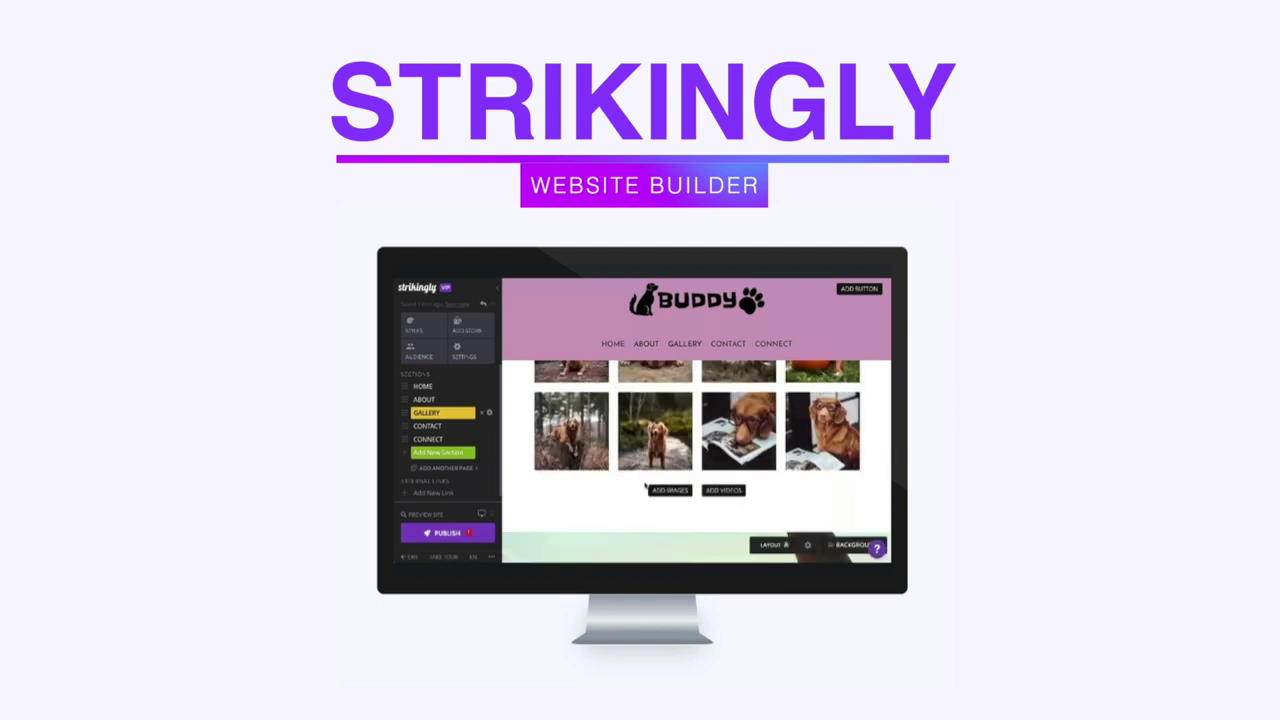
Step: Delete the 'HEY MY NAME IS BUDDY' hero heading and start retyping 'HEY MY'
{"action": "scroll", "coordinate": [645, 485], "scroll_direction": "up", "scroll_amount": 3}
{"action": "scroll", "coordinate": [645, 485], "scroll_direction": "up", "scroll_amount": 8}
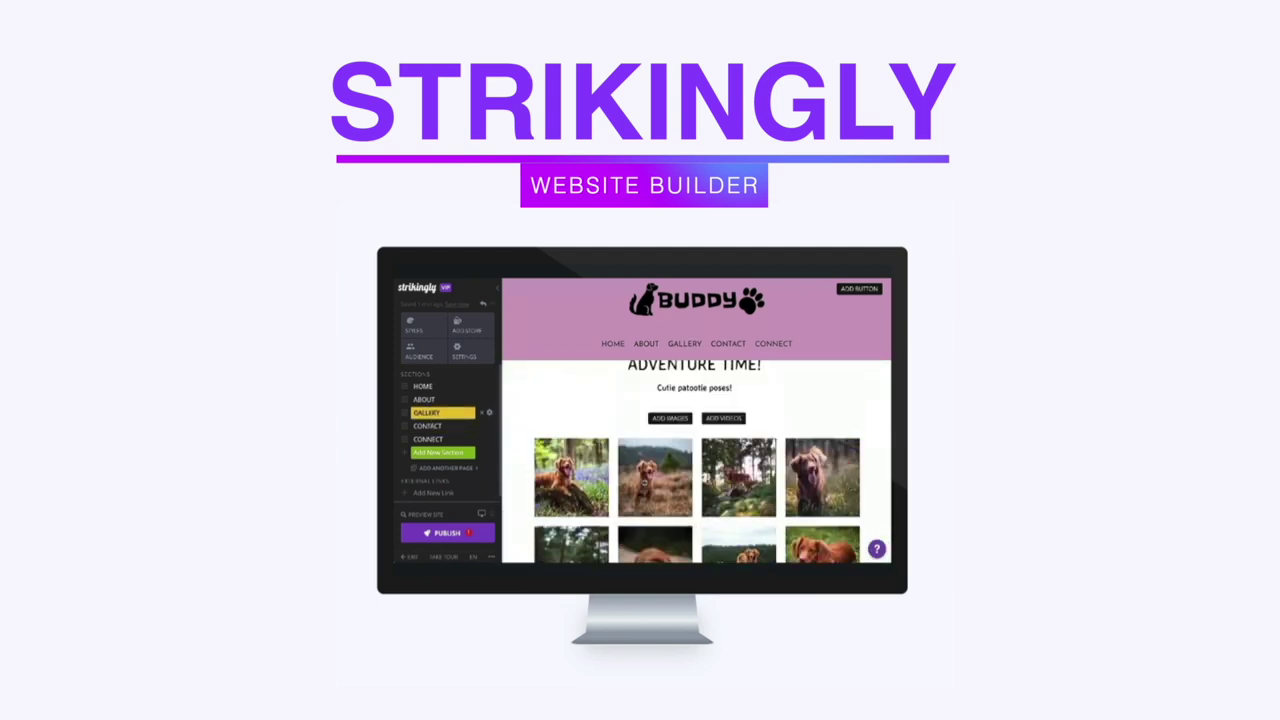
{"action": "key", "text": "ctrl+a"}
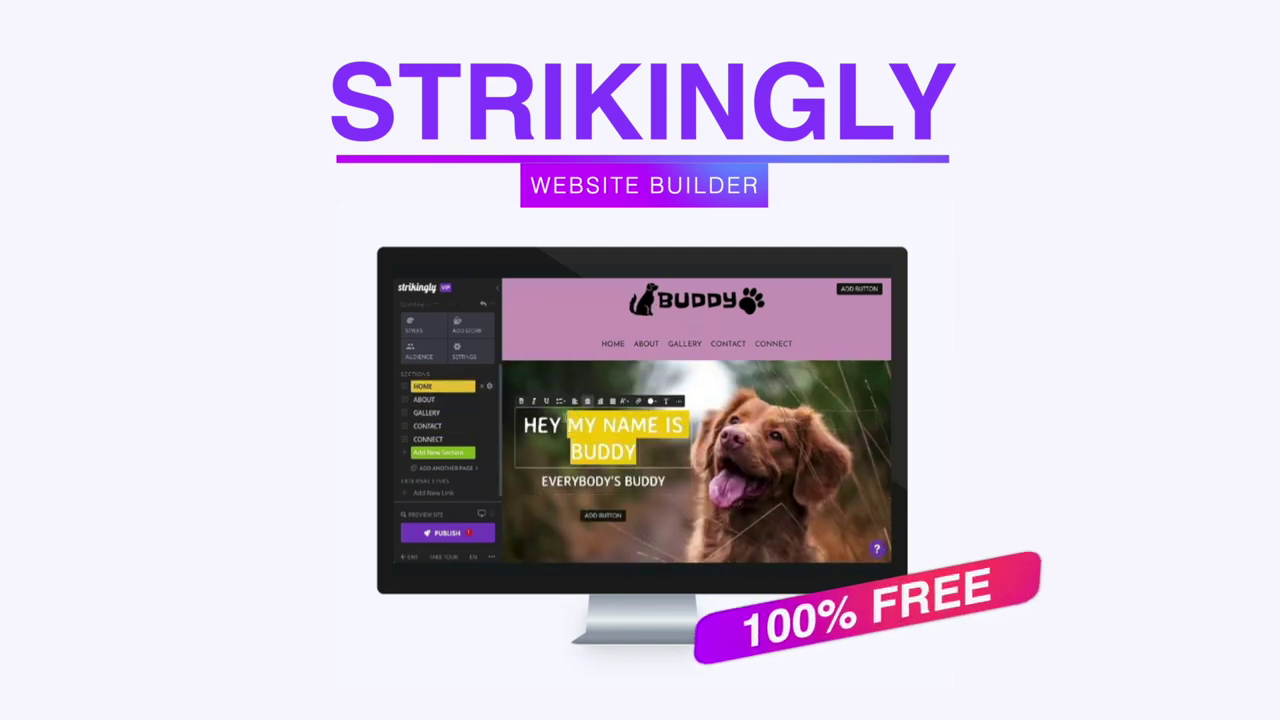
{"action": "key", "text": "BackSpace"}
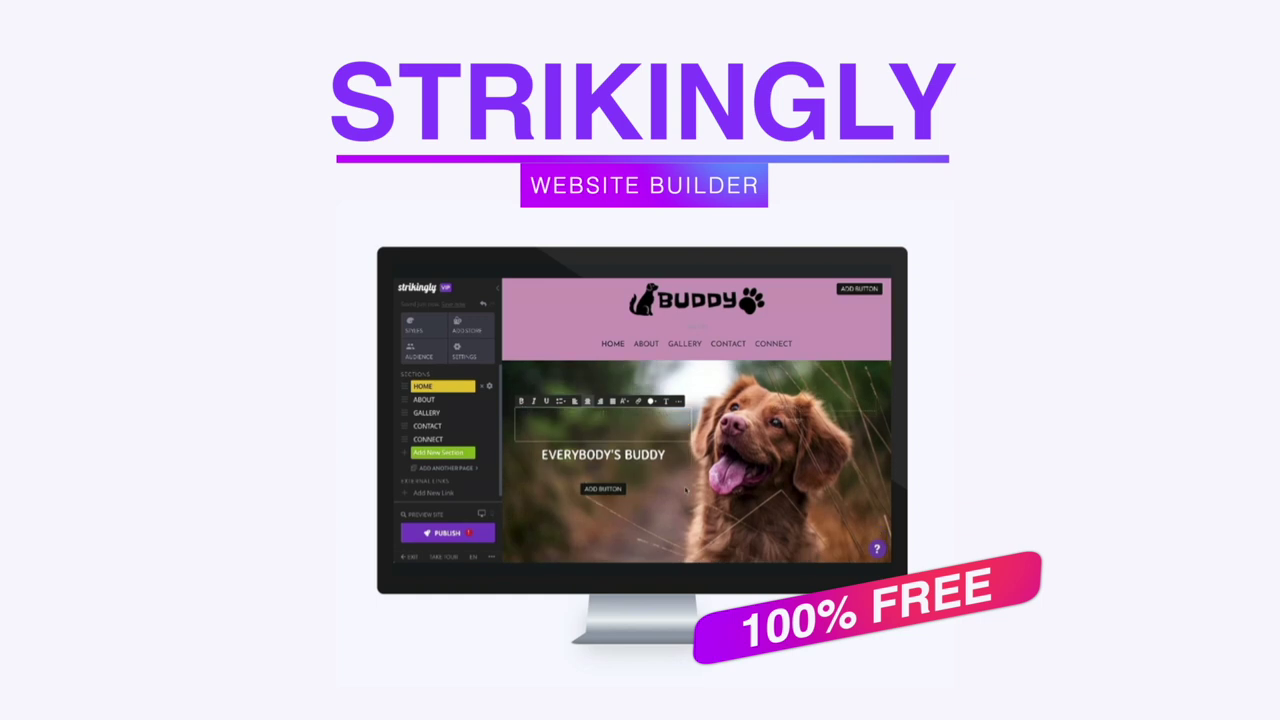
{"action": "scroll", "coordinate": [686, 490], "scroll_direction": "up", "scroll_amount": 1}
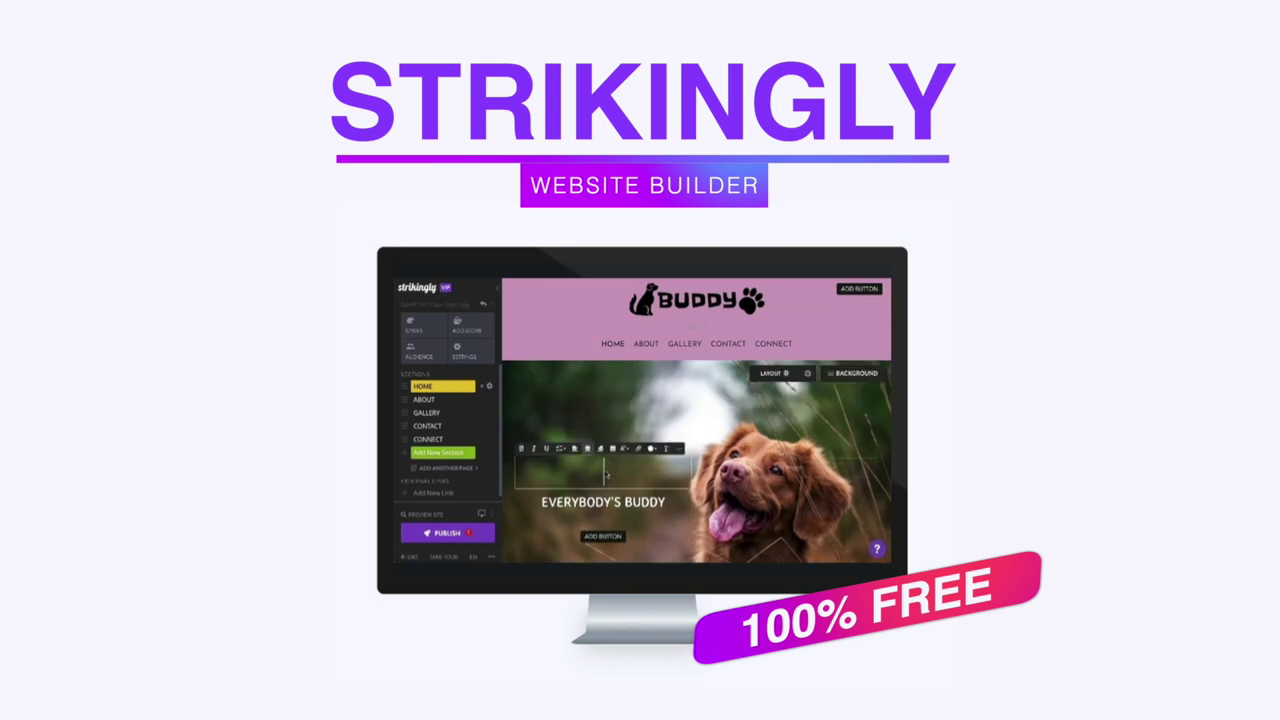
{"action": "type", "text": "HEY MY NAME IS BUDDY"}
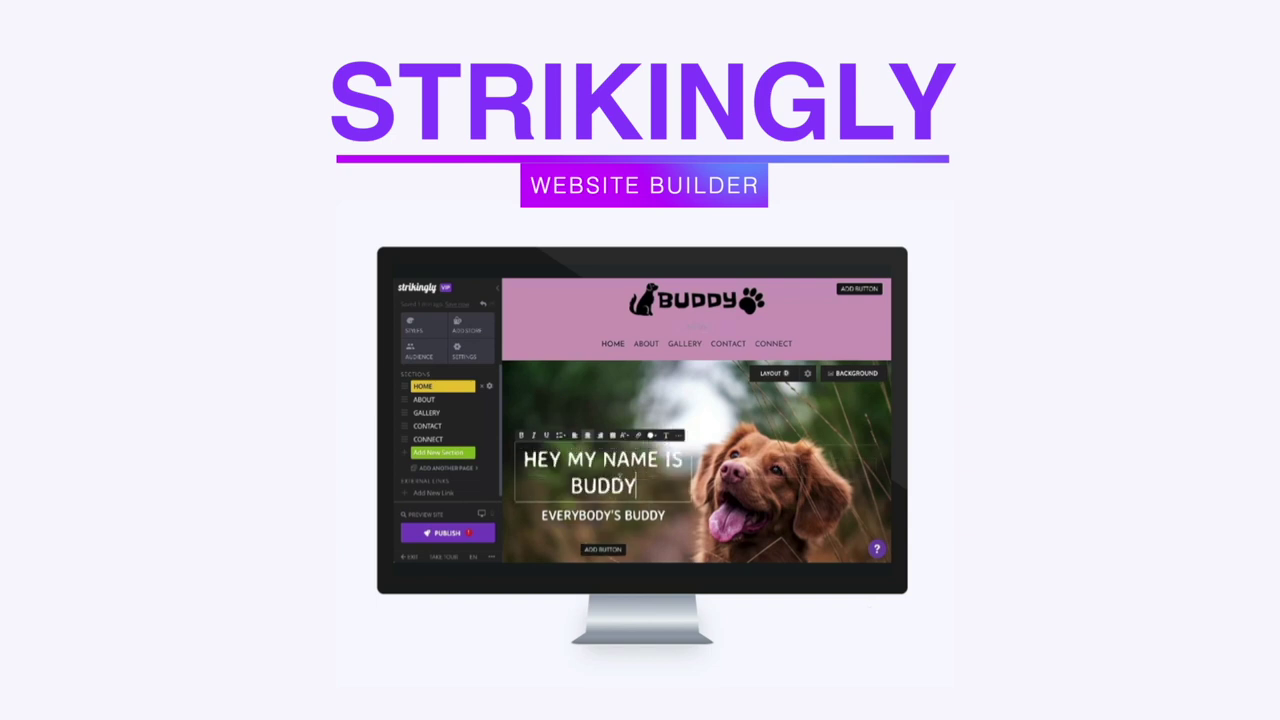
Step: Clear the hero heading again, leaving an empty title above EVERYBODY'S BUDDY
{"action": "scroll", "coordinate": [645, 488], "scroll_direction": "down", "scroll_amount": 10}
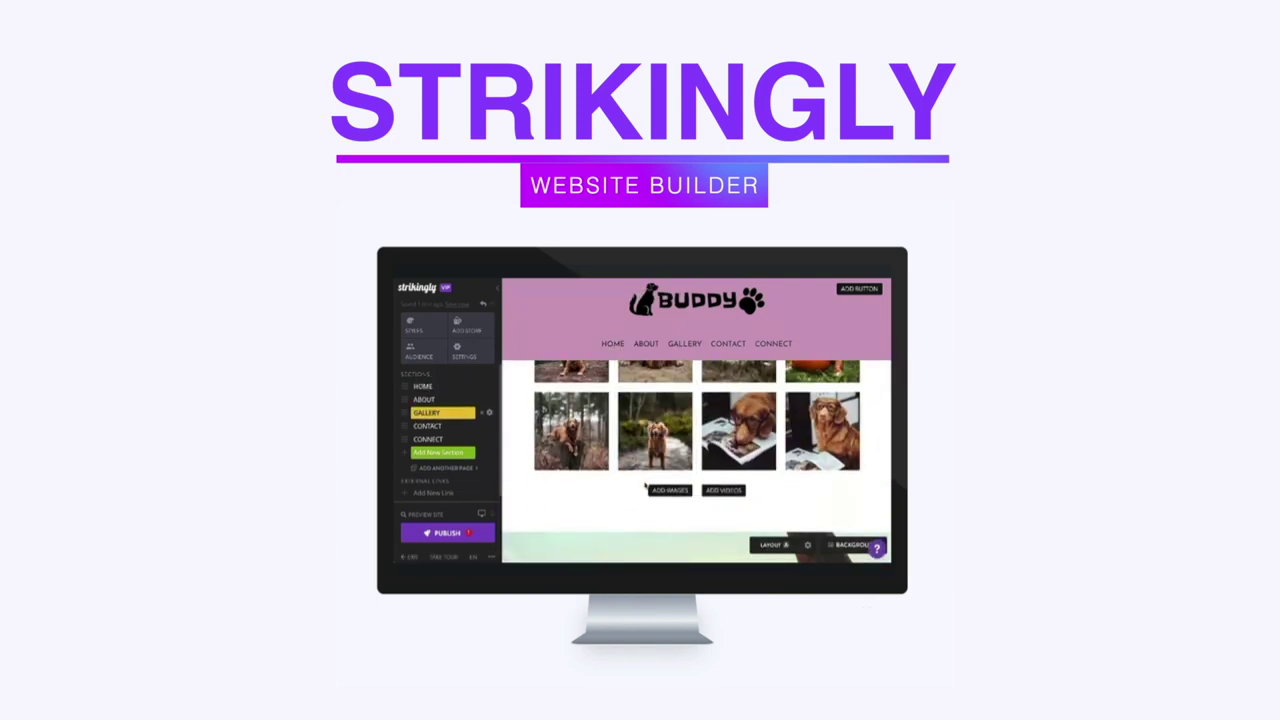
{"action": "scroll", "coordinate": [645, 488], "scroll_direction": "down", "scroll_amount": 5}
{"action": "scroll", "coordinate": [645, 488], "scroll_direction": "up", "scroll_amount": 8}
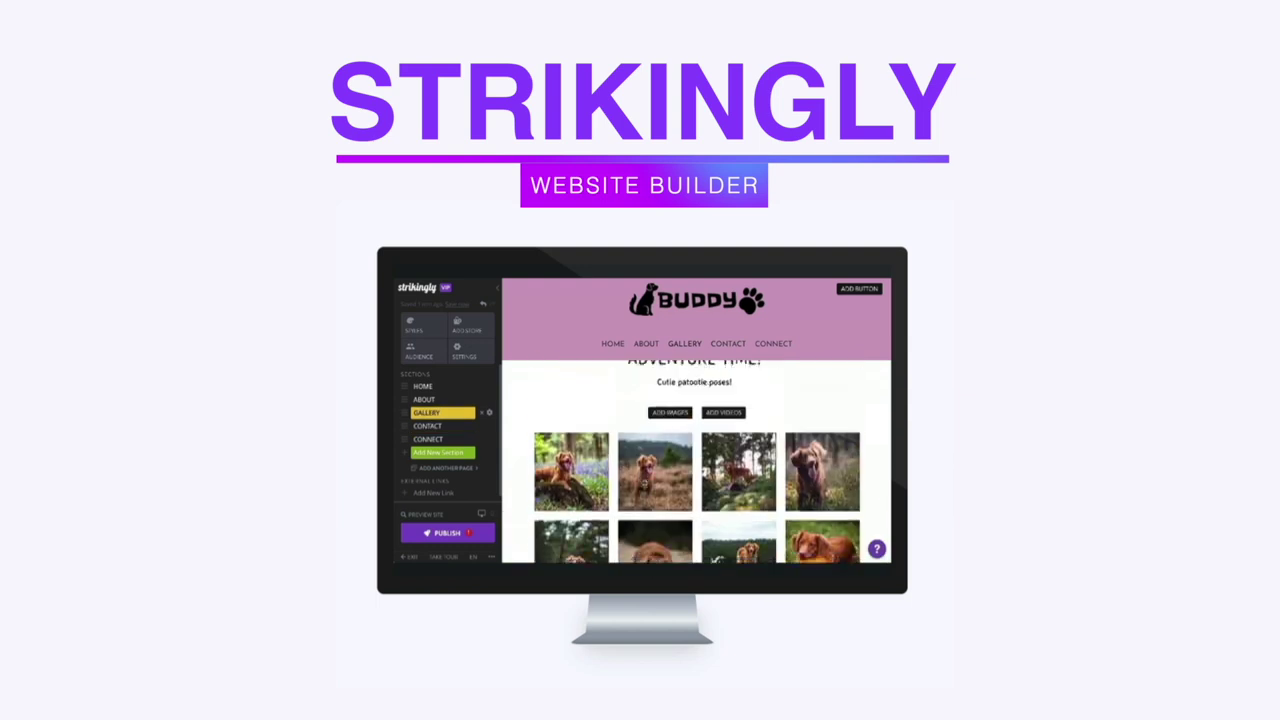
{"action": "scroll", "coordinate": [645, 488], "scroll_direction": "up", "scroll_amount": 6}
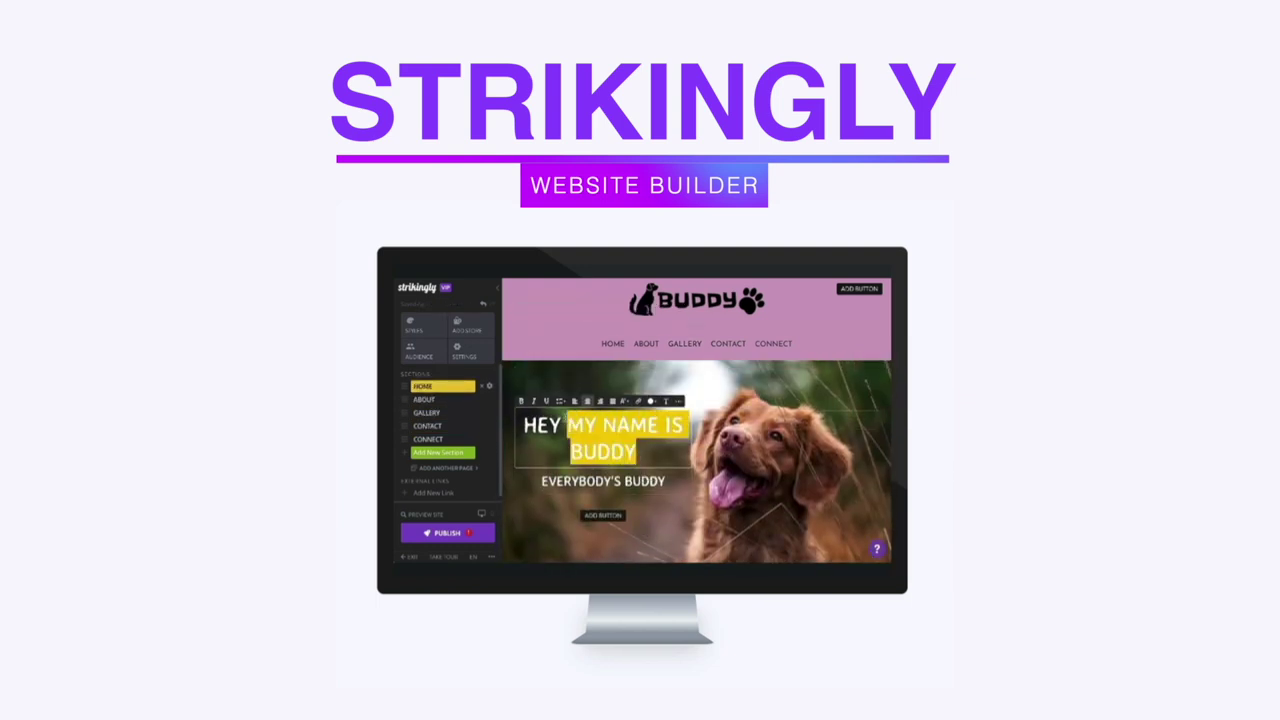
{"action": "key", "text": "ctrl+a"}
{"action": "key", "text": "BackSpace"}
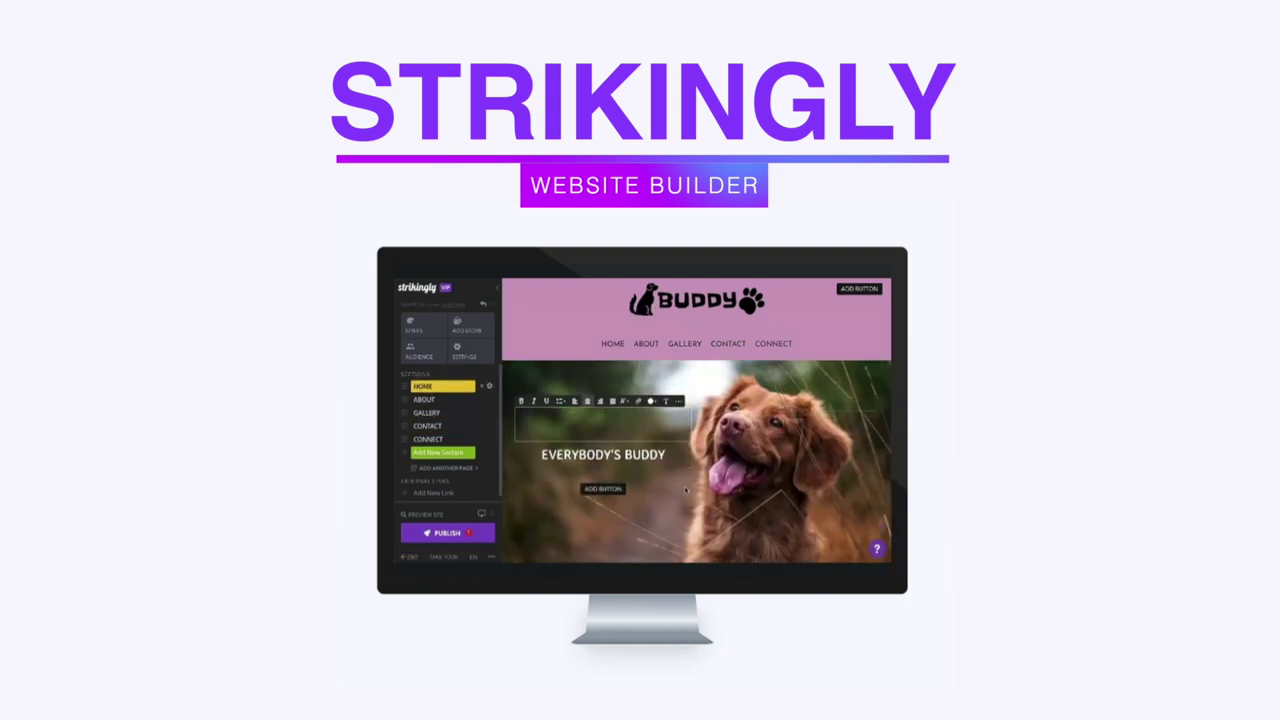
{"action": "left_click", "coordinate": [686, 490]}
Step: Scroll up the Balboa Yoga Store page to the $19.99 T-Shirt product
{"action": "scroll", "coordinate": [606, 472], "scroll_direction": "up", "scroll_amount": 1}
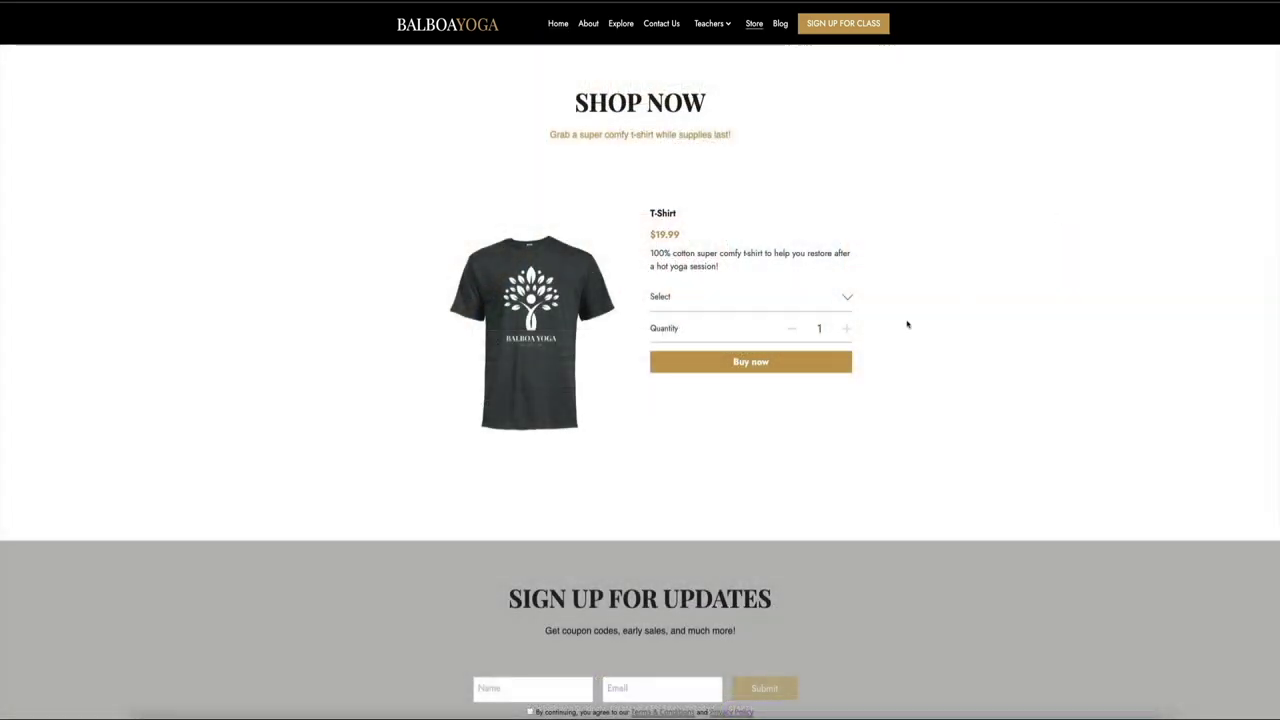
Step: Choose Large from the T-Shirt size dropdown
{"action": "left_click", "coordinate": [846, 310]}
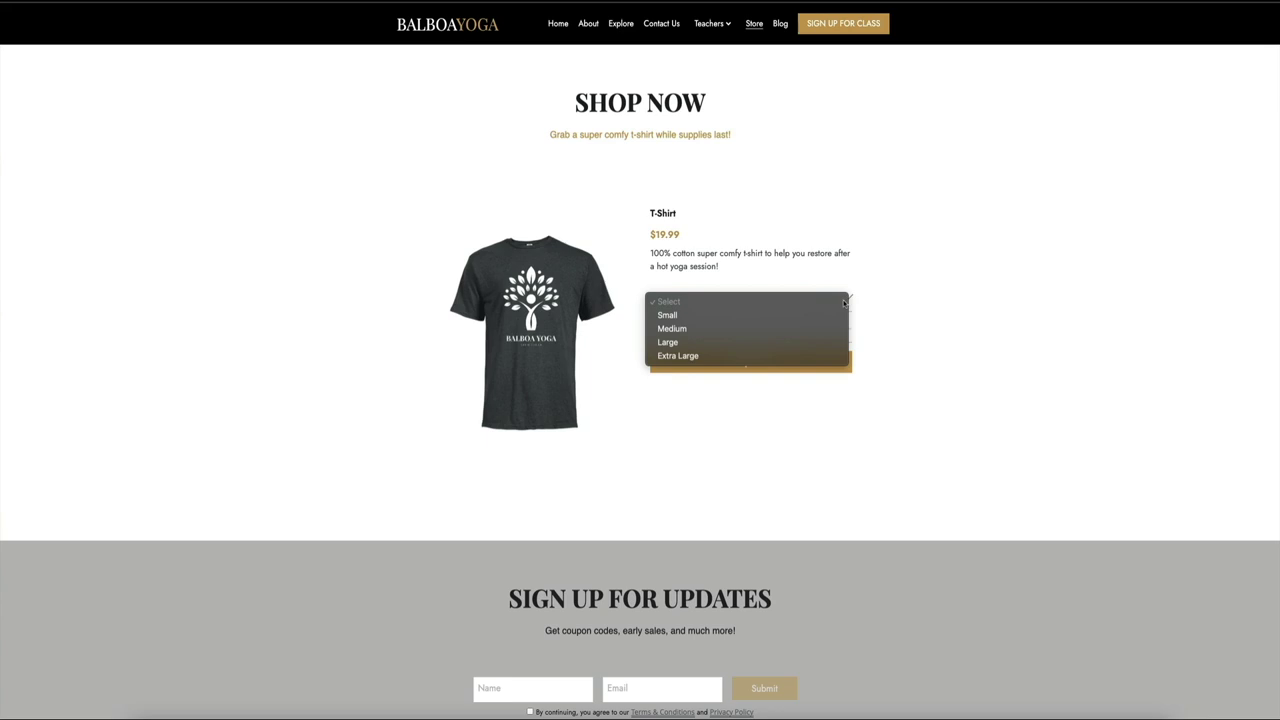
{"action": "left_click", "coordinate": [759, 344]}
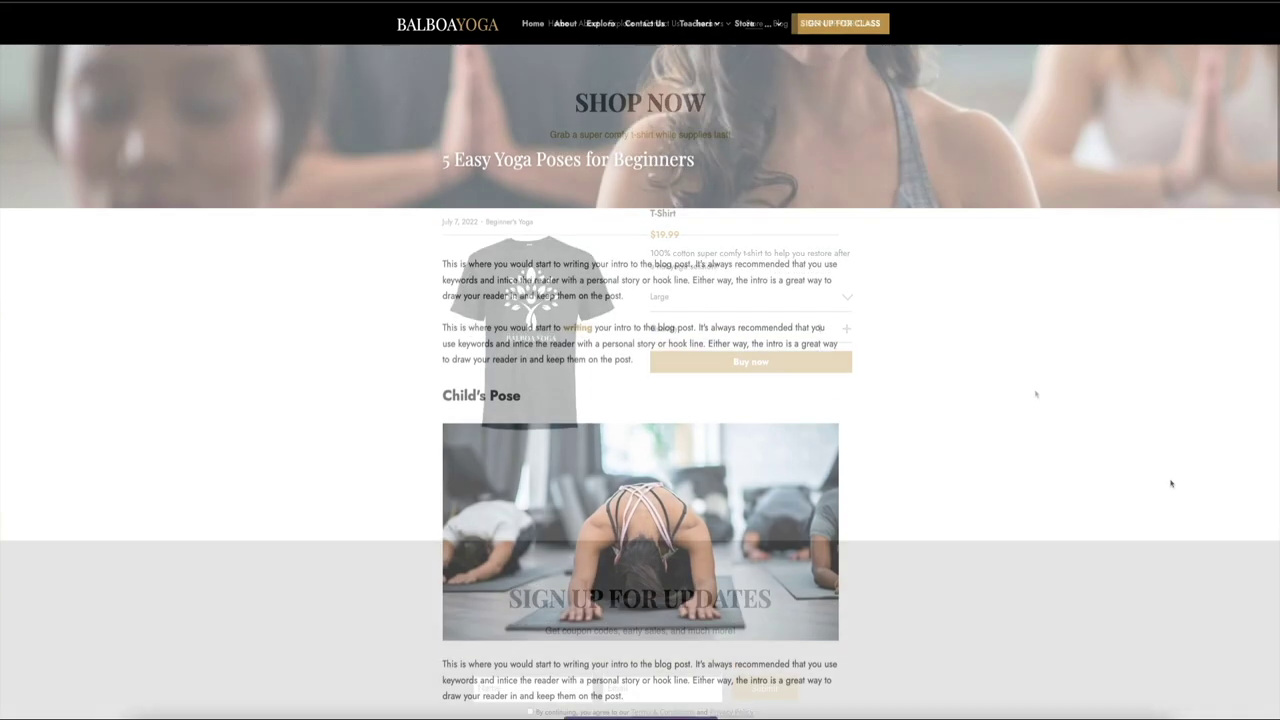
{"action": "scroll", "coordinate": [1171, 484], "scroll_direction": "down", "scroll_amount": 4}
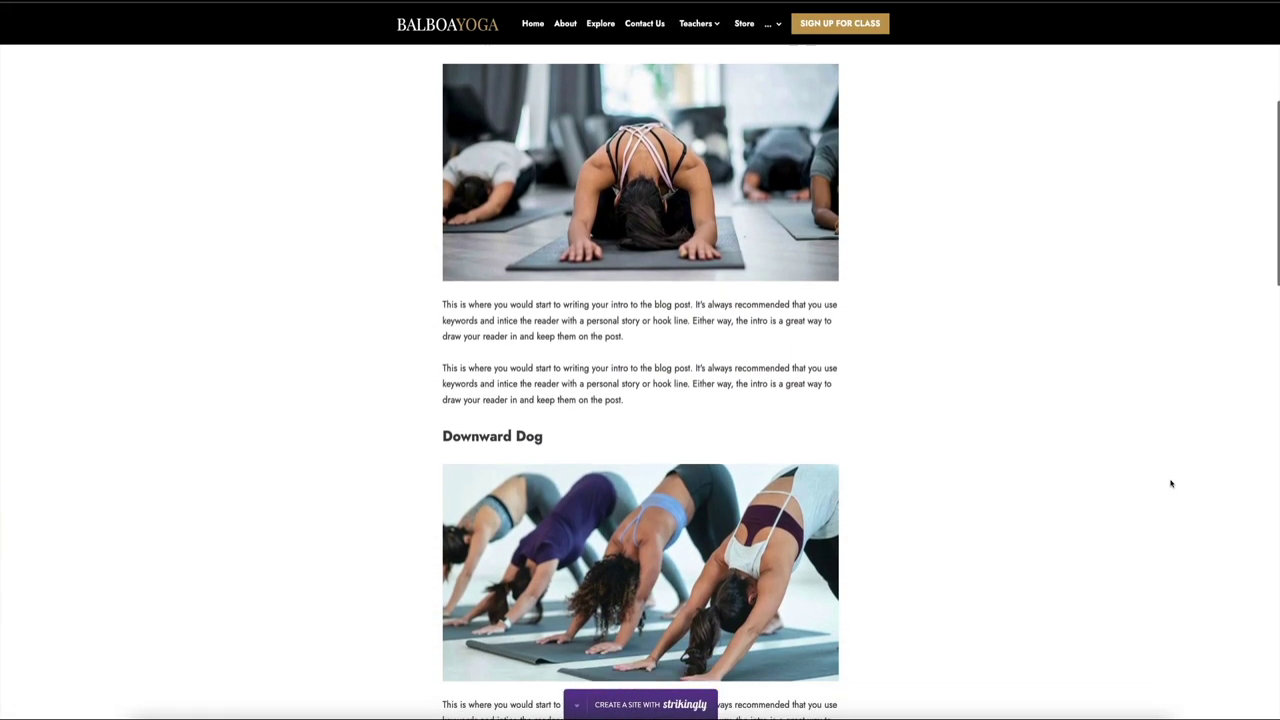
Step: Browse the template gallery past designs like Pawfect Food, Wendy's Farm and La Petite Bouquet
{"action": "scroll", "coordinate": [1171, 484], "scroll_direction": "down", "scroll_amount": 4}
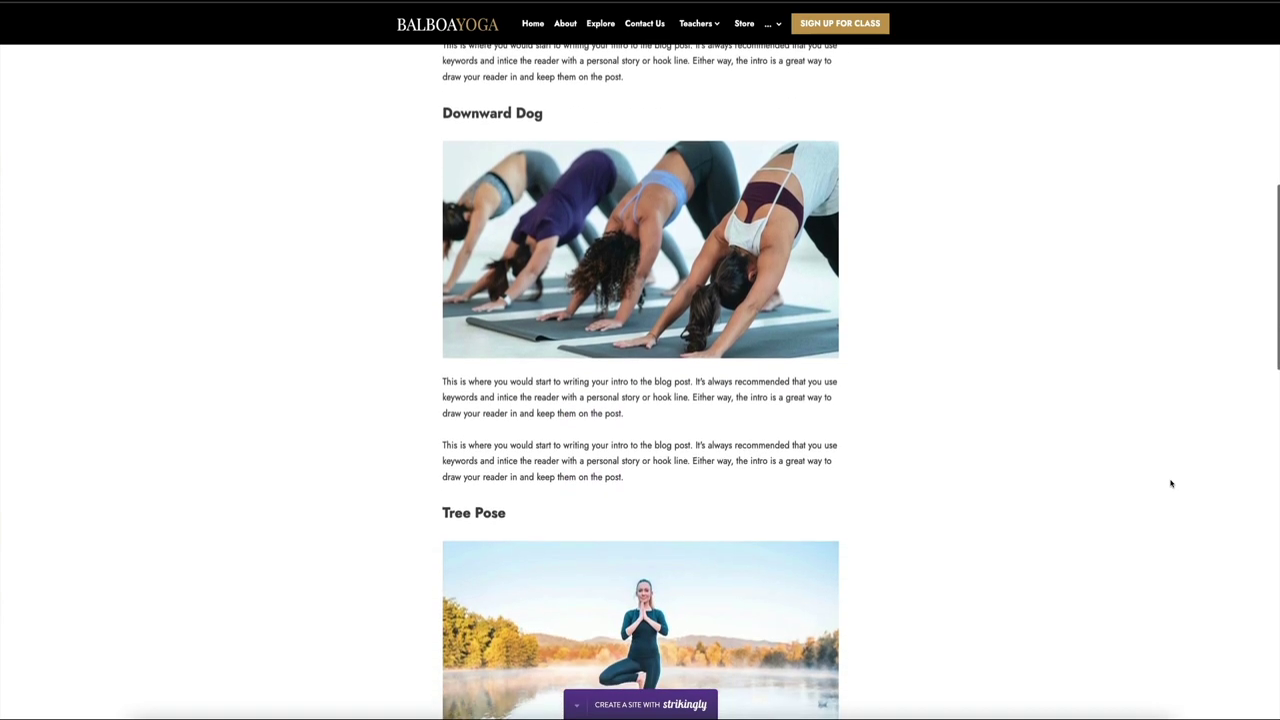
{"action": "scroll", "coordinate": [1171, 484], "scroll_direction": "down", "scroll_amount": 1}
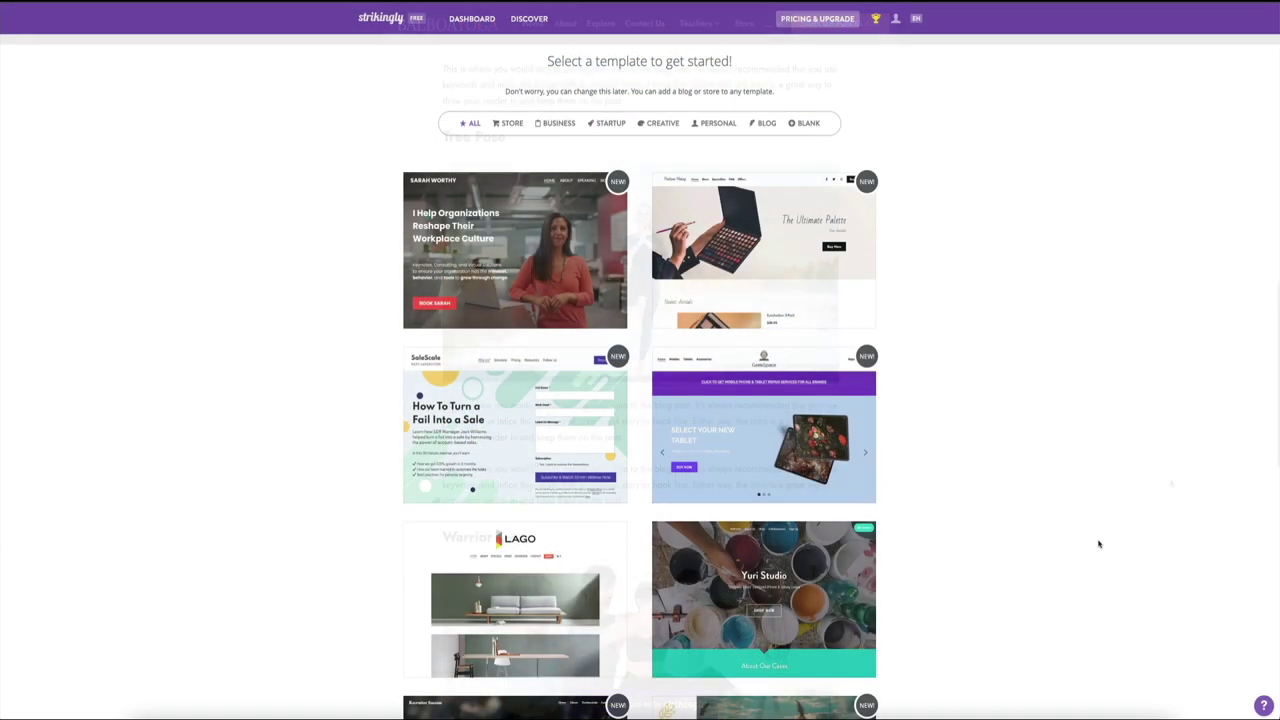
{"action": "scroll", "coordinate": [1098, 544], "scroll_direction": "down", "scroll_amount": 2}
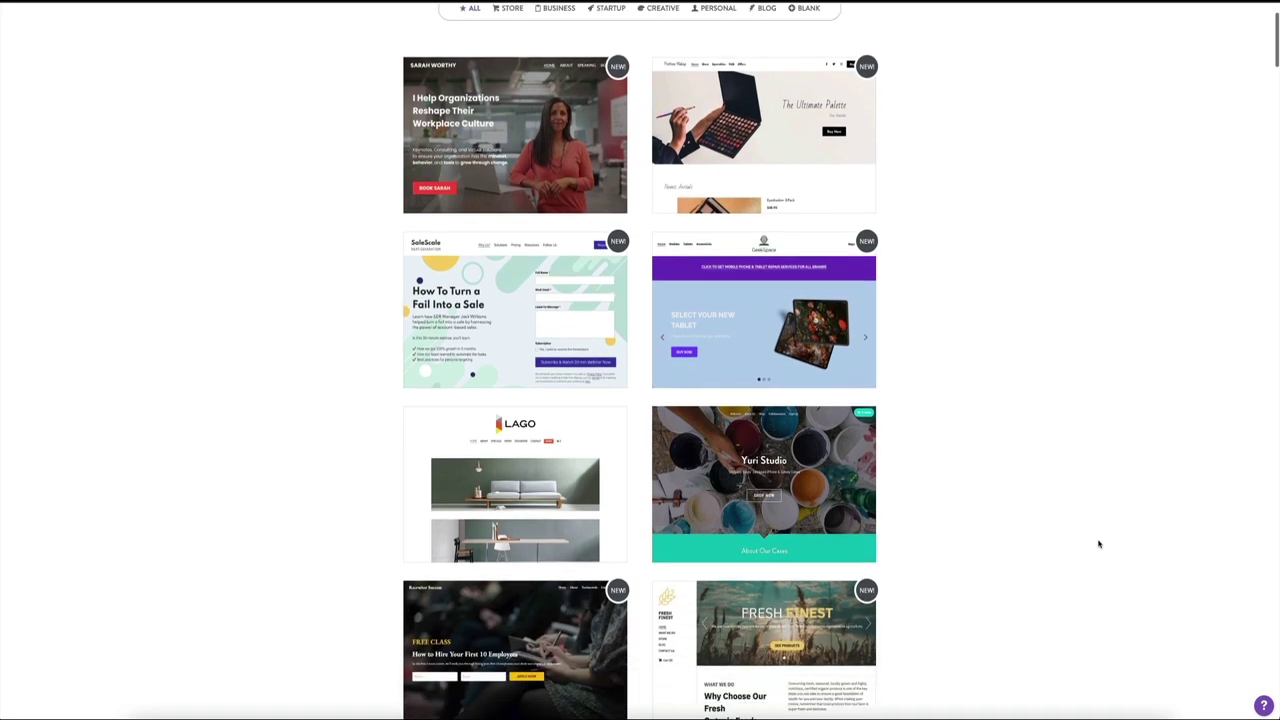
{"action": "scroll", "coordinate": [1095, 544], "scroll_direction": "down", "scroll_amount": 2}
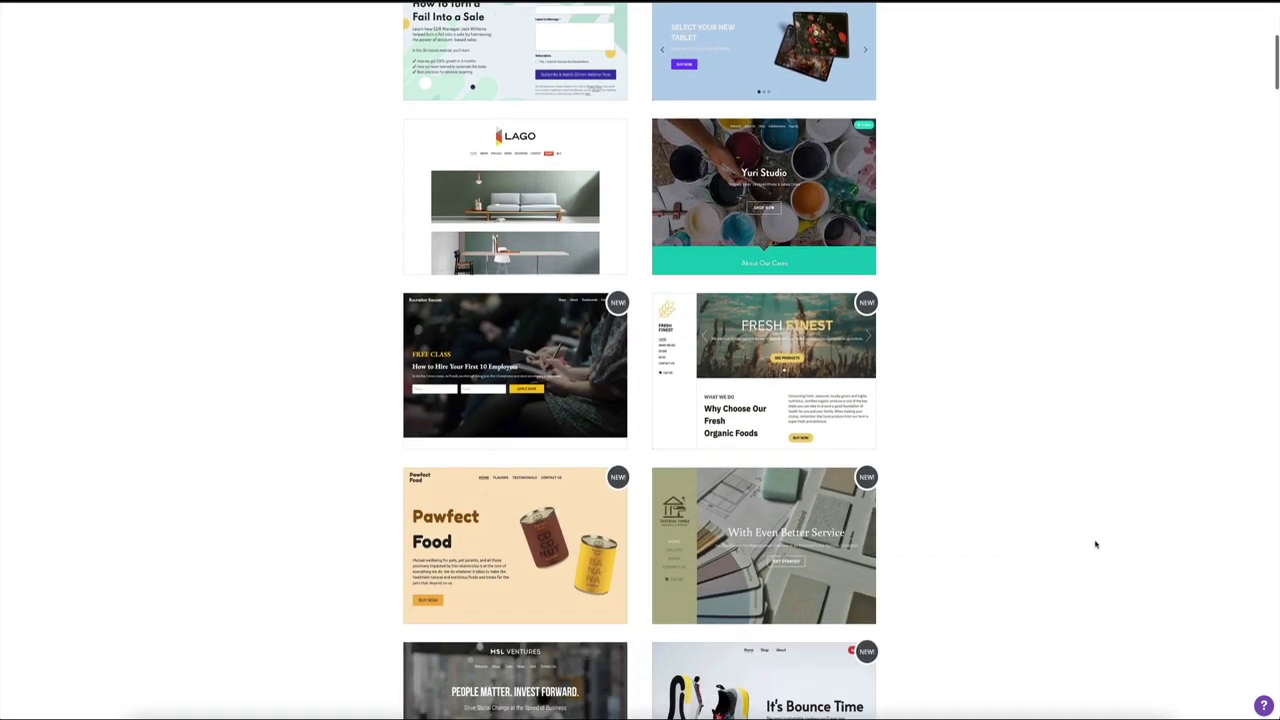
{"action": "scroll", "coordinate": [1095, 544], "scroll_direction": "down", "scroll_amount": 2}
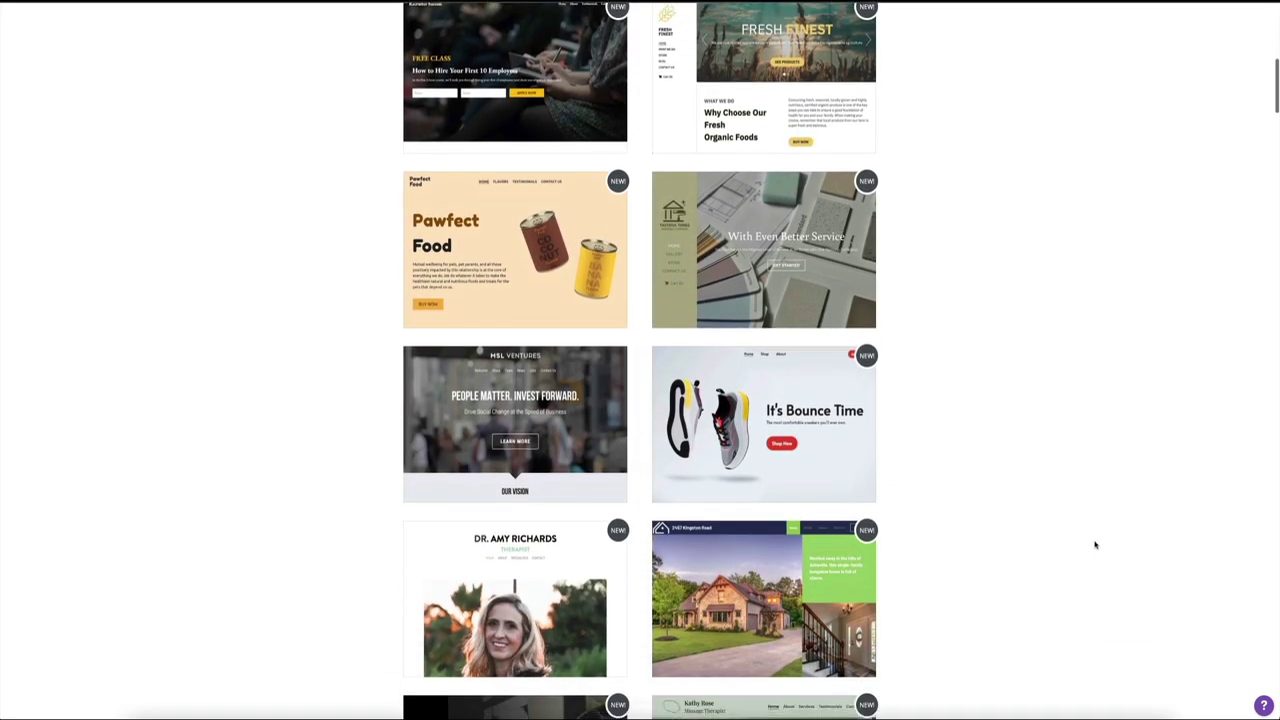
{"action": "scroll", "coordinate": [1095, 544], "scroll_direction": "down", "scroll_amount": 2}
{"action": "scroll", "coordinate": [1095, 545], "scroll_direction": "down", "scroll_amount": 2}
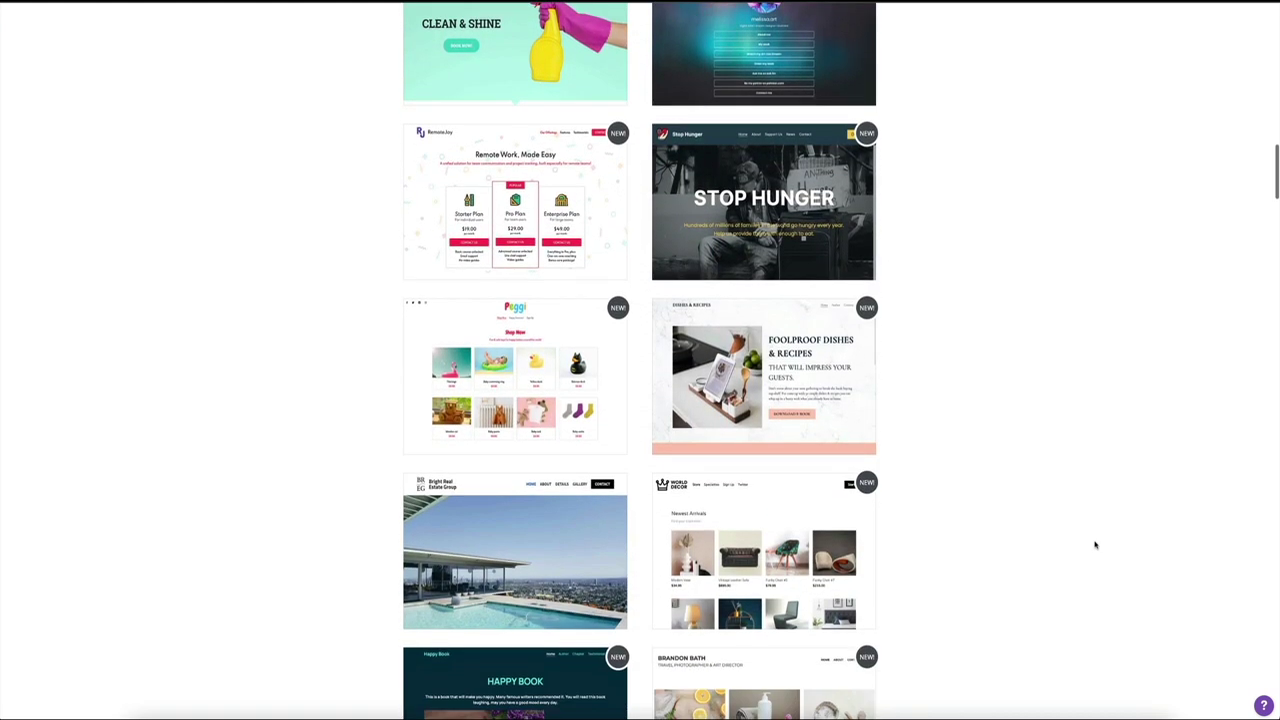
{"action": "scroll", "coordinate": [1095, 544], "scroll_direction": "down", "scroll_amount": 2}
{"action": "scroll", "coordinate": [1095, 544], "scroll_direction": "down", "scroll_amount": 1}
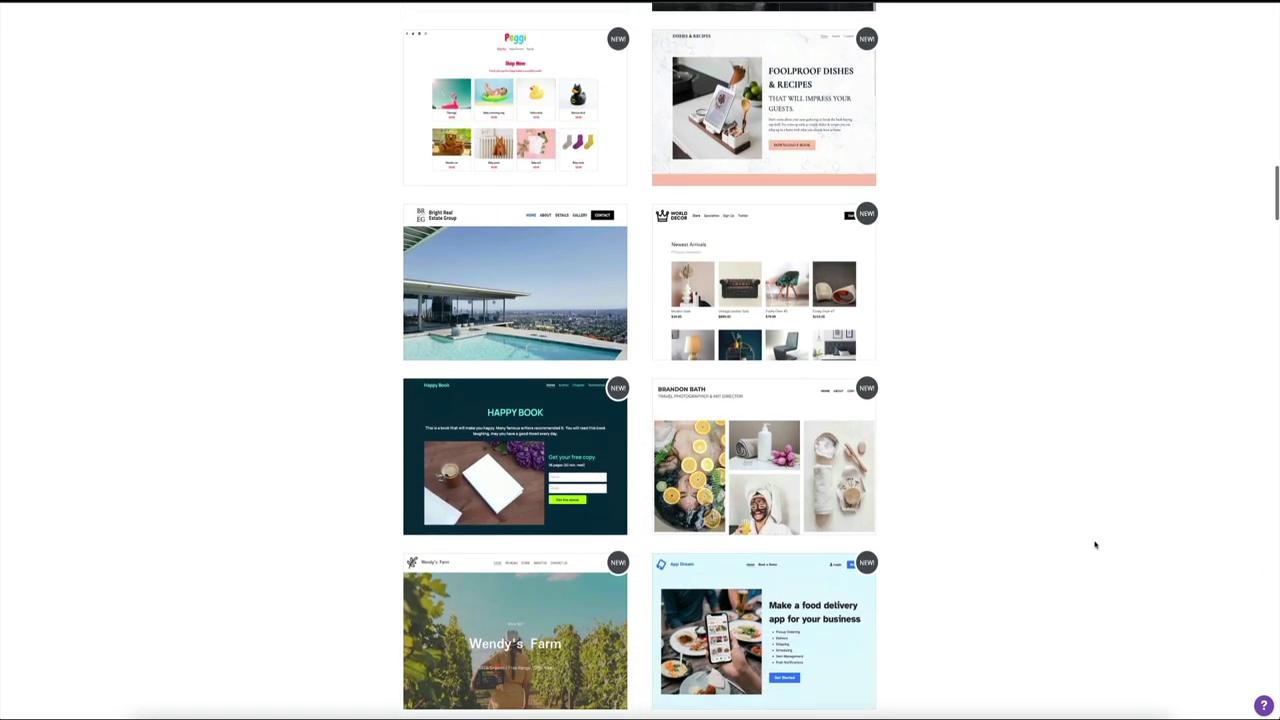
{"action": "scroll", "coordinate": [1095, 544], "scroll_direction": "down", "scroll_amount": 2}
{"action": "scroll", "coordinate": [1095, 544], "scroll_direction": "down", "scroll_amount": 4}
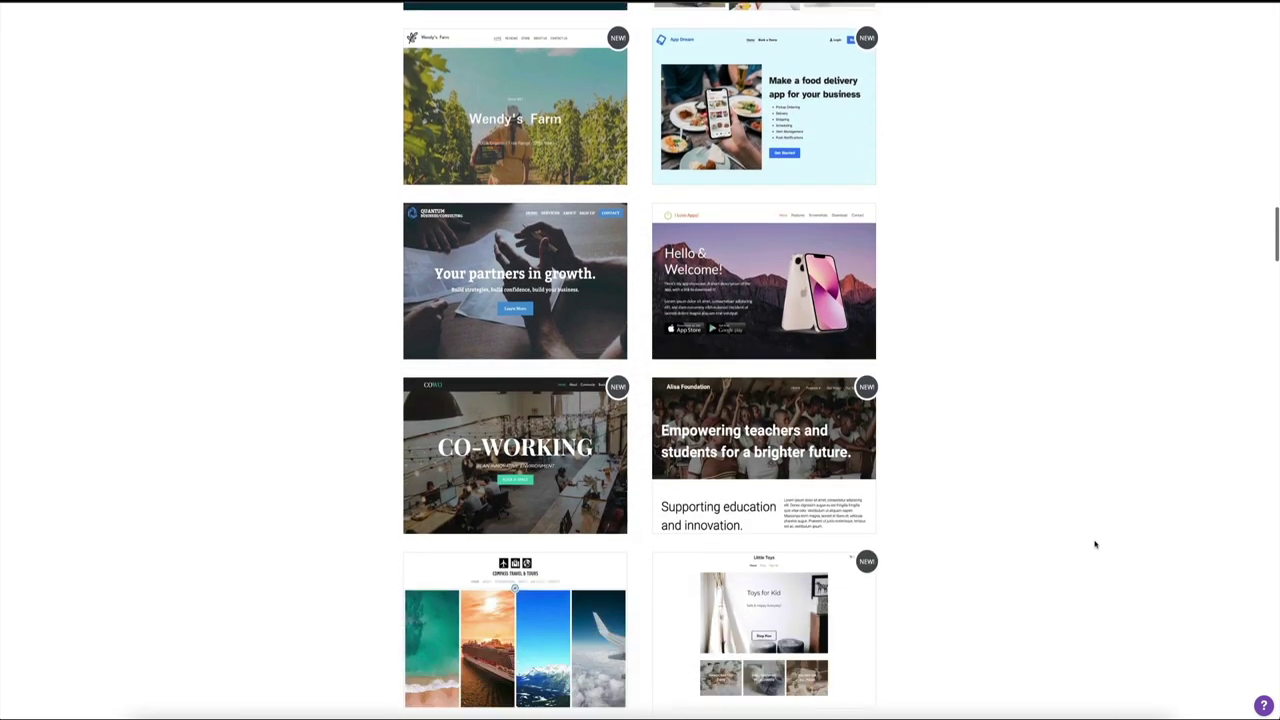
{"action": "scroll", "coordinate": [1095, 544], "scroll_direction": "down", "scroll_amount": 2}
{"action": "scroll", "coordinate": [1095, 544], "scroll_direction": "down", "scroll_amount": 3}
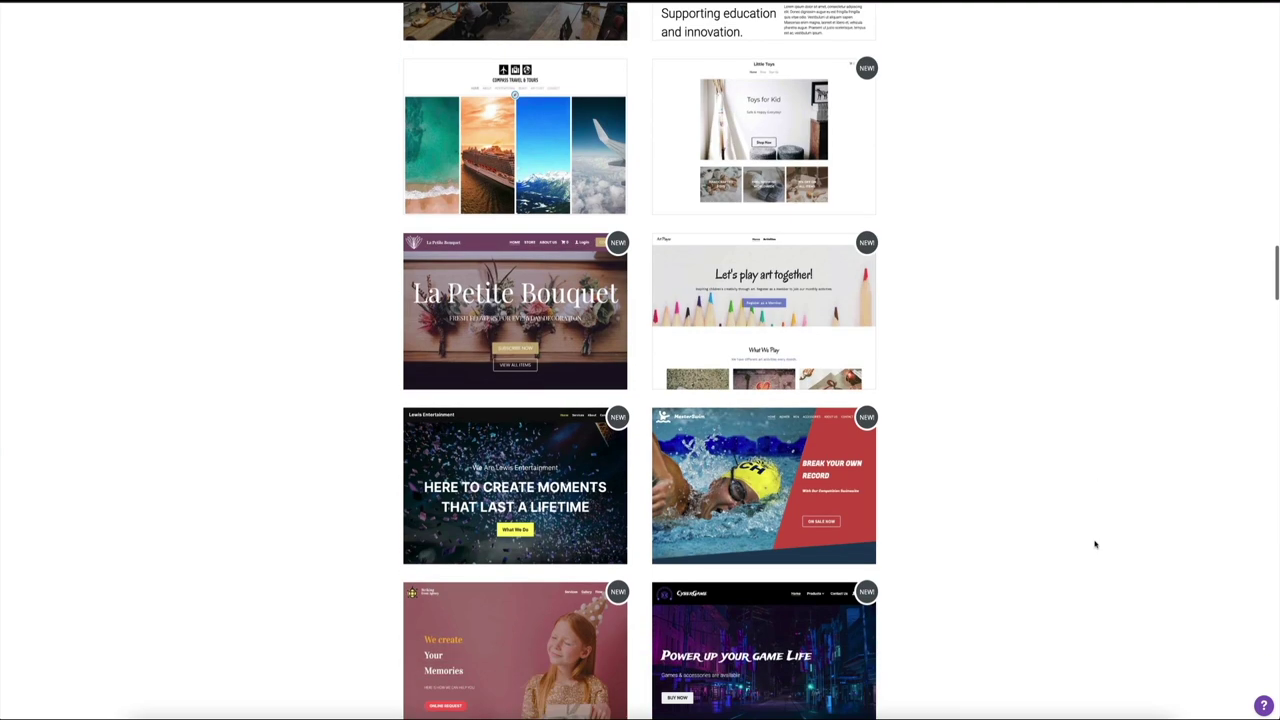
{"action": "scroll", "coordinate": [1095, 544], "scroll_direction": "down", "scroll_amount": 3}
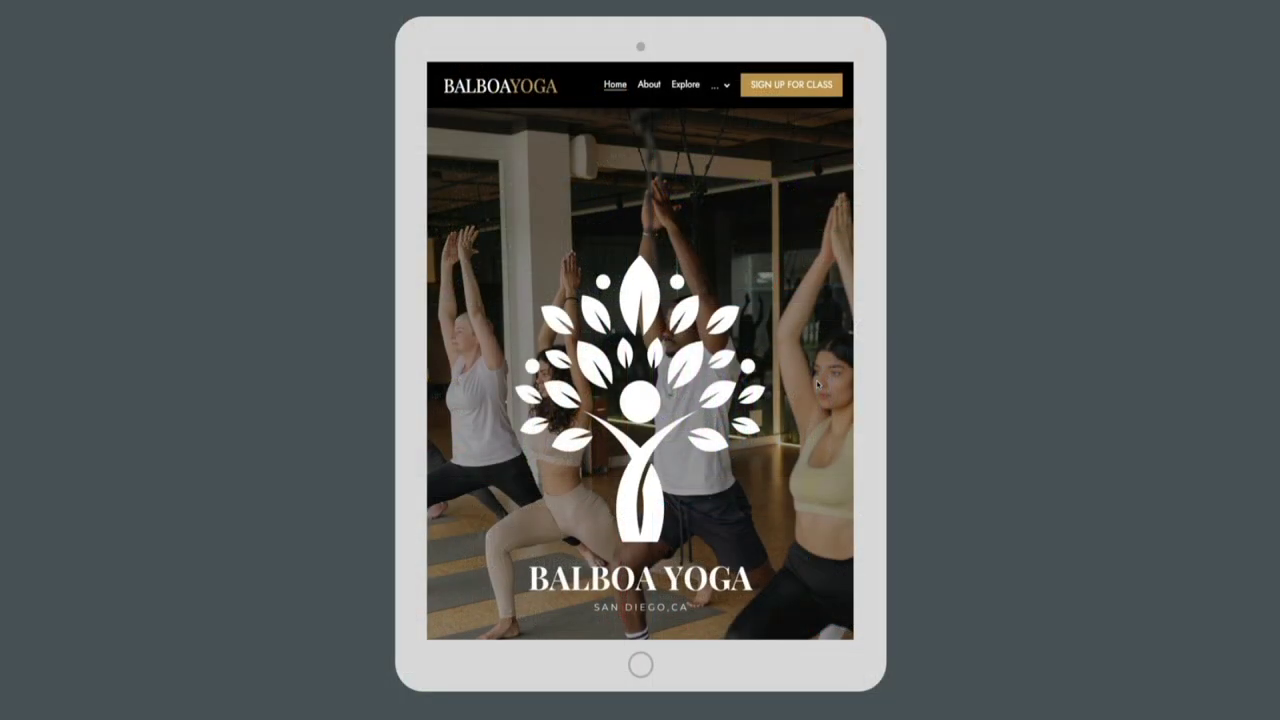
Step: Scroll through the Balboa Yoga site in its tablet and phone previews
{"action": "scroll", "coordinate": [816, 384], "scroll_direction": "down", "scroll_amount": 3}
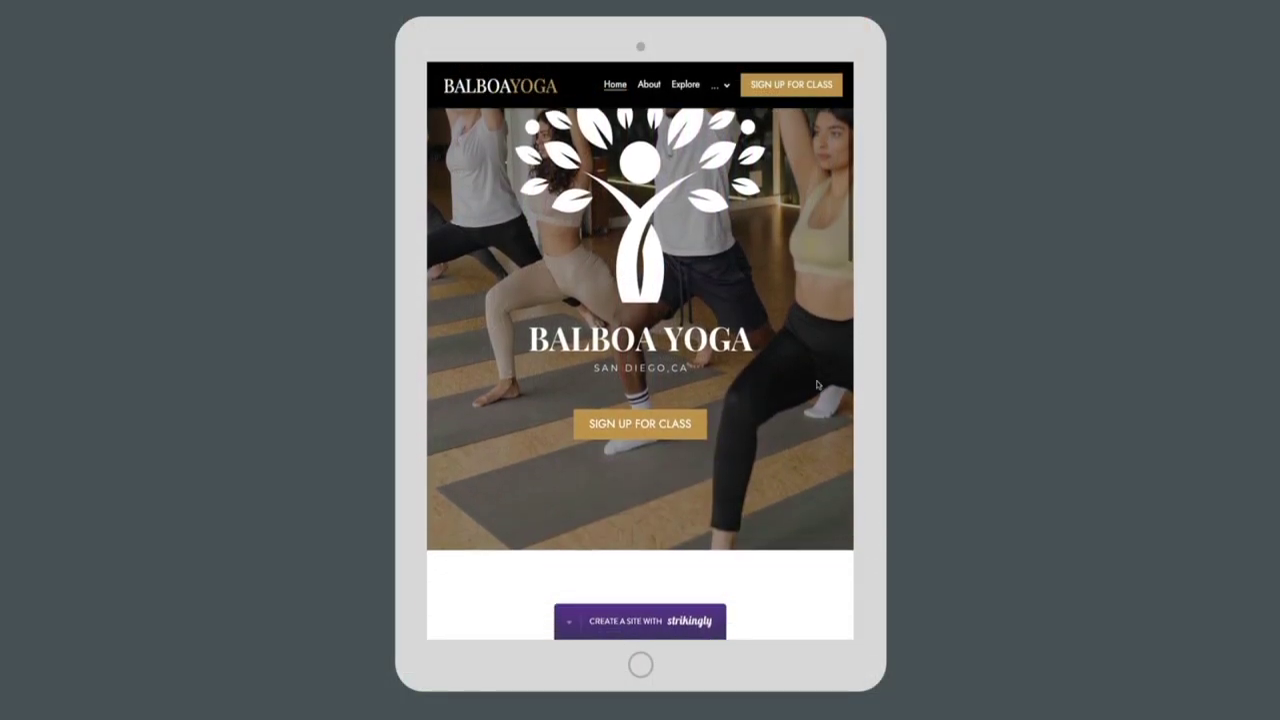
{"action": "scroll", "coordinate": [816, 384], "scroll_direction": "down", "scroll_amount": 5}
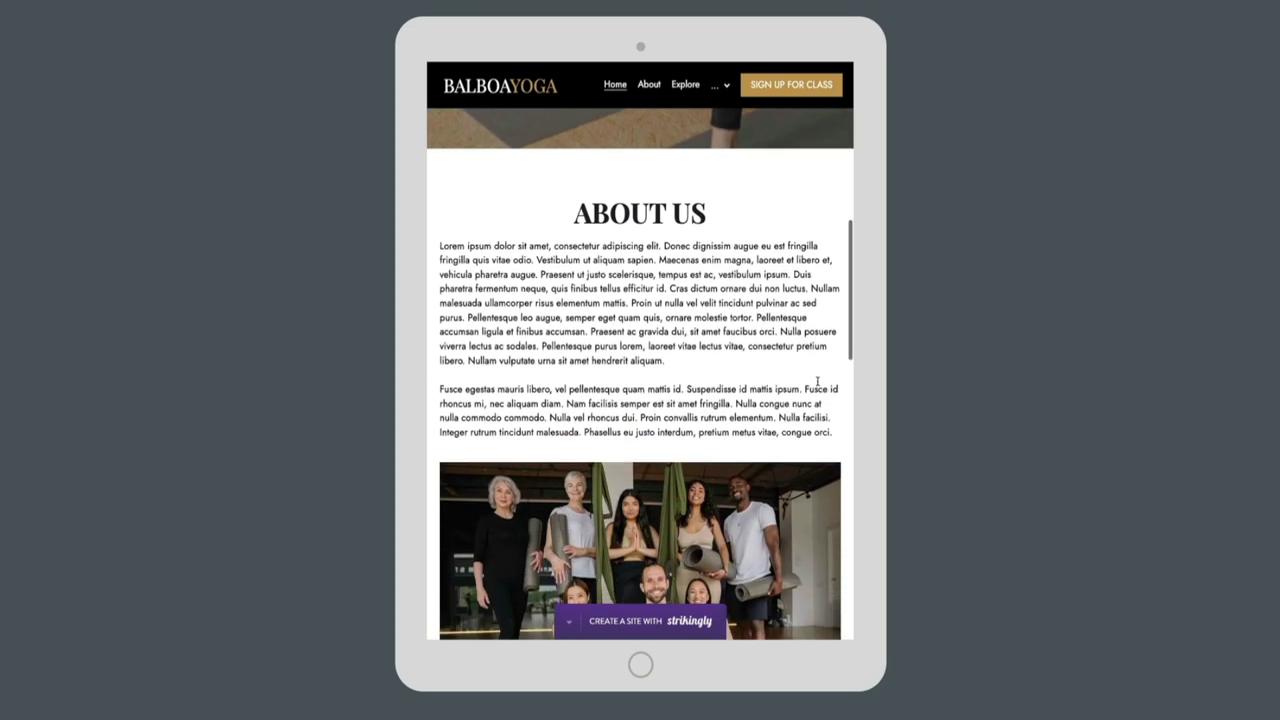
{"action": "scroll", "coordinate": [817, 382], "scroll_direction": "down", "scroll_amount": 5}
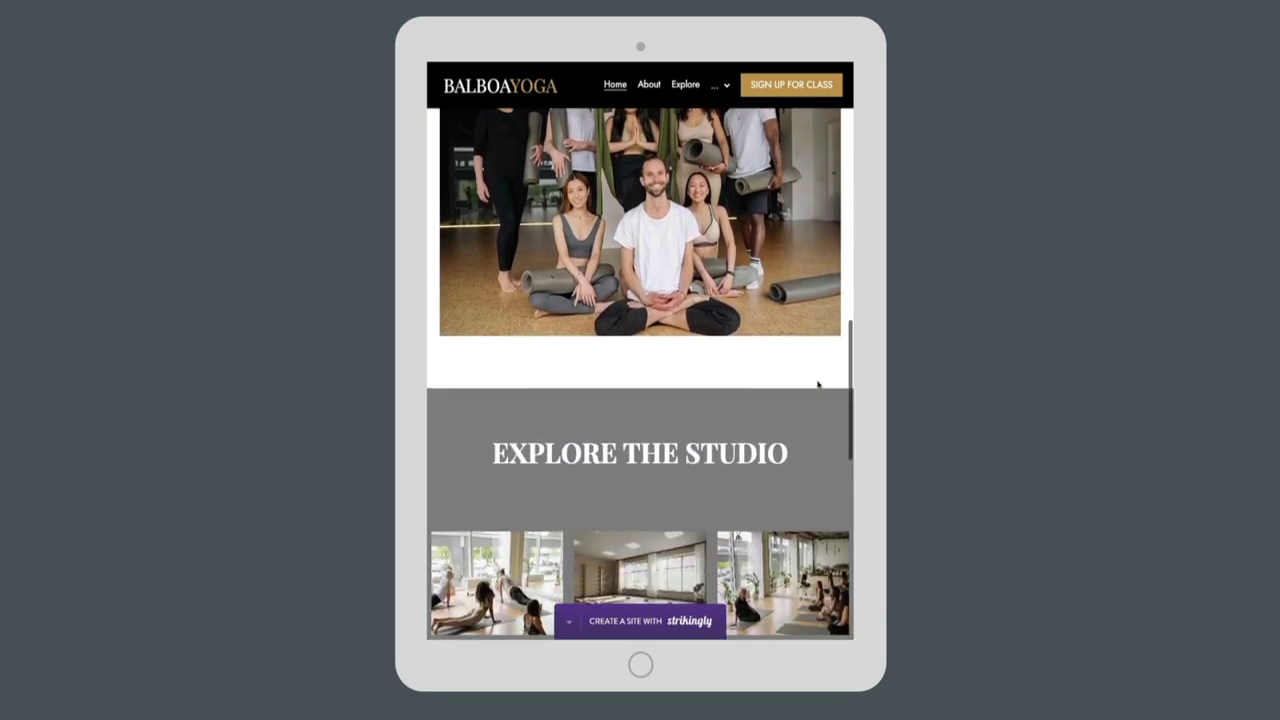
{"action": "scroll", "coordinate": [817, 384], "scroll_direction": "down", "scroll_amount": 3}
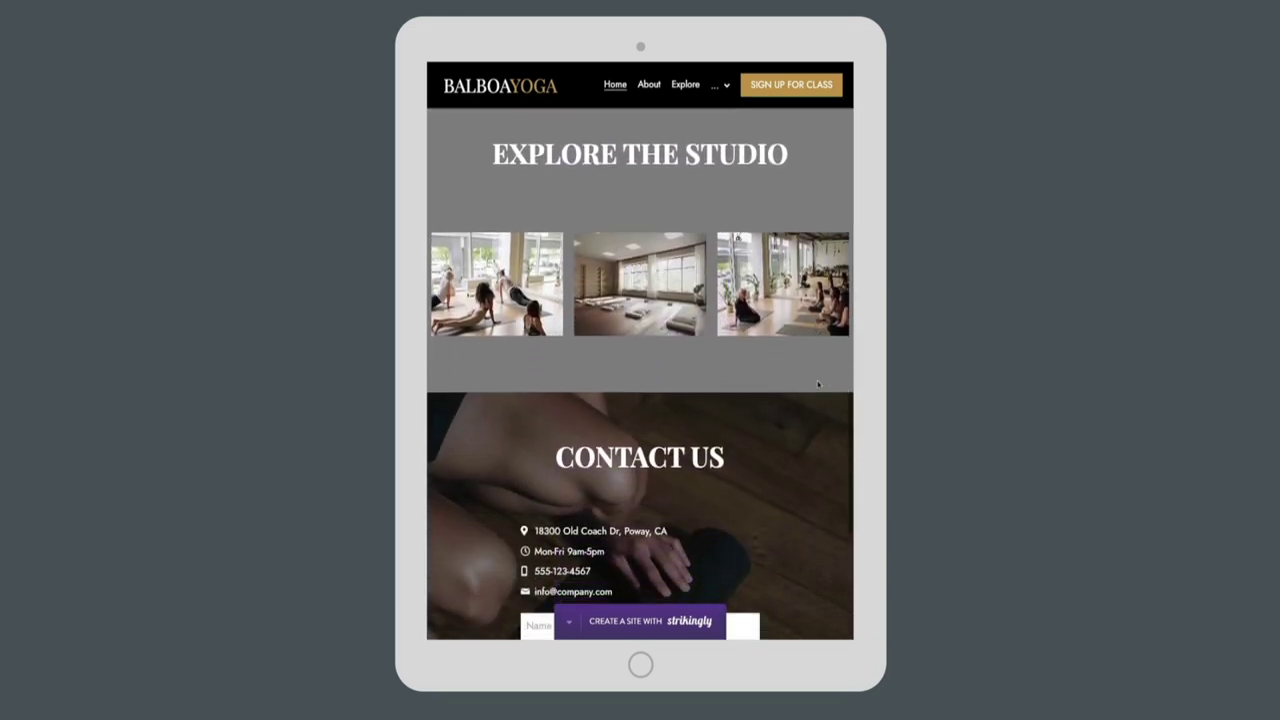
{"action": "scroll", "coordinate": [817, 384], "scroll_direction": "down", "scroll_amount": 4}
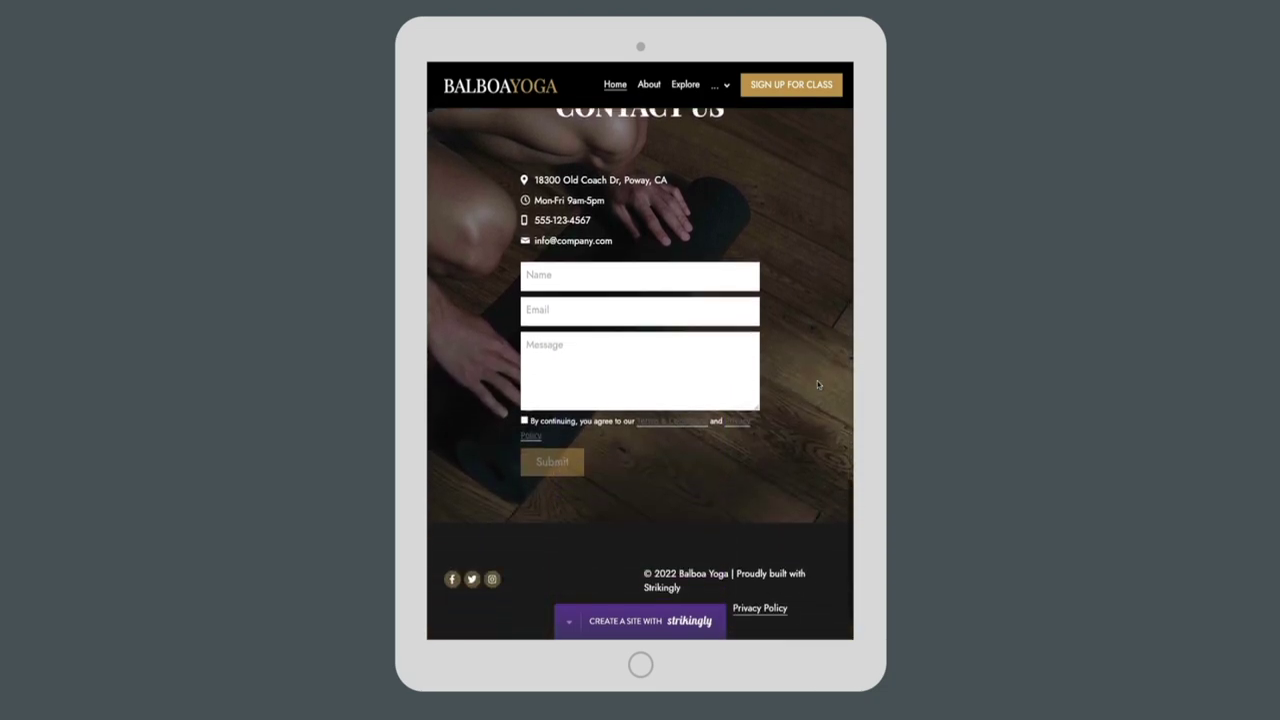
{"action": "scroll", "coordinate": [817, 380], "scroll_direction": "down", "scroll_amount": 1}
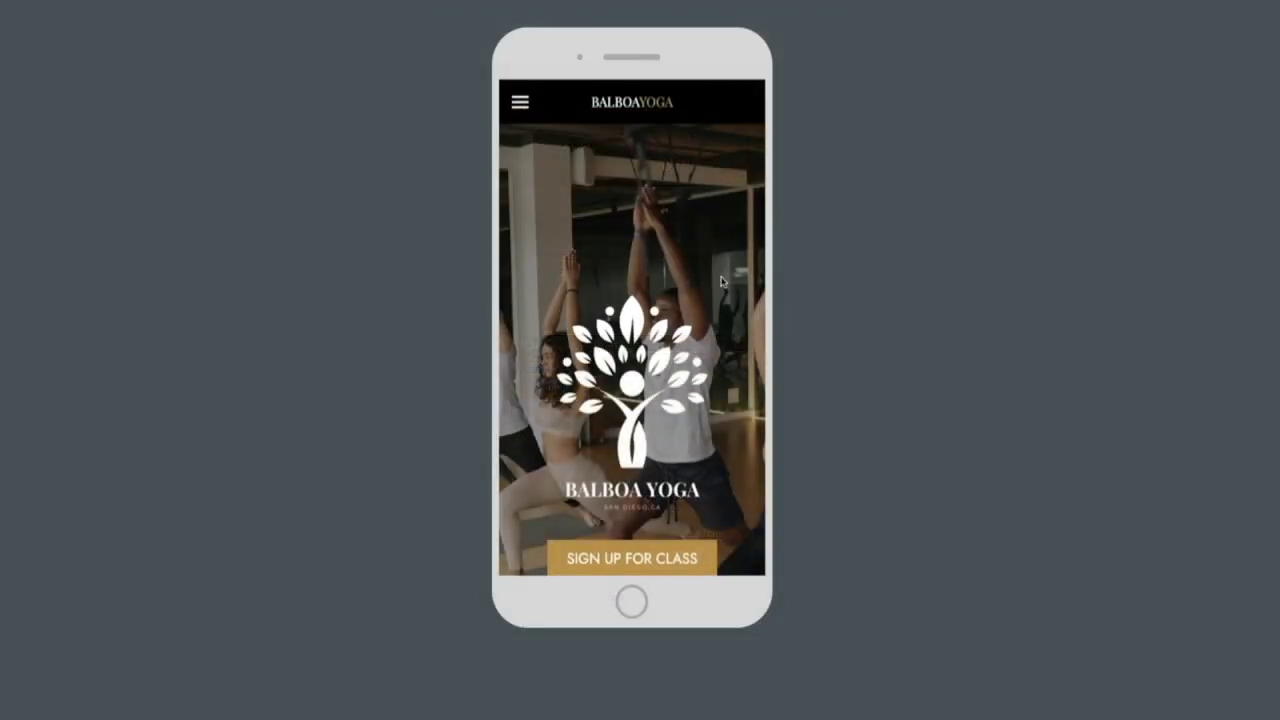
{"action": "scroll", "coordinate": [721, 281], "scroll_direction": "down", "scroll_amount": 5}
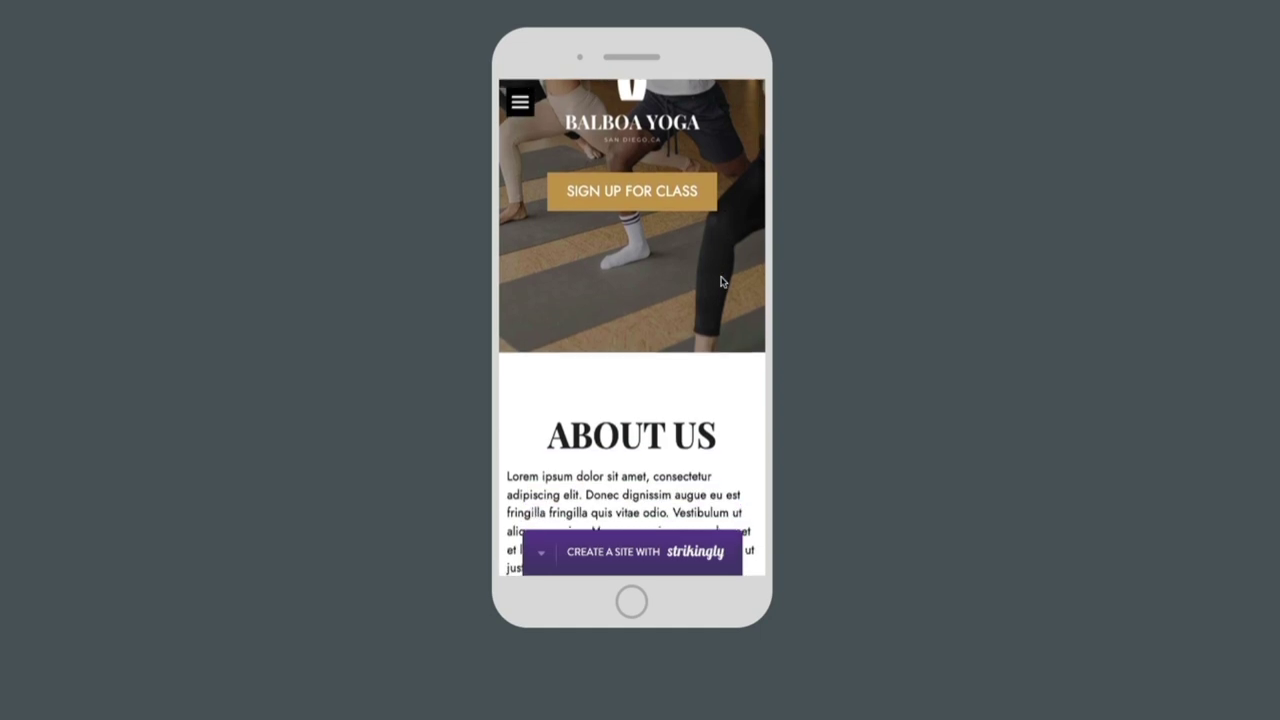
{"action": "scroll", "coordinate": [721, 281], "scroll_direction": "down", "scroll_amount": 8}
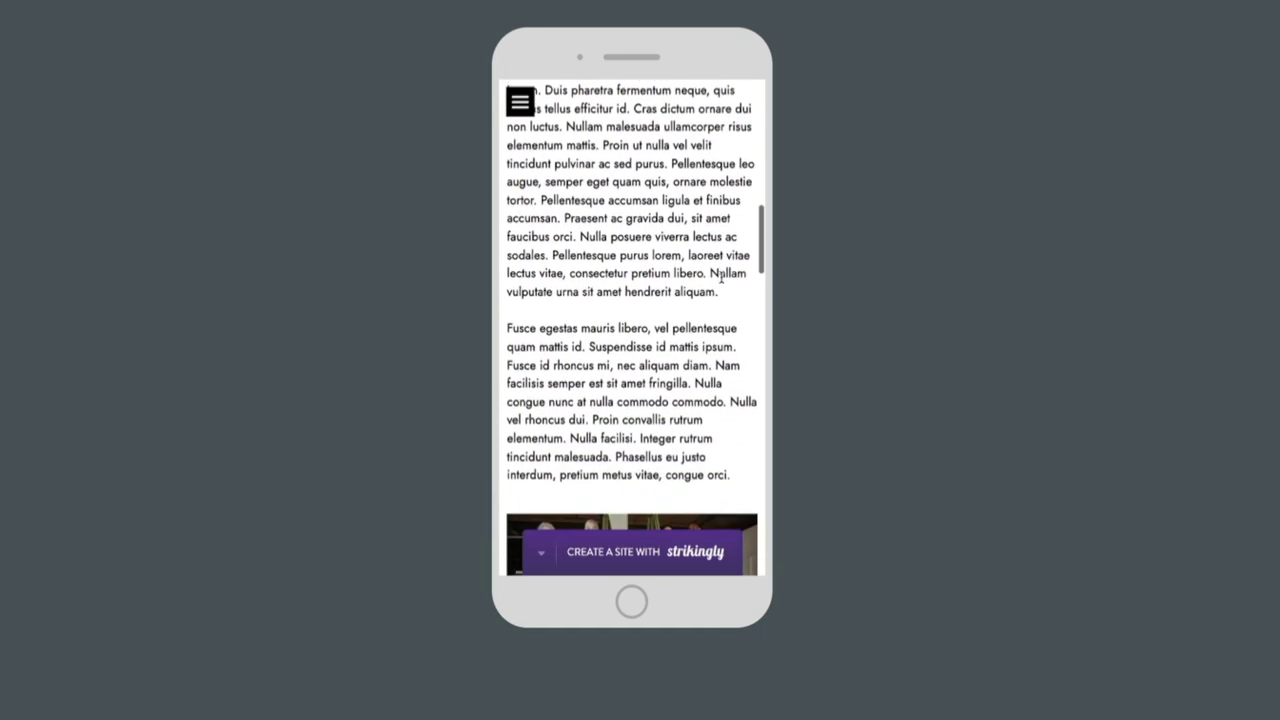
{"action": "scroll", "coordinate": [721, 276], "scroll_direction": "down", "scroll_amount": 8}
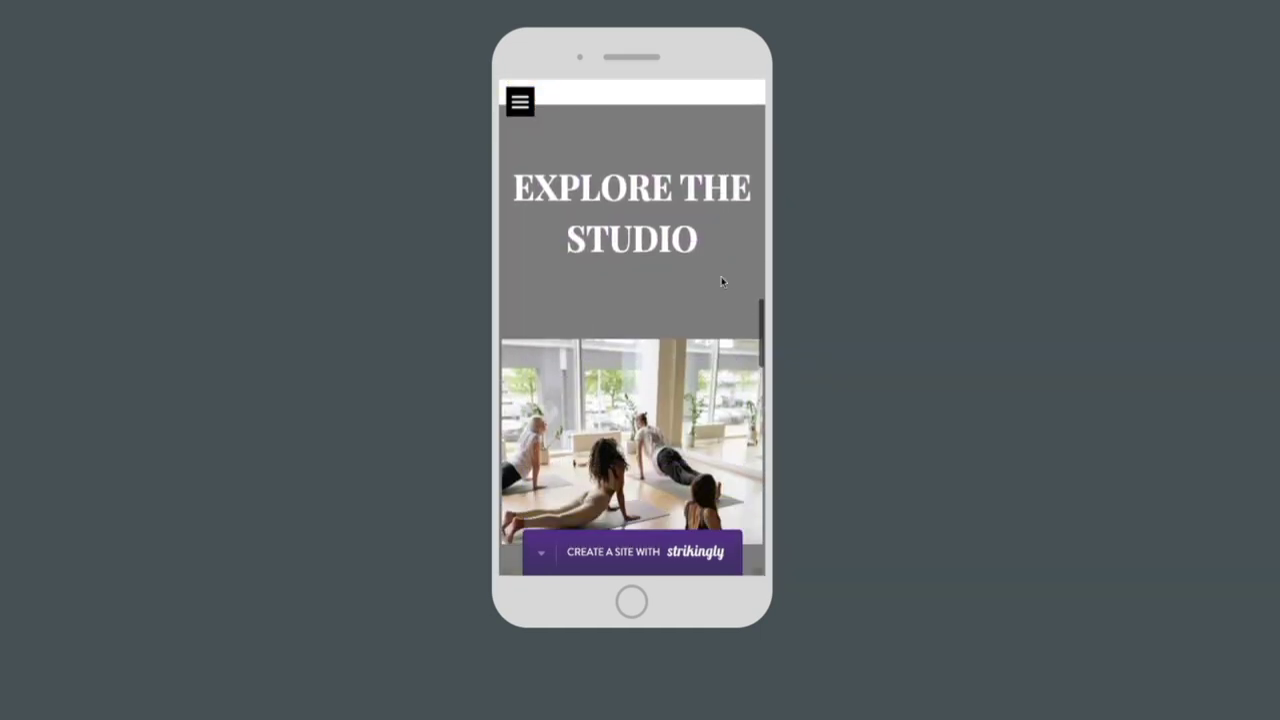
{"action": "scroll", "coordinate": [721, 282], "scroll_direction": "down", "scroll_amount": 8}
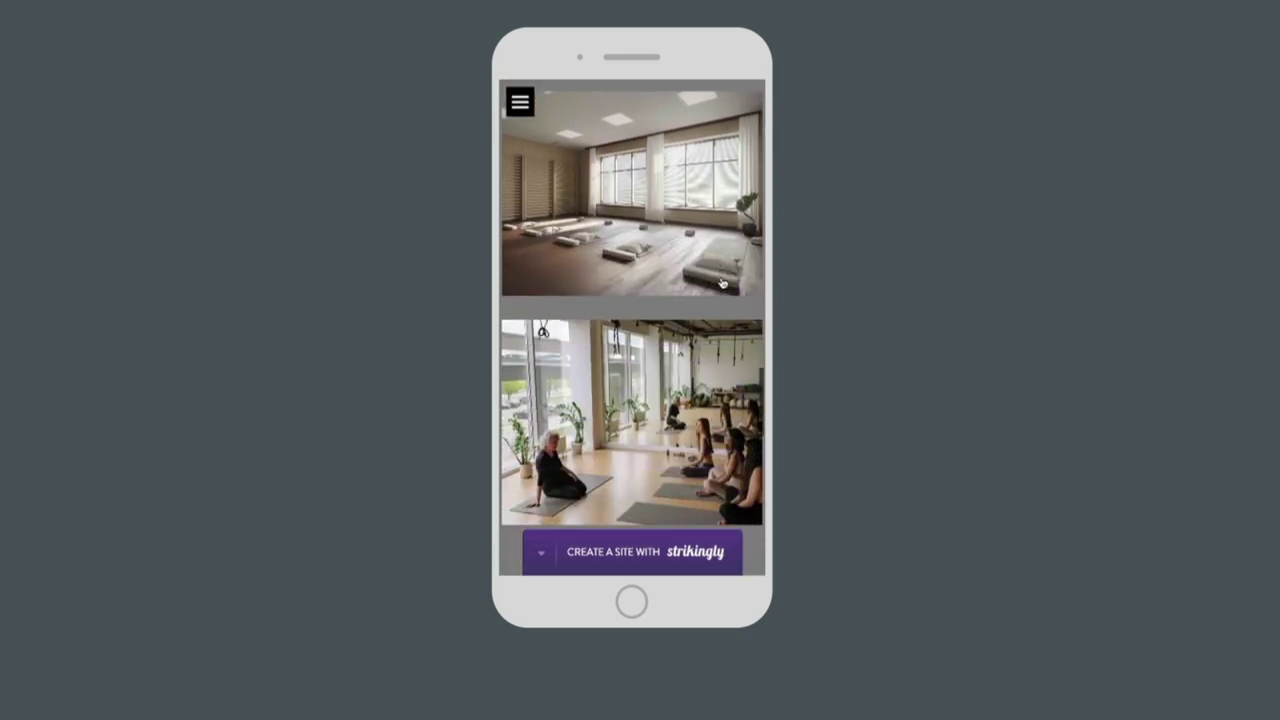
{"action": "scroll", "coordinate": [722, 283], "scroll_direction": "down", "scroll_amount": 8}
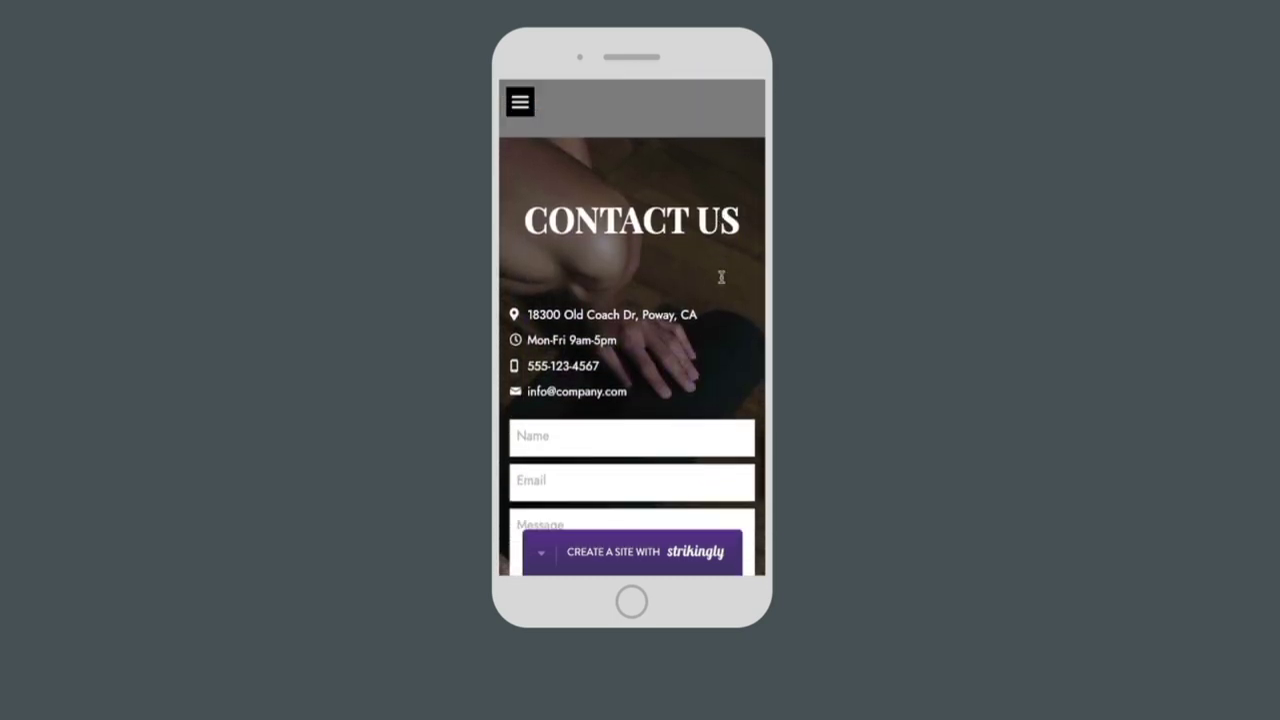
{"action": "scroll", "coordinate": [721, 276], "scroll_direction": "down", "scroll_amount": 4}
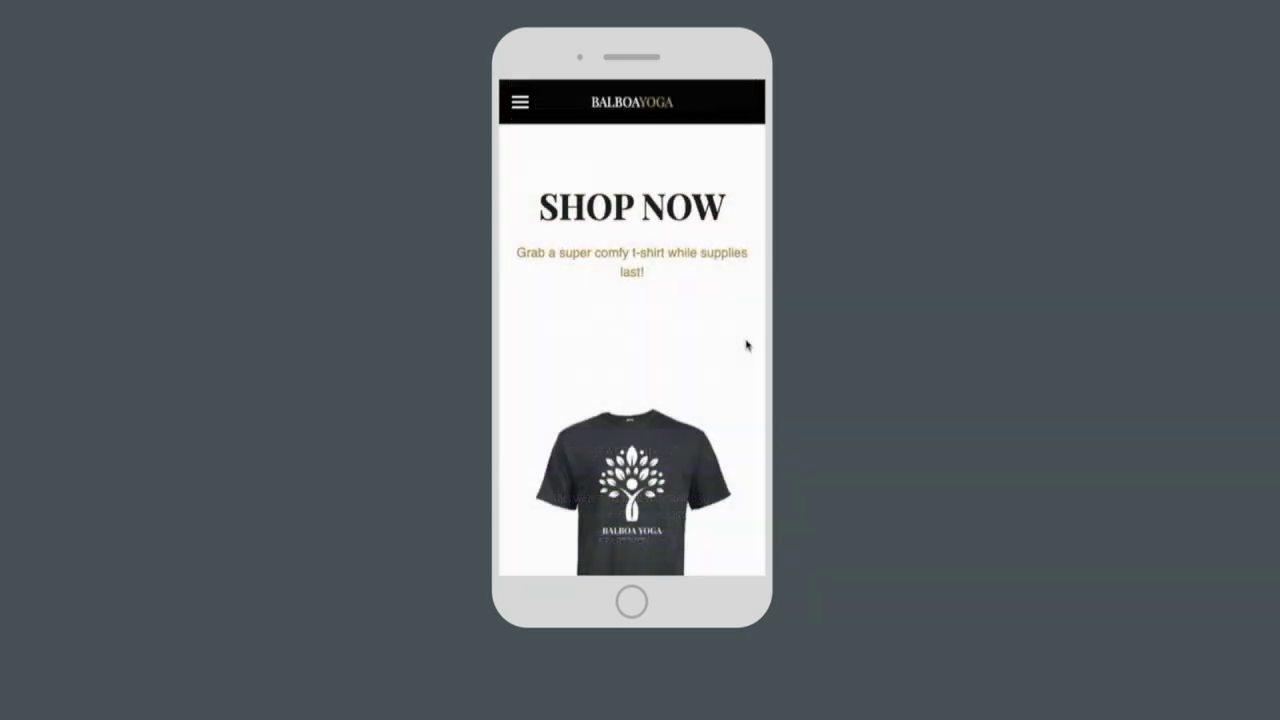
{"action": "scroll", "coordinate": [746, 346], "scroll_direction": "down", "scroll_amount": 3}
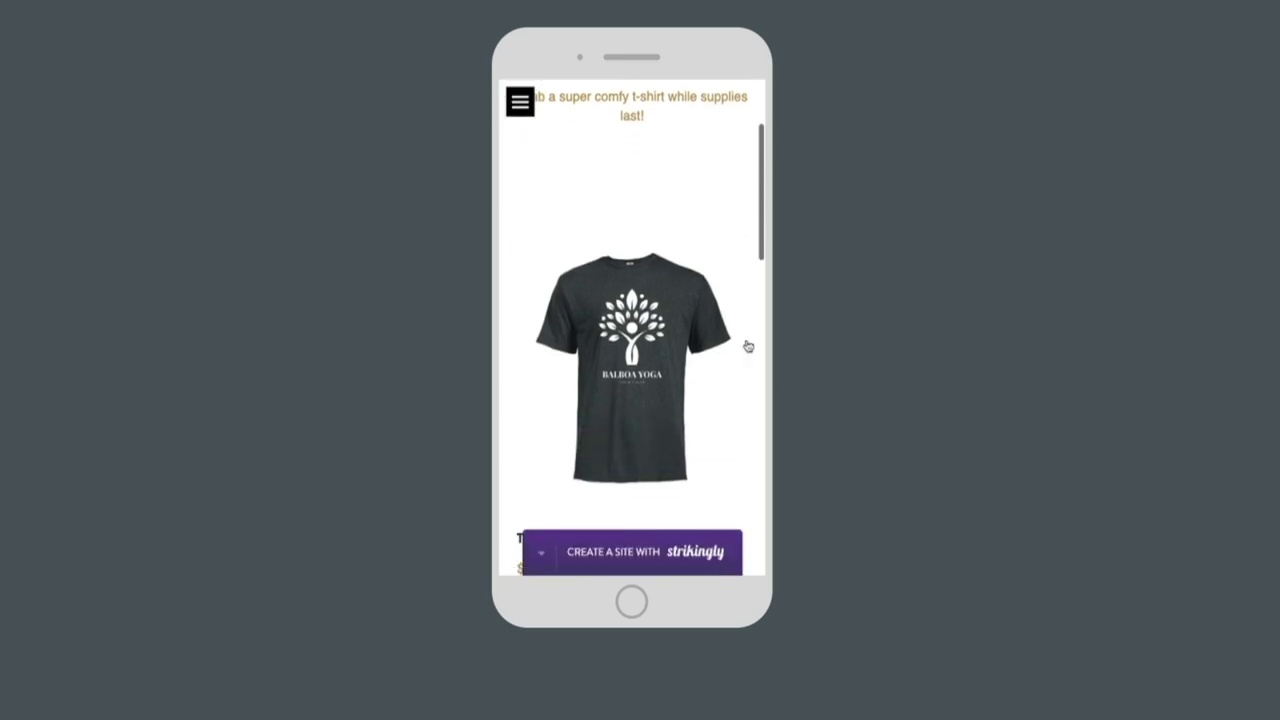
{"action": "scroll", "coordinate": [749, 345], "scroll_direction": "down", "scroll_amount": 5}
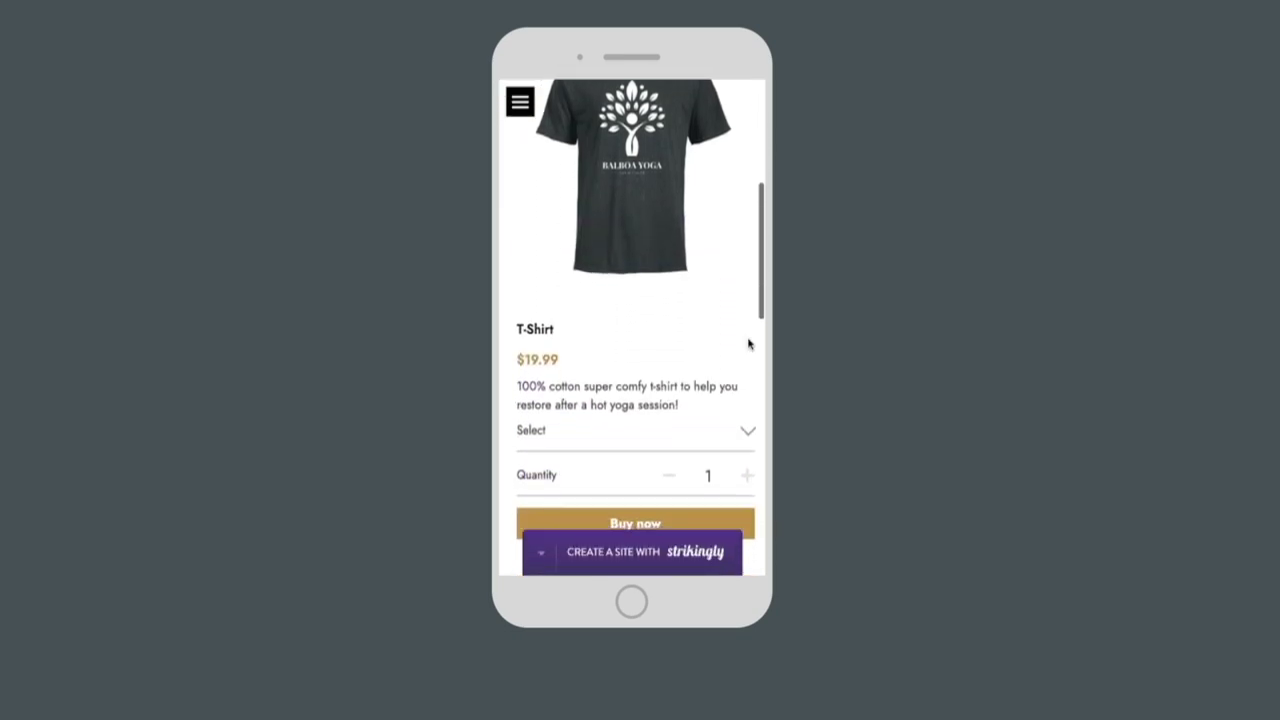
{"action": "scroll", "coordinate": [749, 344], "scroll_direction": "down", "scroll_amount": 5}
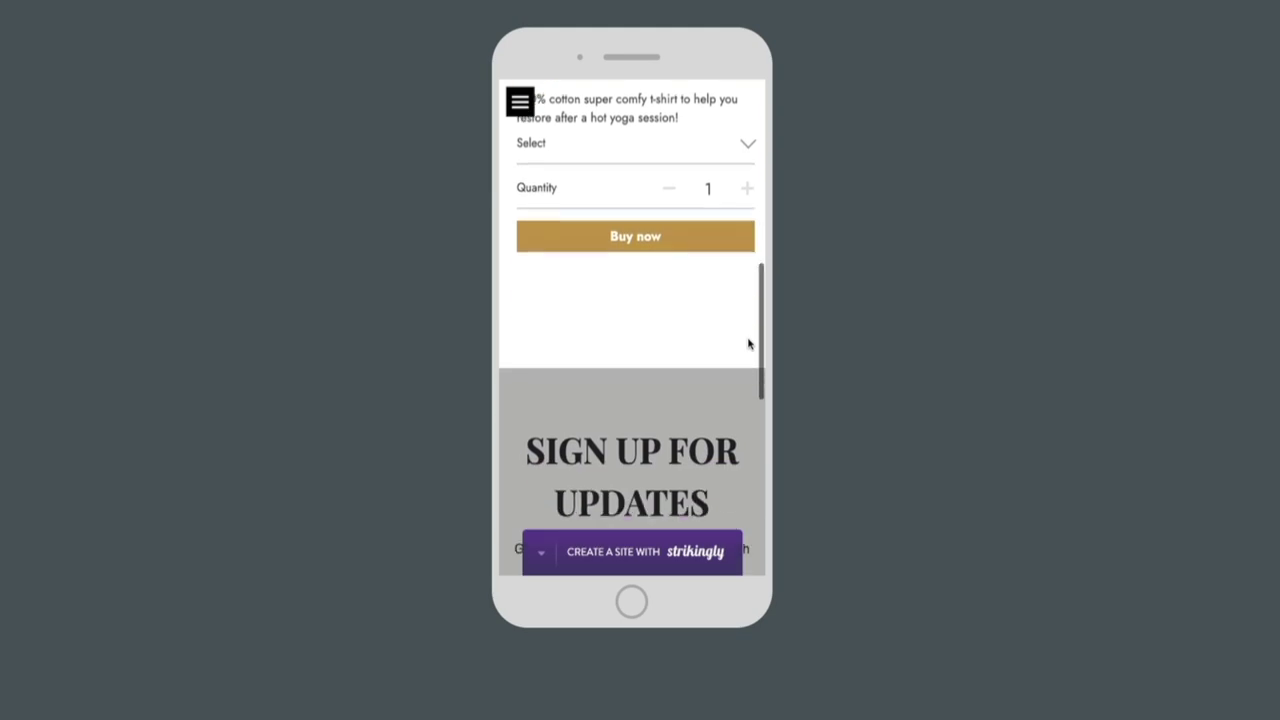
{"action": "scroll", "coordinate": [749, 344], "scroll_direction": "down", "scroll_amount": 5}
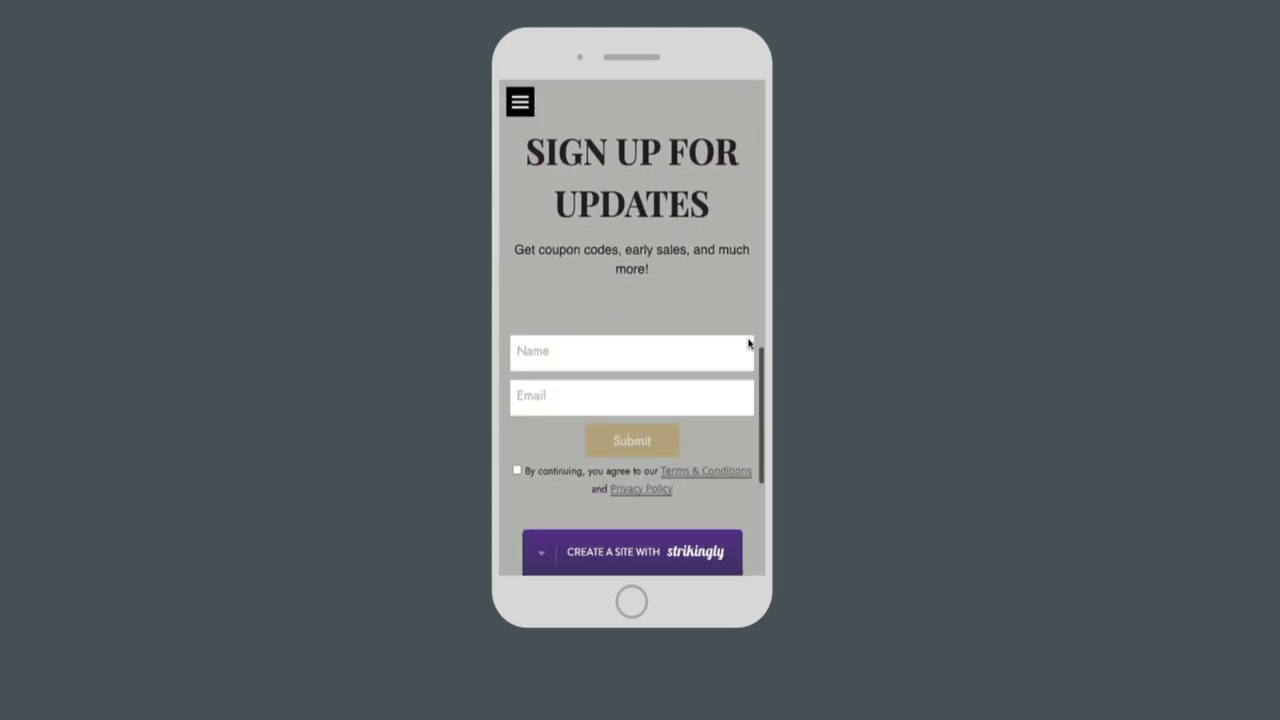
{"action": "scroll", "coordinate": [749, 344], "scroll_direction": "down", "scroll_amount": 4}
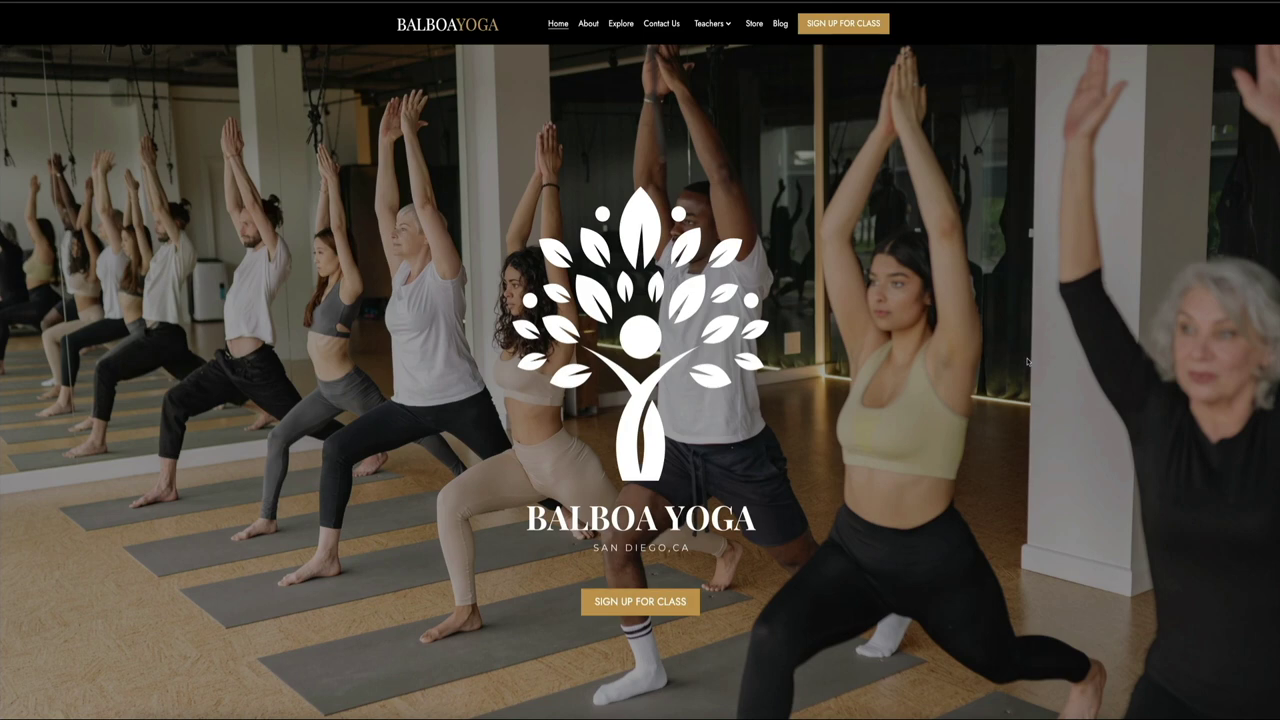
Step: Scroll the Balboa Yoga homepage past Explore the Studio down to the Contact Us form
{"action": "scroll", "coordinate": [1027, 362], "scroll_direction": "down", "scroll_amount": 4}
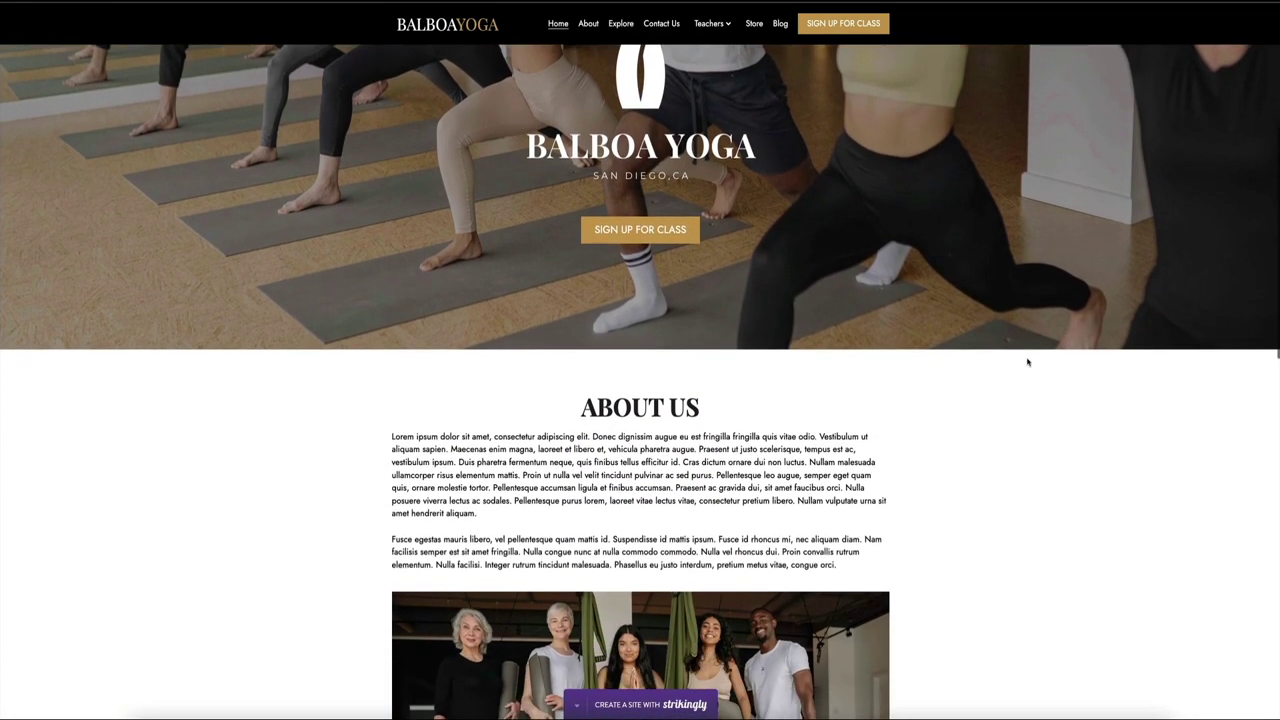
{"action": "scroll", "coordinate": [1027, 362], "scroll_direction": "down", "scroll_amount": 5}
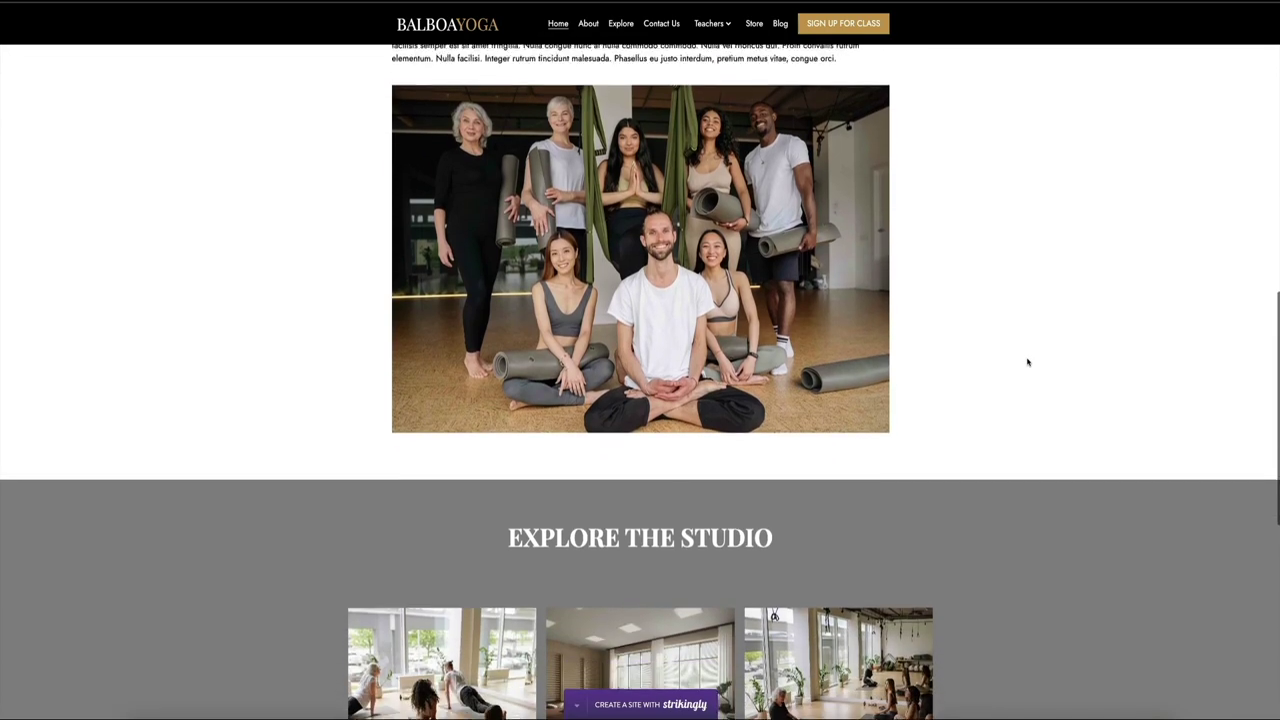
{"action": "scroll", "coordinate": [1027, 362], "scroll_direction": "down", "scroll_amount": 4}
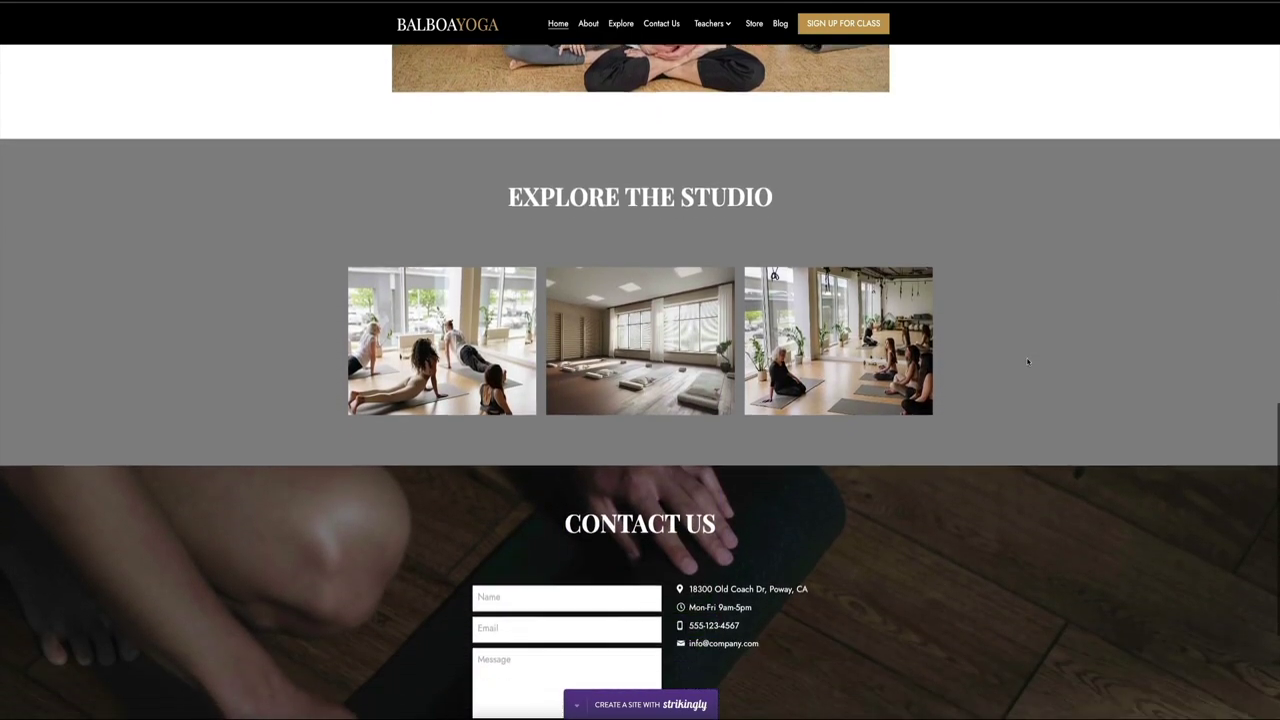
{"action": "scroll", "coordinate": [1027, 362], "scroll_direction": "down", "scroll_amount": 3}
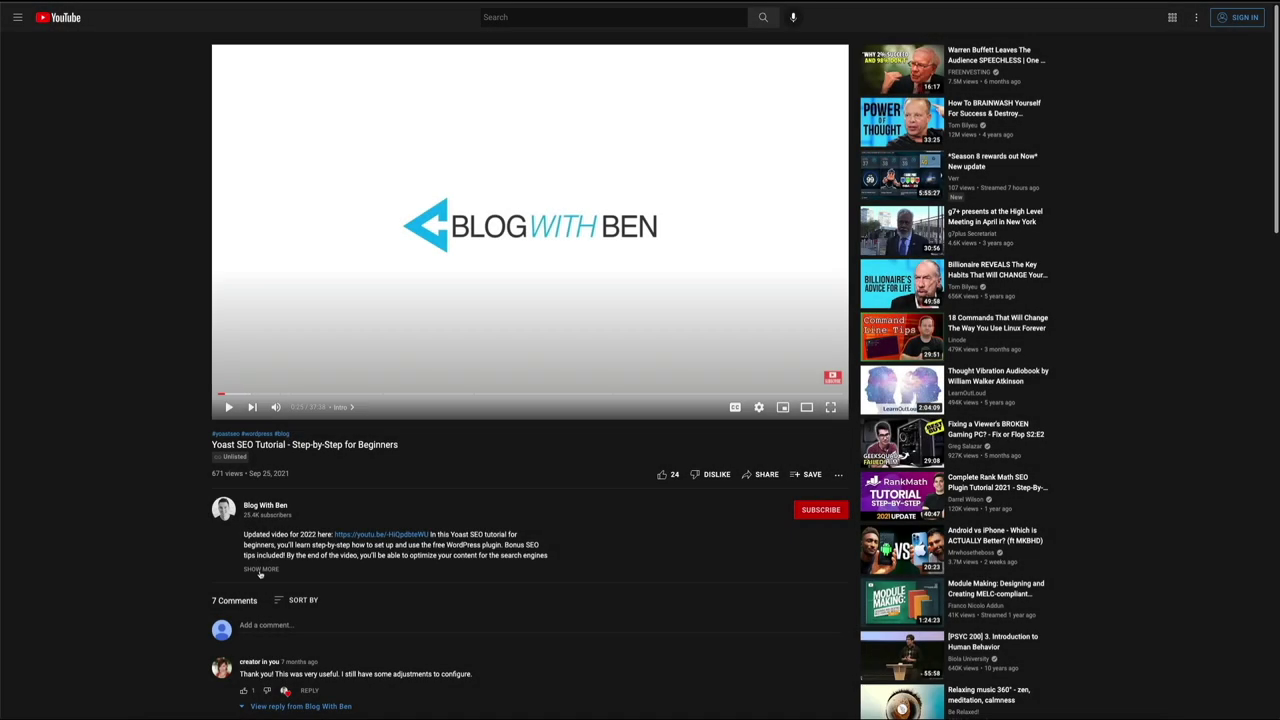
Step: Expand the YouTube tutorial's full description with SHOW MORE
{"action": "left_click", "coordinate": [260, 569]}
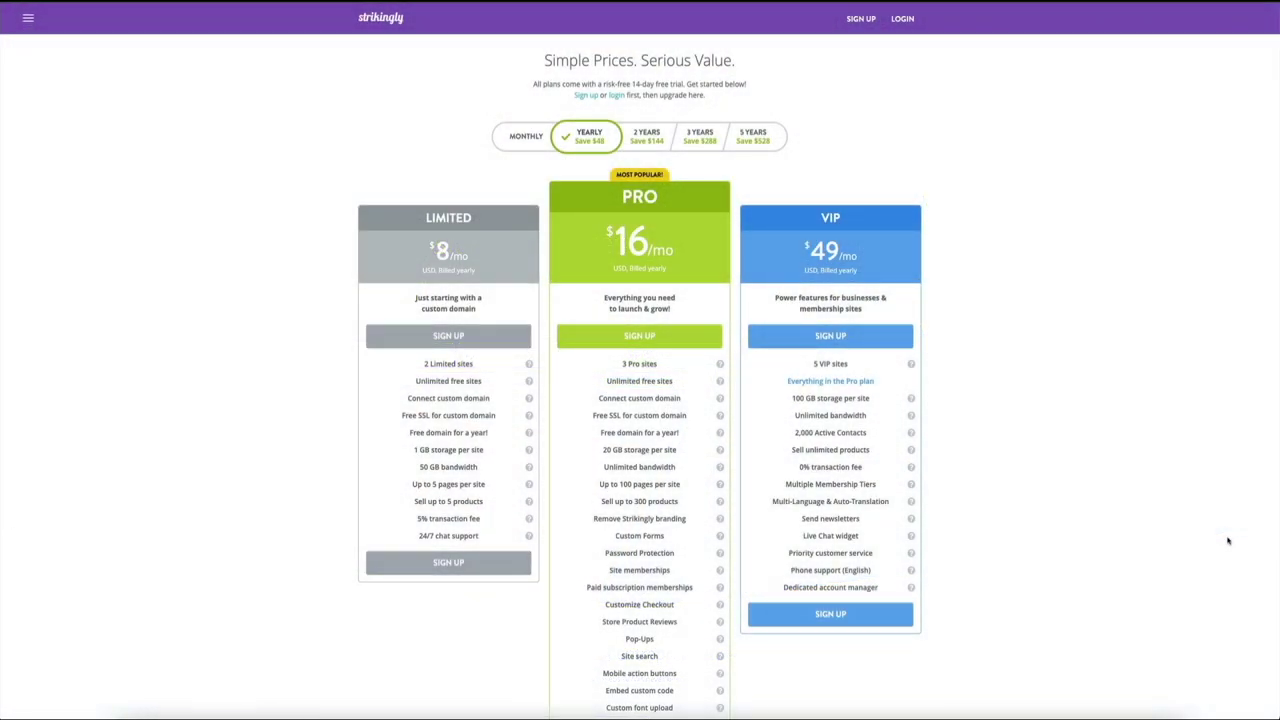
Step: Scroll down the yearly plan columns: Limited $8/mo, Pro $16/mo, VIP $49/mo
{"action": "scroll", "coordinate": [1202, 535], "scroll_direction": "down", "scroll_amount": 5}
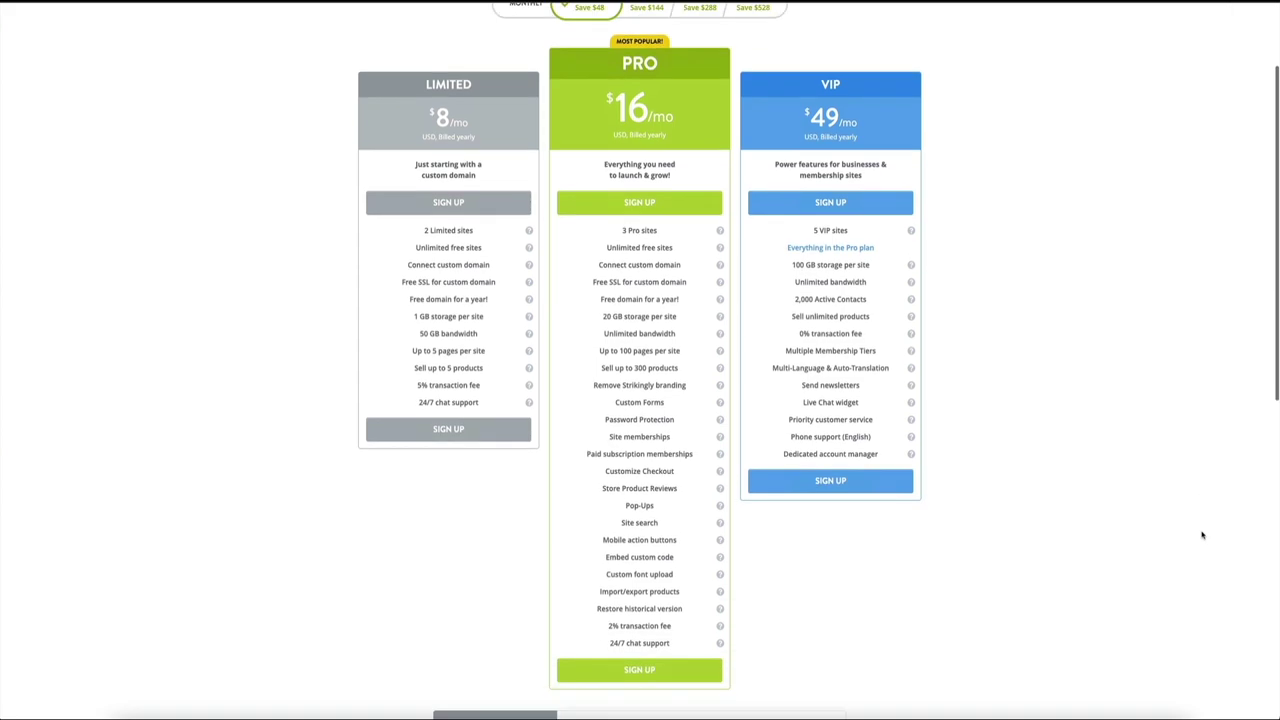
{"action": "scroll", "coordinate": [1202, 535], "scroll_direction": "down", "scroll_amount": 2}
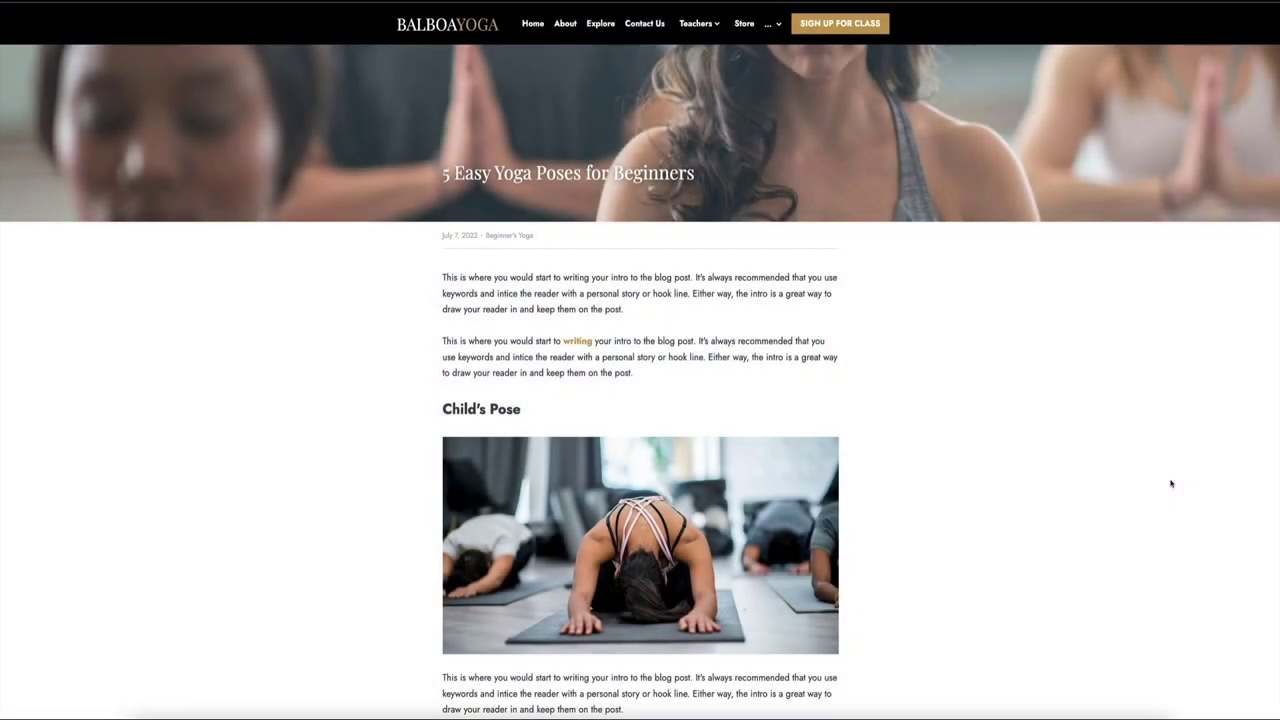
Step: Scroll the '5 Easy Yoga Poses for Beginners' post down past Child's Pose to Warrior Two
{"action": "scroll", "coordinate": [1171, 484], "scroll_direction": "down", "scroll_amount": 3}
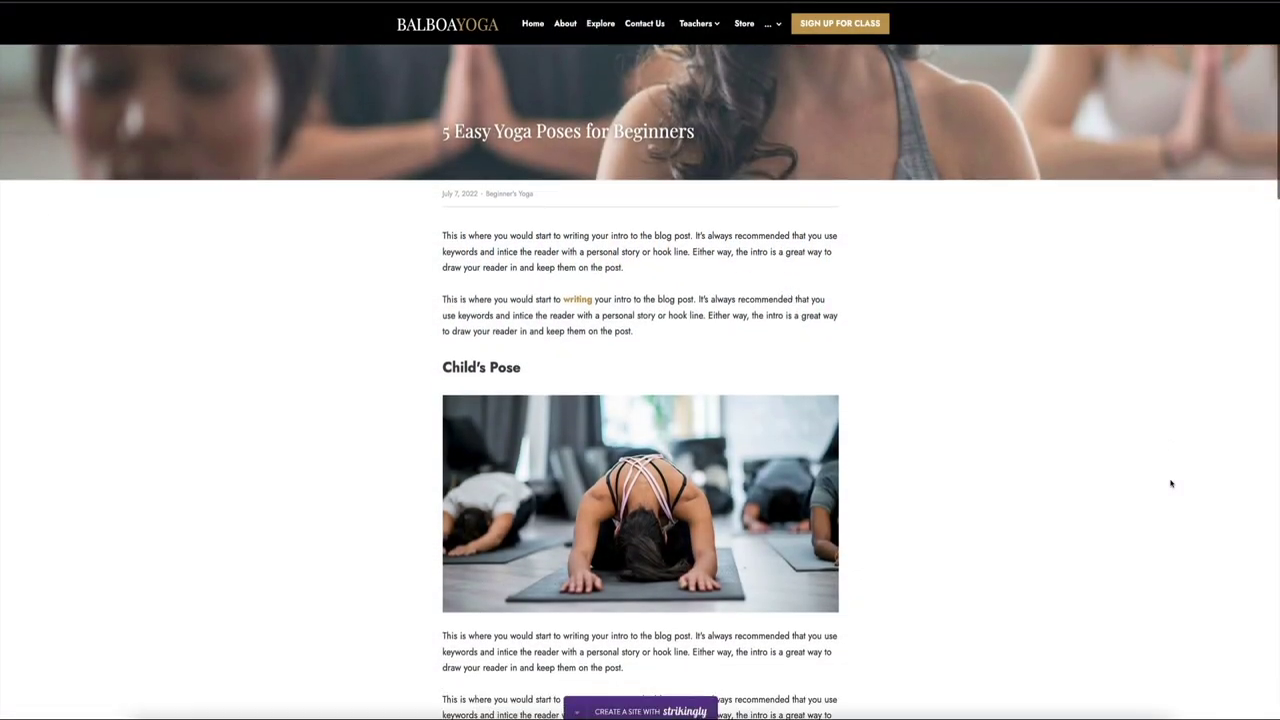
{"action": "scroll", "coordinate": [1171, 484], "scroll_direction": "down", "scroll_amount": 4}
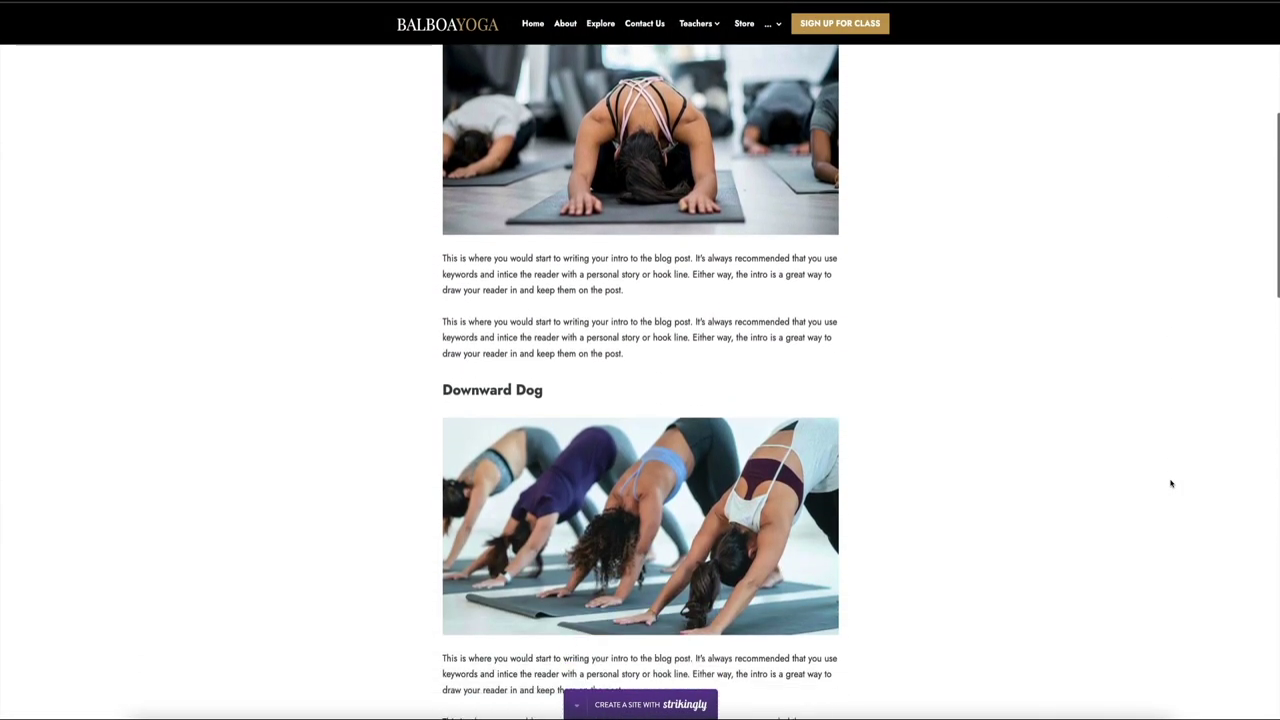
{"action": "scroll", "coordinate": [1171, 484], "scroll_direction": "down", "scroll_amount": 5}
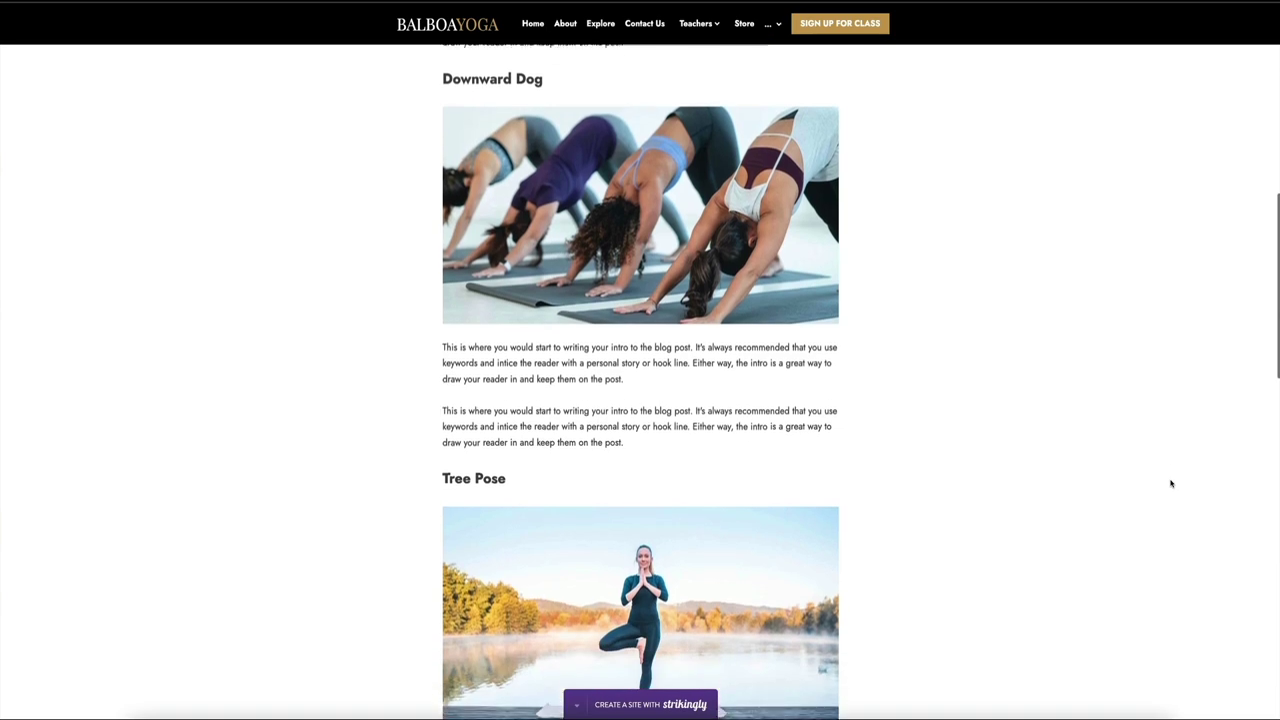
{"action": "scroll", "coordinate": [1171, 484], "scroll_direction": "down", "scroll_amount": 4}
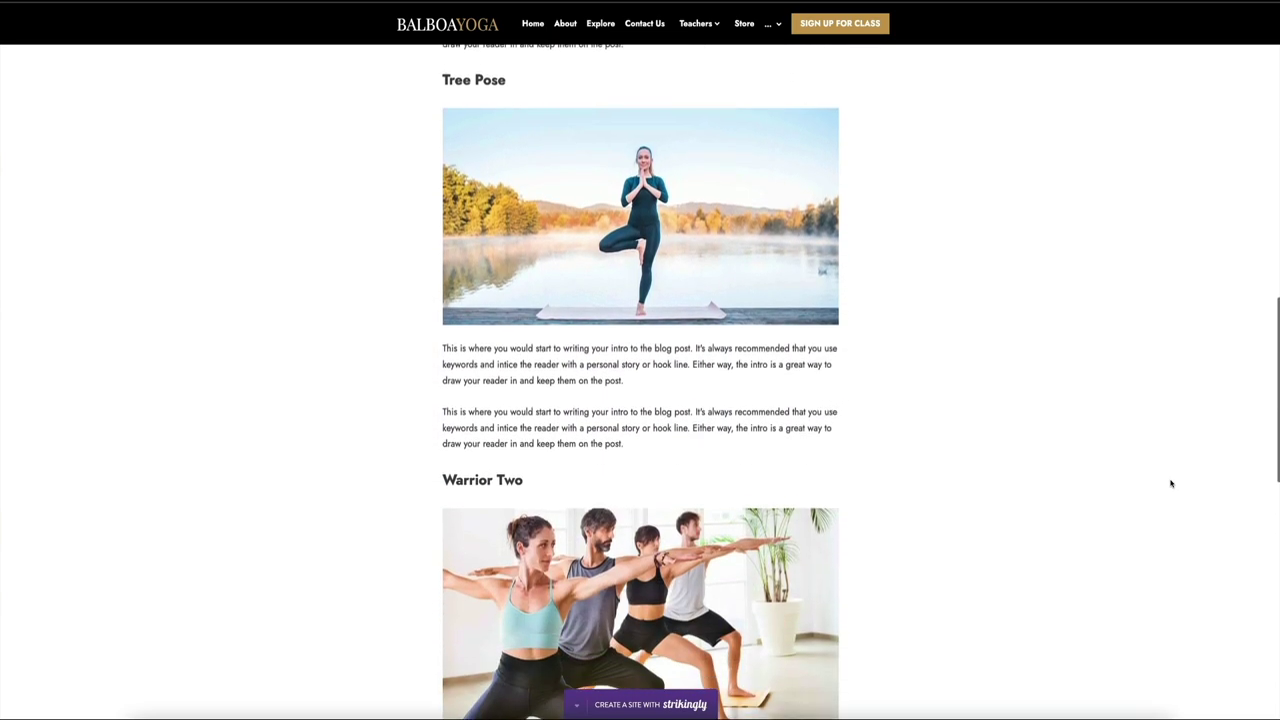
{"action": "scroll", "coordinate": [1171, 484], "scroll_direction": "down", "scroll_amount": 1}
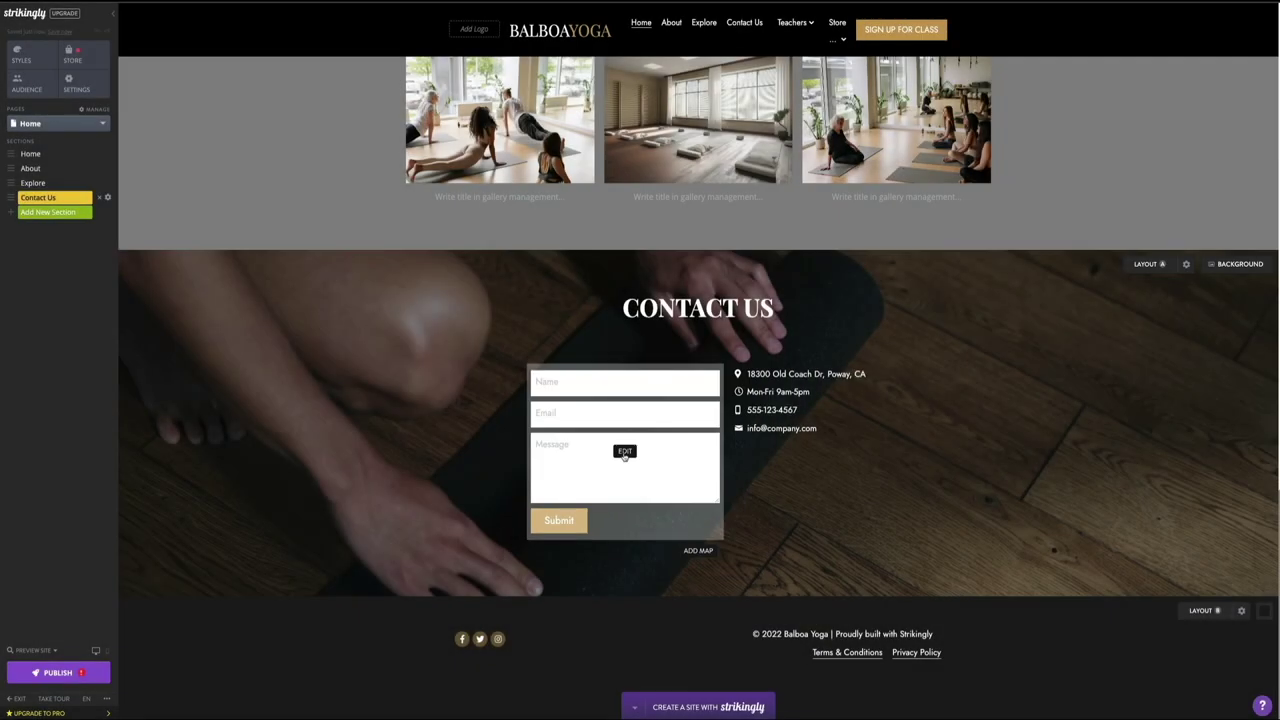
Step: Insert a 'Wine club' line after "questions." in the newsletter body
{"action": "left_click", "coordinate": [627, 453]}
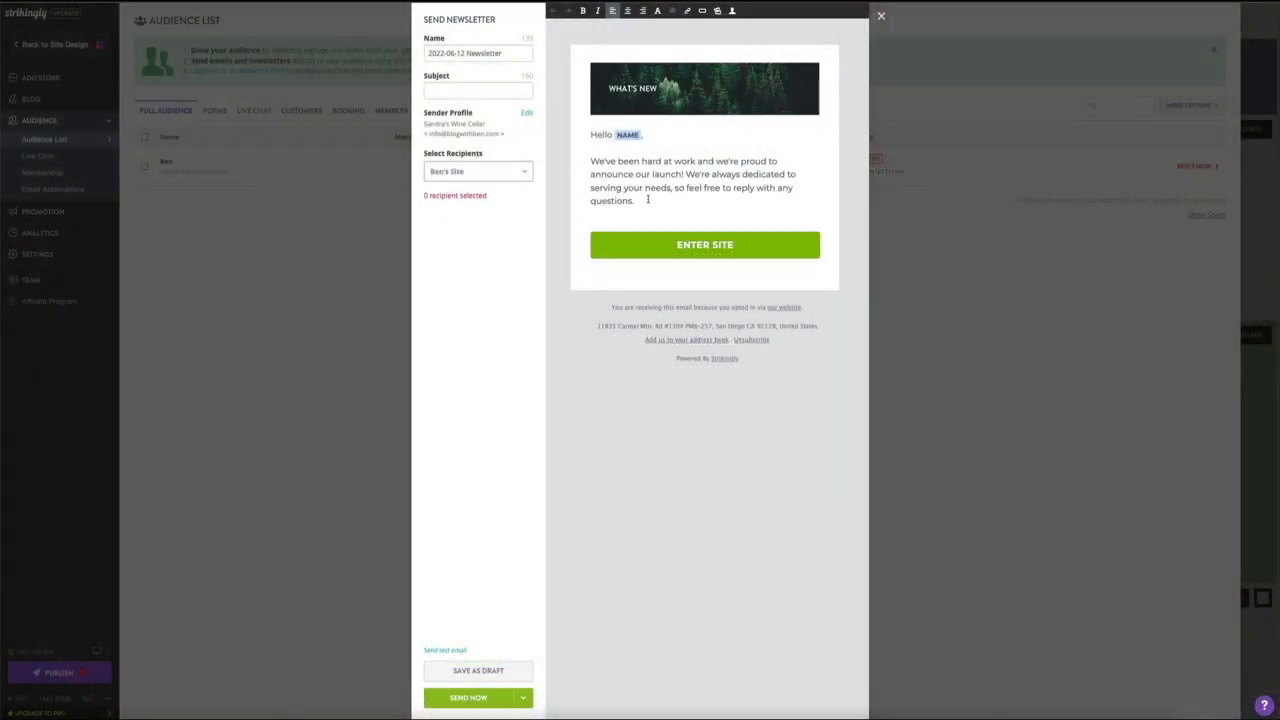
{"action": "key", "text": "Return"}
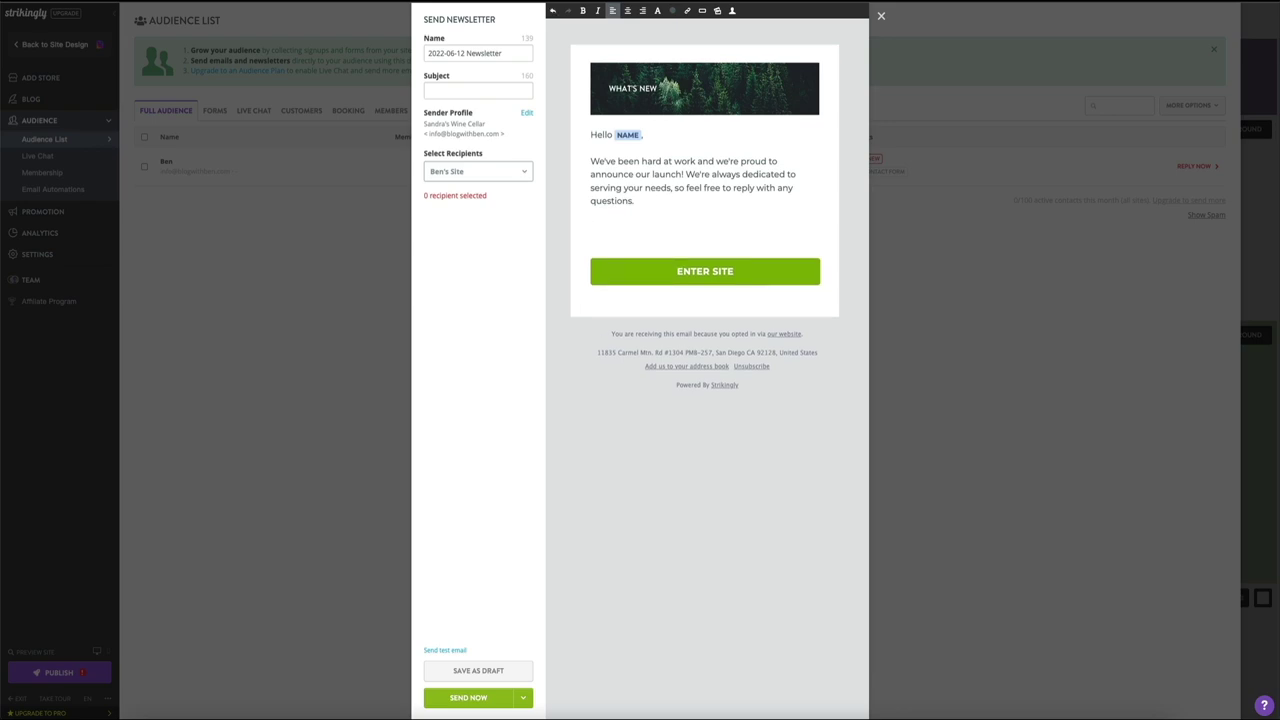
{"action": "type", "text": "Wine club member"}
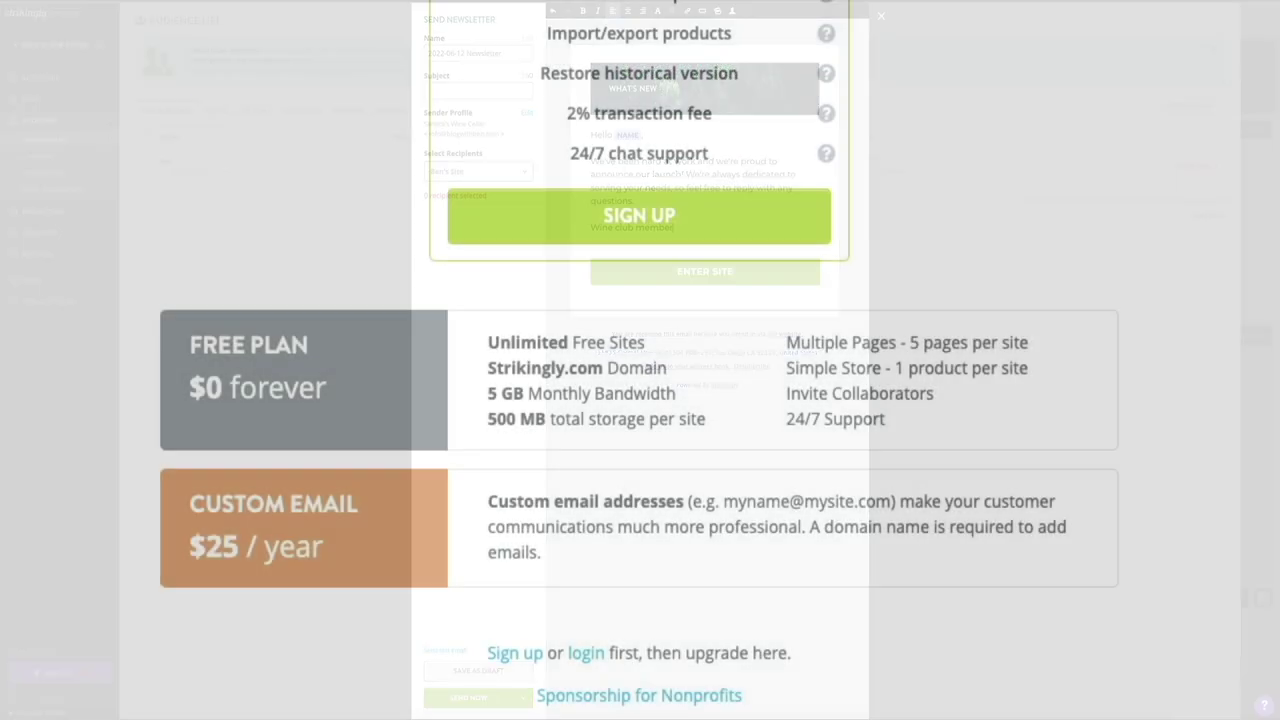
Step: Switch the pricing page to Monthly billing to compare plan prices
{"action": "scroll", "coordinate": [1257, 457], "scroll_direction": "up", "scroll_amount": 6}
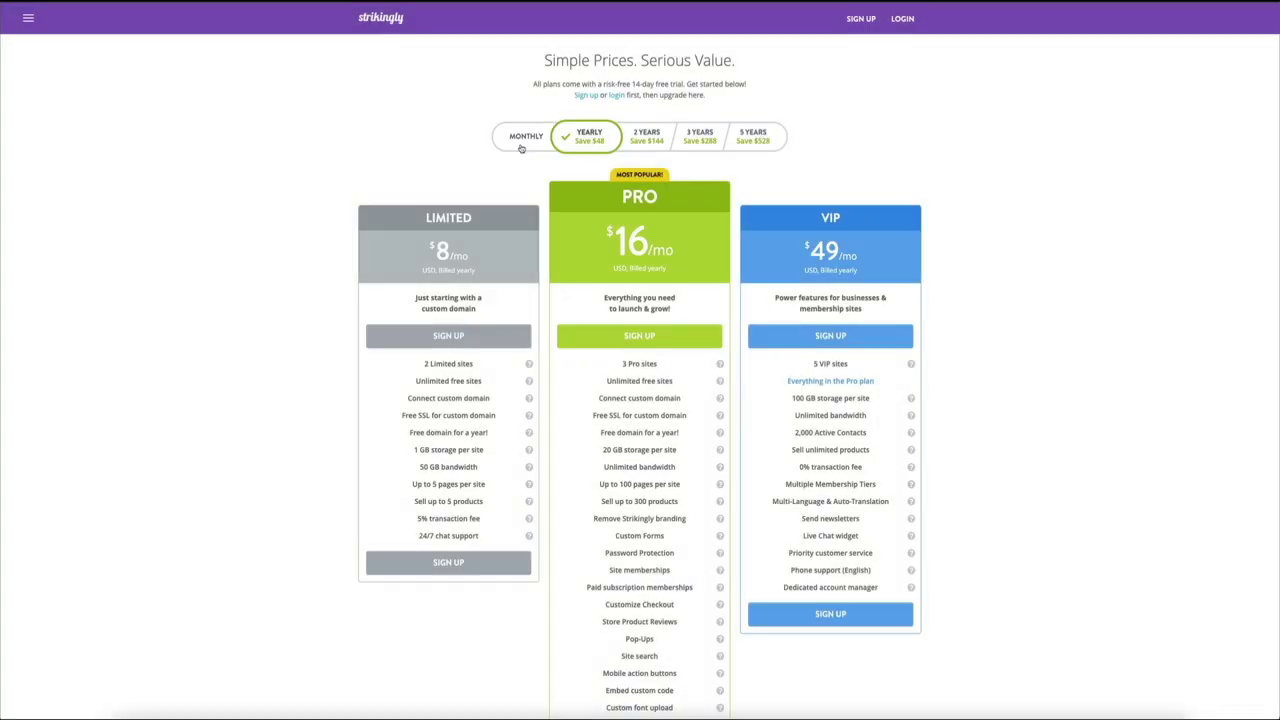
{"action": "left_click", "coordinate": [521, 140]}
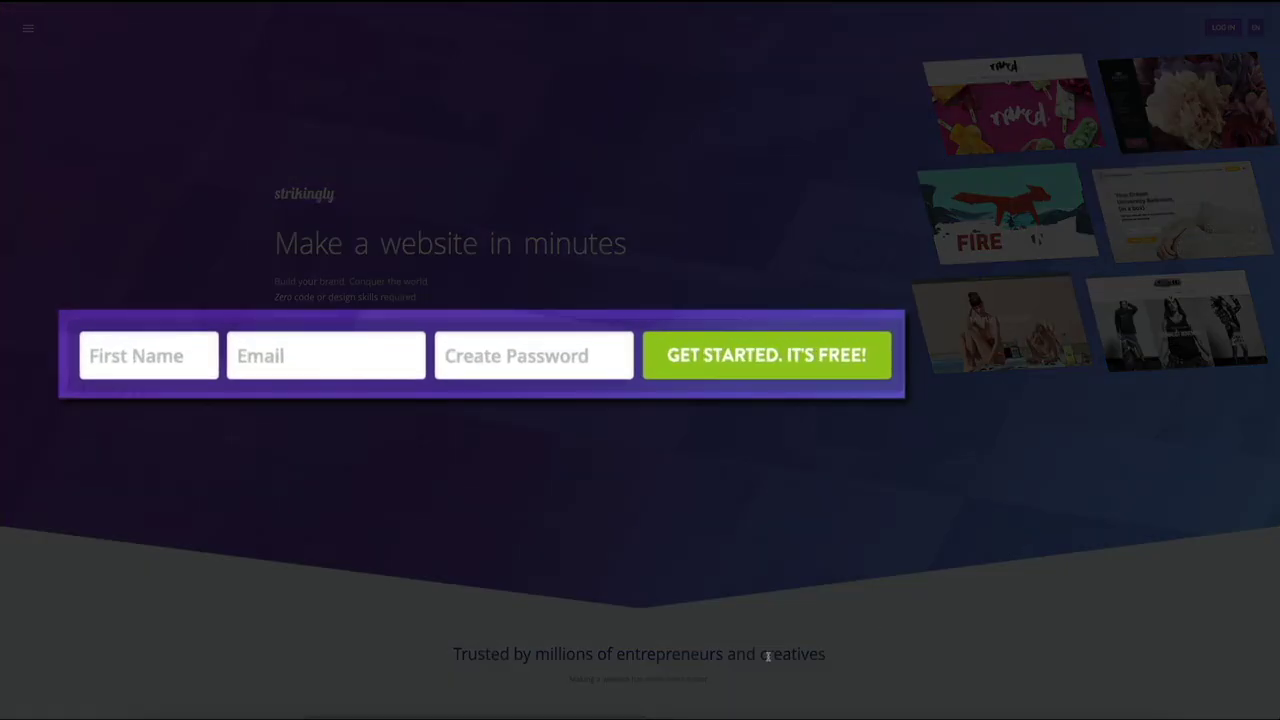
Step: Sign up for a free account with a first name, an e-mail address and a password
{"action": "left_click", "coordinate": [103, 358]}
{"action": "type", "text": "B"}
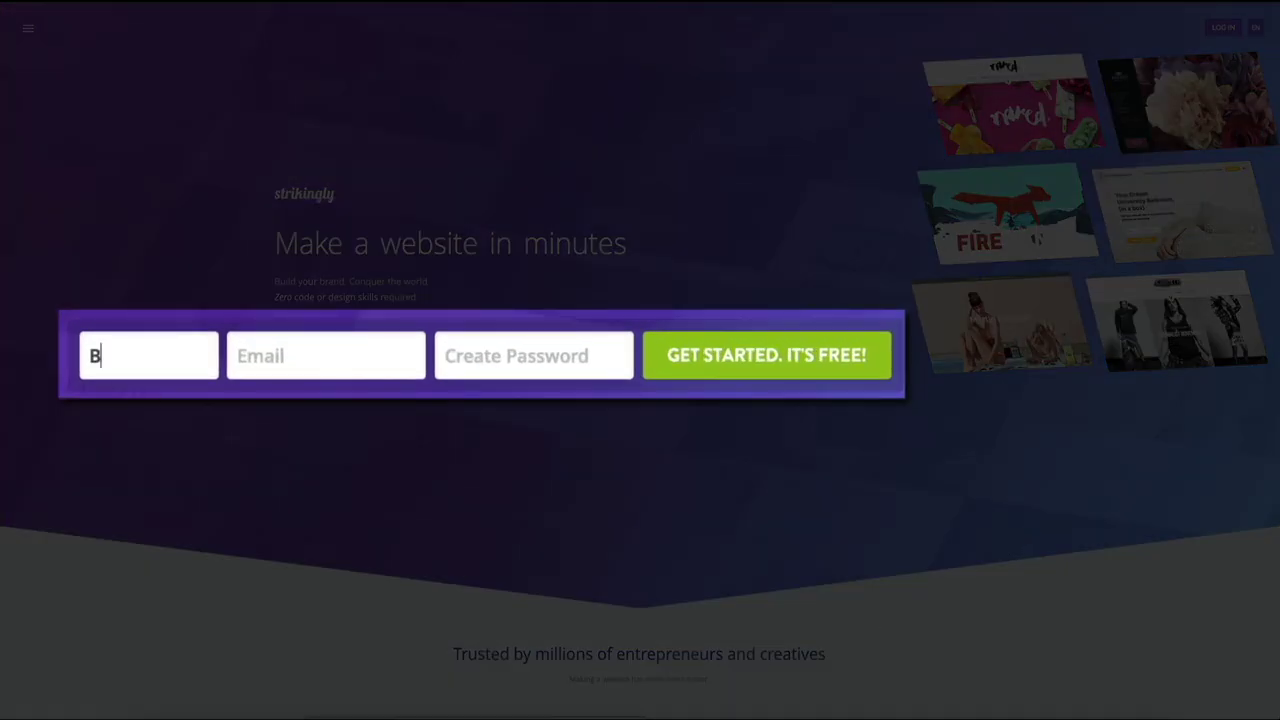
{"action": "type", "text": "en"}
{"action": "left_click", "coordinate": [300, 356]}
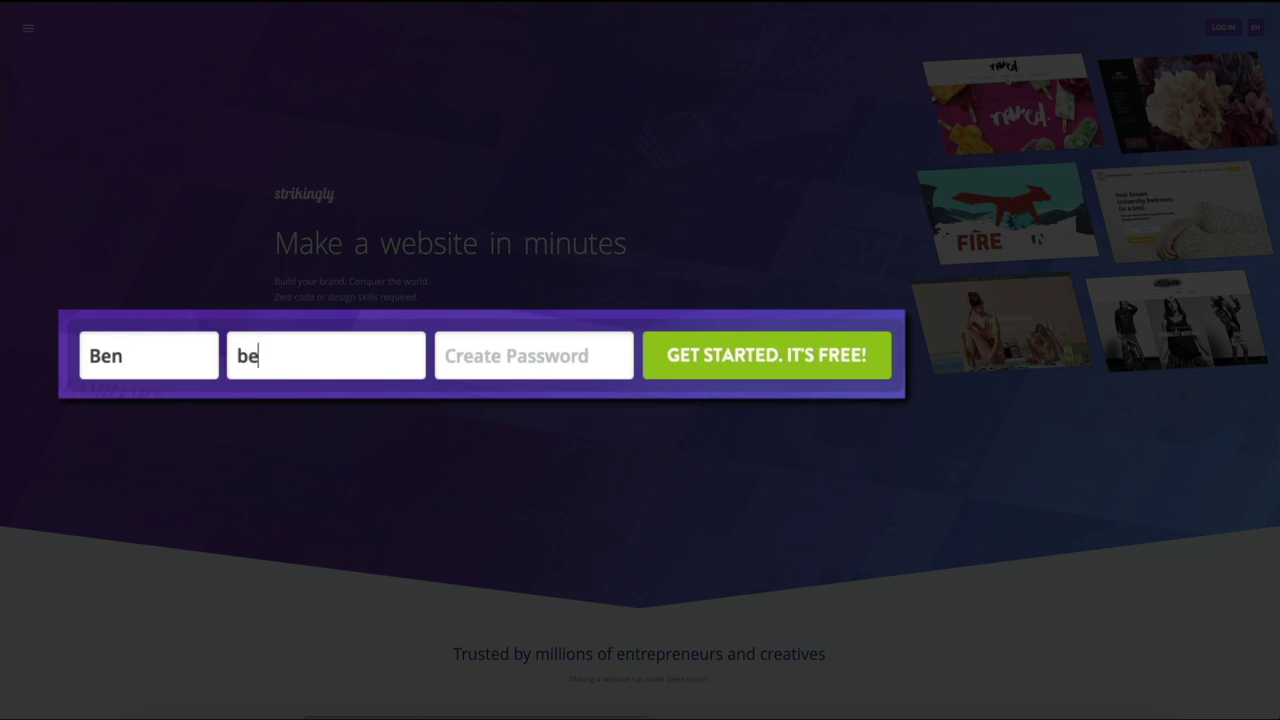
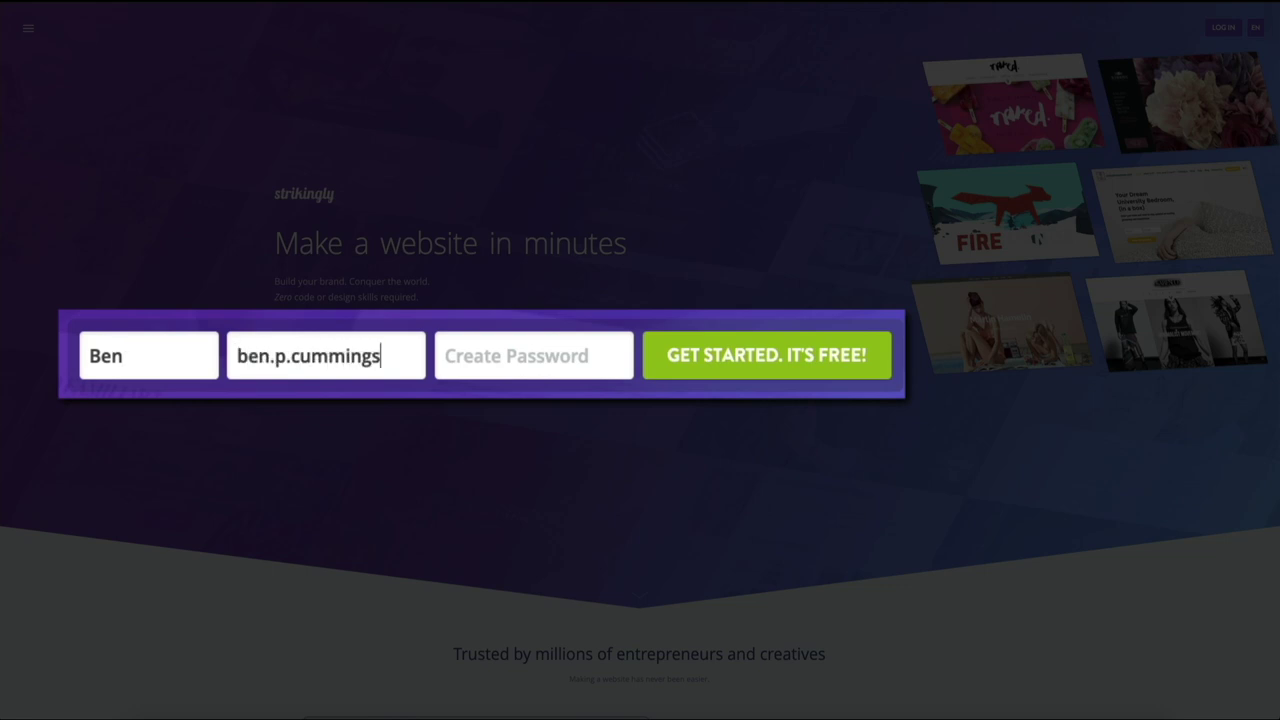
{"action": "key", "text": "Tab"}
{"action": "type", "text": "****"}
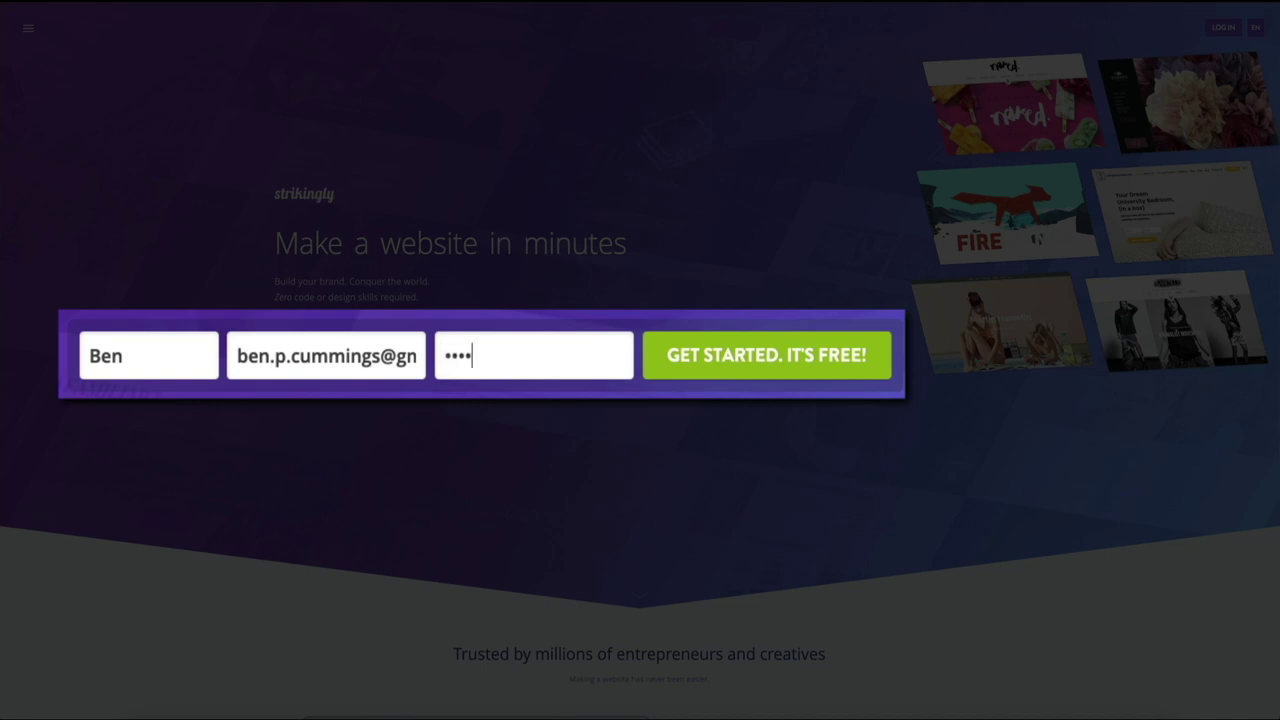
{"action": "type", "text": "************"}
{"action": "left_click", "coordinate": [771, 382]}
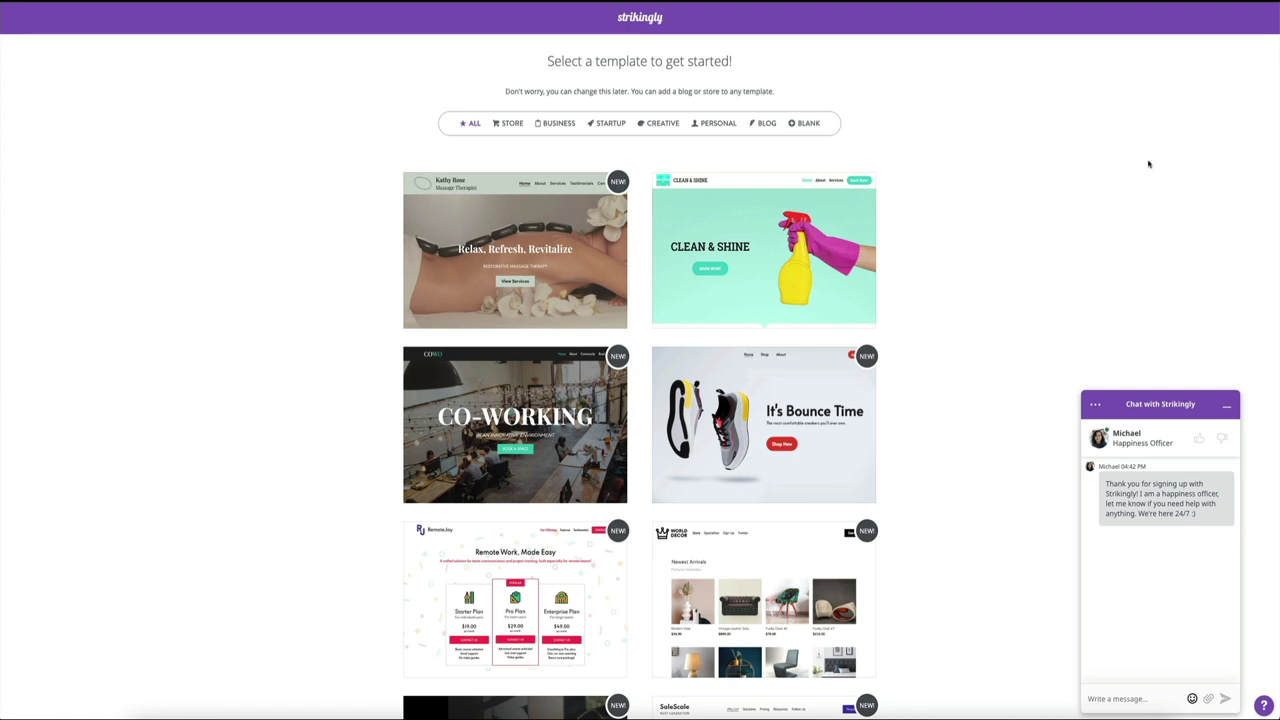
Step: Minimize the support chat and browse the template gallery down to the Co-Working card
{"action": "left_click", "coordinate": [1226, 407]}
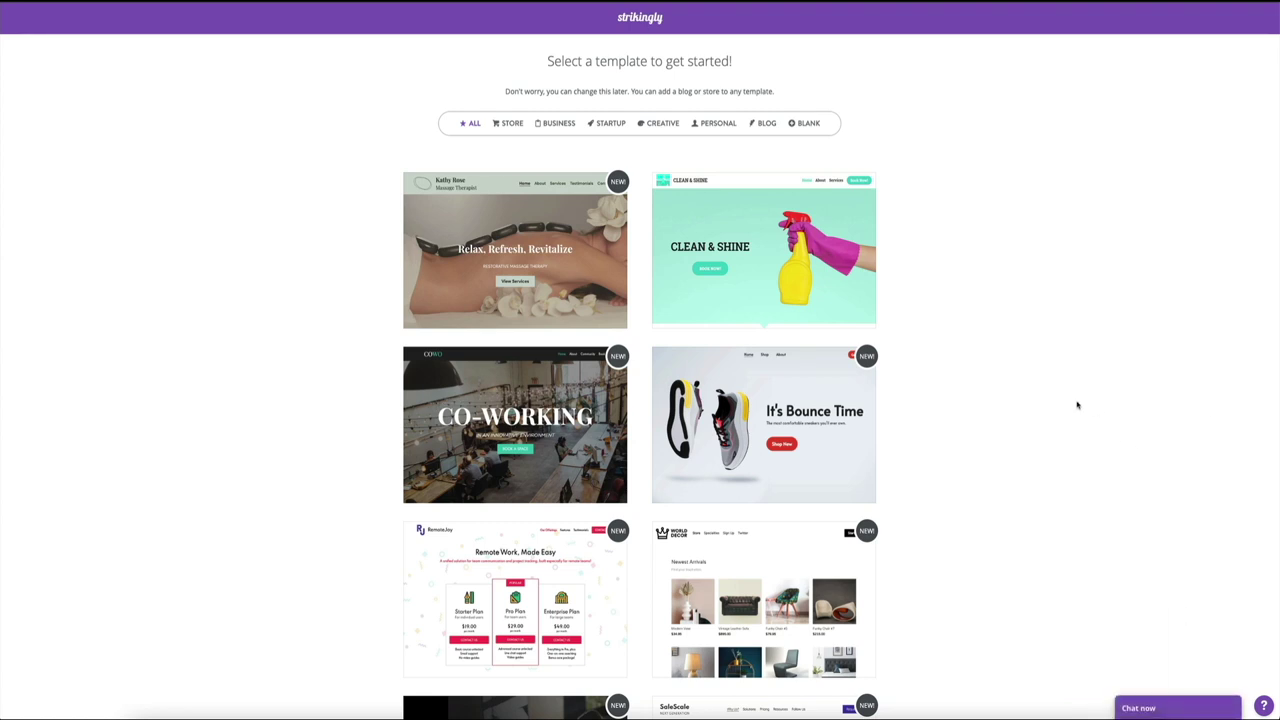
{"action": "scroll", "coordinate": [1077, 405], "scroll_direction": "down", "scroll_amount": 2}
{"action": "scroll", "coordinate": [1077, 405], "scroll_direction": "down", "scroll_amount": 2}
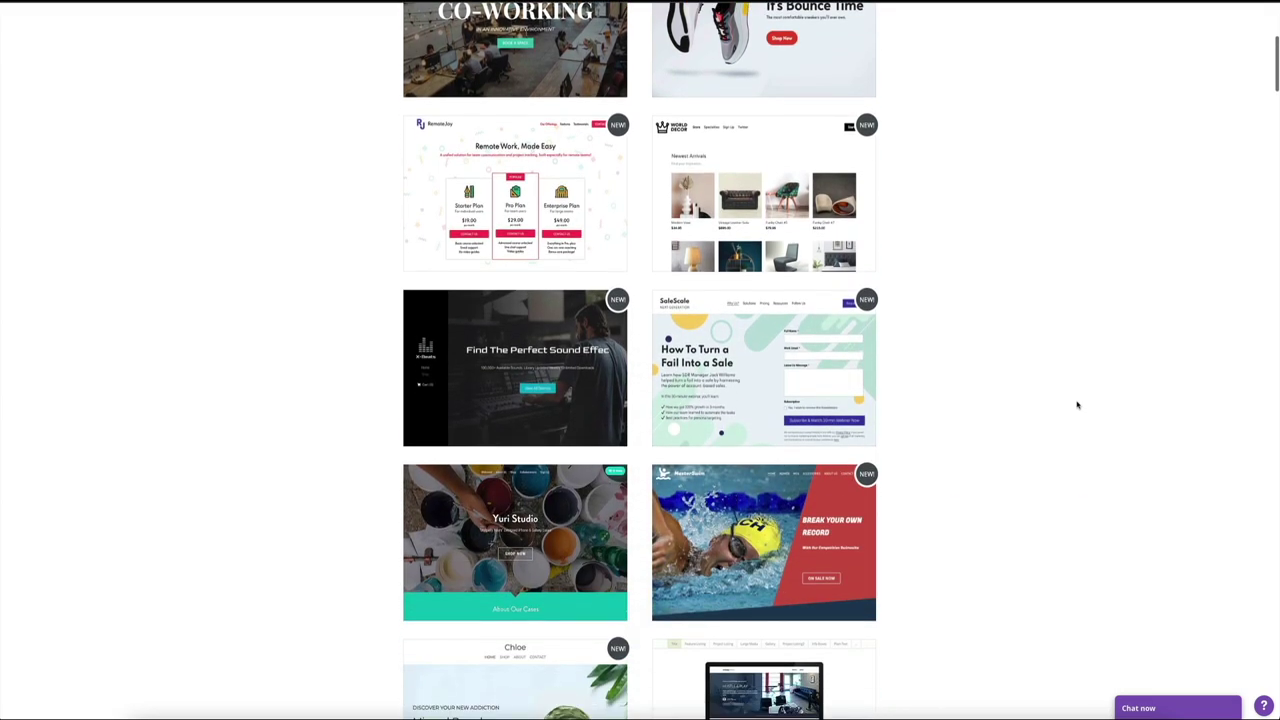
{"action": "scroll", "coordinate": [1077, 405], "scroll_direction": "down", "scroll_amount": 5}
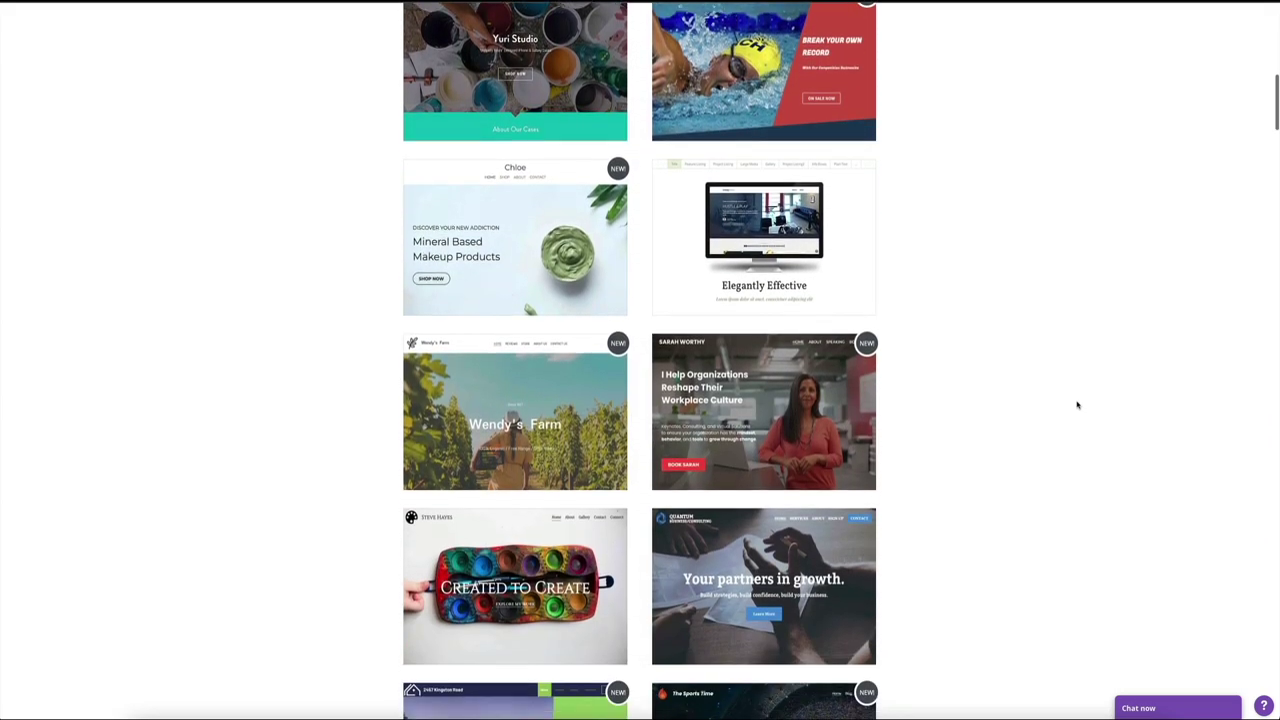
{"action": "scroll", "coordinate": [1077, 405], "scroll_direction": "down", "scroll_amount": 6}
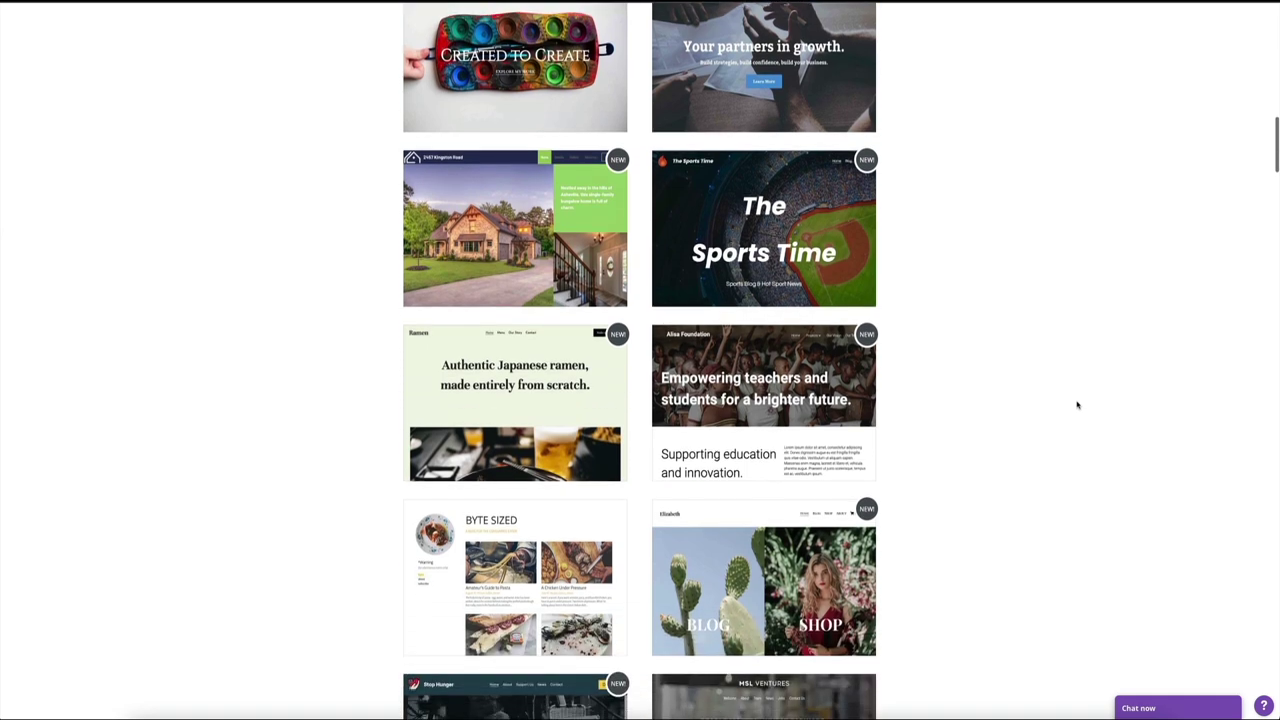
{"action": "scroll", "coordinate": [1077, 405], "scroll_direction": "down", "scroll_amount": 6}
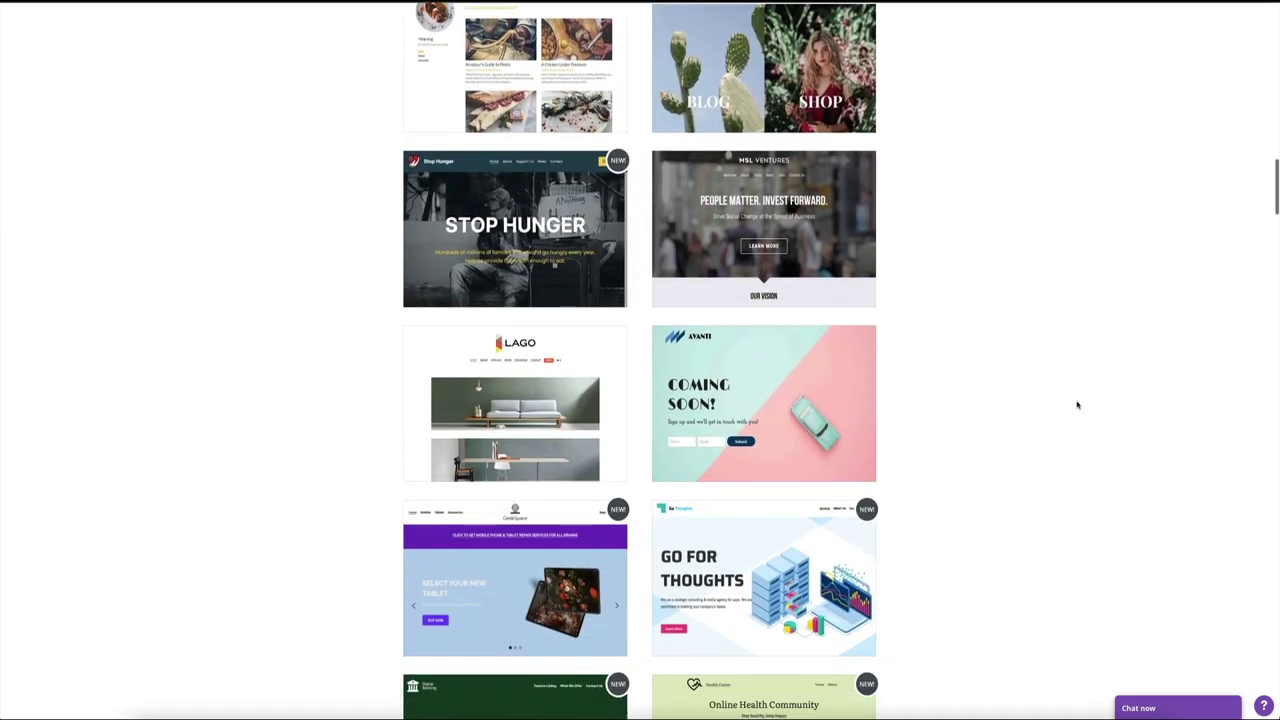
{"action": "scroll", "coordinate": [1077, 405], "scroll_direction": "down", "scroll_amount": 7}
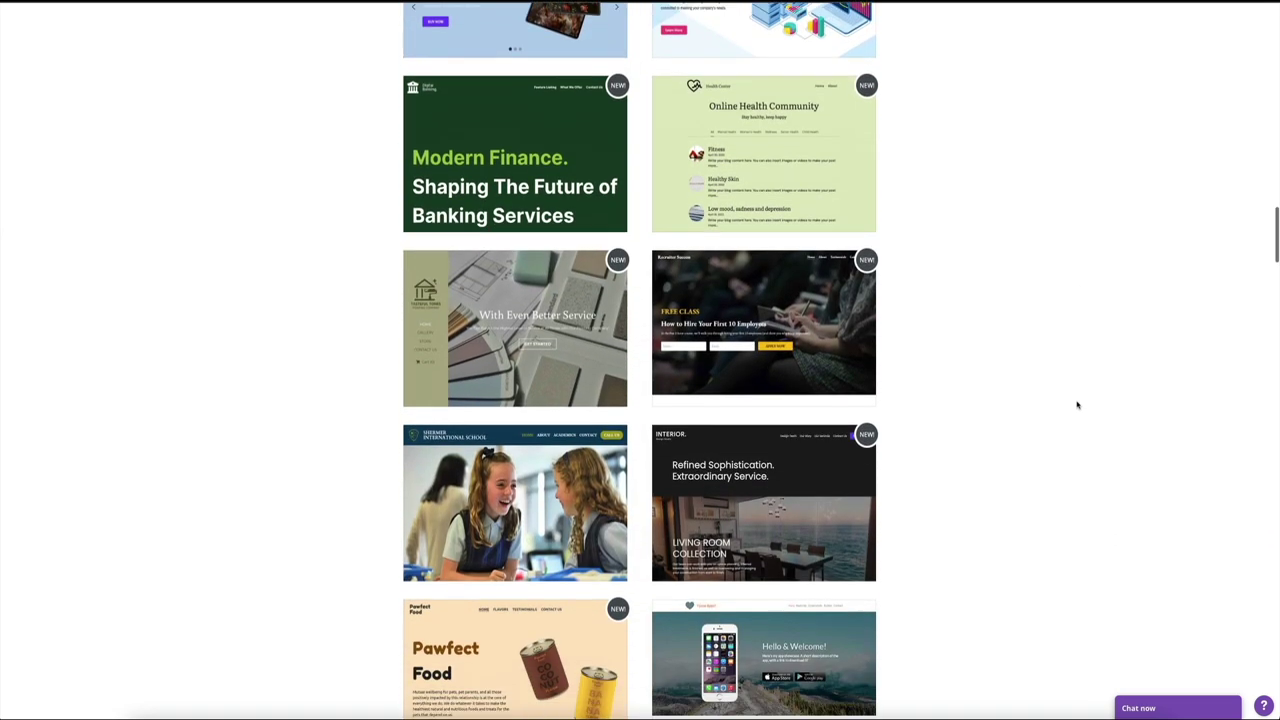
{"action": "scroll", "coordinate": [1077, 405], "scroll_direction": "down", "scroll_amount": 6}
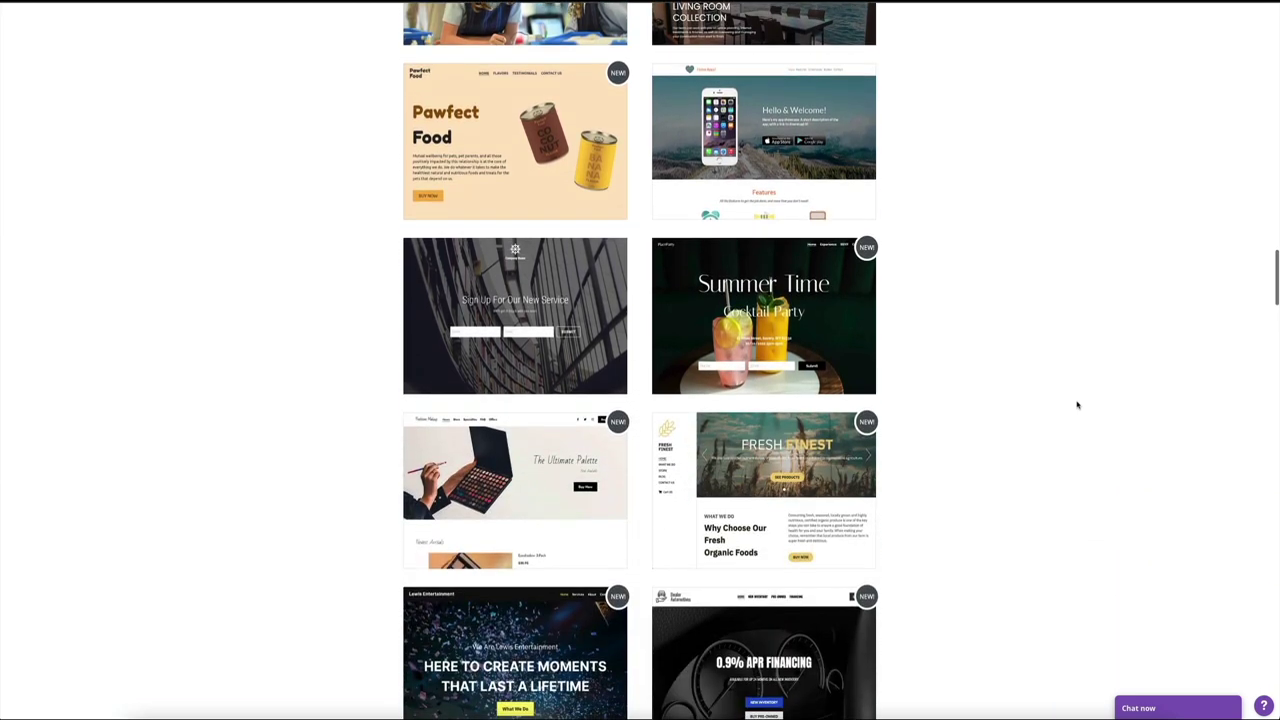
{"action": "scroll", "coordinate": [1077, 405], "scroll_direction": "down", "scroll_amount": 10}
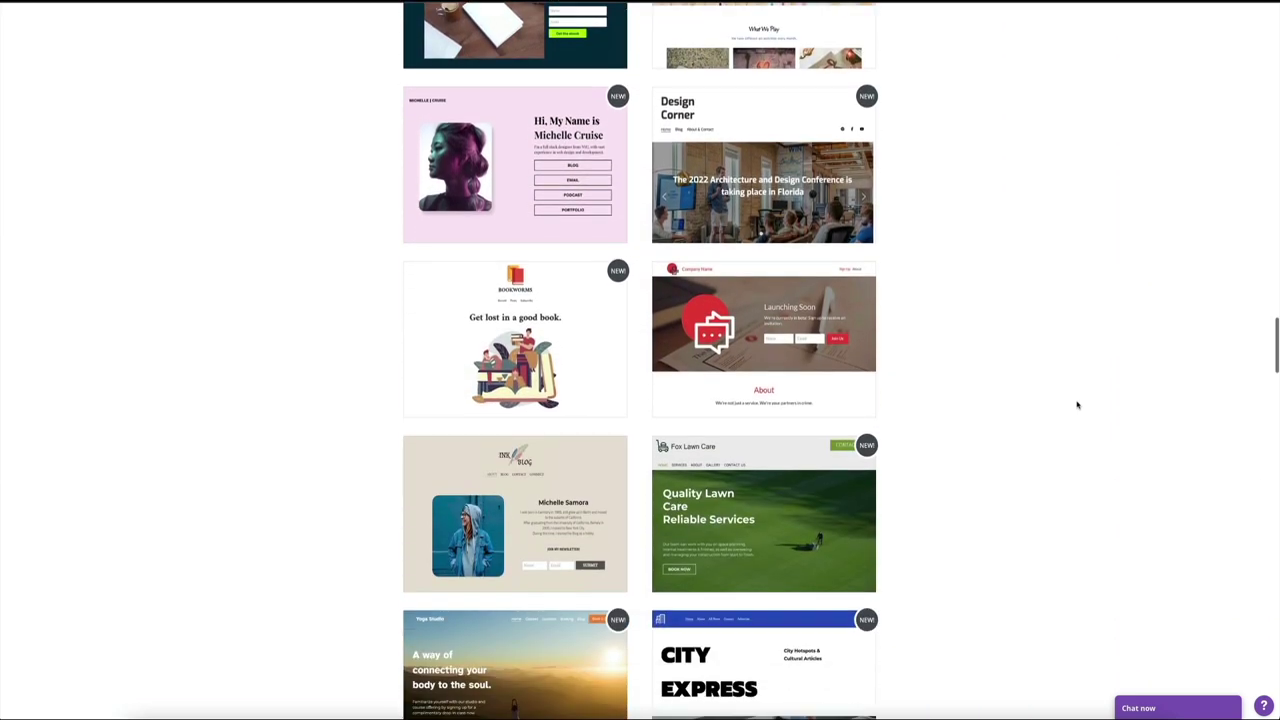
{"action": "scroll", "coordinate": [1077, 405], "scroll_direction": "down", "scroll_amount": 6}
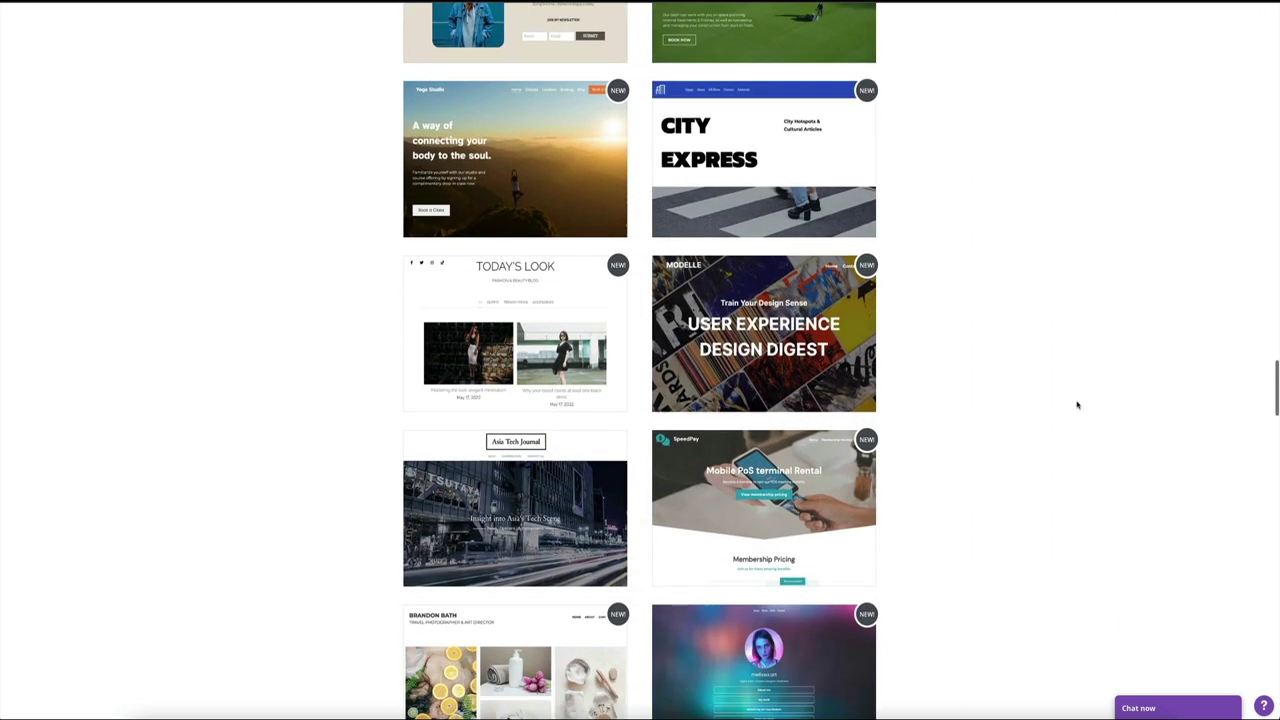
{"action": "scroll", "coordinate": [1077, 405], "scroll_direction": "down", "scroll_amount": 9}
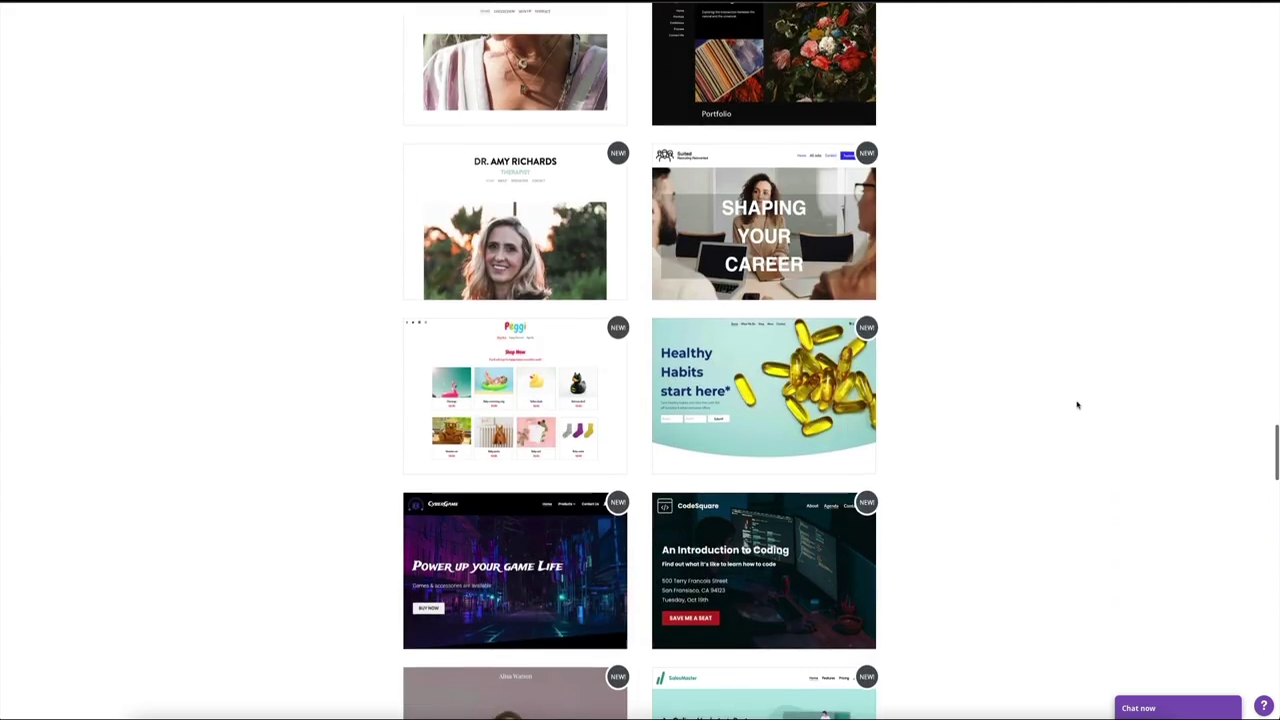
{"action": "scroll", "coordinate": [1077, 405], "scroll_direction": "down", "scroll_amount": 10}
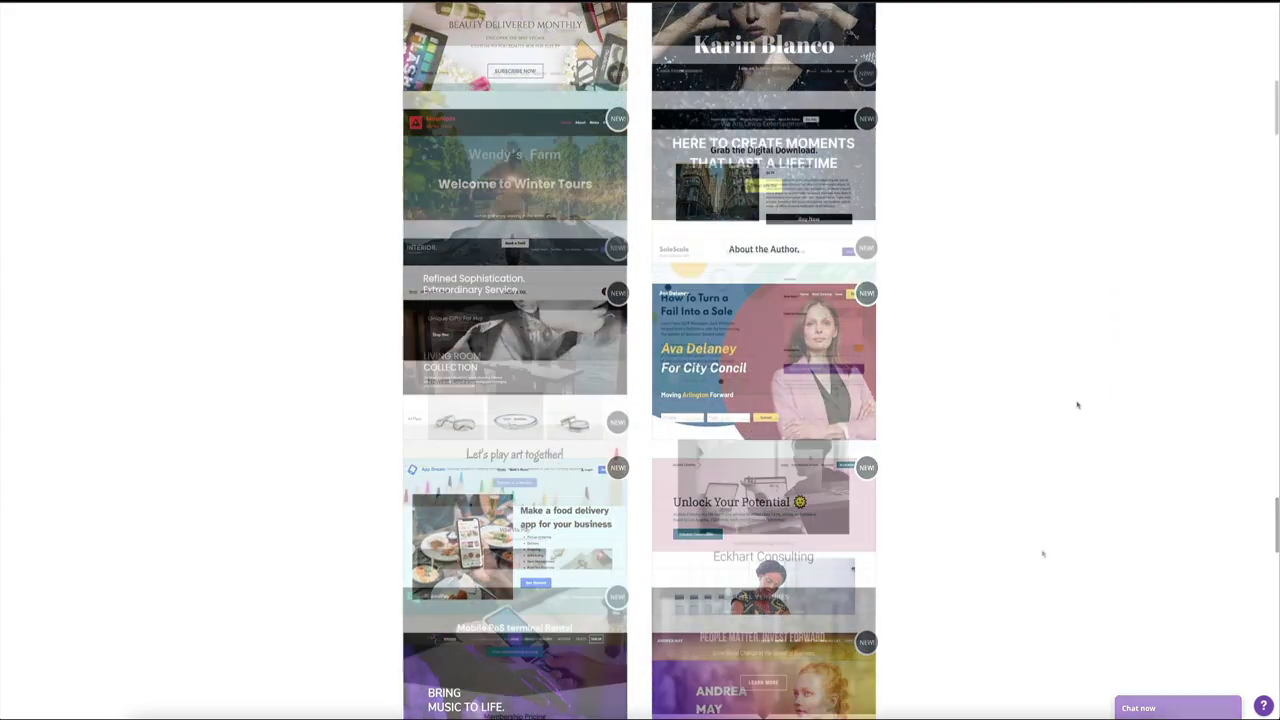
{"action": "scroll", "coordinate": [1042, 557], "scroll_direction": "up", "scroll_amount": 4}
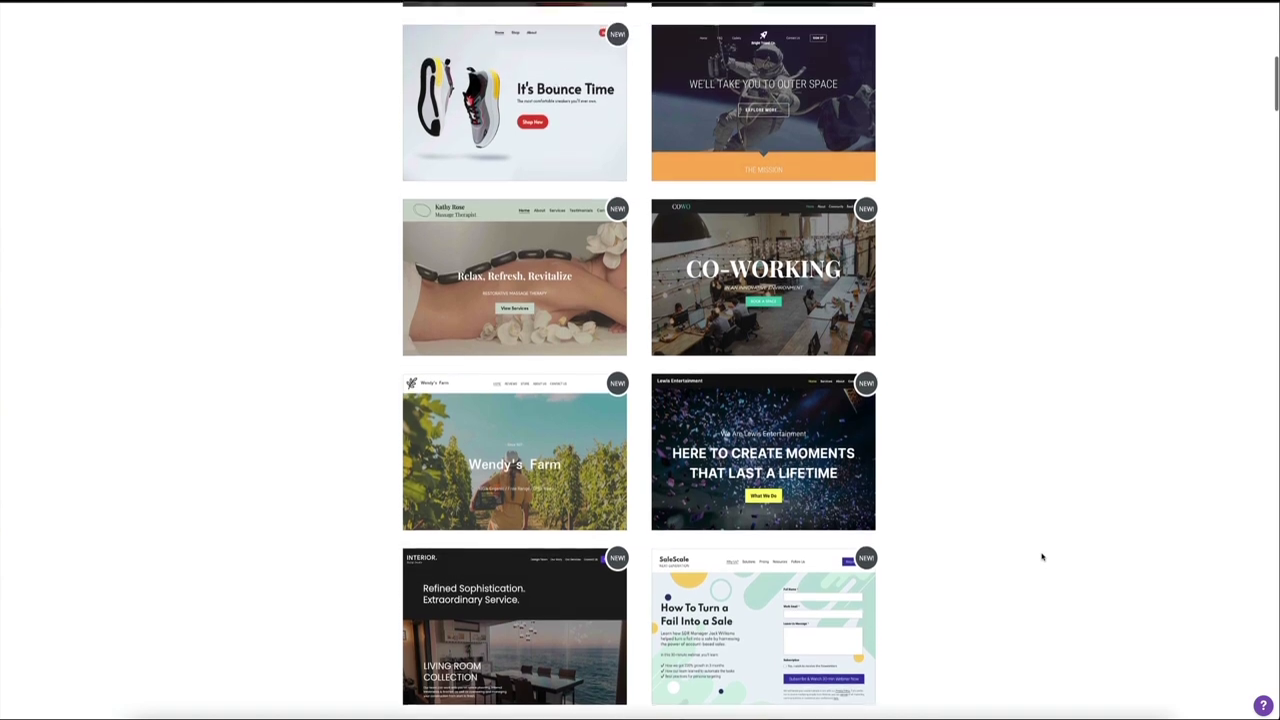
{"action": "scroll", "coordinate": [1041, 557], "scroll_direction": "up", "scroll_amount": 1}
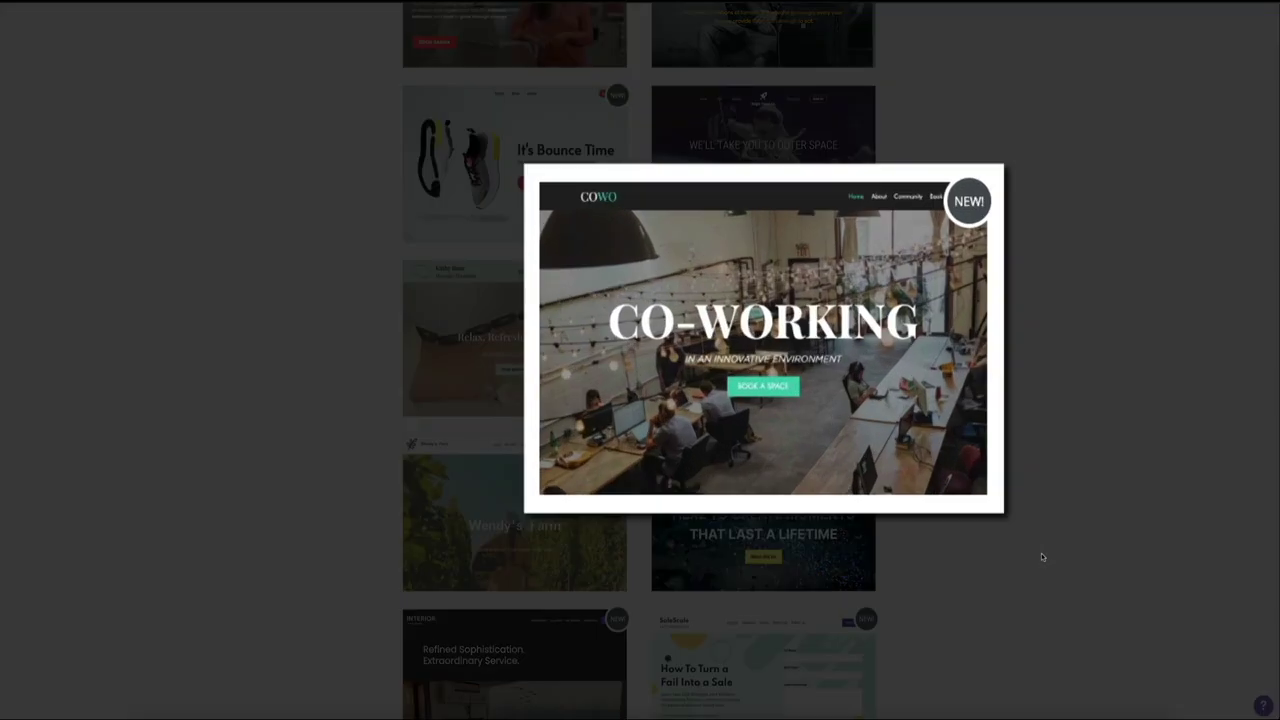
Step: Open the Co-Working template's full example preview with VIEW EXAMPLE
{"action": "mouse_move", "coordinate": [895, 431]}
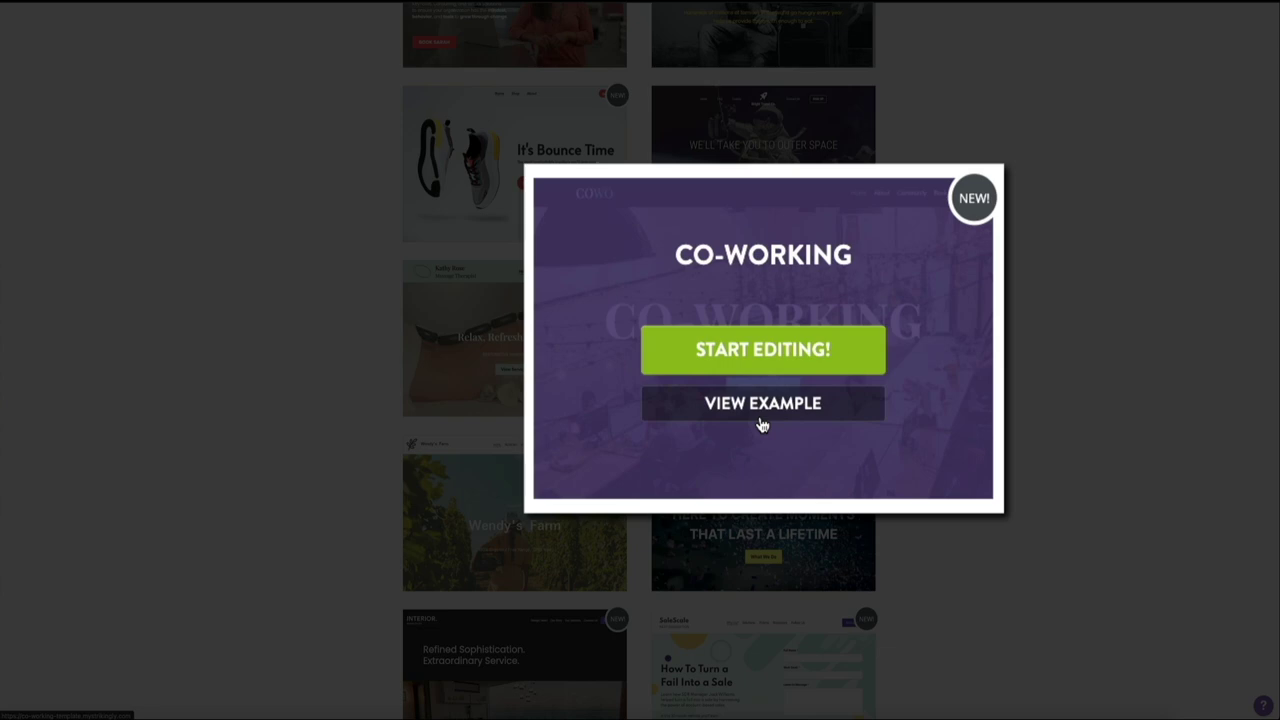
{"action": "left_click", "coordinate": [759, 421]}
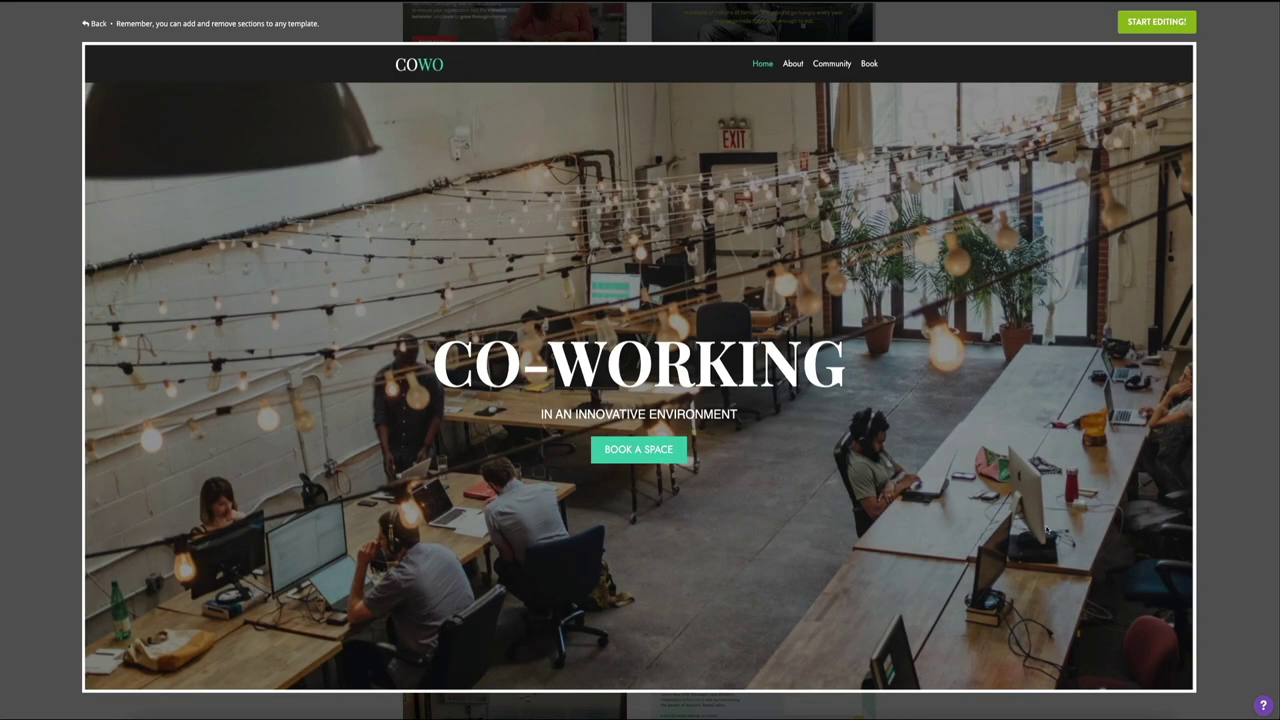
Step: Scroll through the COWO preview to the footer and back up to the CO-WORKING hero
{"action": "scroll", "coordinate": [1047, 530], "scroll_direction": "down", "scroll_amount": 3}
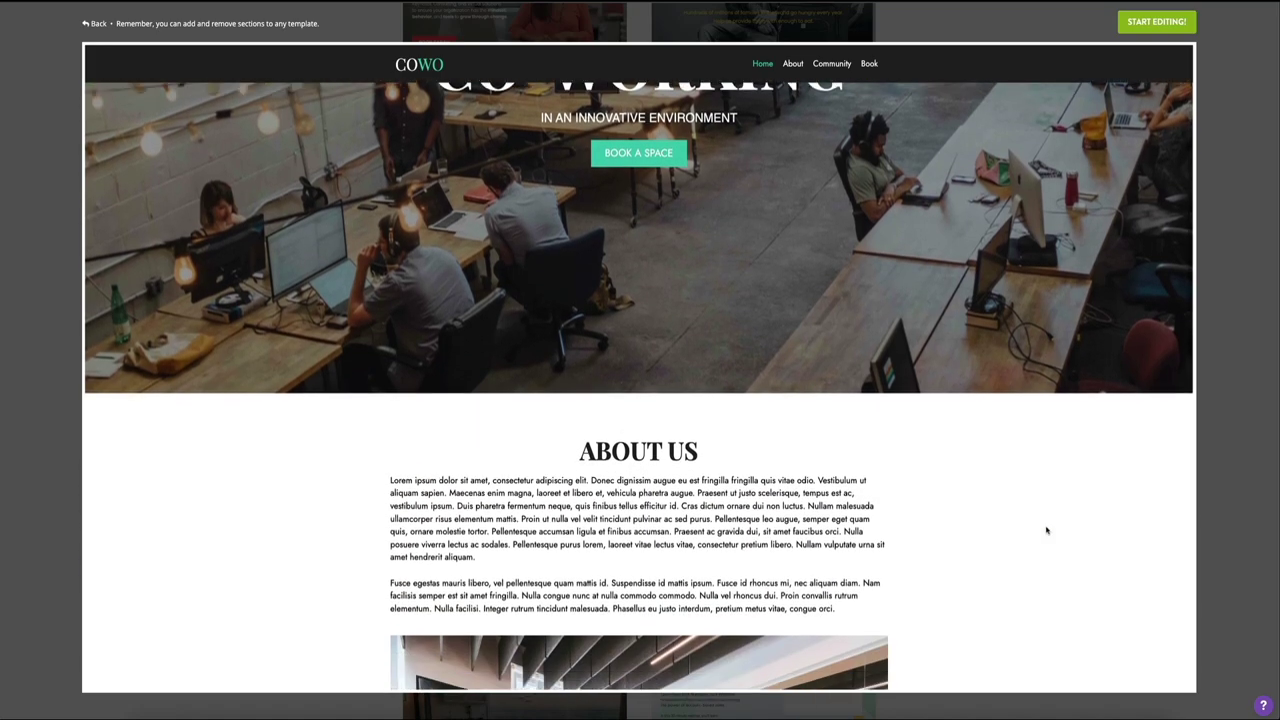
{"action": "scroll", "coordinate": [1047, 530], "scroll_direction": "down", "scroll_amount": 4}
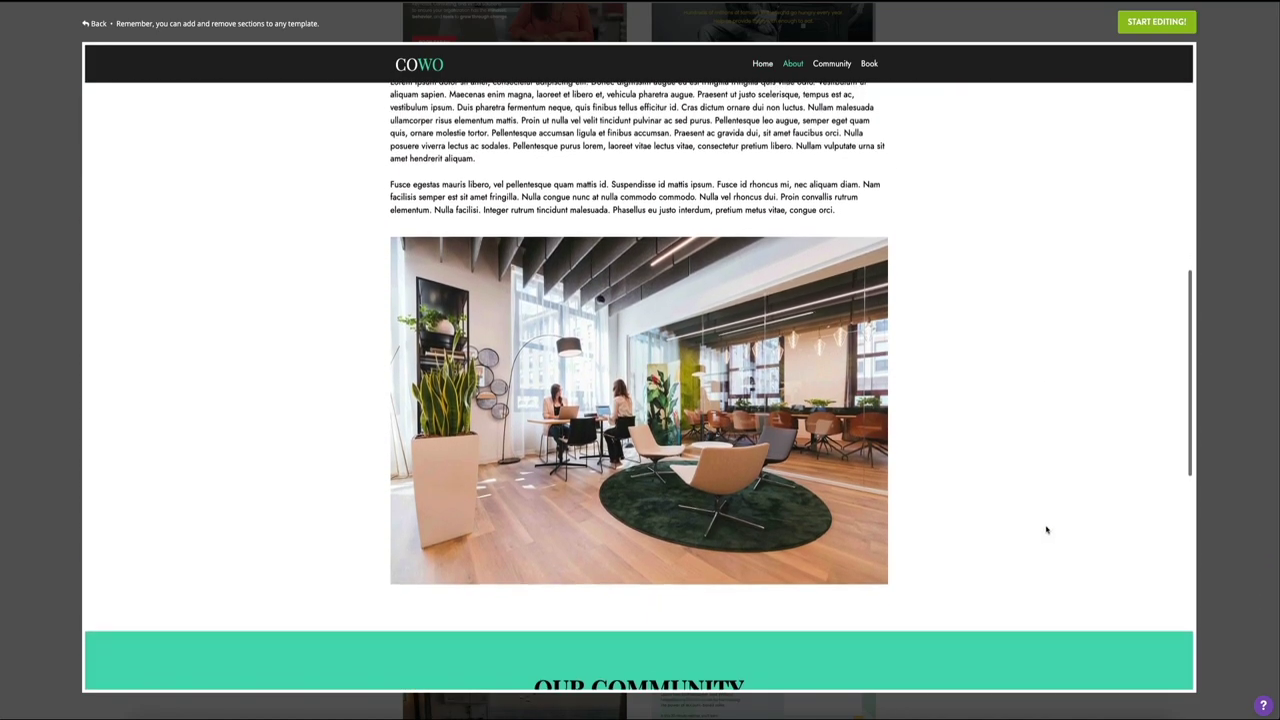
{"action": "scroll", "coordinate": [1047, 530], "scroll_direction": "down", "scroll_amount": 3}
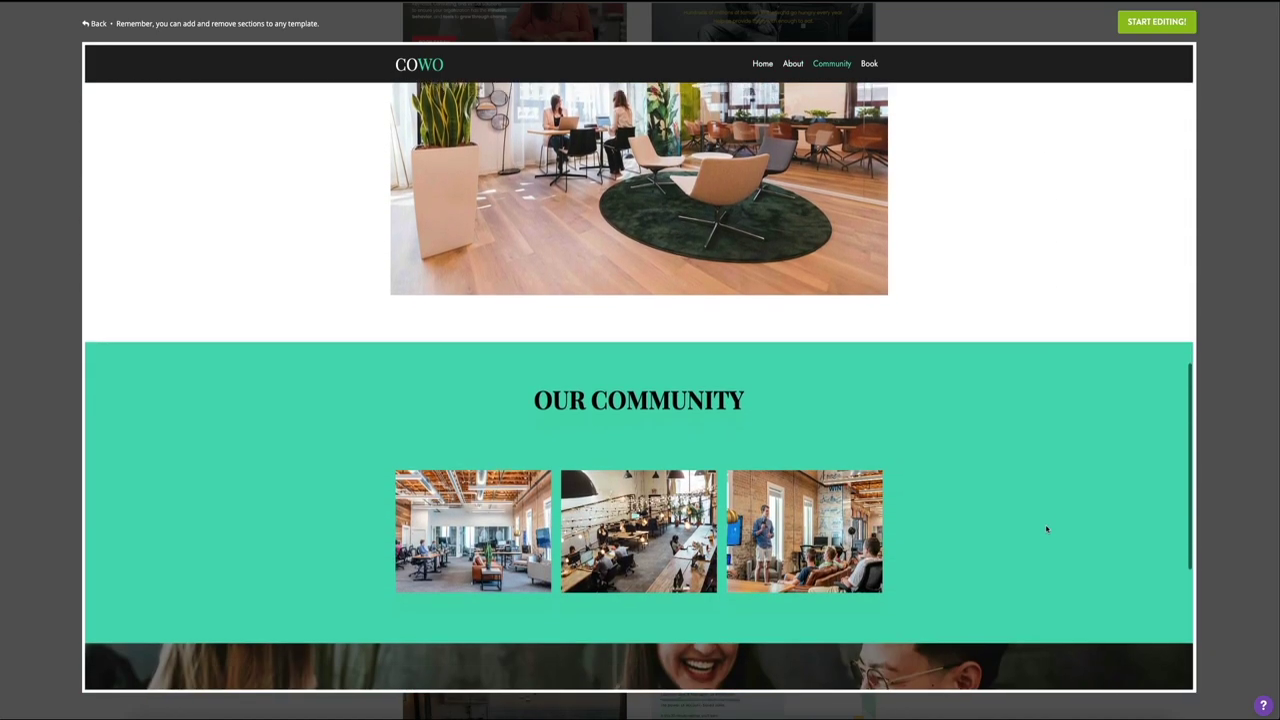
{"action": "scroll", "coordinate": [1047, 530], "scroll_direction": "down", "scroll_amount": 4}
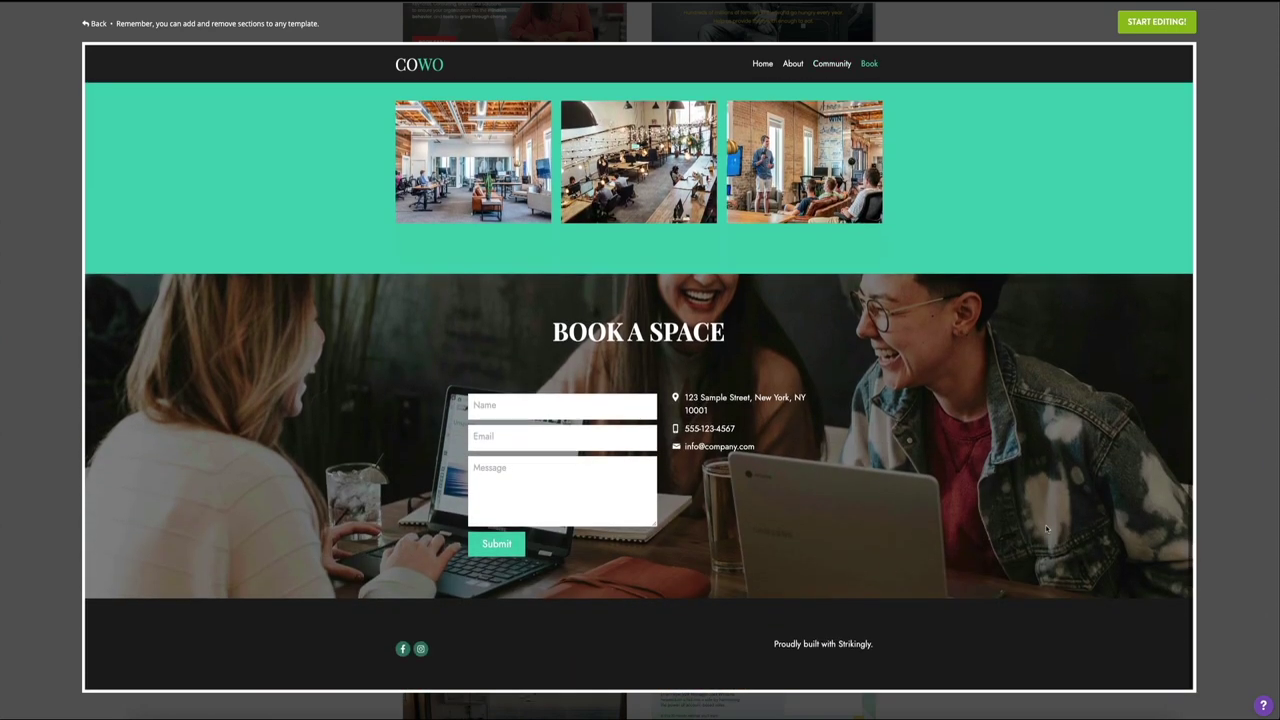
{"action": "scroll", "coordinate": [1047, 530], "scroll_direction": "up", "scroll_amount": 5}
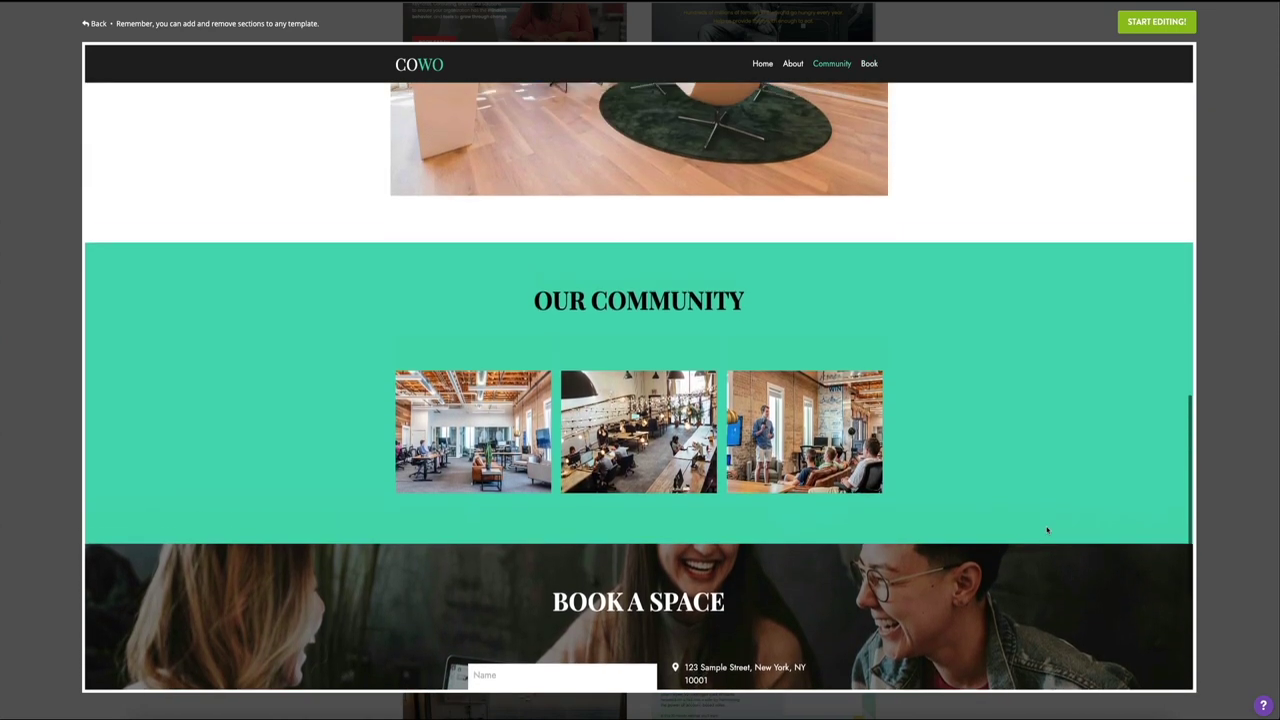
{"action": "scroll", "coordinate": [1047, 530], "scroll_direction": "up", "scroll_amount": 6}
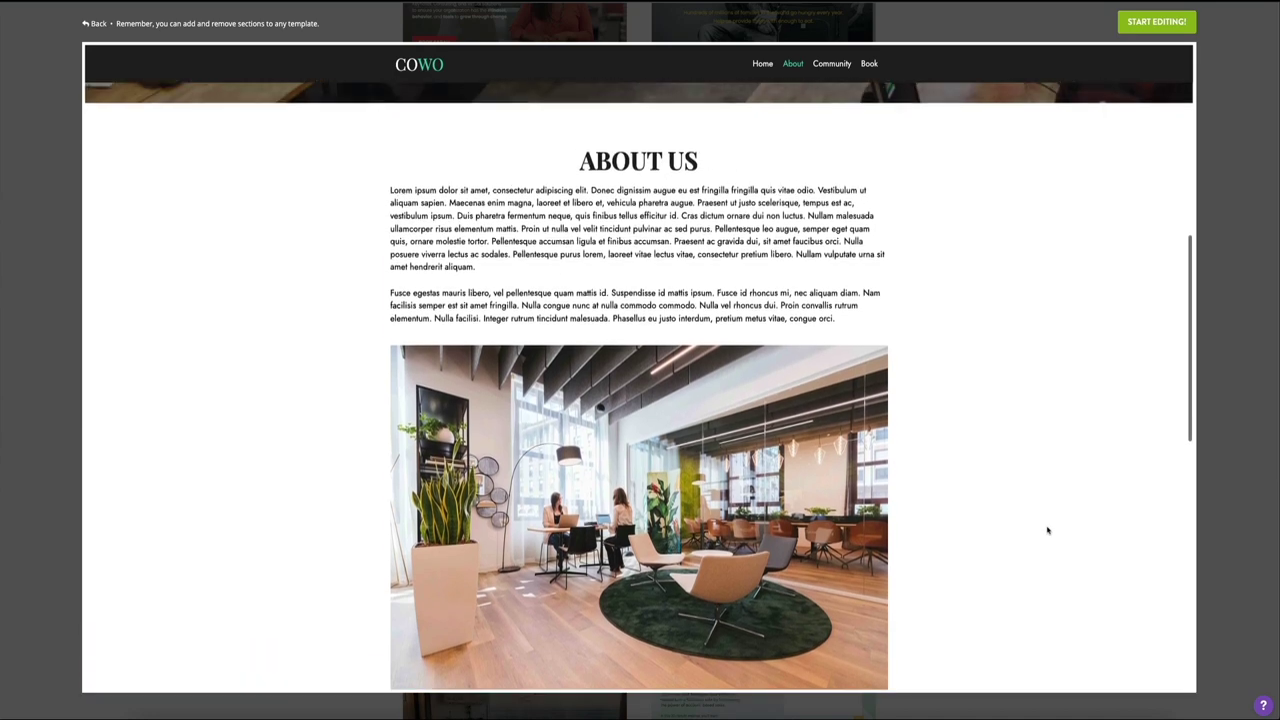
{"action": "scroll", "coordinate": [1047, 530], "scroll_direction": "up", "scroll_amount": 5}
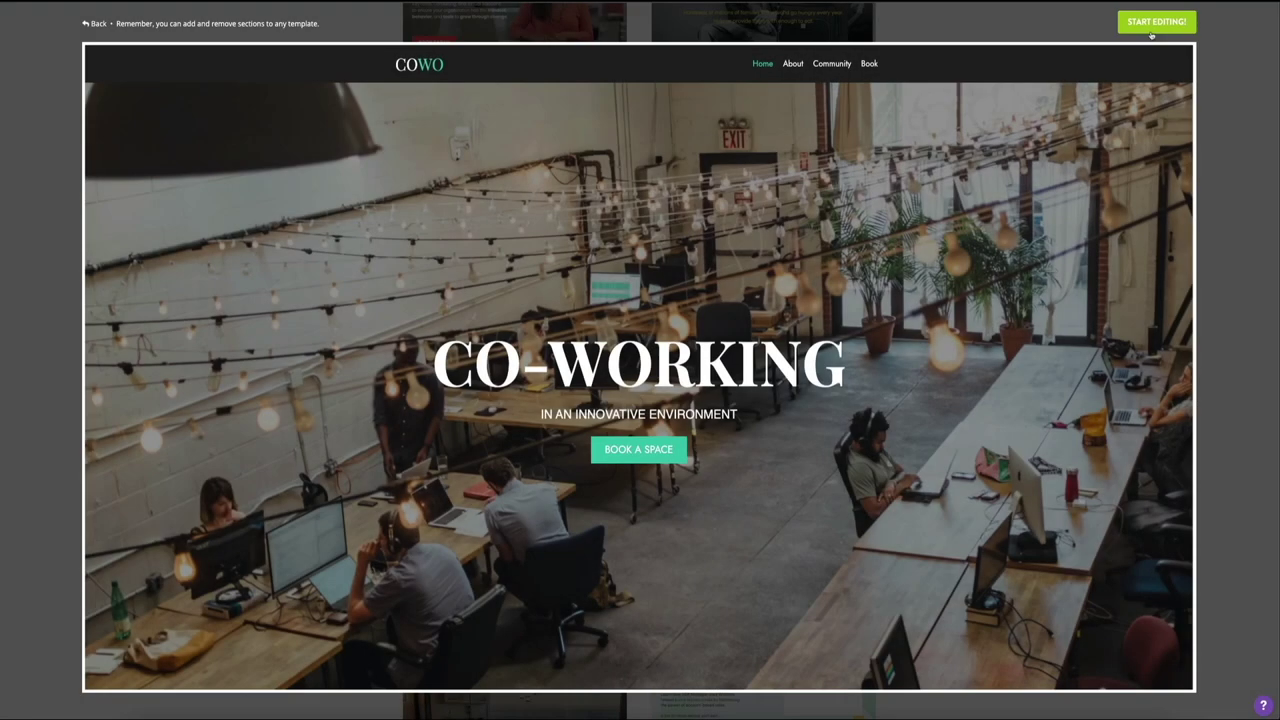
Step: Load the COWO template into the site editor with START EDITING
{"action": "left_click", "coordinate": [1155, 21]}
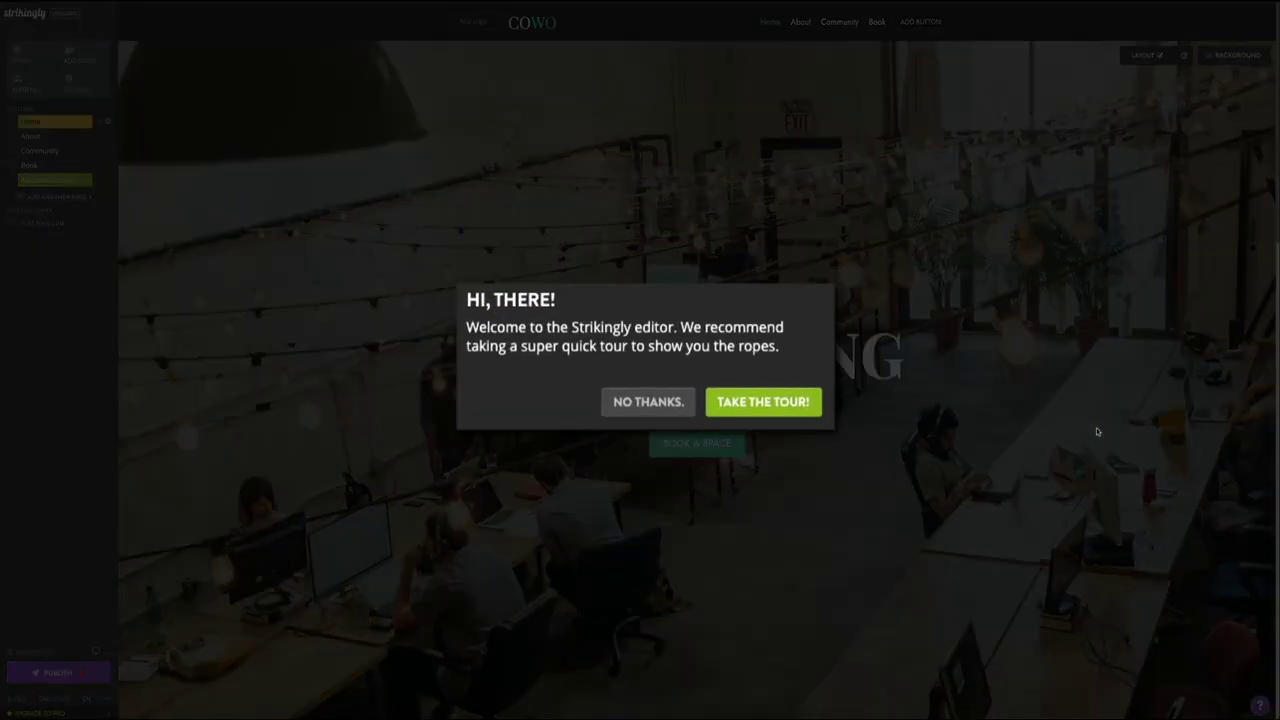
{"action": "left_click", "coordinate": [1096, 431]}
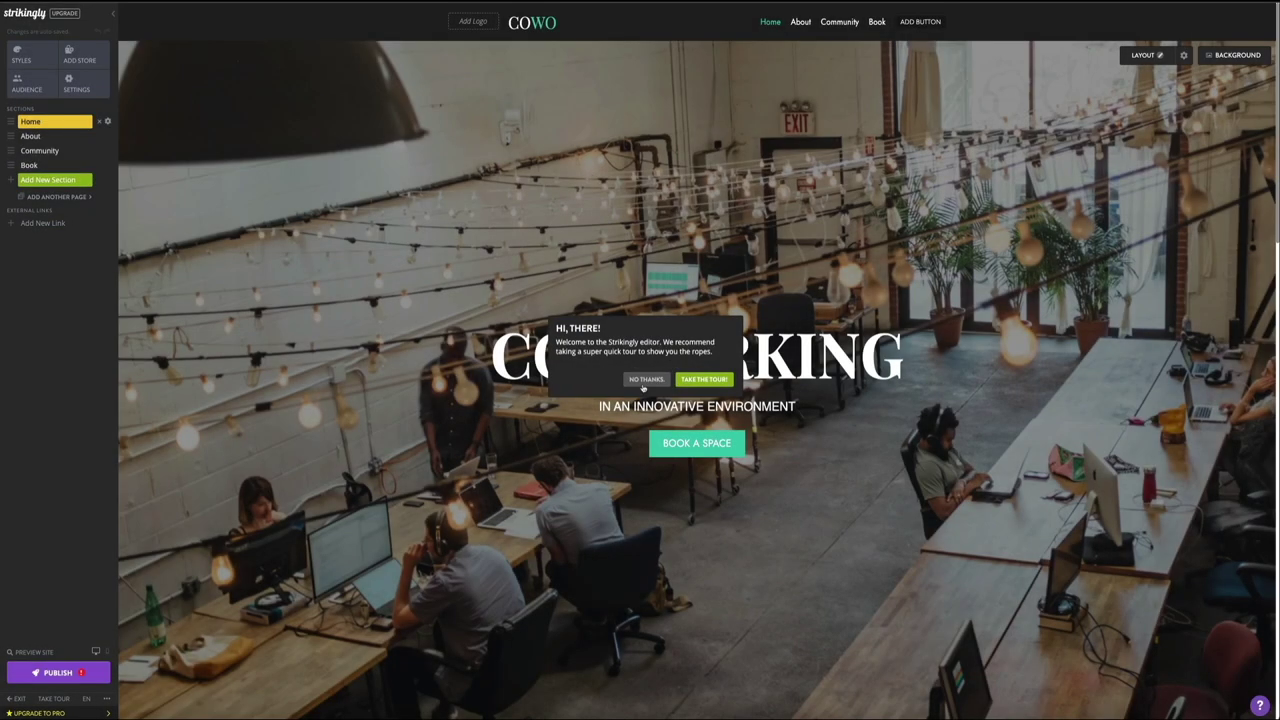
Step: Decline the editor's welcome tour with NO THANKS
{"action": "left_click", "coordinate": [645, 380]}
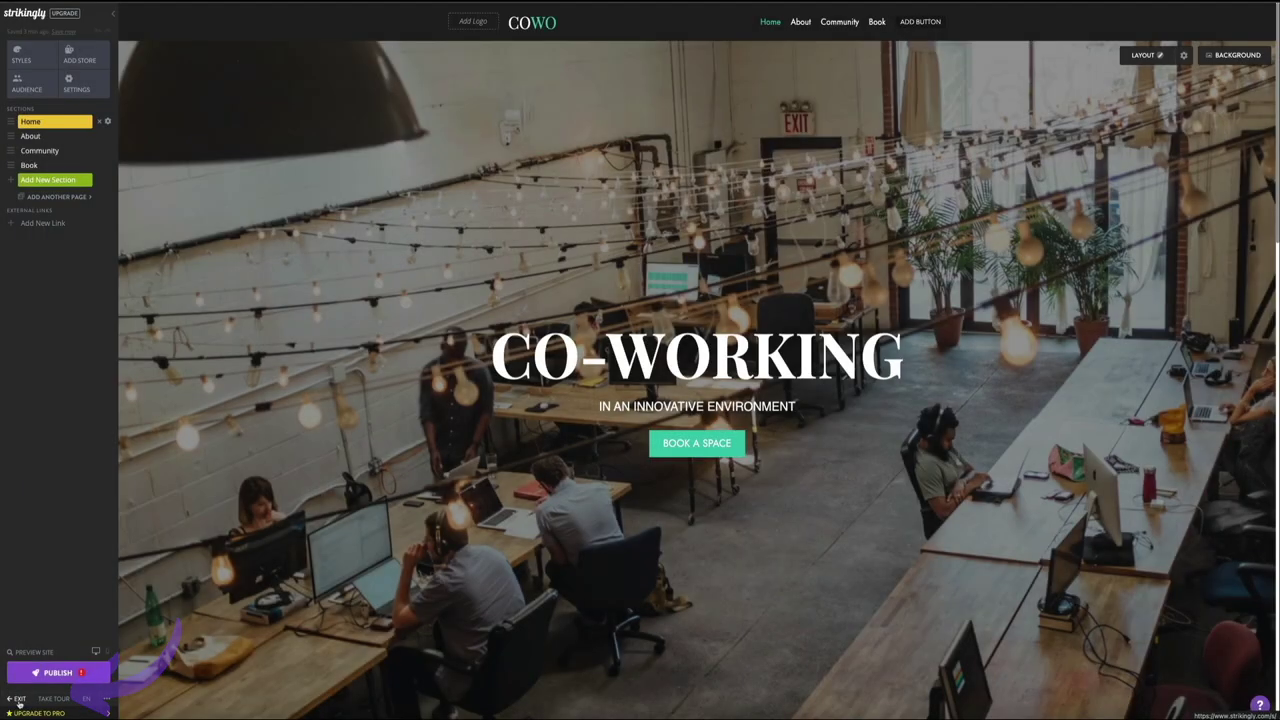
Step: Exit the editor back to the My Sites dashboard
{"action": "left_click", "coordinate": [18, 699]}
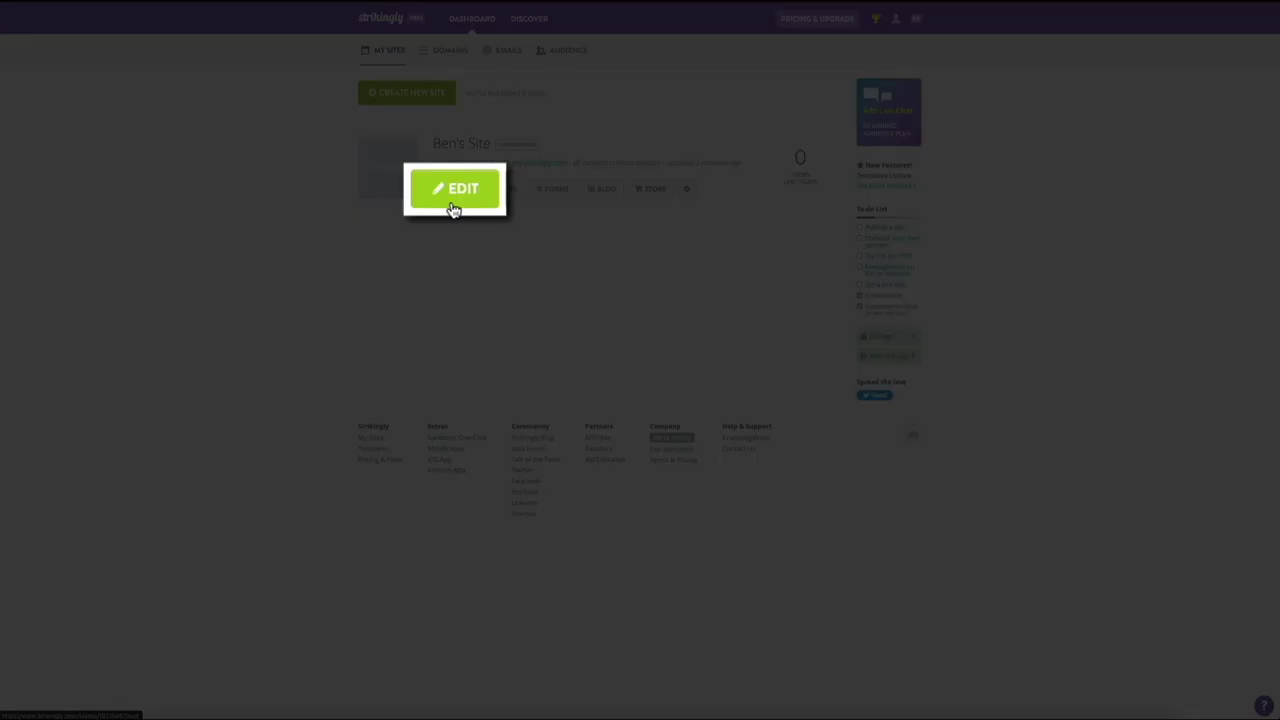
Step: Reopen the COWO site in the editor from its dashboard card
{"action": "left_click", "coordinate": [452, 200]}
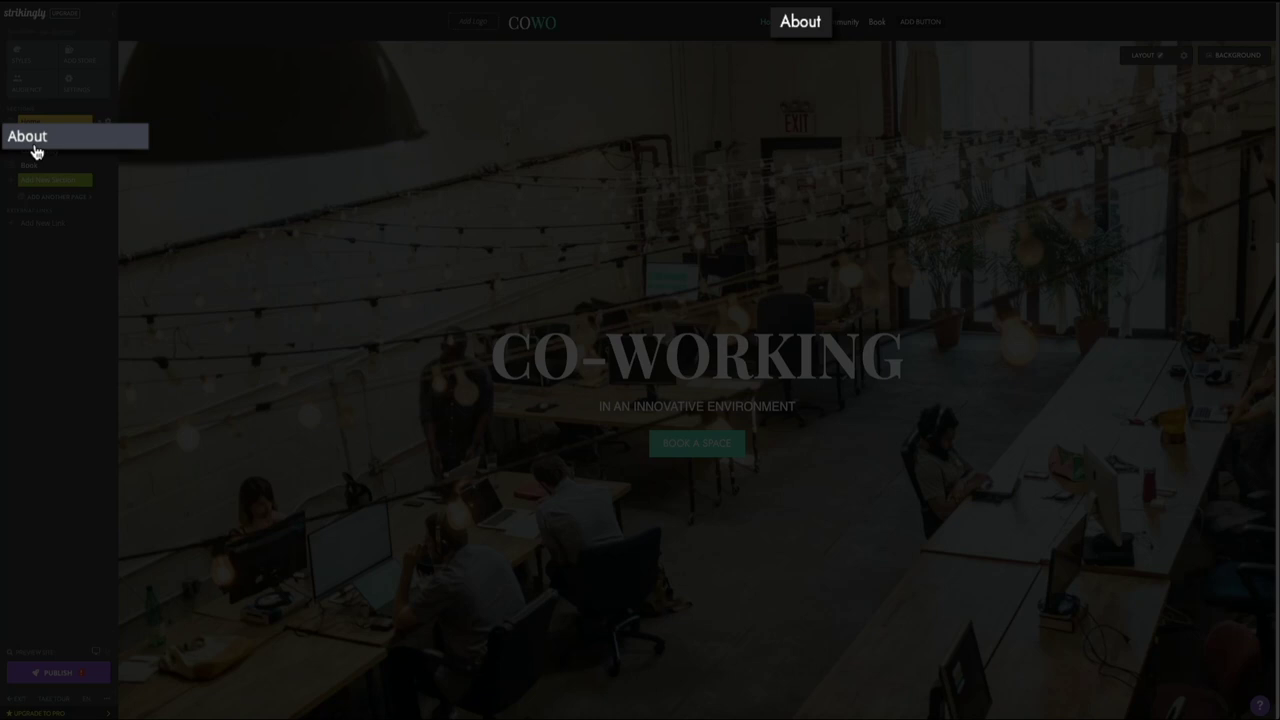
{"action": "left_click", "coordinate": [33, 138]}
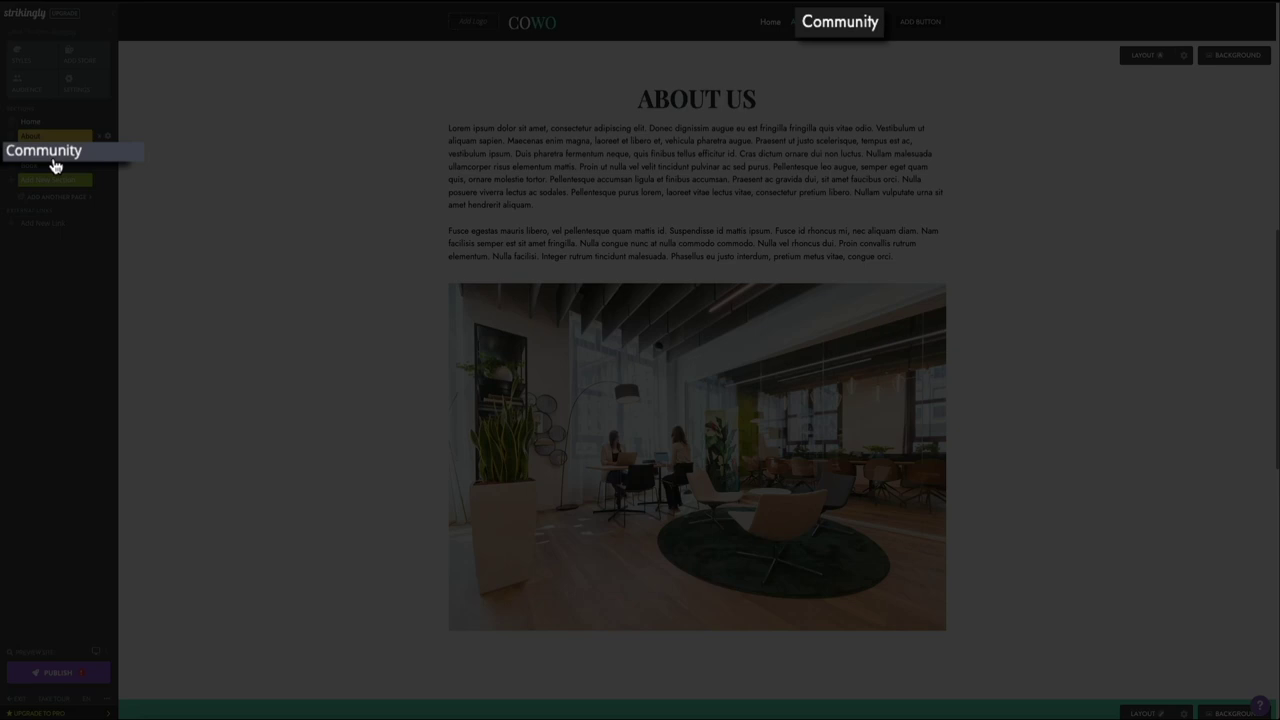
{"action": "left_click", "coordinate": [54, 156]}
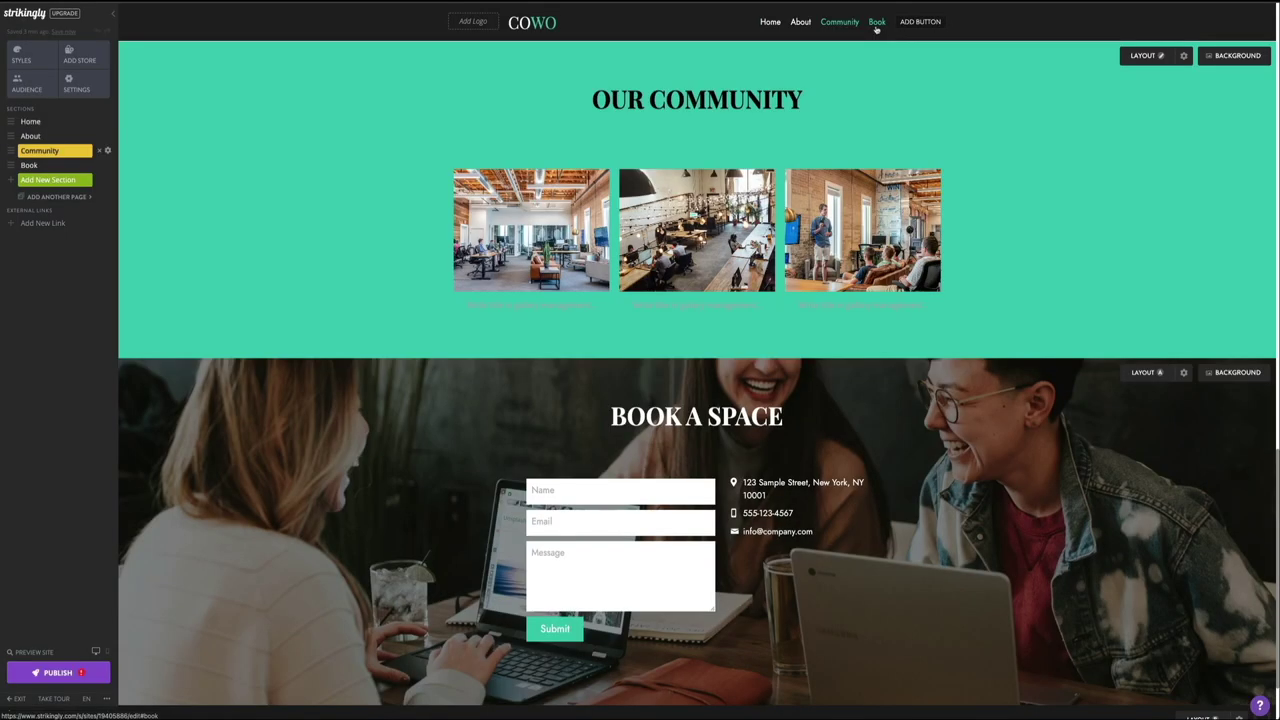
{"action": "left_click", "coordinate": [876, 27]}
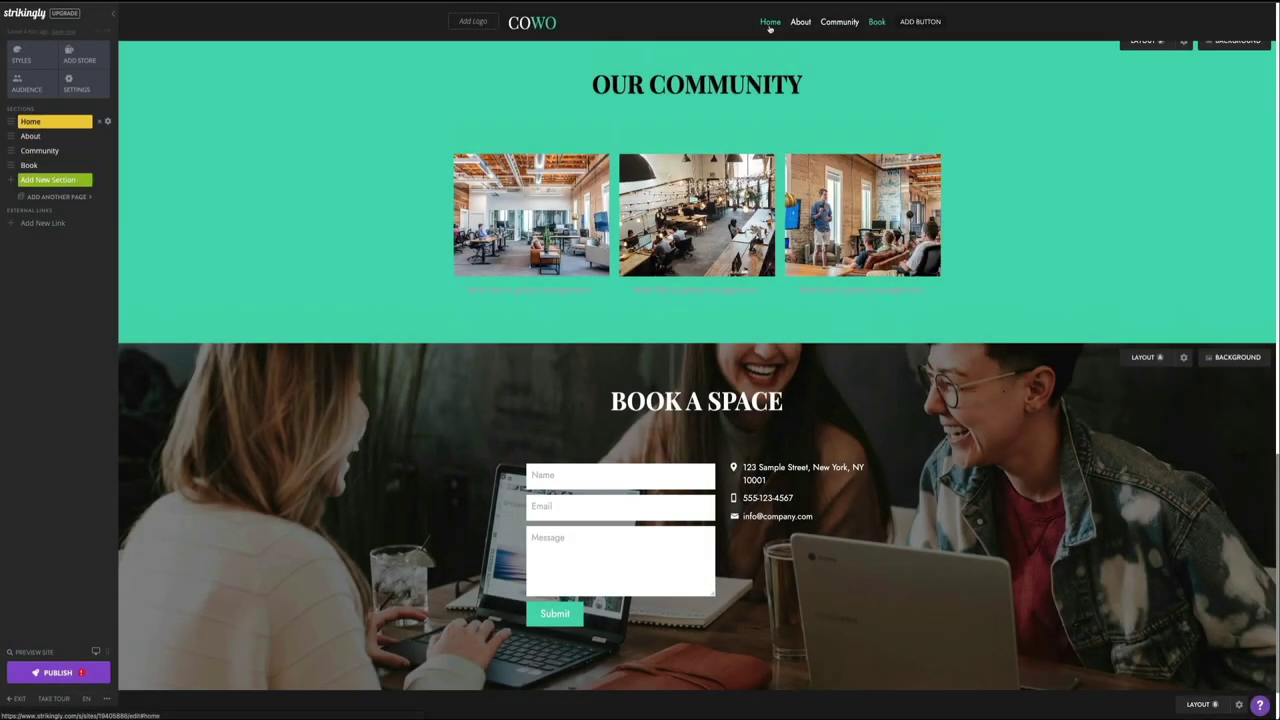
{"action": "left_click", "coordinate": [771, 30]}
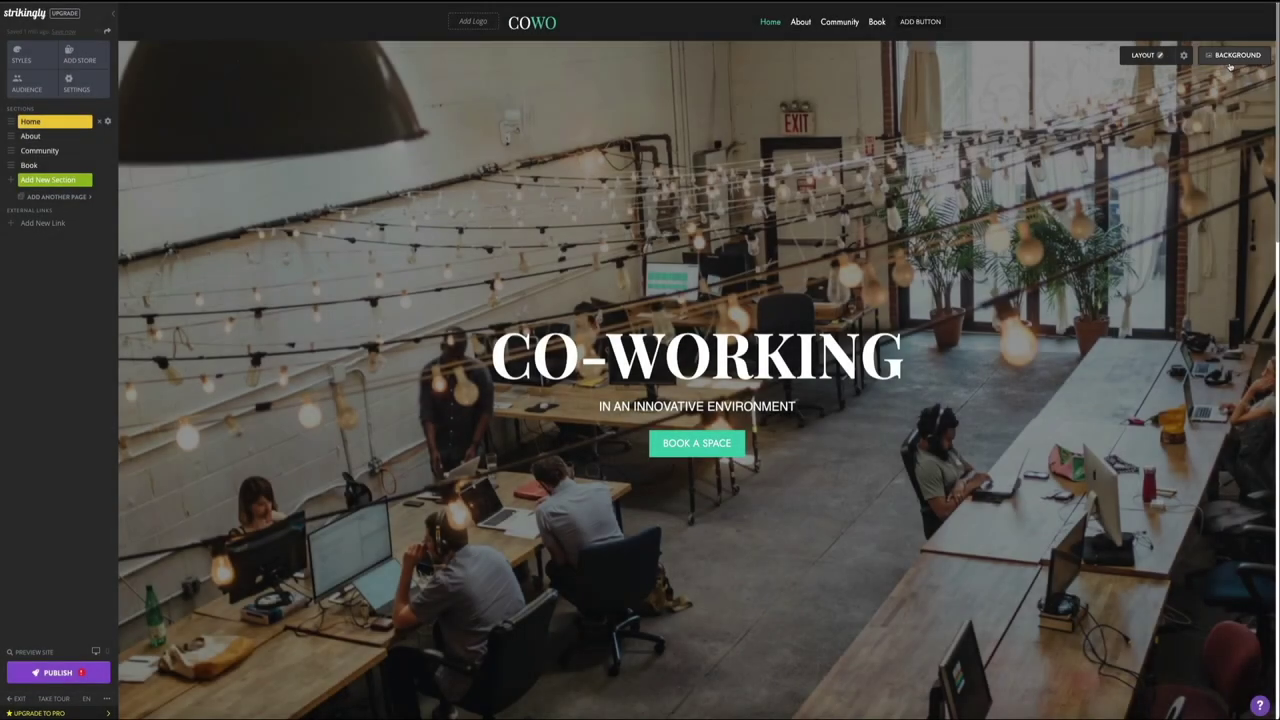
{"action": "left_click", "coordinate": [1195, 60]}
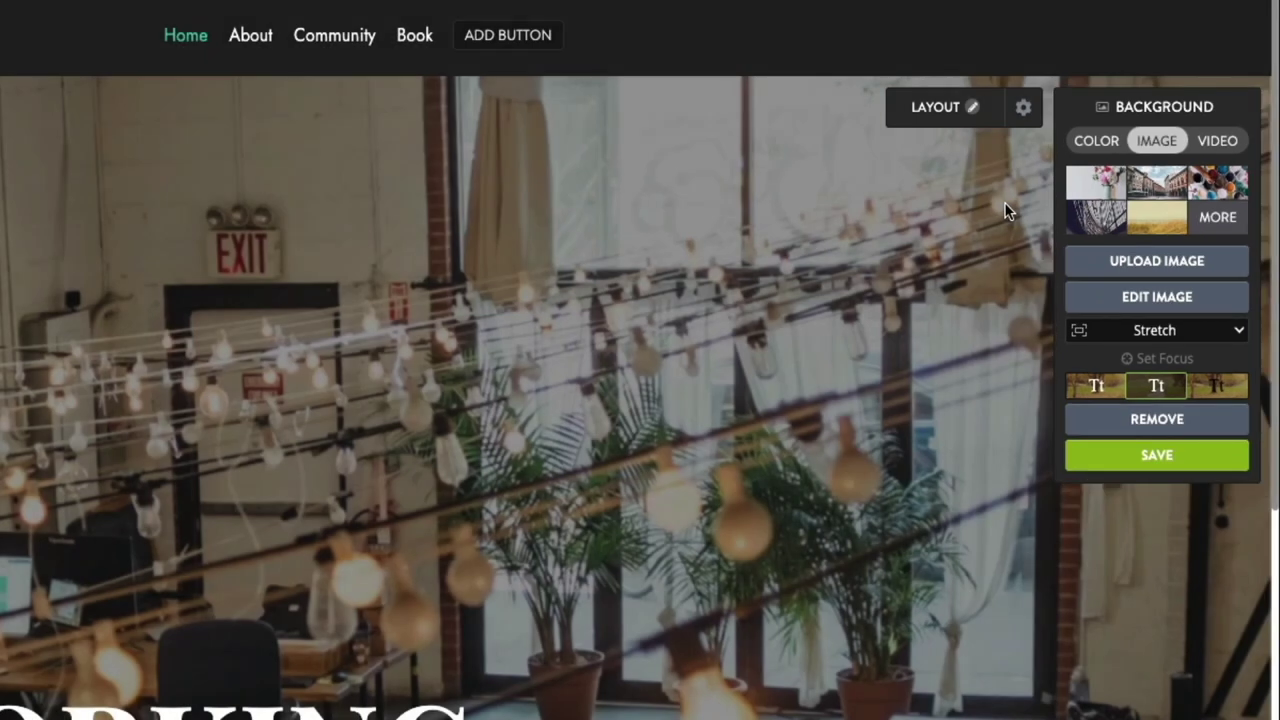
{"action": "left_click", "coordinate": [1170, 114]}
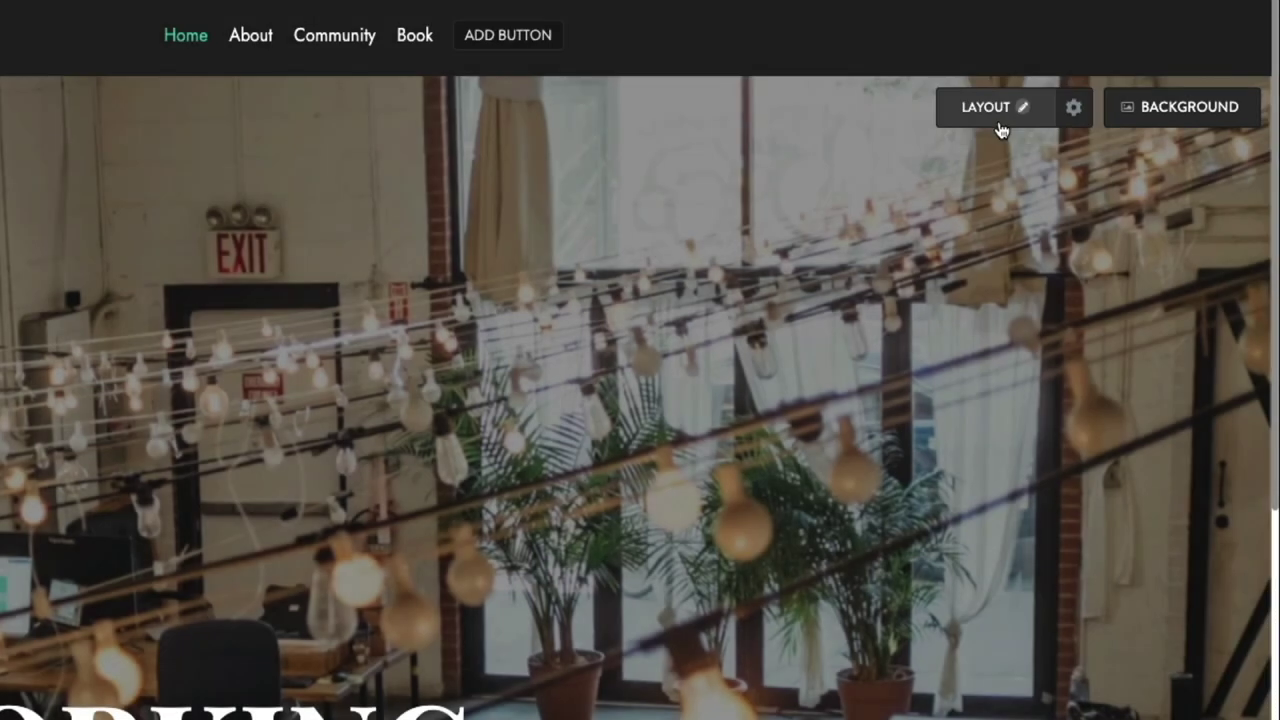
Step: Try the hero's Content Position at Center Left and Center Right, then return it to Center
{"action": "left_click", "coordinate": [1000, 128]}
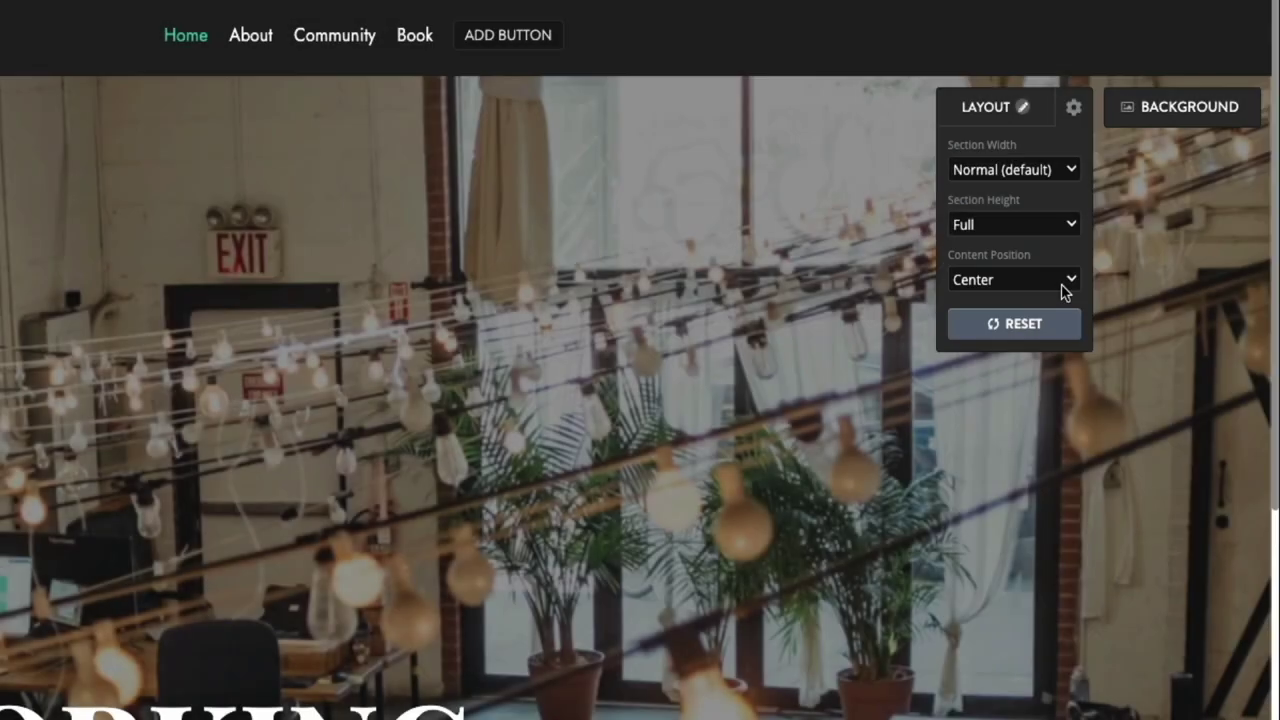
{"action": "left_click", "coordinate": [1063, 284]}
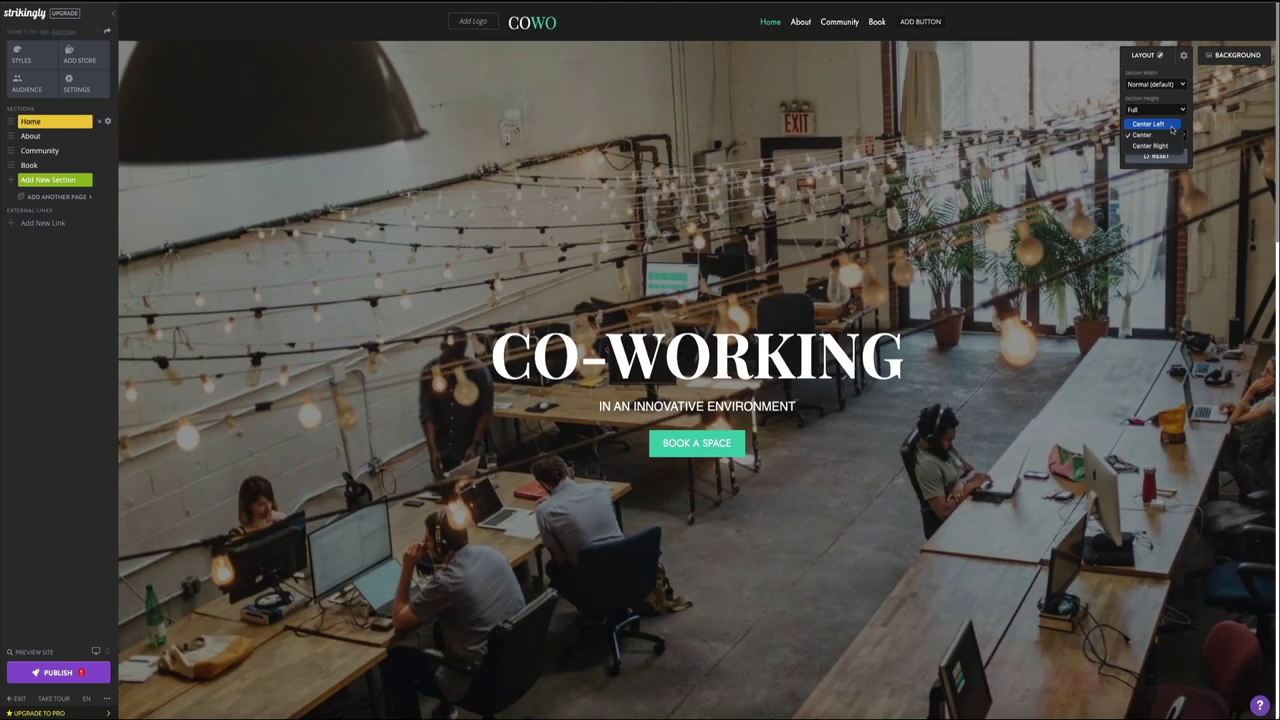
{"action": "left_click", "coordinate": [1150, 124]}
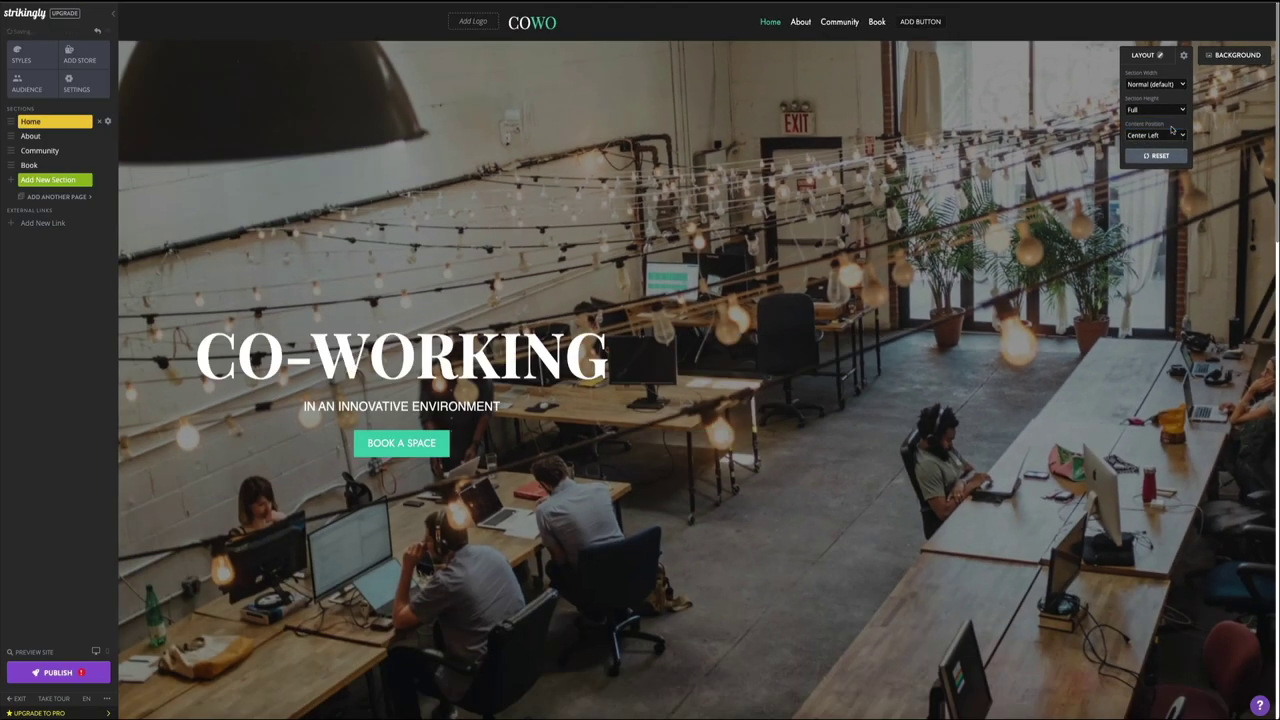
{"action": "left_click", "coordinate": [1177, 137]}
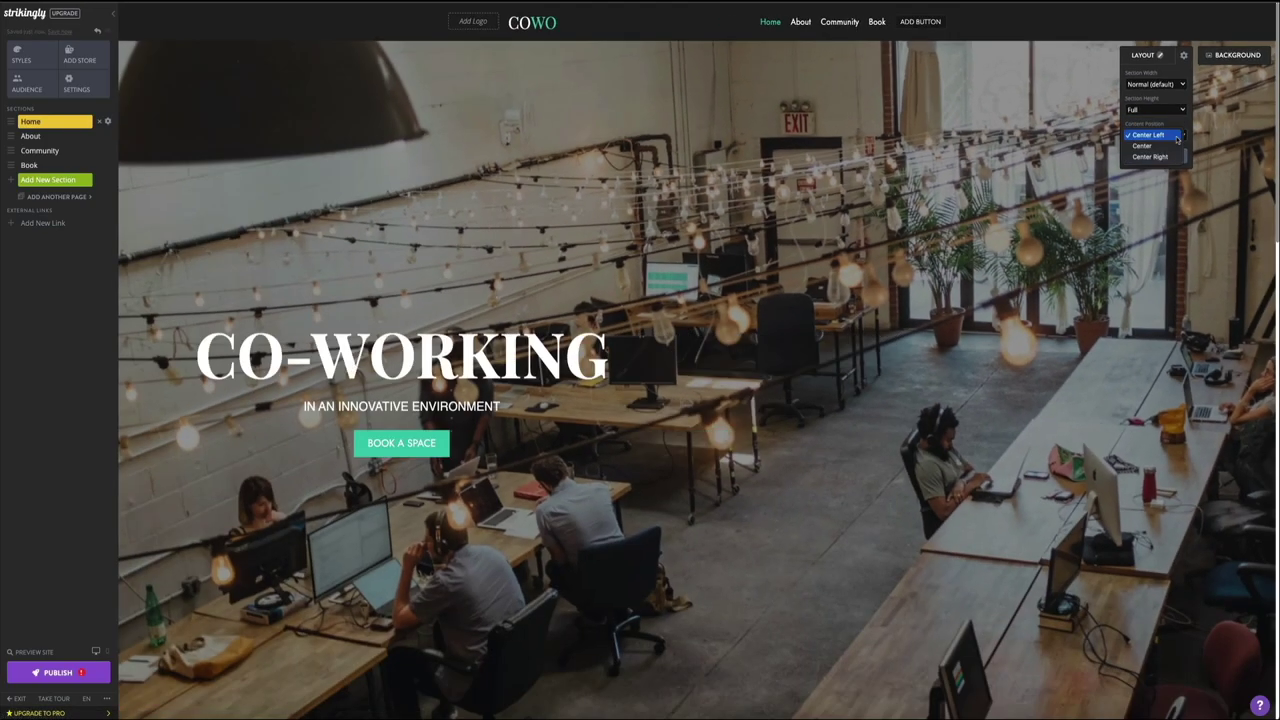
{"action": "left_click", "coordinate": [1175, 157]}
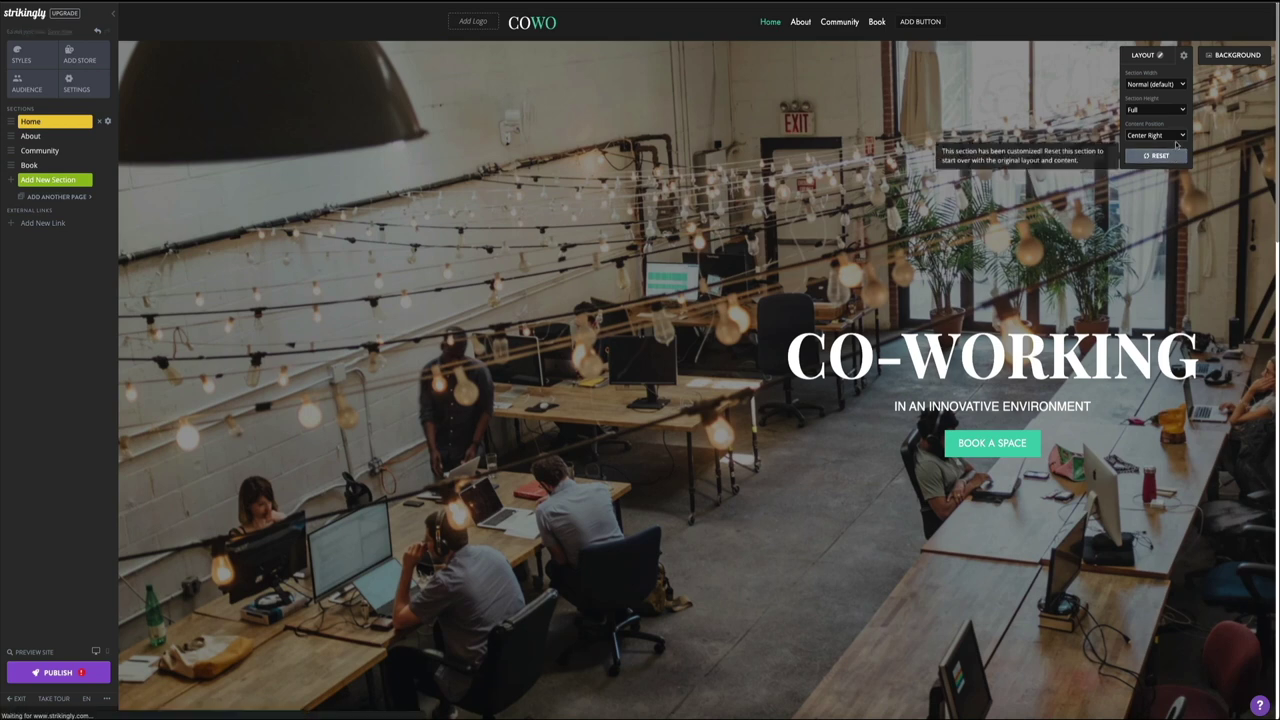
{"action": "left_click", "coordinate": [1176, 137]}
{"action": "left_click", "coordinate": [1172, 126]}
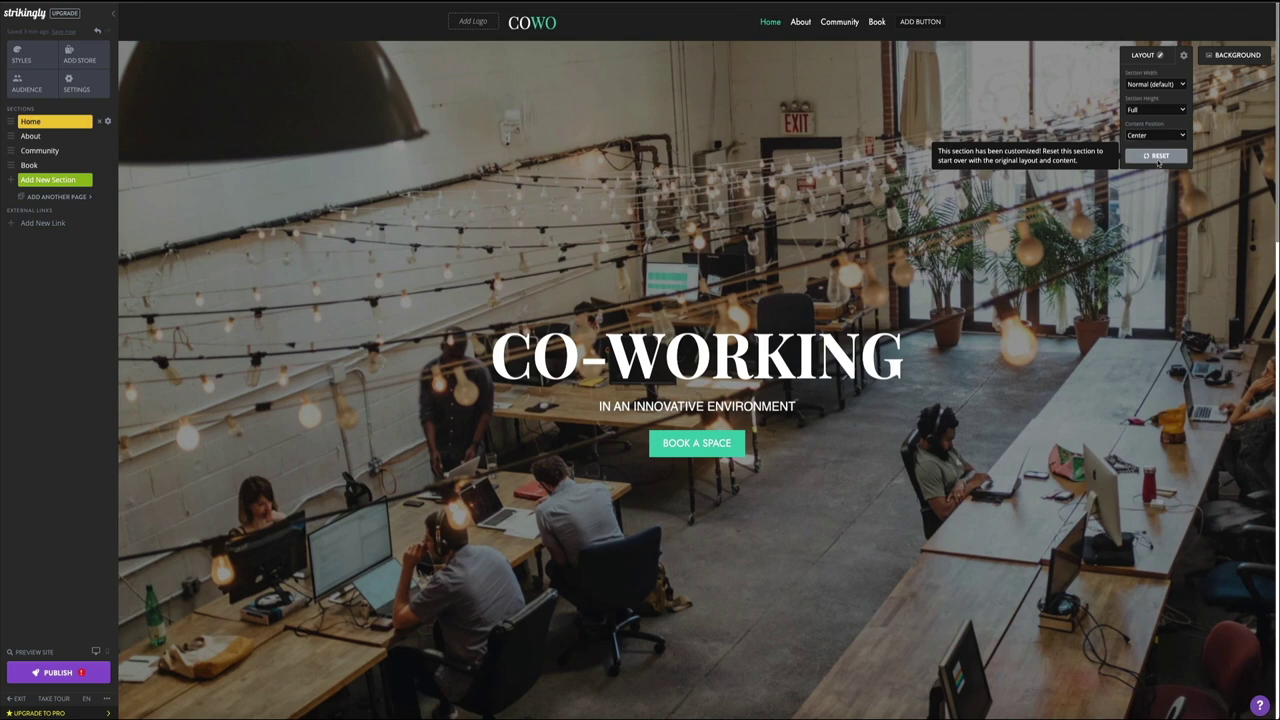
Step: Reset the hero section's layout, confirm, then undo to restore the CO-WORKING hero
{"action": "left_click", "coordinate": [1157, 158]}
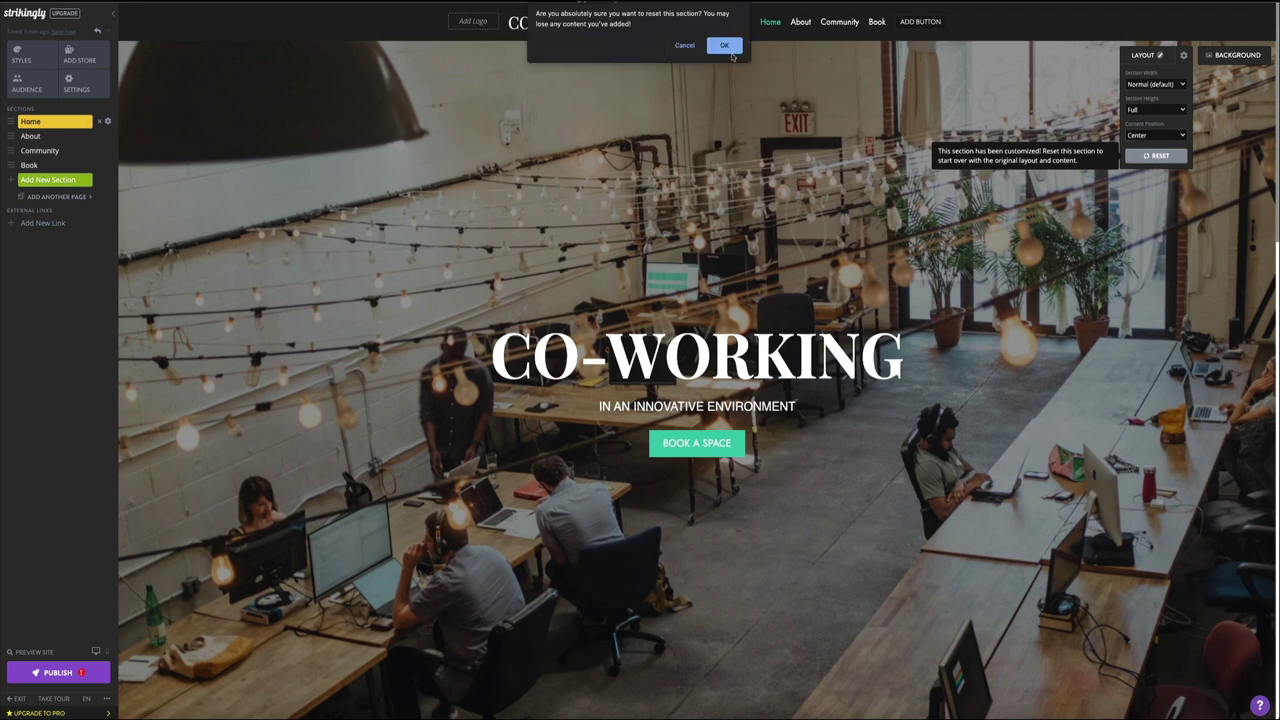
{"action": "left_click", "coordinate": [724, 45]}
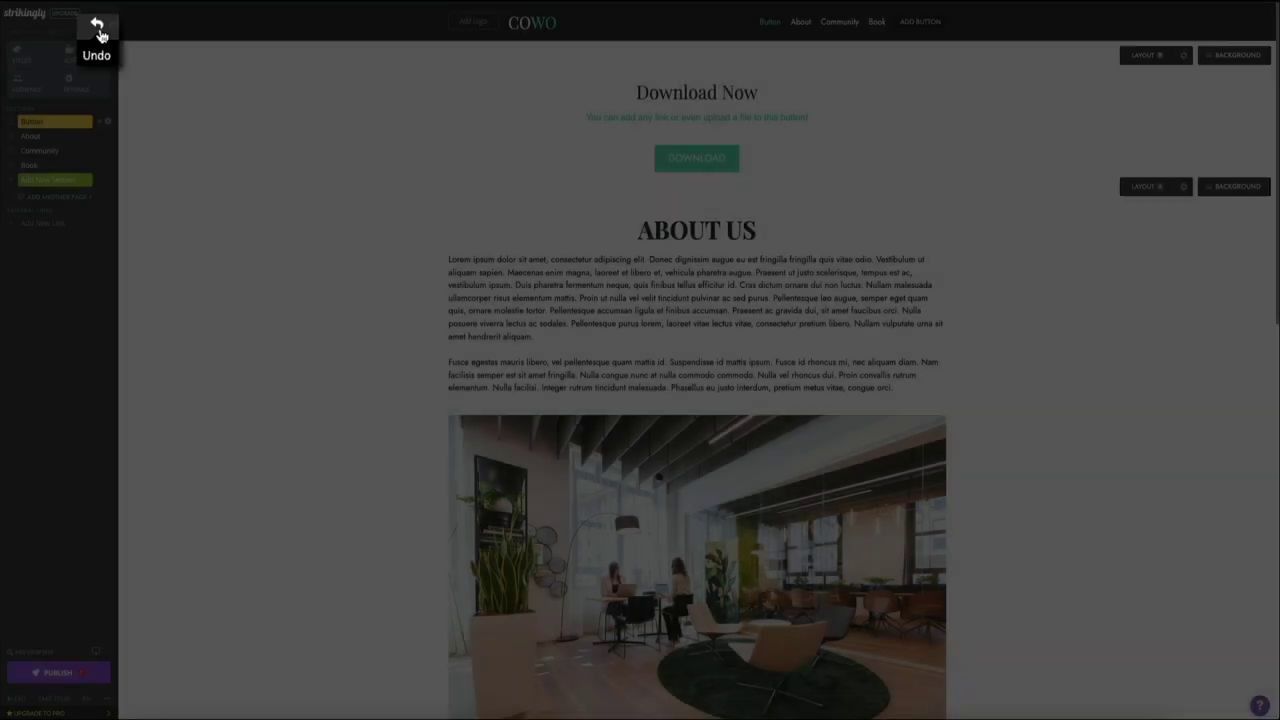
{"action": "left_click", "coordinate": [99, 33]}
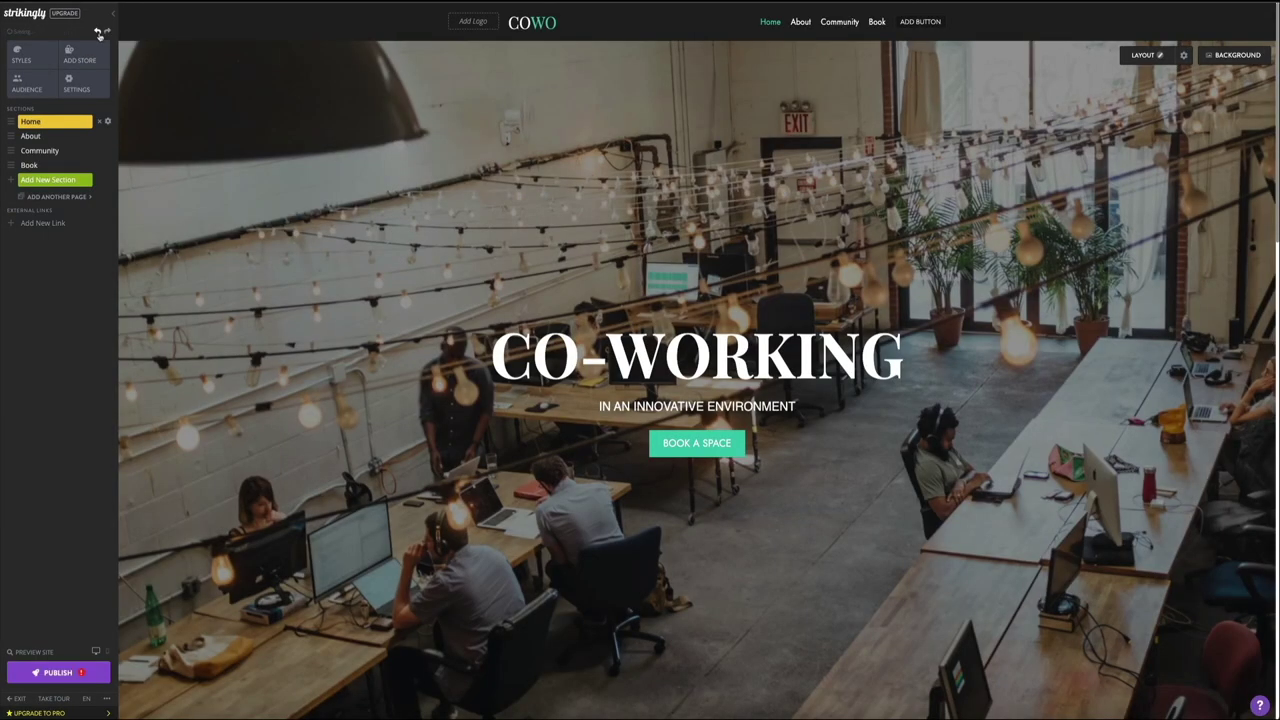
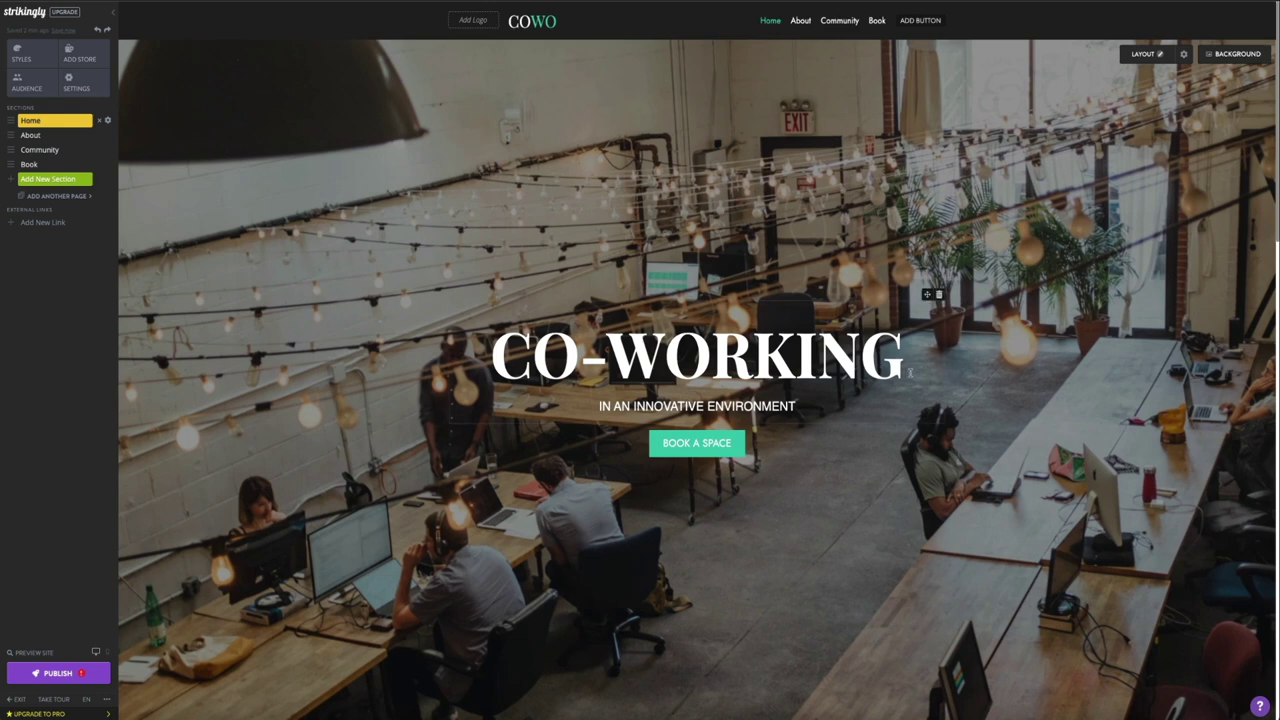
Step: Replace the CO-WORKING hero heading with WELCOME and the subtitle with MY NEW WEBSITE
{"action": "left_click", "coordinate": [910, 372]}
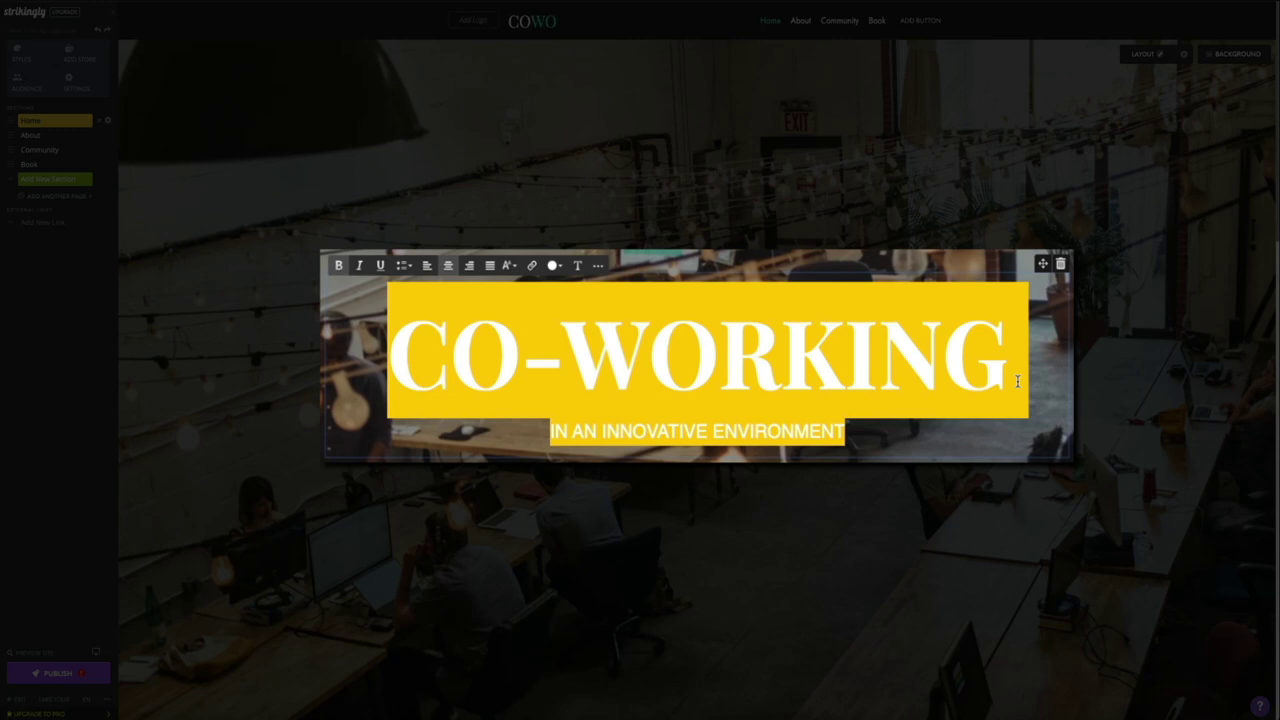
{"action": "left_click_drag", "start_coordinate": [1004, 370], "coordinate": [394, 362]}
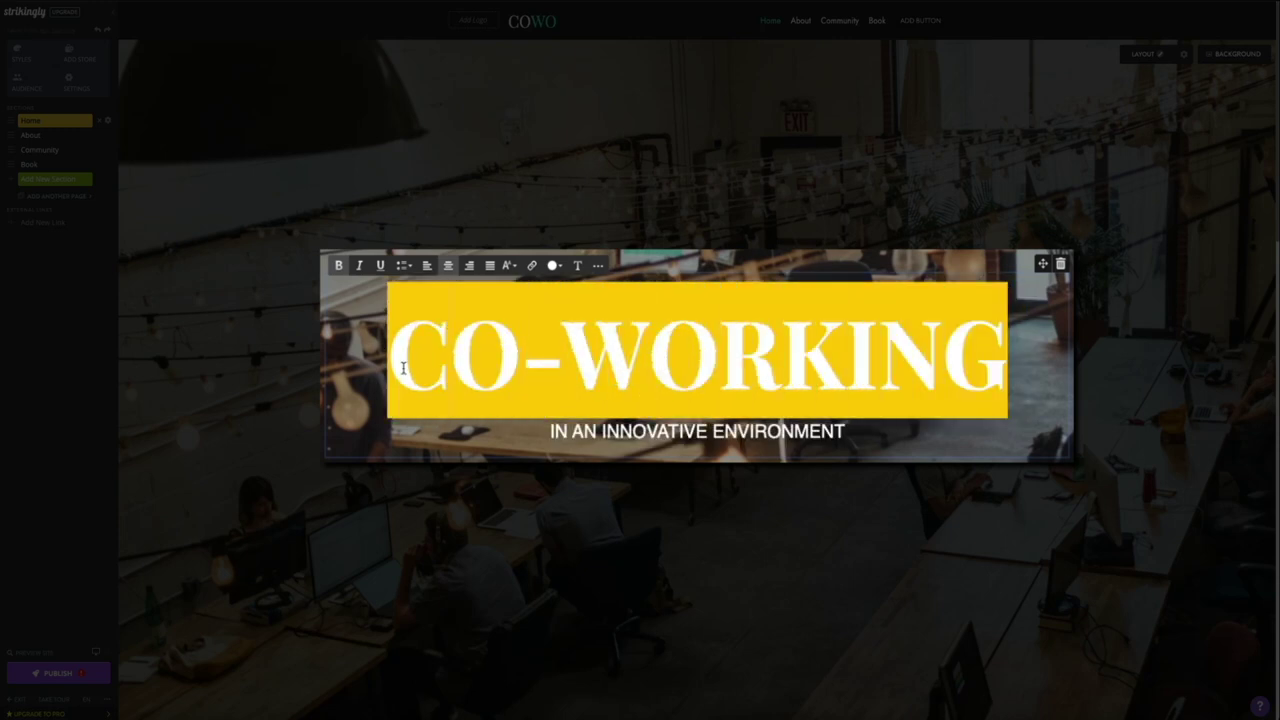
{"action": "type", "text": "WELCOME"}
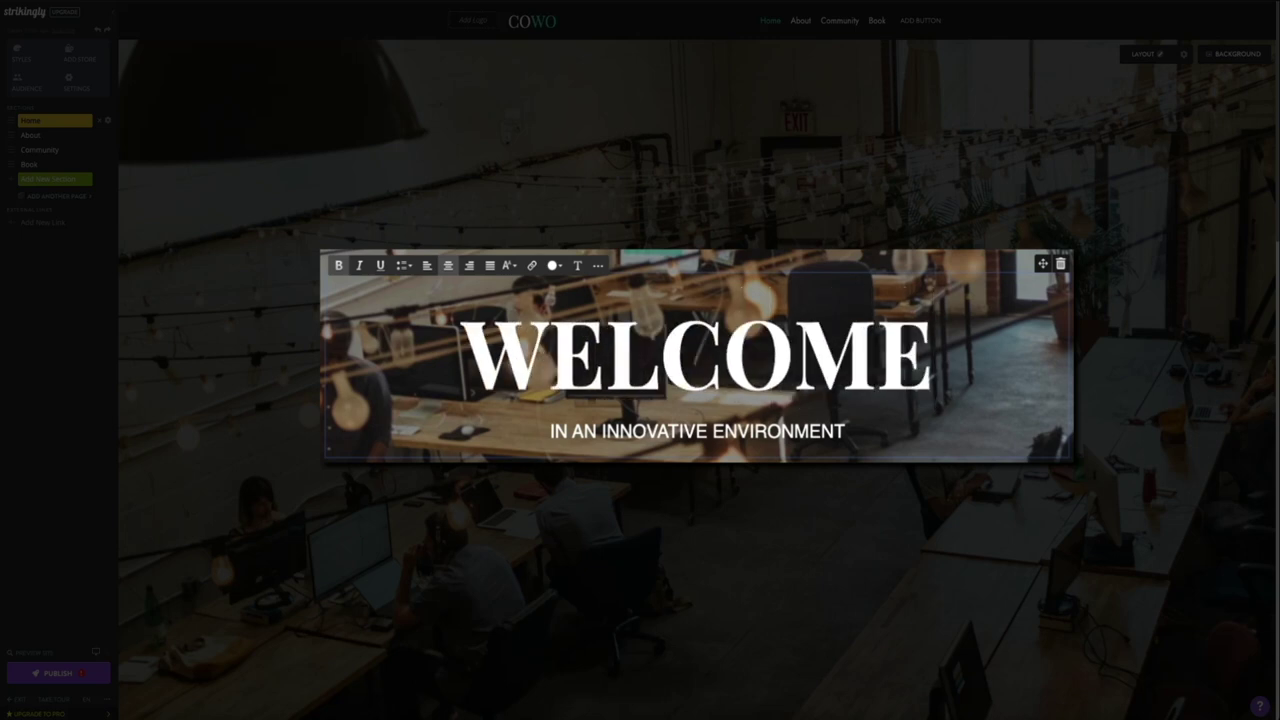
{"action": "triple_click", "coordinate": [679, 431]}
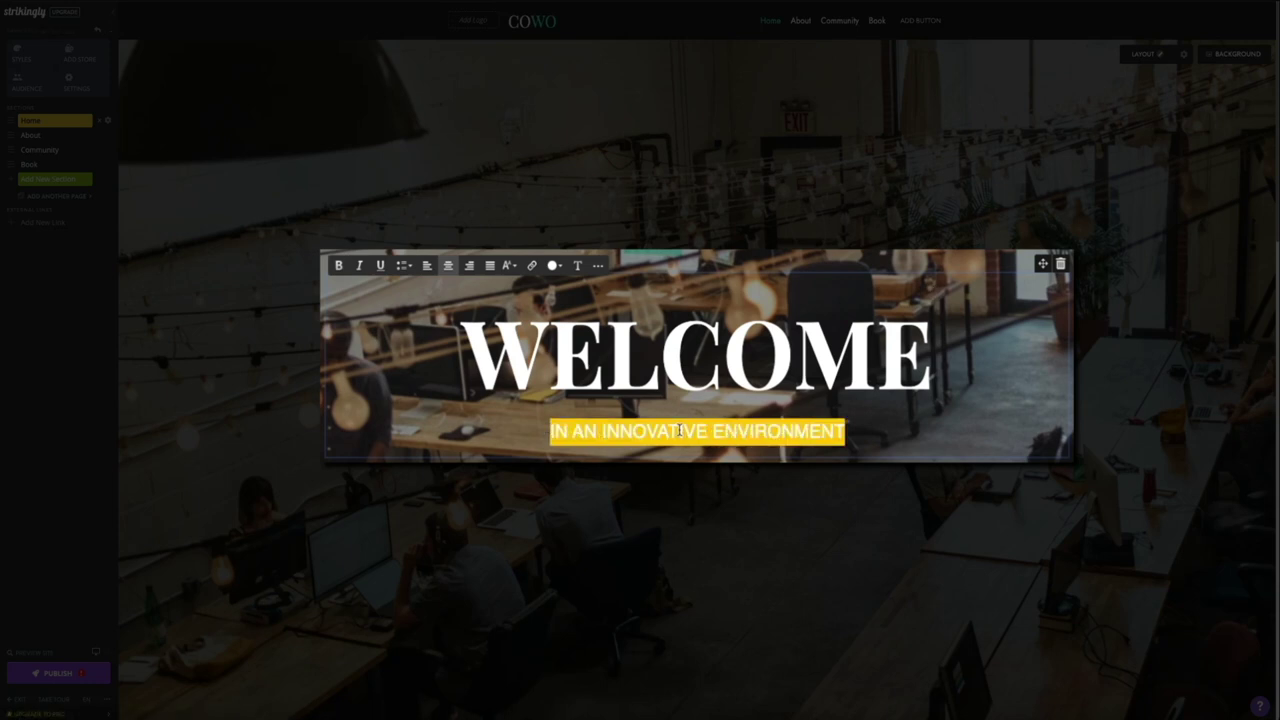
{"action": "type", "text": "MY NEW WEBSITE"}
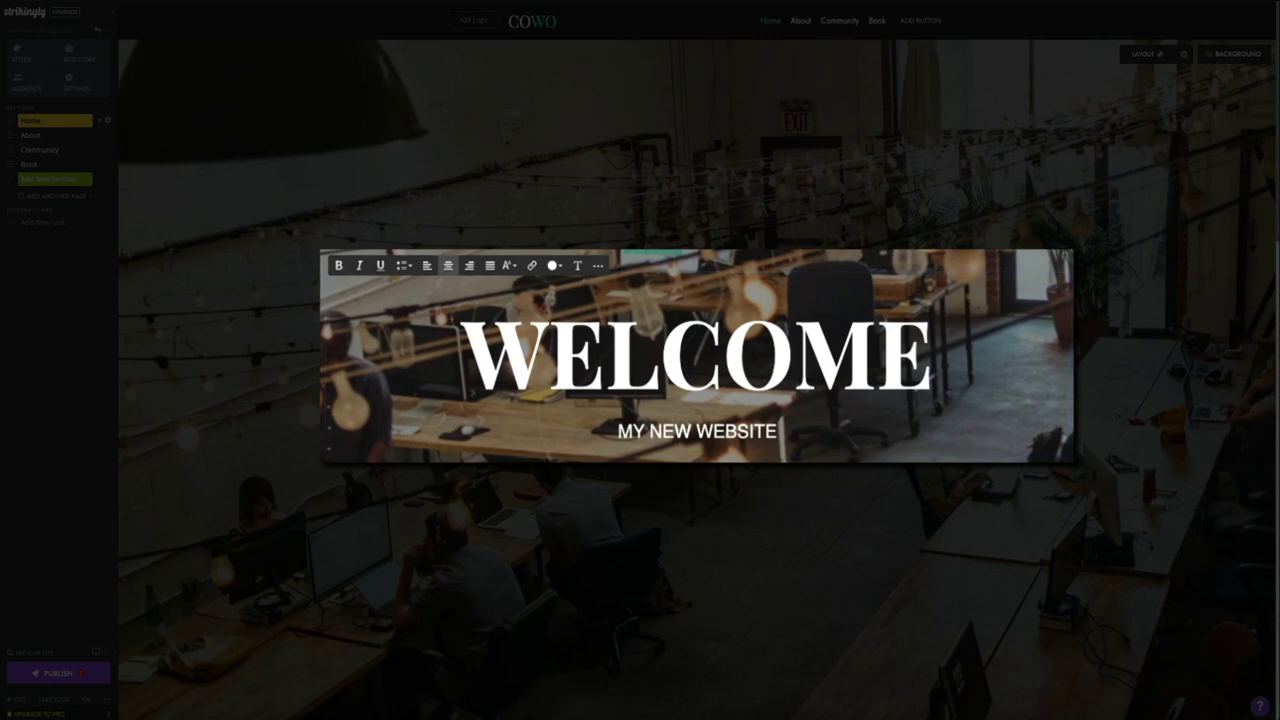
{"action": "key", "text": "Escape"}
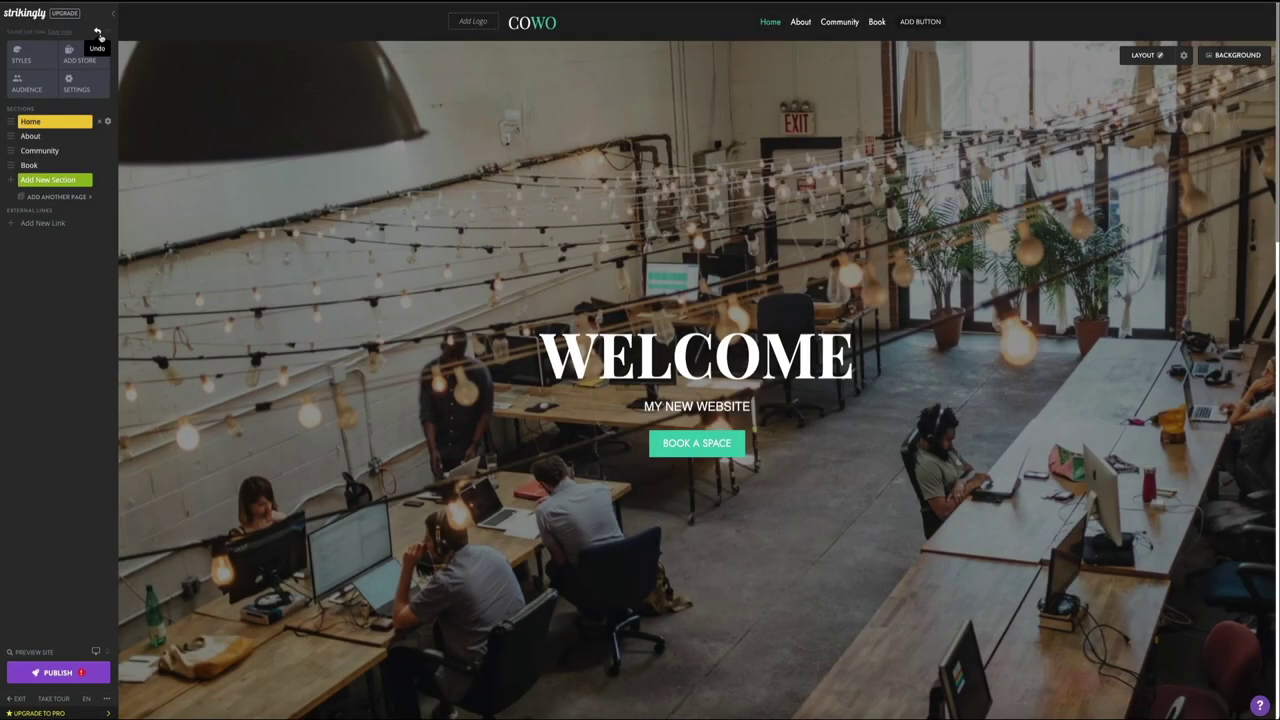
Step: Undo and redo both hero text edits to compare, then revert them with Ctrl+Z
{"action": "left_click", "coordinate": [98, 33]}
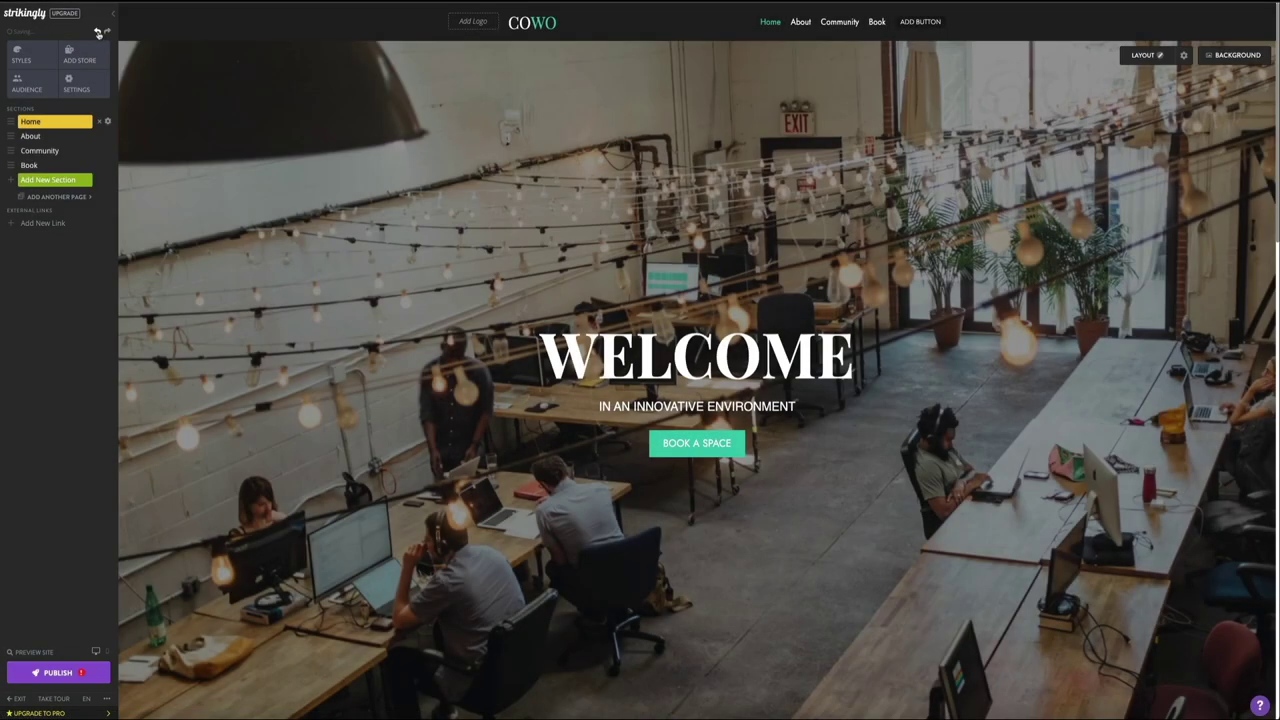
{"action": "left_click", "coordinate": [98, 33]}
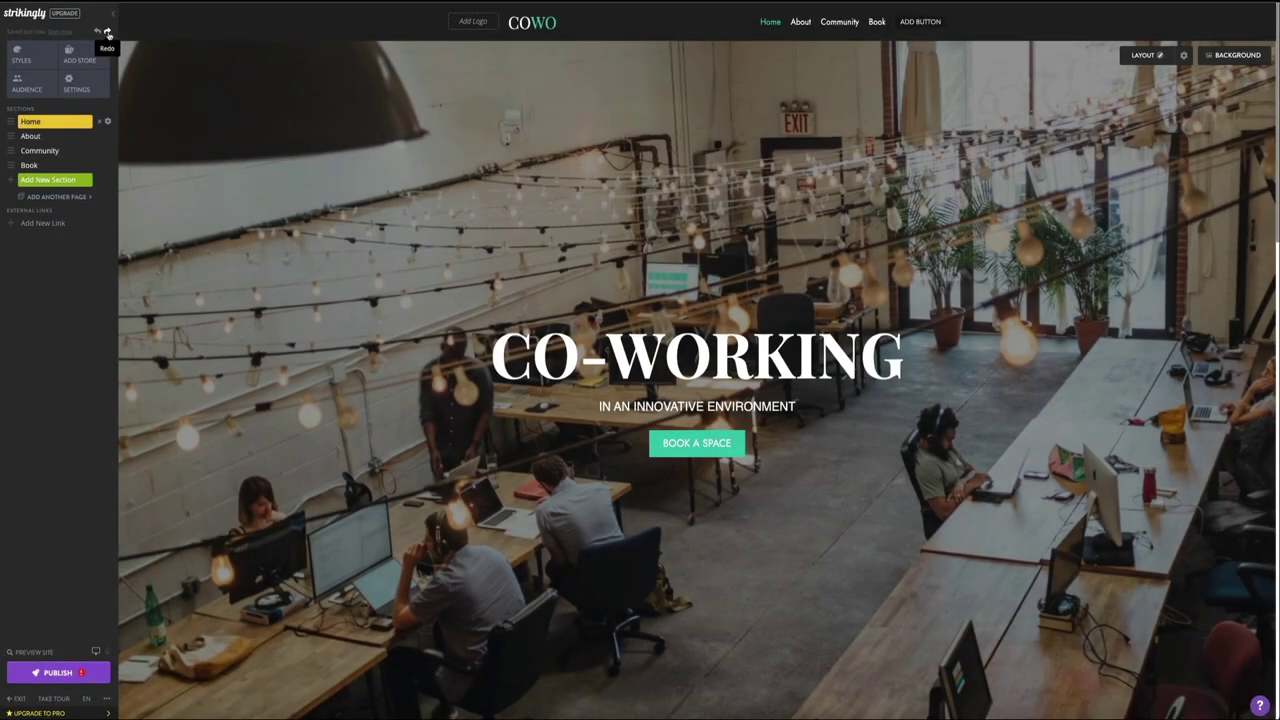
{"action": "left_click", "coordinate": [108, 33]}
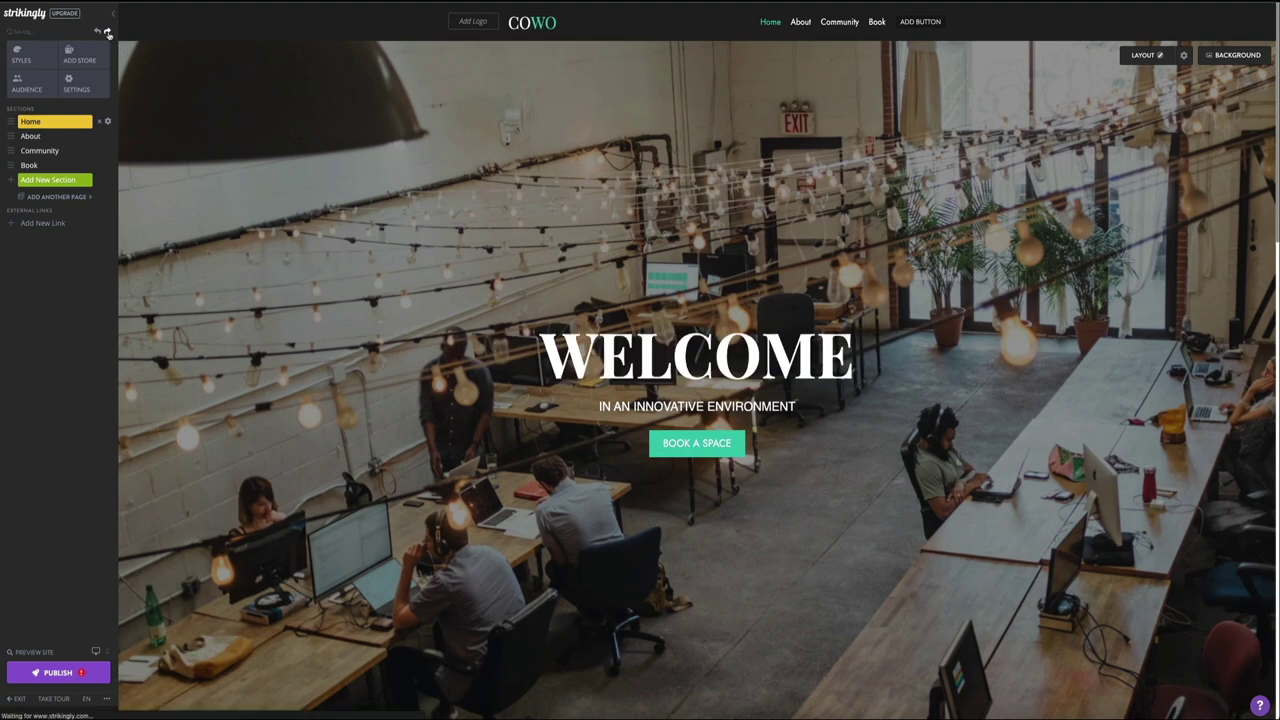
{"action": "left_click", "coordinate": [108, 33]}
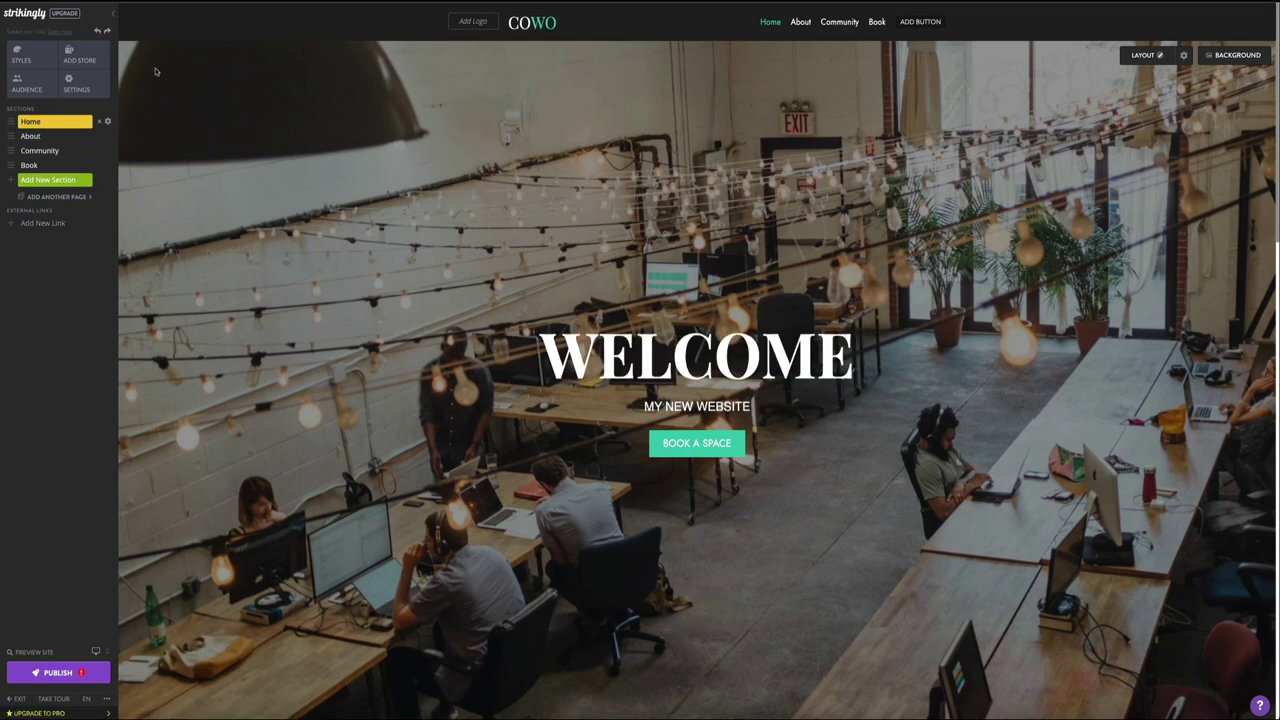
{"action": "key", "text": "ctrl+z"}
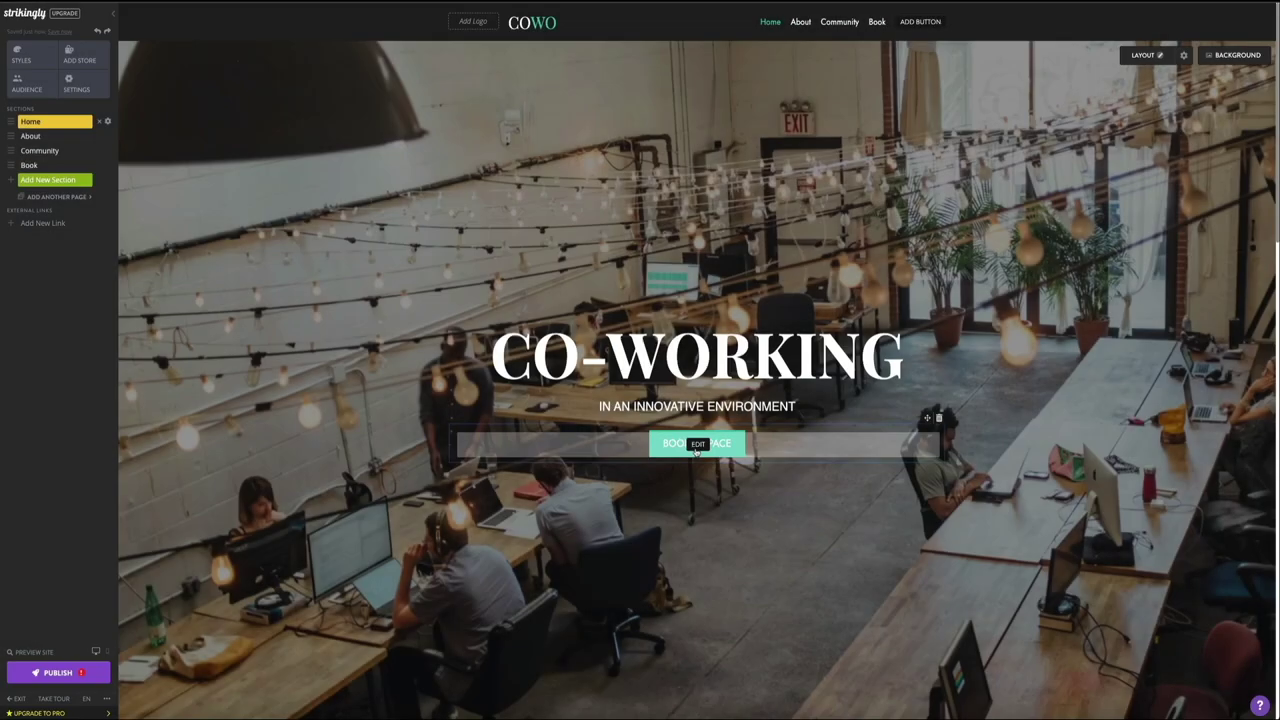
{"action": "left_click", "coordinate": [697, 450]}
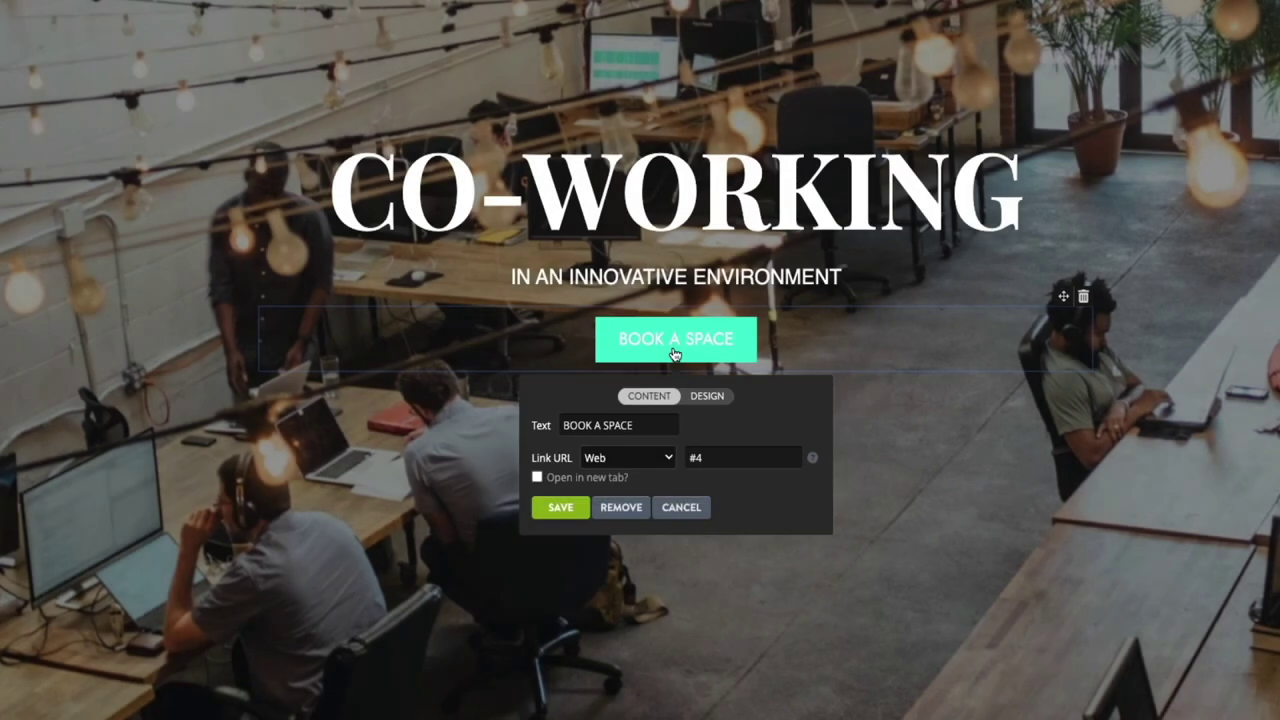
{"action": "left_click", "coordinate": [706, 396]}
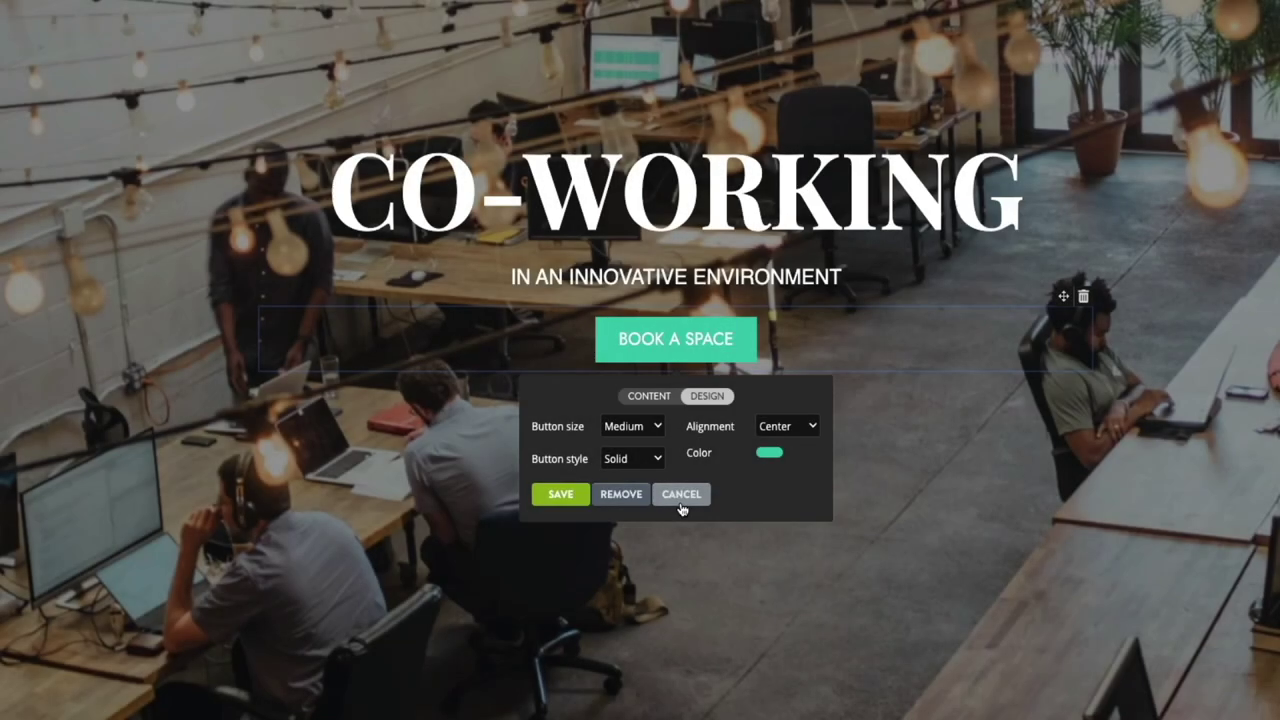
{"action": "left_click", "coordinate": [682, 498]}
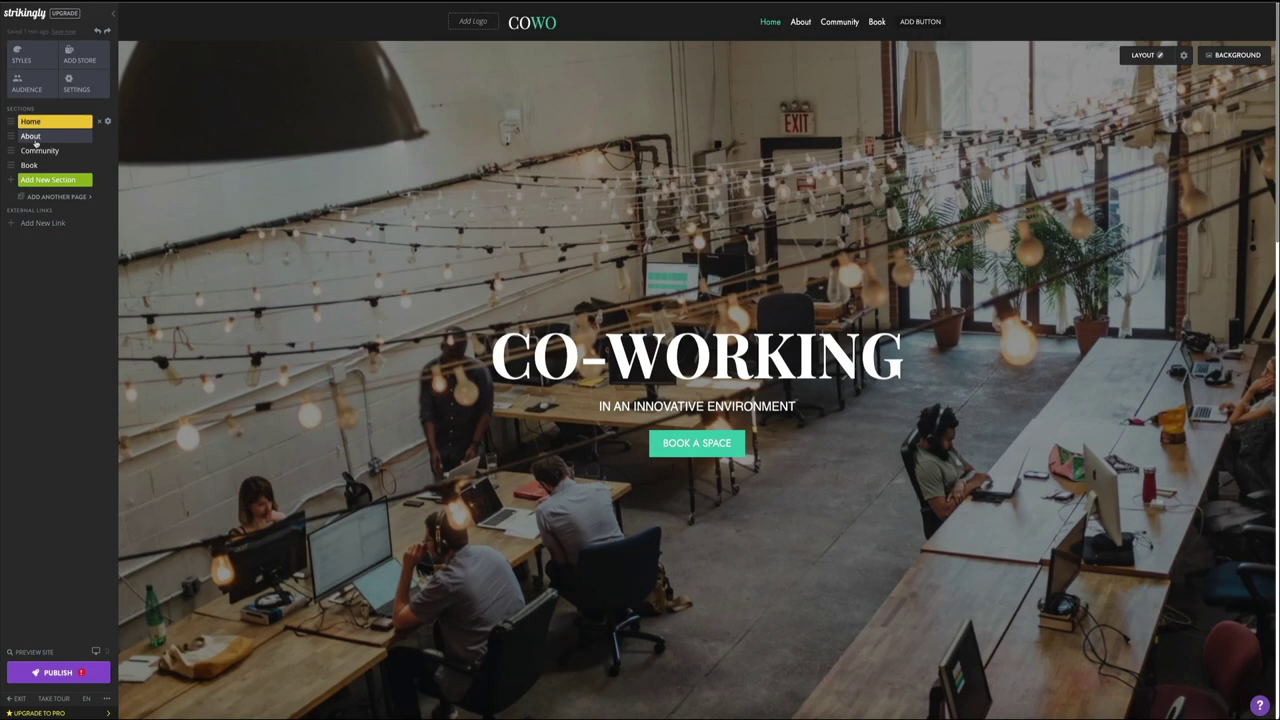
Step: Jump to the About section and select the ABOUT US heading and both body paragraphs
{"action": "left_click", "coordinate": [34, 142]}
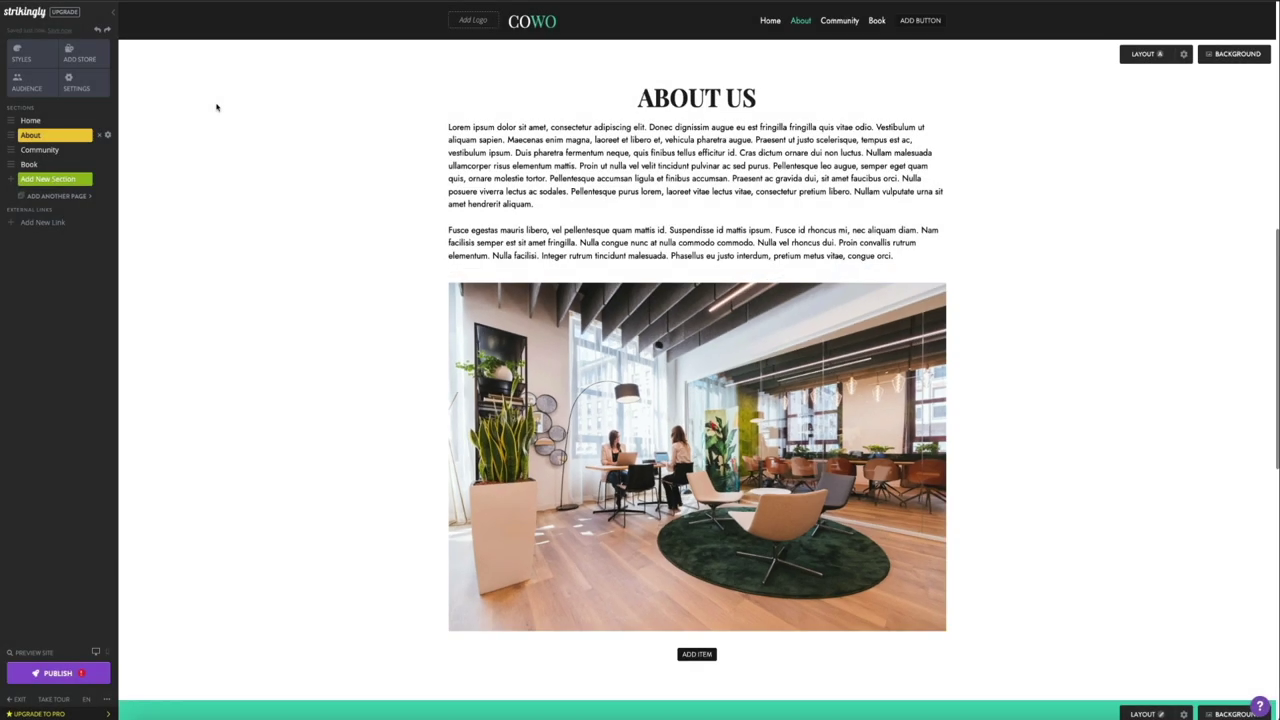
{"action": "triple_click", "coordinate": [769, 104]}
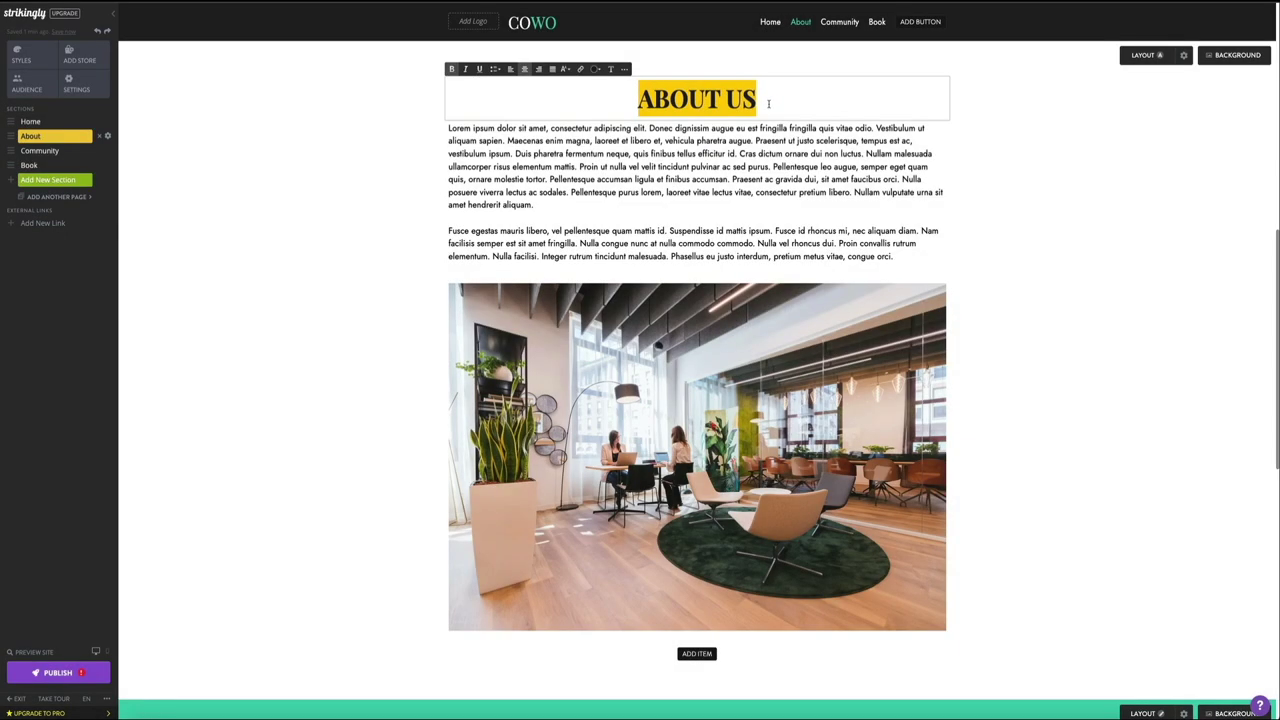
{"action": "triple_click", "coordinate": [902, 258]}
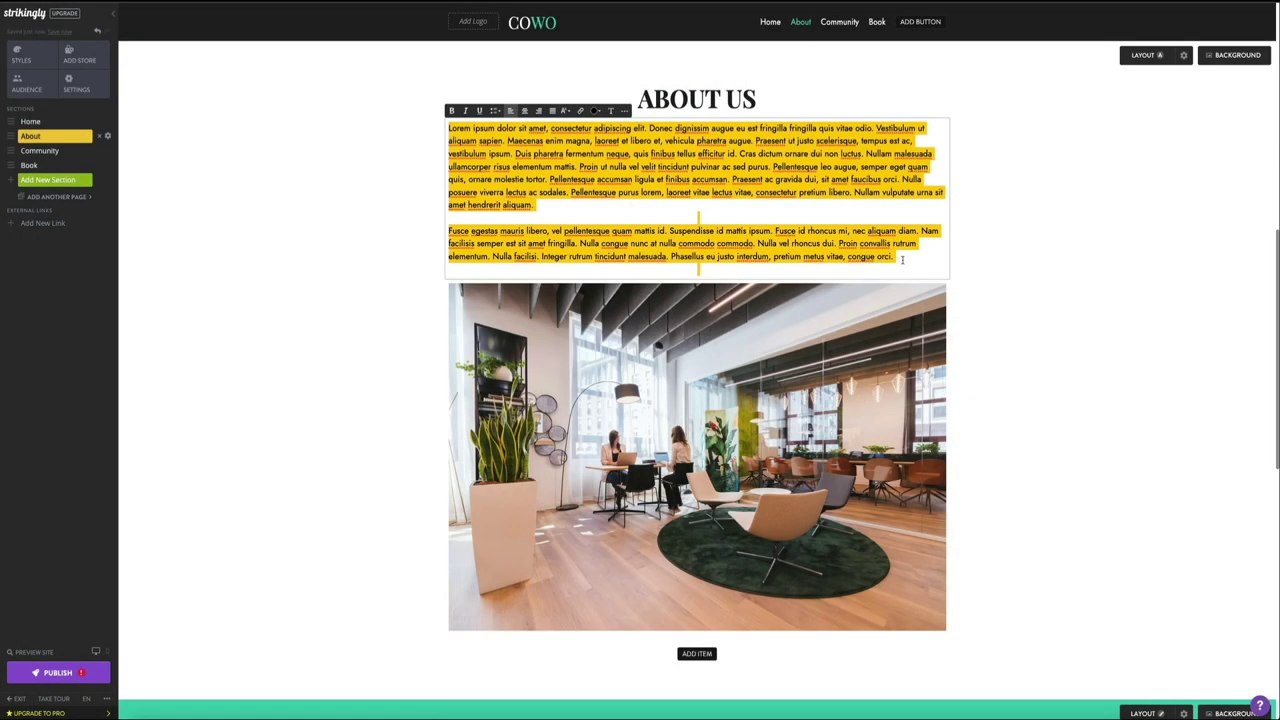
Step: Open the office photo's editing panel and close it with SAVE, leaving the photo unchanged
{"action": "left_click", "coordinate": [1046, 280]}
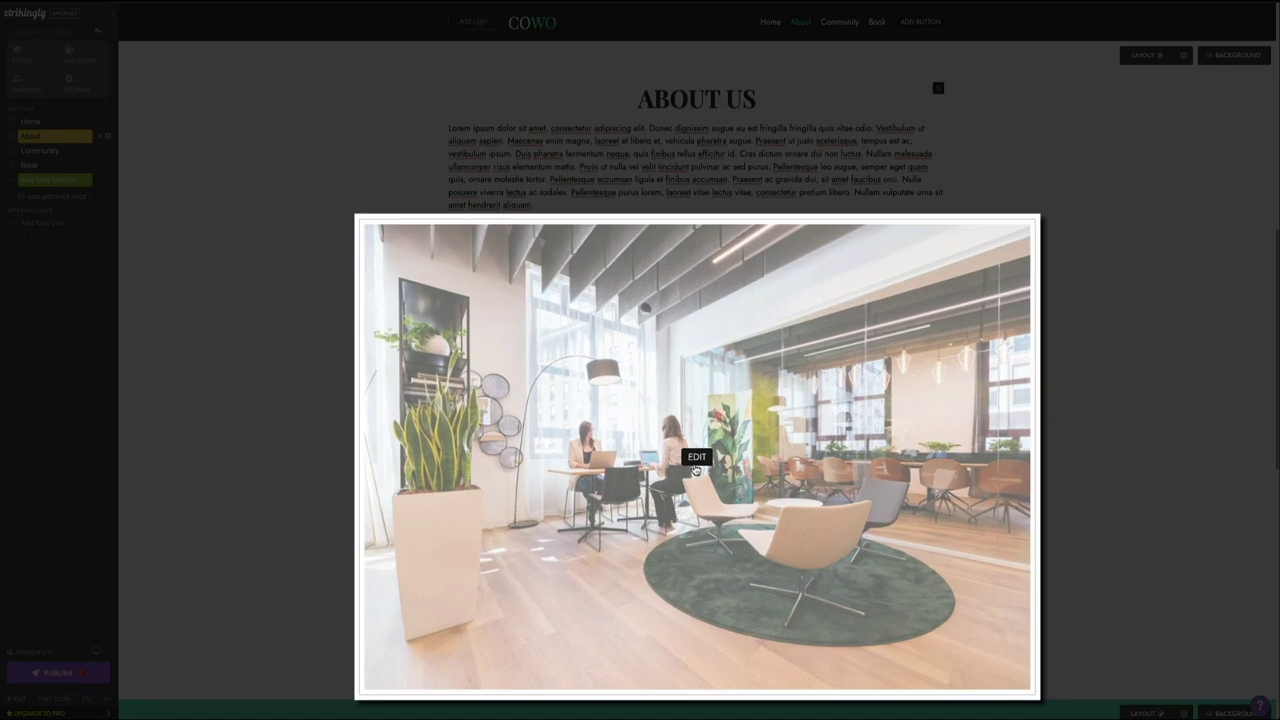
{"action": "left_click", "coordinate": [696, 457]}
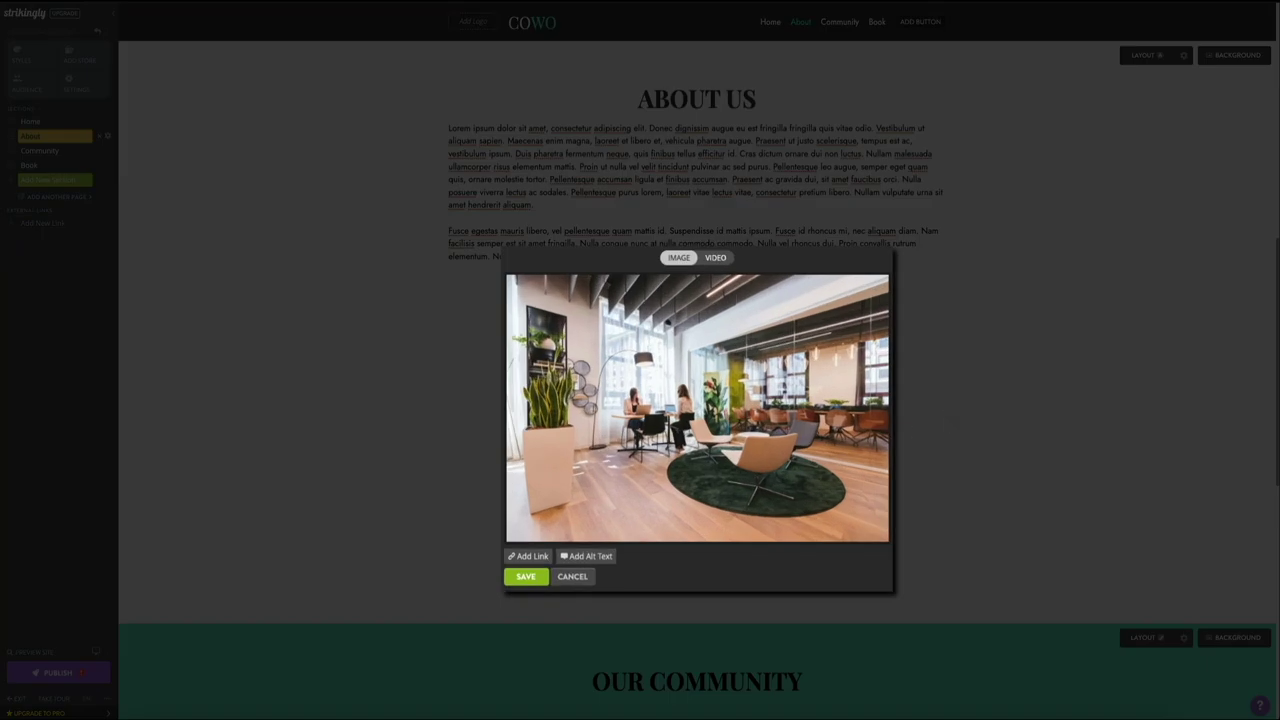
{"action": "mouse_move", "coordinate": [700, 455]}
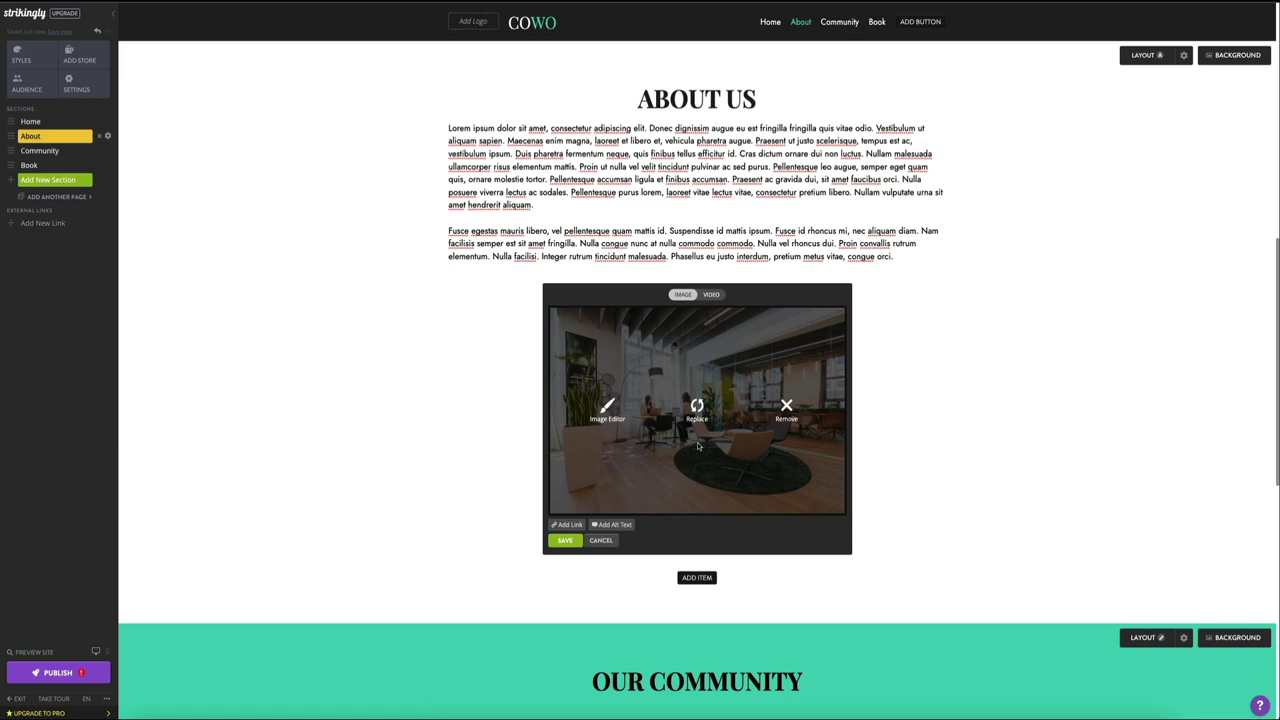
{"action": "left_click", "coordinate": [565, 540]}
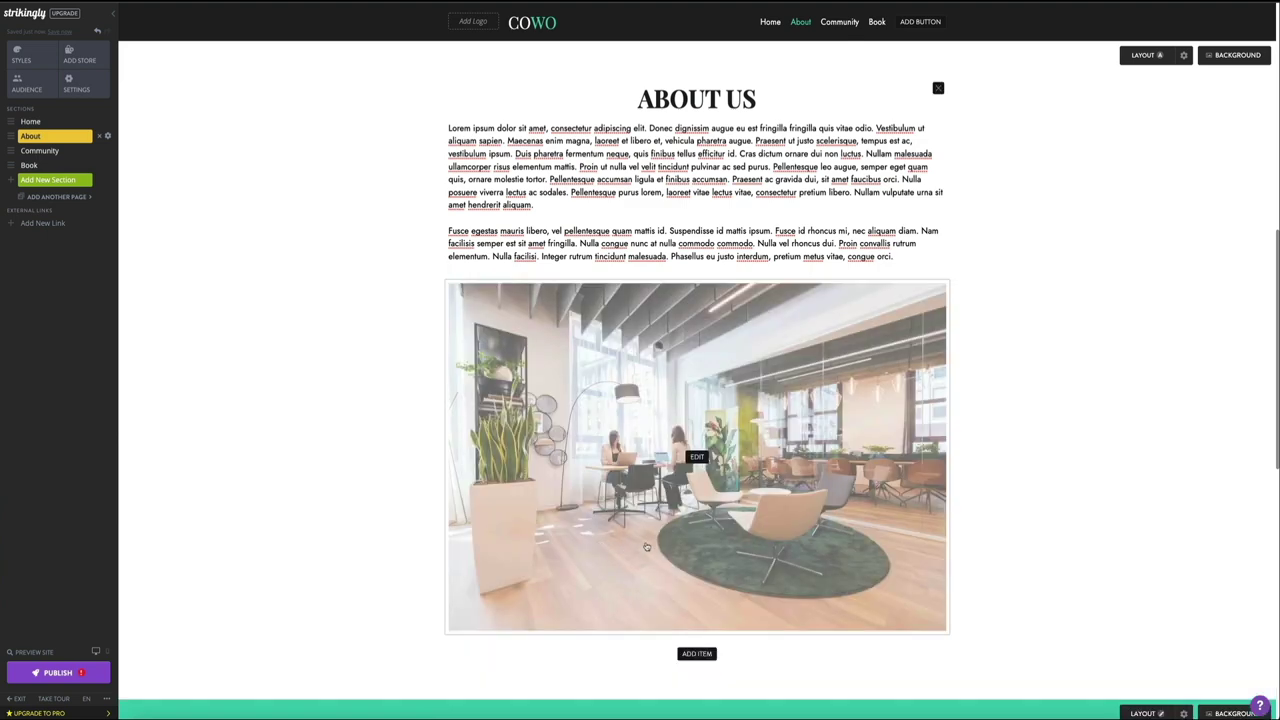
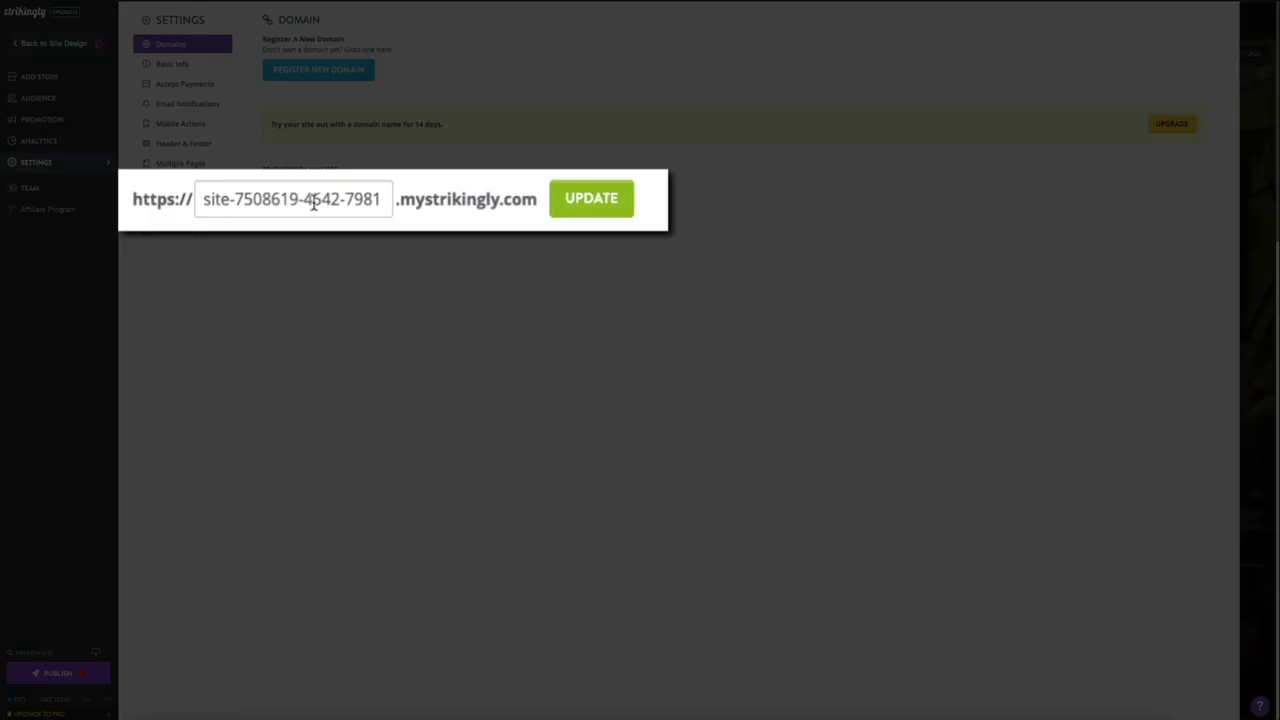
Step: Change the site's free MyStrikingly.com address to balboayoga.mystrikingly.com
{"action": "triple_click", "coordinate": [352, 200]}
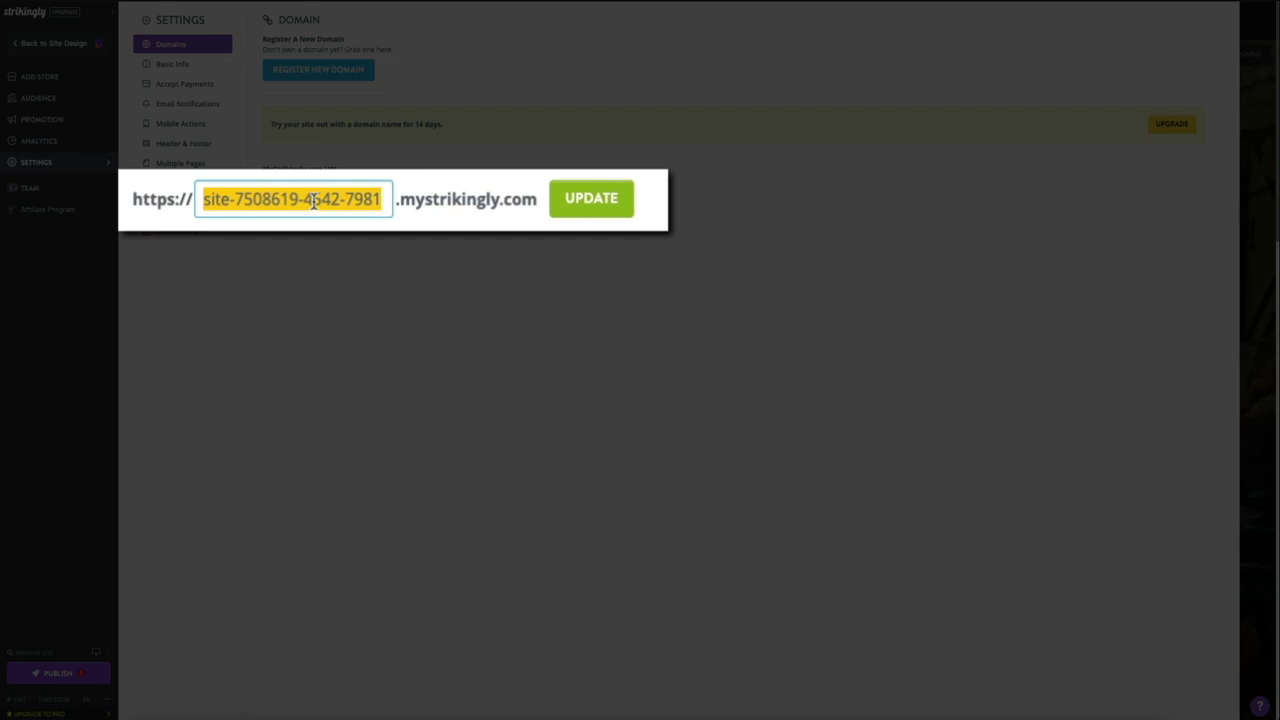
{"action": "type", "text": "balb"}
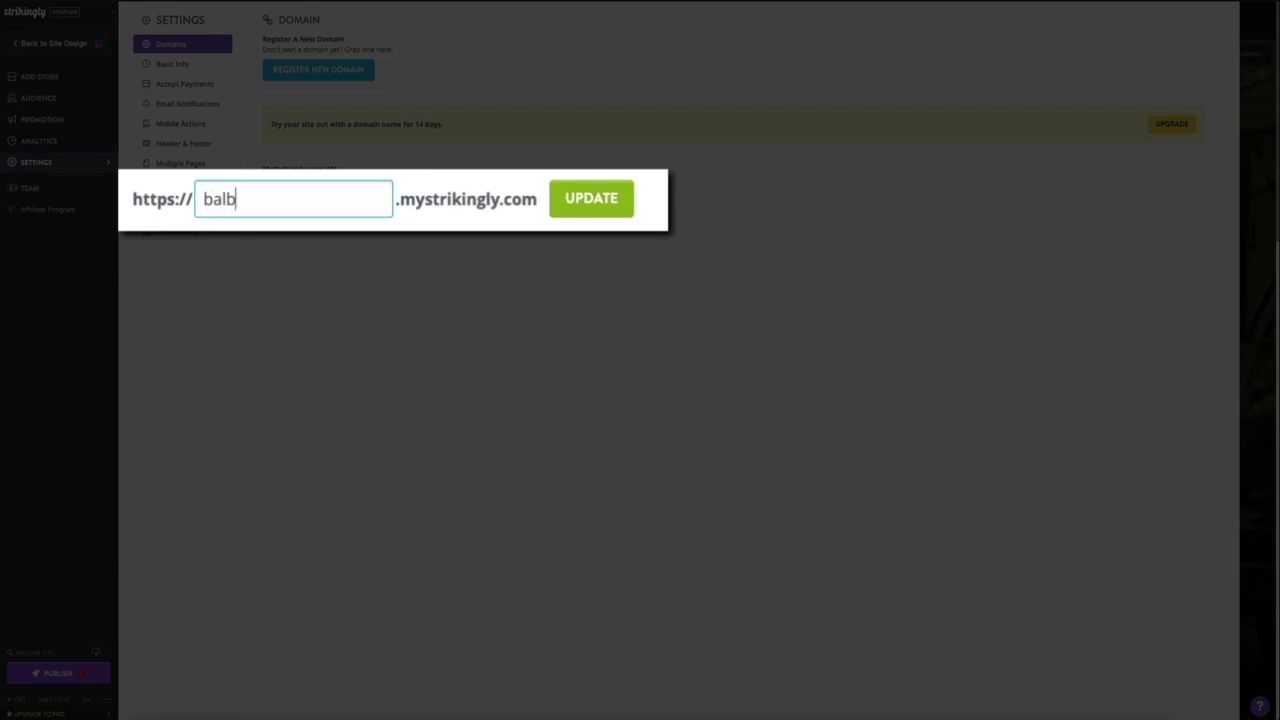
{"action": "type", "text": "oayoga"}
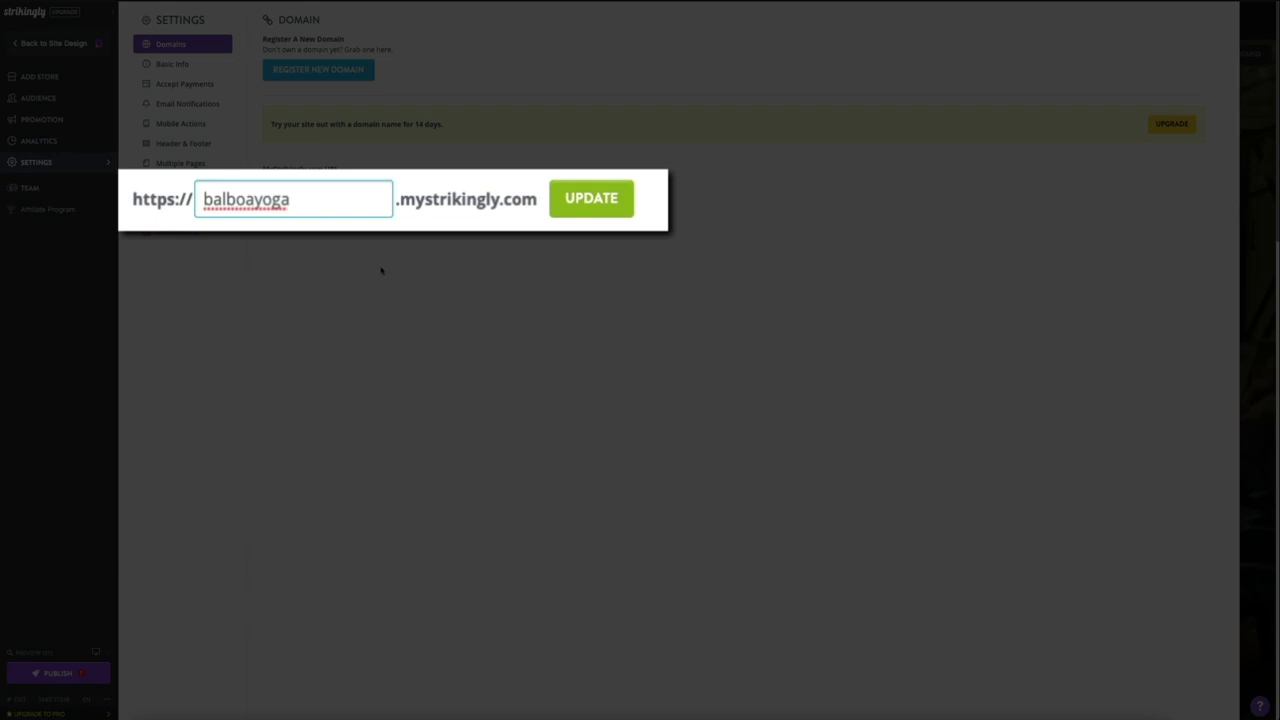
{"action": "left_click", "coordinate": [587, 219]}
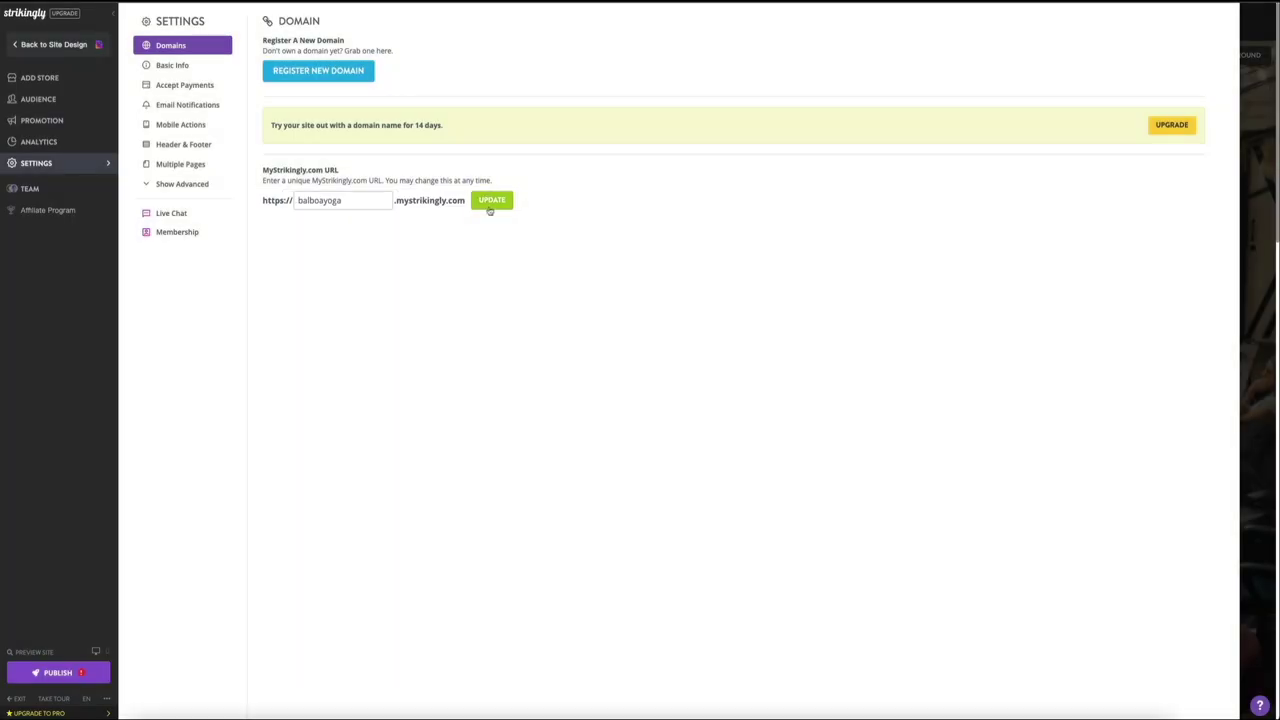
{"action": "left_click", "coordinate": [490, 208]}
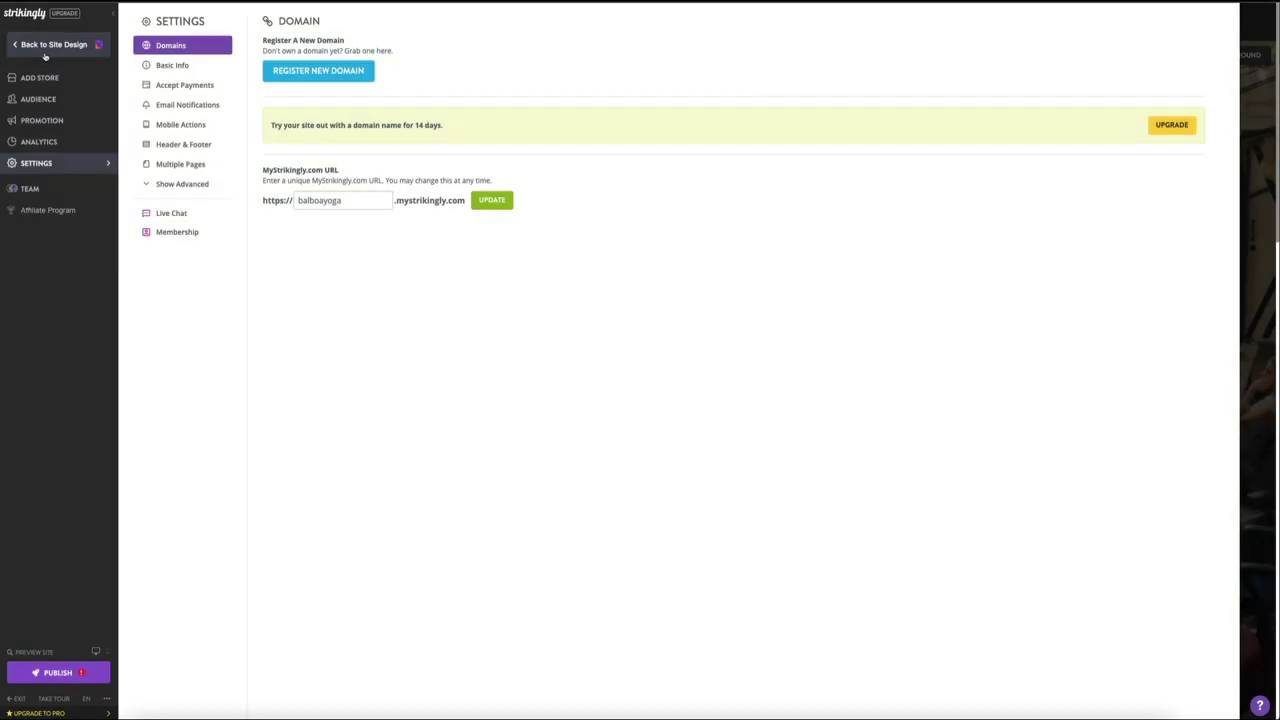
Step: Return to the site design editor and show the site-wide Styles panel
{"action": "left_click", "coordinate": [45, 55]}
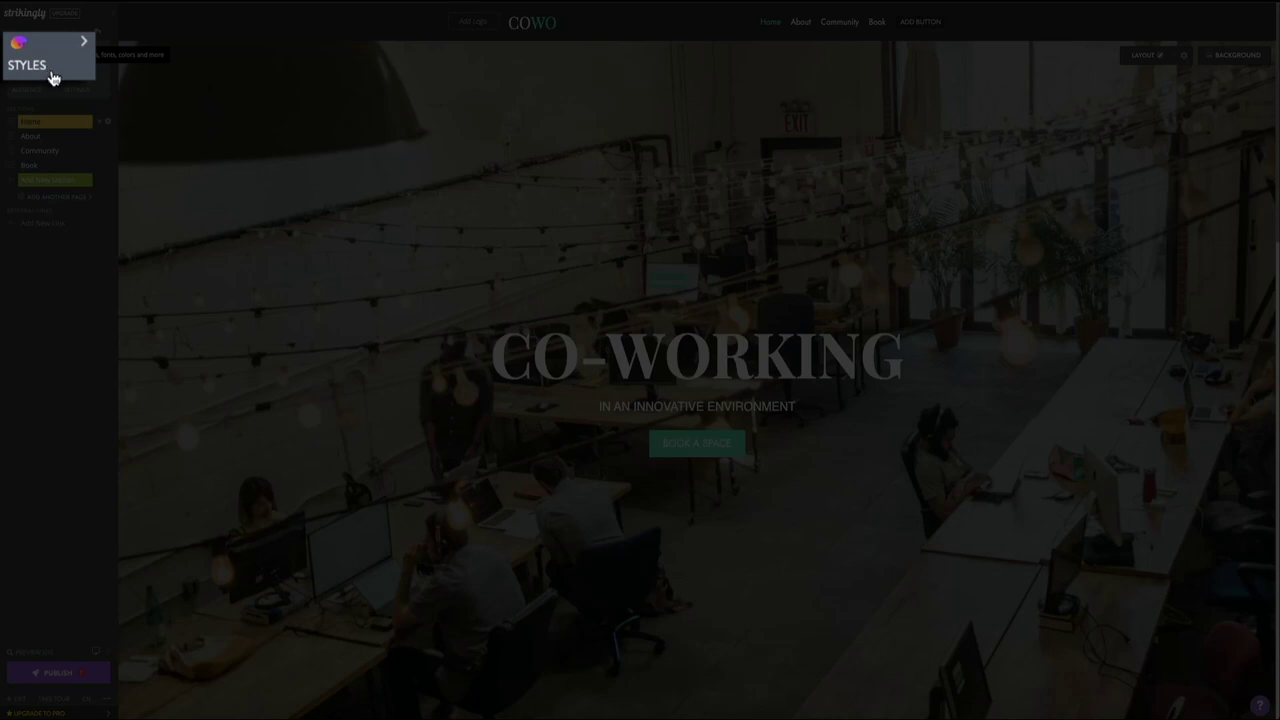
{"action": "left_click", "coordinate": [53, 78]}
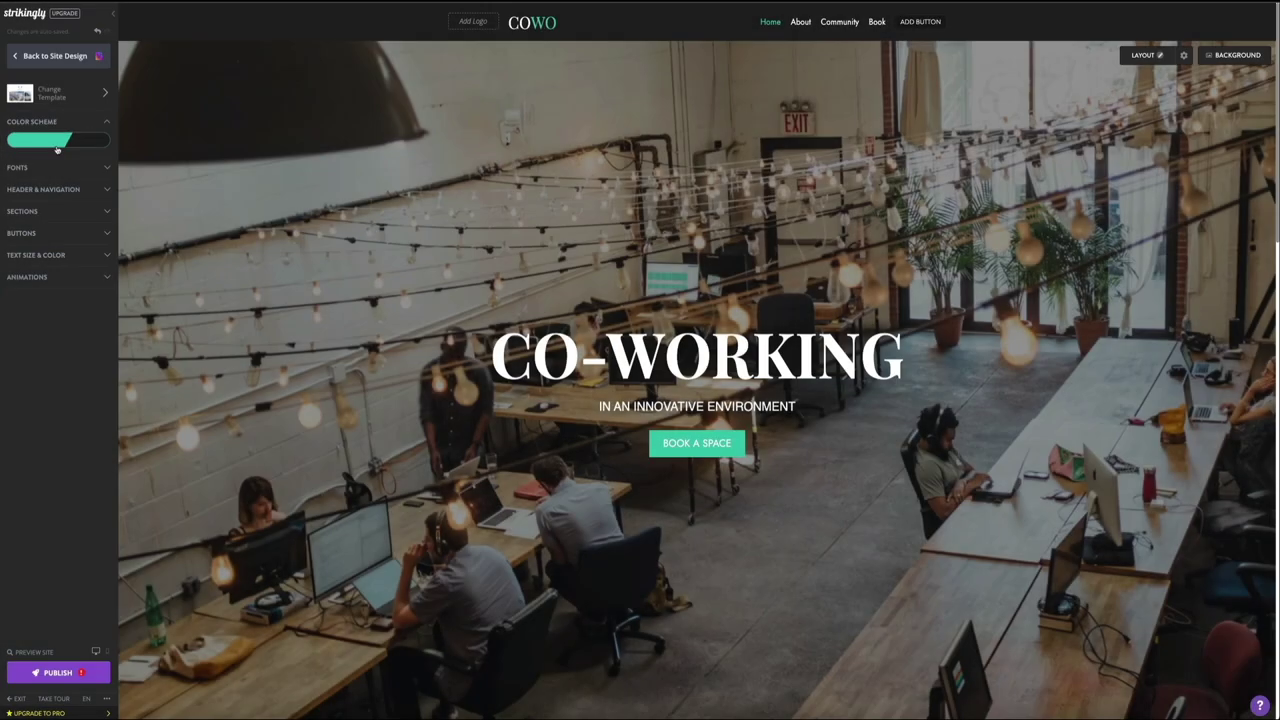
Step: Set the colour scheme's main accent colour to red #C9411D
{"action": "left_click", "coordinate": [57, 148]}
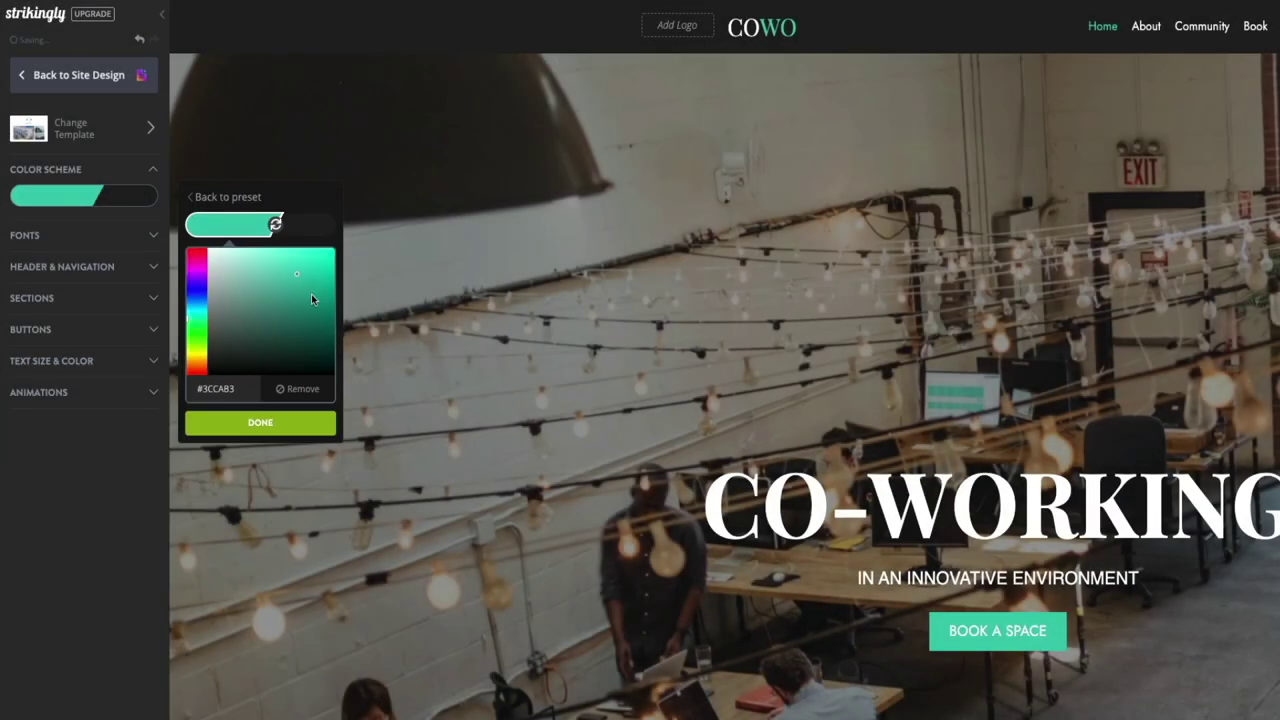
{"action": "mouse_move", "coordinate": [291, 314]}
{"action": "left_mouse_down"}
{"action": "mouse_move", "coordinate": [246, 305]}
{"action": "mouse_move", "coordinate": [283, 333]}
{"action": "left_mouse_up"}
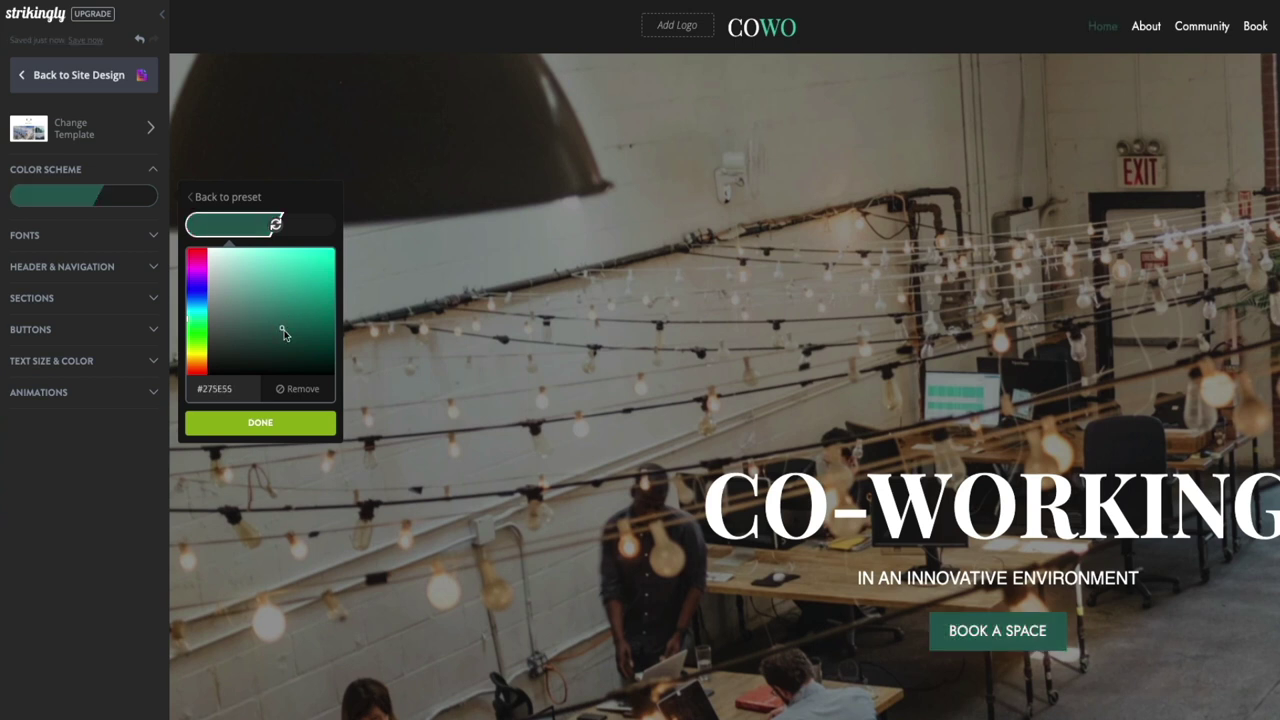
{"action": "left_click", "coordinate": [199, 293]}
{"action": "left_click", "coordinate": [201, 281]}
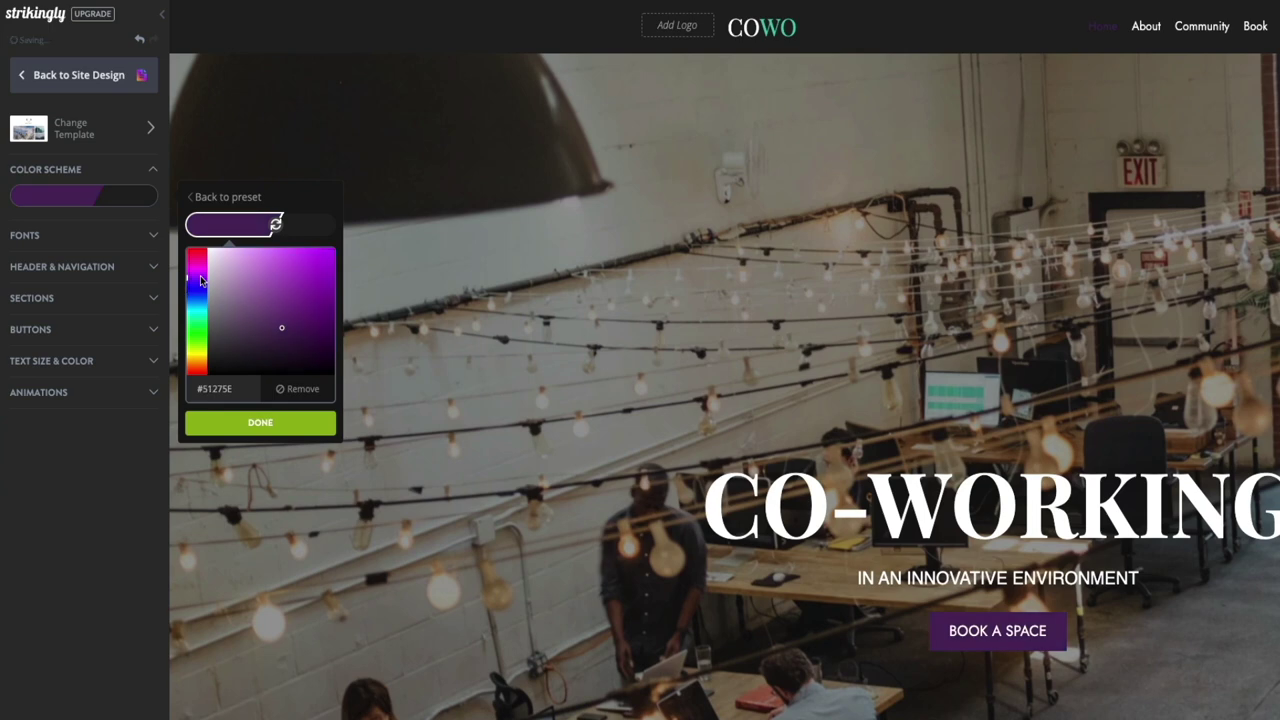
{"action": "left_click", "coordinate": [265, 280]}
{"action": "left_click", "coordinate": [197, 372]}
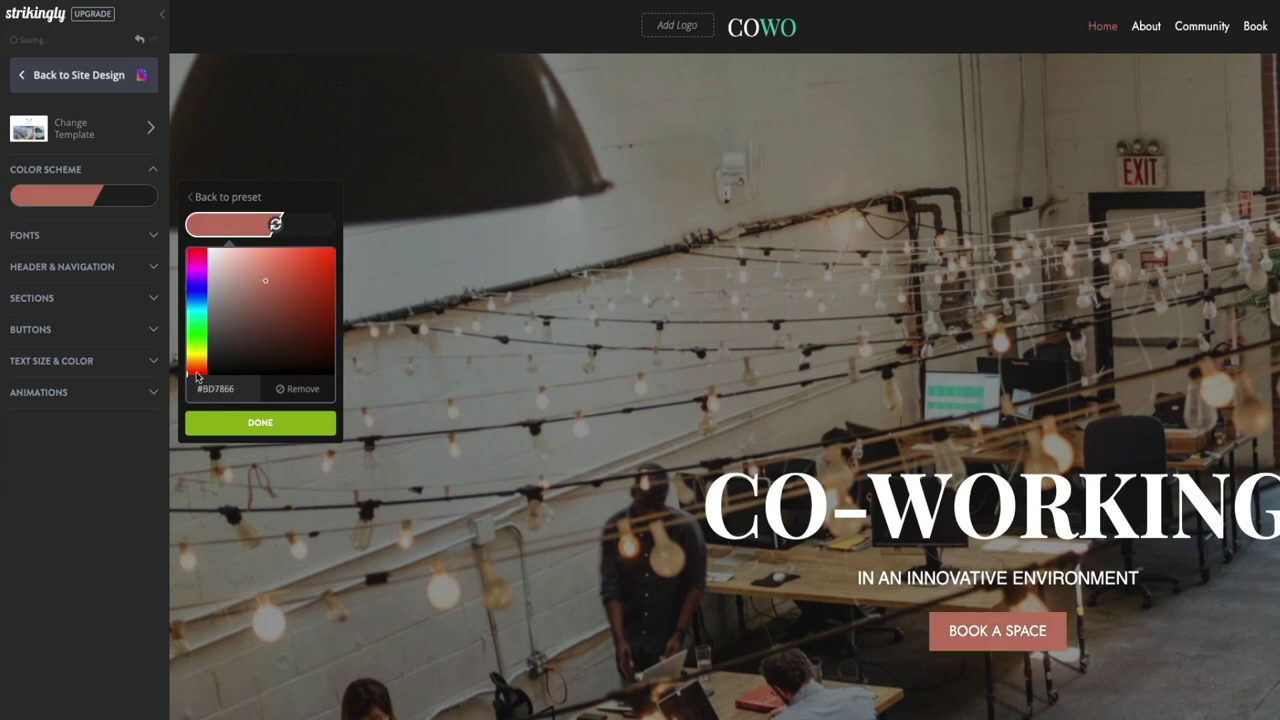
{"action": "left_click", "coordinate": [317, 277]}
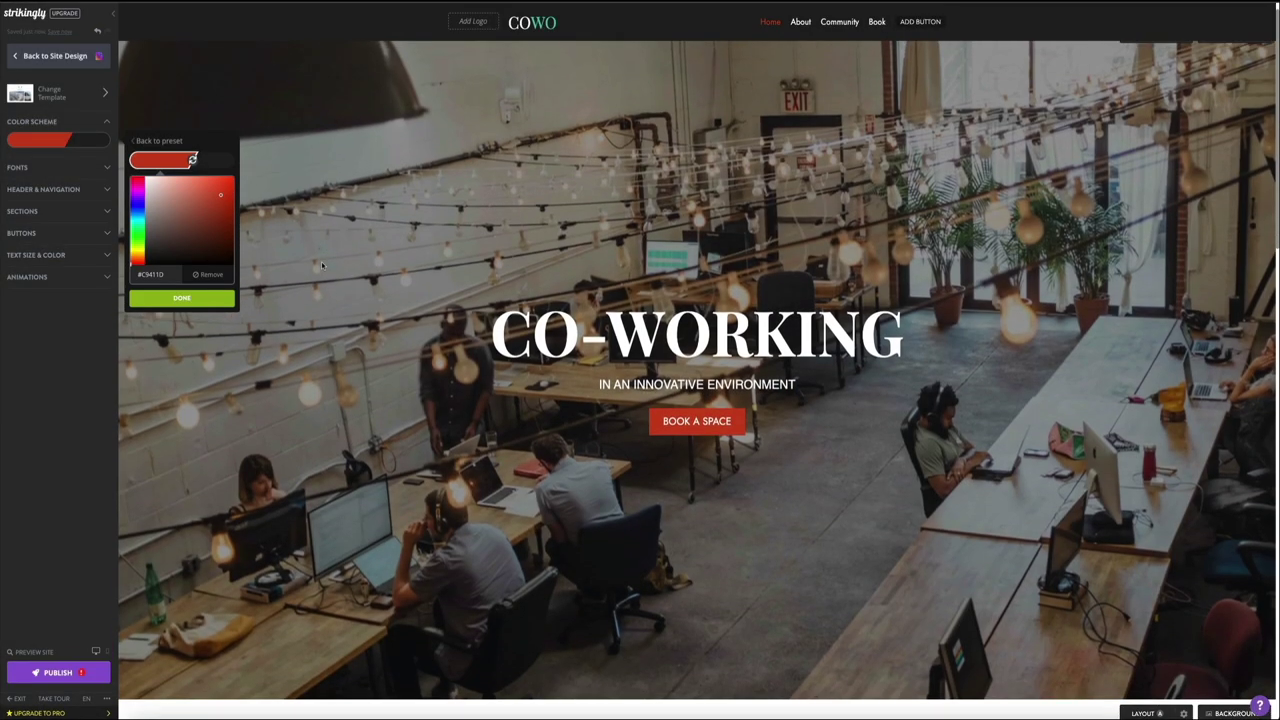
Step: Scroll down the page and back to review the red buttons and nav link
{"action": "scroll", "coordinate": [322, 265], "scroll_direction": "down", "scroll_amount": 5}
{"action": "scroll", "coordinate": [322, 265], "scroll_direction": "down", "scroll_amount": 6}
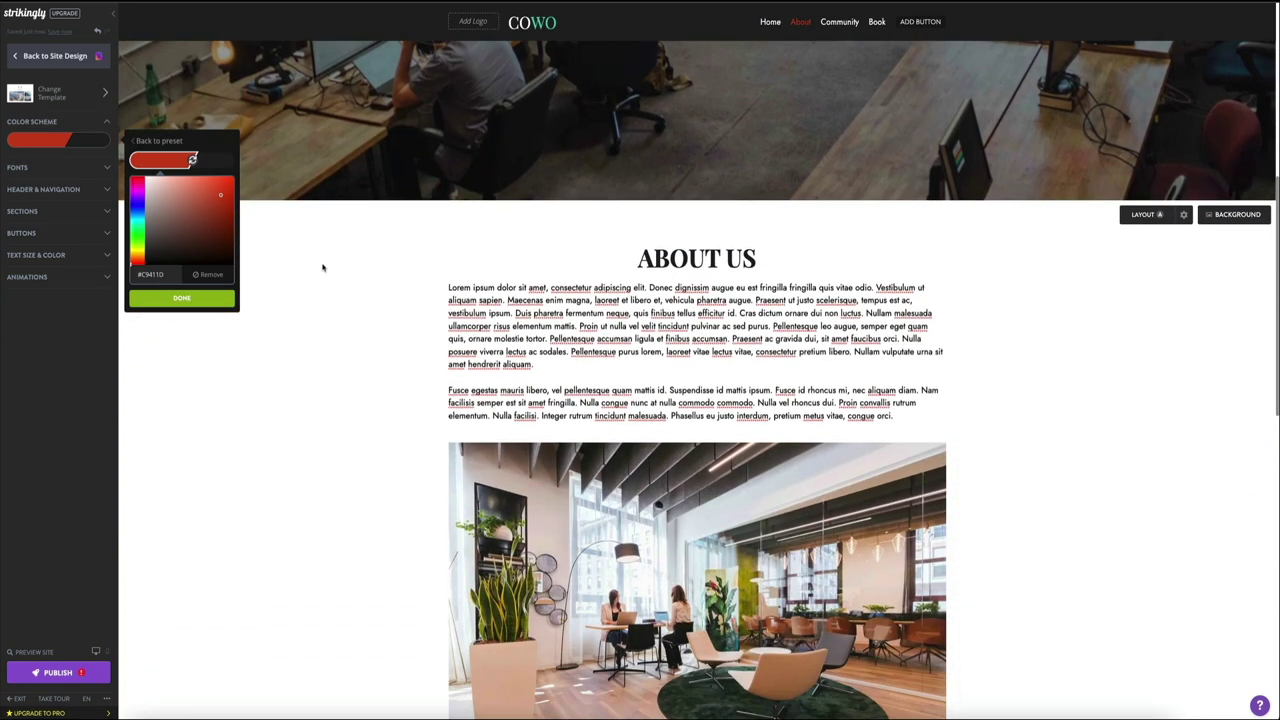
{"action": "scroll", "coordinate": [323, 268], "scroll_direction": "down", "scroll_amount": 4}
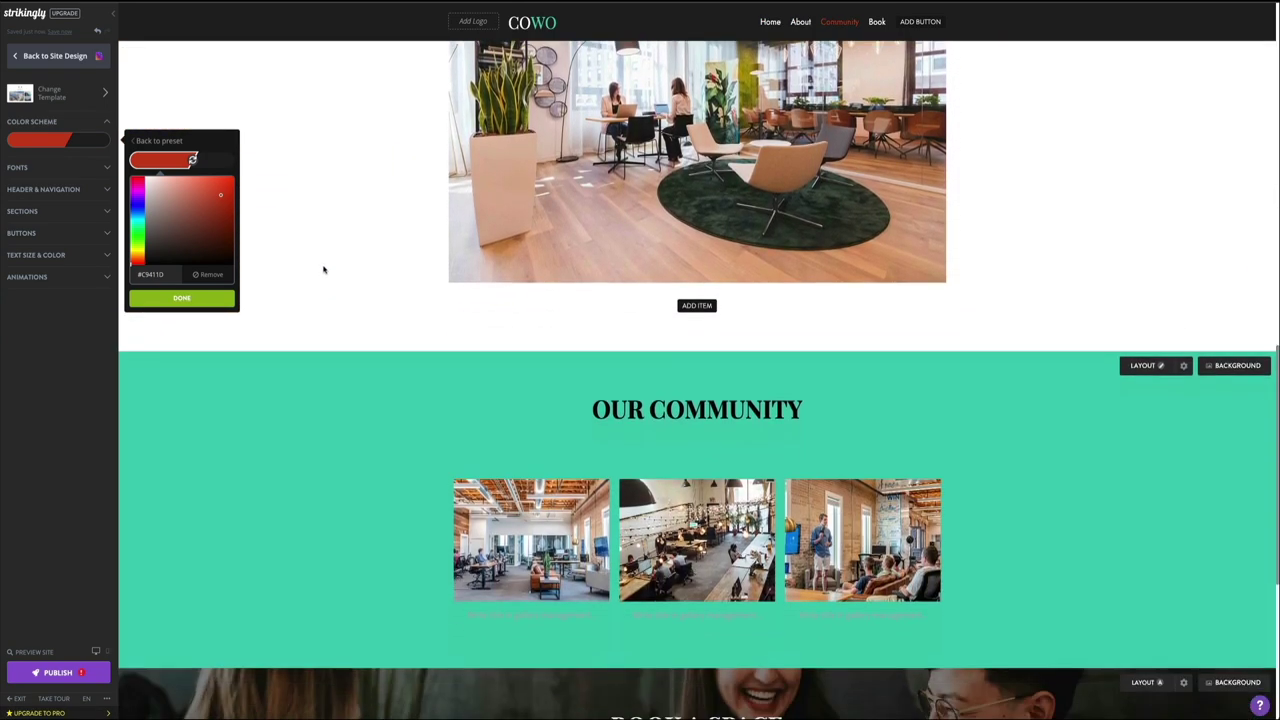
{"action": "scroll", "coordinate": [323, 268], "scroll_direction": "down", "scroll_amount": 3}
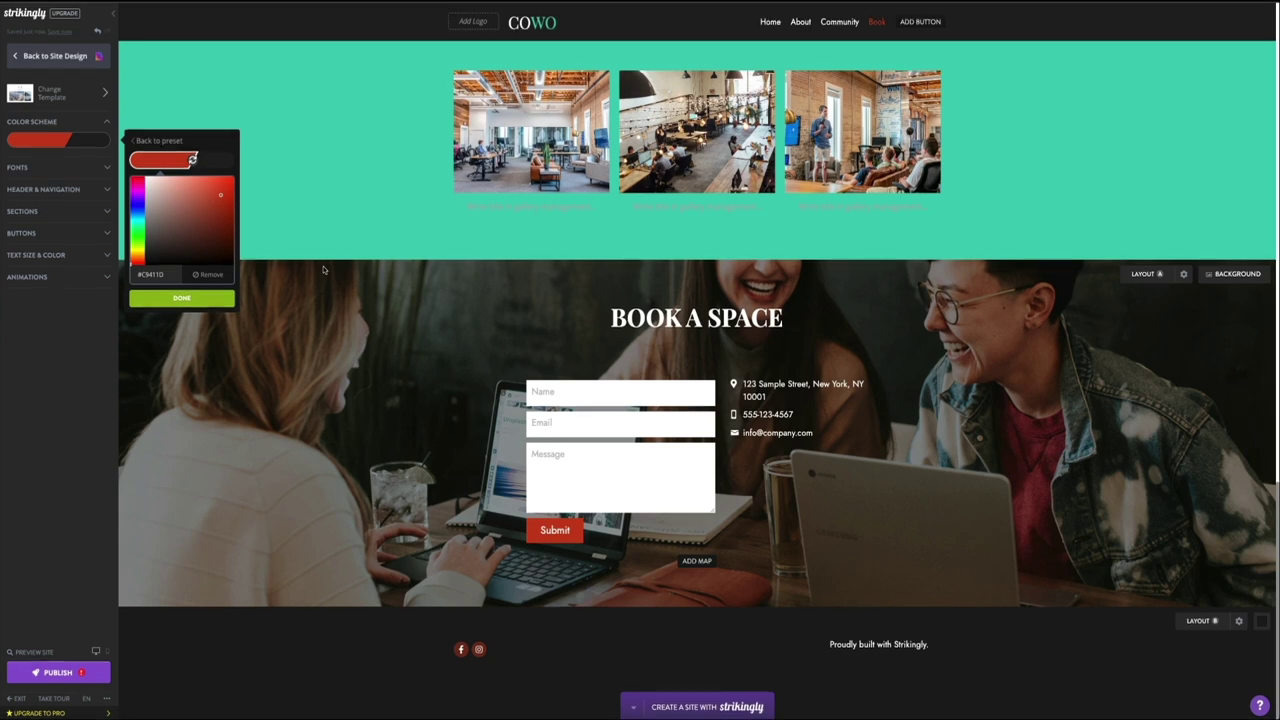
{"action": "scroll", "coordinate": [323, 269], "scroll_direction": "up", "scroll_amount": 5}
{"action": "scroll", "coordinate": [323, 269], "scroll_direction": "up", "scroll_amount": 5}
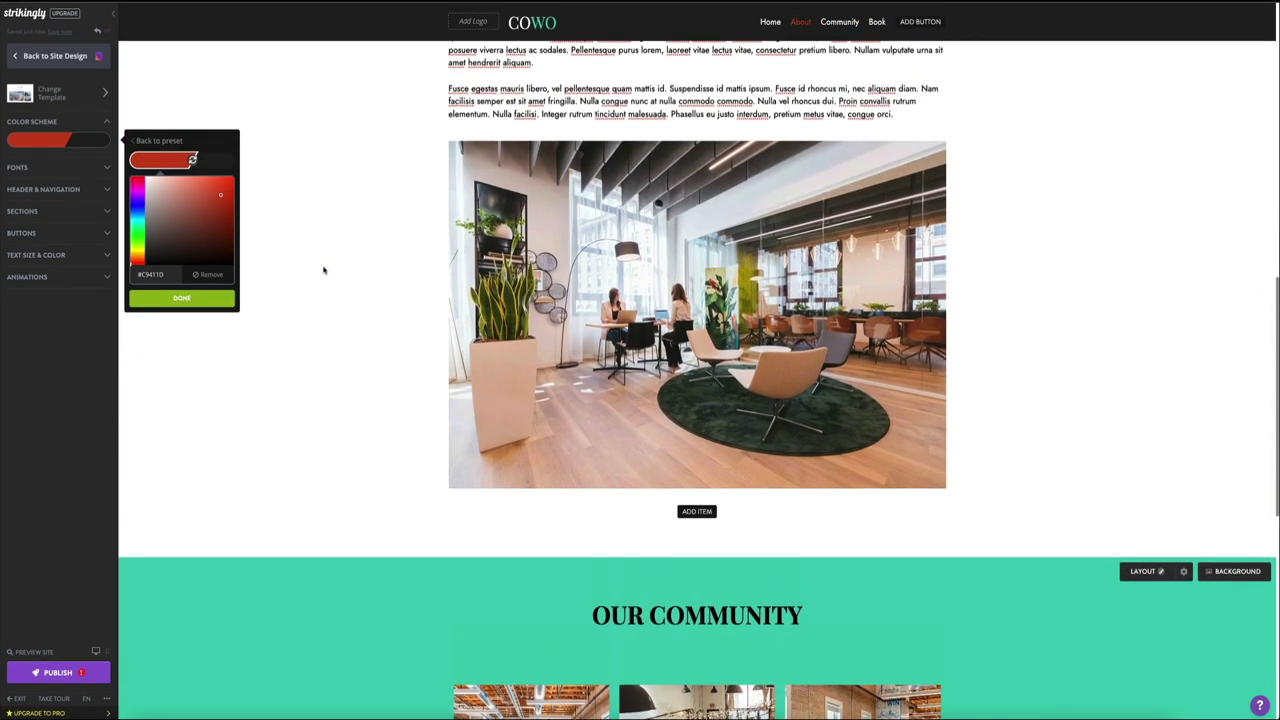
{"action": "scroll", "coordinate": [323, 269], "scroll_direction": "up", "scroll_amount": 5}
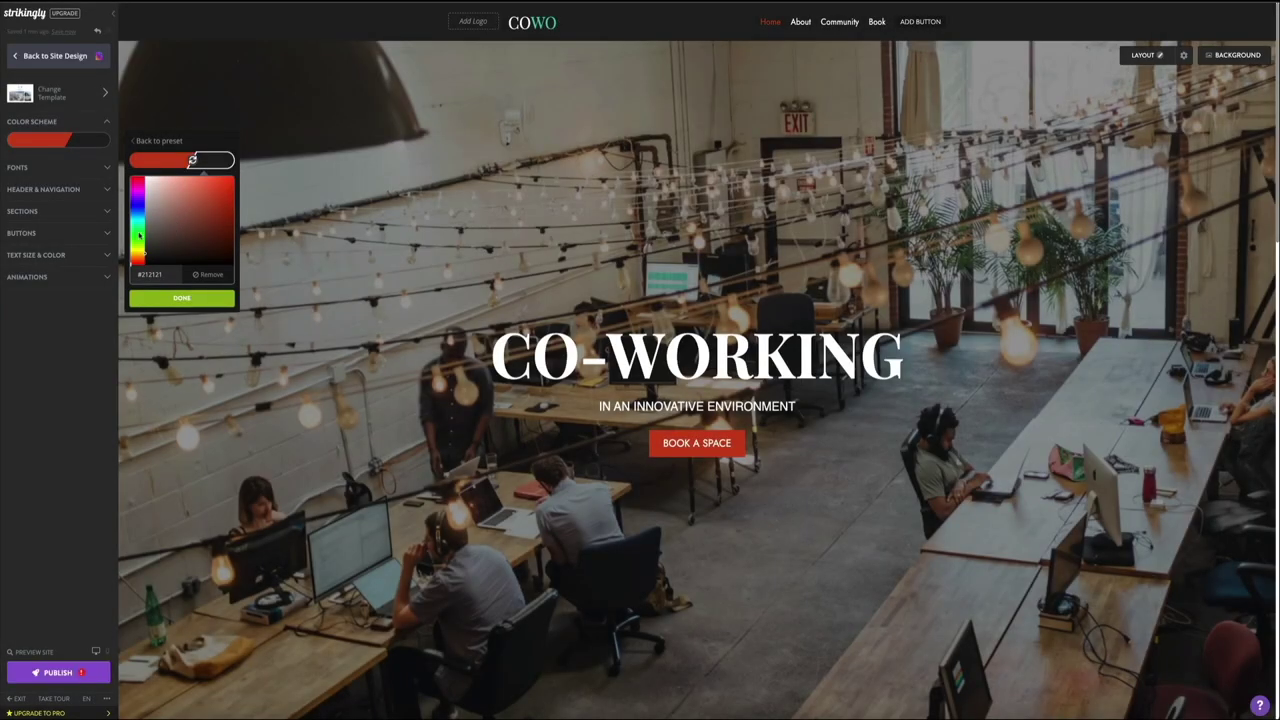
Step: Try green #26A847 as the second scheme colour, review the page, then undo it
{"action": "left_click", "coordinate": [139, 235]}
{"action": "left_click", "coordinate": [214, 208]}
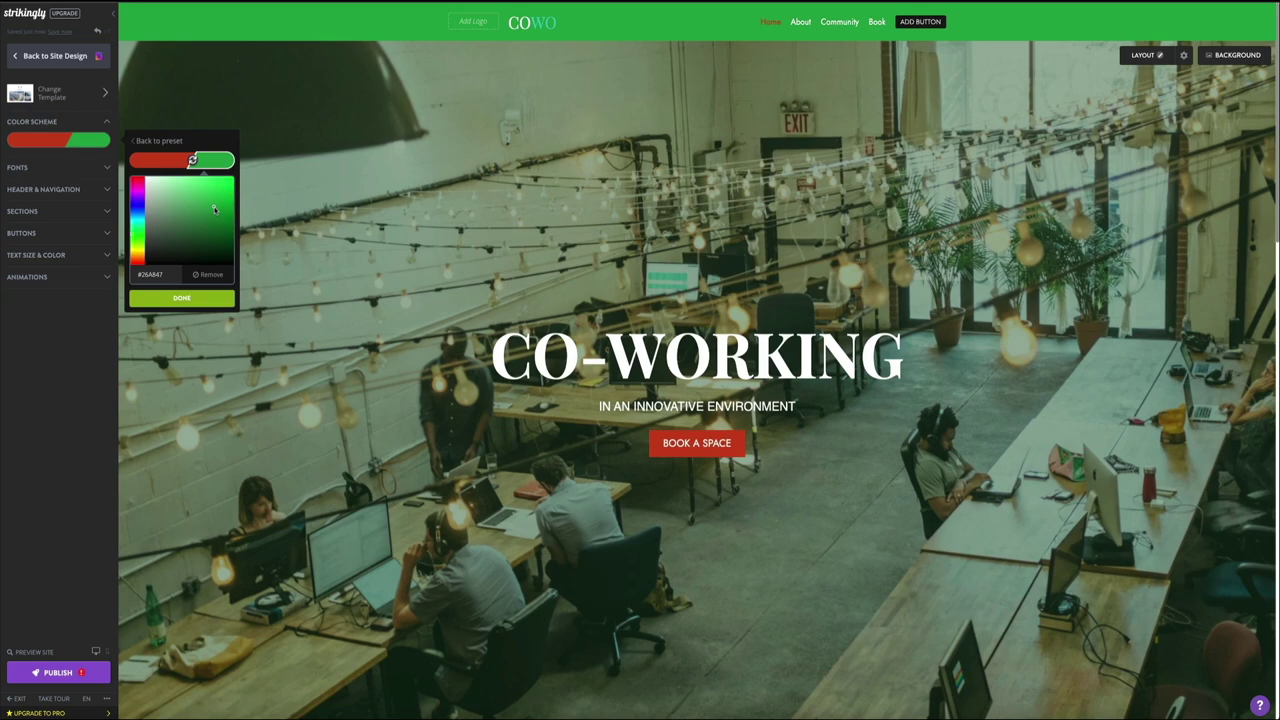
{"action": "scroll", "coordinate": [325, 344], "scroll_direction": "down", "scroll_amount": 8}
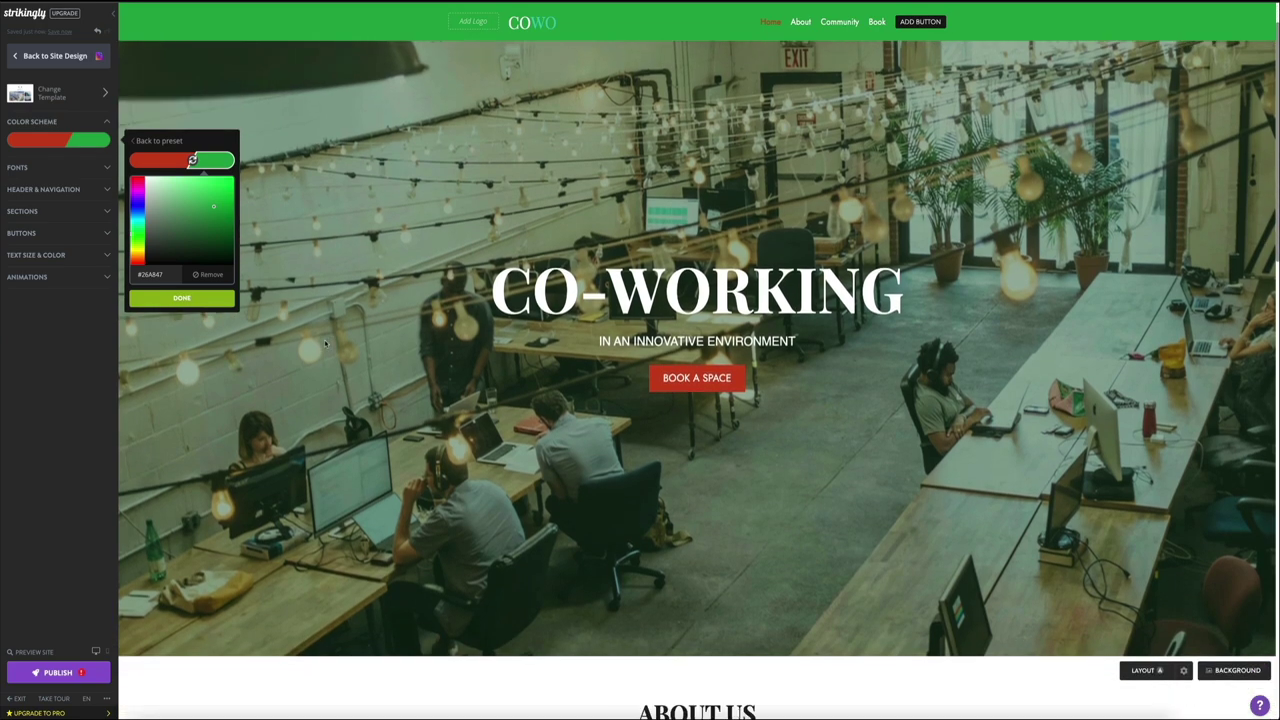
{"action": "scroll", "coordinate": [325, 344], "scroll_direction": "down", "scroll_amount": 5}
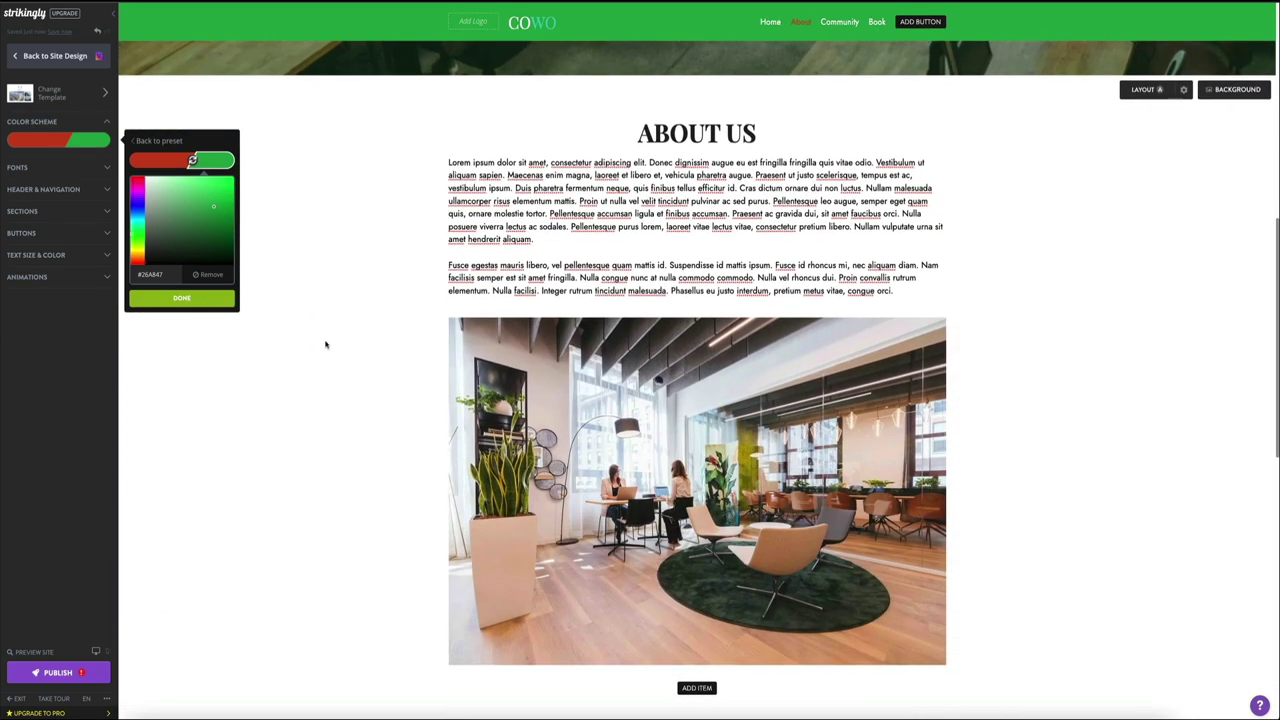
{"action": "scroll", "coordinate": [325, 345], "scroll_direction": "down", "scroll_amount": 4}
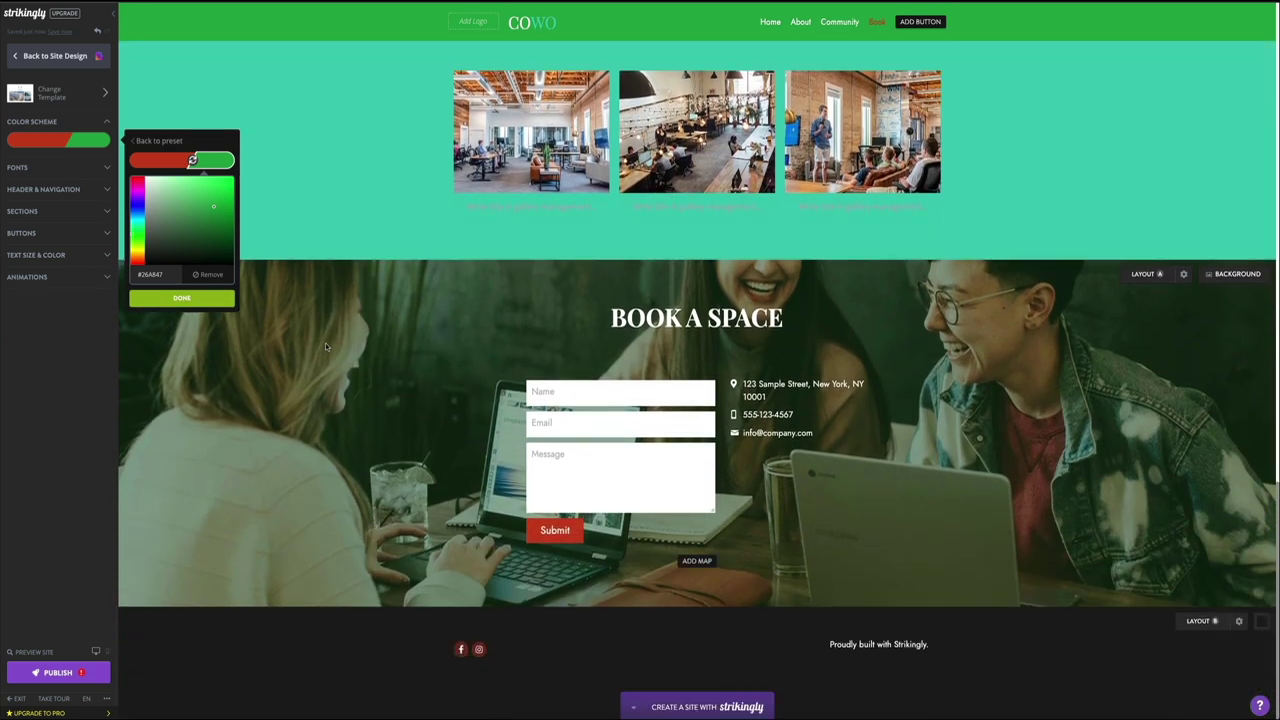
{"action": "scroll", "coordinate": [325, 347], "scroll_direction": "up", "scroll_amount": 4}
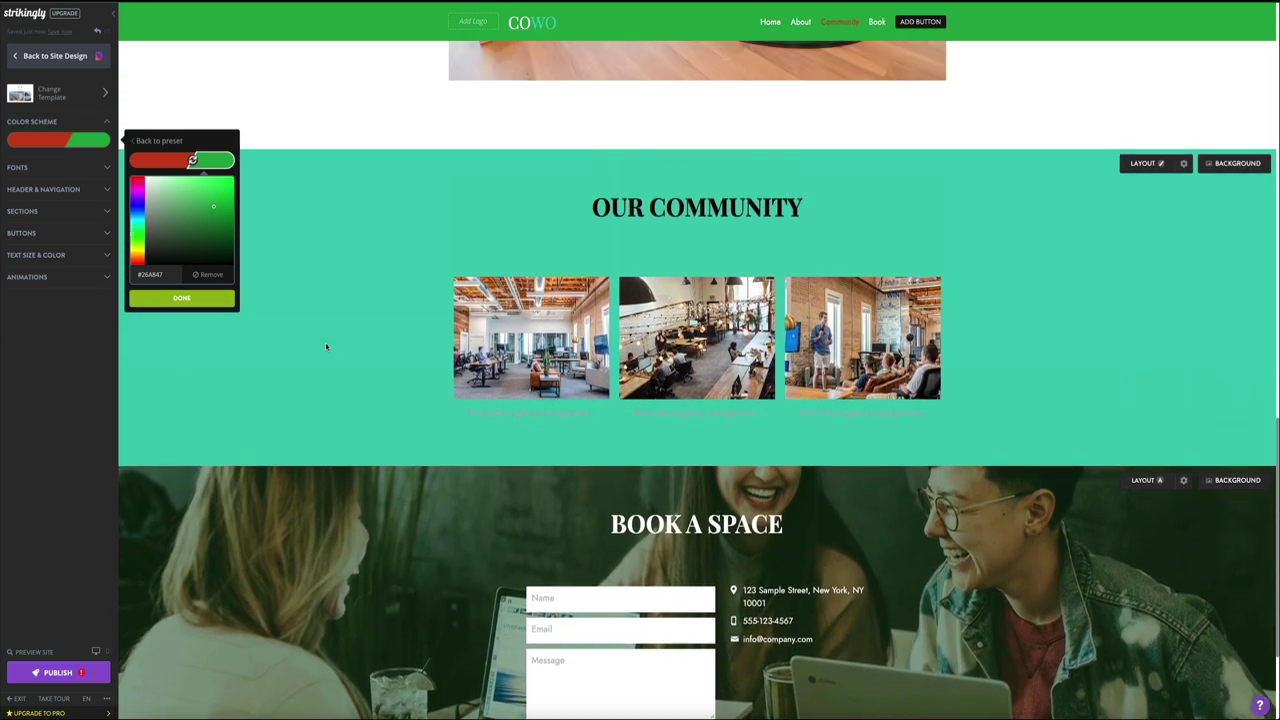
{"action": "scroll", "coordinate": [325, 347], "scroll_direction": "up", "scroll_amount": 5}
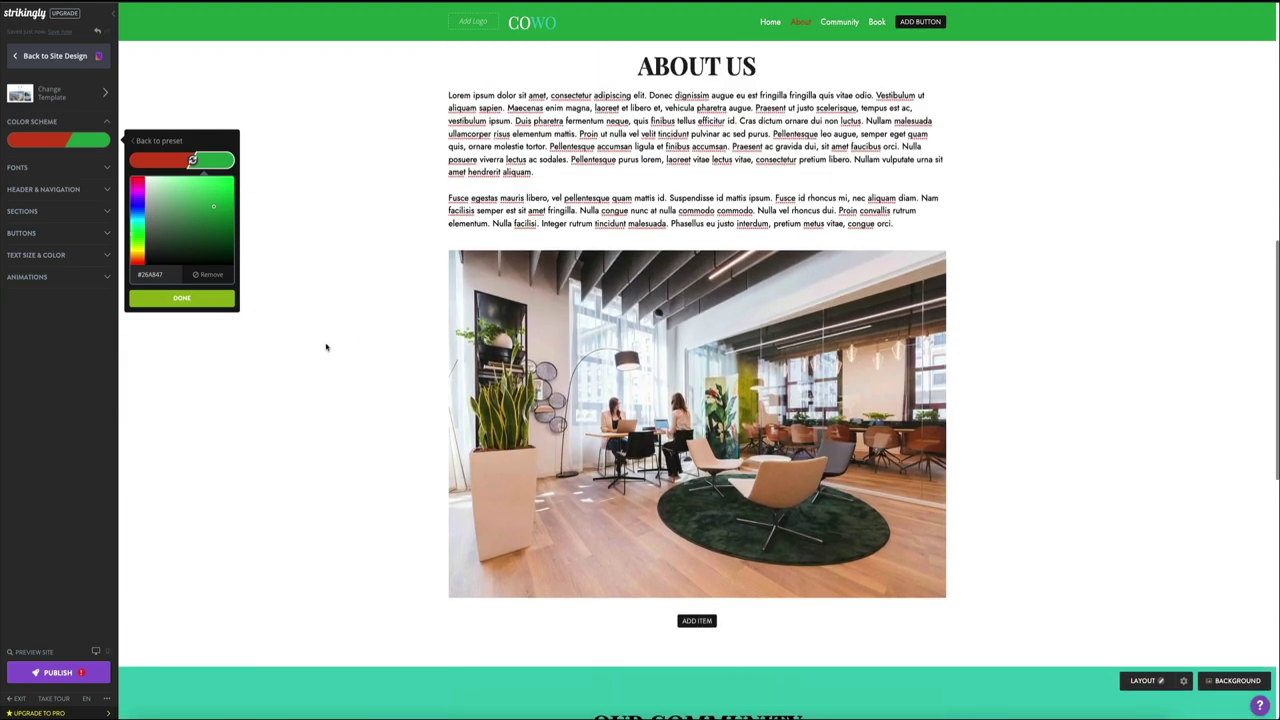
{"action": "scroll", "coordinate": [325, 347], "scroll_direction": "up", "scroll_amount": 3}
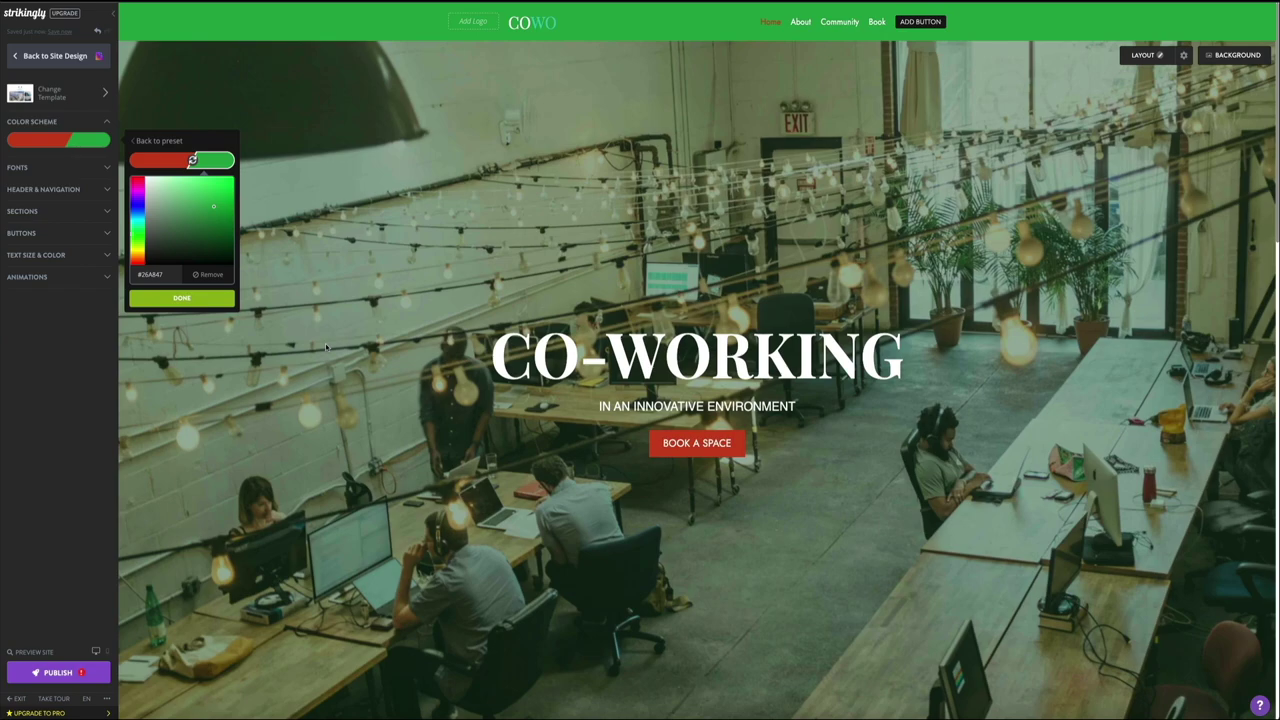
{"action": "left_click", "coordinate": [101, 30]}
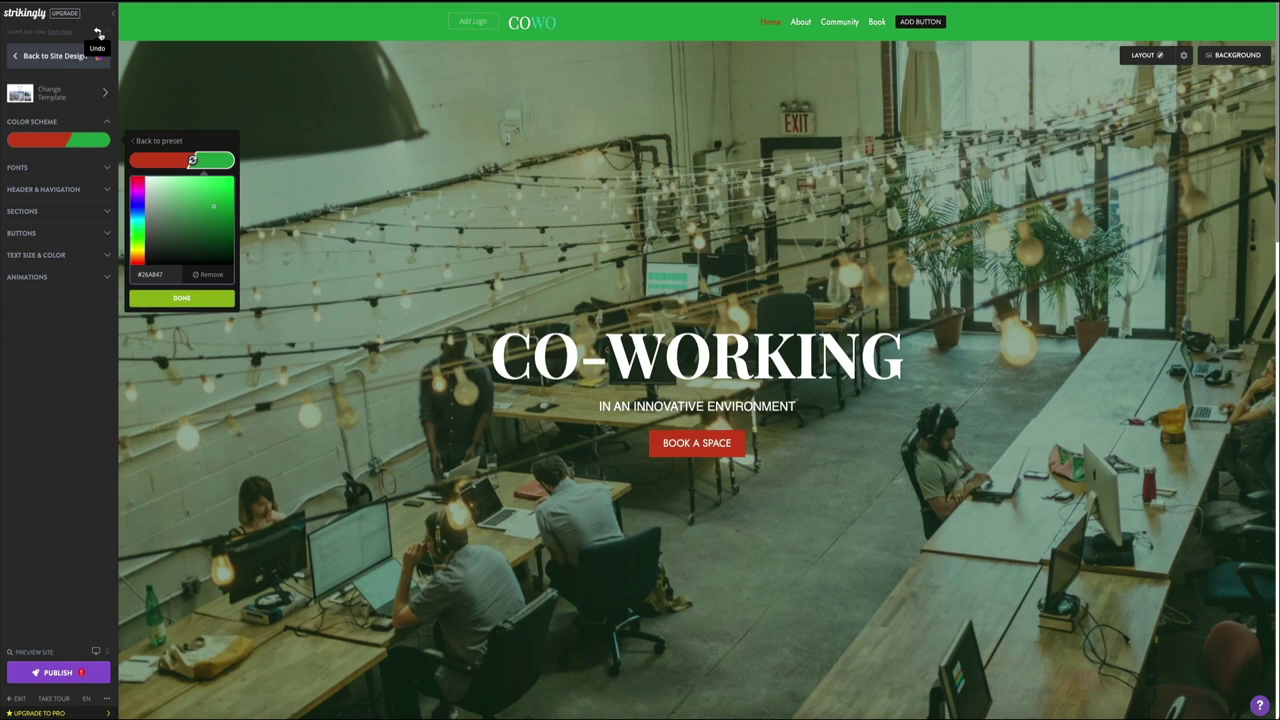
Step: Undo the colour changes back to teal, with the custom picker showing #3CCAB3
{"action": "left_click", "coordinate": [99, 33]}
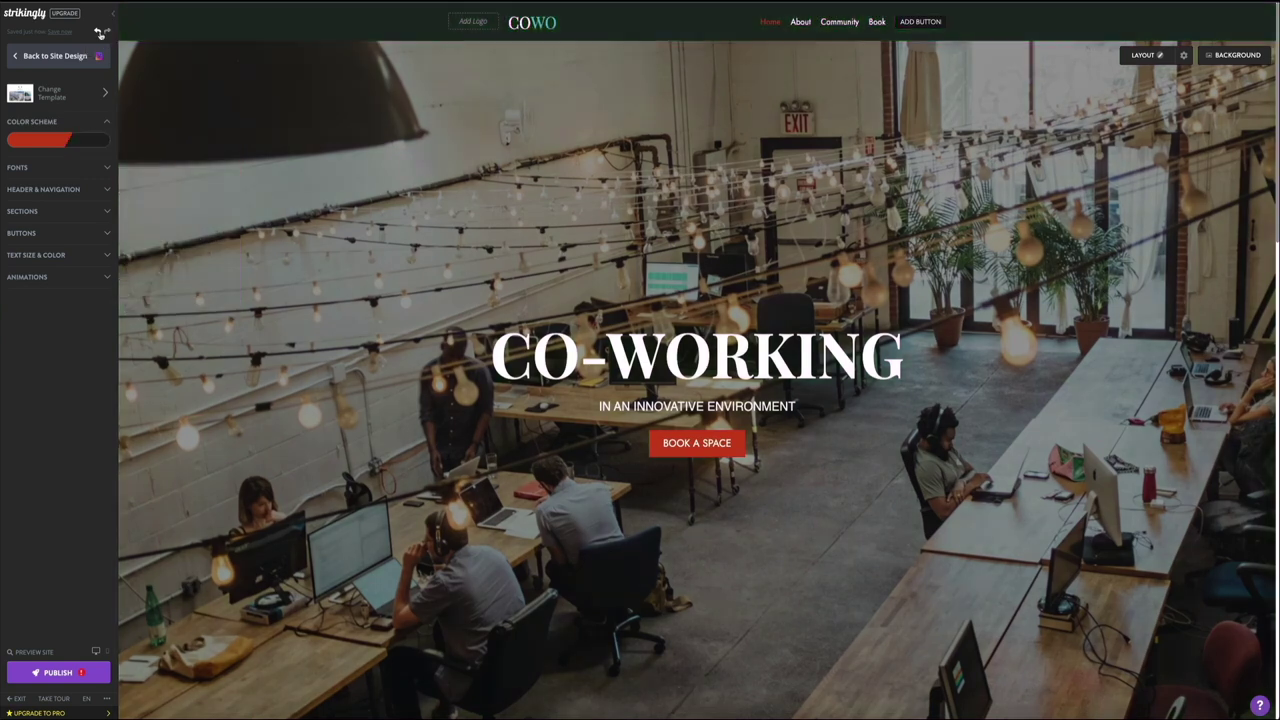
{"action": "left_click", "coordinate": [101, 33]}
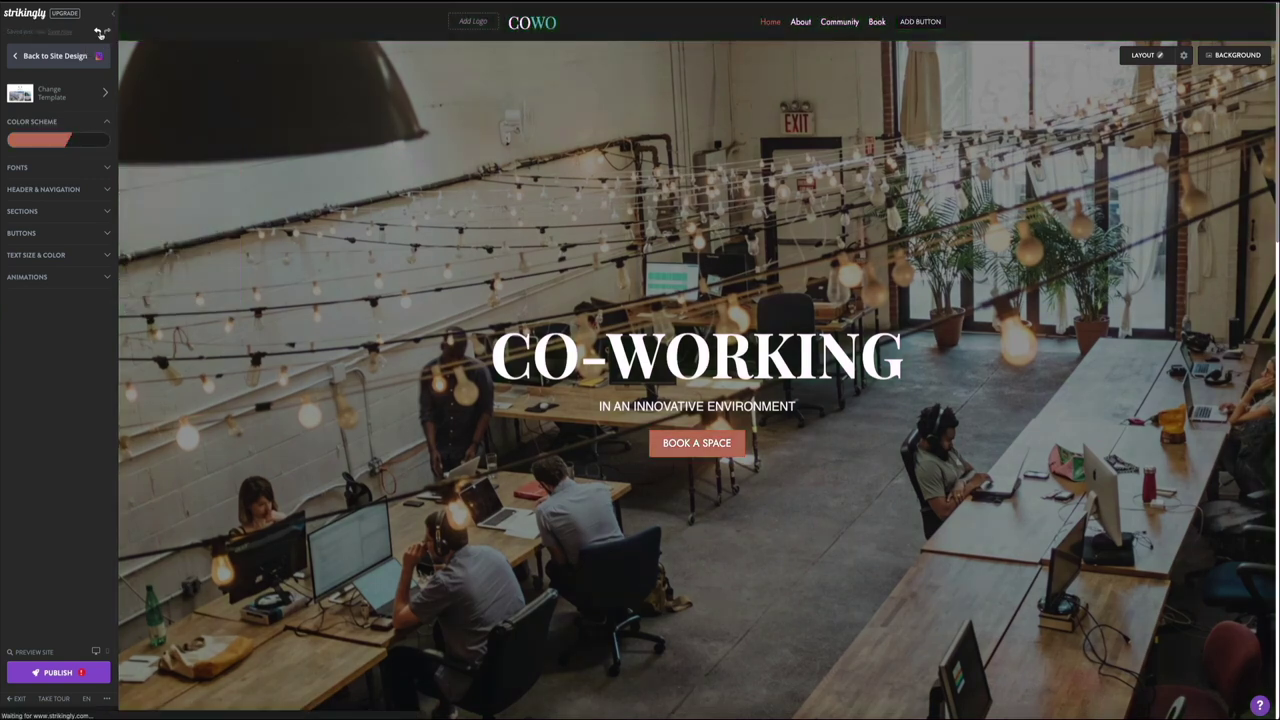
{"action": "left_click", "coordinate": [101, 33]}
{"action": "left_click", "coordinate": [101, 33]}
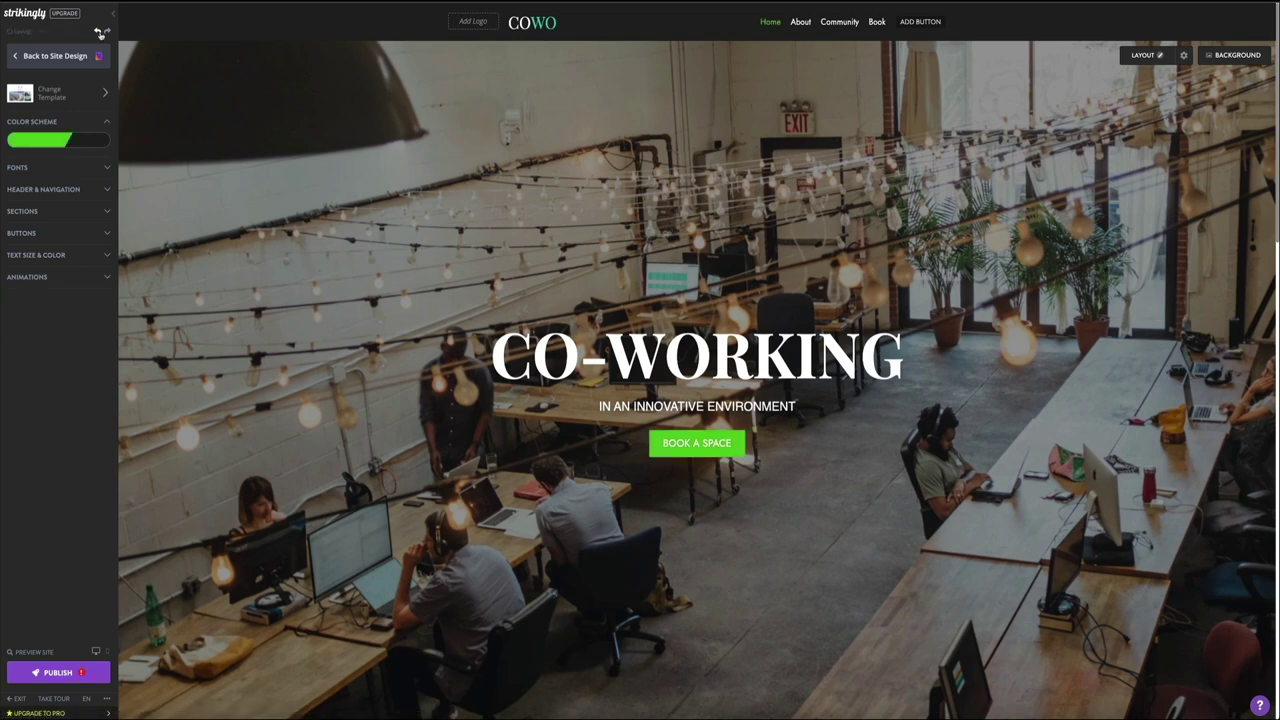
{"action": "left_click", "coordinate": [101, 33]}
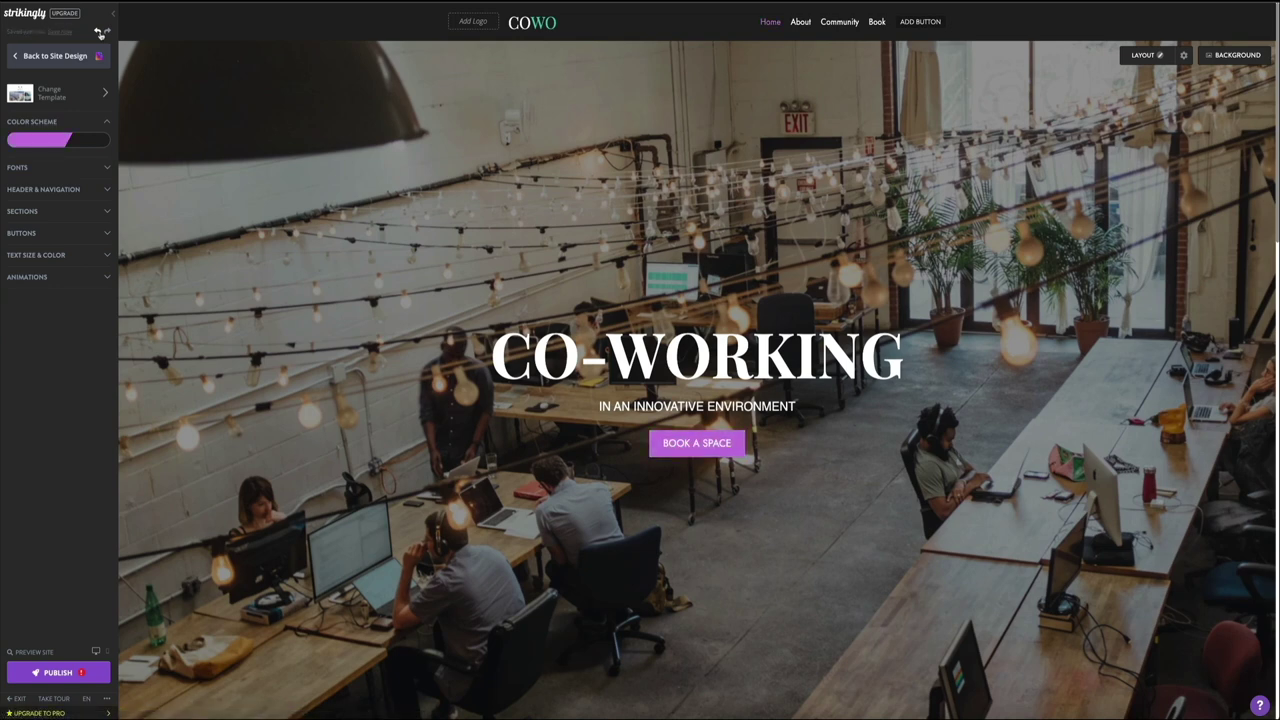
{"action": "left_click", "coordinate": [101, 33]}
{"action": "left_click", "coordinate": [101, 33]}
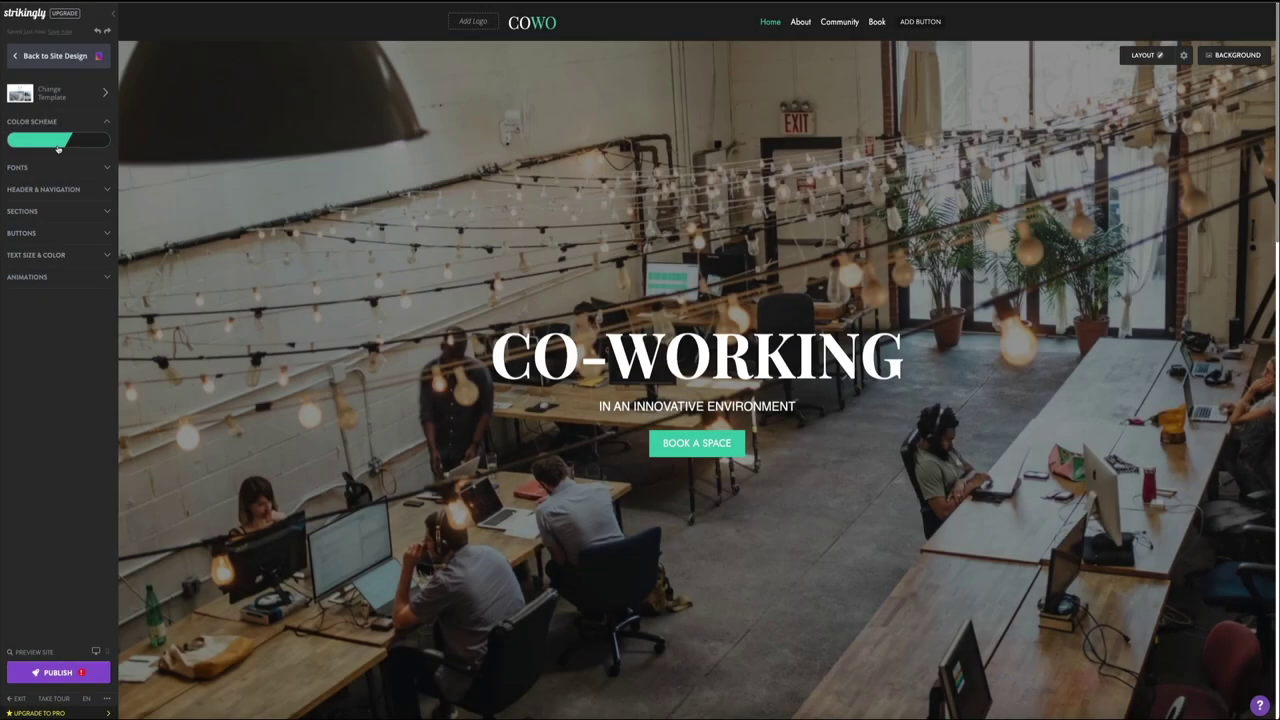
{"action": "left_click", "coordinate": [58, 146]}
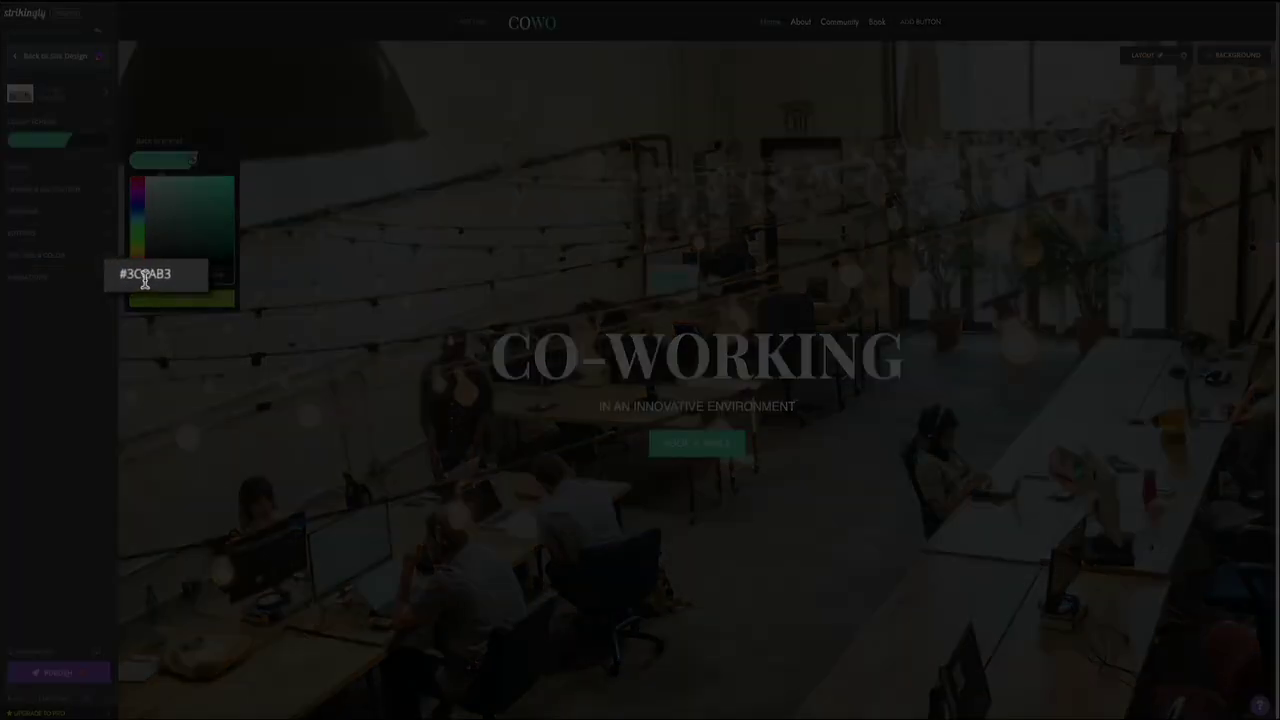
Step: Replace the scheme hex value with gold #C69C51 and close the colour picker
{"action": "triple_click", "coordinate": [145, 279]}
{"action": "type", "text": "#C69C51"}
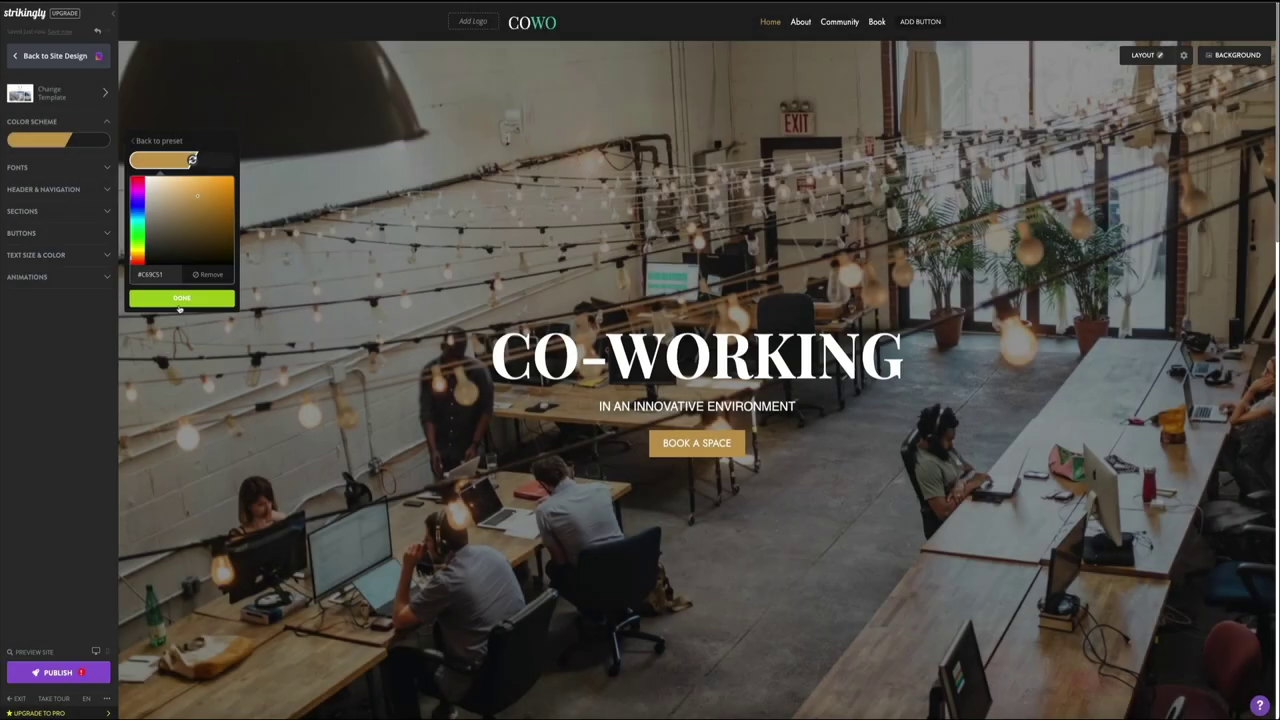
{"action": "left_click", "coordinate": [182, 293]}
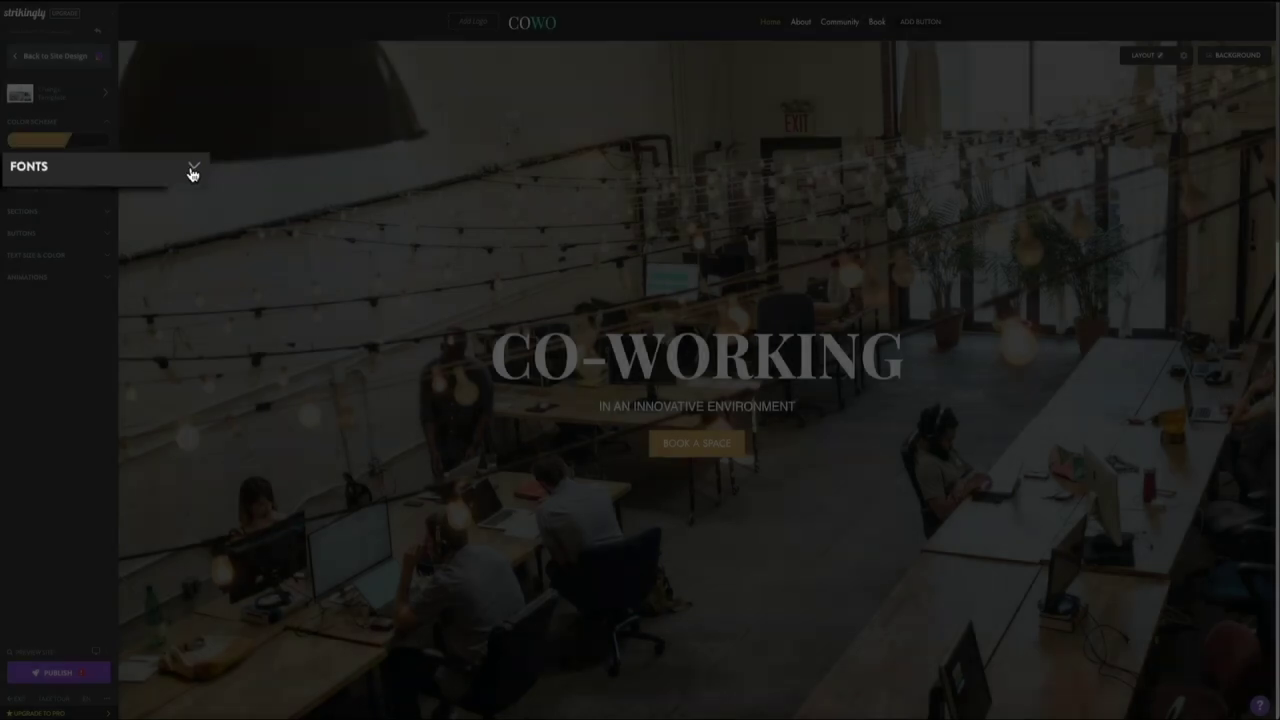
Step: Set the title font to Special Elite in the Fonts settings
{"action": "left_click", "coordinate": [105, 166]}
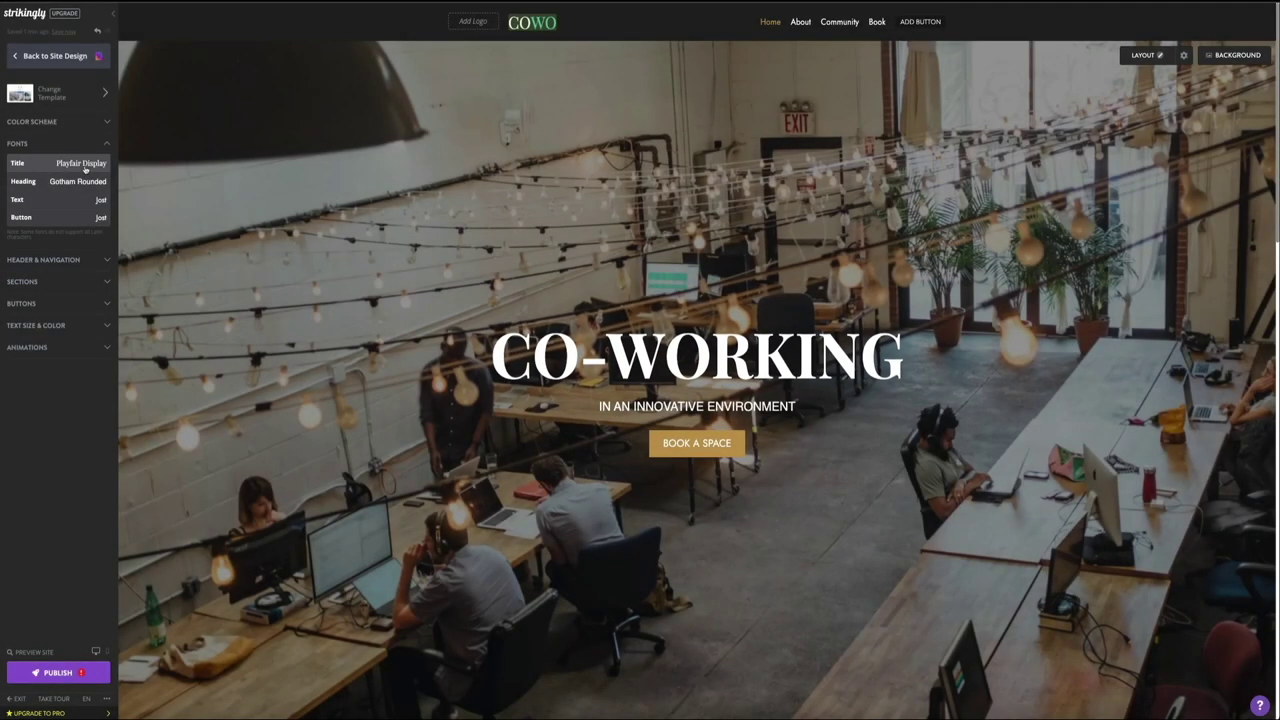
{"action": "left_click", "coordinate": [84, 166]}
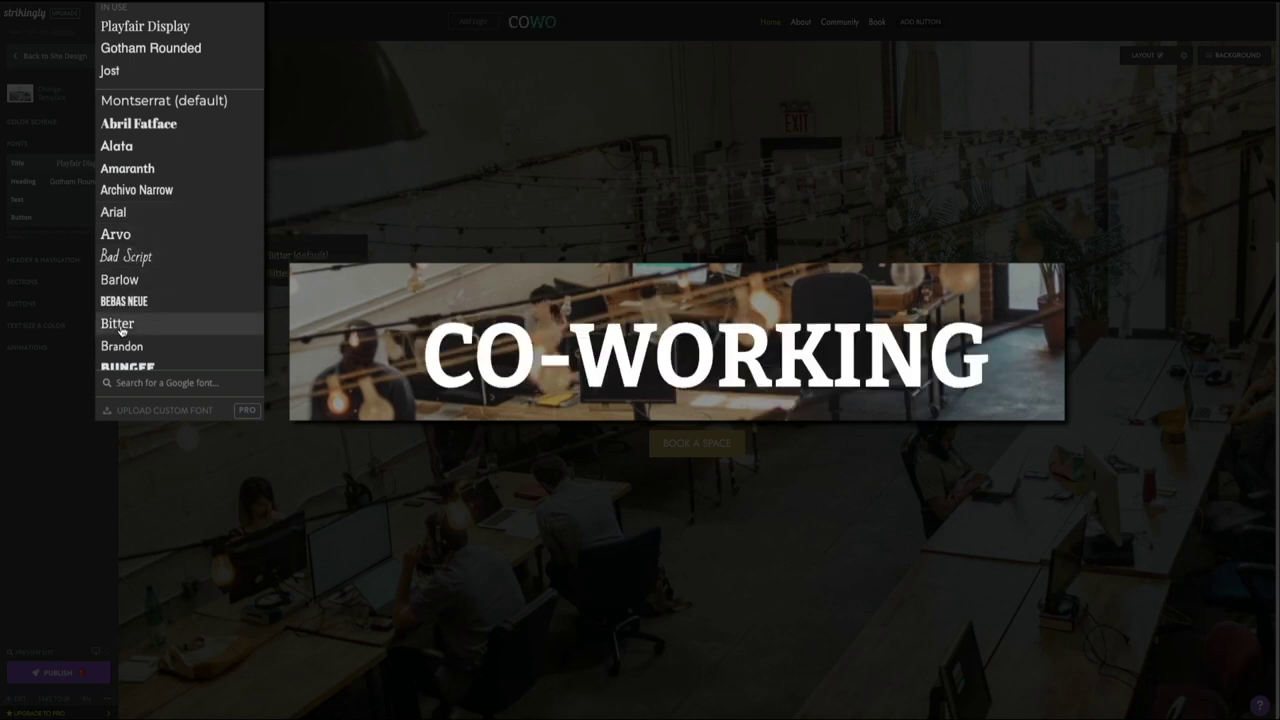
{"action": "scroll", "coordinate": [130, 323], "scroll_direction": "down", "scroll_amount": 5}
{"action": "scroll", "coordinate": [135, 214], "scroll_direction": "down", "scroll_amount": 5}
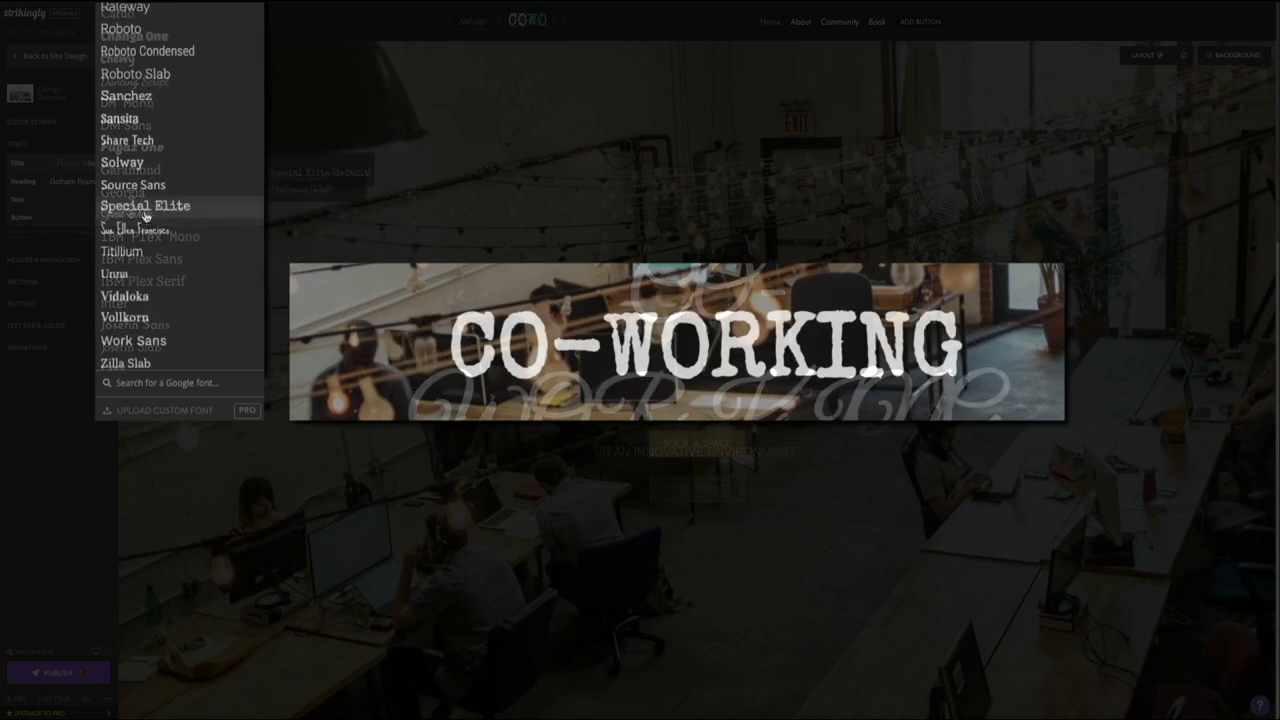
{"action": "left_click", "coordinate": [224, 213]}
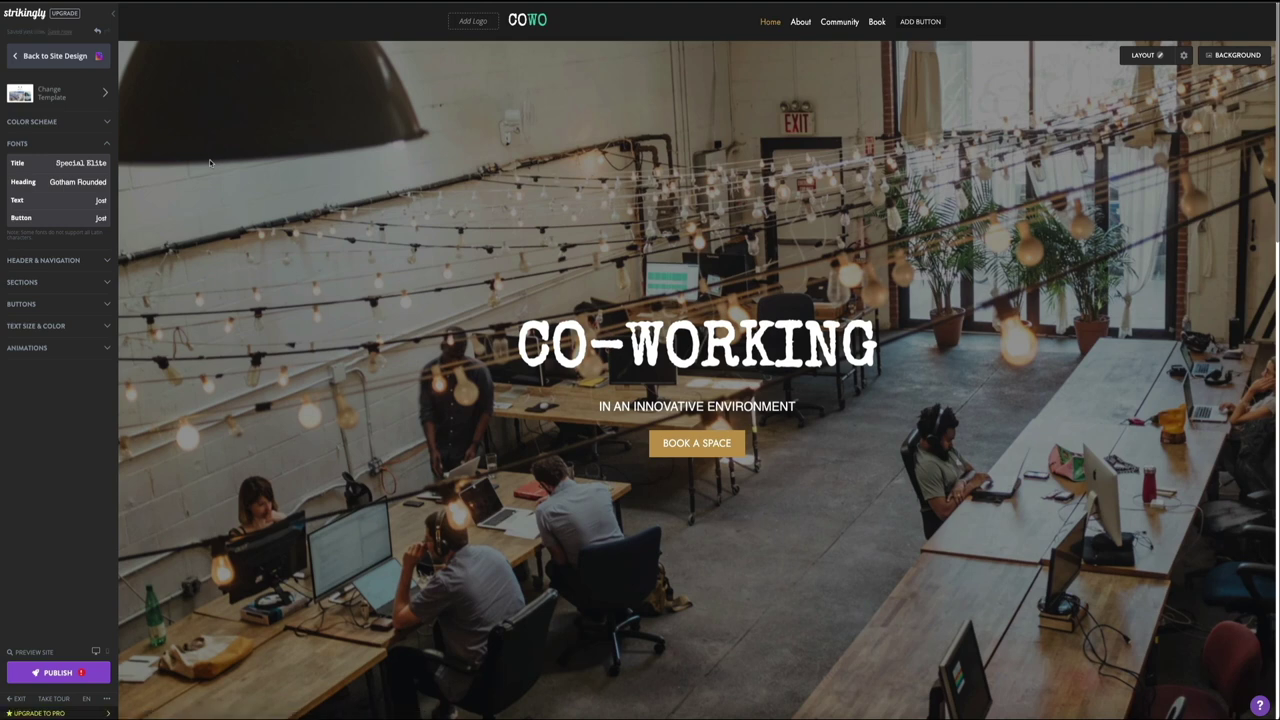
Step: Scroll through the page to preview the typewriter-style section titles
{"action": "scroll", "coordinate": [210, 162], "scroll_direction": "down", "scroll_amount": 3}
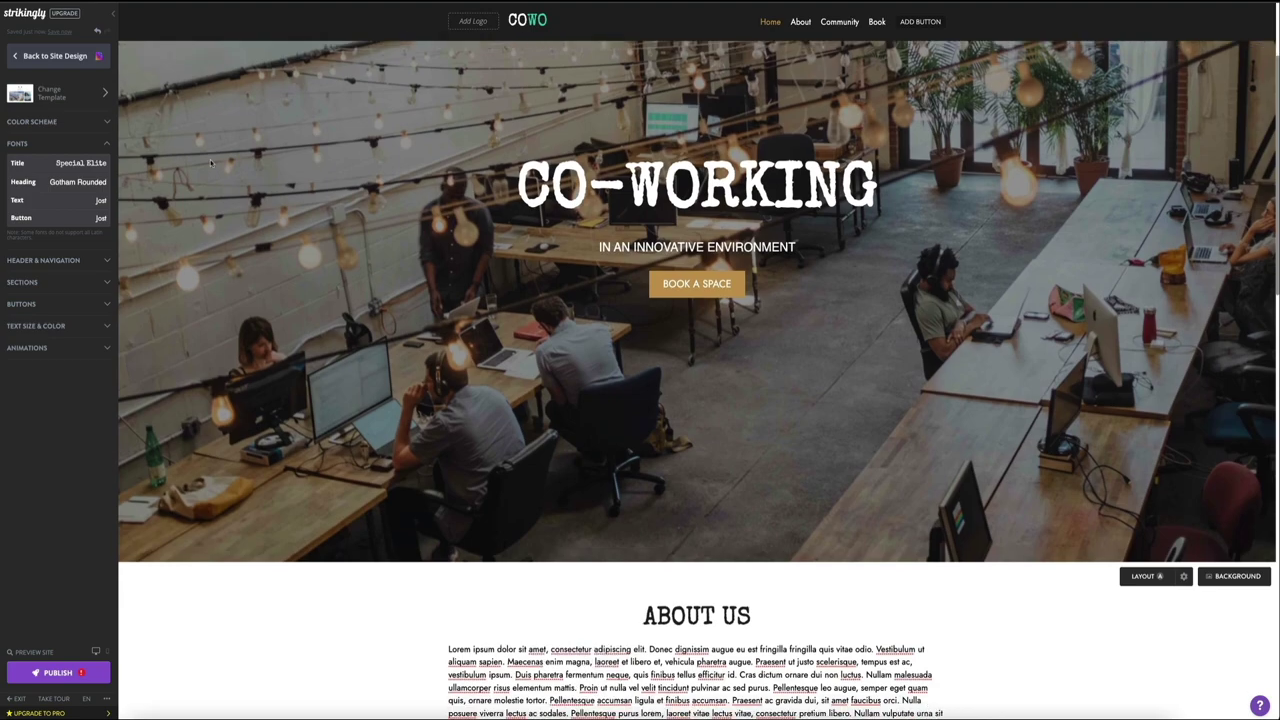
{"action": "scroll", "coordinate": [210, 162], "scroll_direction": "down", "scroll_amount": 5}
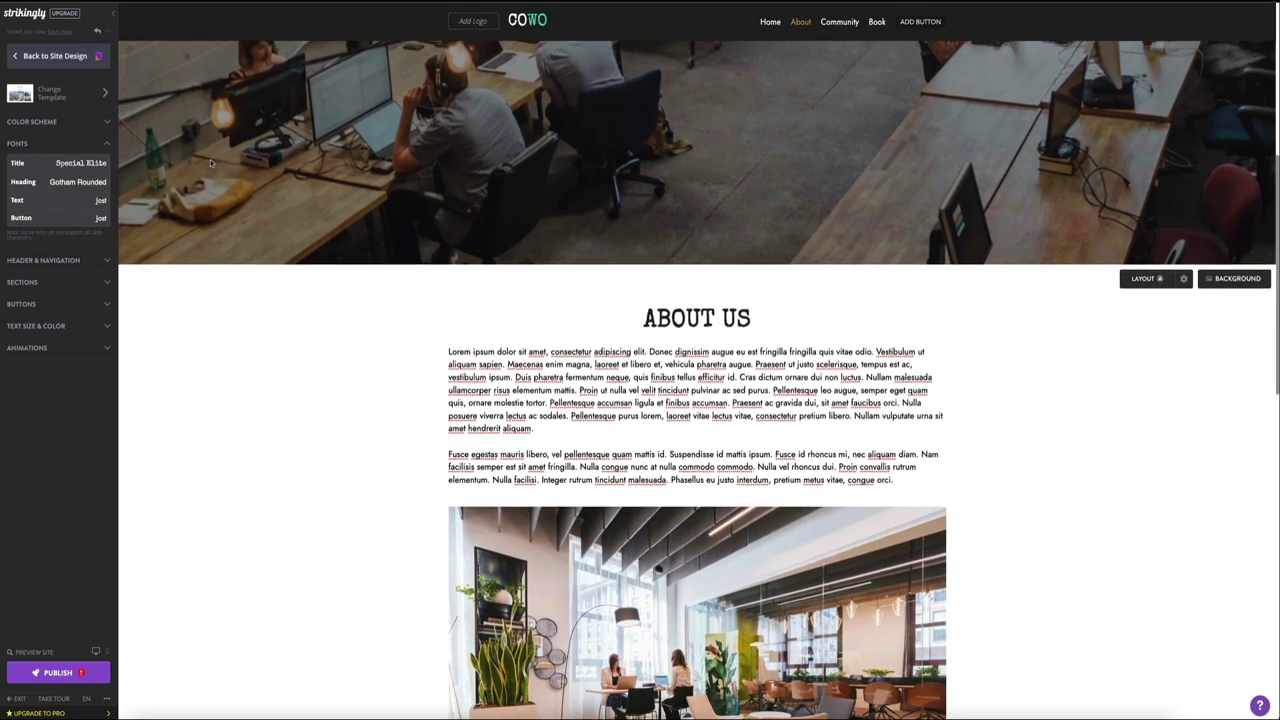
{"action": "scroll", "coordinate": [210, 162], "scroll_direction": "down", "scroll_amount": 2}
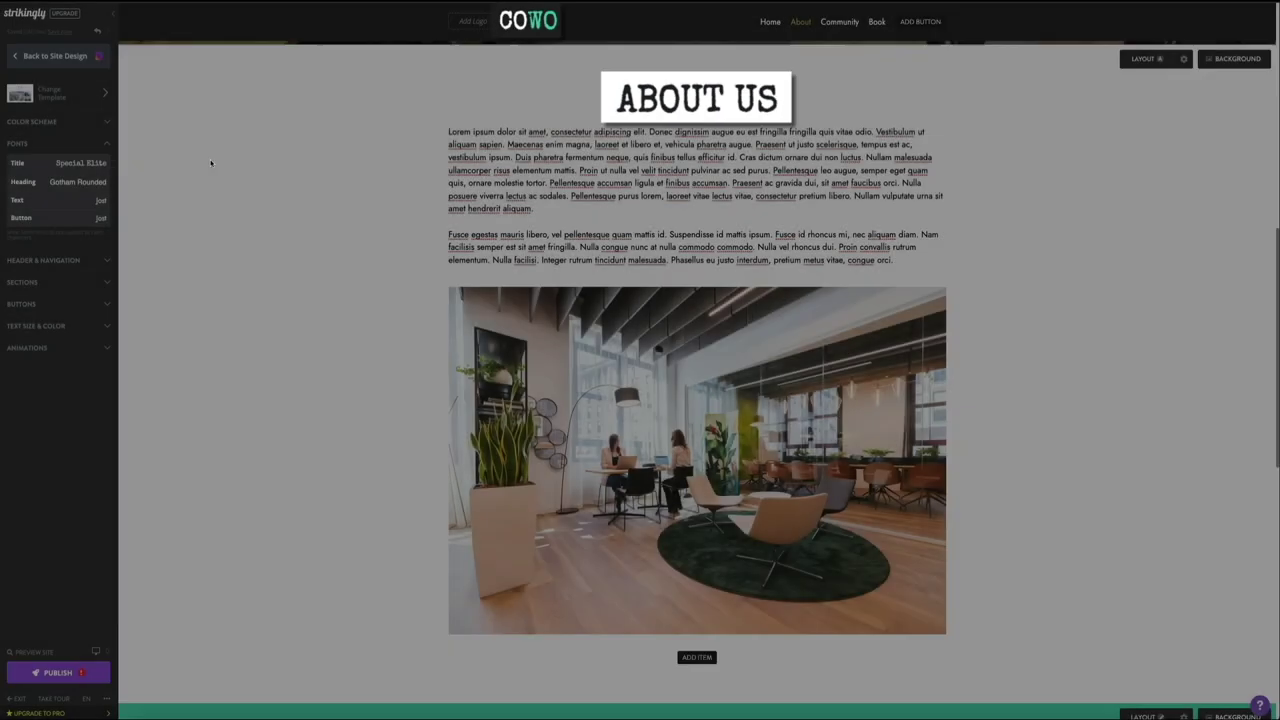
{"action": "scroll", "coordinate": [210, 163], "scroll_direction": "down", "scroll_amount": 3}
{"action": "scroll", "coordinate": [210, 163], "scroll_direction": "down", "scroll_amount": 7}
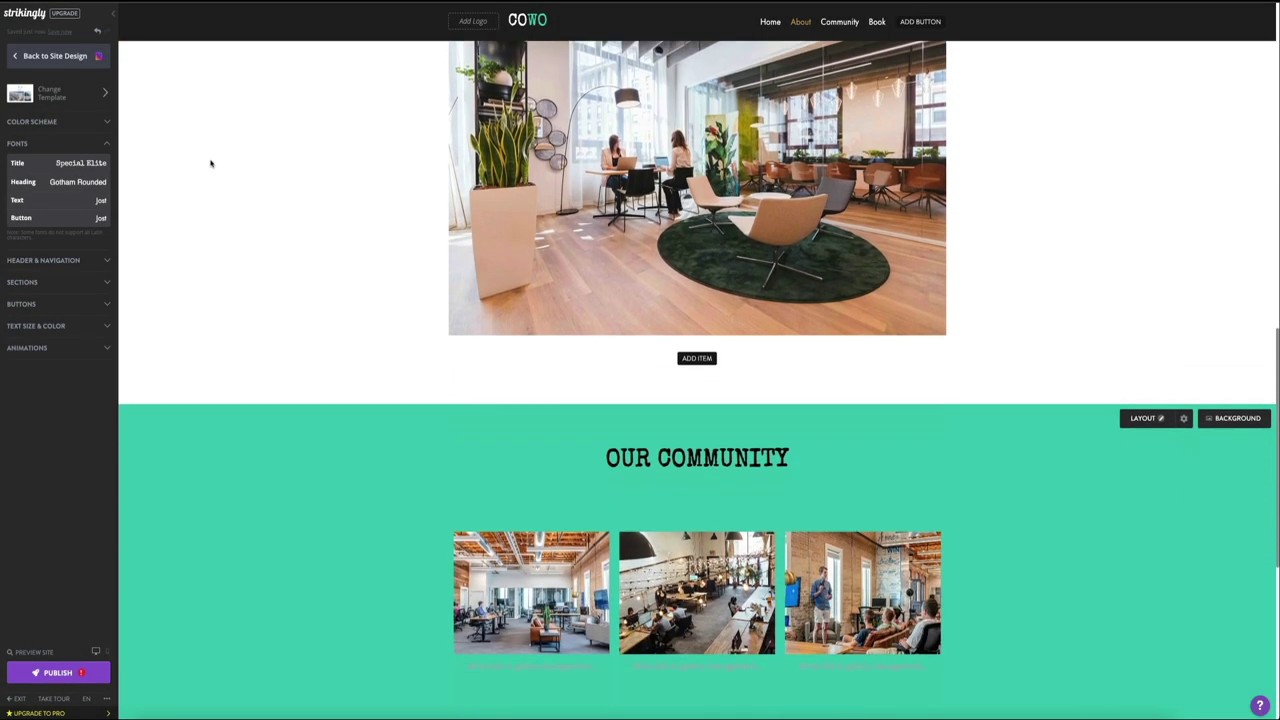
{"action": "scroll", "coordinate": [210, 163], "scroll_direction": "down", "scroll_amount": 2}
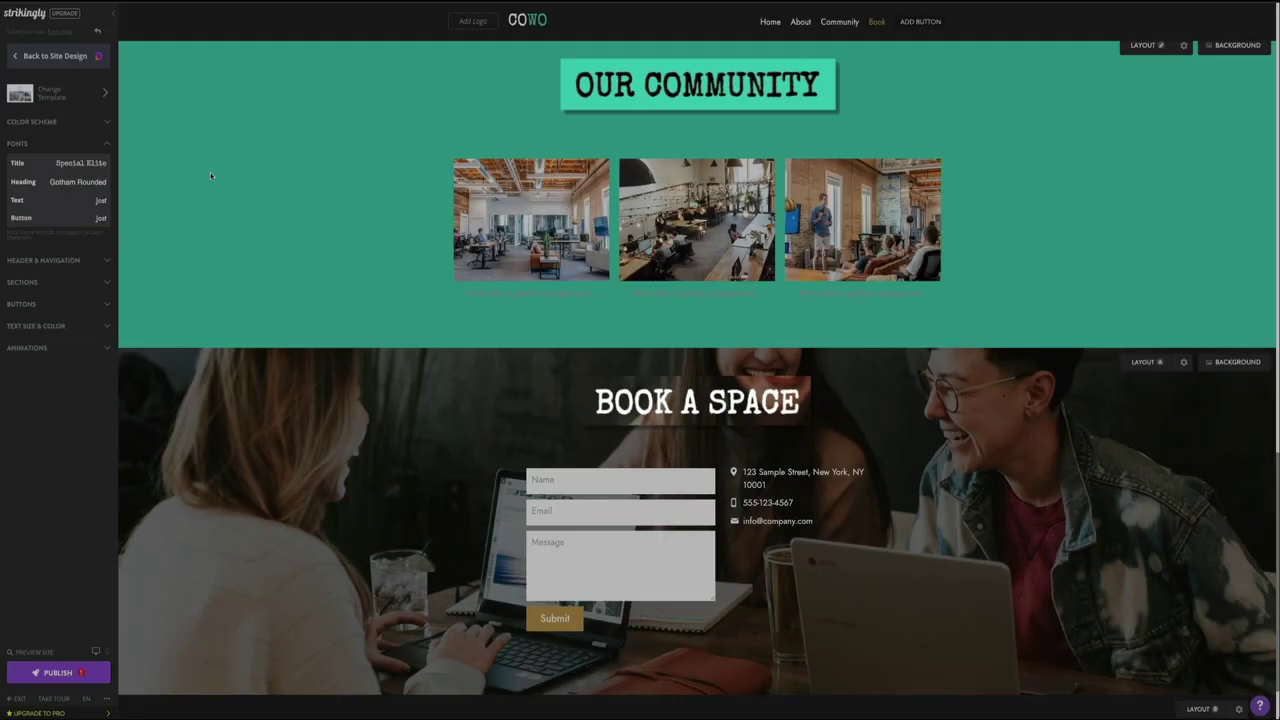
{"action": "scroll", "coordinate": [210, 174], "scroll_direction": "up", "scroll_amount": 3}
{"action": "scroll", "coordinate": [212, 175], "scroll_direction": "up", "scroll_amount": 12}
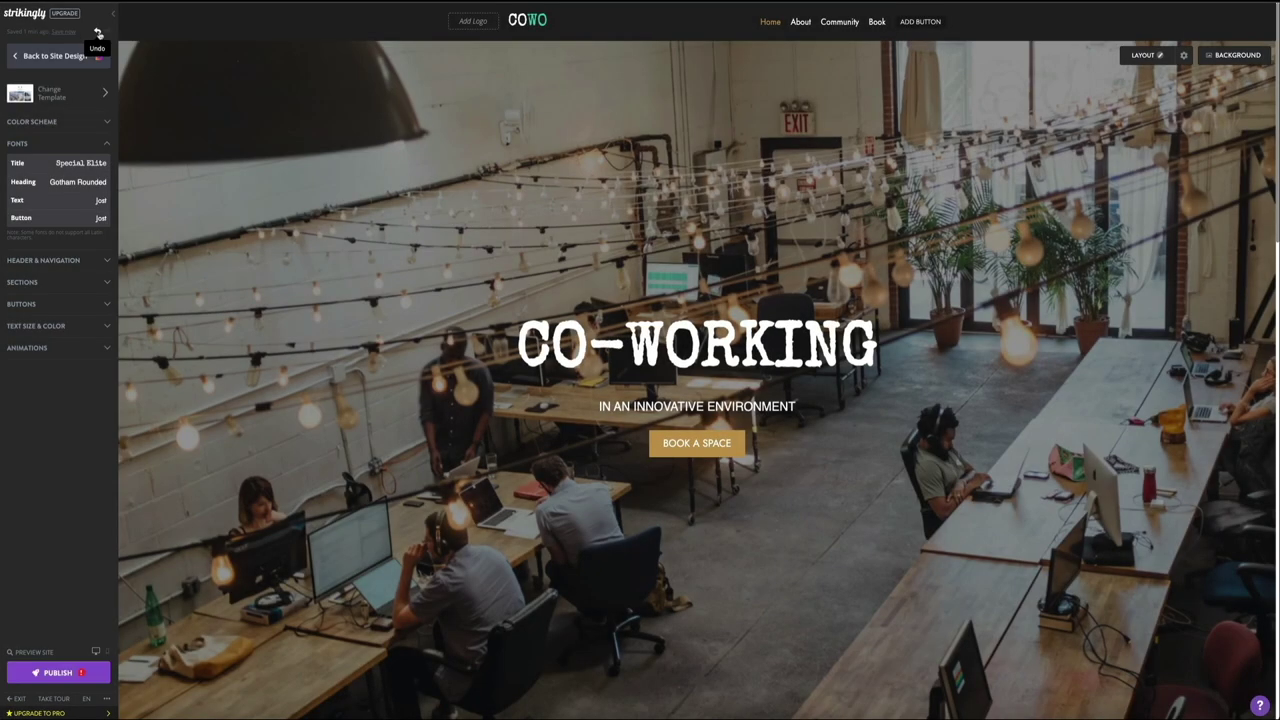
Step: Undo twice to restore Playfair Display titles, then expand Header & Navigation settings
{"action": "left_click", "coordinate": [99, 30]}
{"action": "left_click", "coordinate": [99, 31]}
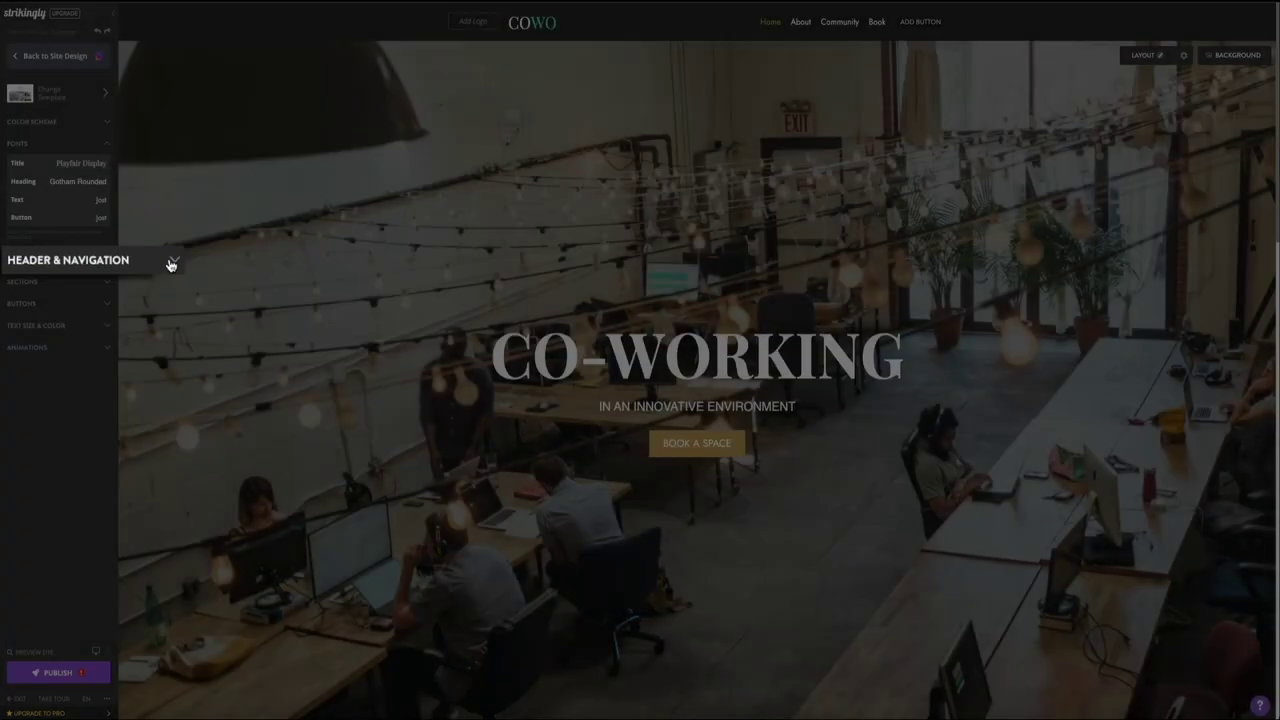
{"action": "left_click", "coordinate": [203, 263]}
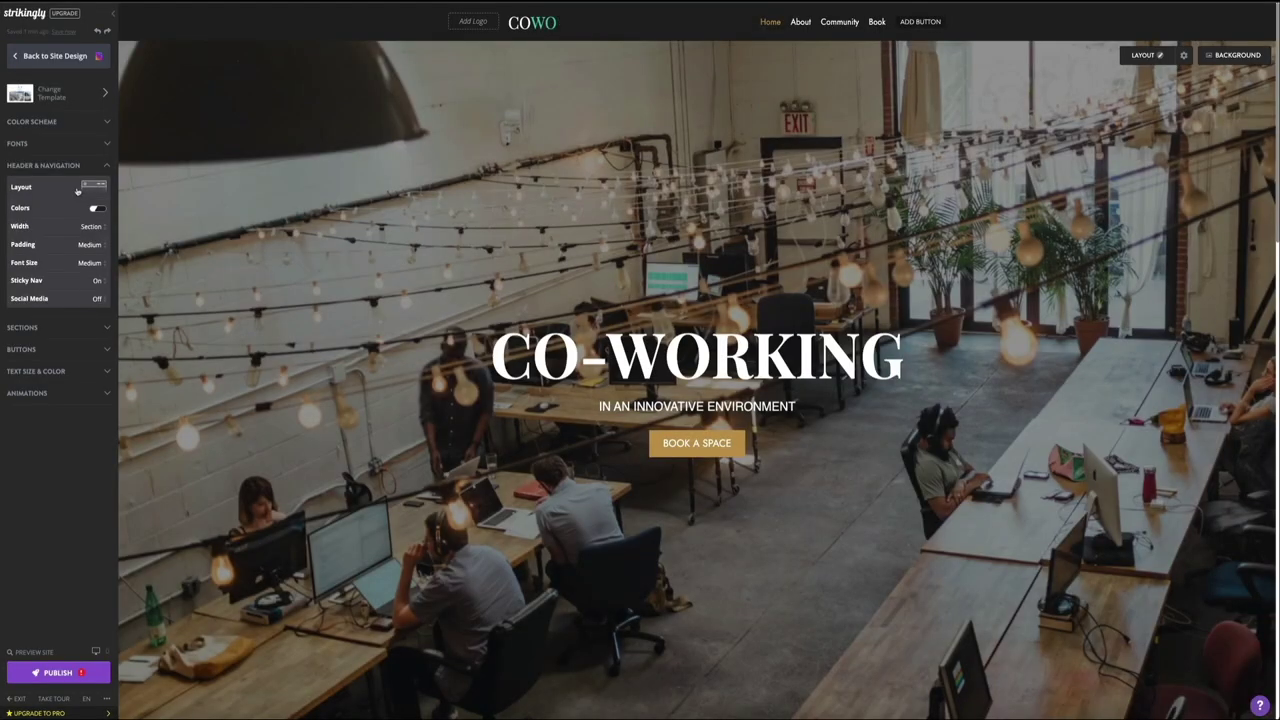
{"action": "left_click", "coordinate": [77, 190]}
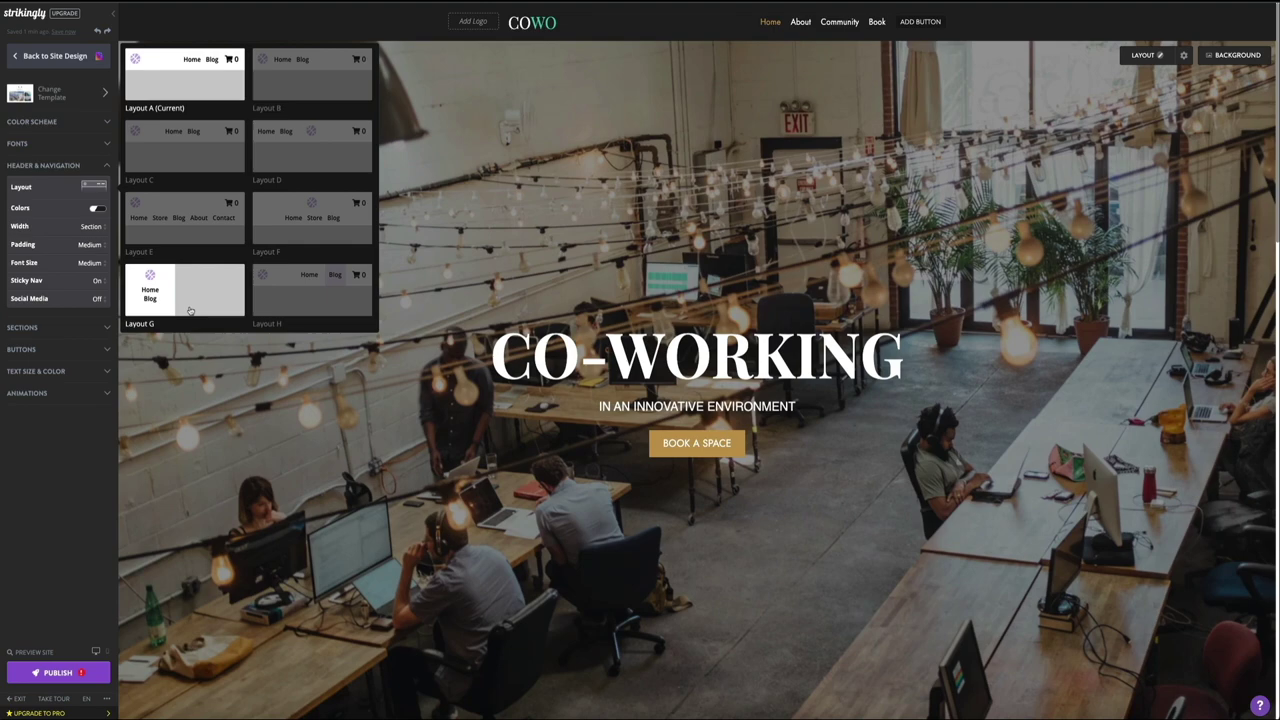
{"action": "left_click", "coordinate": [160, 305]}
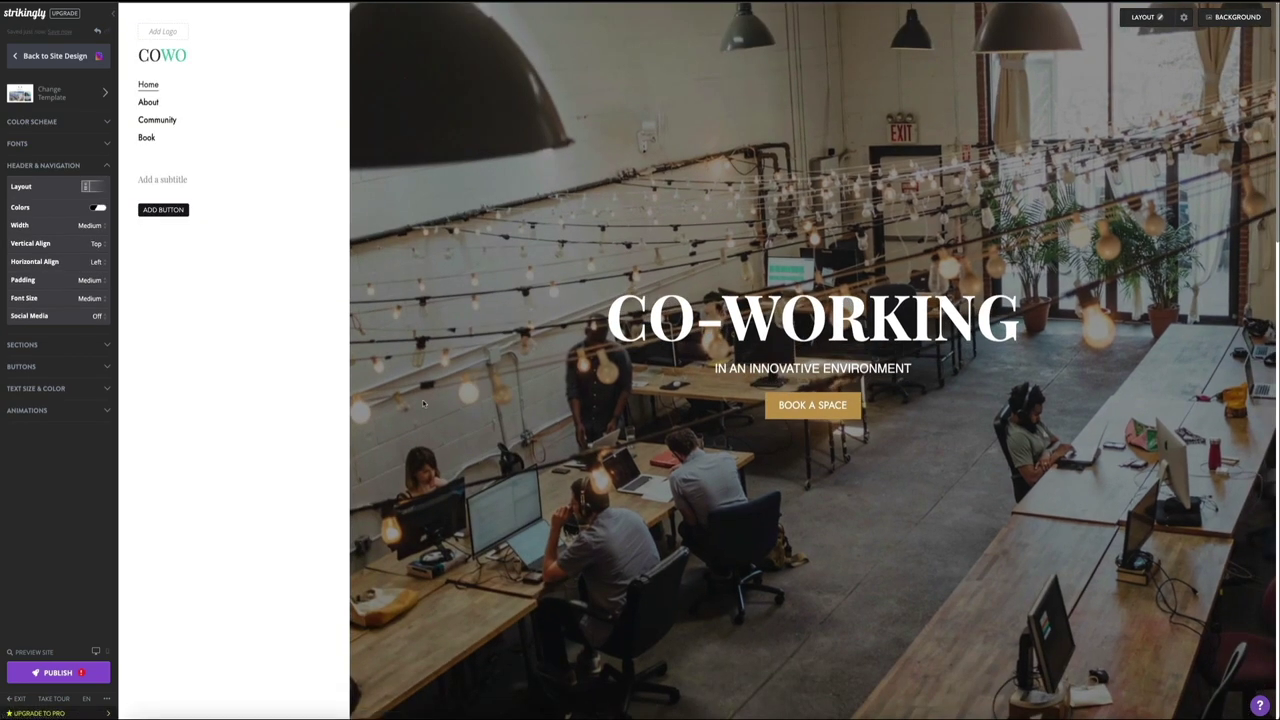
{"action": "scroll", "coordinate": [423, 404], "scroll_direction": "down", "scroll_amount": 5}
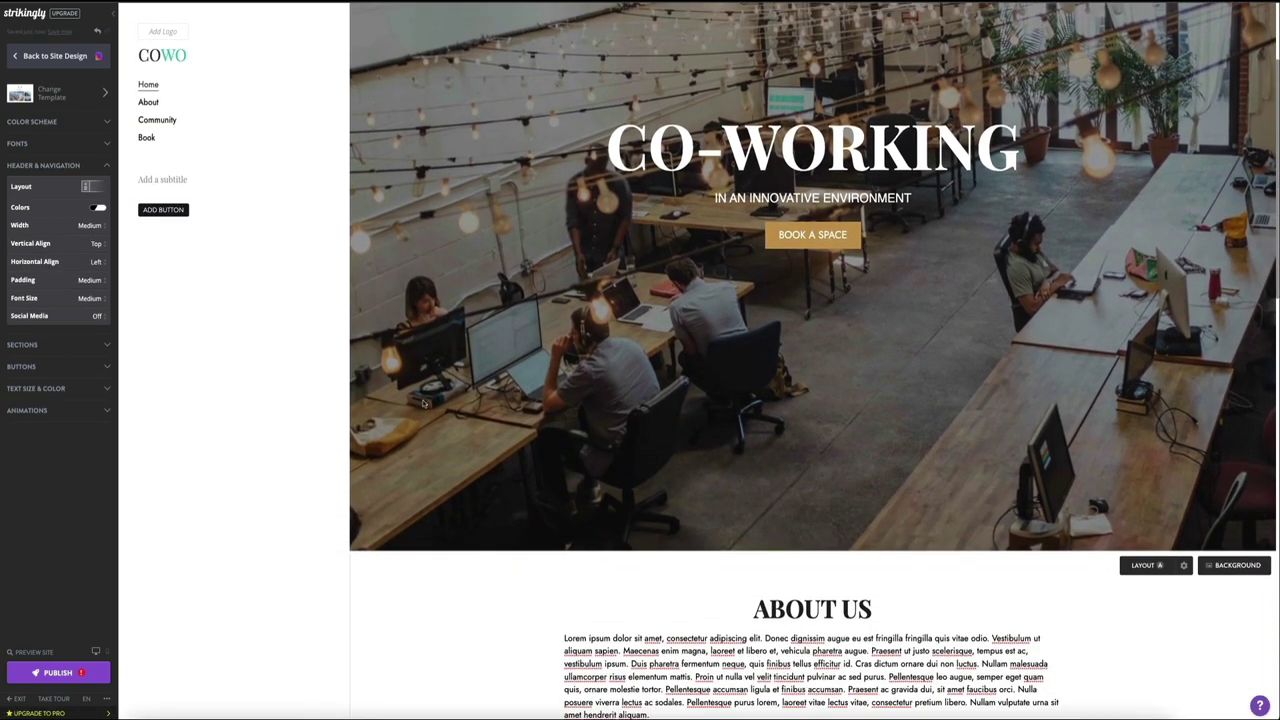
{"action": "scroll", "coordinate": [423, 404], "scroll_direction": "down", "scroll_amount": 10}
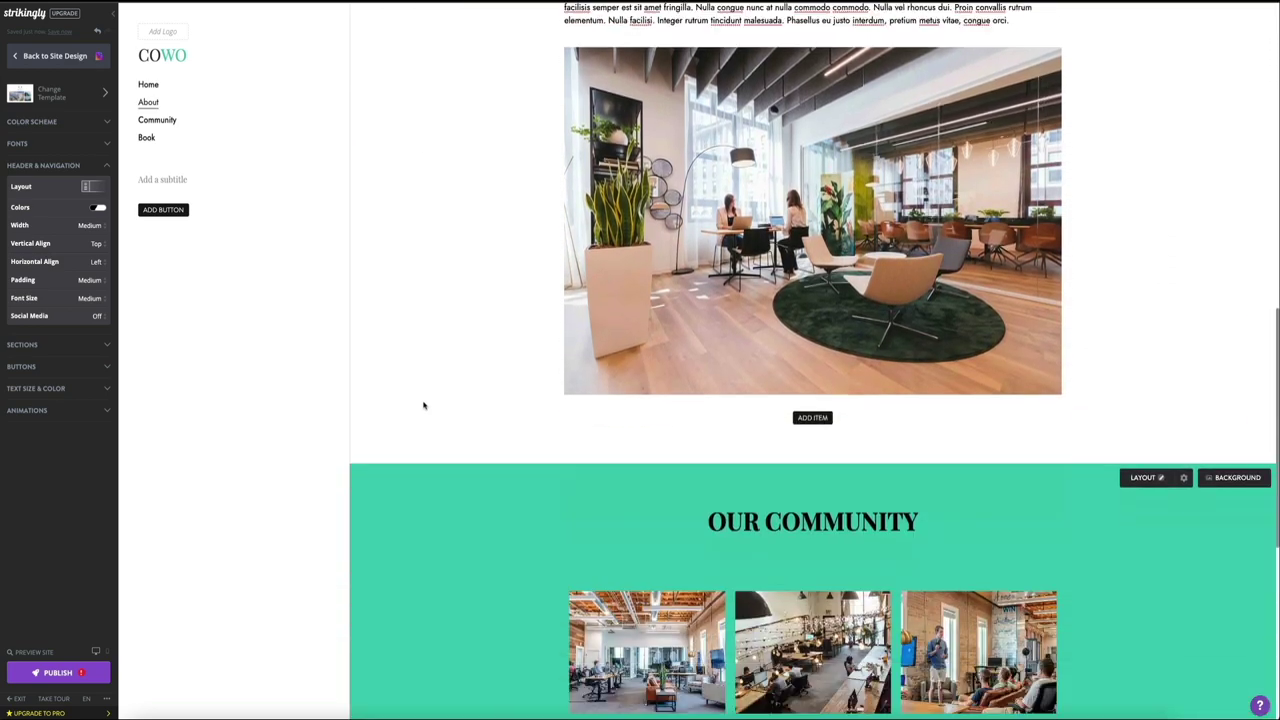
{"action": "scroll", "coordinate": [423, 404], "scroll_direction": "up", "scroll_amount": 10}
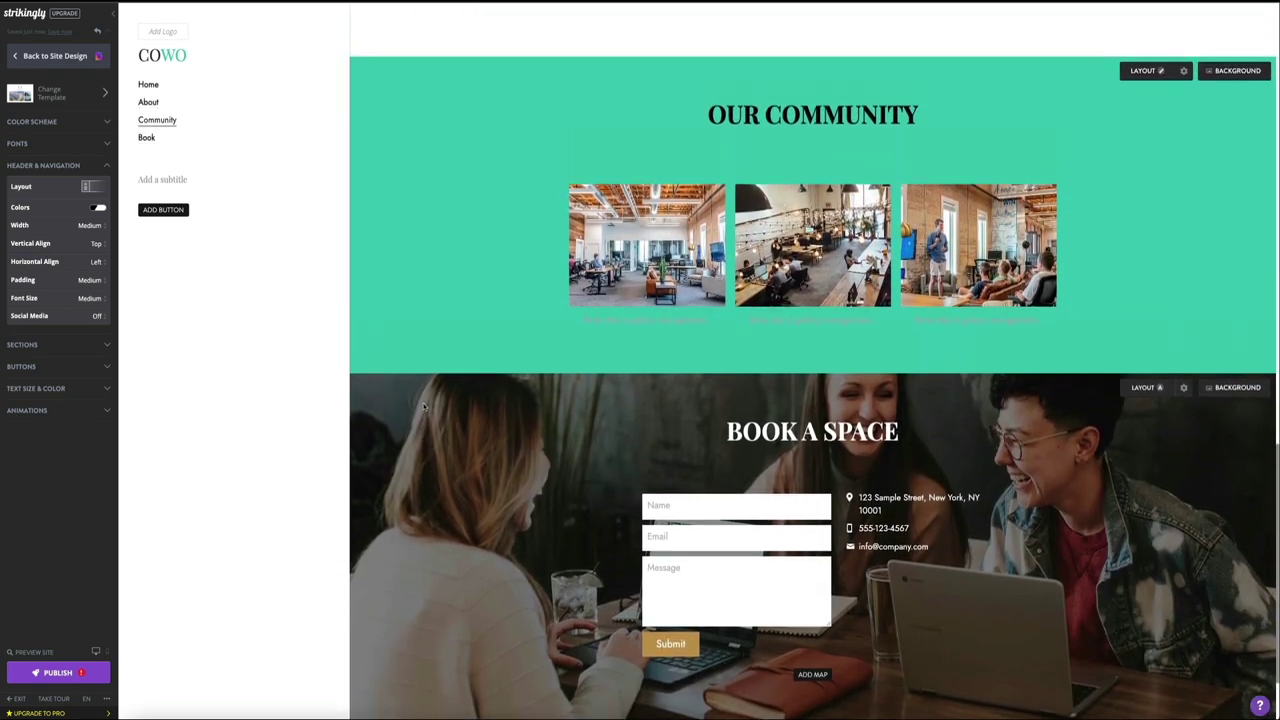
{"action": "scroll", "coordinate": [423, 406], "scroll_direction": "up", "scroll_amount": 5}
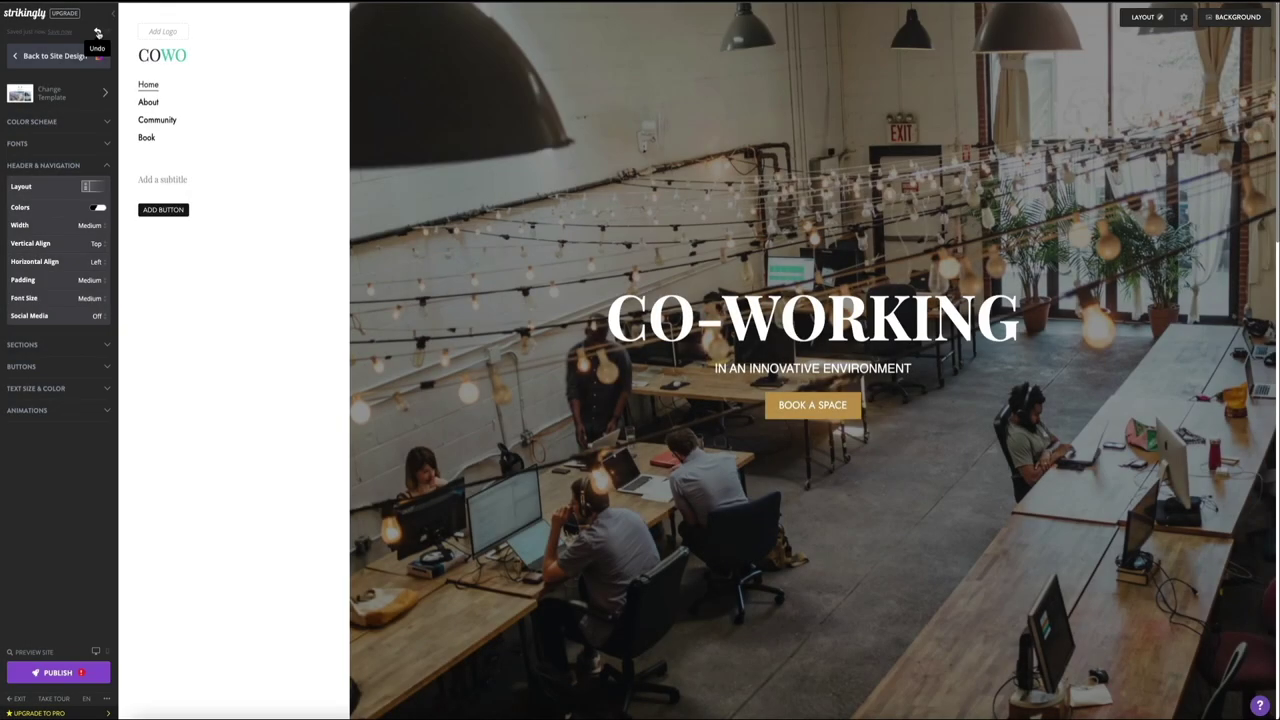
{"action": "left_click", "coordinate": [97, 33]}
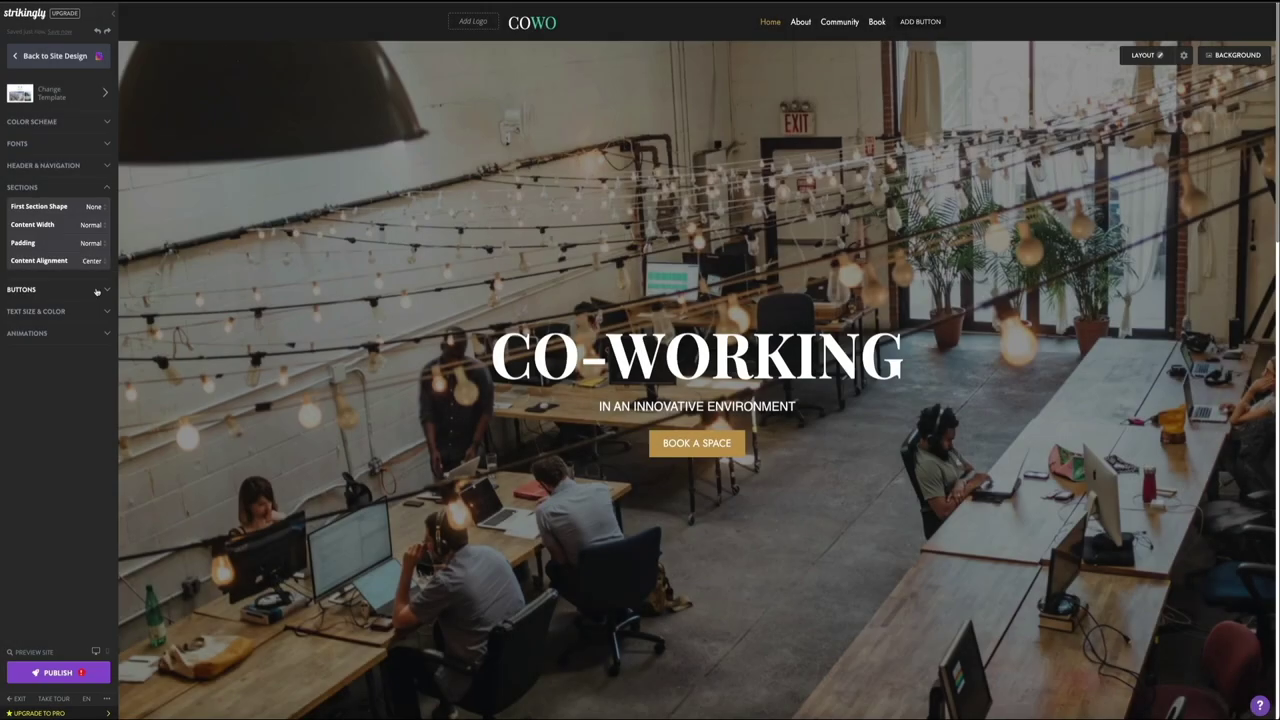
{"action": "left_click", "coordinate": [185, 290]}
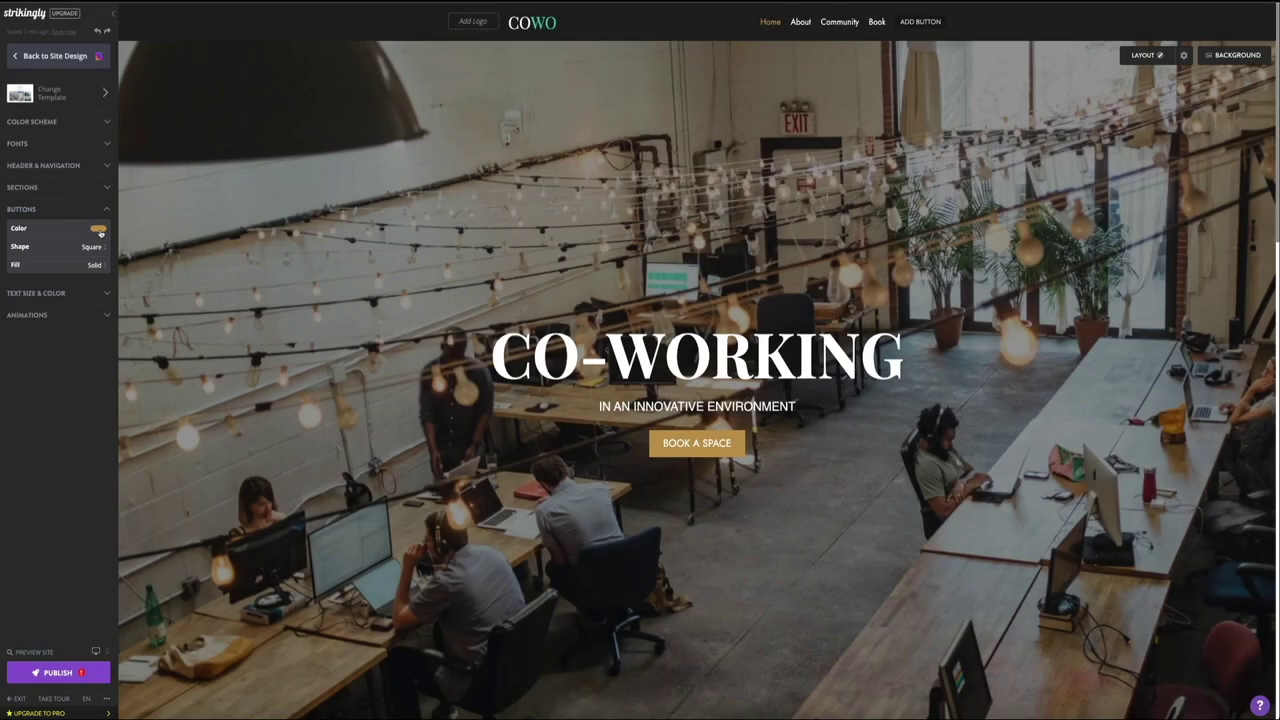
{"action": "left_click", "coordinate": [100, 231]}
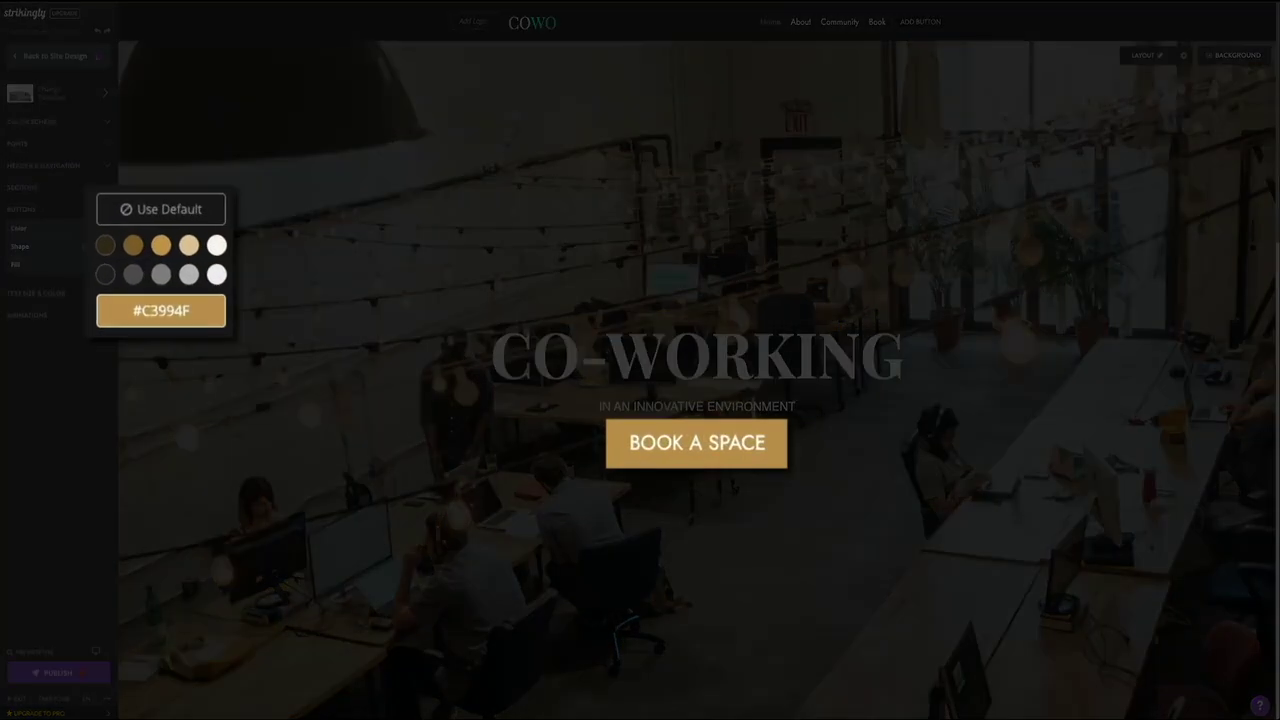
{"action": "left_click", "coordinate": [108, 280]}
{"action": "left_click", "coordinate": [136, 281]}
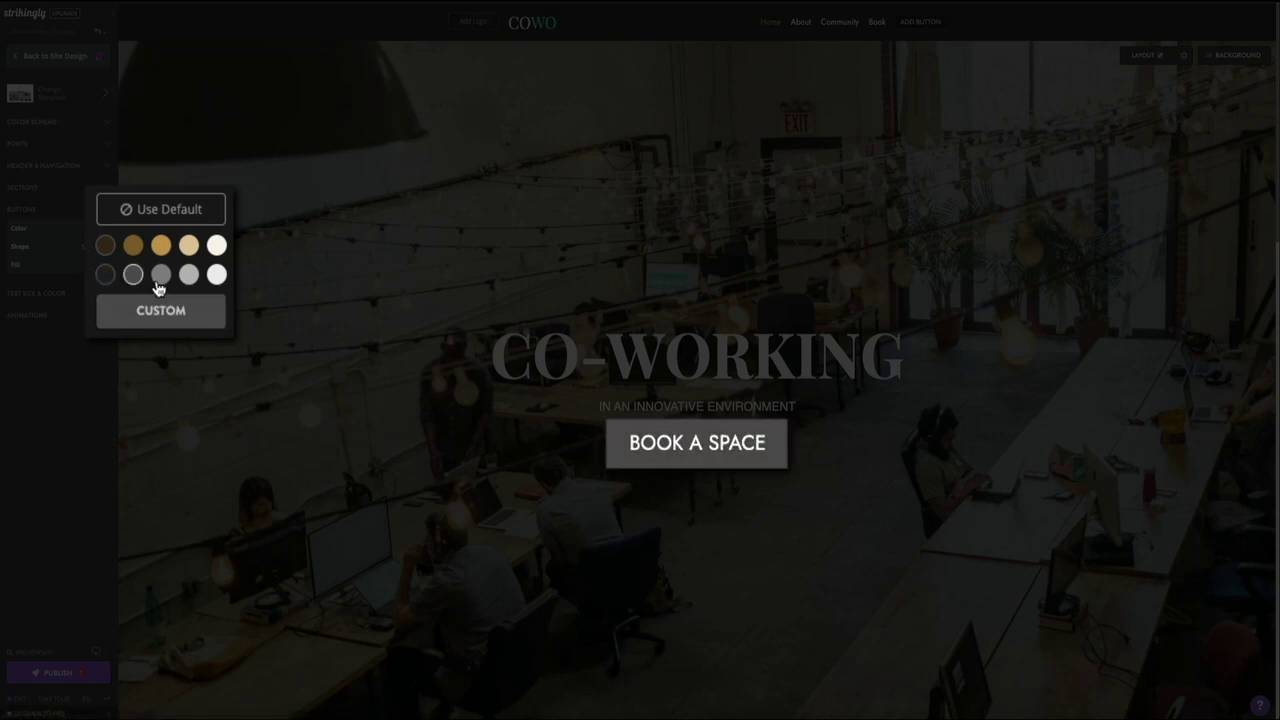
{"action": "left_click", "coordinate": [160, 281]}
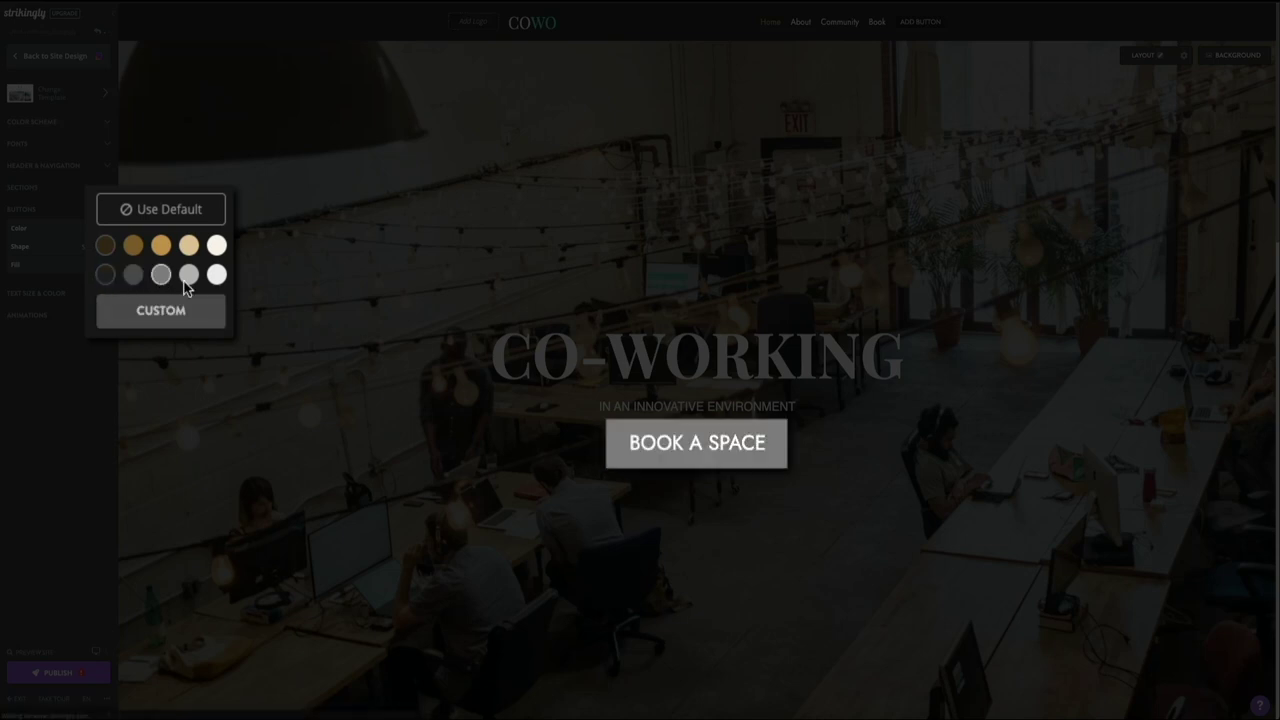
{"action": "left_click", "coordinate": [161, 246]}
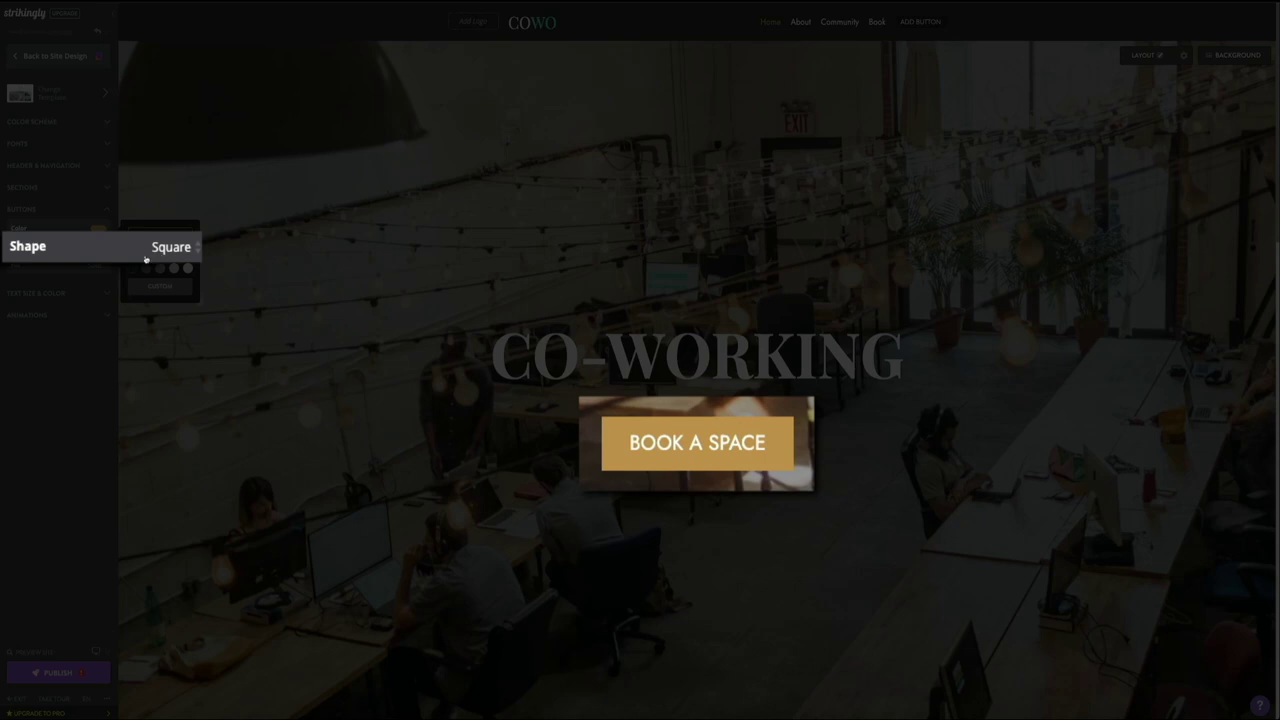
{"action": "left_click", "coordinate": [195, 246]}
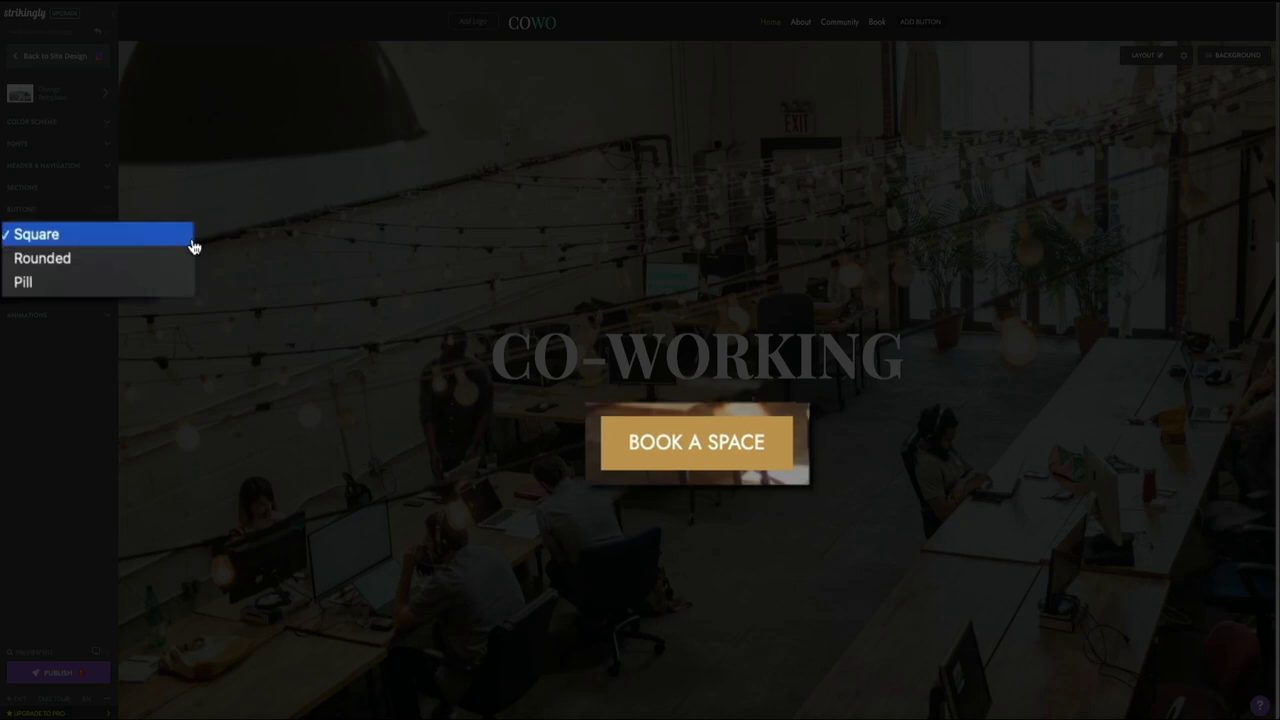
{"action": "left_click", "coordinate": [175, 263]}
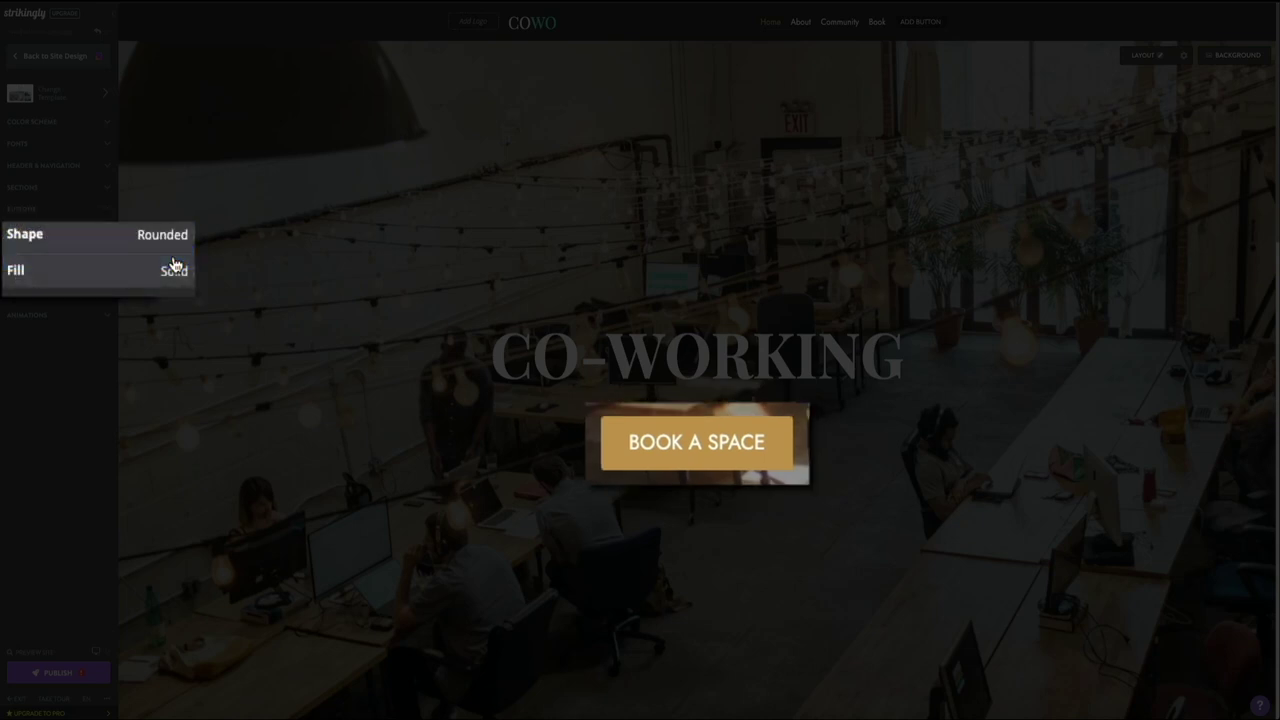
{"action": "left_click", "coordinate": [177, 243]}
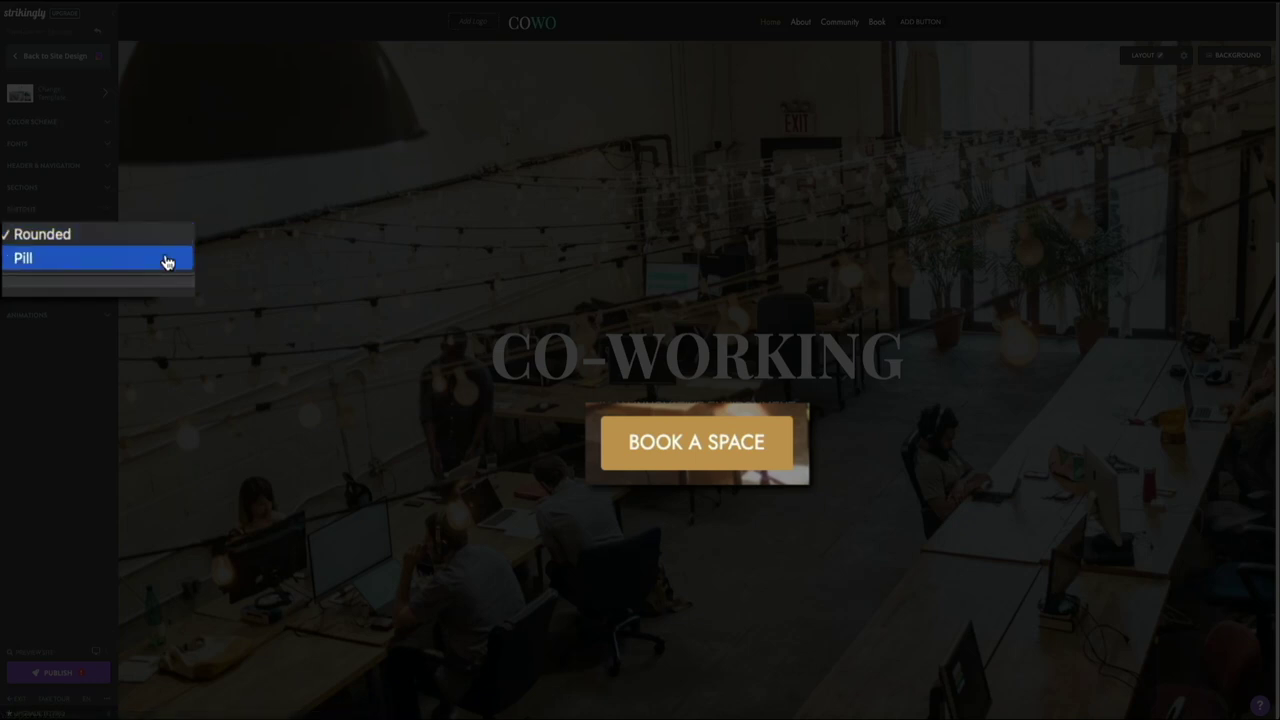
{"action": "left_click", "coordinate": [167, 262]}
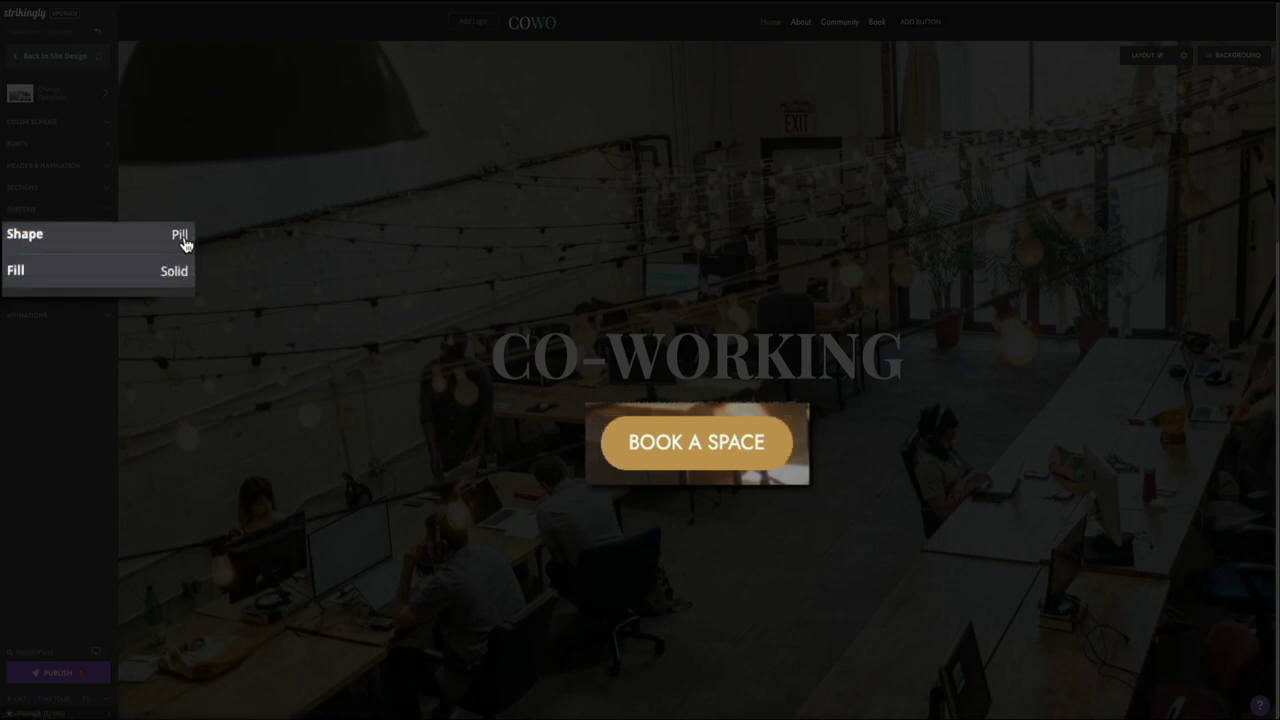
{"action": "left_click", "coordinate": [183, 244]}
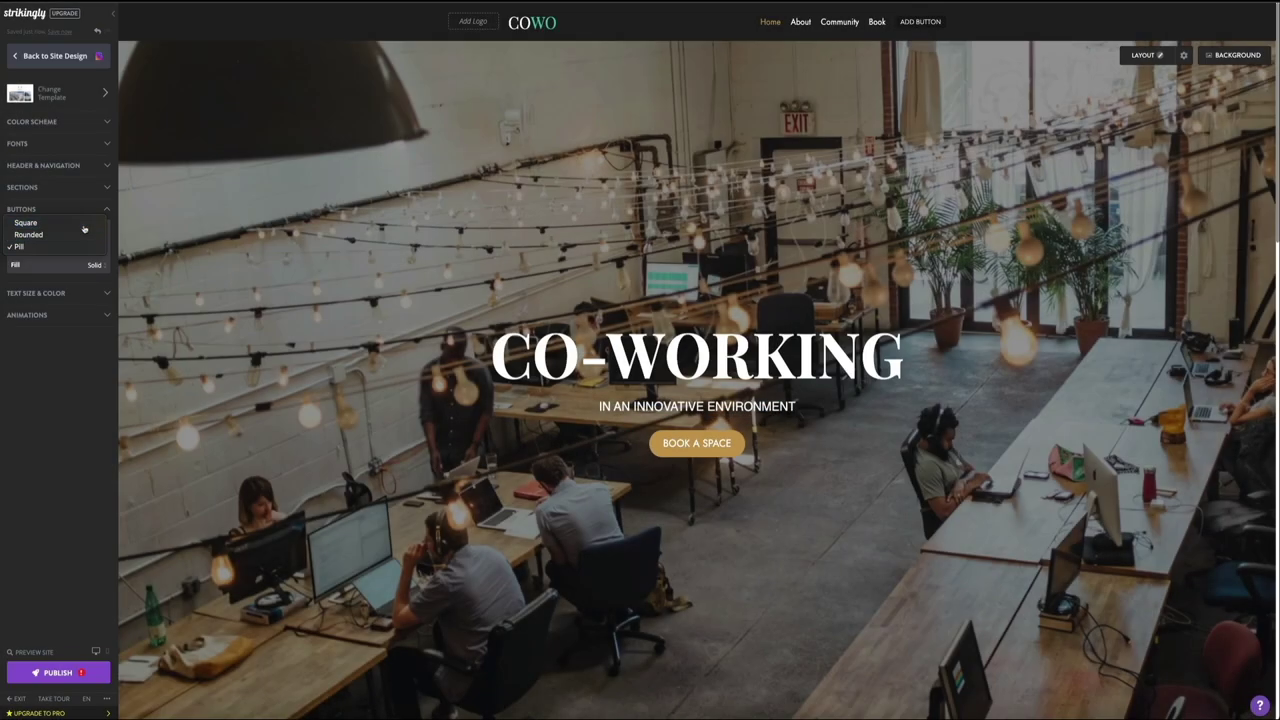
{"action": "left_click", "coordinate": [84, 228]}
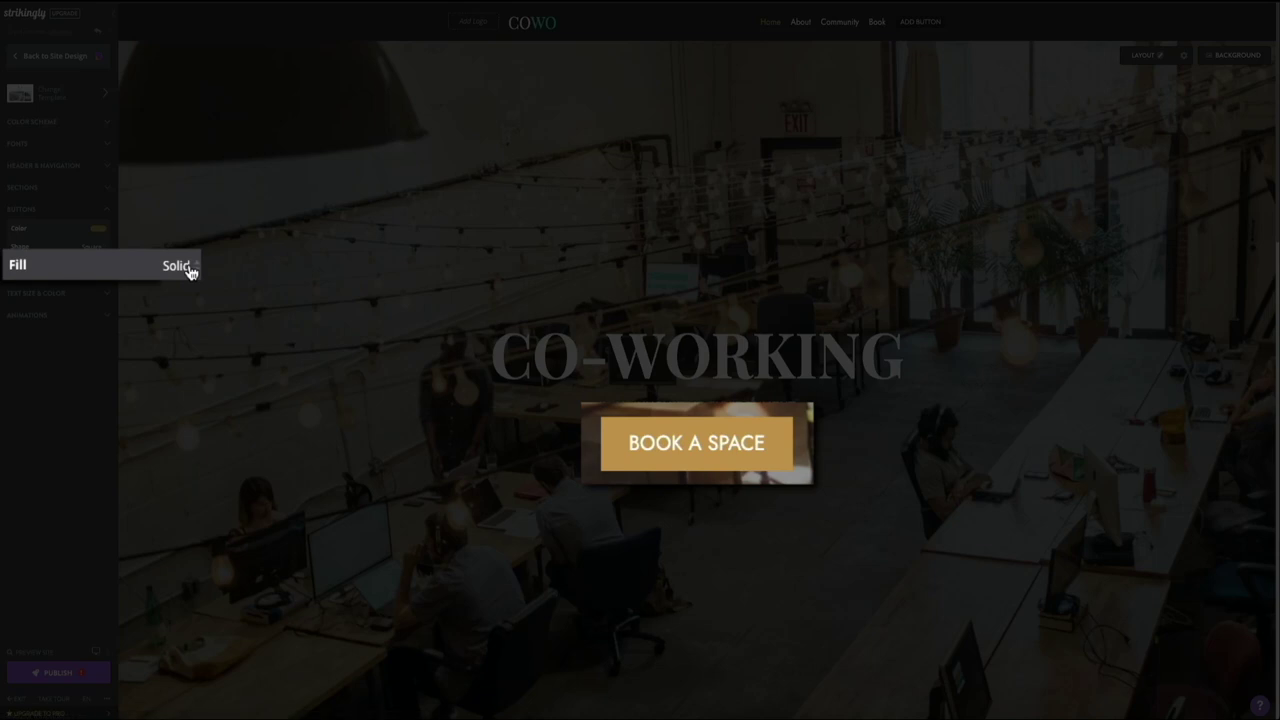
{"action": "left_click", "coordinate": [189, 268]}
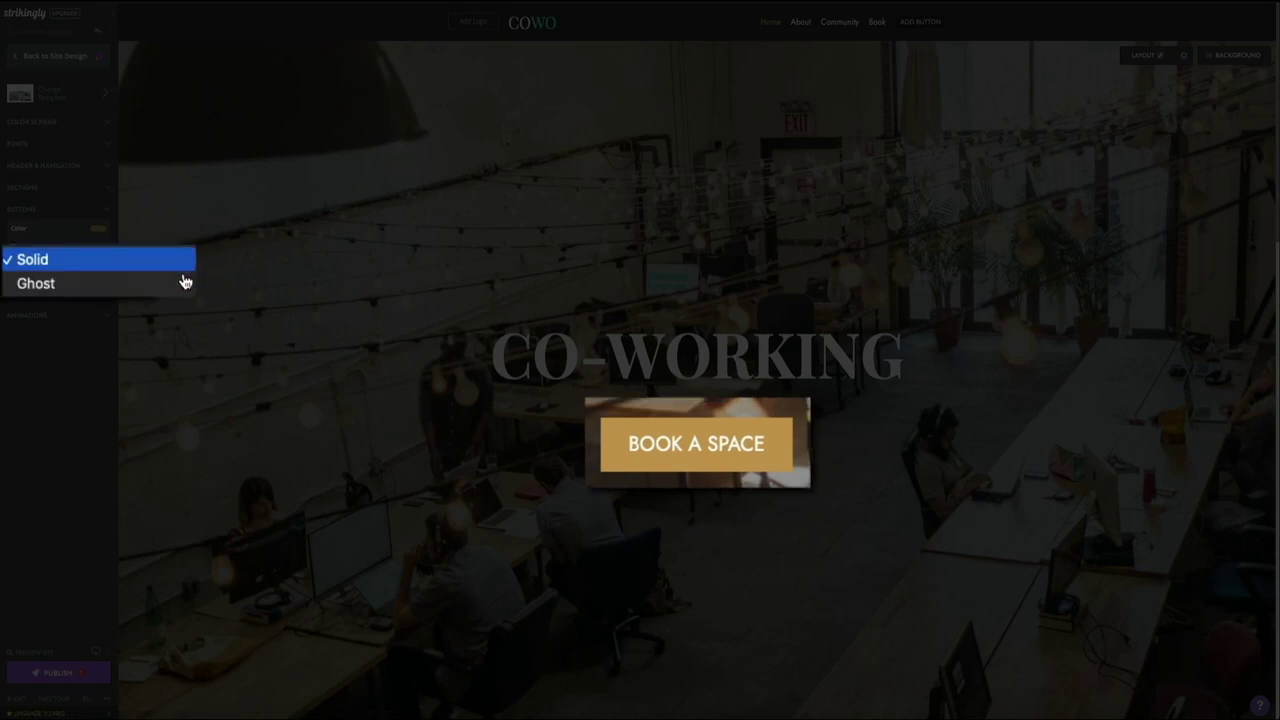
{"action": "left_click", "coordinate": [178, 285]}
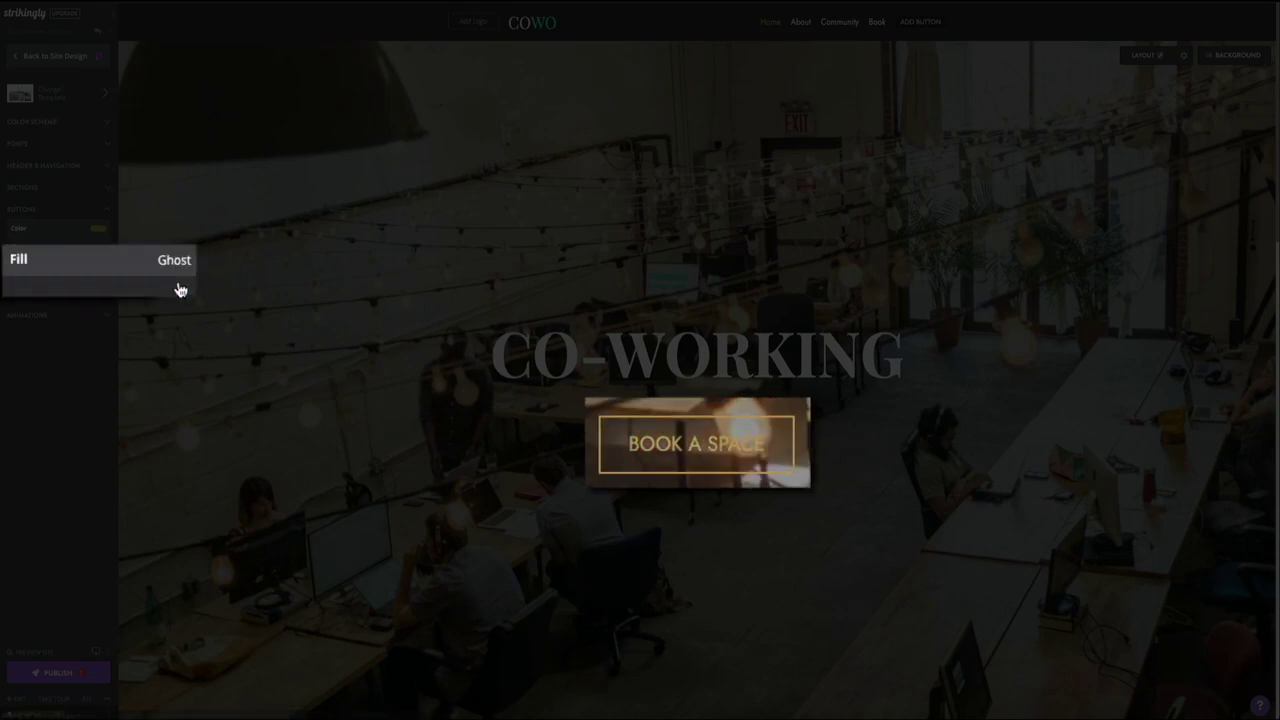
{"action": "left_click", "coordinate": [182, 268]}
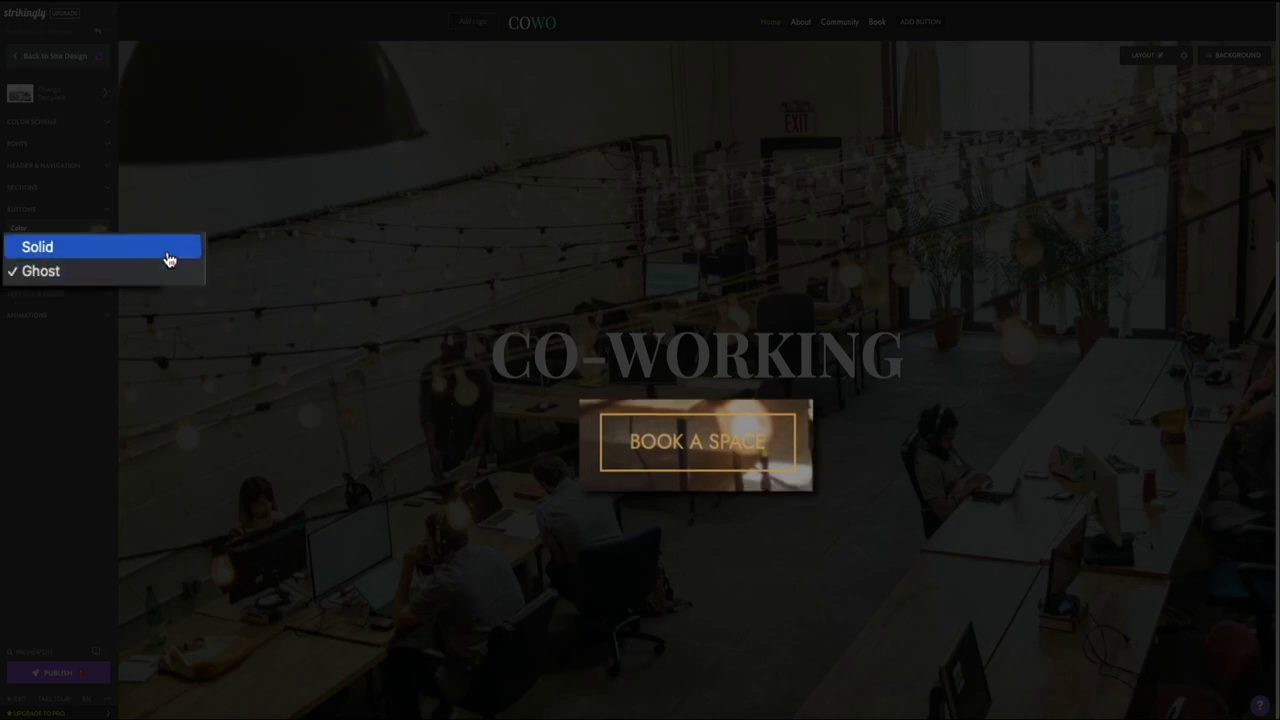
{"action": "left_click", "coordinate": [168, 258]}
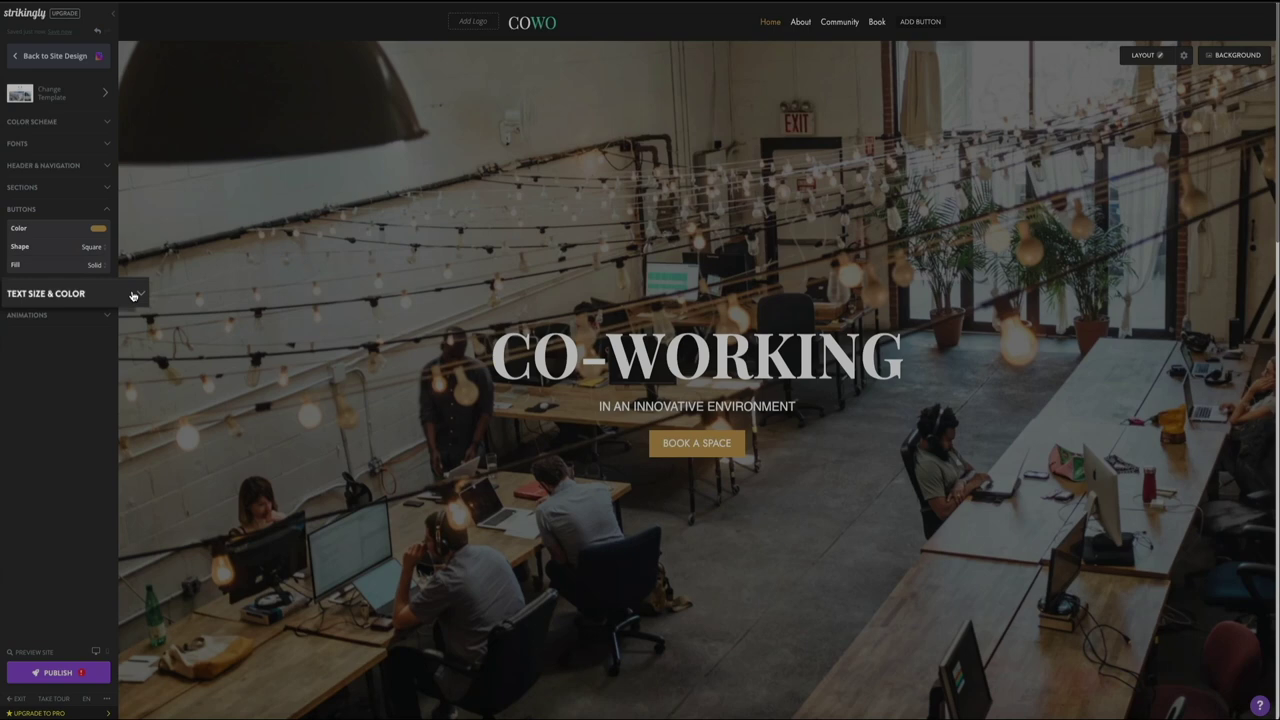
Step: Try body text sizes 14px and 15px, then set body text back to 17px
{"action": "left_click", "coordinate": [100, 293]}
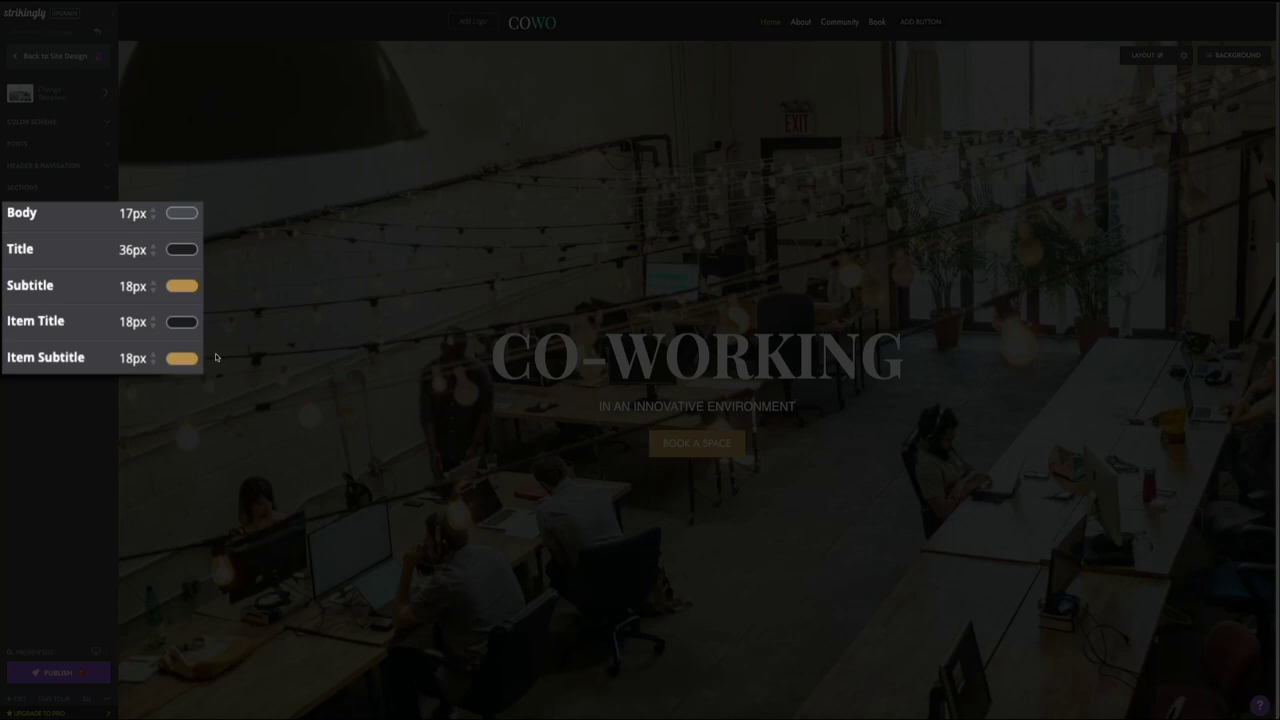
{"action": "scroll", "coordinate": [215, 353], "scroll_direction": "down", "scroll_amount": 2}
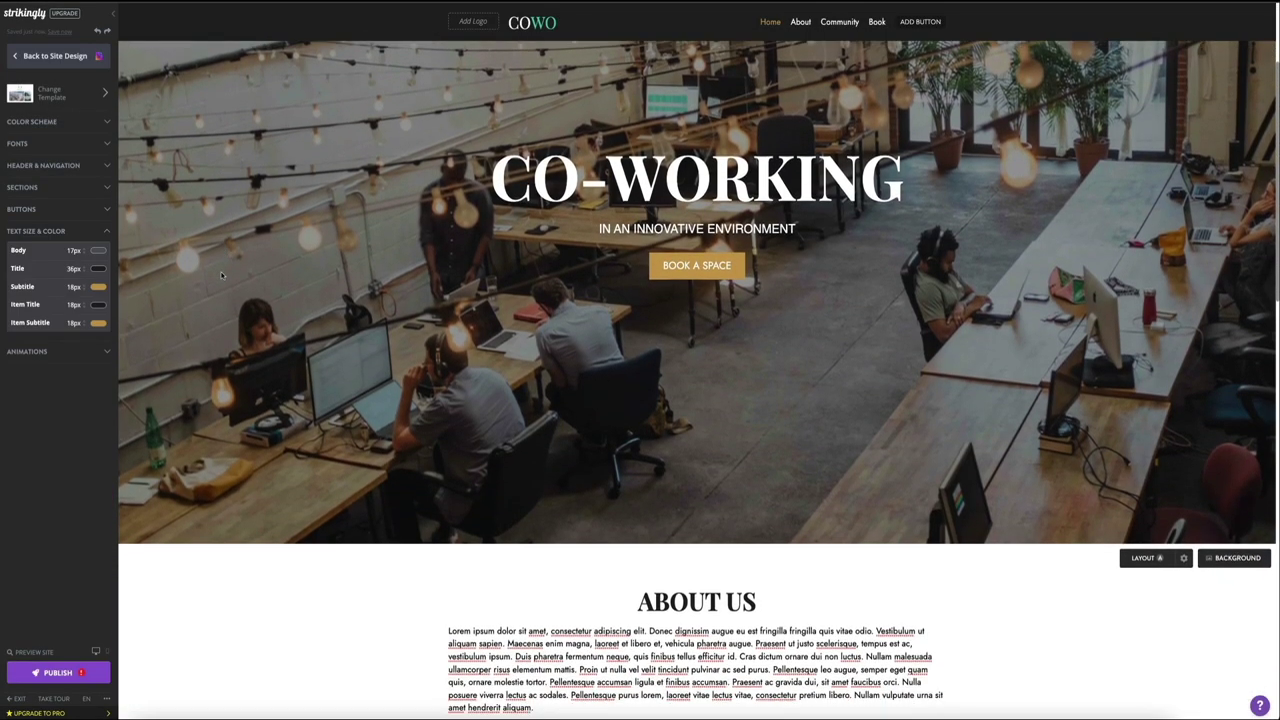
{"action": "scroll", "coordinate": [222, 276], "scroll_direction": "down", "scroll_amount": 5}
{"action": "scroll", "coordinate": [222, 276], "scroll_direction": "up", "scroll_amount": 1}
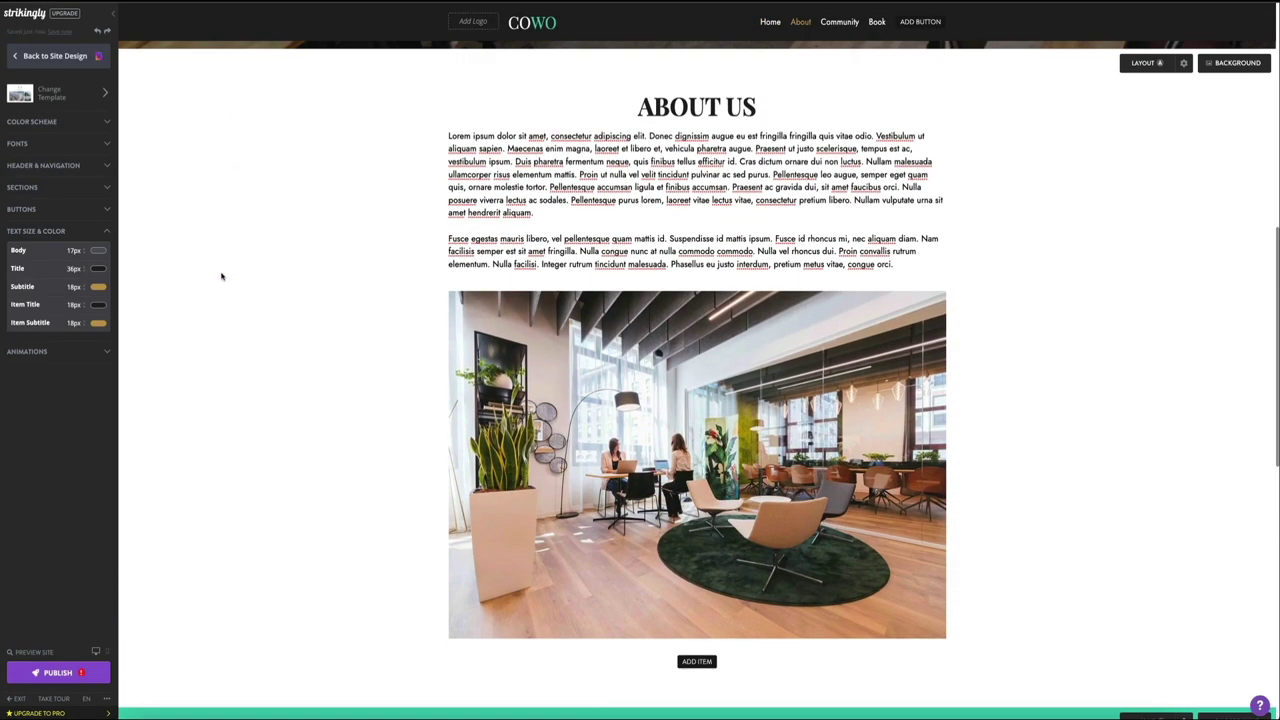
{"action": "left_click", "coordinate": [80, 250]}
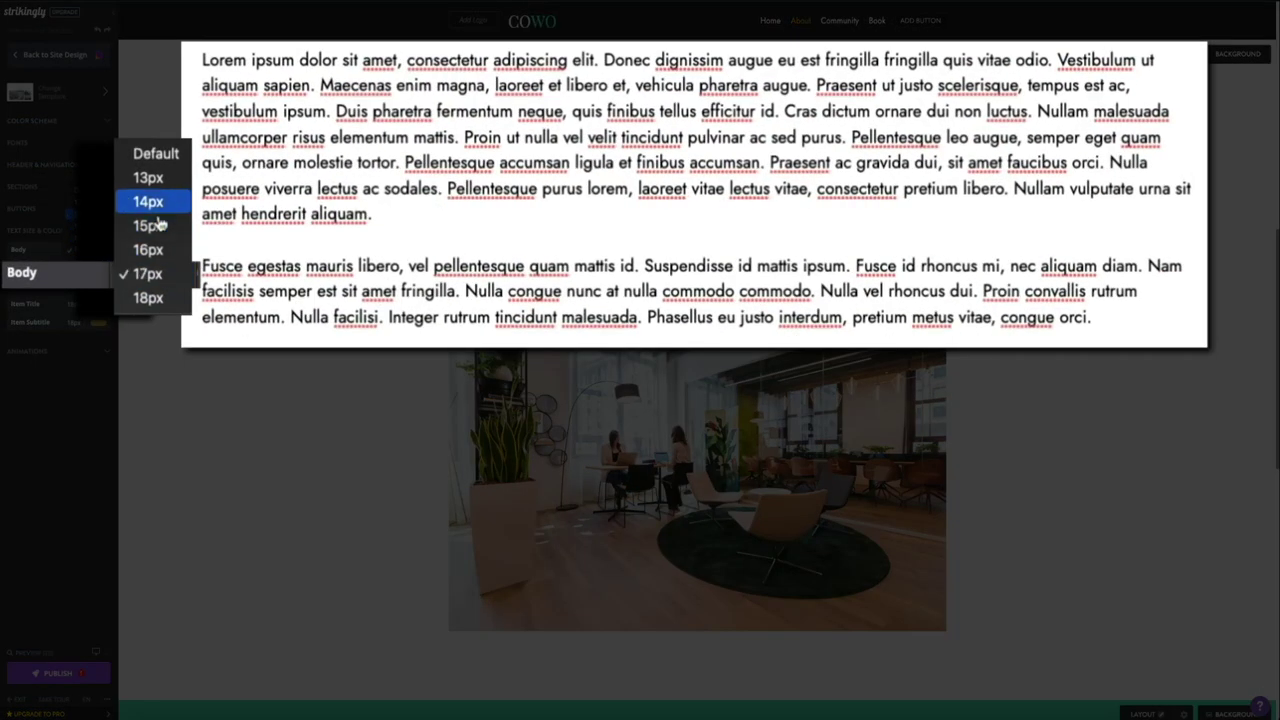
{"action": "left_click", "coordinate": [152, 203]}
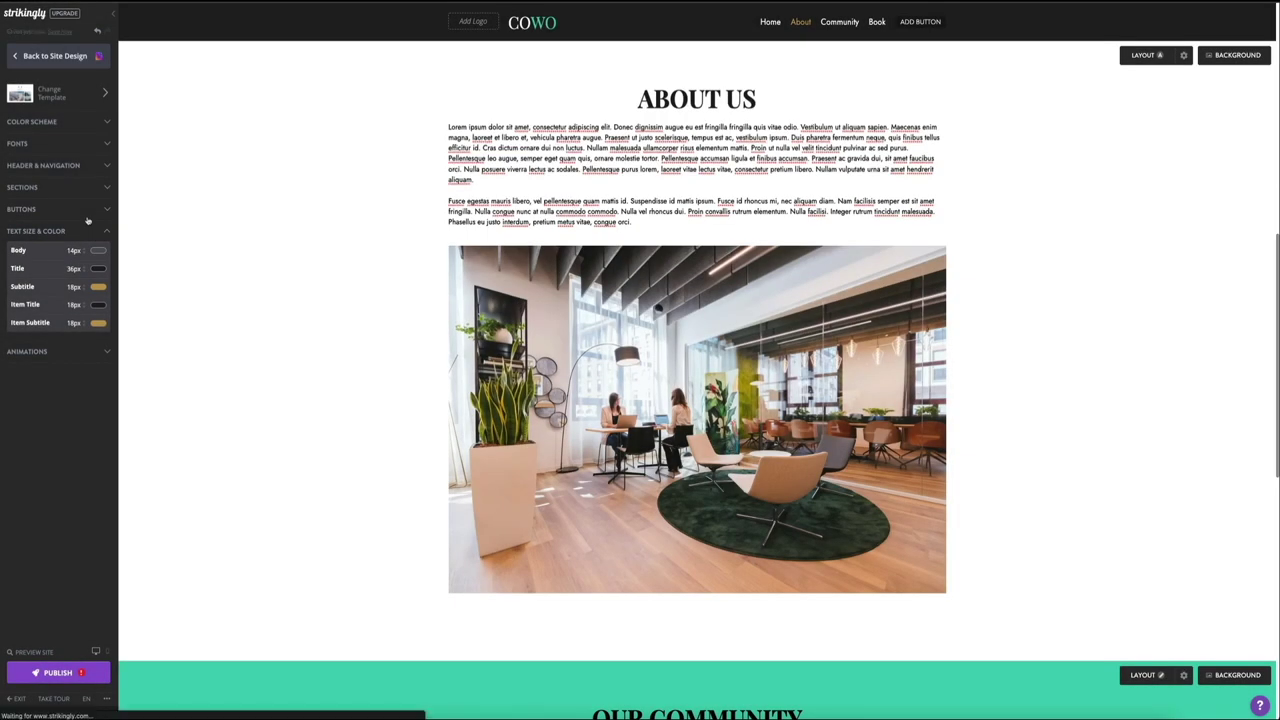
{"action": "left_click", "coordinate": [79, 256]}
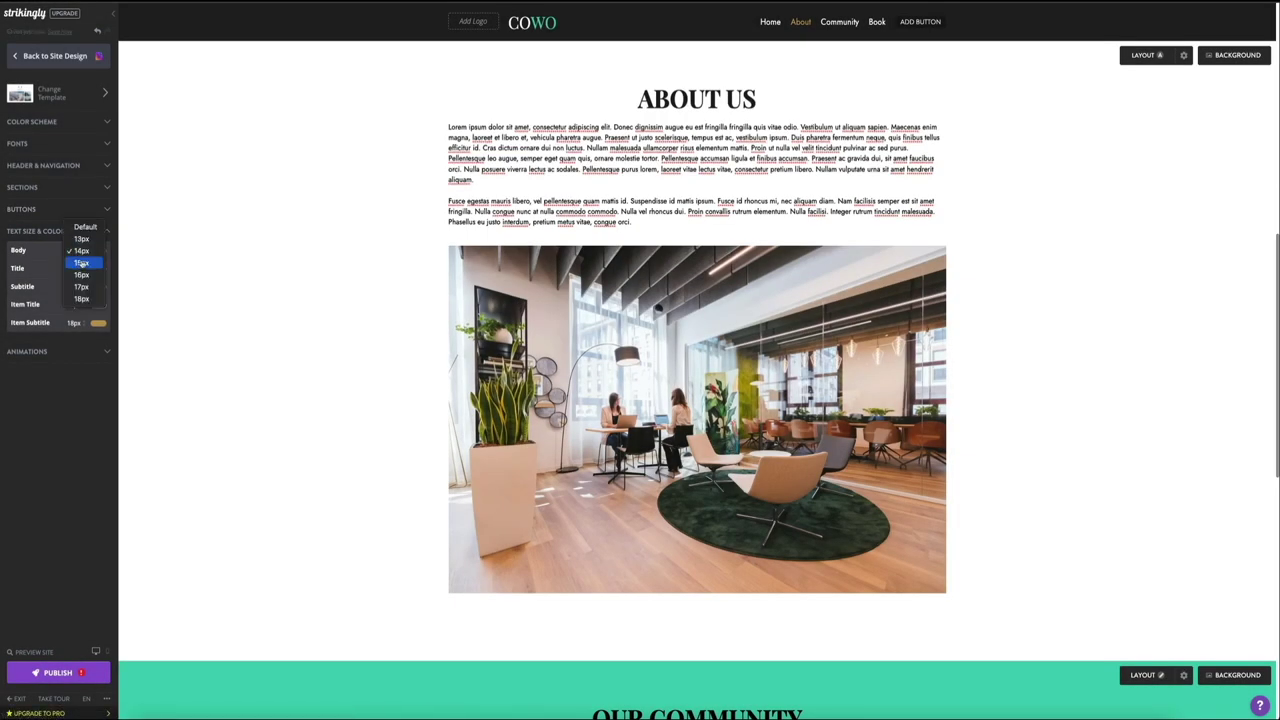
{"action": "left_click", "coordinate": [81, 263]}
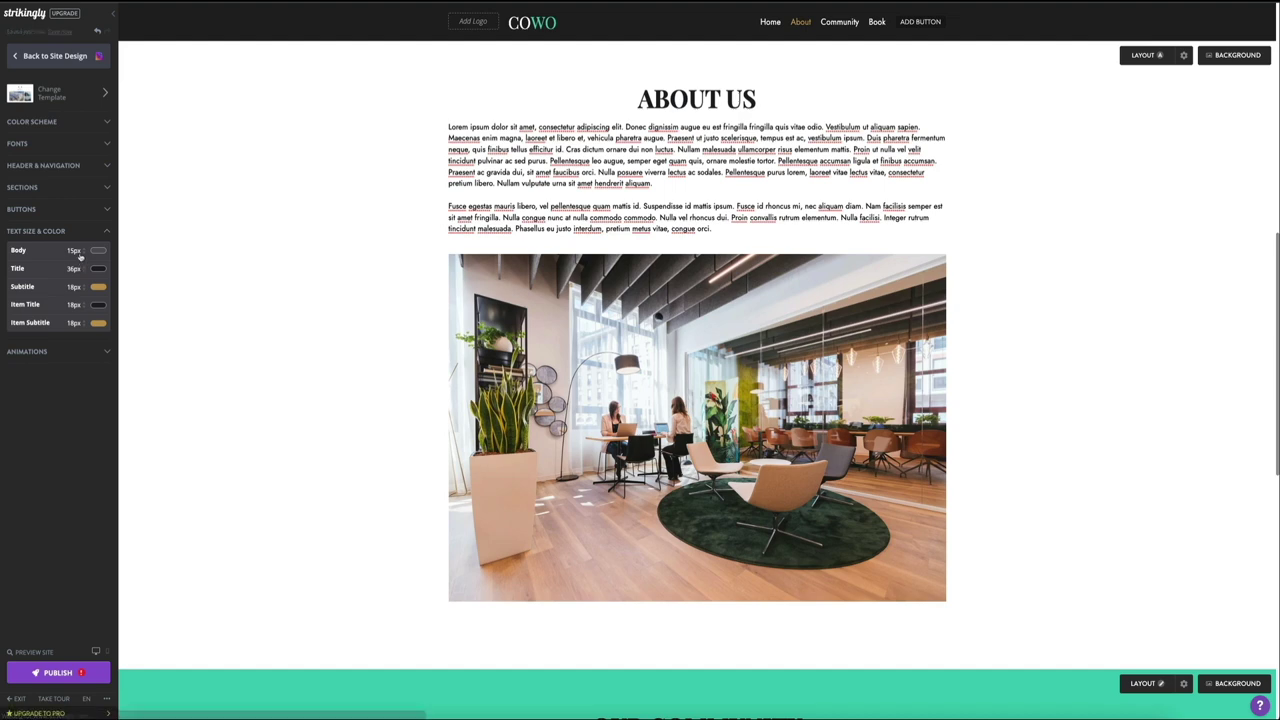
{"action": "left_click", "coordinate": [79, 255]}
{"action": "left_click", "coordinate": [82, 274]}
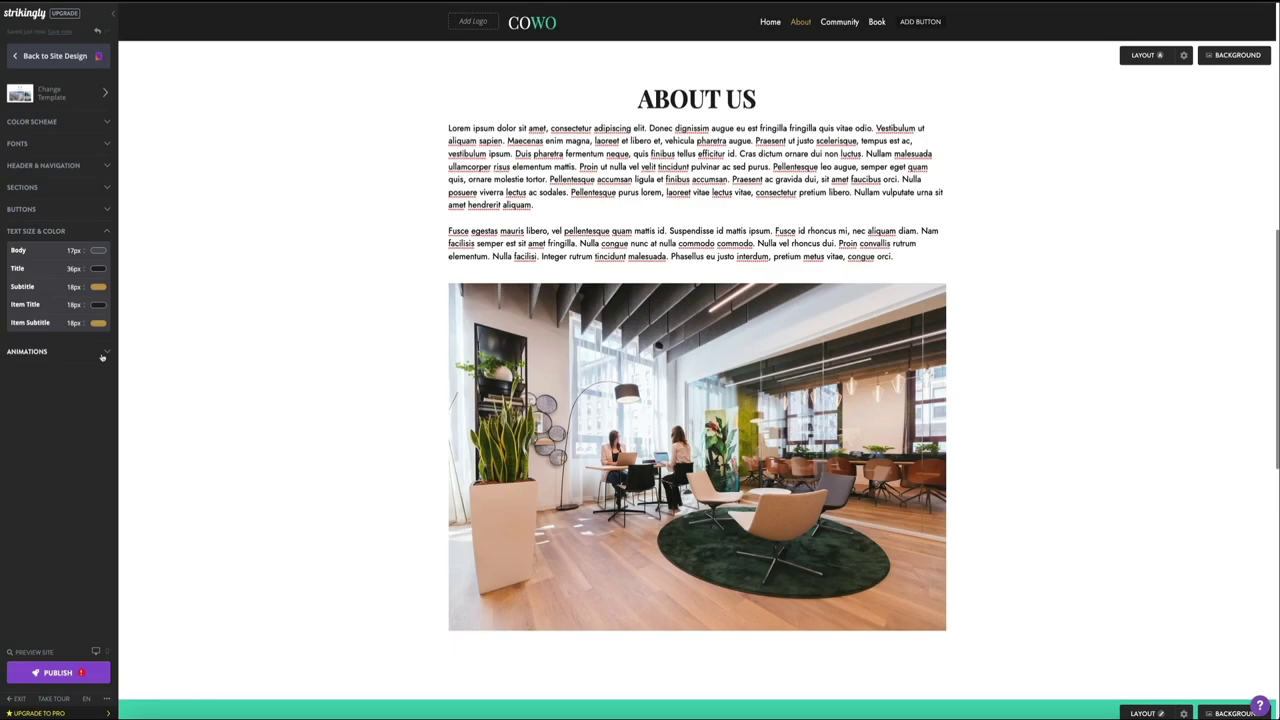
{"action": "left_click", "coordinate": [106, 340]}
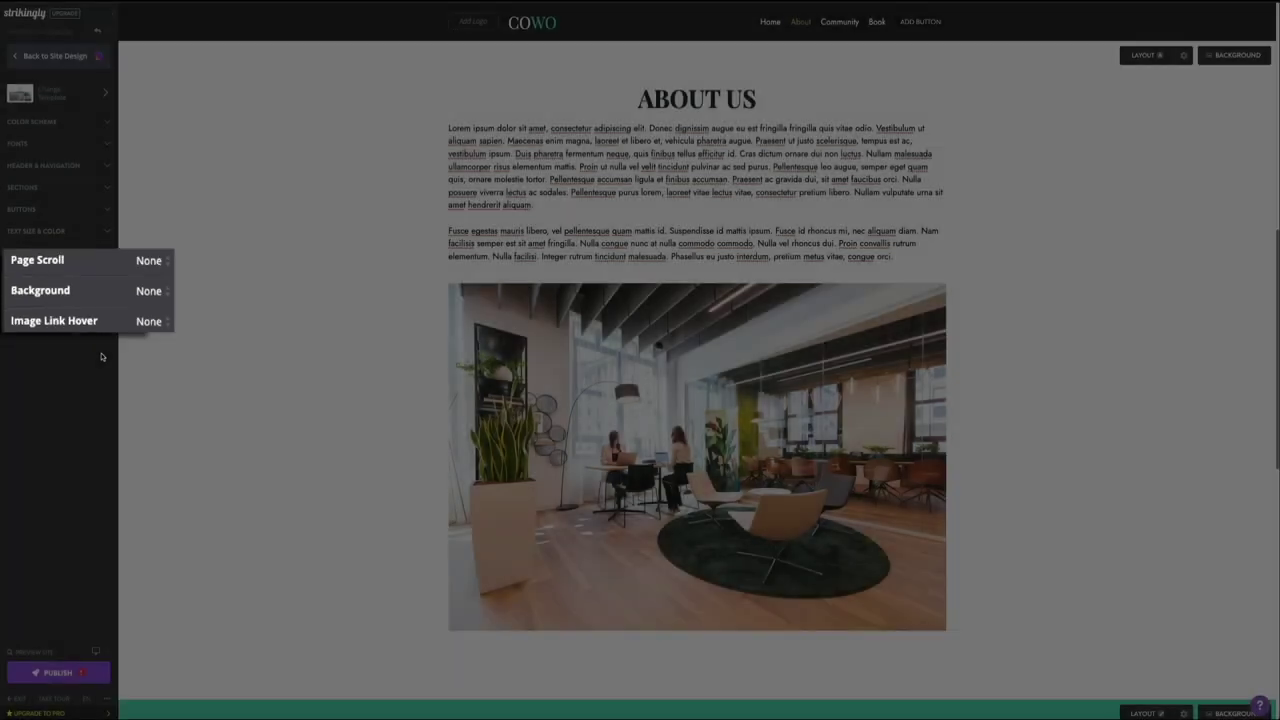
{"action": "scroll", "coordinate": [250, 385], "scroll_direction": "up", "scroll_amount": 5}
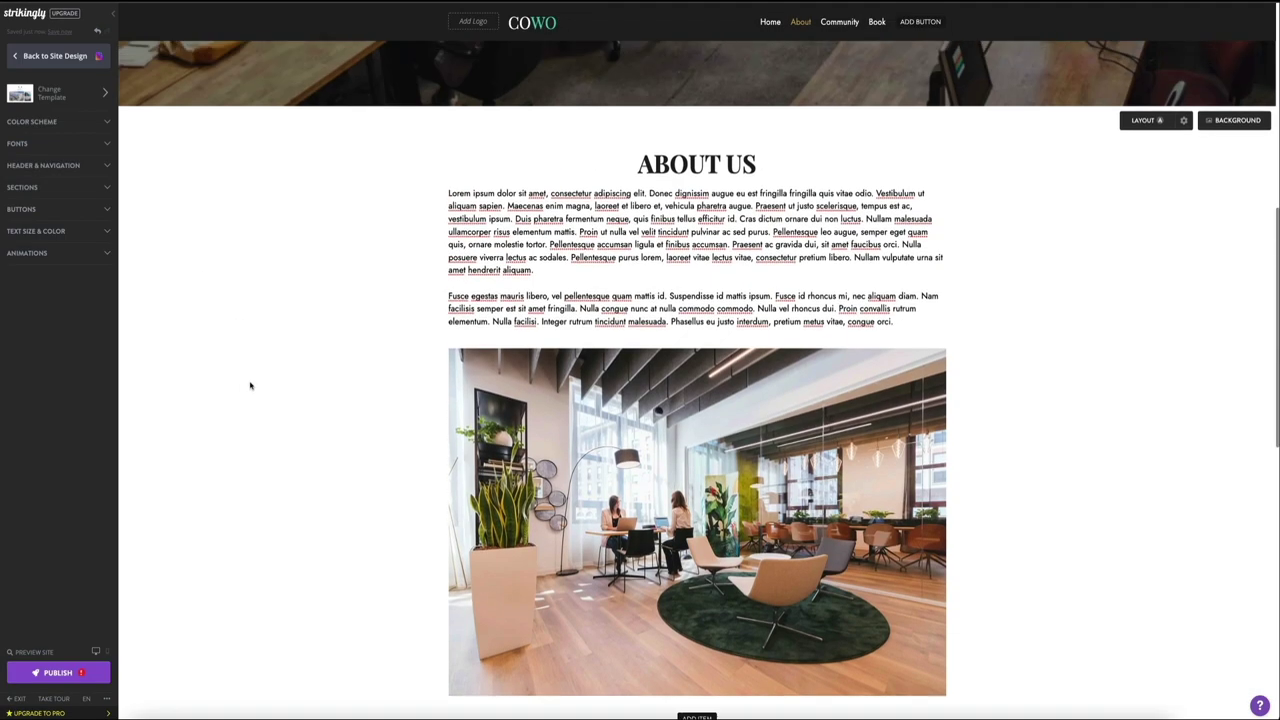
{"action": "scroll", "coordinate": [249, 385], "scroll_direction": "up", "scroll_amount": 2}
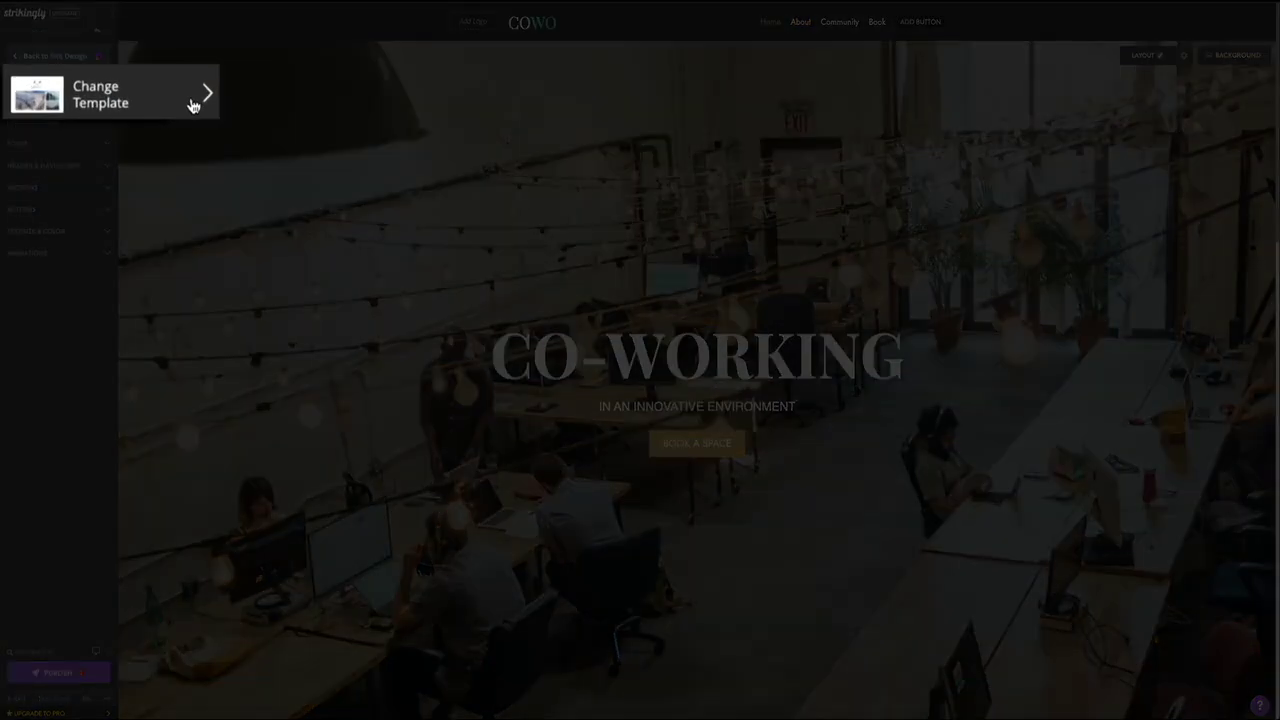
Step: Browse the alternative site templates while keeping CO-WORKING as the current one
{"action": "left_click", "coordinate": [178, 98]}
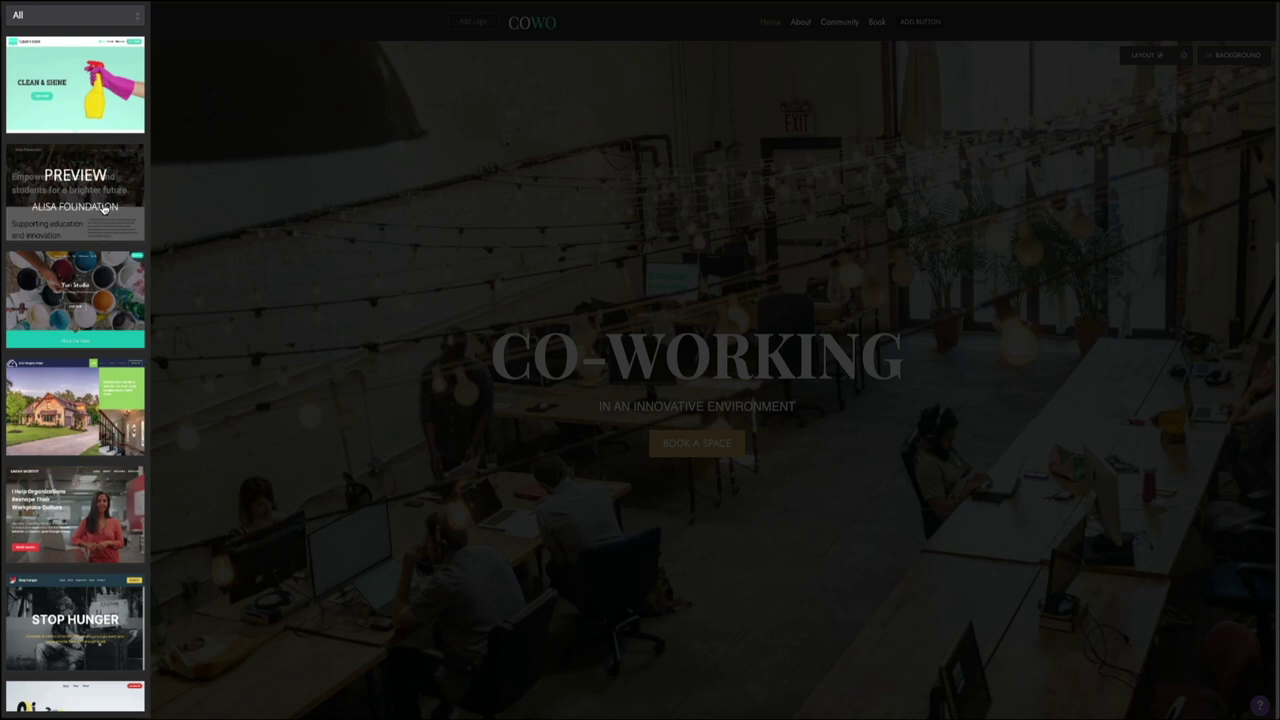
{"action": "scroll", "coordinate": [104, 200], "scroll_direction": "down", "scroll_amount": 3}
{"action": "scroll", "coordinate": [103, 207], "scroll_direction": "down", "scroll_amount": 13}
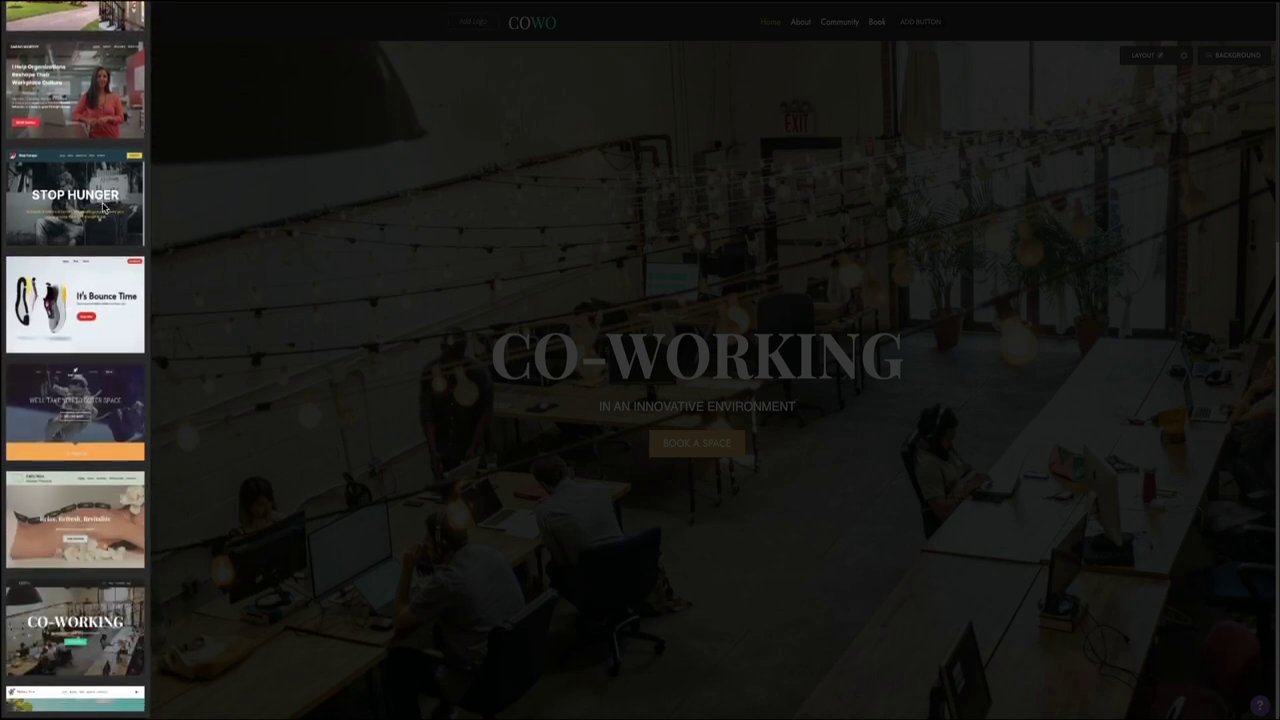
{"action": "scroll", "coordinate": [103, 207], "scroll_direction": "down", "scroll_amount": 9}
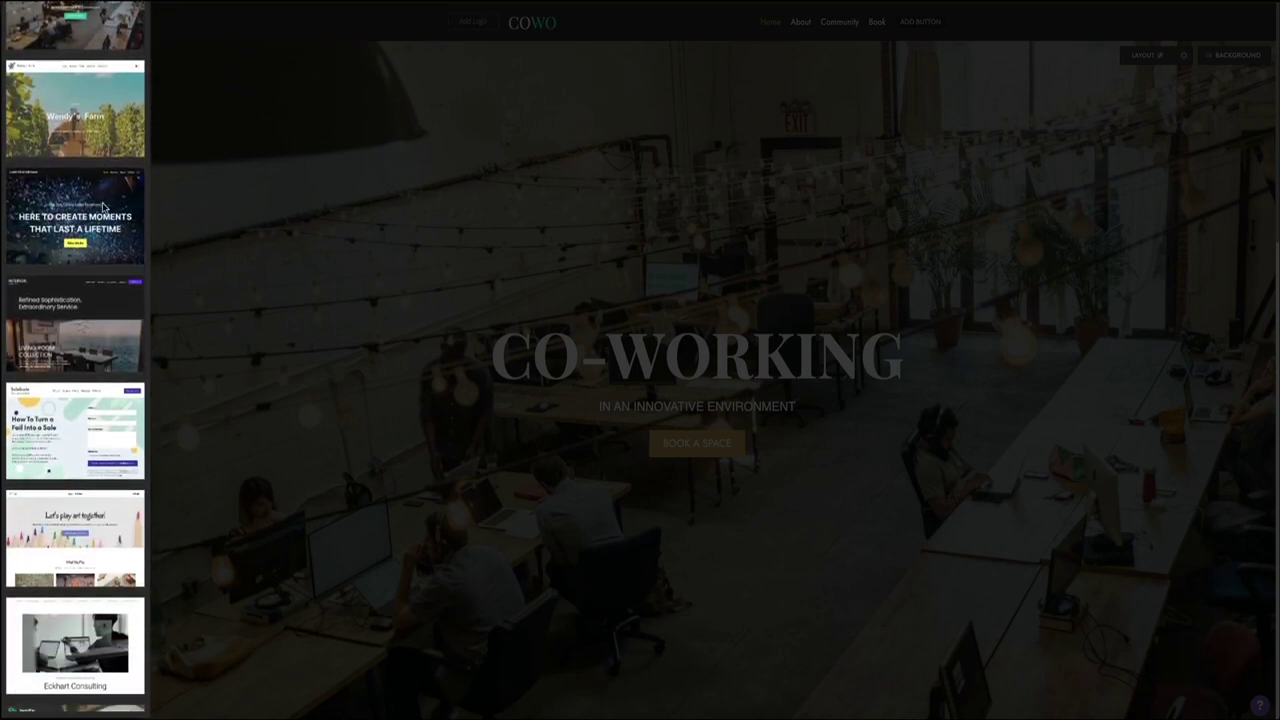
{"action": "scroll", "coordinate": [77, 275], "scroll_direction": "up", "scroll_amount": 10}
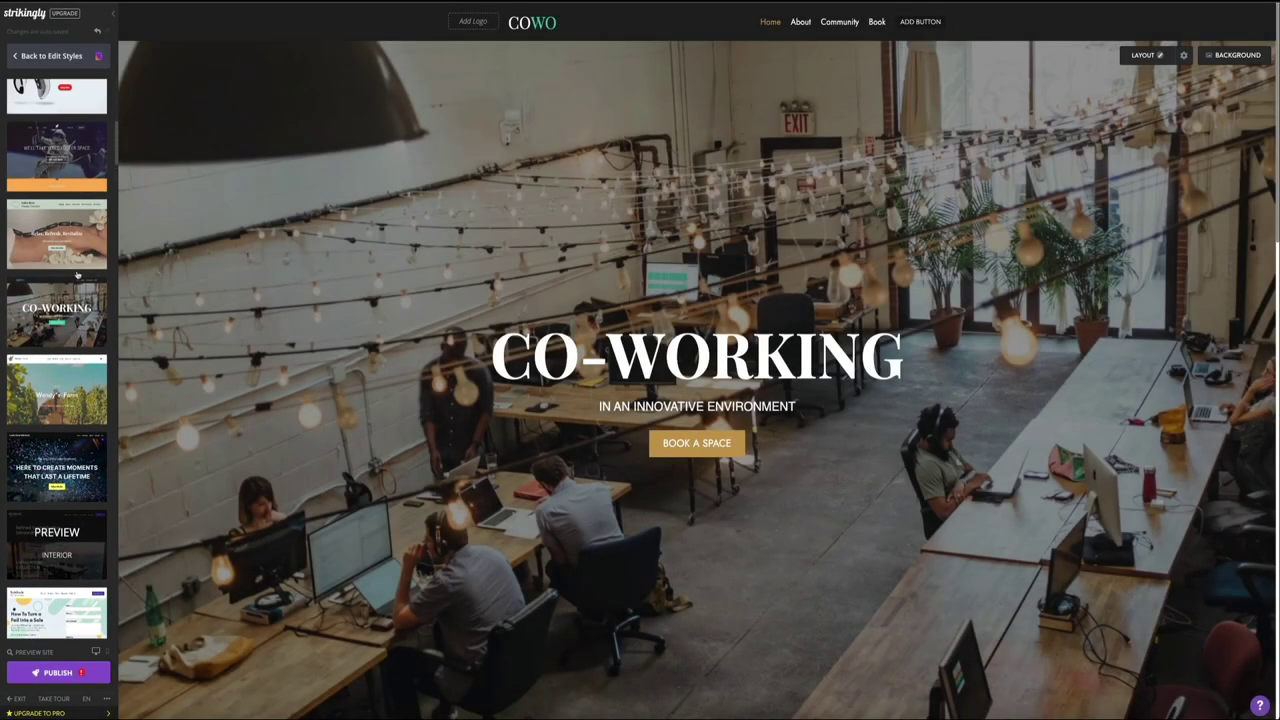
{"action": "scroll", "coordinate": [77, 275], "scroll_direction": "up", "scroll_amount": 9}
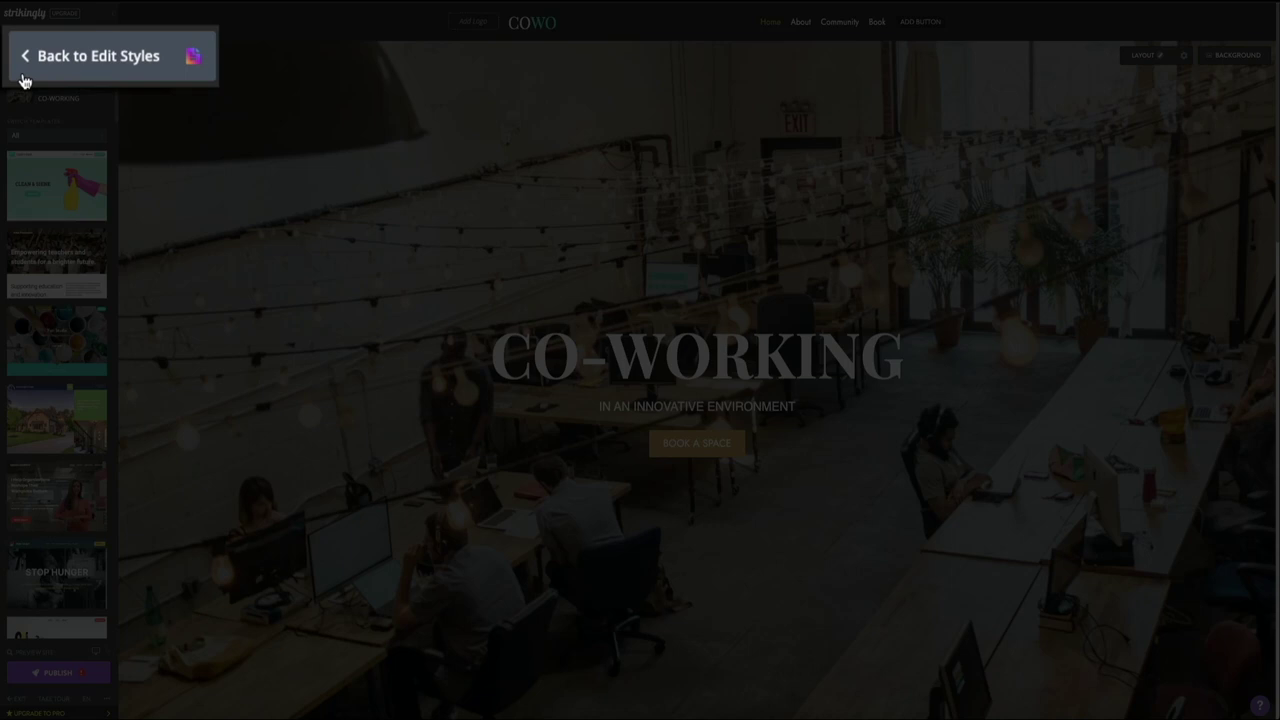
Step: Leave the template gallery and return to the Home, About, Community, Book section list
{"action": "left_click", "coordinate": [25, 78]}
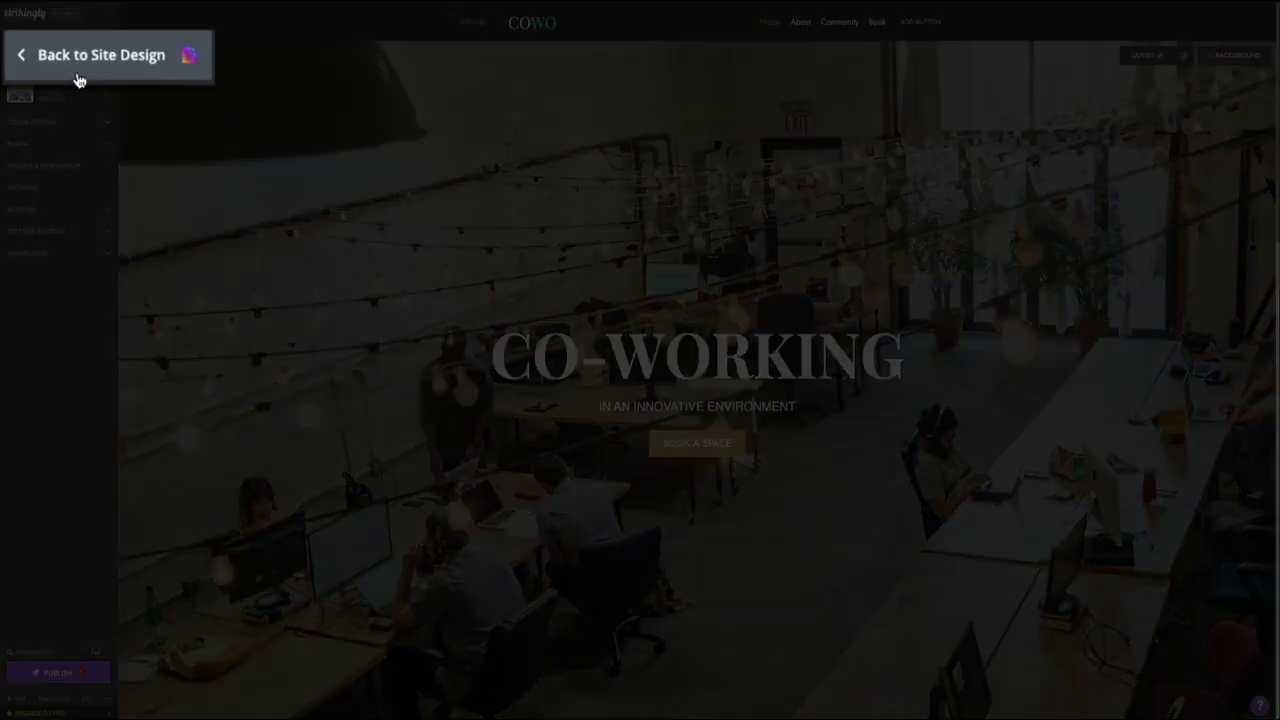
{"action": "left_click", "coordinate": [79, 78]}
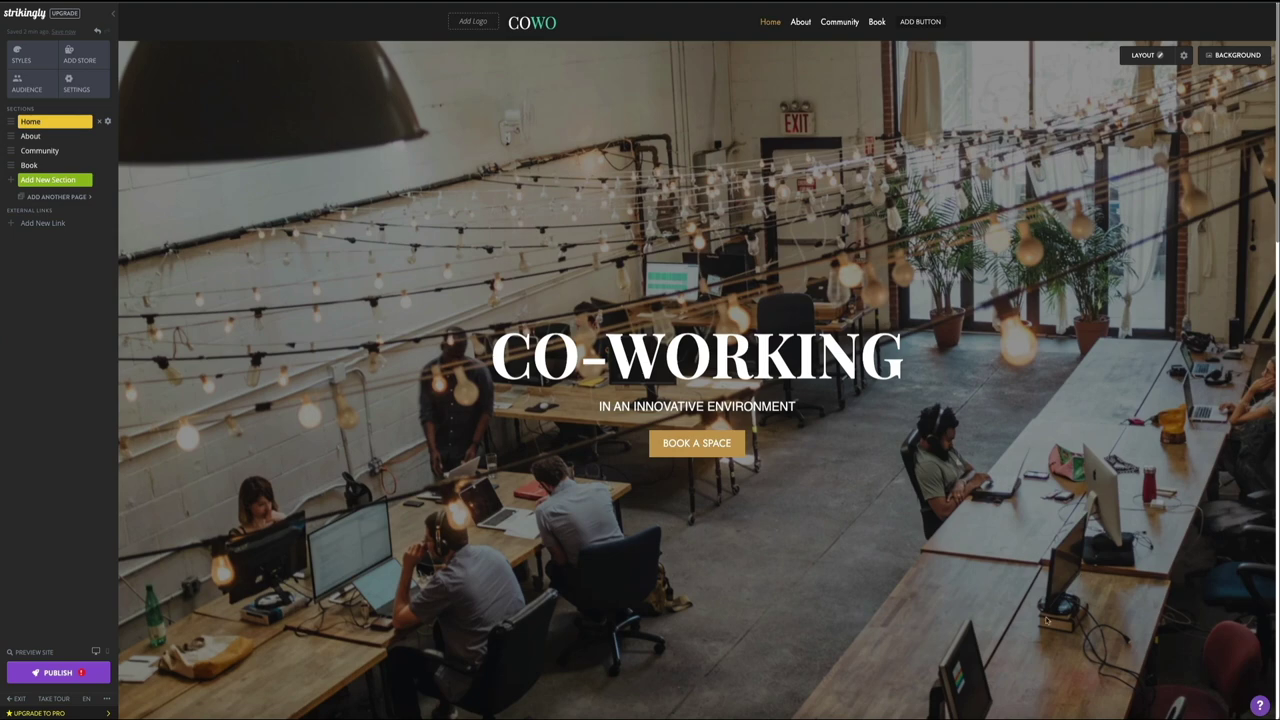
Step: Delete the CO-WORKING headline and subtitle block from the hero, confirming the deletion
{"action": "left_click", "coordinate": [948, 385]}
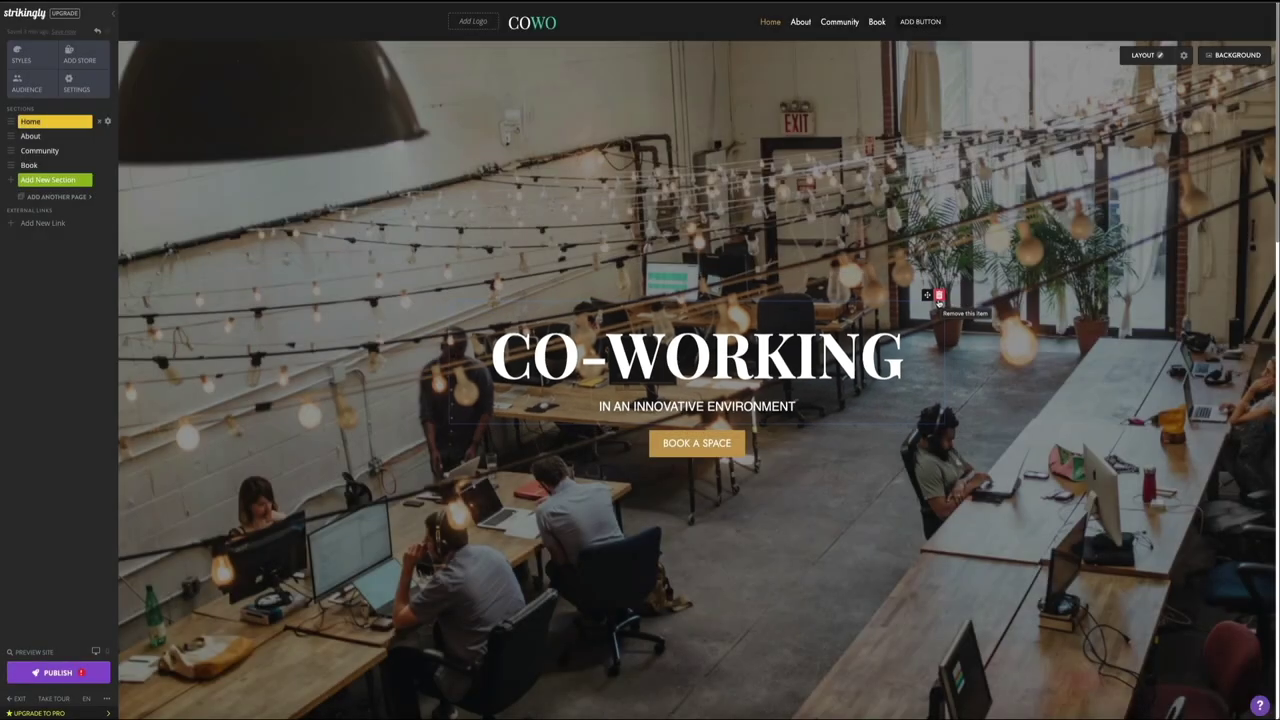
{"action": "left_click", "coordinate": [939, 296]}
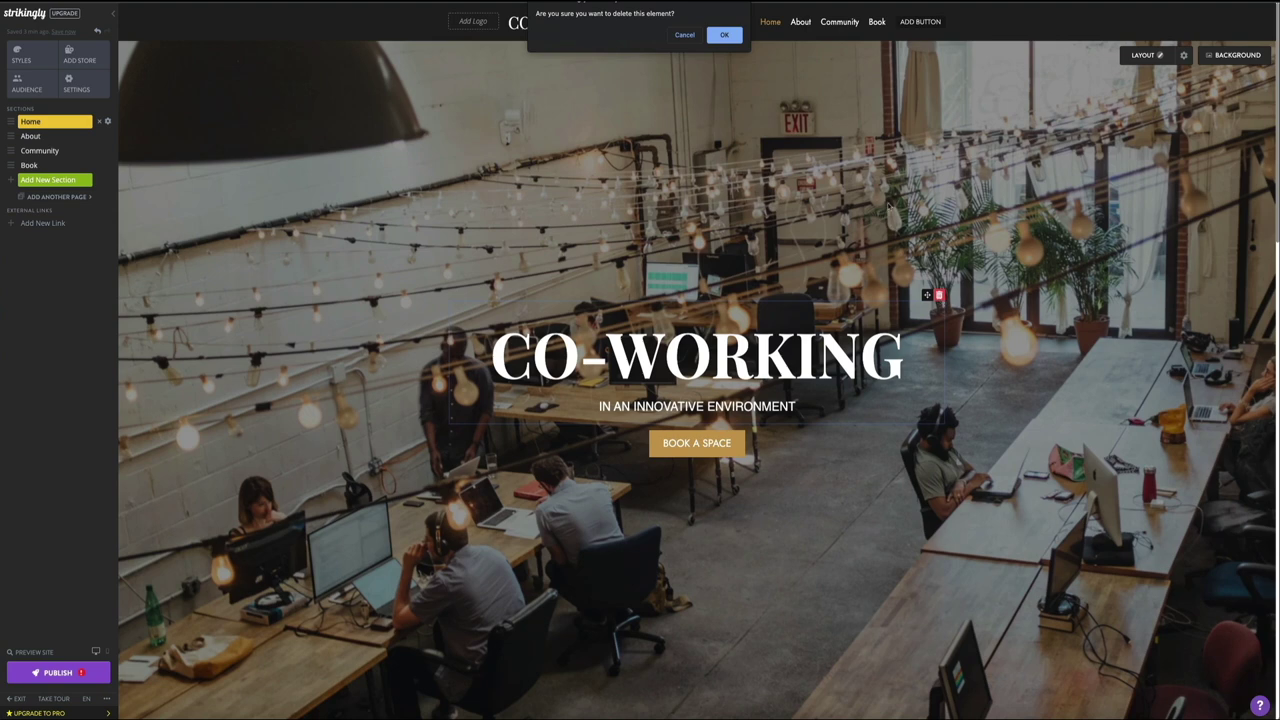
{"action": "left_click", "coordinate": [724, 35]}
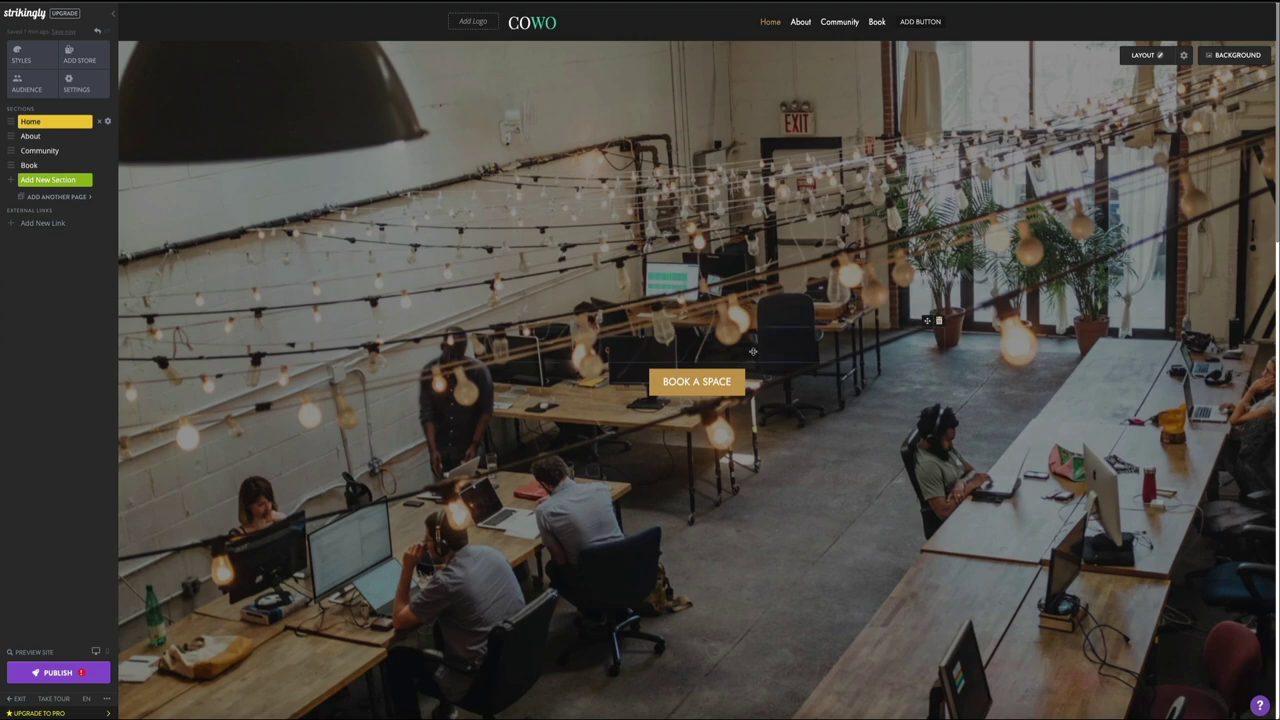
Step: Insert an empty image element above BOOK A SPACE and bring up its image upload dialog
{"action": "left_click", "coordinate": [697, 363]}
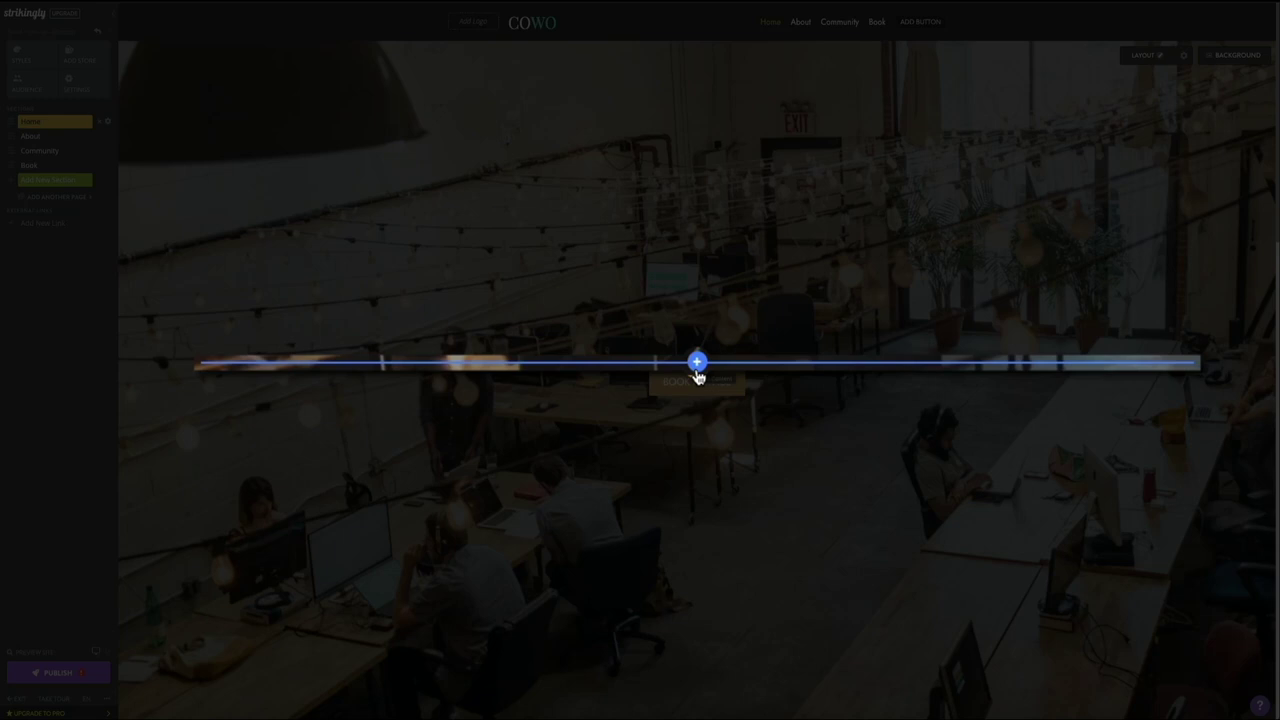
{"action": "left_click", "coordinate": [697, 363]}
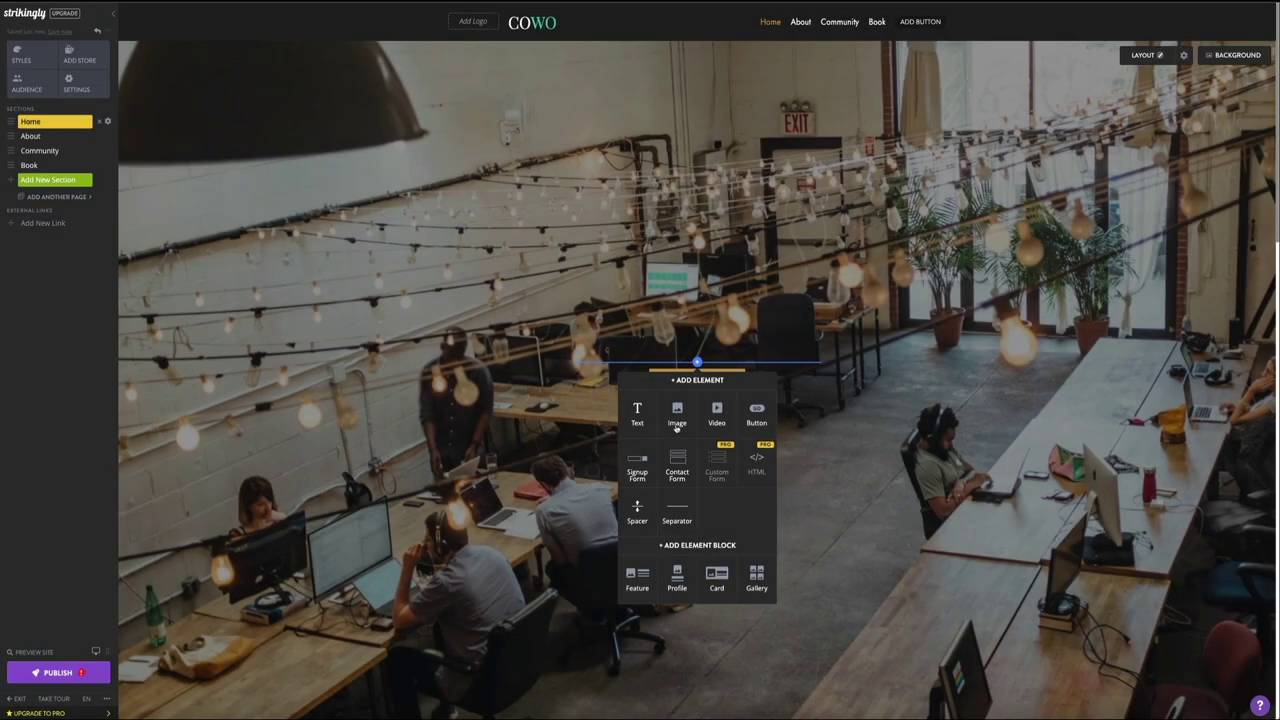
{"action": "left_click", "coordinate": [675, 425]}
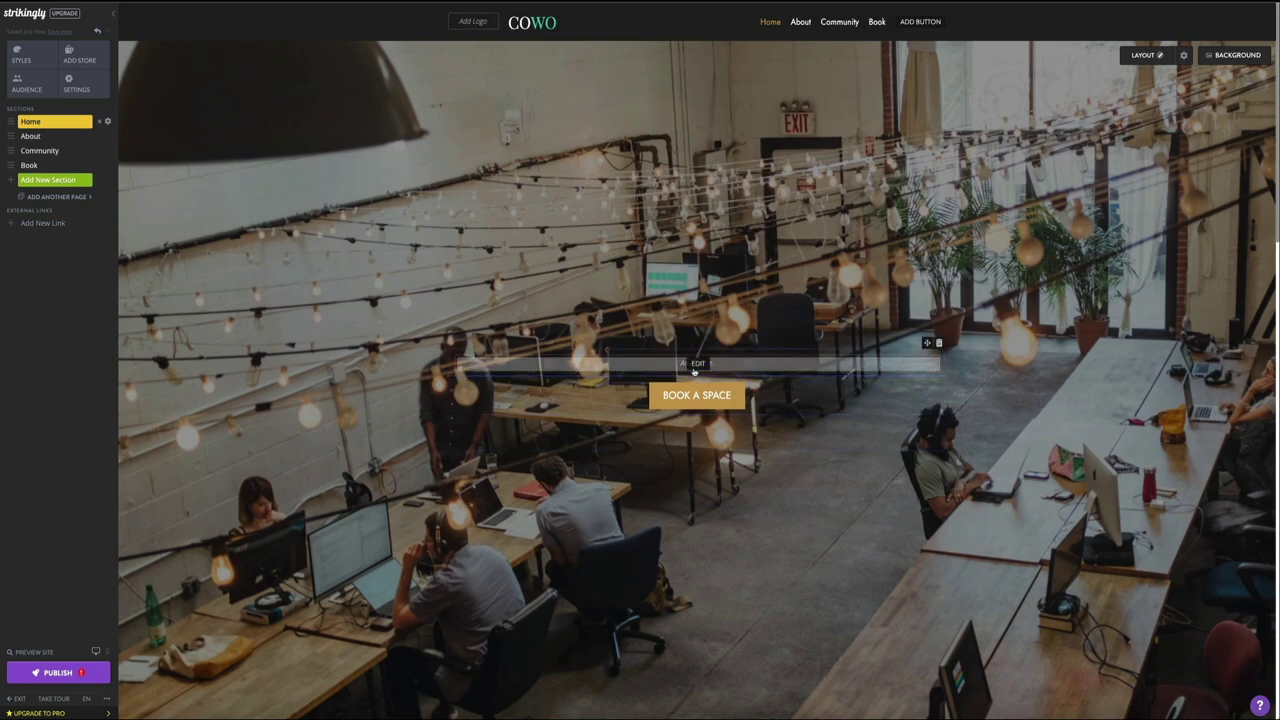
{"action": "left_click", "coordinate": [697, 378]}
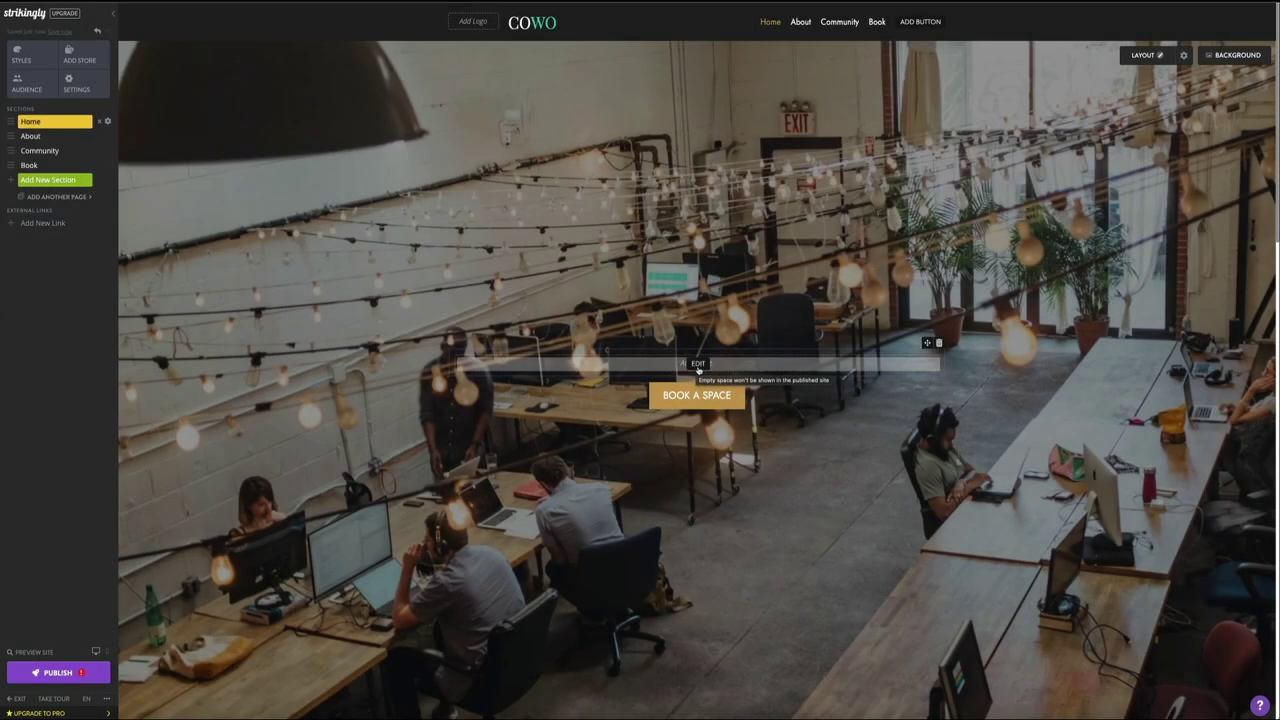
{"action": "left_click", "coordinate": [699, 370]}
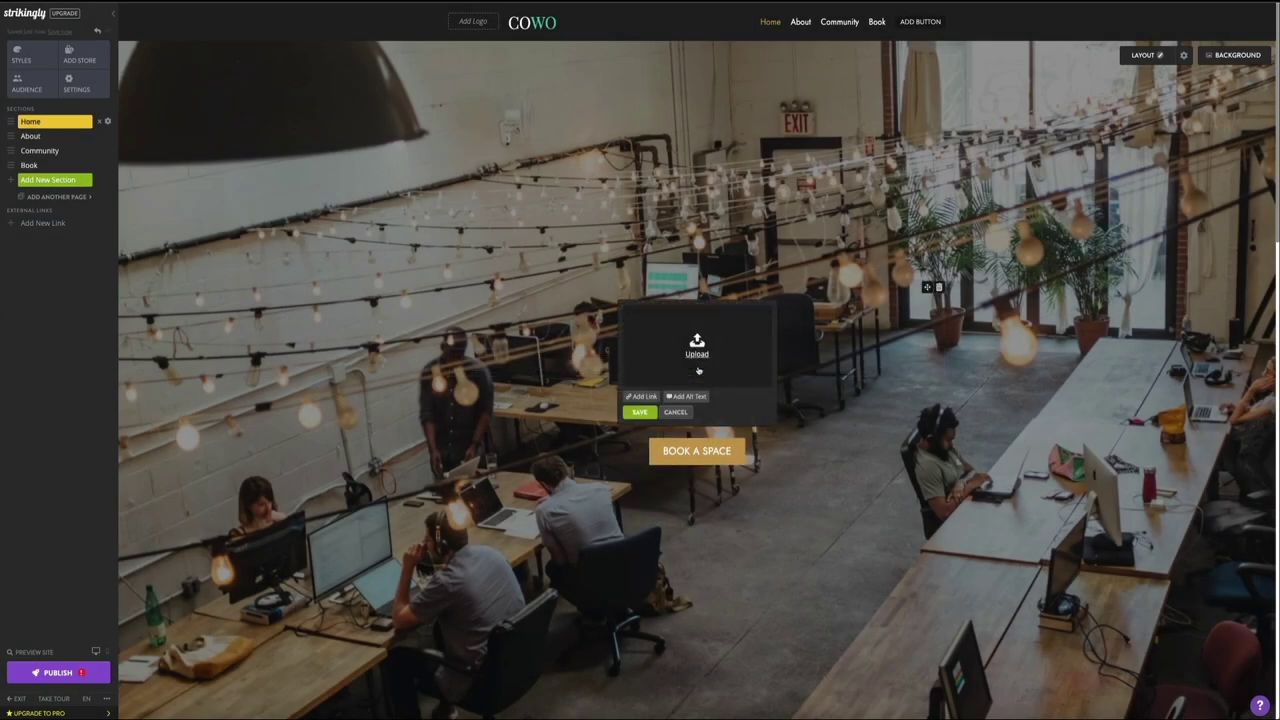
{"action": "left_click", "coordinate": [699, 371]}
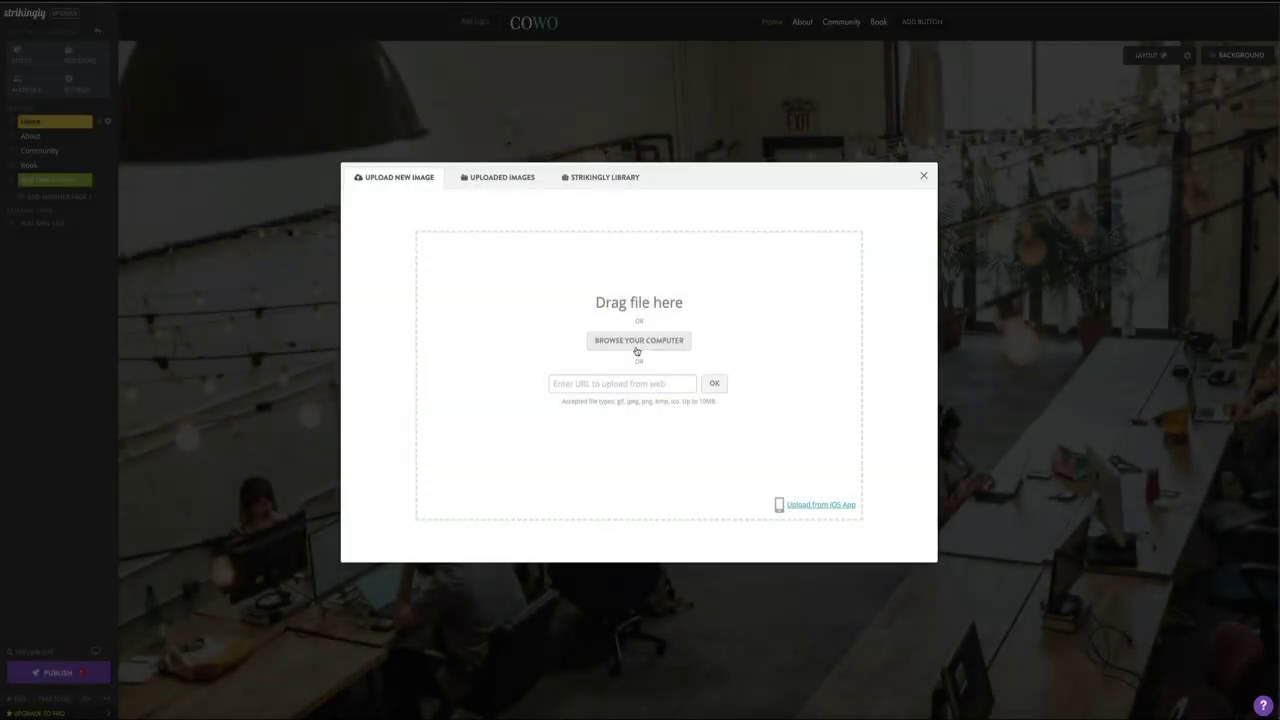
Step: Upload BALBOA YOGA (2).png from the computer as the hero logo image
{"action": "left_click", "coordinate": [638, 341]}
{"action": "left_click", "coordinate": [556, 321]}
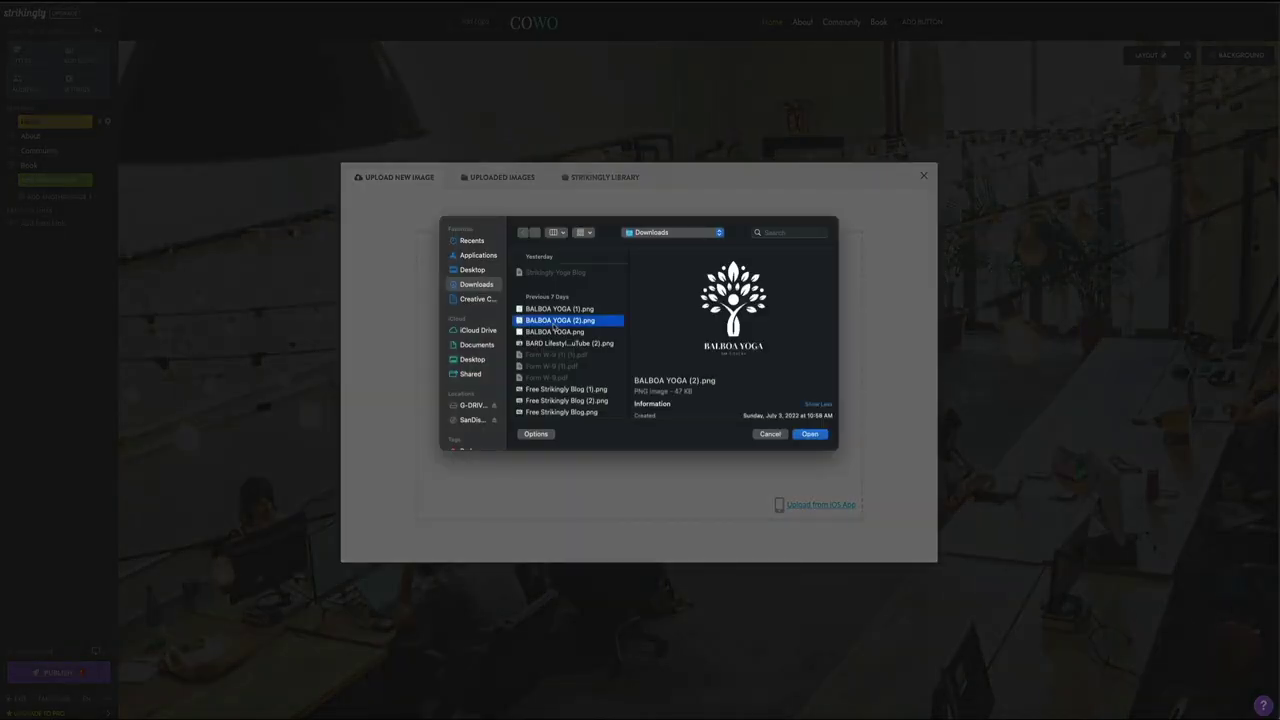
{"action": "left_click", "coordinate": [810, 434]}
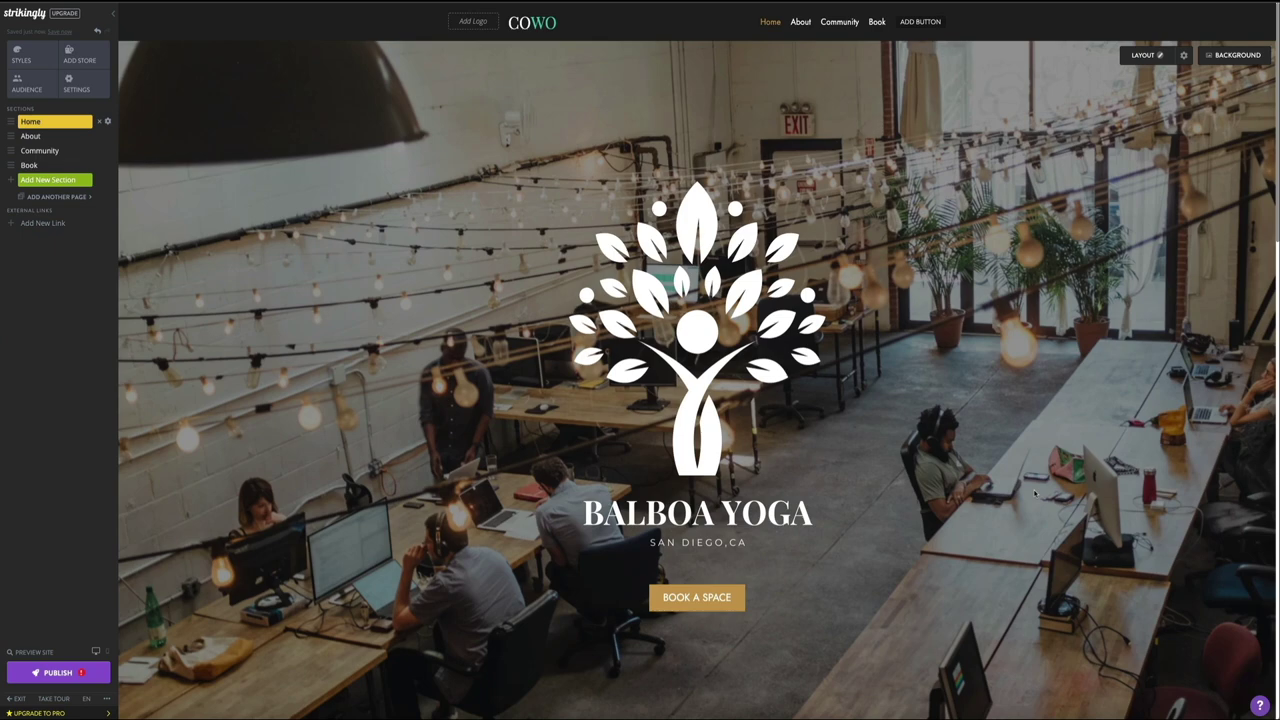
Step: Give the hero logo image the alt text 'balboa yoga logo'
{"action": "left_click", "coordinate": [704, 383]}
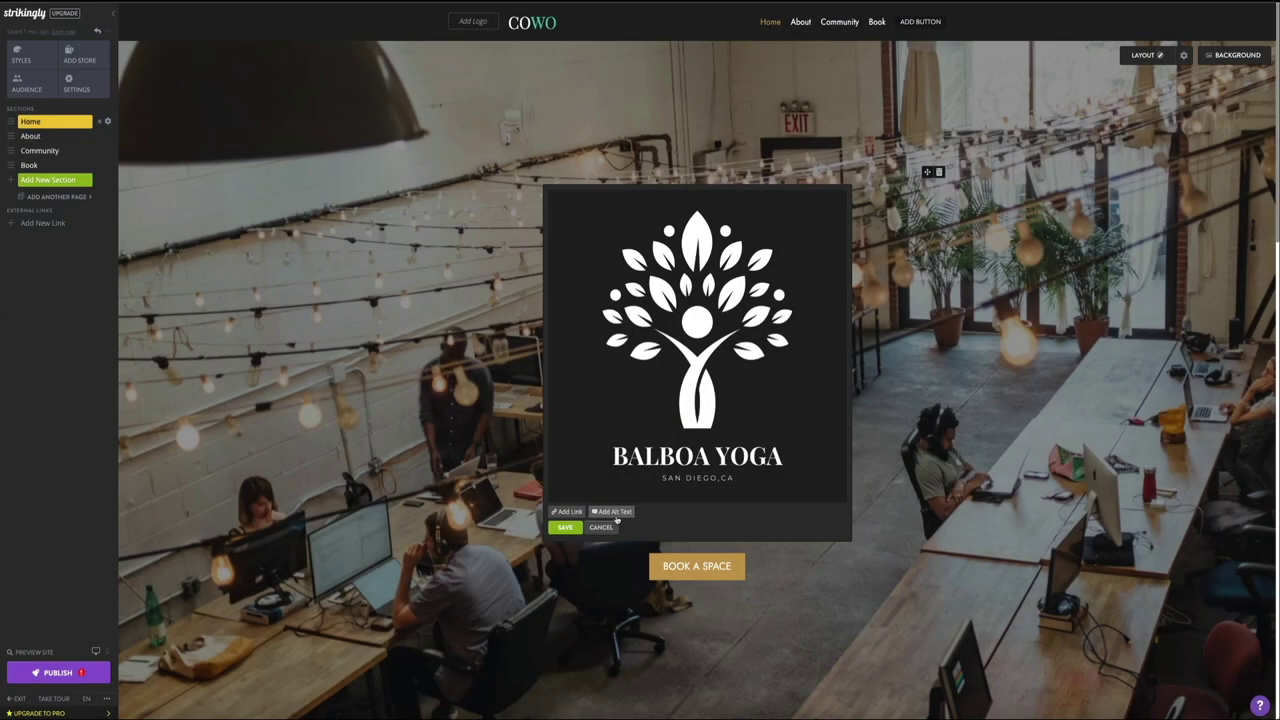
{"action": "left_click", "coordinate": [618, 514]}
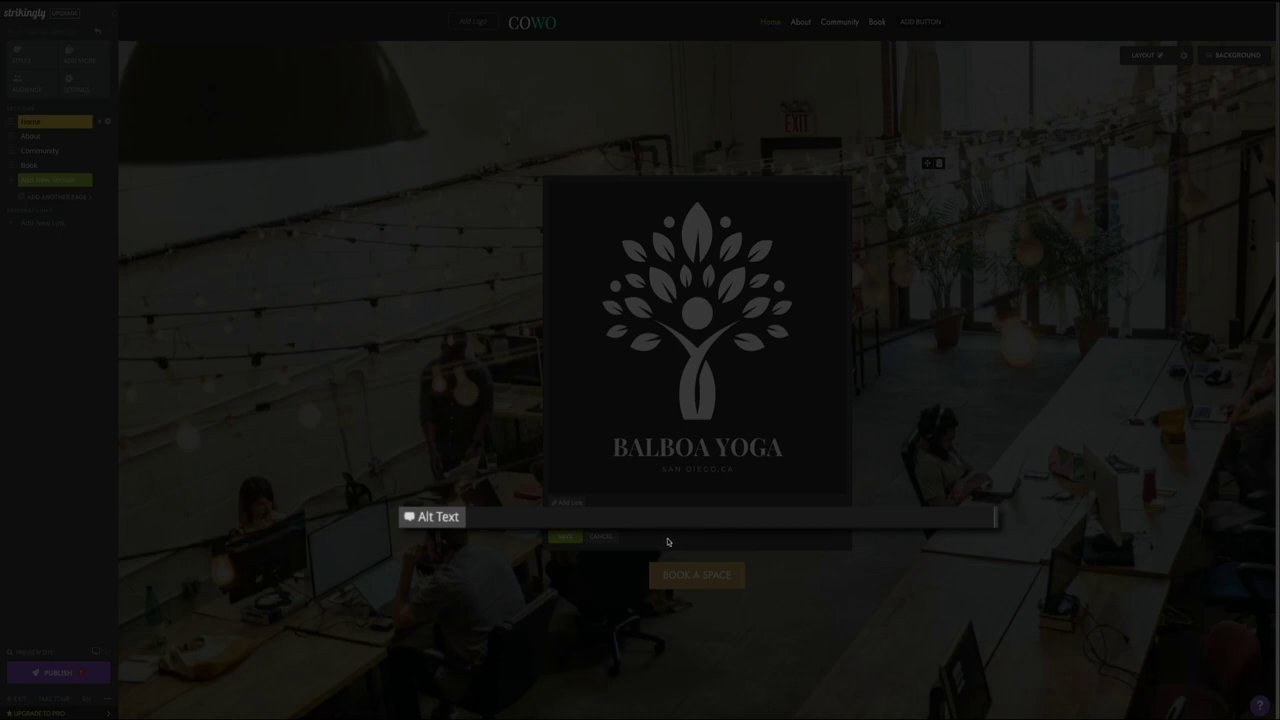
{"action": "type", "text": "balboa yoga logo"}
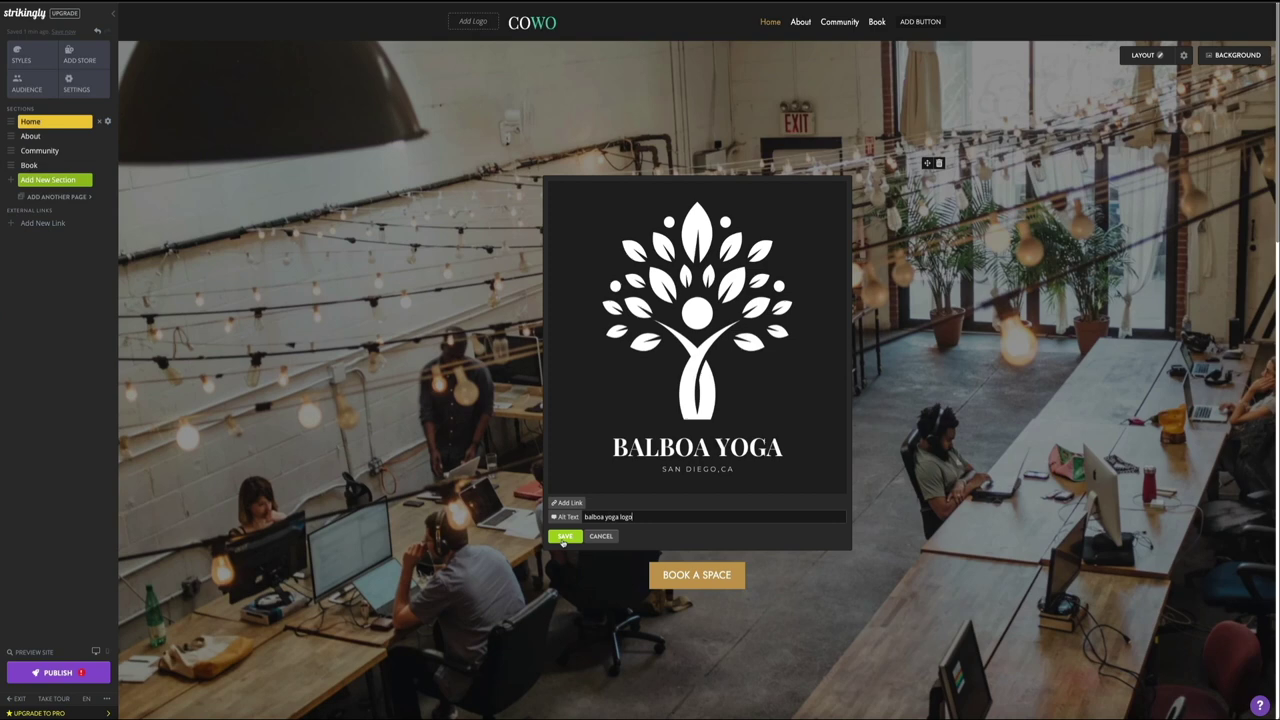
{"action": "left_click", "coordinate": [561, 531]}
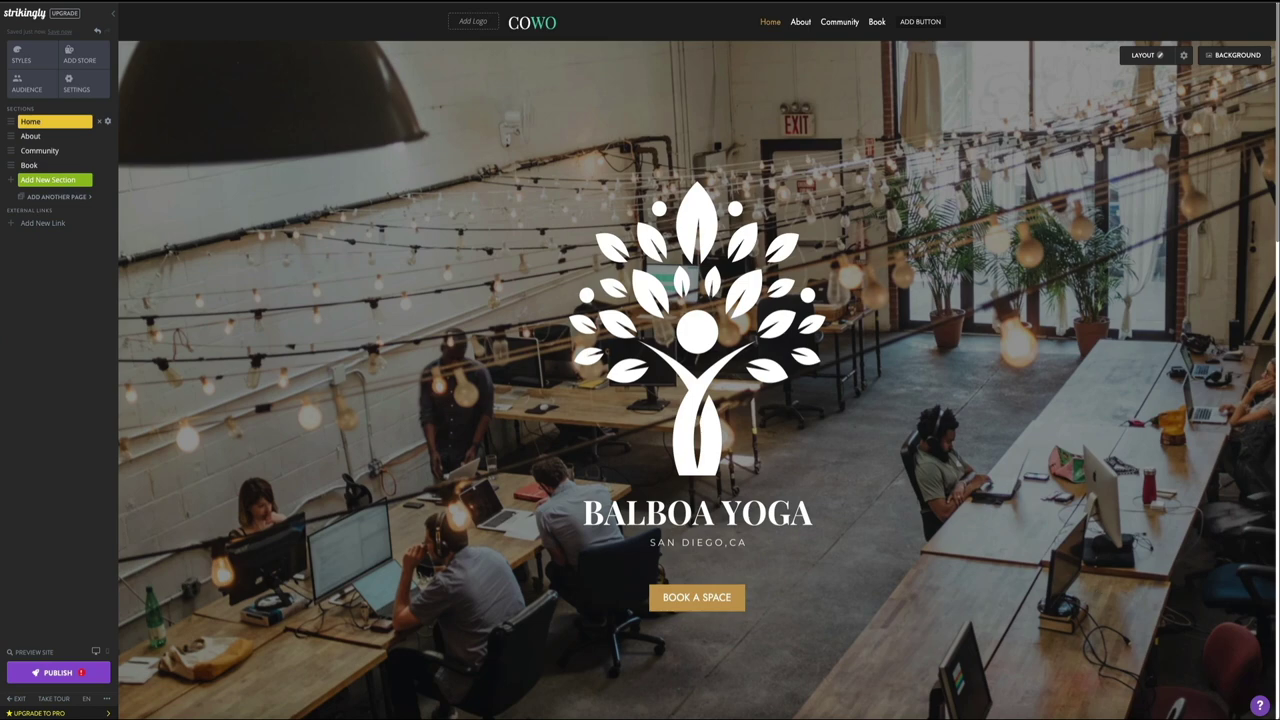
{"action": "left_click", "coordinate": [703, 608]}
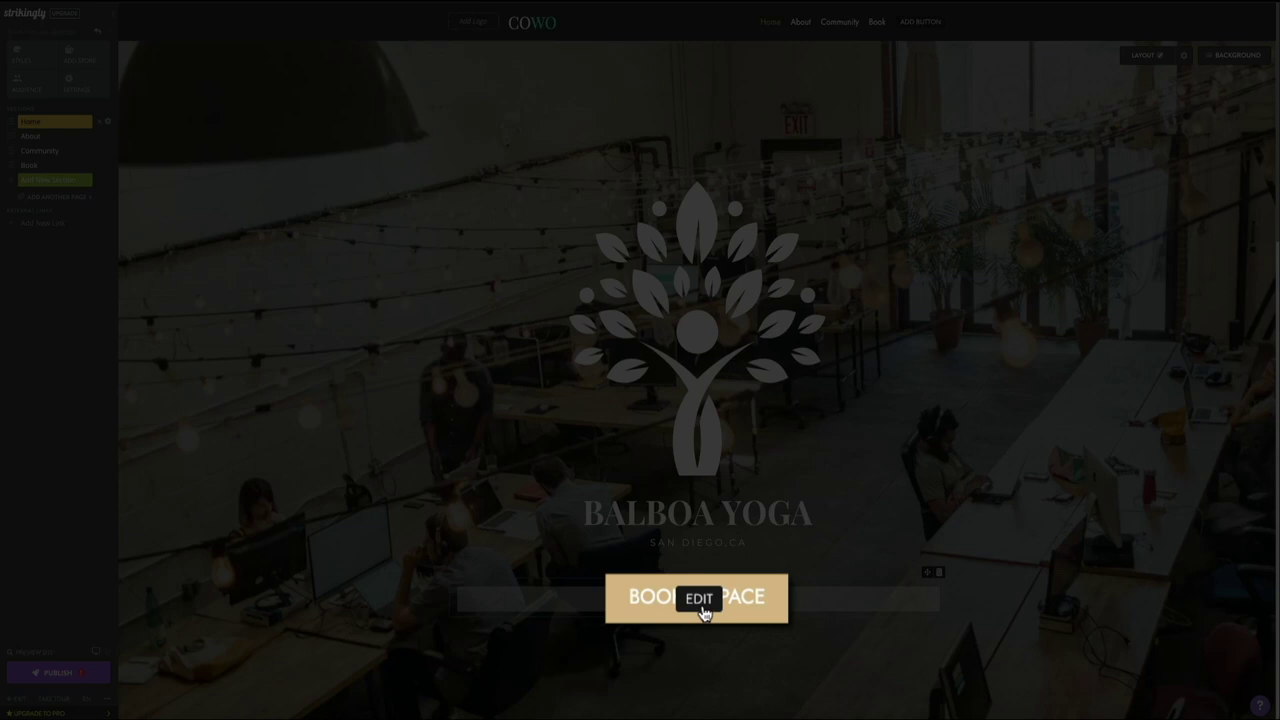
Step: Change the hero button label from BOOK A SPACE to SIGN UP FOR CLASS
{"action": "left_click", "coordinate": [703, 608]}
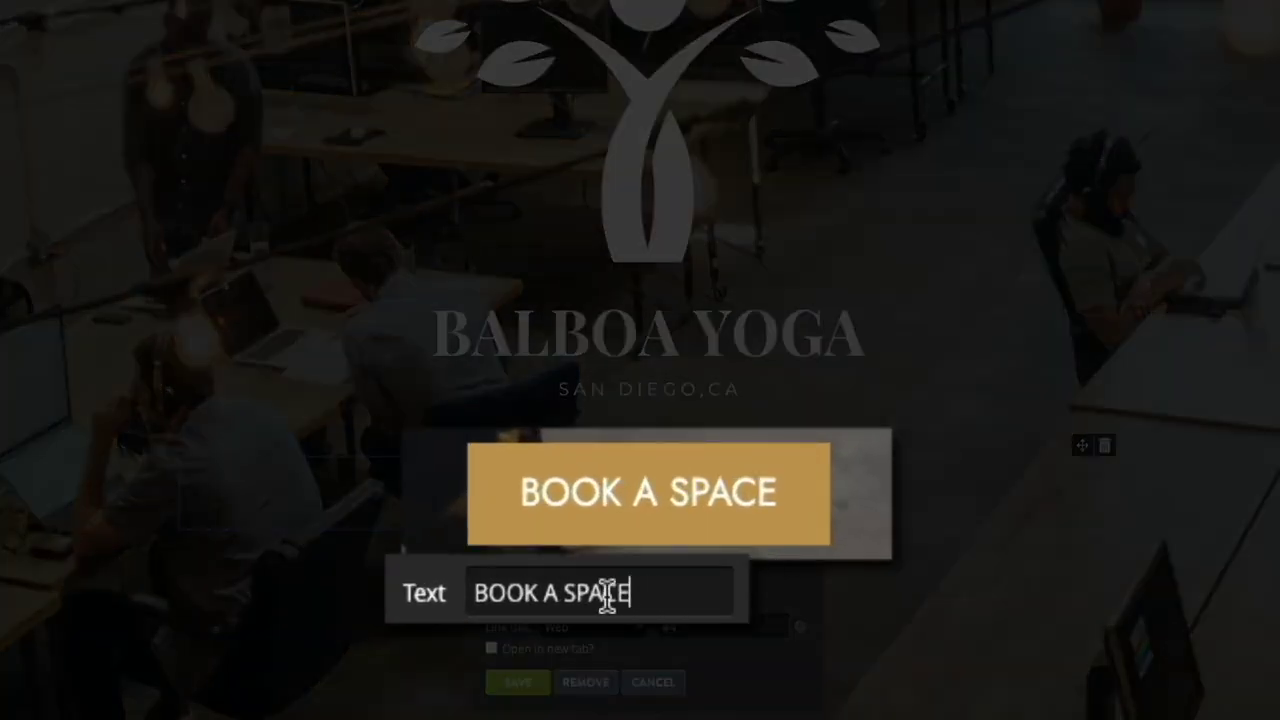
{"action": "left_click_drag", "start_coordinate": [612, 592], "coordinate": [474, 590]}
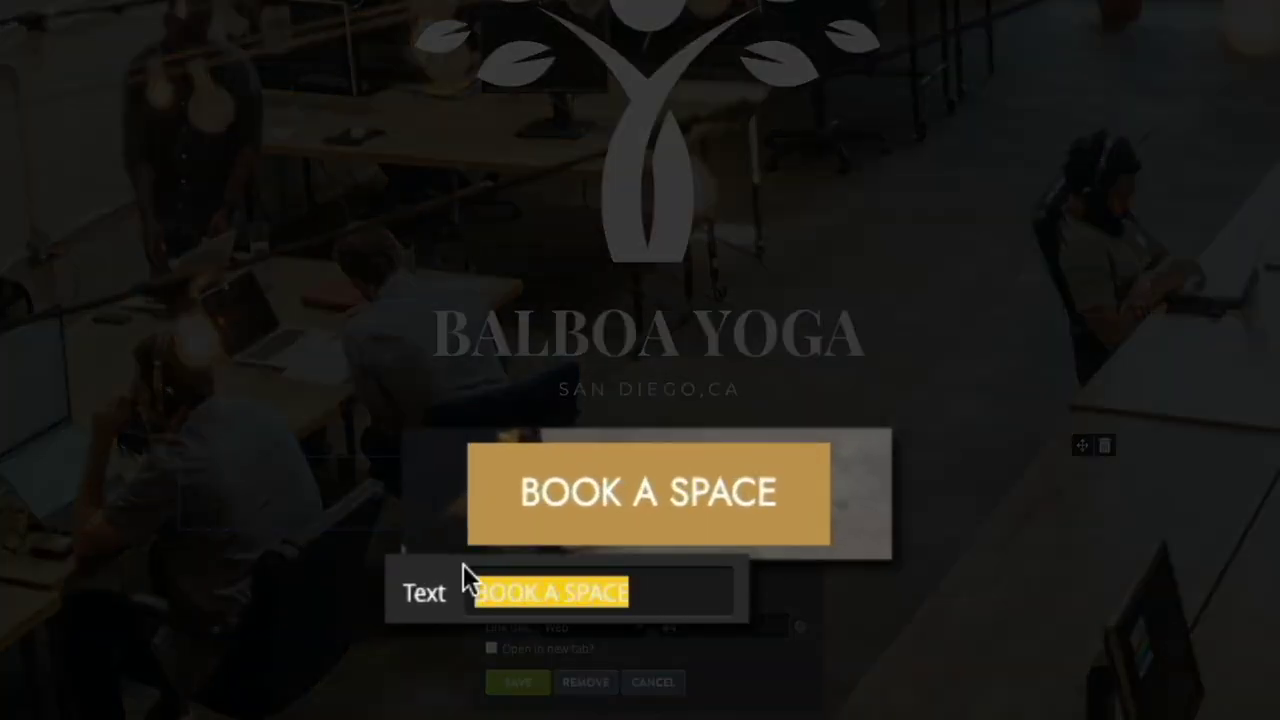
{"action": "type", "text": "SIGN UP FOR CLASS"}
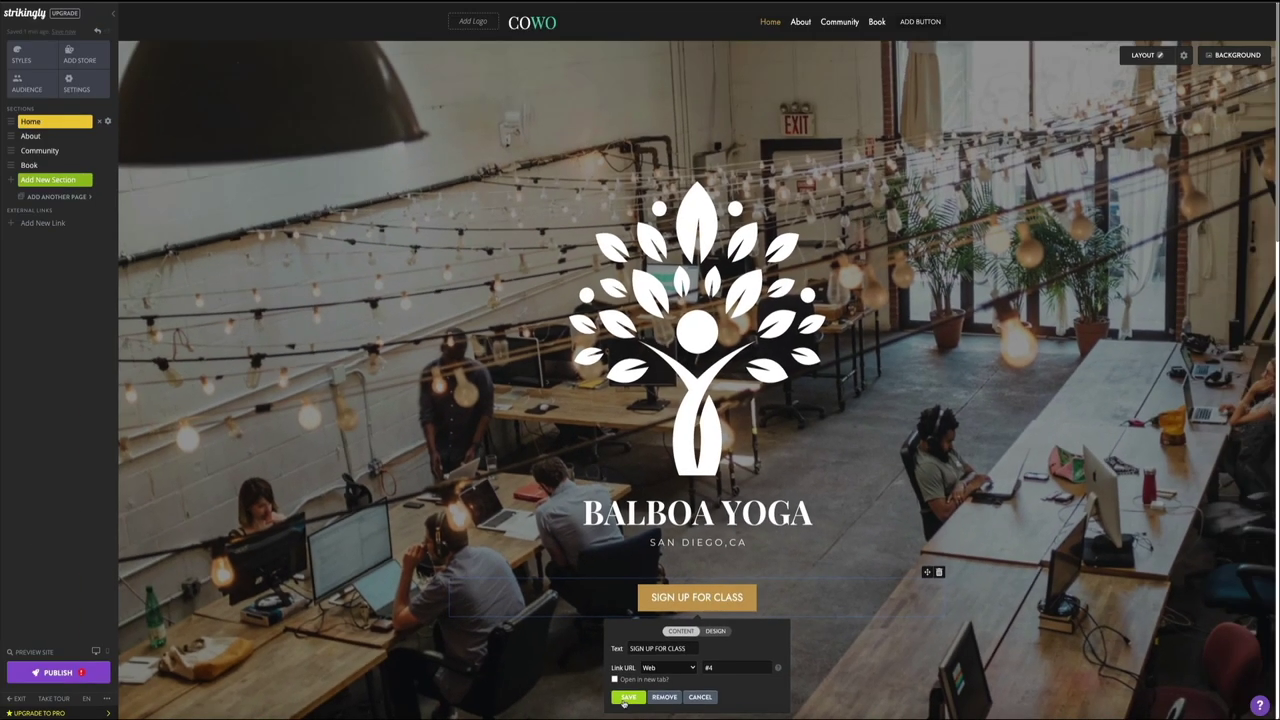
{"action": "left_click", "coordinate": [518, 682]}
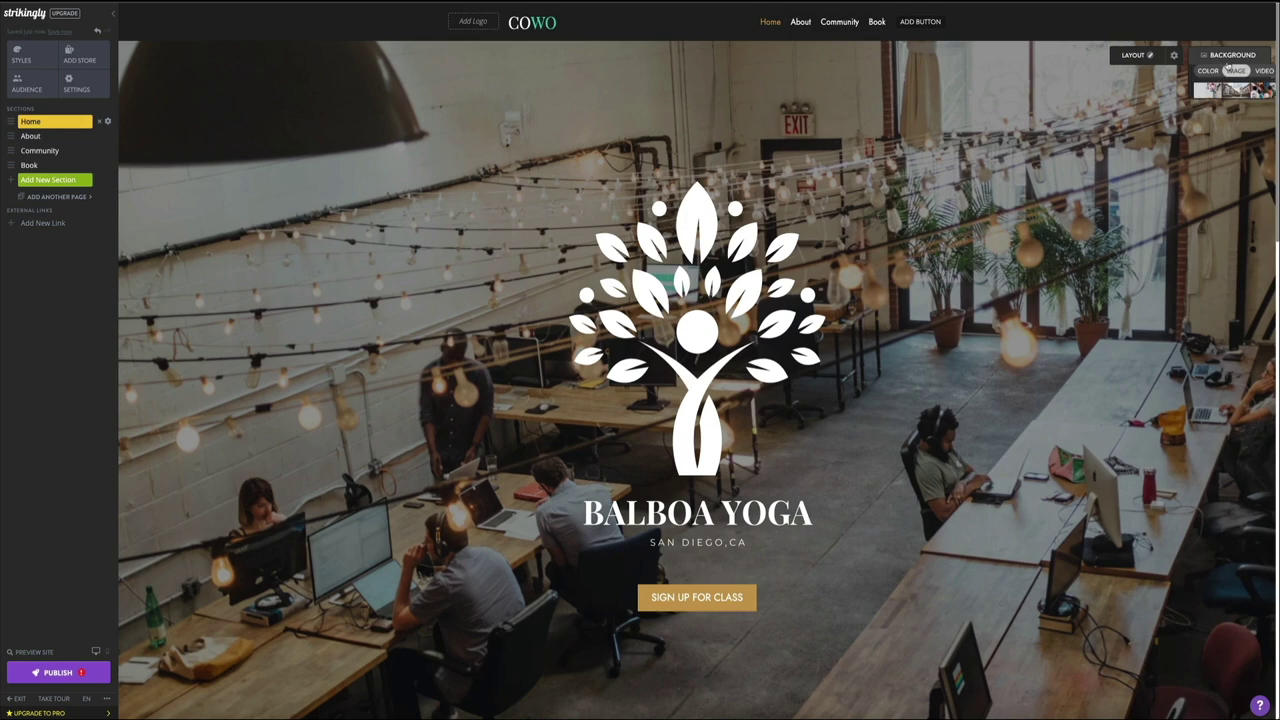
Step: Show the hero section's background settings on the solid Color swatches
{"action": "left_click", "coordinate": [1220, 55]}
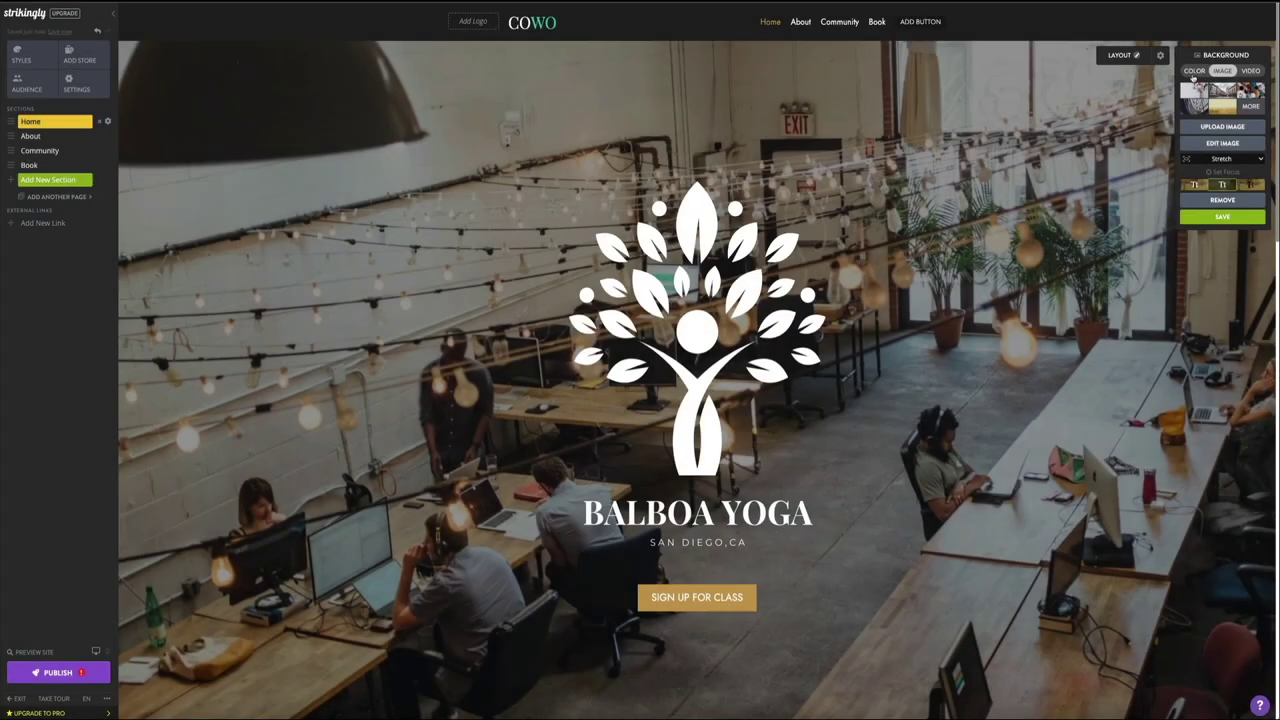
{"action": "left_click", "coordinate": [1194, 72]}
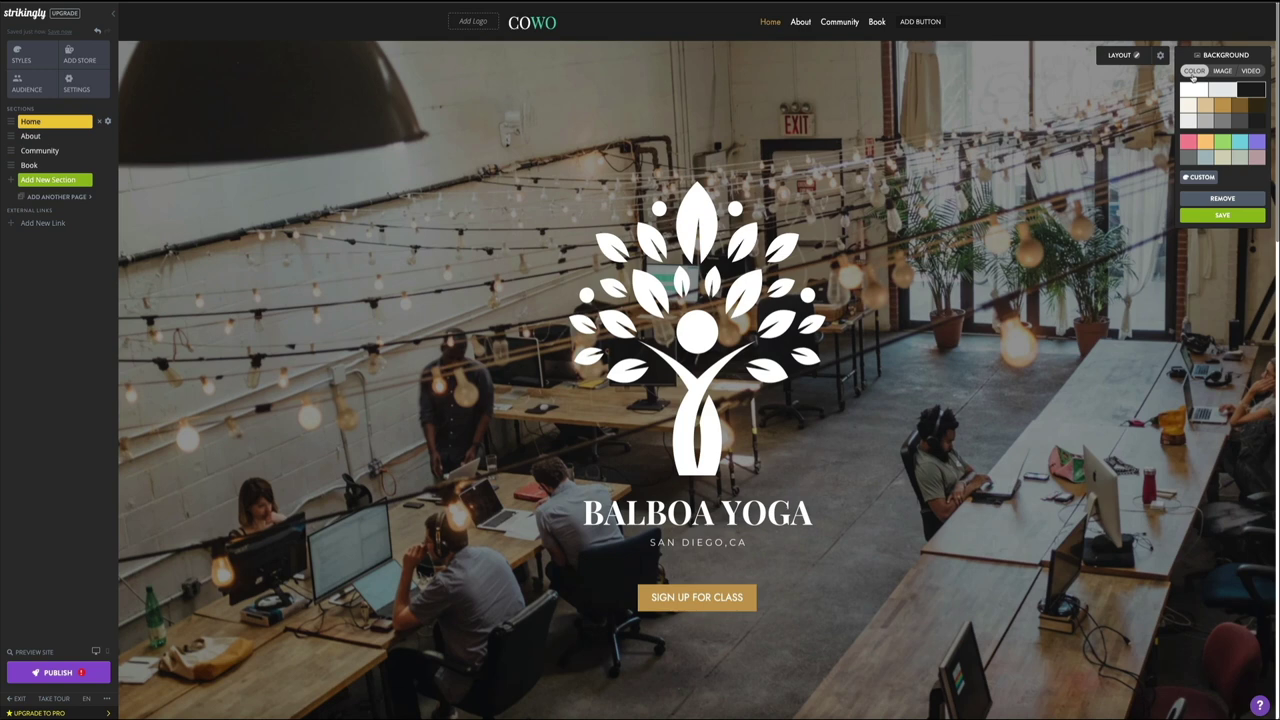
Step: Preview the hero against many solid colours: whites, browns, greys, brights and muted tones
{"action": "left_click", "coordinate": [1188, 90]}
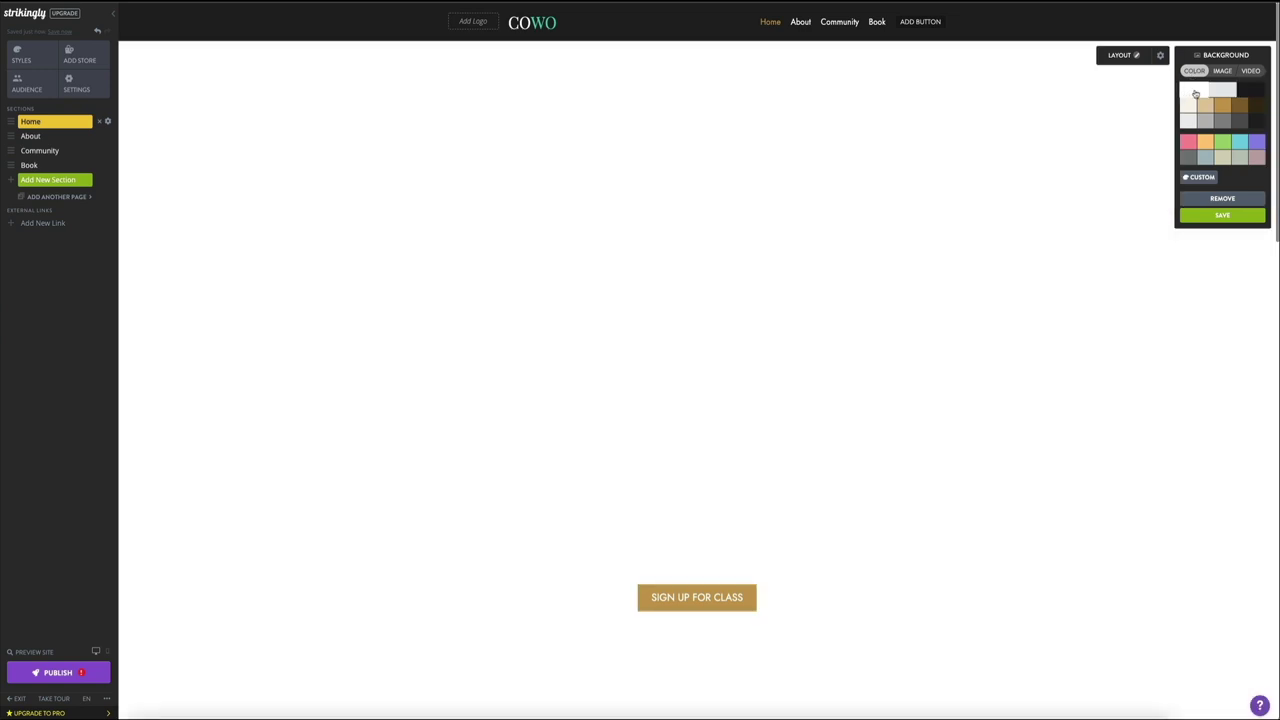
{"action": "left_click", "coordinate": [1206, 92]}
{"action": "left_click", "coordinate": [1248, 93]}
{"action": "left_click", "coordinate": [1255, 106]}
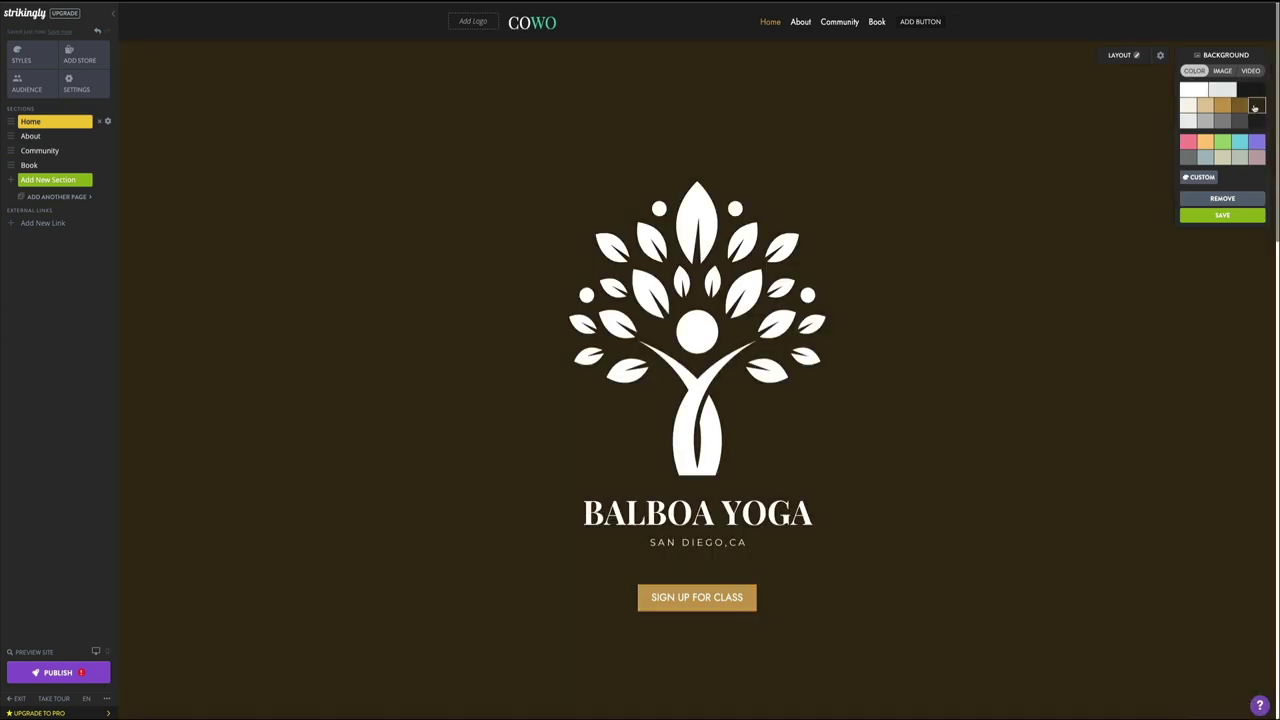
{"action": "left_click", "coordinate": [1240, 106]}
{"action": "left_click", "coordinate": [1222, 106]}
{"action": "left_click", "coordinate": [1205, 106]}
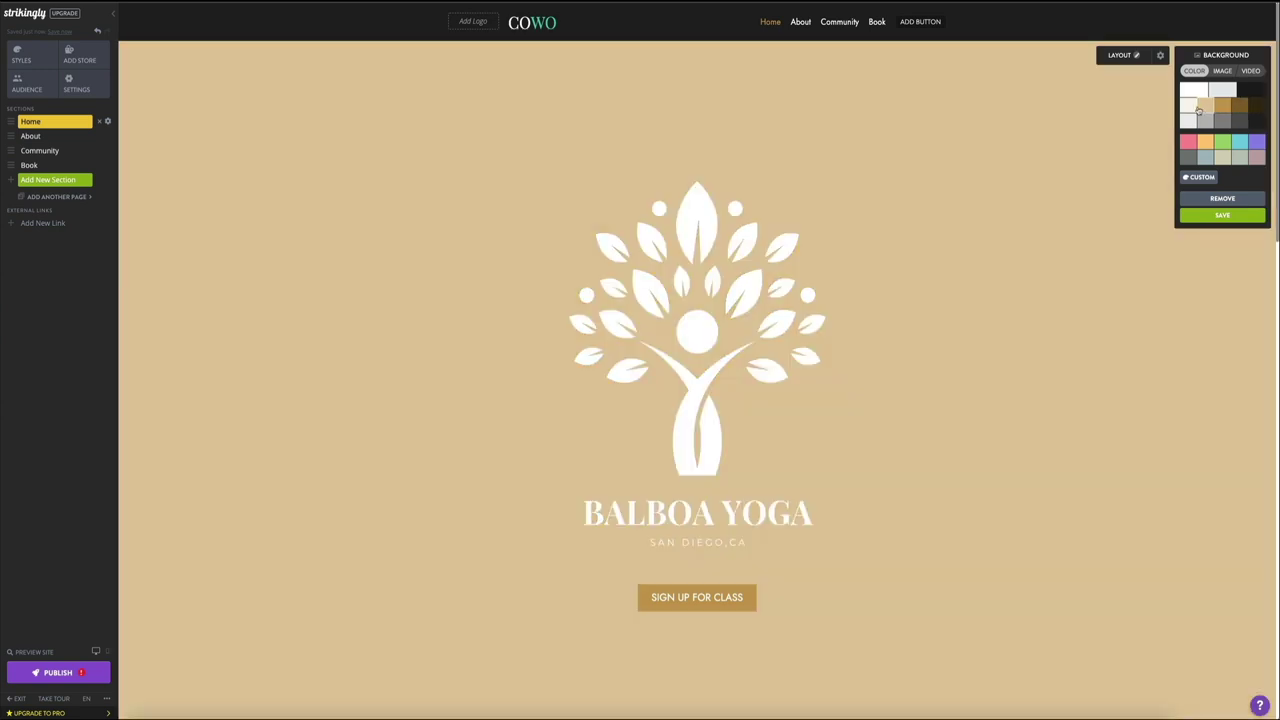
{"action": "left_click", "coordinate": [1188, 108]}
{"action": "left_click", "coordinate": [1205, 120]}
{"action": "left_click", "coordinate": [1222, 120]}
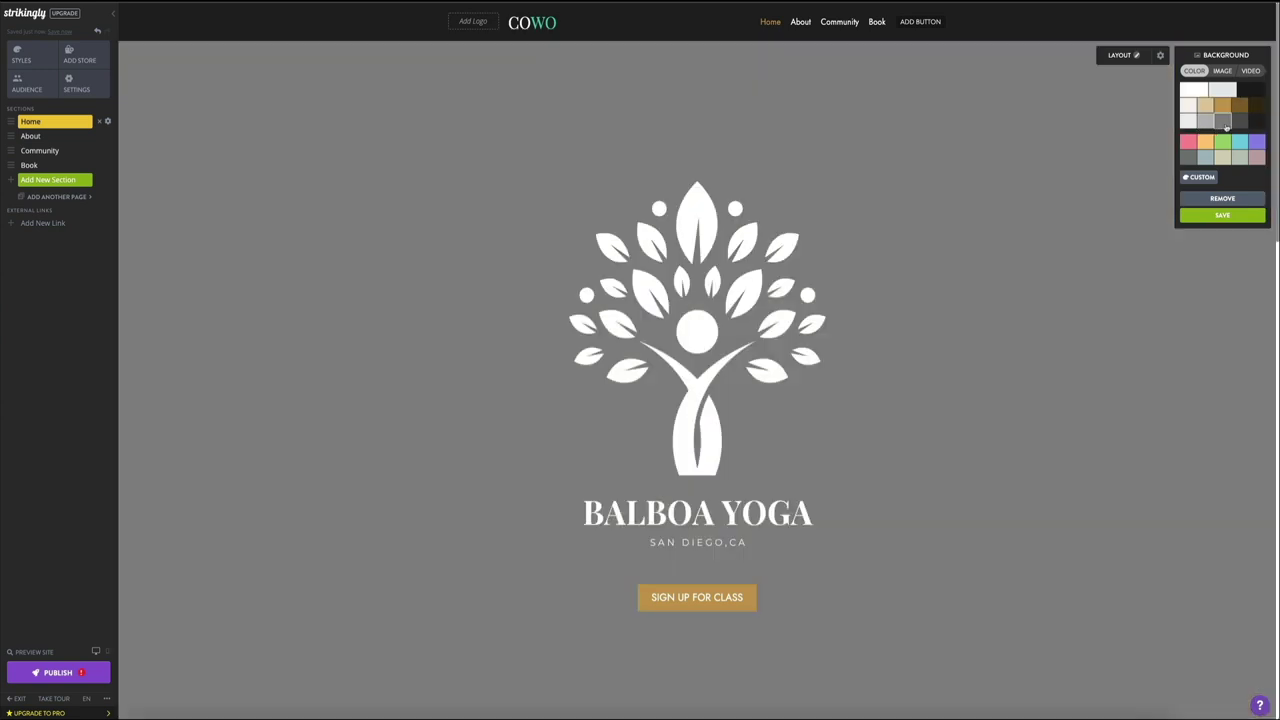
{"action": "left_click", "coordinate": [1240, 120]}
{"action": "left_click", "coordinate": [1257, 120]}
{"action": "left_click", "coordinate": [1256, 142]}
{"action": "left_click", "coordinate": [1240, 143]}
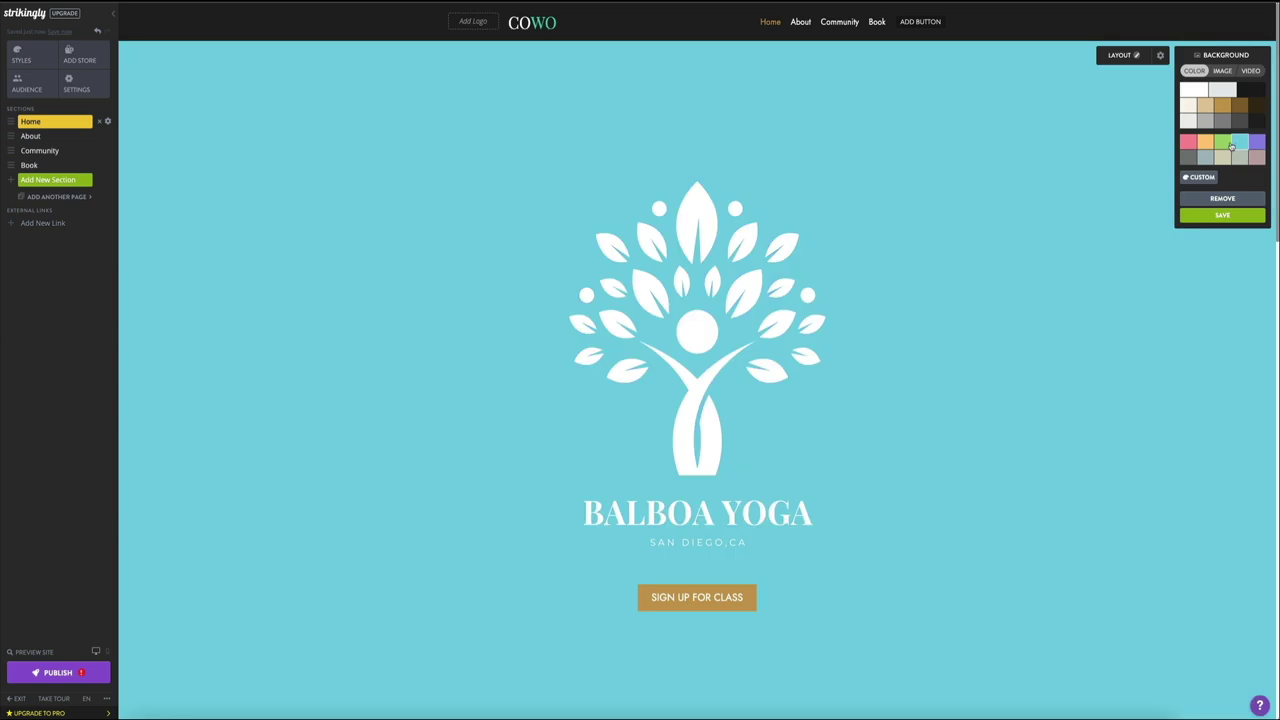
{"action": "left_click", "coordinate": [1222, 143]}
{"action": "left_click", "coordinate": [1205, 142]}
{"action": "left_click", "coordinate": [1188, 142]}
{"action": "left_click", "coordinate": [1188, 157]}
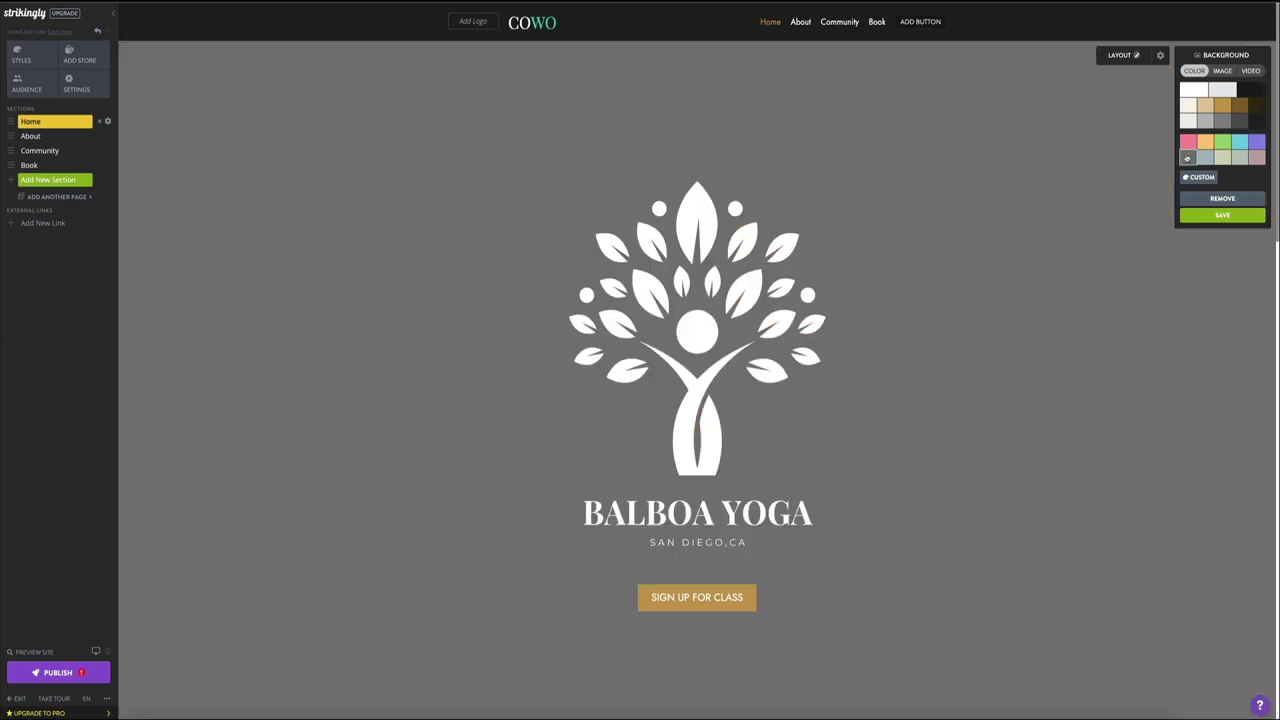
{"action": "left_click", "coordinate": [1204, 157]}
{"action": "left_click", "coordinate": [1221, 158]}
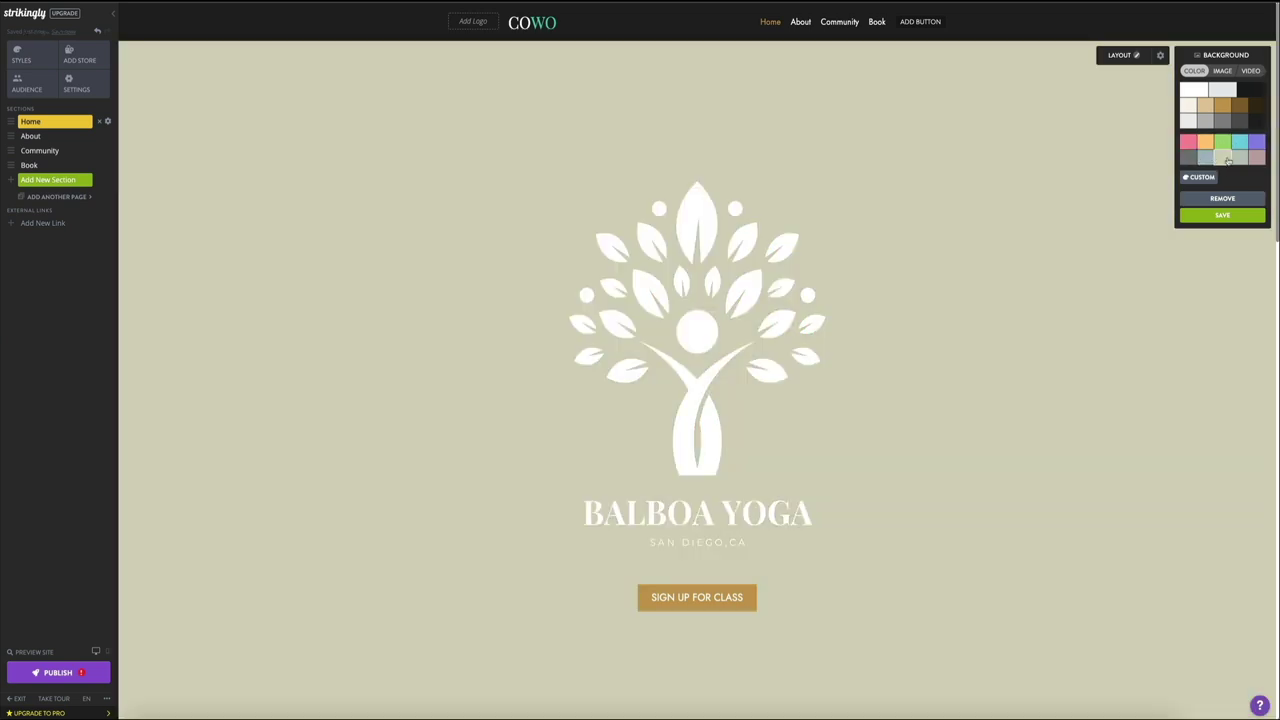
{"action": "left_click", "coordinate": [1231, 159]}
{"action": "left_click", "coordinate": [1252, 159]}
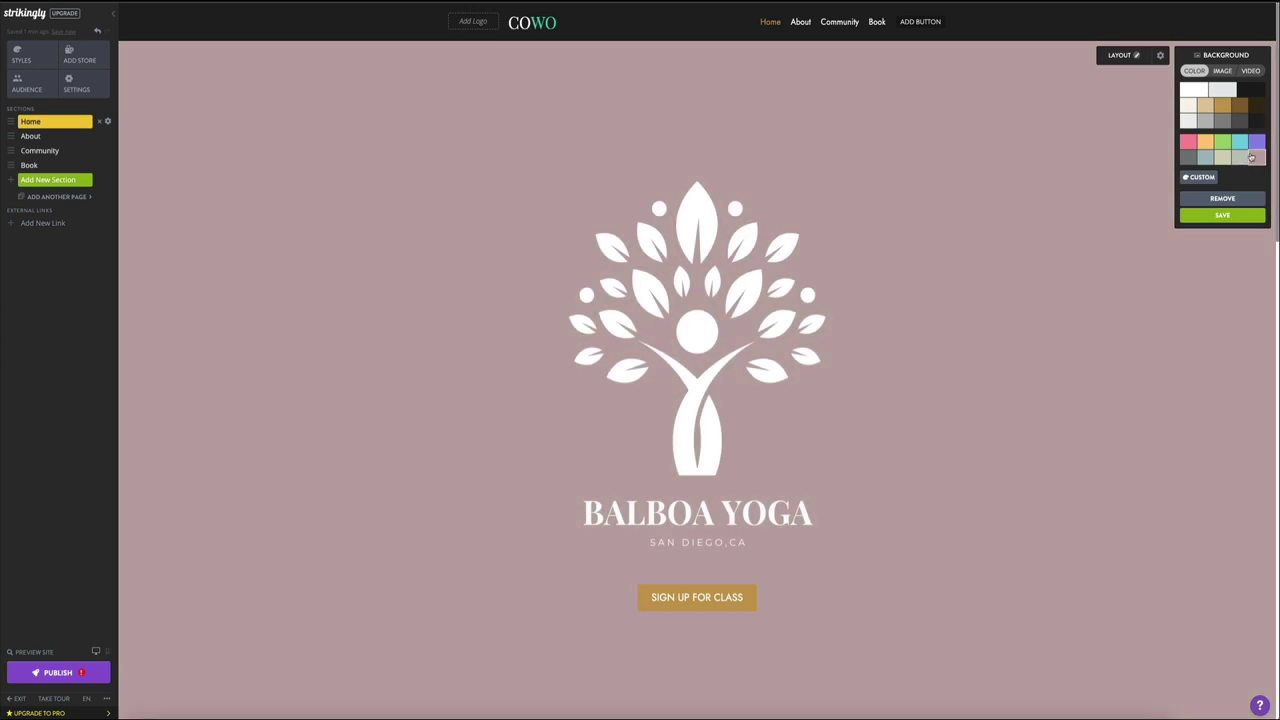
{"action": "left_click", "coordinate": [1253, 147]}
{"action": "left_click", "coordinate": [1239, 143]}
Step: After trying green, pink and light orange, pick light grey, then switch the background to Image
{"action": "left_click", "coordinate": [1222, 143]}
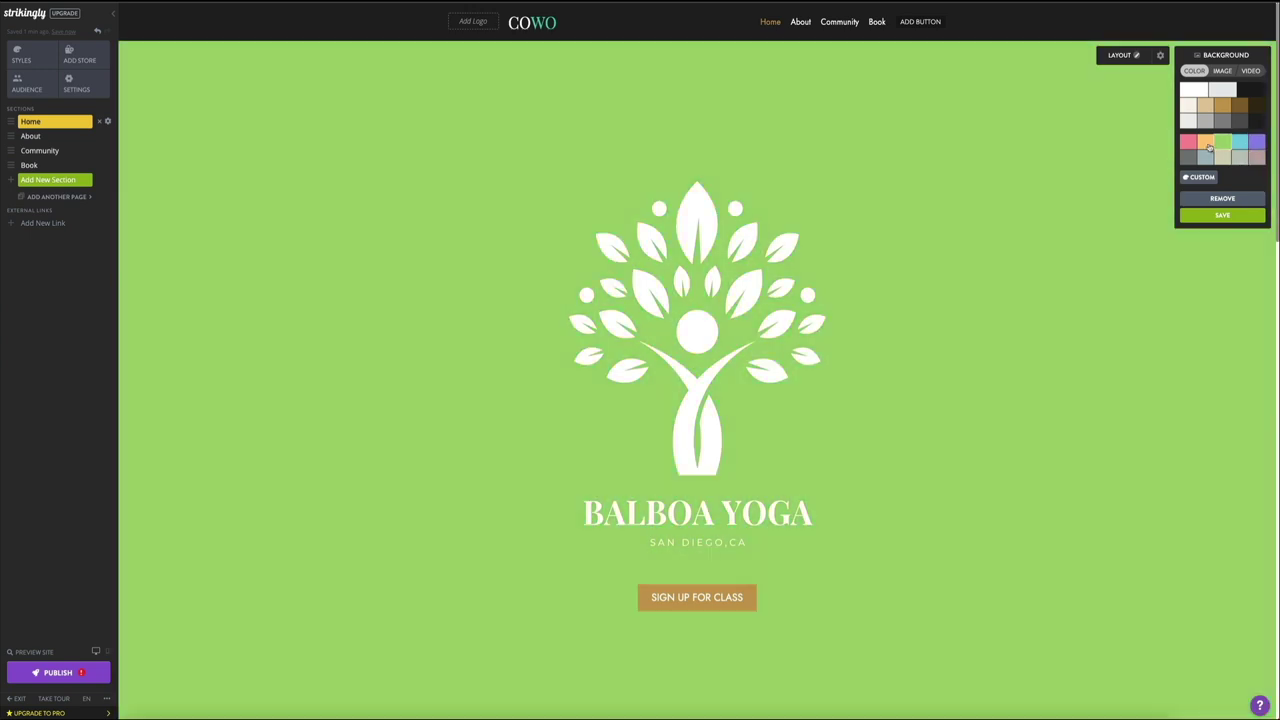
{"action": "left_click", "coordinate": [1205, 143]}
{"action": "left_click", "coordinate": [1189, 144]}
{"action": "left_click", "coordinate": [1197, 144]}
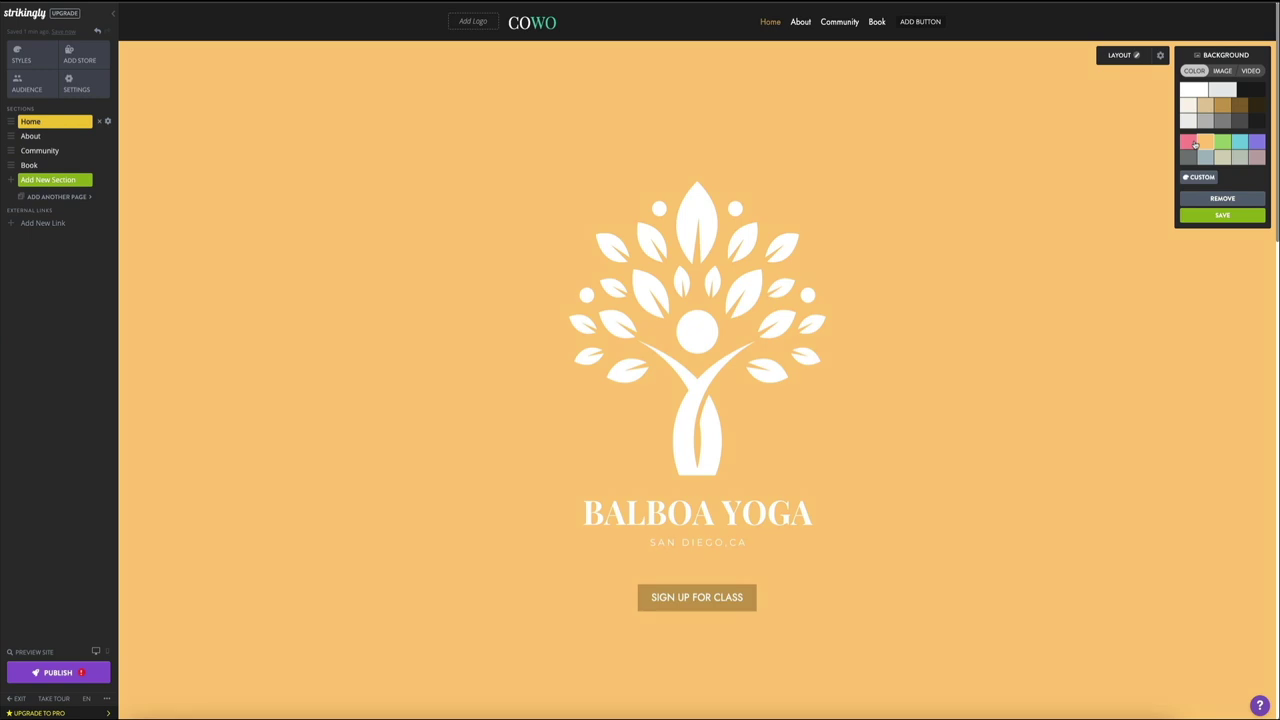
{"action": "left_click", "coordinate": [1222, 90]}
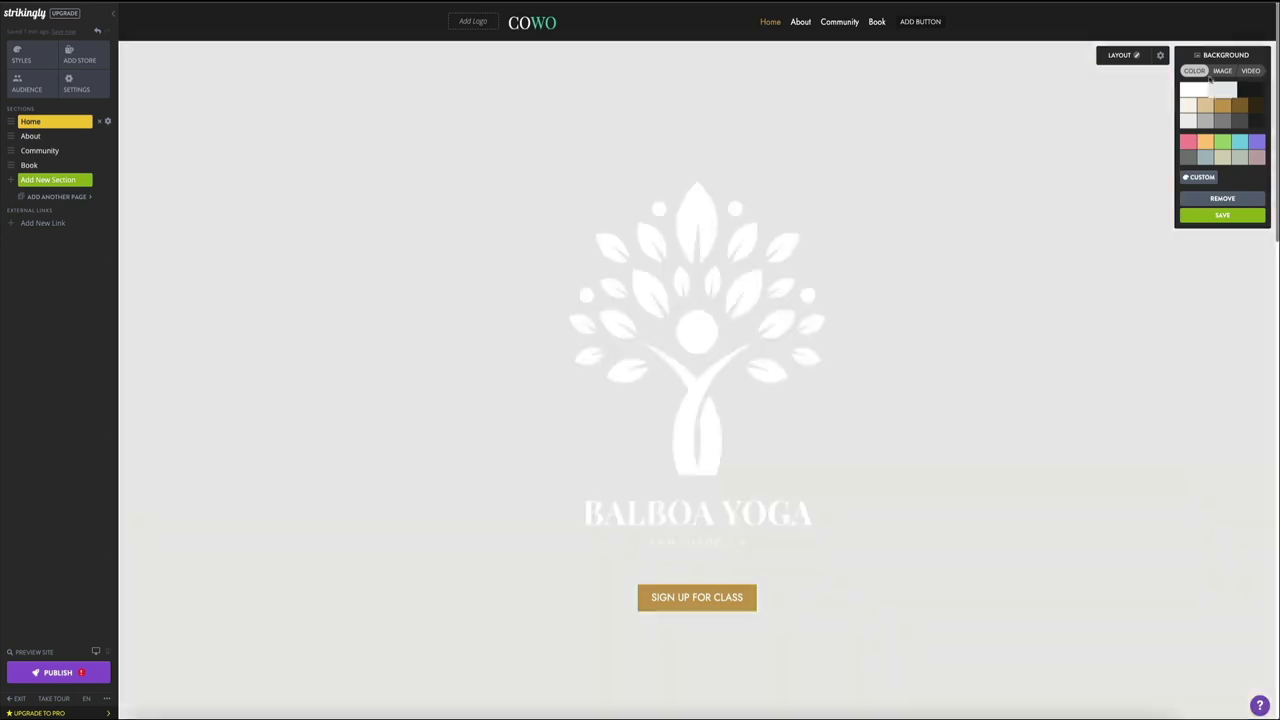
{"action": "left_click", "coordinate": [1220, 72]}
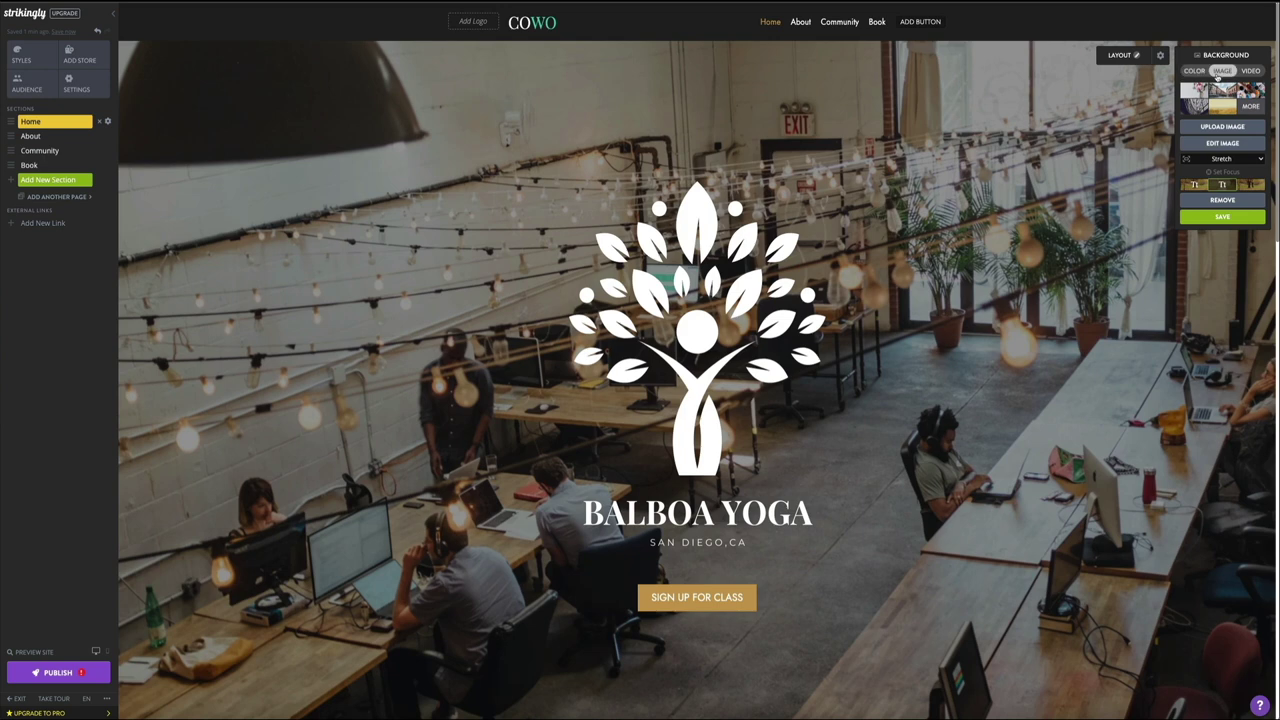
{"action": "left_click", "coordinate": [1194, 95]}
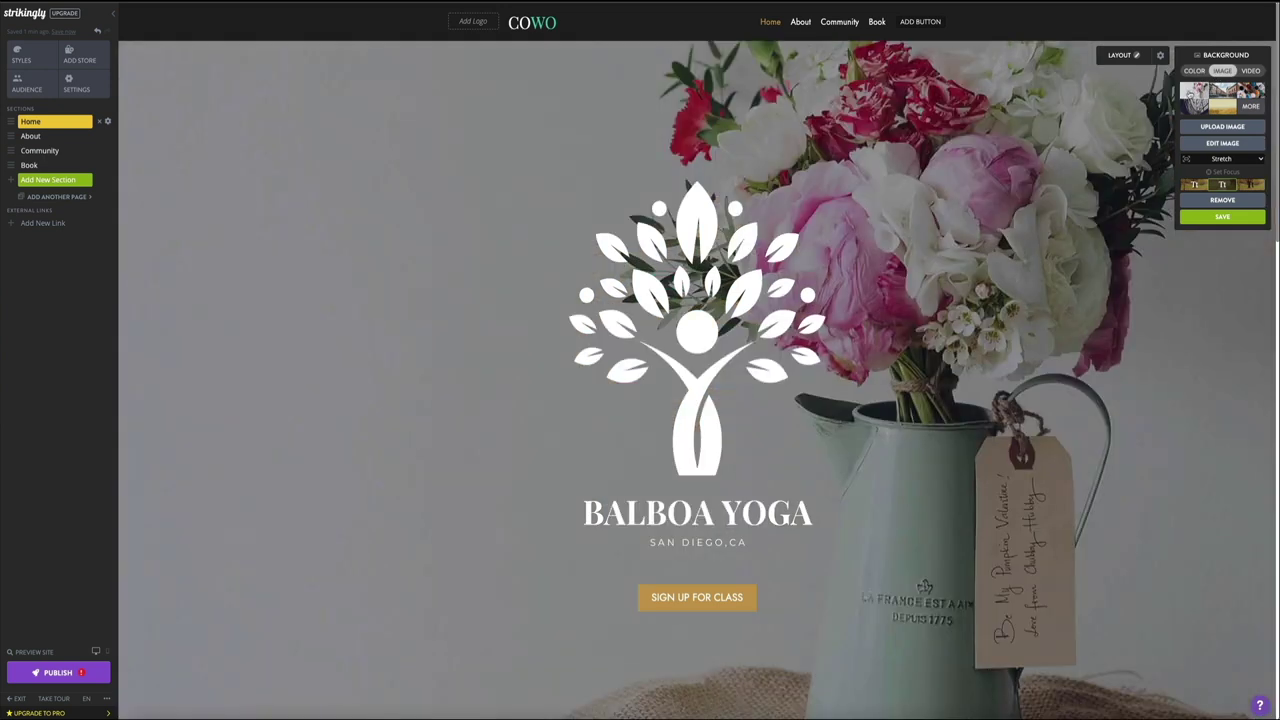
{"action": "left_click", "coordinate": [1220, 95]}
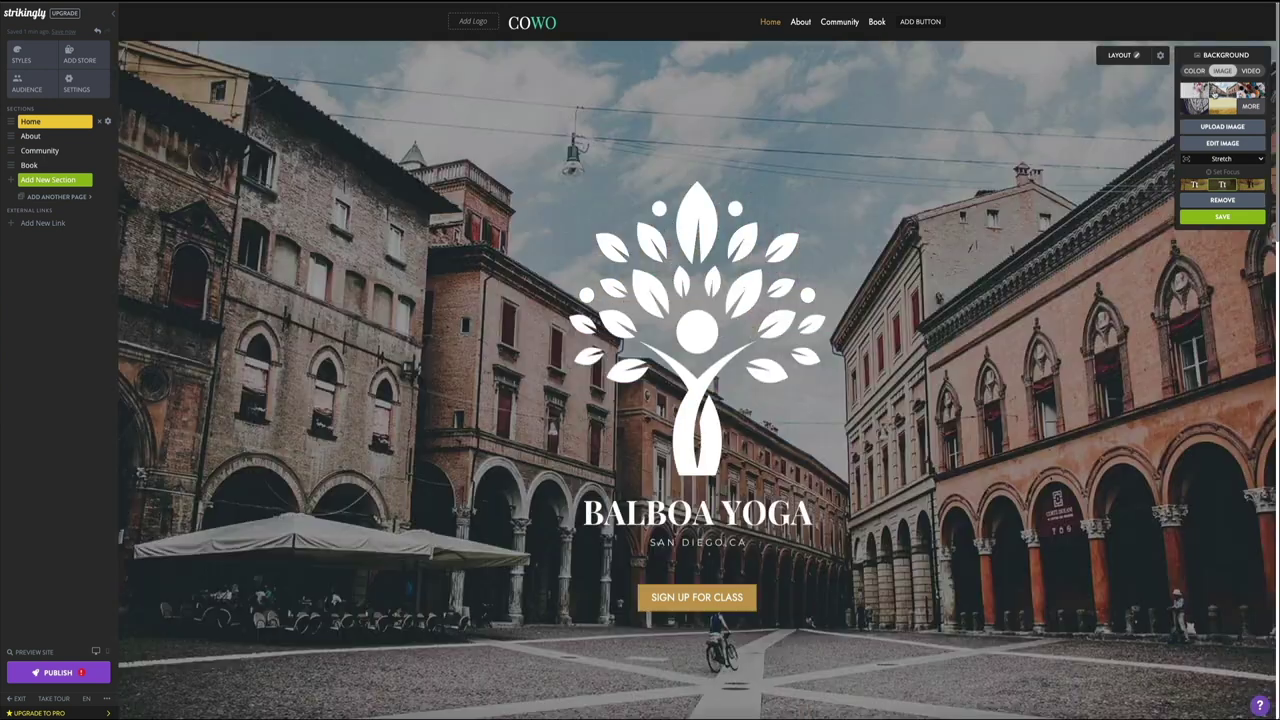
{"action": "left_click", "coordinate": [1245, 92]}
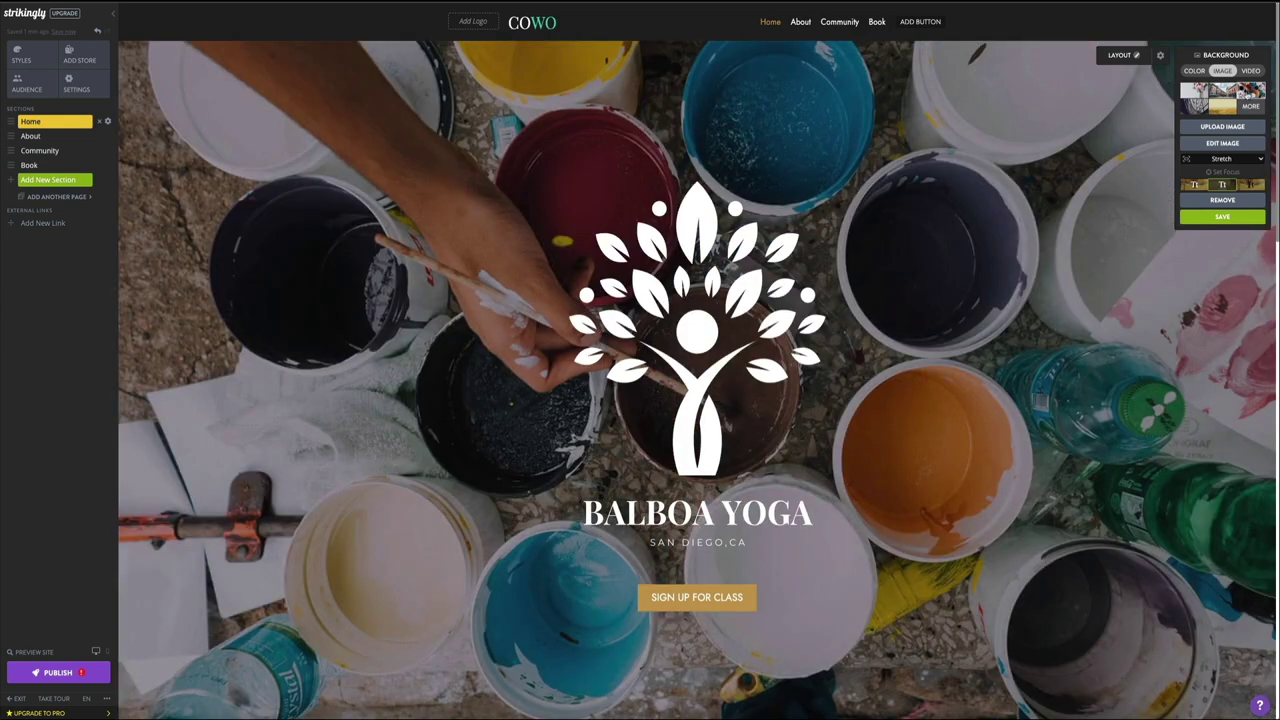
{"action": "left_click", "coordinate": [1188, 106]}
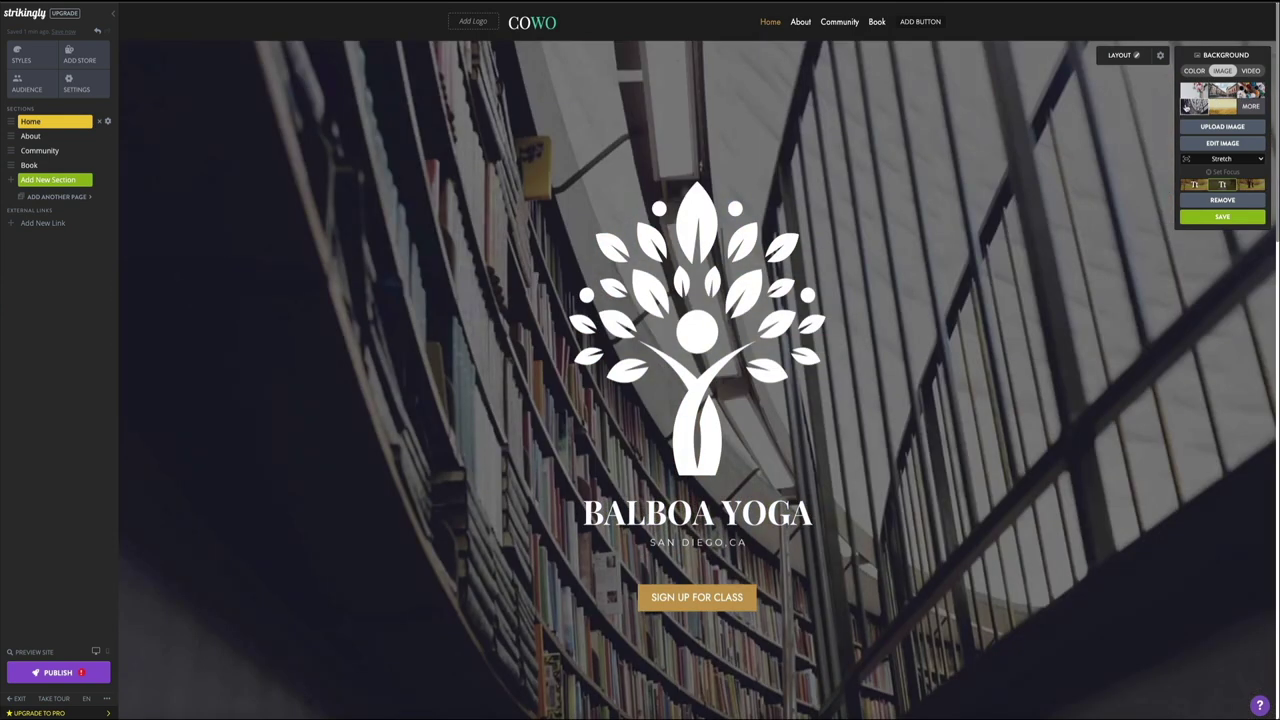
{"action": "left_click", "coordinate": [1212, 110]}
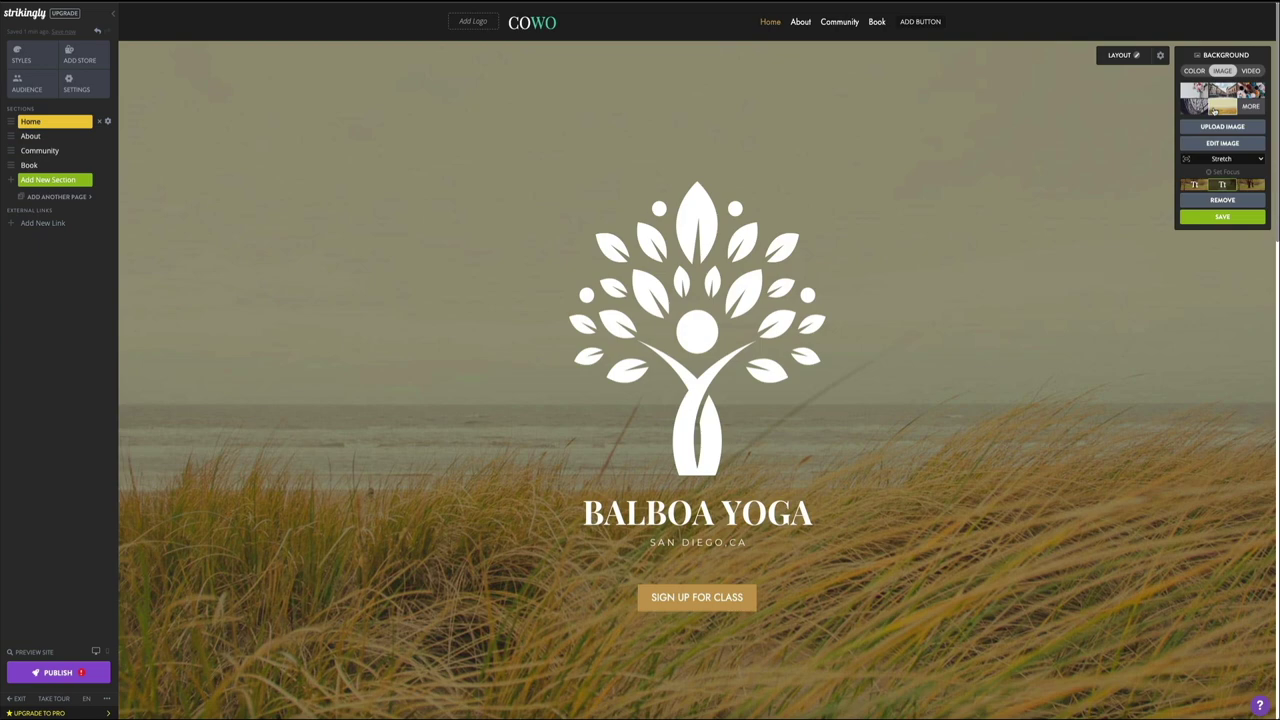
{"action": "left_click", "coordinate": [1226, 110]}
{"action": "left_click", "coordinate": [1247, 108]}
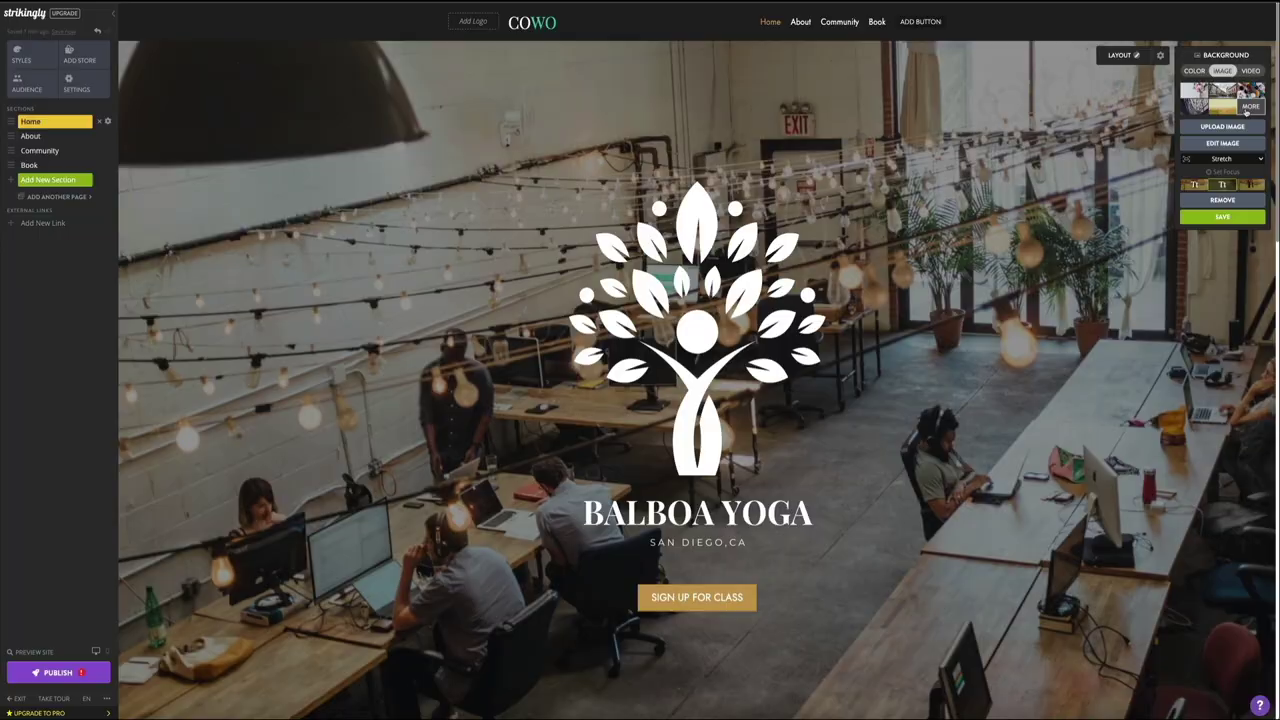
Step: Browse the full Strikingly background library and choose its Videos category
{"action": "left_click", "coordinate": [1248, 110]}
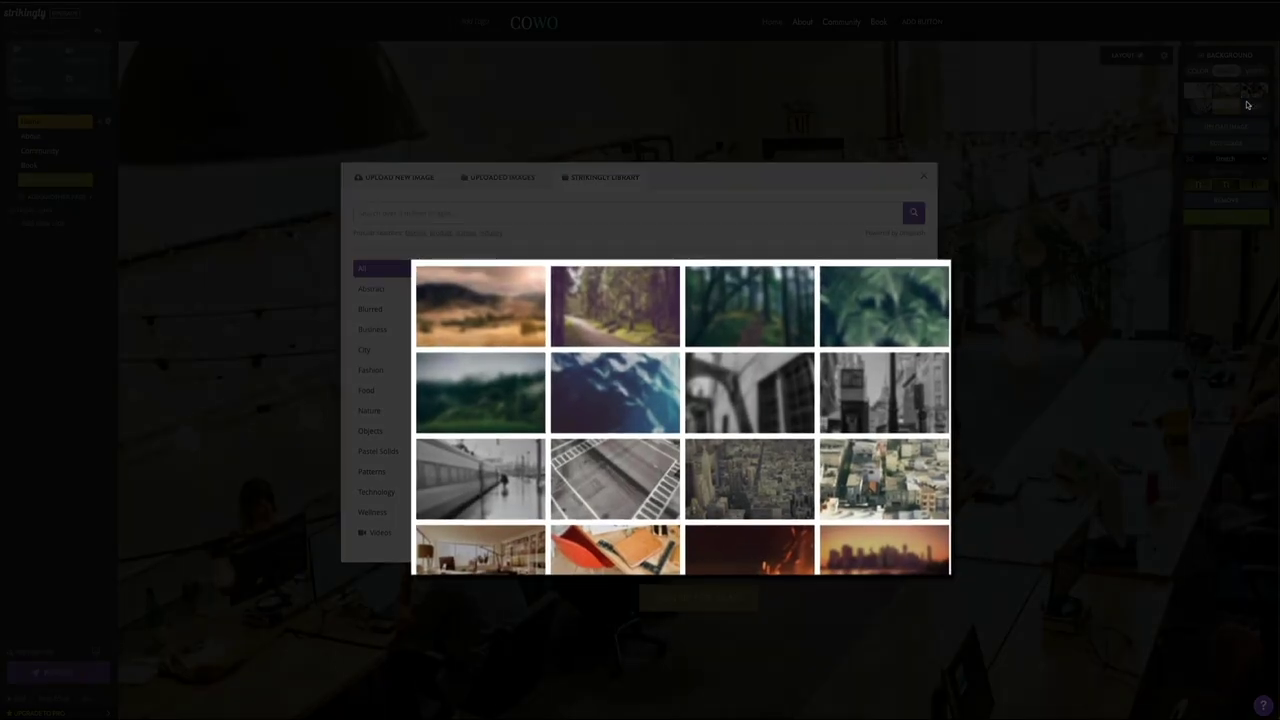
{"action": "scroll", "coordinate": [672, 403], "scroll_direction": "down", "scroll_amount": 2}
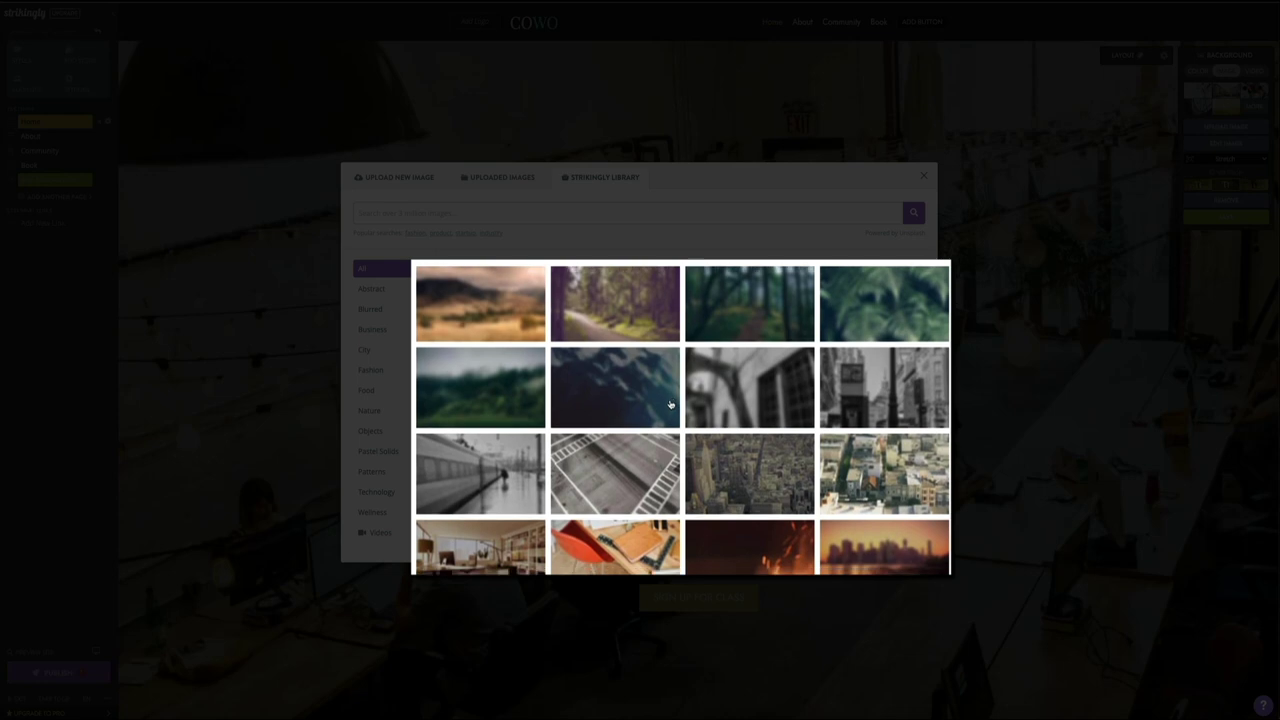
{"action": "scroll", "coordinate": [672, 403], "scroll_direction": "down", "scroll_amount": 5}
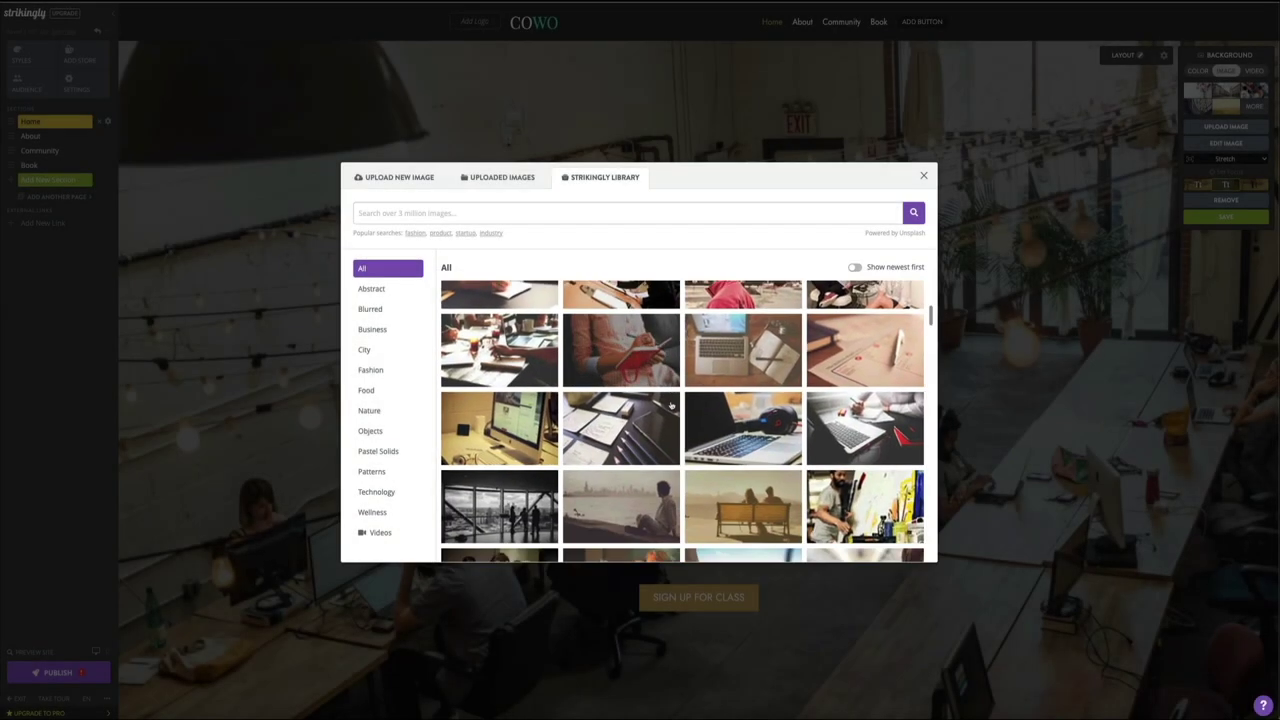
{"action": "scroll", "coordinate": [672, 403], "scroll_direction": "down", "scroll_amount": 4}
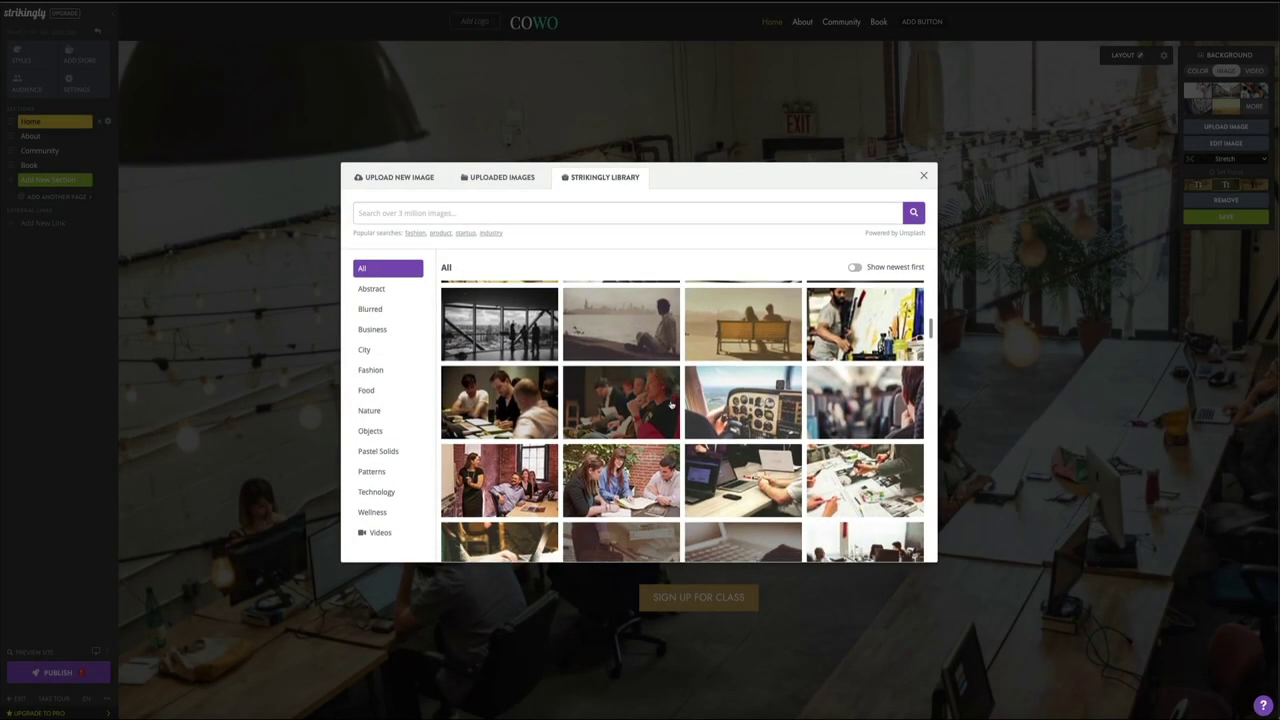
{"action": "scroll", "coordinate": [672, 403], "scroll_direction": "down", "scroll_amount": 5}
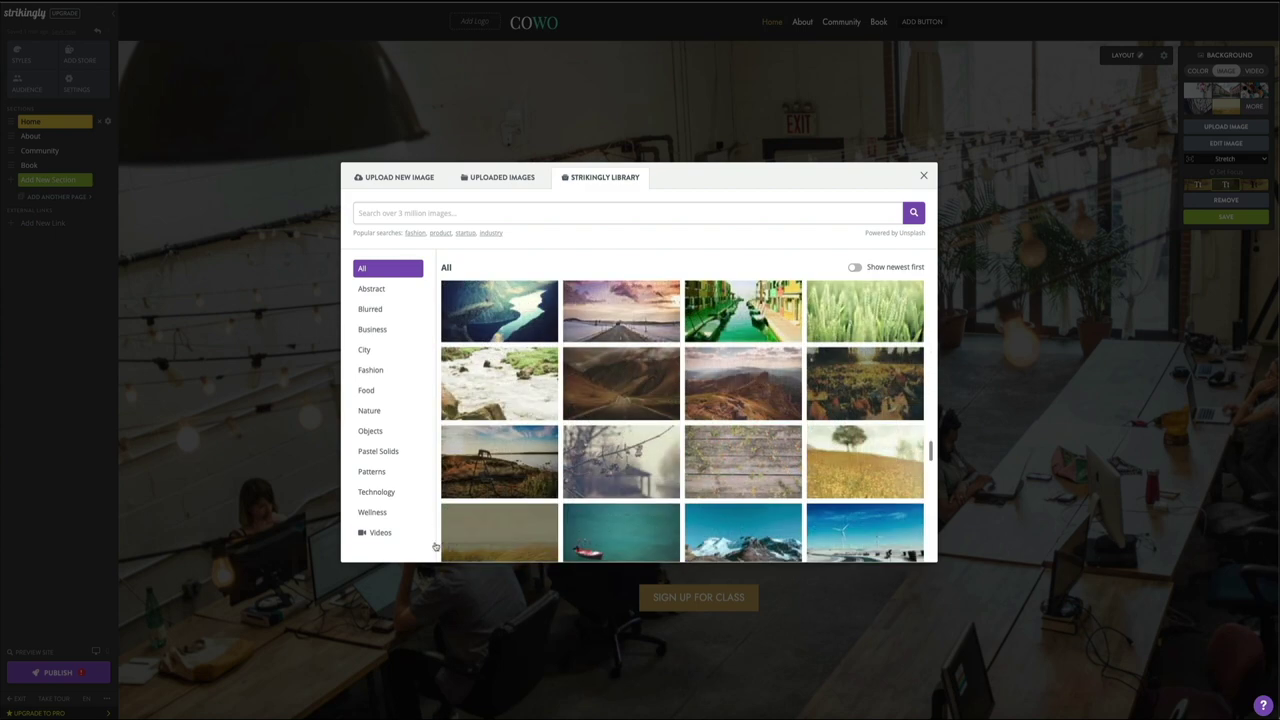
{"action": "left_click", "coordinate": [372, 536]}
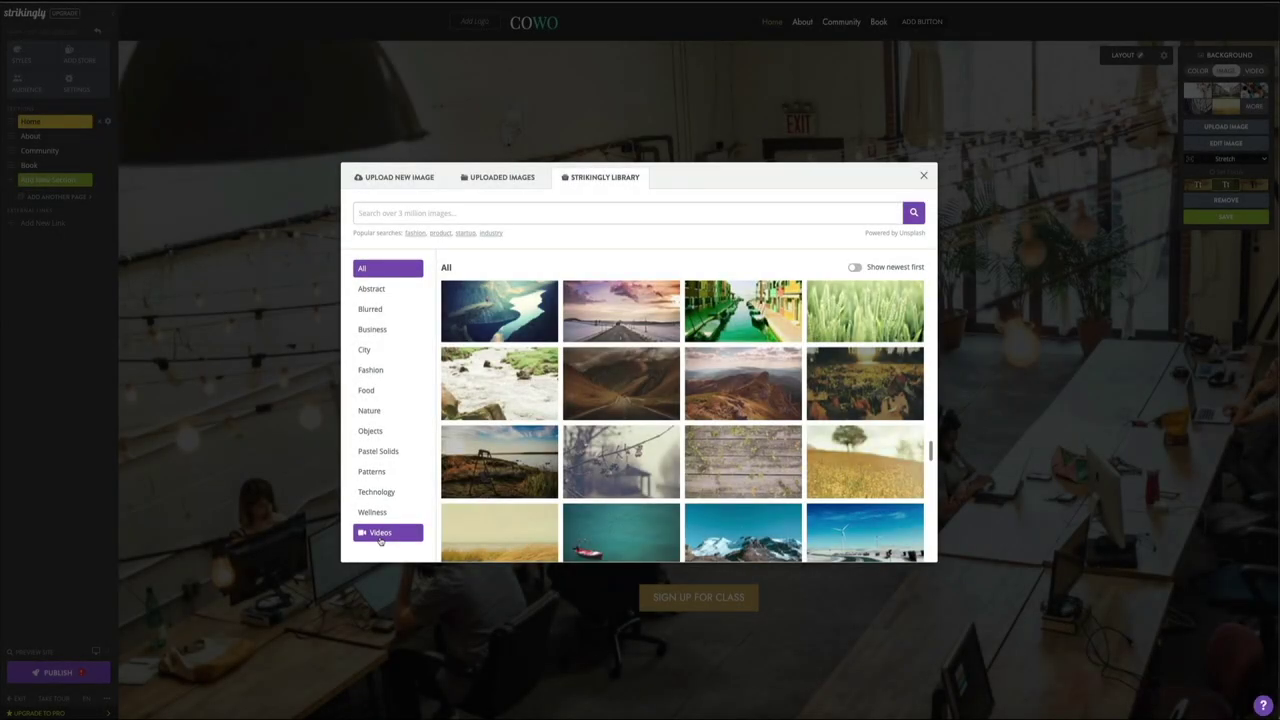
Step: Apply the pink lotus flower clip from the Nature videos as the hero background
{"action": "left_click", "coordinate": [380, 537]}
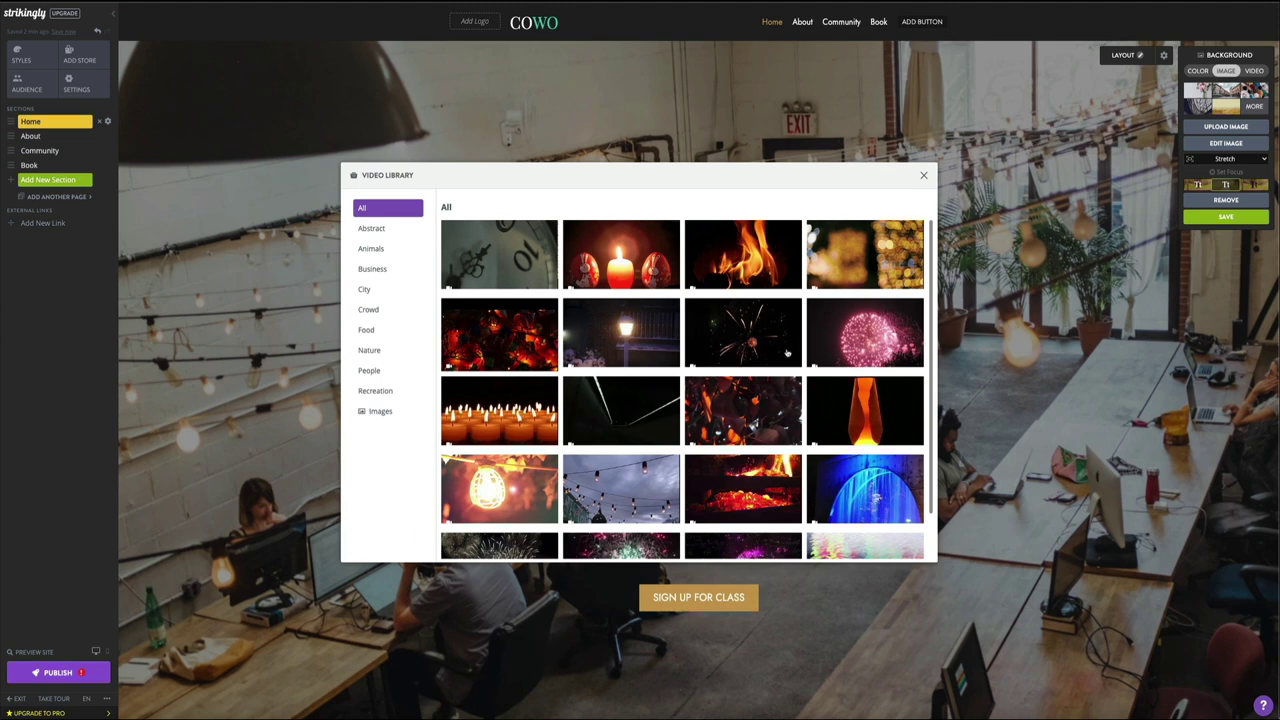
{"action": "scroll", "coordinate": [801, 367], "scroll_direction": "down", "scroll_amount": 2}
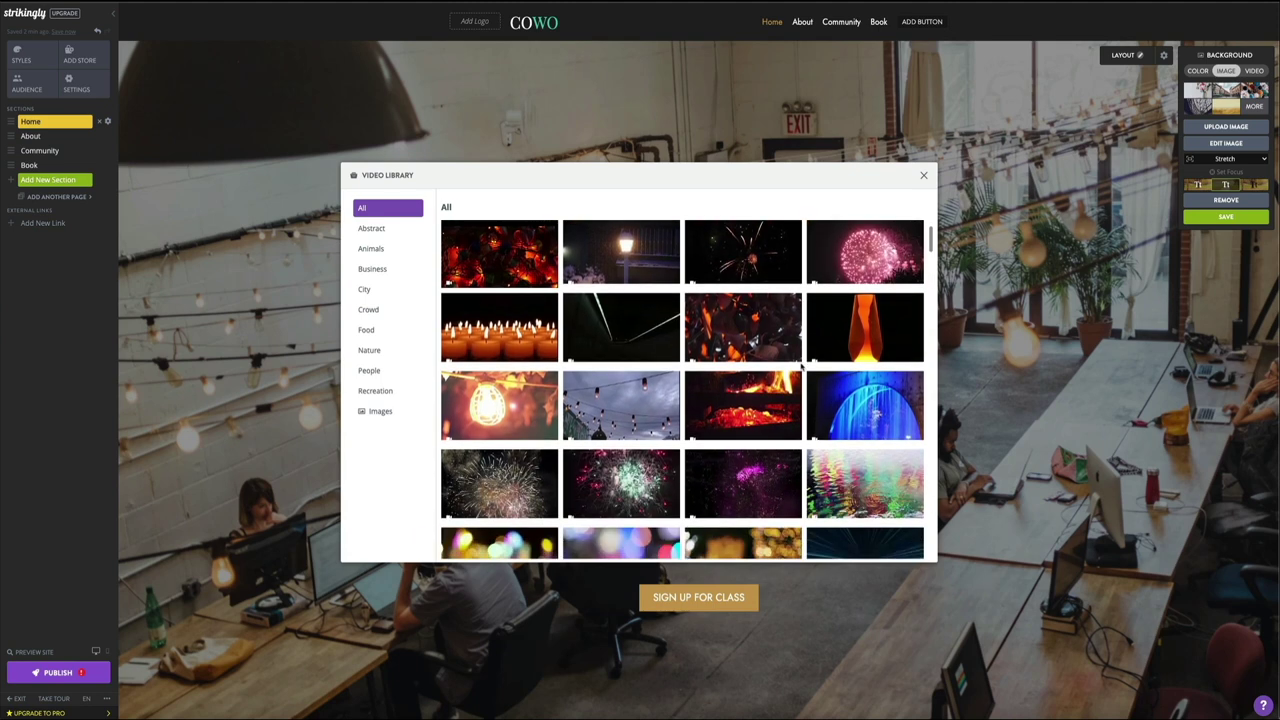
{"action": "scroll", "coordinate": [801, 367], "scroll_direction": "down", "scroll_amount": 3}
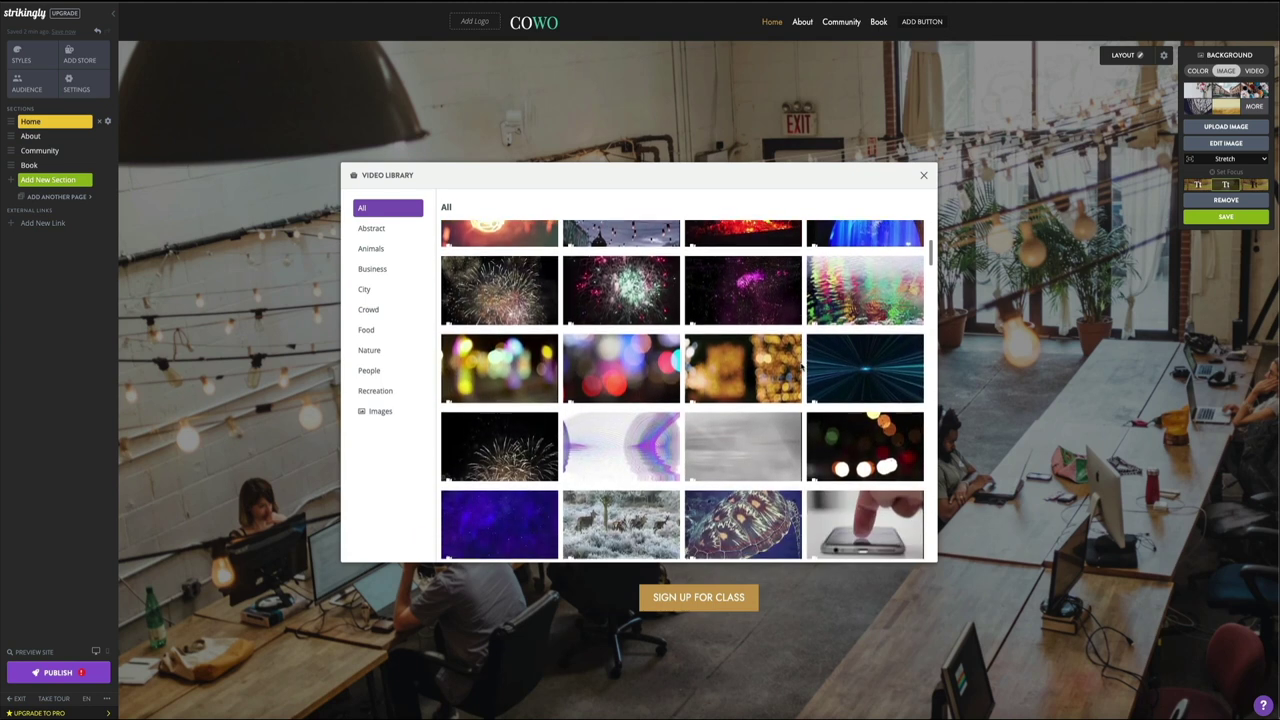
{"action": "scroll", "coordinate": [801, 367], "scroll_direction": "down", "scroll_amount": 5}
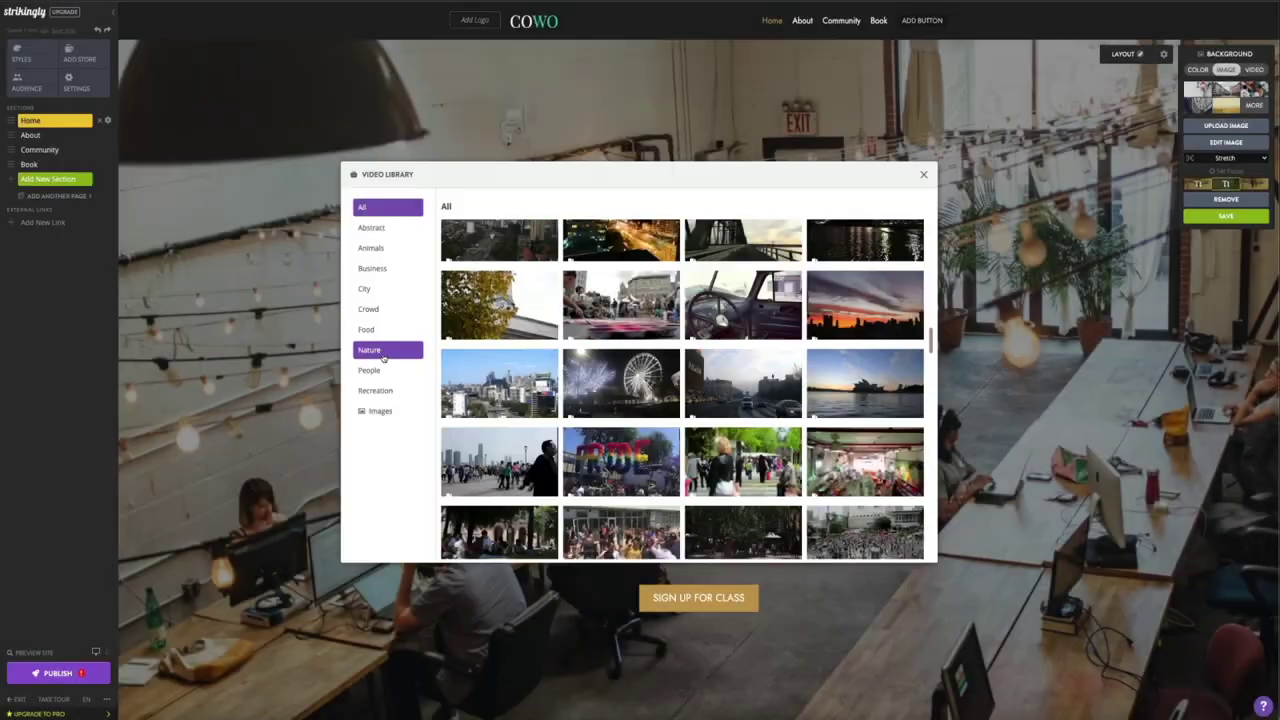
{"action": "left_click", "coordinate": [385, 355]}
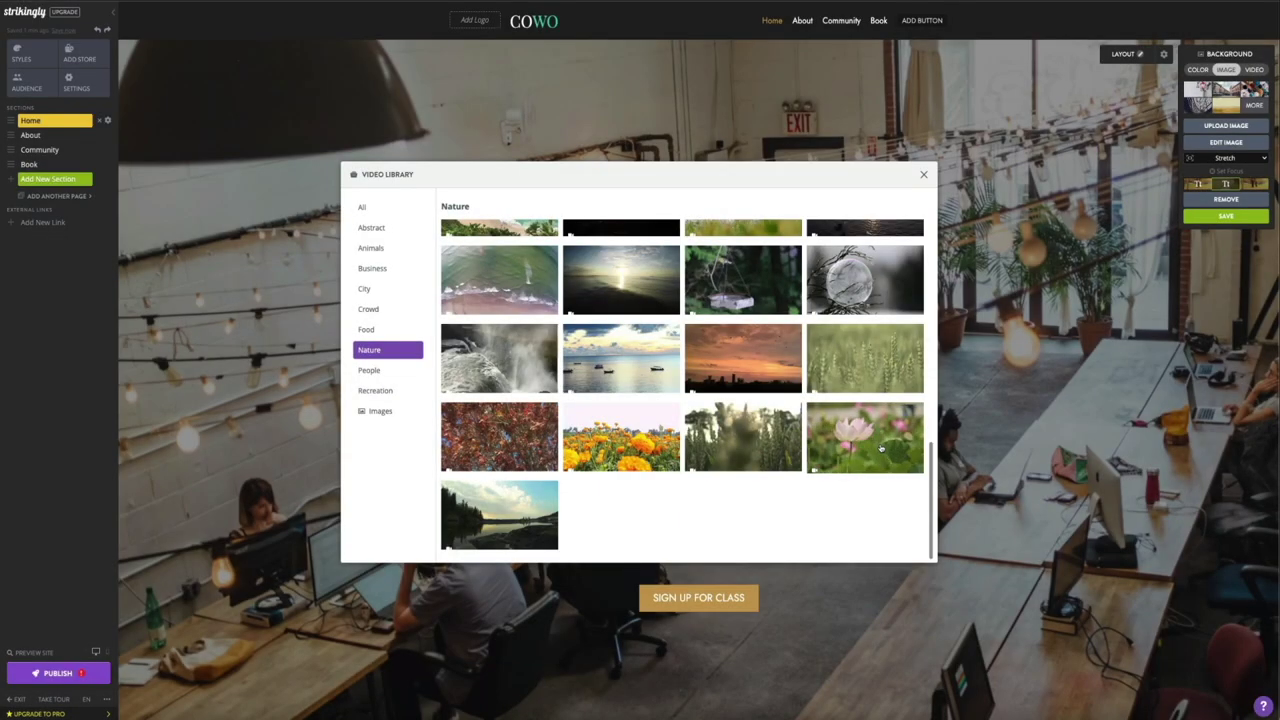
{"action": "left_click", "coordinate": [881, 449]}
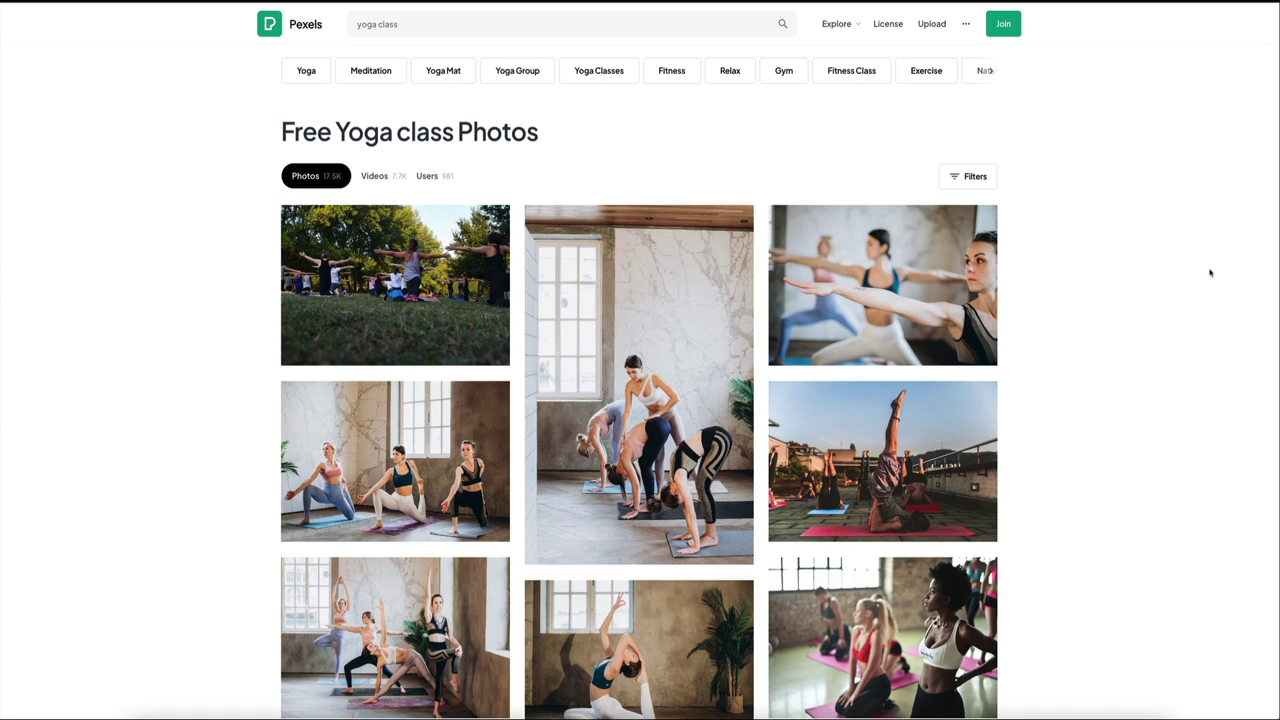
Step: Scroll the Pexels License use-case cards down to the Upload Your Own Photos and FAQ buttons
{"action": "scroll", "coordinate": [1210, 272], "scroll_direction": "down", "scroll_amount": 5}
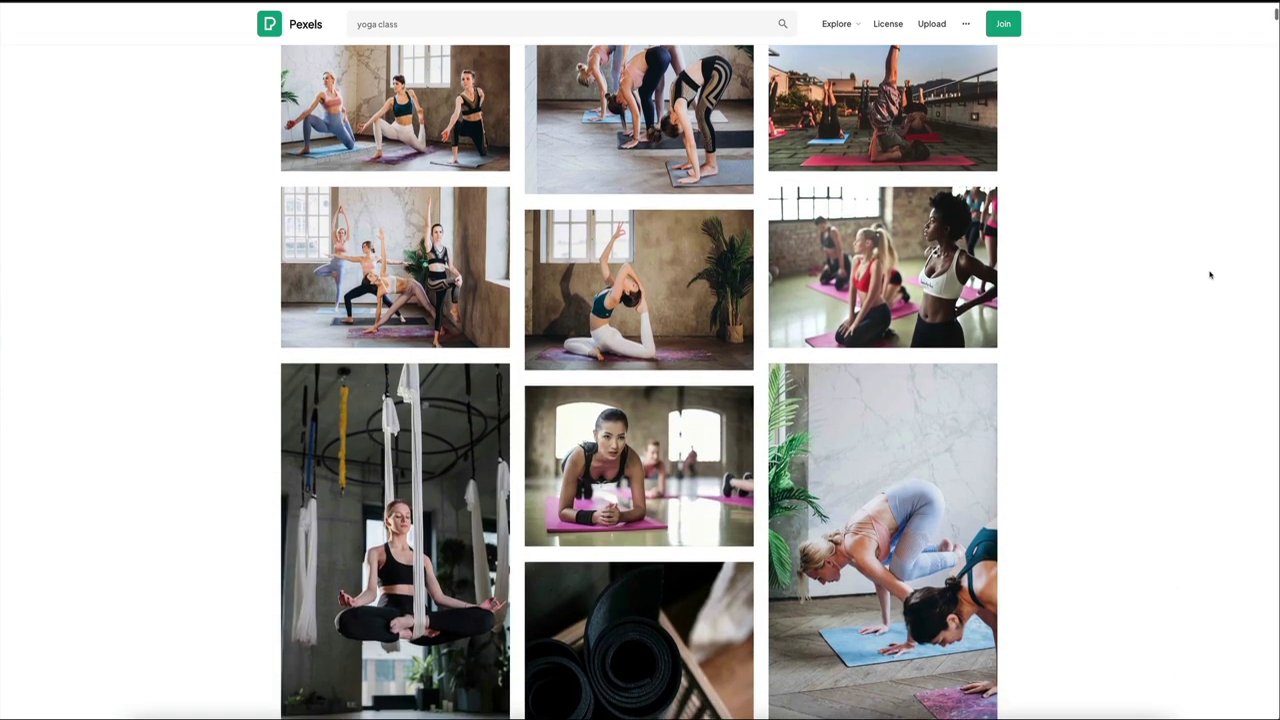
{"action": "scroll", "coordinate": [1210, 274], "scroll_direction": "down", "scroll_amount": 2}
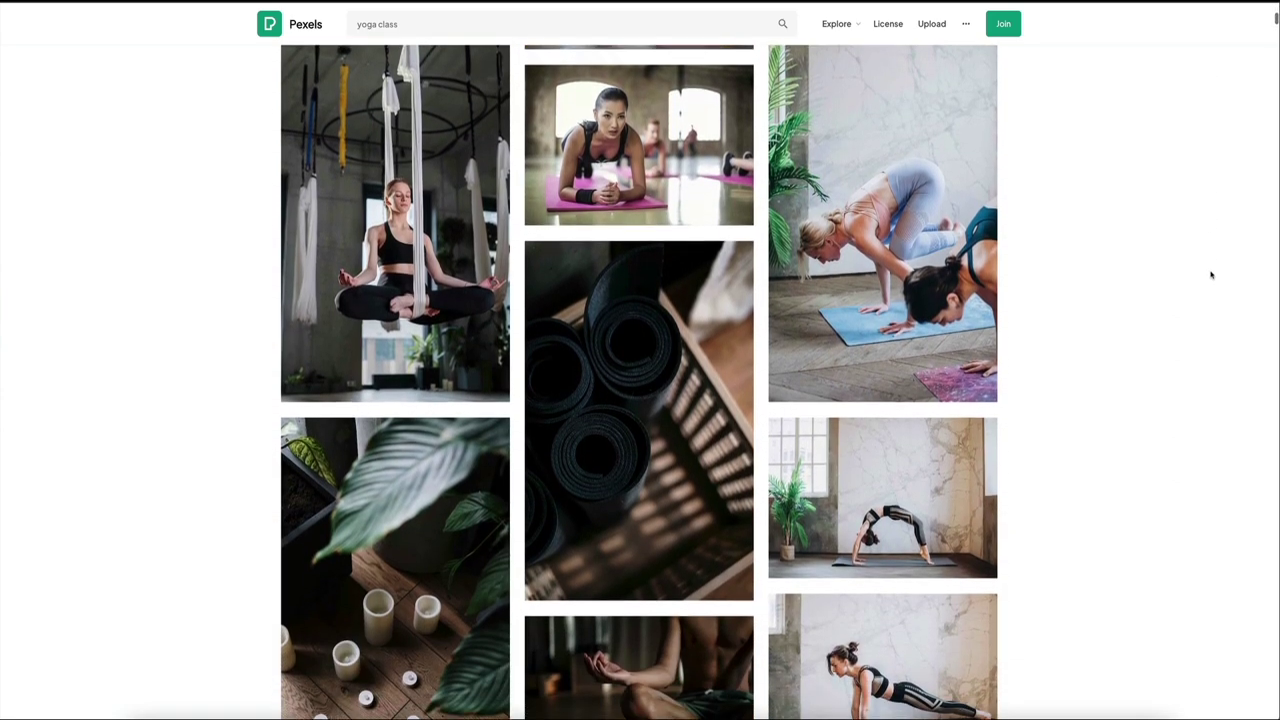
{"action": "scroll", "coordinate": [1212, 275], "scroll_direction": "down", "scroll_amount": 2}
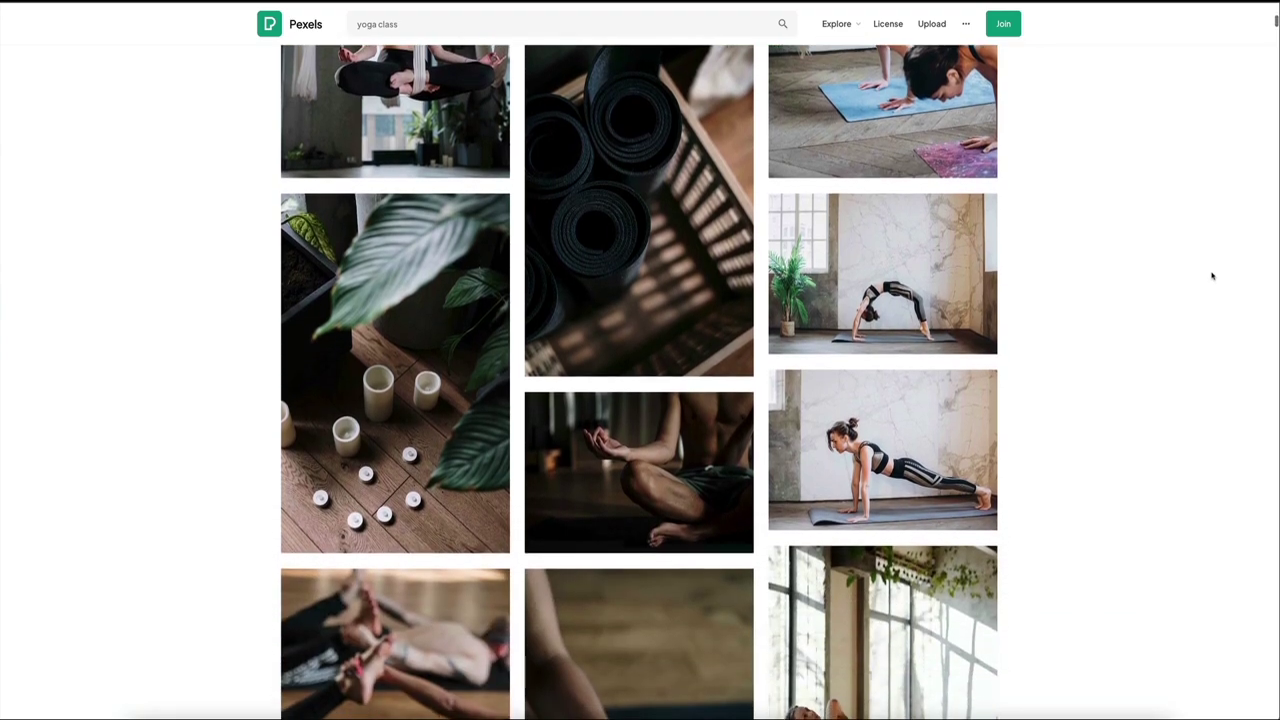
{"action": "scroll", "coordinate": [1212, 275], "scroll_direction": "down", "scroll_amount": 5}
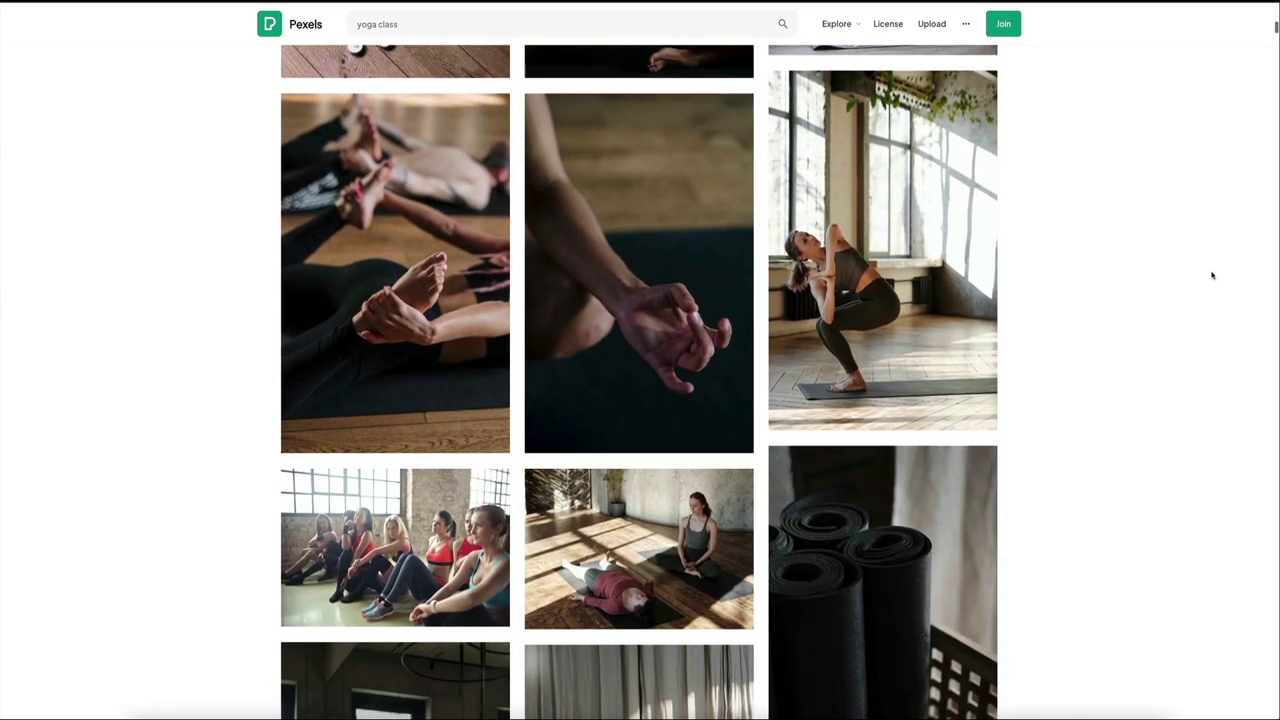
{"action": "scroll", "coordinate": [1212, 275], "scroll_direction": "down", "scroll_amount": 2}
{"action": "scroll", "coordinate": [1211, 276], "scroll_direction": "down", "scroll_amount": 5}
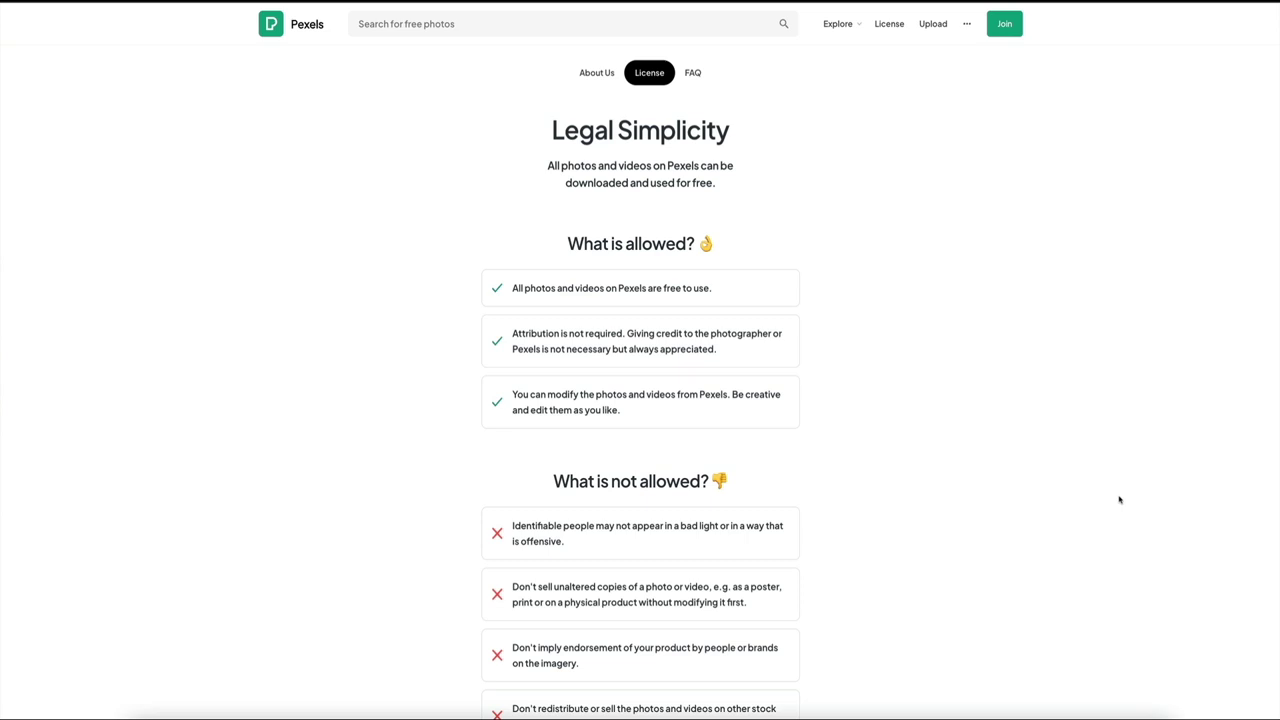
{"action": "scroll", "coordinate": [1119, 499], "scroll_direction": "down", "scroll_amount": 2}
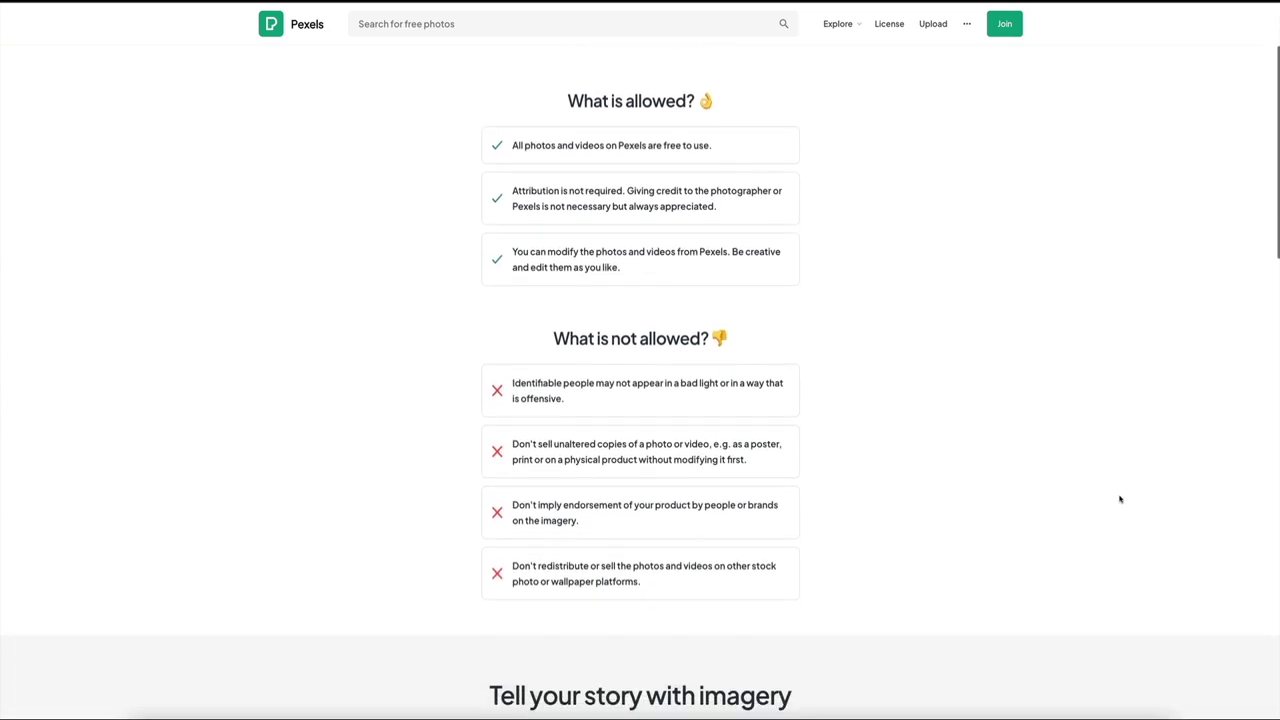
{"action": "scroll", "coordinate": [1119, 499], "scroll_direction": "down", "scroll_amount": 4}
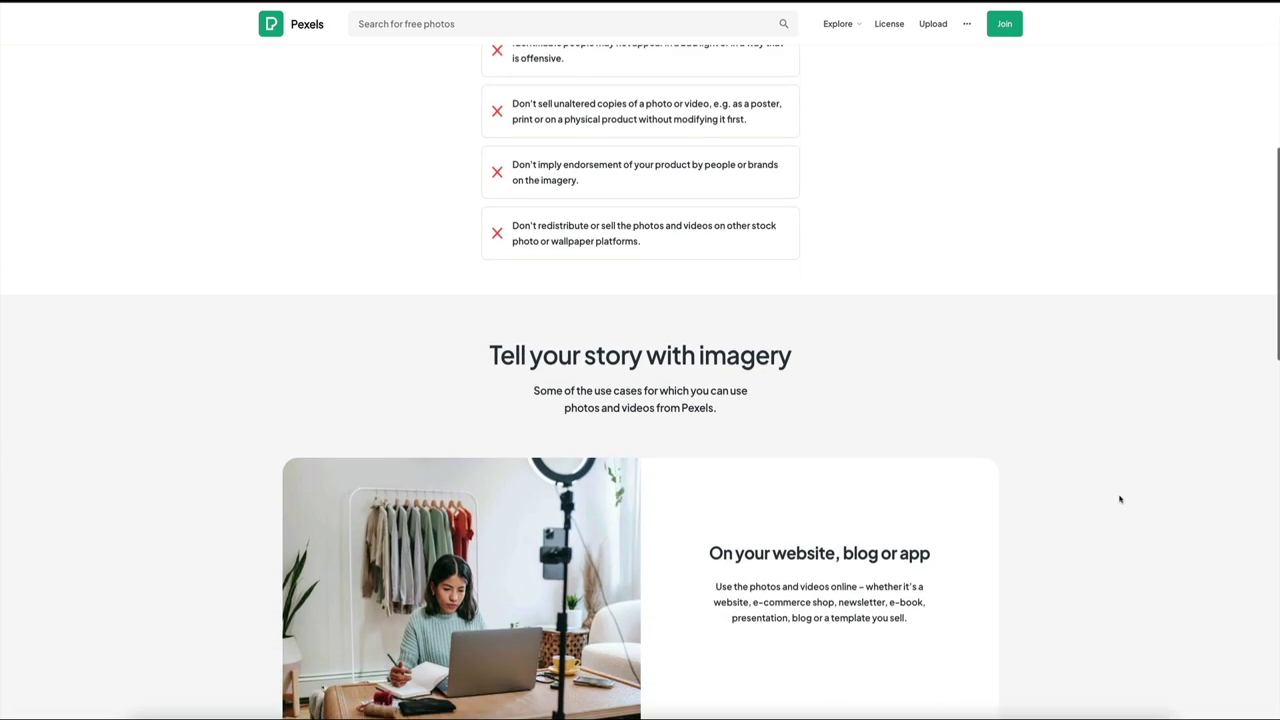
{"action": "scroll", "coordinate": [1119, 499], "scroll_direction": "down", "scroll_amount": 2}
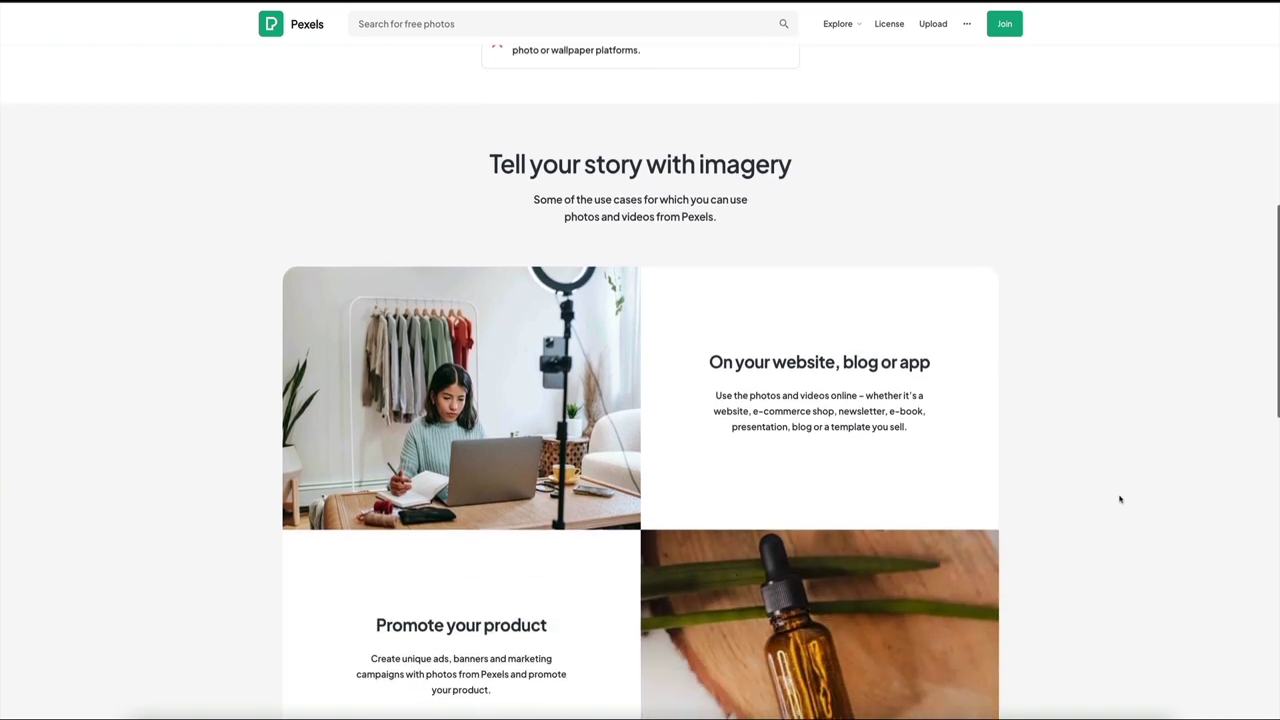
{"action": "scroll", "coordinate": [1119, 499], "scroll_direction": "down", "scroll_amount": 3}
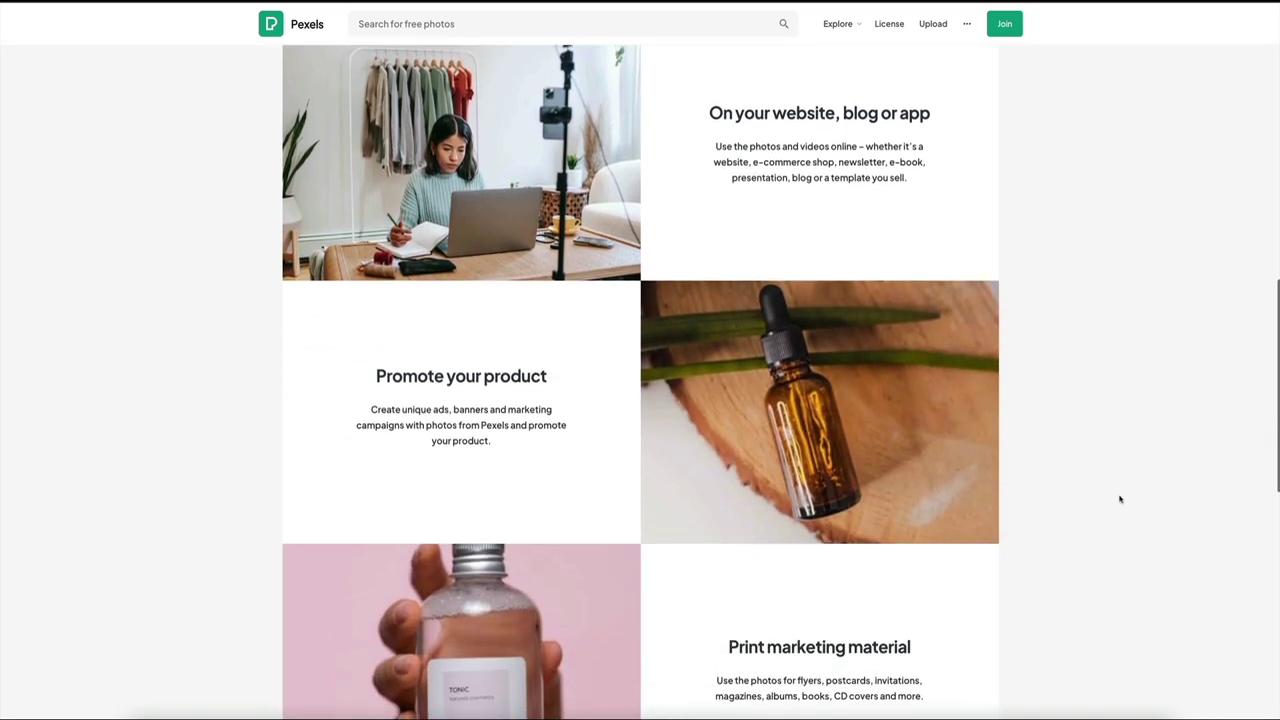
{"action": "scroll", "coordinate": [1119, 499], "scroll_direction": "down", "scroll_amount": 3}
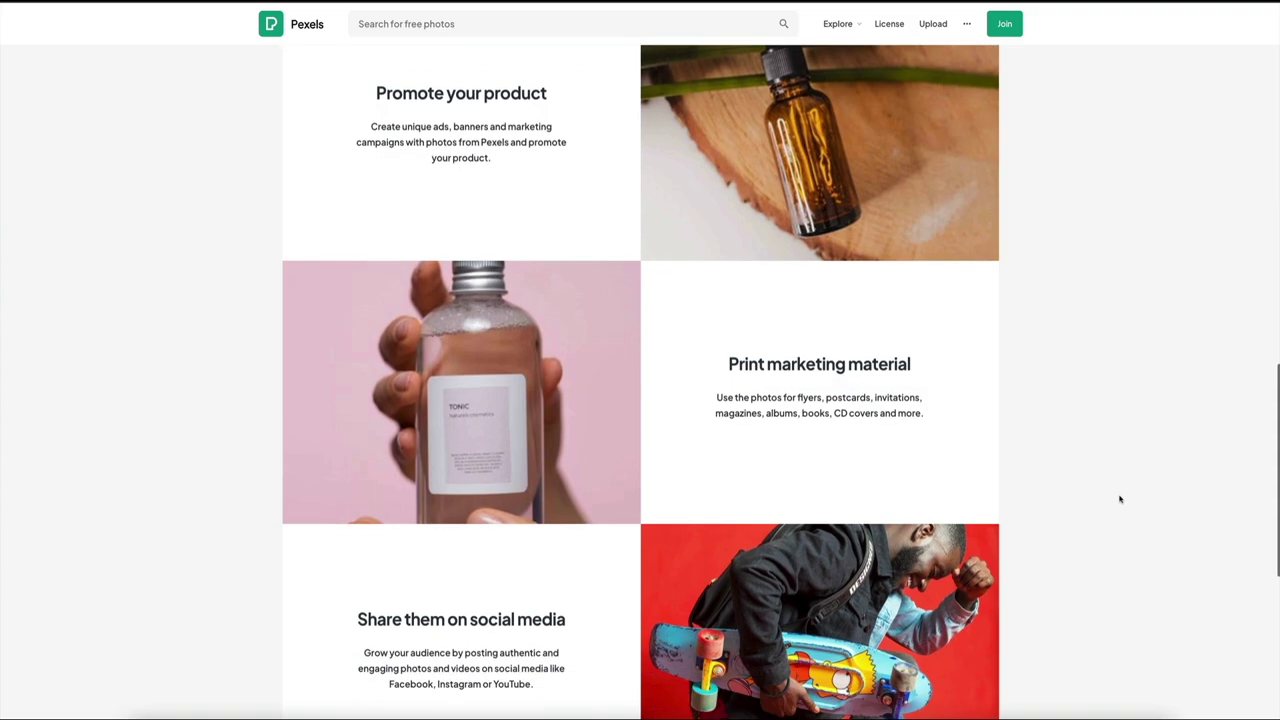
{"action": "scroll", "coordinate": [1119, 499], "scroll_direction": "down", "scroll_amount": 3}
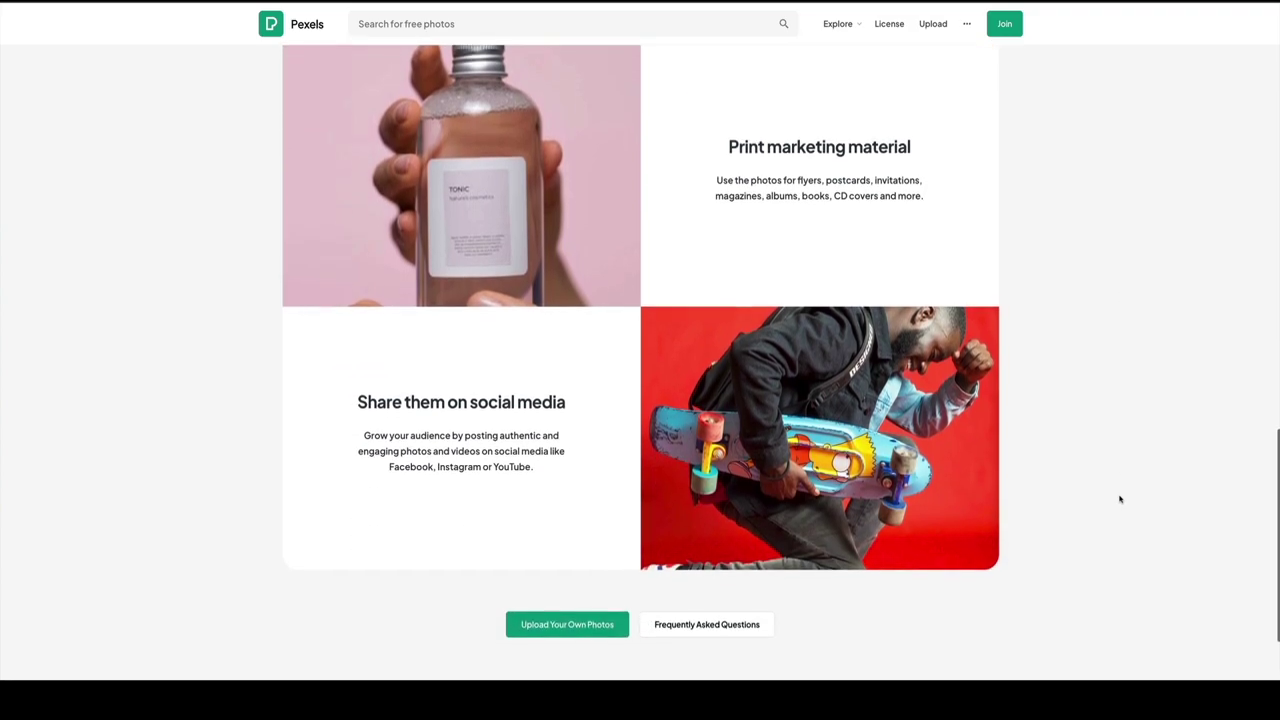
{"action": "scroll", "coordinate": [1119, 499], "scroll_direction": "down", "scroll_amount": 1}
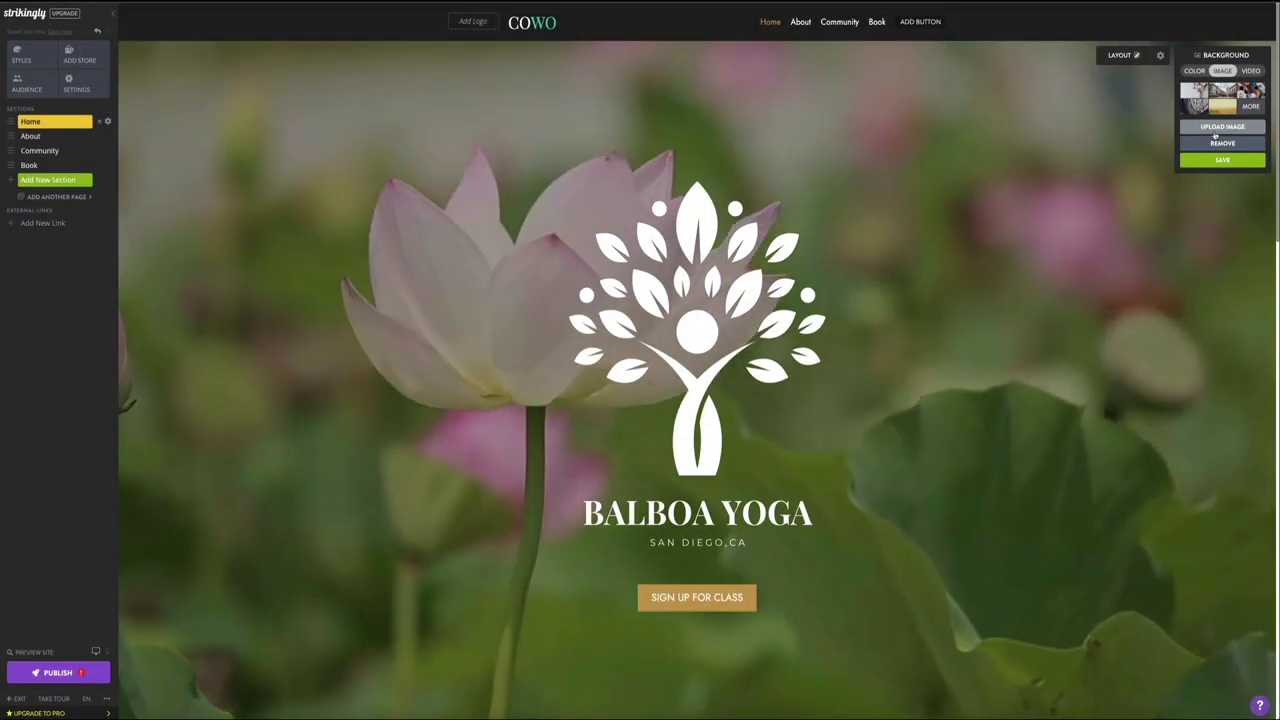
Step: Upload pexels-yan-krukov-8436587.jpg from Downloads as the home section's background image
{"action": "left_click", "coordinate": [1218, 128]}
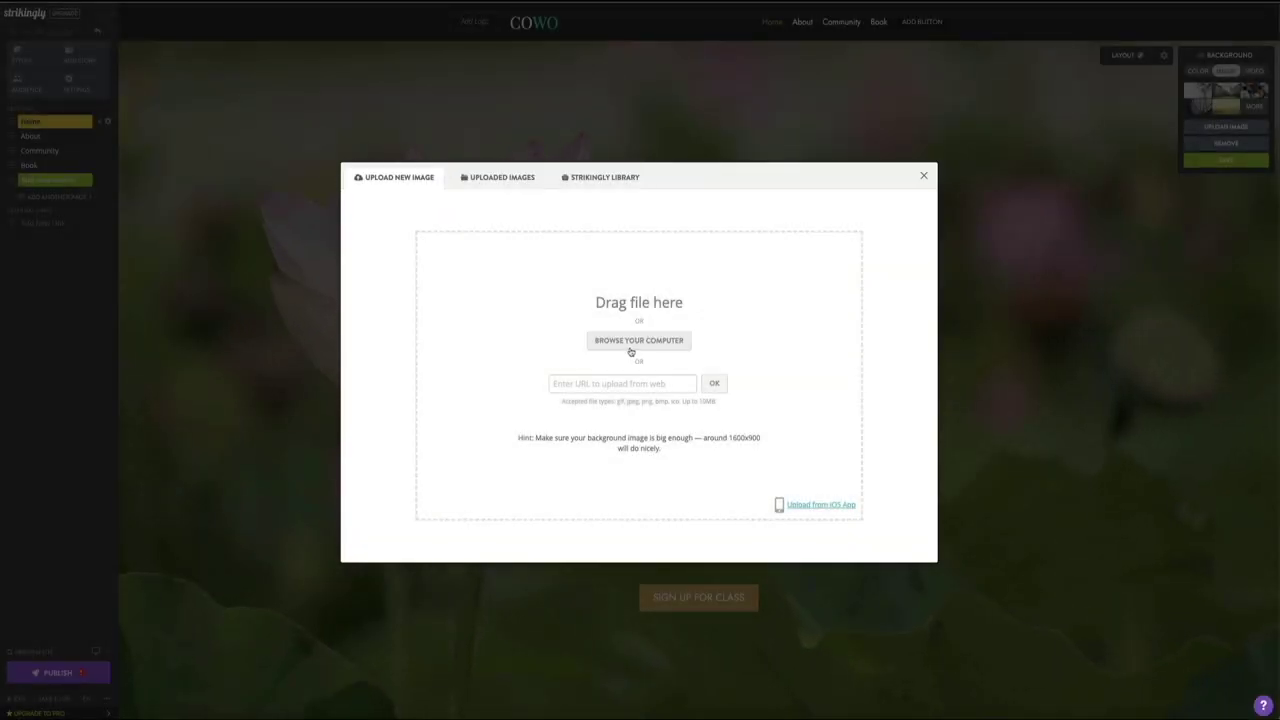
{"action": "left_click", "coordinate": [631, 349]}
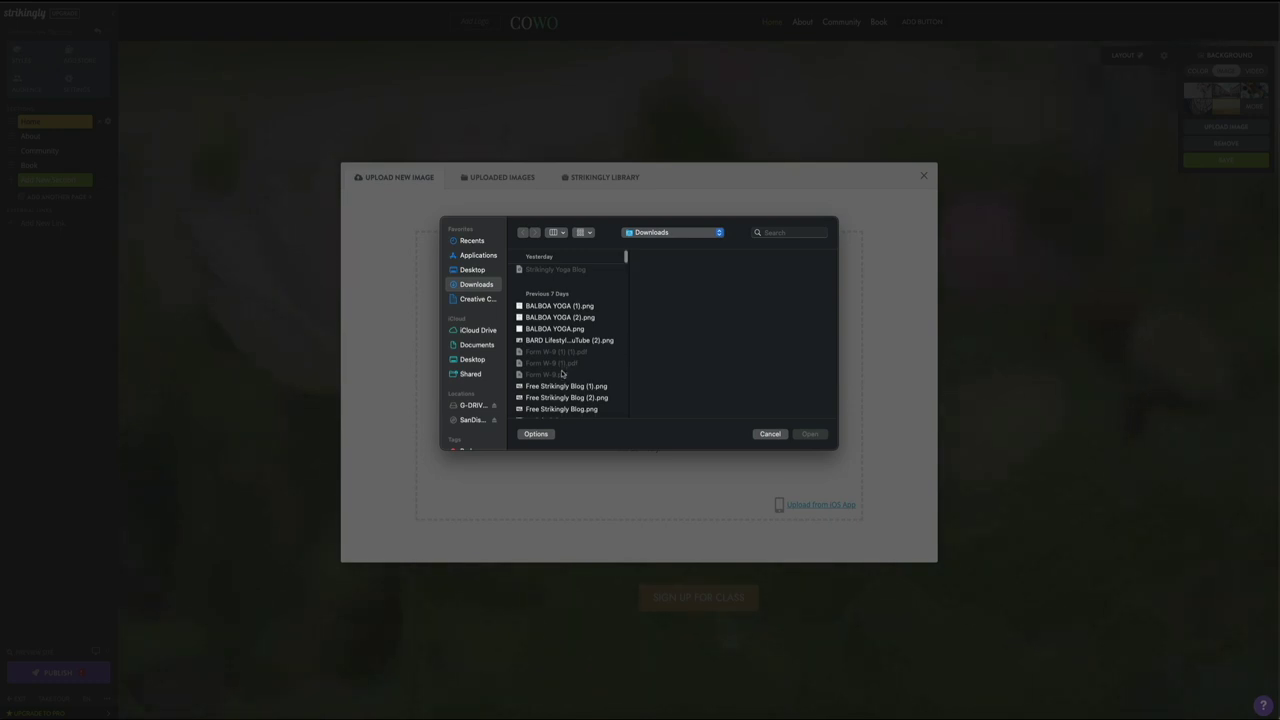
{"action": "scroll", "coordinate": [563, 373], "scroll_direction": "down", "scroll_amount": 2}
{"action": "scroll", "coordinate": [563, 373], "scroll_direction": "down", "scroll_amount": 3}
{"action": "left_click", "coordinate": [565, 269]}
{"action": "left_click", "coordinate": [565, 280]}
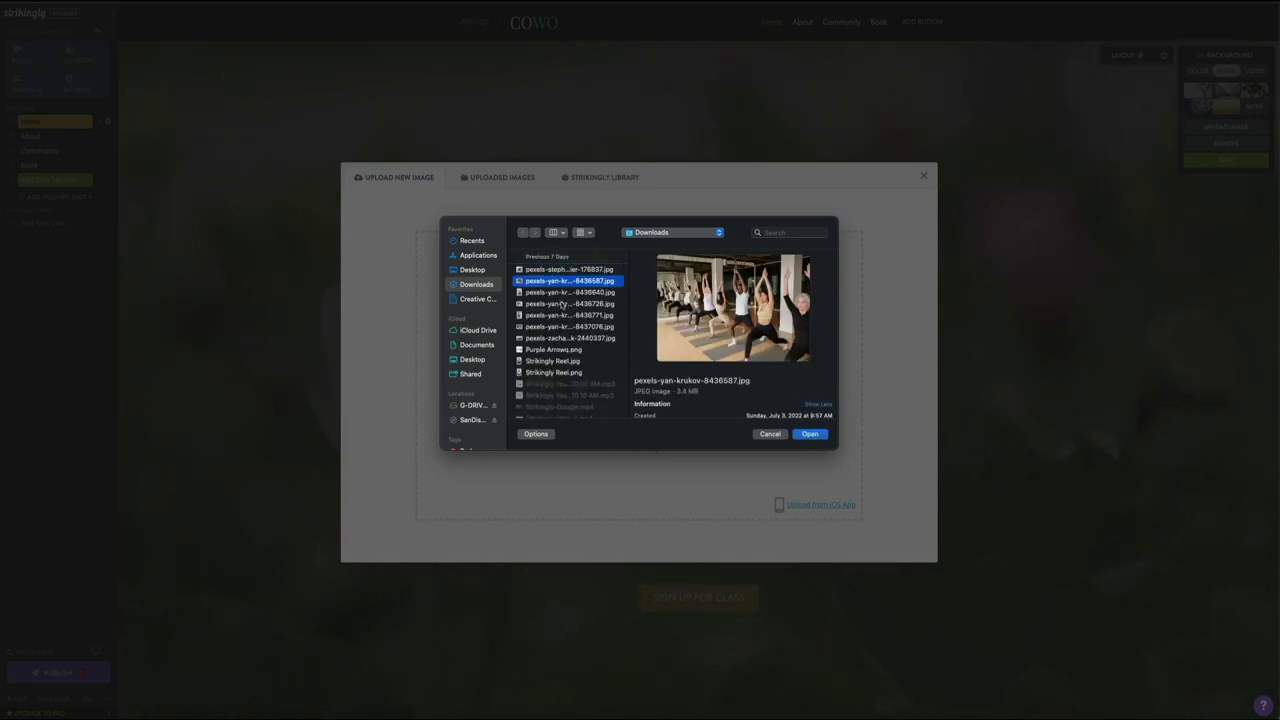
{"action": "left_click", "coordinate": [810, 434]}
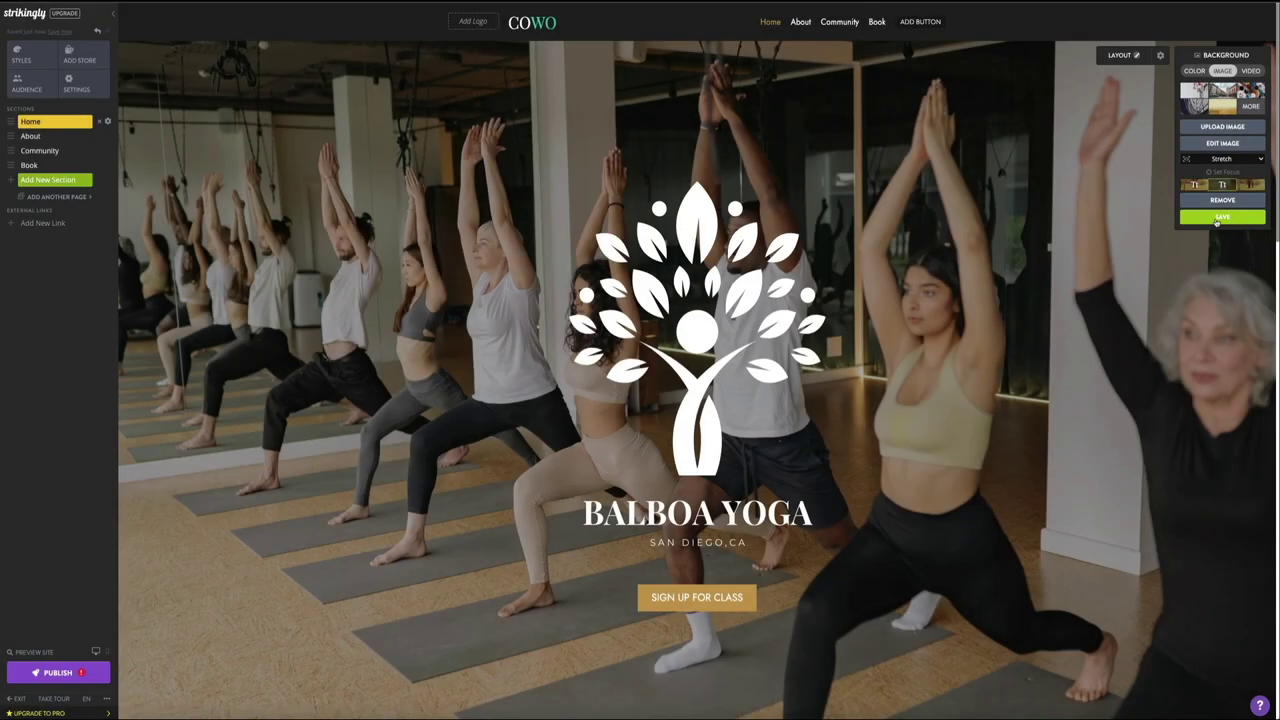
Step: Save the yoga-class photo as the home section background
{"action": "left_click", "coordinate": [1216, 218]}
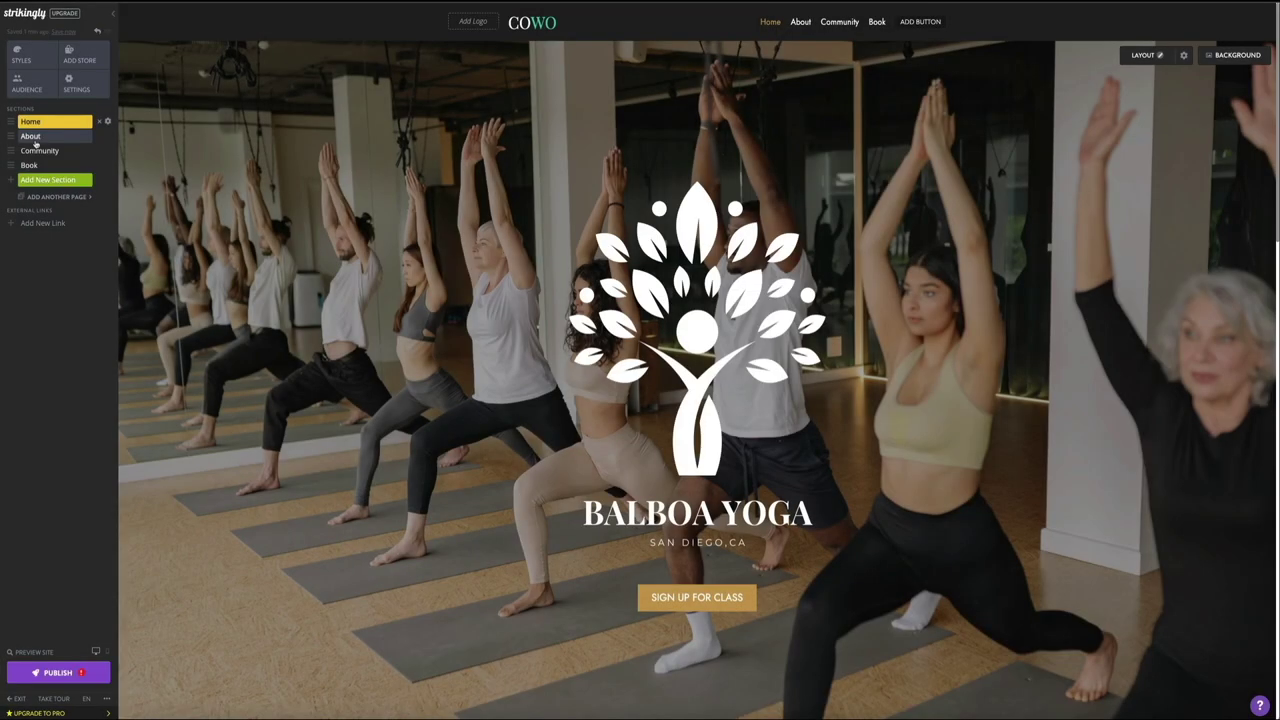
Step: Jump to the About section from the sidebar's Sections list
{"action": "left_click", "coordinate": [34, 142]}
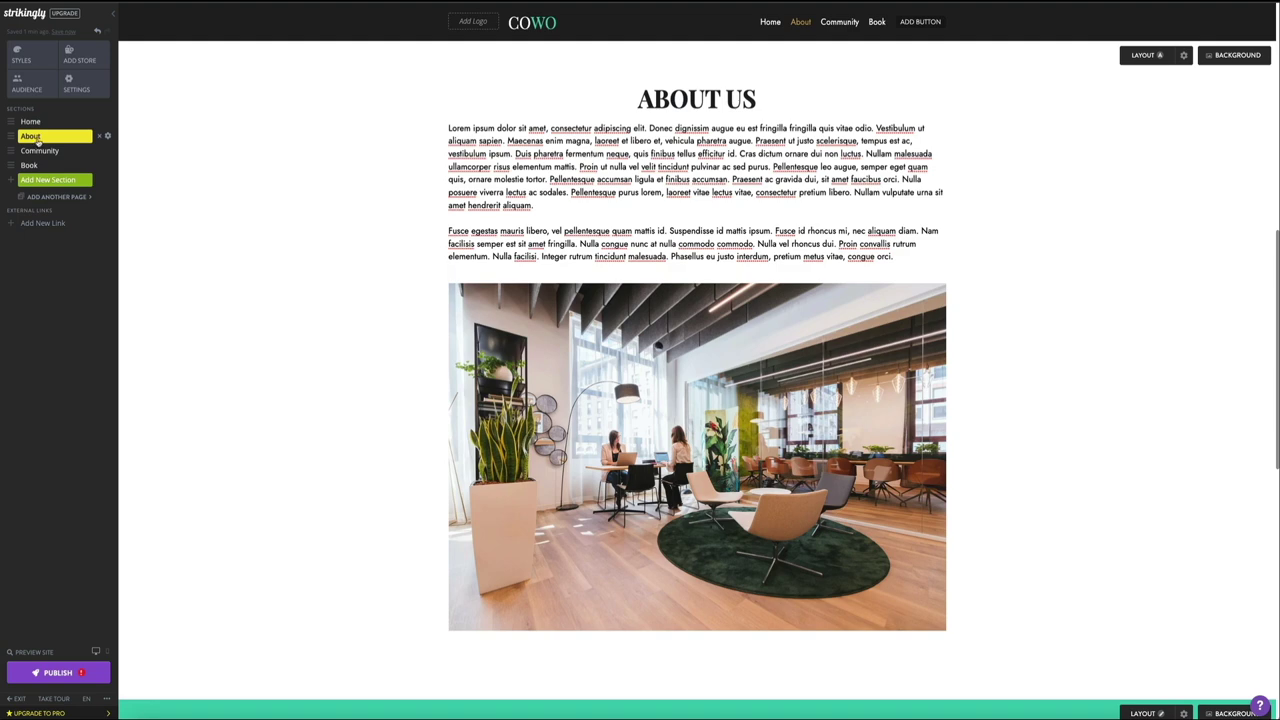
{"action": "left_click", "coordinate": [773, 102]}
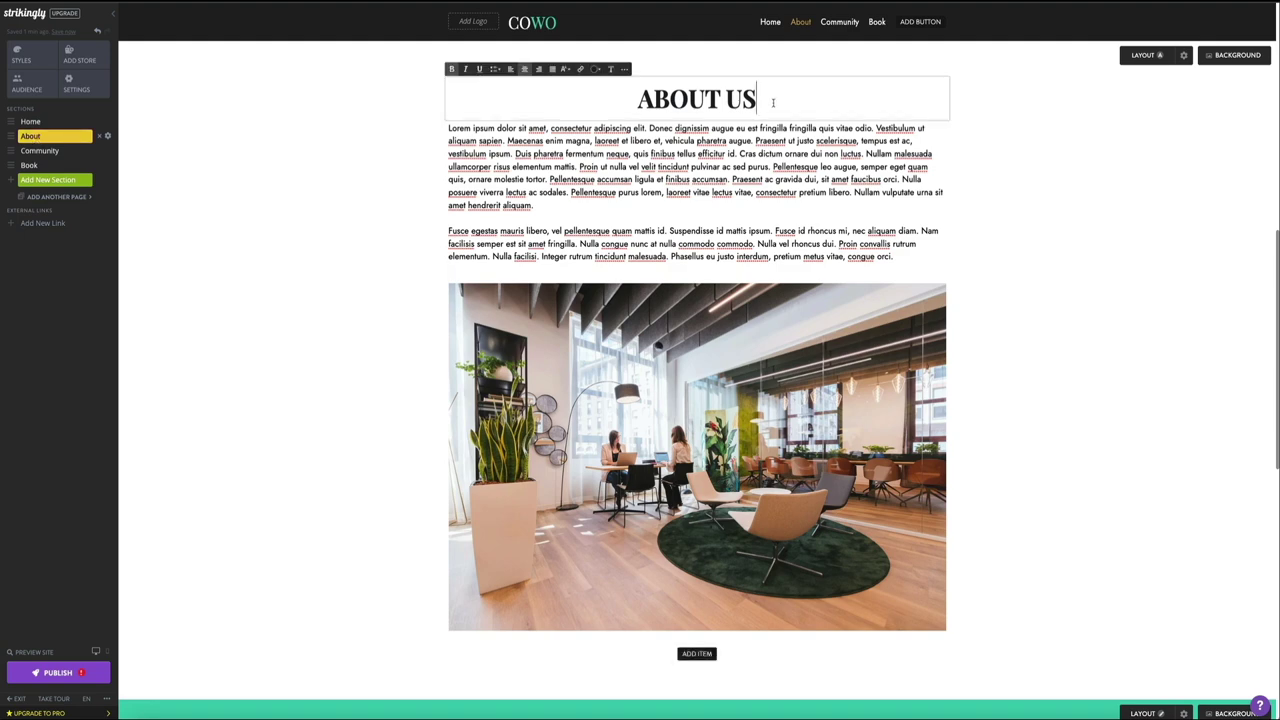
{"action": "left_click_drag", "start_coordinate": [771, 100], "coordinate": [590, 117]}
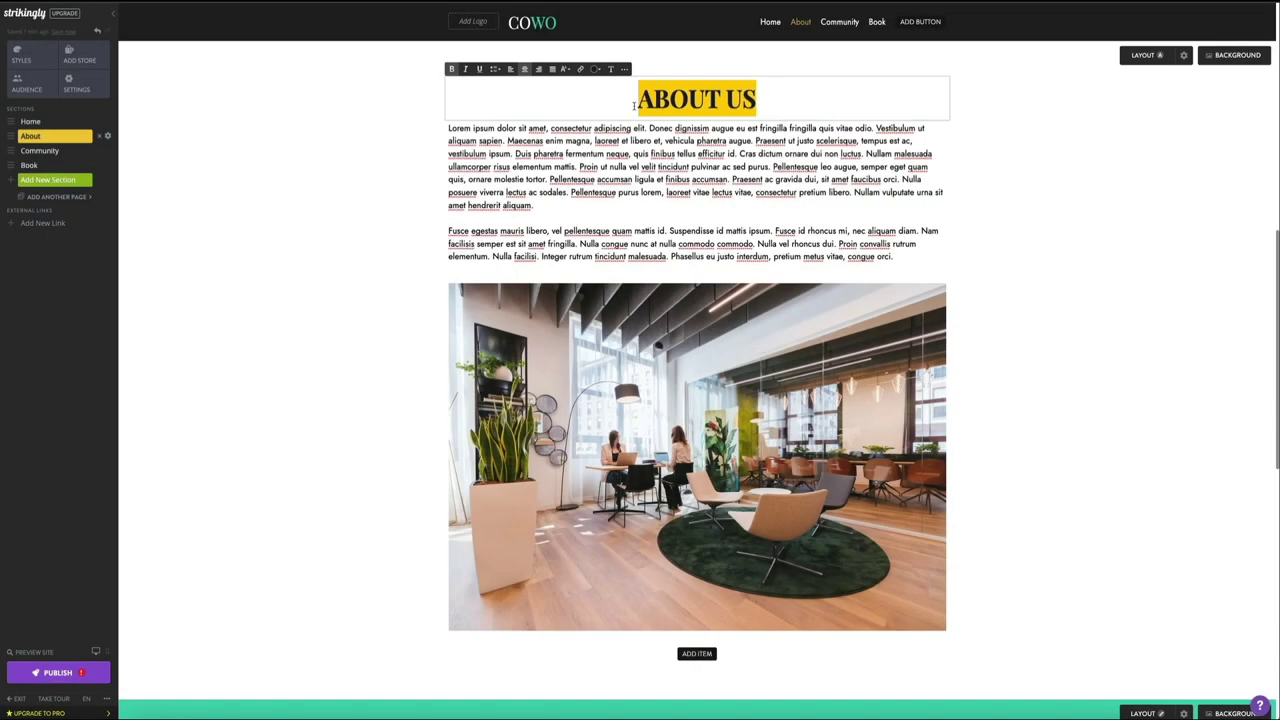
{"action": "left_click", "coordinate": [892, 256]}
{"action": "left_click_drag", "start_coordinate": [892, 256], "coordinate": [370, 103]}
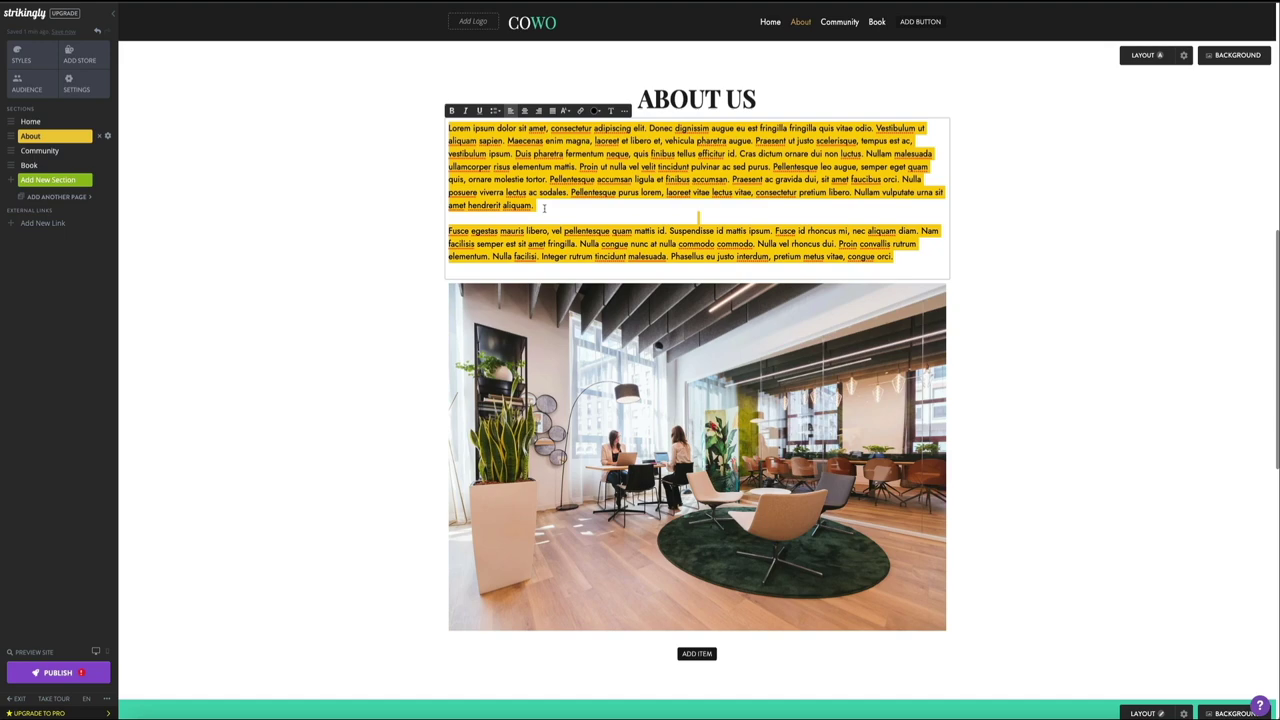
{"action": "mouse_move", "coordinate": [560, 346]}
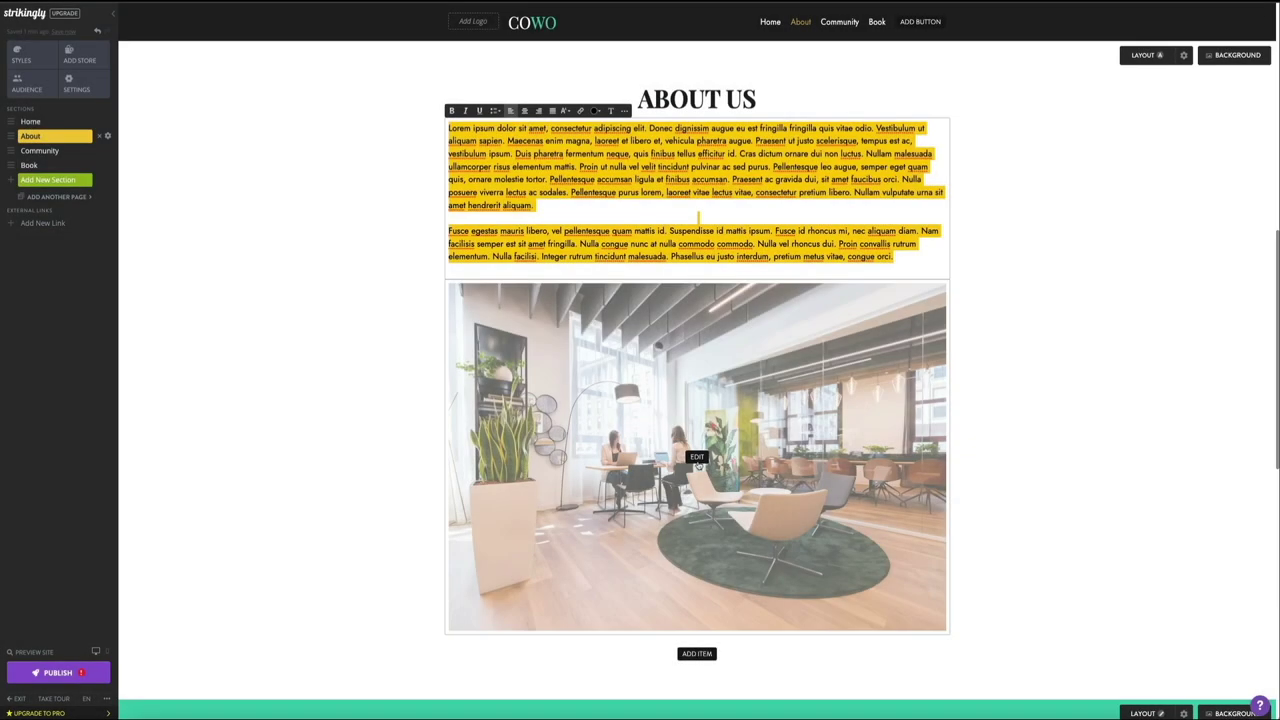
Step: Replace the About Us office photo with the yoga staff group image pexels-yan-krukov-8437076.jpg
{"action": "left_click", "coordinate": [698, 462]}
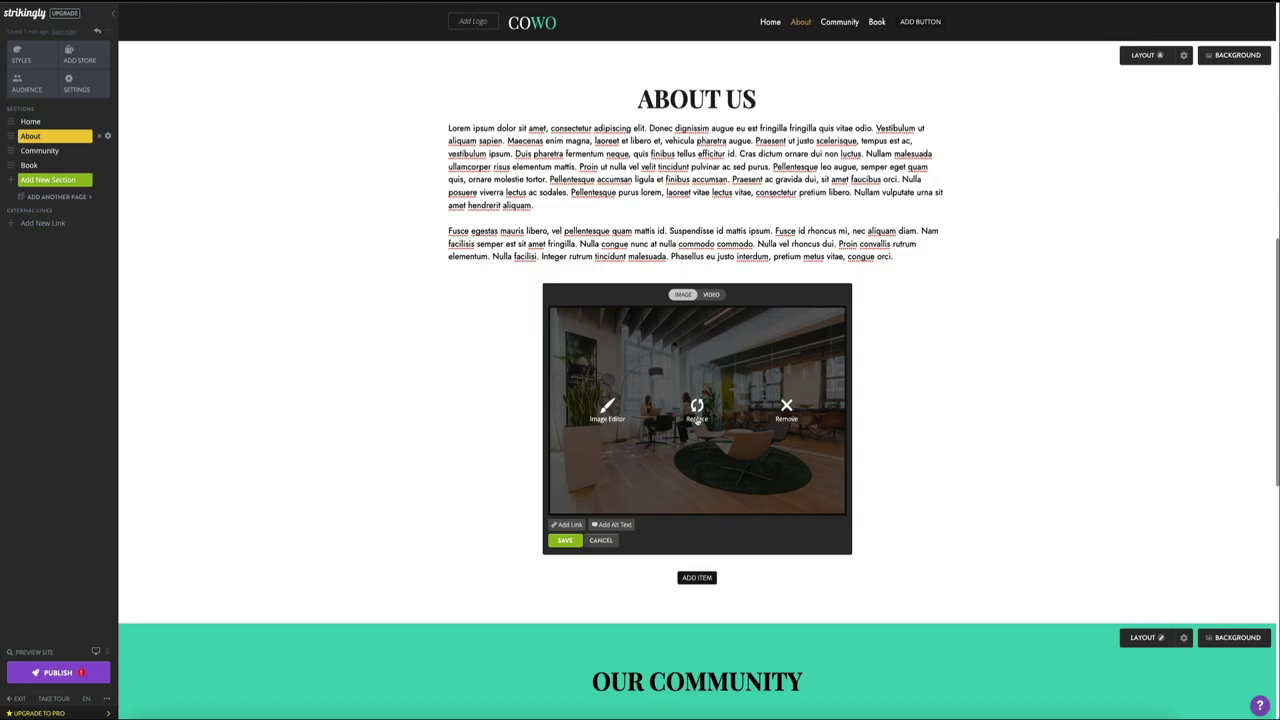
{"action": "left_click", "coordinate": [697, 418]}
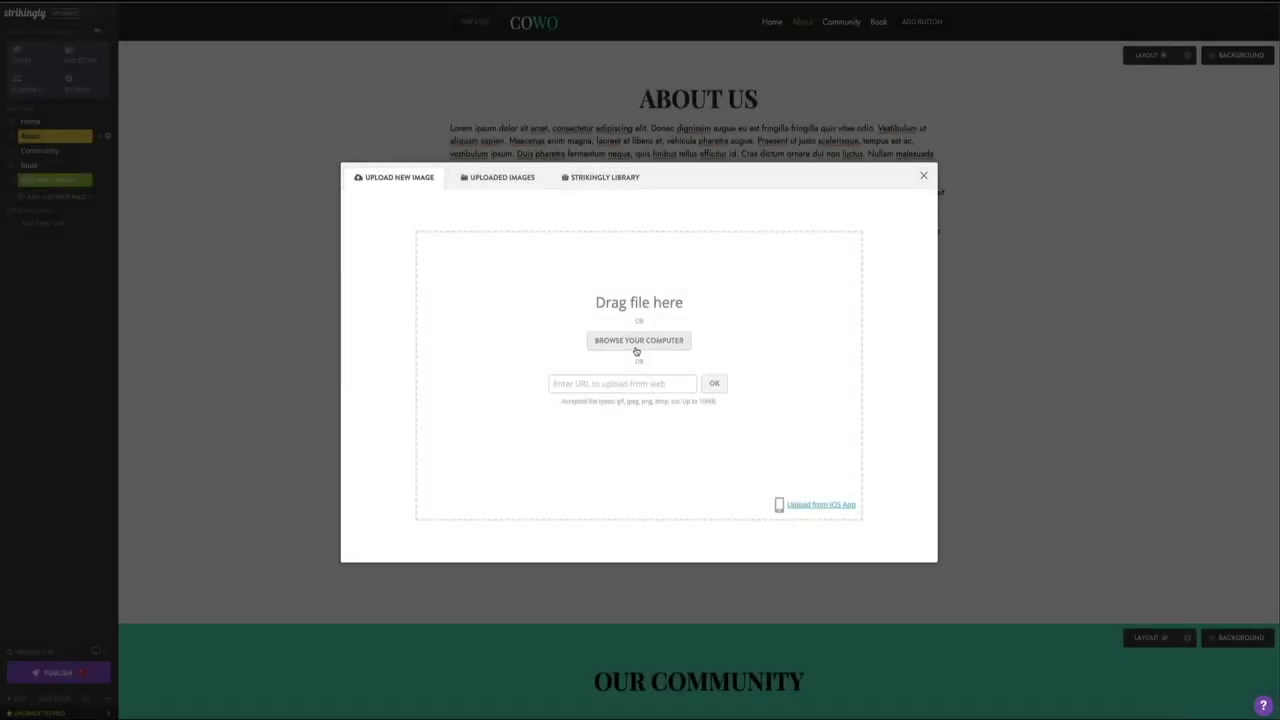
{"action": "left_click", "coordinate": [636, 343]}
{"action": "scroll", "coordinate": [547, 360], "scroll_direction": "down", "scroll_amount": 5}
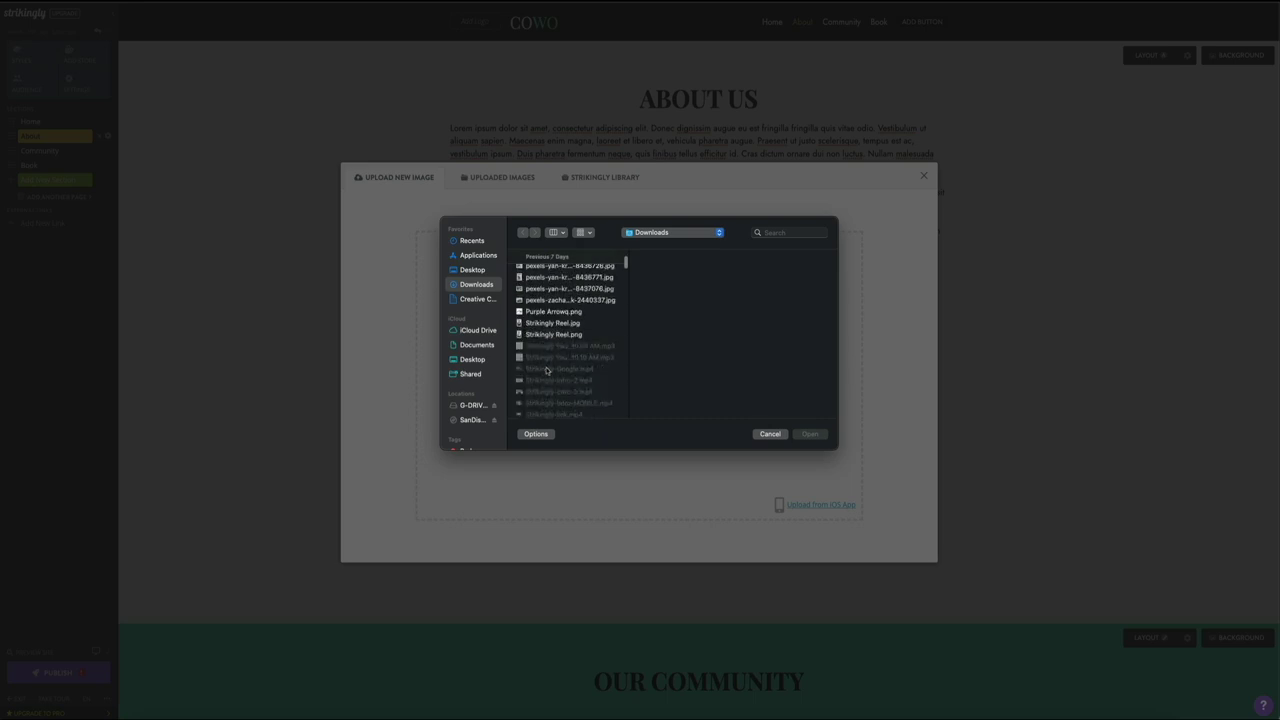
{"action": "left_click", "coordinate": [548, 302]}
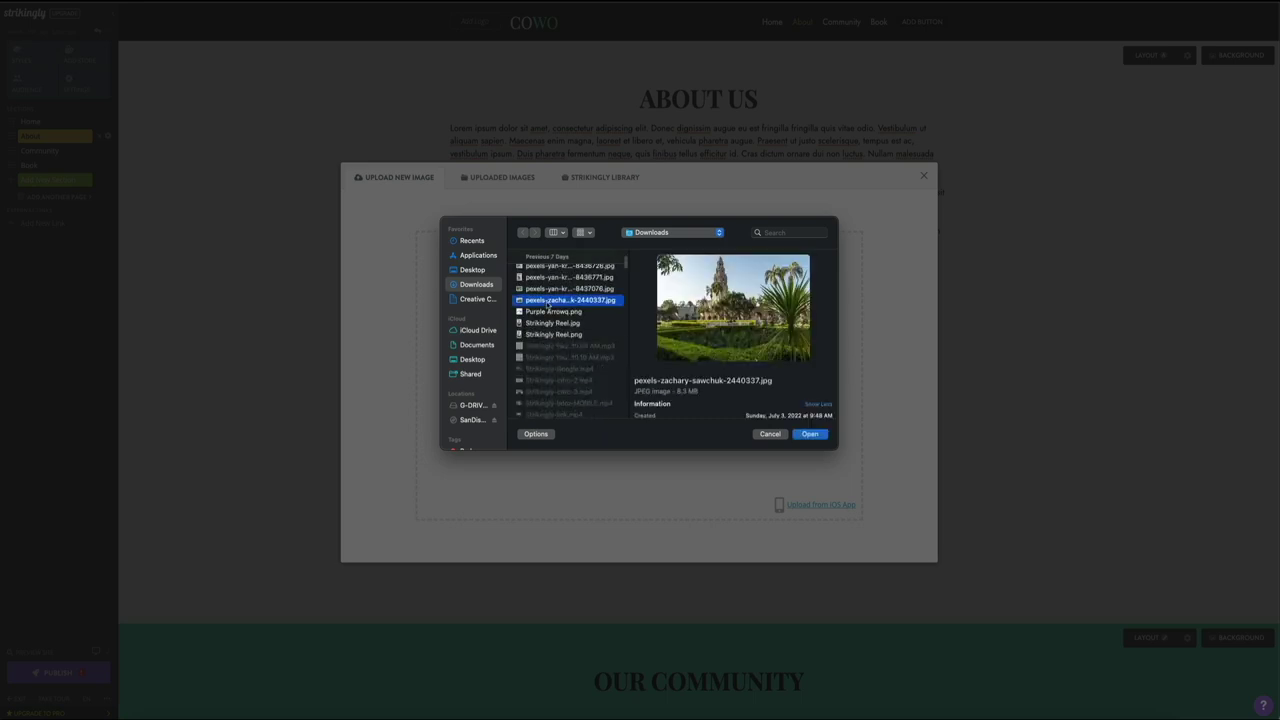
{"action": "key", "text": "Up"}
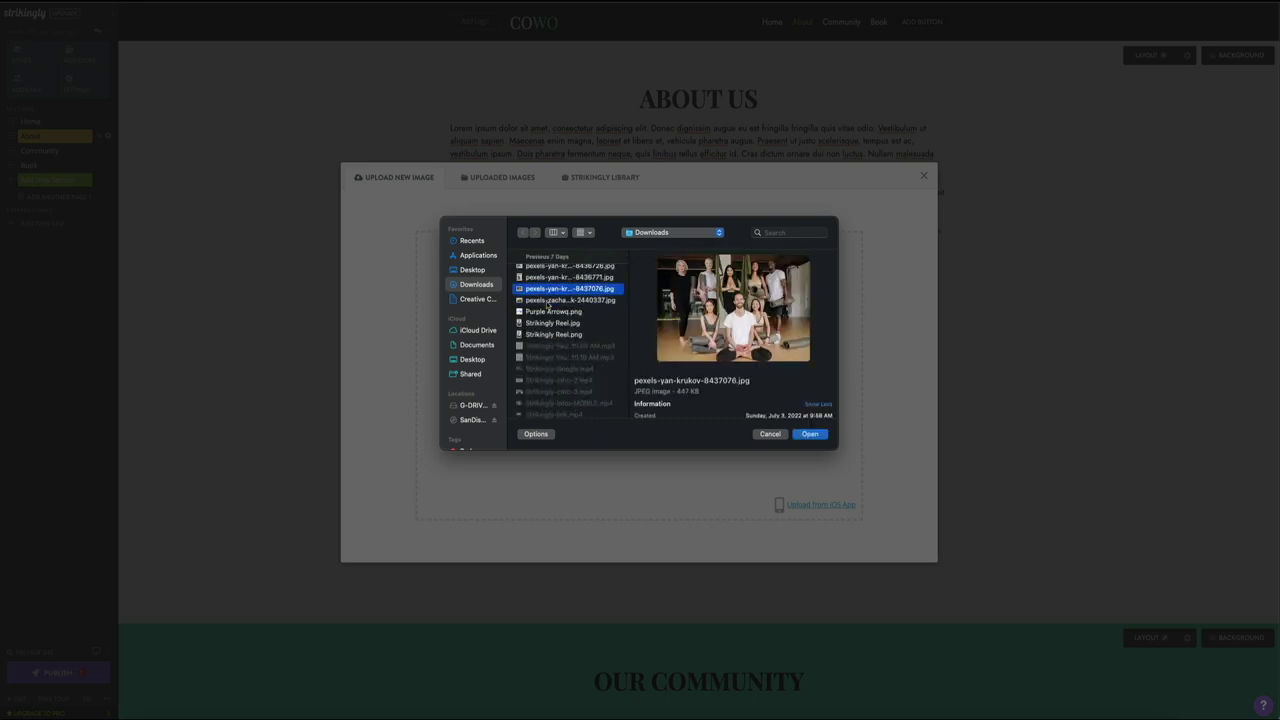
{"action": "left_click", "coordinate": [811, 434]}
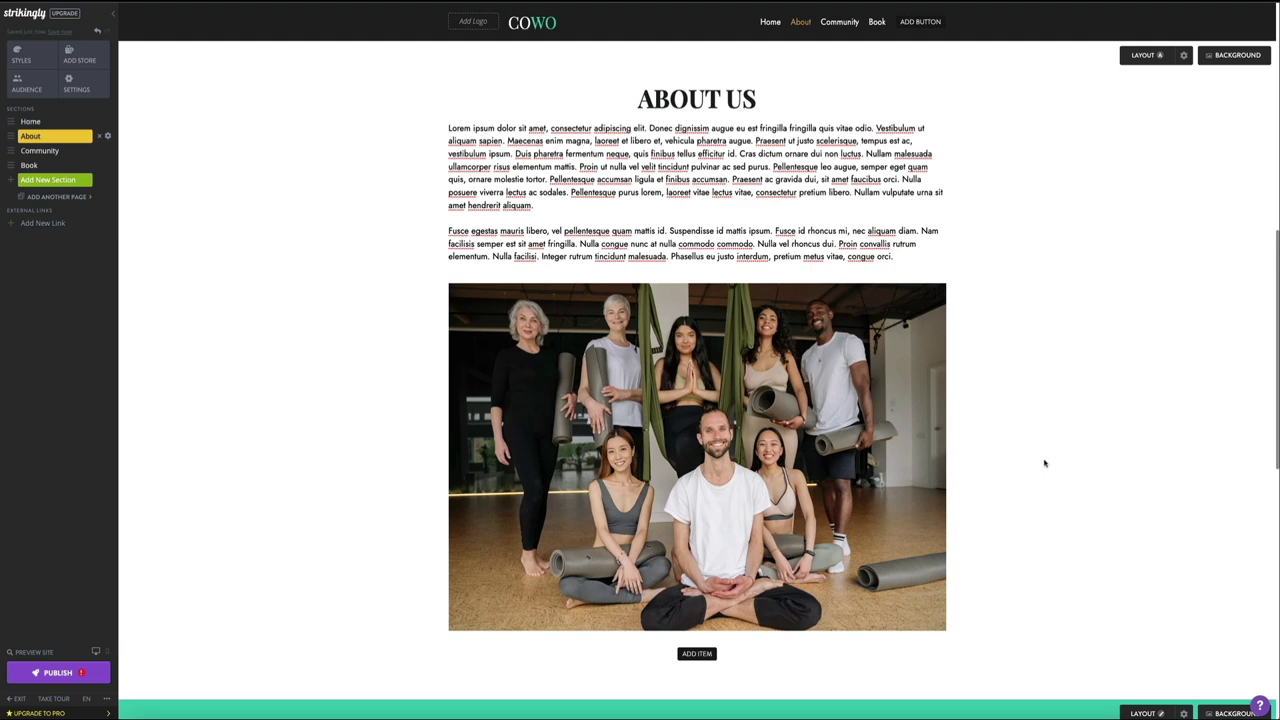
{"action": "left_click", "coordinate": [694, 459]}
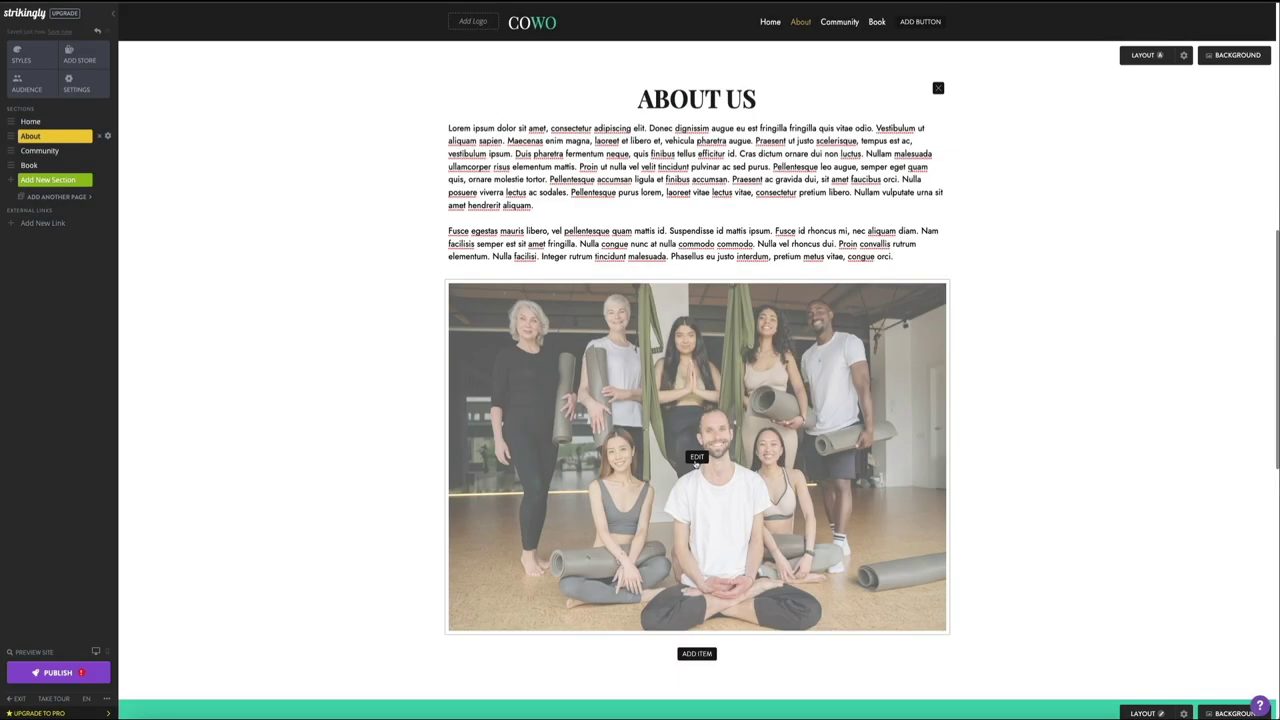
Step: Give the About Us group photo the alt text 'balboa yoga staff' and save it
{"action": "left_click", "coordinate": [696, 458]}
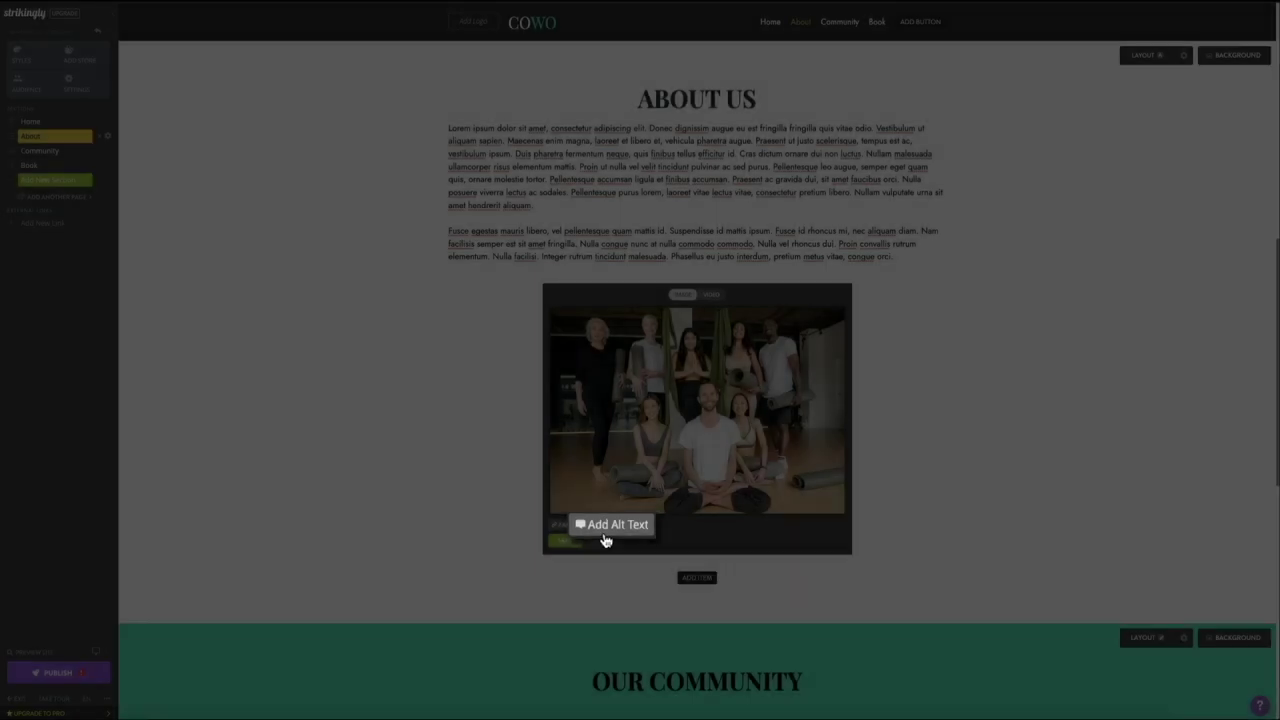
{"action": "left_click", "coordinate": [606, 533]}
{"action": "left_click", "coordinate": [567, 538]}
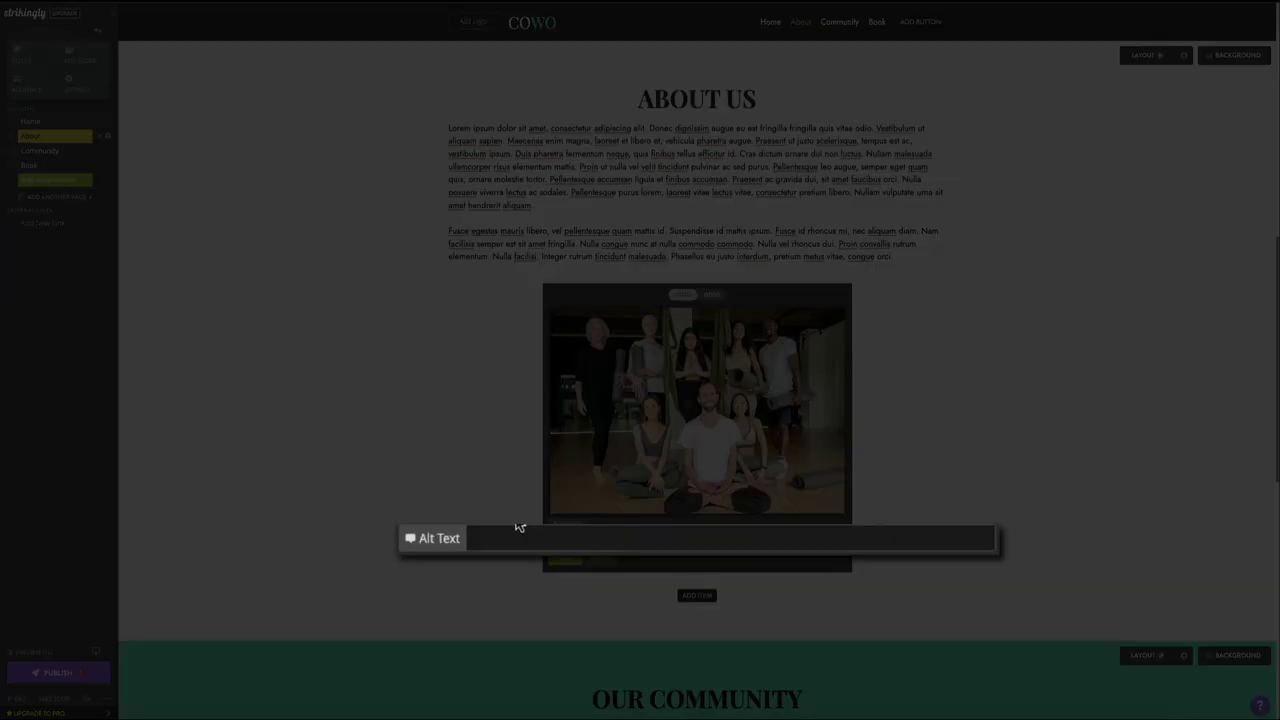
{"action": "type", "text": "balboa yoga staff"}
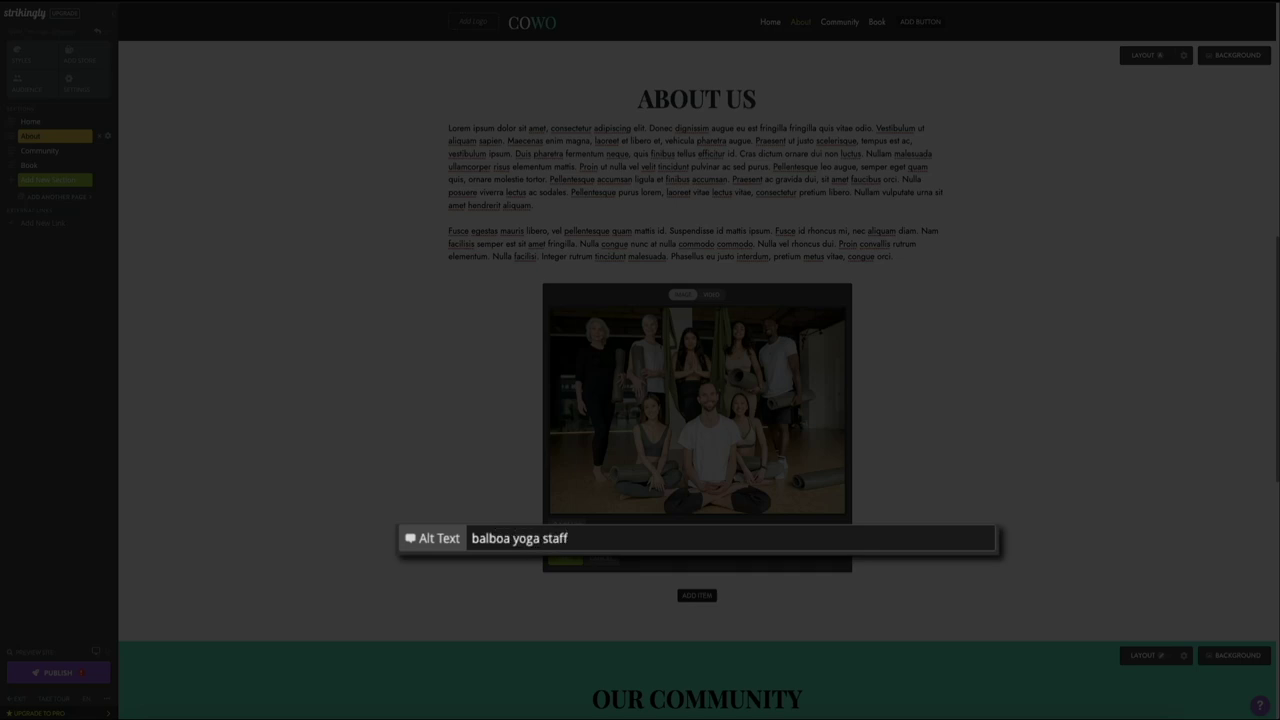
{"action": "key", "text": "Return"}
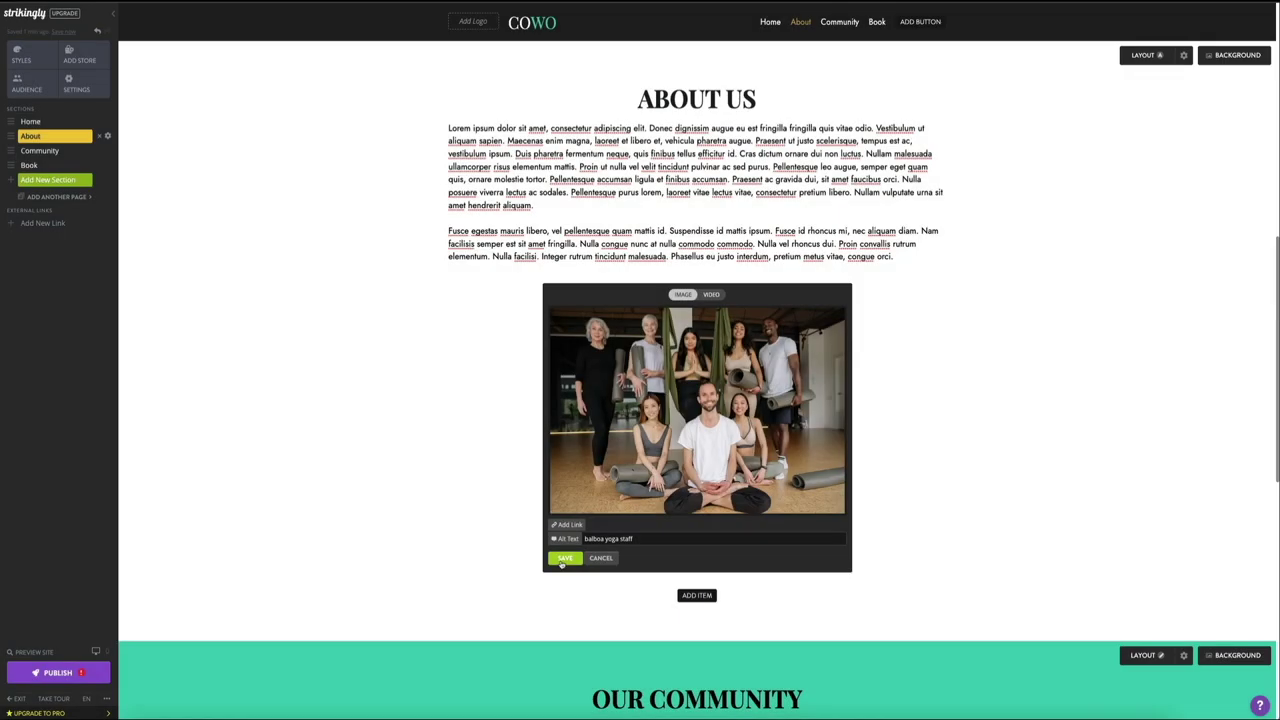
{"action": "left_click", "coordinate": [562, 560]}
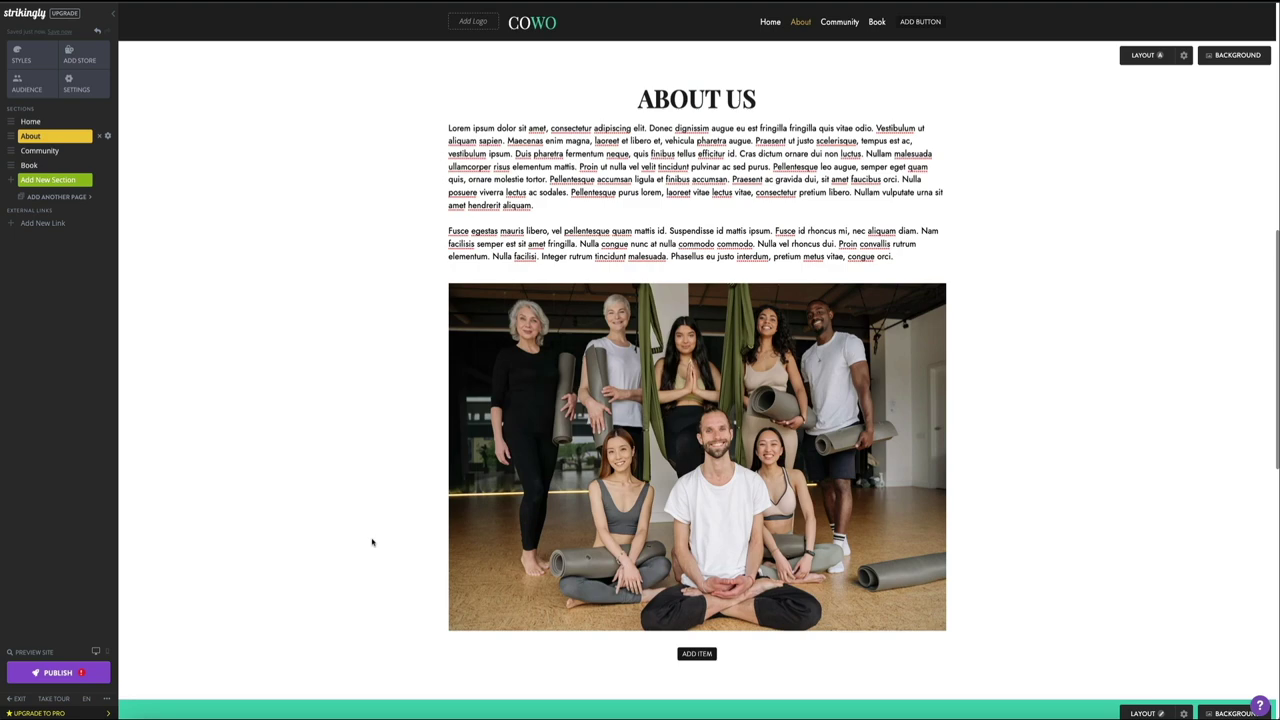
{"action": "mouse_move", "coordinate": [592, 501]}
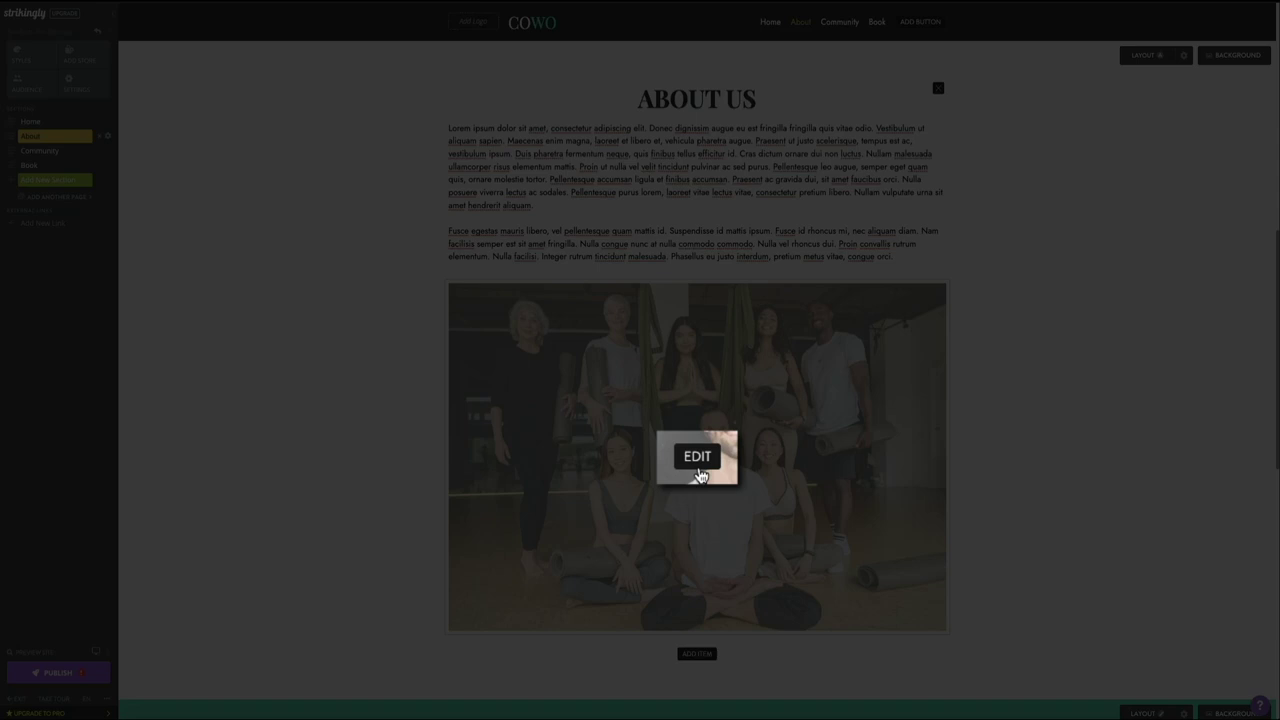
Step: Reopen the About Us photo's media editor and switch it to the Video option
{"action": "left_click", "coordinate": [698, 470]}
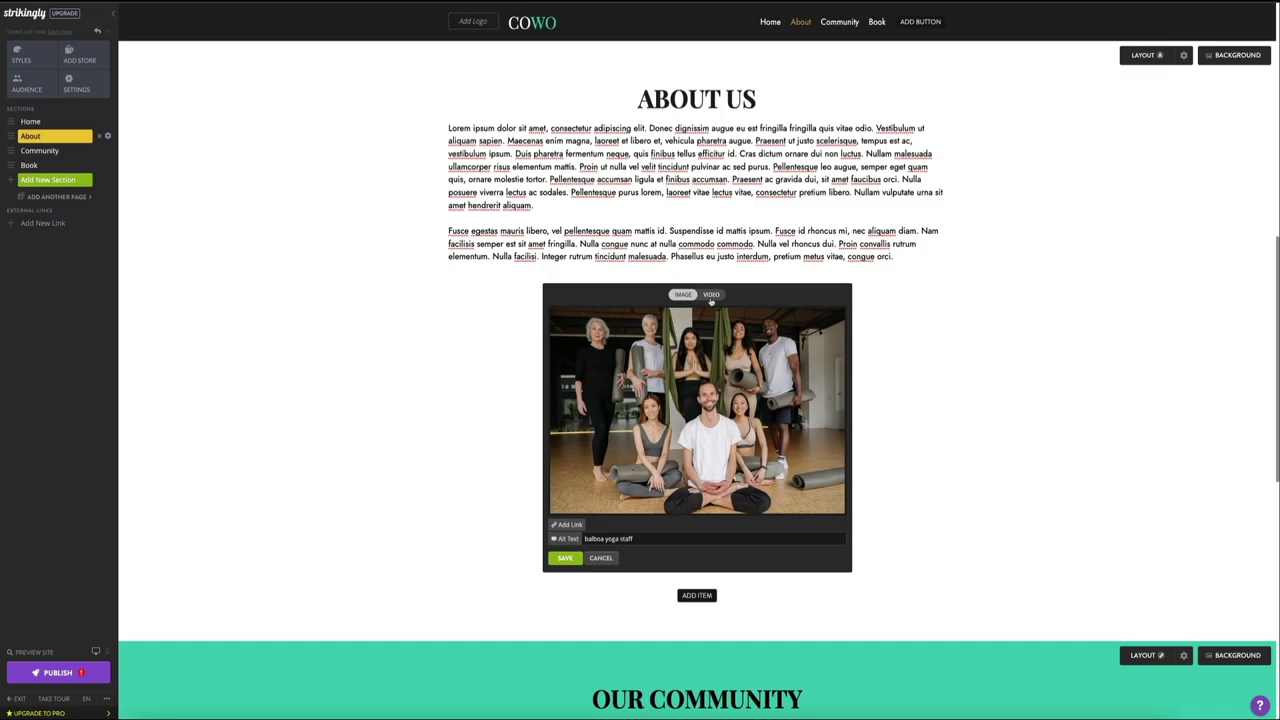
{"action": "left_click", "coordinate": [712, 293]}
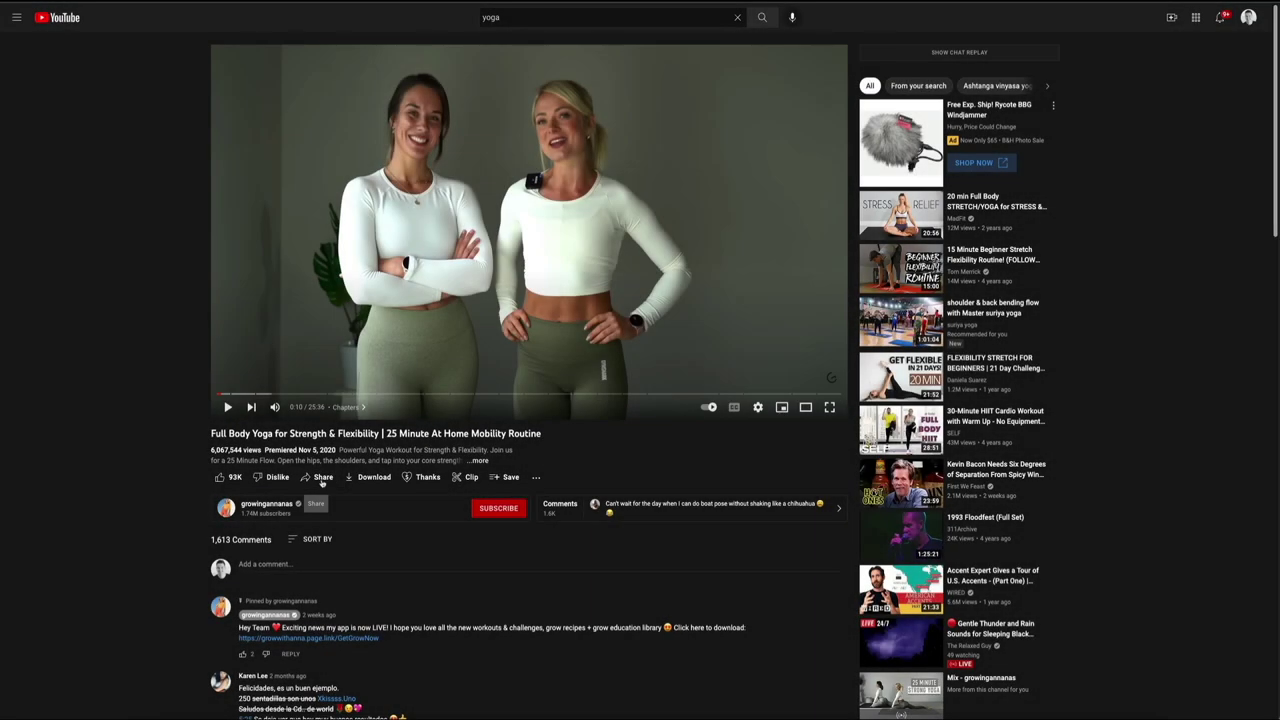
Step: Copy the youtu.be share link of the full body yoga video
{"action": "left_click", "coordinate": [322, 479]}
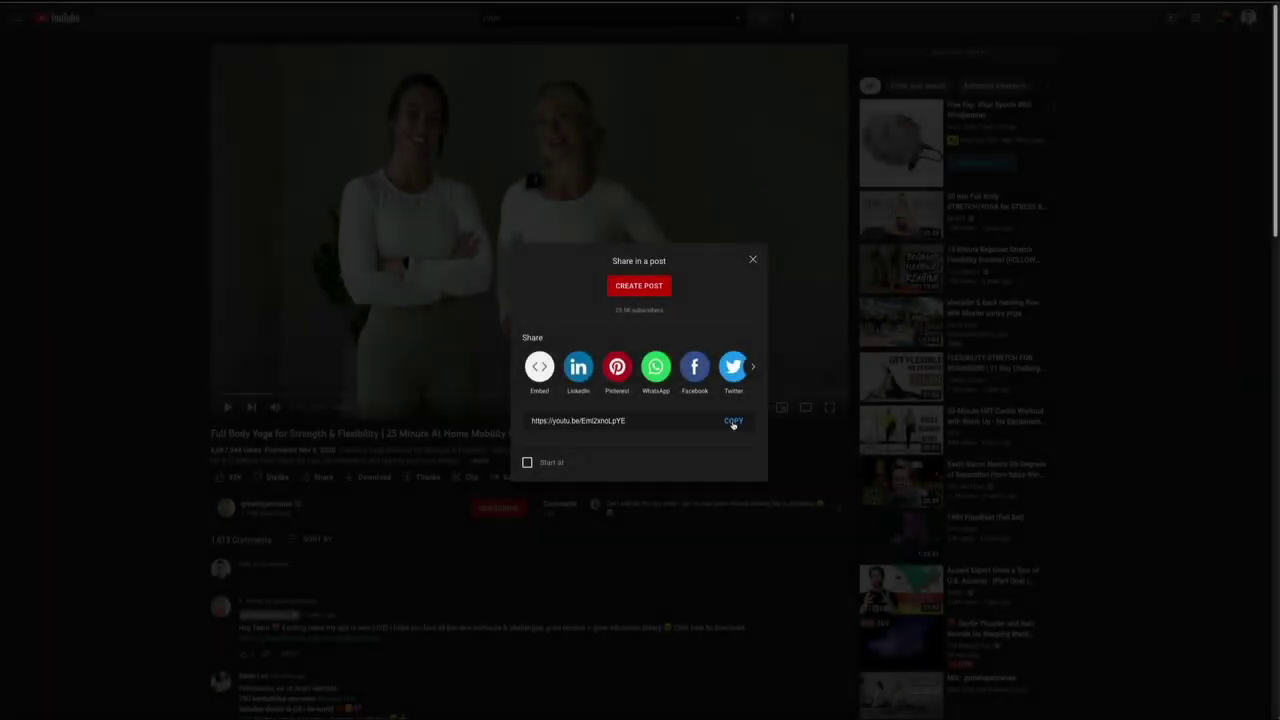
{"action": "left_click", "coordinate": [733, 422]}
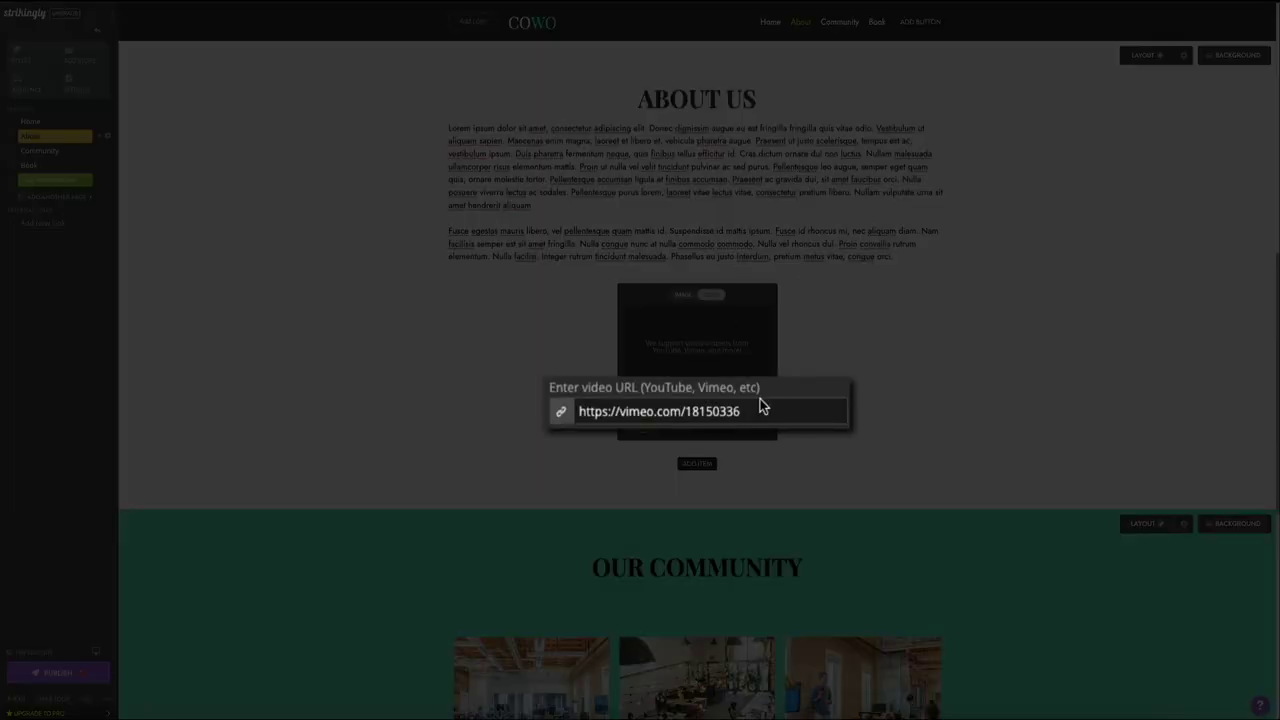
Step: Replace the Vimeo URL with the pasted YouTube link and save the video embed
{"action": "left_click_drag", "start_coordinate": [757, 415], "coordinate": [577, 416]}
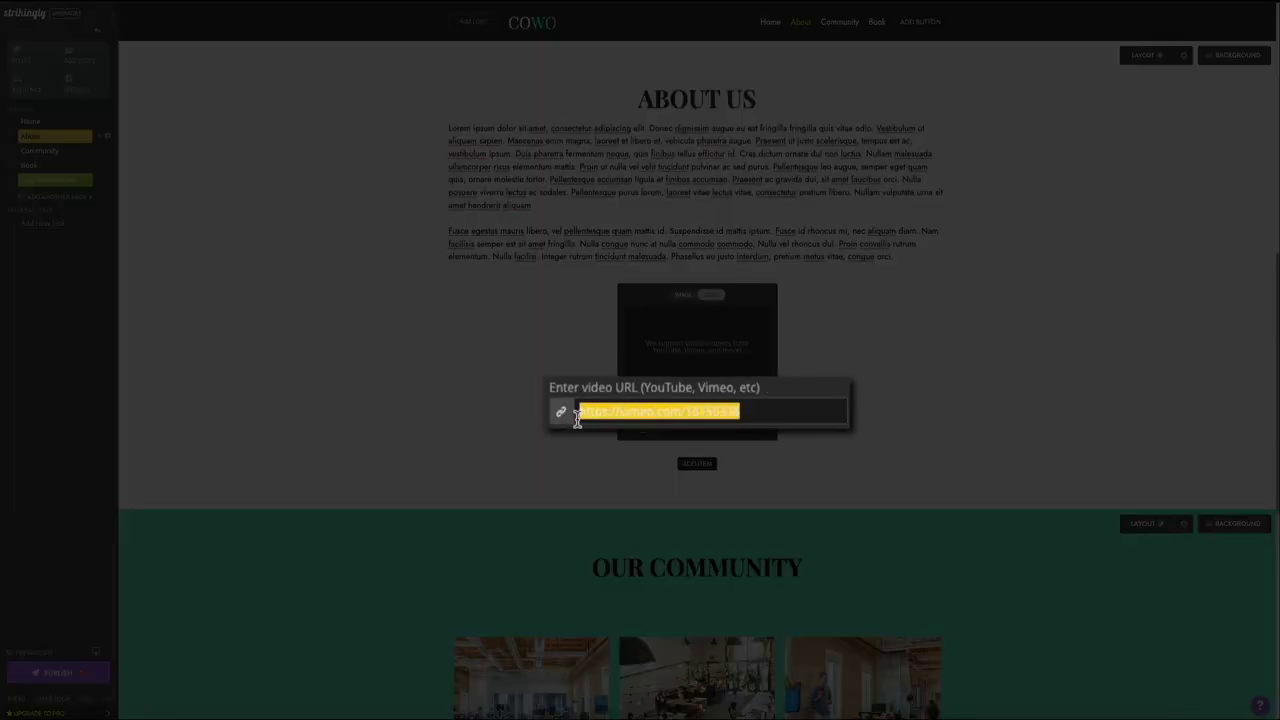
{"action": "key", "text": "ctrl+v"}
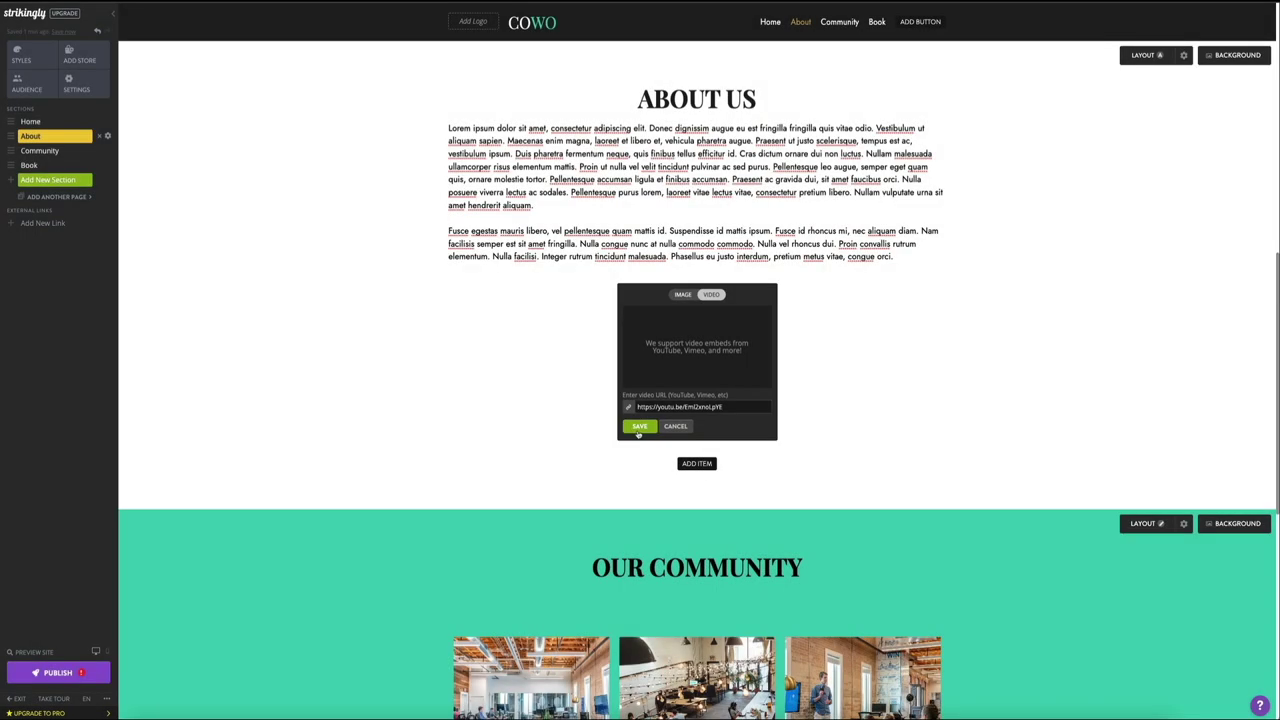
{"action": "left_click", "coordinate": [642, 428]}
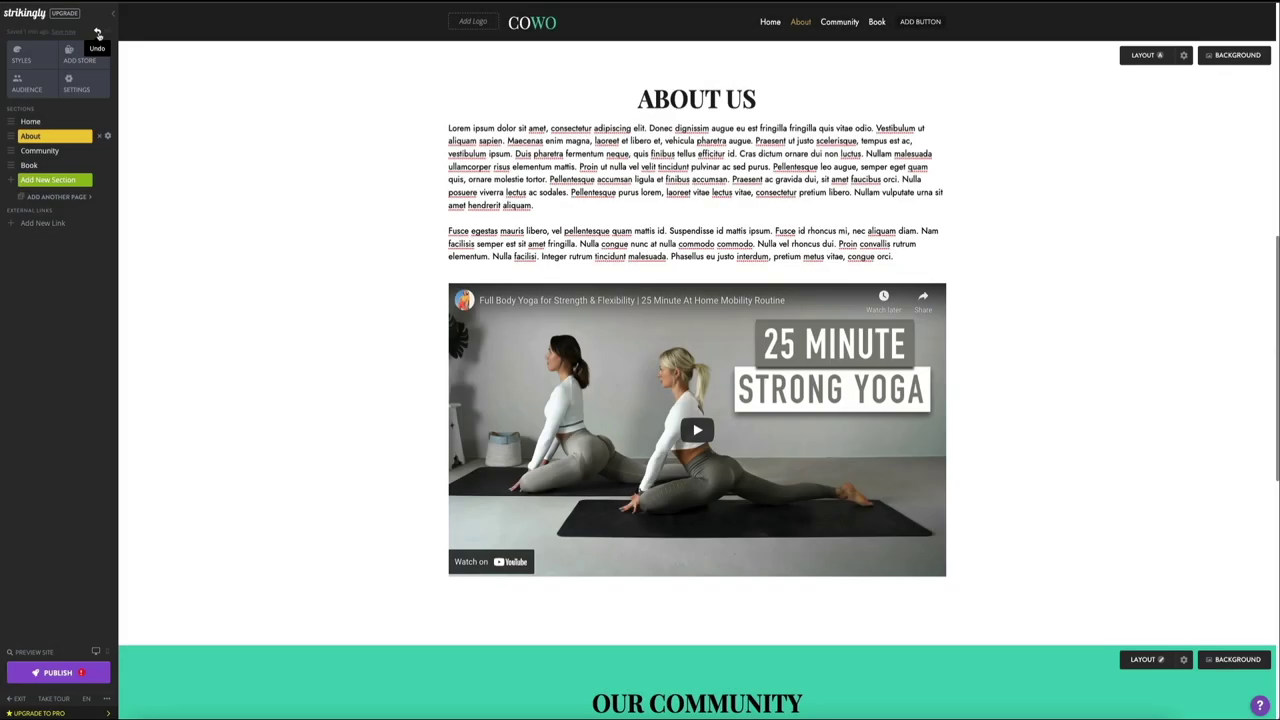
Step: Undo the video embed to bring back the yoga group photo
{"action": "left_click", "coordinate": [98, 33]}
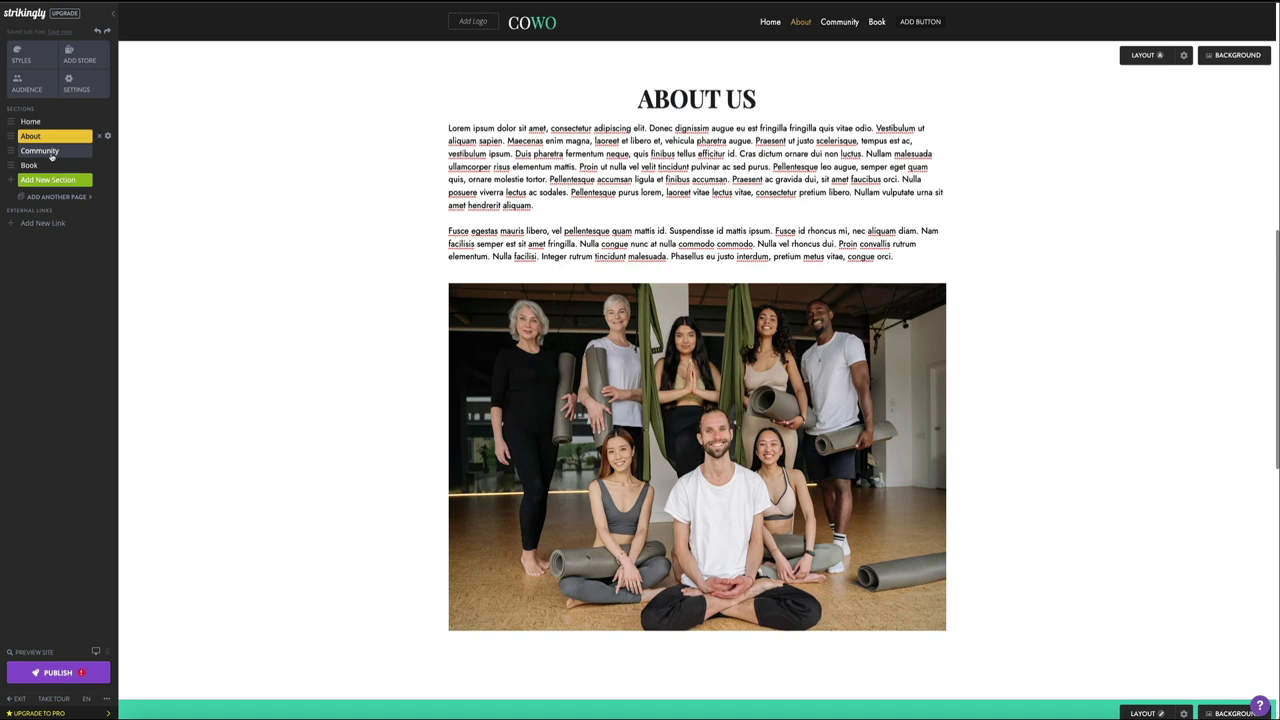
Step: Replace the OUR COMMUNITY heading text with EXPLORE THE STUDIO
{"action": "left_click", "coordinate": [52, 157]}
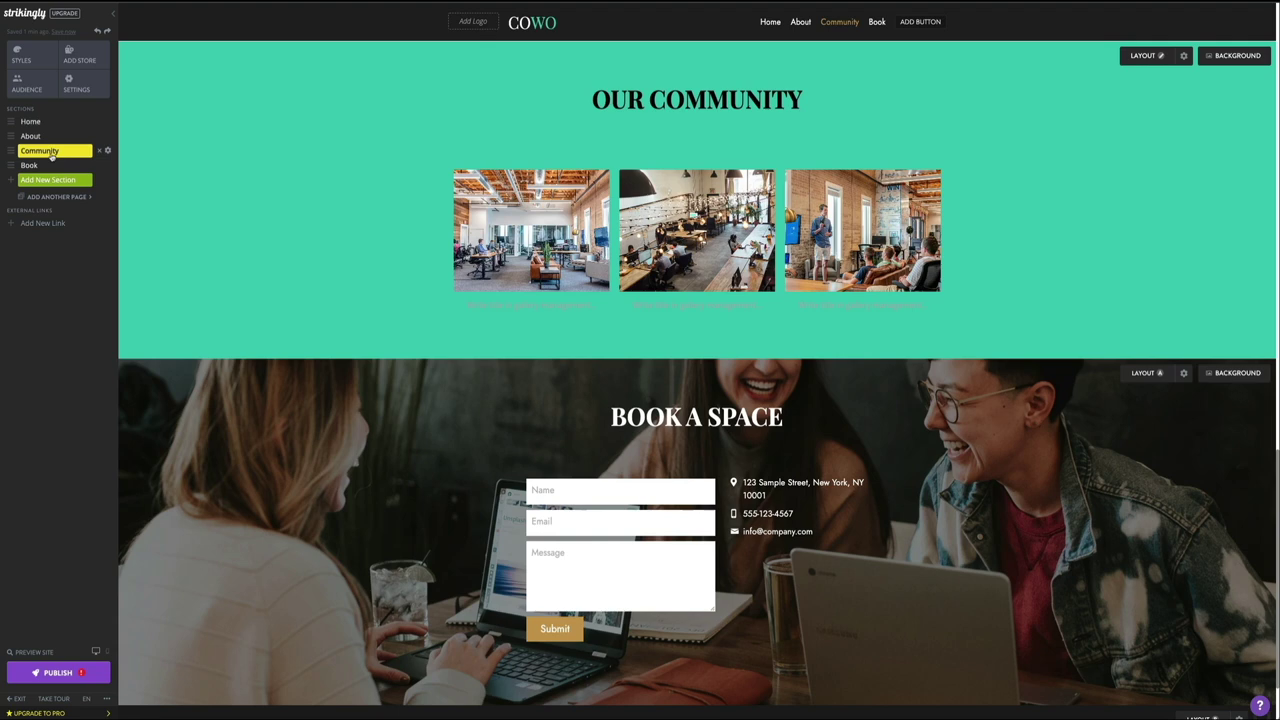
{"action": "left_click_drag", "start_coordinate": [594, 100], "coordinate": [800, 104]}
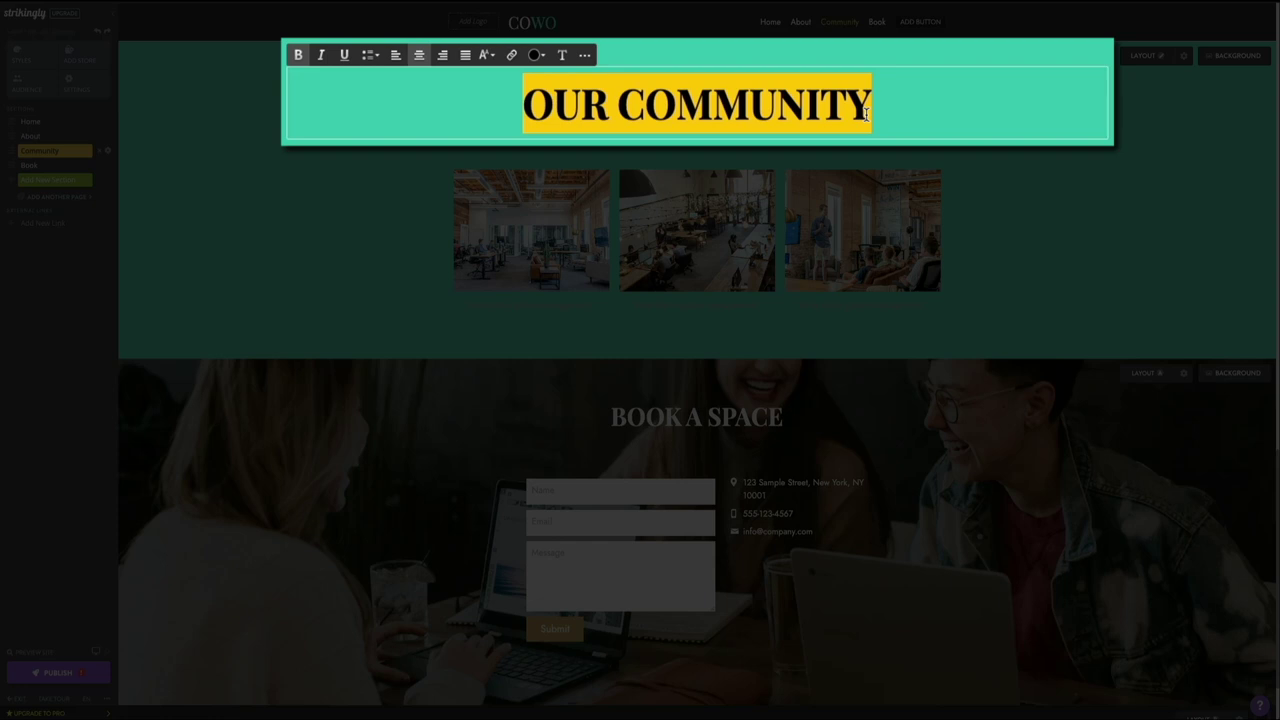
{"action": "type", "text": "EXPLORE T"}
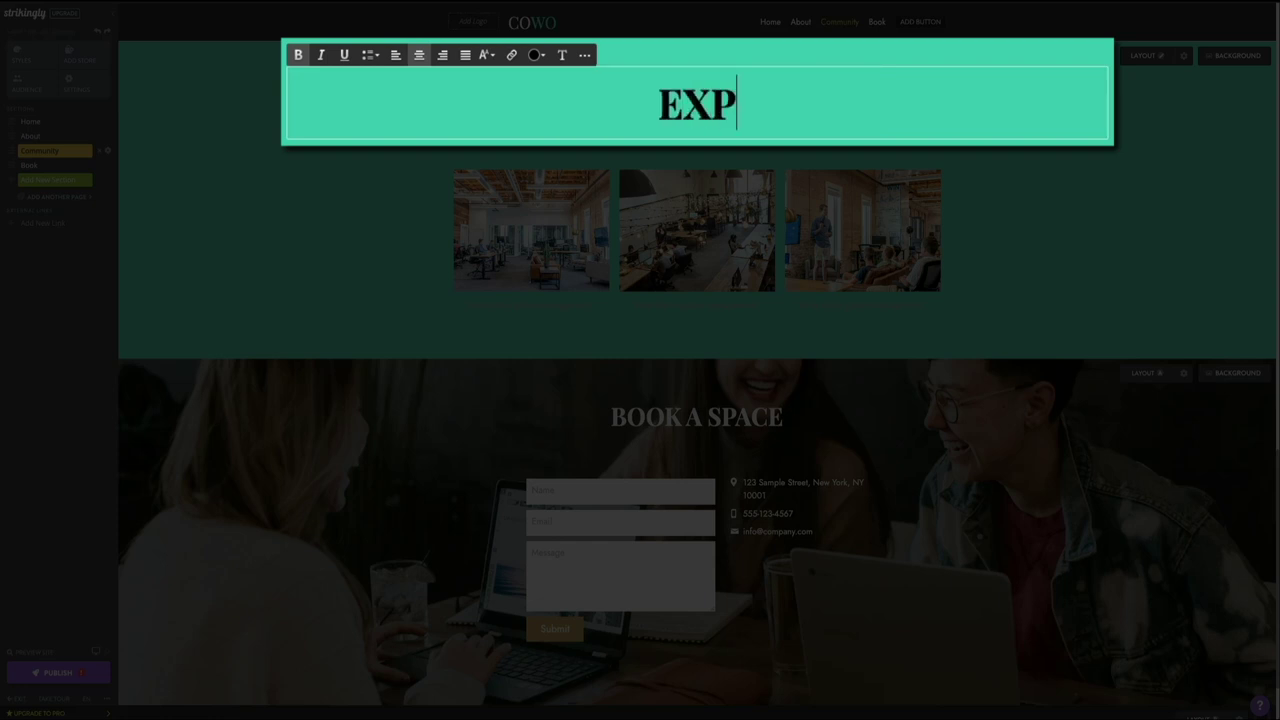
{"action": "type", "text": "HE STUDIO"}
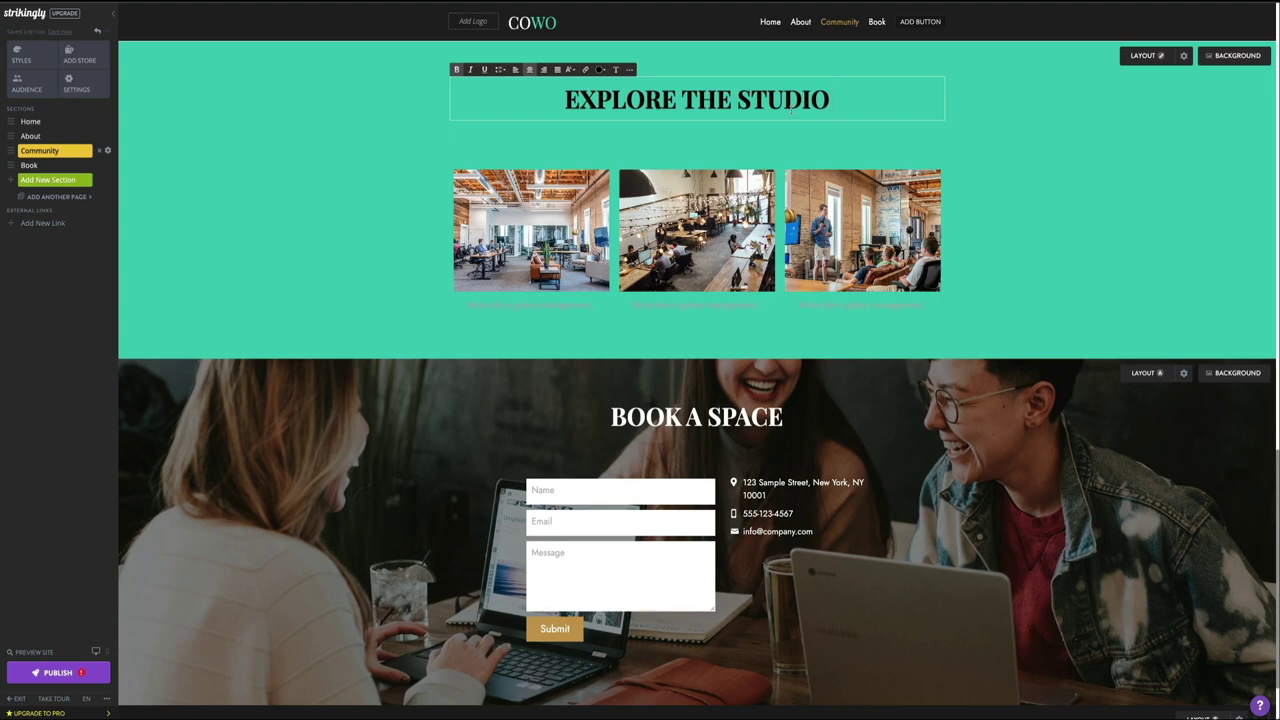
{"action": "left_click", "coordinate": [702, 265]}
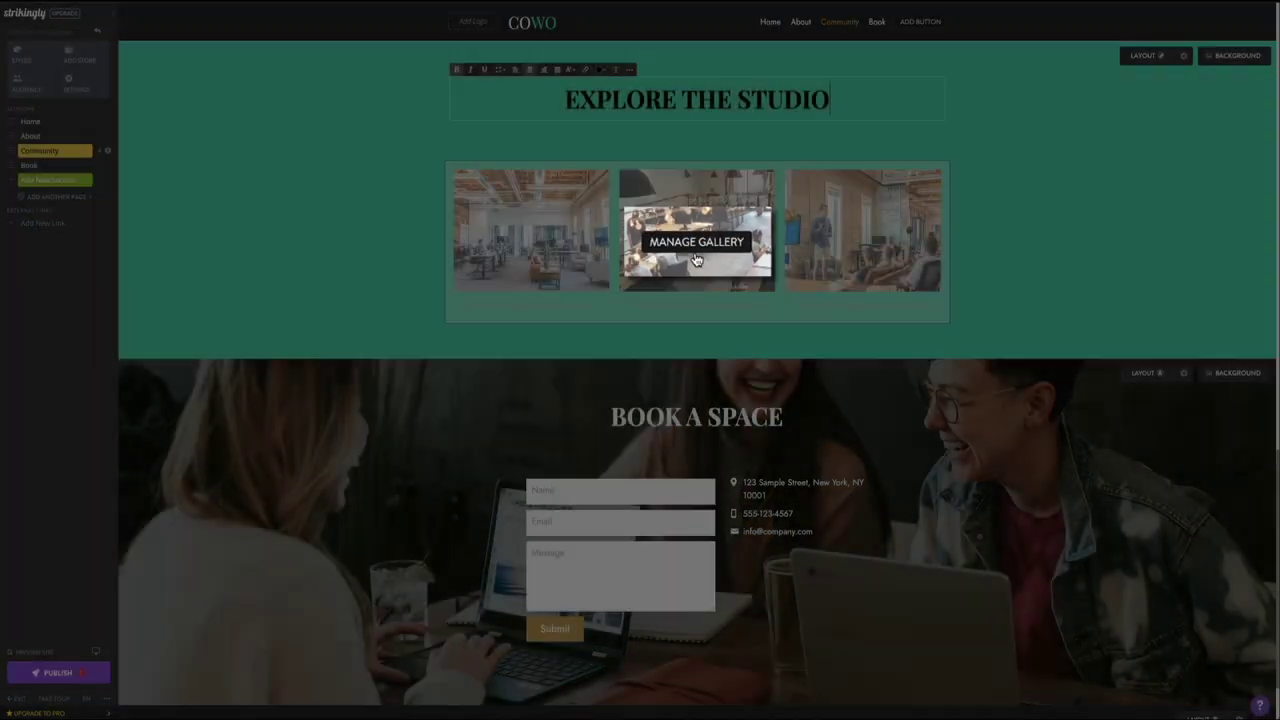
Step: Delete both office photos in the gallery manager and start importing new images
{"action": "left_click", "coordinate": [697, 263]}
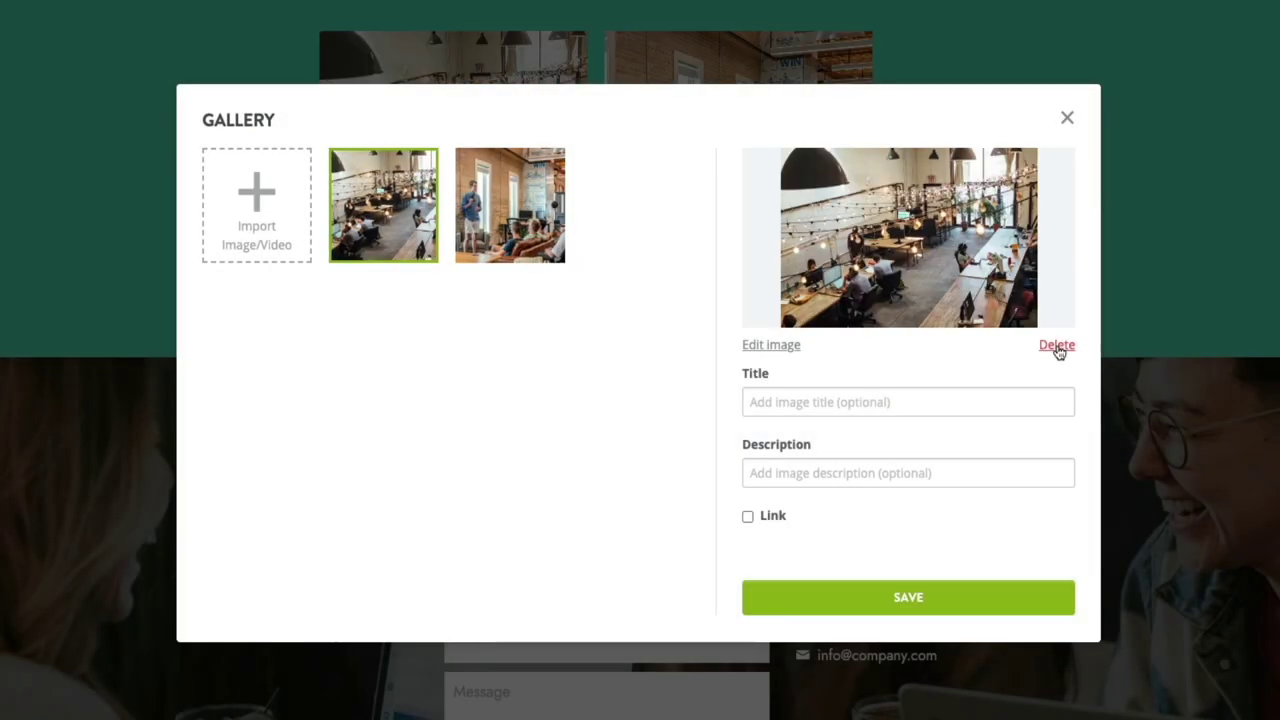
{"action": "left_click", "coordinate": [1057, 345]}
{"action": "left_click", "coordinate": [1057, 345]}
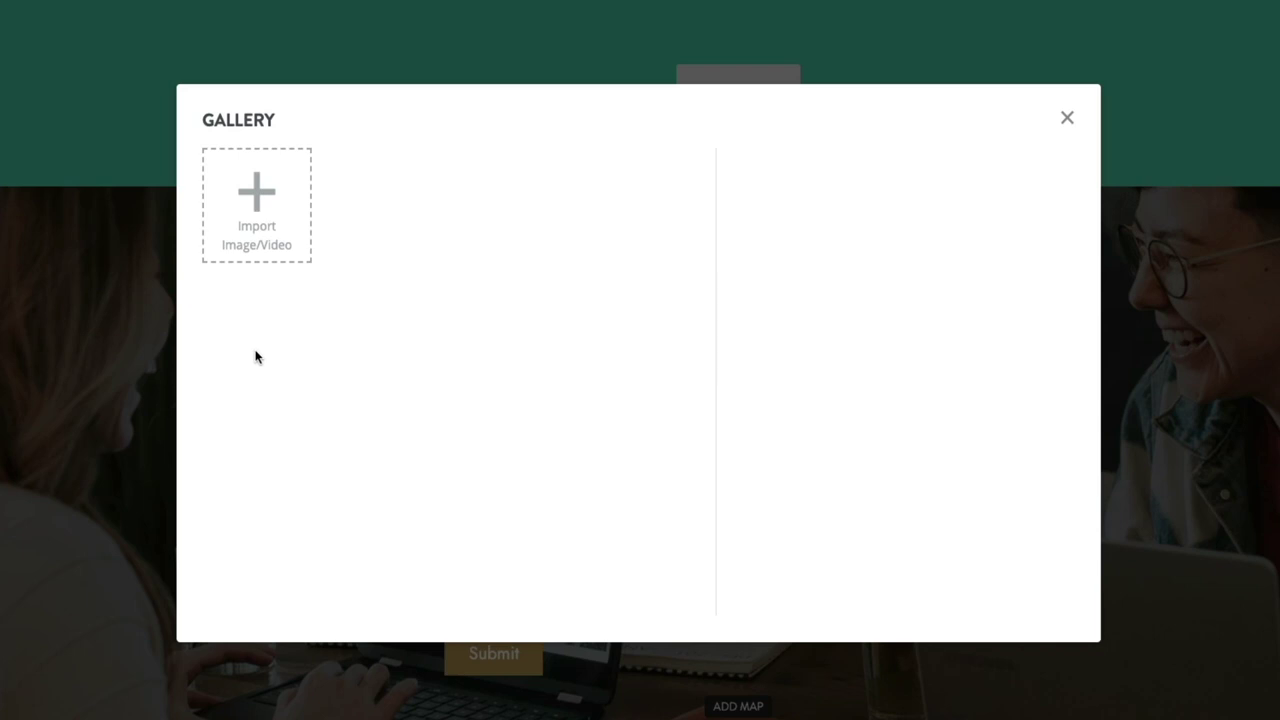
{"action": "left_click", "coordinate": [255, 258]}
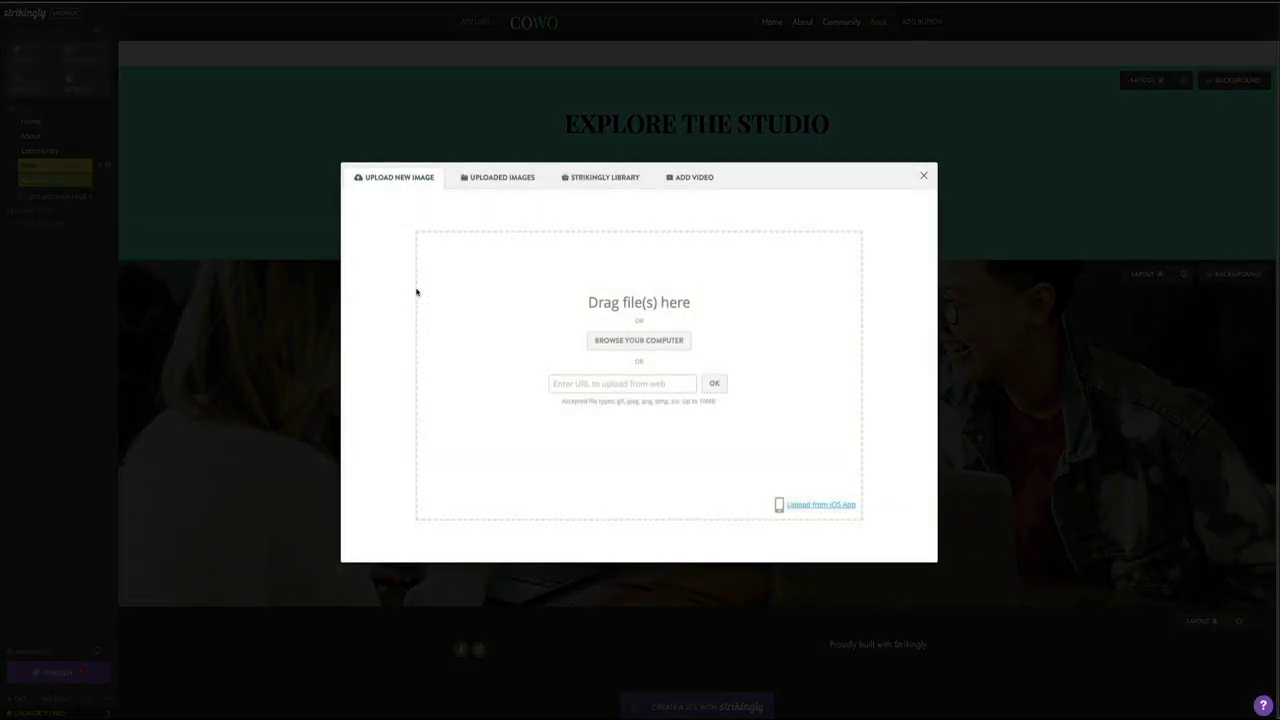
Step: Upload the three Yoga Studio images from Downloads and move the stretching class photo first
{"action": "left_click", "coordinate": [641, 345]}
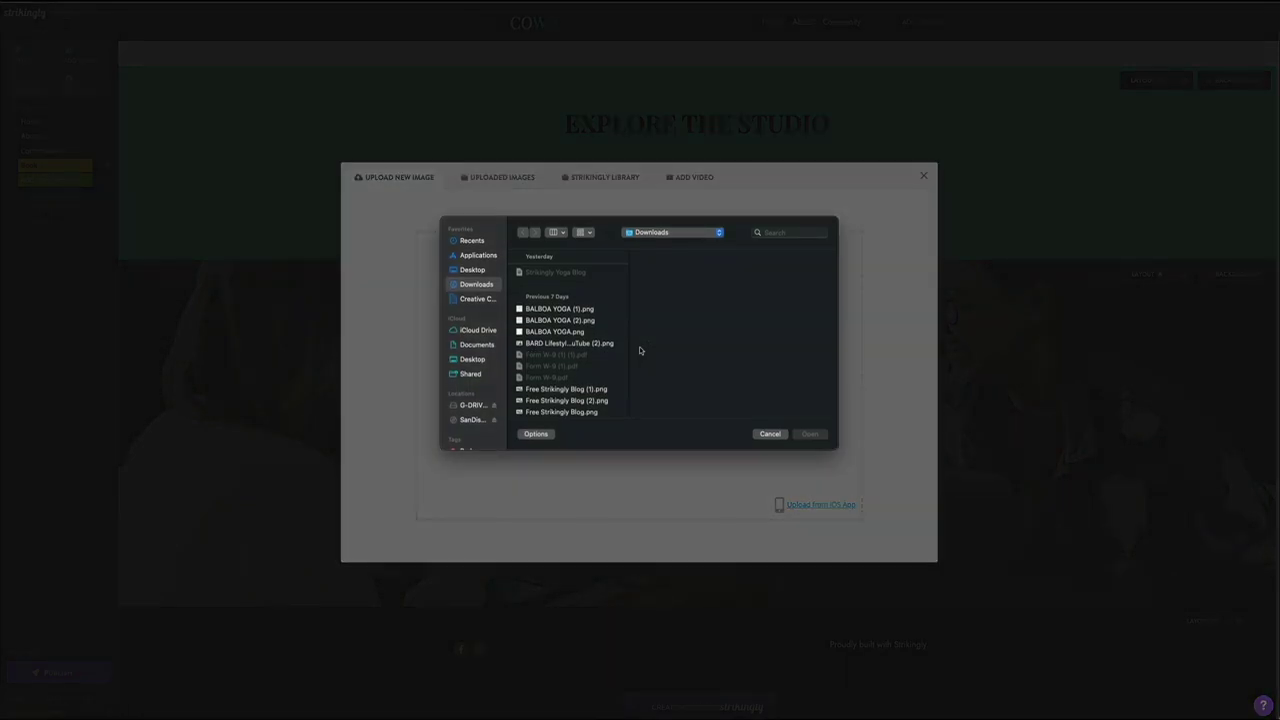
{"action": "scroll", "coordinate": [570, 340], "scroll_direction": "down", "scroll_amount": 5}
{"action": "left_click", "coordinate": [560, 309]}
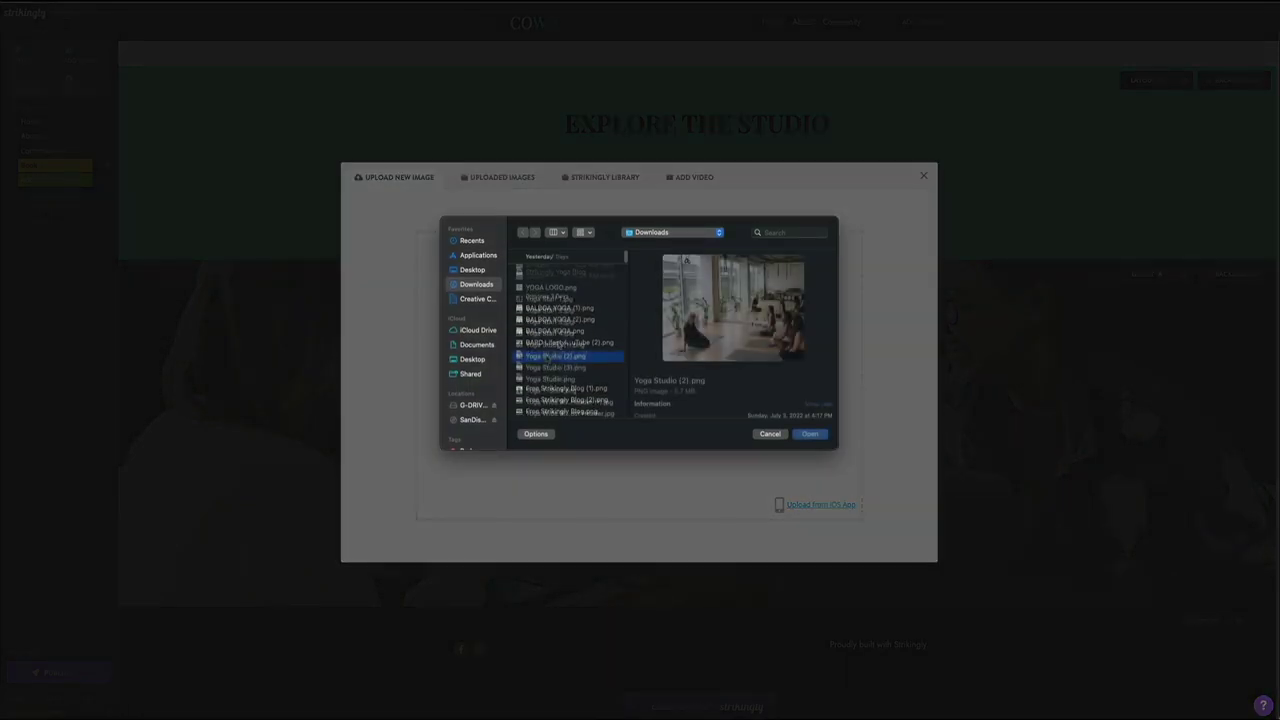
{"action": "left_click", "coordinate": [548, 357]}
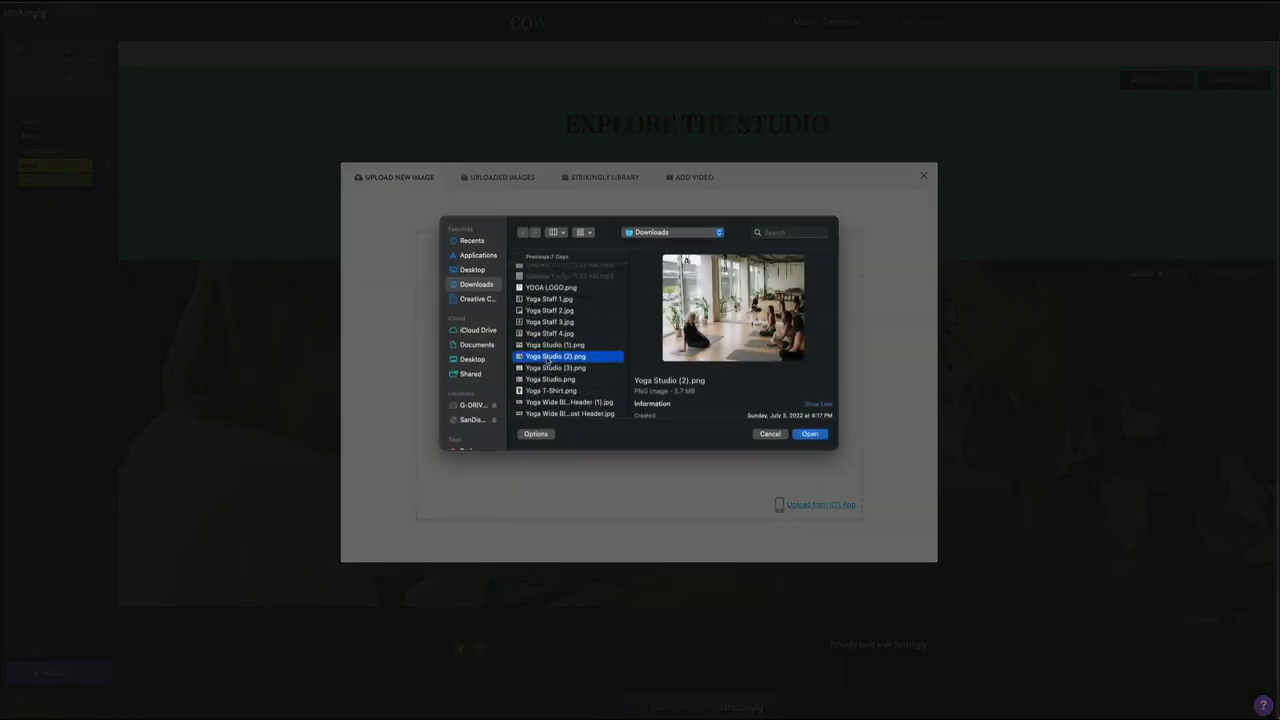
{"action": "key", "text": "shift+Down"}
{"action": "key", "text": "shift+Down"}
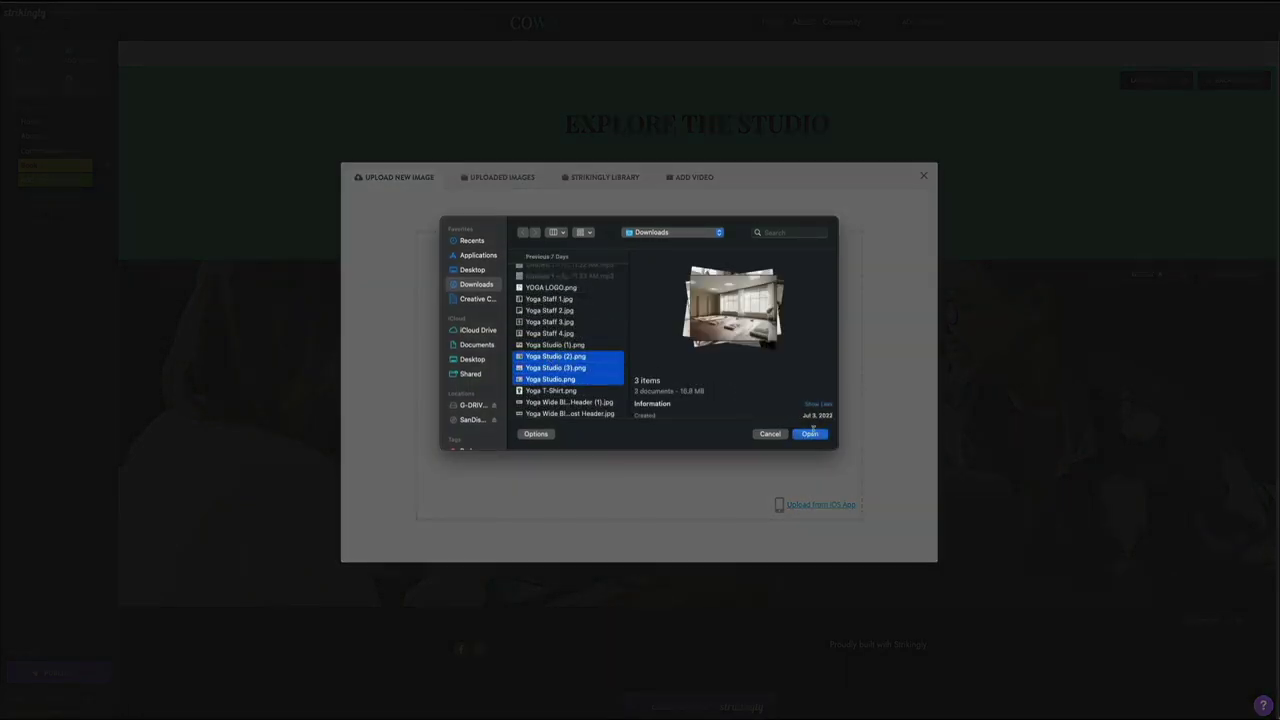
{"action": "left_click", "coordinate": [810, 433]}
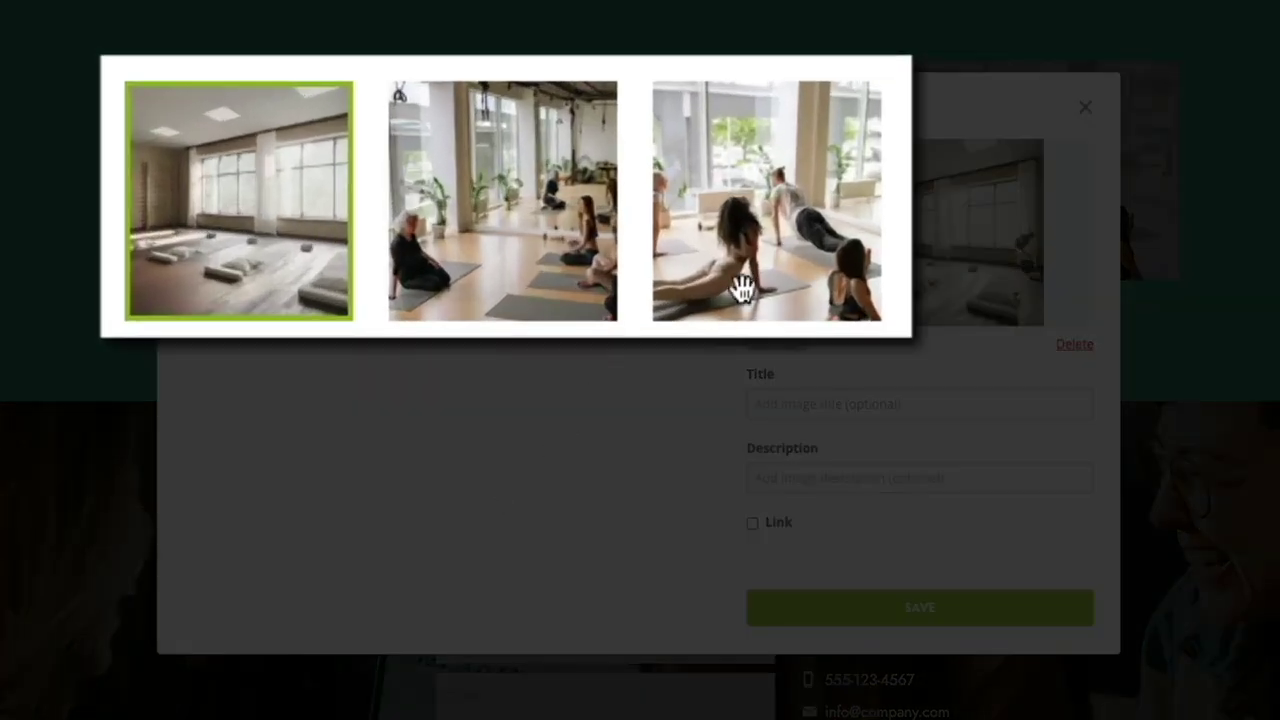
{"action": "left_click_drag", "start_coordinate": [766, 246], "coordinate": [229, 206]}
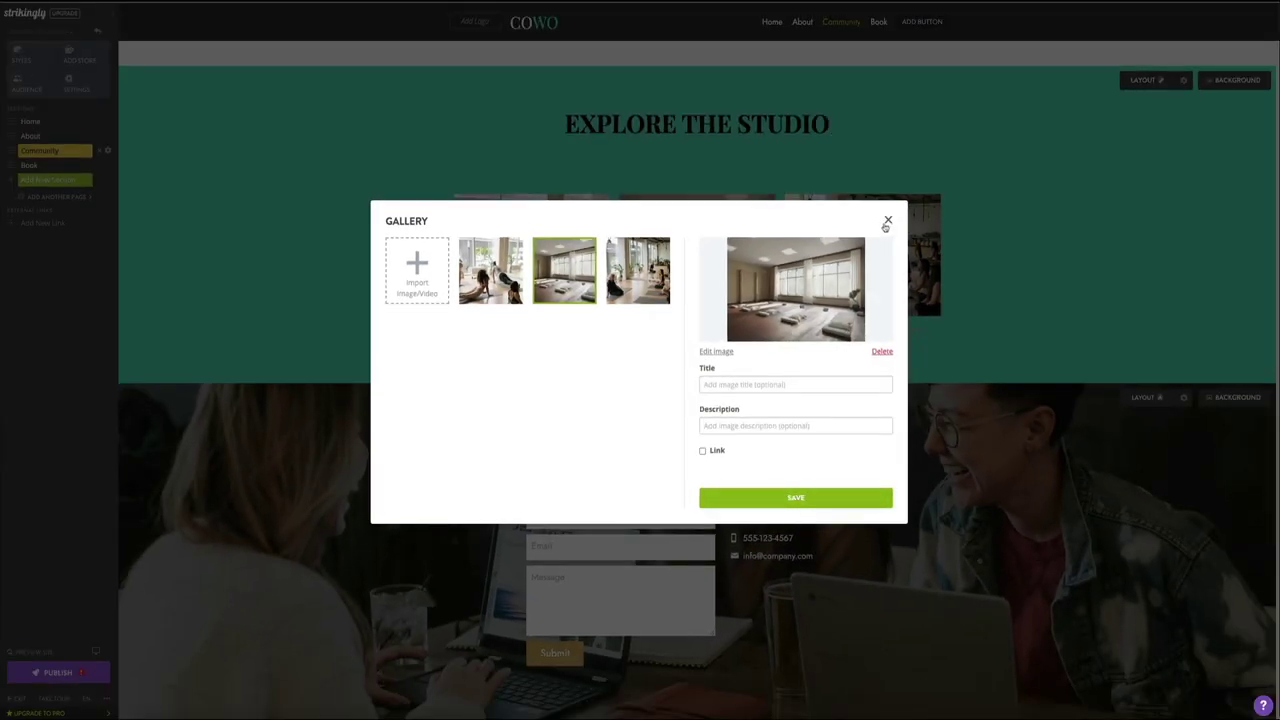
Step: Close the Gallery dialog to return to the Explore the Studio section
{"action": "left_click", "coordinate": [887, 221]}
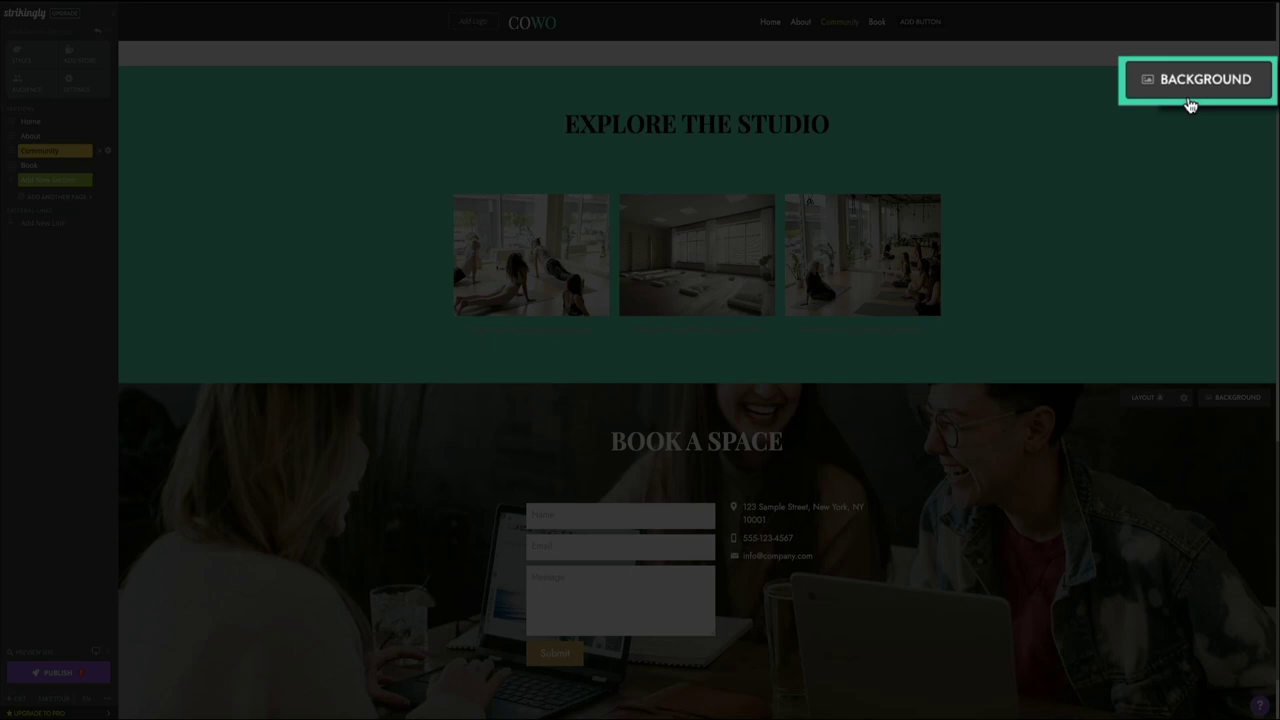
Step: Give the section a mid-grey solid background after comparing grey shades, and save it
{"action": "left_click", "coordinate": [1226, 84]}
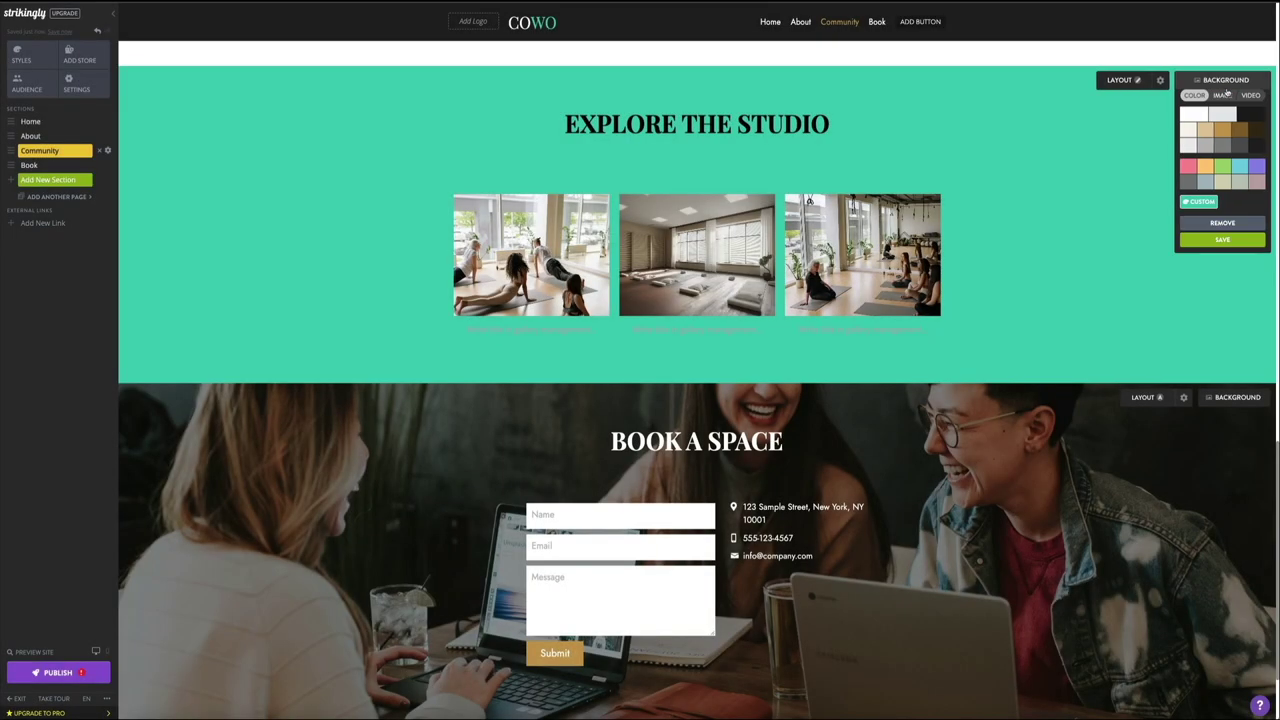
{"action": "left_click", "coordinate": [1221, 146]}
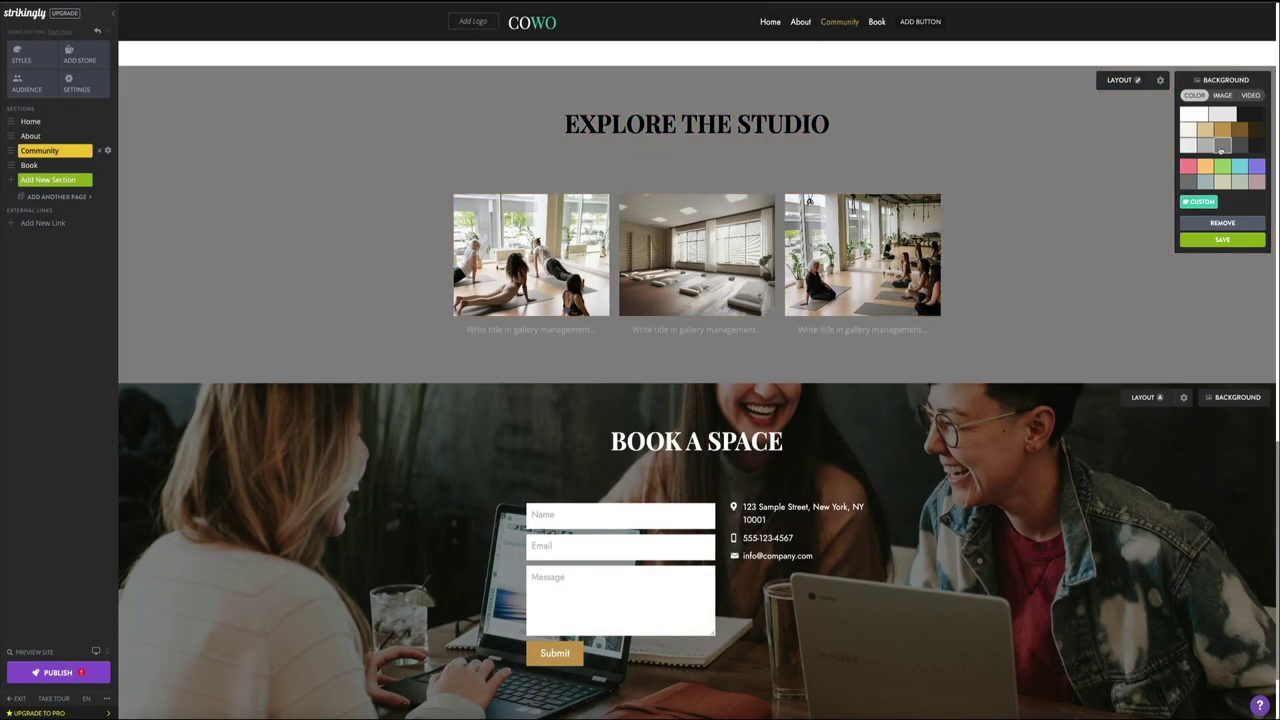
{"action": "left_click", "coordinate": [1238, 147]}
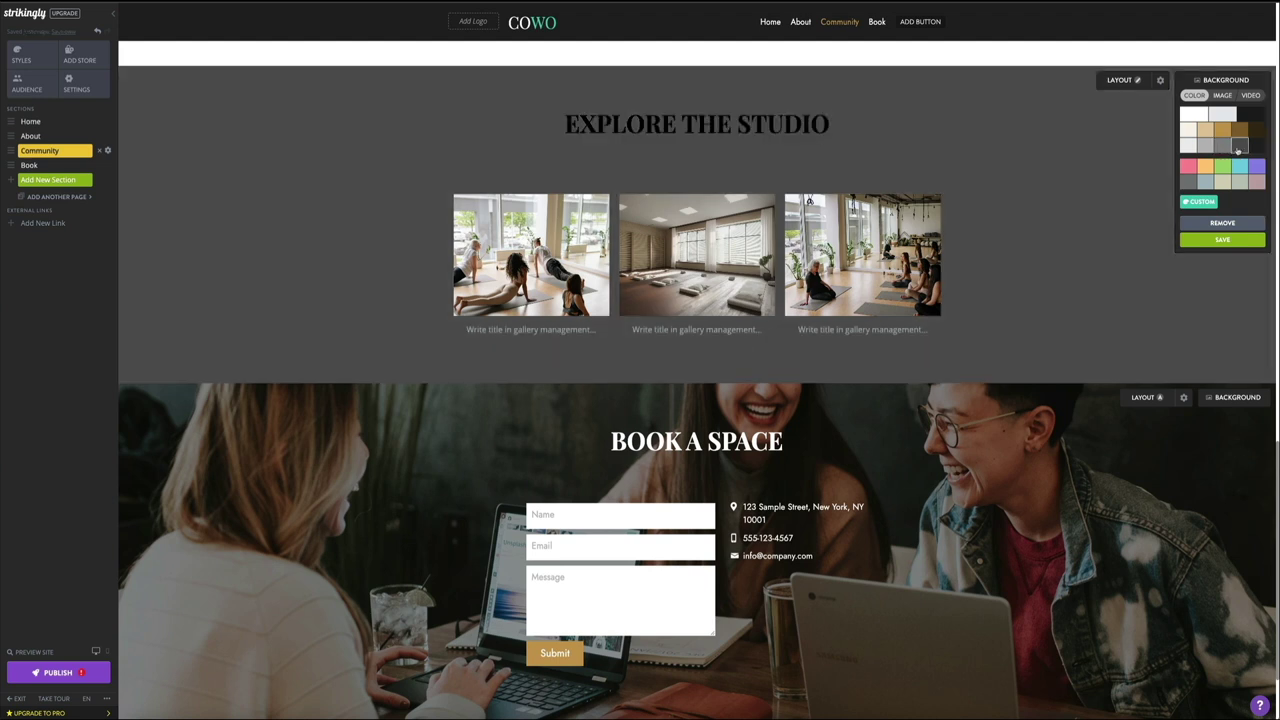
{"action": "left_click", "coordinate": [1200, 147]}
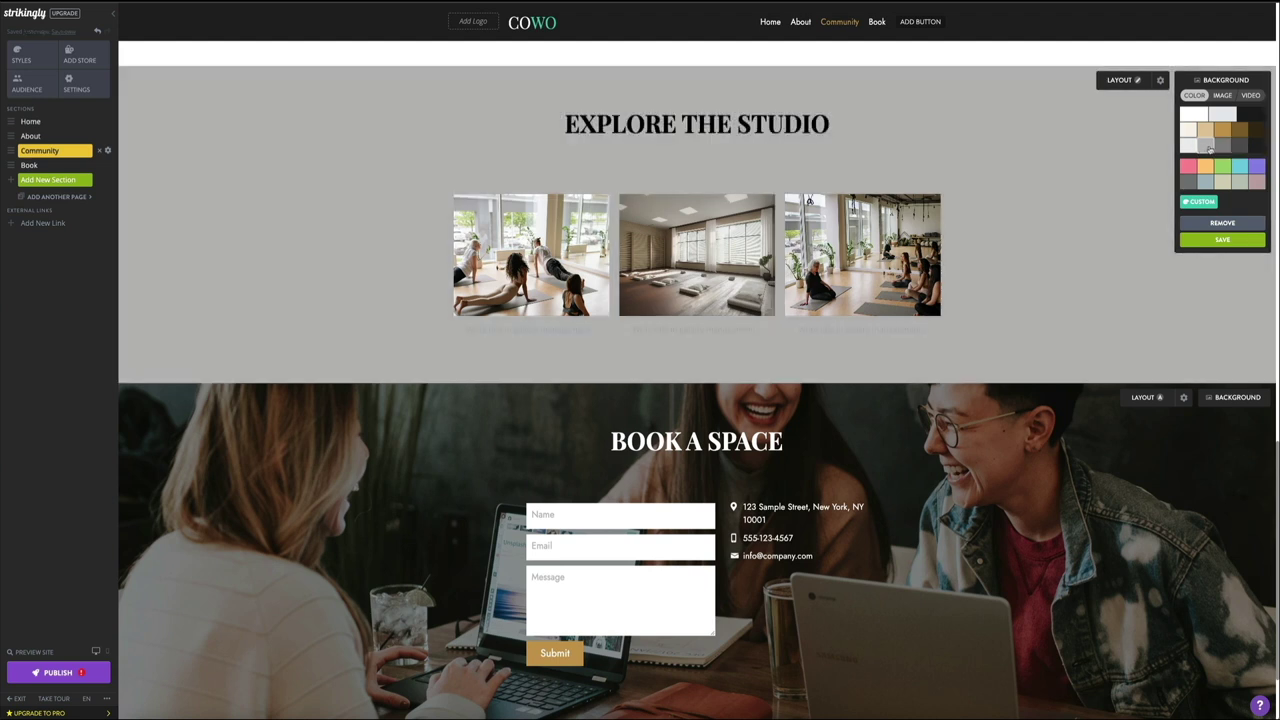
{"action": "left_click", "coordinate": [1206, 147]}
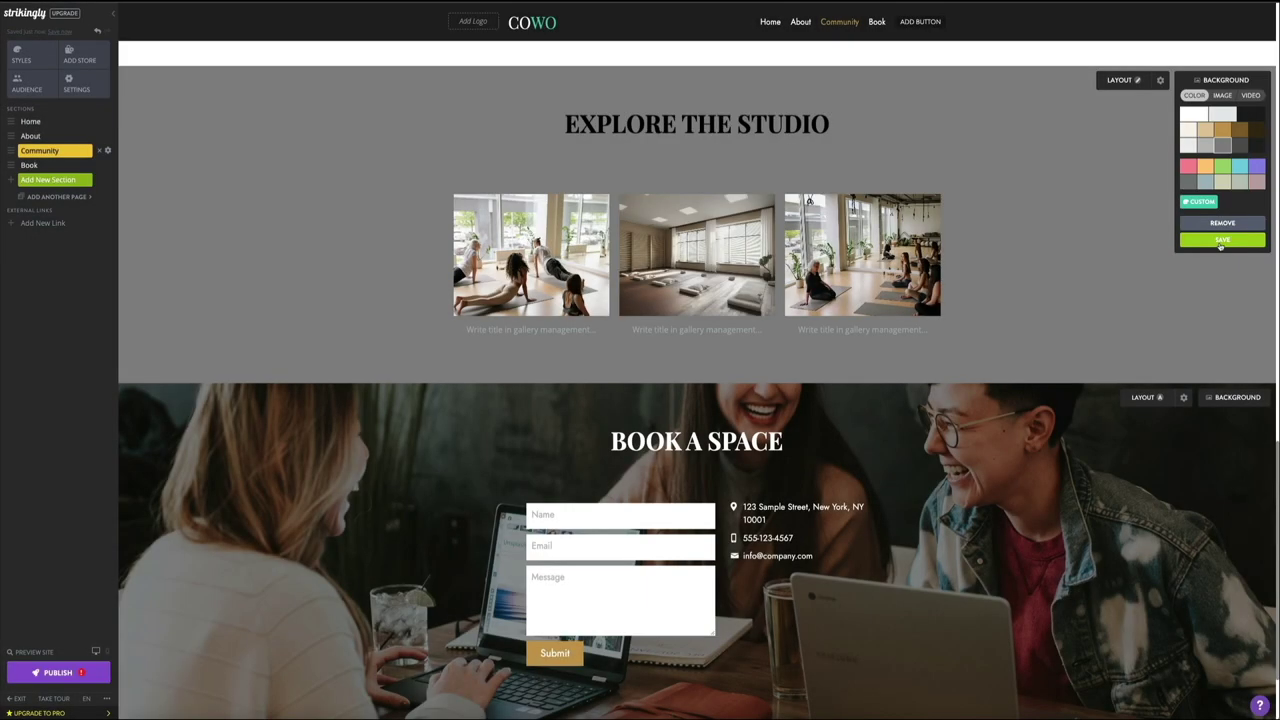
{"action": "left_click", "coordinate": [1221, 240]}
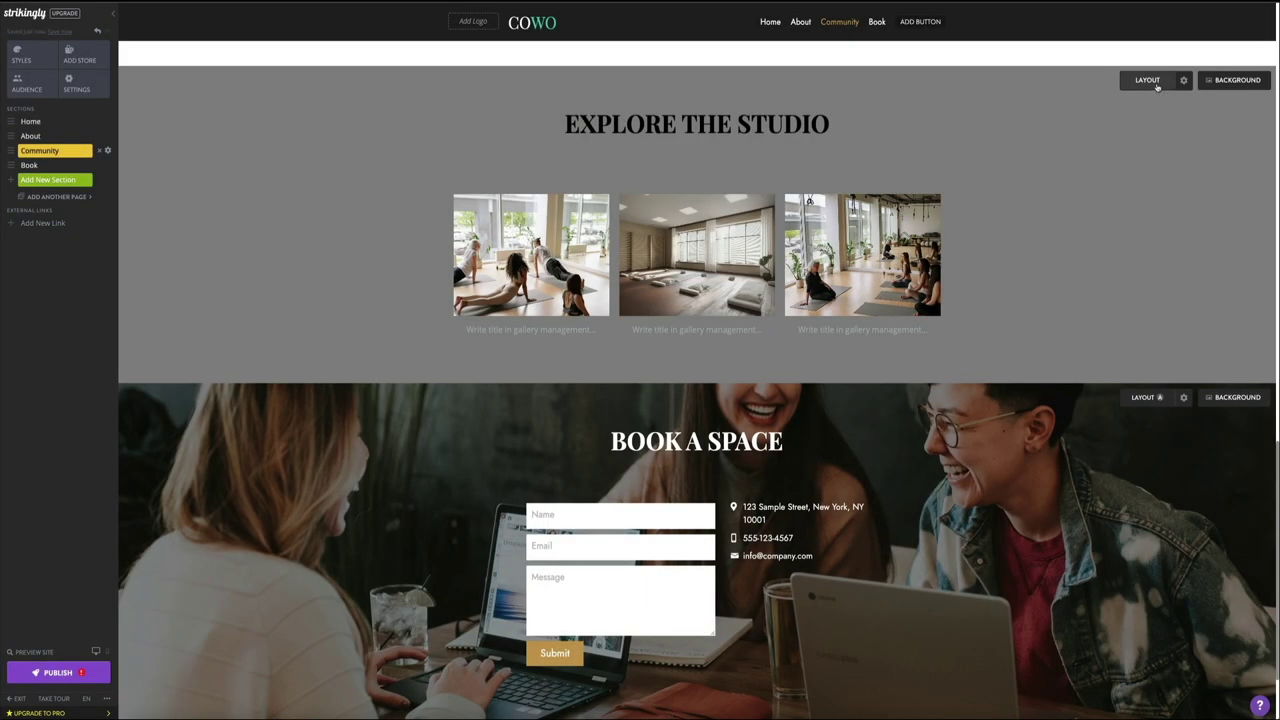
Step: Try square, 16:9 and 4:1 image shapes, settling on Landscape (4:3)
{"action": "left_click", "coordinate": [1155, 85]}
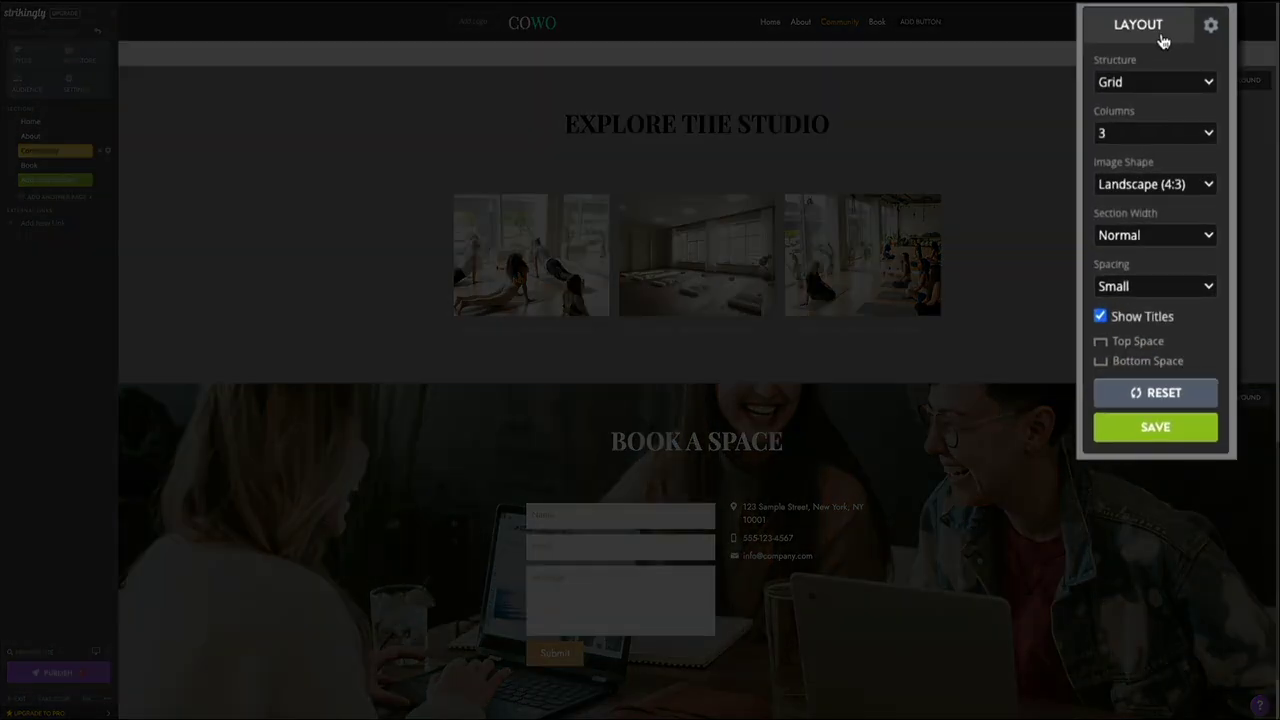
{"action": "left_click", "coordinate": [1207, 188]}
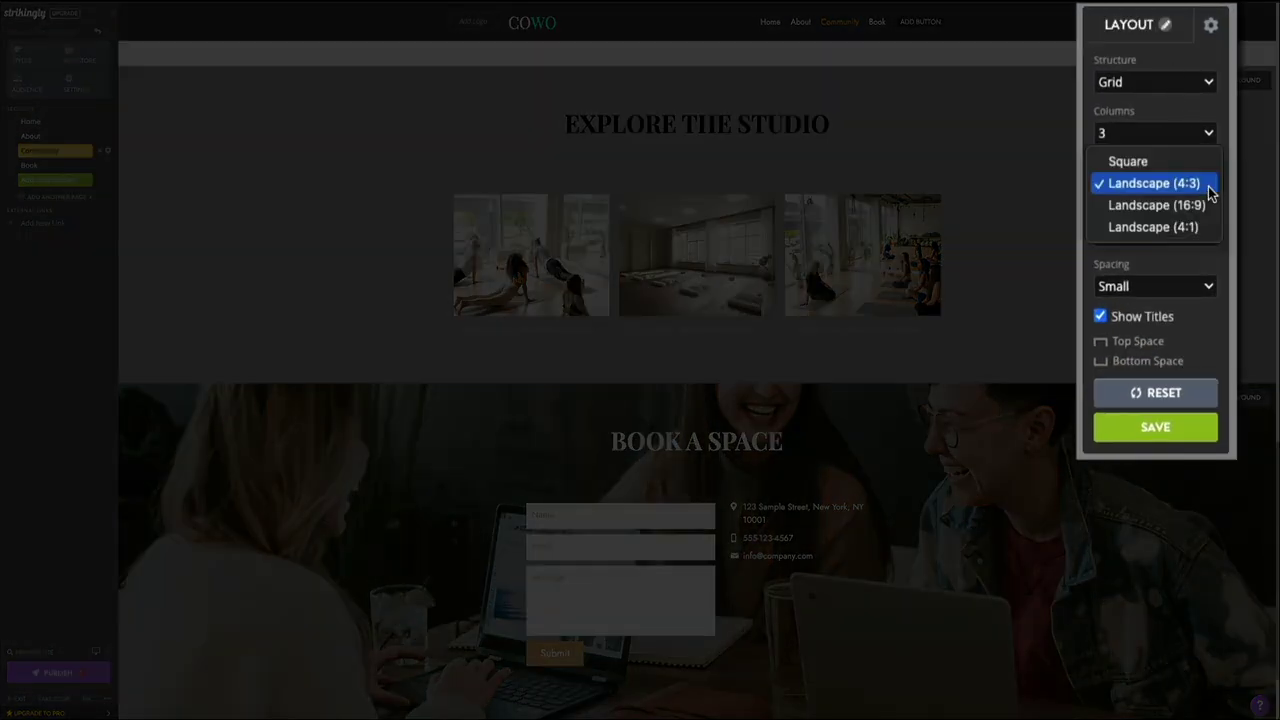
{"action": "left_click", "coordinate": [1150, 161]}
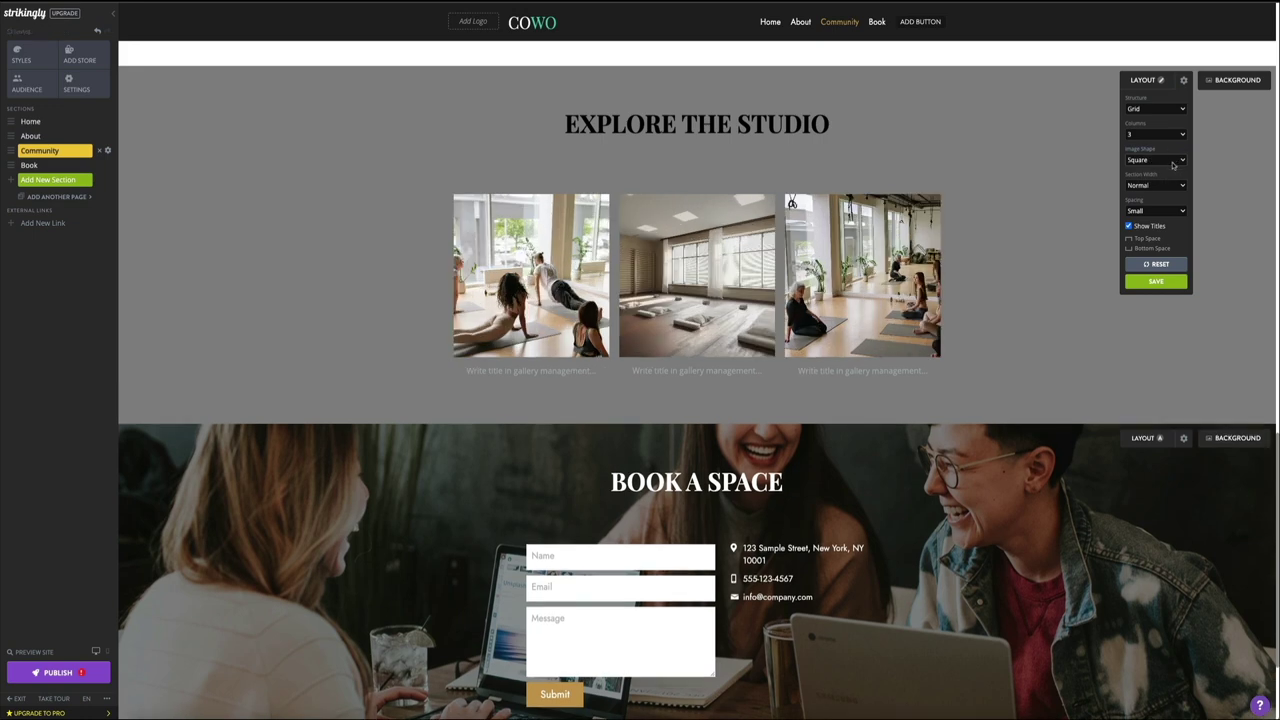
{"action": "left_click", "coordinate": [1173, 165]}
{"action": "left_click", "coordinate": [1173, 181]}
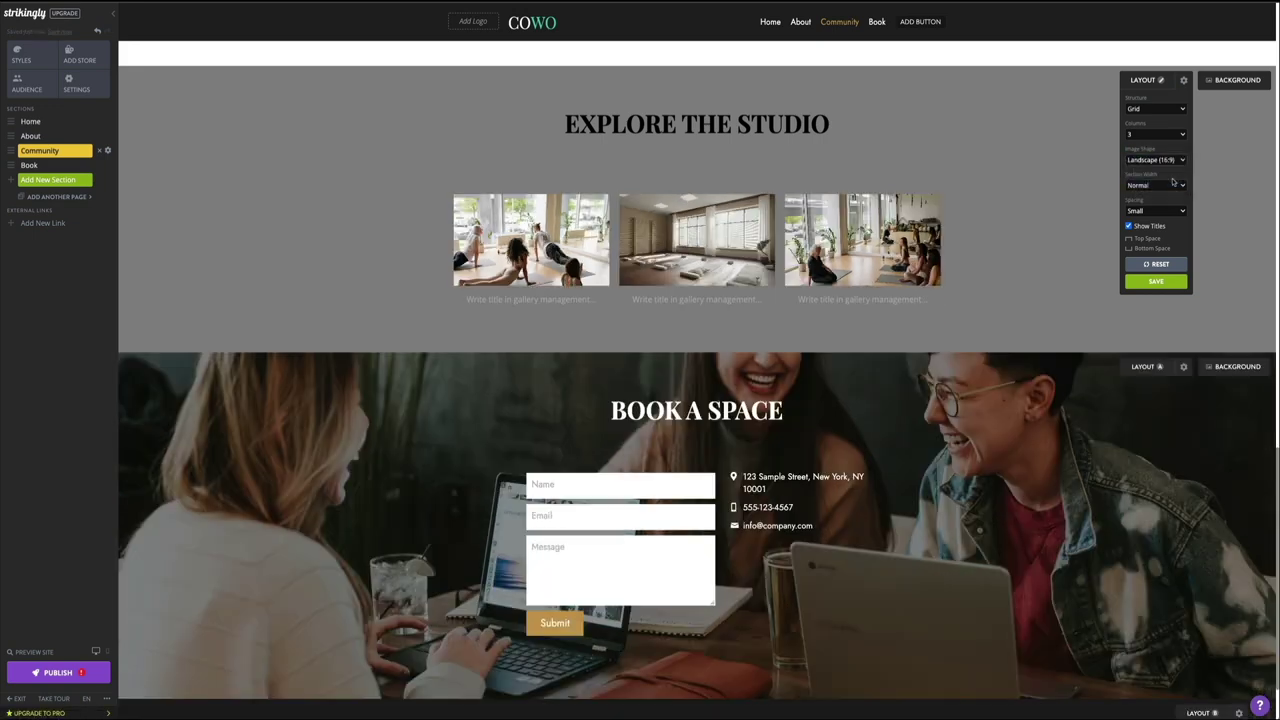
{"action": "left_click", "coordinate": [1170, 160]}
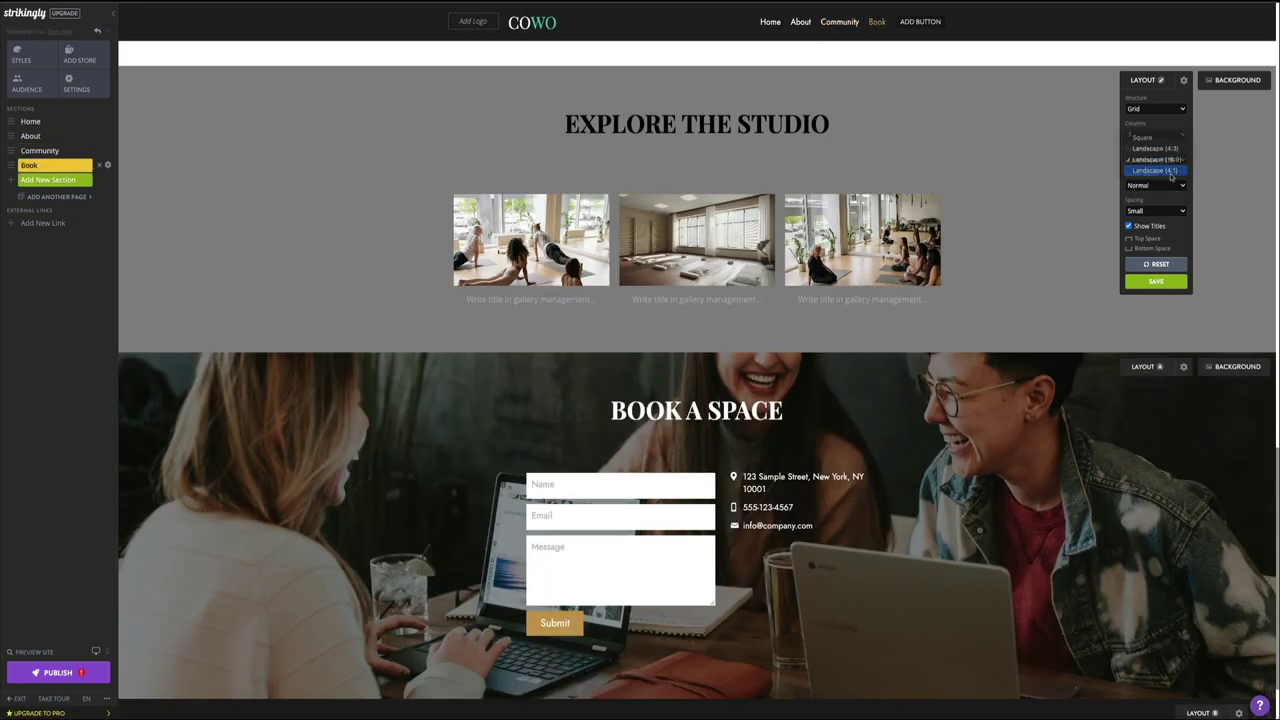
{"action": "left_click", "coordinate": [1170, 176]}
{"action": "left_click", "coordinate": [1170, 160]}
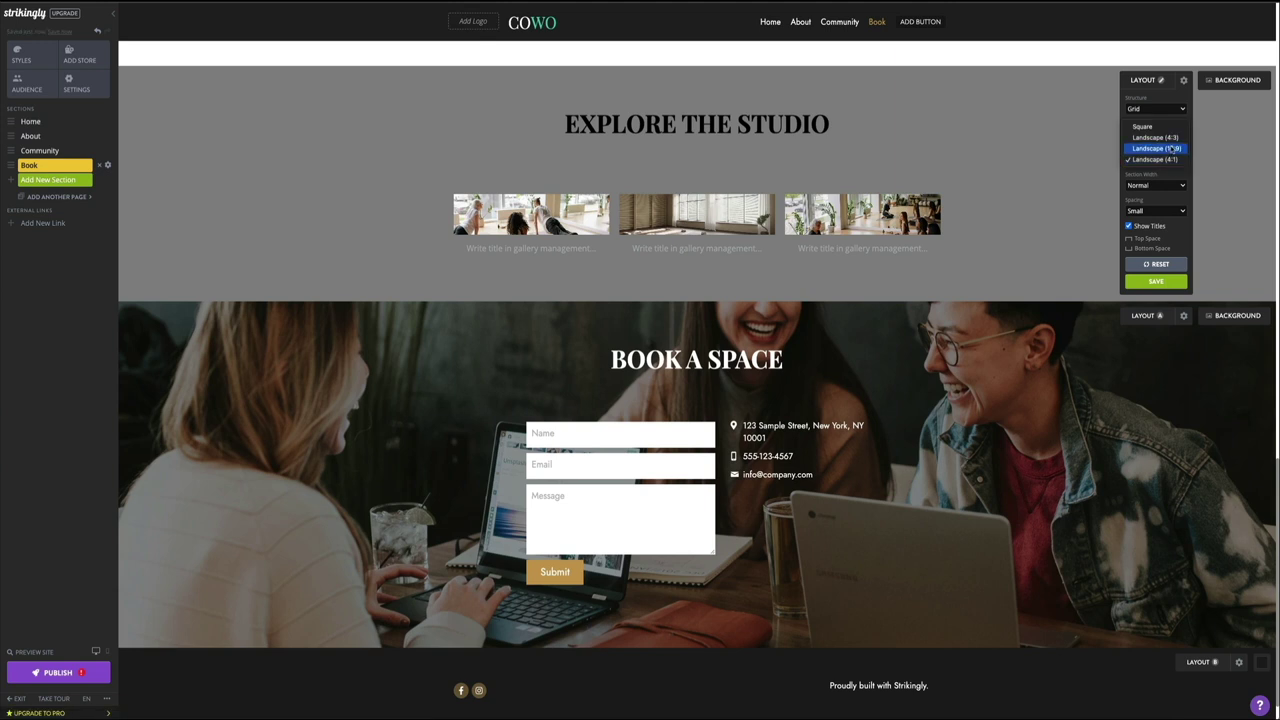
{"action": "left_click", "coordinate": [1175, 148]}
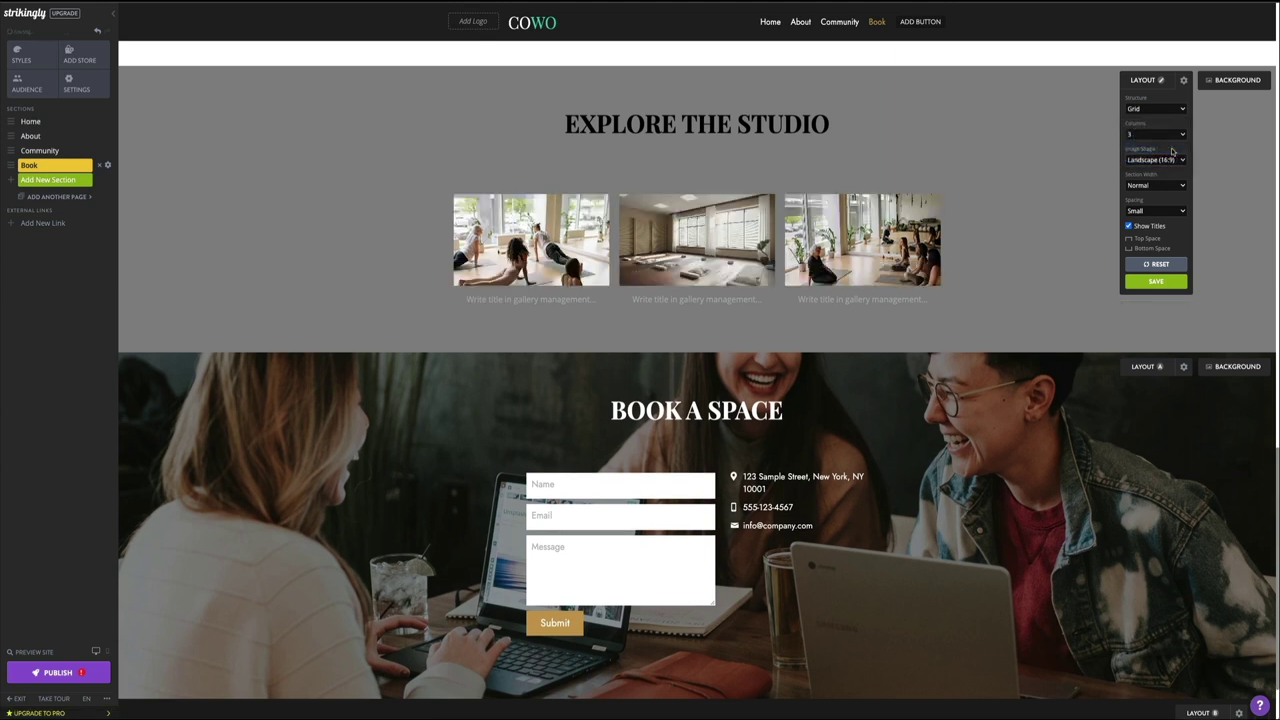
{"action": "left_click", "coordinate": [1173, 160]}
{"action": "left_click", "coordinate": [1171, 149]}
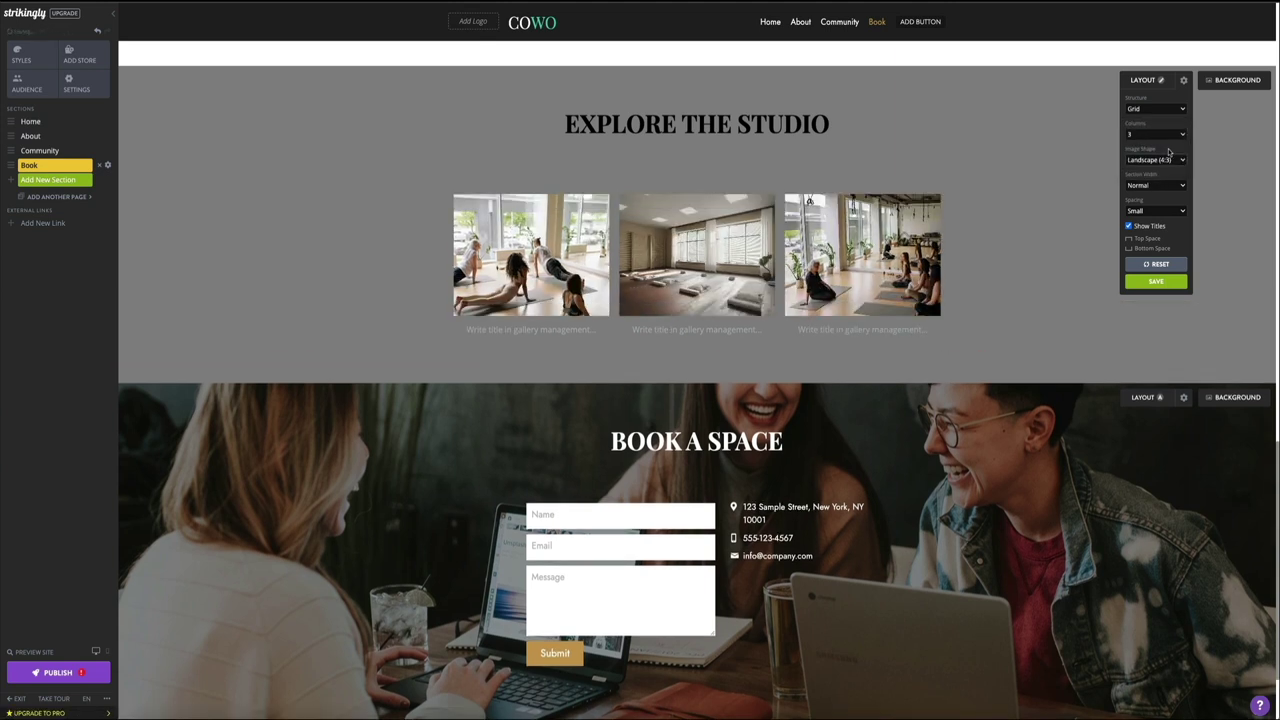
Step: Set section width to Wide (default) after trying full and small widths, then save
{"action": "left_click", "coordinate": [1172, 185]}
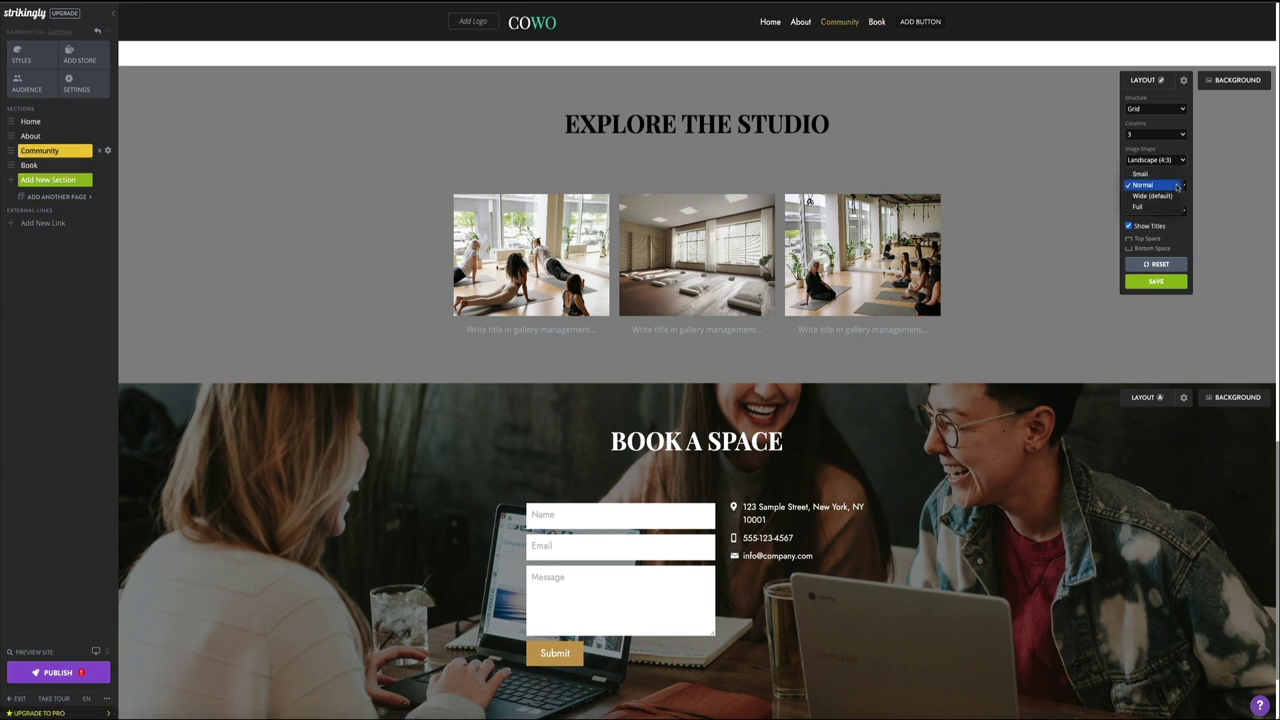
{"action": "left_click", "coordinate": [1170, 196]}
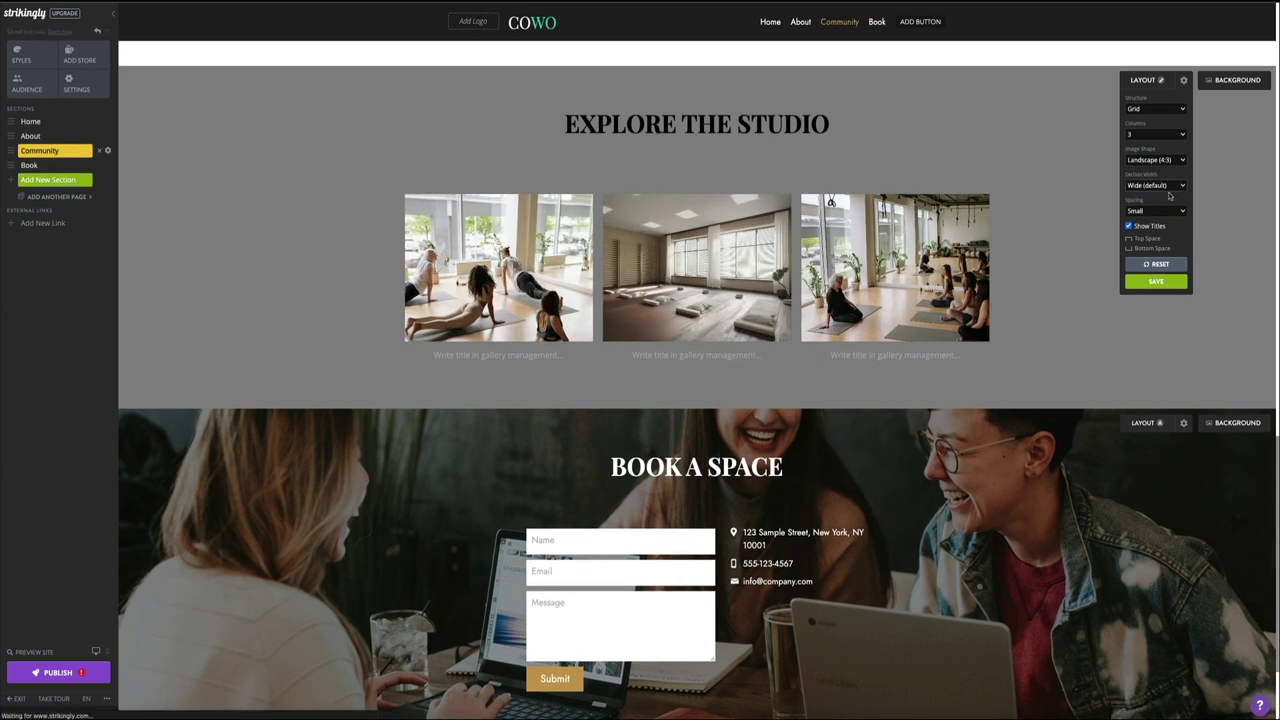
{"action": "left_click", "coordinate": [1176, 186]}
{"action": "left_click", "coordinate": [1170, 196]}
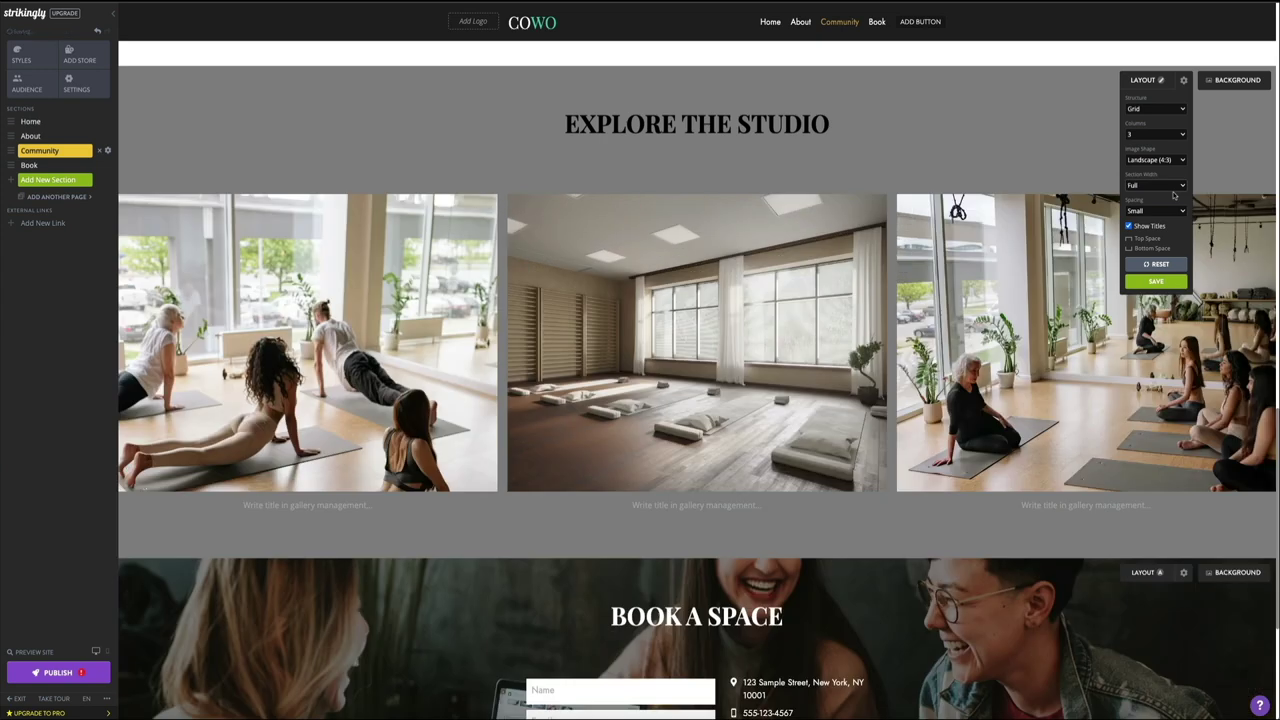
{"action": "left_click", "coordinate": [1180, 186]}
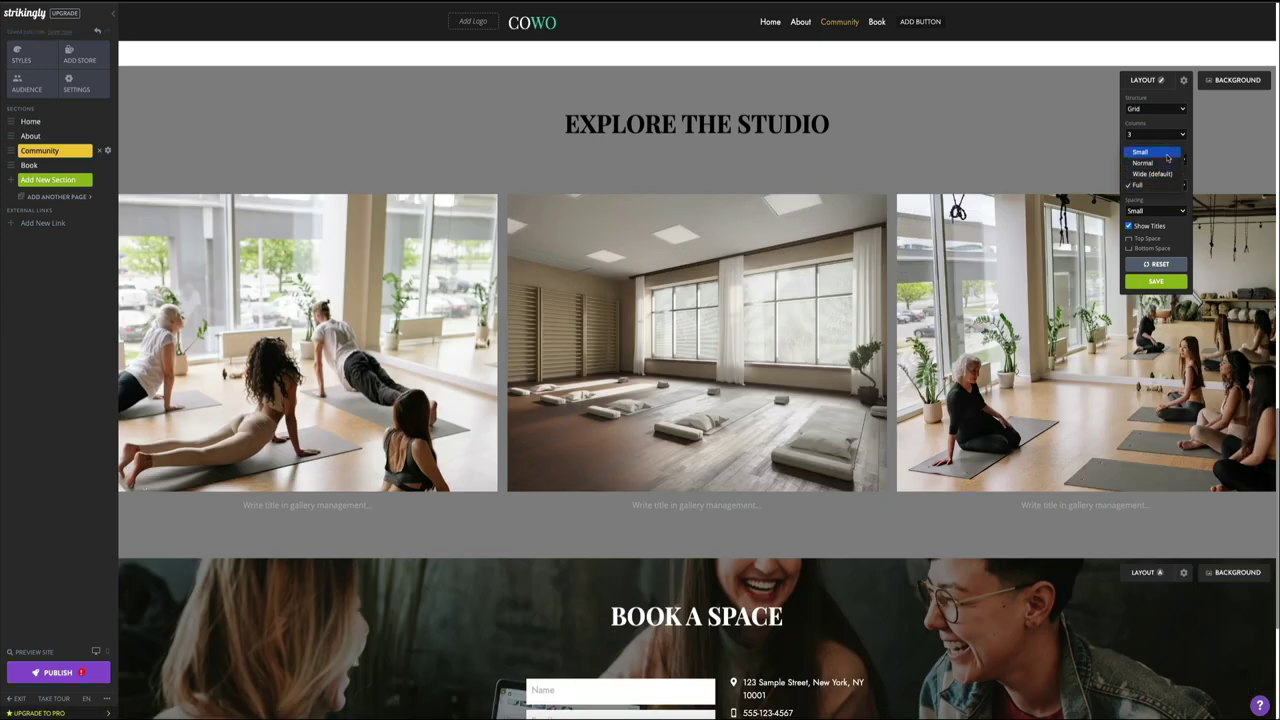
{"action": "left_click", "coordinate": [1167, 157]}
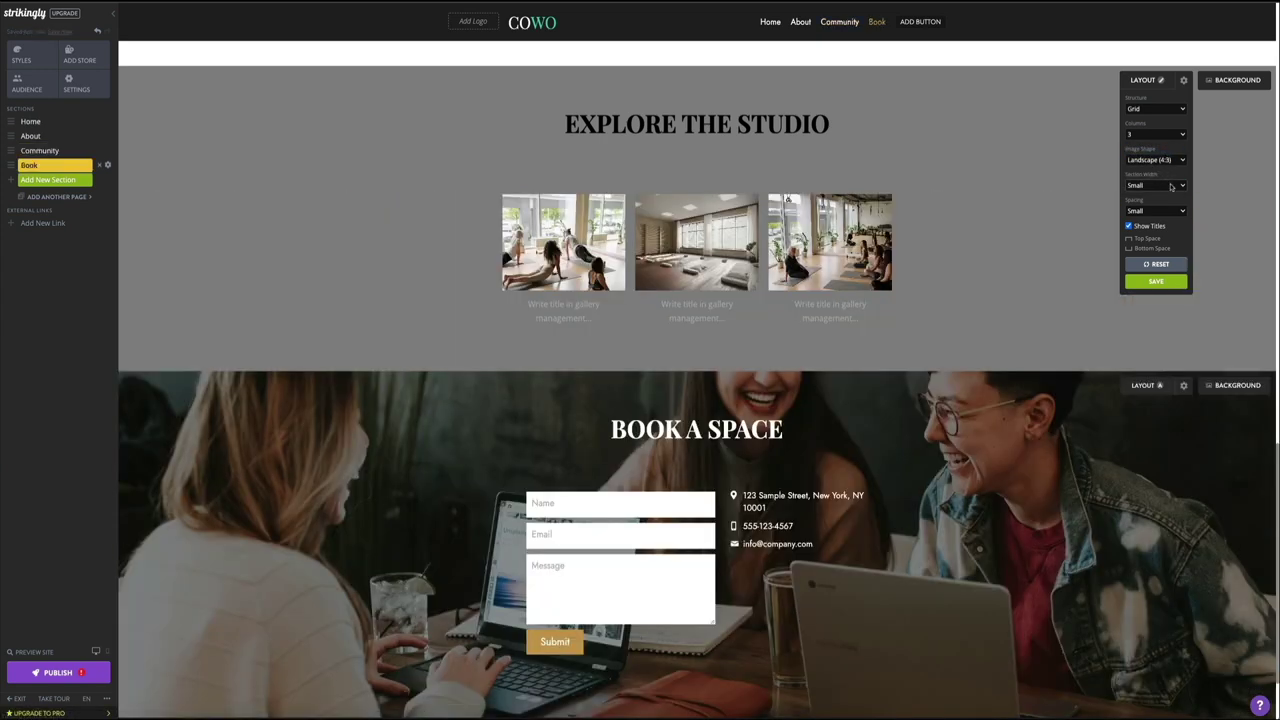
{"action": "left_click", "coordinate": [1172, 186]}
{"action": "left_click", "coordinate": [1172, 206]}
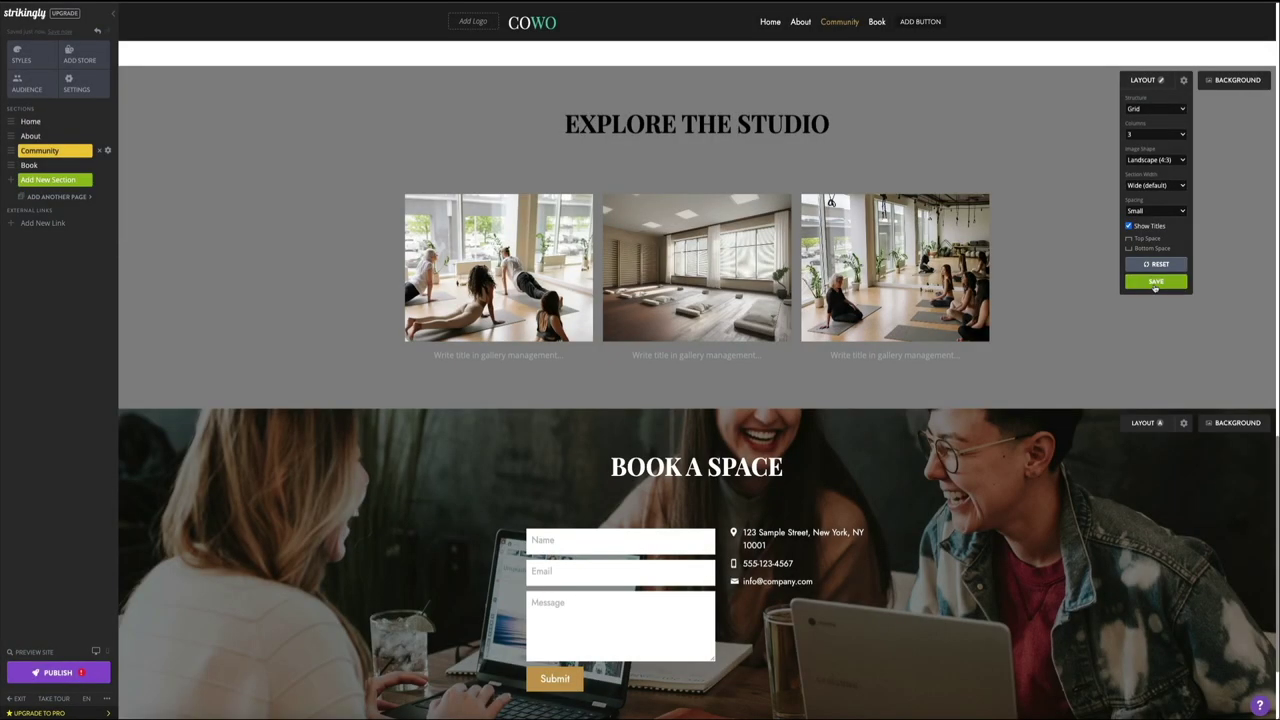
{"action": "left_click", "coordinate": [1155, 282]}
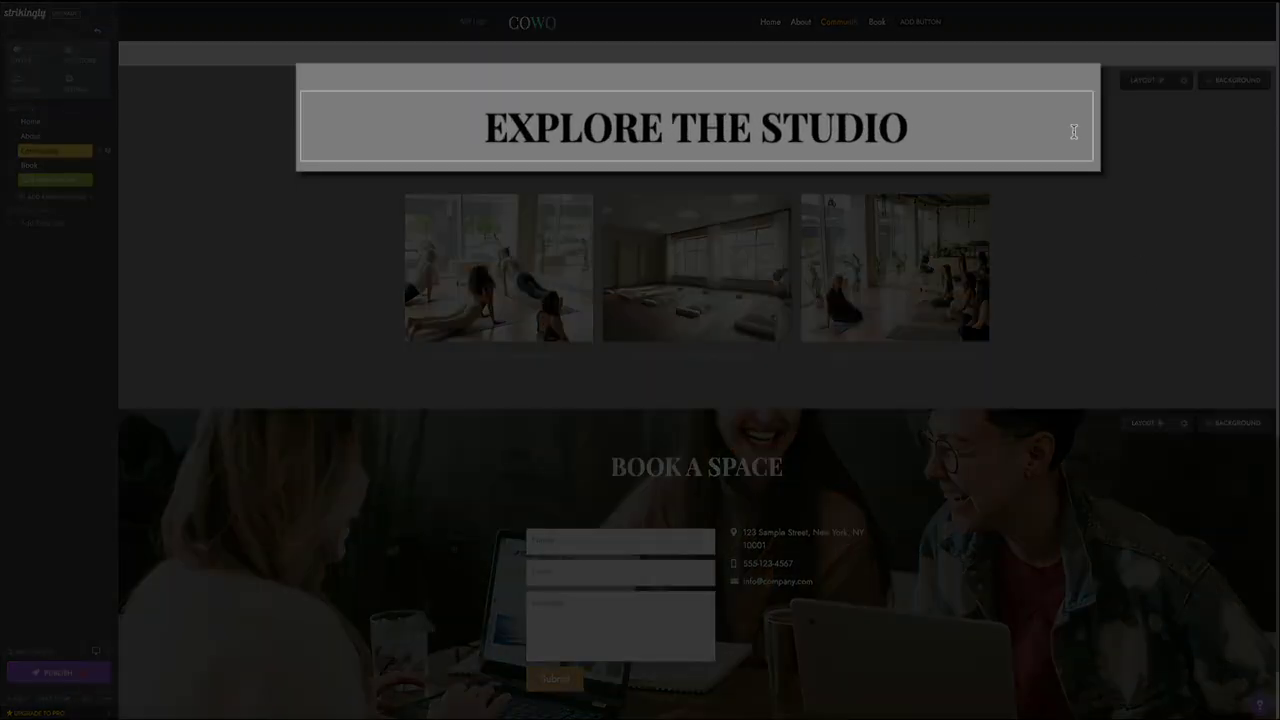
Step: Change the EXPLORE THE STUDIO heading text colour to white
{"action": "left_click", "coordinate": [928, 125]}
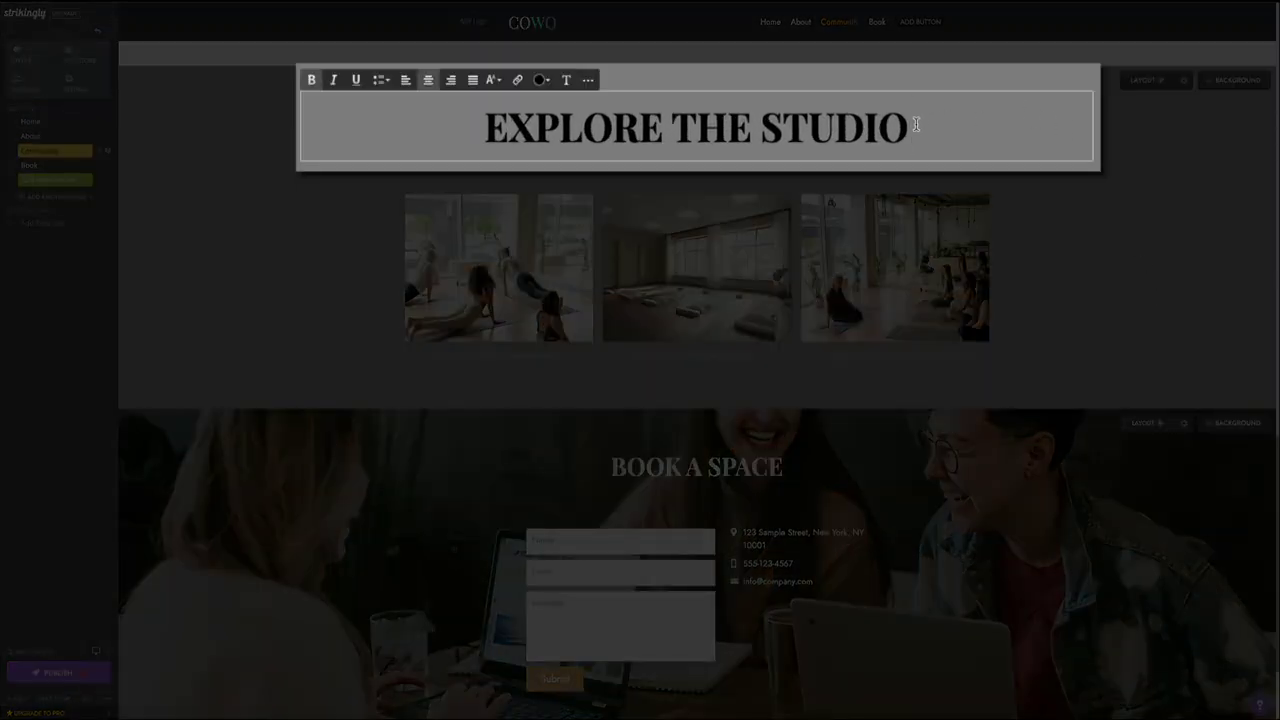
{"action": "left_click_drag", "start_coordinate": [928, 125], "coordinate": [478, 115]}
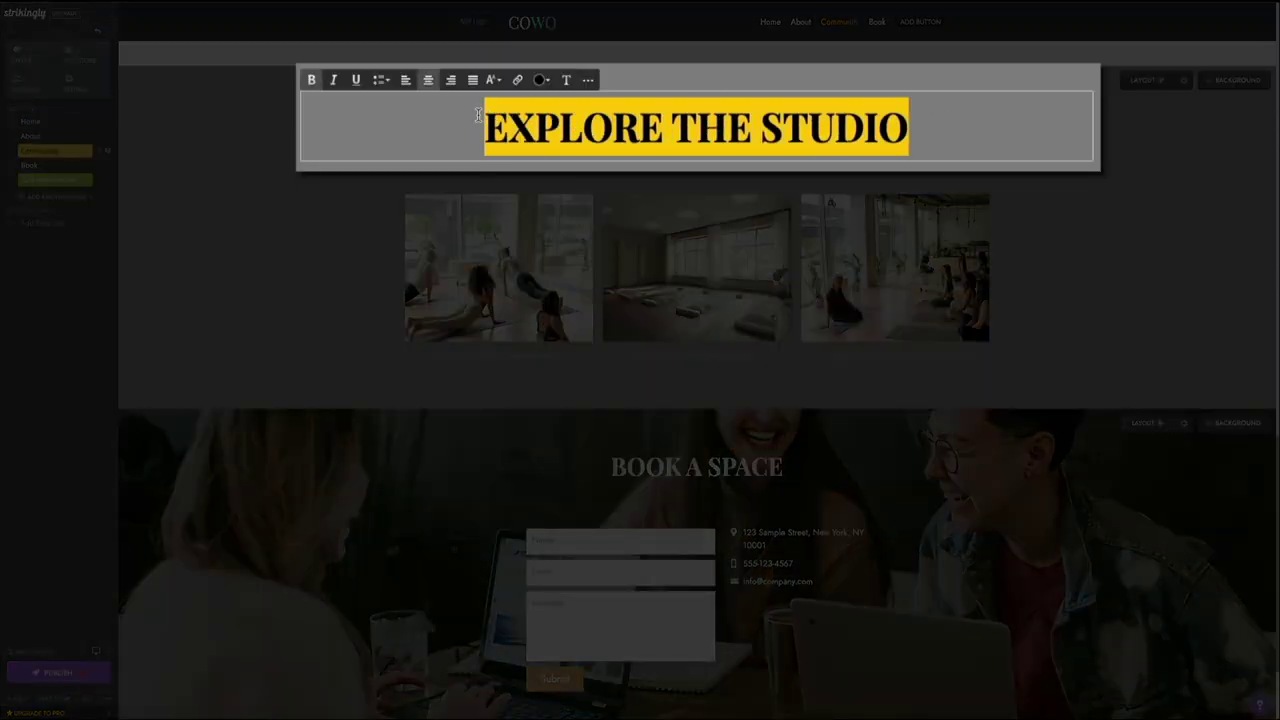
{"action": "left_click", "coordinate": [541, 80]}
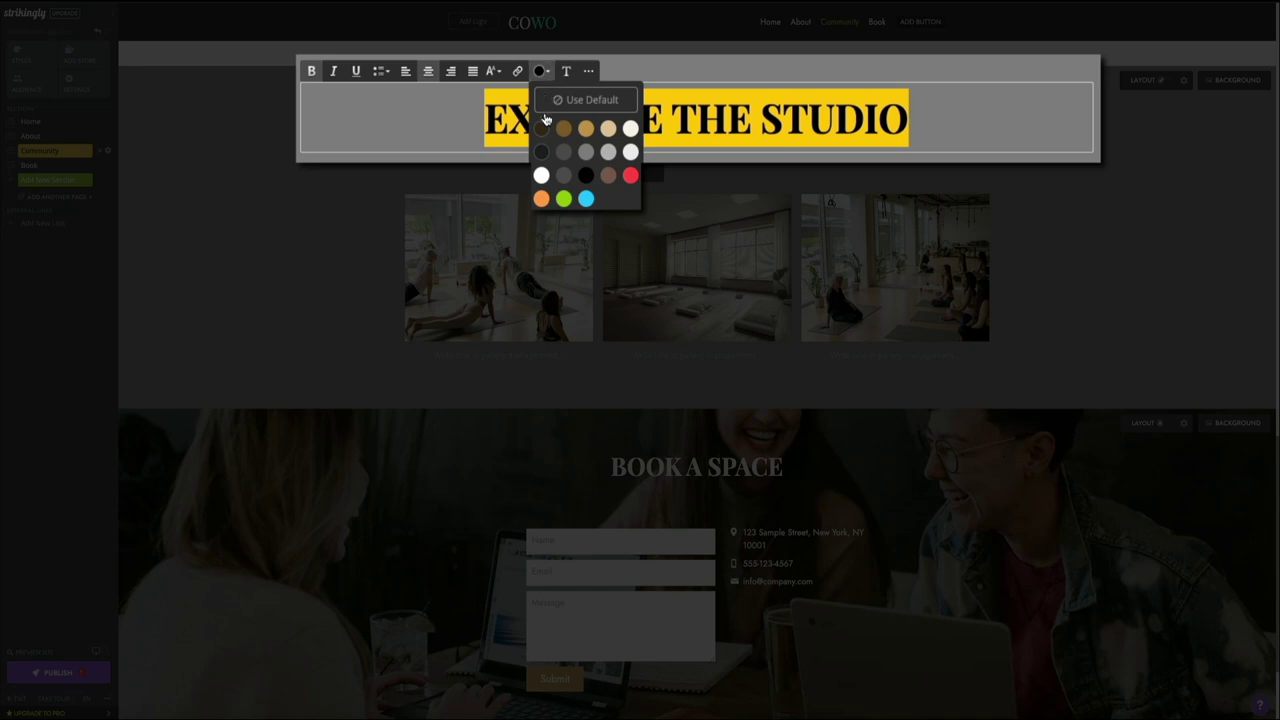
{"action": "left_click", "coordinate": [541, 177]}
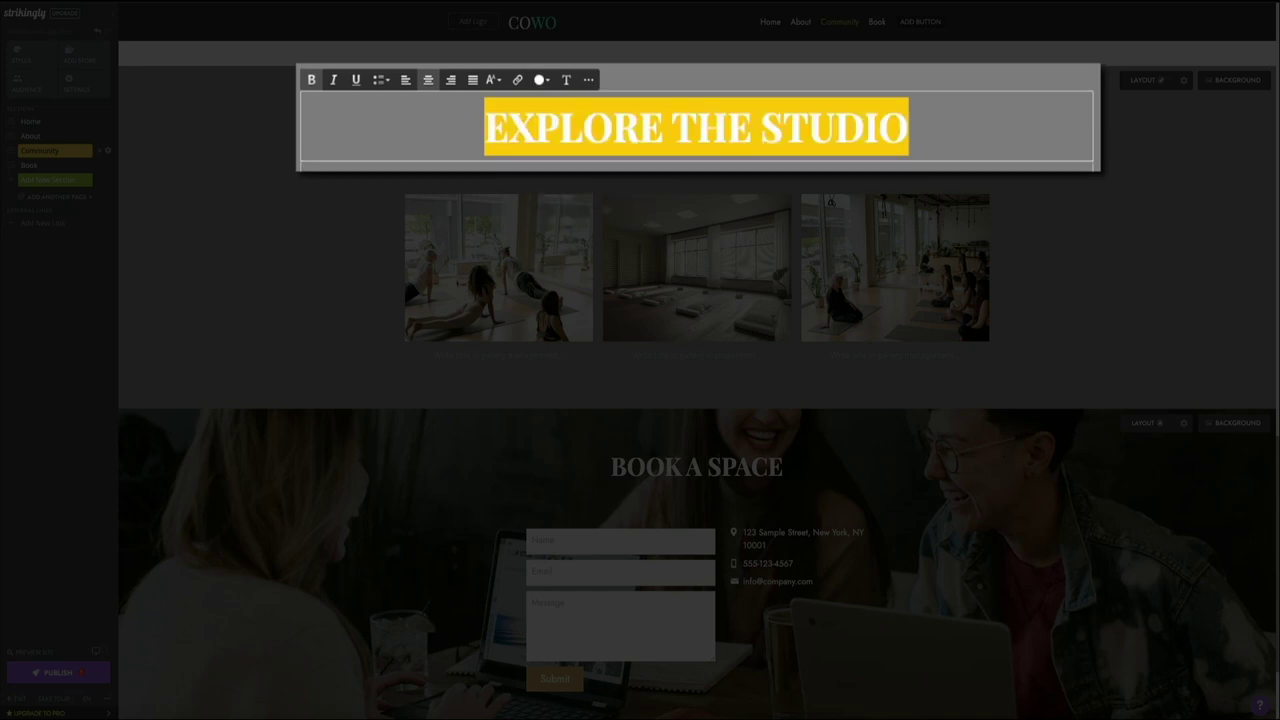
{"action": "left_click", "coordinate": [1104, 184]}
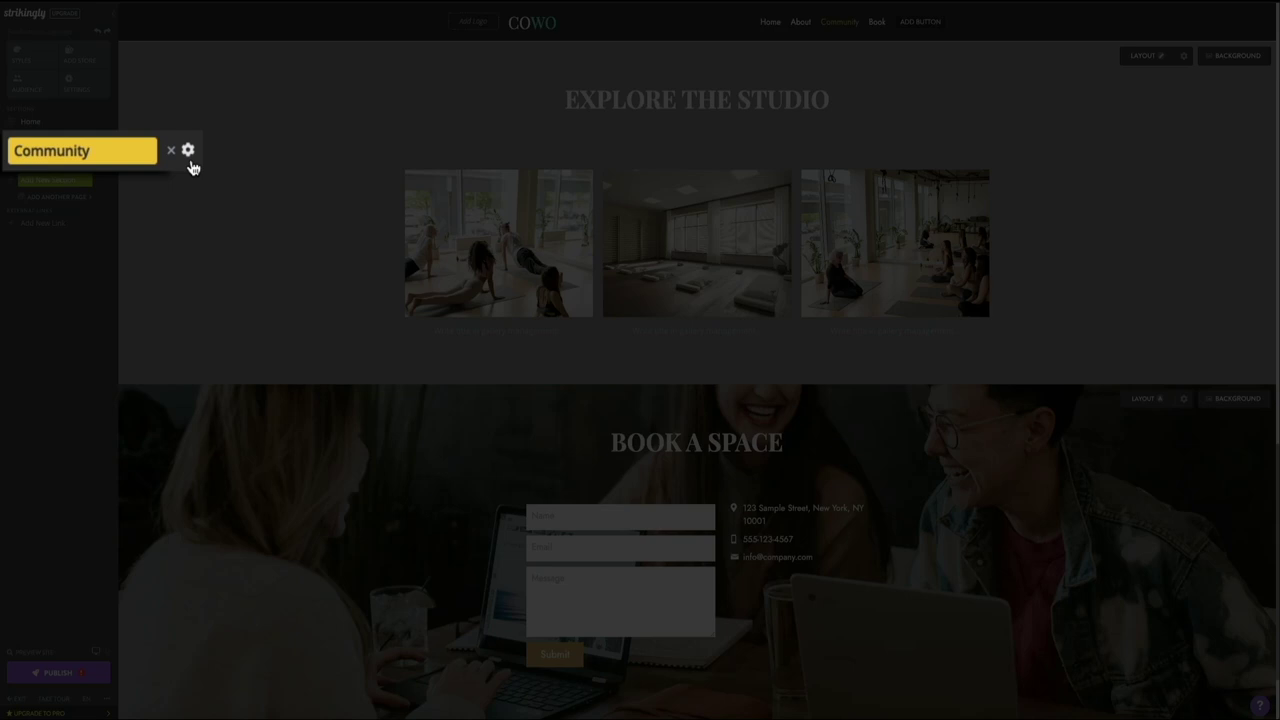
Step: Rename the Community section to Explore, then jump to the Book section
{"action": "left_click", "coordinate": [189, 153]}
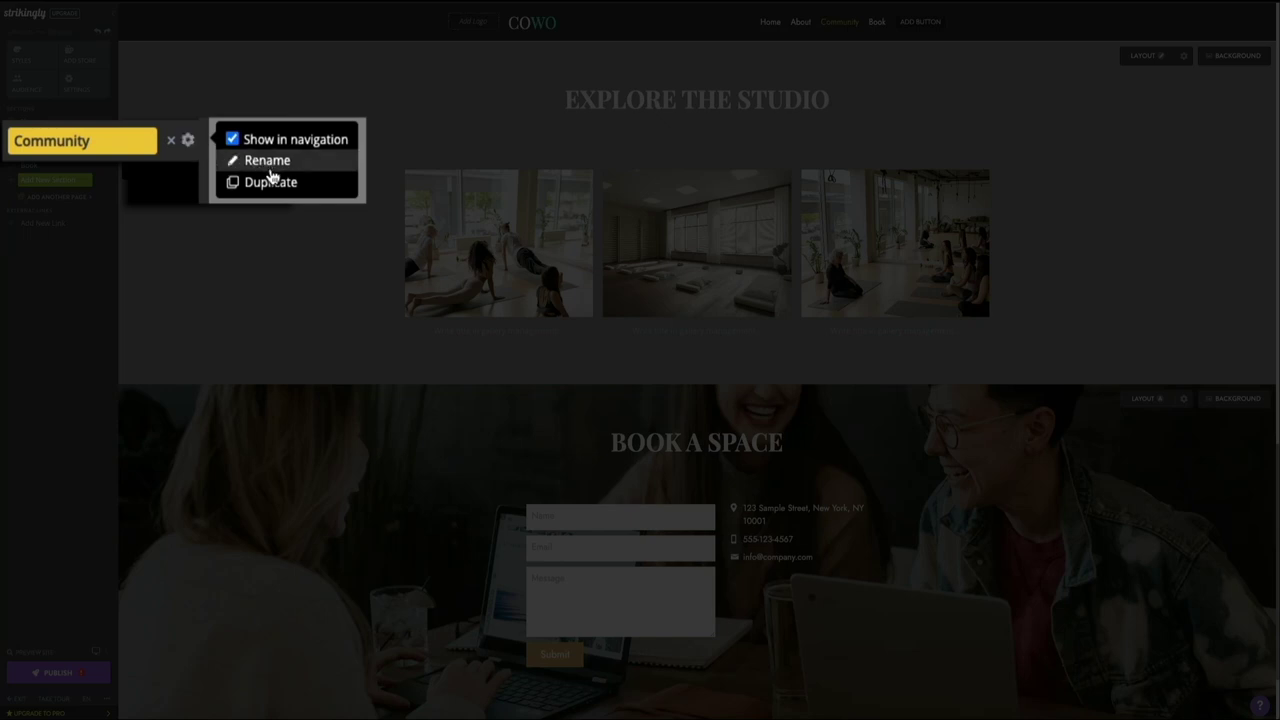
{"action": "left_click", "coordinate": [267, 161]}
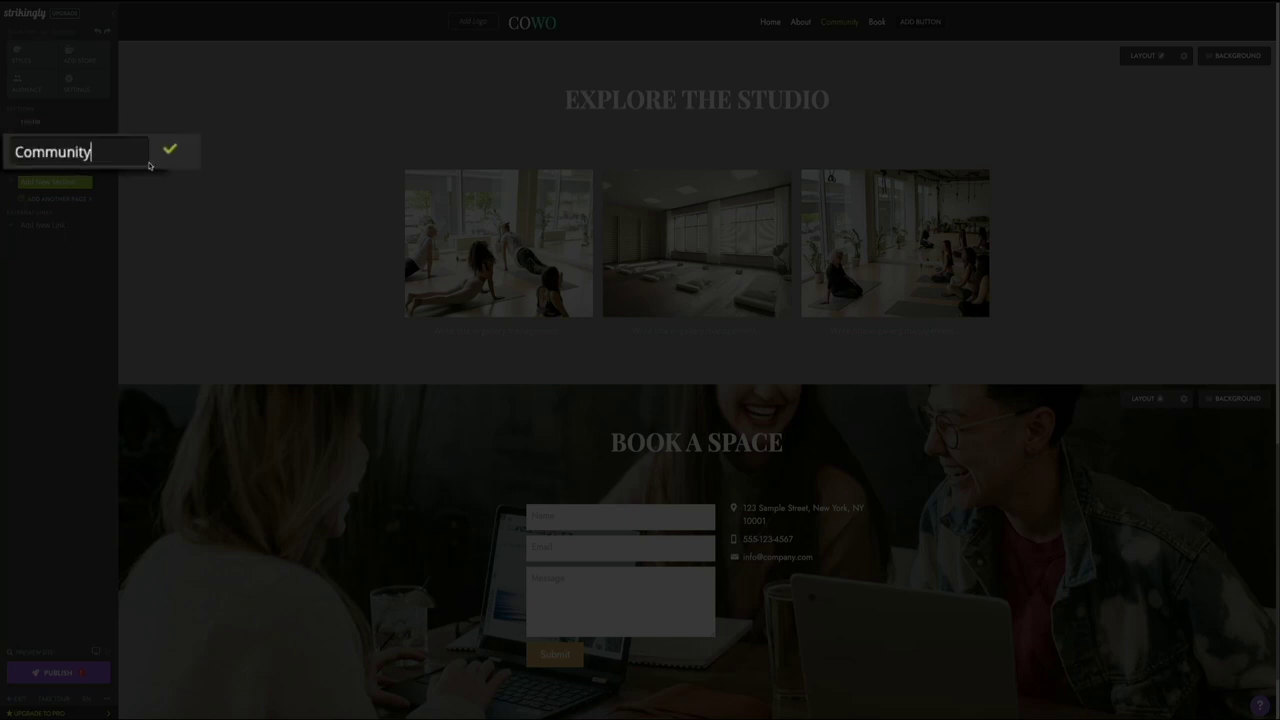
{"action": "left_click_drag", "start_coordinate": [104, 152], "coordinate": [14, 151]}
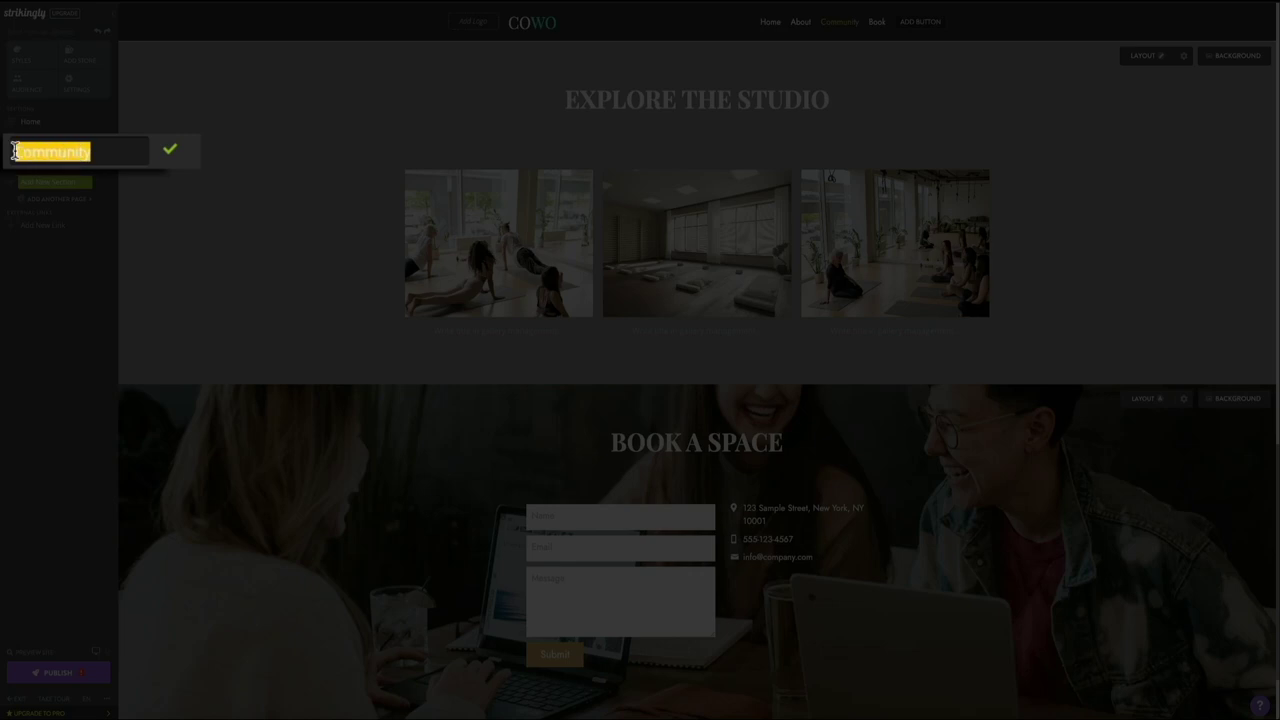
{"action": "key", "text": "BackSpace"}
{"action": "type", "text": "Explor"}
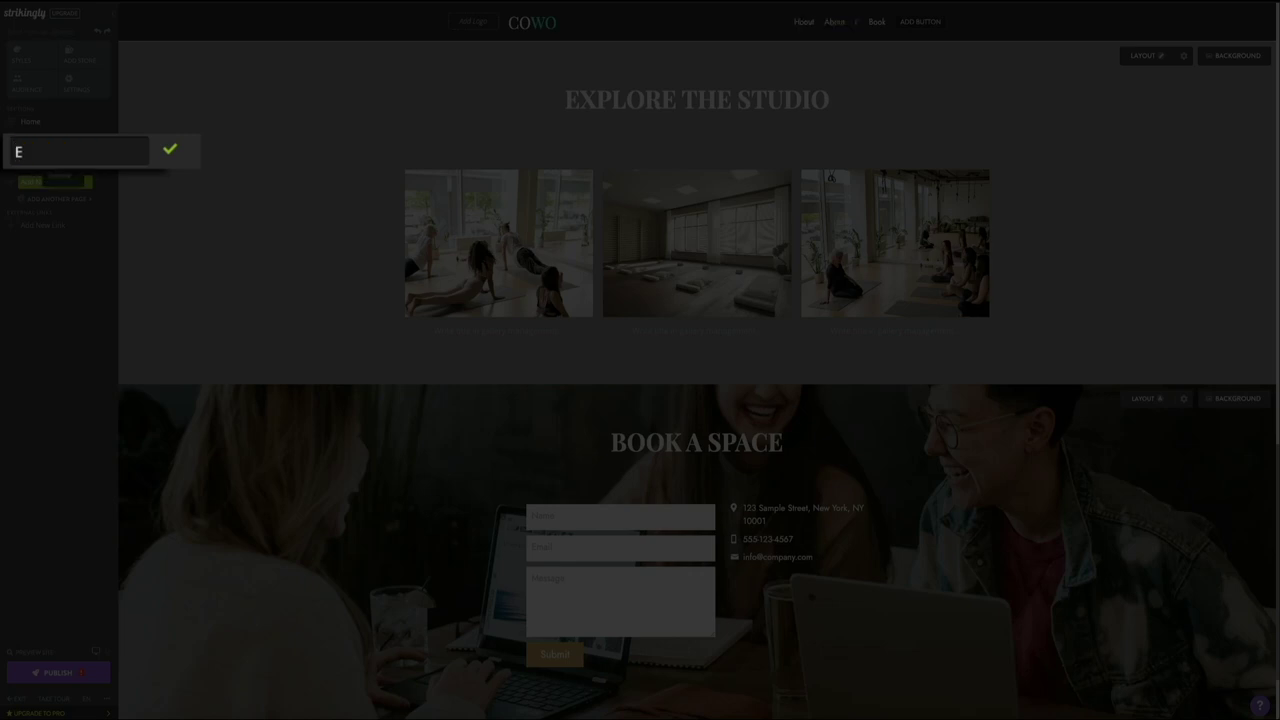
{"action": "type", "text": "e"}
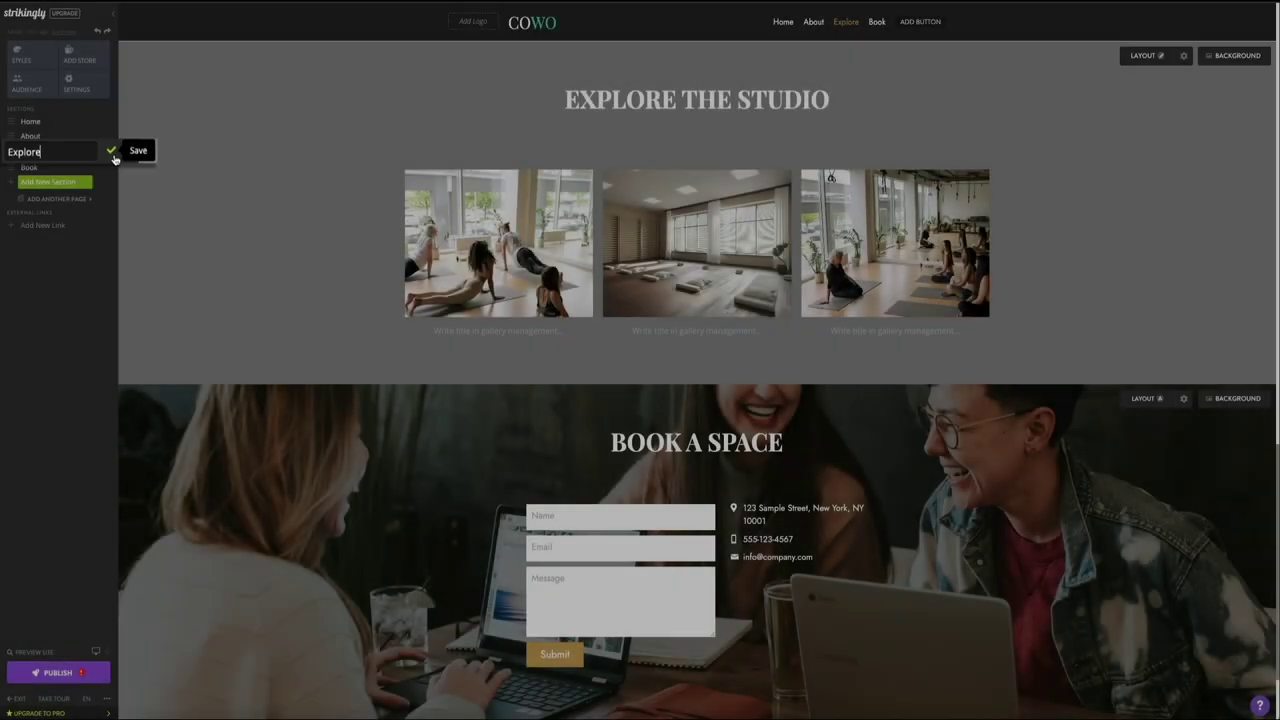
{"action": "left_click", "coordinate": [112, 153]}
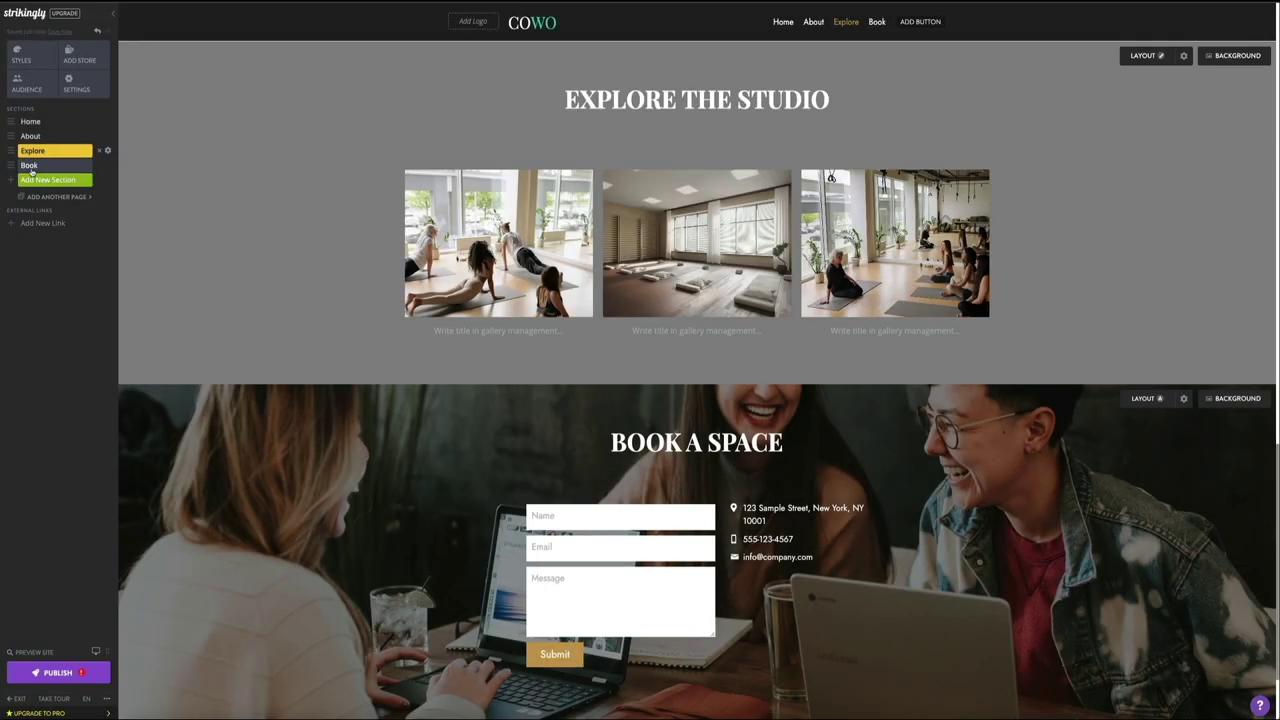
{"action": "left_click", "coordinate": [29, 167]}
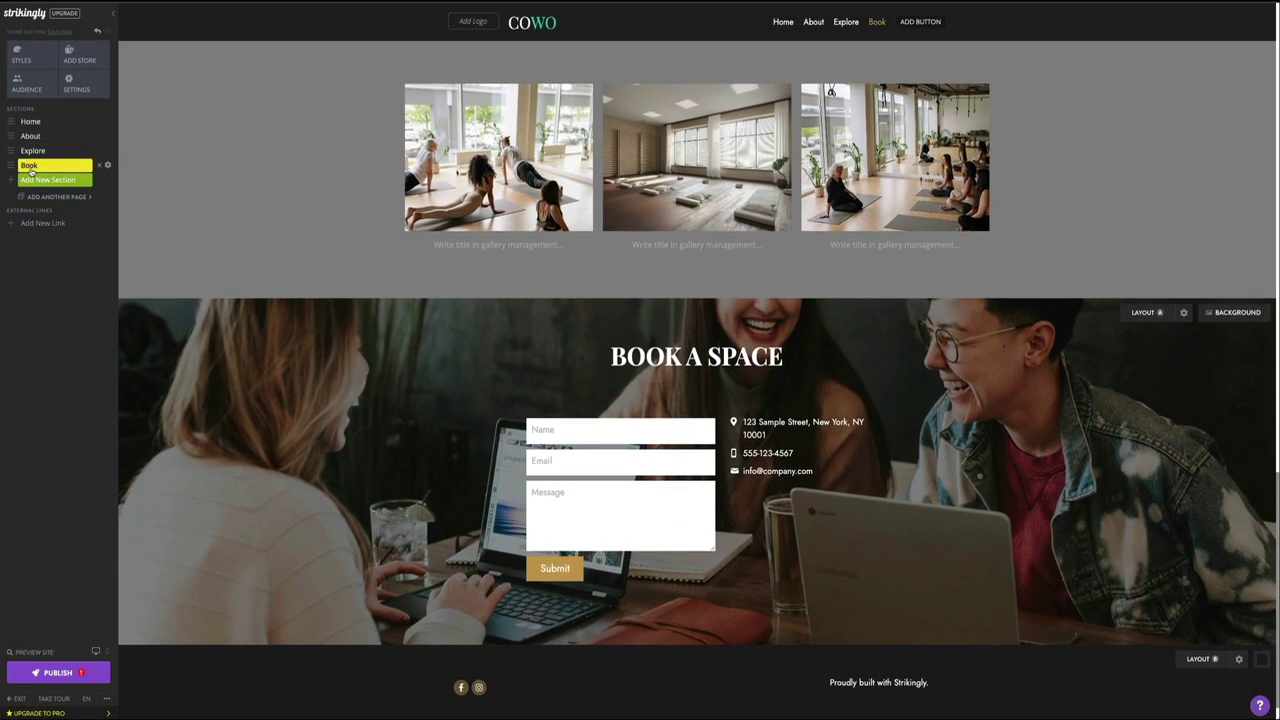
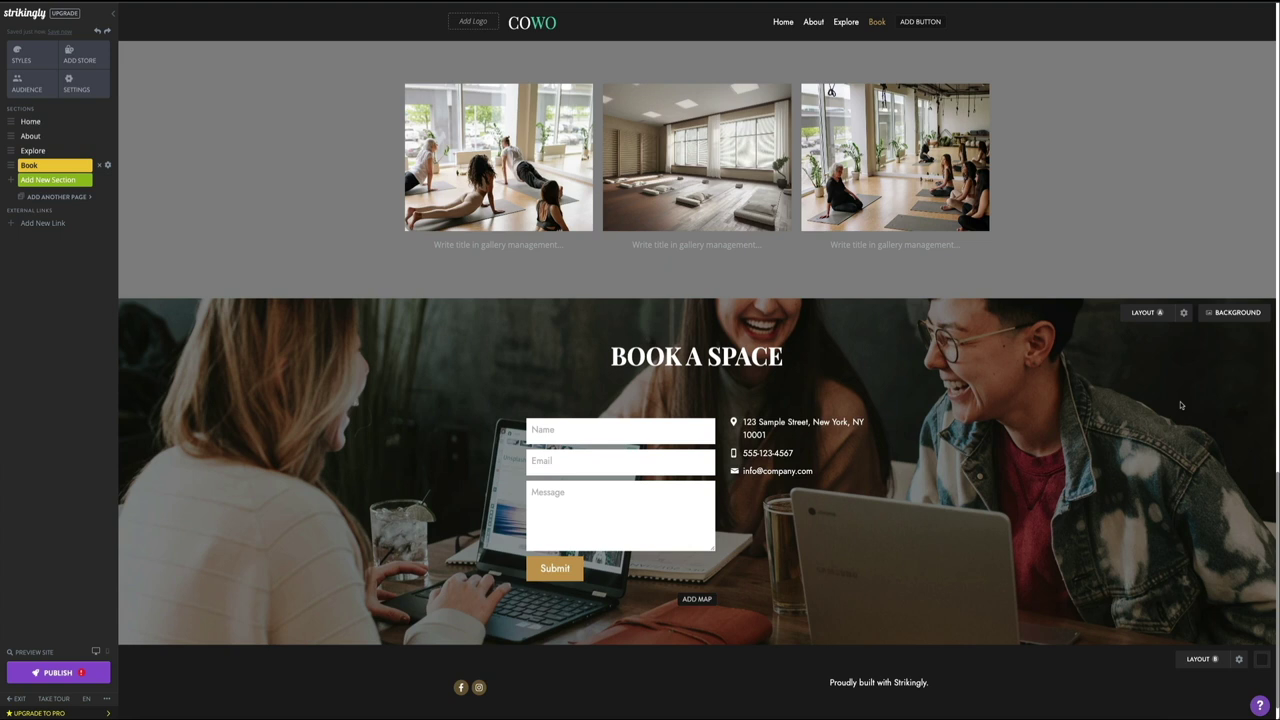
Step: Retitle the booking section heading from BOOK A SPACE to CONTACT US
{"action": "left_click", "coordinate": [801, 357]}
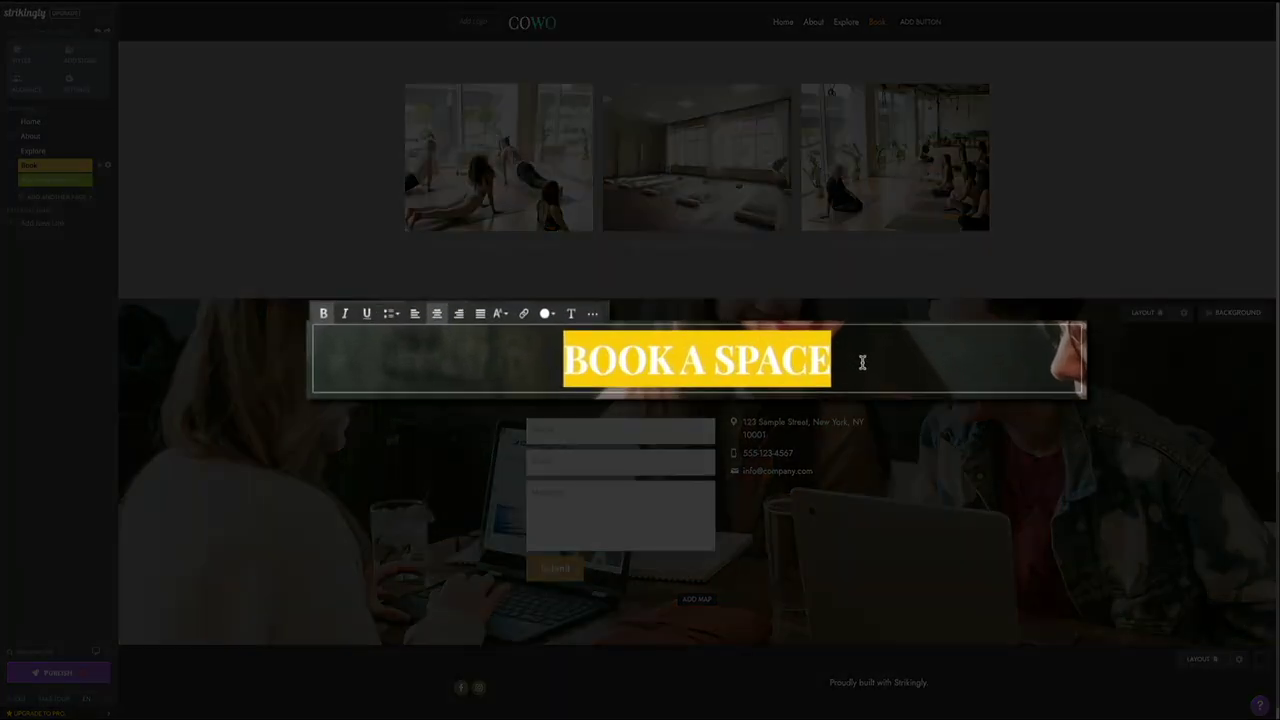
{"action": "type", "text": "CONTACT US"}
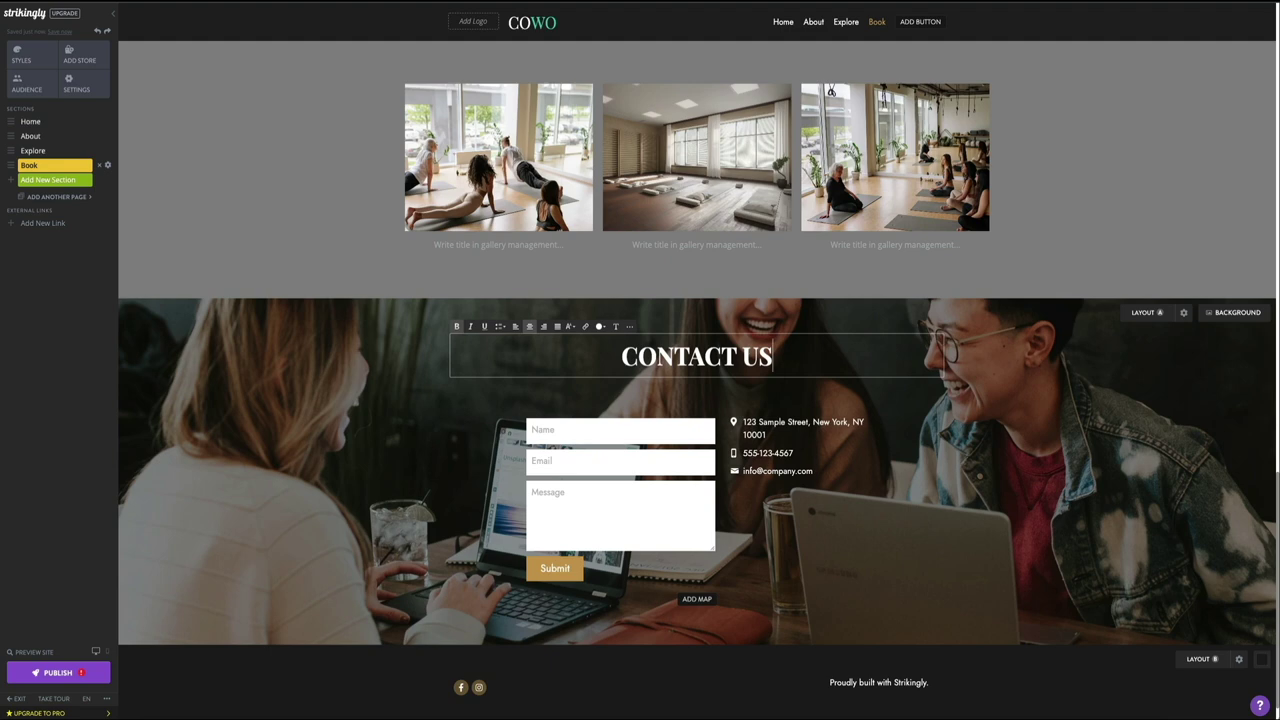
{"action": "mouse_move", "coordinate": [651, 469]}
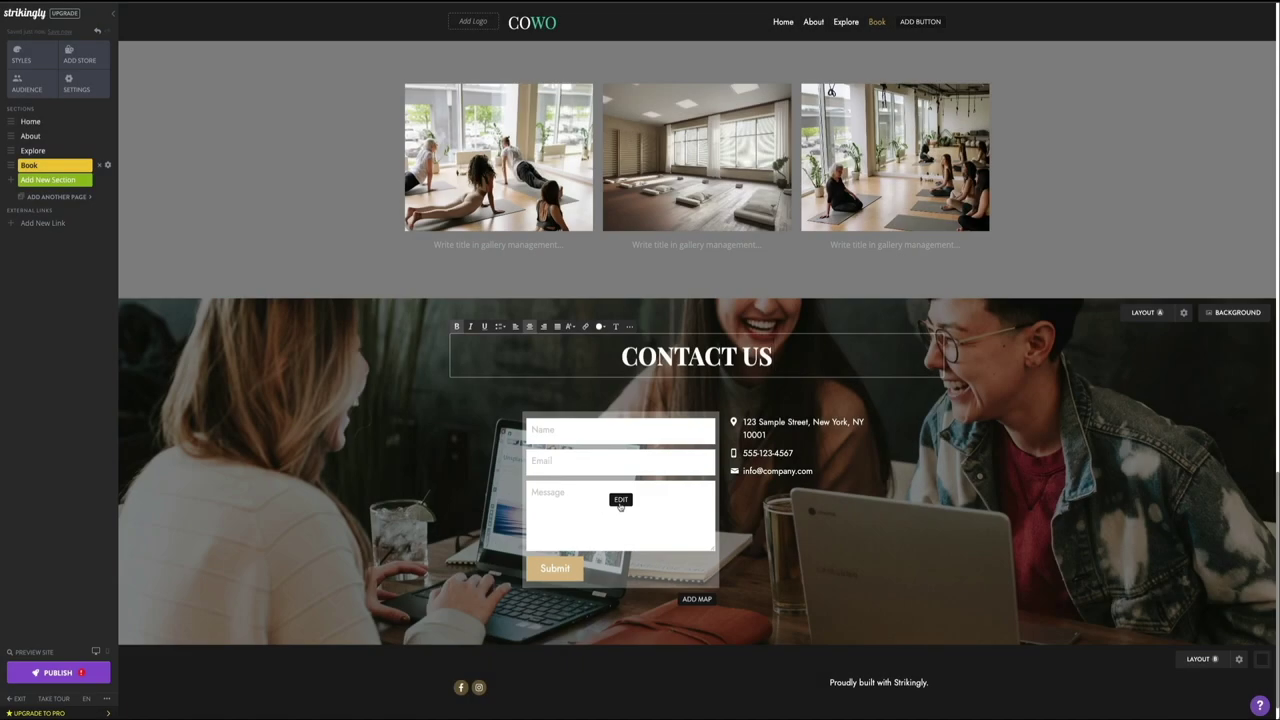
Step: Change the form's success message to 'Thanks for your reaching out!! We'll be in touch soon'
{"action": "left_click", "coordinate": [620, 498]}
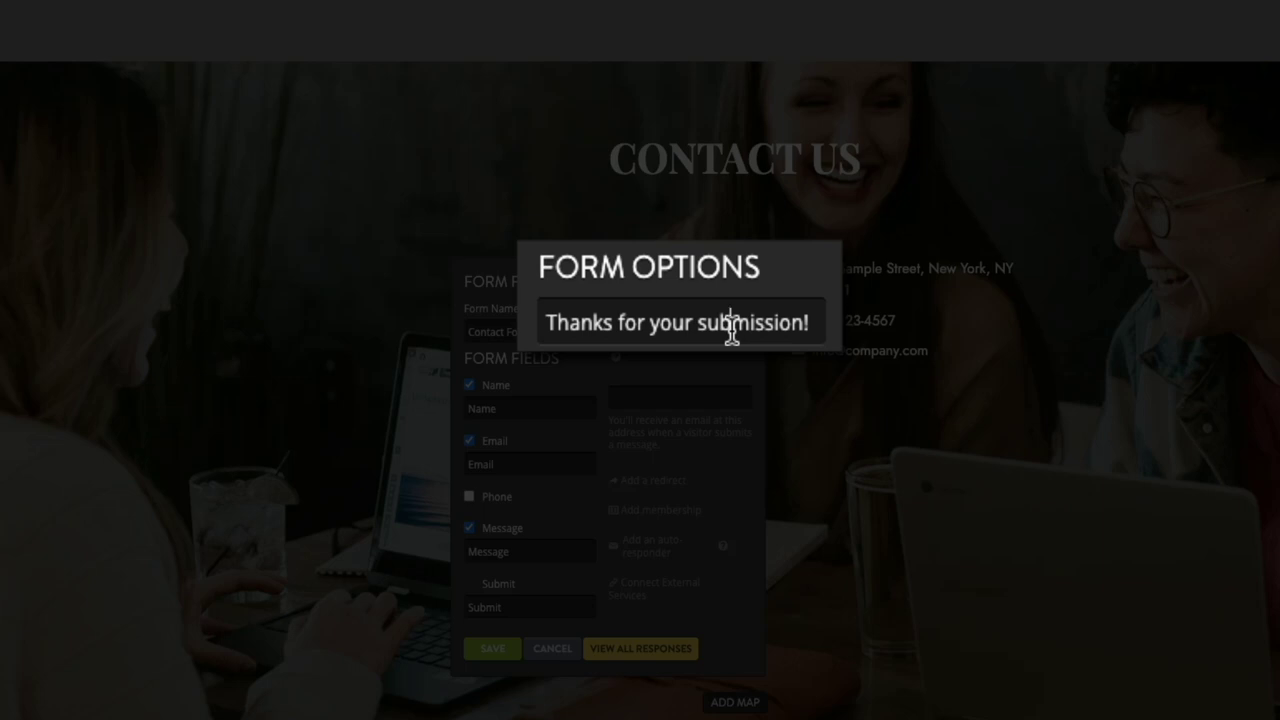
{"action": "double_click", "coordinate": [732, 330]}
{"action": "key", "text": "BackSpace"}
{"action": "type", "text": "rea"}
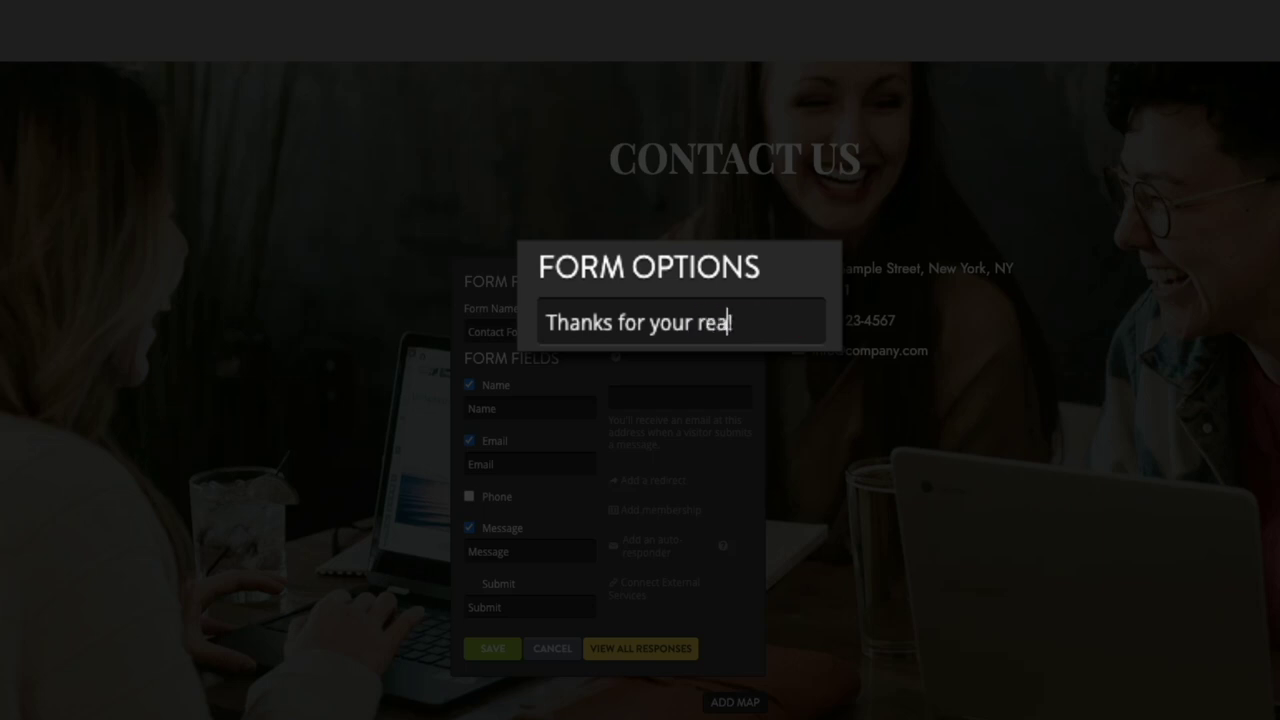
{"action": "type", "text": "ching out"}
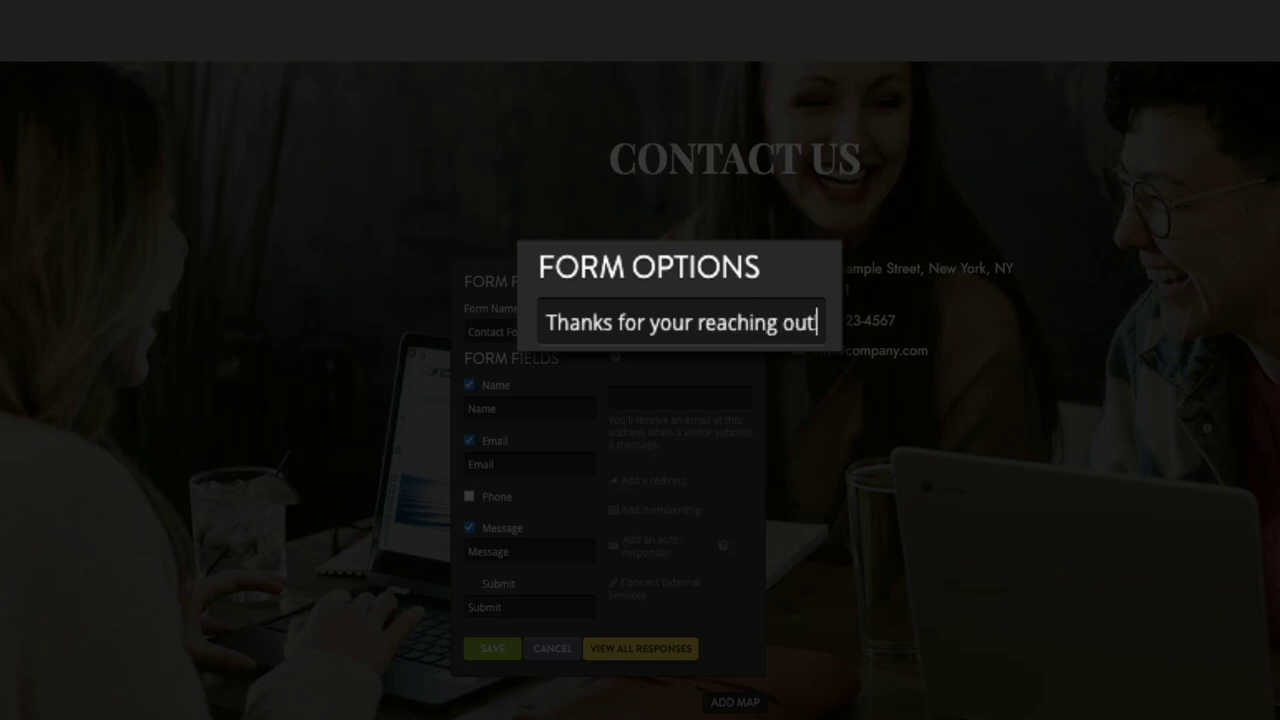
{"action": "type", "text": "!! We'll be "}
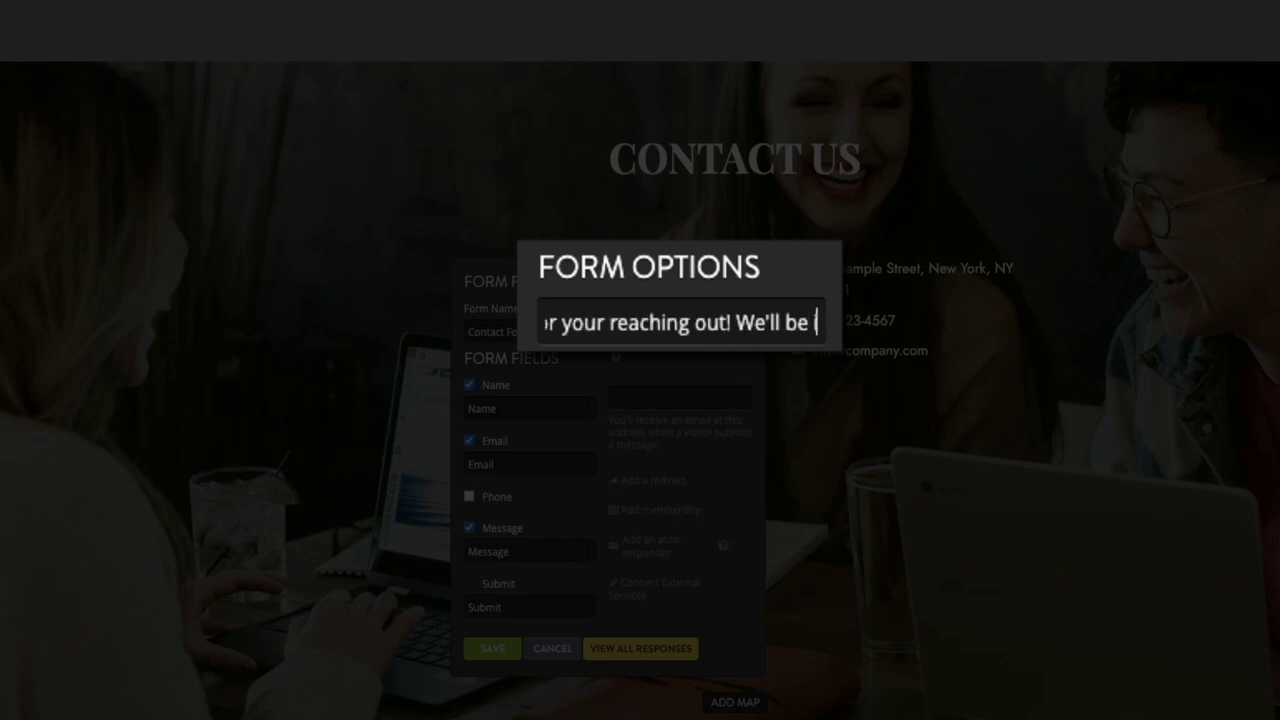
{"action": "type", "text": "in touch soon!"}
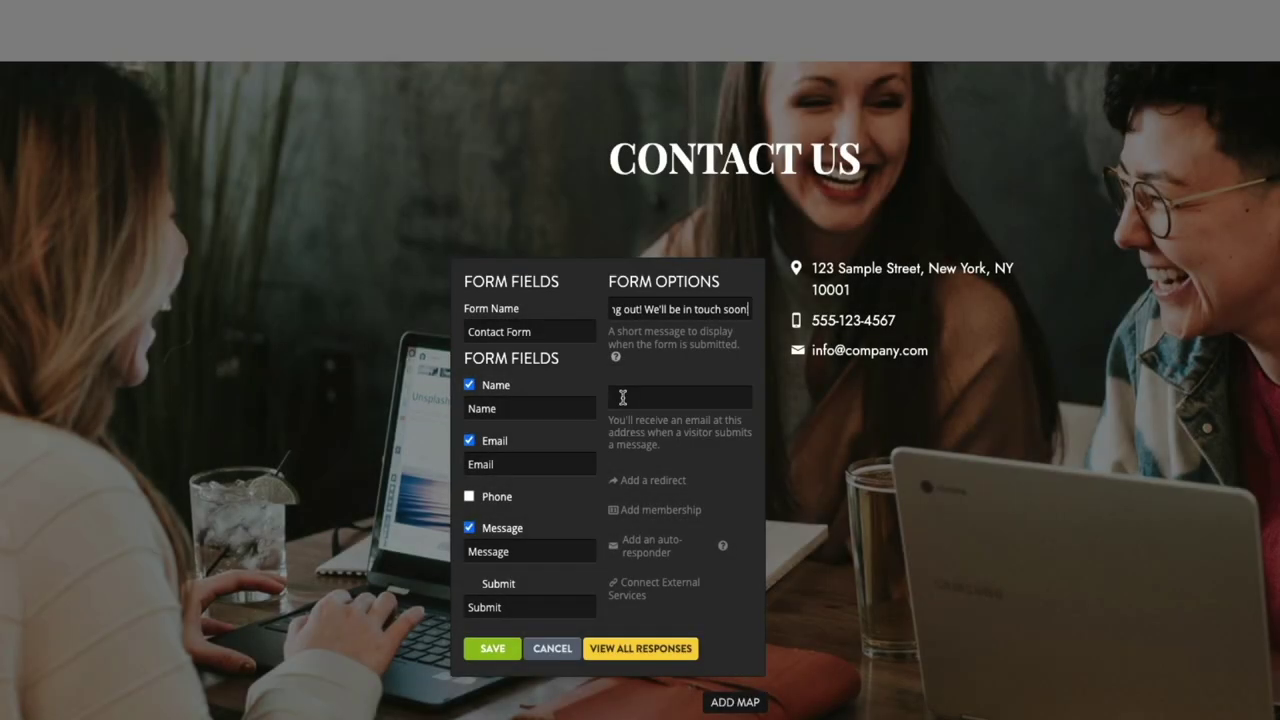
Step: Set the form's notification e-mail address and save the form settings
{"action": "left_click", "coordinate": [622, 398]}
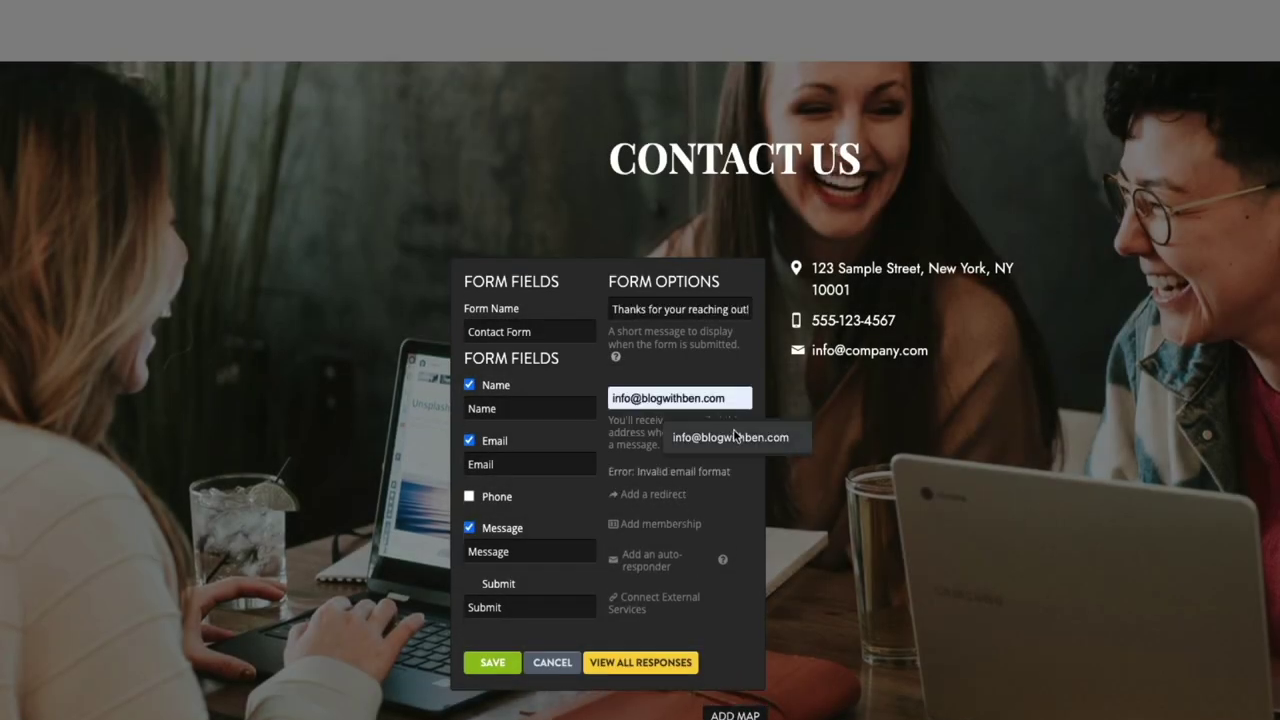
{"action": "left_click", "coordinate": [730, 437]}
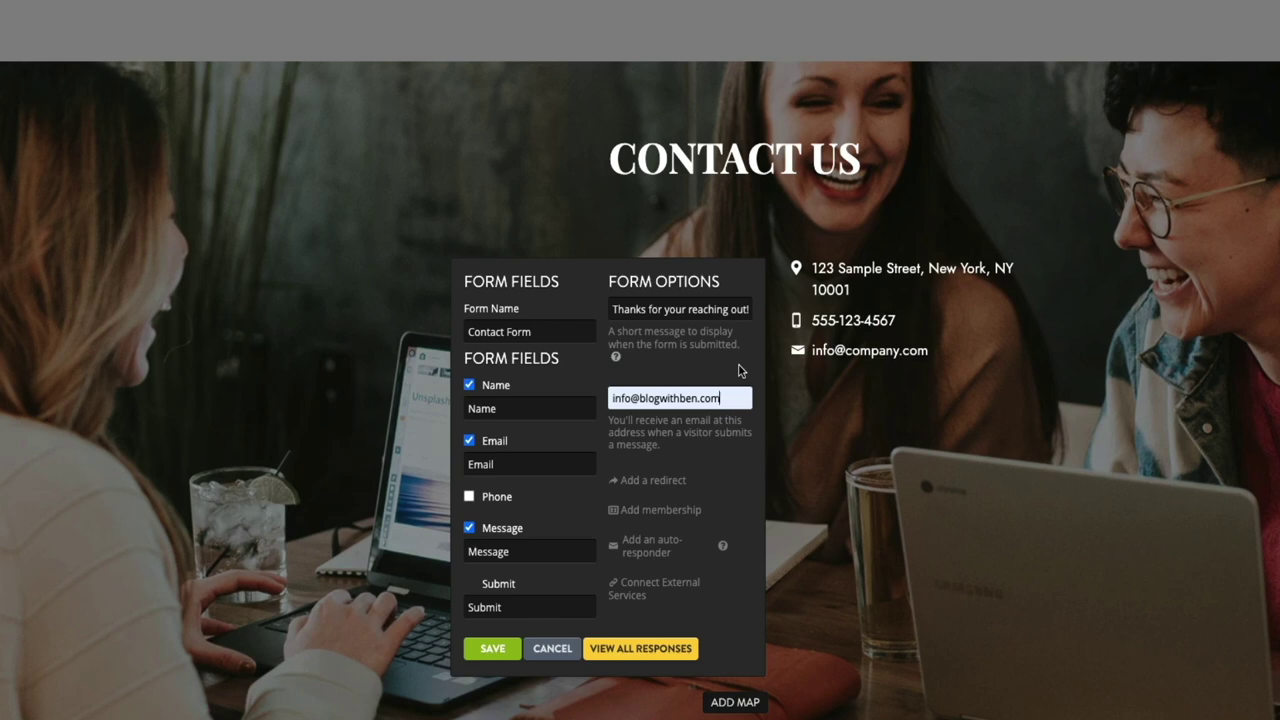
{"action": "left_click", "coordinate": [488, 662]}
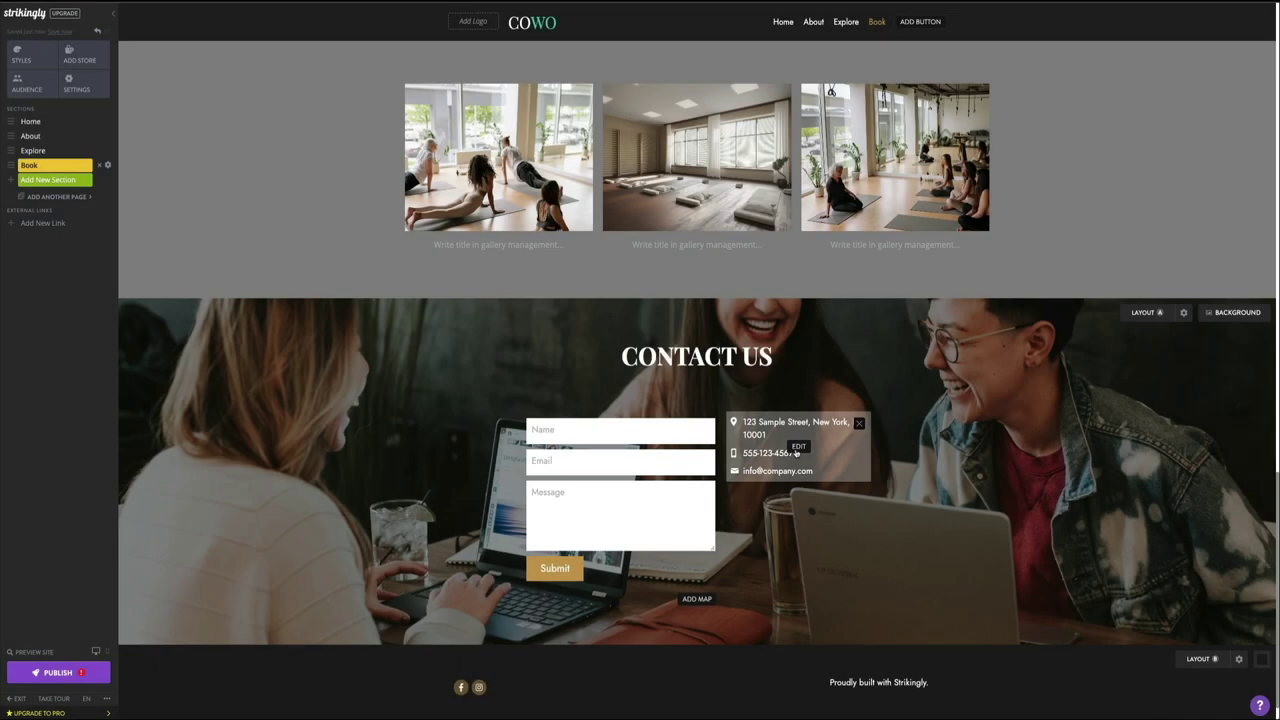
{"action": "left_click", "coordinate": [790, 452]}
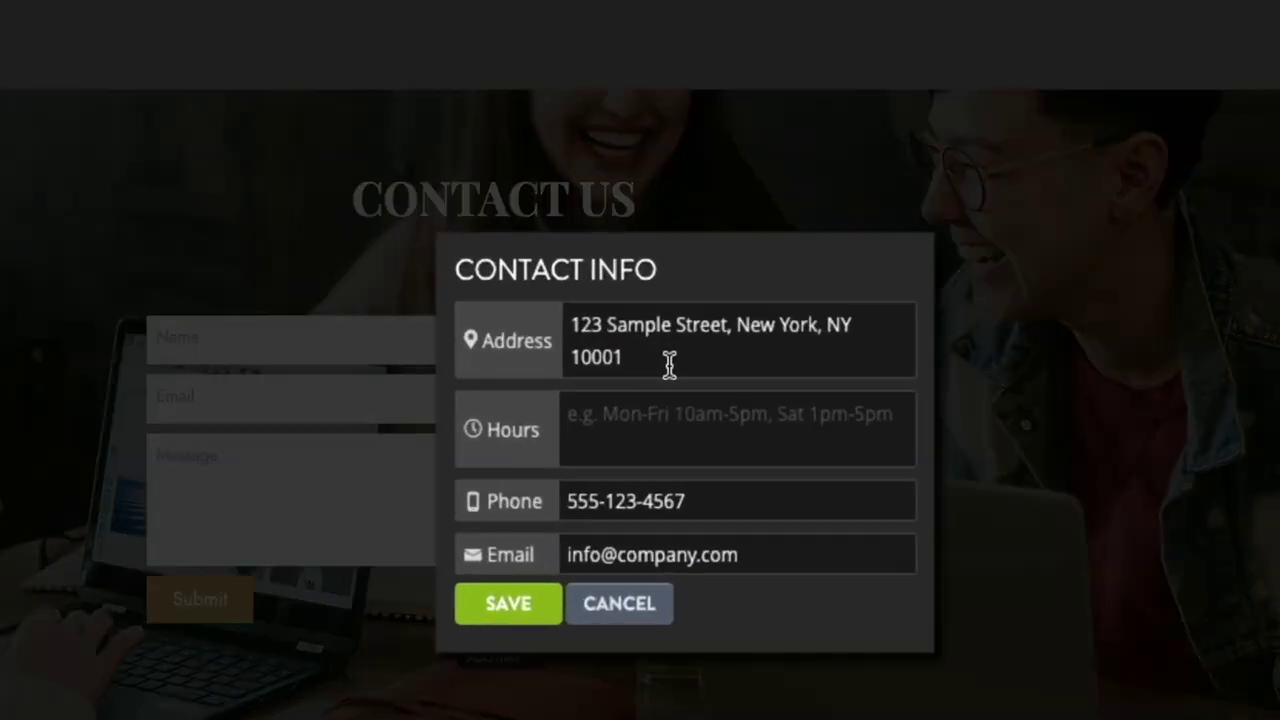
{"action": "left_click_drag", "start_coordinate": [730, 421], "coordinate": [698, 415]}
{"action": "left_click_drag", "start_coordinate": [600, 342], "coordinate": [566, 322]}
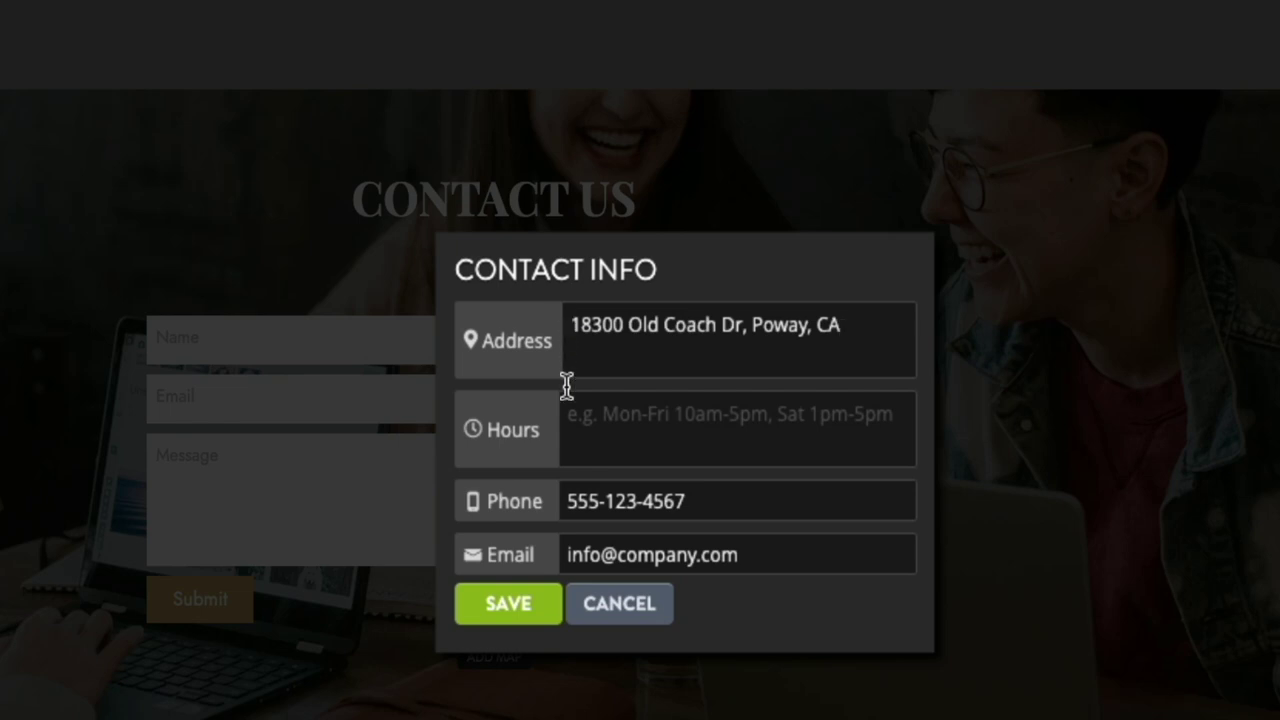
{"action": "left_click", "coordinate": [576, 416]}
{"action": "type", "text": "Mon-Fri 9am-5pm"}
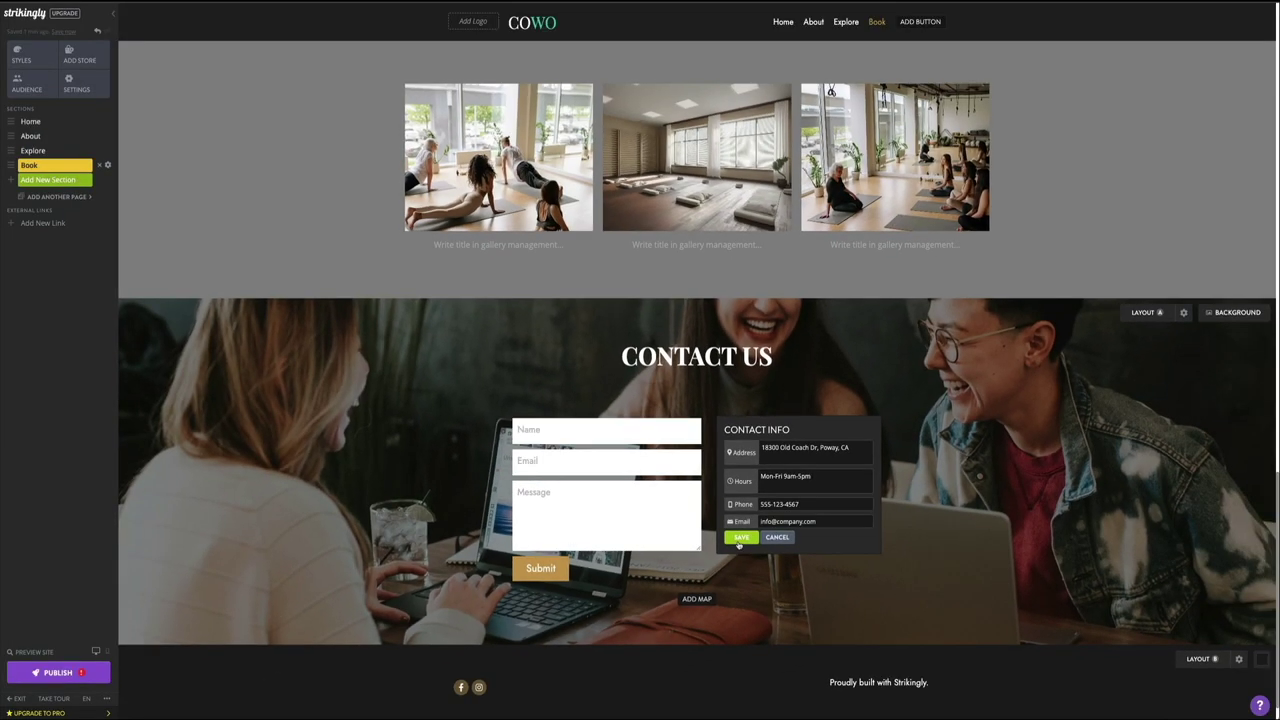
{"action": "left_click", "coordinate": [740, 538]}
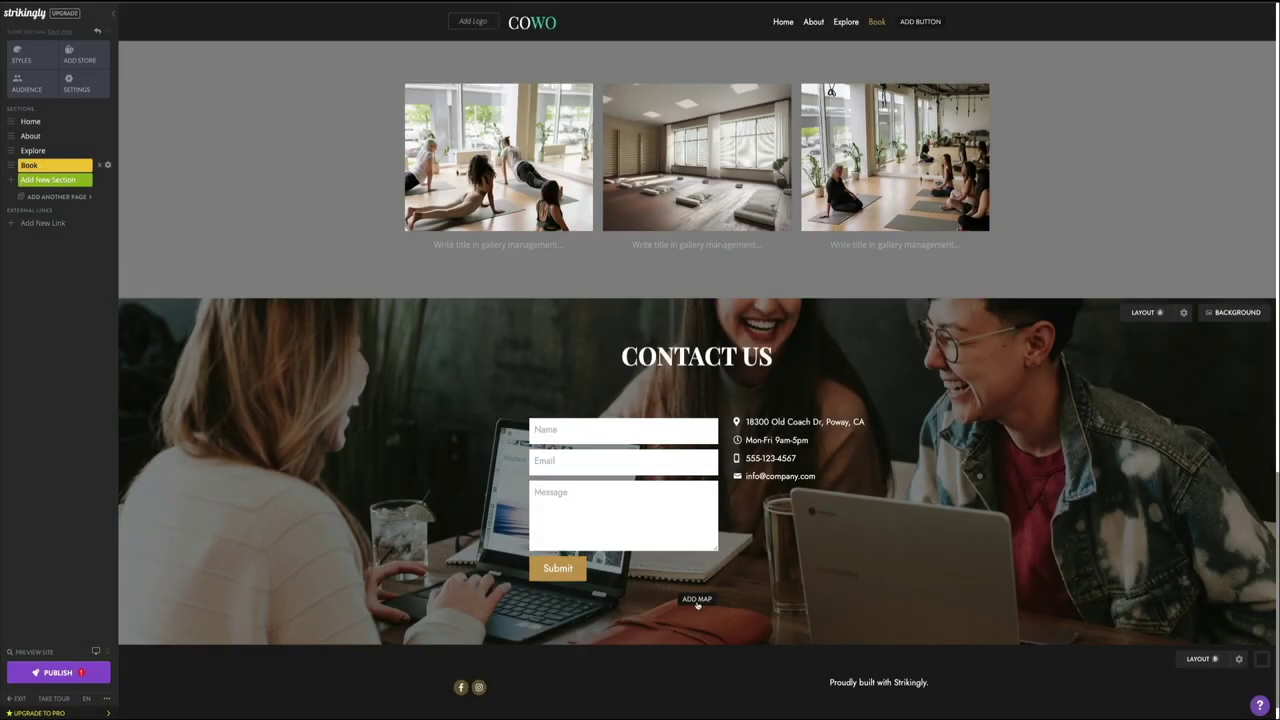
{"action": "left_click", "coordinate": [703, 605]}
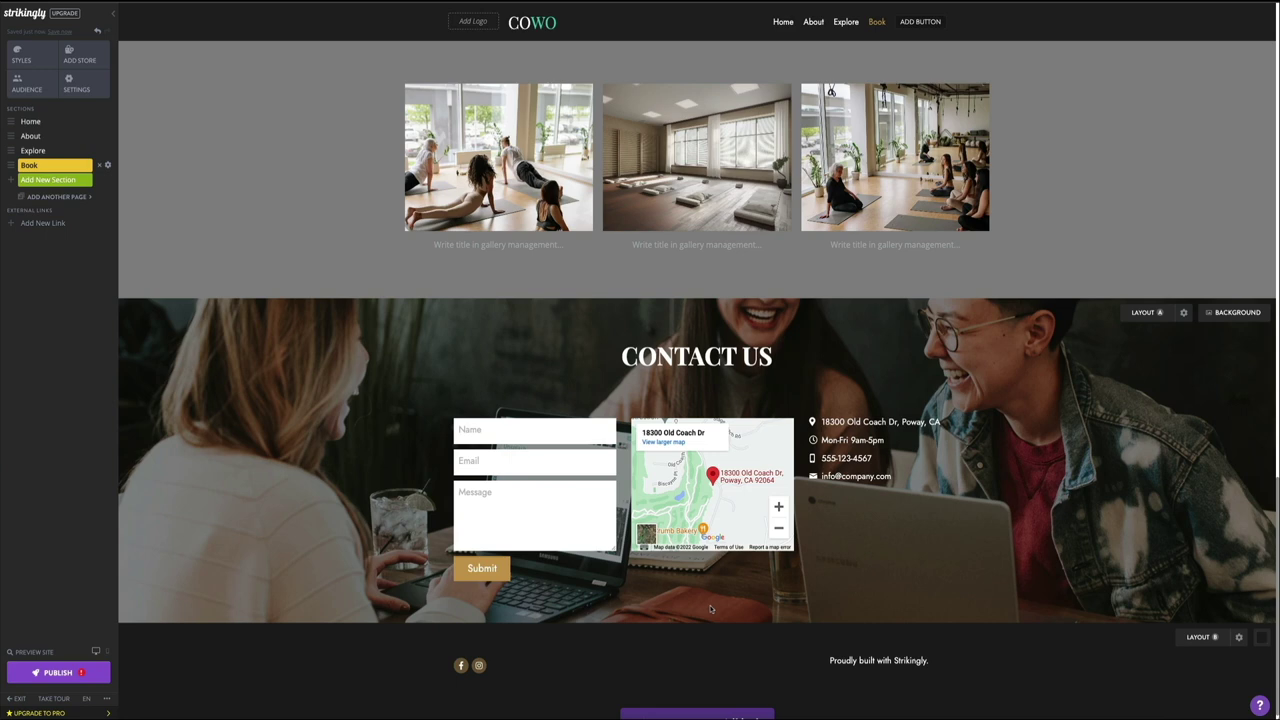
{"action": "left_click", "coordinate": [98, 28]}
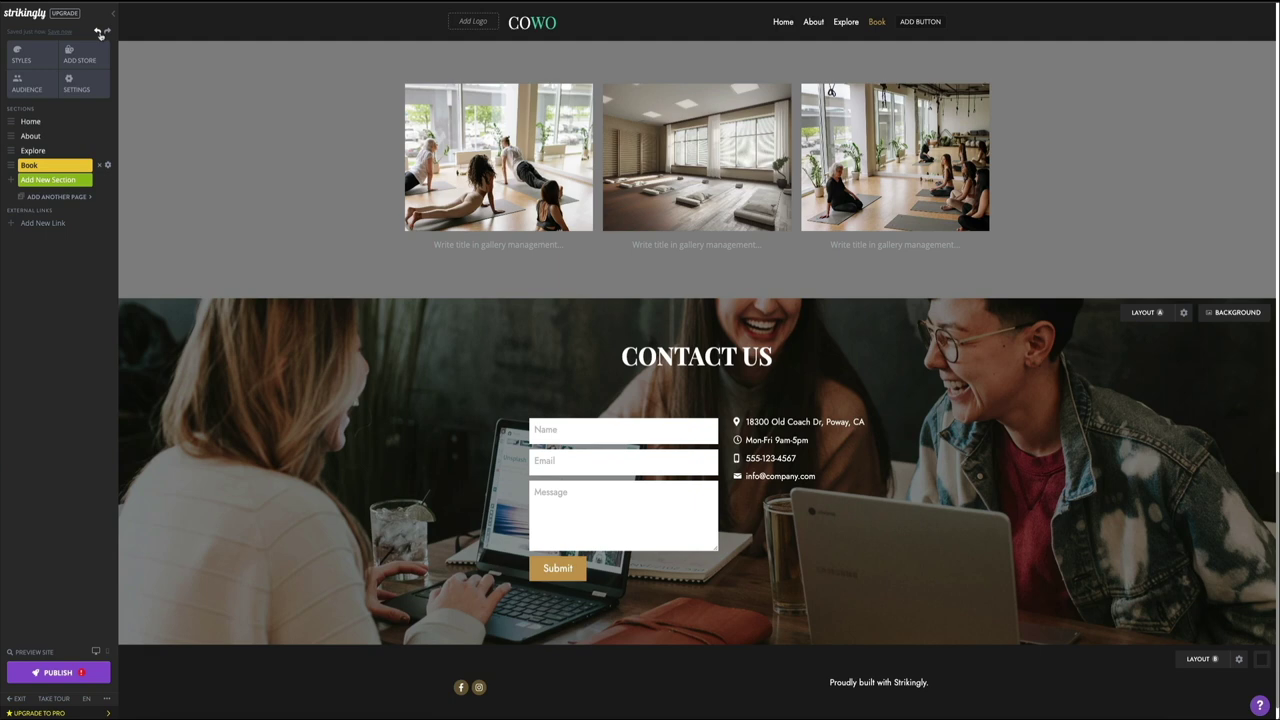
Step: Upload pexels-cottonbro-4325460.jpg from Downloads as the section background and save it
{"action": "left_click", "coordinate": [1193, 328]}
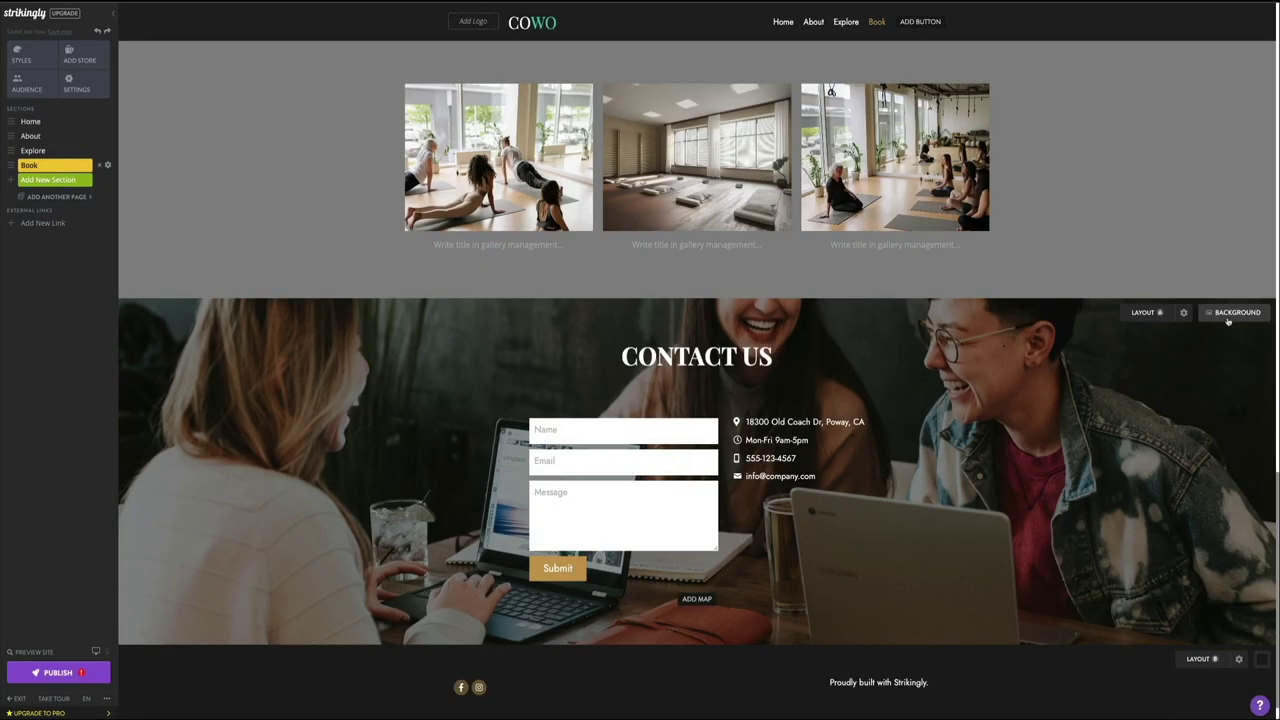
{"action": "left_click", "coordinate": [1228, 314]}
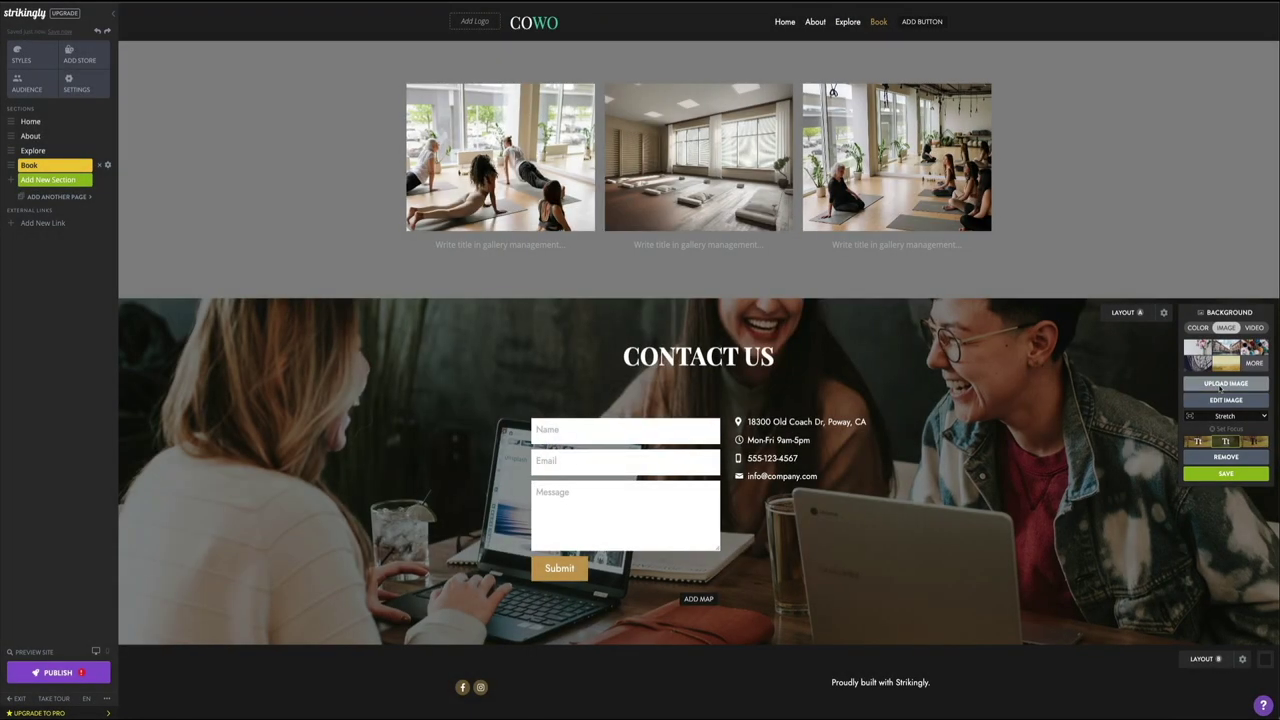
{"action": "left_click", "coordinate": [1220, 388]}
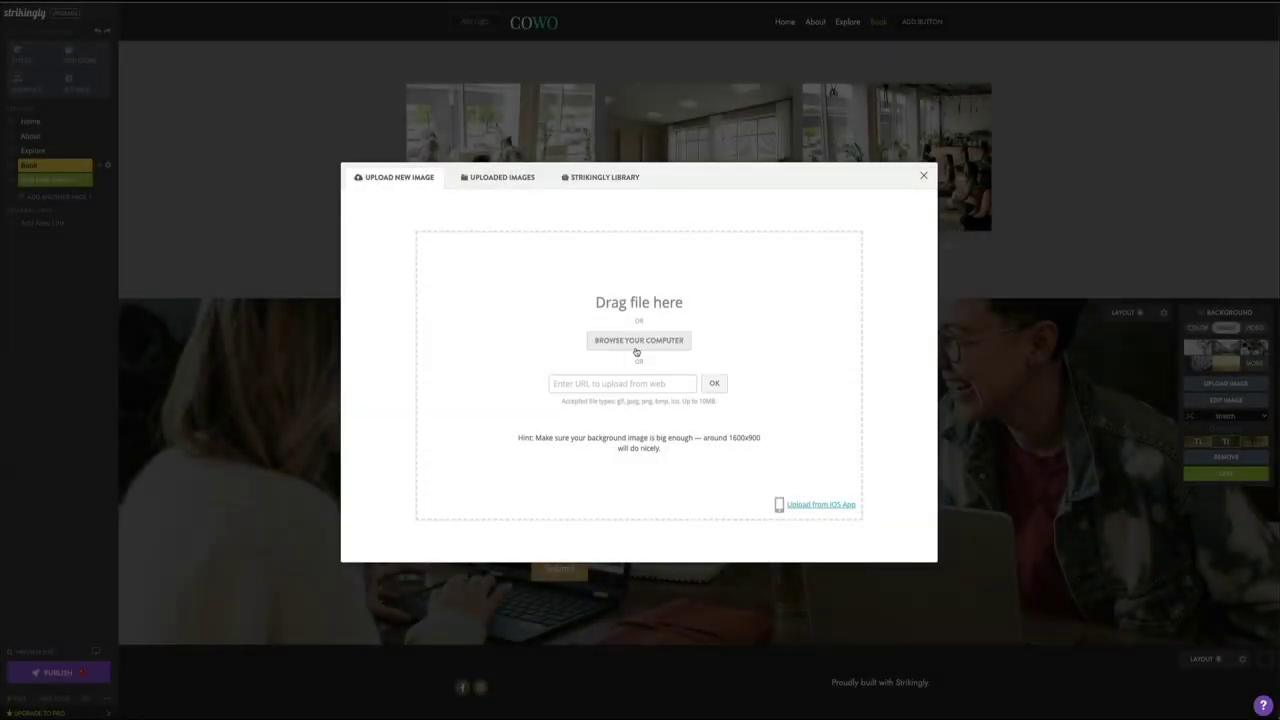
{"action": "left_click", "coordinate": [636, 341]}
{"action": "left_click", "coordinate": [551, 270]}
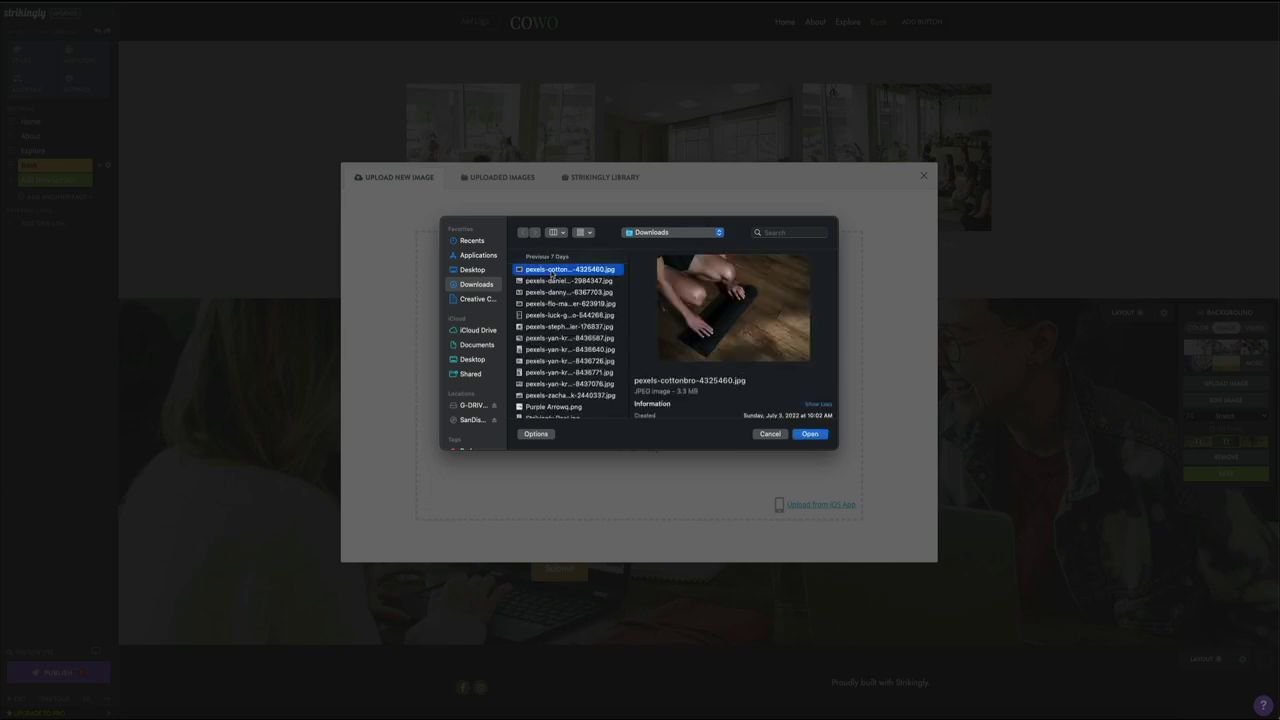
{"action": "left_click", "coordinate": [810, 435]}
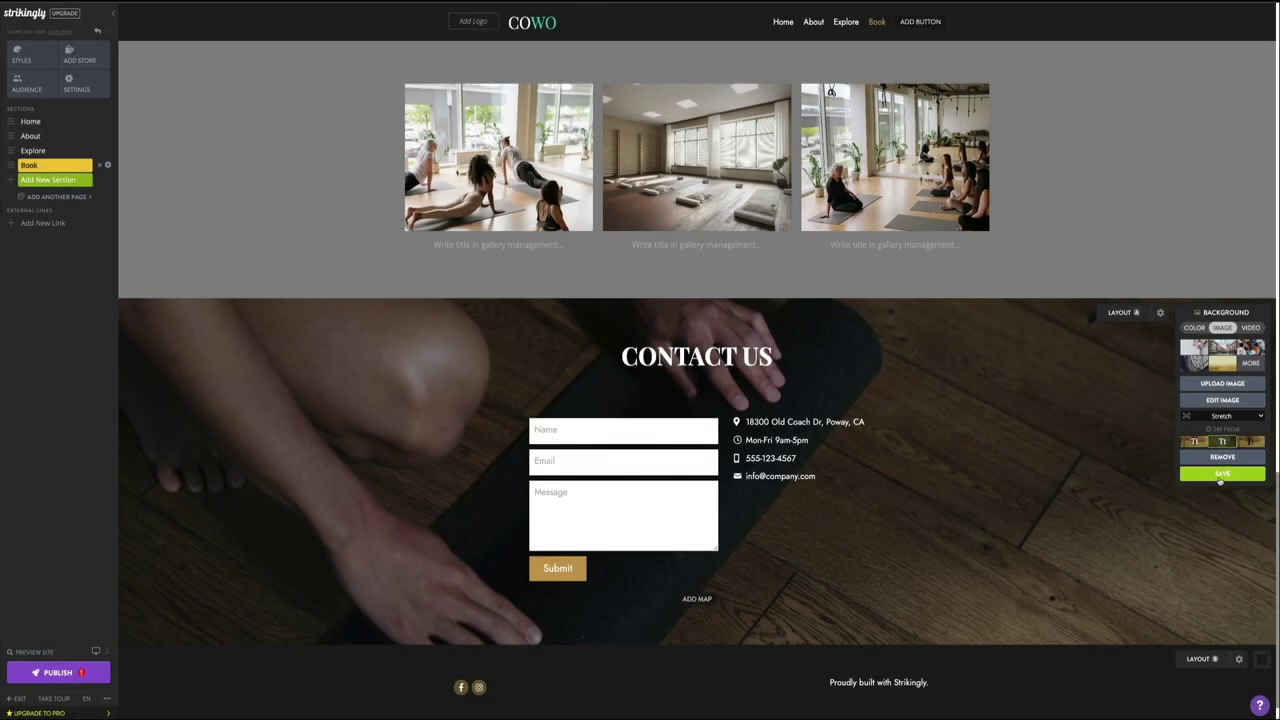
{"action": "left_click", "coordinate": [1219, 474]}
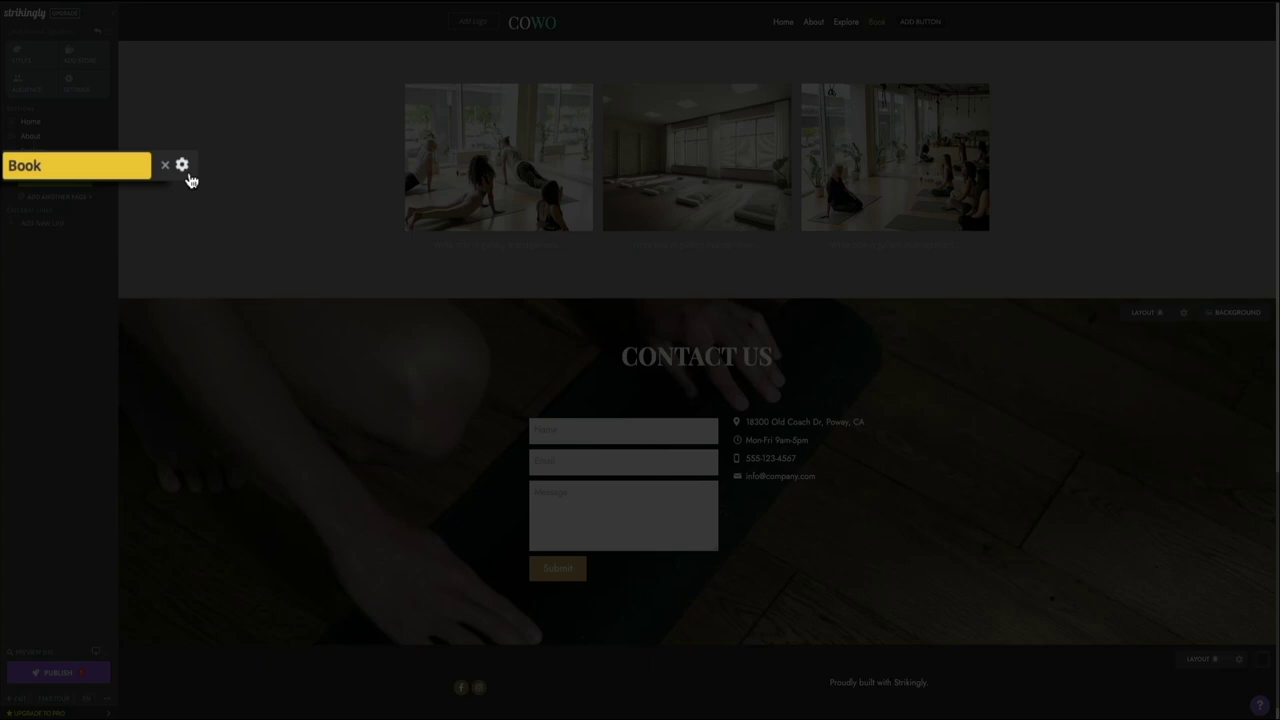
Step: Rename the Book section to Contact Us in the Sections panel
{"action": "left_click", "coordinate": [188, 174]}
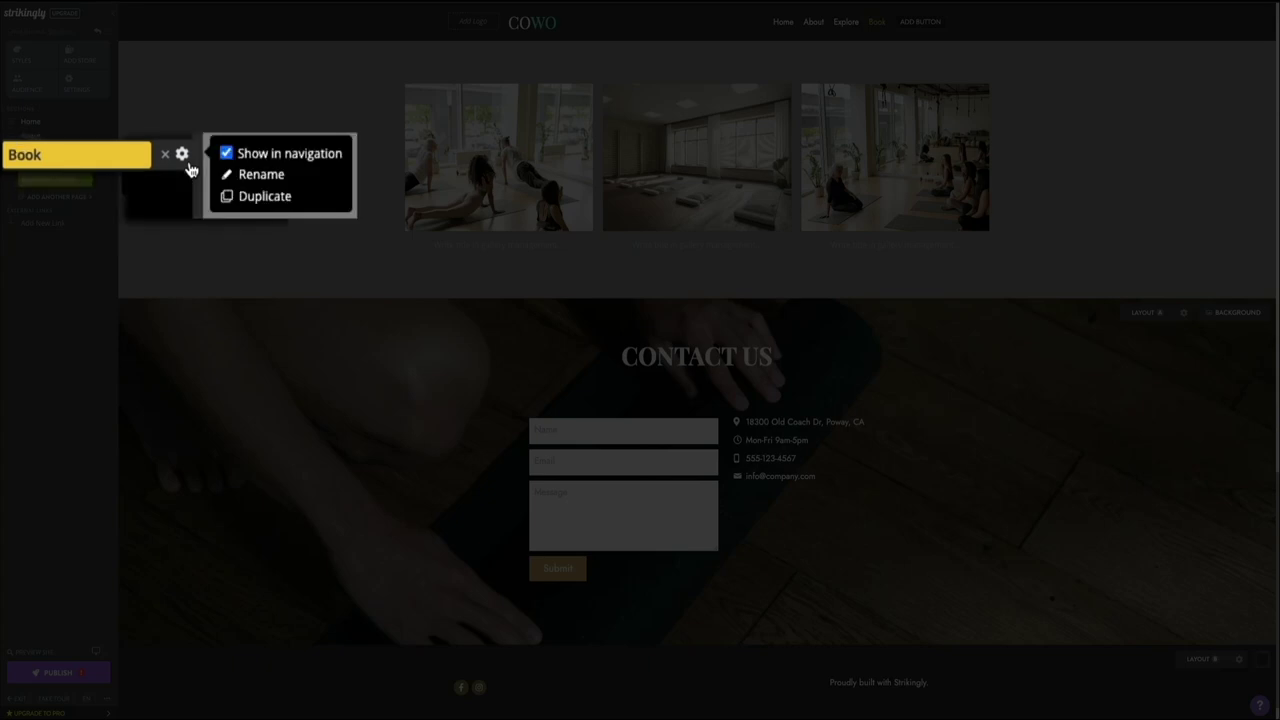
{"action": "left_click", "coordinate": [259, 185]}
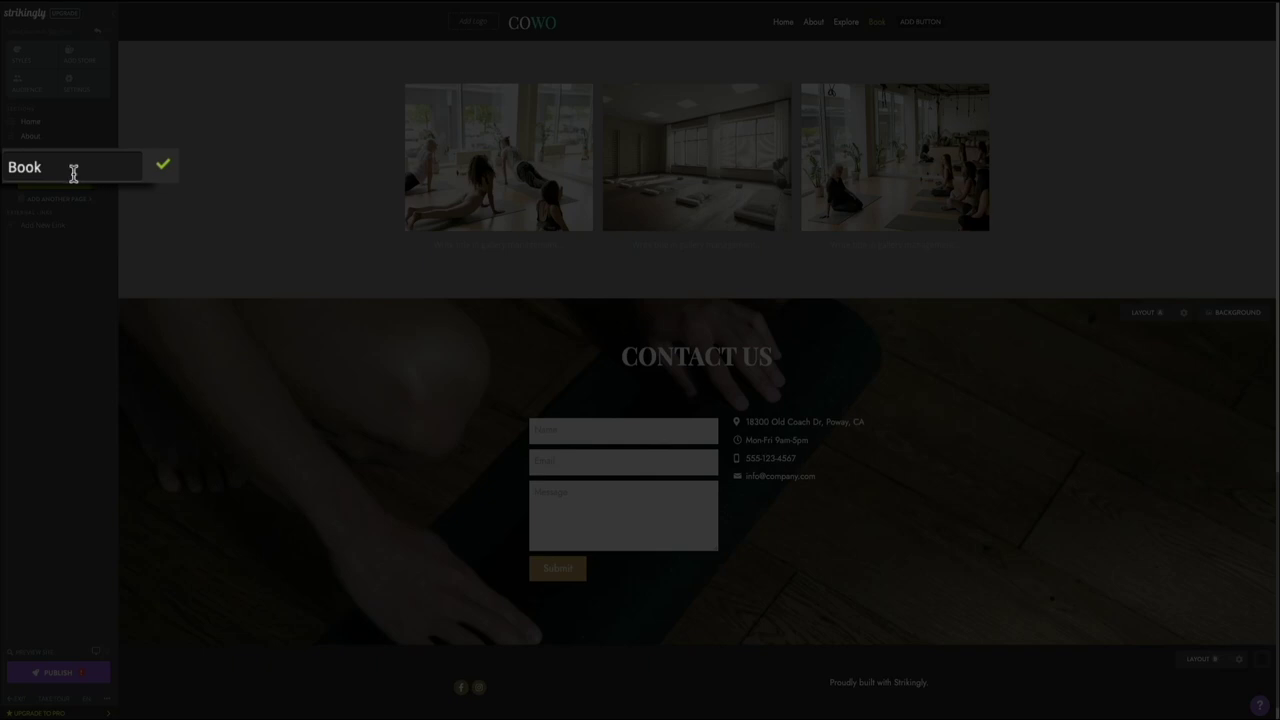
{"action": "left_click_drag", "start_coordinate": [71, 171], "coordinate": [6, 168]}
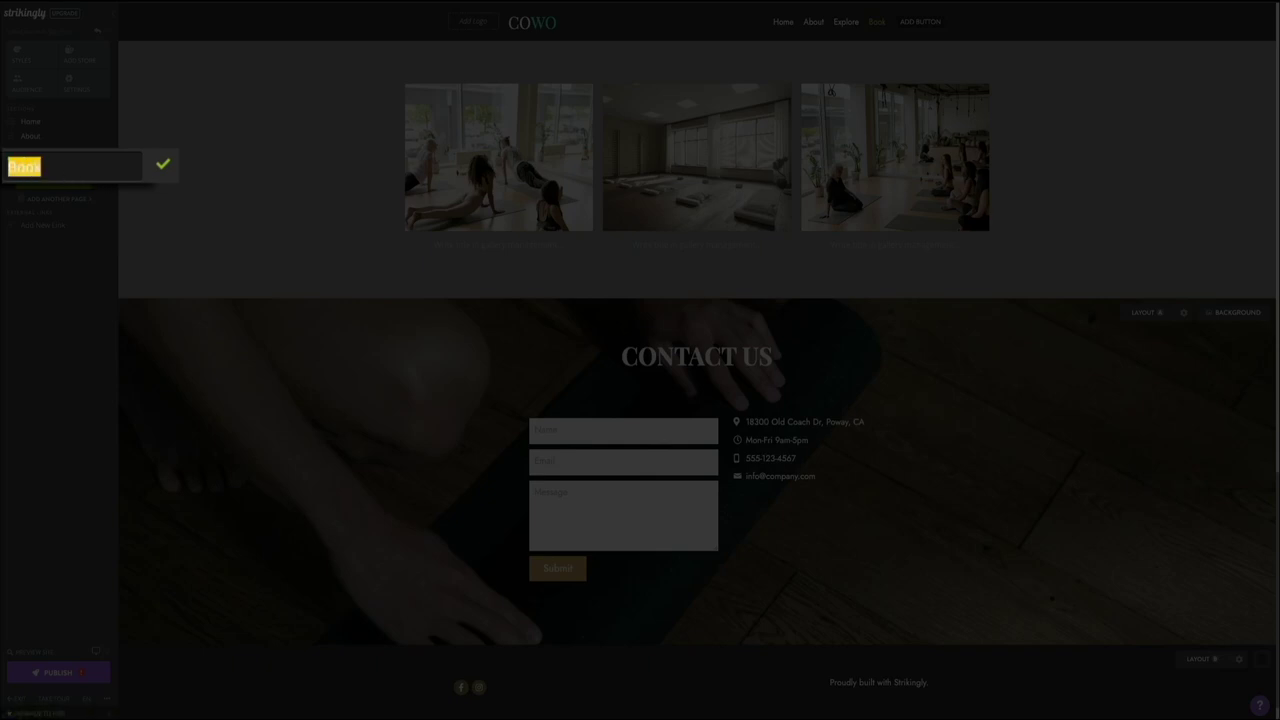
{"action": "type", "text": "Contact U"}
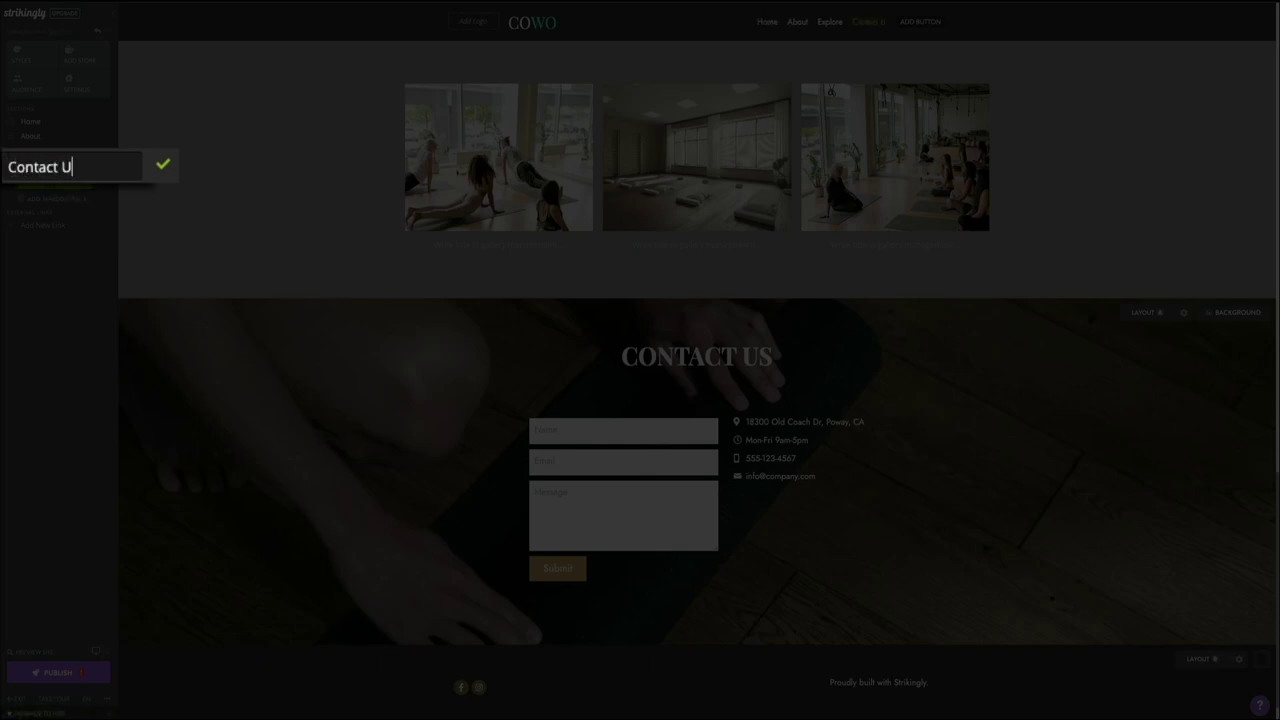
{"action": "type", "text": "s"}
{"action": "left_click", "coordinate": [160, 176]}
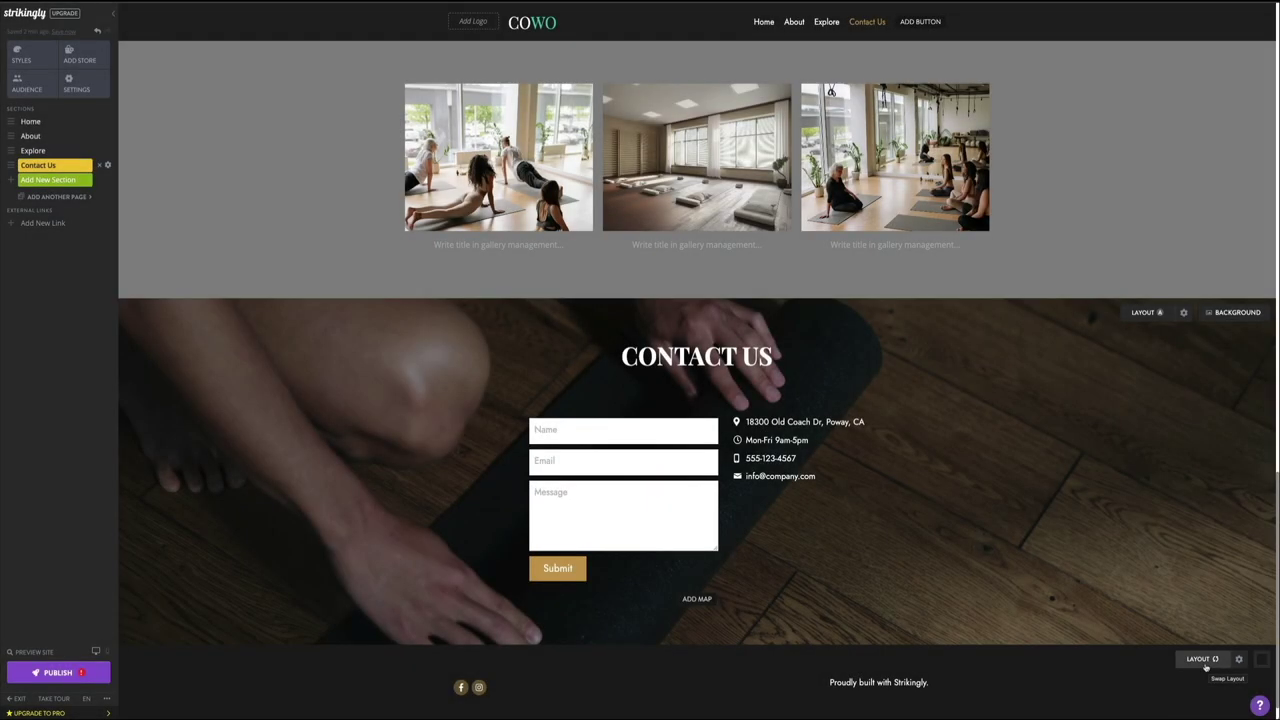
Step: Cycle through footer layouts until social icons and credit line share one row again
{"action": "left_click", "coordinate": [1206, 667]}
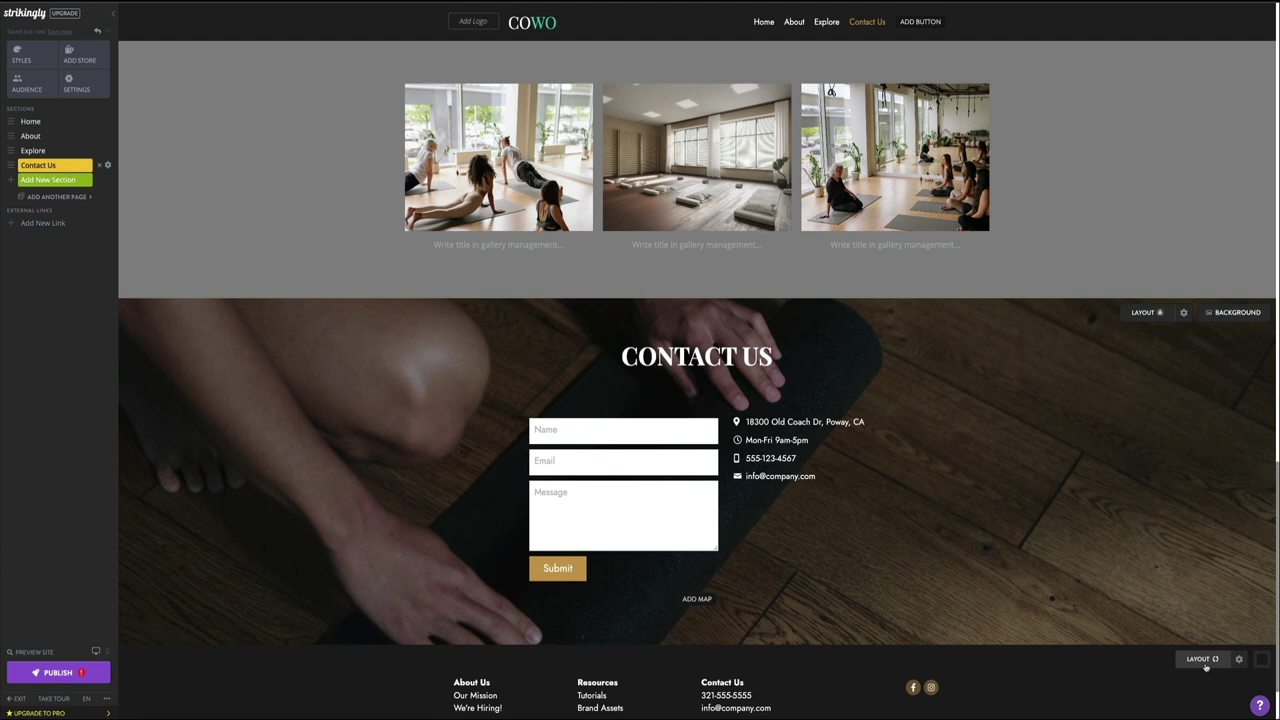
{"action": "left_click", "coordinate": [1206, 667]}
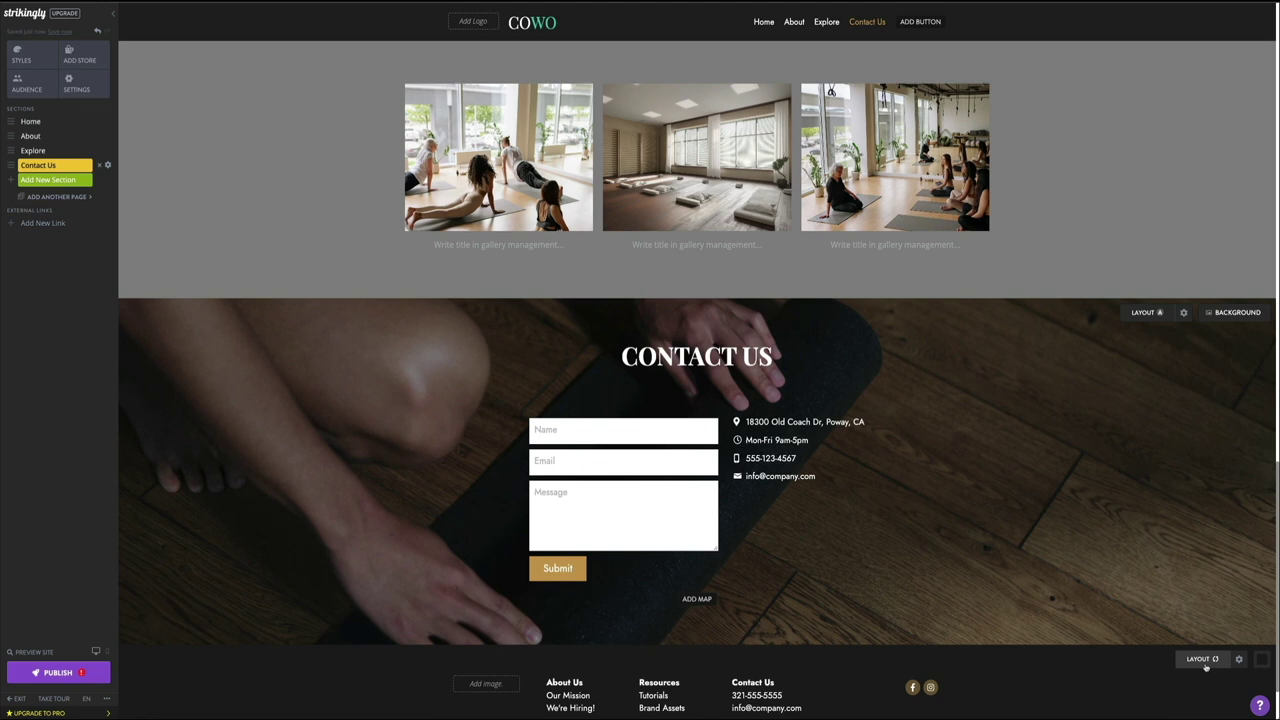
{"action": "left_click", "coordinate": [1206, 667]}
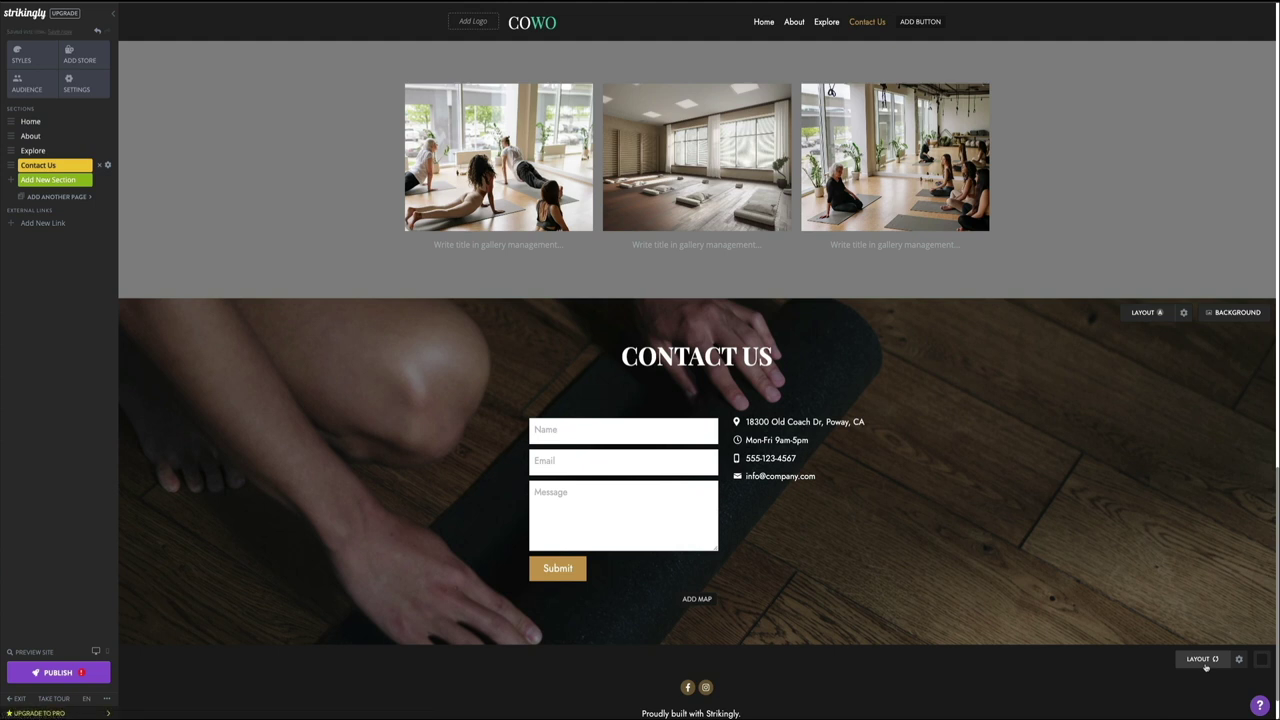
{"action": "left_click", "coordinate": [1206, 667]}
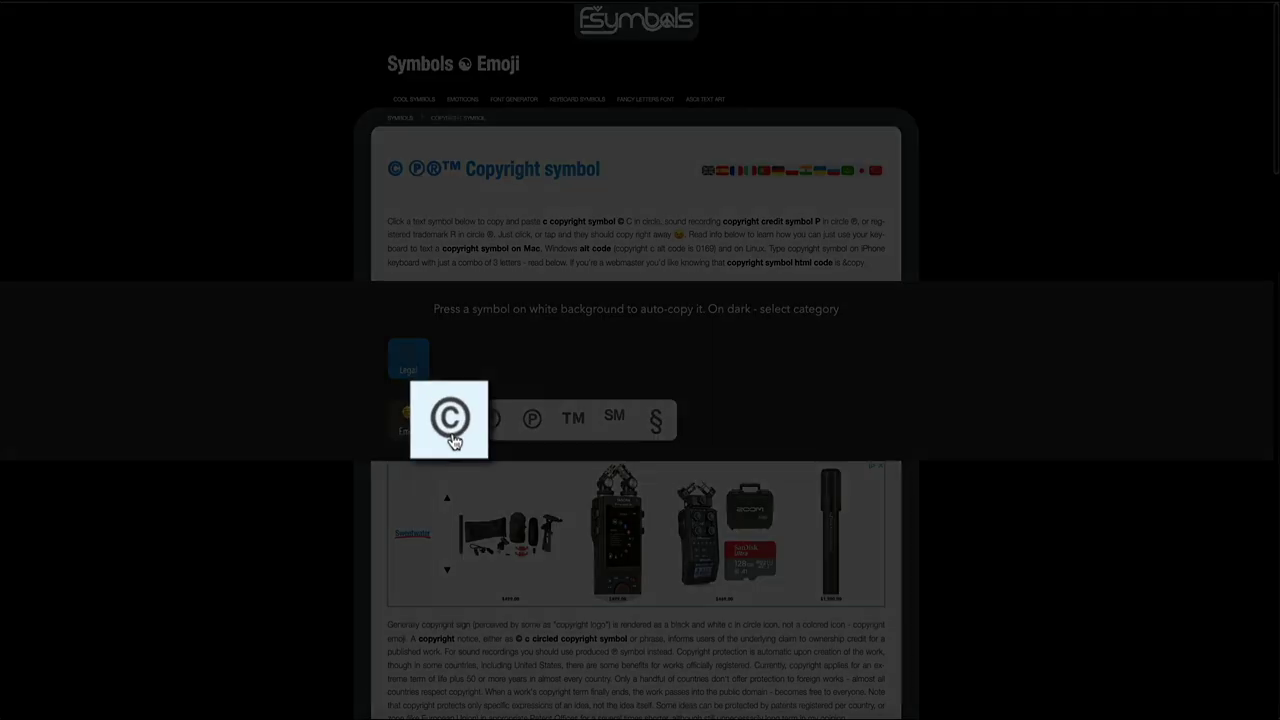
Step: Copy the © copyright sign from the FSymbols page
{"action": "left_click", "coordinate": [452, 441]}
{"action": "left_click", "coordinate": [450, 428]}
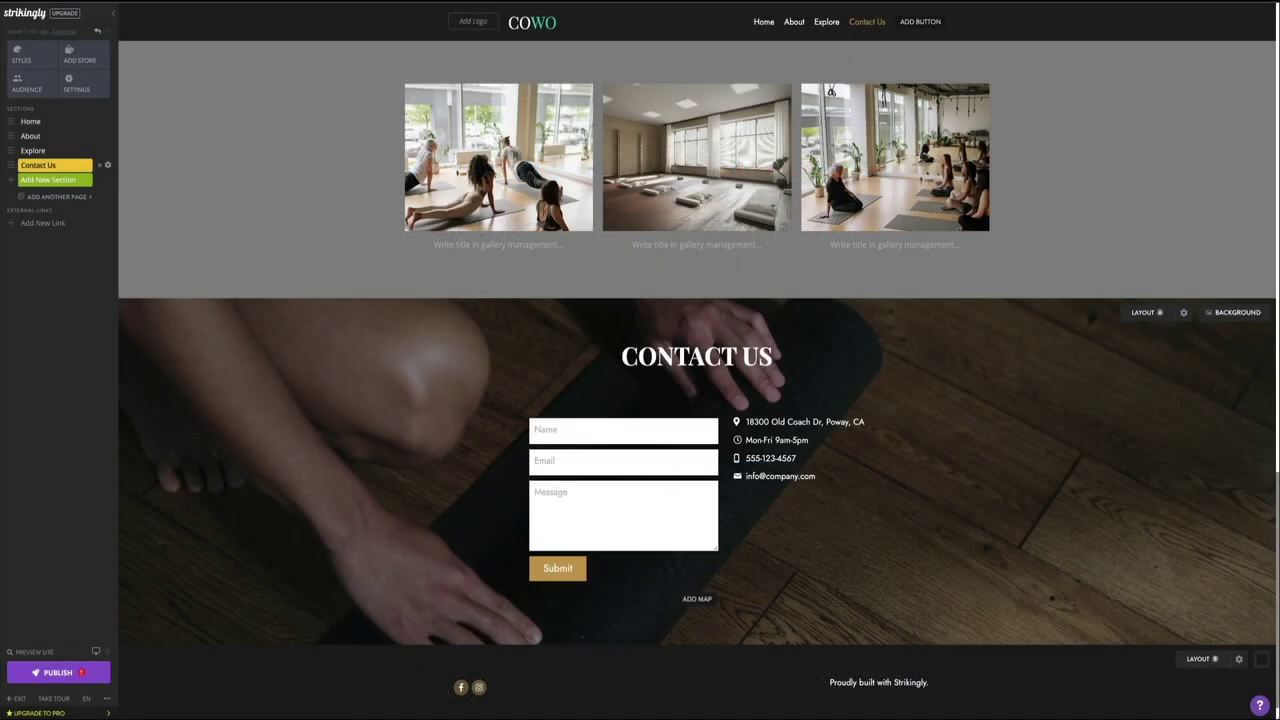
Step: Make the footer credit read '© 2022 Balboa Yoga | Proudly built with Strikingly' without the period
{"action": "left_click", "coordinate": [830, 684]}
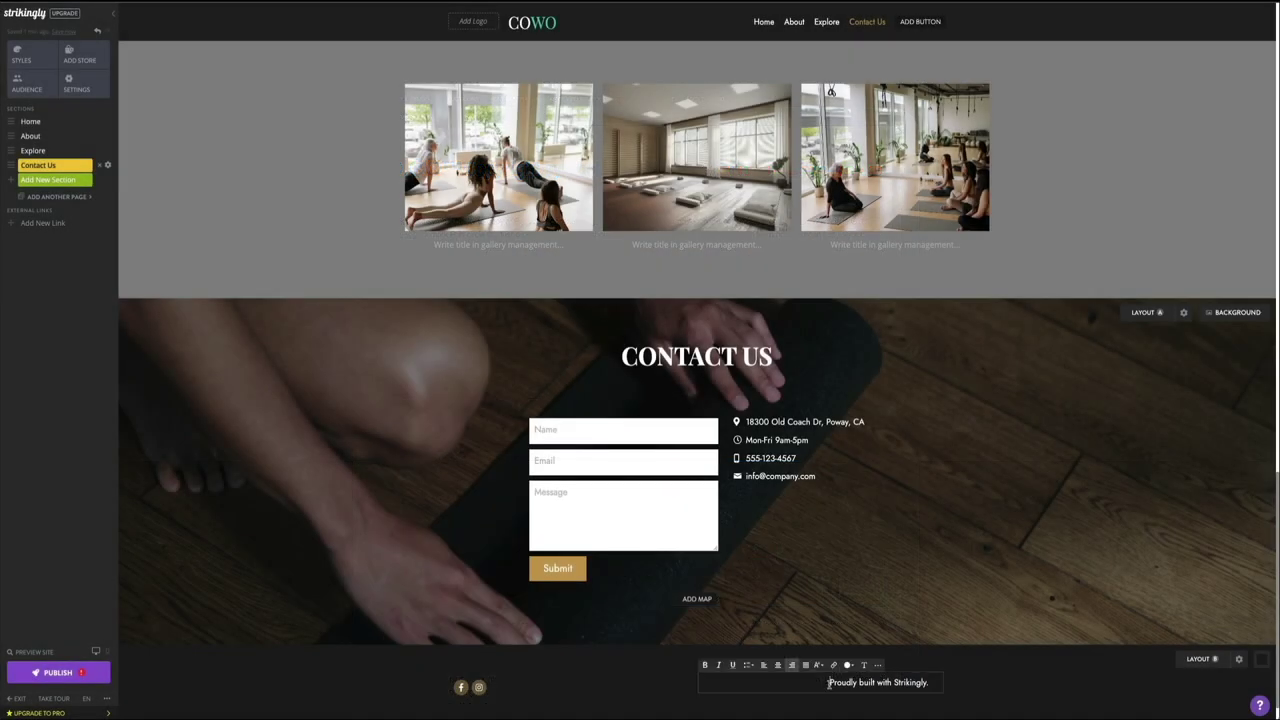
{"action": "type", "text": "©"}
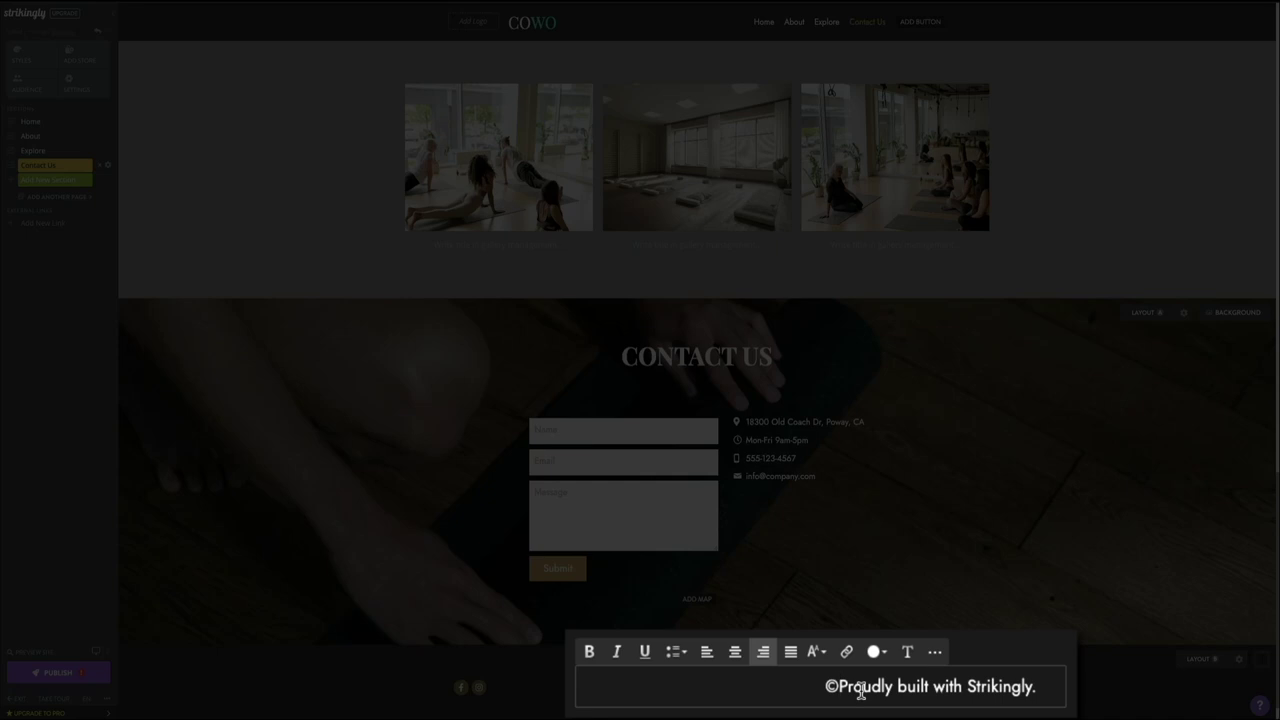
{"action": "type", "text": "2"}
{"action": "type", "text": "022 Balboa"}
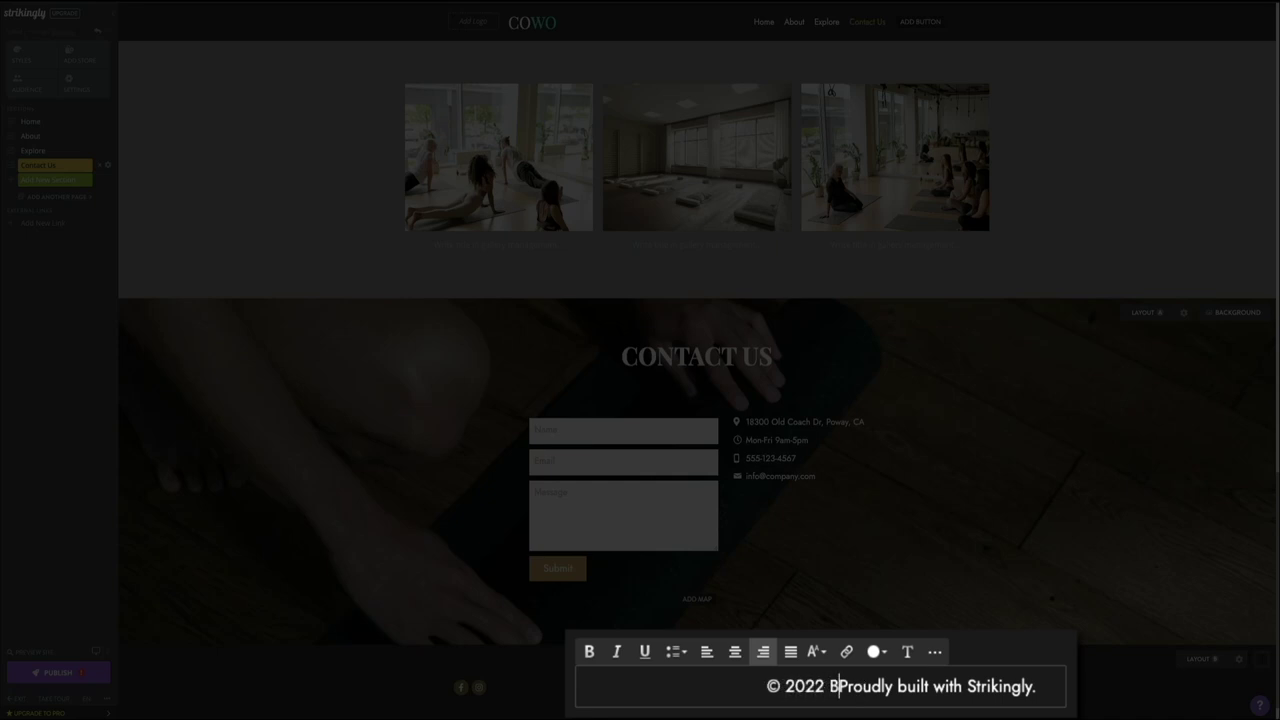
{"action": "type", "text": " Yoga"}
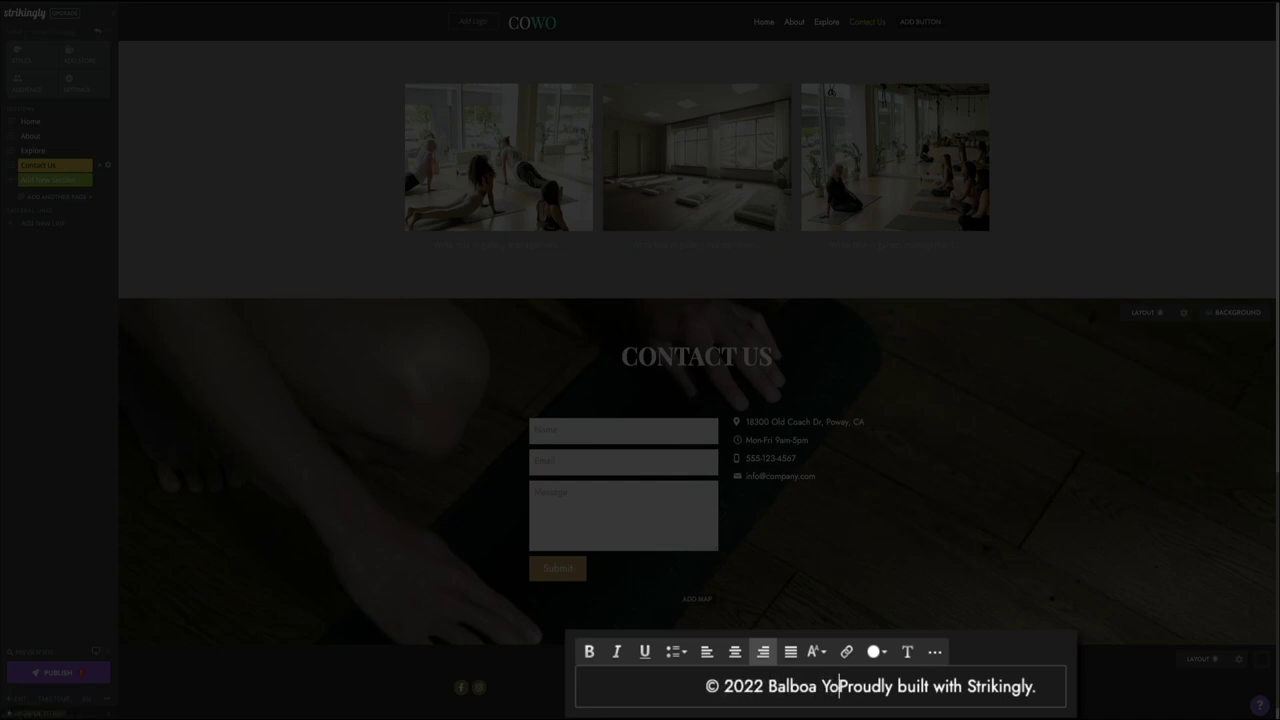
{"action": "type", "text": " |"}
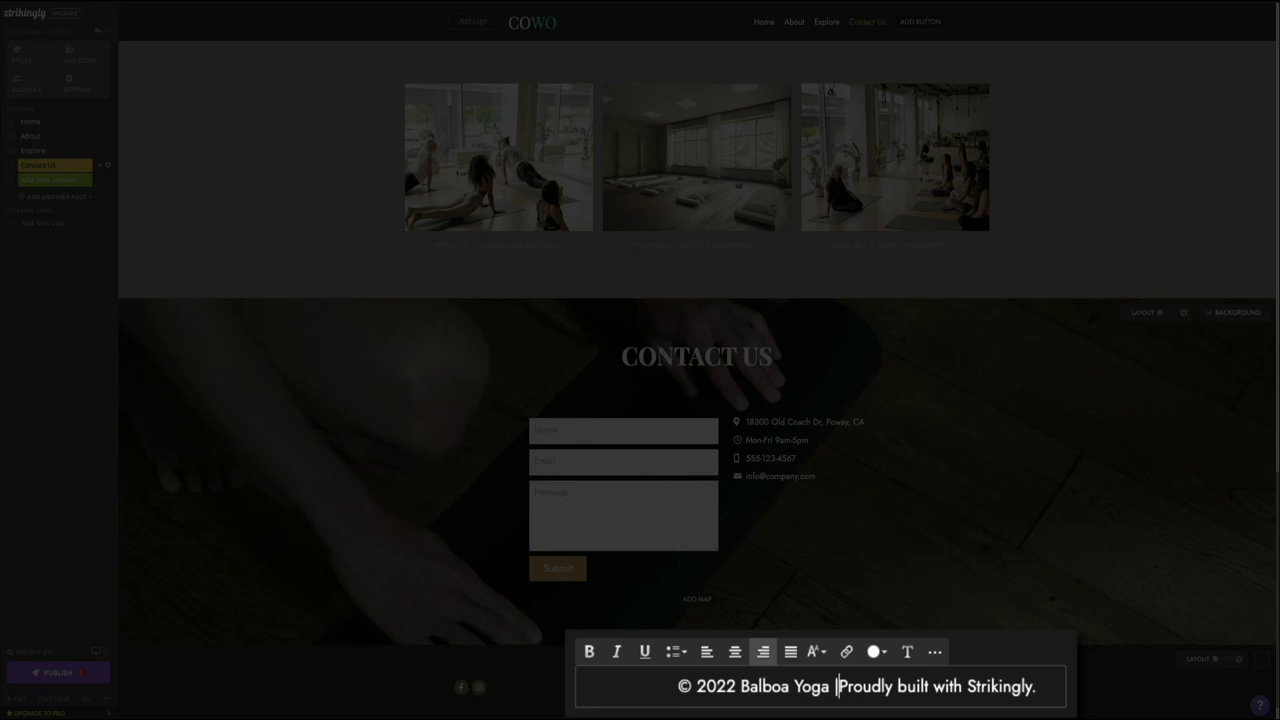
{"action": "left_click", "coordinate": [1040, 689]}
{"action": "key", "text": "BackSpace"}
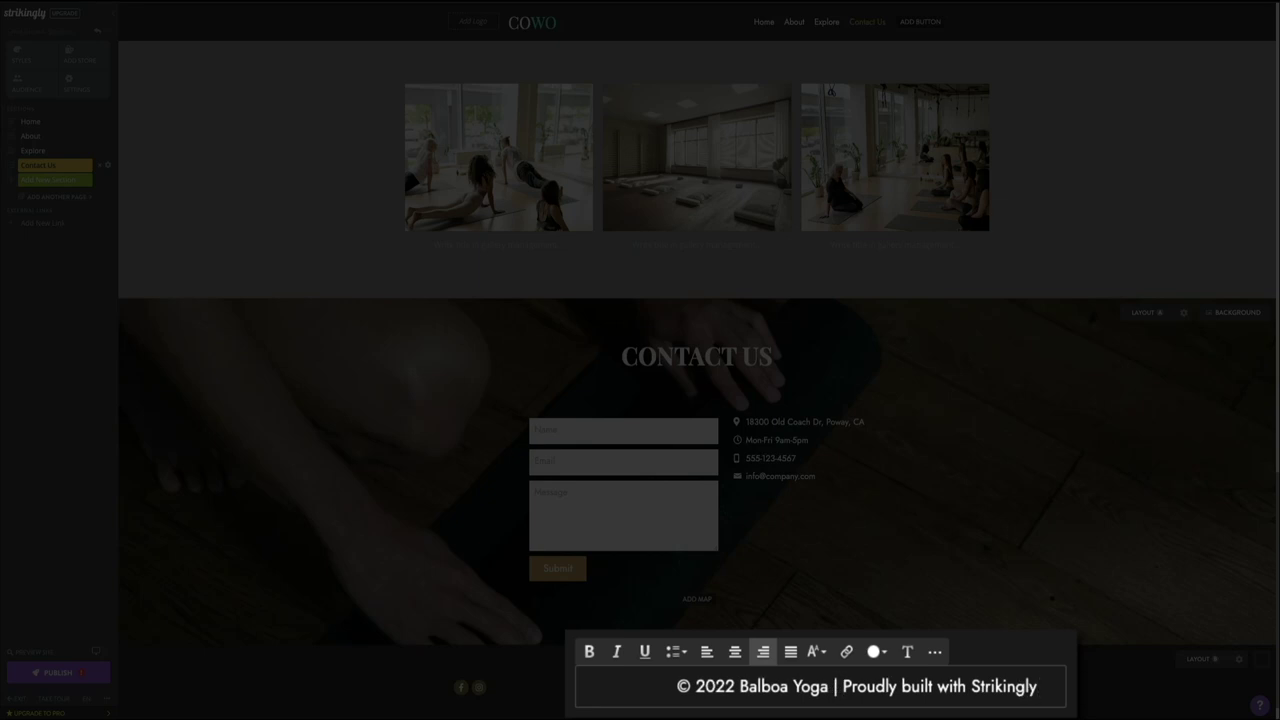
{"action": "key", "text": "Escape"}
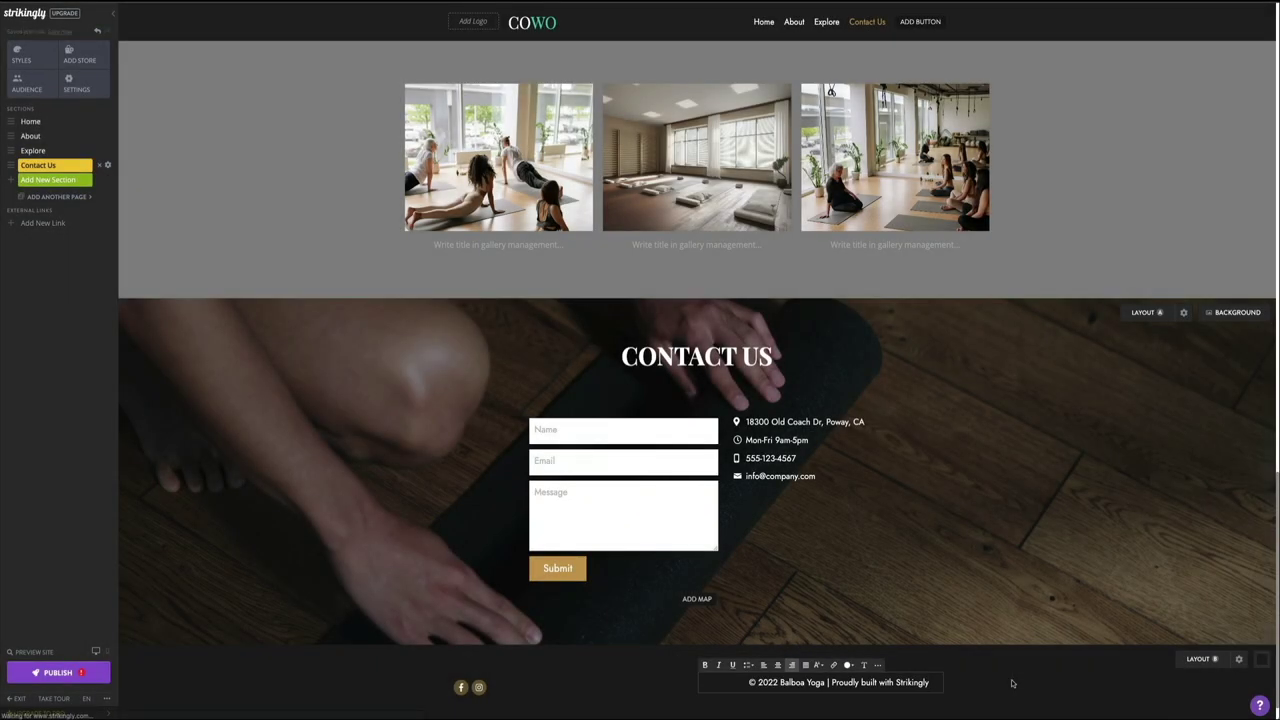
Step: Update the Facebook and Instagram social links to the site's account name
{"action": "left_click", "coordinate": [571, 694]}
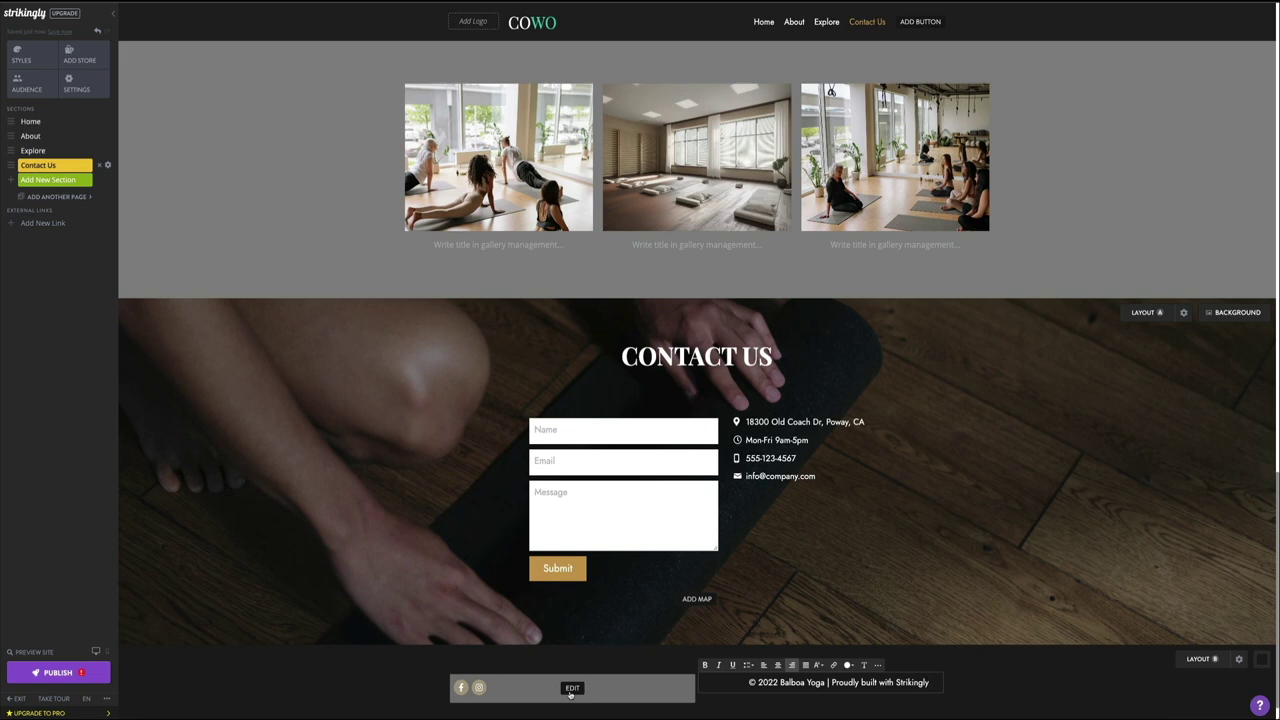
{"action": "left_click", "coordinate": [572, 690]}
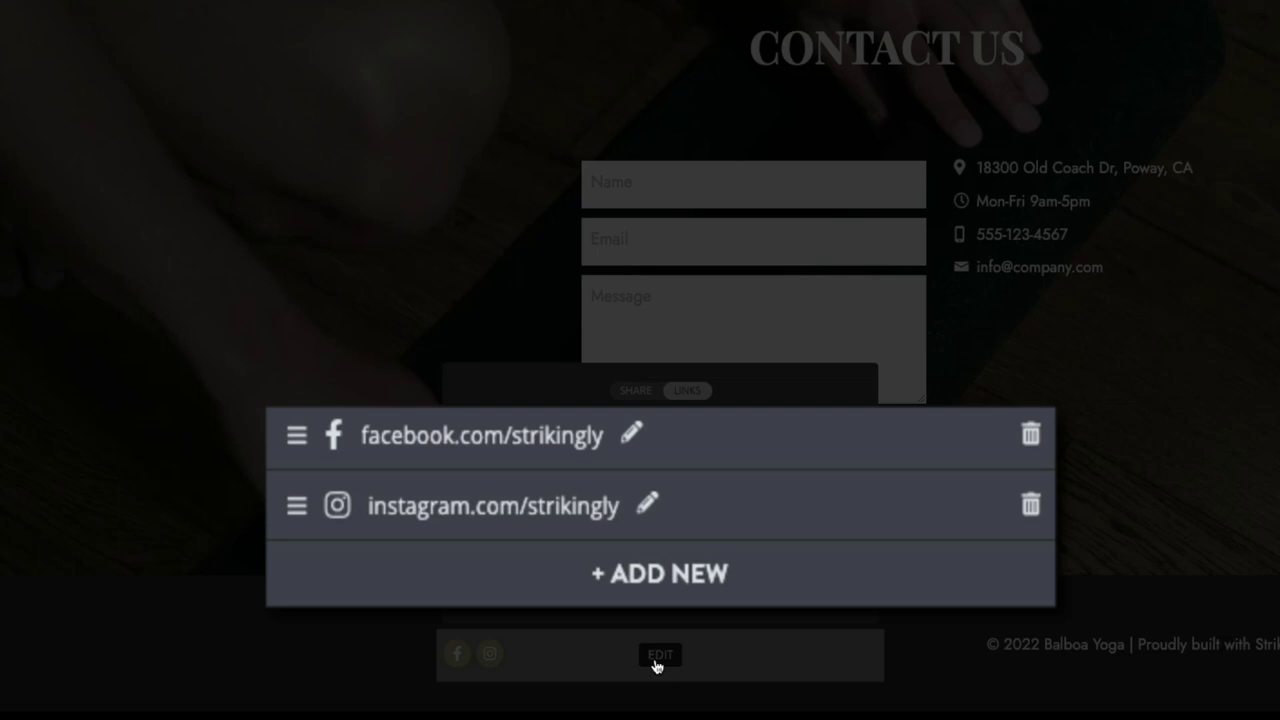
{"action": "left_click", "coordinate": [634, 436]}
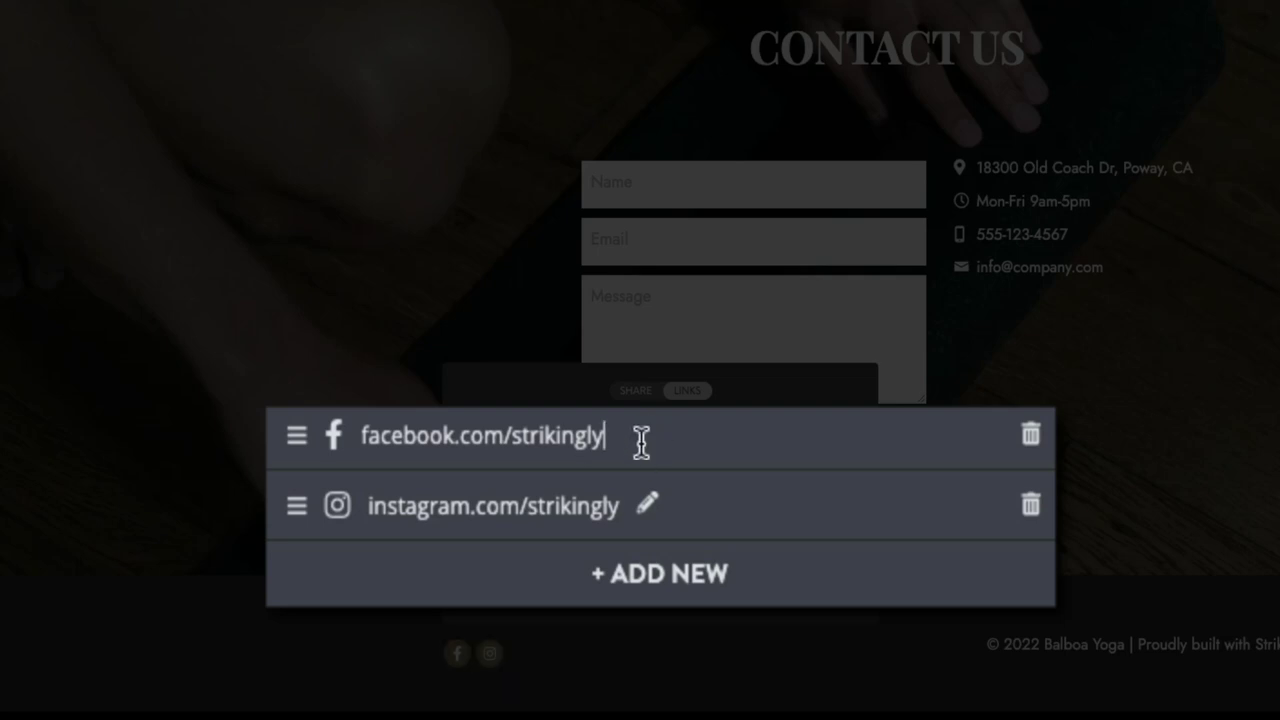
{"action": "key", "text": "BackSpace"}
{"action": "key", "text": "BackSpace"}
{"action": "key", "text": "BackSpace"}
{"action": "key", "text": "BackSpace"}
{"action": "key", "text": "BackSpace"}
{"action": "key", "text": "BackSpace"}
{"action": "key", "text": "BackSpace"}
{"action": "key", "text": "BackSpace"}
{"action": "key", "text": "BackSpace"}
{"action": "key", "text": "BackSpace"}
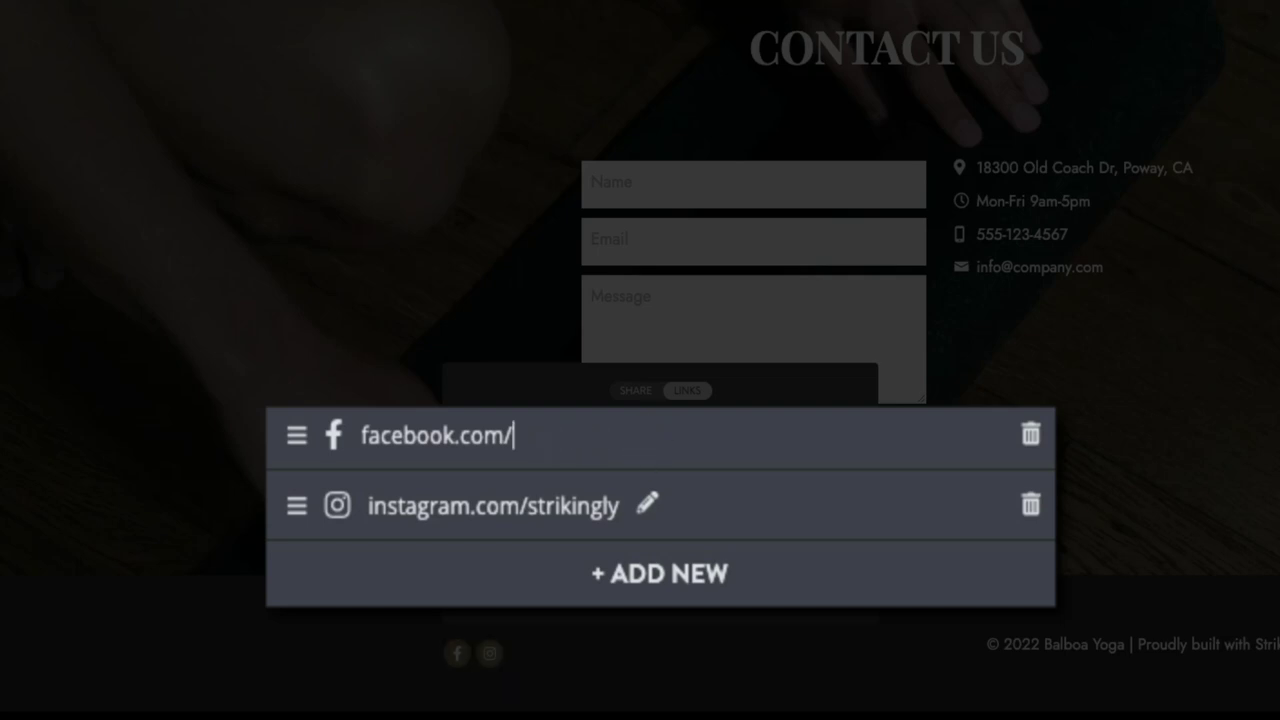
{"action": "type", "text": "blogwithb"}
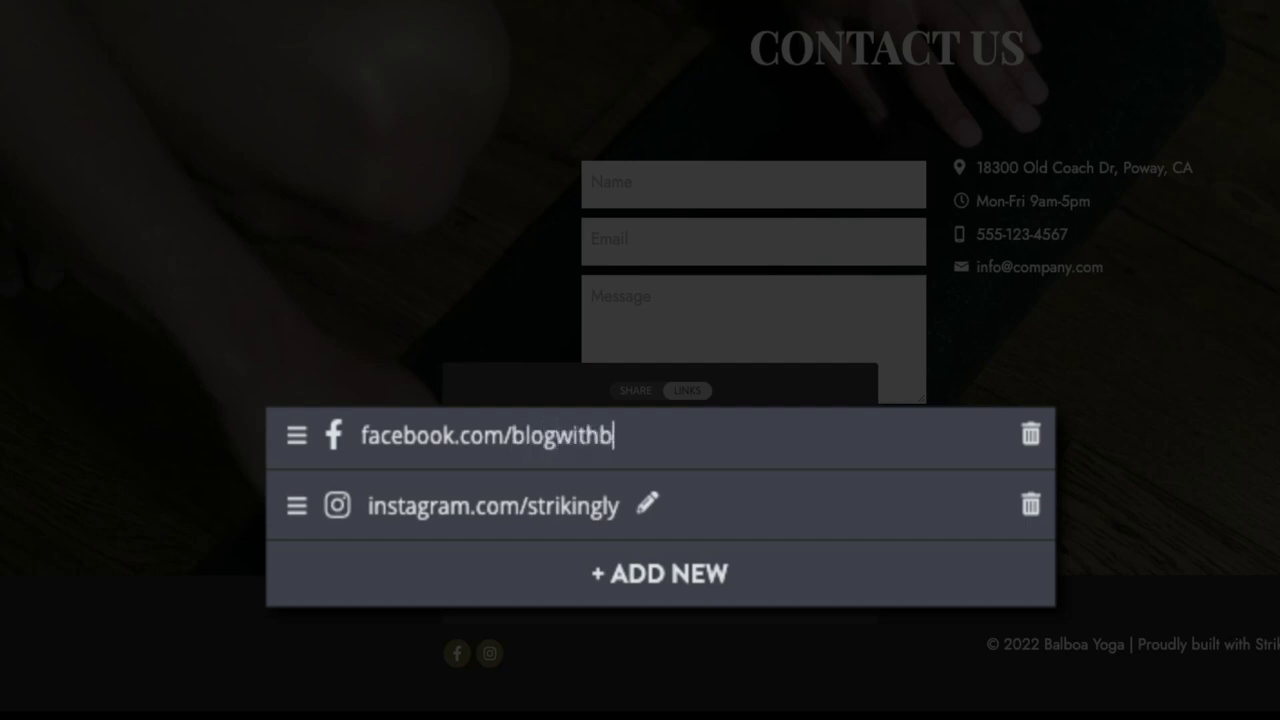
{"action": "type", "text": "en"}
{"action": "left_click", "coordinate": [651, 507]}
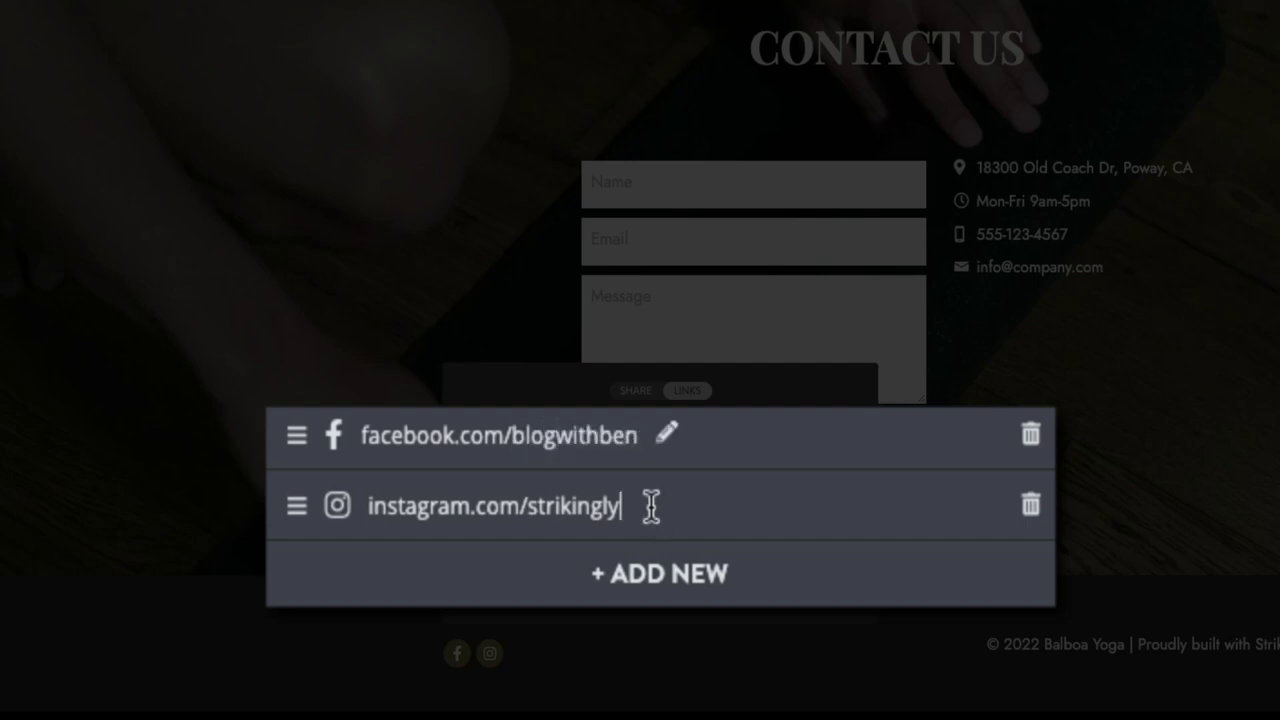
{"action": "key", "text": "BackSpace"}
{"action": "key", "text": "BackSpace"}
{"action": "key", "text": "BackSpace"}
{"action": "key", "text": "BackSpace"}
{"action": "key", "text": "BackSpace"}
{"action": "key", "text": "BackSpace"}
{"action": "key", "text": "BackSpace"}
{"action": "key", "text": "BackSpace"}
{"action": "key", "text": "BackSpace"}
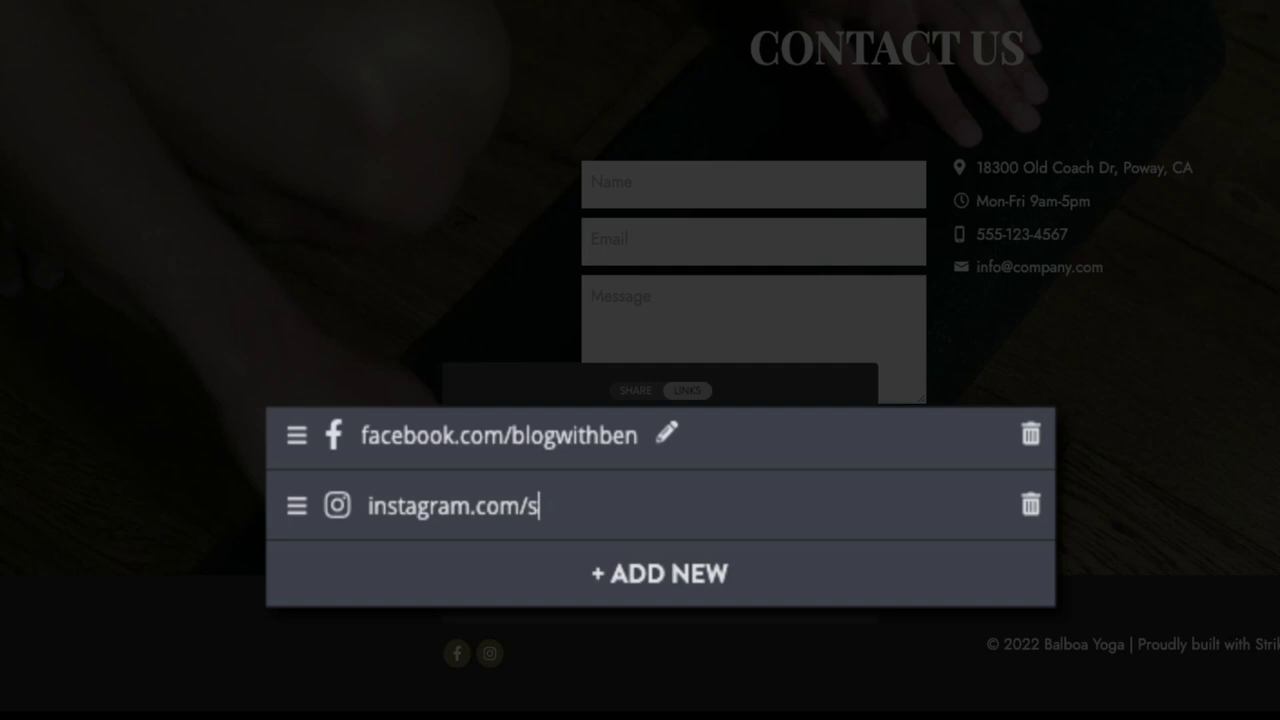
{"action": "key", "text": "BackSpace"}
{"action": "type", "text": "blogwith"}
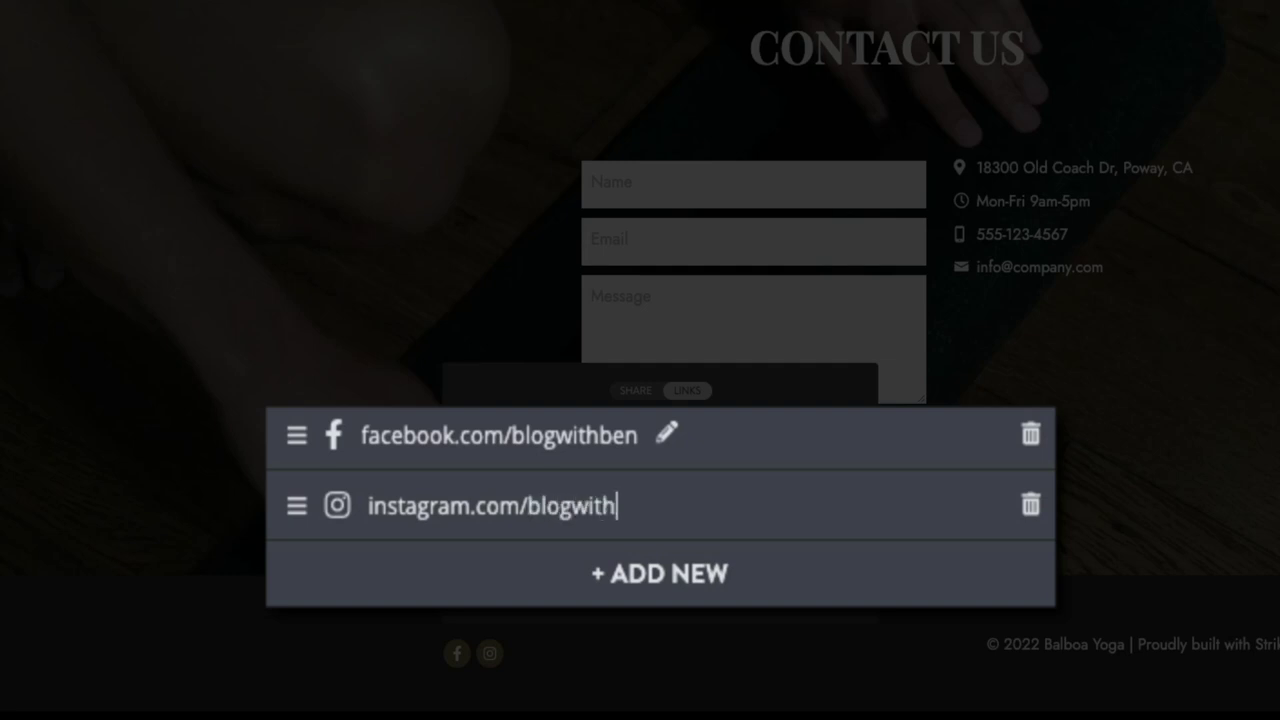
{"action": "type", "text": "ben"}
Step: Add a Twitter profile link, move it to second place, and save the social links
{"action": "left_click", "coordinate": [662, 612]}
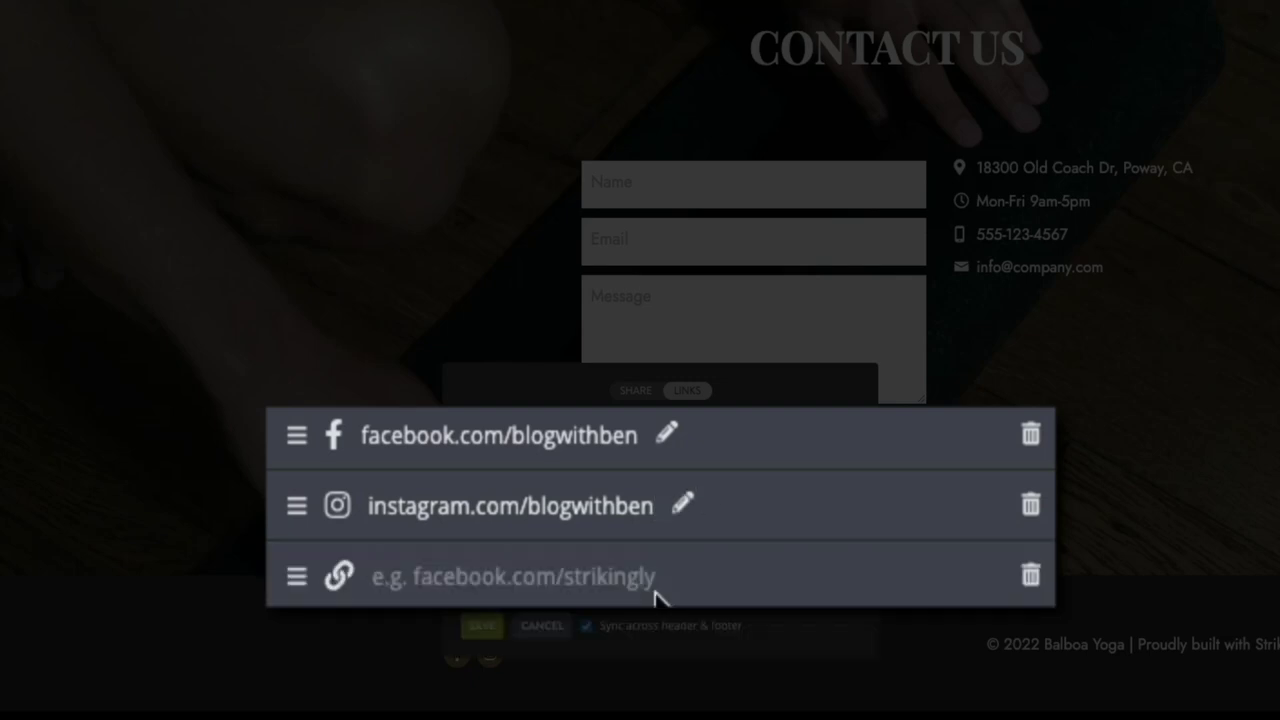
{"action": "left_click", "coordinate": [442, 578]}
{"action": "type", "text": "twitte"}
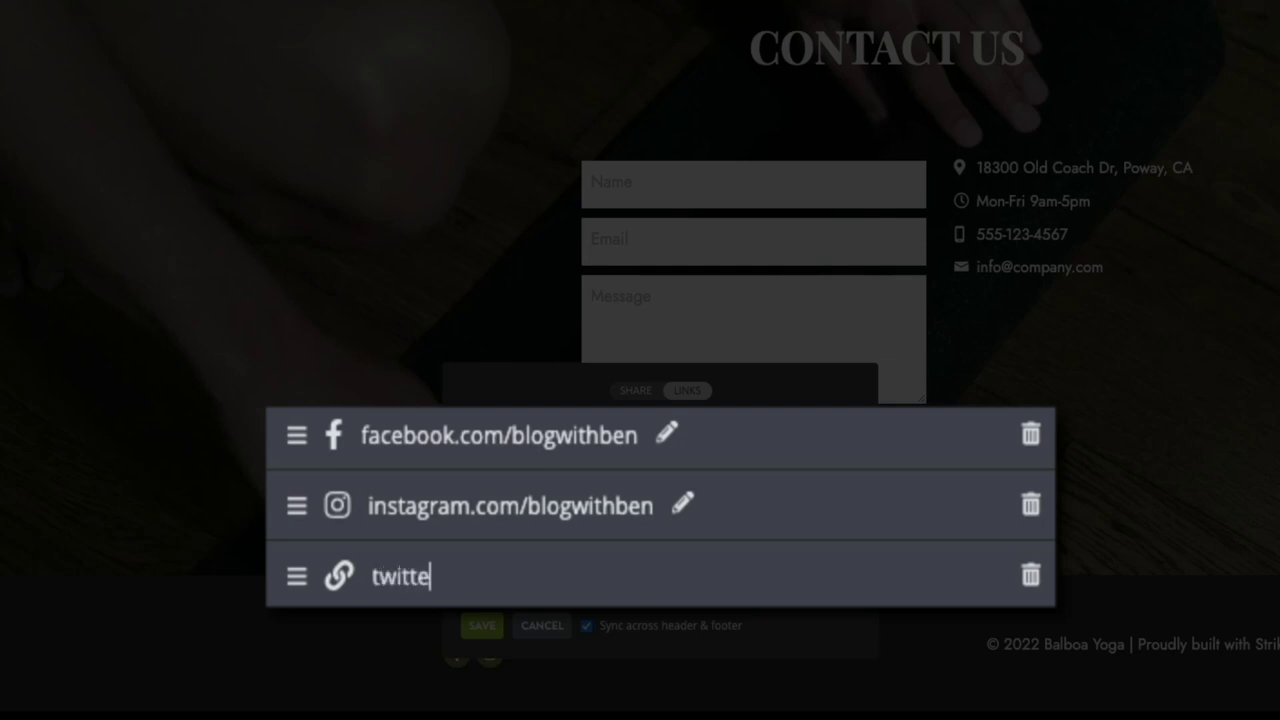
{"action": "type", "text": "r.com/blog"}
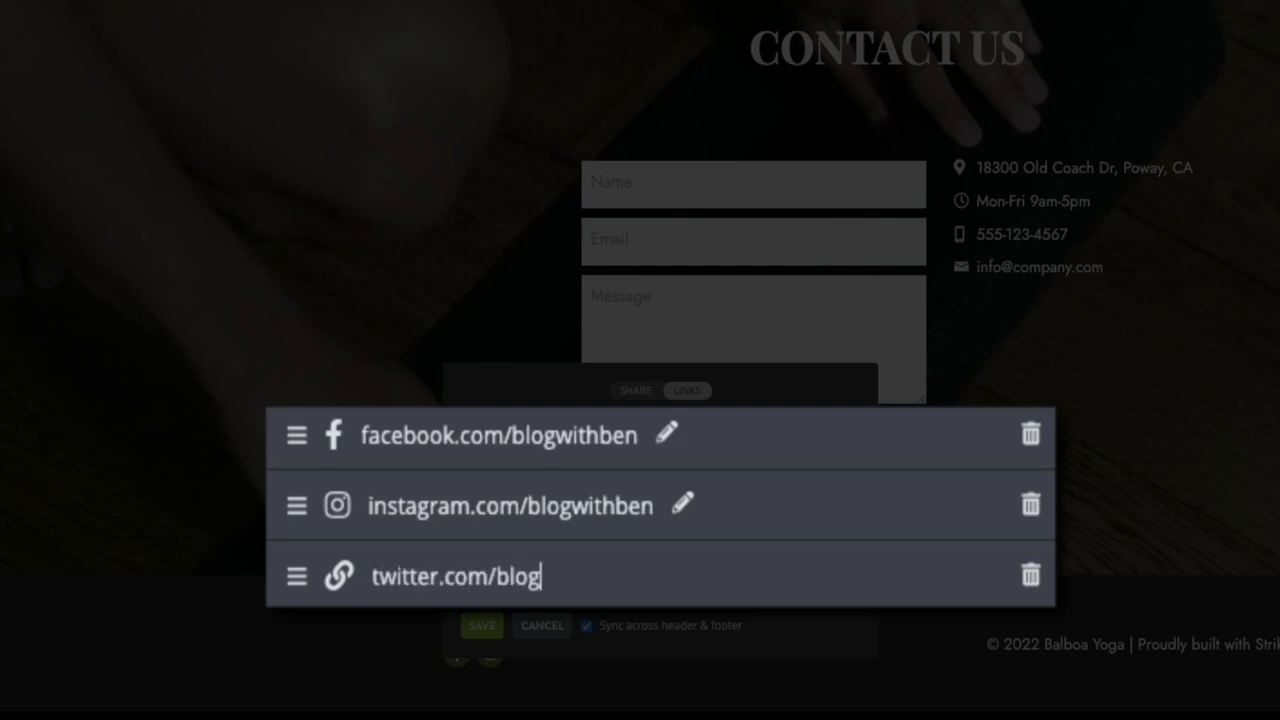
{"action": "type", "text": "withben"}
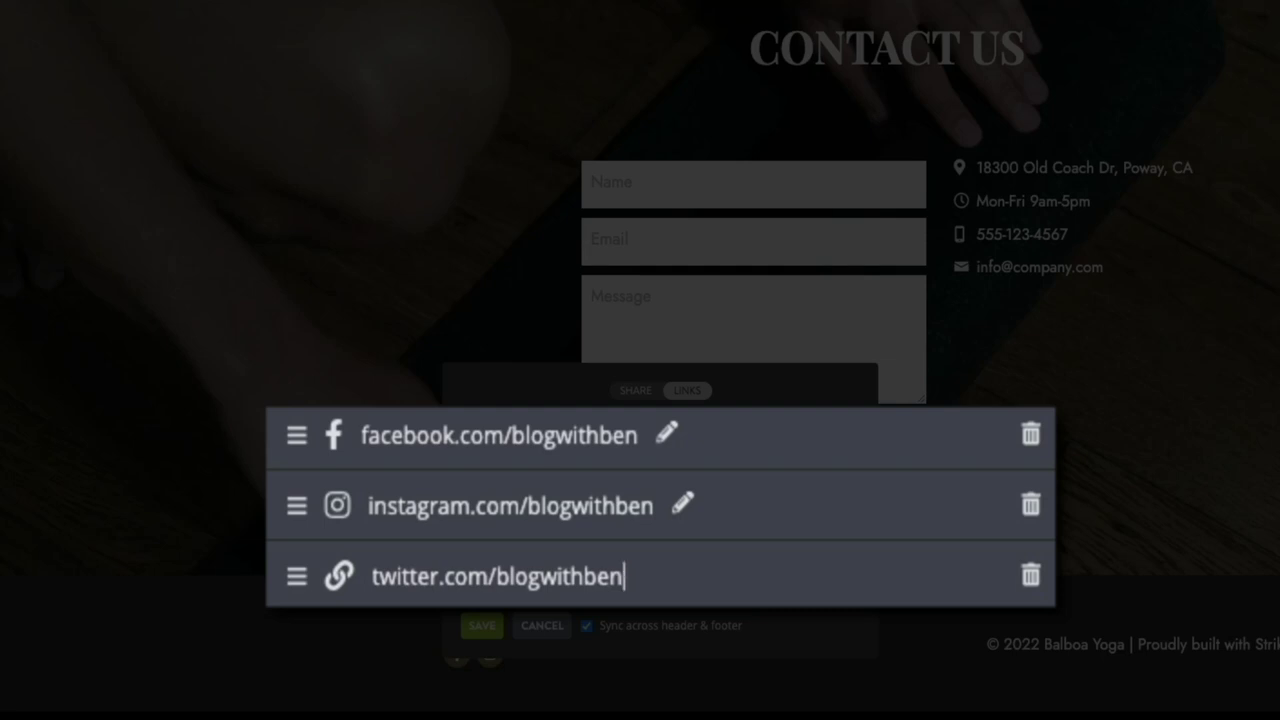
{"action": "left_click_drag", "start_coordinate": [292, 584], "coordinate": [290, 509]}
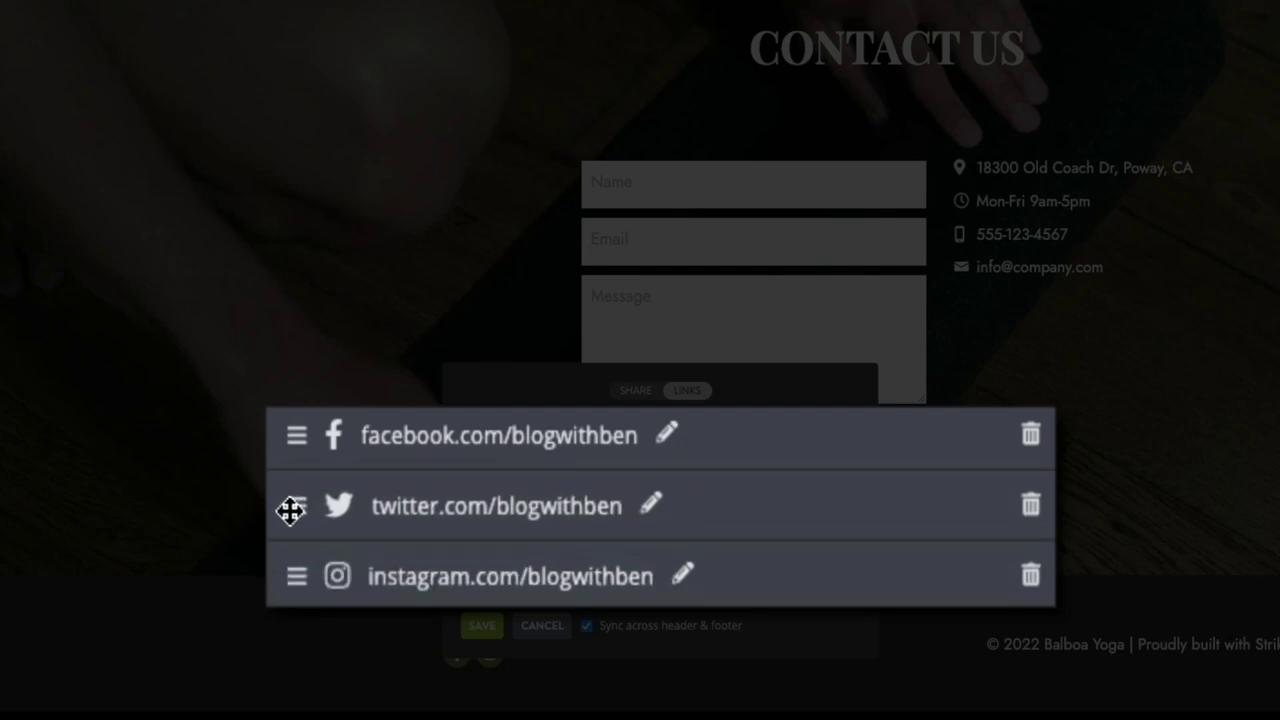
{"action": "left_click_drag", "start_coordinate": [293, 455], "coordinate": [300, 452]}
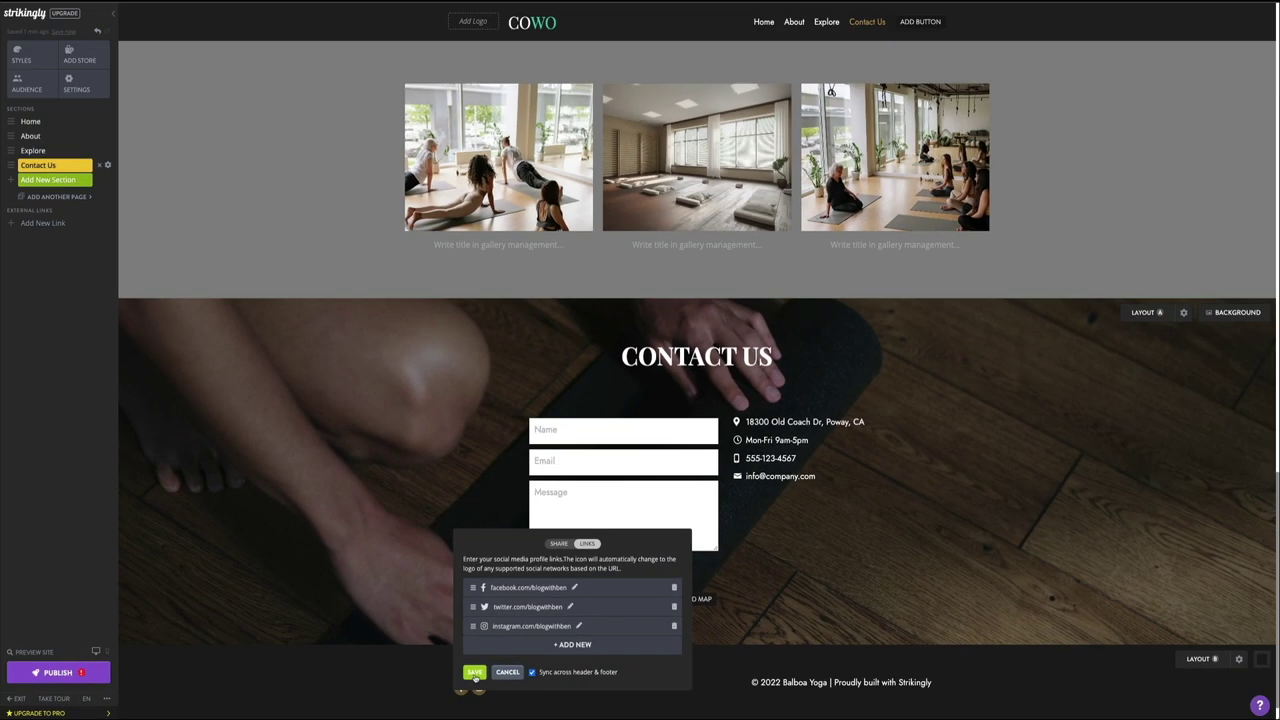
{"action": "left_click", "coordinate": [475, 673]}
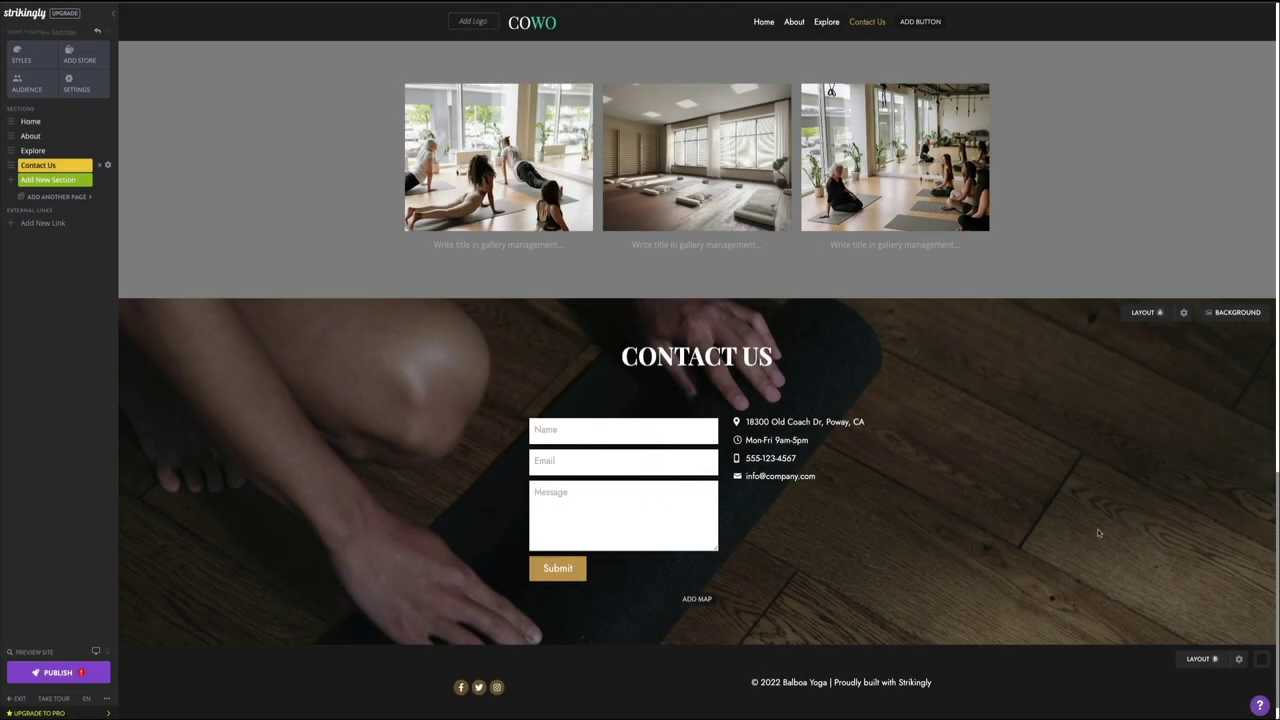
Step: Scroll back up to the Balboa Yoga hero banner at the top of the page
{"action": "scroll", "coordinate": [1097, 529], "scroll_direction": "up", "scroll_amount": 3}
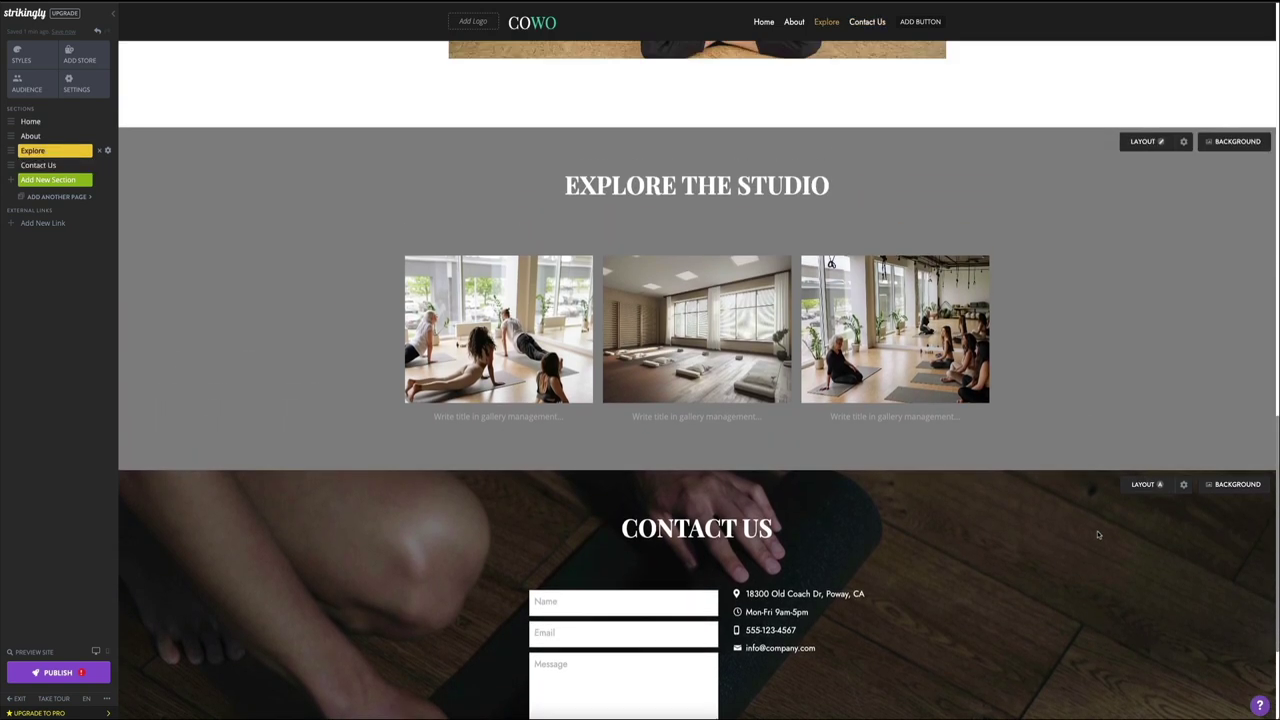
{"action": "scroll", "coordinate": [1097, 535], "scroll_direction": "up", "scroll_amount": 3}
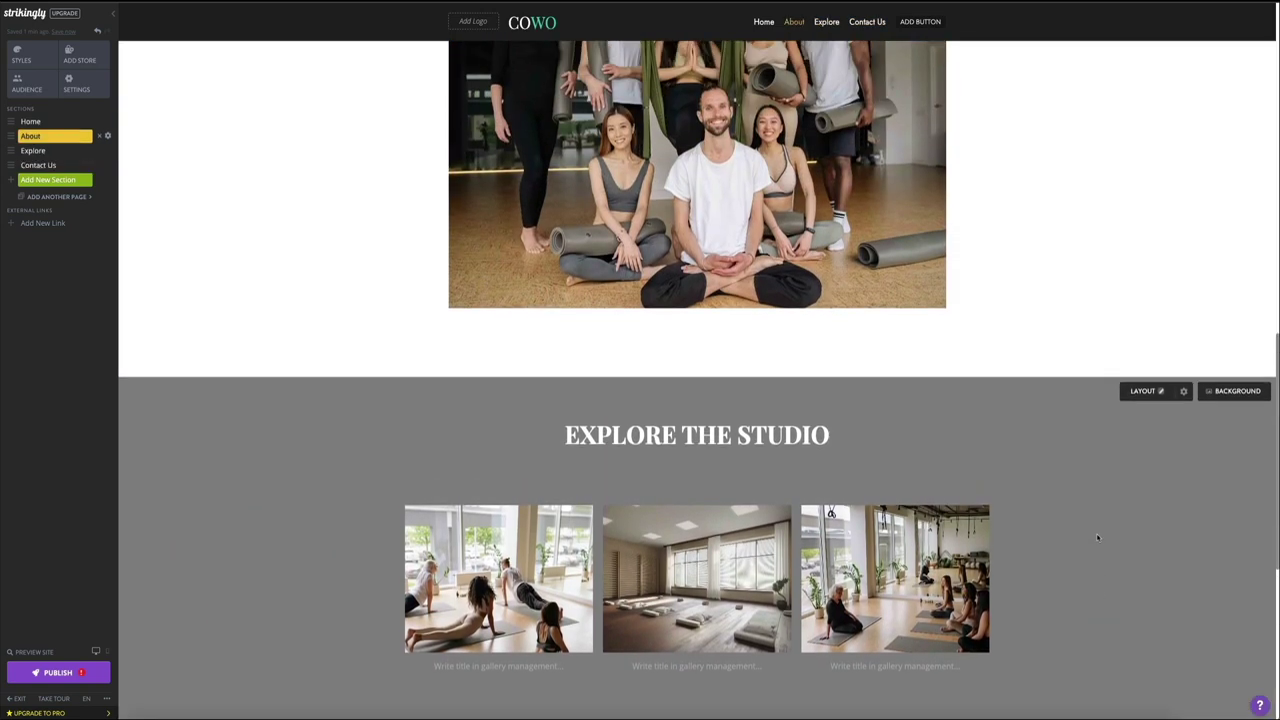
{"action": "scroll", "coordinate": [1096, 540], "scroll_direction": "up", "scroll_amount": 3}
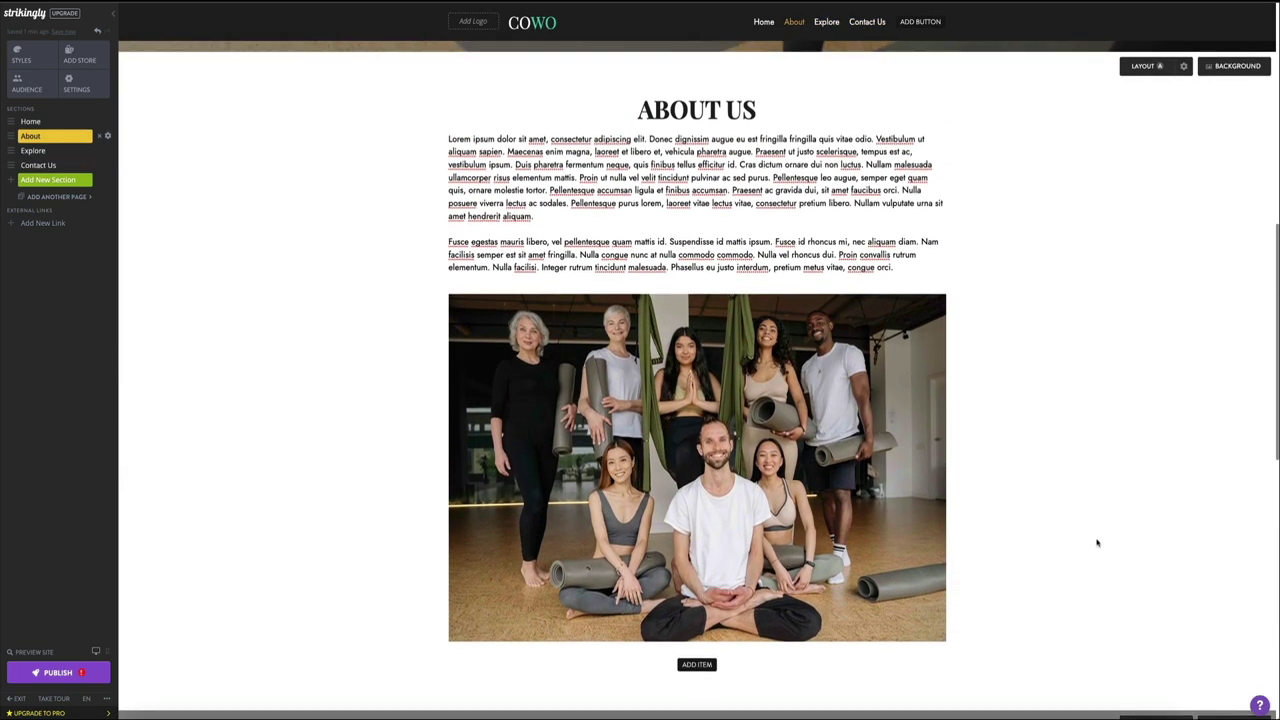
{"action": "scroll", "coordinate": [1097, 544], "scroll_direction": "up", "scroll_amount": 3}
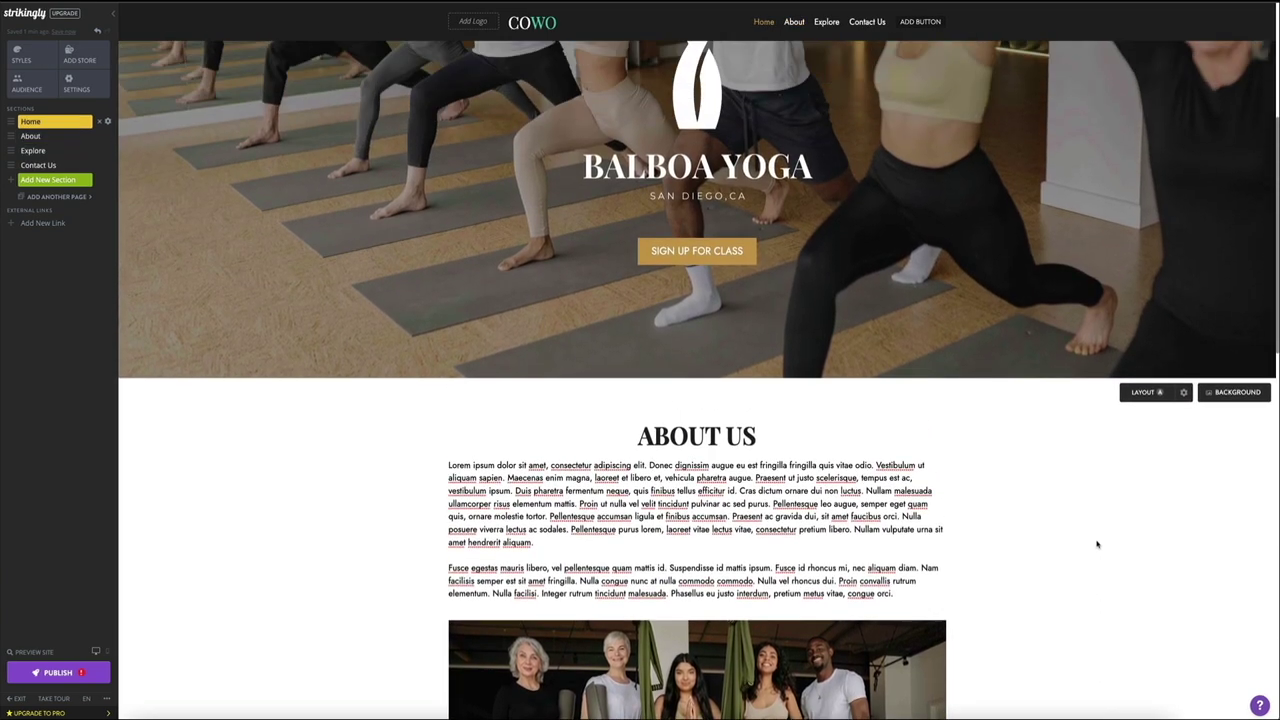
{"action": "scroll", "coordinate": [1096, 544], "scroll_direction": "up", "scroll_amount": 3}
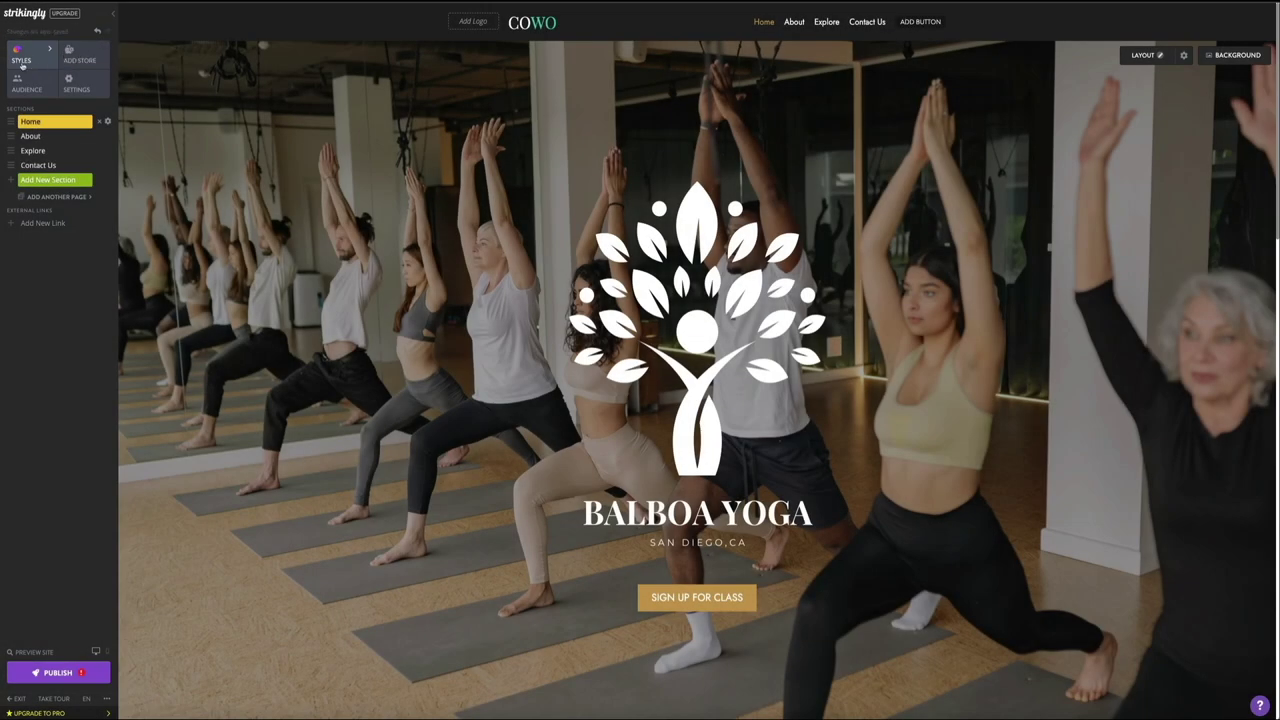
Step: In the Header & Navigation styles, try header Layouts B, C and D (centred logo)
{"action": "left_click", "coordinate": [40, 58]}
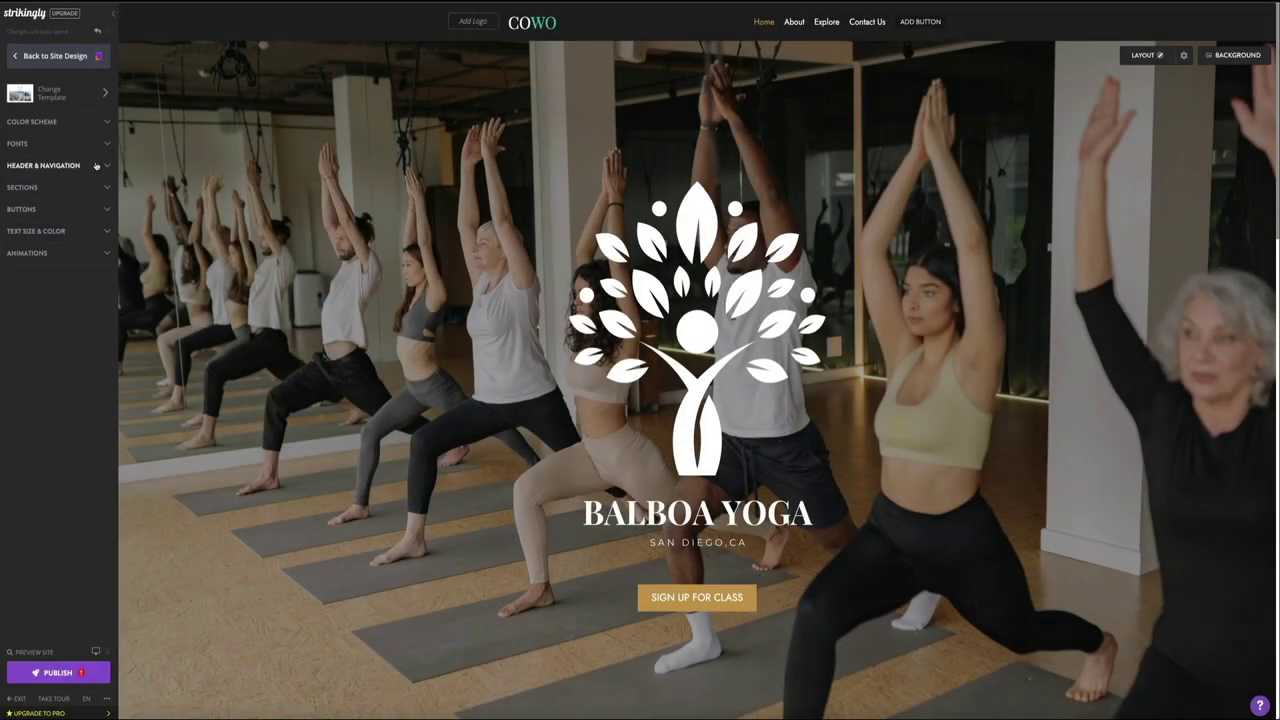
{"action": "left_click", "coordinate": [96, 166]}
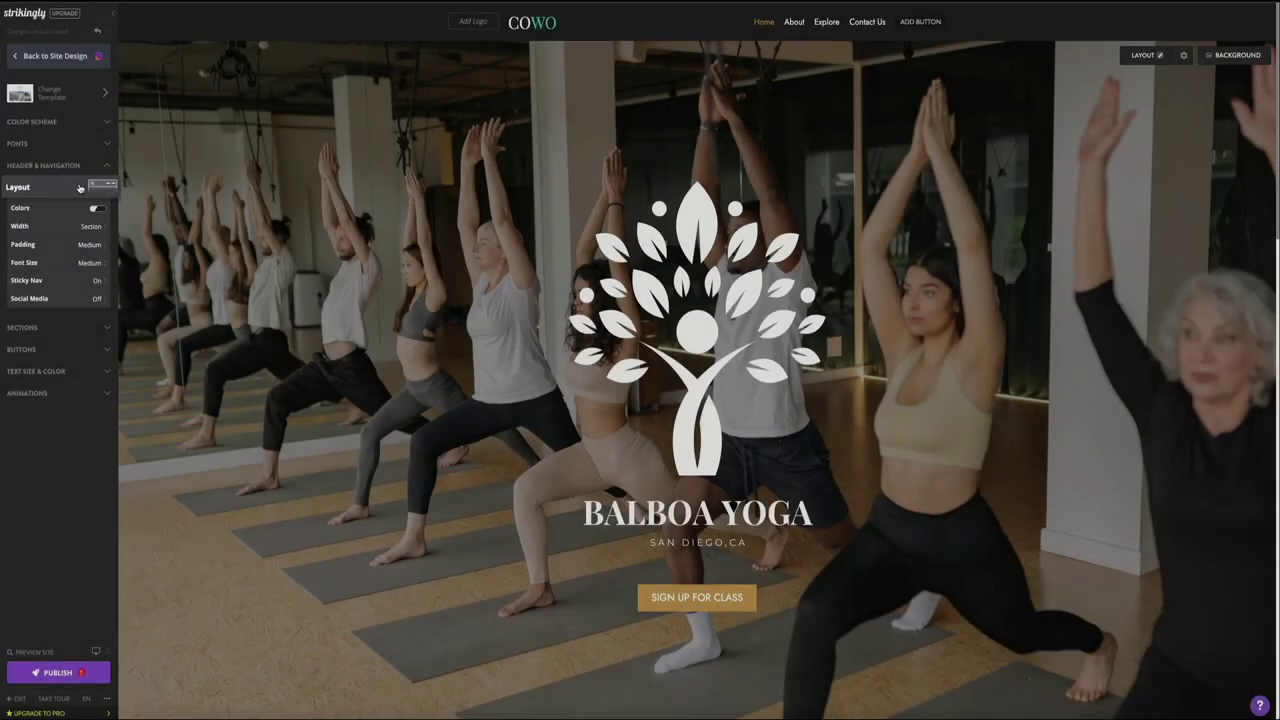
{"action": "left_click", "coordinate": [74, 187]}
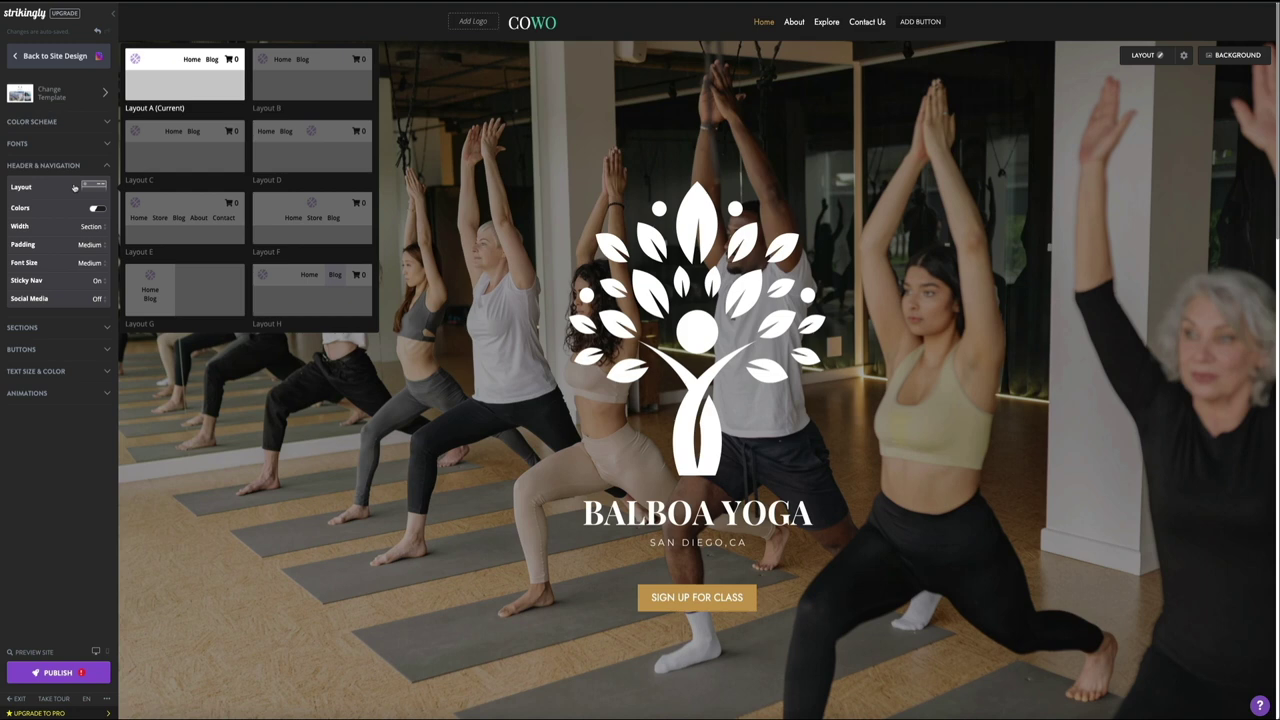
{"action": "left_click", "coordinate": [316, 88]}
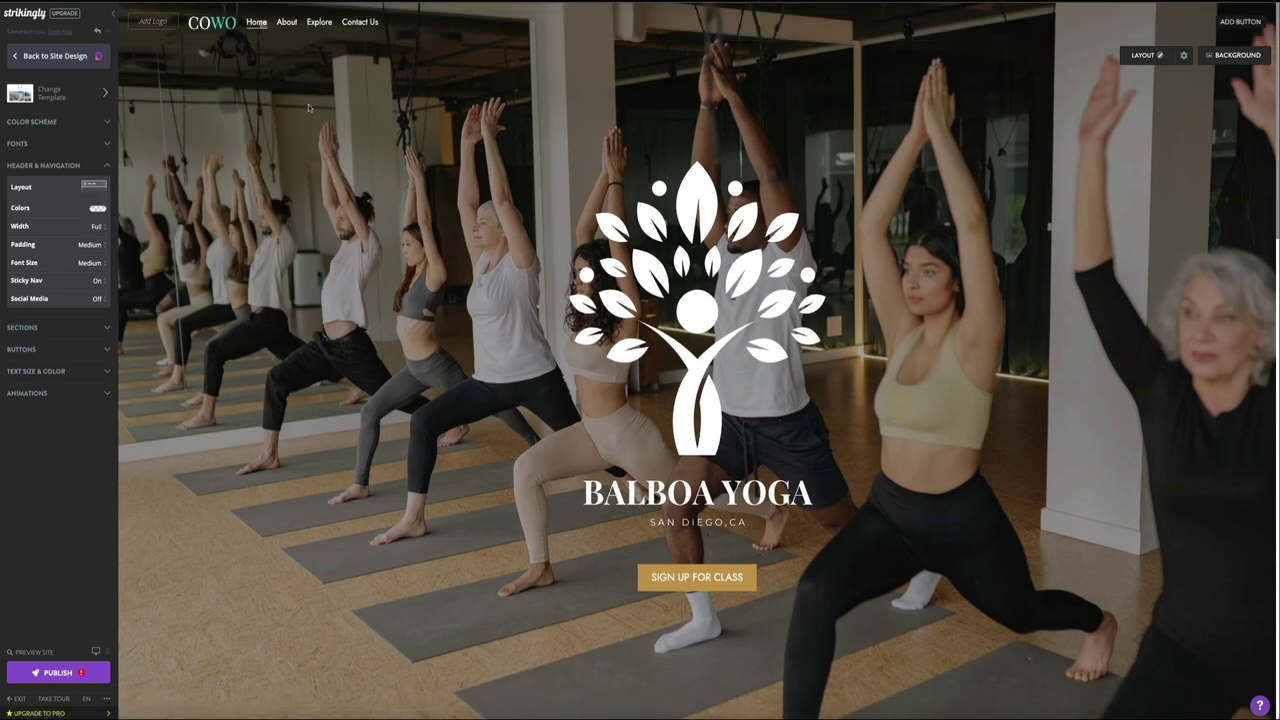
{"action": "left_click", "coordinate": [56, 188]}
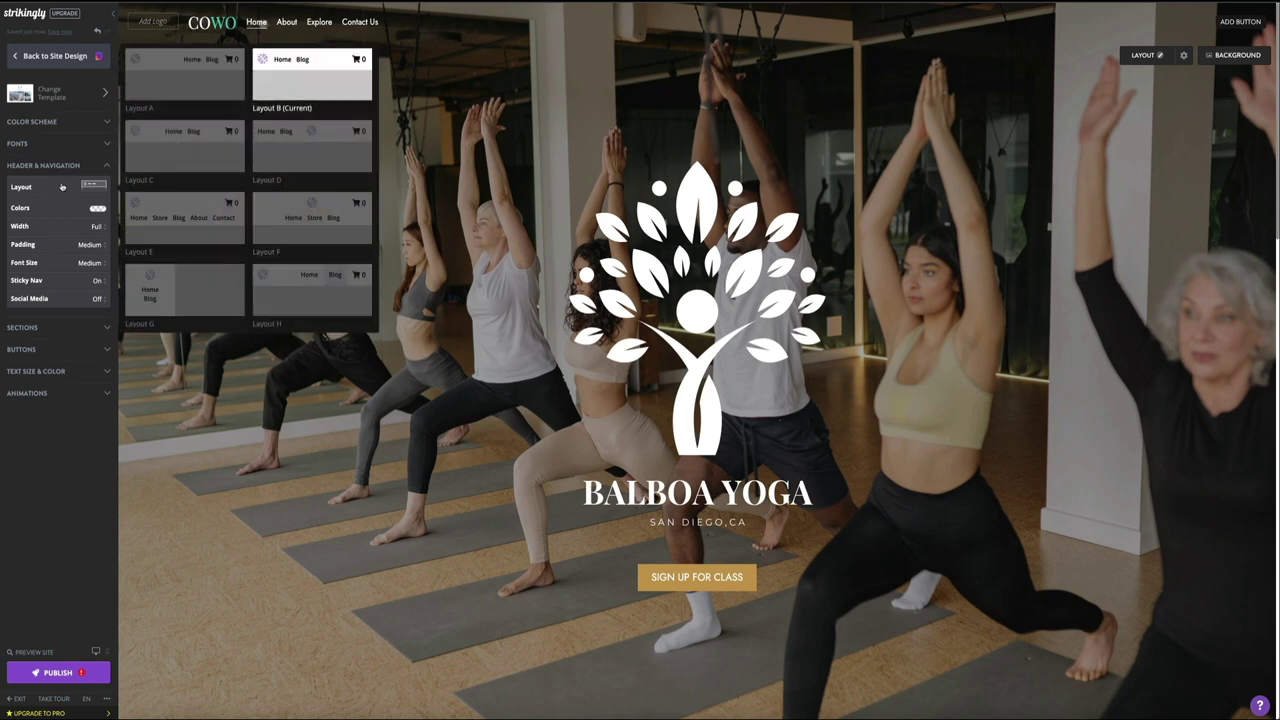
{"action": "left_click", "coordinate": [156, 161]}
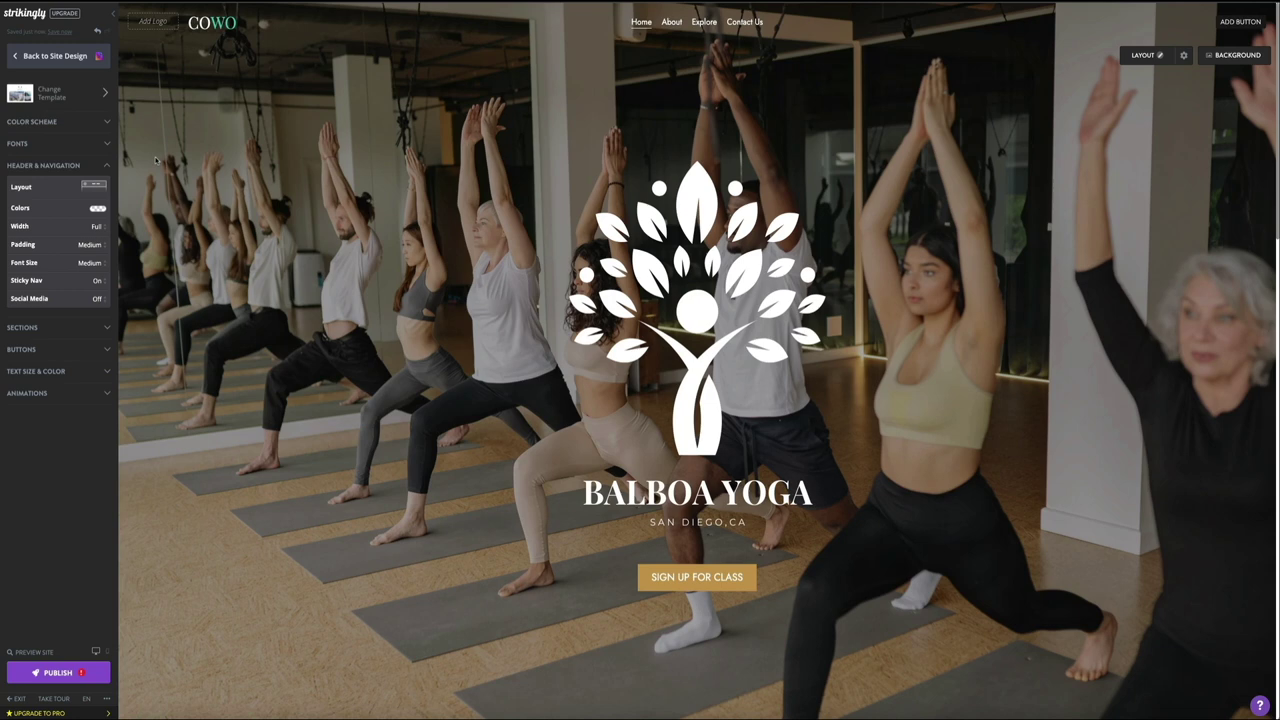
{"action": "left_click", "coordinate": [90, 187]}
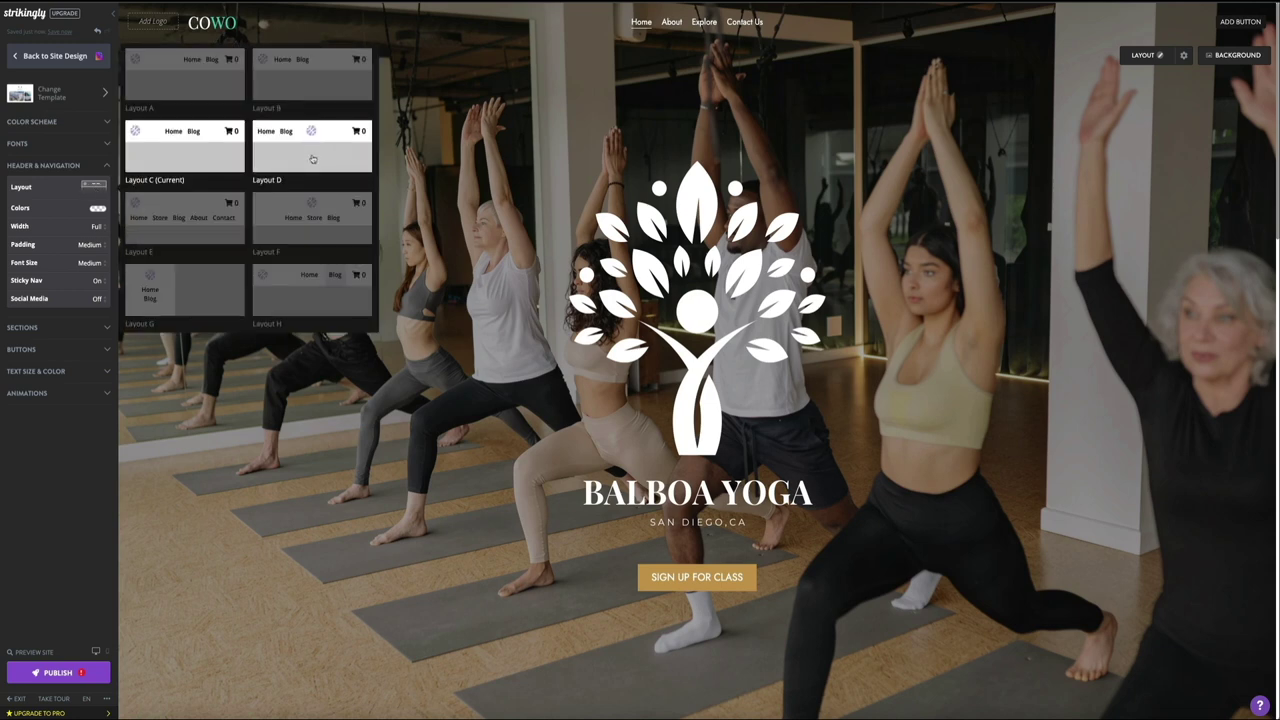
{"action": "left_click", "coordinate": [311, 154]}
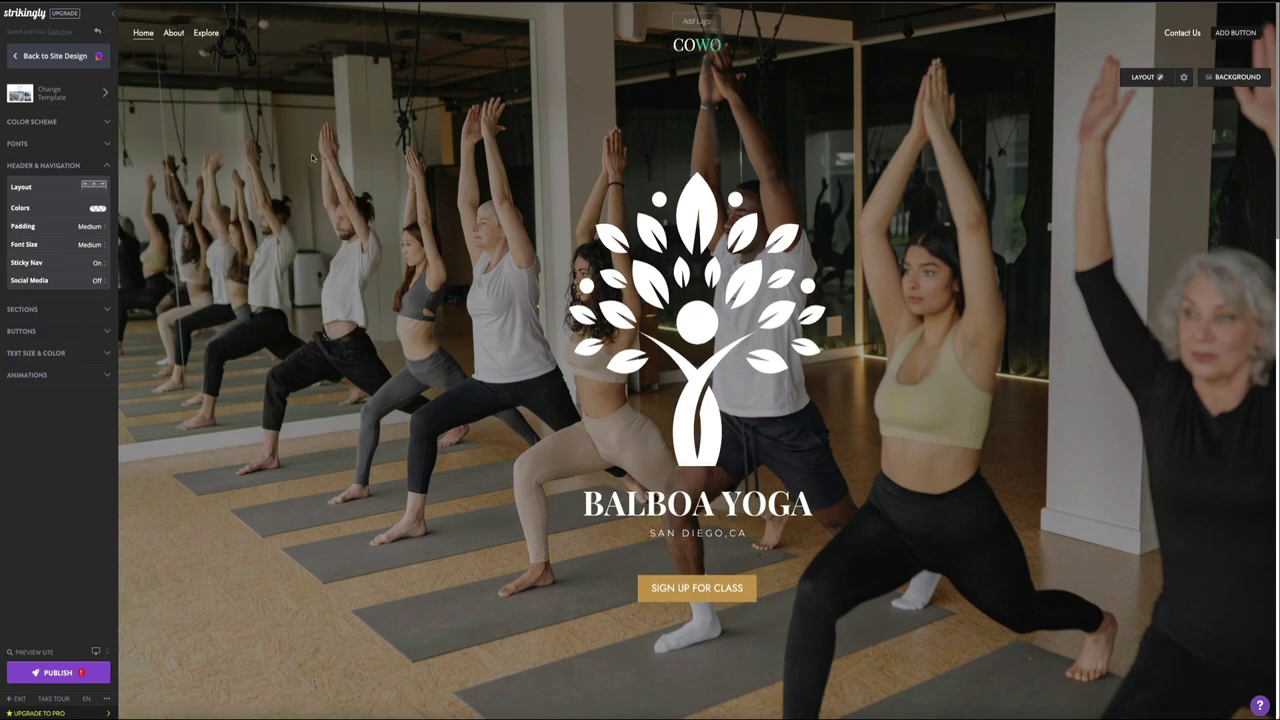
Step: Try Layouts E, F and G, ending on Layout H's horizontal top bar
{"action": "left_click", "coordinate": [101, 188]}
{"action": "left_click", "coordinate": [159, 216]}
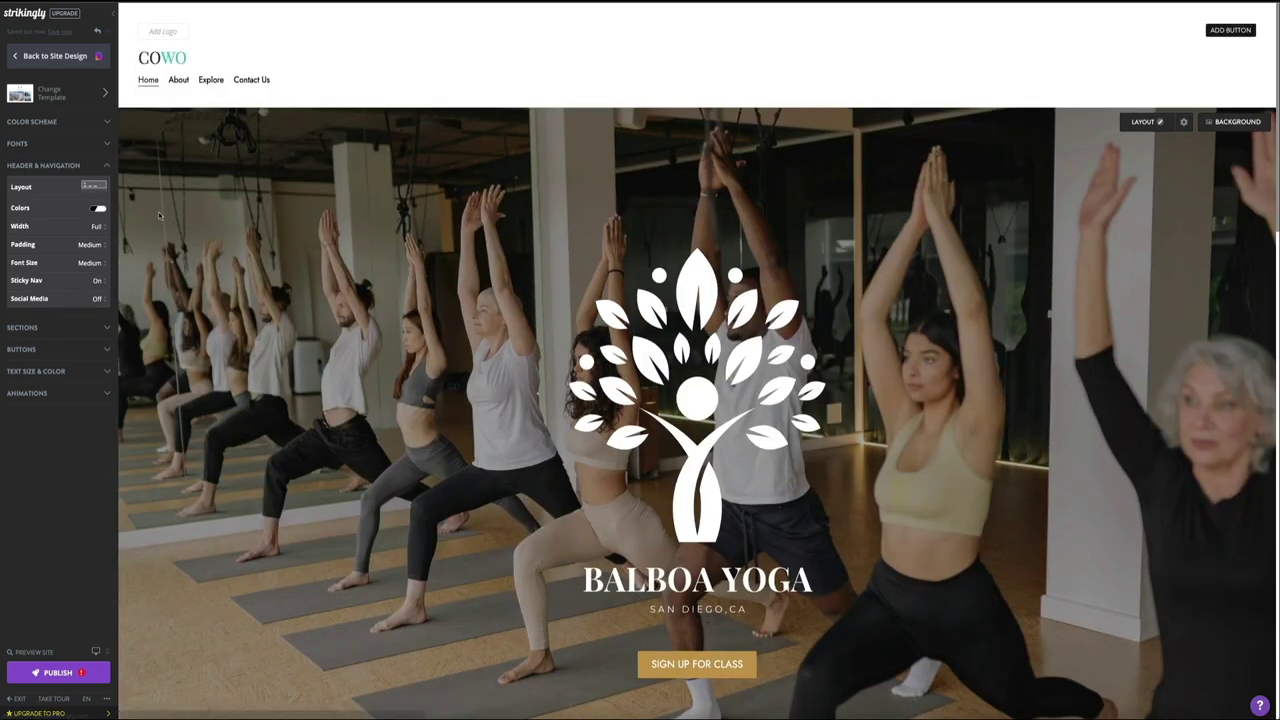
{"action": "left_click", "coordinate": [93, 186]}
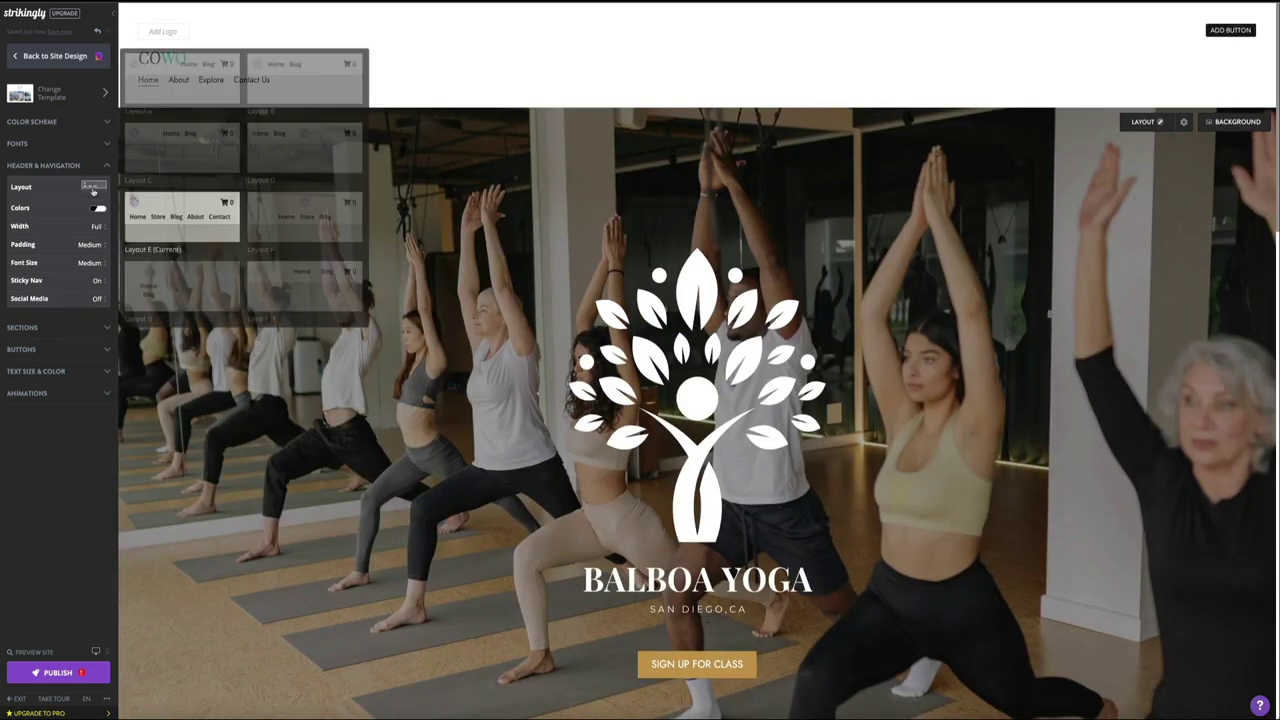
{"action": "left_click", "coordinate": [309, 222]}
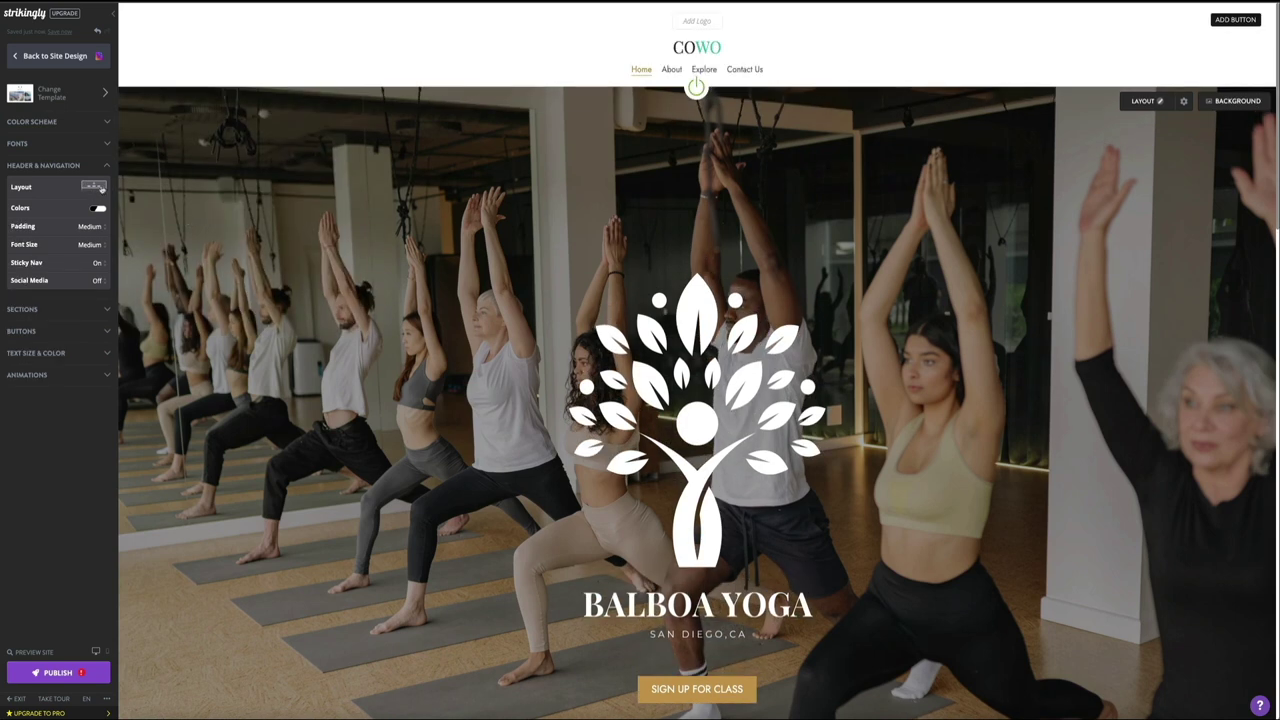
{"action": "left_click", "coordinate": [93, 186]}
{"action": "left_click", "coordinate": [176, 283]}
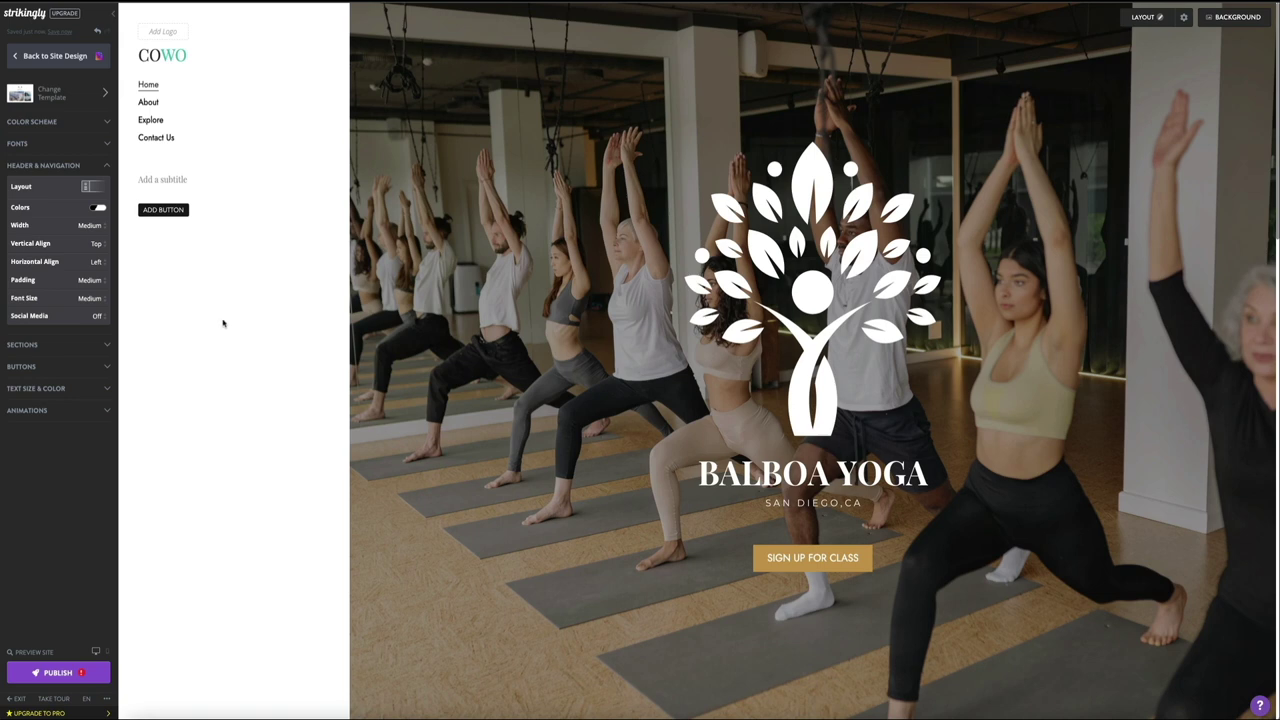
{"action": "left_click", "coordinate": [93, 186]}
{"action": "left_click", "coordinate": [310, 290]}
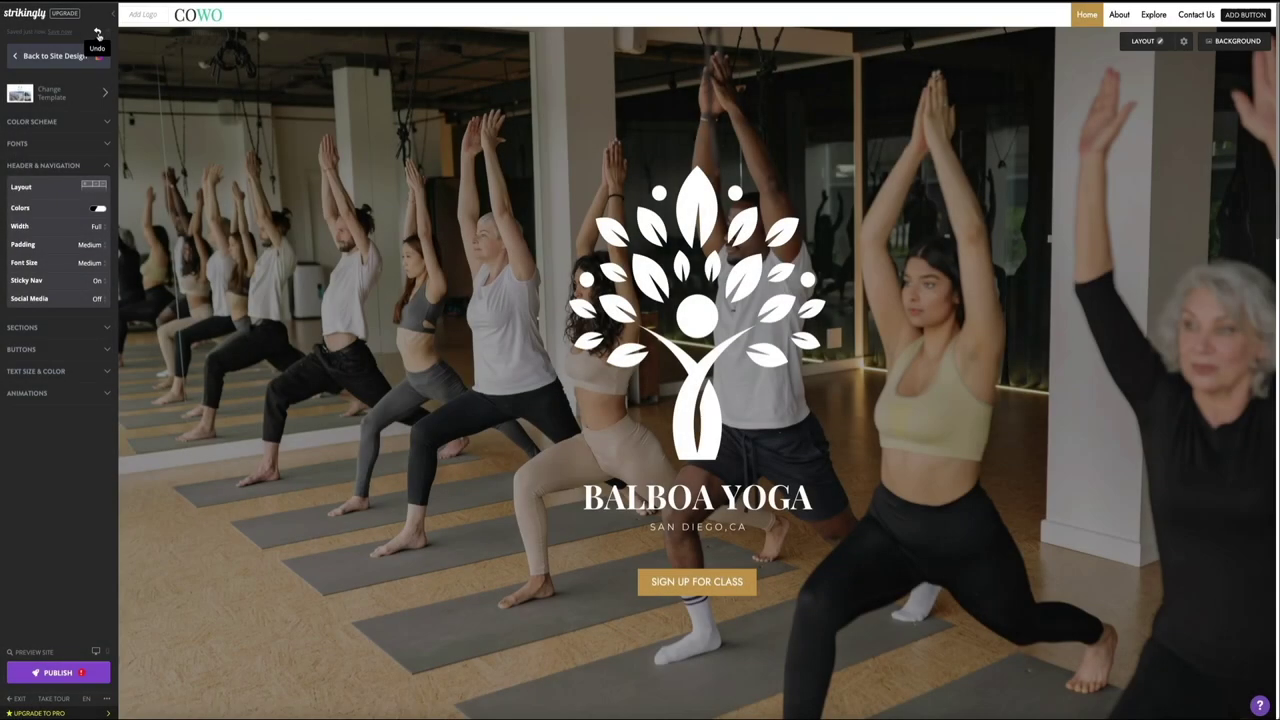
Step: Undo six header layout changes back to the original dark bar and bring up its Colors settings
{"action": "left_click", "coordinate": [98, 33]}
{"action": "left_click", "coordinate": [98, 33]}
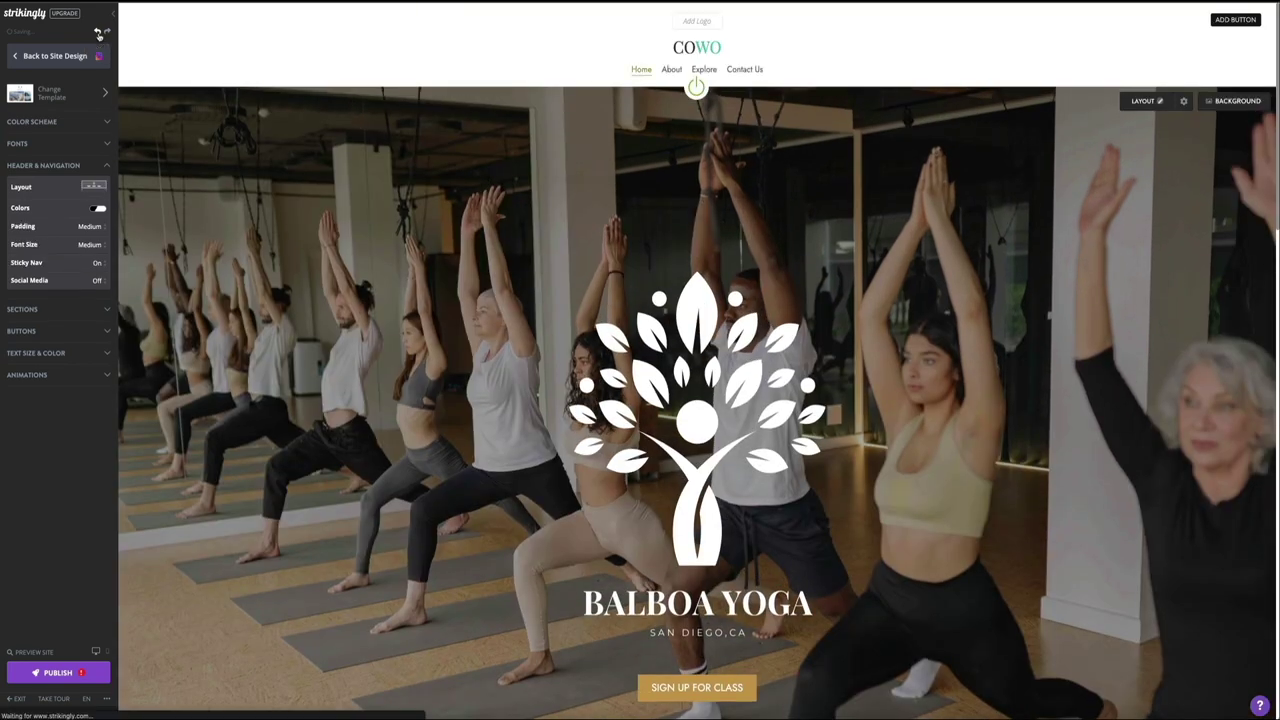
{"action": "left_click", "coordinate": [98, 33]}
{"action": "left_click", "coordinate": [98, 33]}
{"action": "left_click", "coordinate": [98, 33]}
{"action": "left_click", "coordinate": [98, 33]}
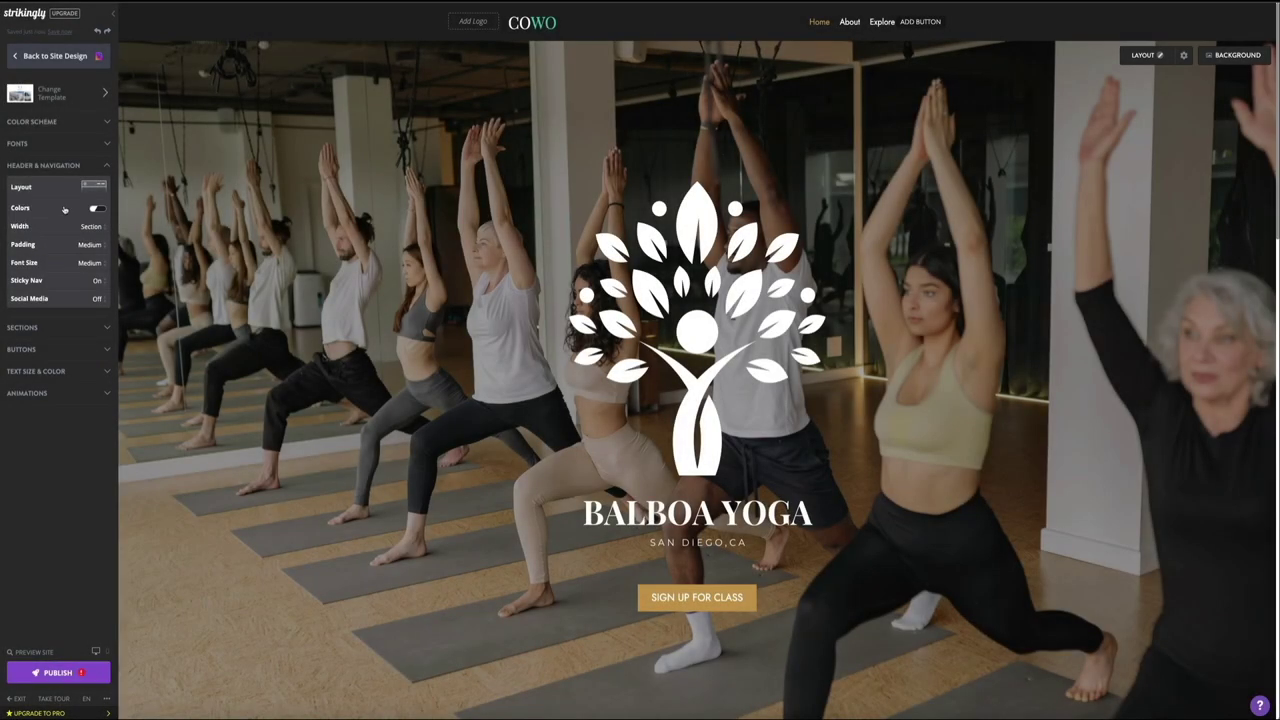
{"action": "left_click", "coordinate": [65, 208]}
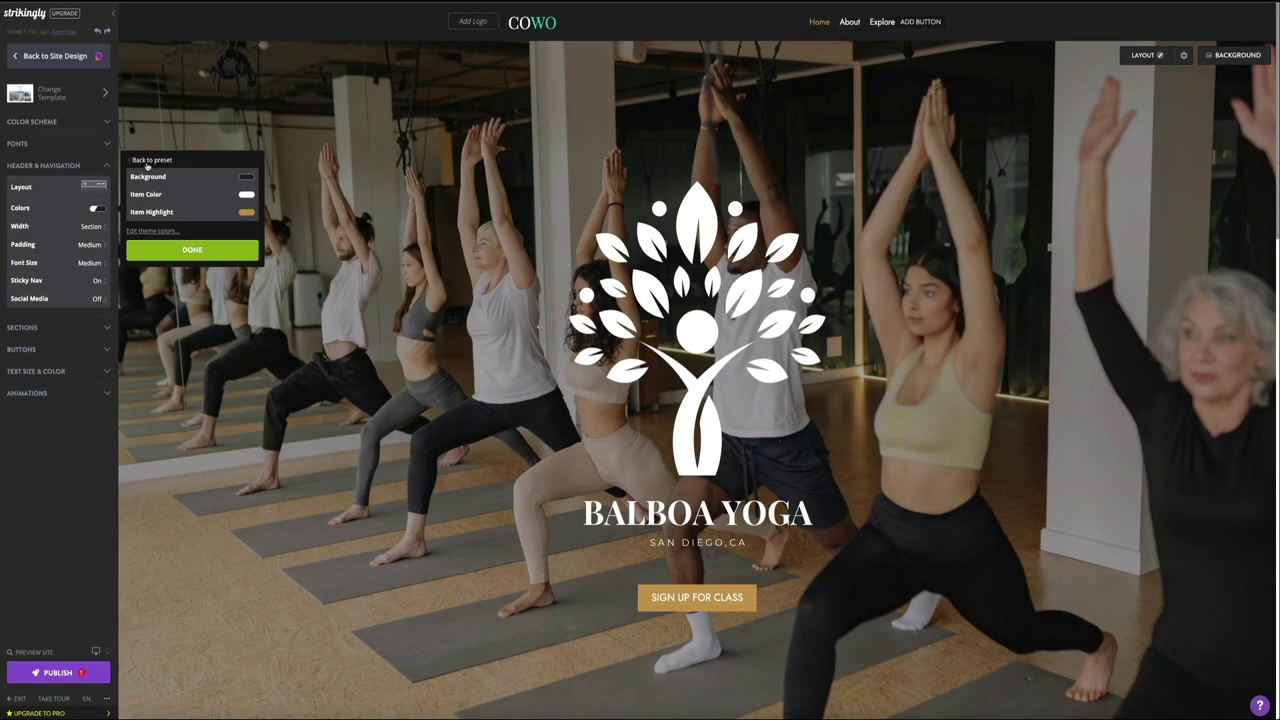
Step: Preview the Transparent, White, Light Minimal, Accent Dark and Accent Light header presets, then apply Black Minimal
{"action": "left_click", "coordinate": [145, 175]}
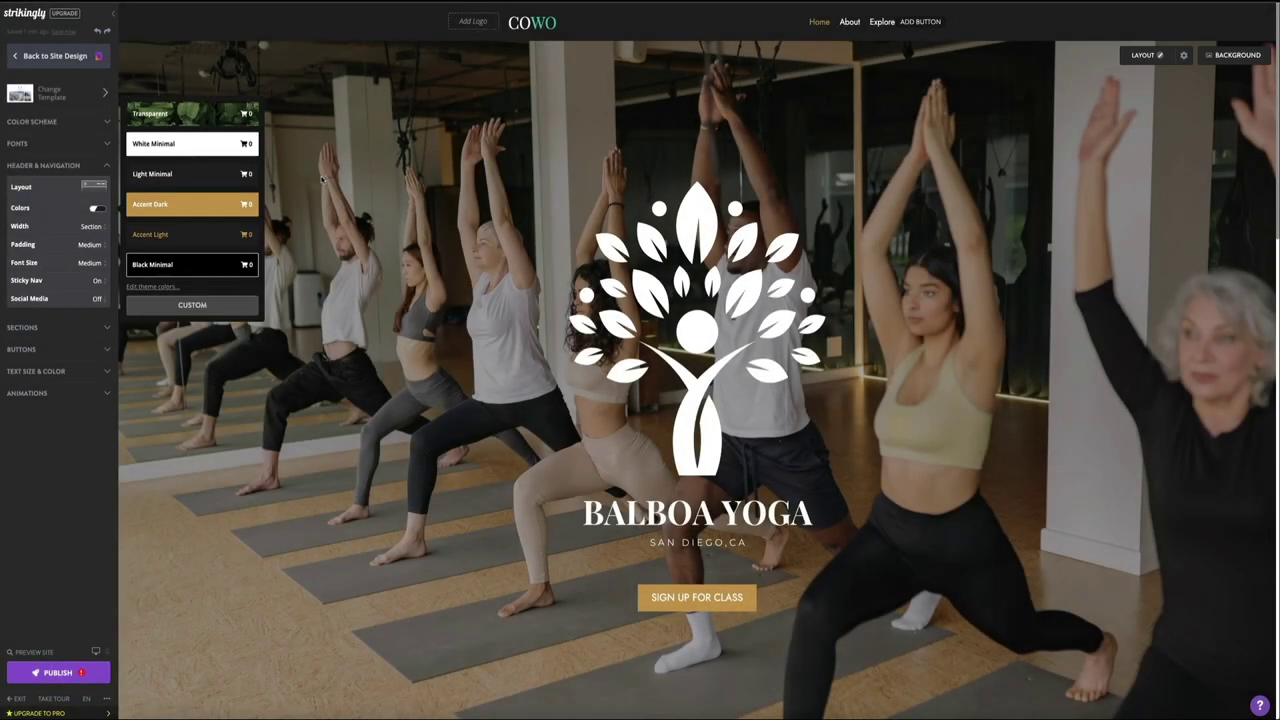
{"action": "left_click", "coordinate": [190, 119]}
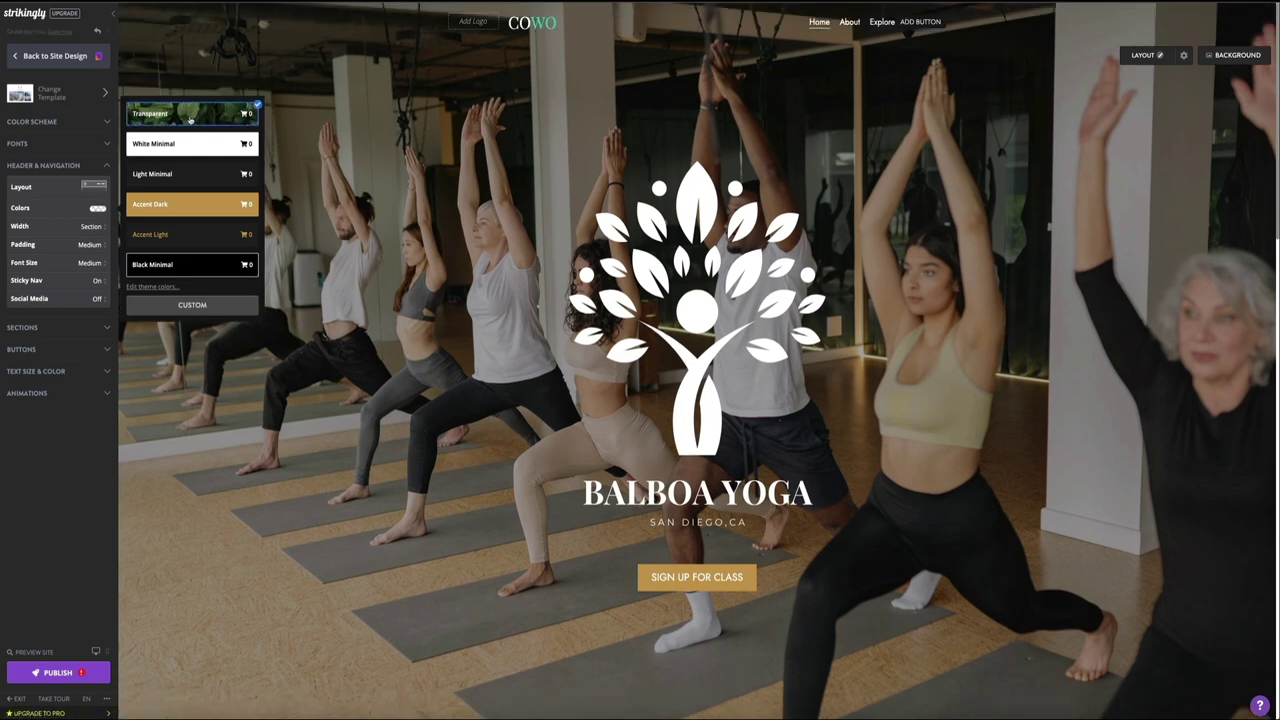
{"action": "left_click", "coordinate": [190, 147]}
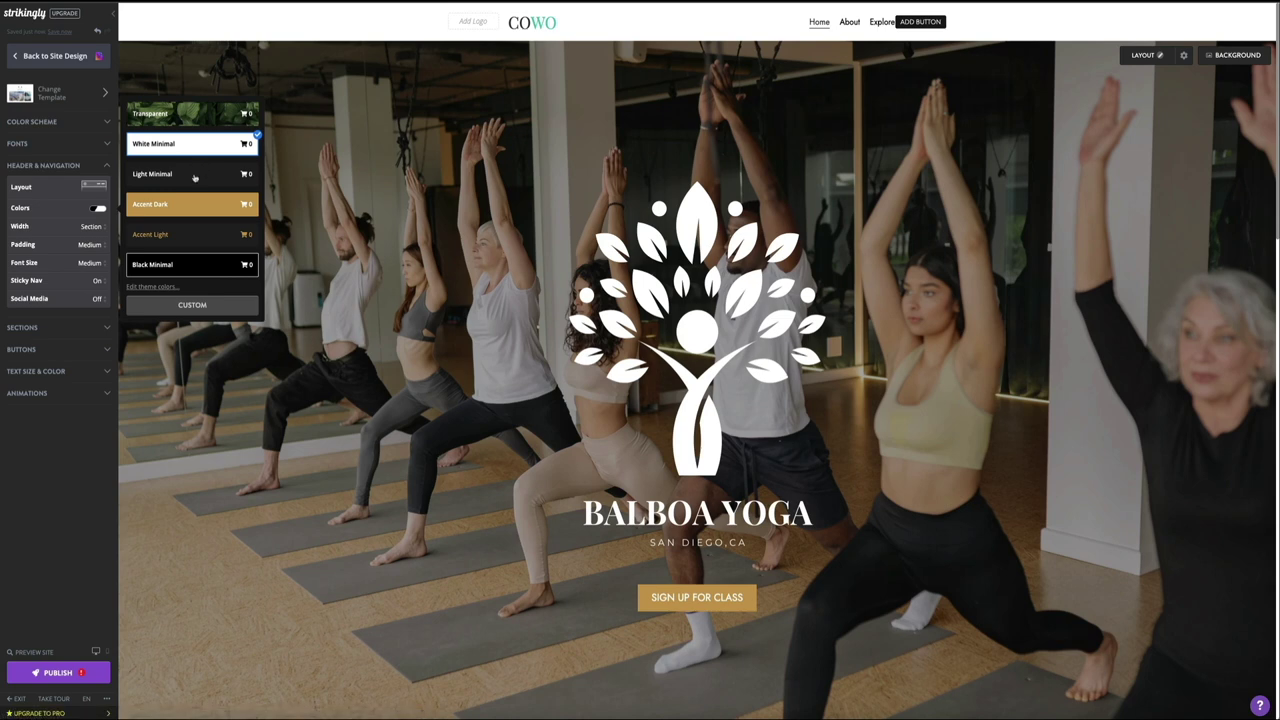
{"action": "left_click", "coordinate": [195, 176]}
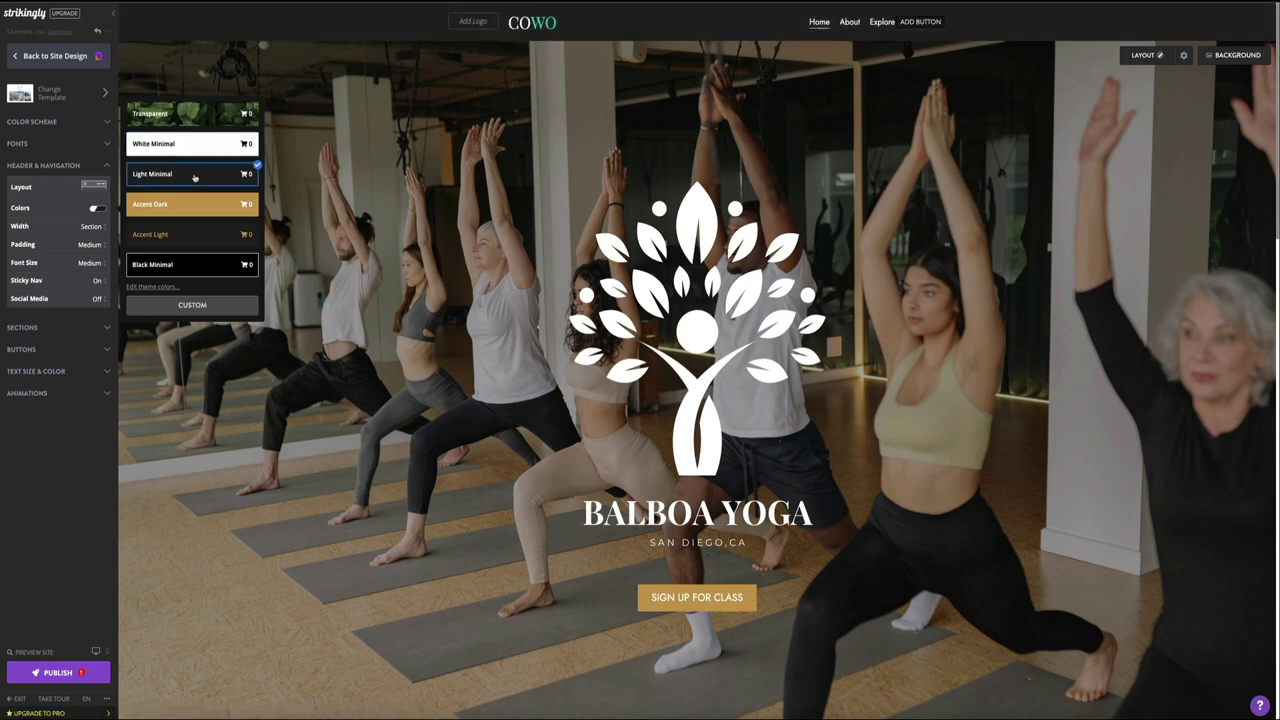
{"action": "left_click", "coordinate": [196, 206]}
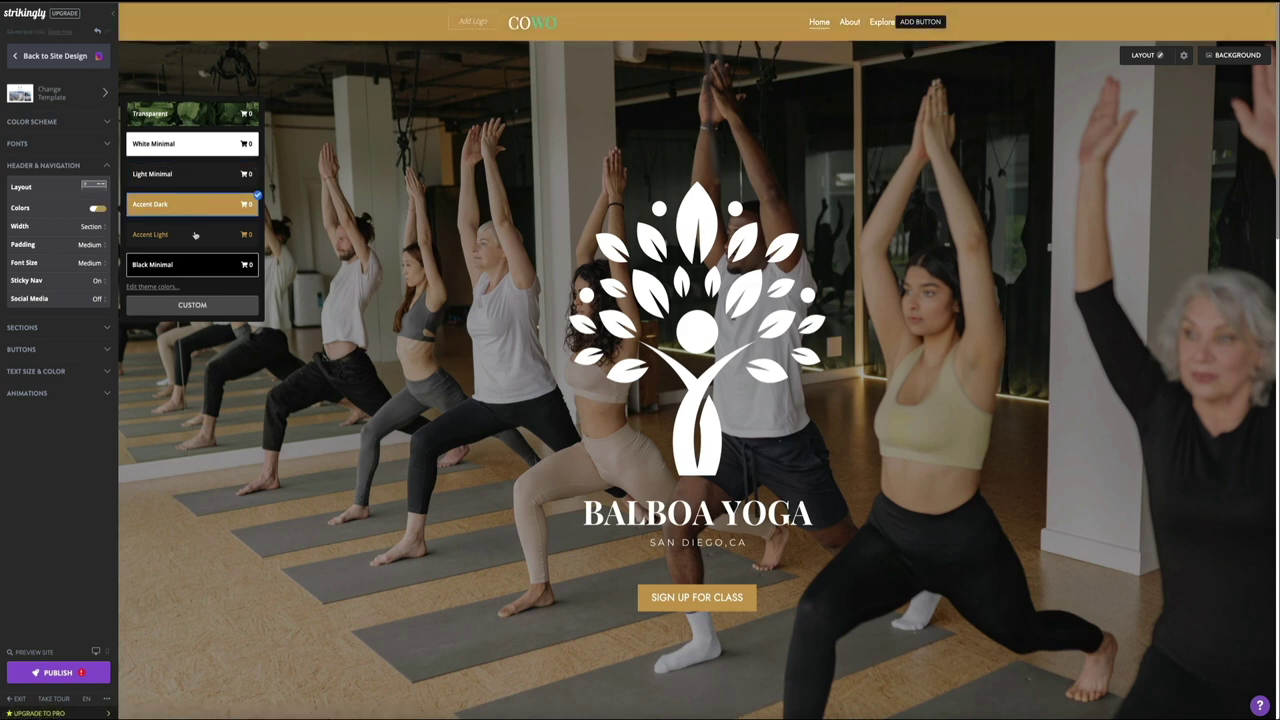
{"action": "left_click", "coordinate": [194, 236]}
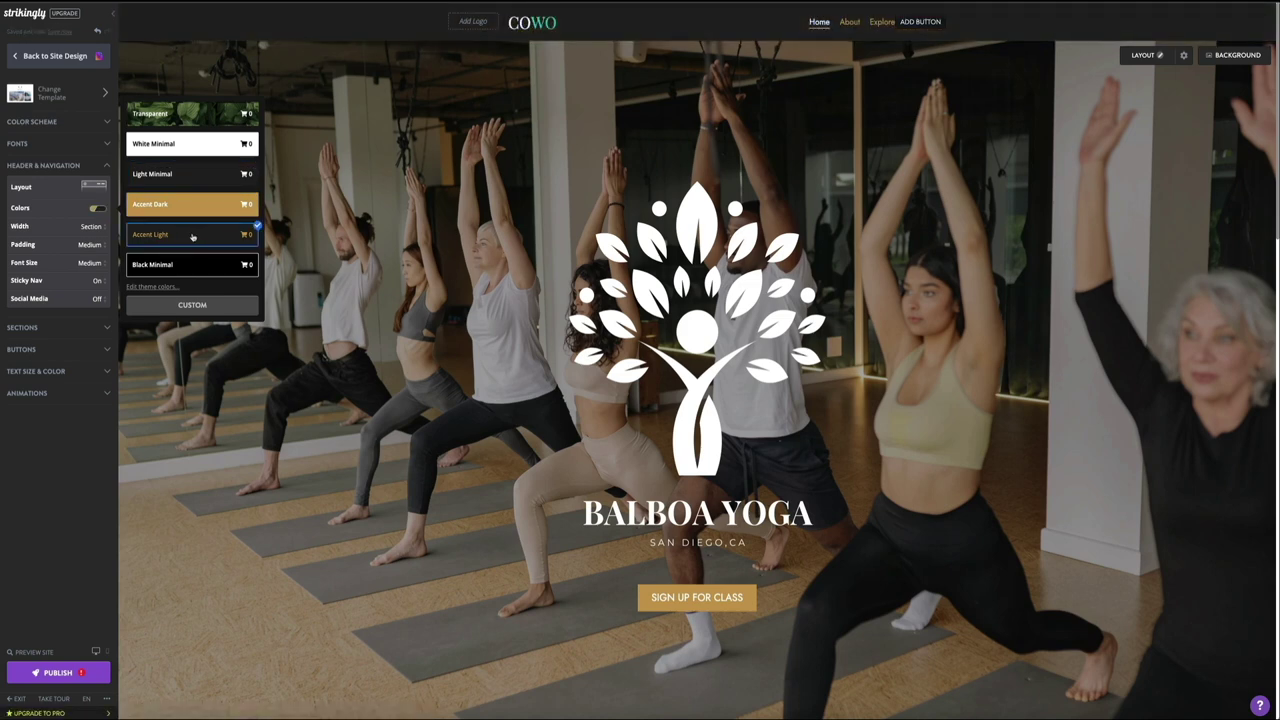
{"action": "left_click", "coordinate": [192, 265]}
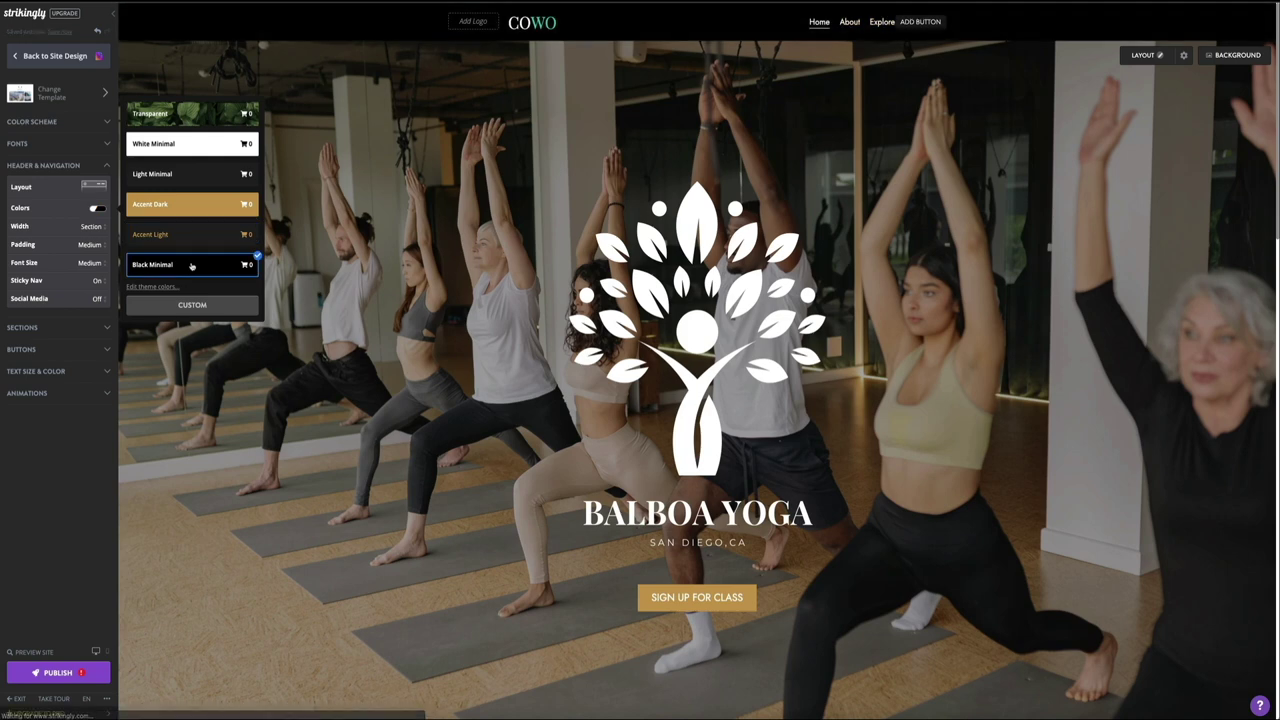
{"action": "left_click", "coordinate": [191, 310]}
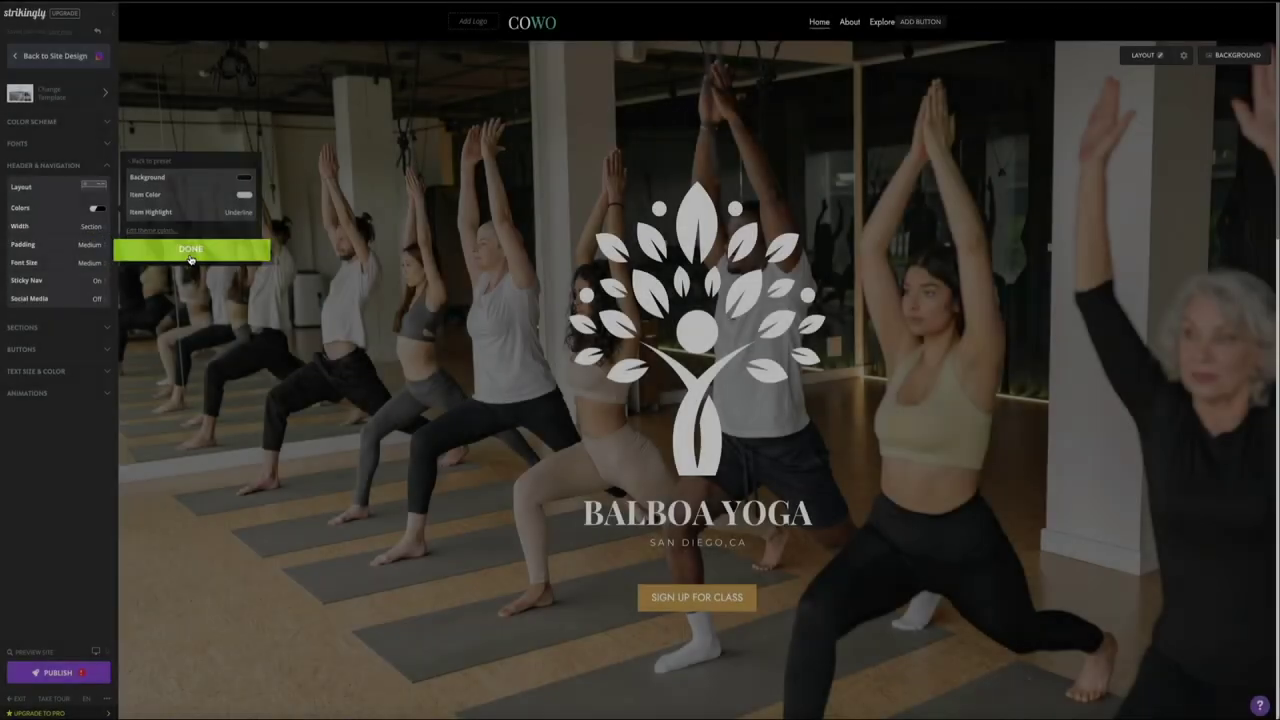
Step: Try a centred header width, large padding and large nav text, then undo all three
{"action": "left_click", "coordinate": [190, 252]}
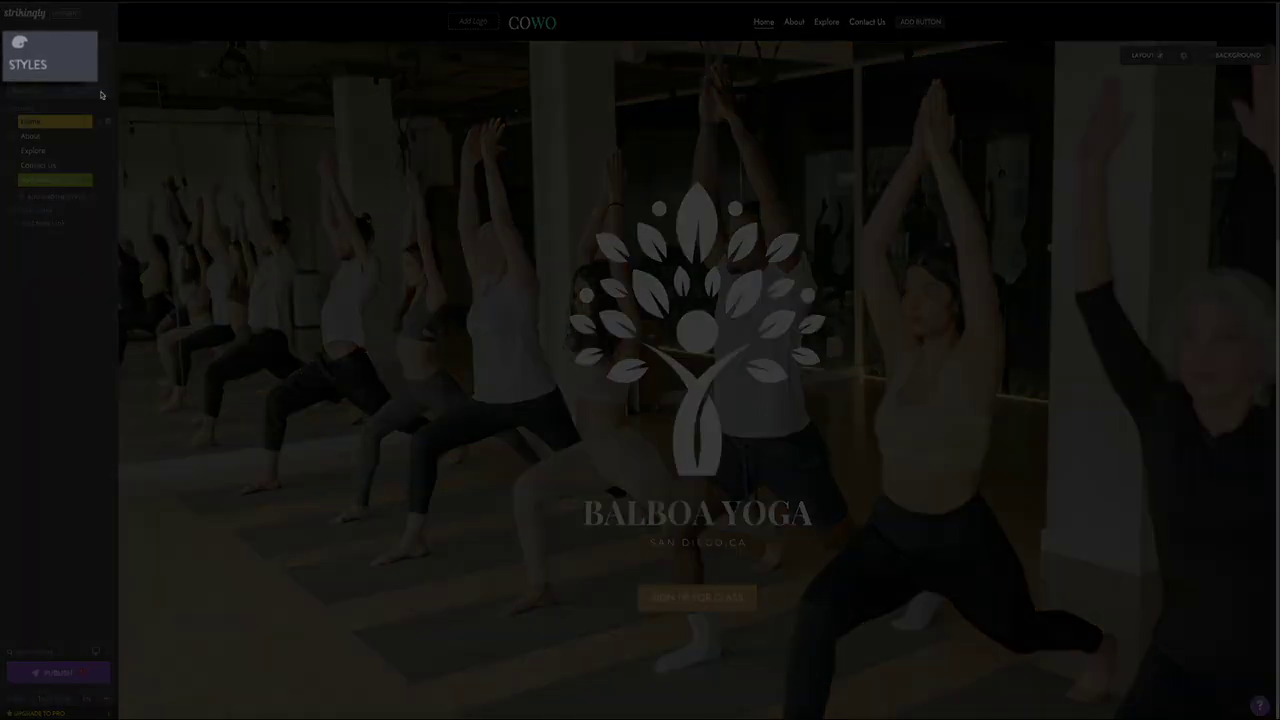
{"action": "left_click", "coordinate": [27, 53]}
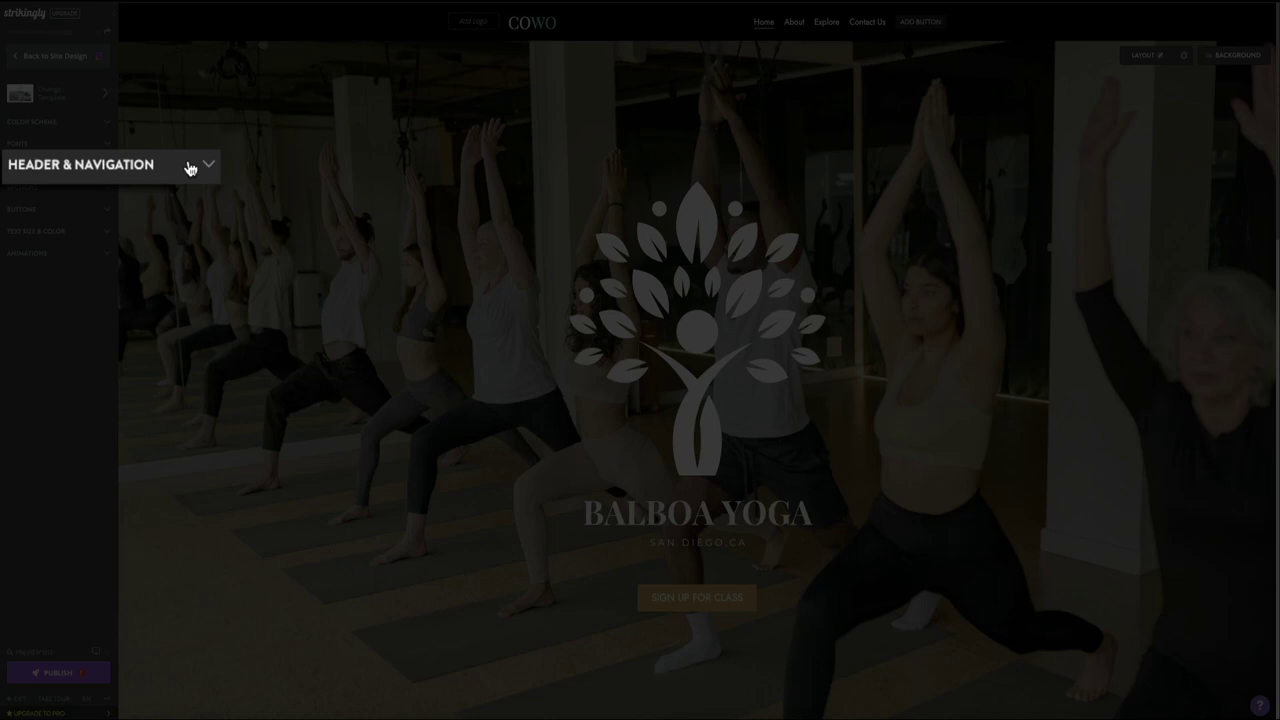
{"action": "left_click", "coordinate": [189, 168]}
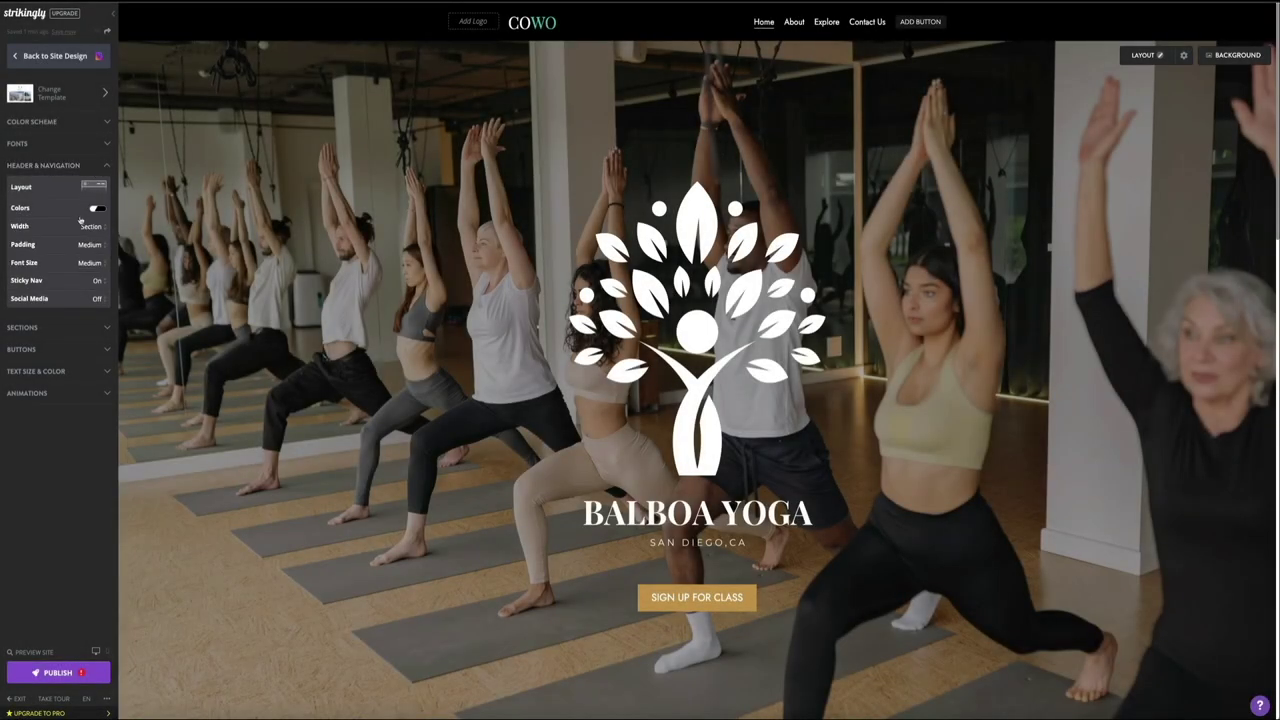
{"action": "left_click", "coordinate": [82, 226]}
{"action": "left_click", "coordinate": [73, 238]}
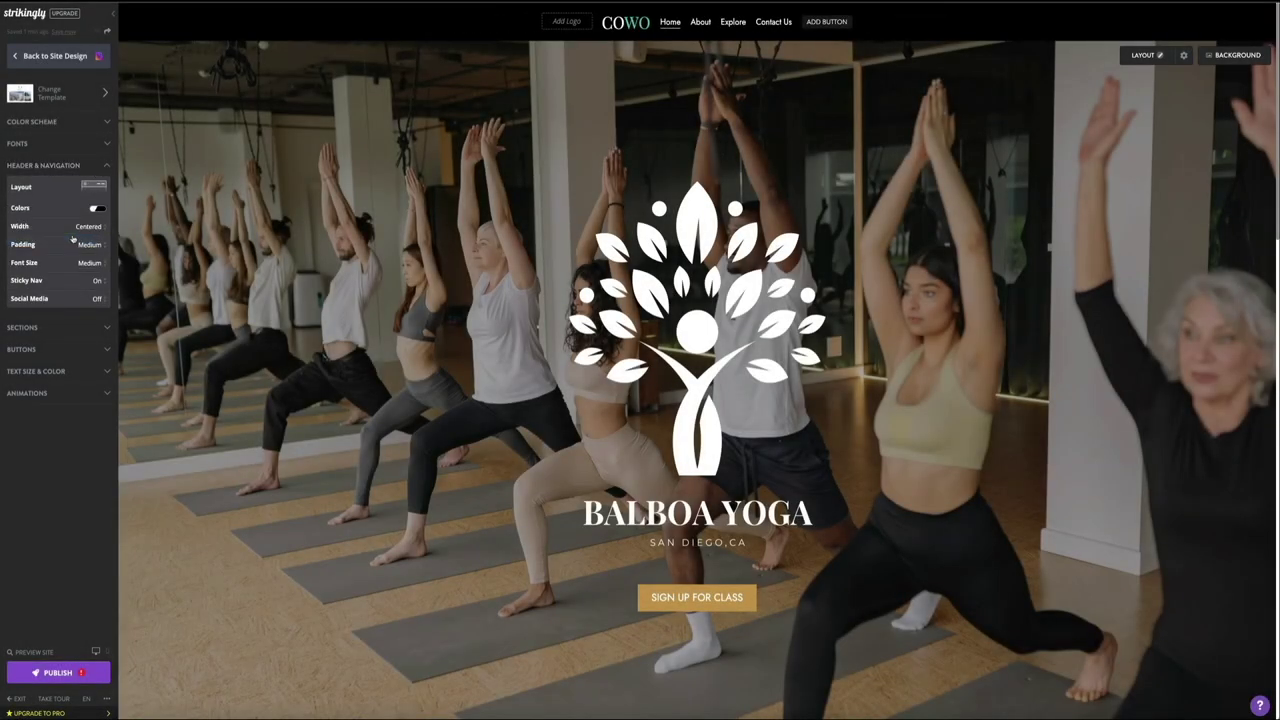
{"action": "left_click", "coordinate": [89, 248]}
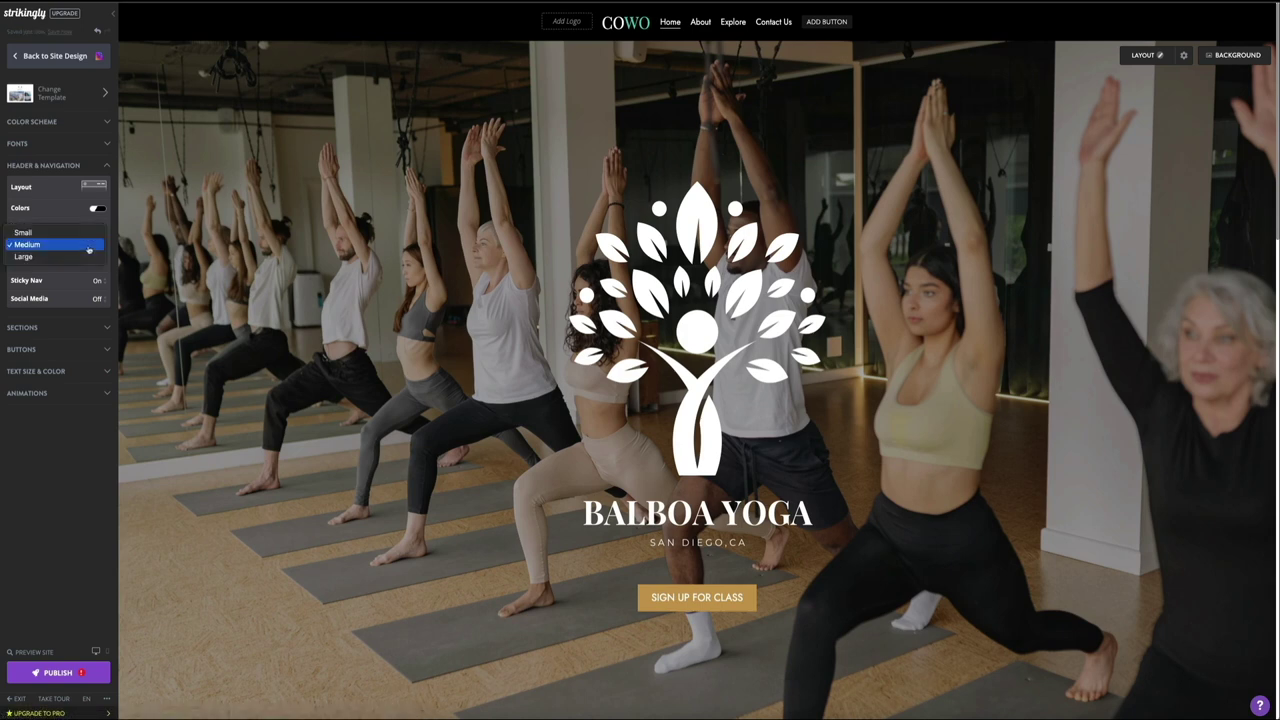
{"action": "left_click", "coordinate": [89, 256]}
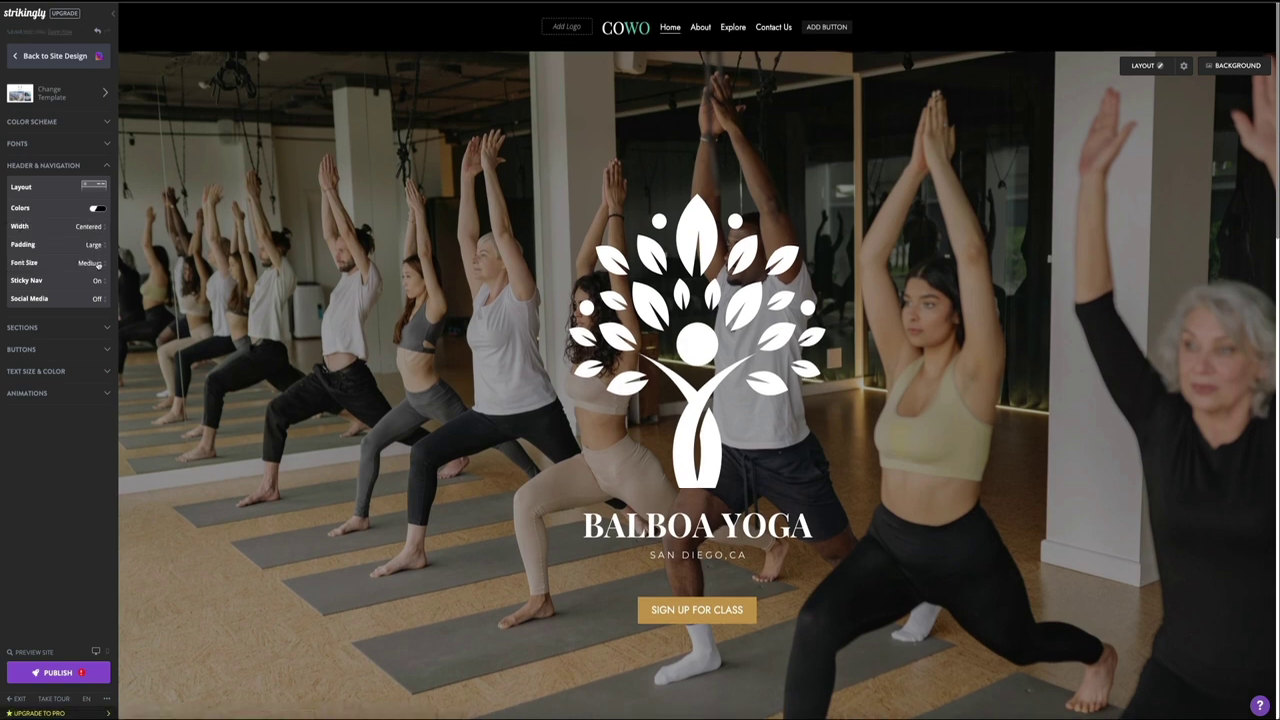
{"action": "left_click", "coordinate": [98, 264]}
{"action": "left_click", "coordinate": [87, 280]}
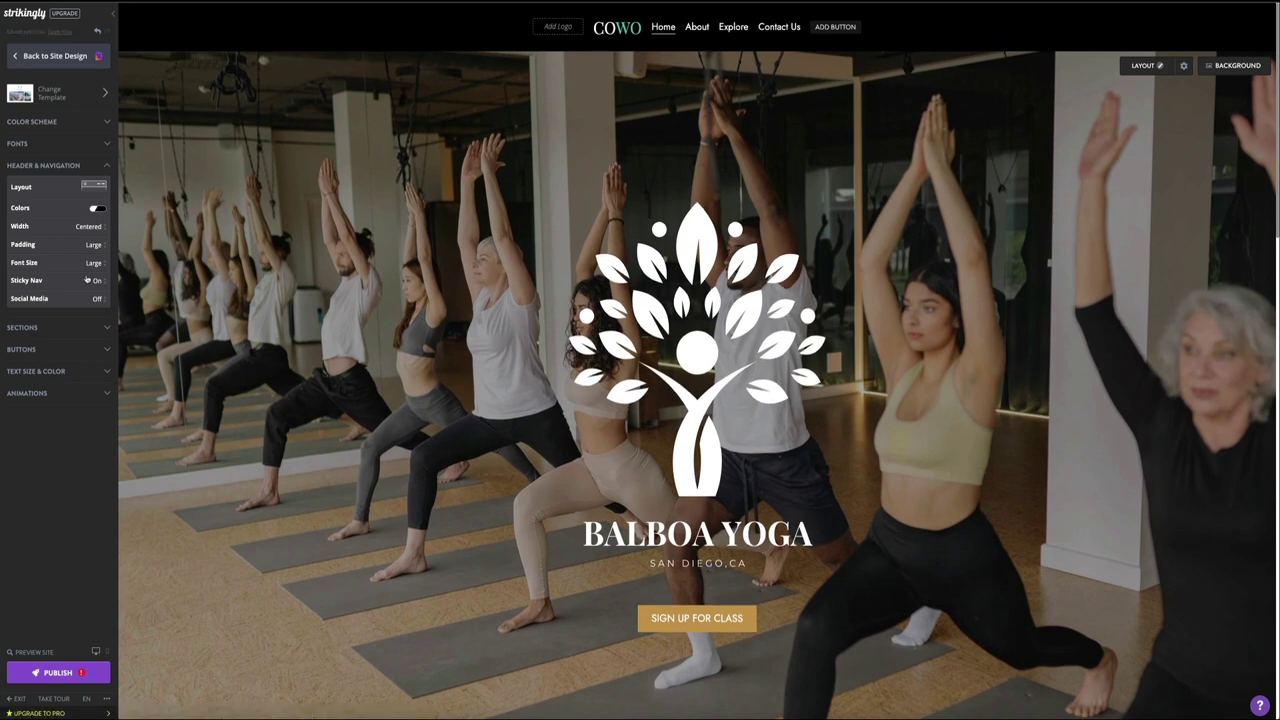
{"action": "left_click", "coordinate": [97, 32]}
{"action": "left_click", "coordinate": [97, 32]}
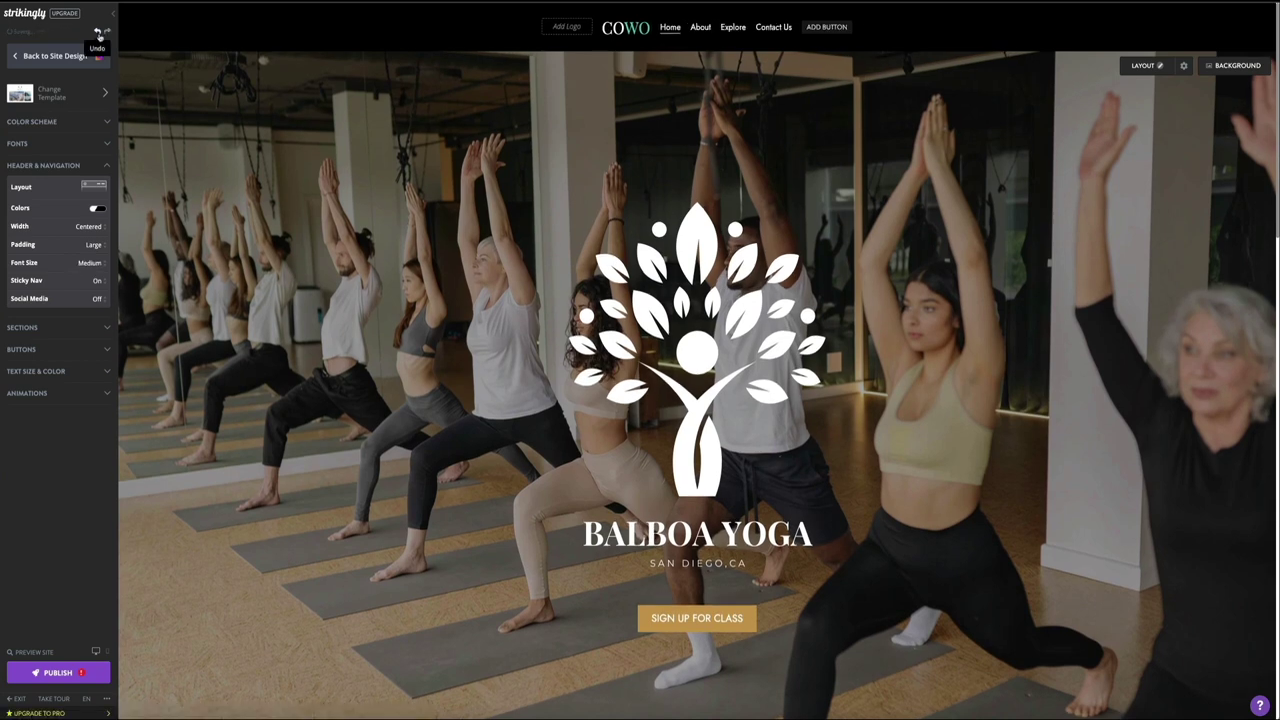
{"action": "left_click", "coordinate": [99, 34]}
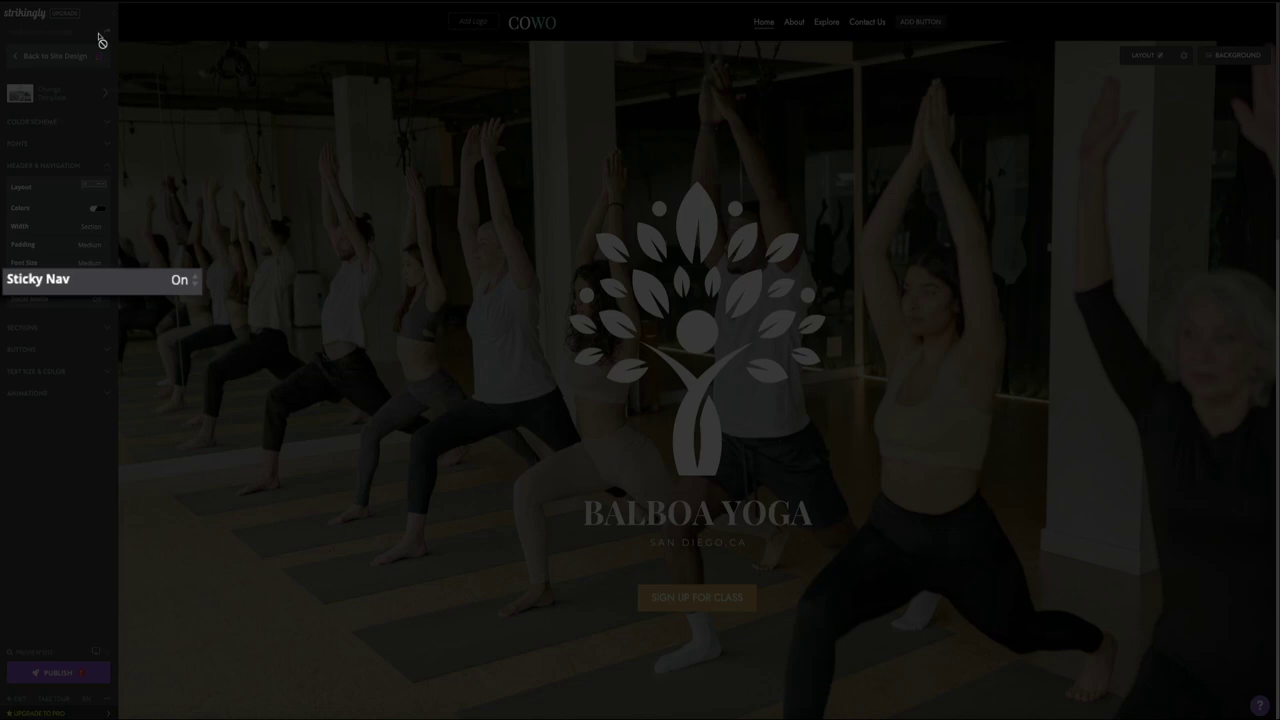
Step: Toggle Sticky Nav, leaving it On so the header stays visible while scrolling
{"action": "scroll", "coordinate": [297, 283], "scroll_direction": "down", "scroll_amount": 2}
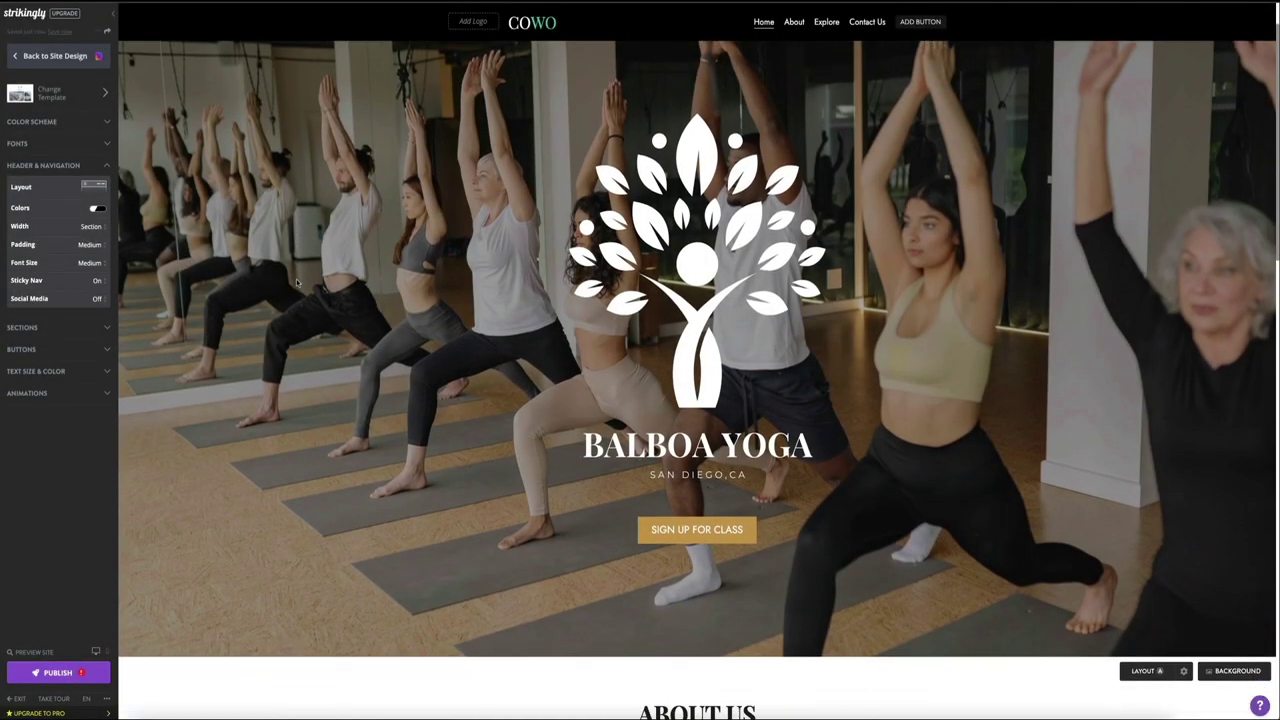
{"action": "scroll", "coordinate": [296, 283], "scroll_direction": "down", "scroll_amount": 5}
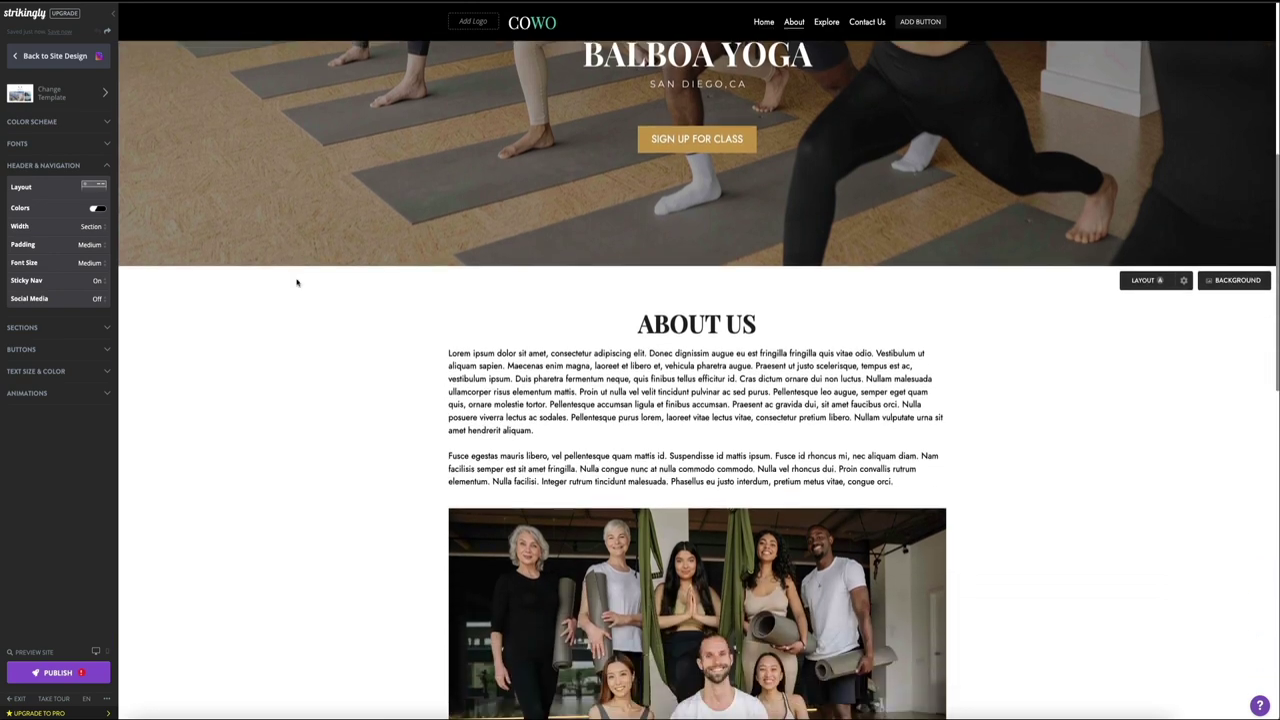
{"action": "scroll", "coordinate": [296, 280], "scroll_direction": "up", "scroll_amount": 3}
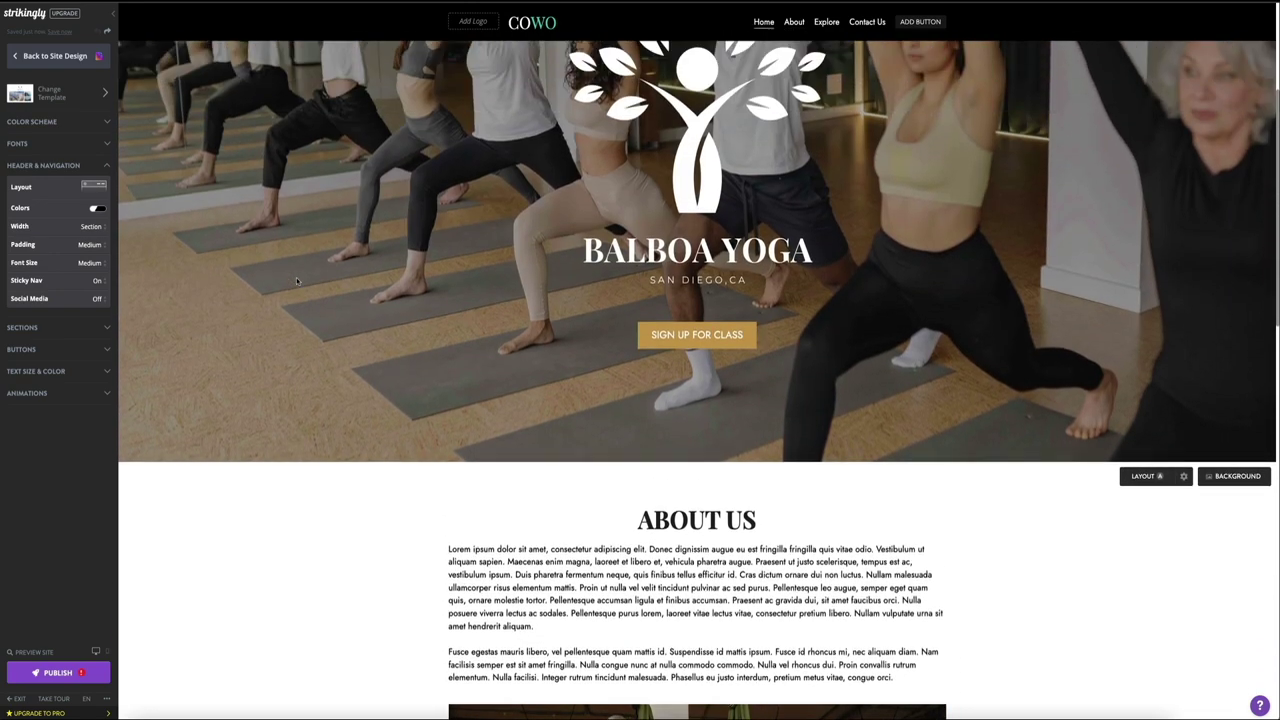
{"action": "scroll", "coordinate": [296, 280], "scroll_direction": "up", "scroll_amount": 3}
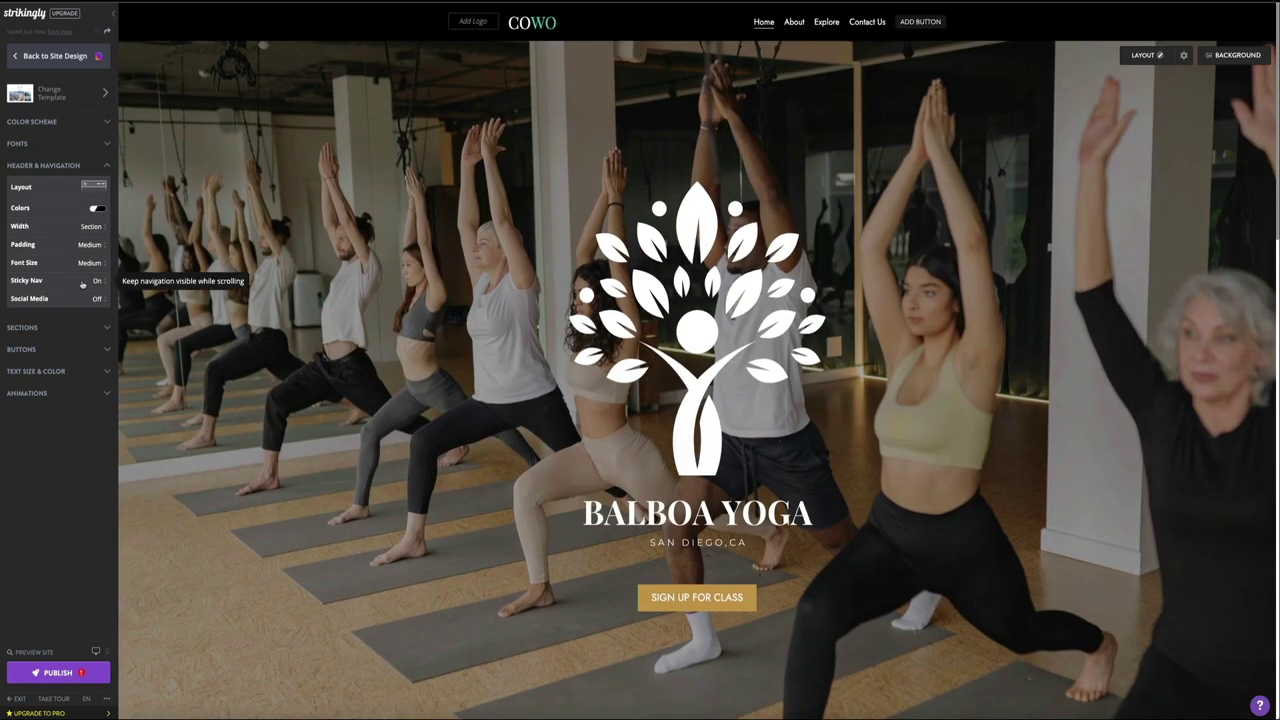
{"action": "left_click", "coordinate": [96, 281]}
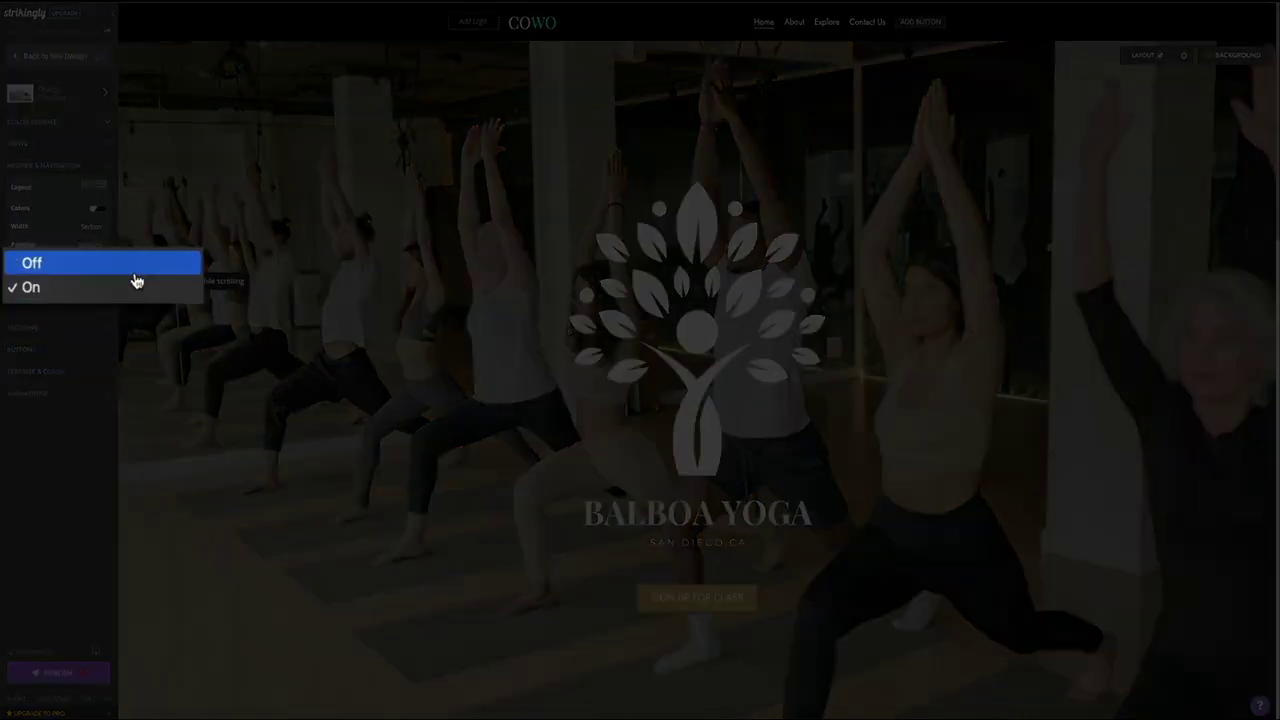
{"action": "left_click", "coordinate": [135, 272]}
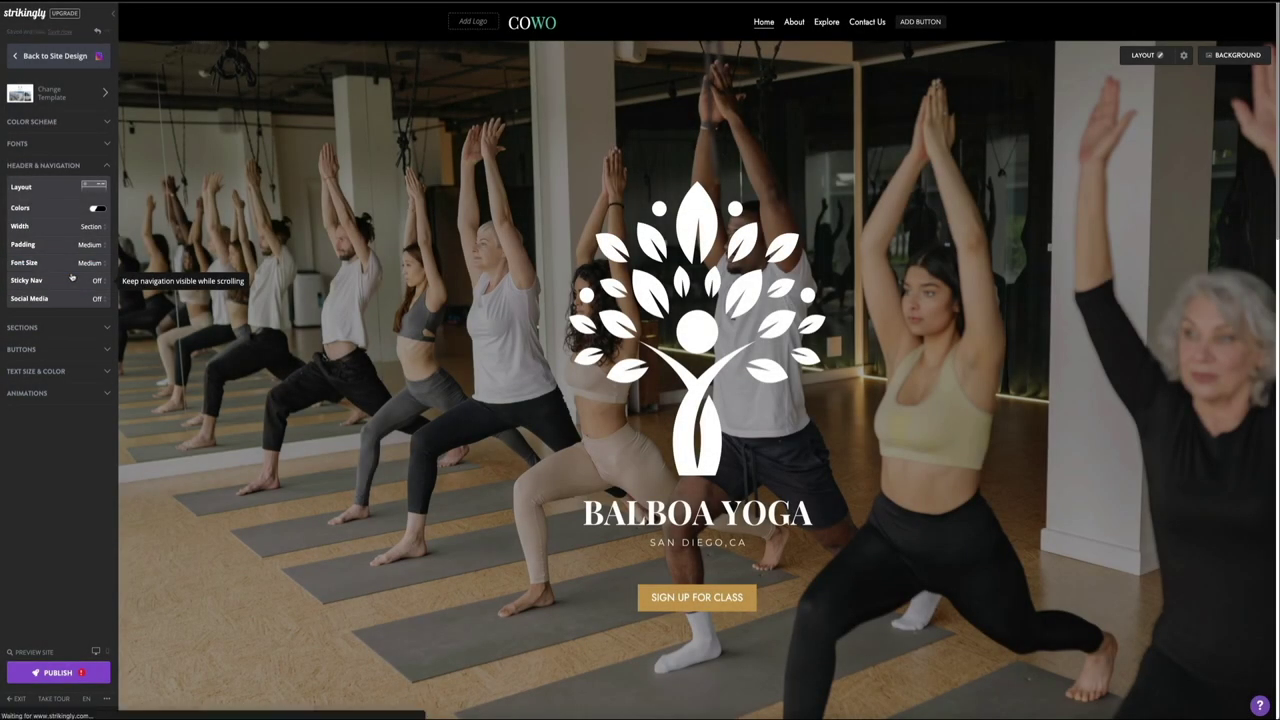
{"action": "scroll", "coordinate": [343, 346], "scroll_direction": "down", "scroll_amount": 5}
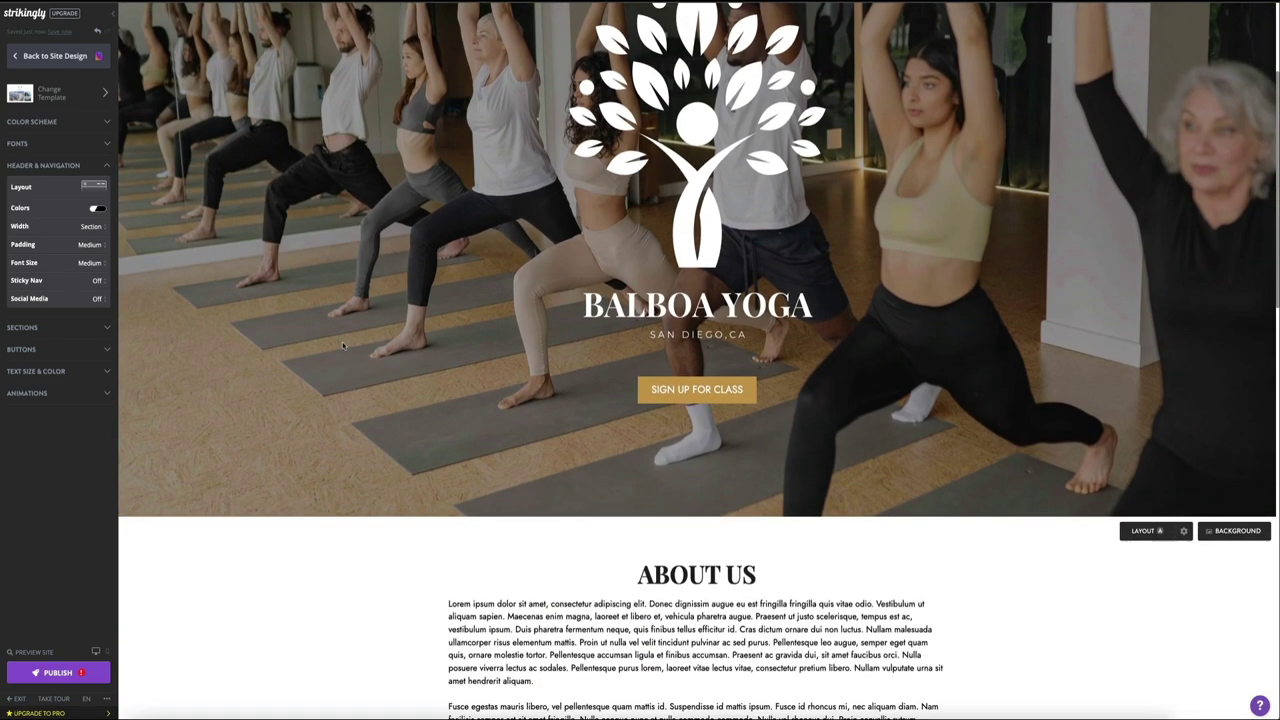
{"action": "scroll", "coordinate": [343, 346], "scroll_direction": "down", "scroll_amount": 4}
{"action": "scroll", "coordinate": [343, 346], "scroll_direction": "up", "scroll_amount": 5}
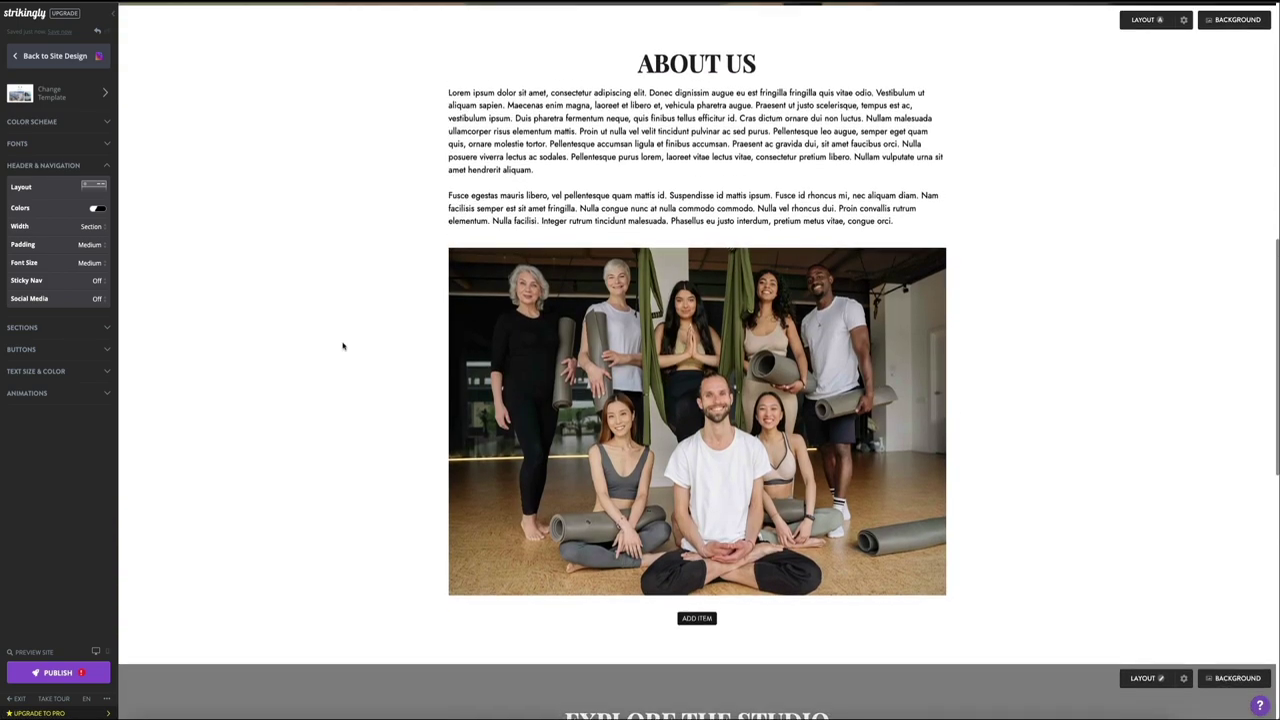
{"action": "scroll", "coordinate": [343, 346], "scroll_direction": "up", "scroll_amount": 4}
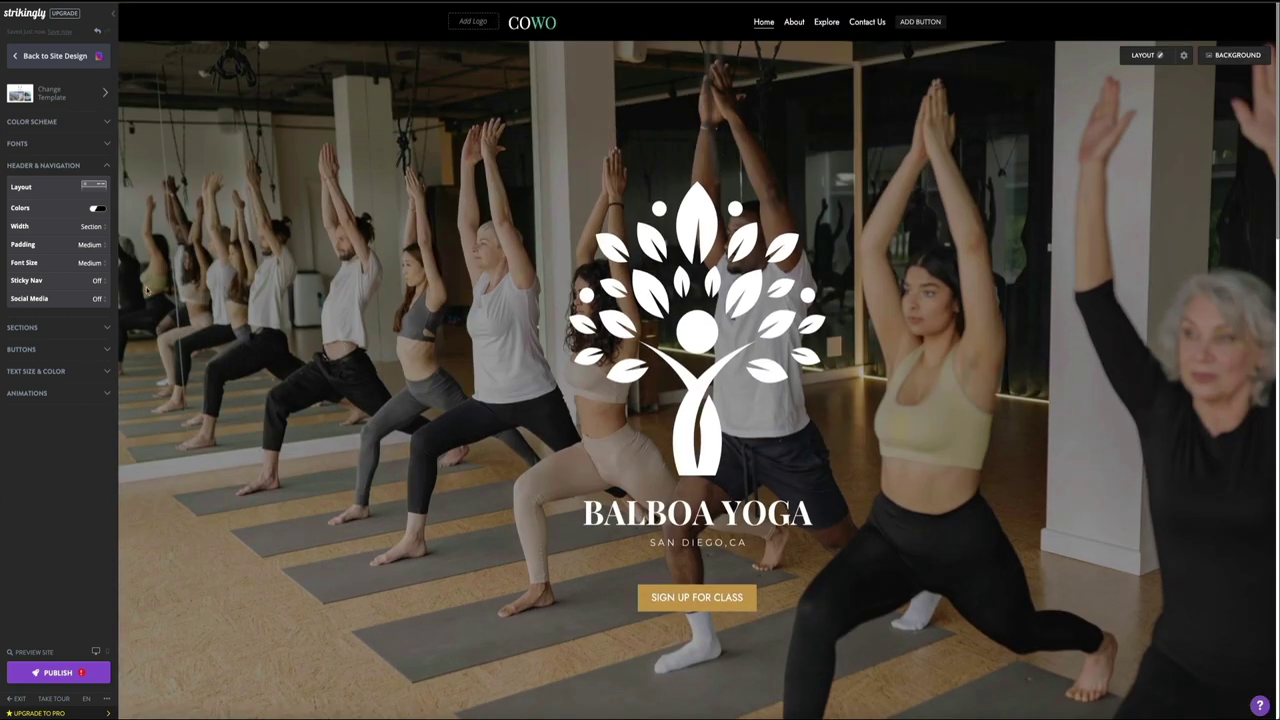
{"action": "left_click", "coordinate": [97, 281]}
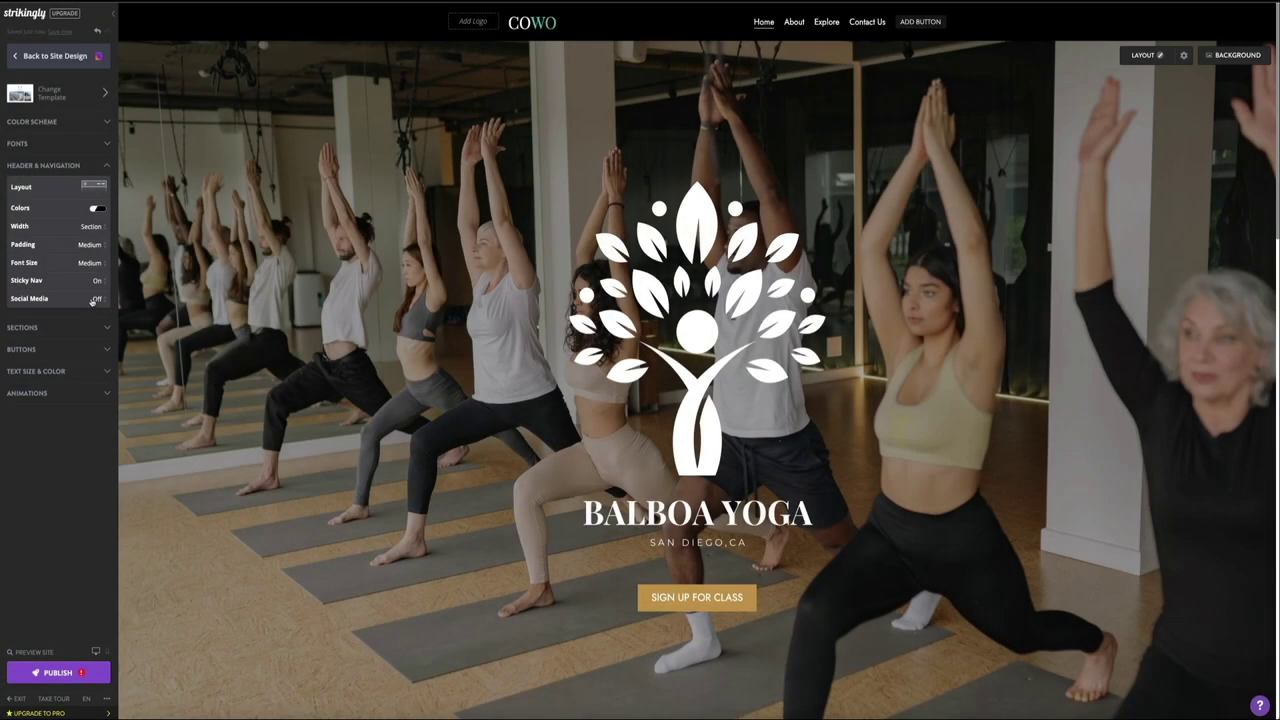
{"action": "left_click", "coordinate": [92, 301]}
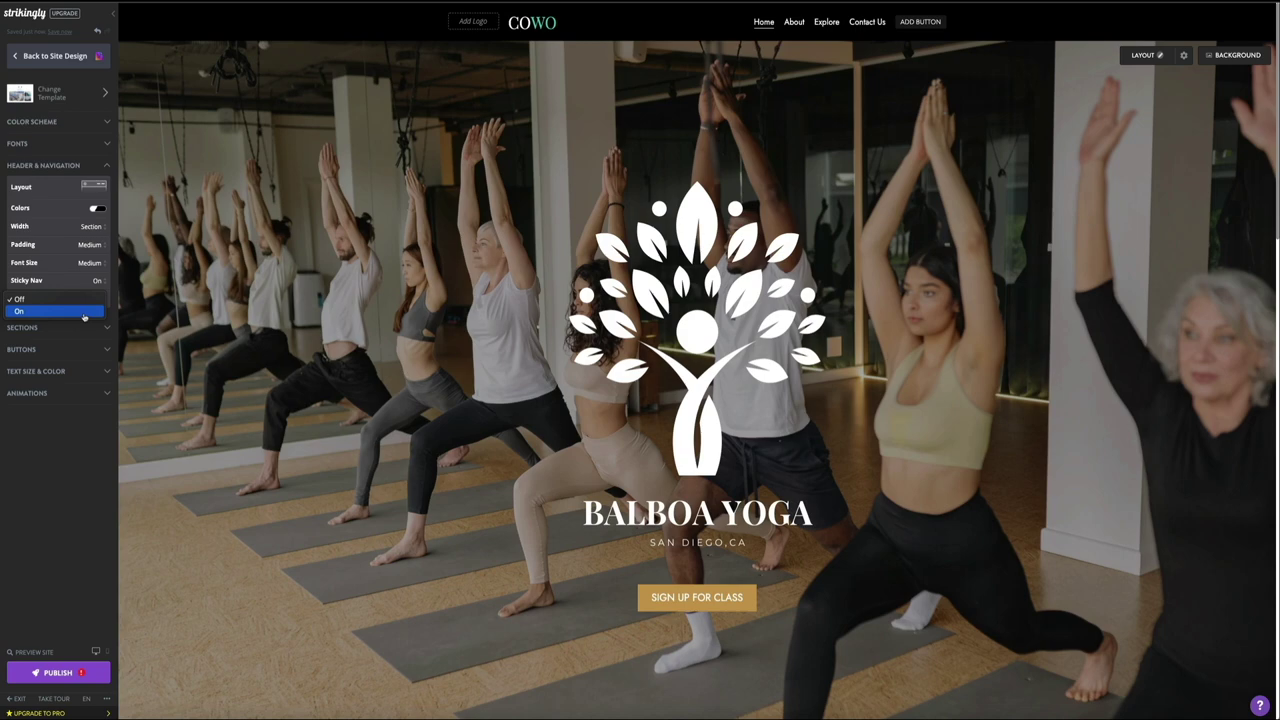
{"action": "left_click", "coordinate": [84, 314]}
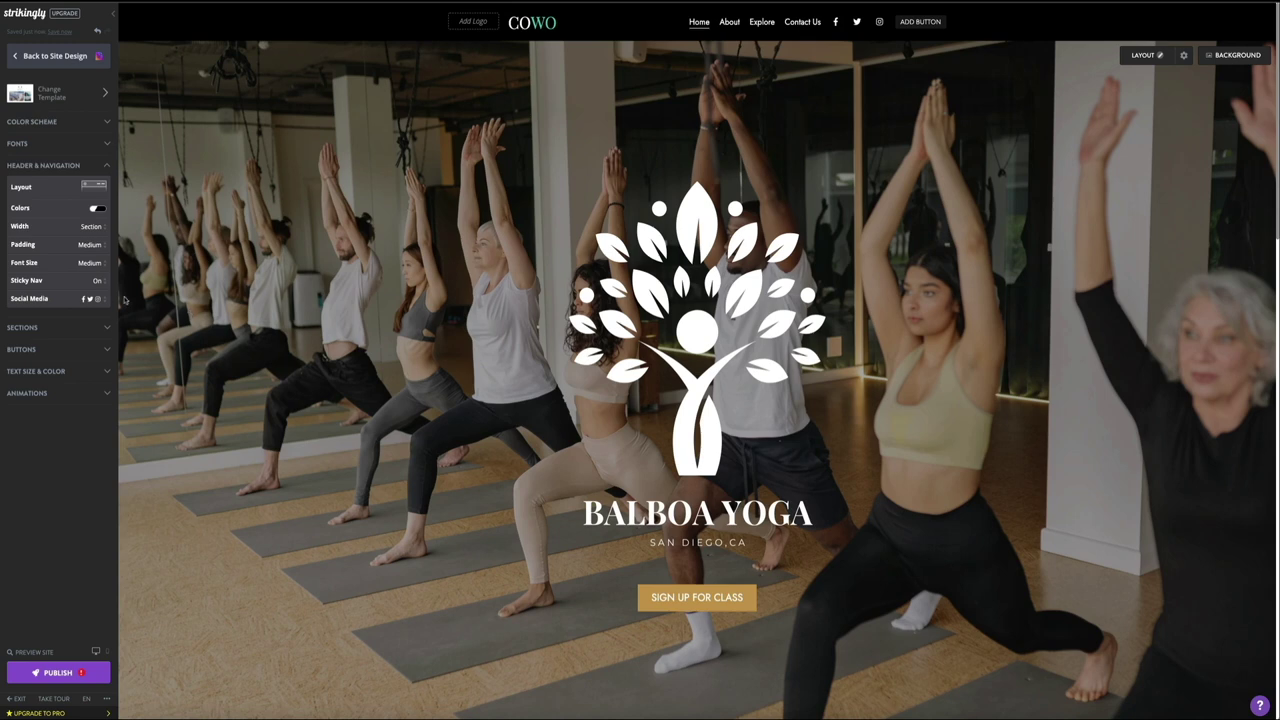
{"action": "left_click", "coordinate": [88, 281]}
{"action": "left_click", "coordinate": [84, 288]}
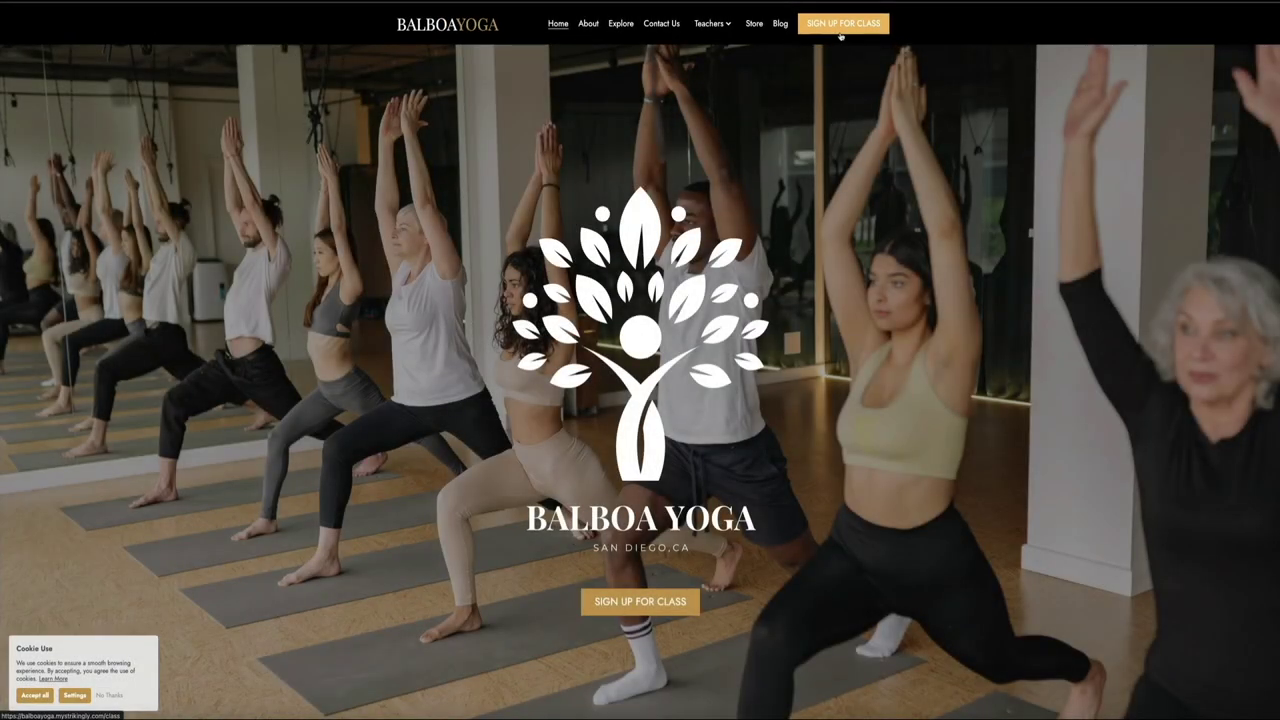
Step: Via SIGN UP FOR CLASS, pick Aug 18 and the 10:30 AM – 11:00 AM Hot Yoga slot
{"action": "left_click", "coordinate": [841, 30]}
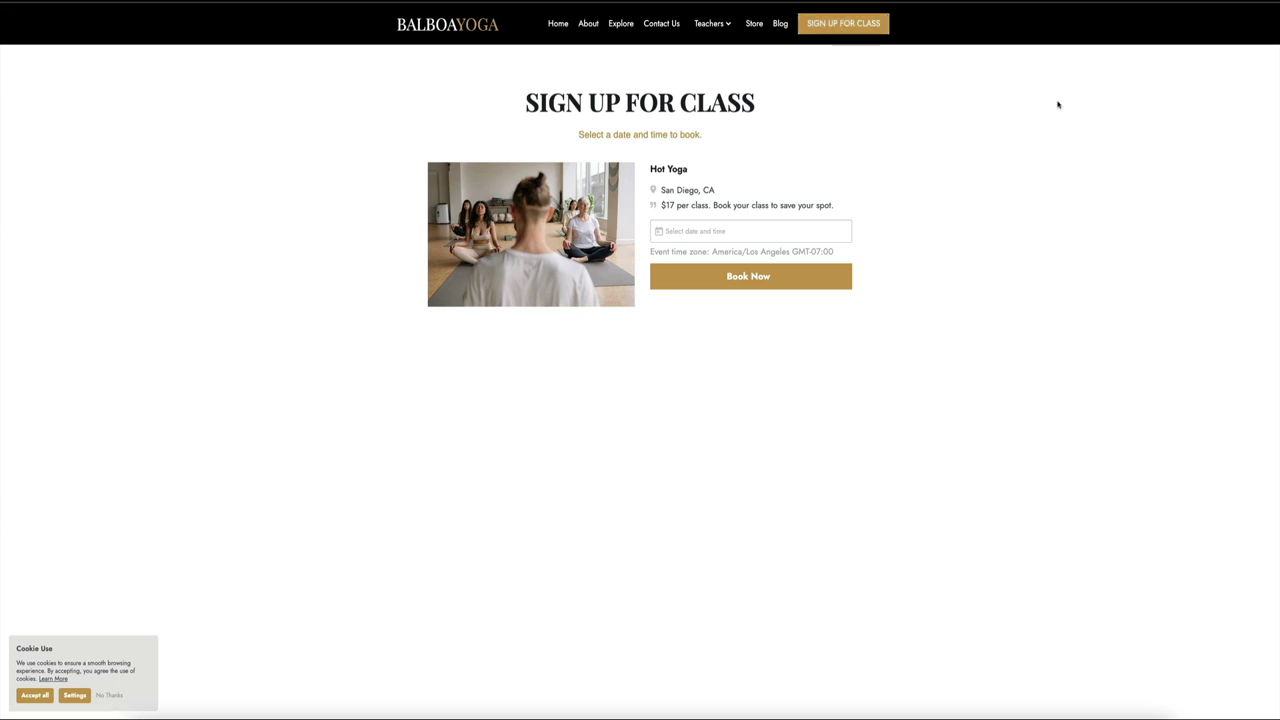
{"action": "left_click", "coordinate": [680, 235]}
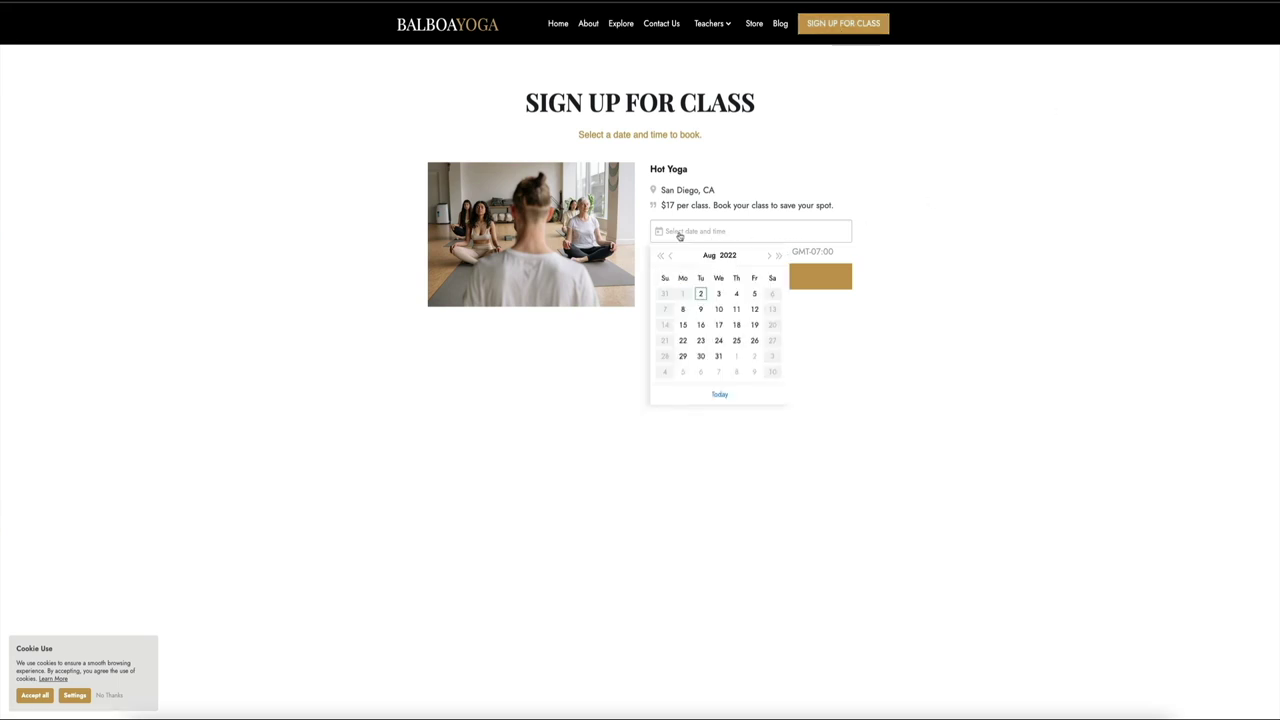
{"action": "left_click", "coordinate": [736, 325]}
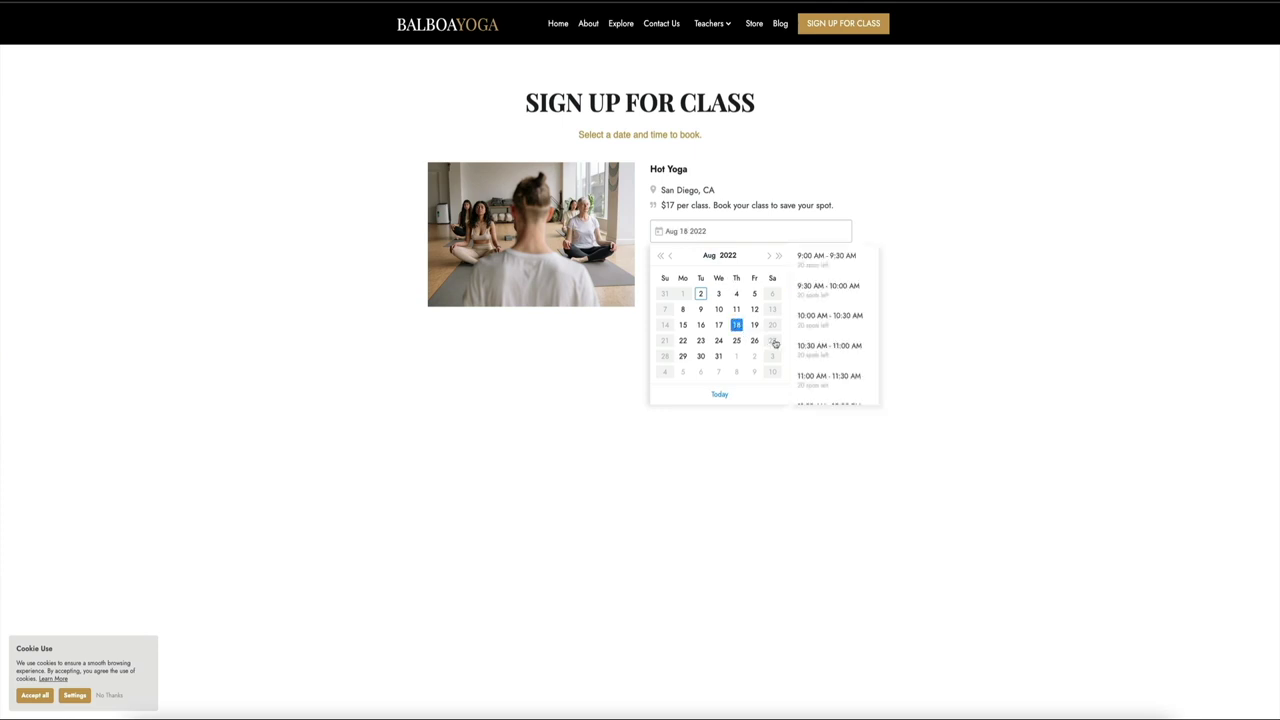
{"action": "left_click", "coordinate": [863, 357]}
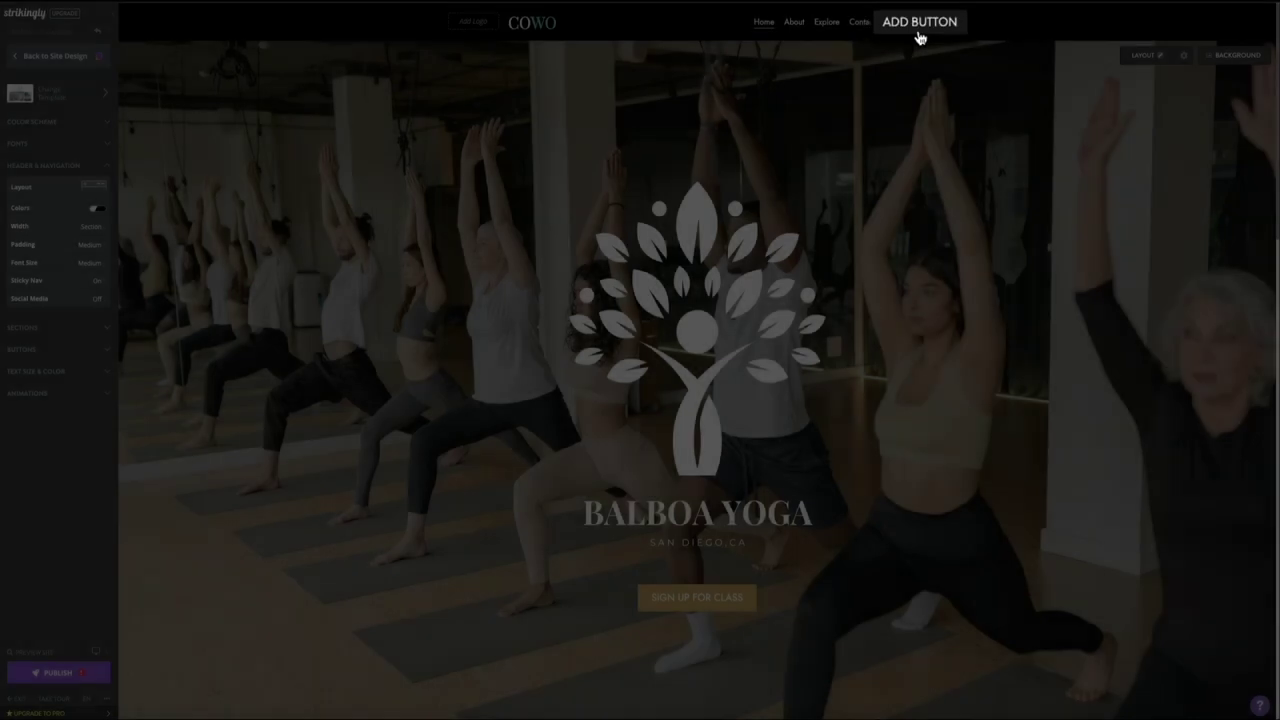
Step: Add a header nav button labelled 'SIGN UP FOR CLASS' and save it
{"action": "left_click", "coordinate": [920, 34]}
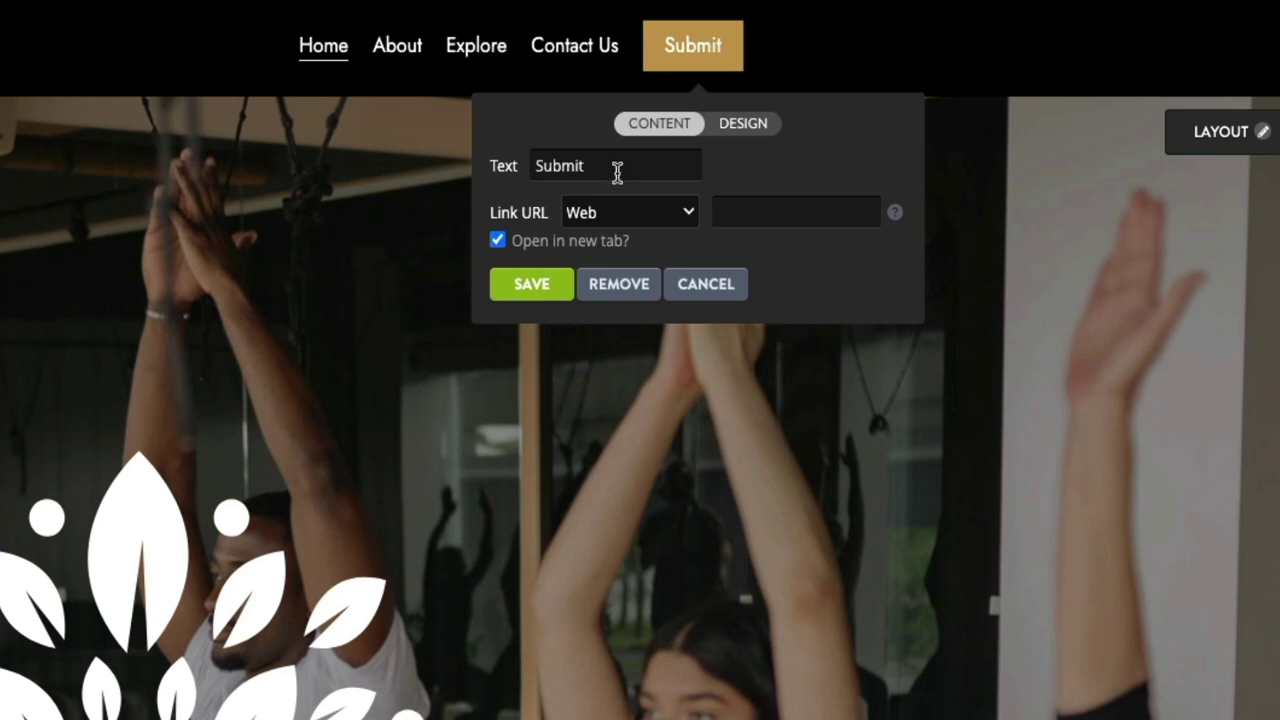
{"action": "type", "text": "S"}
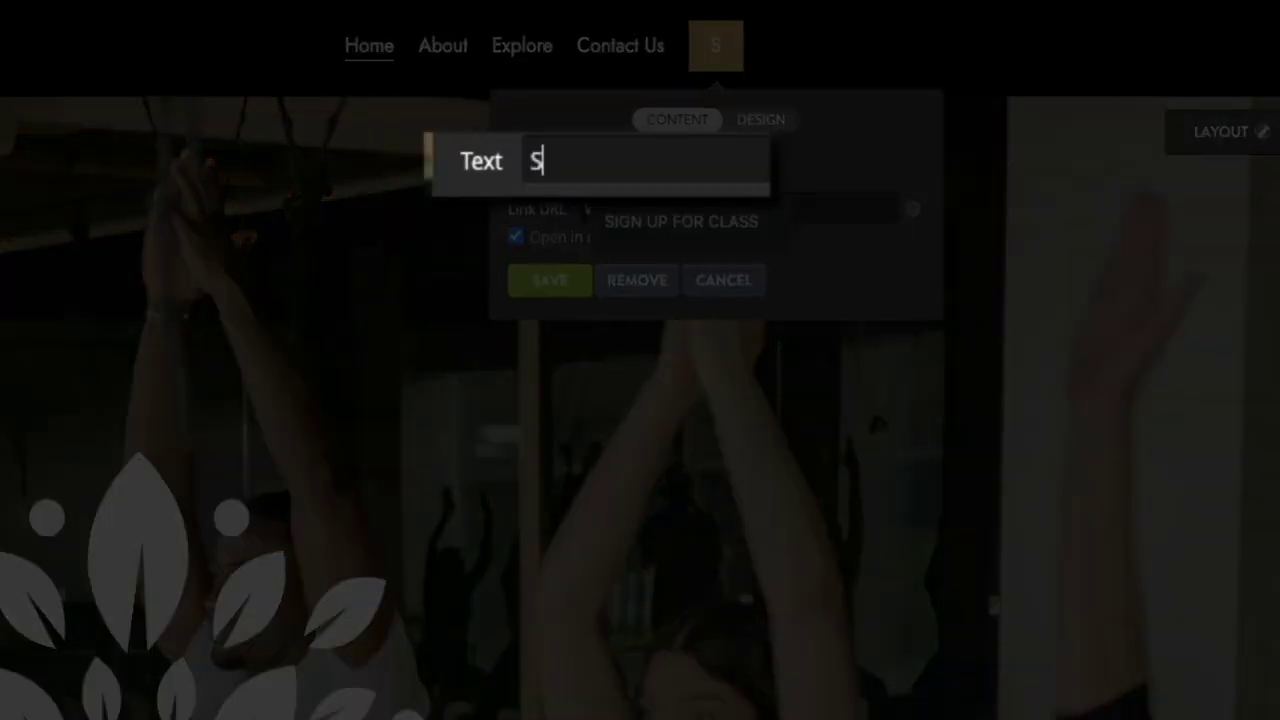
{"action": "type", "text": "IGN UP FOR "}
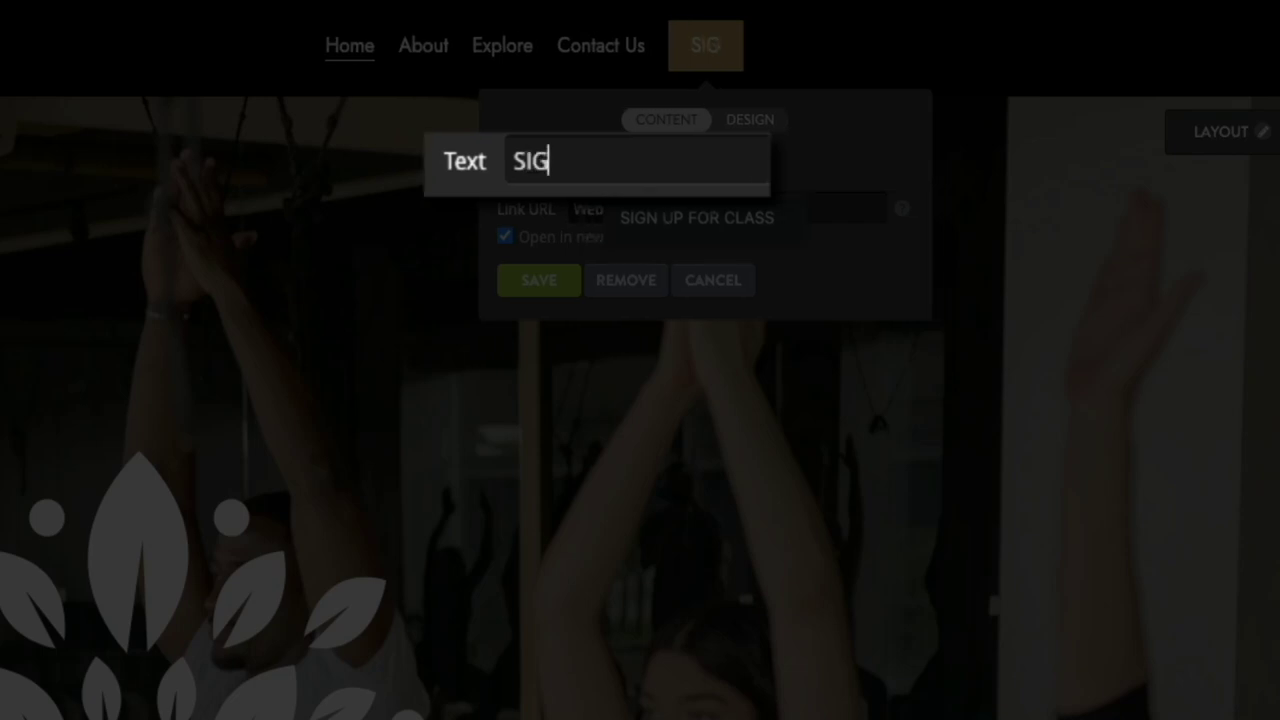
{"action": "type", "text": "CLASS"}
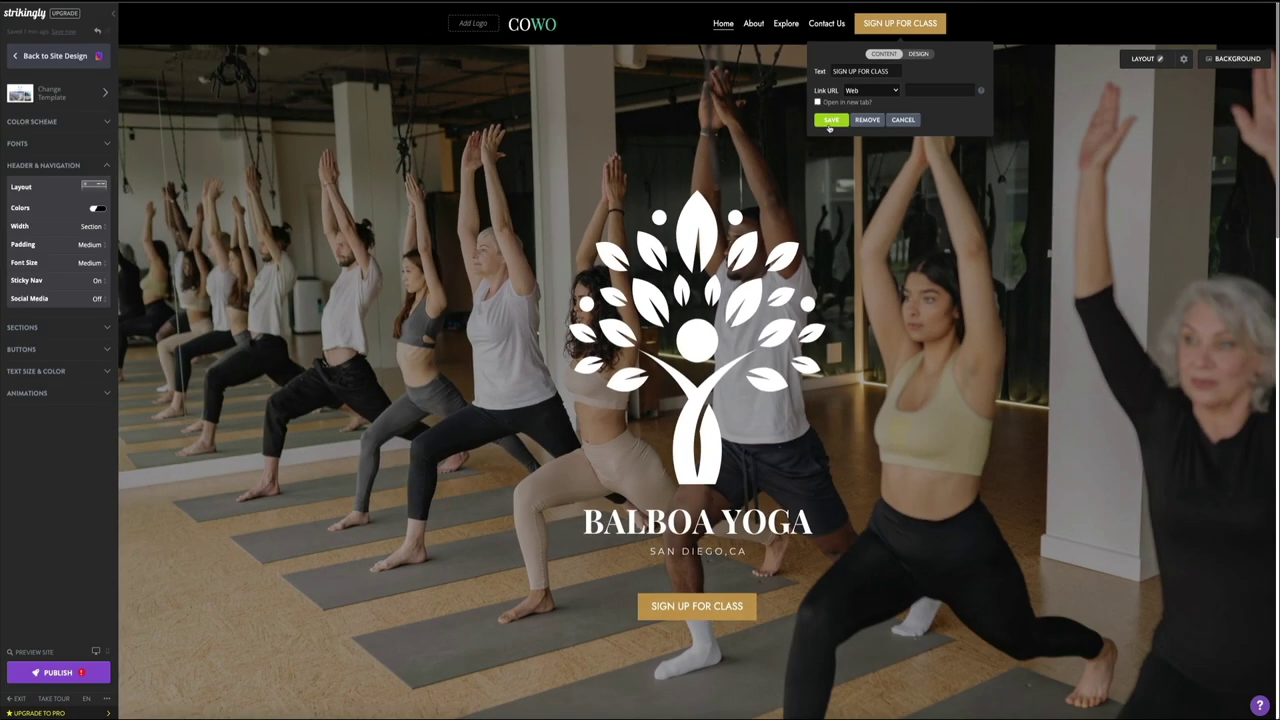
{"action": "left_click", "coordinate": [465, 281]}
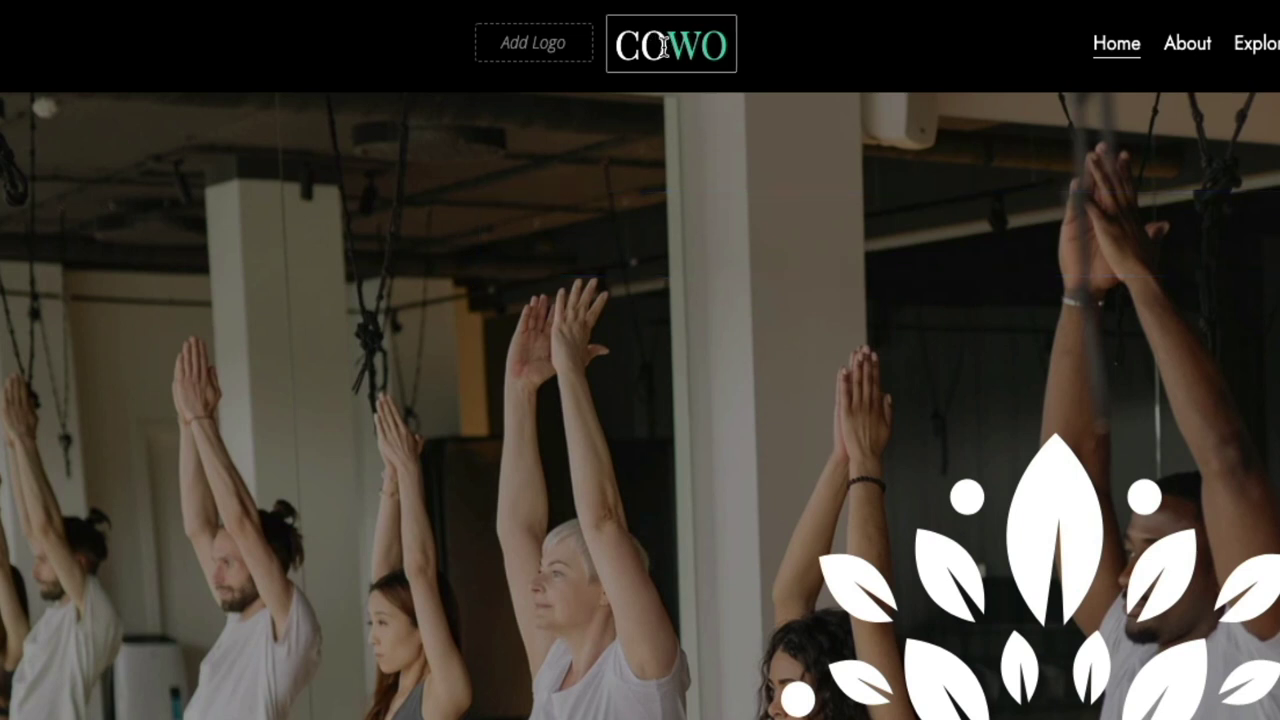
Step: Retype the COWO site title as BALBOAYOGA and select YOGA for recolouring
{"action": "left_click_drag", "start_coordinate": [616, 45], "coordinate": [666, 50]}
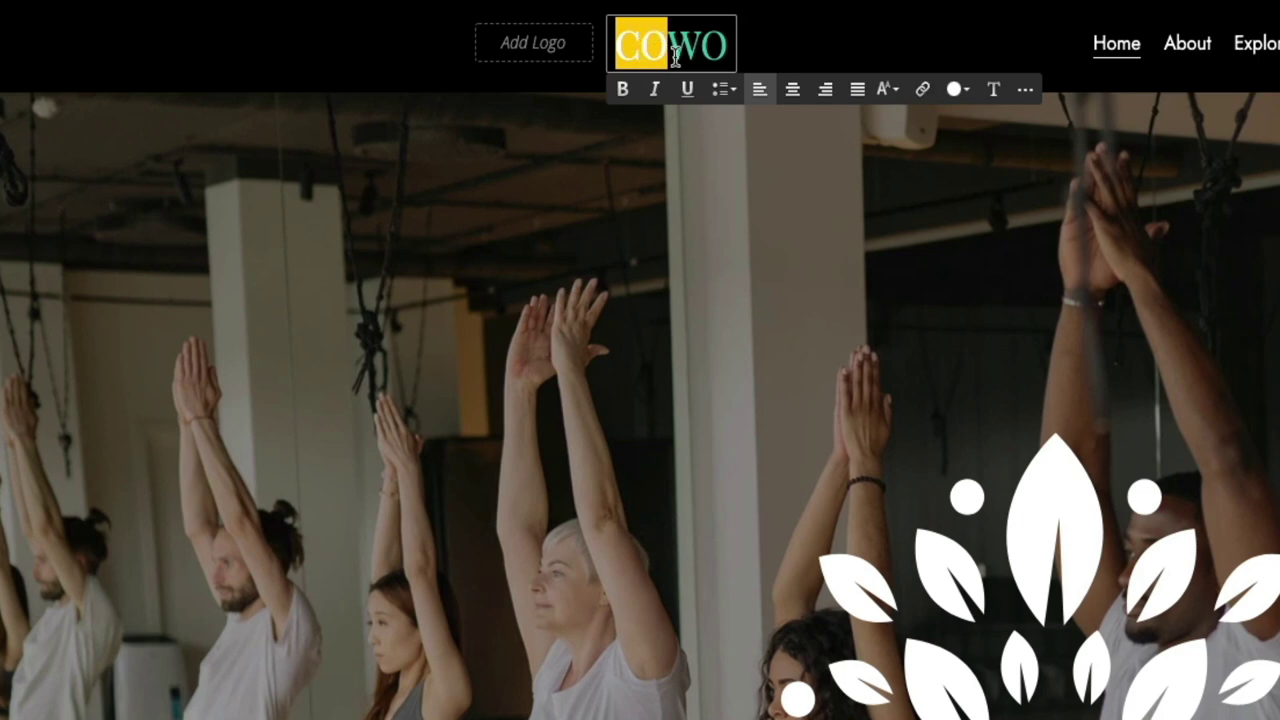
{"action": "type", "text": "BAL"}
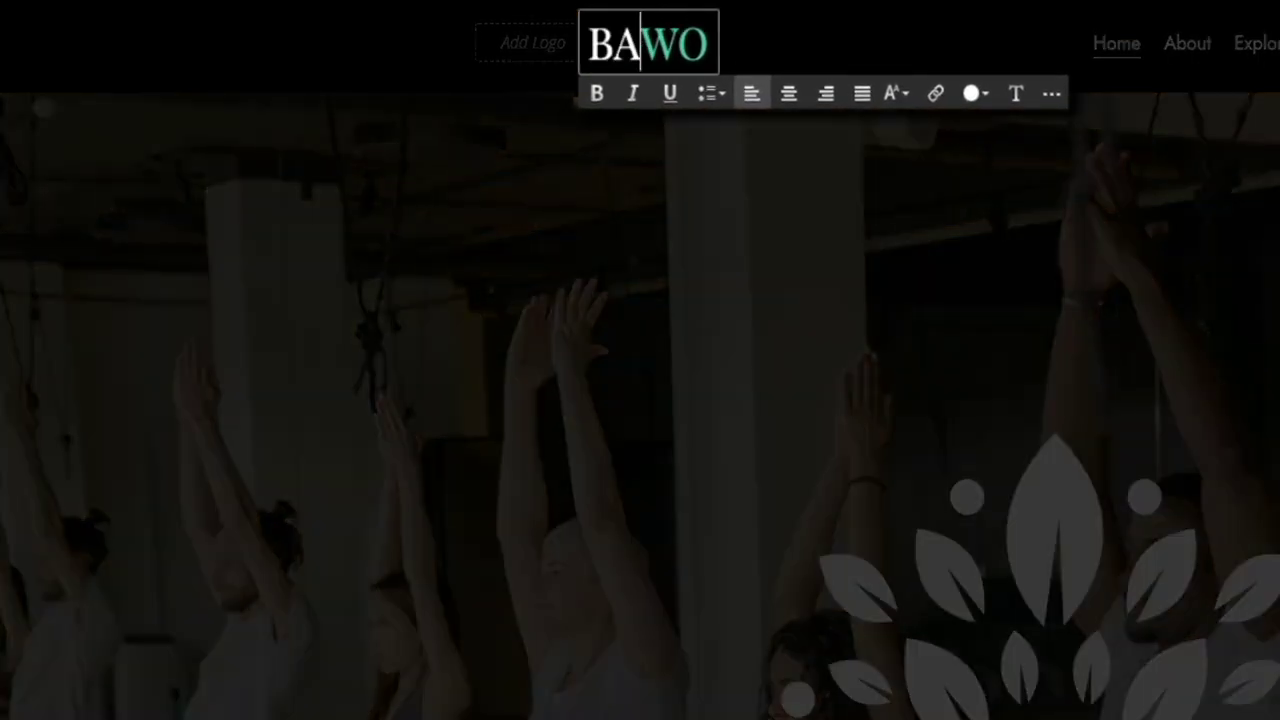
{"action": "type", "text": "BOA"}
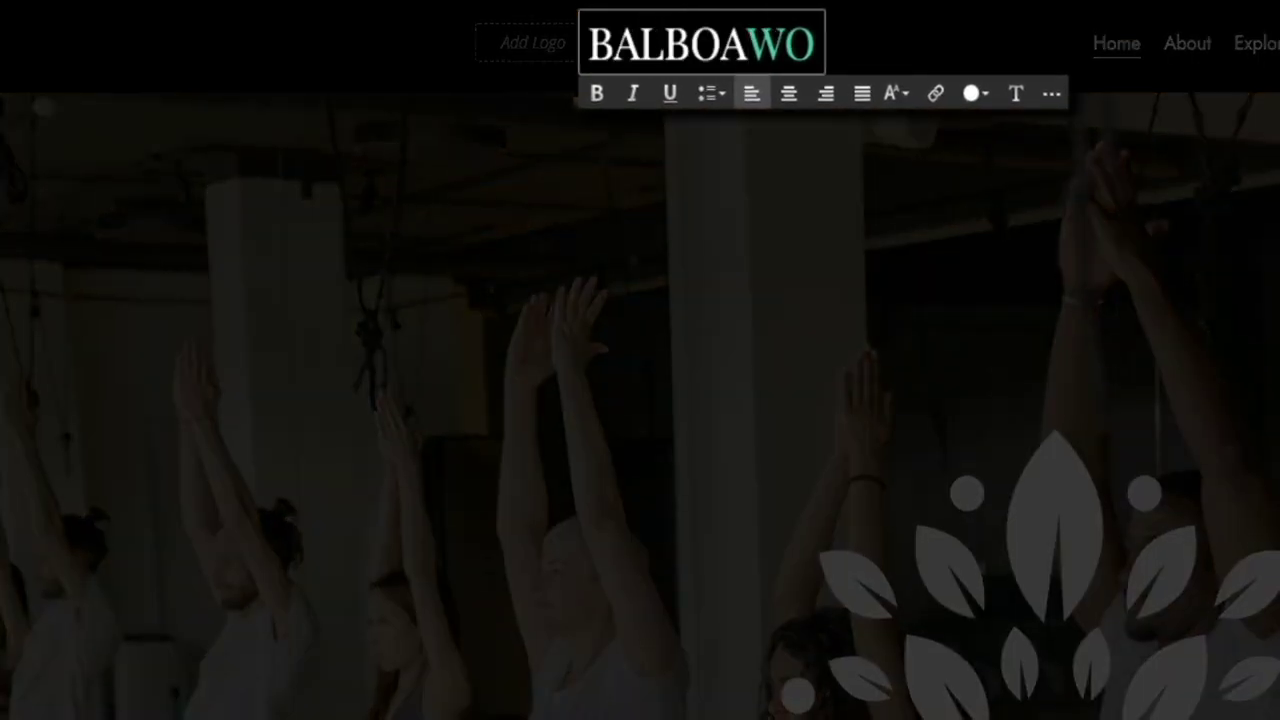
{"action": "left_click", "coordinate": [803, 42]}
{"action": "key", "text": "BackSpace"}
{"action": "key", "text": "BackSpace"}
{"action": "type", "text": "YOG"}
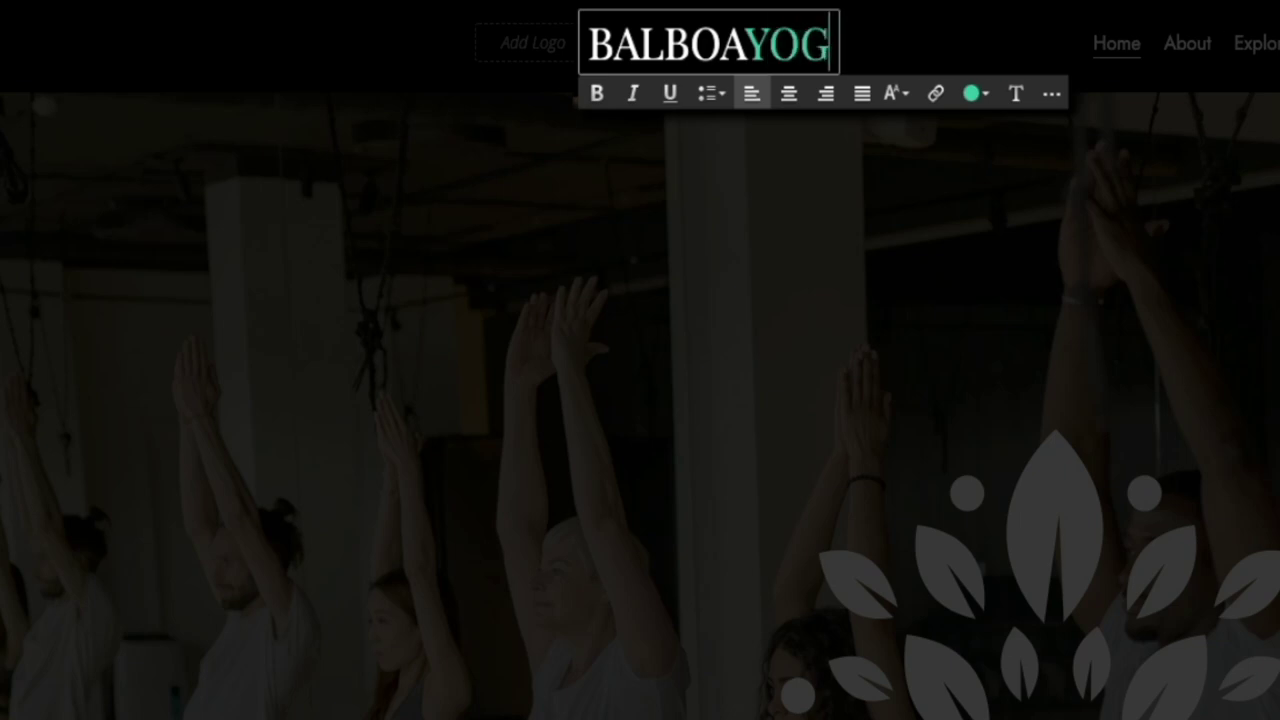
{"action": "type", "text": "A"}
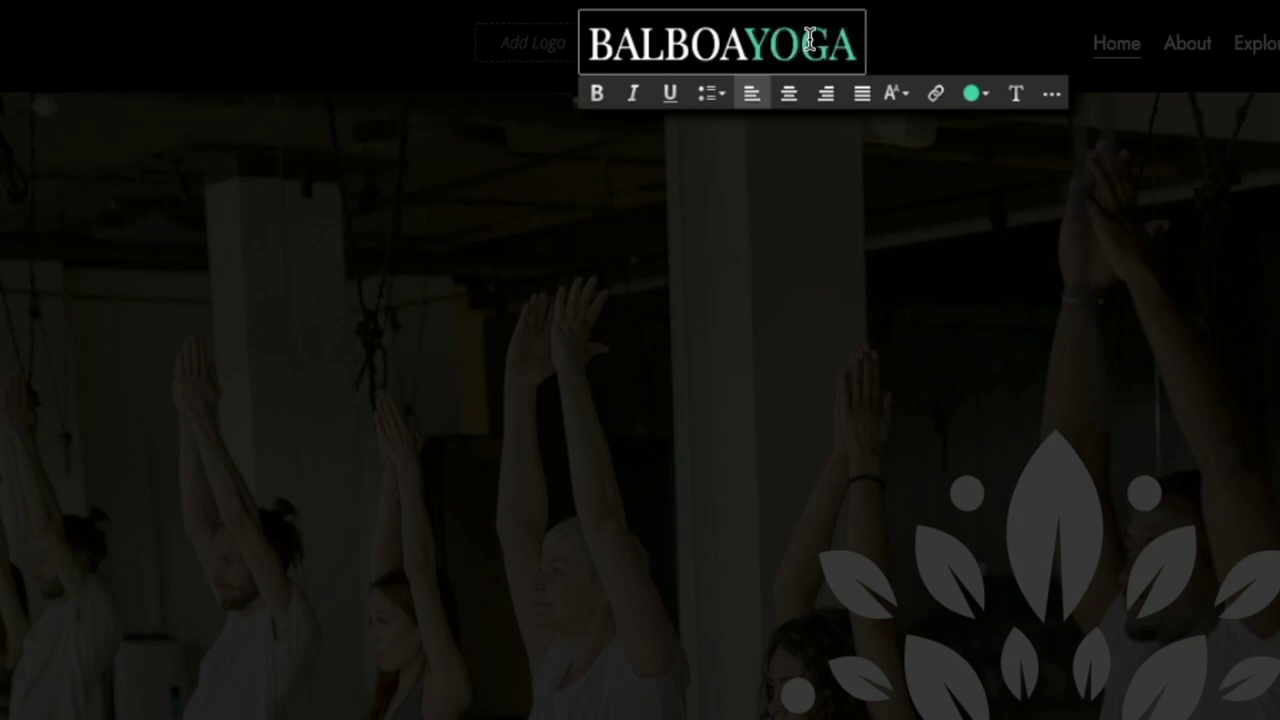
{"action": "left_click_drag", "start_coordinate": [746, 42], "coordinate": [855, 44]}
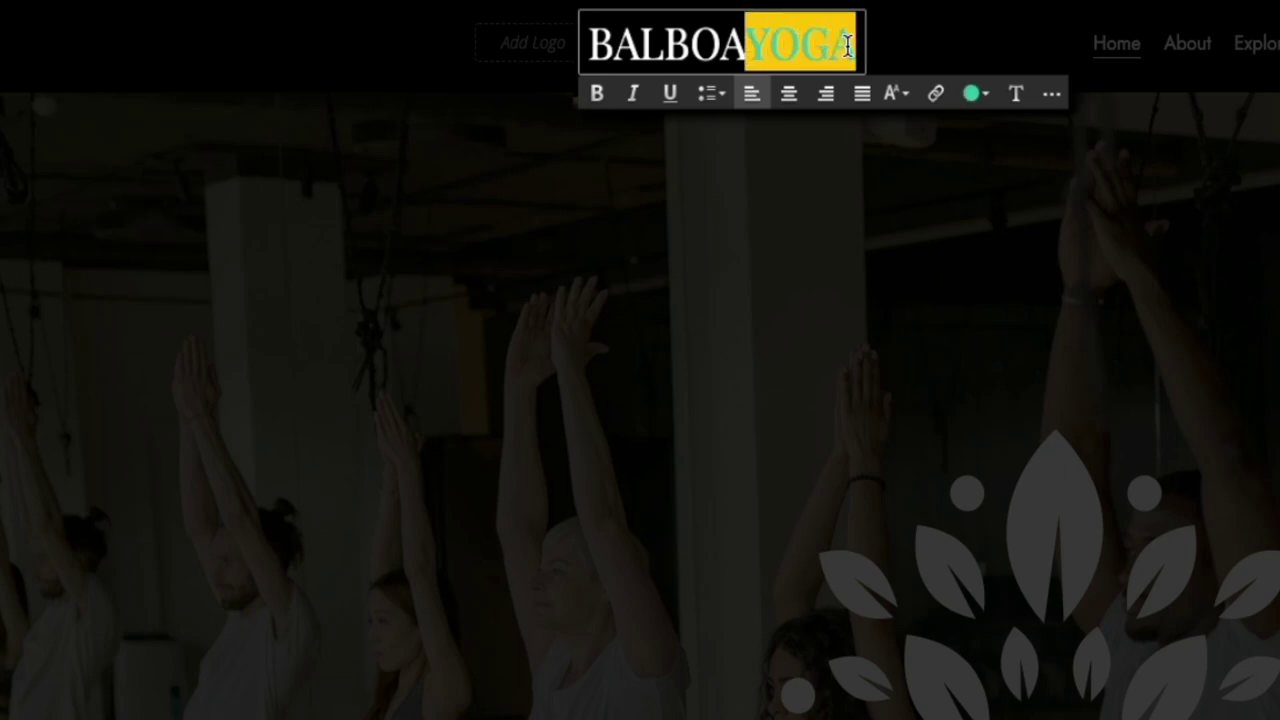
{"action": "left_click", "coordinate": [986, 108]}
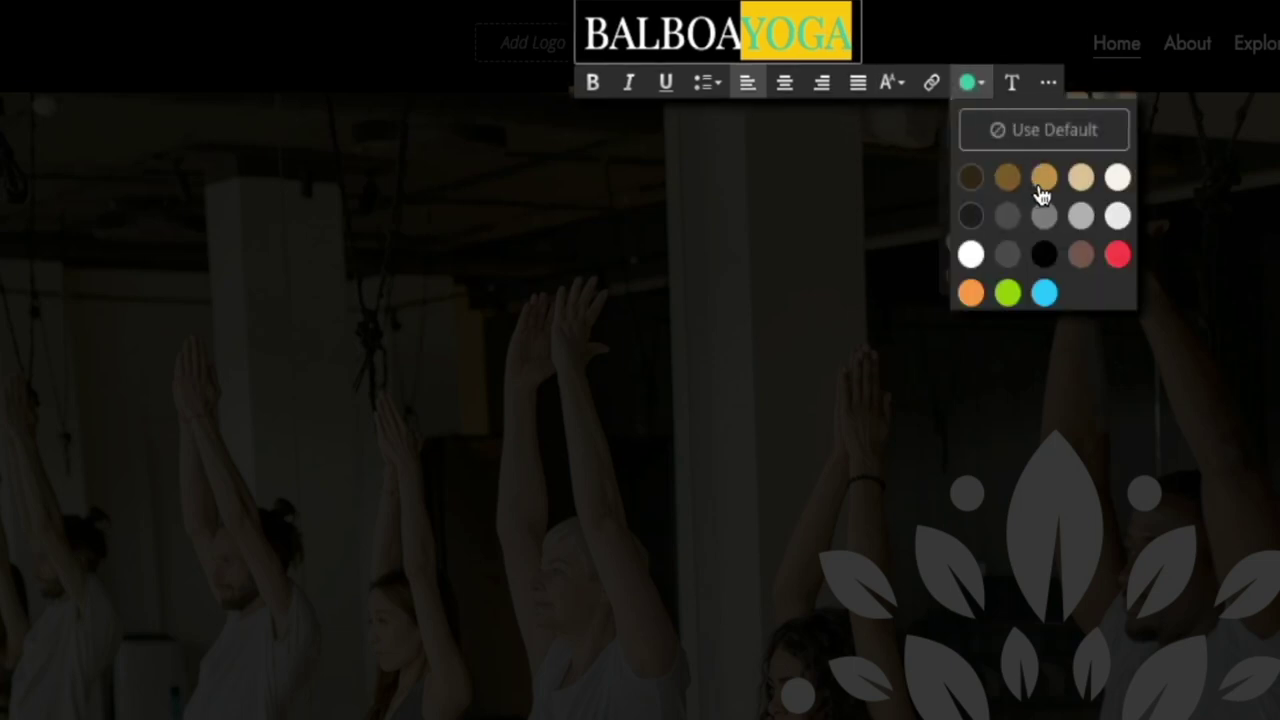
Step: Colour YOGA in the title with the gold swatch and finish editing
{"action": "left_click", "coordinate": [1041, 182]}
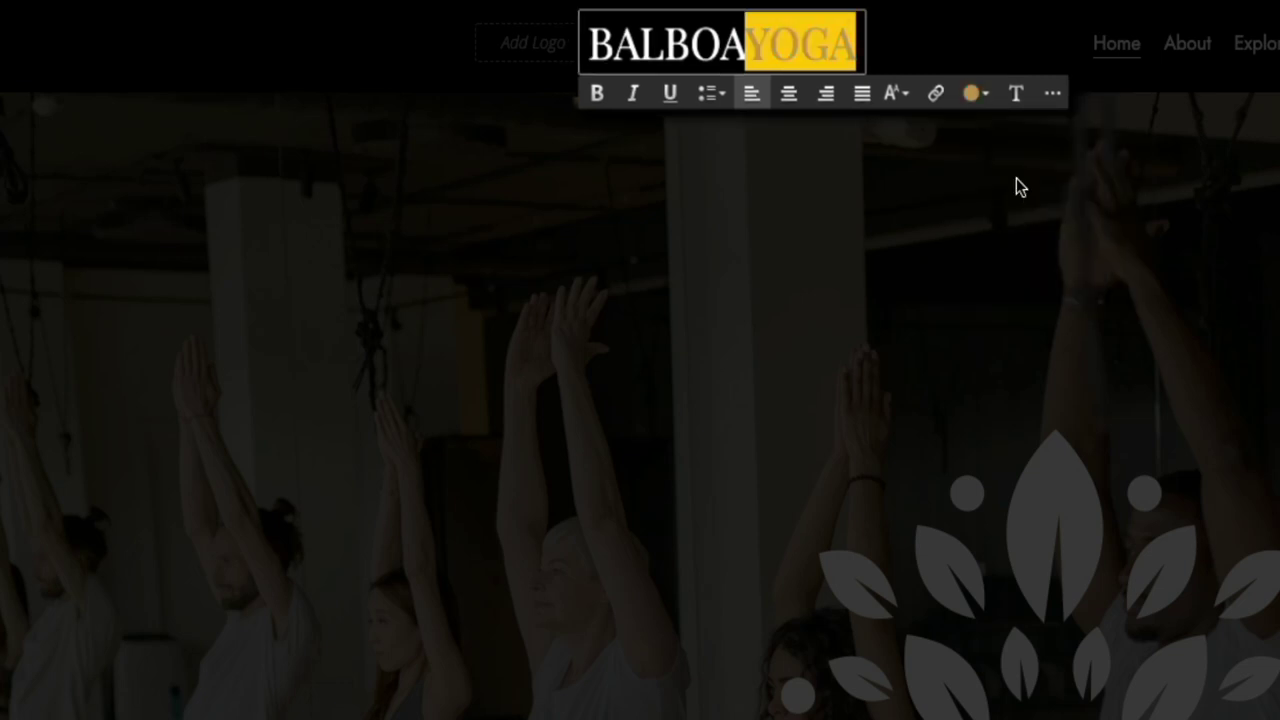
{"action": "left_click", "coordinate": [1016, 182]}
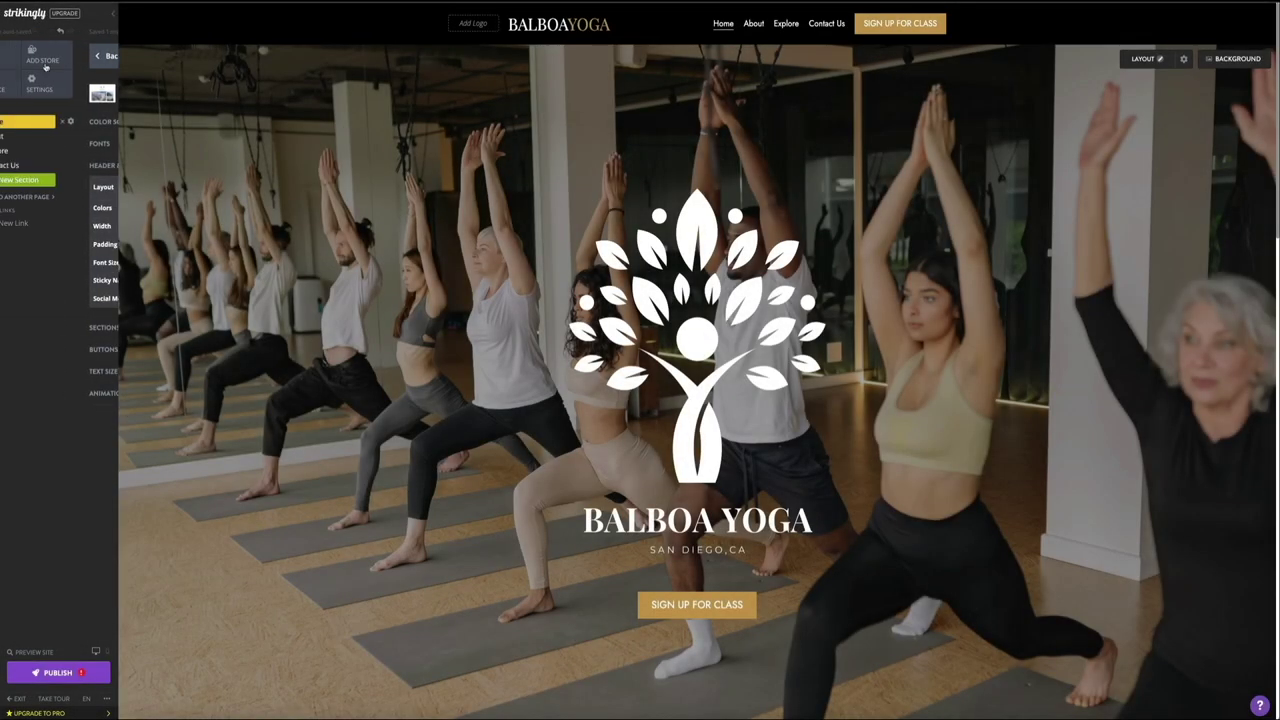
Step: Add the line 'Wine club members! Check this out' below the newsletter's launch announcement
{"action": "left_click", "coordinate": [81, 79]}
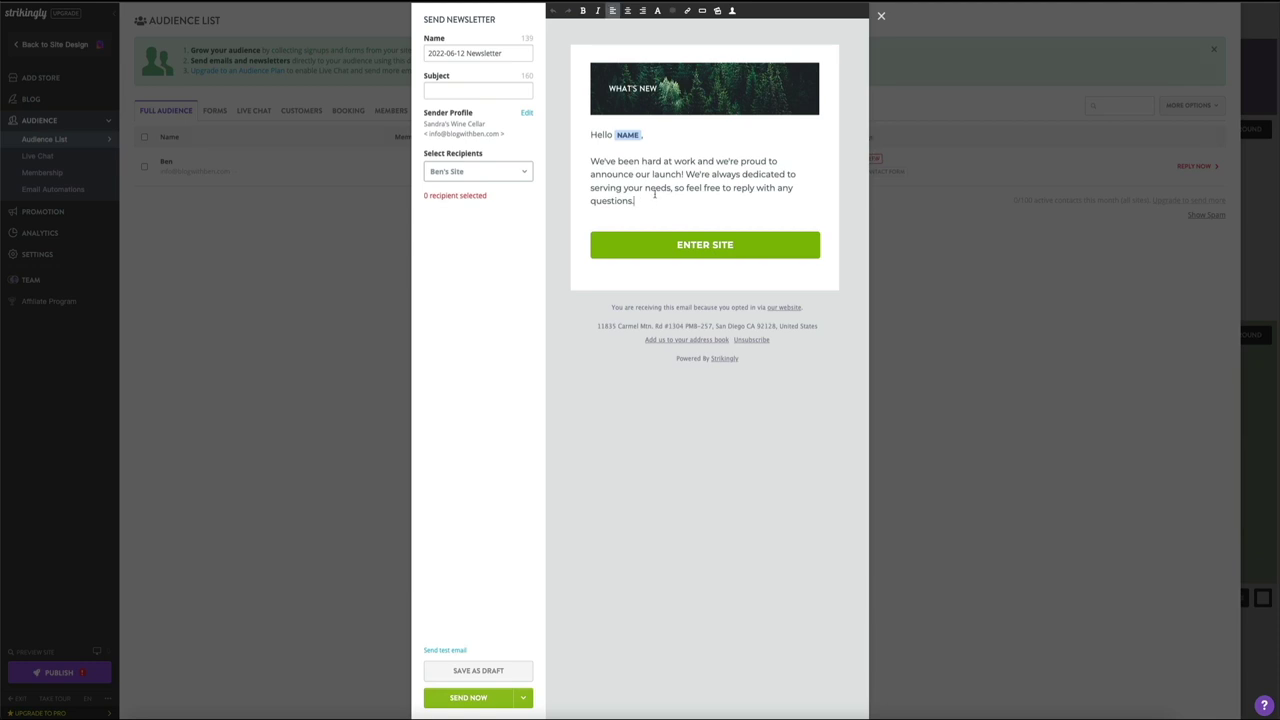
{"action": "key", "text": "Return"}
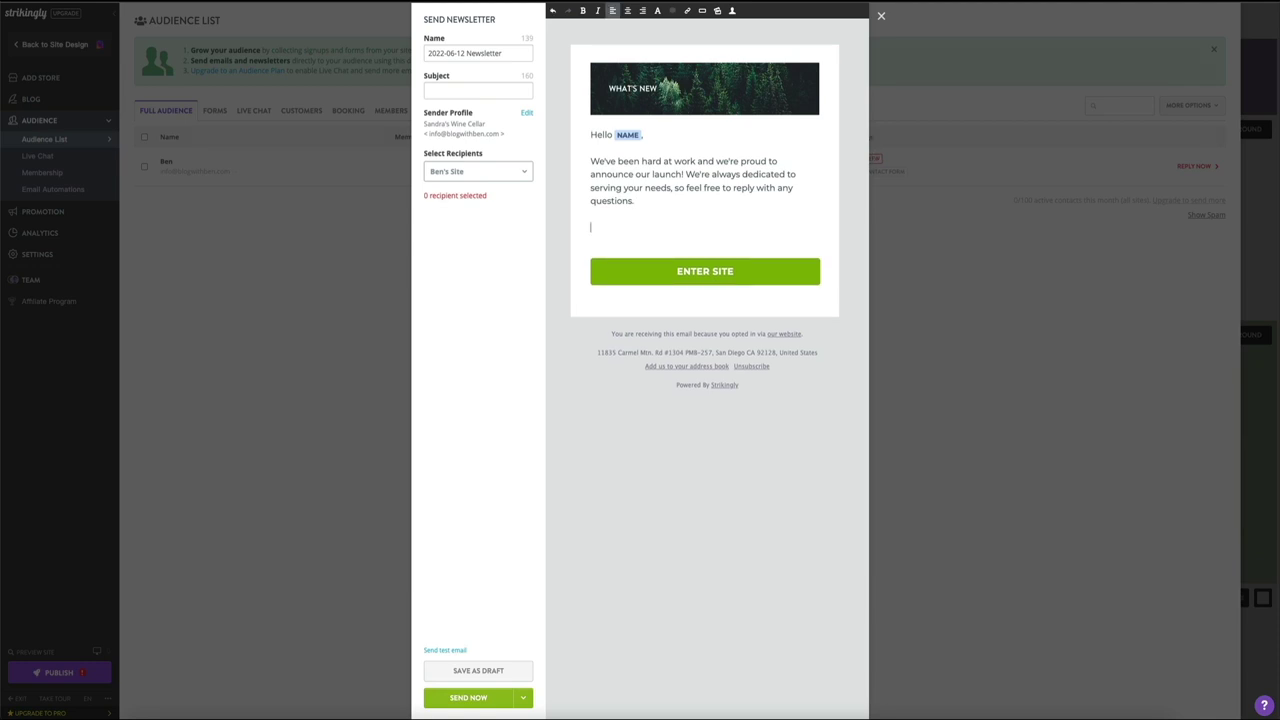
{"action": "type", "text": "Wine club mem"}
{"action": "type", "text": "s! Check this out"}
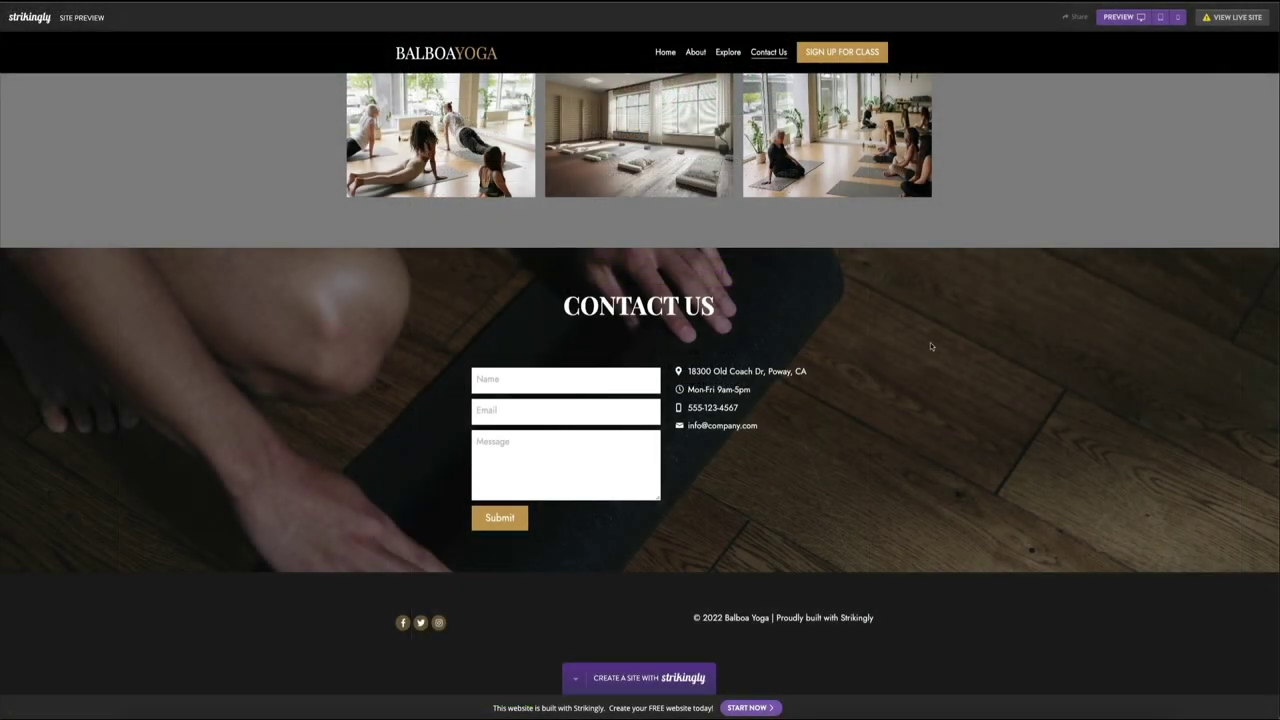
Step: Fill the contact form with a name, e-mail and 'Hey, I'm interested in 1-on-1 coaching. Do you offer that service?'
{"action": "left_click", "coordinate": [490, 380]}
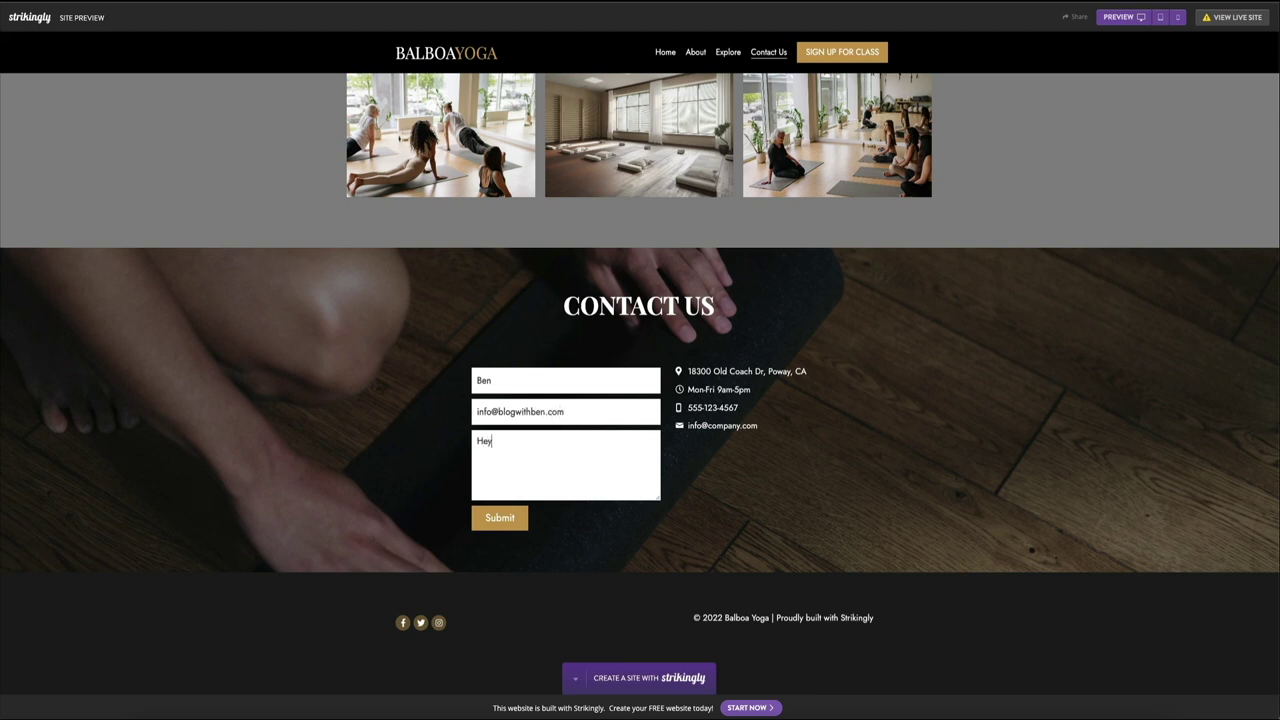
{"action": "key", "text": "ctrl+shift+Left"}
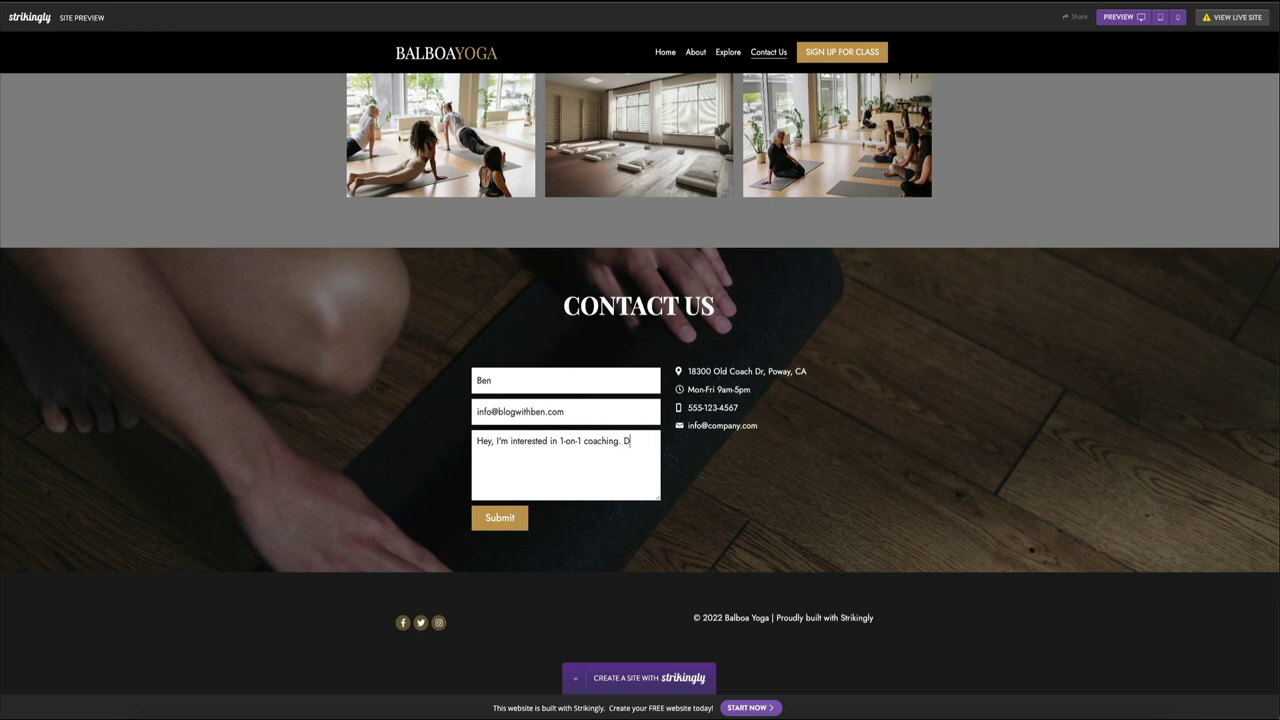
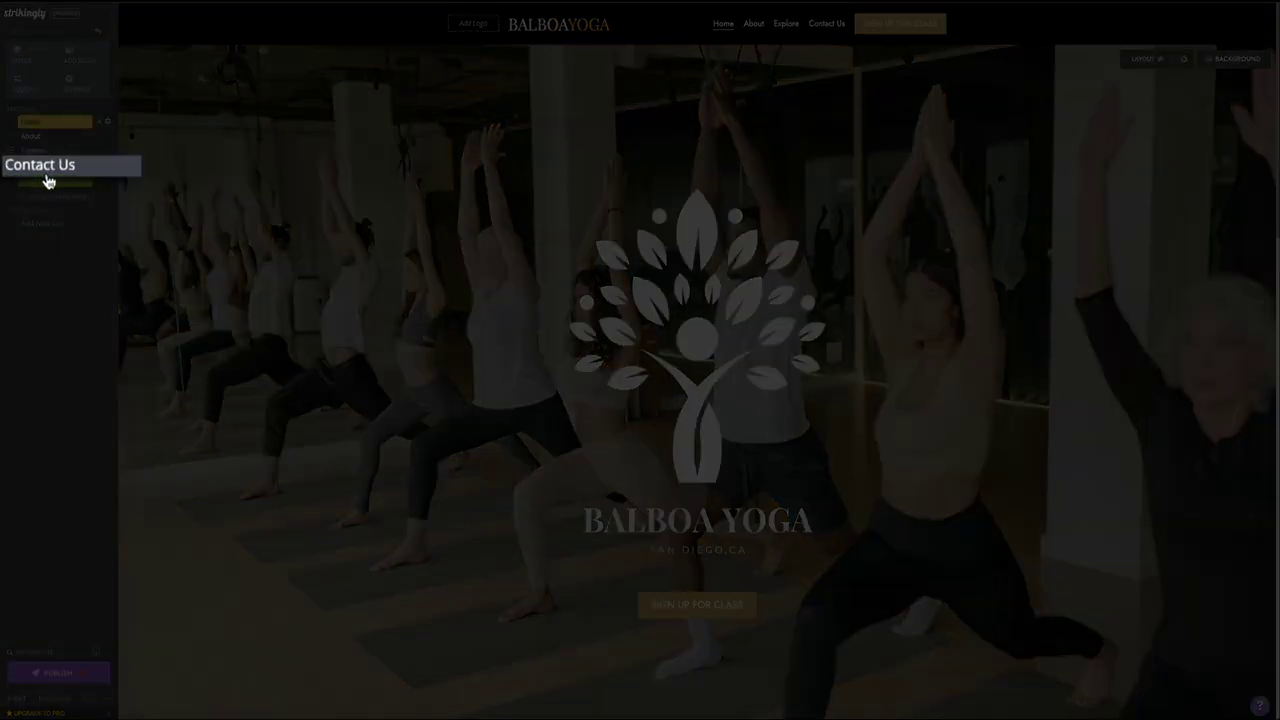
Step: Jump to Contact Us, then open the site's Email Notifications settings
{"action": "left_click", "coordinate": [45, 168]}
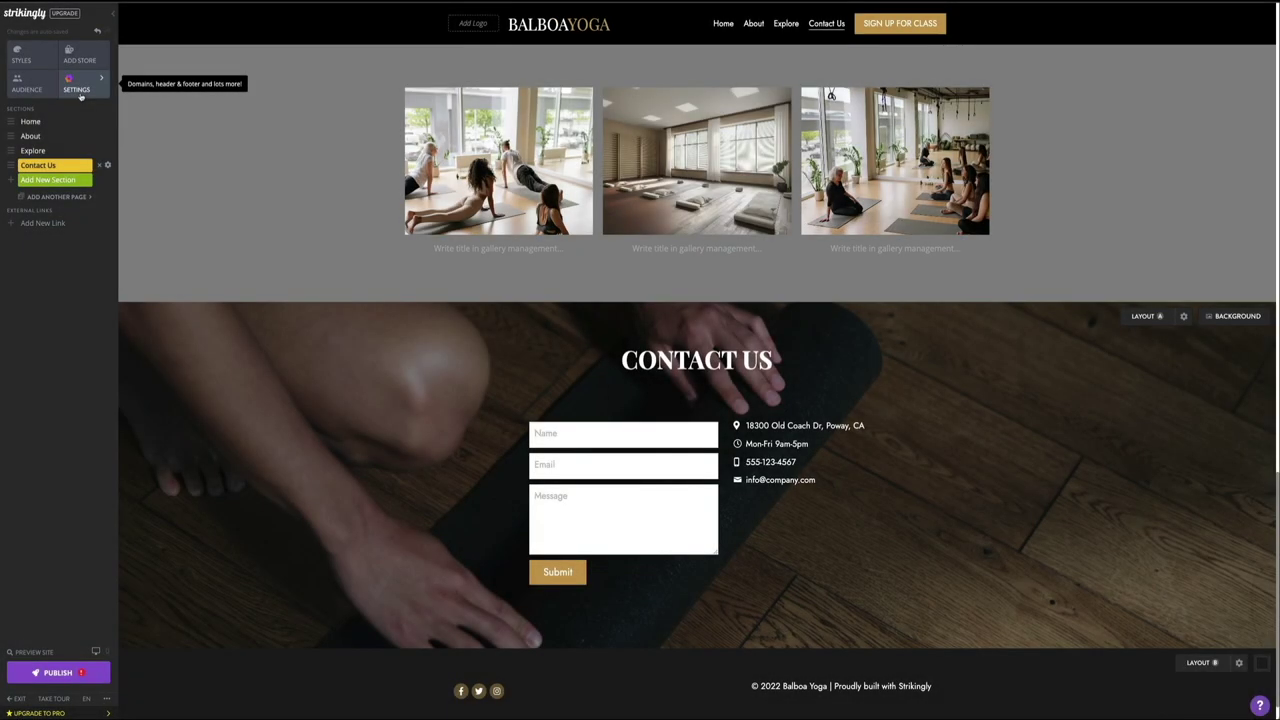
{"action": "left_click", "coordinate": [80, 94]}
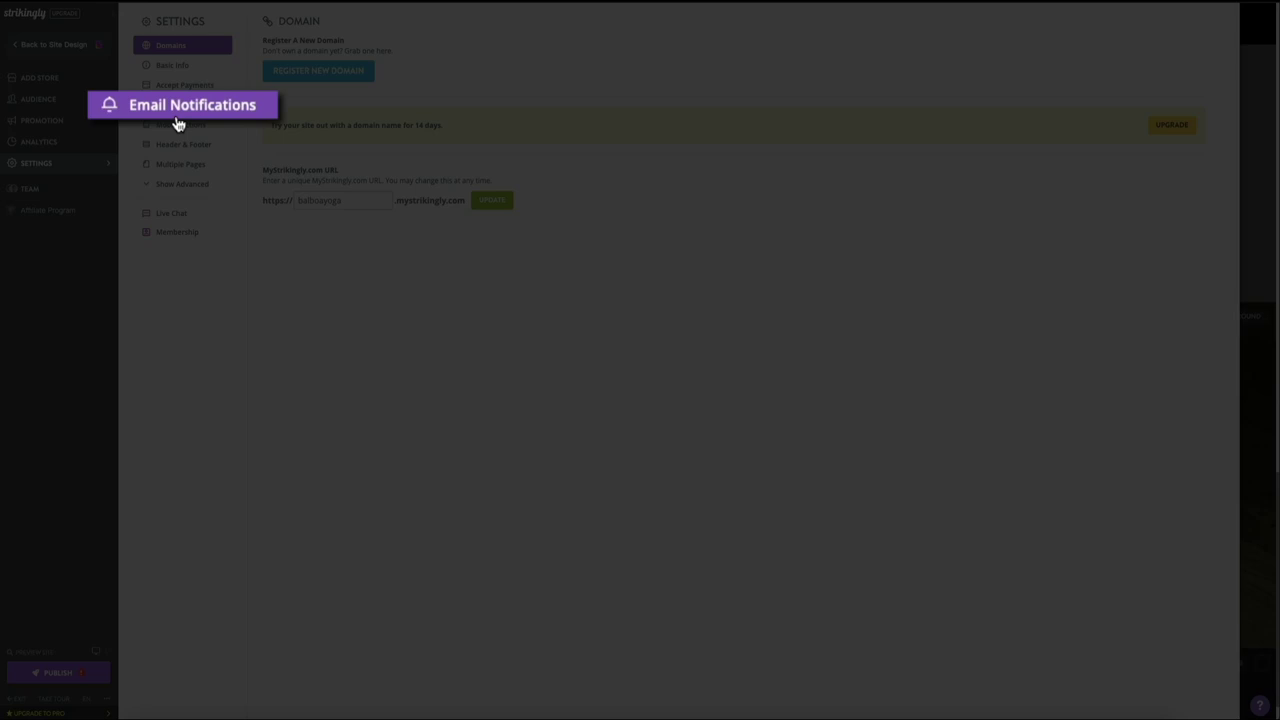
{"action": "left_click", "coordinate": [179, 113]}
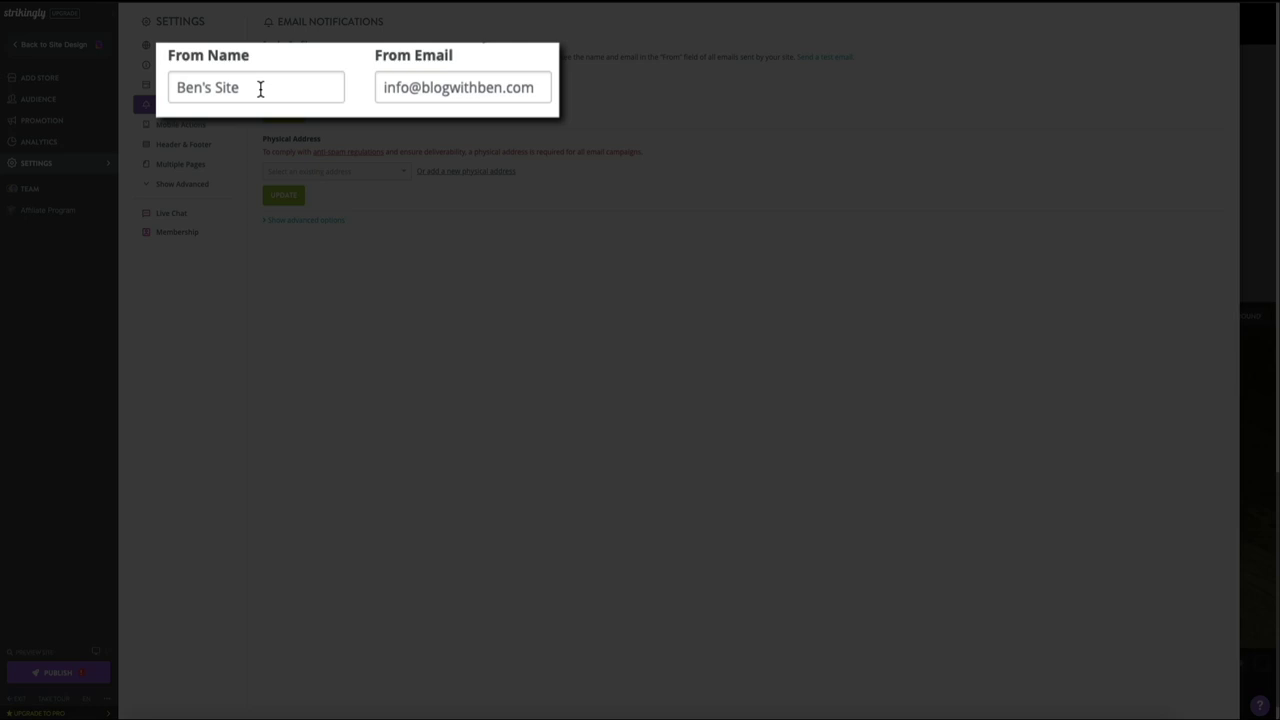
Step: Replace the sender's From Name with 'Balboa Yoga'
{"action": "left_click_drag", "start_coordinate": [309, 84], "coordinate": [273, 86]}
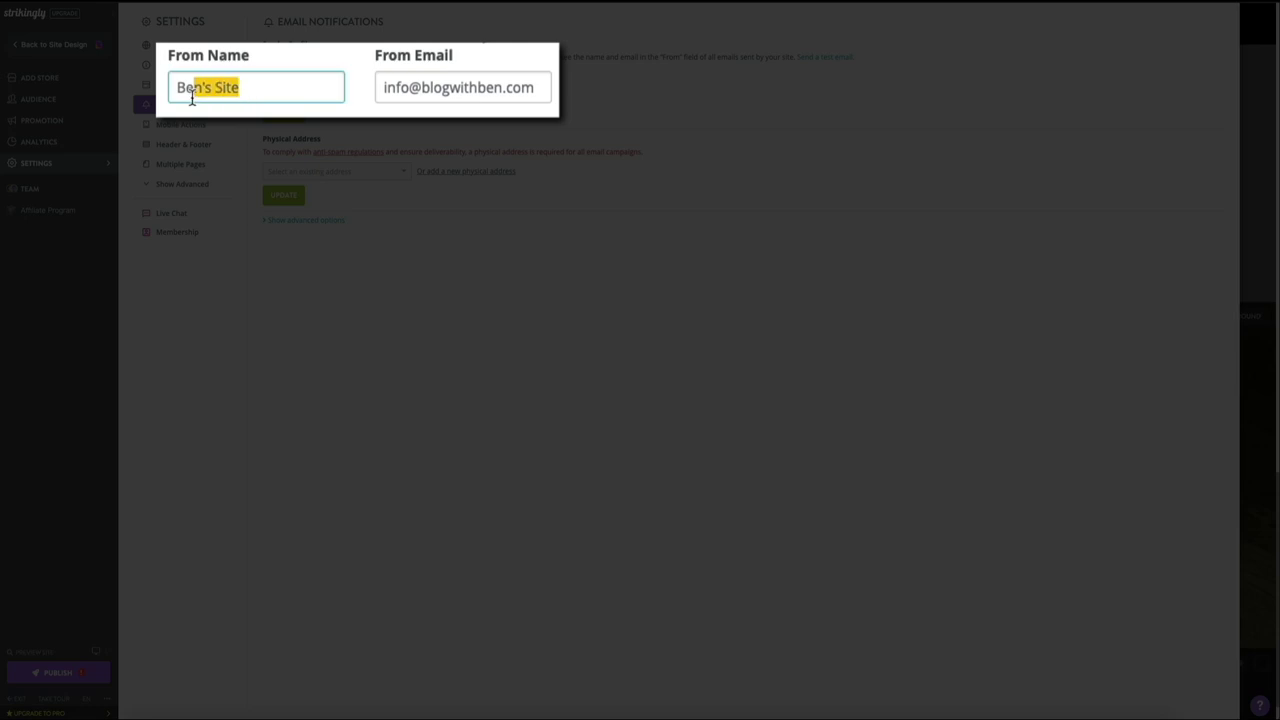
{"action": "type", "text": "Bal"}
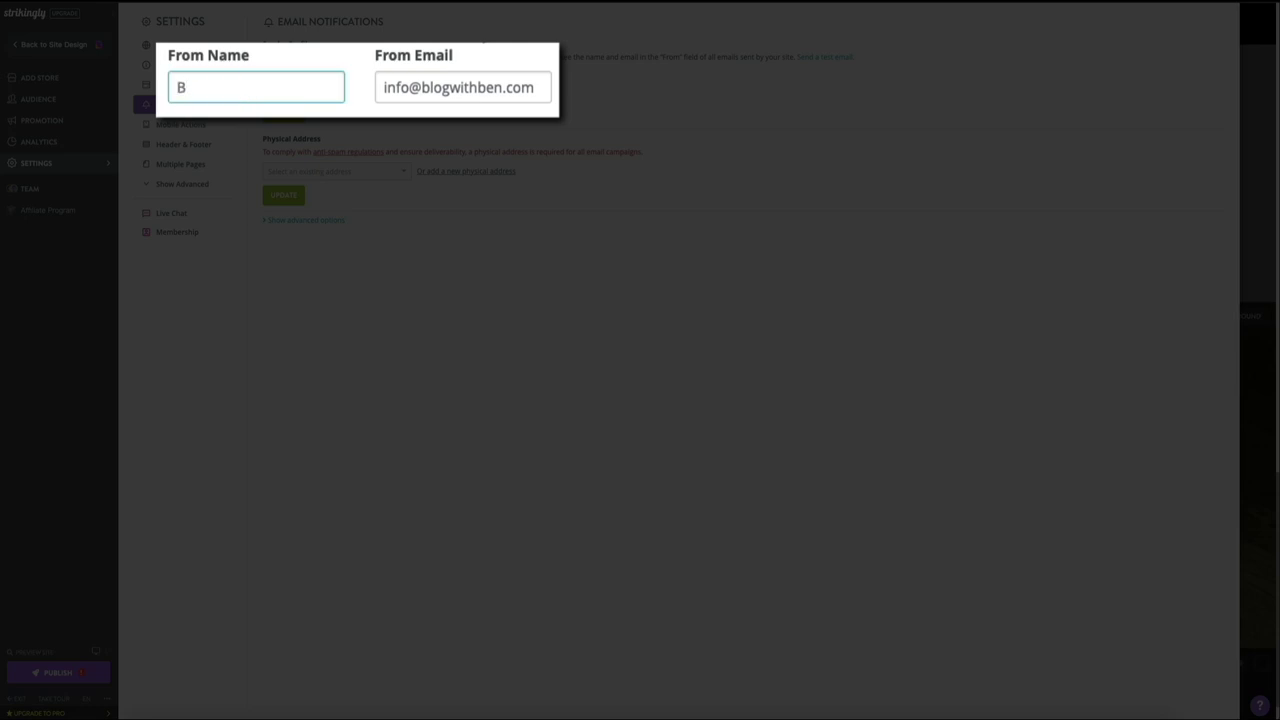
{"action": "type", "text": "boa Yoga"}
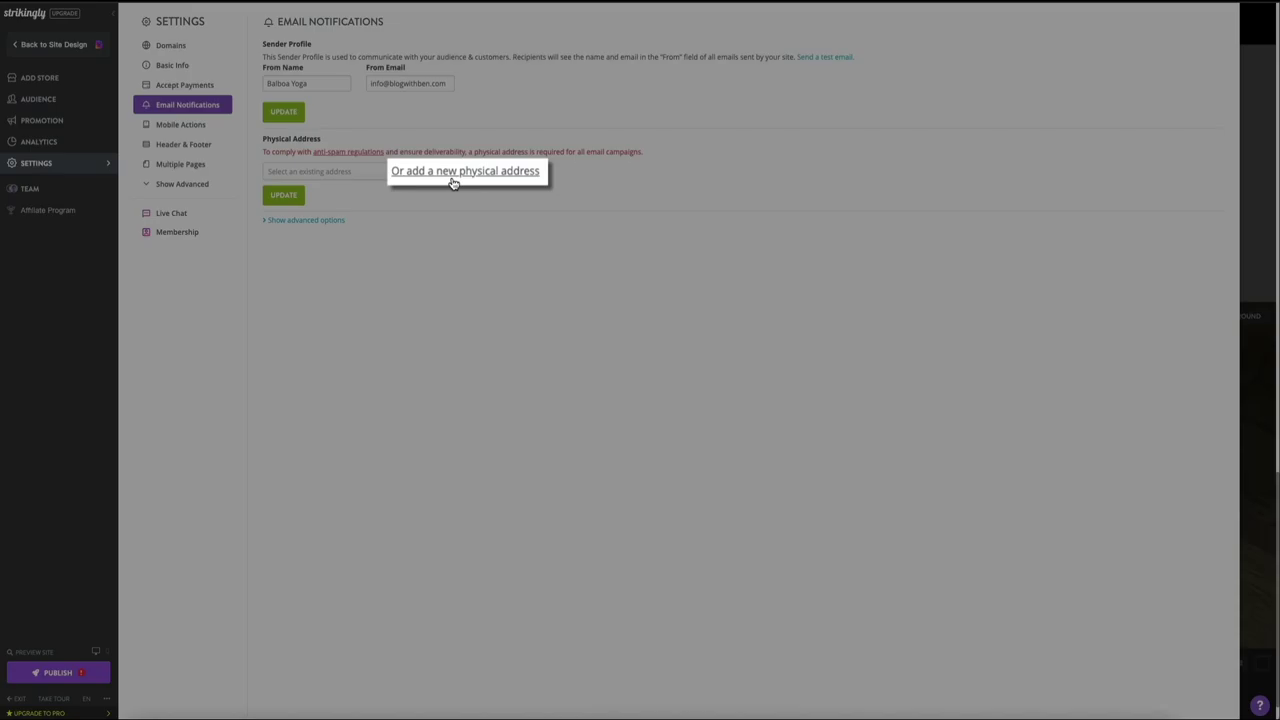
Step: Cancel the new-address form, choose the existing saved physical address and save it with UPDATE
{"action": "left_click", "coordinate": [456, 172]}
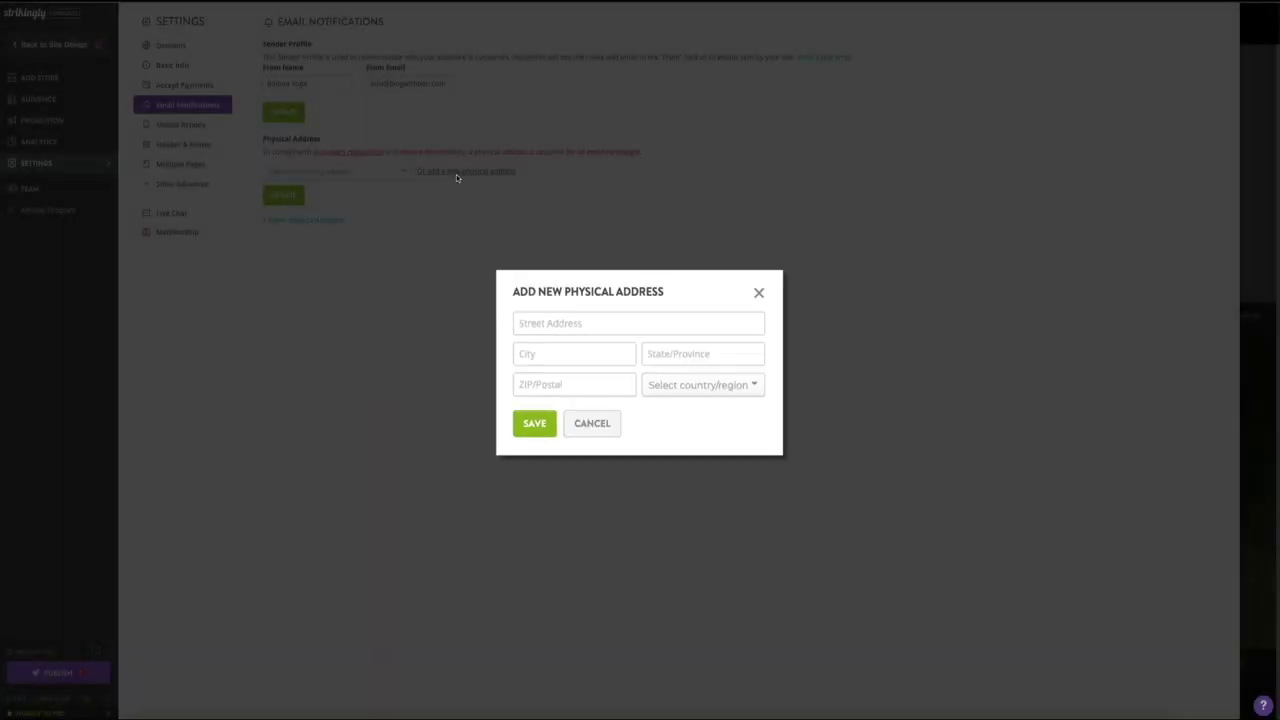
{"action": "left_click", "coordinate": [456, 175]}
{"action": "left_click", "coordinate": [405, 172]}
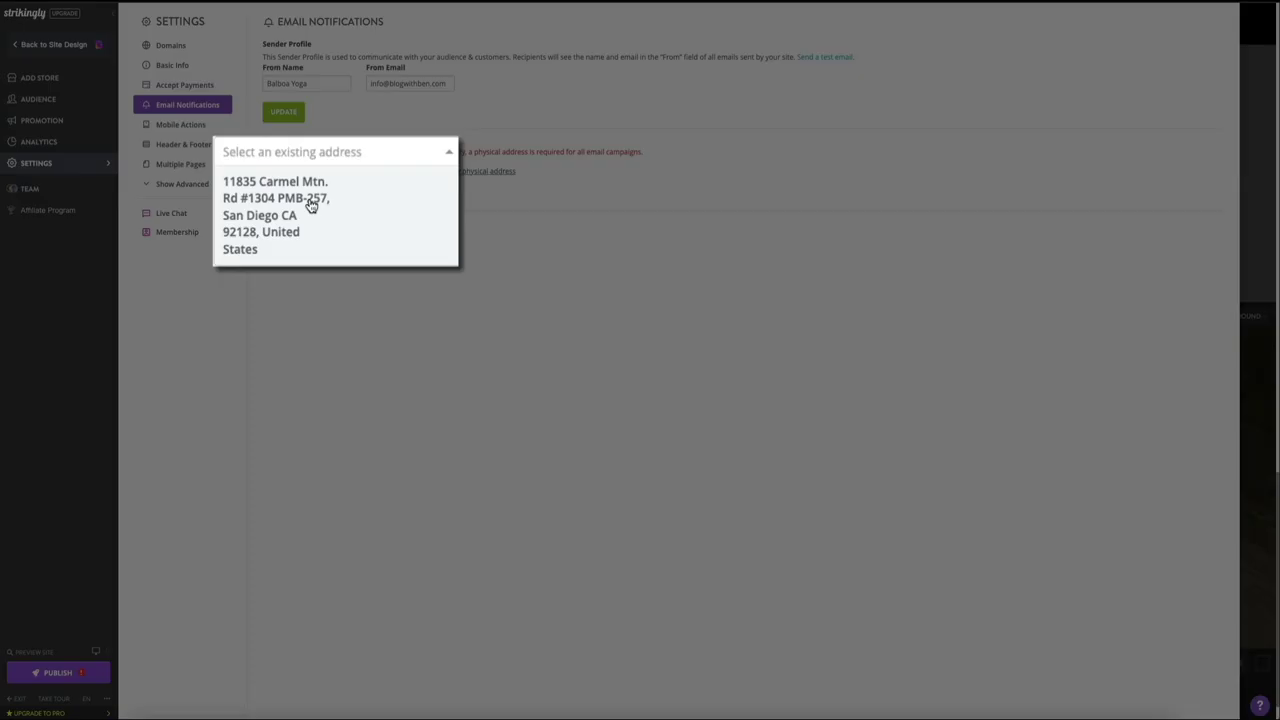
{"action": "left_click", "coordinate": [318, 199]}
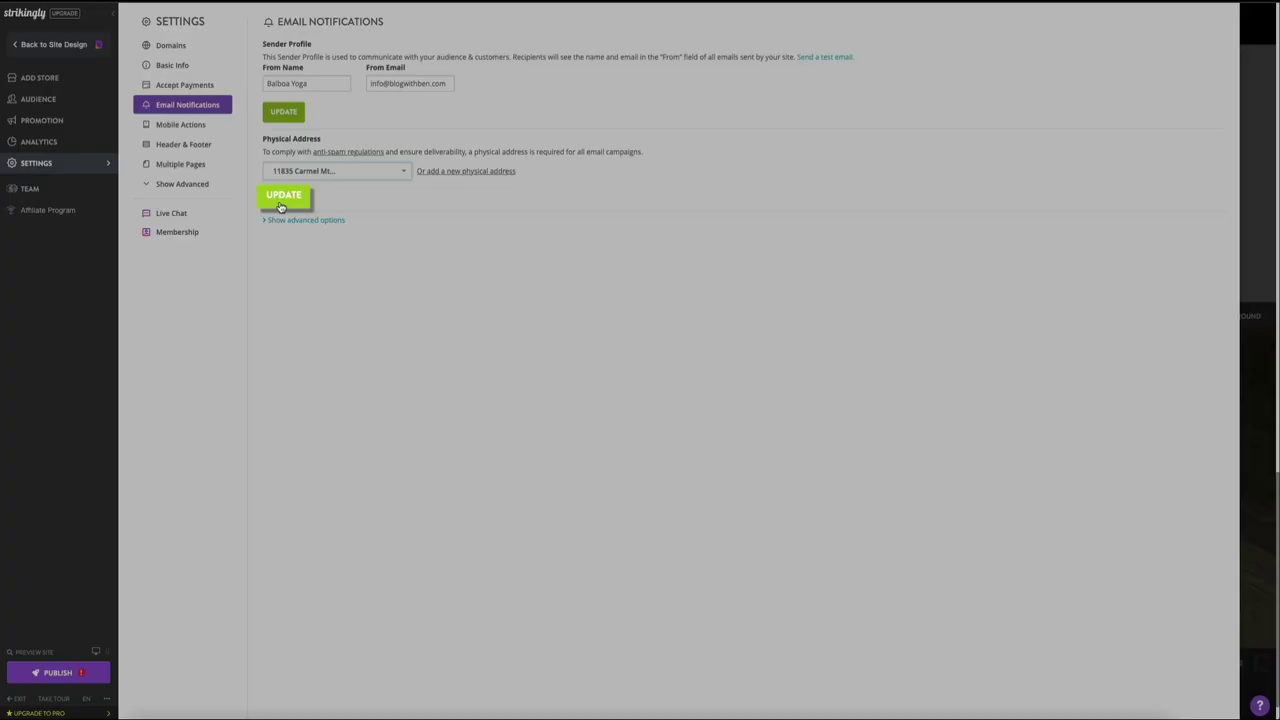
{"action": "left_click", "coordinate": [281, 201]}
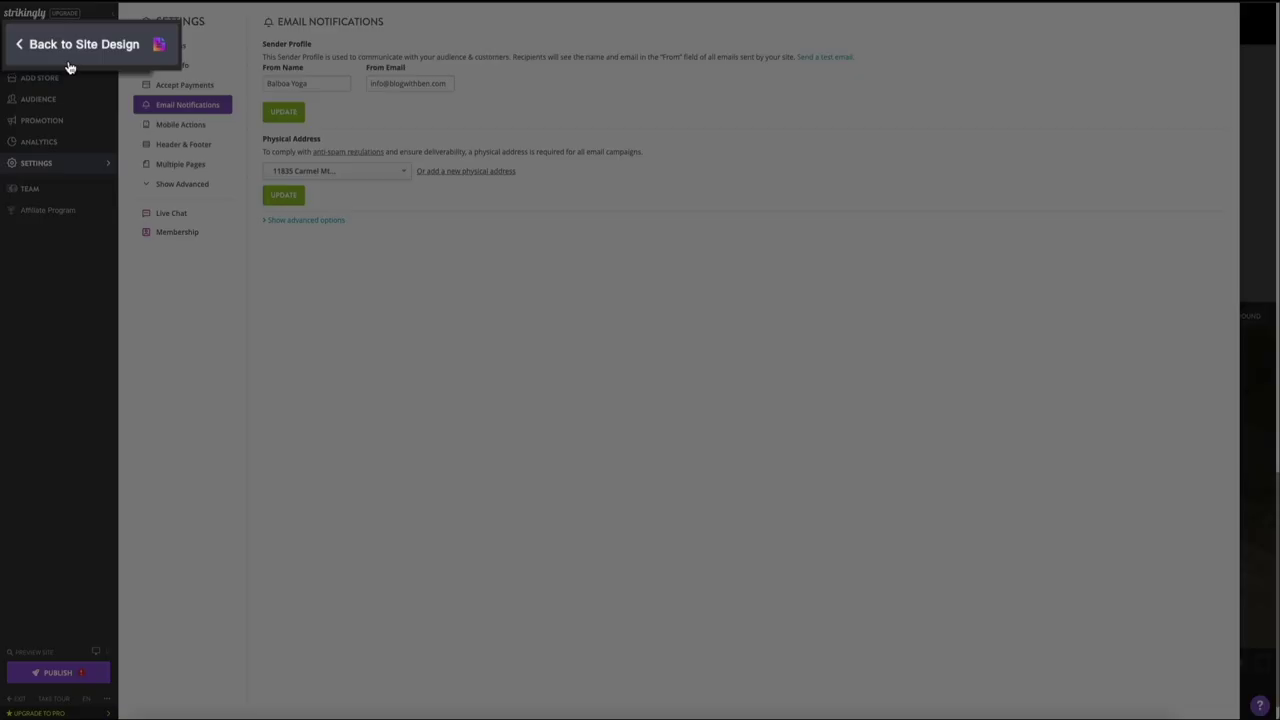
Step: Return to the editor, review the Contact Us form's settings and cancel without changes
{"action": "left_click", "coordinate": [70, 63]}
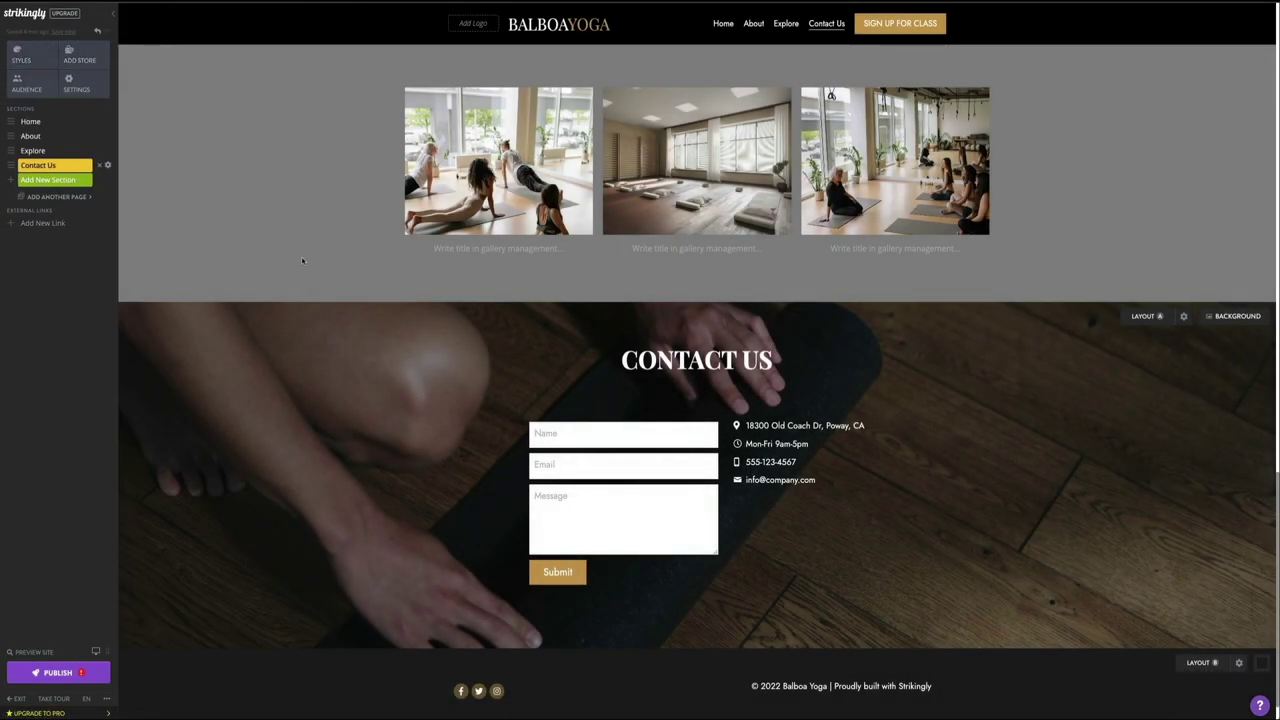
{"action": "mouse_move", "coordinate": [626, 508]}
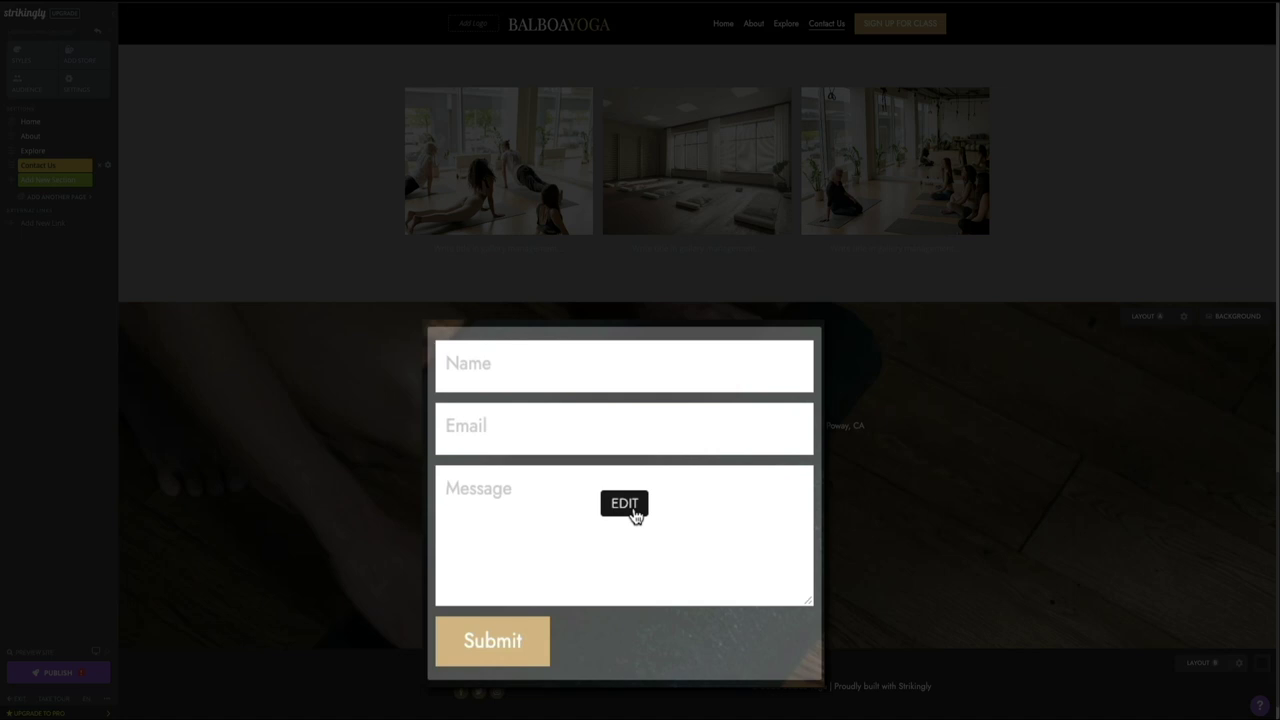
{"action": "left_click", "coordinate": [633, 510]}
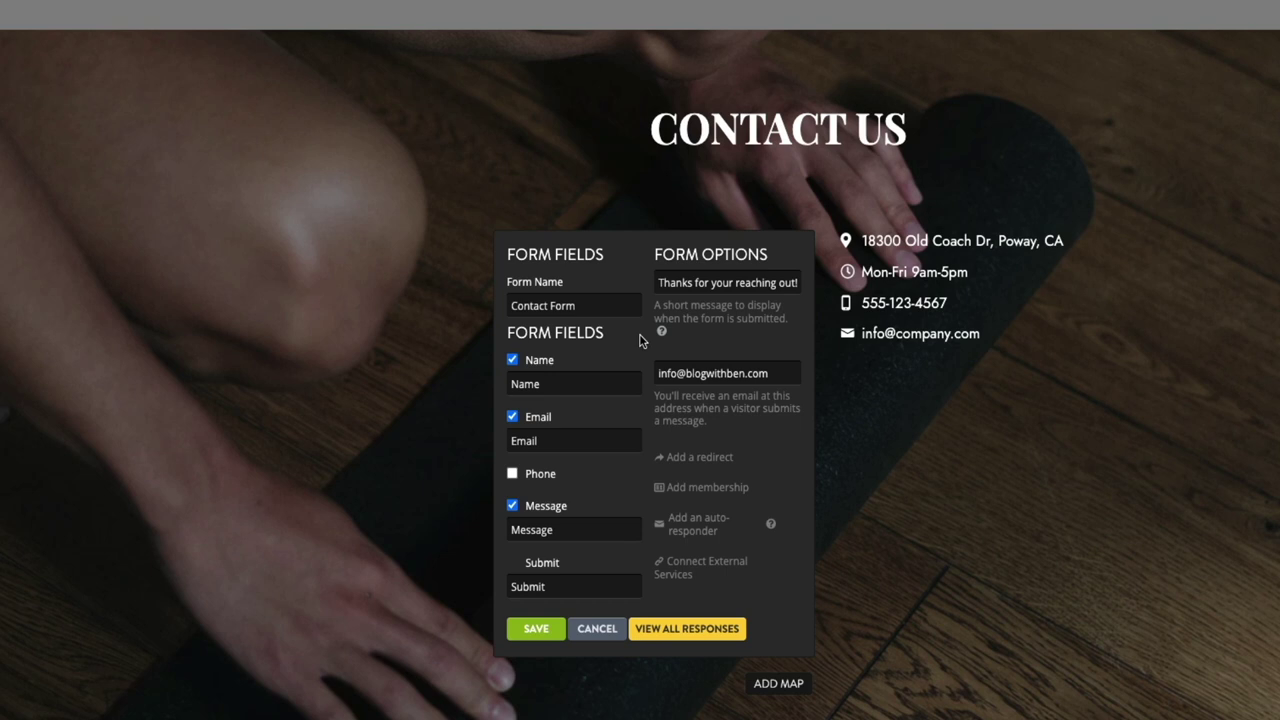
{"action": "left_click", "coordinate": [597, 630]}
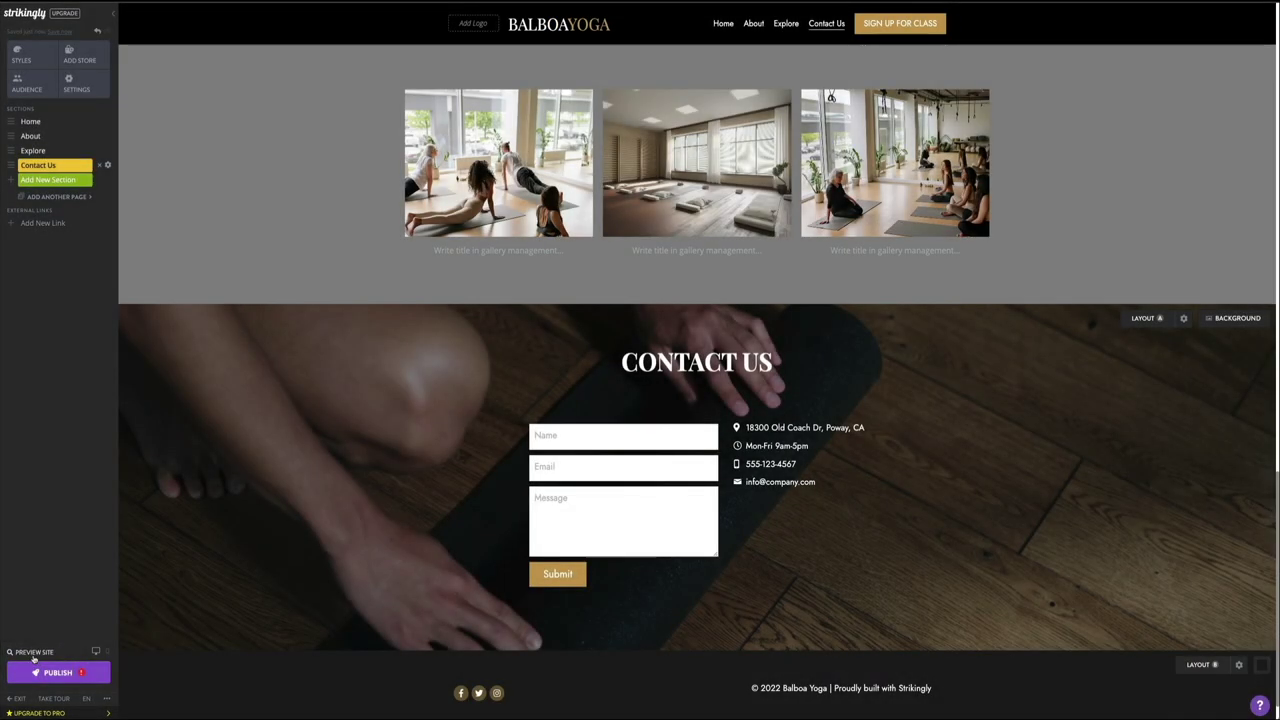
Step: Preview the Balboa Yoga site as visitors see it
{"action": "left_click", "coordinate": [33, 658]}
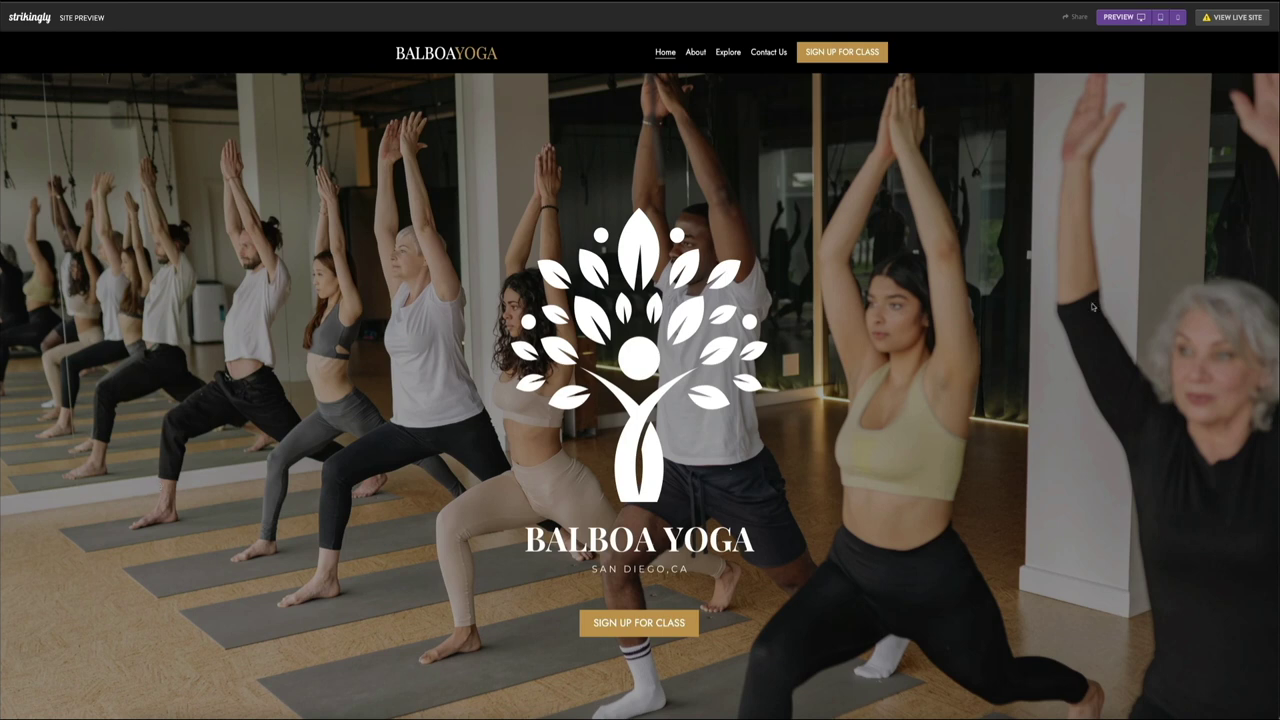
Step: Scroll the preview down past About Us and Explore the Studio to the Contact Us form
{"action": "scroll", "coordinate": [1093, 307], "scroll_direction": "down", "scroll_amount": 5}
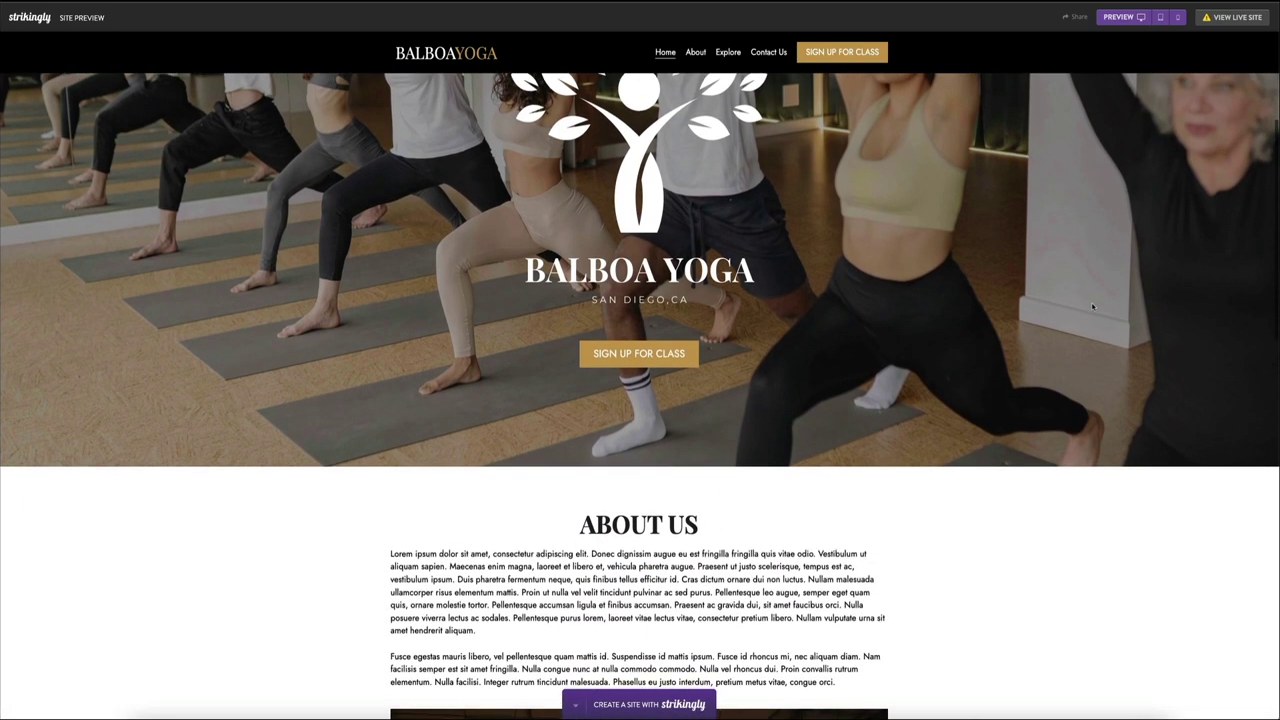
{"action": "scroll", "coordinate": [1093, 307], "scroll_direction": "down", "scroll_amount": 5}
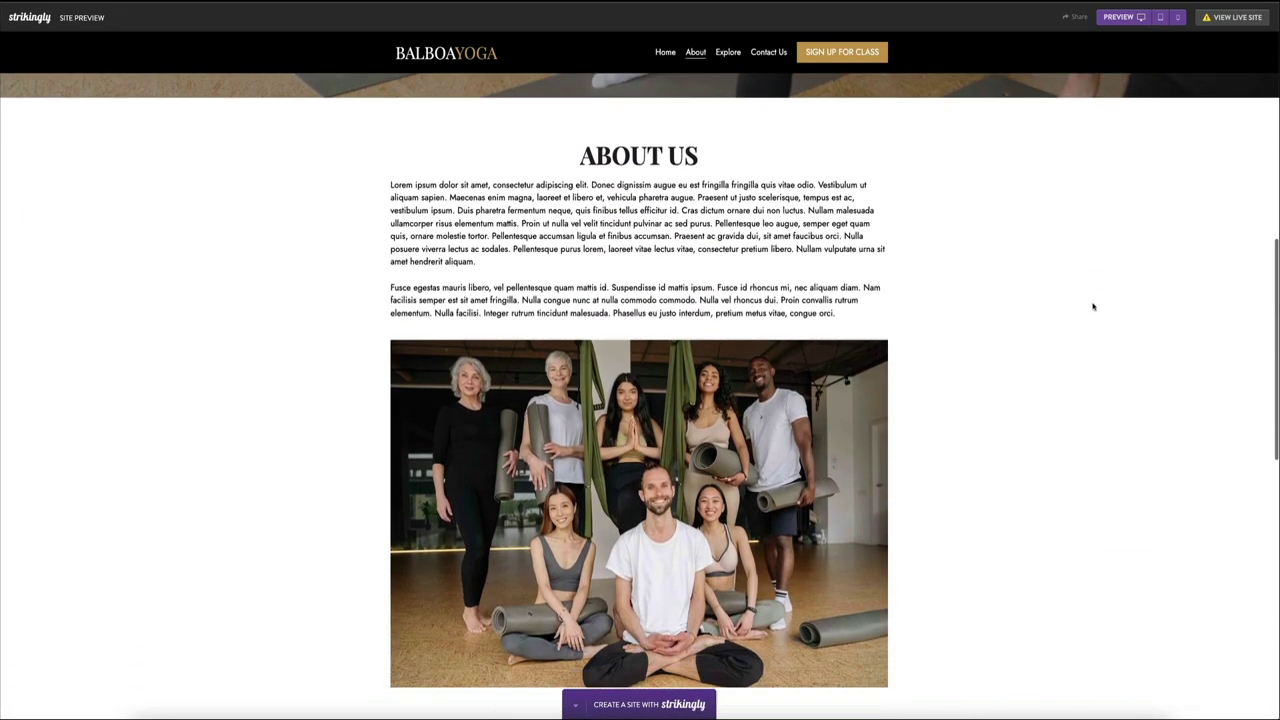
{"action": "scroll", "coordinate": [1093, 307], "scroll_direction": "down", "scroll_amount": 4}
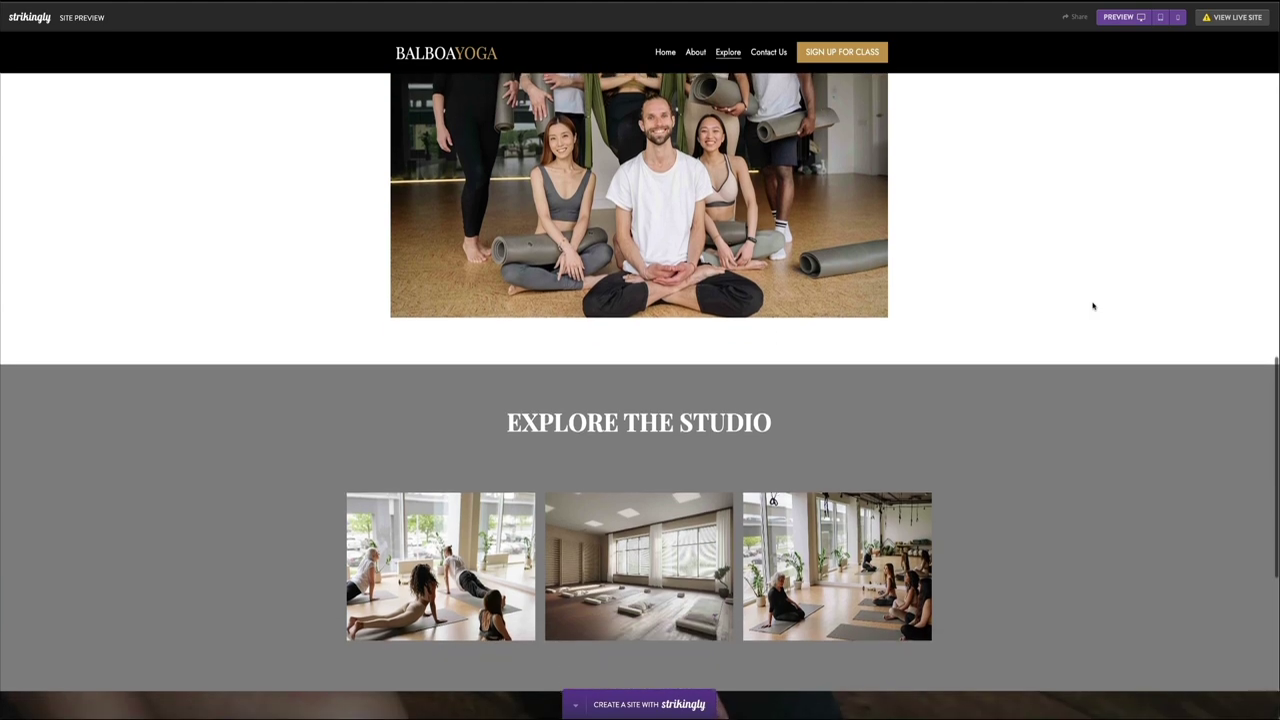
{"action": "scroll", "coordinate": [1093, 307], "scroll_direction": "down", "scroll_amount": 5}
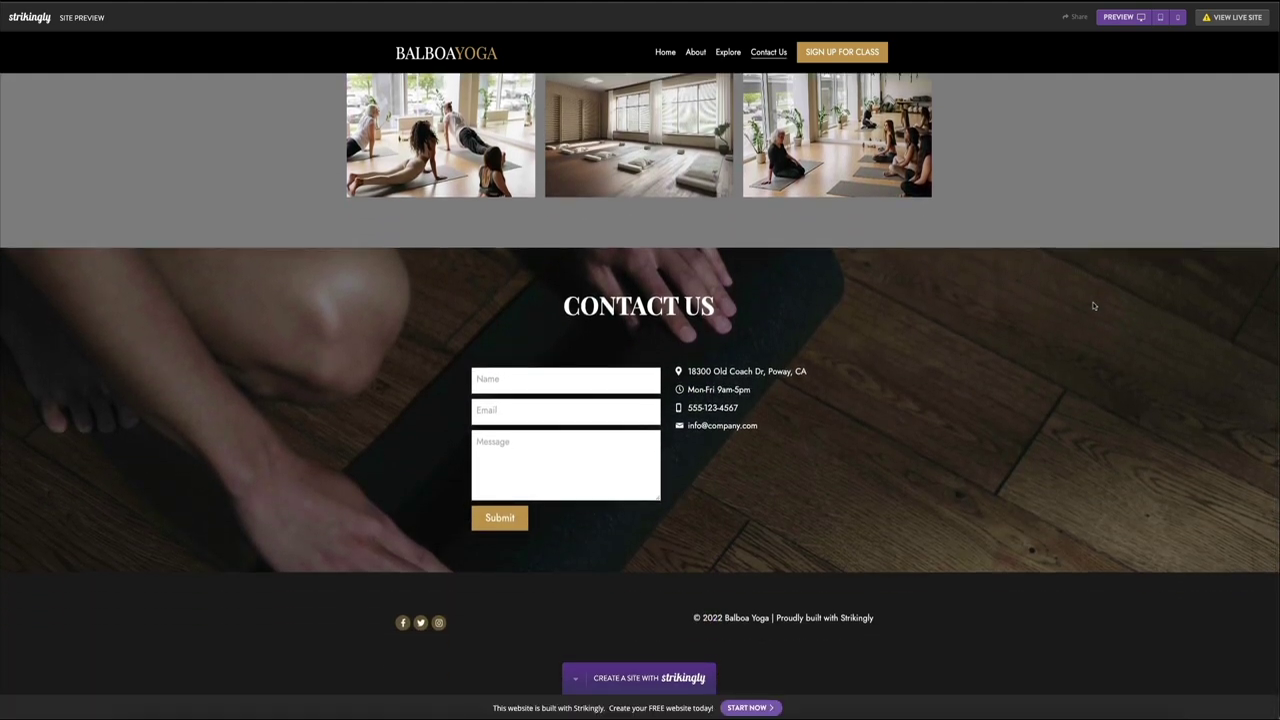
Step: Submit a test enquiry with the visitor's name, e-mail and a 1-on-1 coaching question, then open Audience
{"action": "left_click", "coordinate": [489, 379]}
{"action": "type", "text": "Ben"}
{"action": "key", "text": "Tab"}
{"action": "key", "text": "Tab"}
{"action": "type", "text": "Hey, I'm interested in 1-on-1 coaching. Do you offer that service?"}
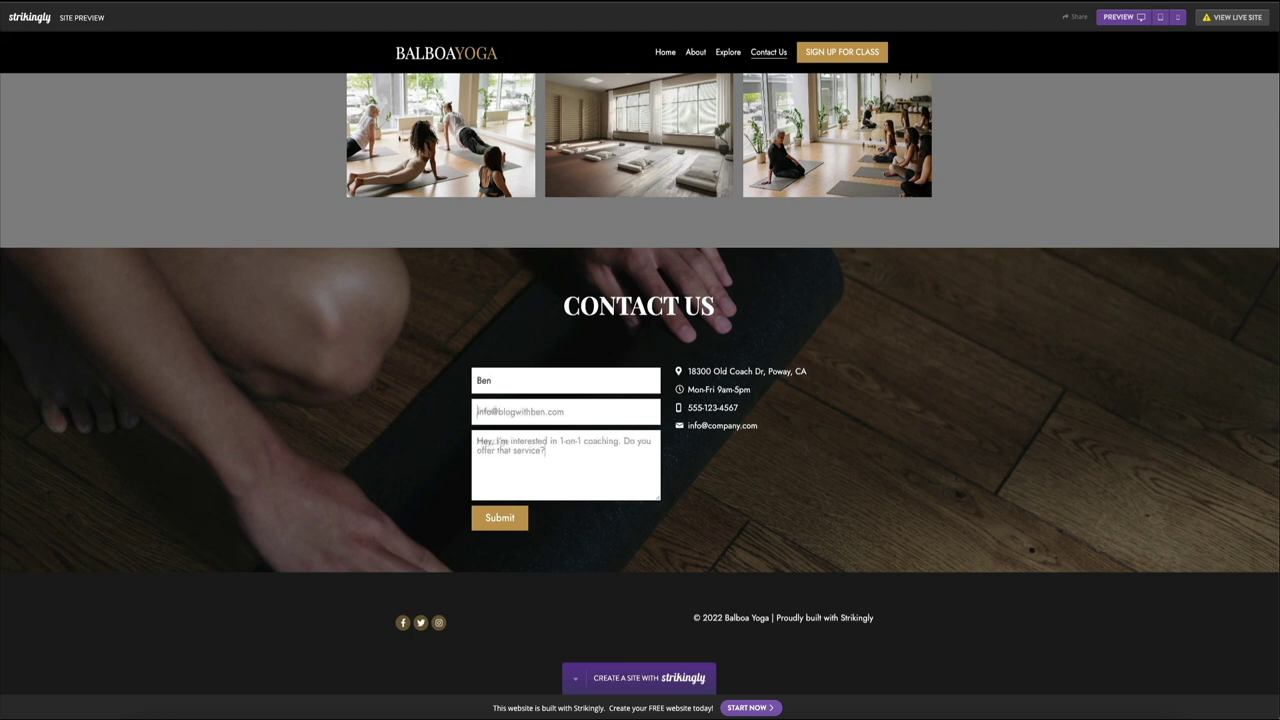
{"action": "left_click", "coordinate": [498, 527]}
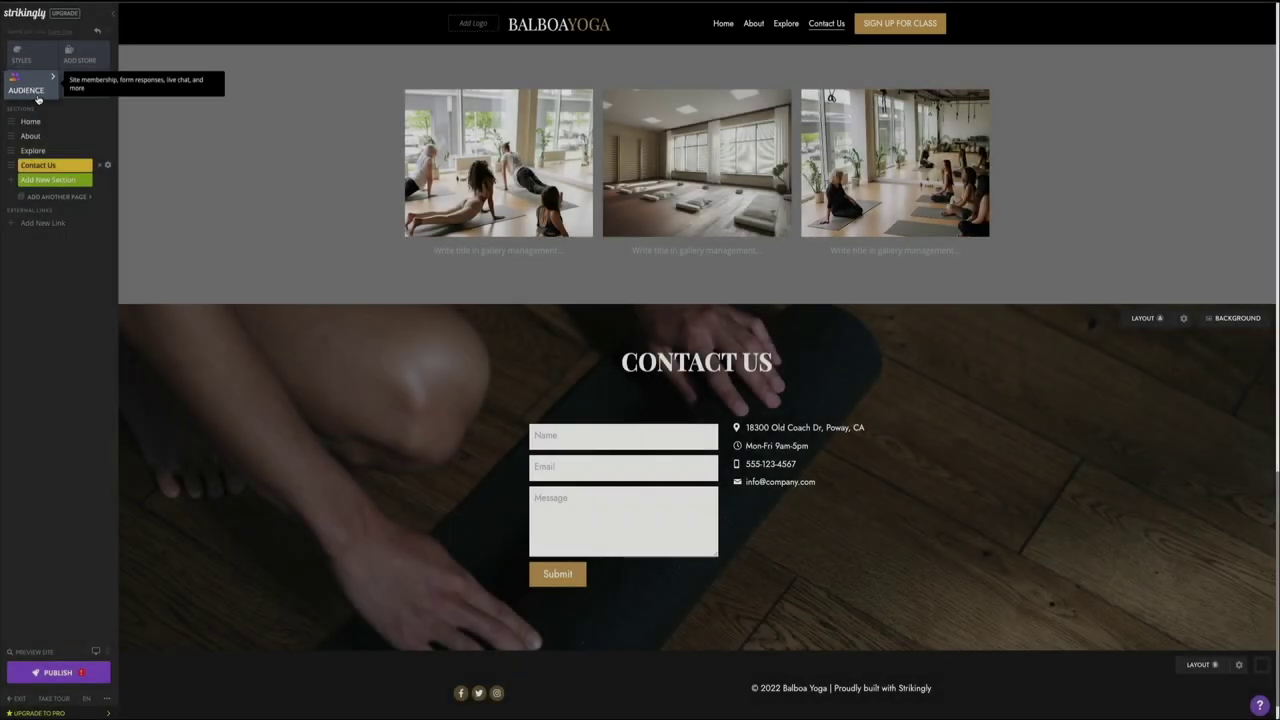
{"action": "left_click", "coordinate": [40, 85]}
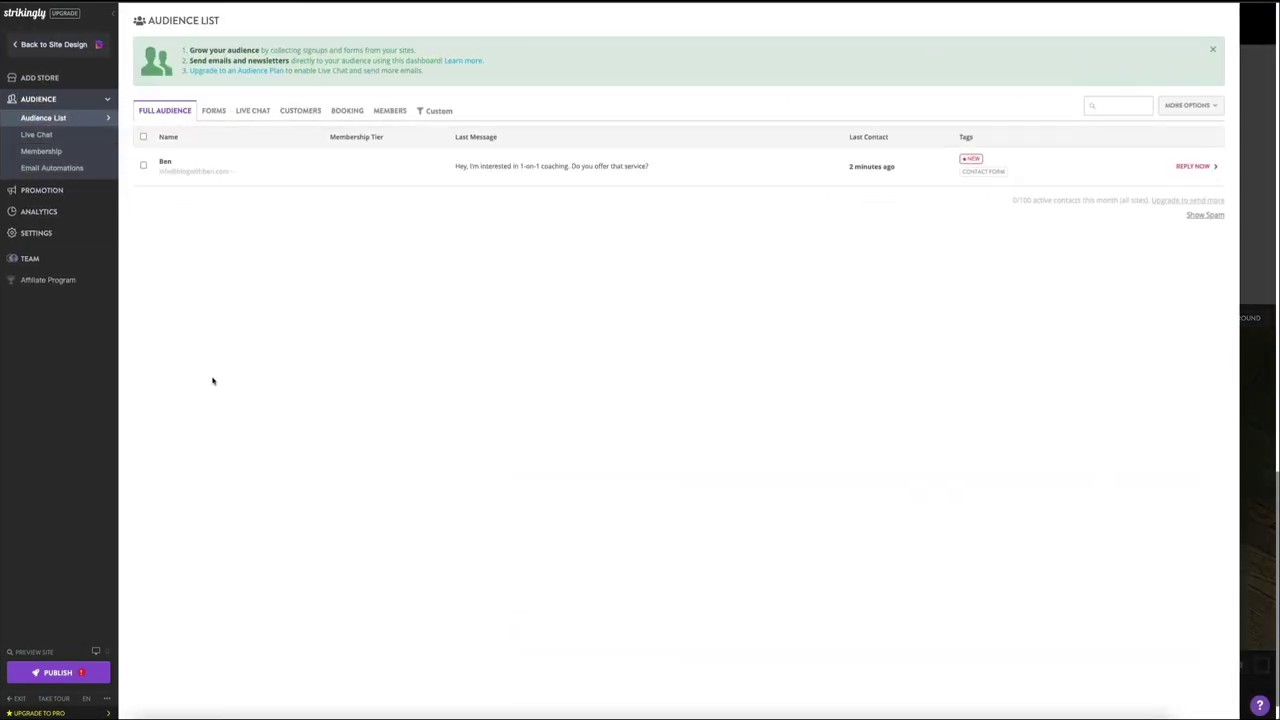
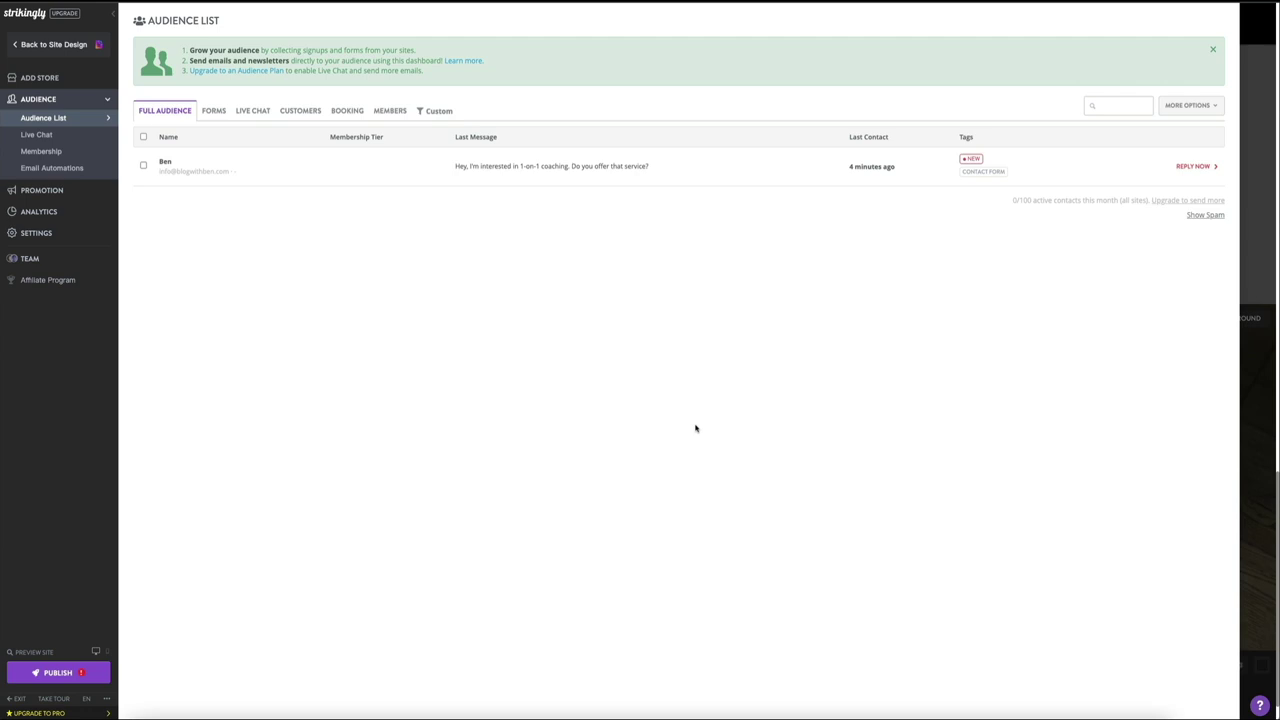
Step: Start composing a new newsletter from the Audience List's More Options menu
{"action": "left_click", "coordinate": [1211, 112]}
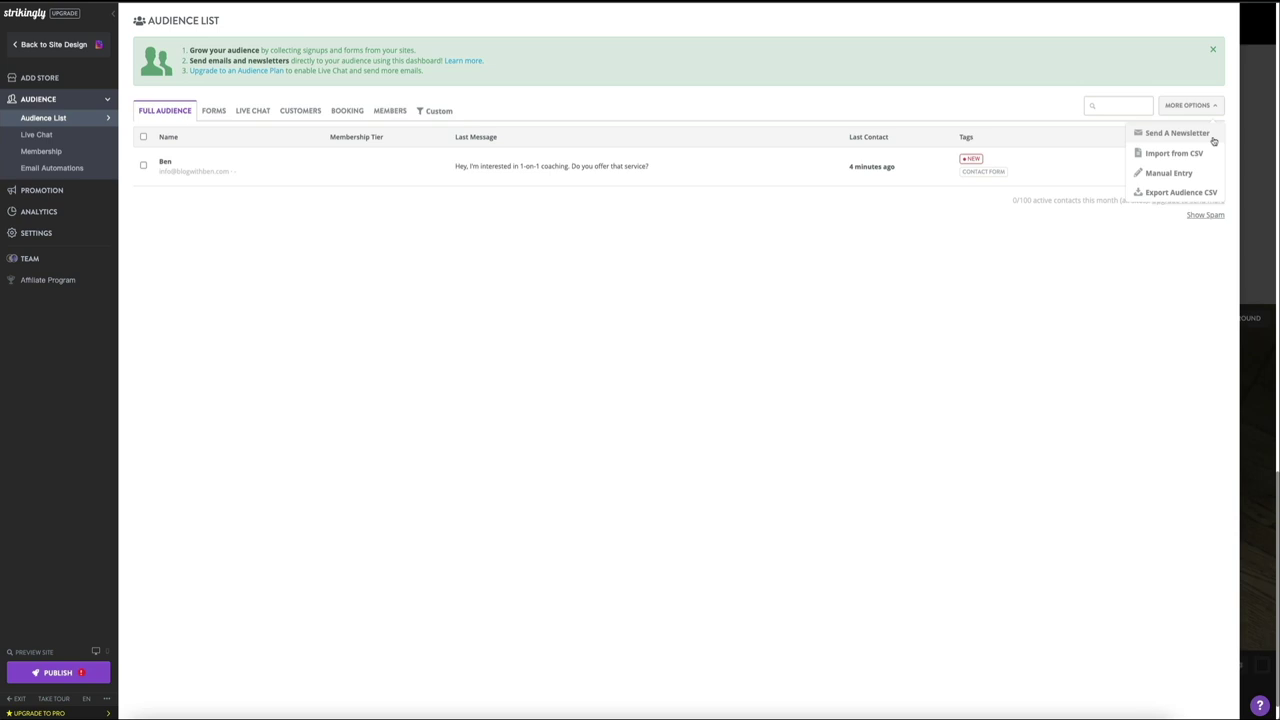
{"action": "left_click", "coordinate": [1177, 133]}
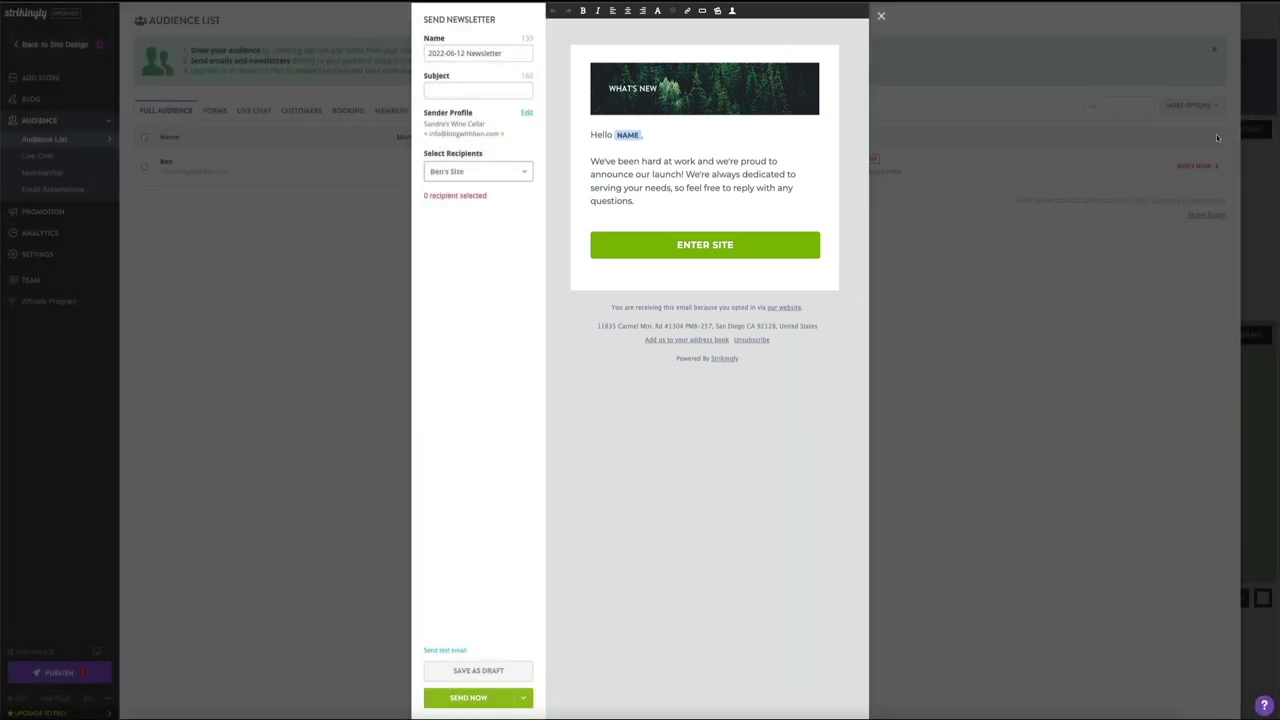
Step: Open the newsletter header image's replace dialog and close it unchanged
{"action": "left_click", "coordinate": [671, 89]}
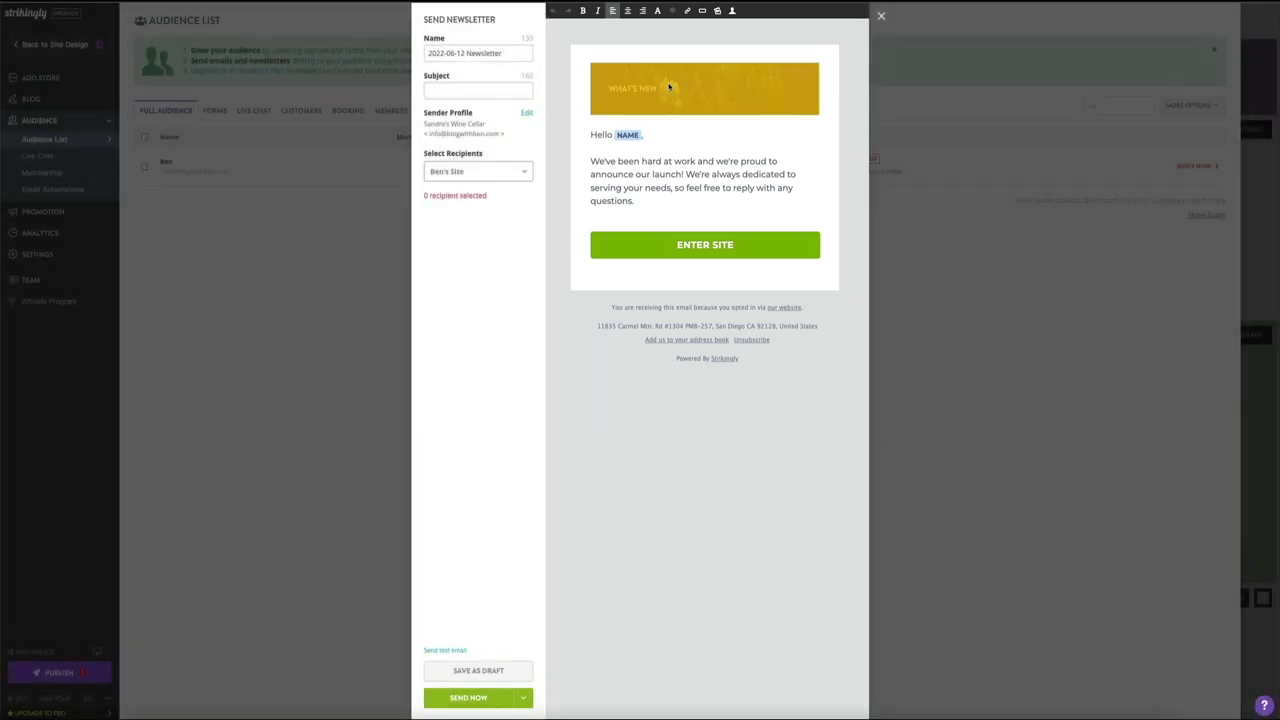
{"action": "left_click", "coordinate": [717, 10]}
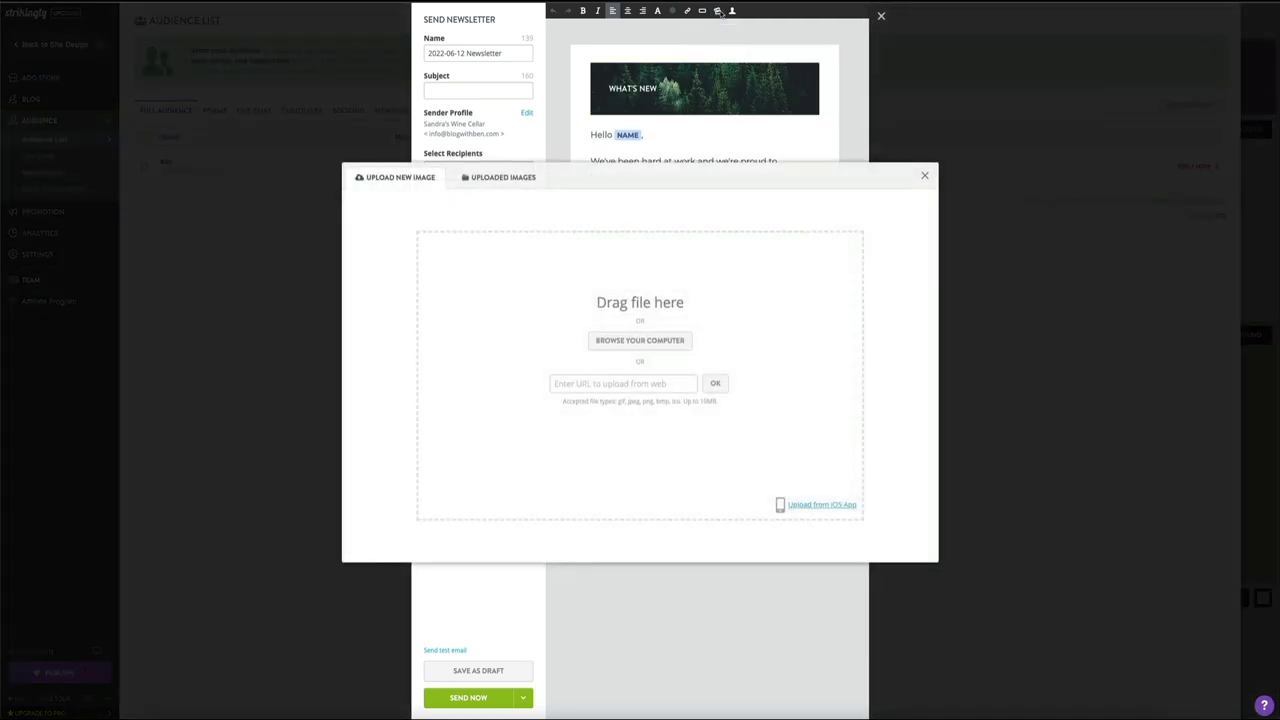
{"action": "left_click", "coordinate": [924, 176]}
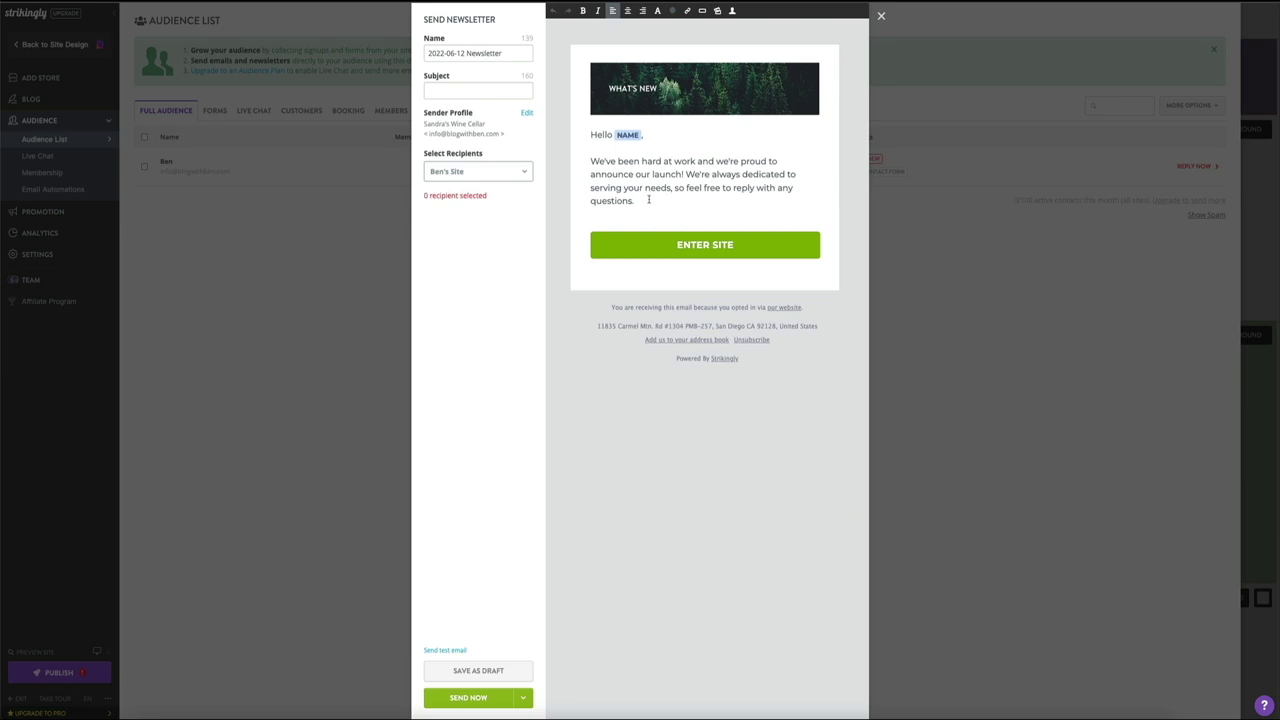
Step: Add the line 'Wine club members! Check this out!' and check the ENTER SITE button's link settings
{"action": "key", "text": "Return"}
{"action": "key", "text": "Return"}
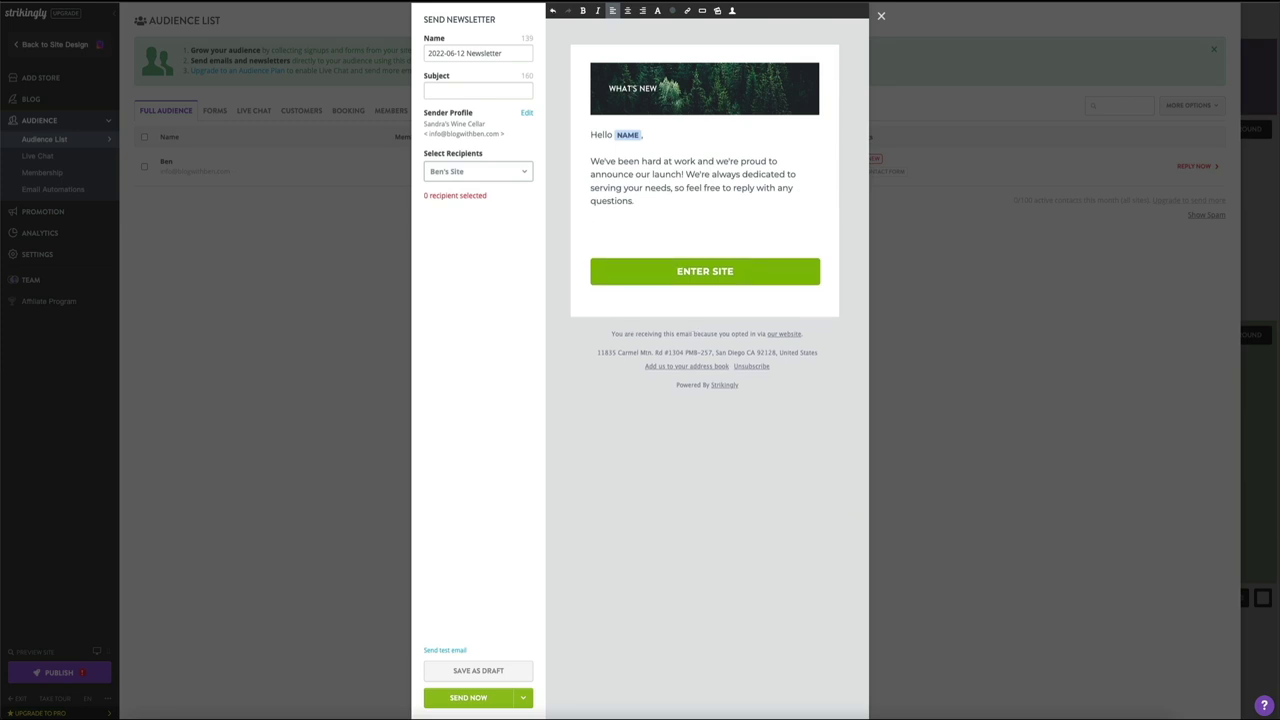
{"action": "type", "text": "Wine club members! Check this out!"}
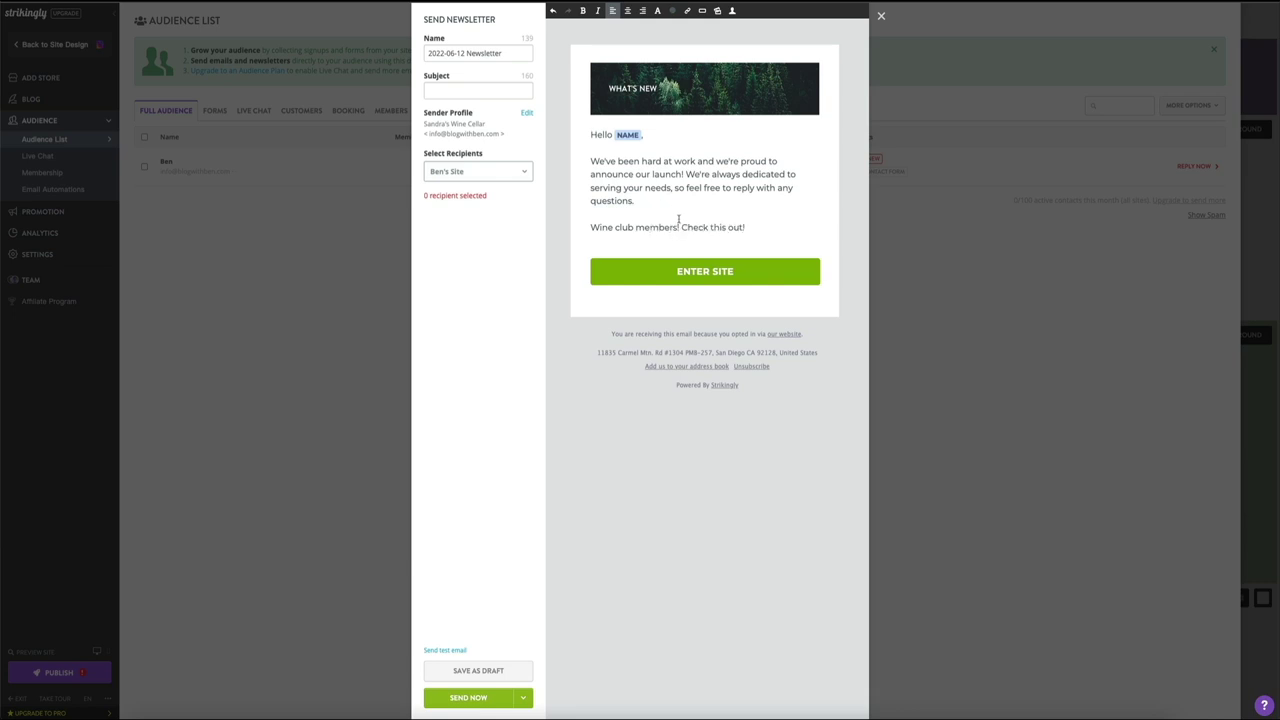
{"action": "left_click", "coordinate": [741, 272]}
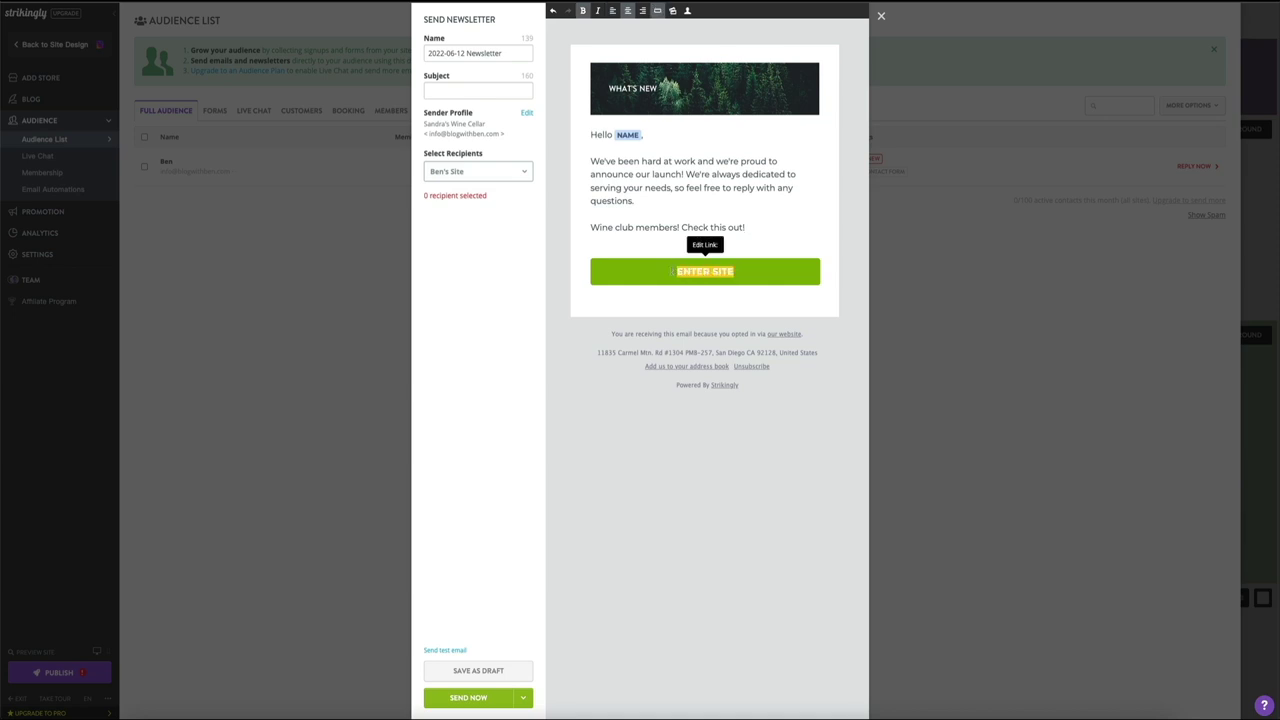
{"action": "left_click", "coordinate": [703, 245]}
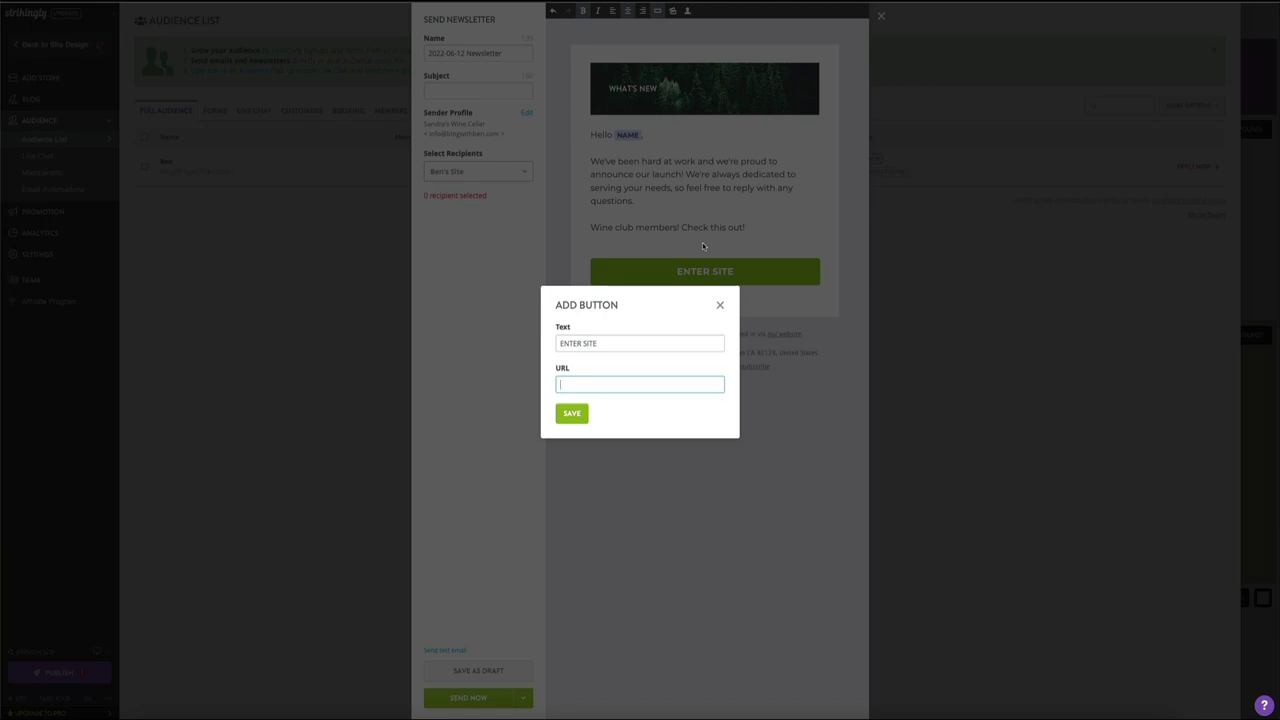
{"action": "left_click", "coordinate": [718, 307]}
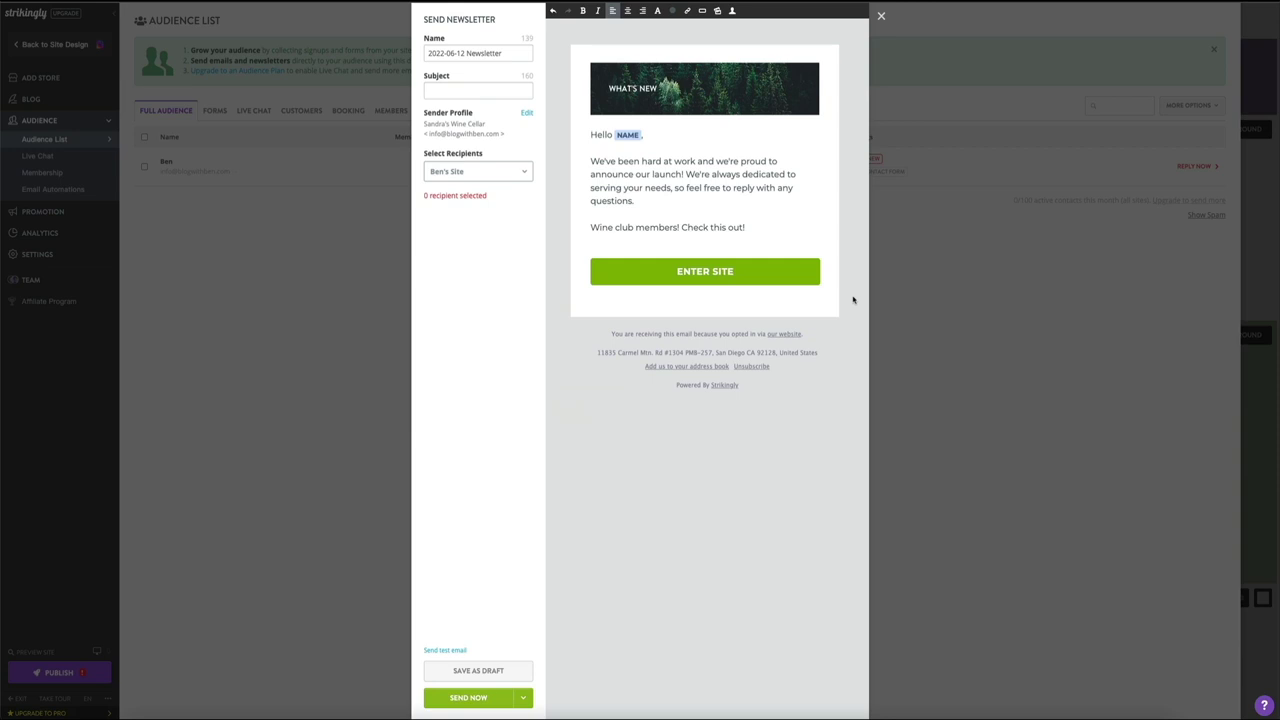
Step: Close the newsletter without saving a draft and return to the Balboa Yoga site design
{"action": "left_click", "coordinate": [879, 20]}
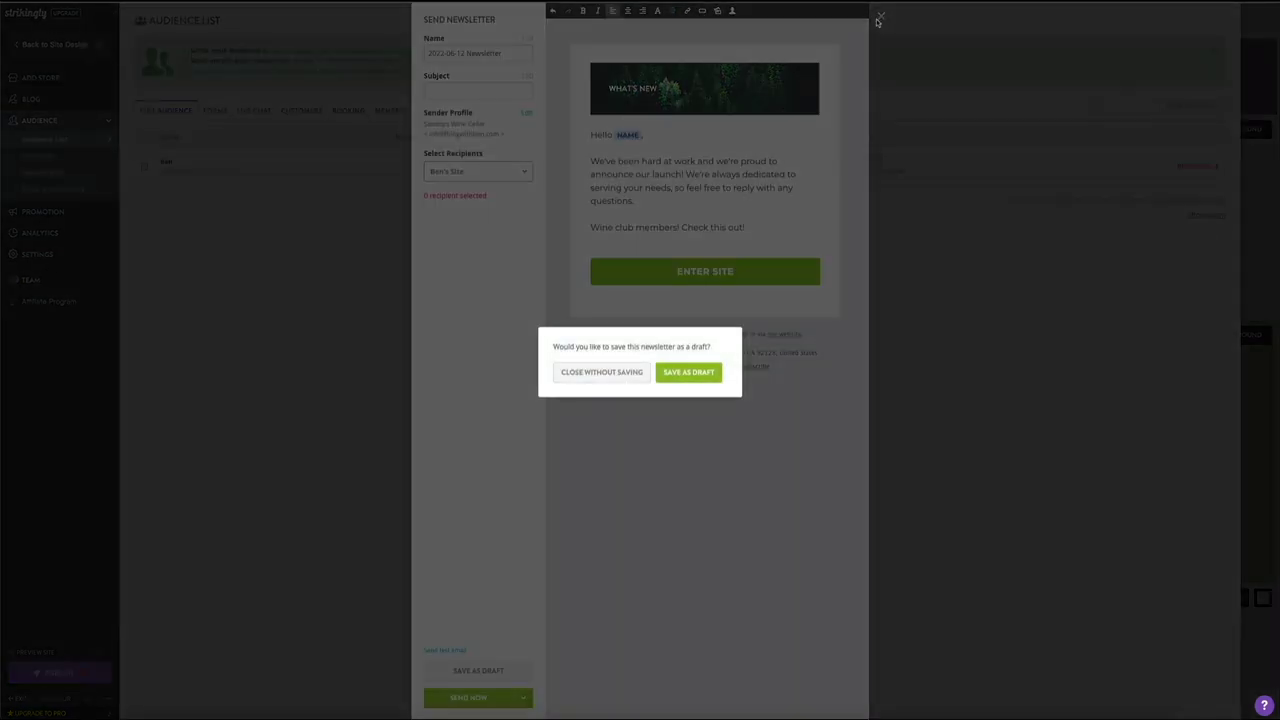
{"action": "left_click", "coordinate": [601, 373]}
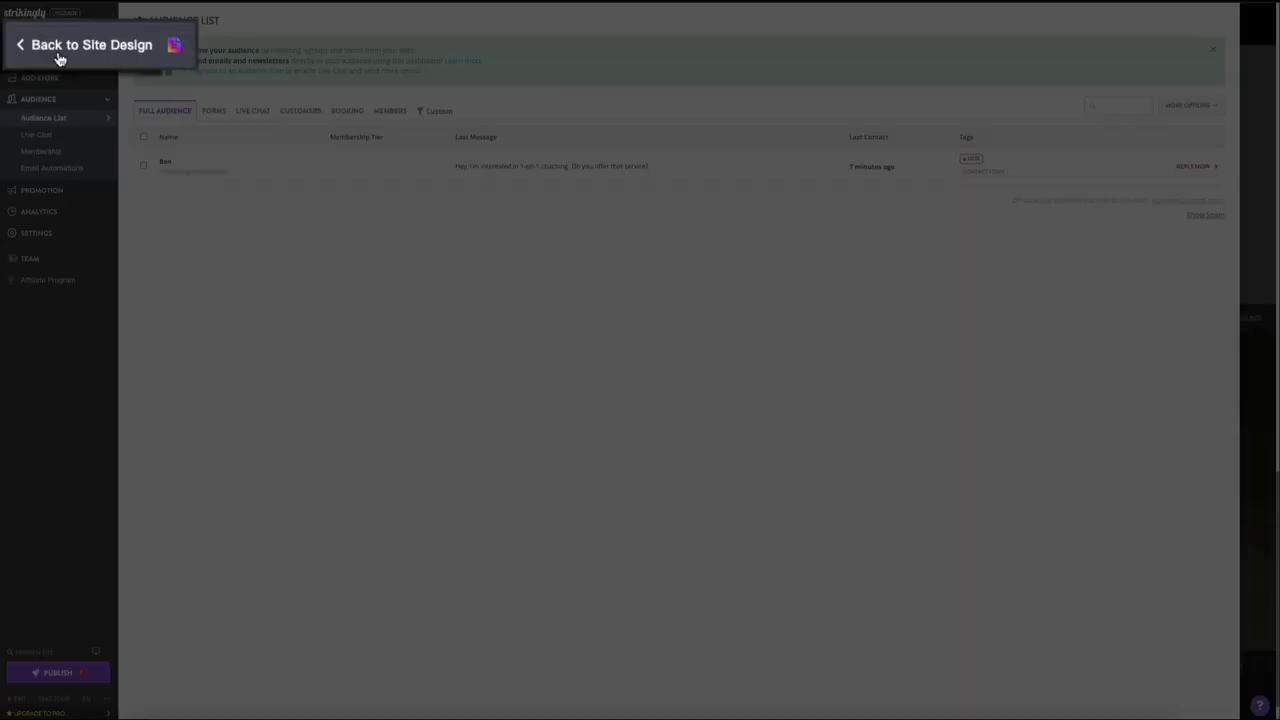
{"action": "left_click", "coordinate": [57, 52]}
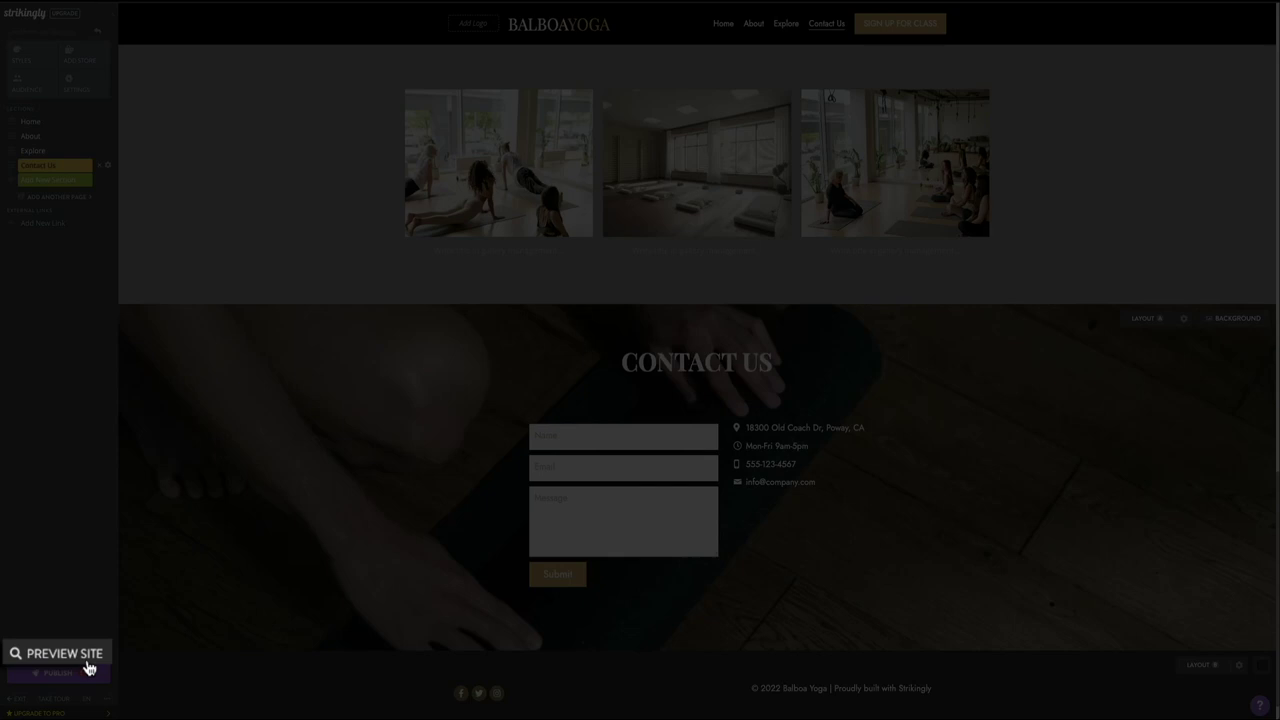
Step: Preview the site and try the Contact Us and Home navigation links
{"action": "left_click", "coordinate": [87, 663]}
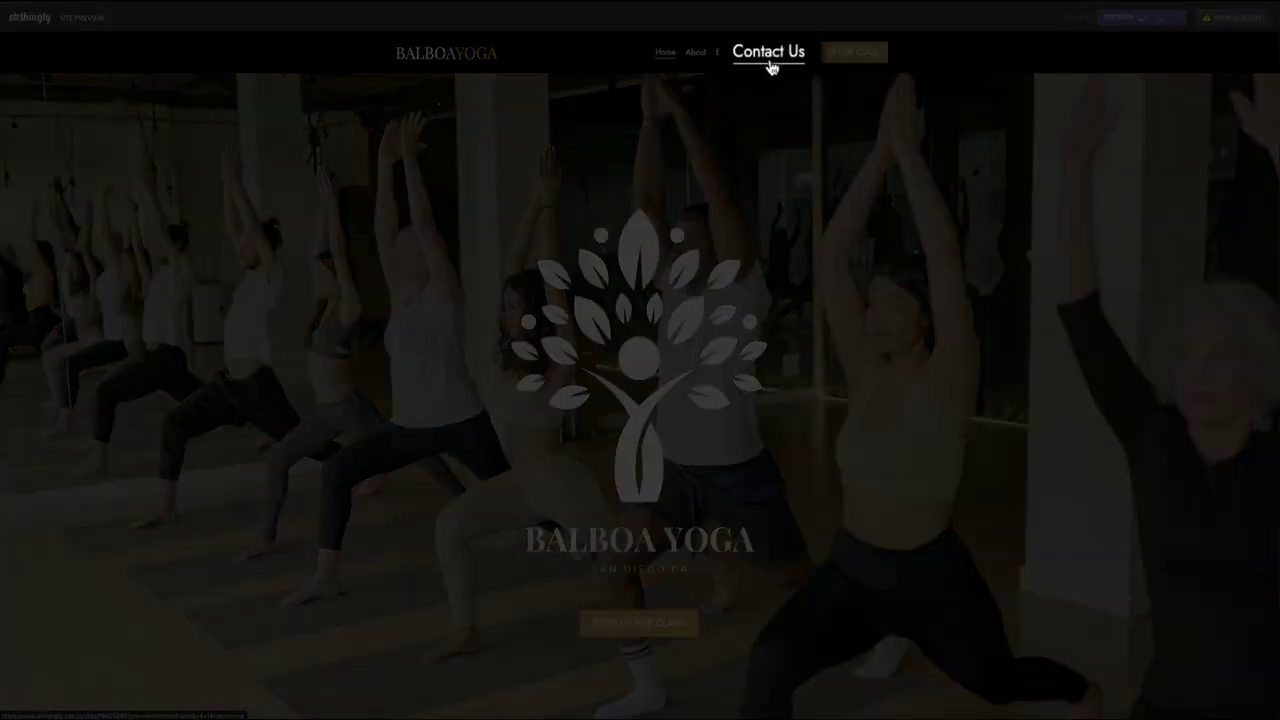
{"action": "left_click", "coordinate": [769, 53]}
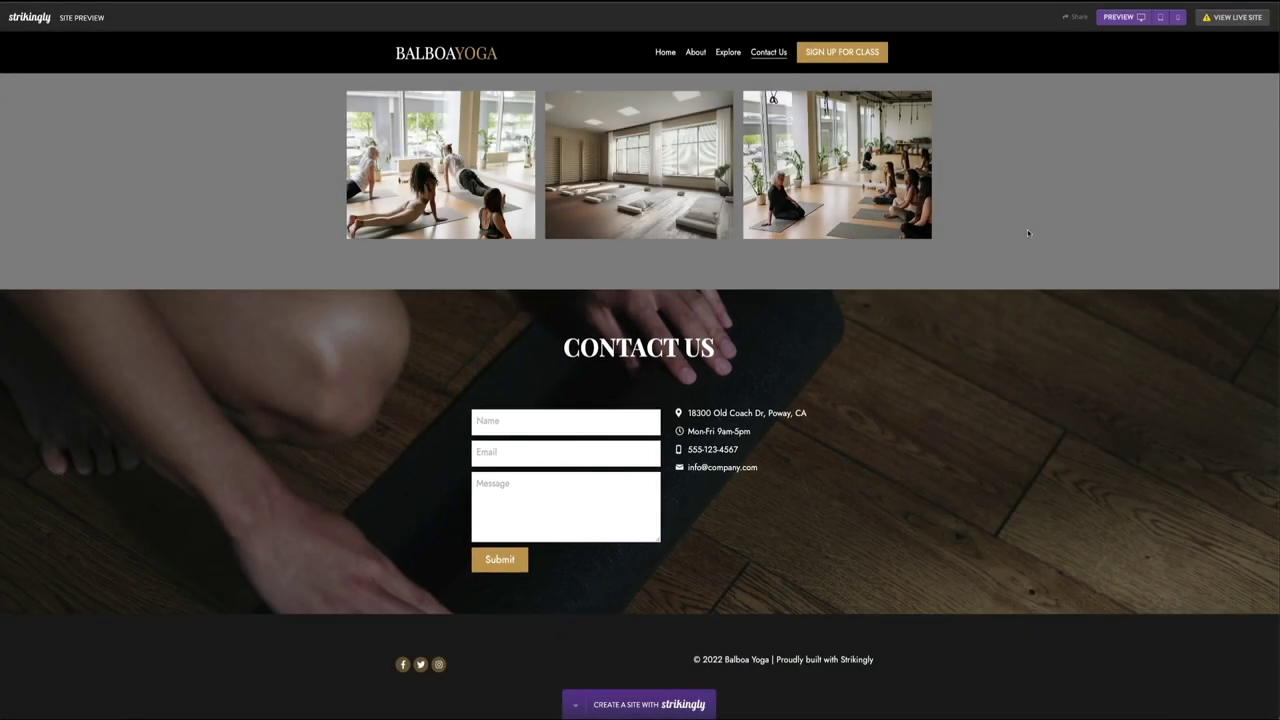
{"action": "left_click", "coordinate": [663, 55]}
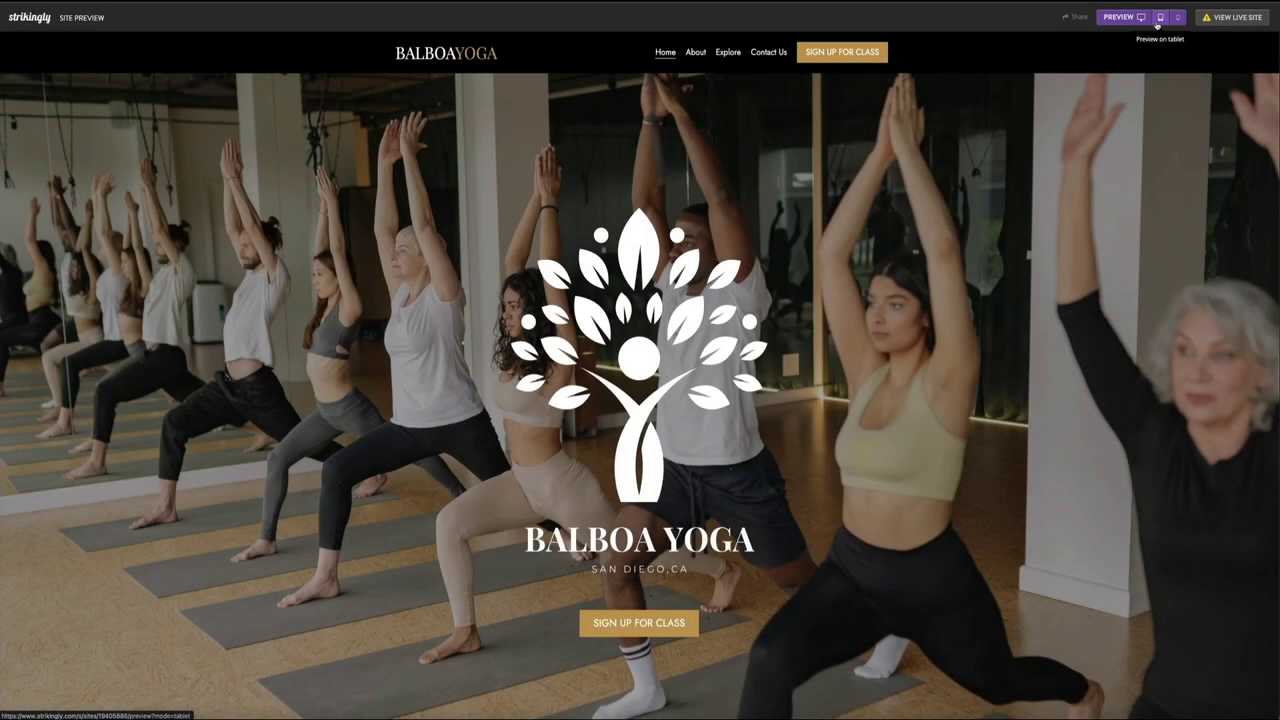
Step: Switch the preview to tablet layout and scroll down through the site to Contact Us
{"action": "left_click", "coordinate": [1159, 19]}
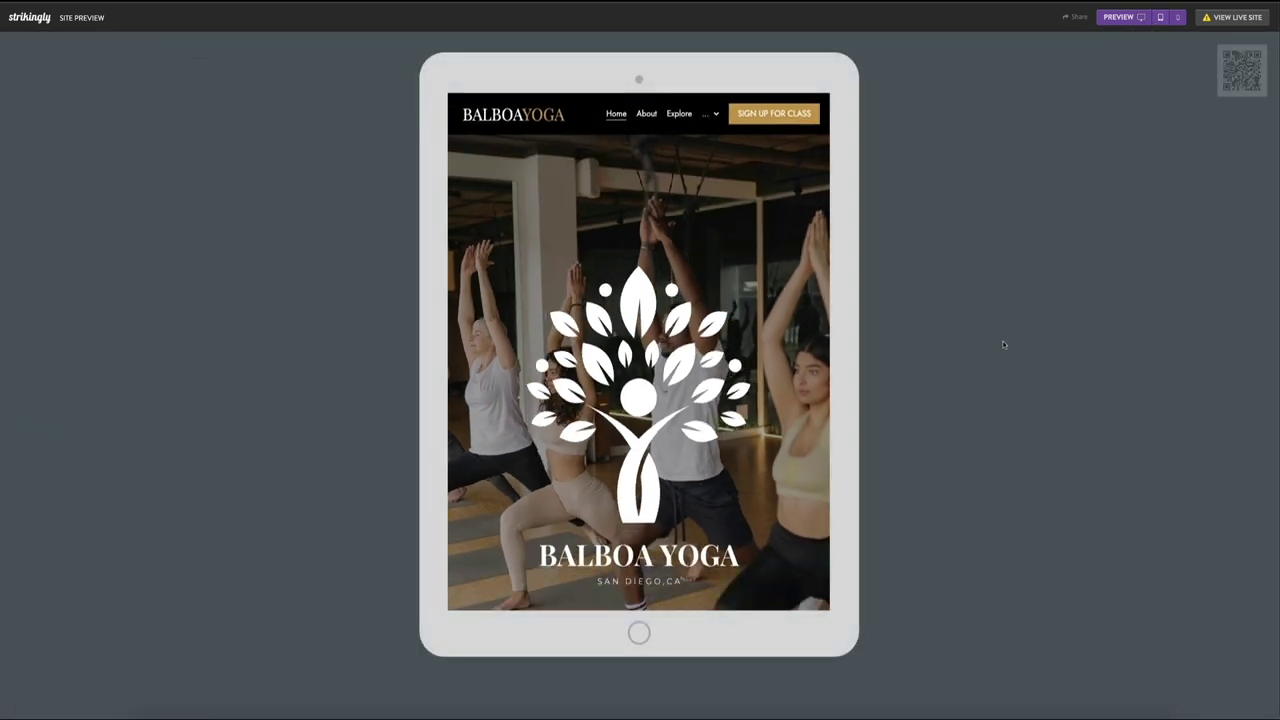
{"action": "scroll", "coordinate": [806, 356], "scroll_direction": "down", "scroll_amount": 2}
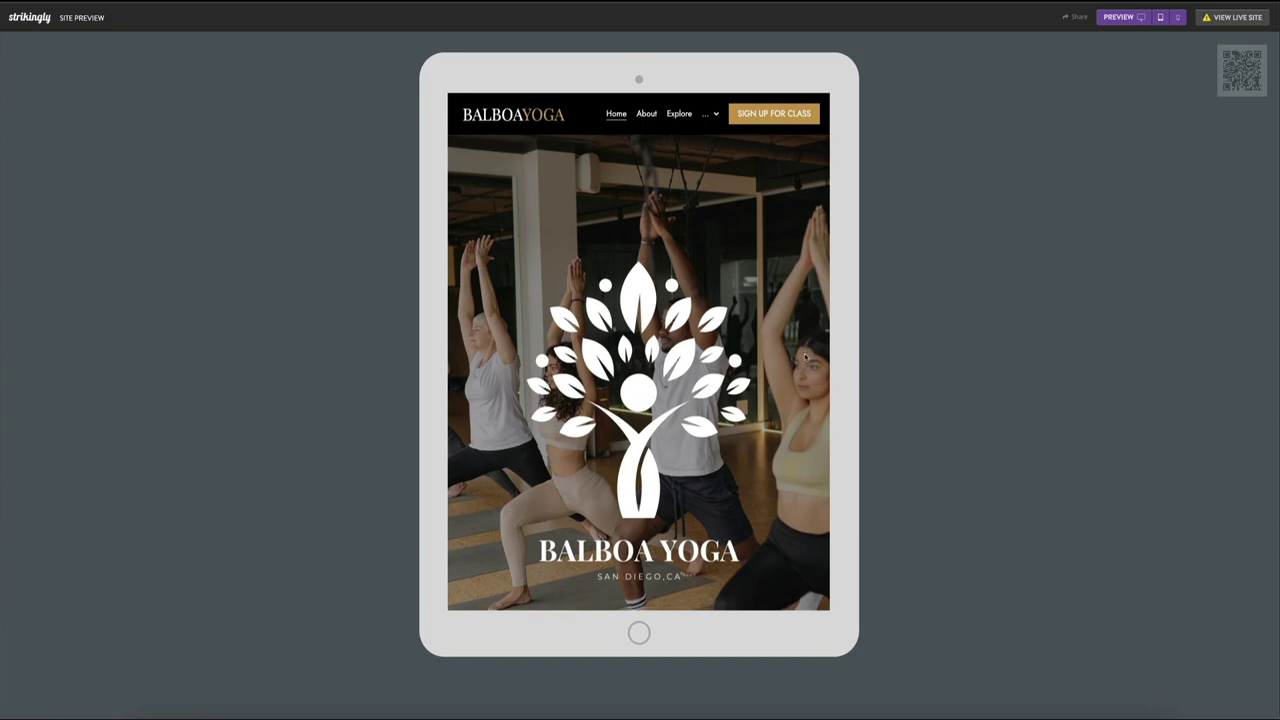
{"action": "scroll", "coordinate": [804, 353], "scroll_direction": "down", "scroll_amount": 2}
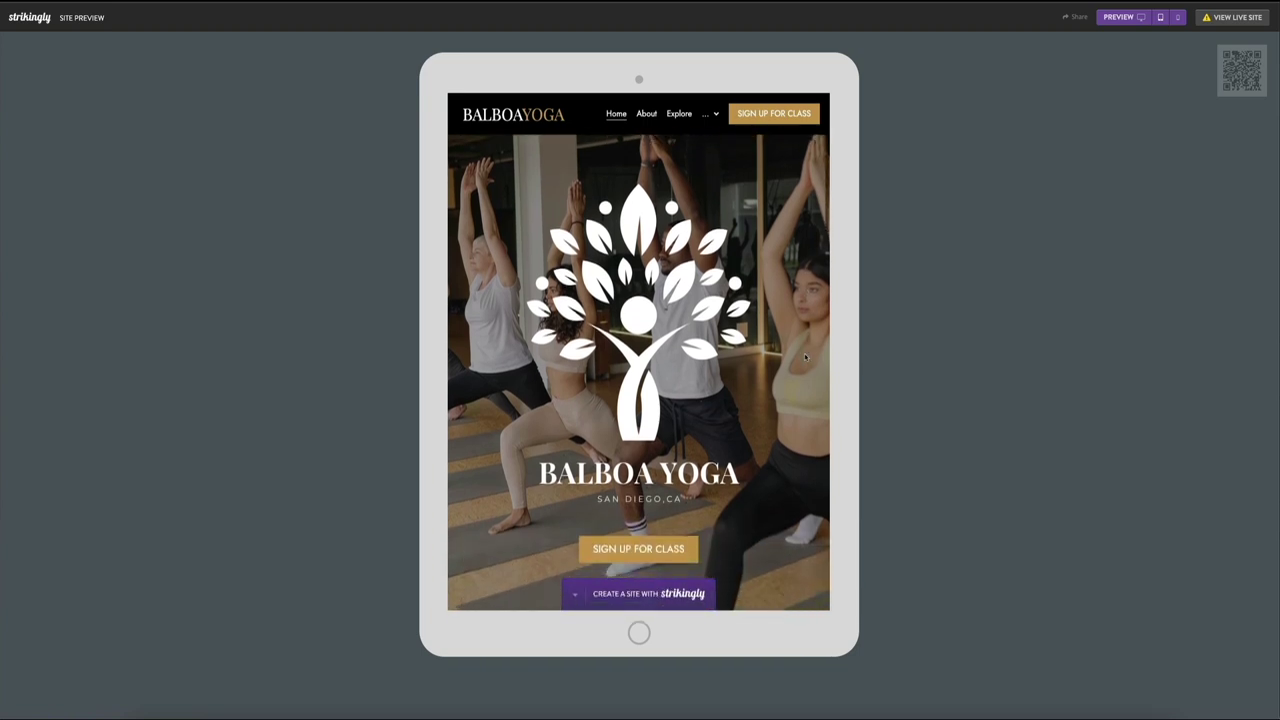
{"action": "scroll", "coordinate": [805, 357], "scroll_direction": "down", "scroll_amount": 5}
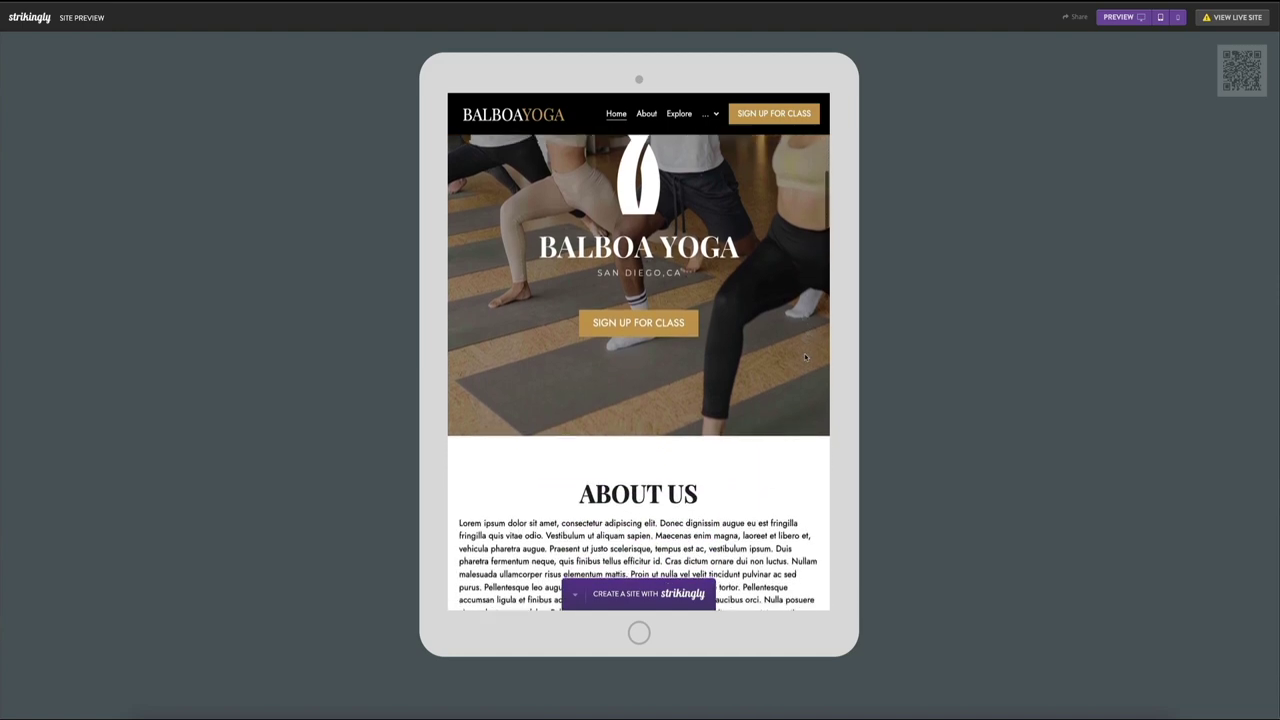
{"action": "scroll", "coordinate": [805, 357], "scroll_direction": "down", "scroll_amount": 4}
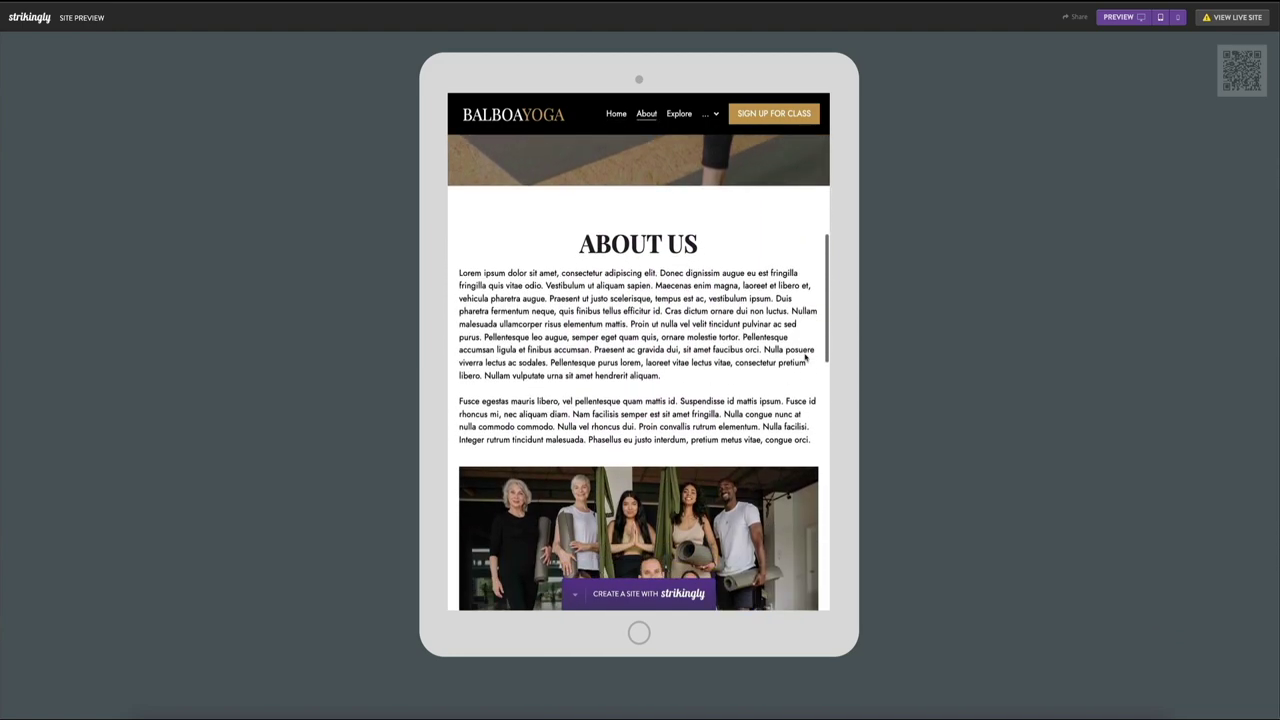
{"action": "scroll", "coordinate": [805, 357], "scroll_direction": "down", "scroll_amount": 4}
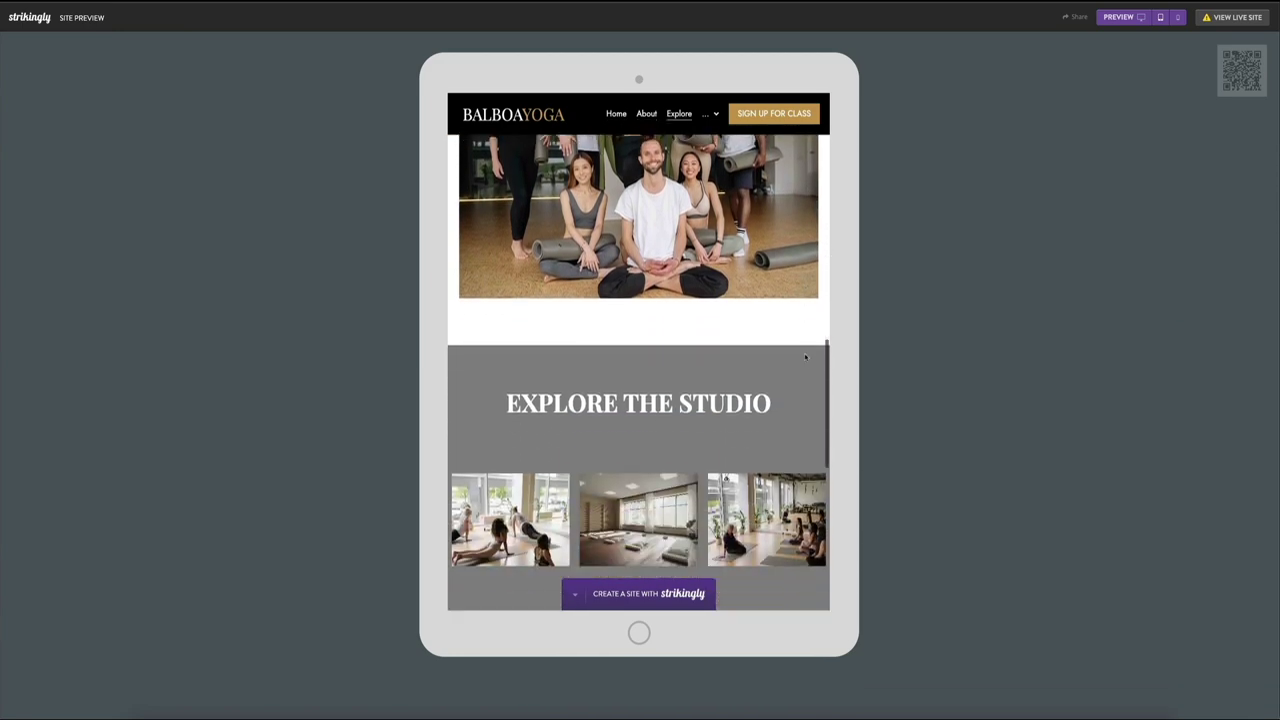
{"action": "scroll", "coordinate": [805, 357], "scroll_direction": "down", "scroll_amount": 3}
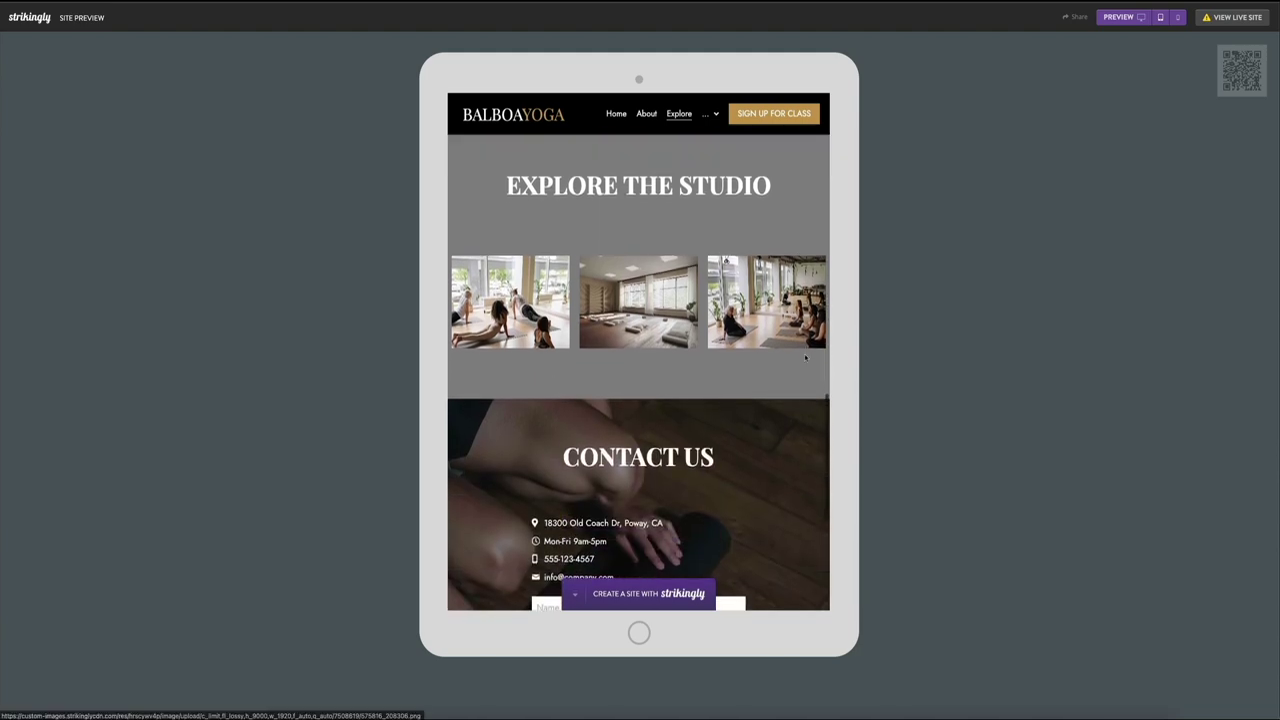
{"action": "scroll", "coordinate": [805, 357], "scroll_direction": "down", "scroll_amount": 3}
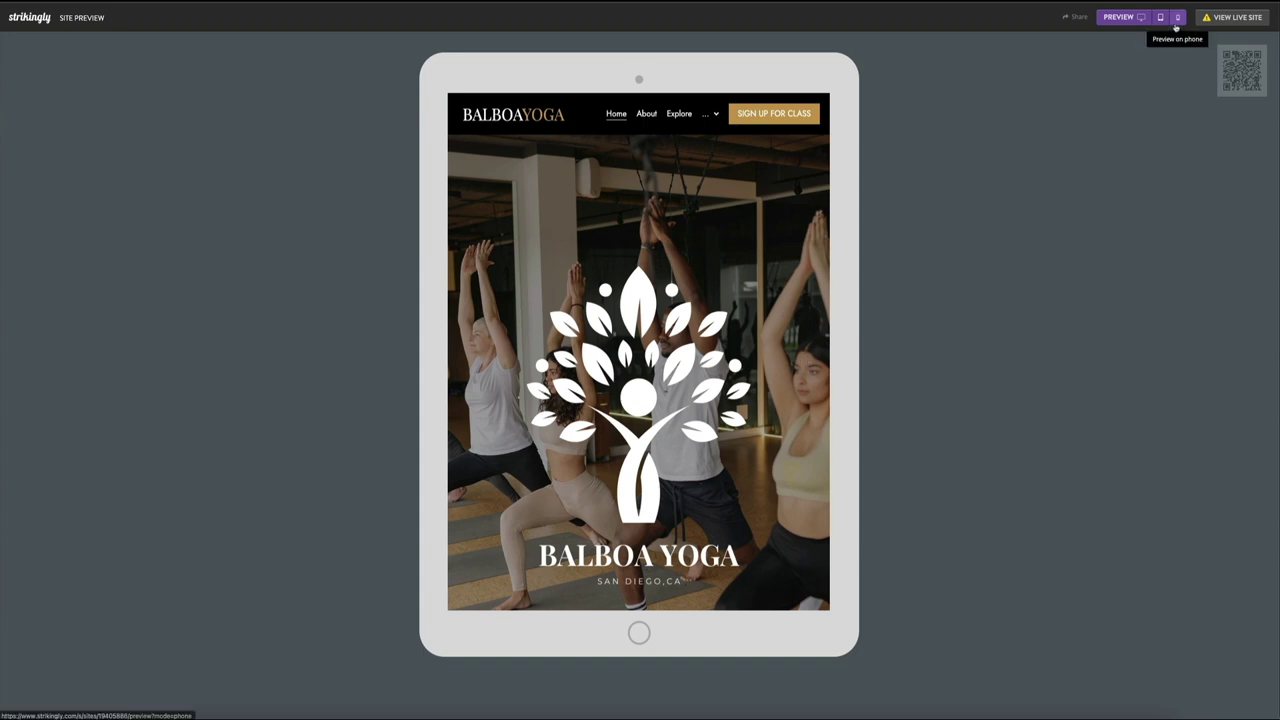
Step: Switch to the phone preview and scroll down through the Balboa Yoga site
{"action": "left_click", "coordinate": [1176, 17]}
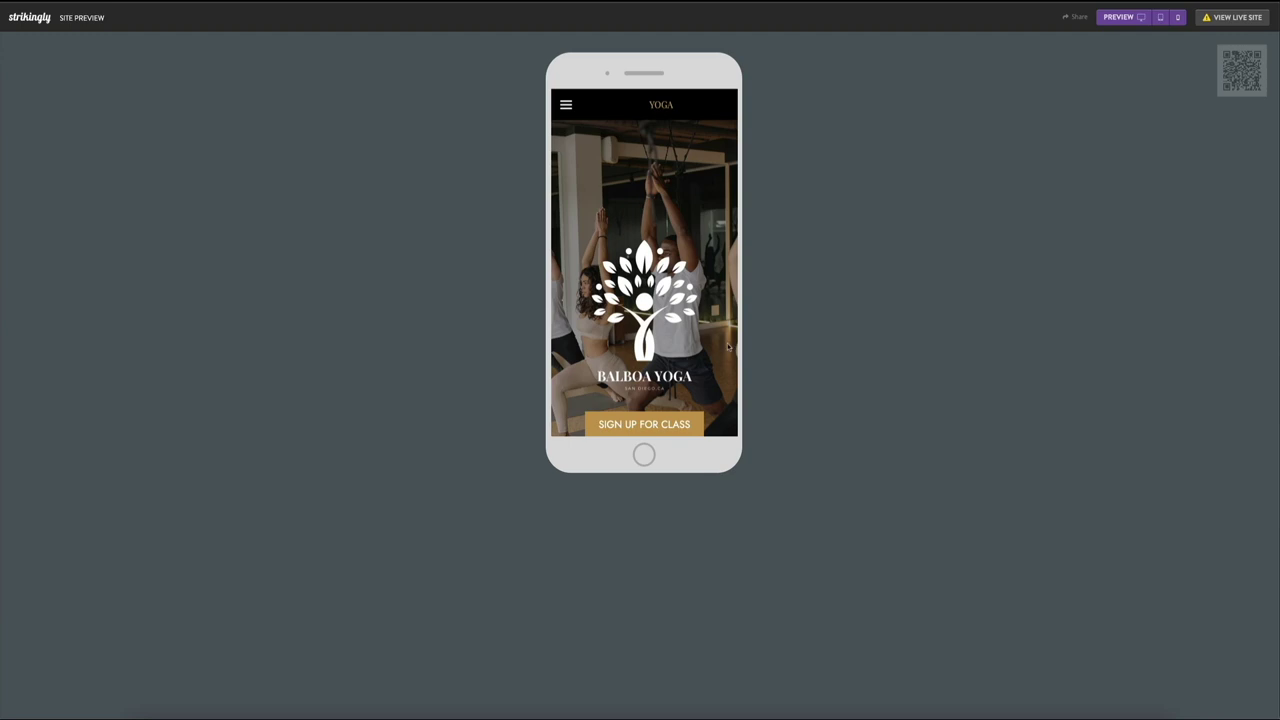
{"action": "scroll", "coordinate": [728, 347], "scroll_direction": "down", "scroll_amount": 5}
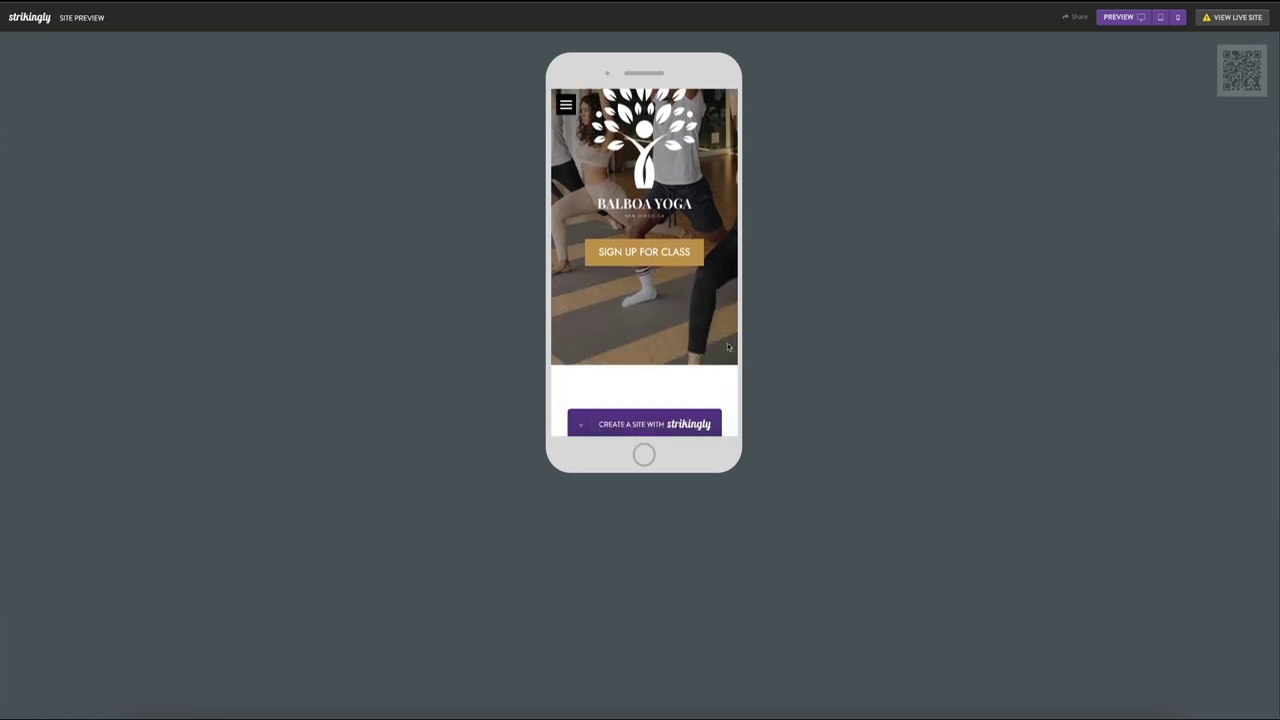
{"action": "scroll", "coordinate": [728, 347], "scroll_direction": "down", "scroll_amount": 8}
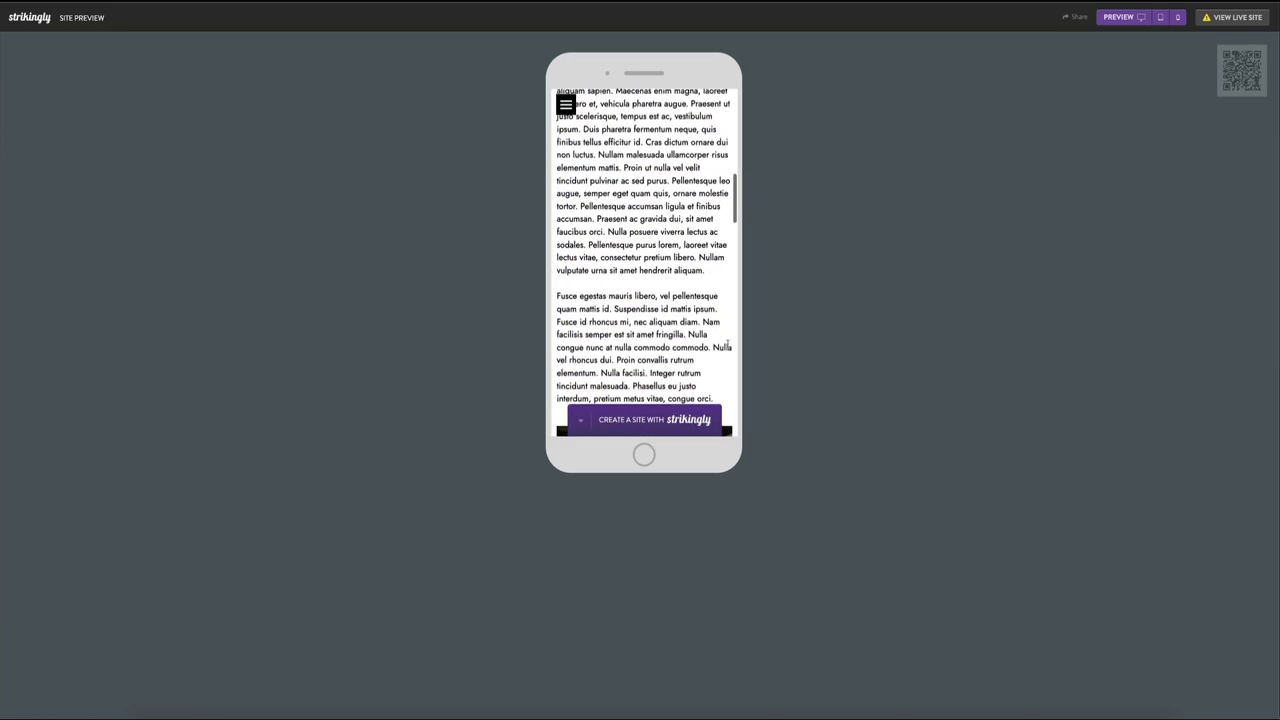
{"action": "scroll", "coordinate": [728, 347], "scroll_direction": "down", "scroll_amount": 10}
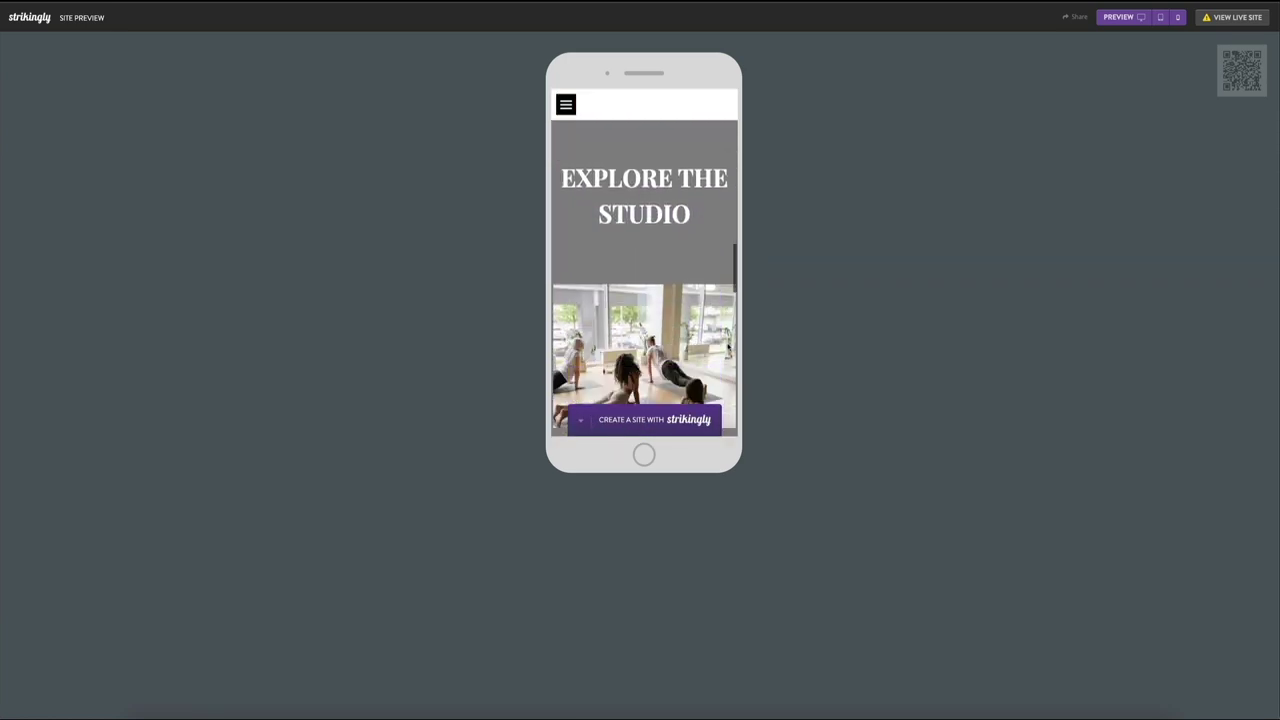
{"action": "scroll", "coordinate": [728, 347], "scroll_direction": "down", "scroll_amount": 10}
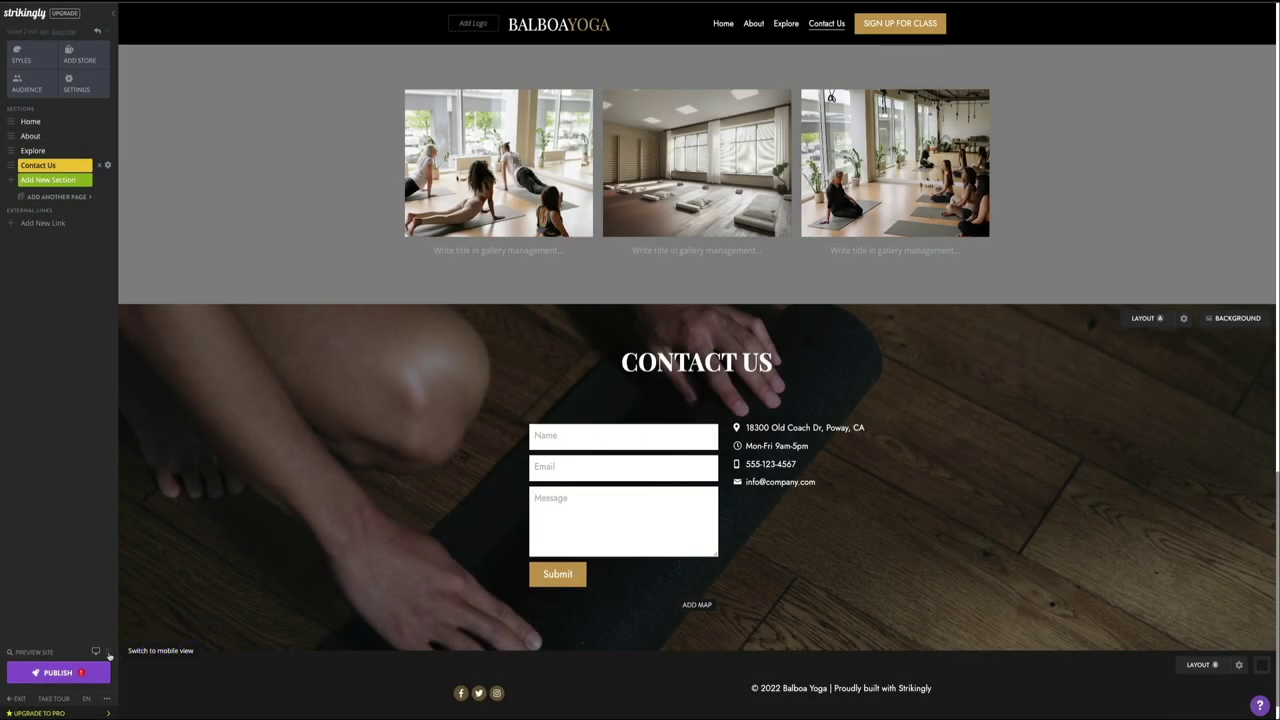
Step: In mobile view, make the header word BALBOA white while YOGA stays gold
{"action": "left_click", "coordinate": [108, 652]}
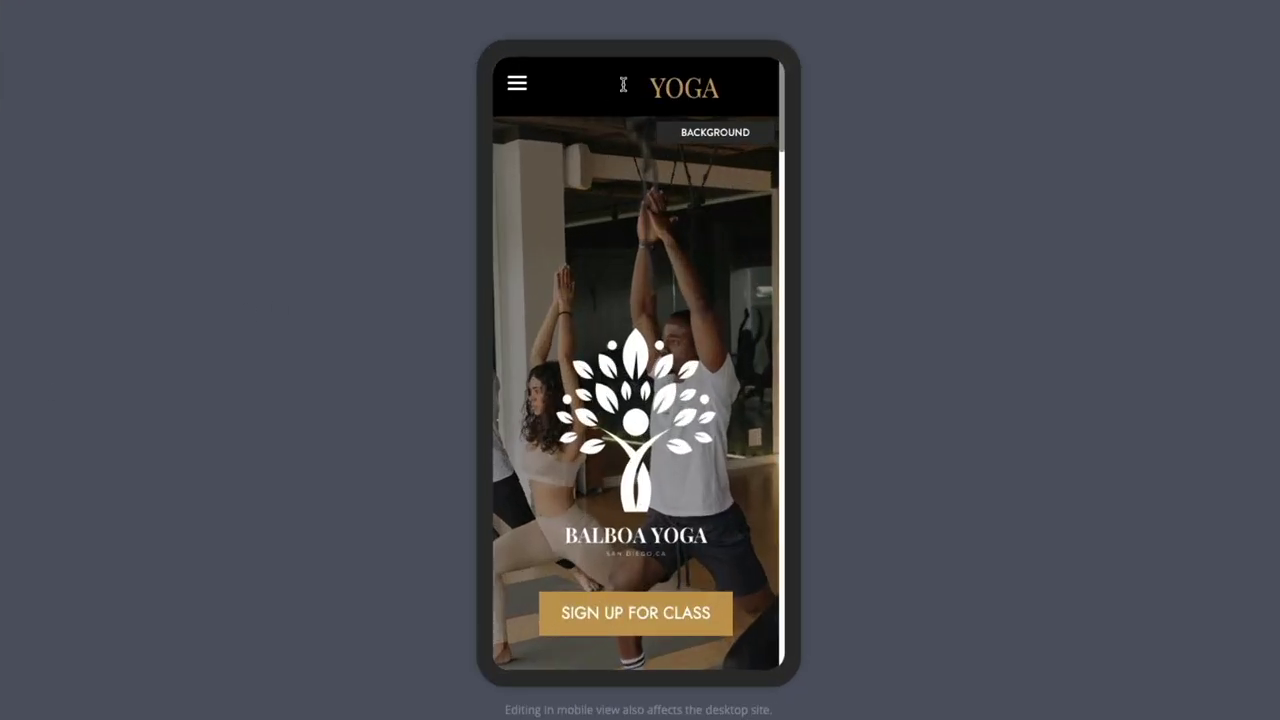
{"action": "left_click", "coordinate": [632, 92]}
{"action": "left_click_drag", "start_coordinate": [630, 92], "coordinate": [559, 92]}
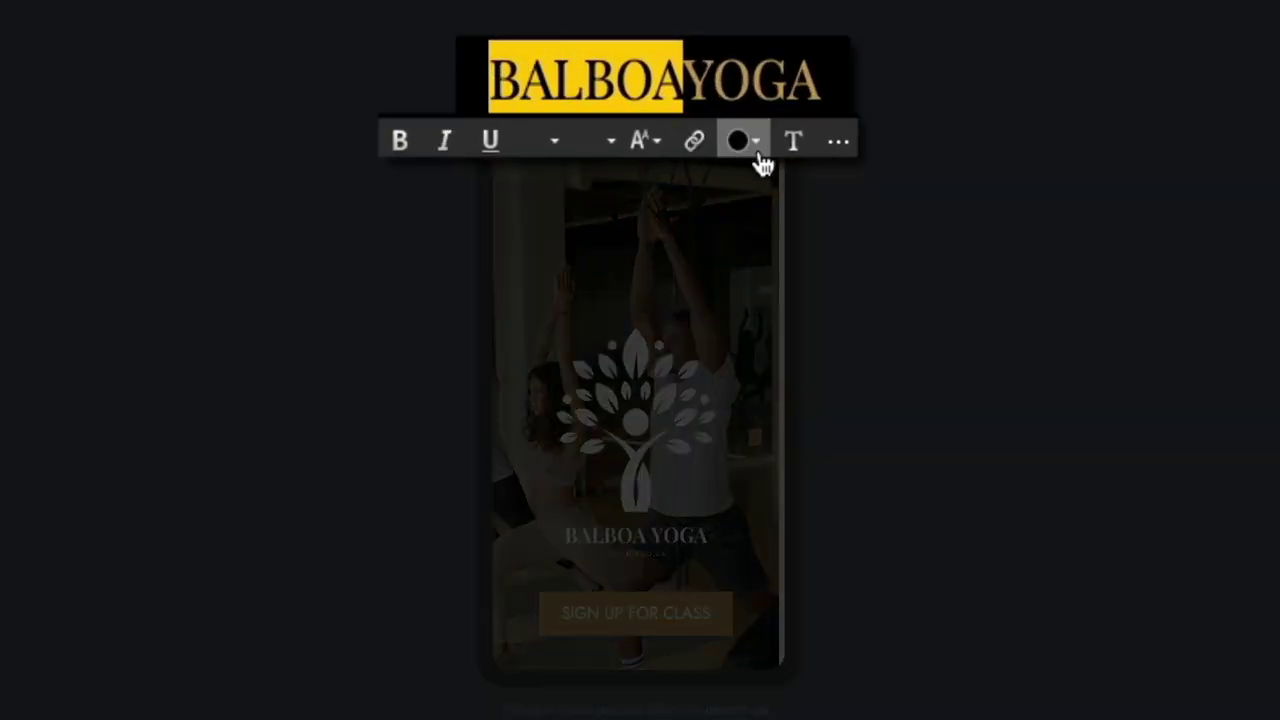
{"action": "left_click", "coordinate": [750, 158]}
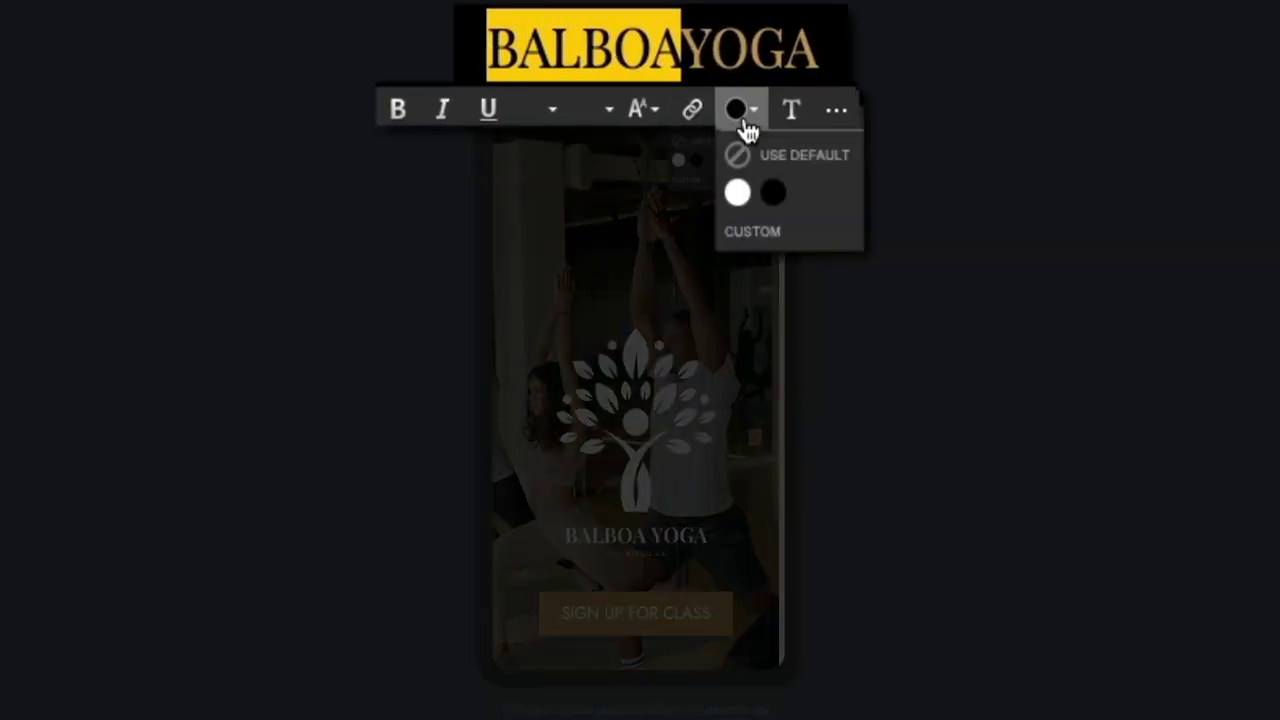
{"action": "left_click", "coordinate": [739, 200]}
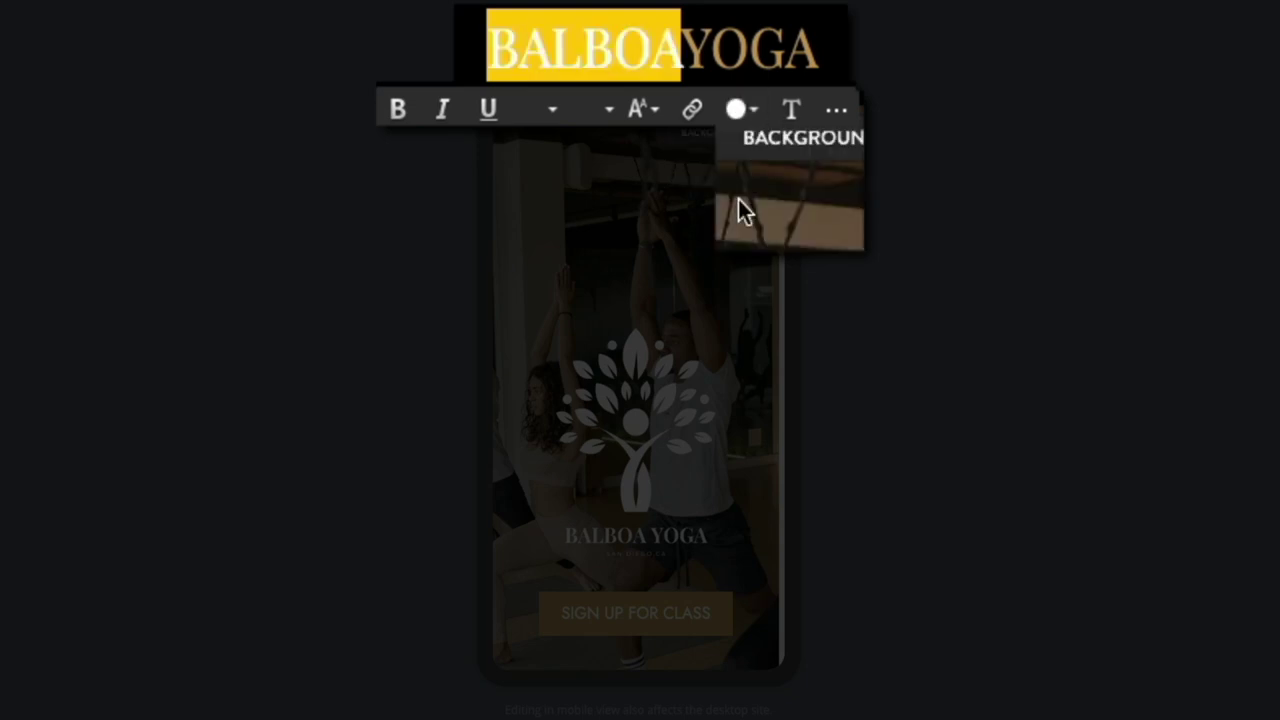
{"action": "left_click", "coordinate": [740, 231]}
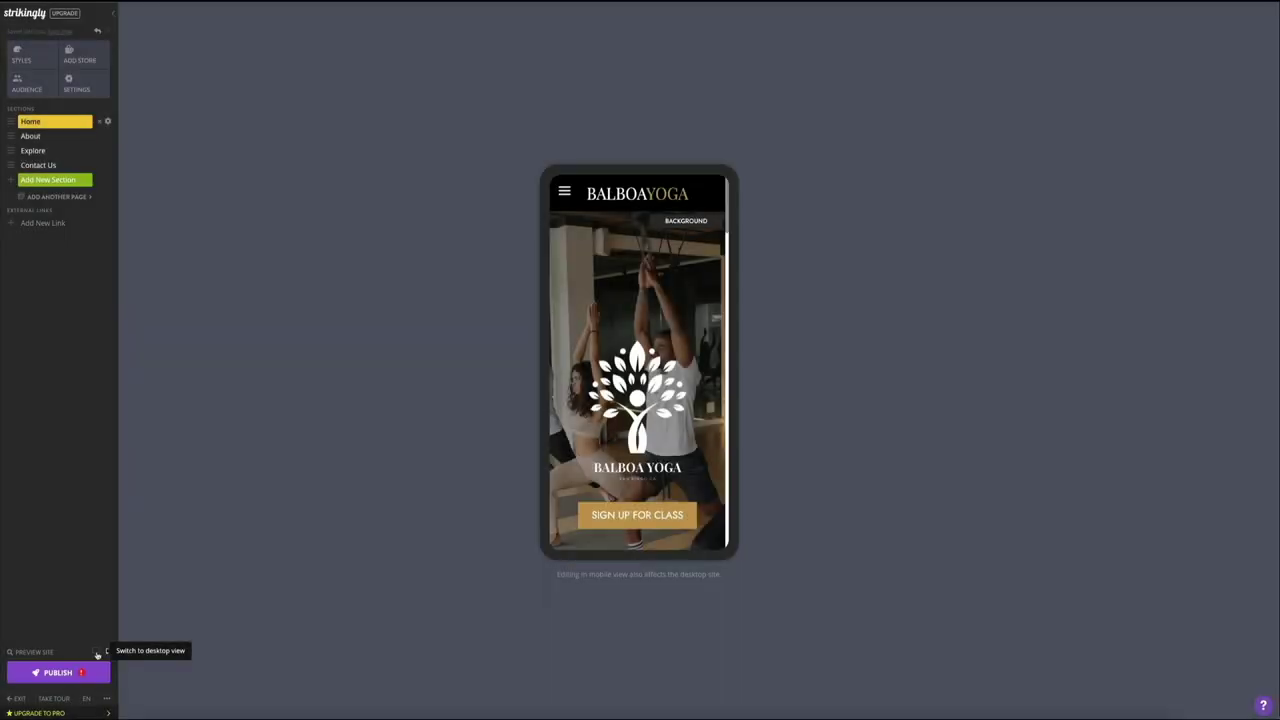
Step: Return to desktop layout, then preview the site on tablet, phone and desktop sizes
{"action": "left_click", "coordinate": [95, 655]}
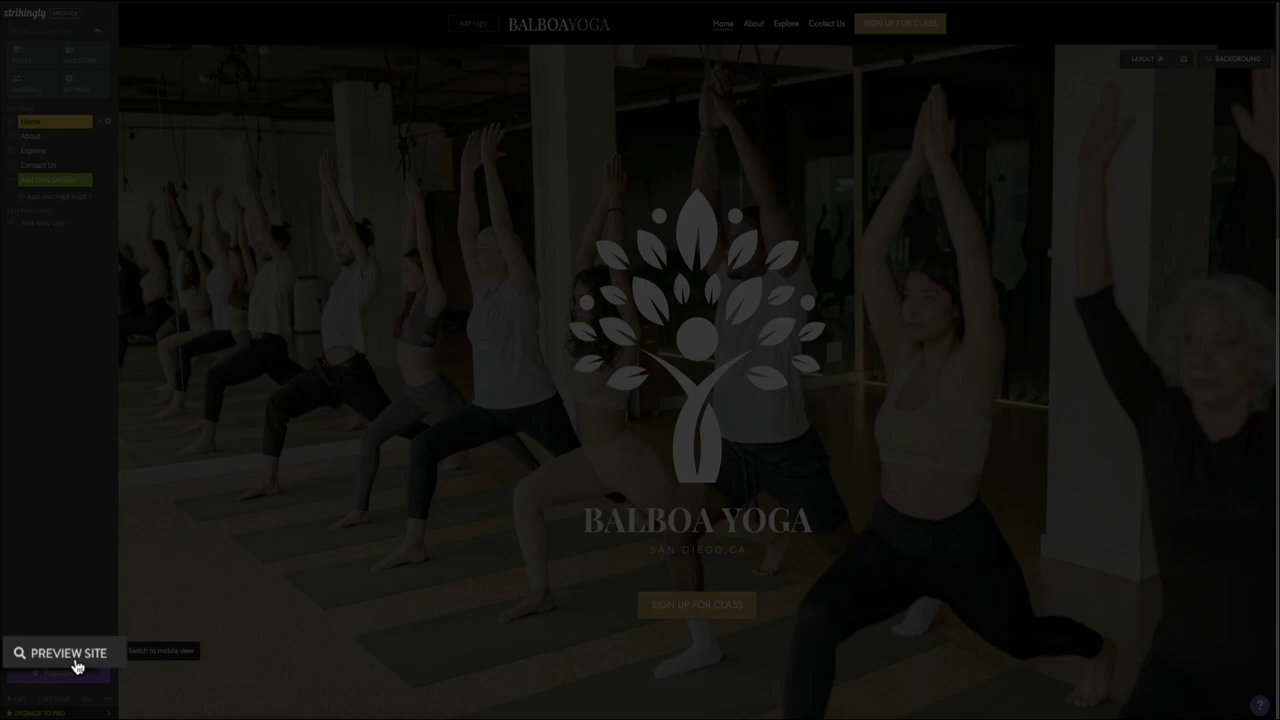
{"action": "left_click", "coordinate": [75, 666]}
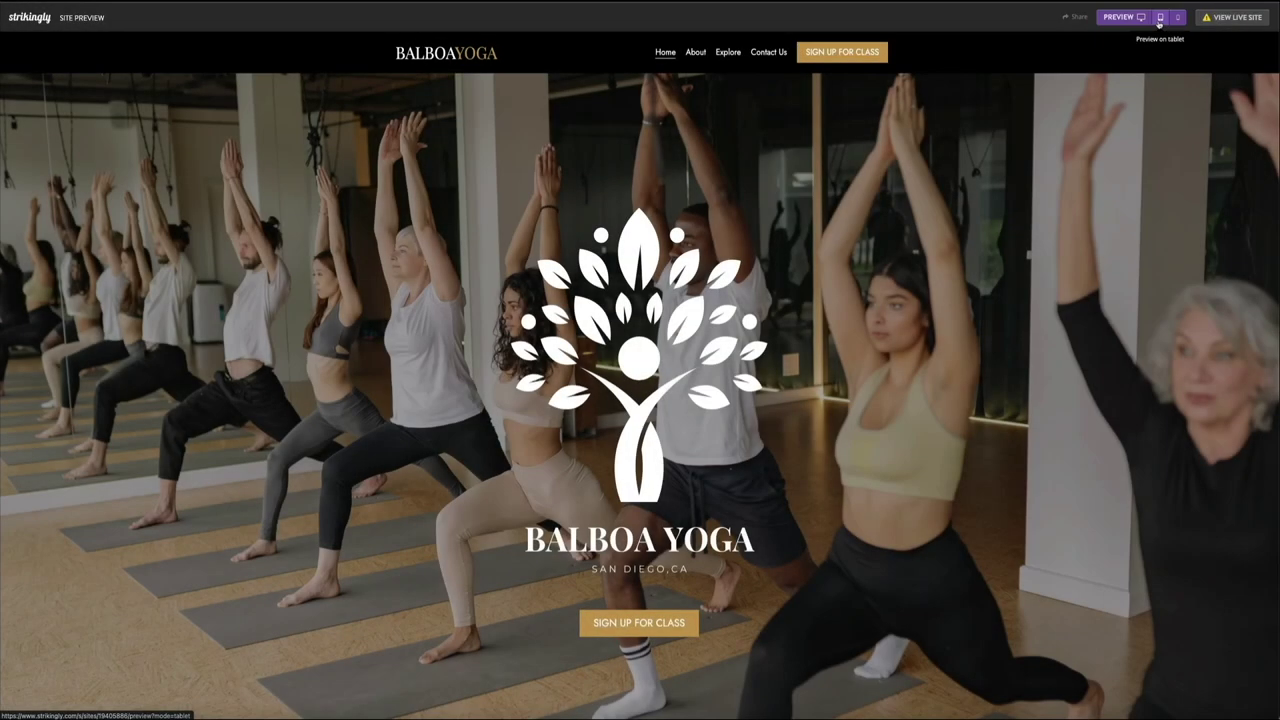
{"action": "left_click", "coordinate": [1160, 19]}
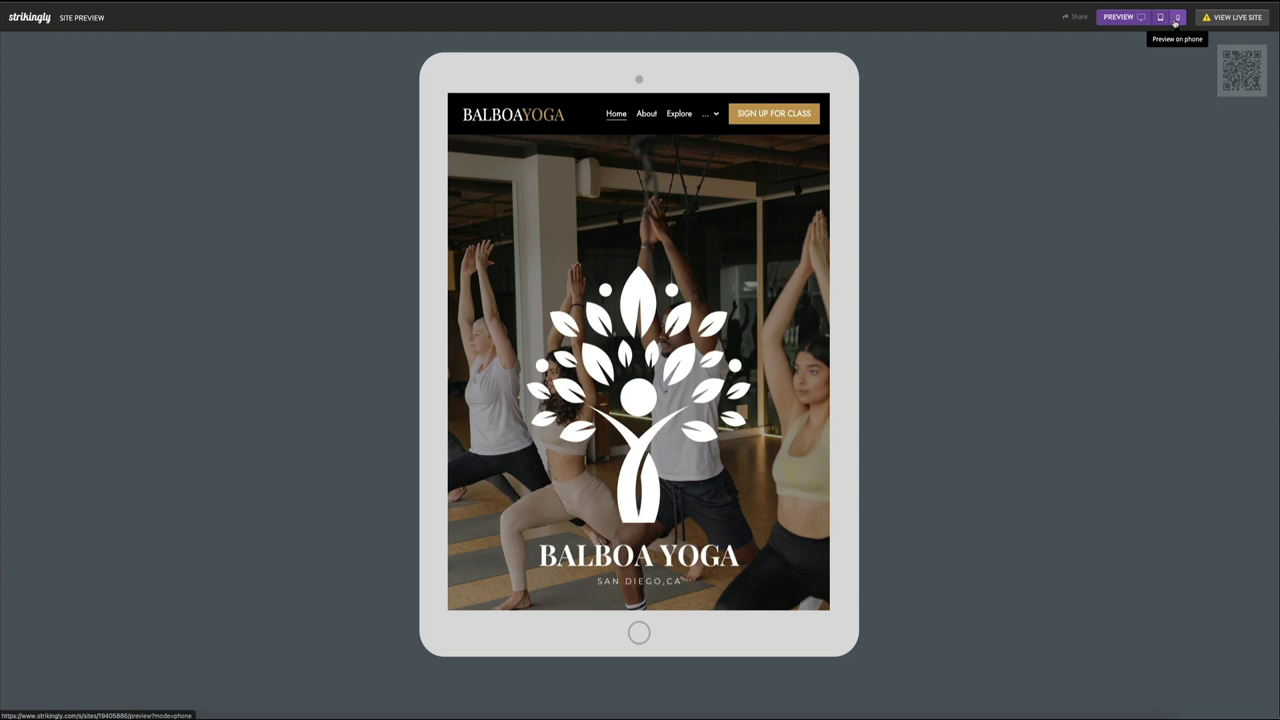
{"action": "left_click", "coordinate": [1177, 18]}
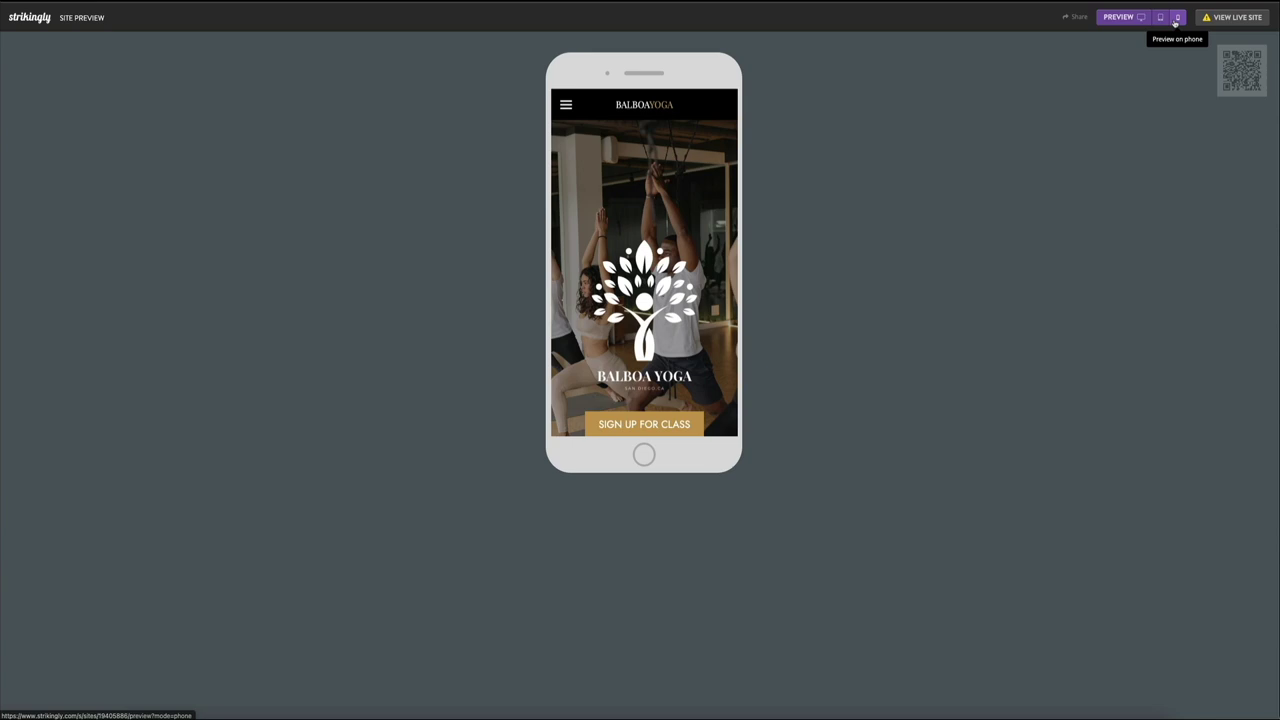
{"action": "left_click", "coordinate": [1140, 17]}
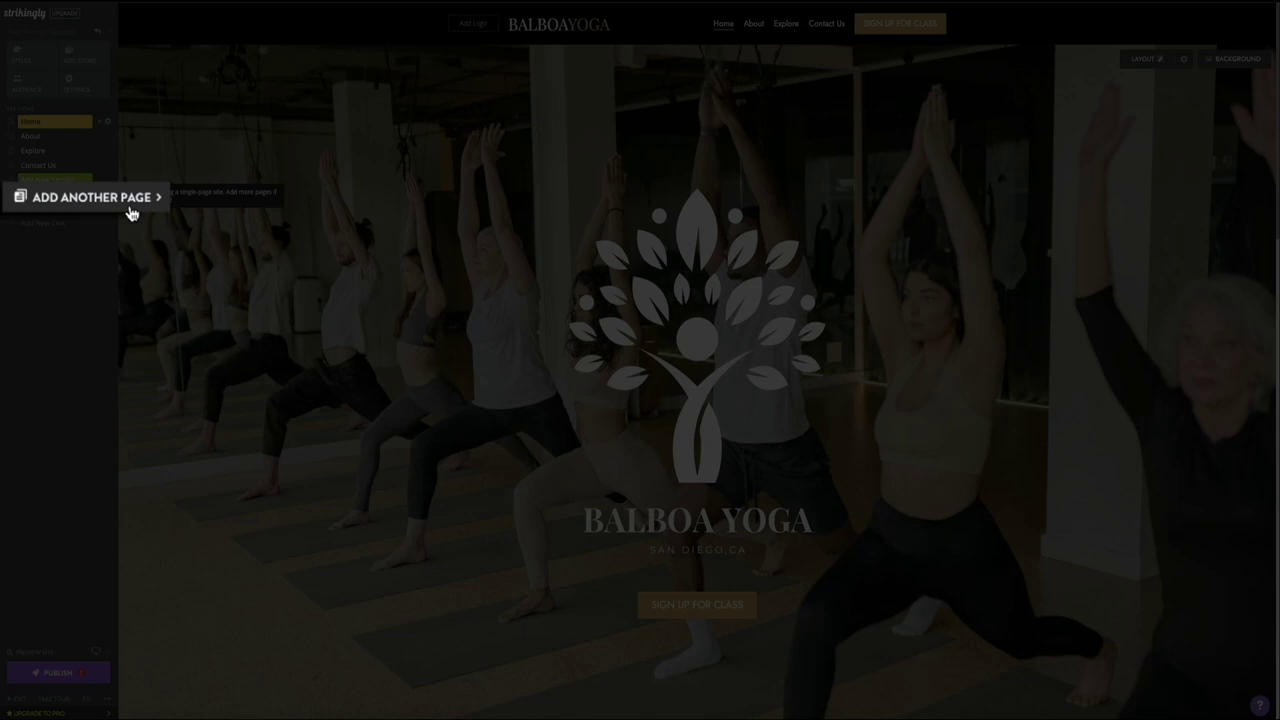
Step: Add another page, continuing with a multi-page site of up to 5 pages
{"action": "left_click", "coordinate": [128, 209]}
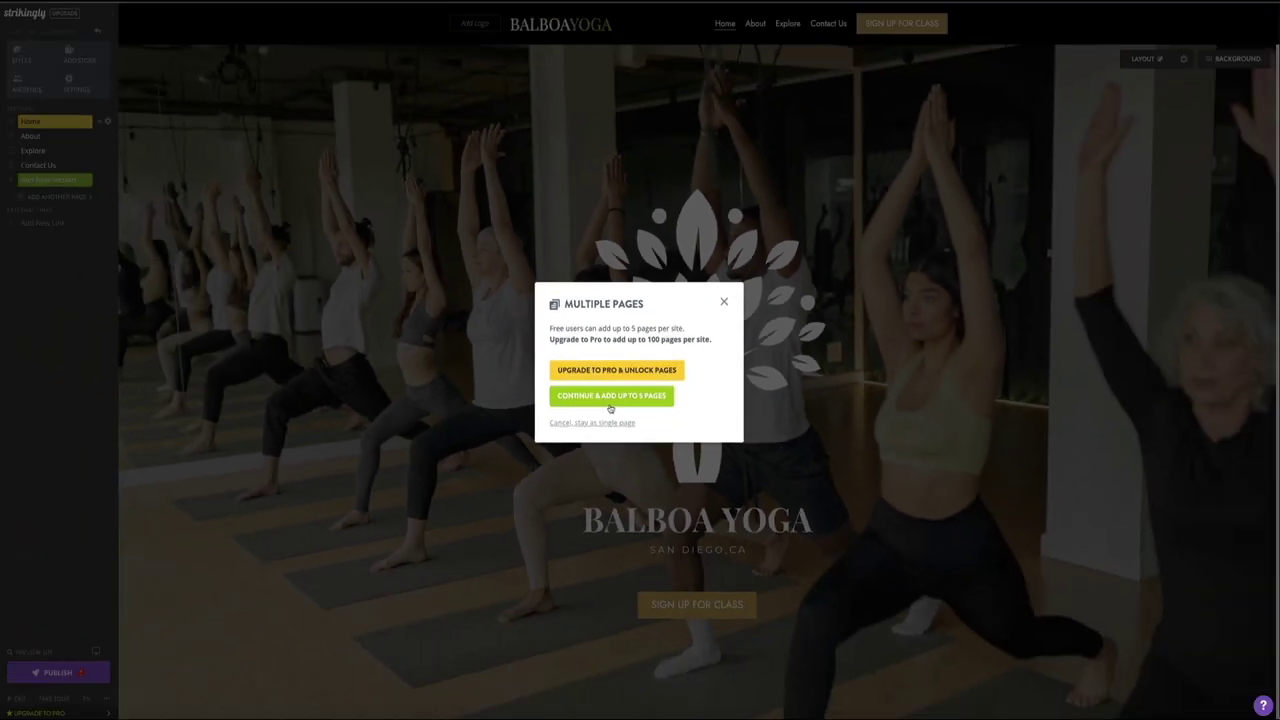
{"action": "left_click", "coordinate": [610, 400]}
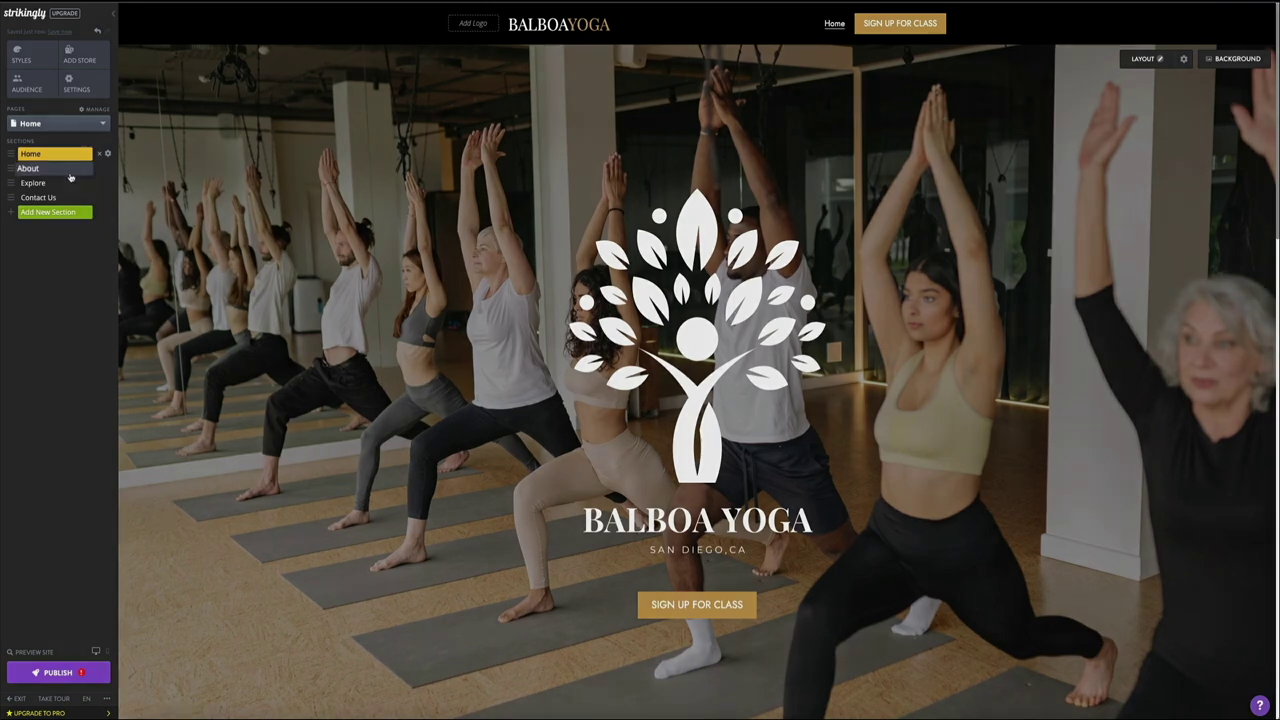
Step: Tick Show in navigation in the About, Explore and Contact Us section settings
{"action": "left_click_drag", "start_coordinate": [70, 177], "coordinate": [76, 175]}
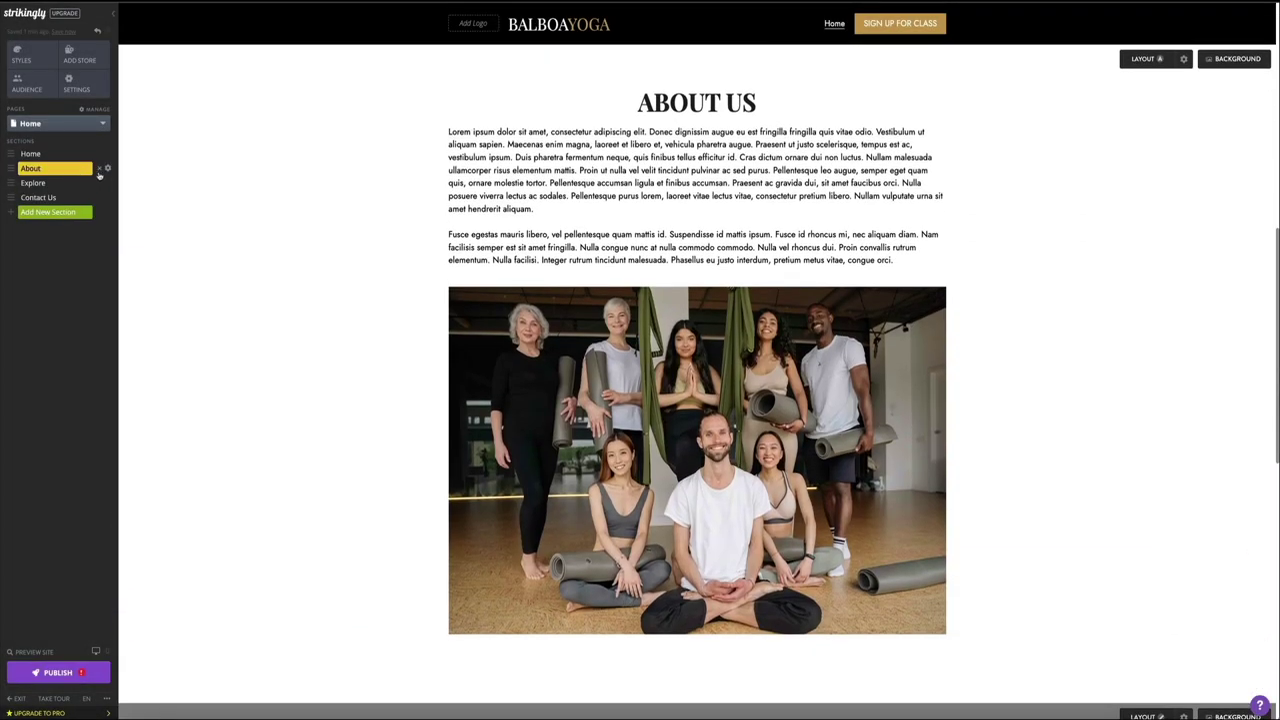
{"action": "left_click_drag", "start_coordinate": [103, 176], "coordinate": [115, 180]}
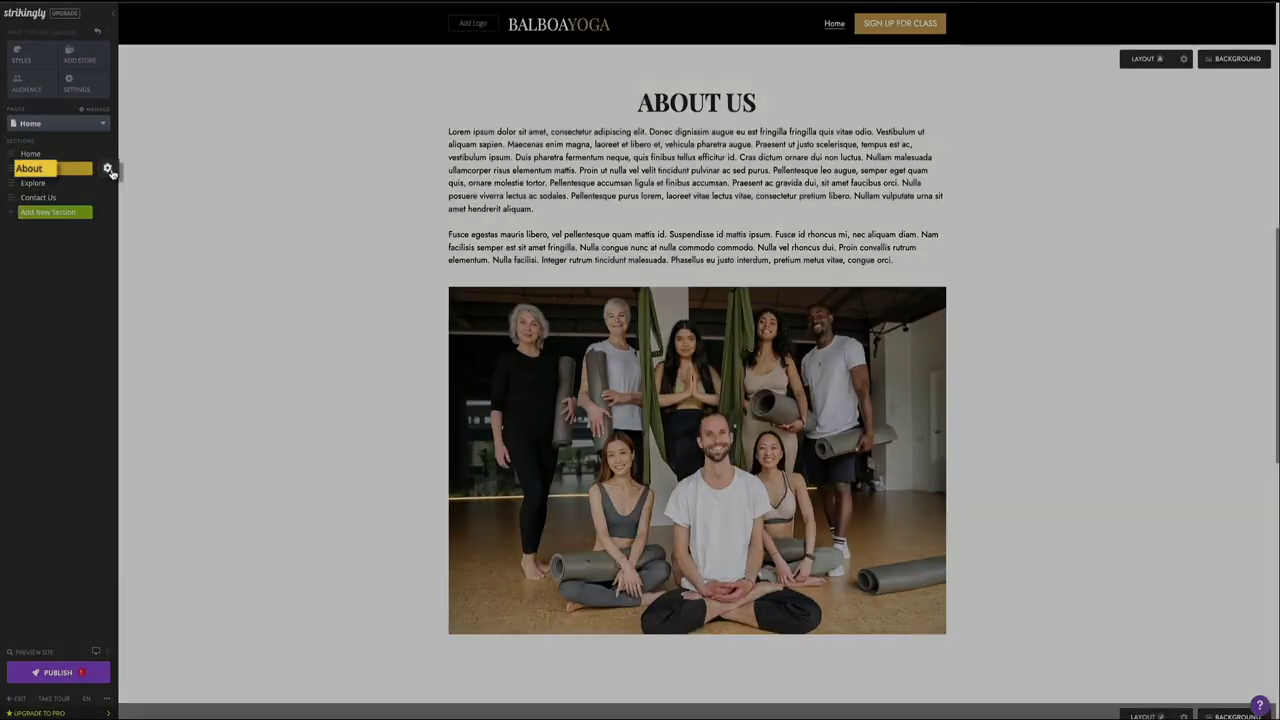
{"action": "left_click", "coordinate": [107, 170]}
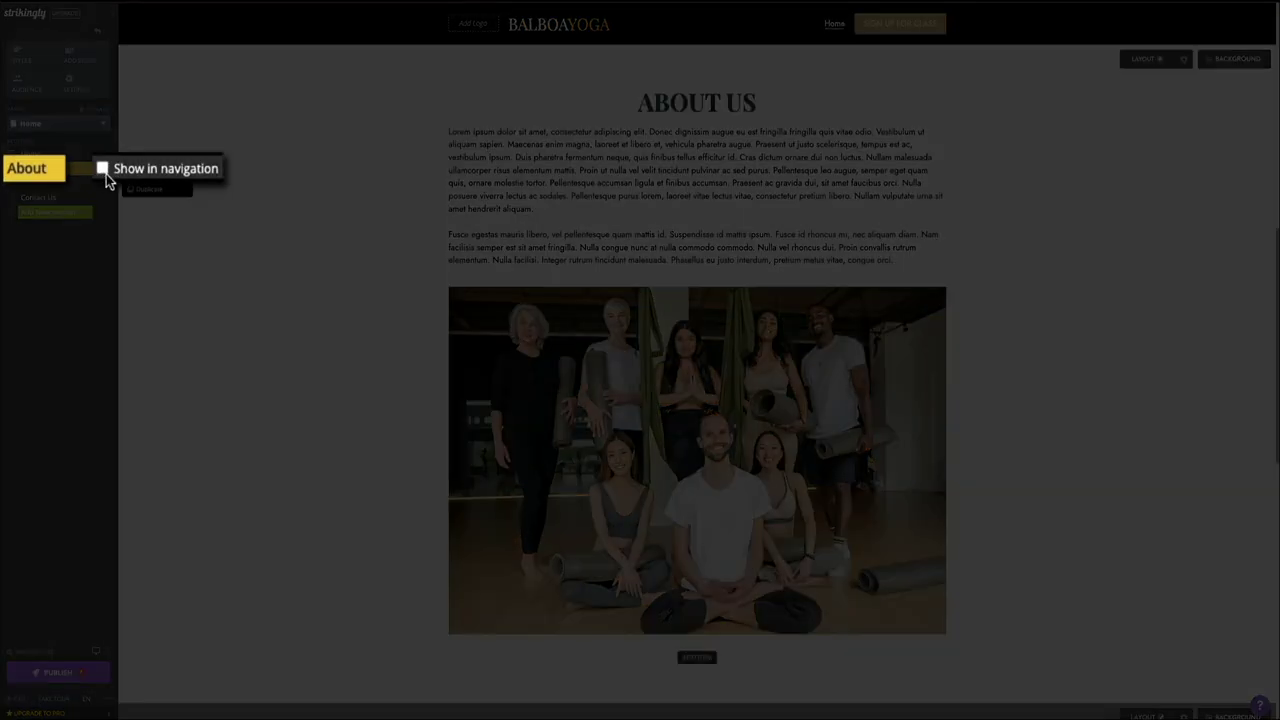
{"action": "left_click", "coordinate": [103, 169]}
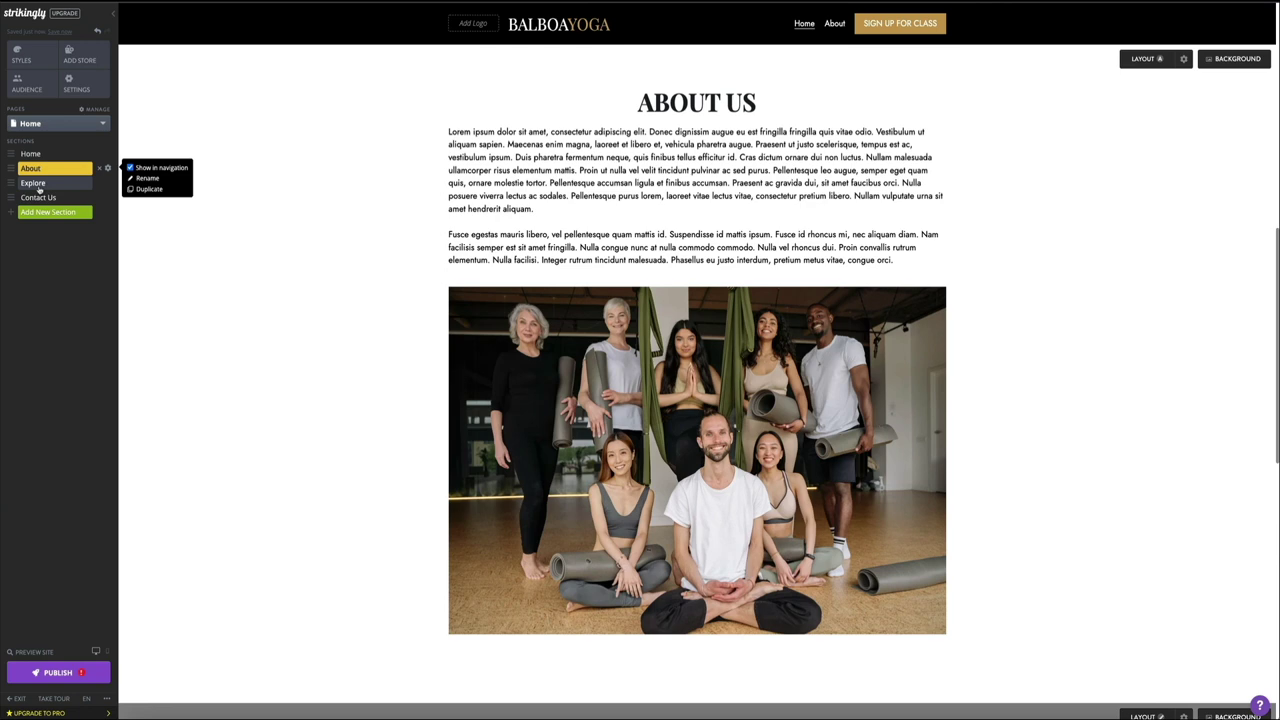
{"action": "left_click", "coordinate": [40, 186]}
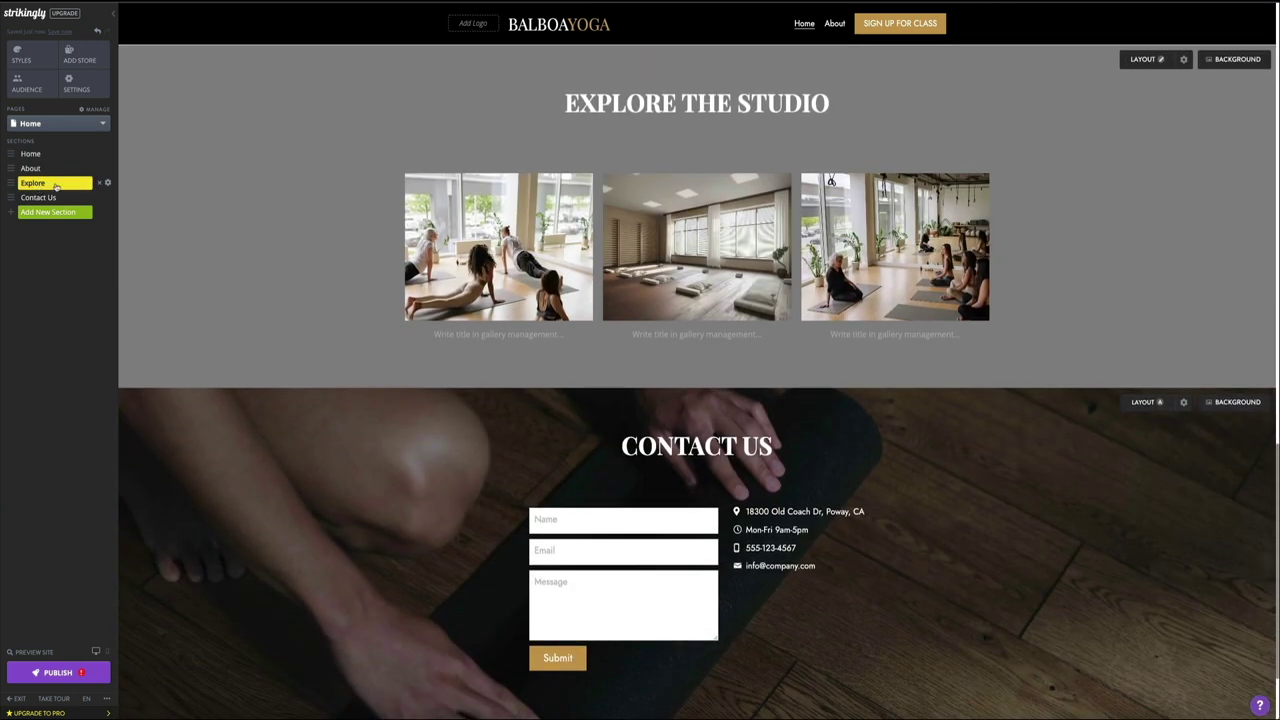
{"action": "left_click", "coordinate": [108, 184]}
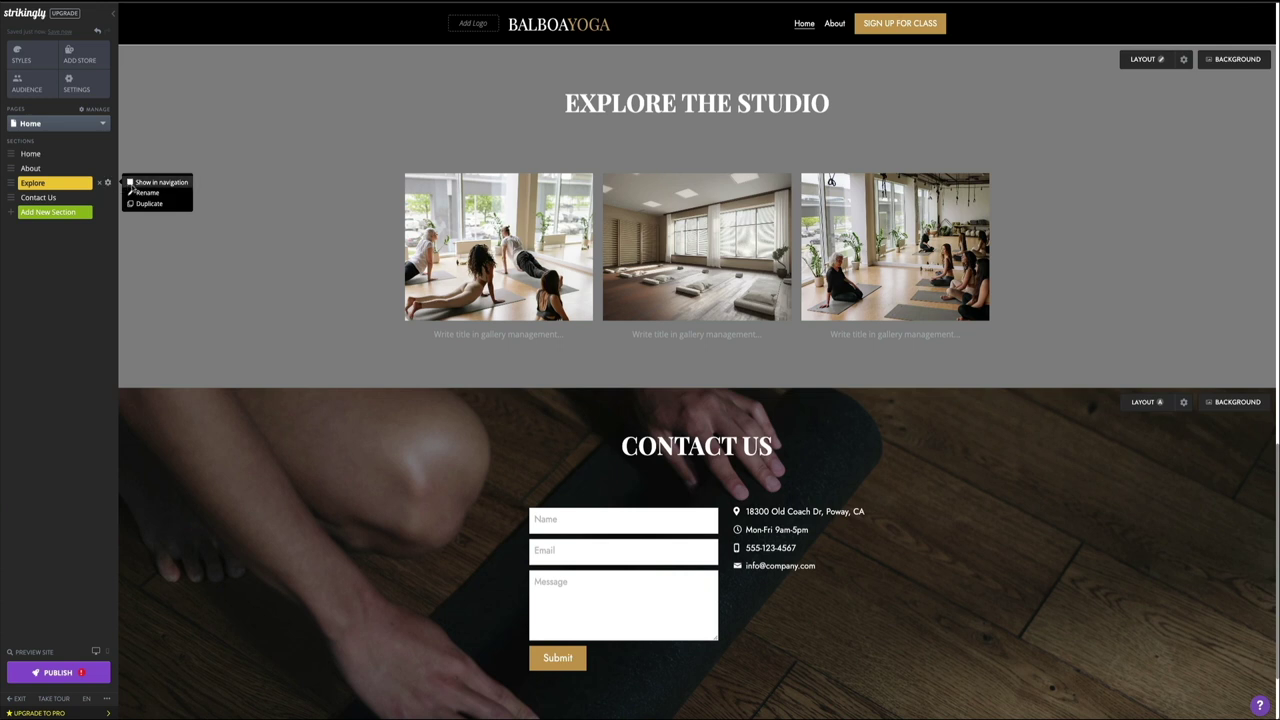
{"action": "left_click", "coordinate": [130, 183]}
{"action": "left_click", "coordinate": [74, 200]}
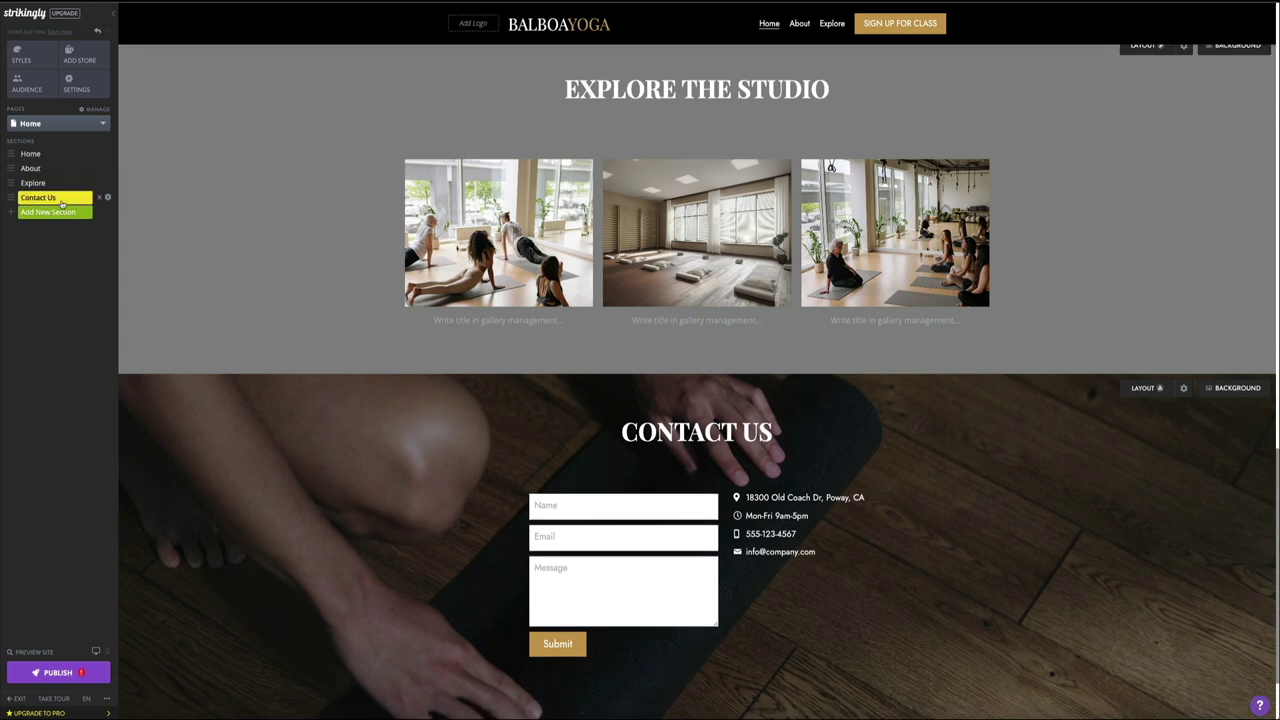
{"action": "left_click", "coordinate": [107, 197]}
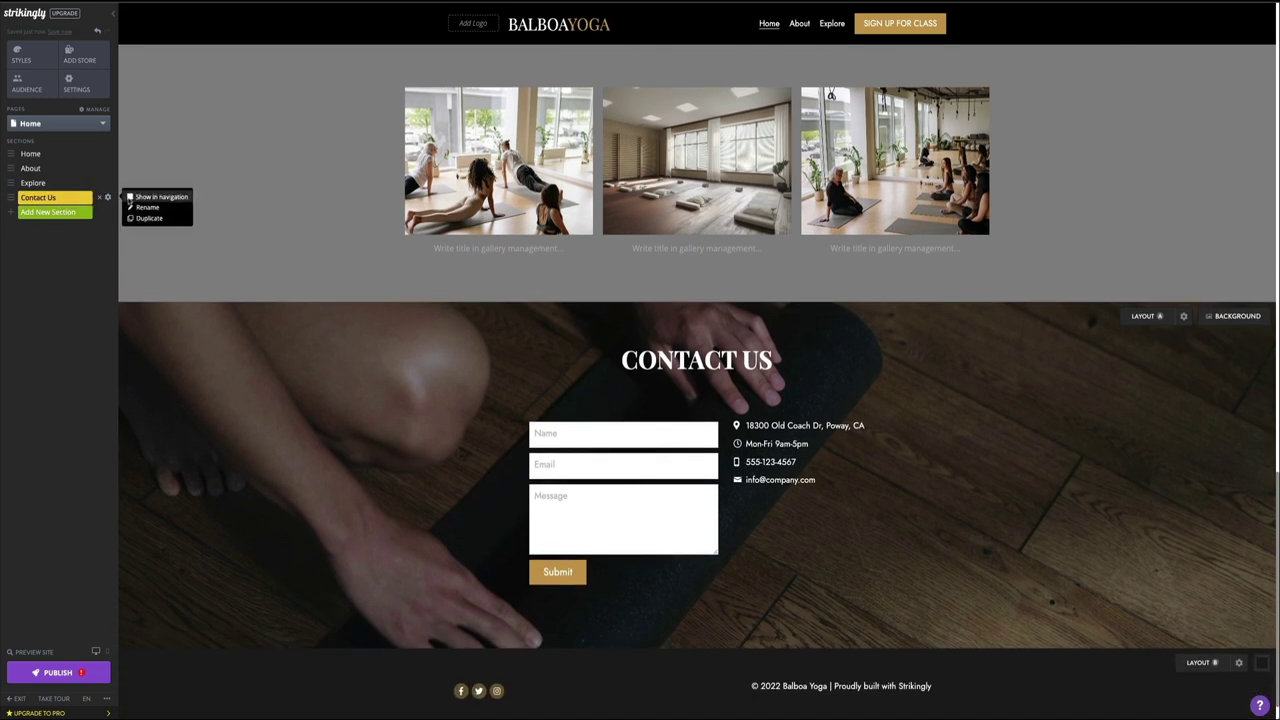
{"action": "left_click", "coordinate": [130, 197]}
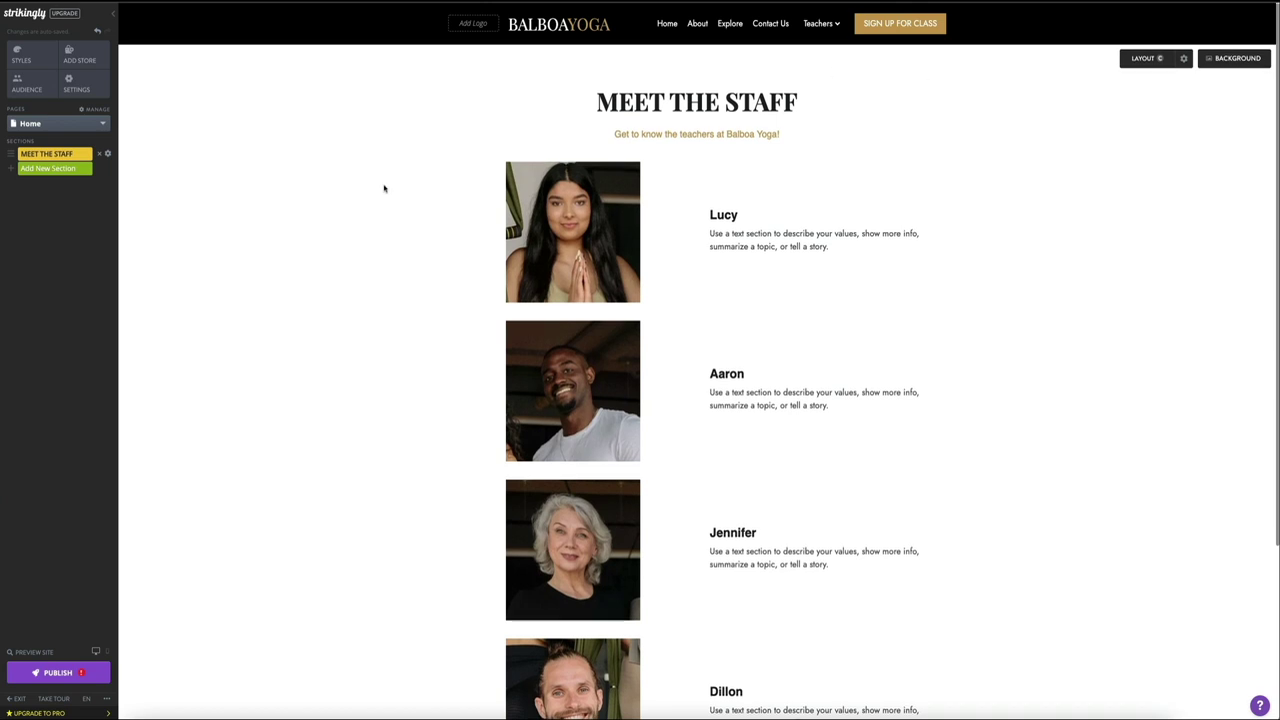
{"action": "scroll", "coordinate": [383, 188], "scroll_direction": "down", "scroll_amount": 2}
{"action": "scroll", "coordinate": [383, 188], "scroll_direction": "down", "scroll_amount": 2}
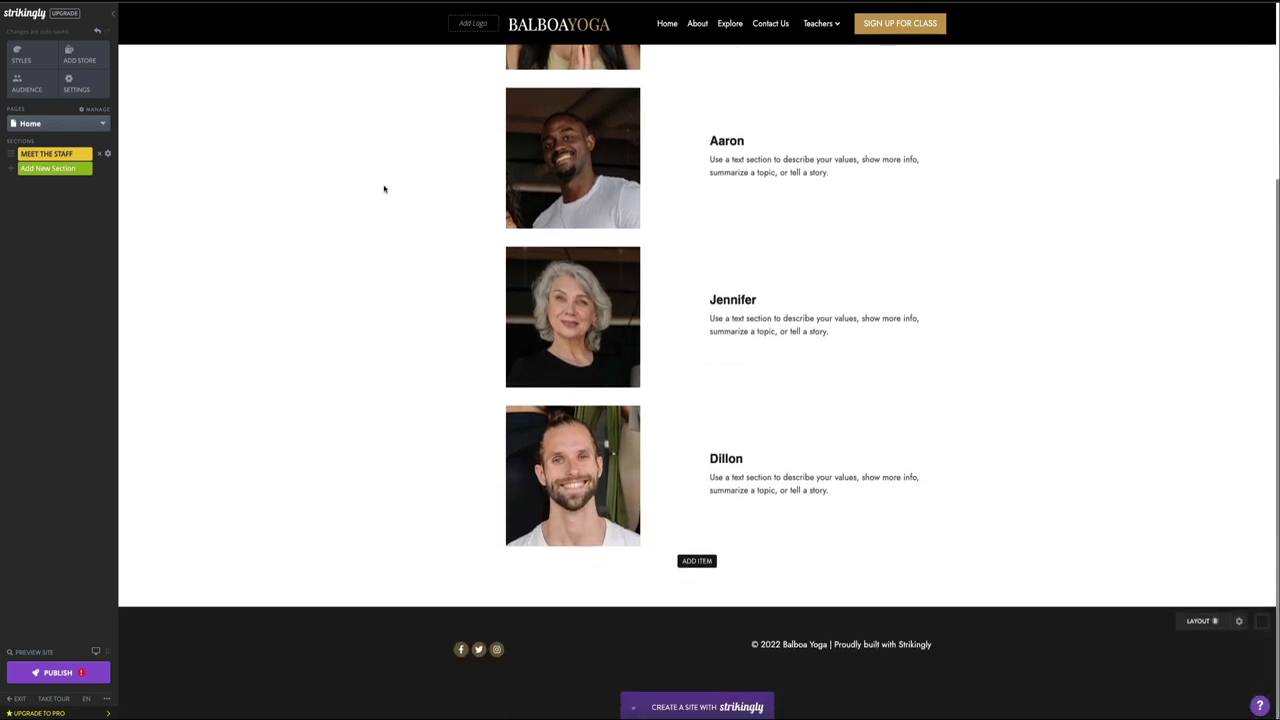
{"action": "scroll", "coordinate": [383, 188], "scroll_direction": "up", "scroll_amount": 4}
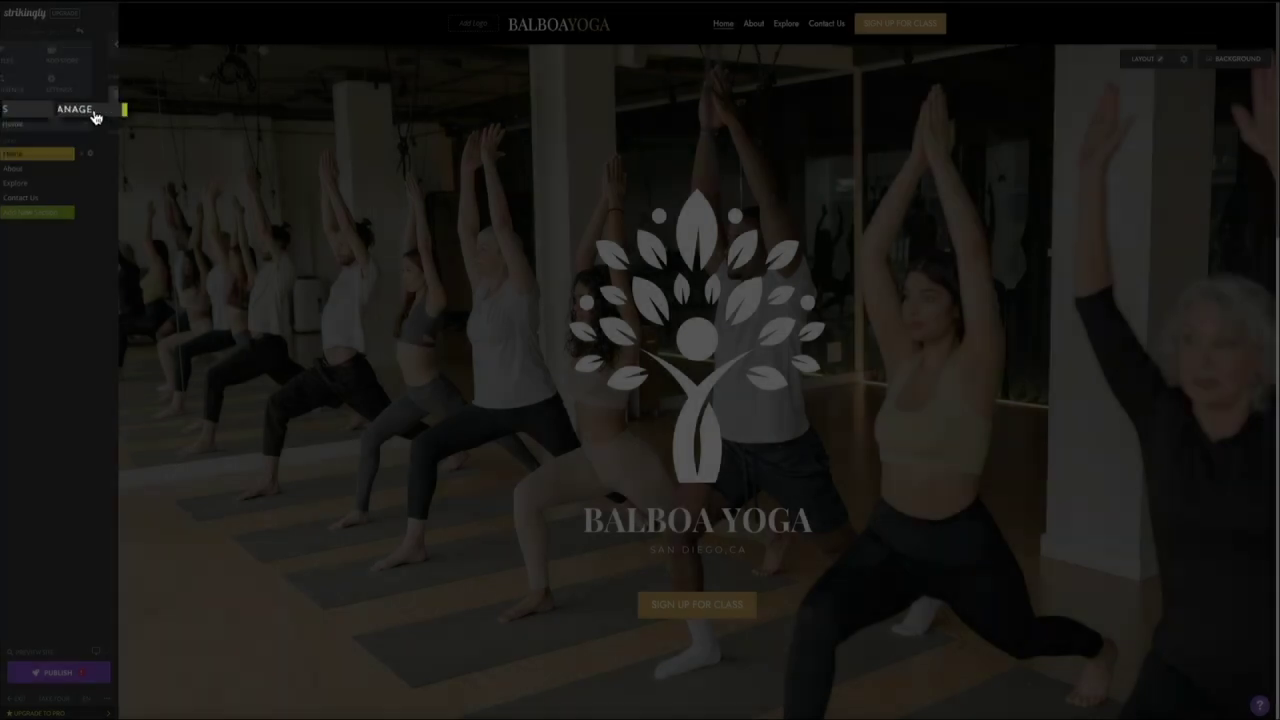
Step: Add a new page titled 'Meet the Staff', open it, then return to site design
{"action": "left_click", "coordinate": [96, 118]}
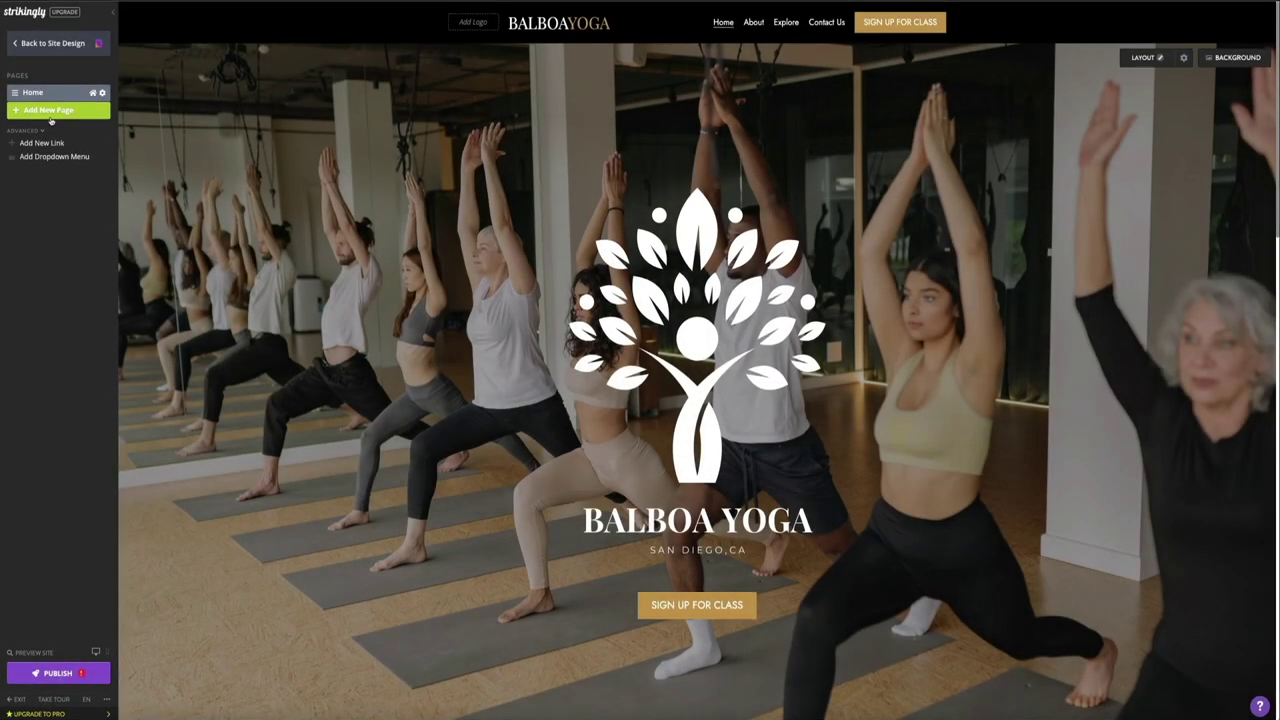
{"action": "left_click", "coordinate": [50, 111]}
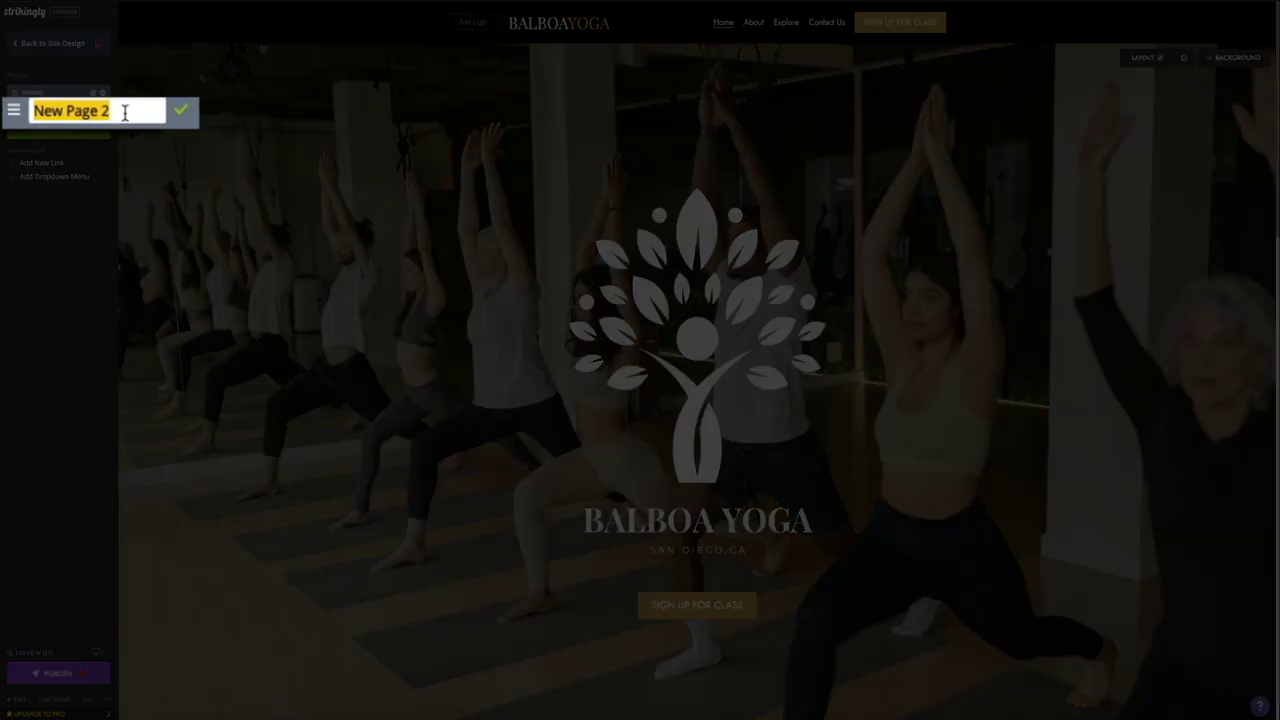
{"action": "type", "text": "Meet "}
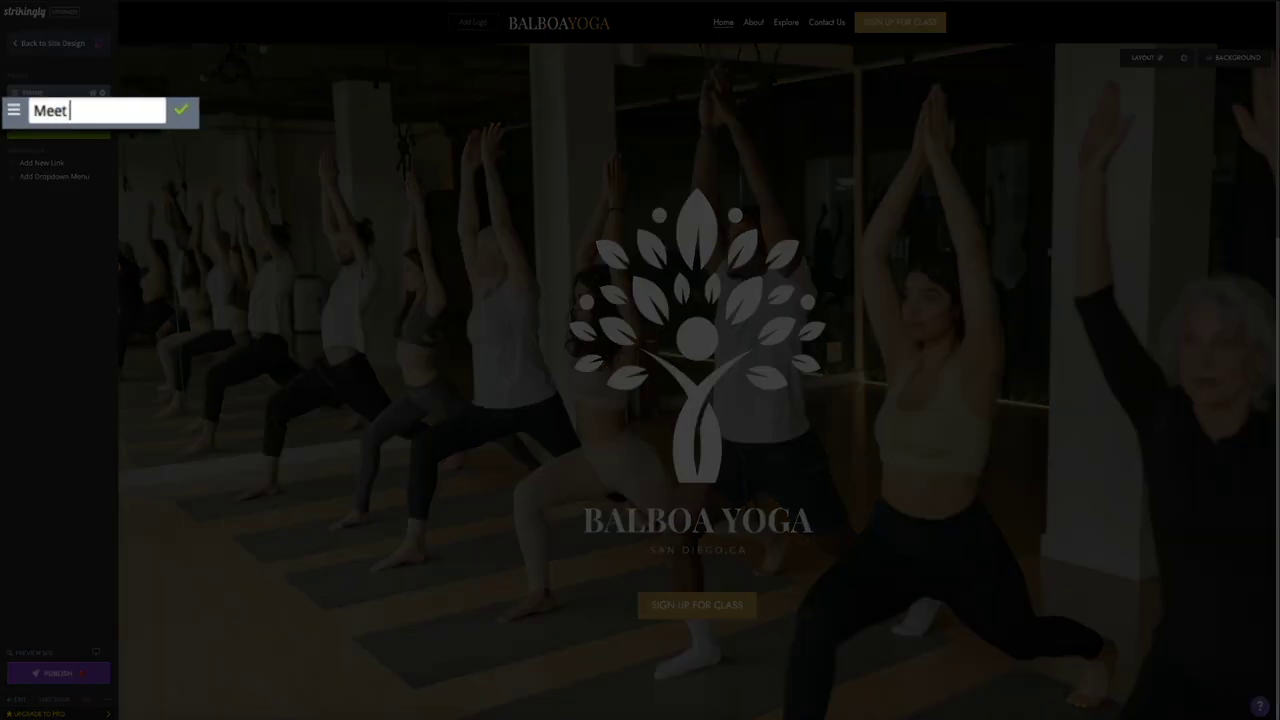
{"action": "type", "text": "the Staff"}
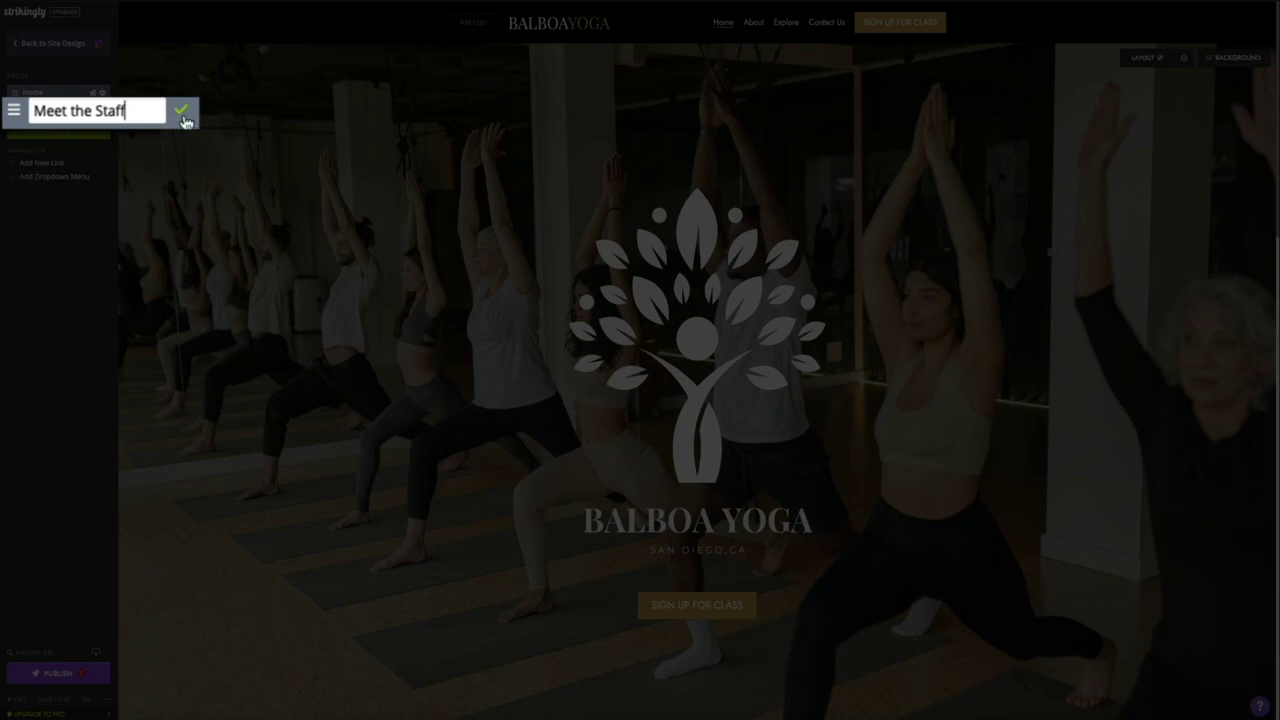
{"action": "left_click", "coordinate": [183, 117]}
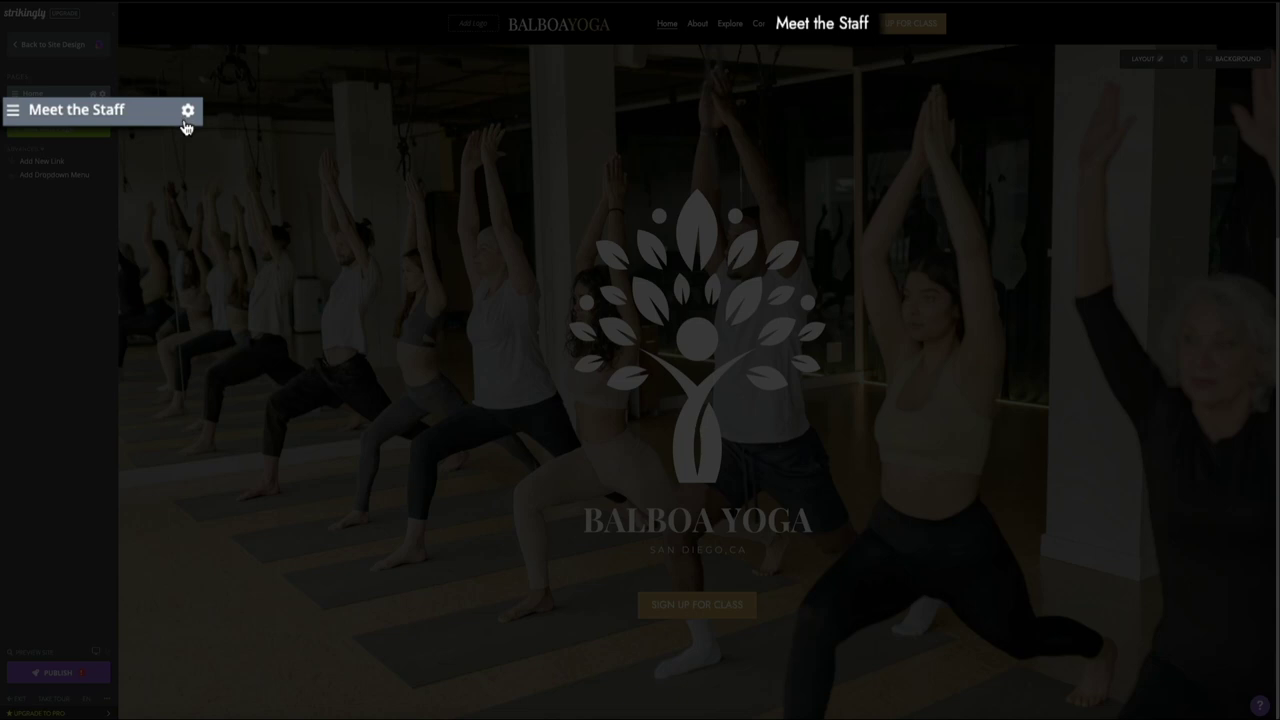
{"action": "left_click", "coordinate": [44, 117]}
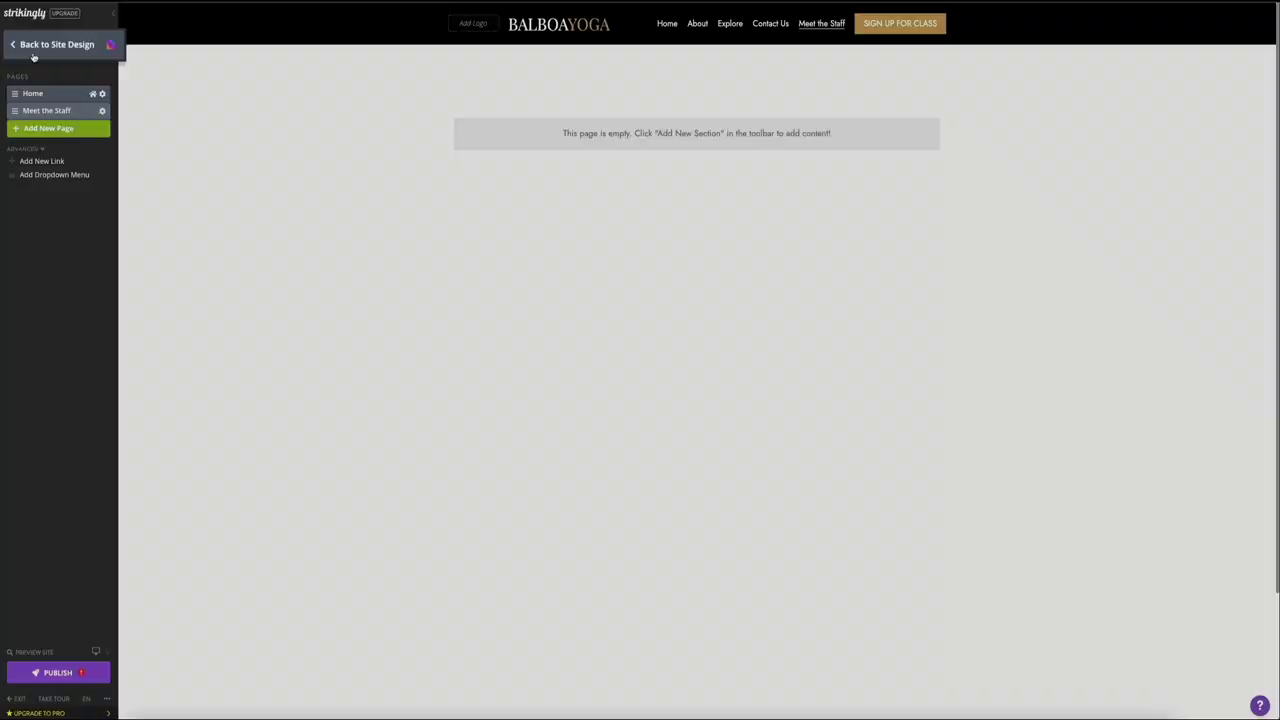
{"action": "left_click", "coordinate": [33, 52]}
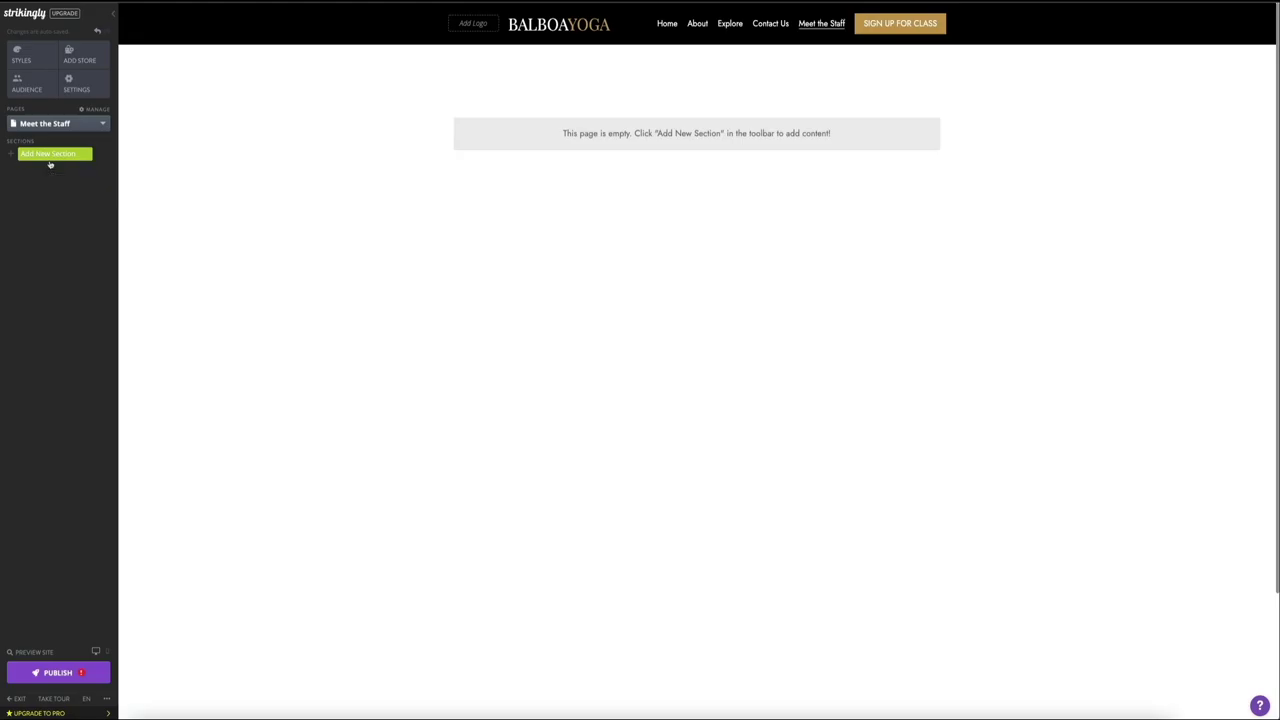
Step: Add the two-row image-and-text Feature List section, headed 'What We Do', to the Meet the Staff page
{"action": "left_click", "coordinate": [58, 154]}
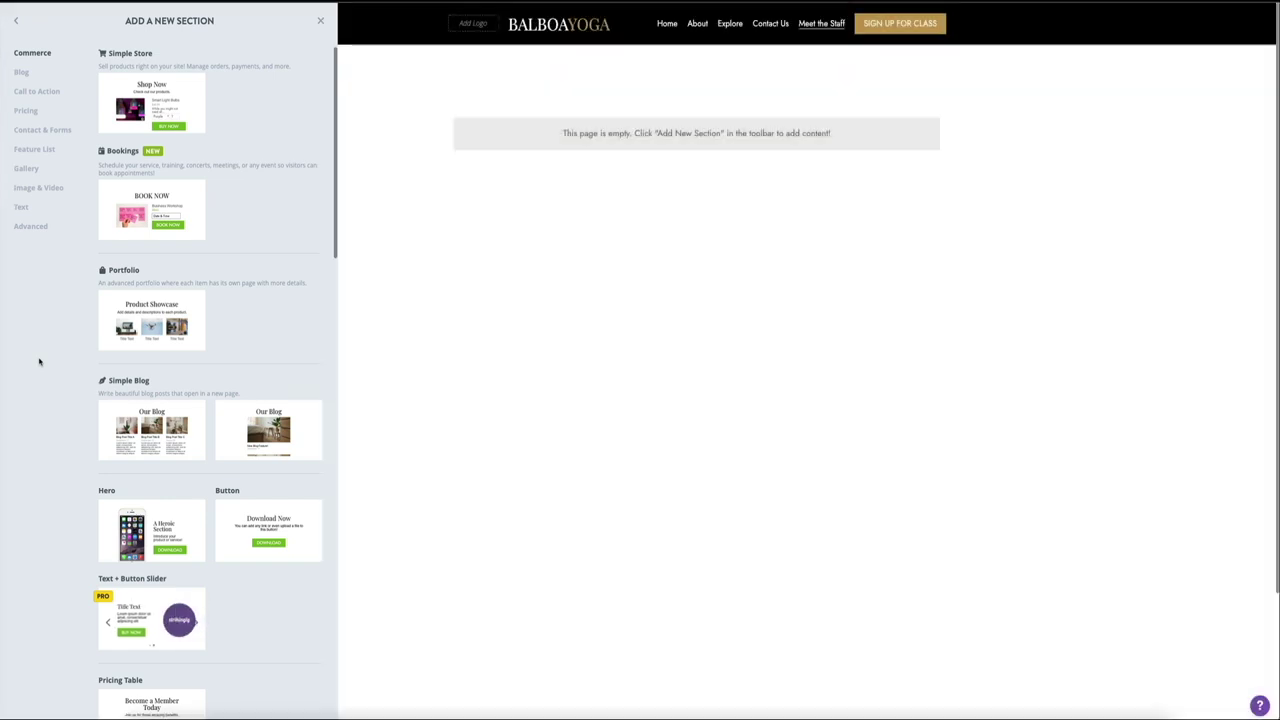
{"action": "scroll", "coordinate": [187, 396], "scroll_direction": "down", "scroll_amount": 4}
{"action": "scroll", "coordinate": [187, 396], "scroll_direction": "down", "scroll_amount": 3}
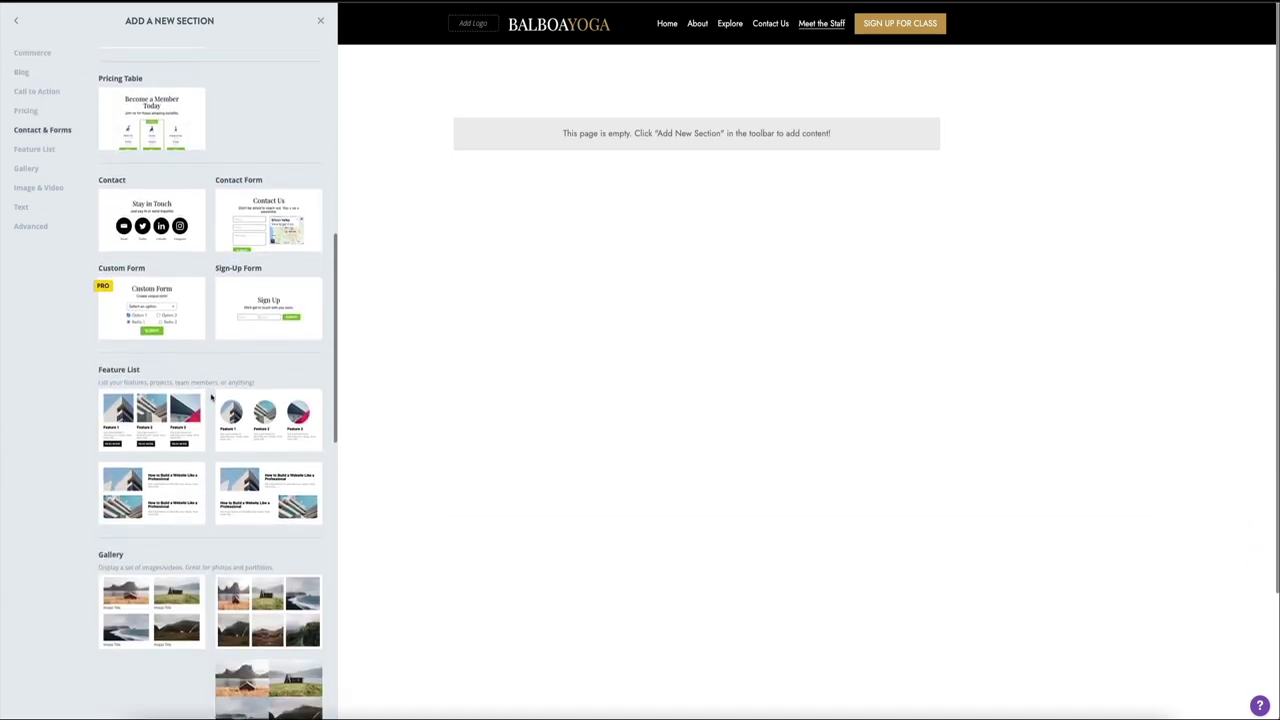
{"action": "scroll", "coordinate": [211, 398], "scroll_direction": "down", "scroll_amount": 3}
{"action": "scroll", "coordinate": [211, 398], "scroll_direction": "down", "scroll_amount": 4}
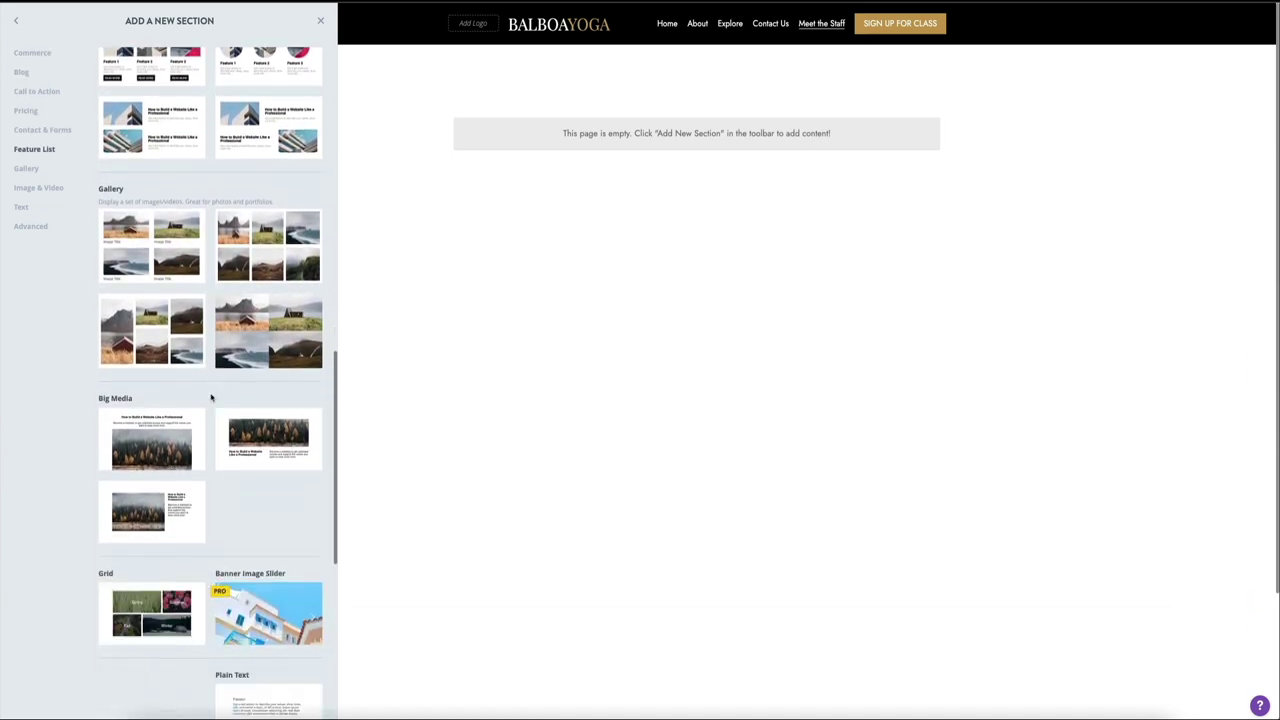
{"action": "scroll", "coordinate": [211, 398], "scroll_direction": "down", "scroll_amount": 2}
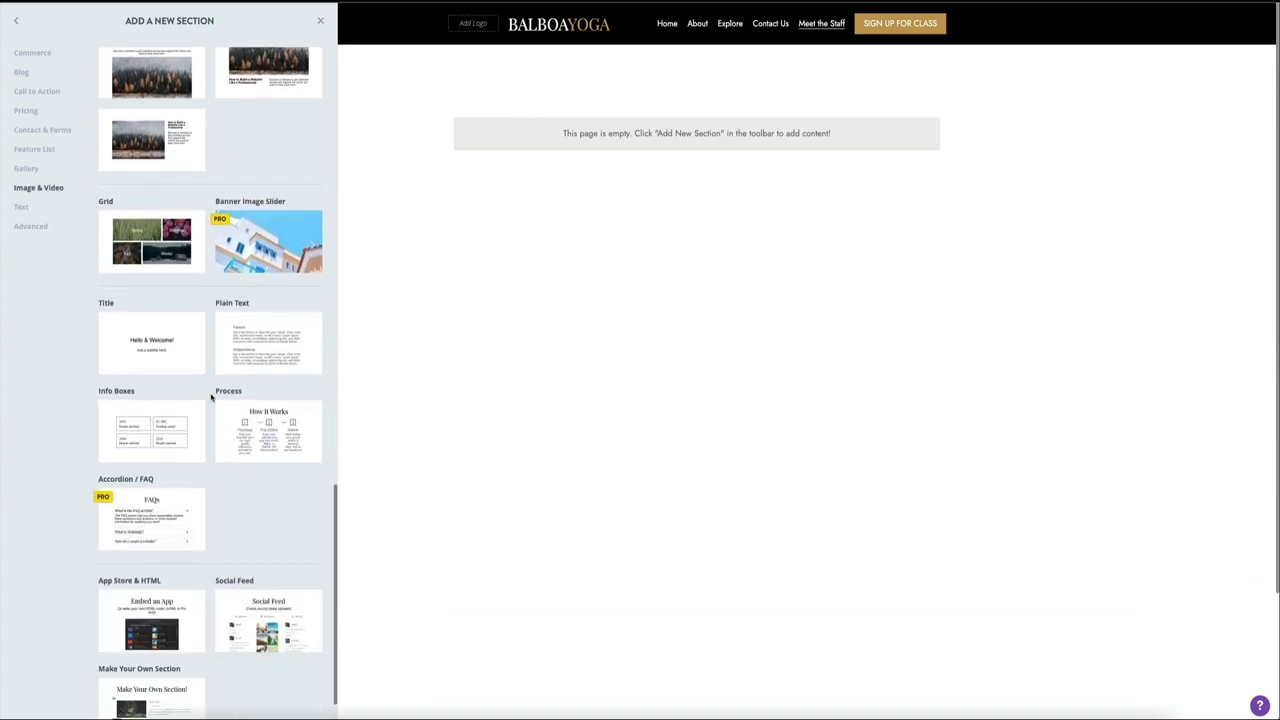
{"action": "scroll", "coordinate": [211, 398], "scroll_direction": "up", "scroll_amount": 1}
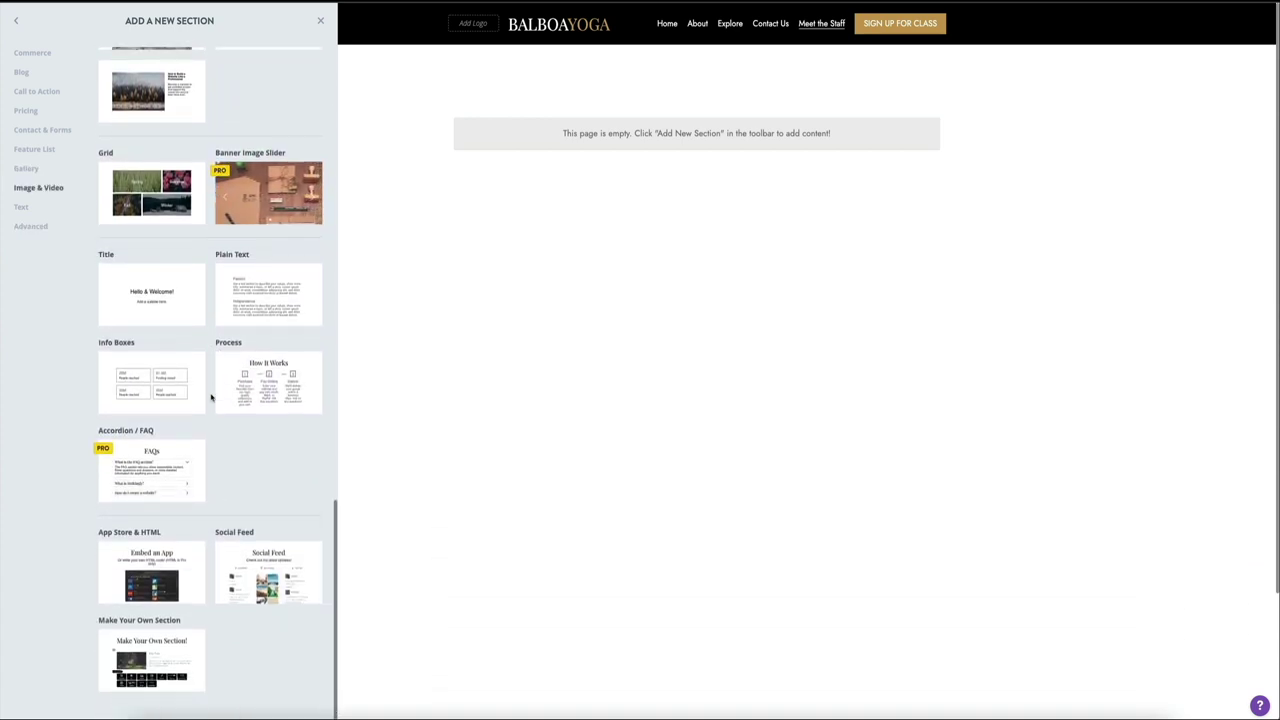
{"action": "scroll", "coordinate": [211, 397], "scroll_direction": "up", "scroll_amount": 3}
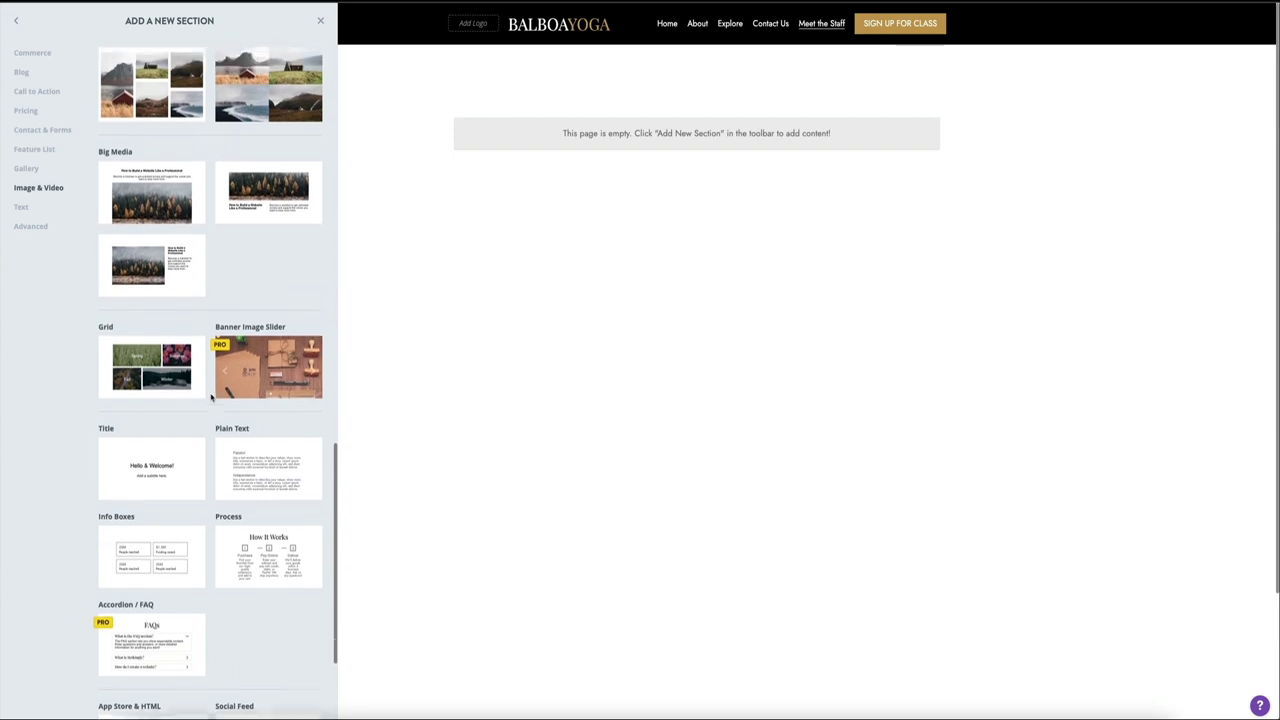
{"action": "scroll", "coordinate": [211, 397], "scroll_direction": "up", "scroll_amount": 2}
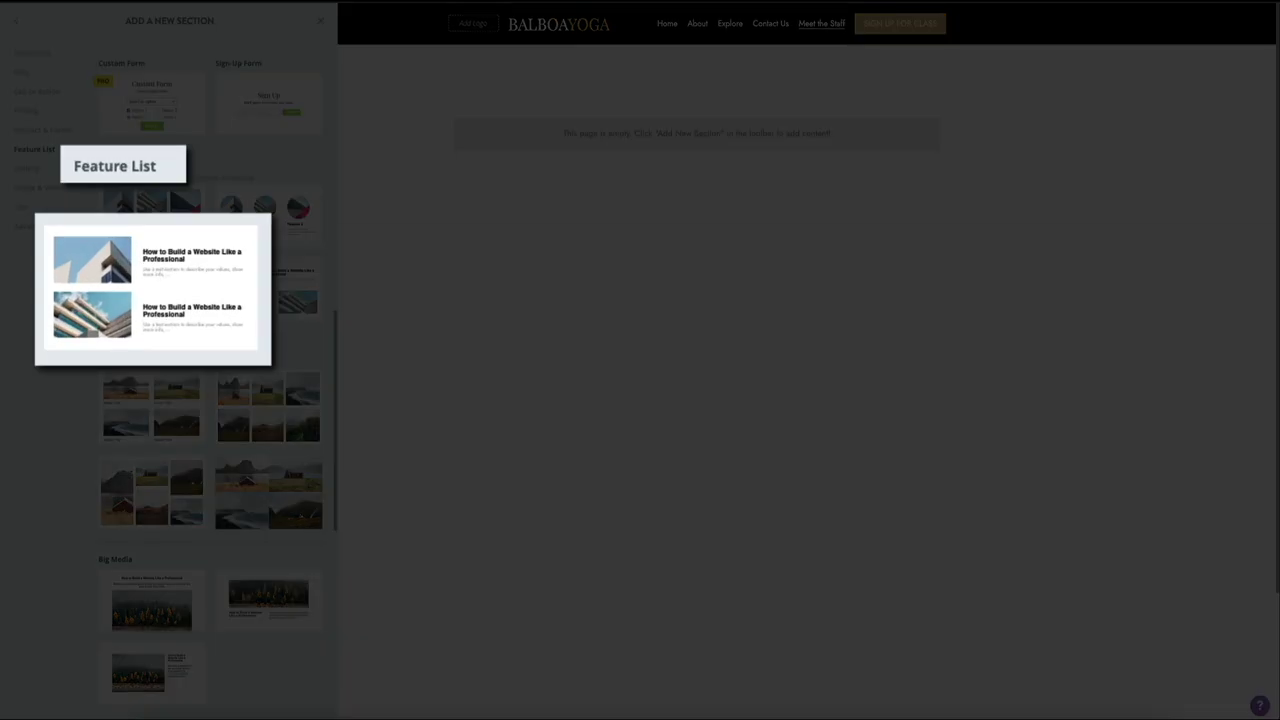
{"action": "mouse_move", "coordinate": [140, 354]}
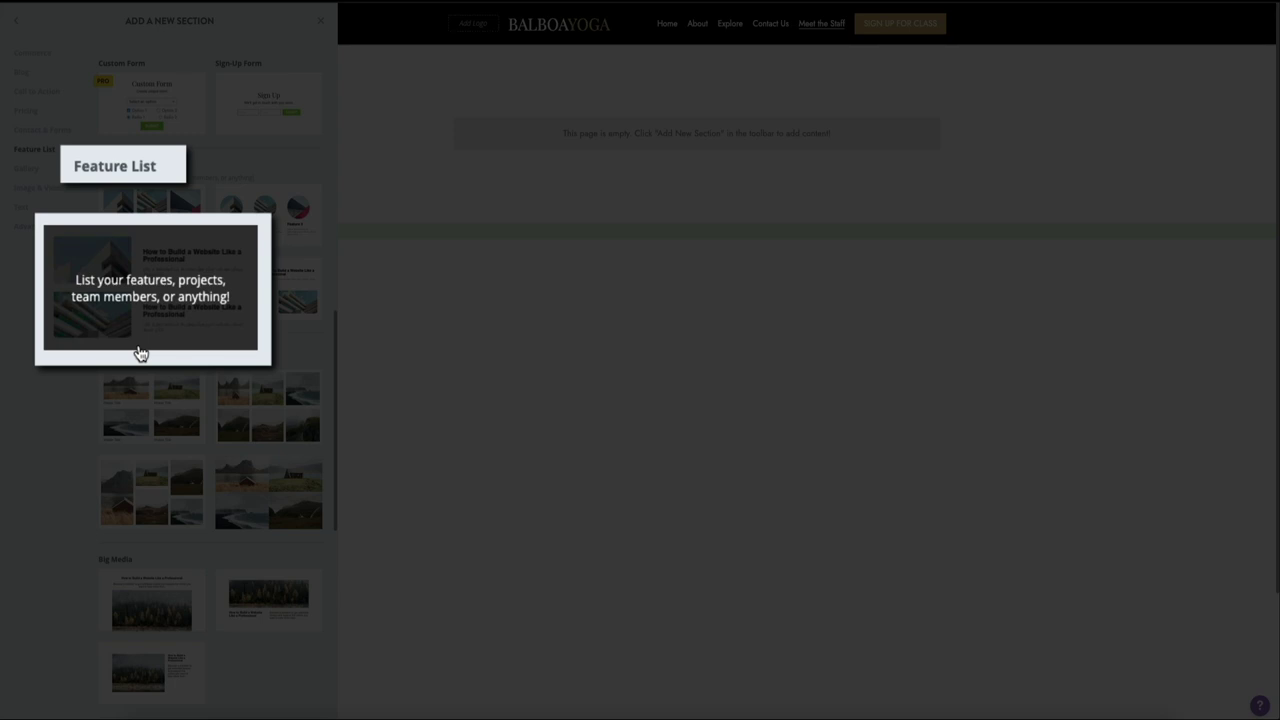
{"action": "left_click", "coordinate": [145, 320]}
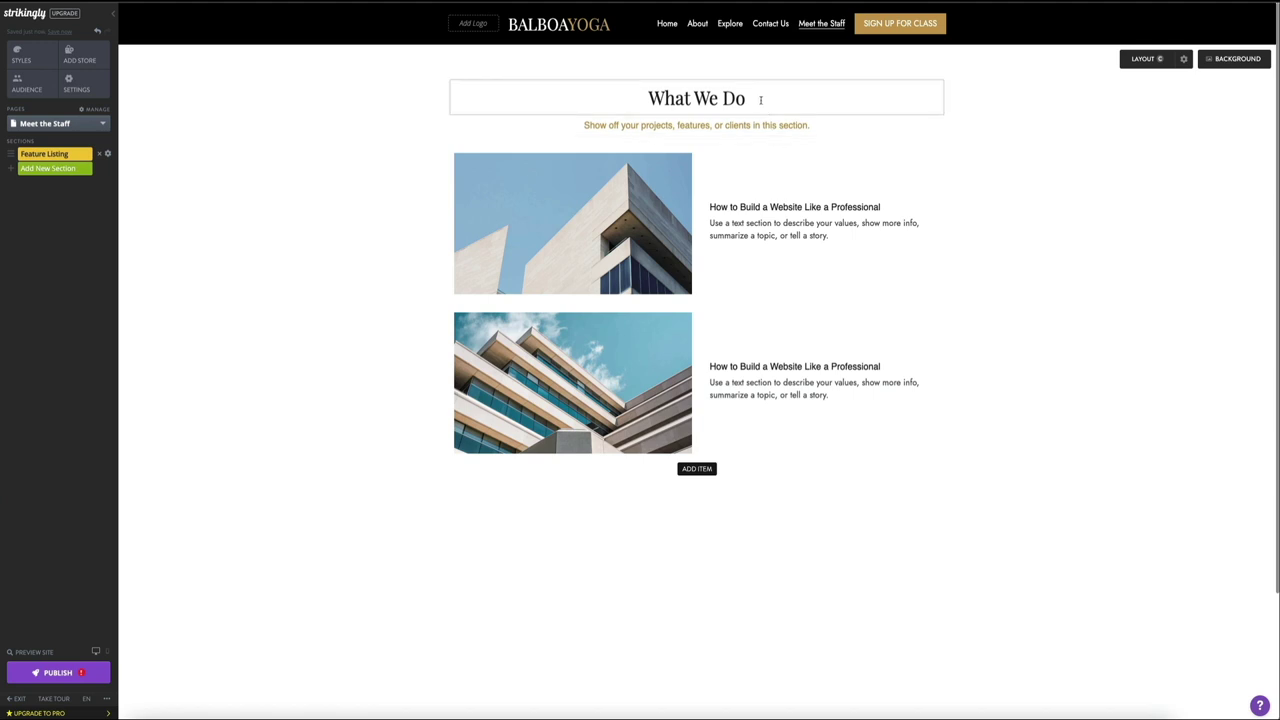
Step: Change the section heading to 'MEET THE STAFF', sized 48 px and bold
{"action": "left_click_drag", "start_coordinate": [648, 100], "coordinate": [746, 100]}
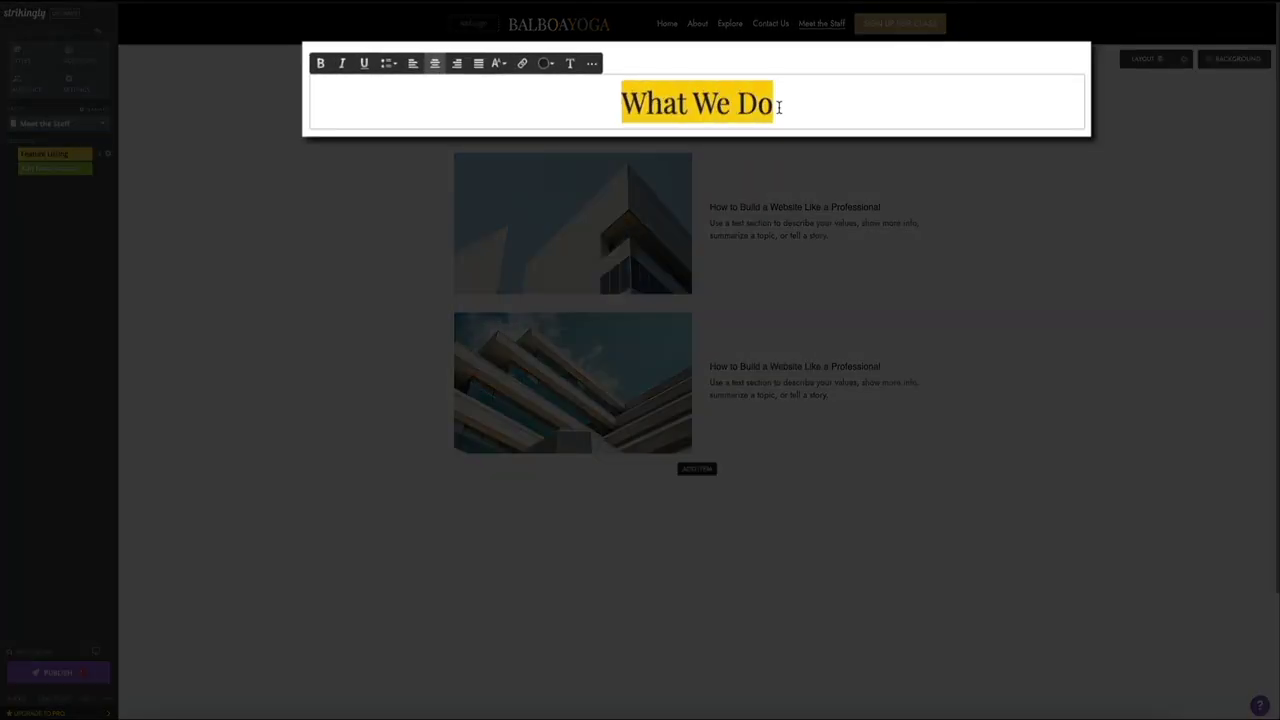
{"action": "type", "text": "MEET THE STAFF"}
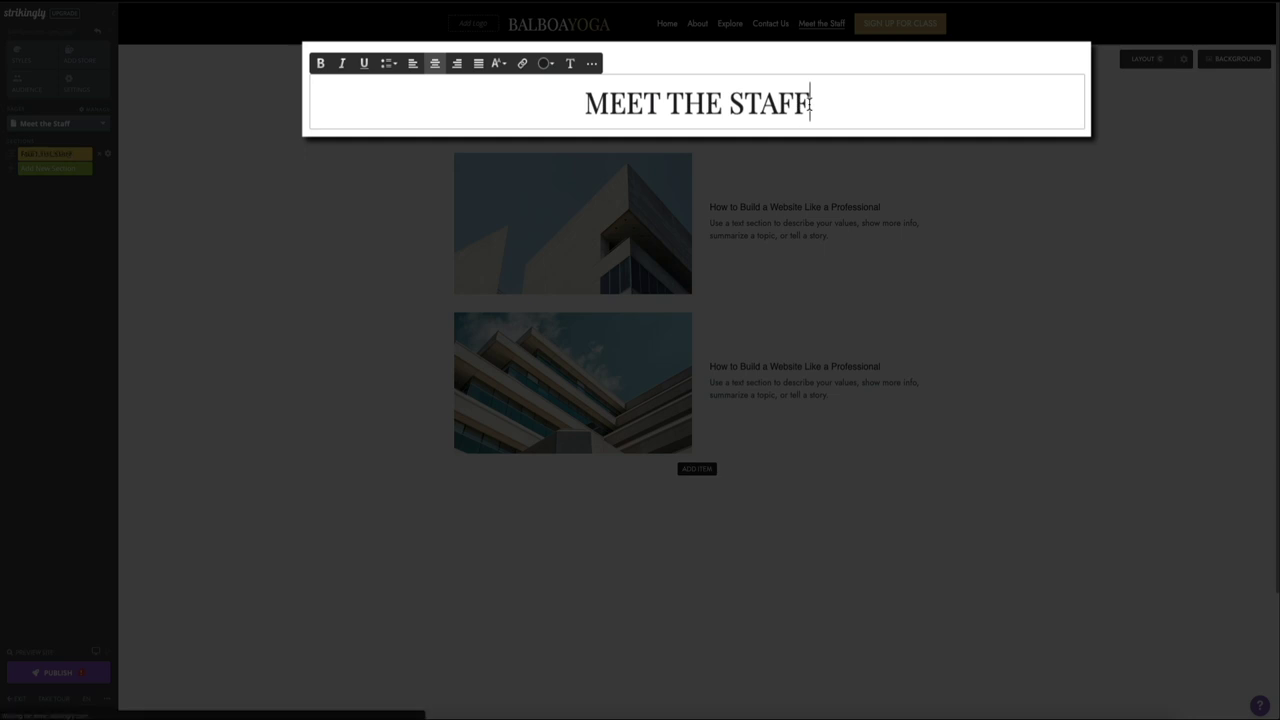
{"action": "left_click_drag", "start_coordinate": [811, 103], "coordinate": [560, 106]}
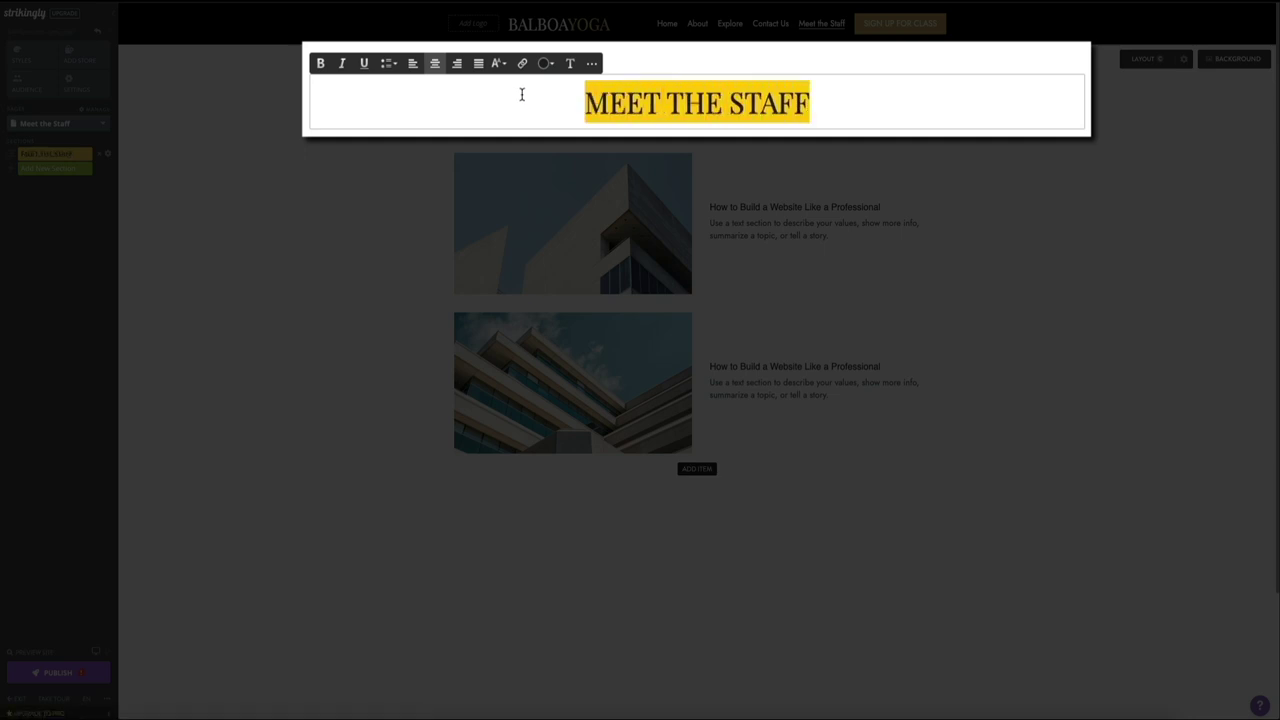
{"action": "left_click", "coordinate": [500, 64]}
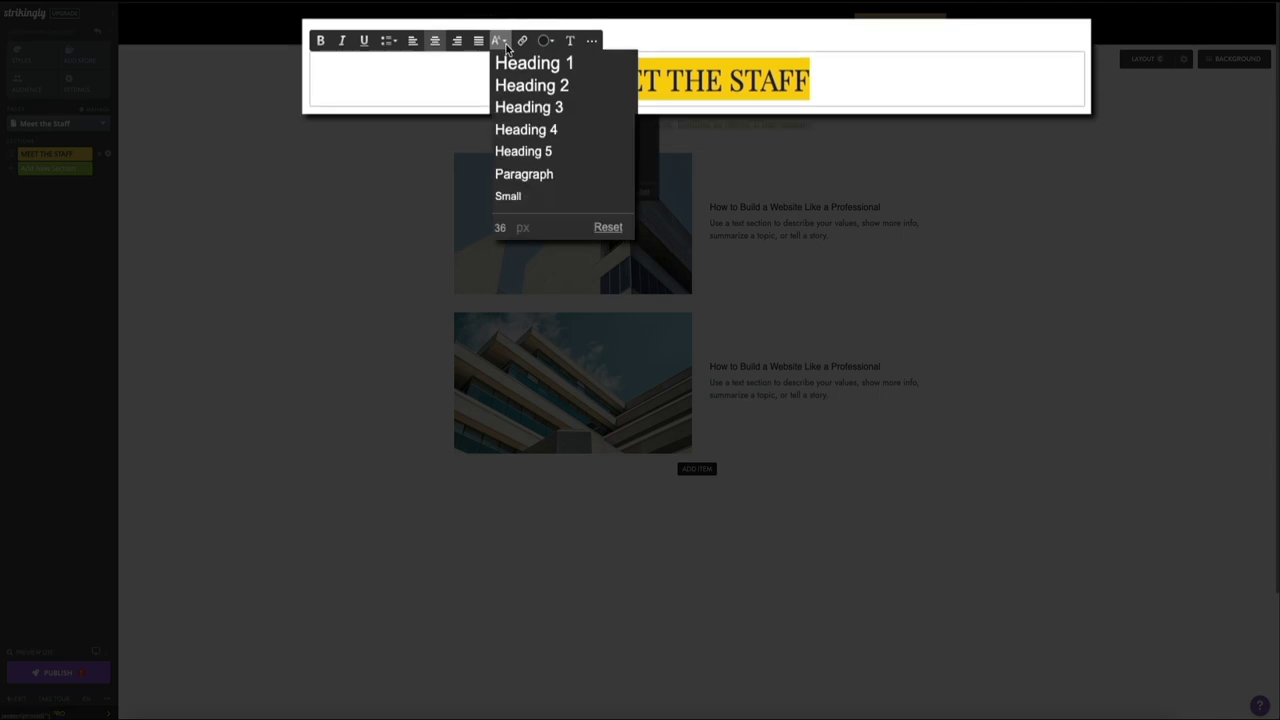
{"action": "left_click", "coordinate": [502, 228]}
{"action": "double_click", "coordinate": [502, 228]}
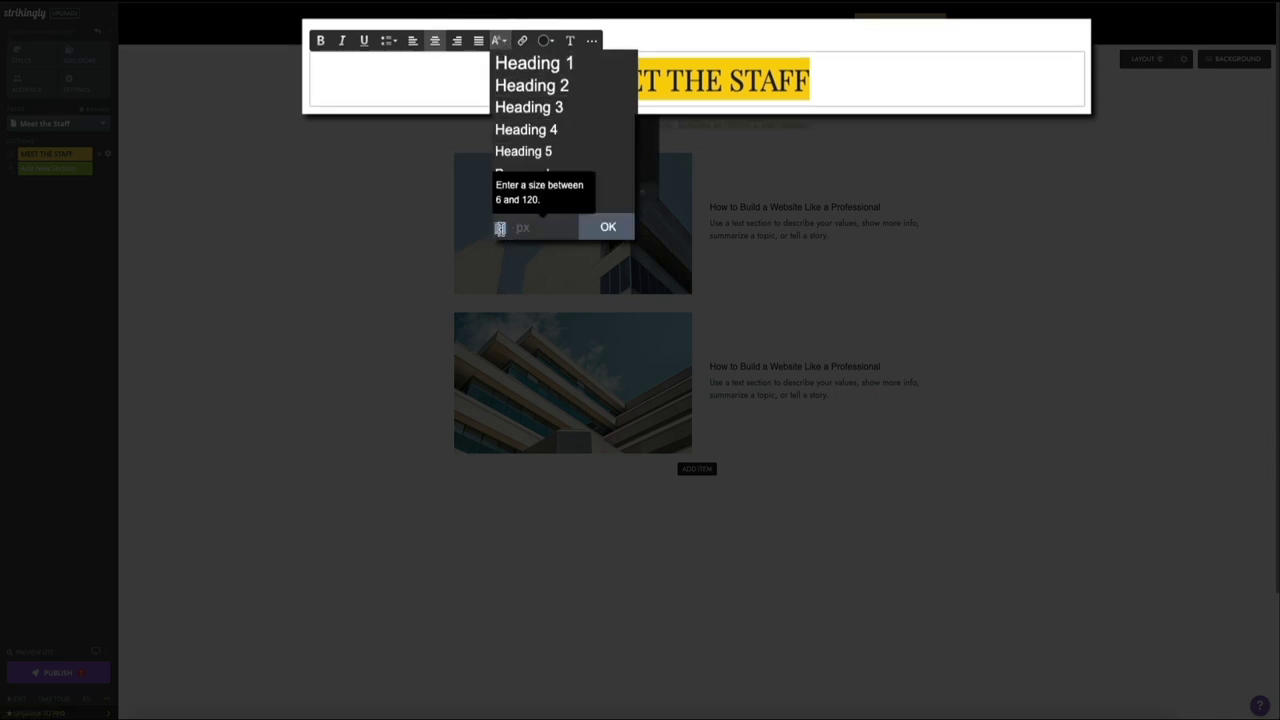
{"action": "type", "text": "48"}
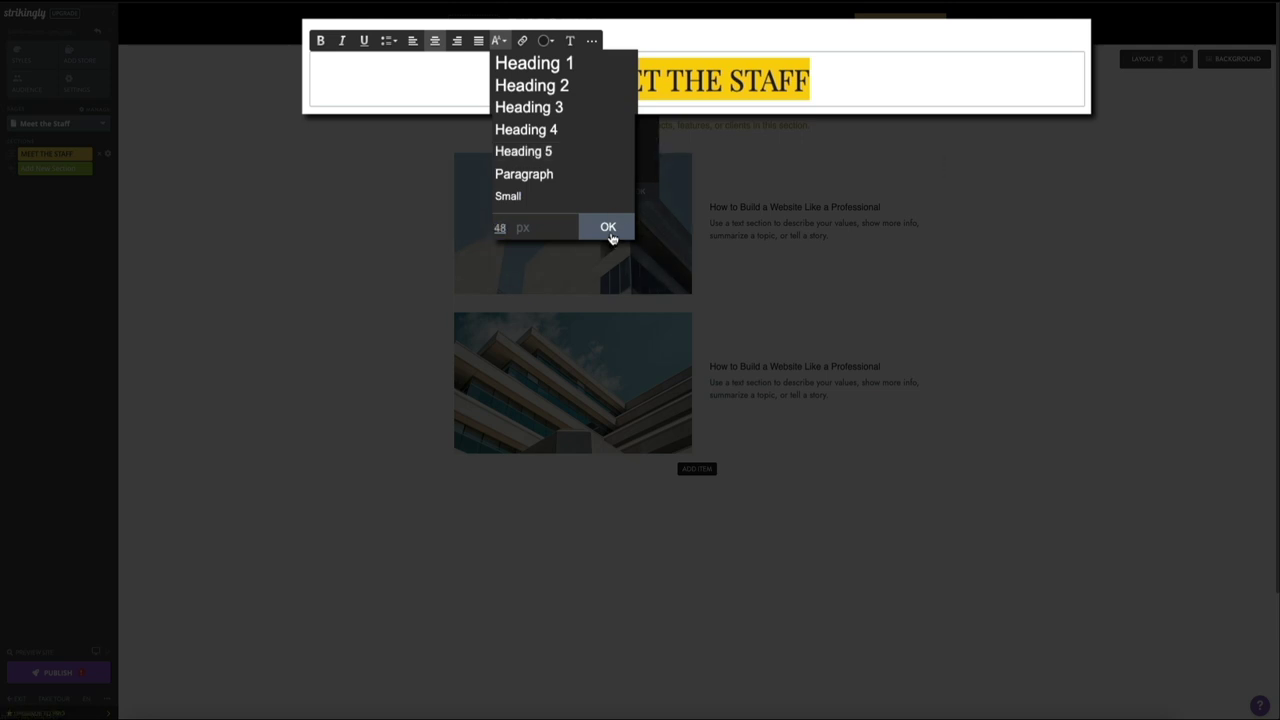
{"action": "left_click", "coordinate": [608, 228]}
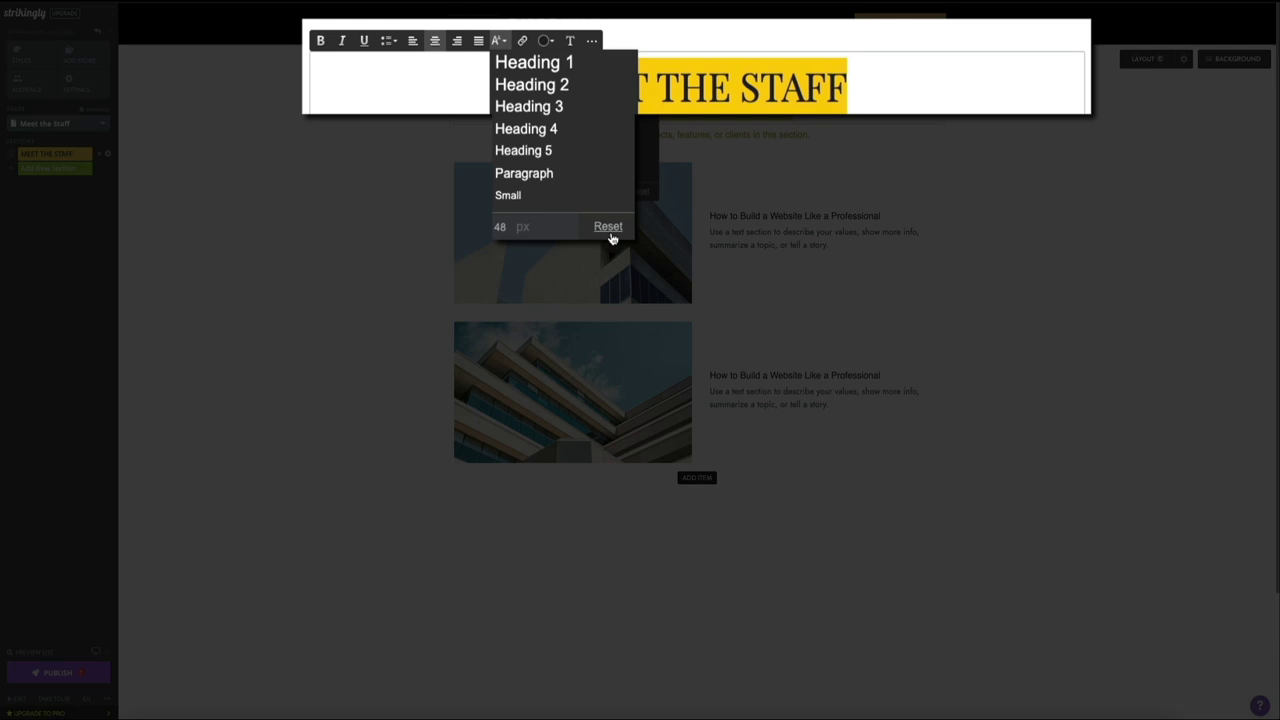
{"action": "left_click", "coordinate": [321, 52]}
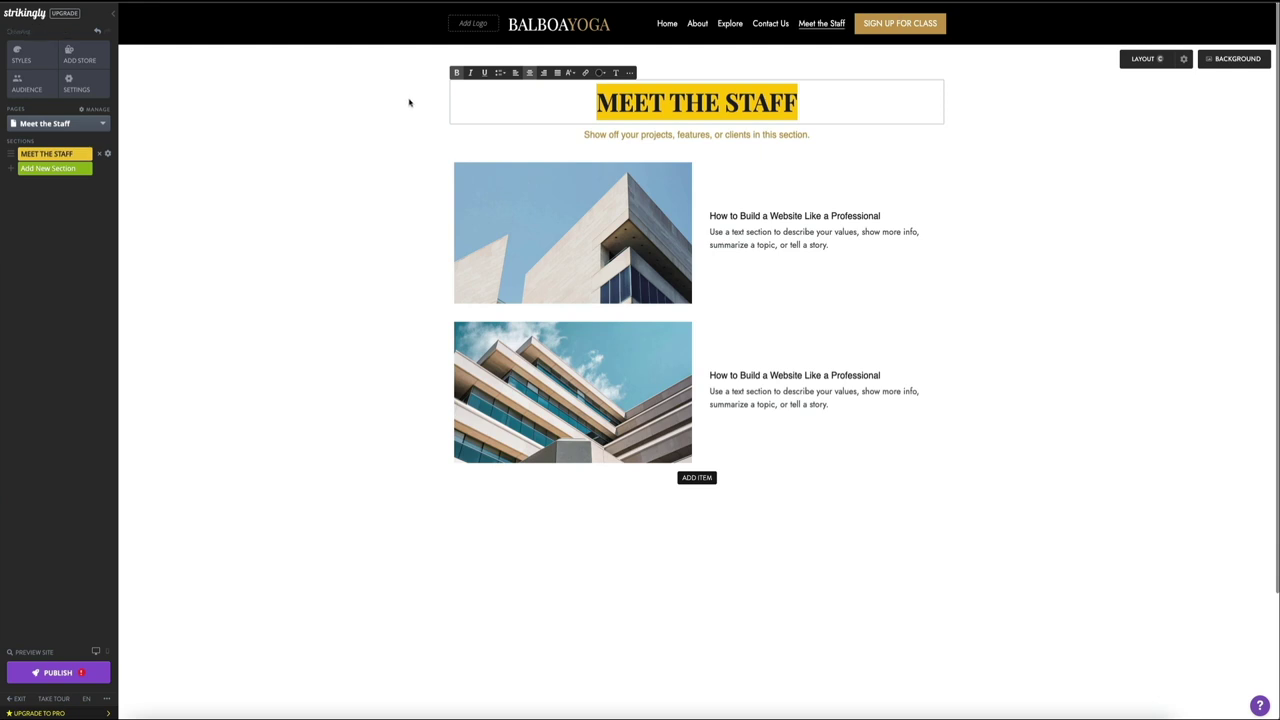
Step: Replace the subtitle with 'Get to know the teachers at Balboa Yoga!'
{"action": "triple_click", "coordinate": [757, 134]}
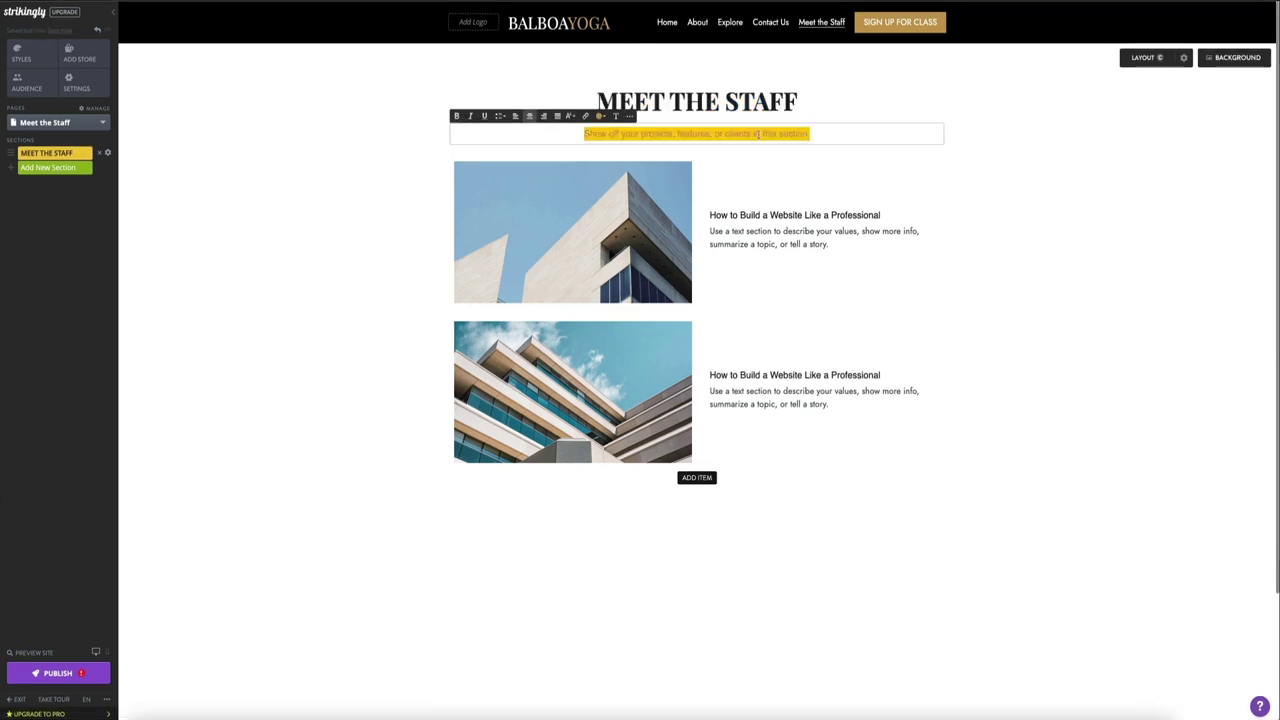
{"action": "key", "text": "BackSpace"}
{"action": "type", "text": "Get to know"}
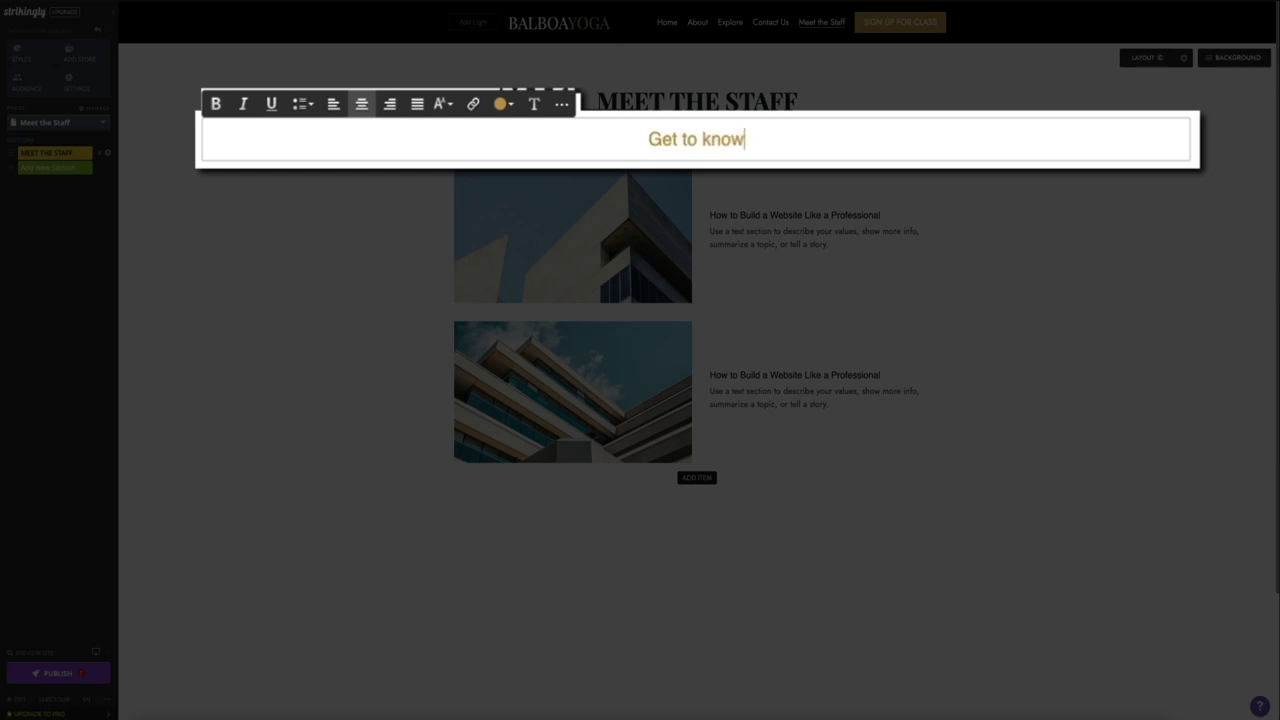
{"action": "type", "text": " the teacher"}
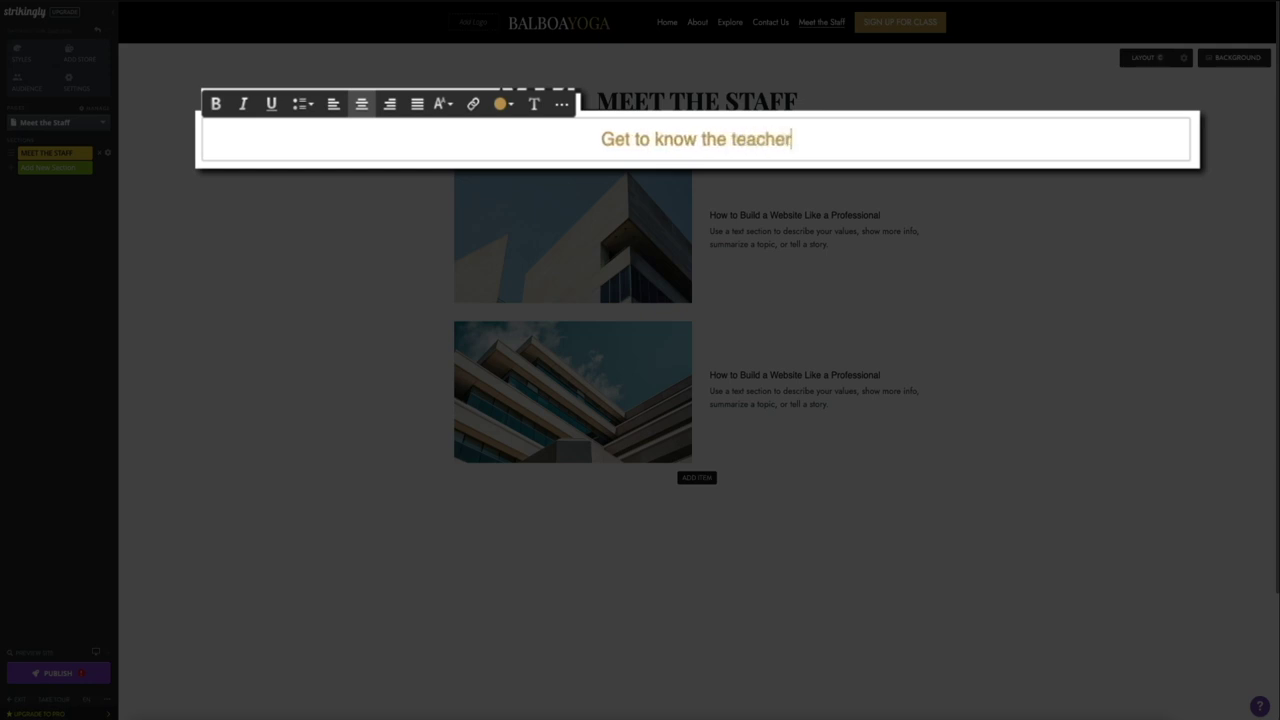
{"action": "type", "text": "s at Balbo"}
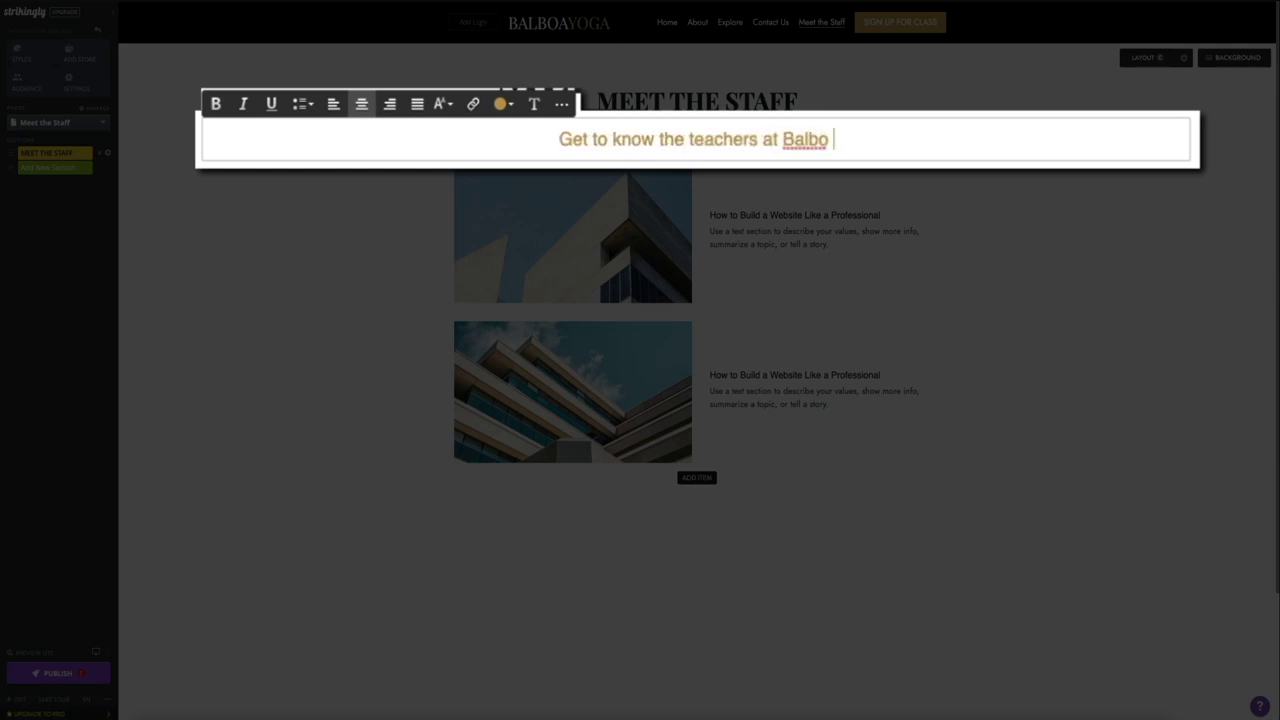
{"action": "key", "text": "BackSpace"}
{"action": "type", "text": "a Yoga"}
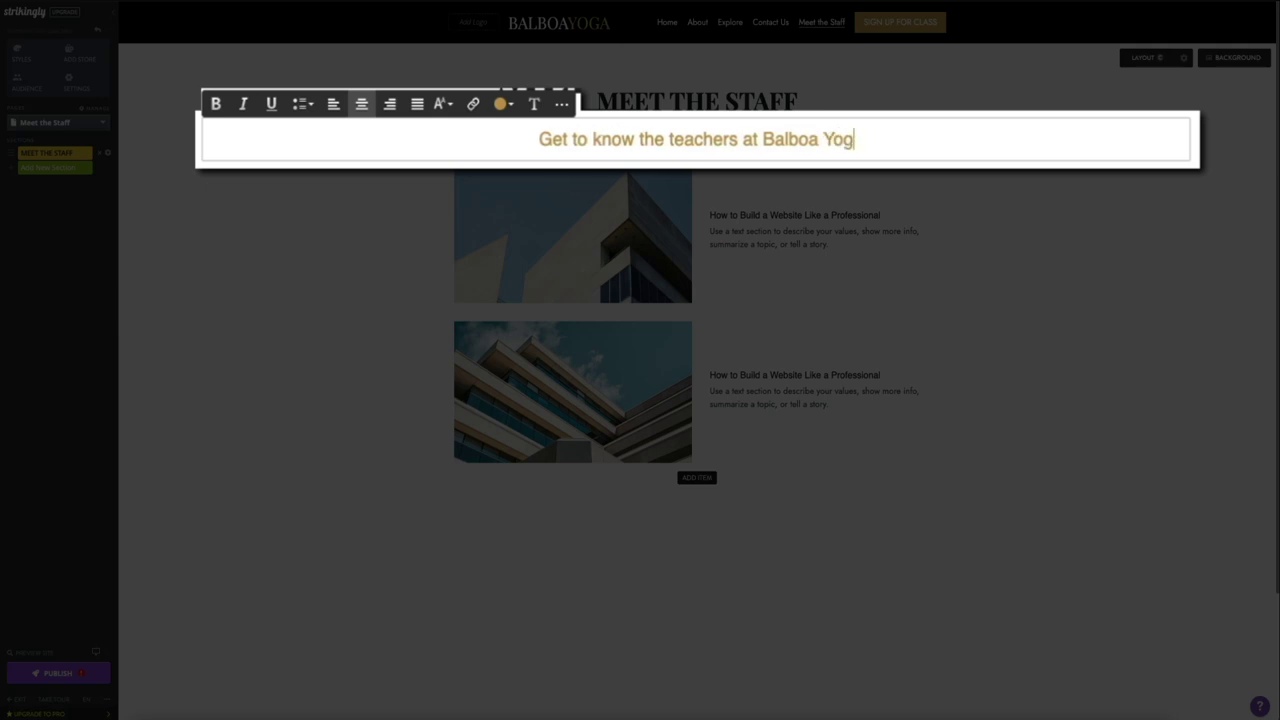
{"action": "type", "text": "!"}
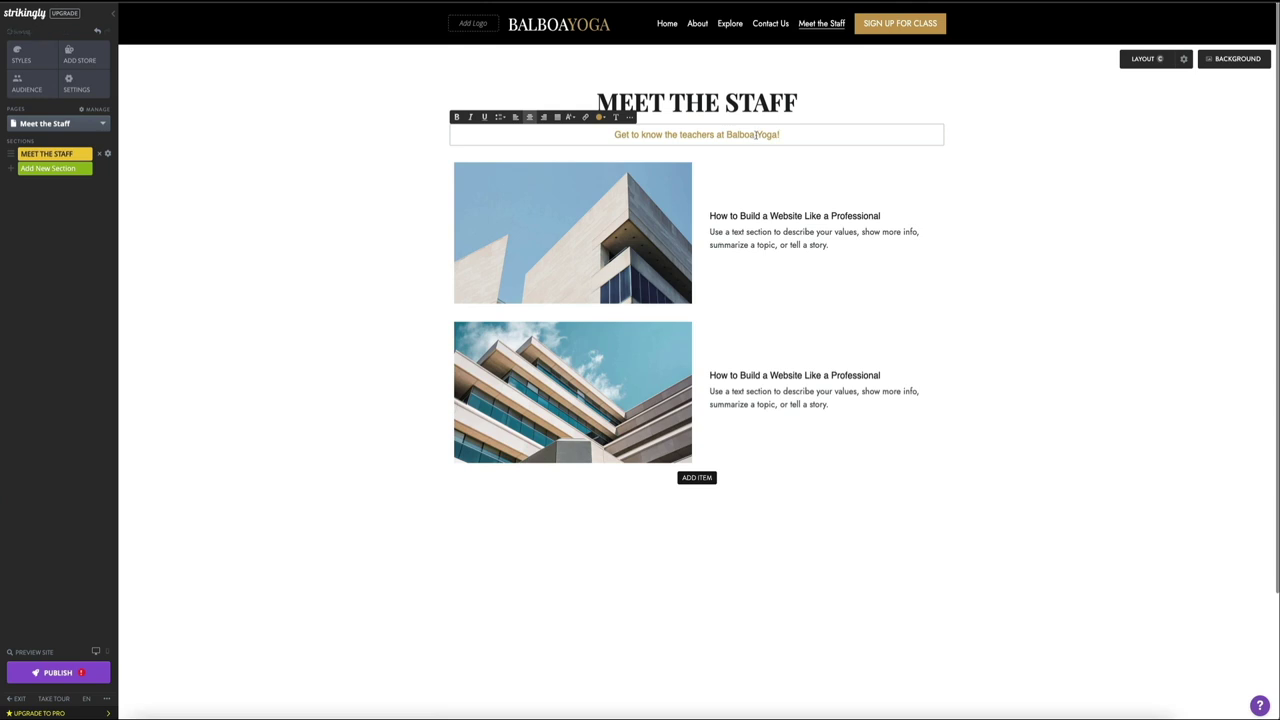
Step: Replace the first item's placeholder image with an uploaded photo of a woman, palms pressed together
{"action": "left_click", "coordinate": [579, 248]}
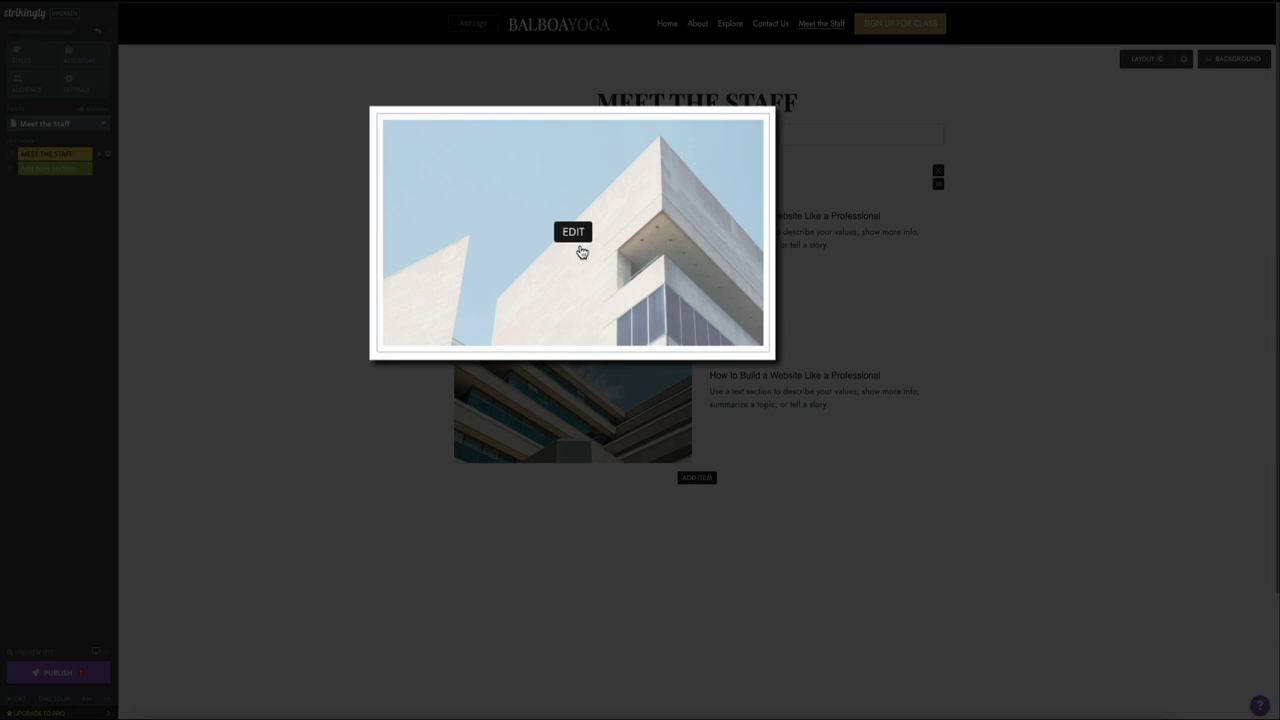
{"action": "left_click", "coordinate": [575, 233]}
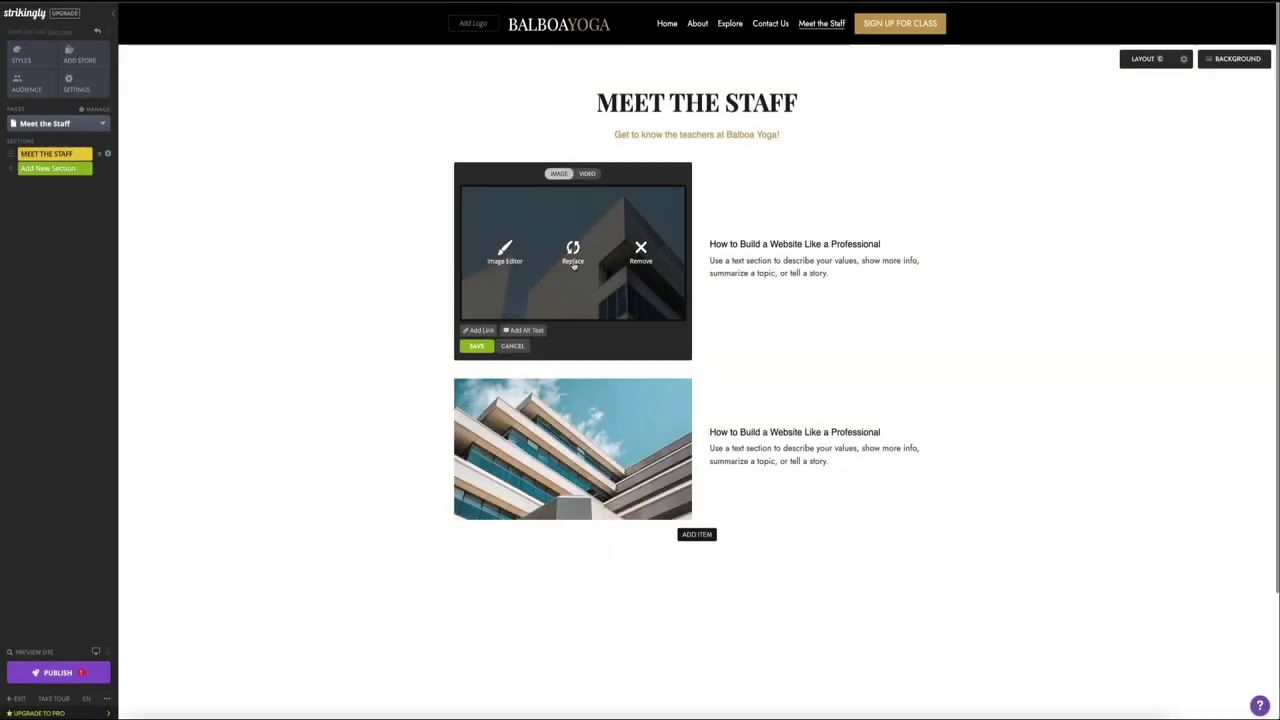
{"action": "left_click", "coordinate": [573, 262]}
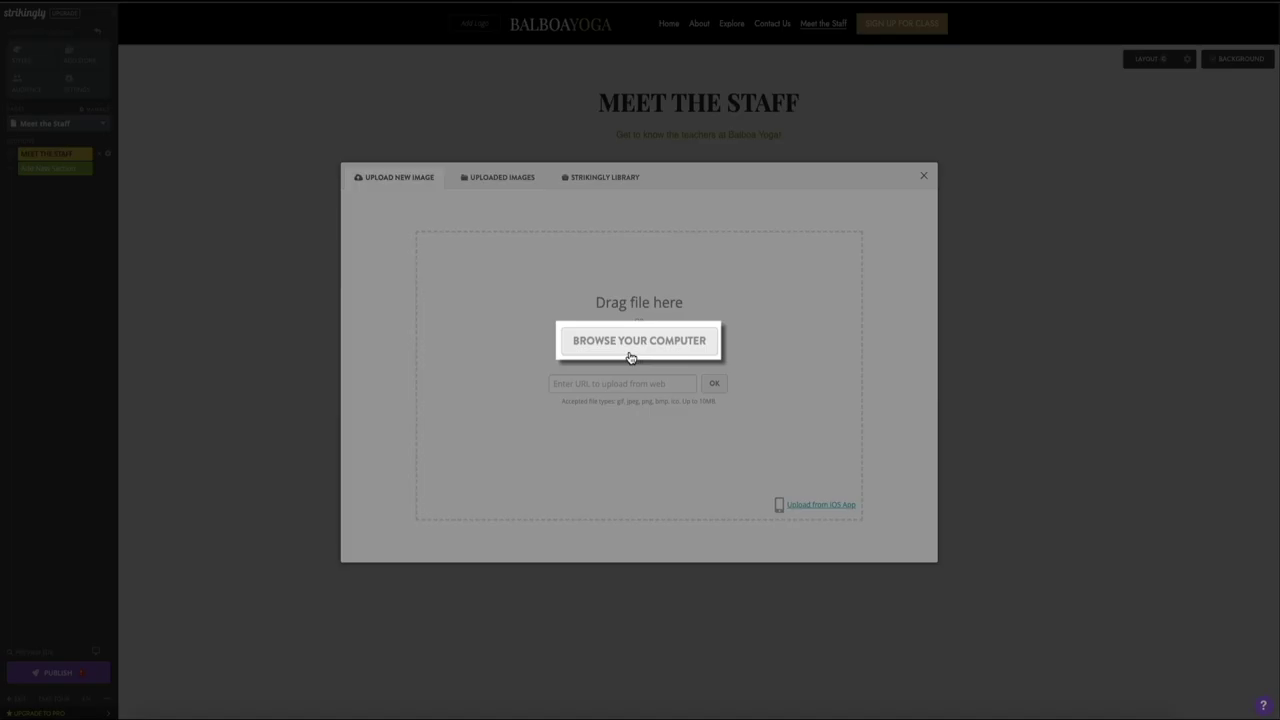
{"action": "left_click", "coordinate": [631, 352]}
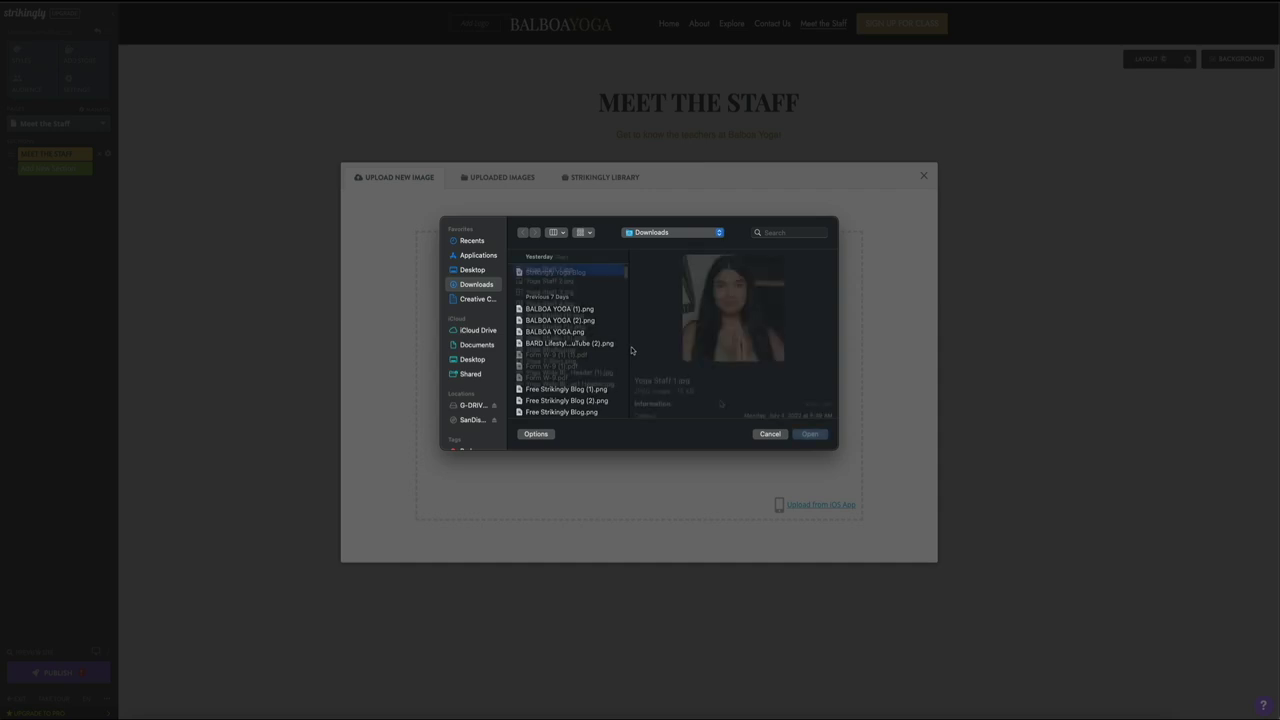
{"action": "left_click", "coordinate": [810, 434]}
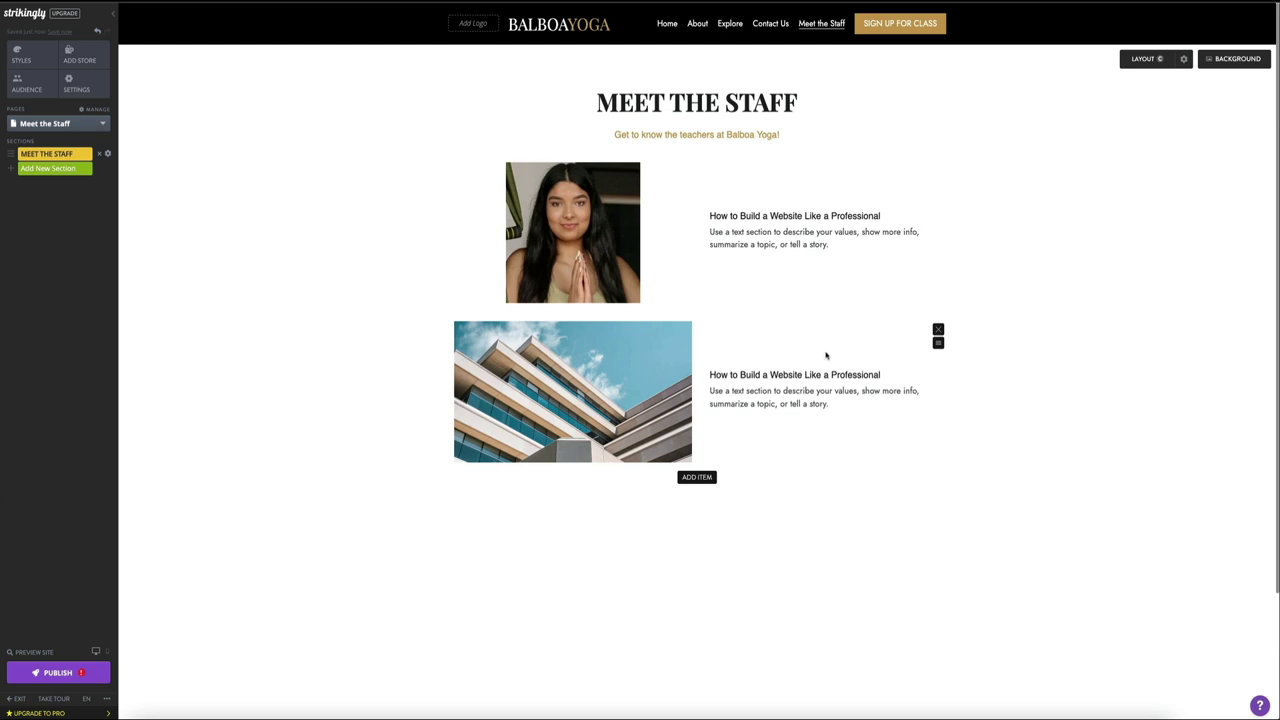
Step: Rename the first staff item's heading to Lucy
{"action": "triple_click", "coordinate": [775, 217]}
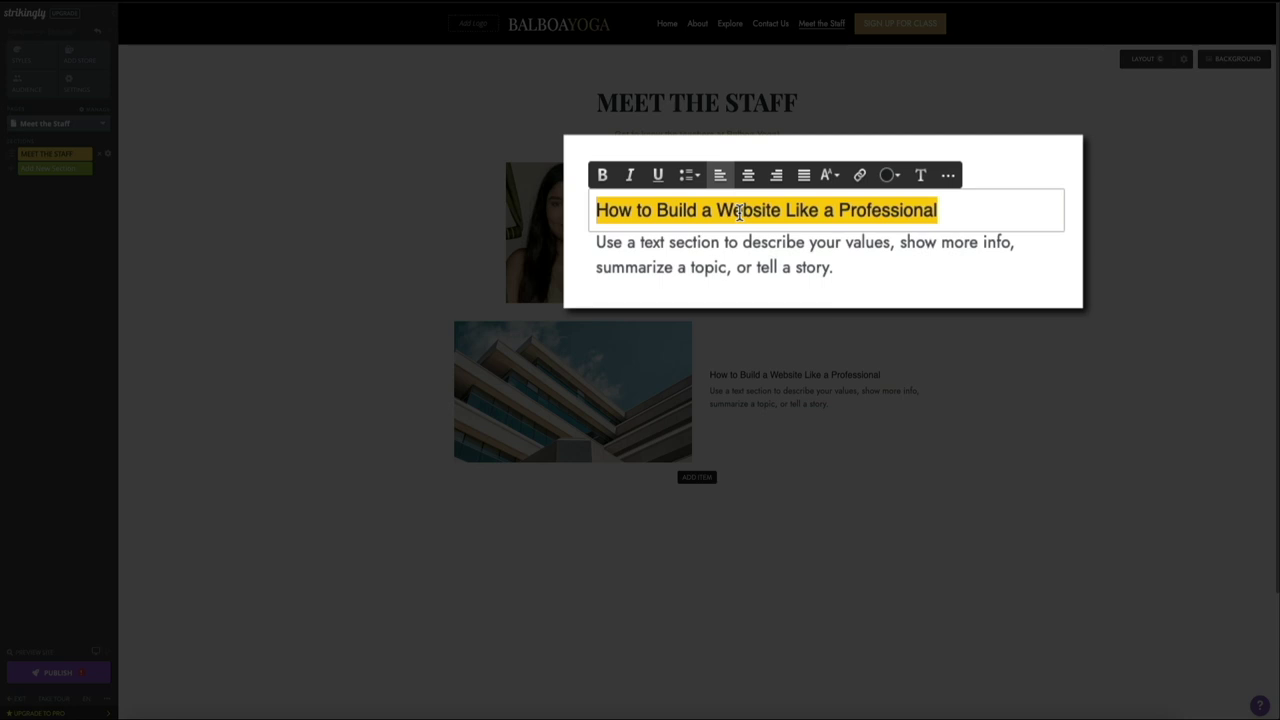
{"action": "type", "text": "Lucy"}
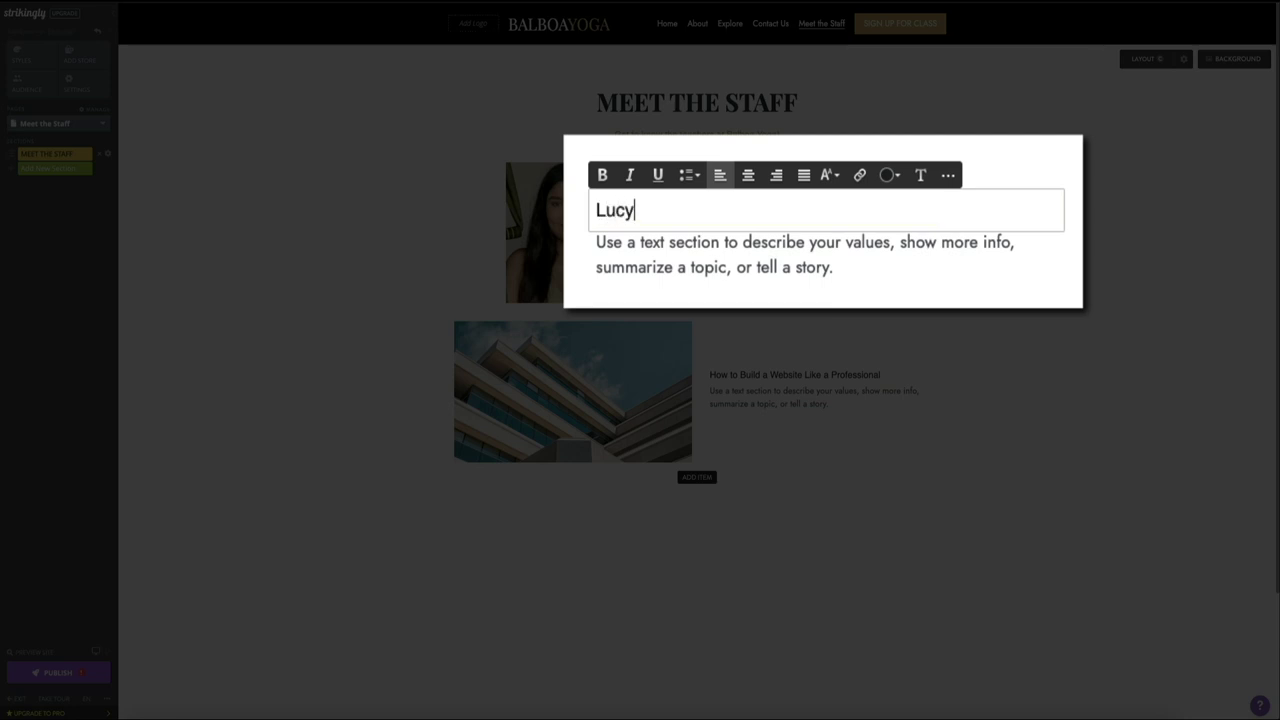
{"action": "left_click", "coordinate": [862, 277]}
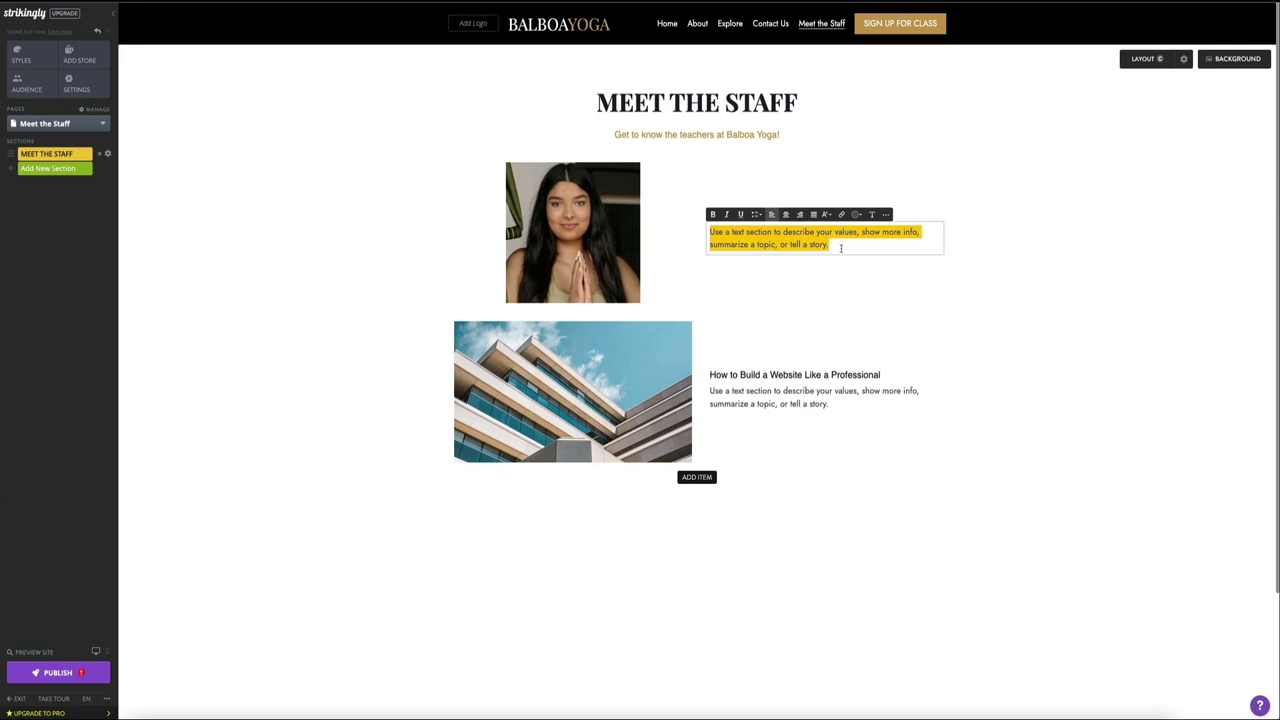
{"action": "mouse_move", "coordinate": [575, 406]}
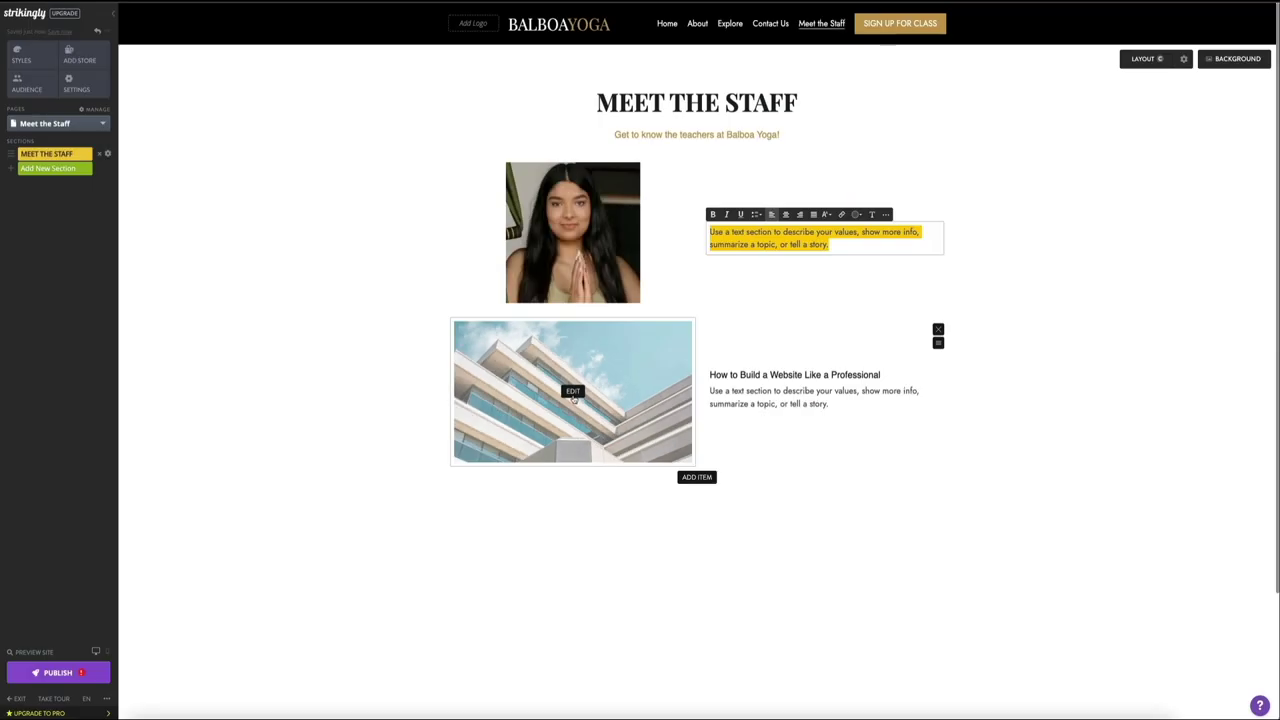
Step: Replace the second item's building photo with Yoga Staff 2.jpg from the computer
{"action": "left_click", "coordinate": [574, 396]}
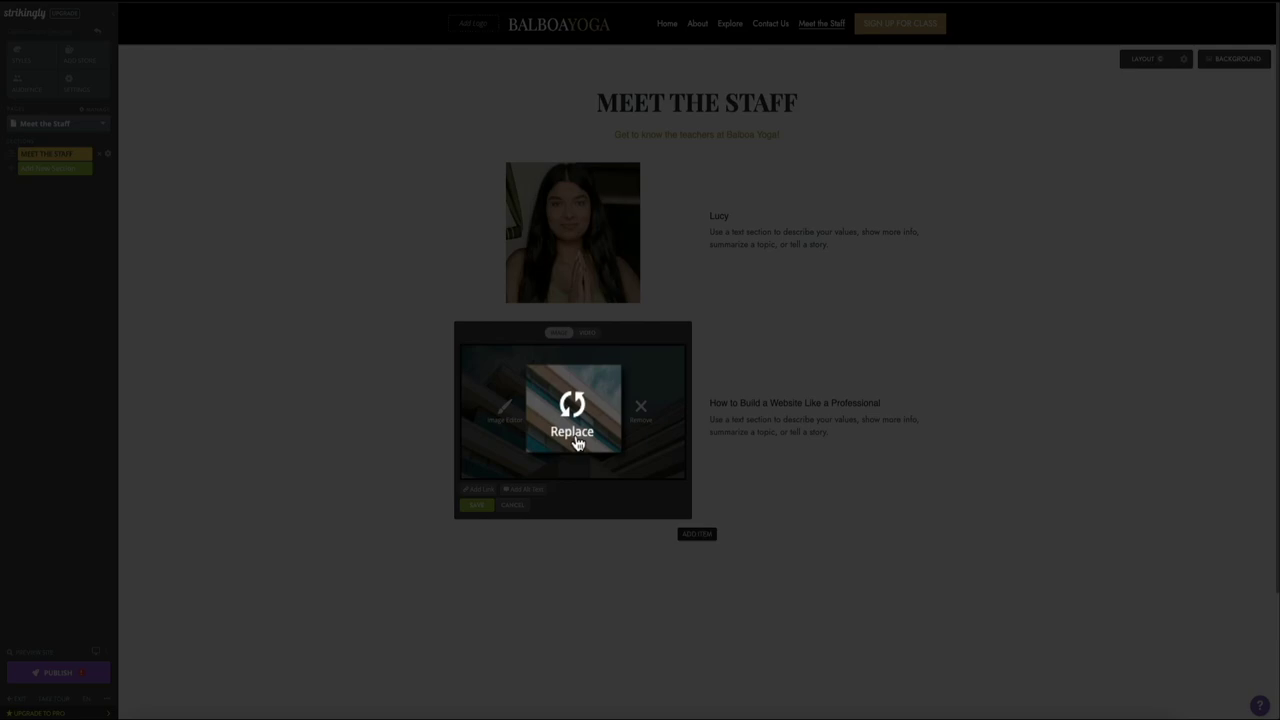
{"action": "left_click", "coordinate": [576, 443]}
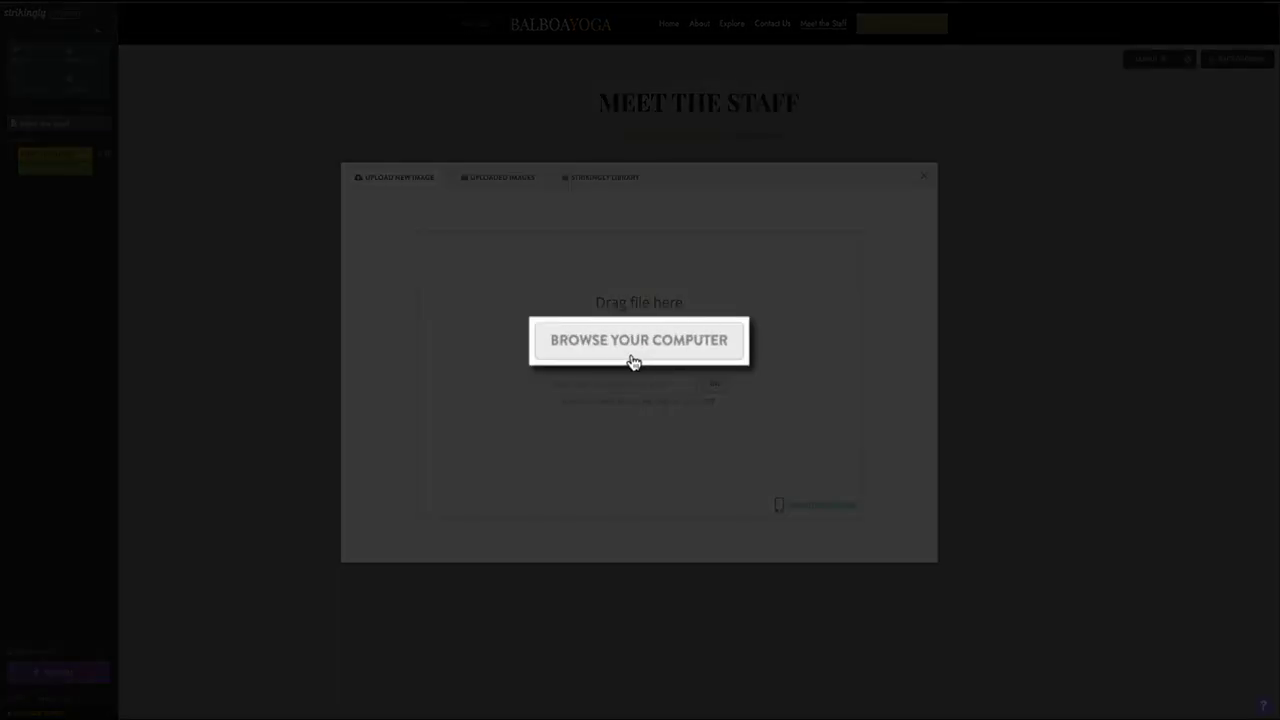
{"action": "left_click", "coordinate": [633, 362]}
{"action": "left_click", "coordinate": [580, 340]}
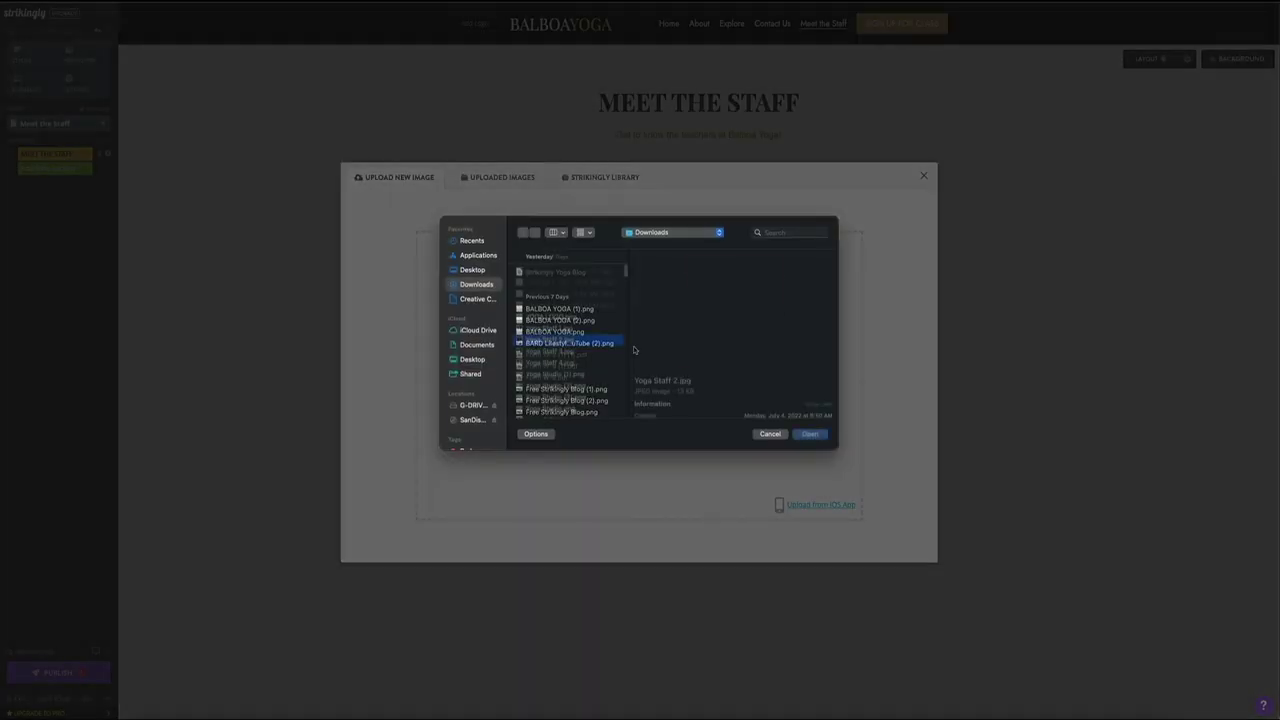
{"action": "left_click", "coordinate": [810, 434]}
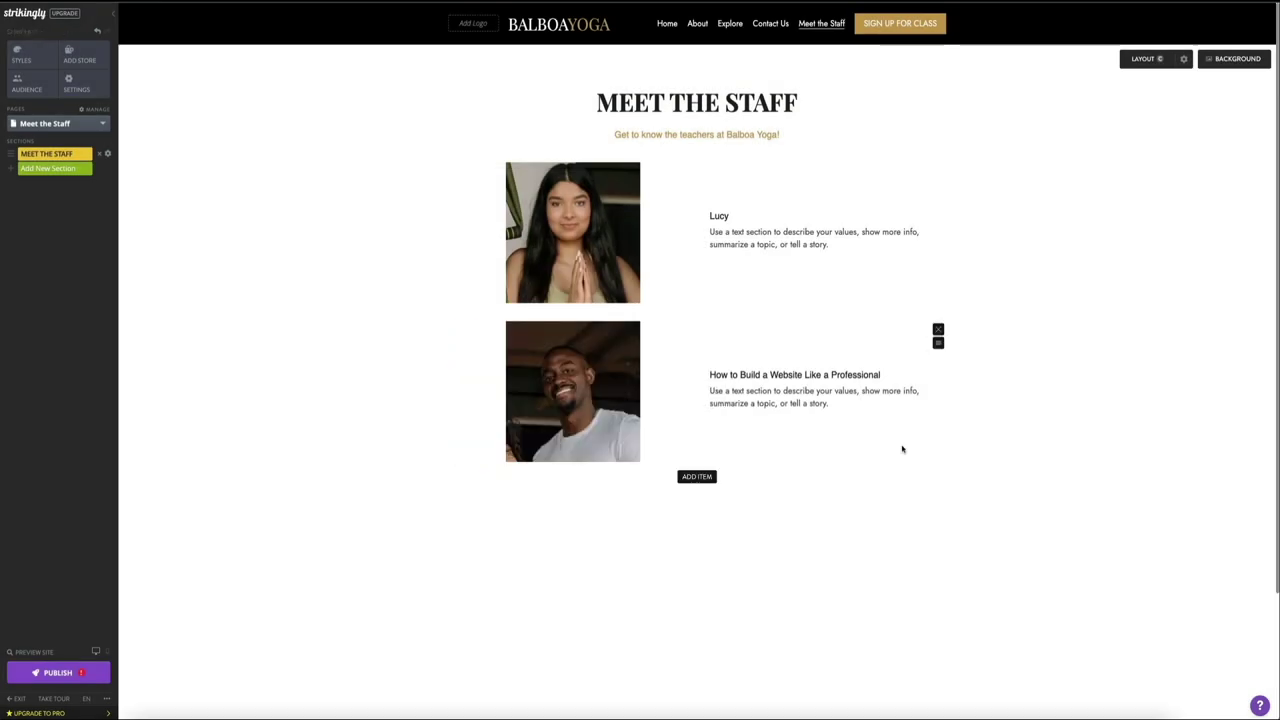
Step: Rename the second staff item's heading to Aaron
{"action": "left_click", "coordinate": [745, 374]}
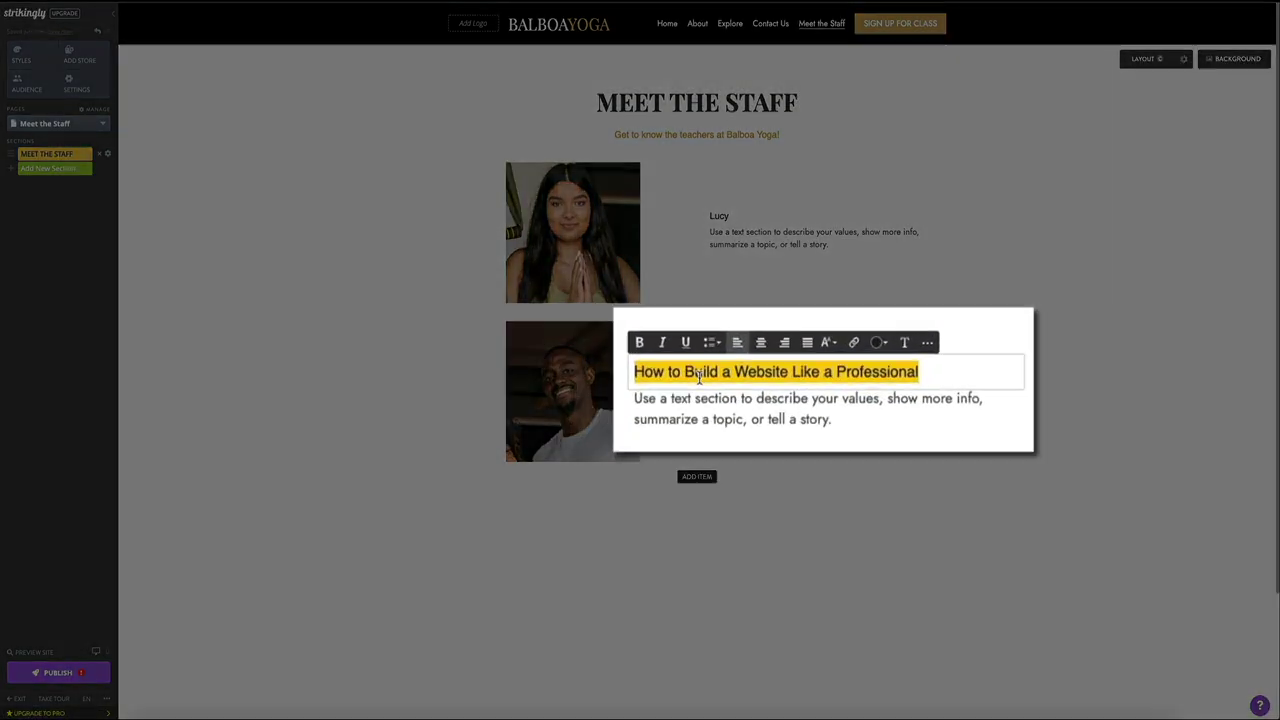
{"action": "type", "text": "Aaron"}
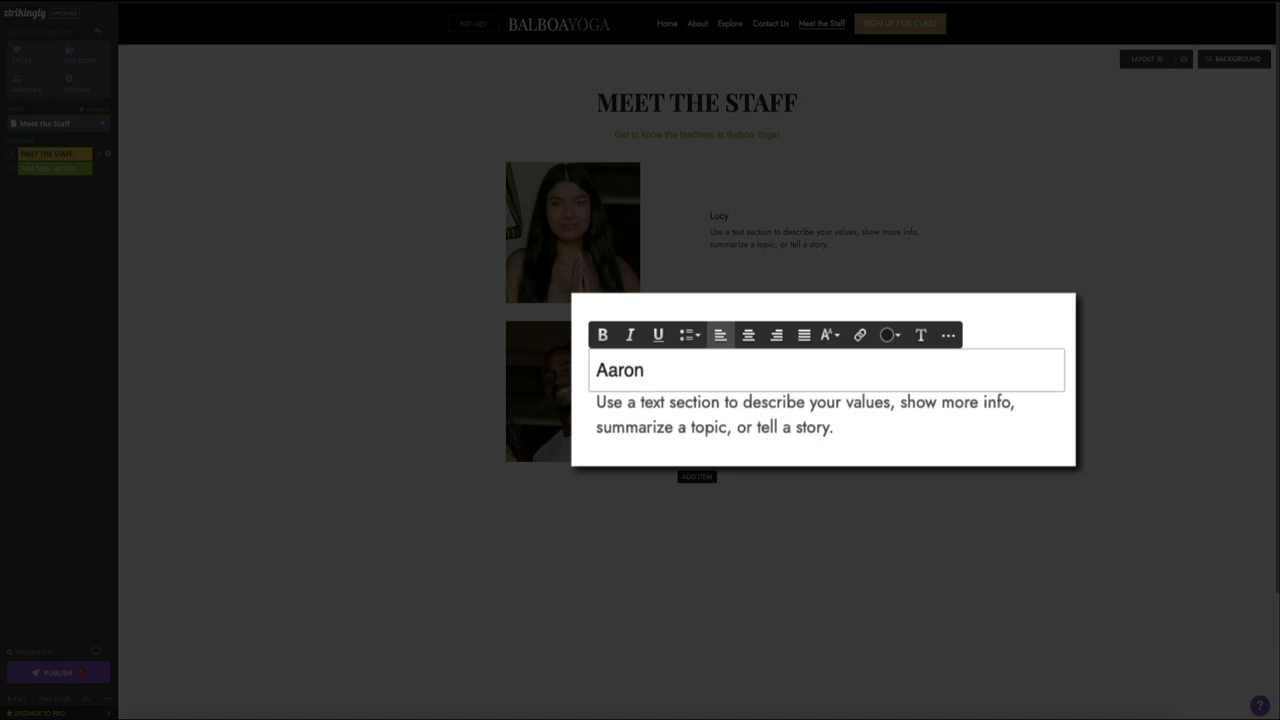
{"action": "left_click", "coordinate": [1139, 521]}
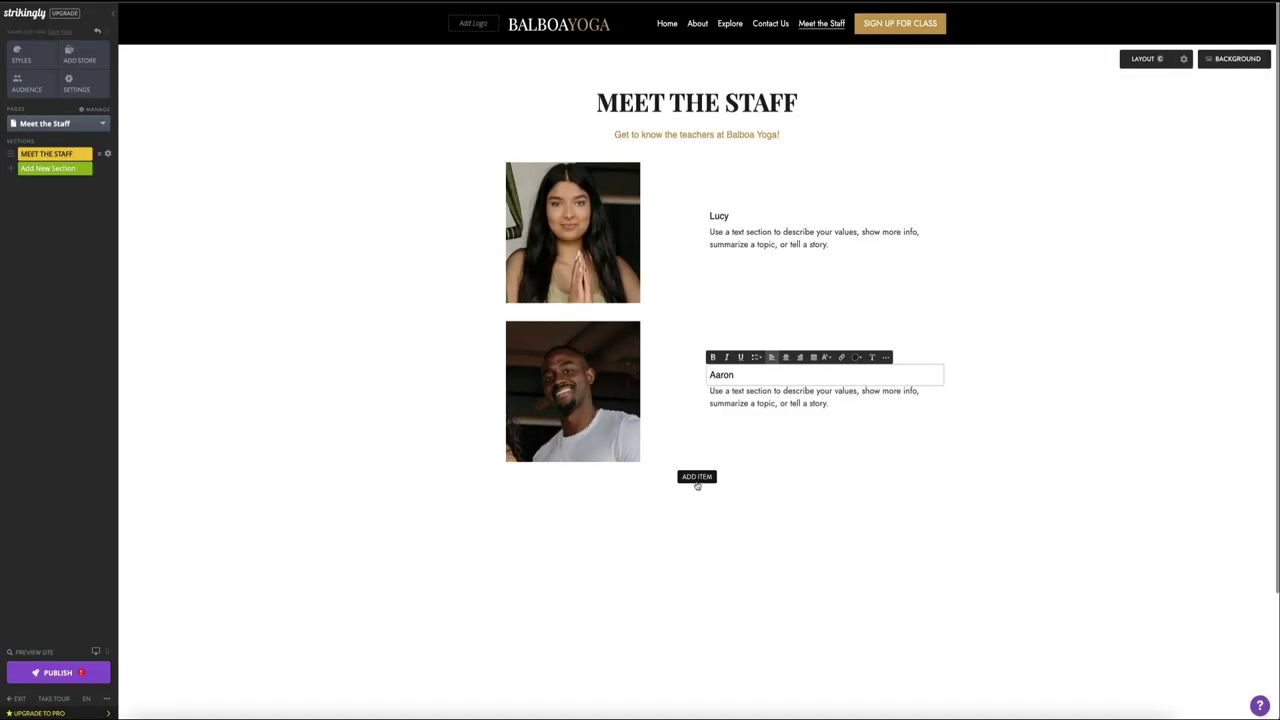
Step: Add a third and fourth staff item to the Meet the Staff list
{"action": "left_click", "coordinate": [697, 477]}
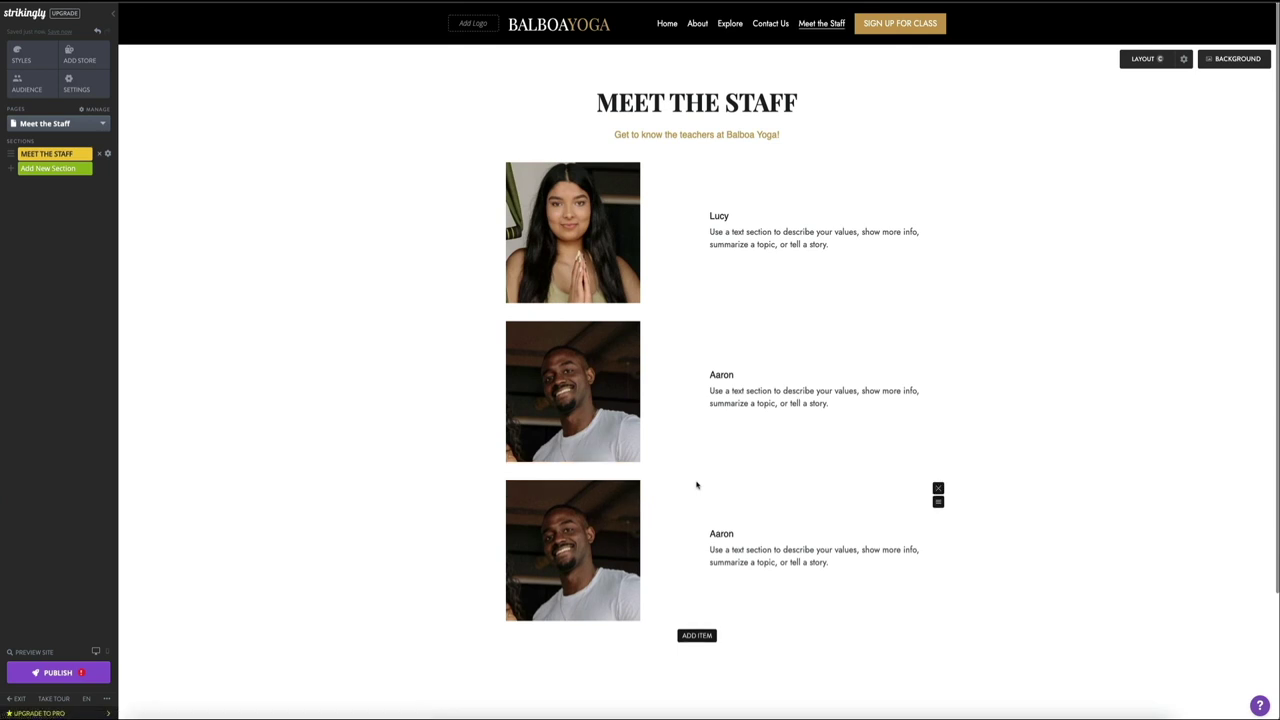
{"action": "scroll", "coordinate": [697, 485], "scroll_direction": "down", "scroll_amount": 2}
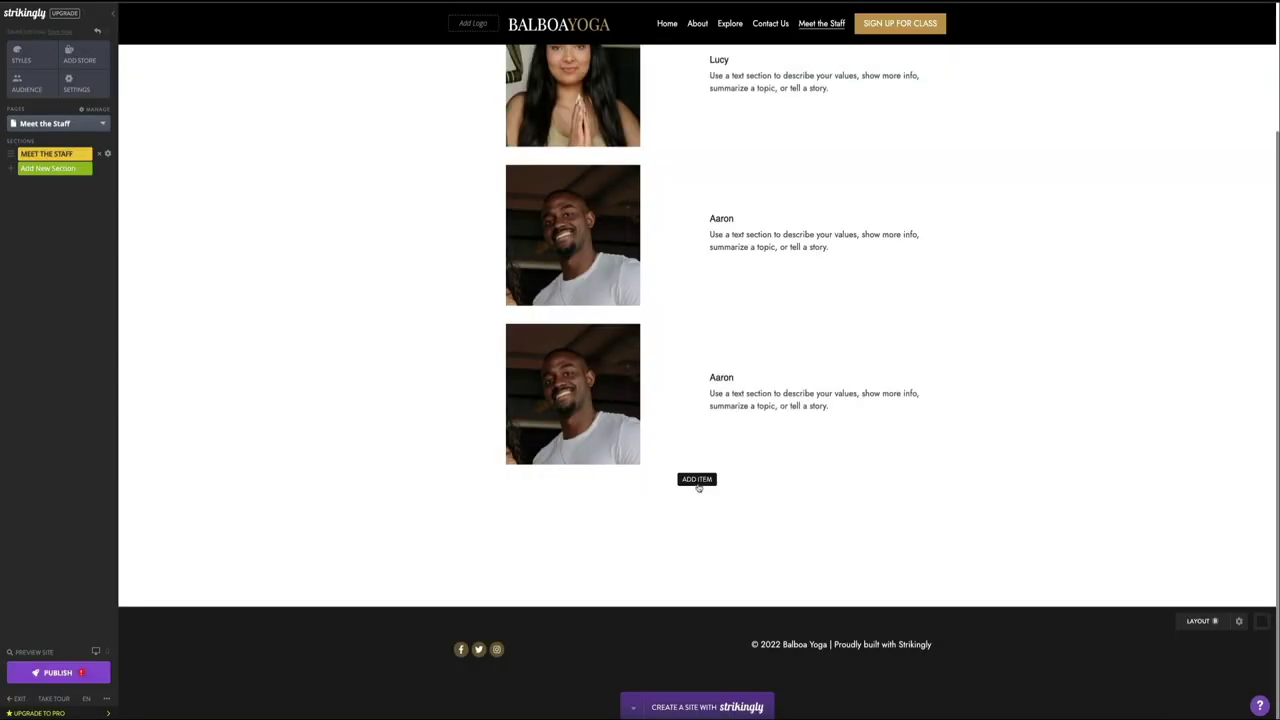
{"action": "left_click", "coordinate": [699, 484]}
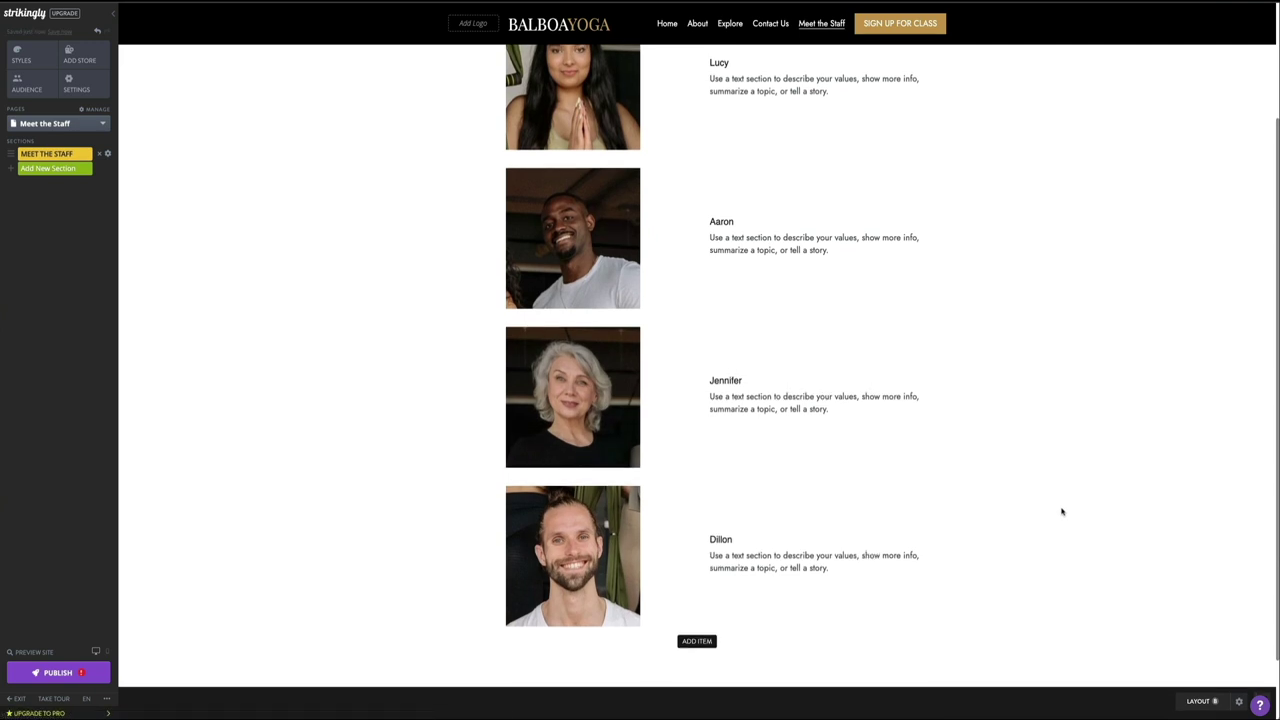
{"action": "scroll", "coordinate": [1062, 512], "scroll_direction": "up", "scroll_amount": 1}
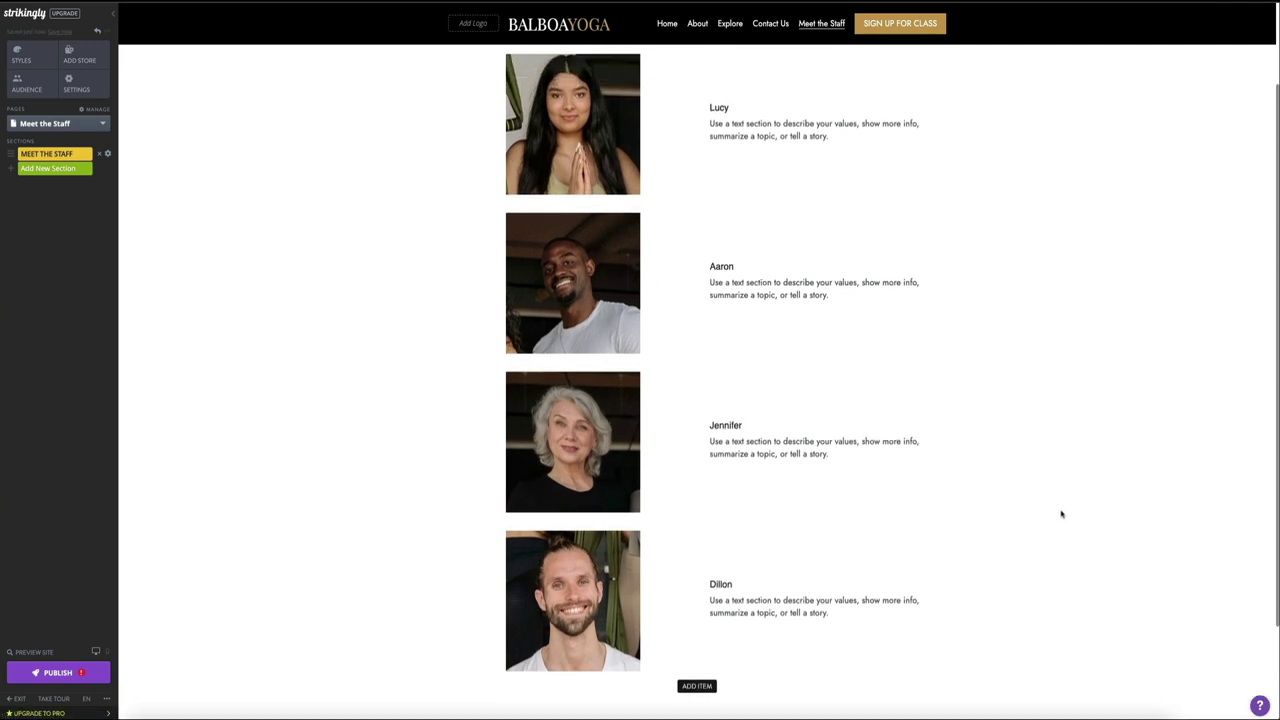
{"action": "scroll", "coordinate": [1061, 515], "scroll_direction": "up", "scroll_amount": 1}
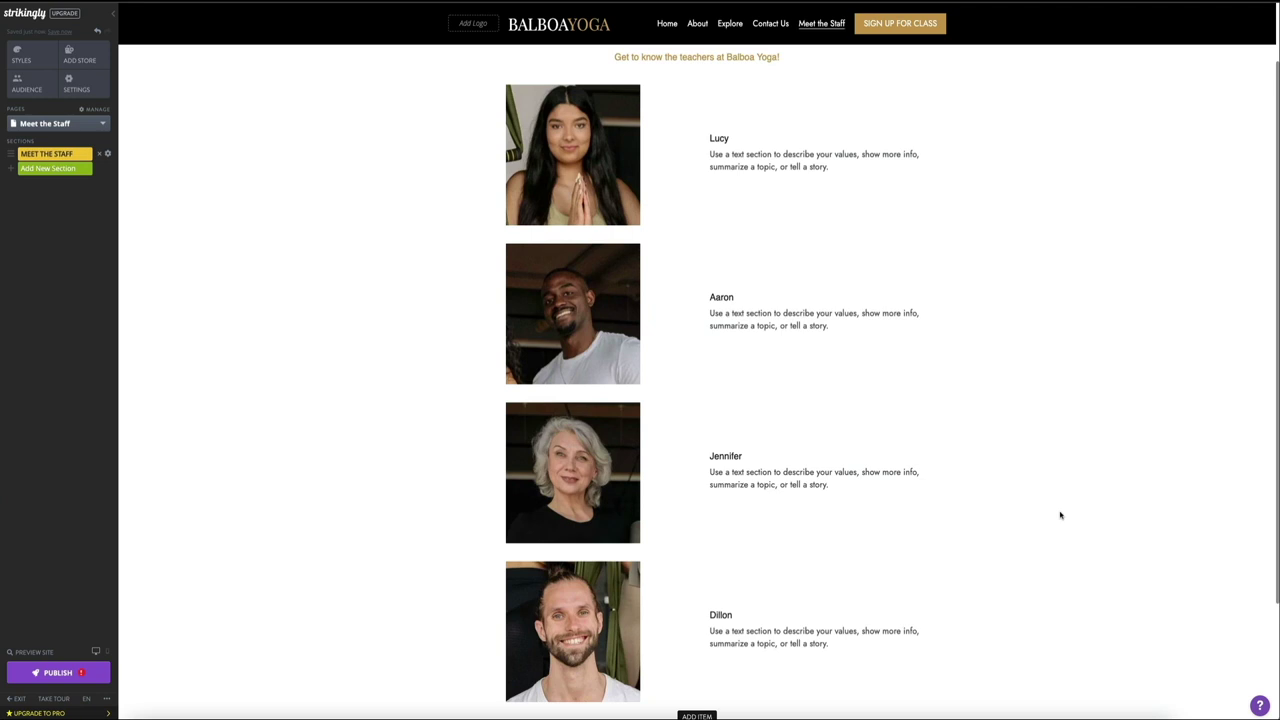
Step: Set the Lucy and Aaron names to Heading 3 text
{"action": "left_click", "coordinate": [721, 139]}
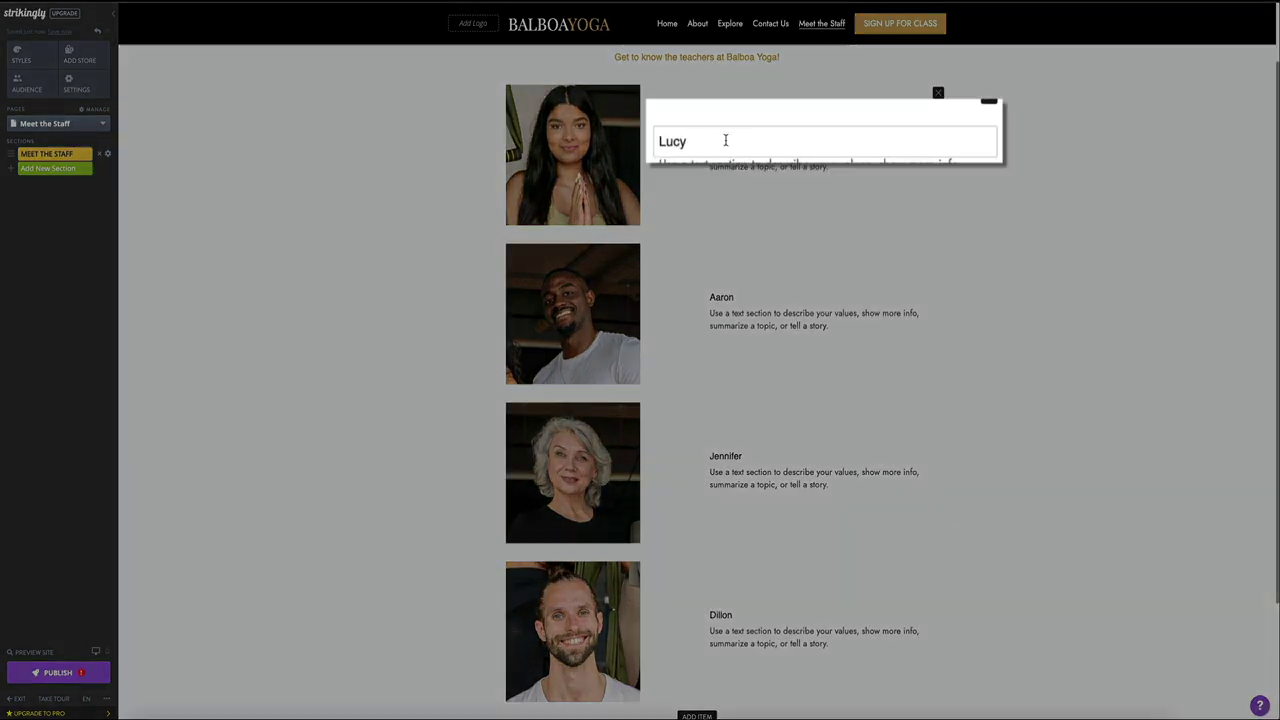
{"action": "double_click", "coordinate": [660, 146]}
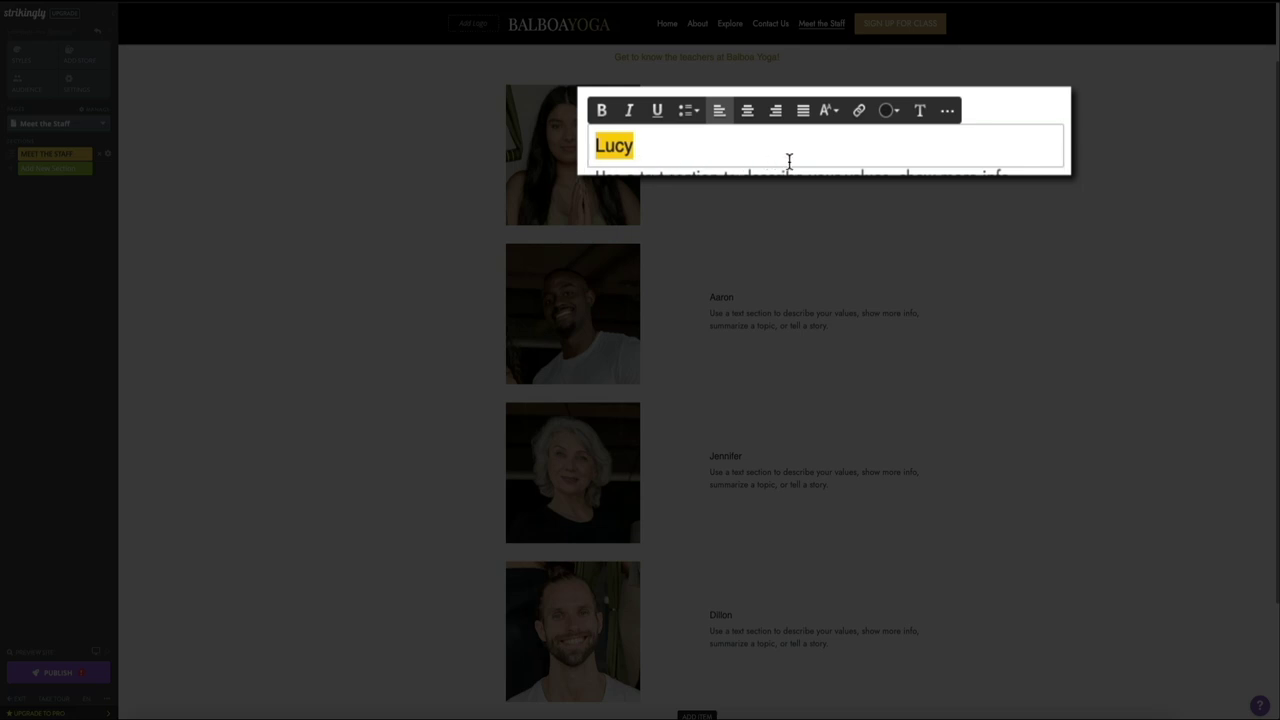
{"action": "left_click", "coordinate": [832, 112]}
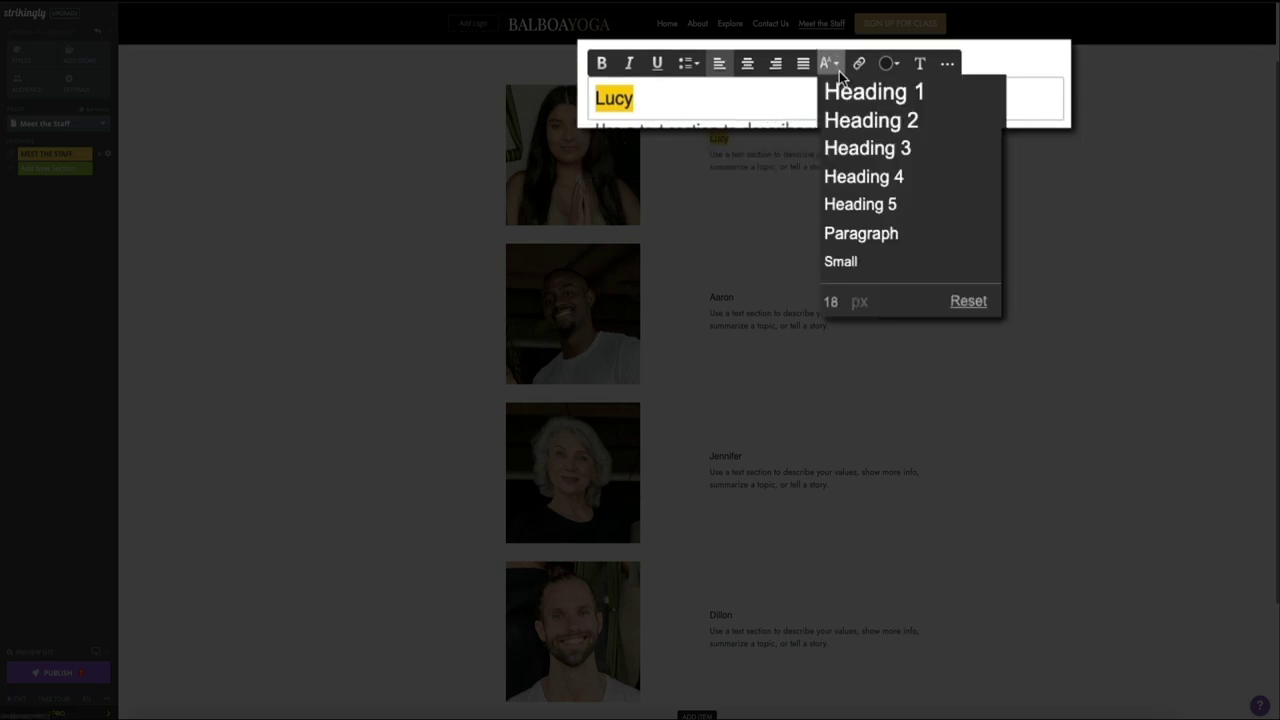
{"action": "left_click", "coordinate": [923, 153]}
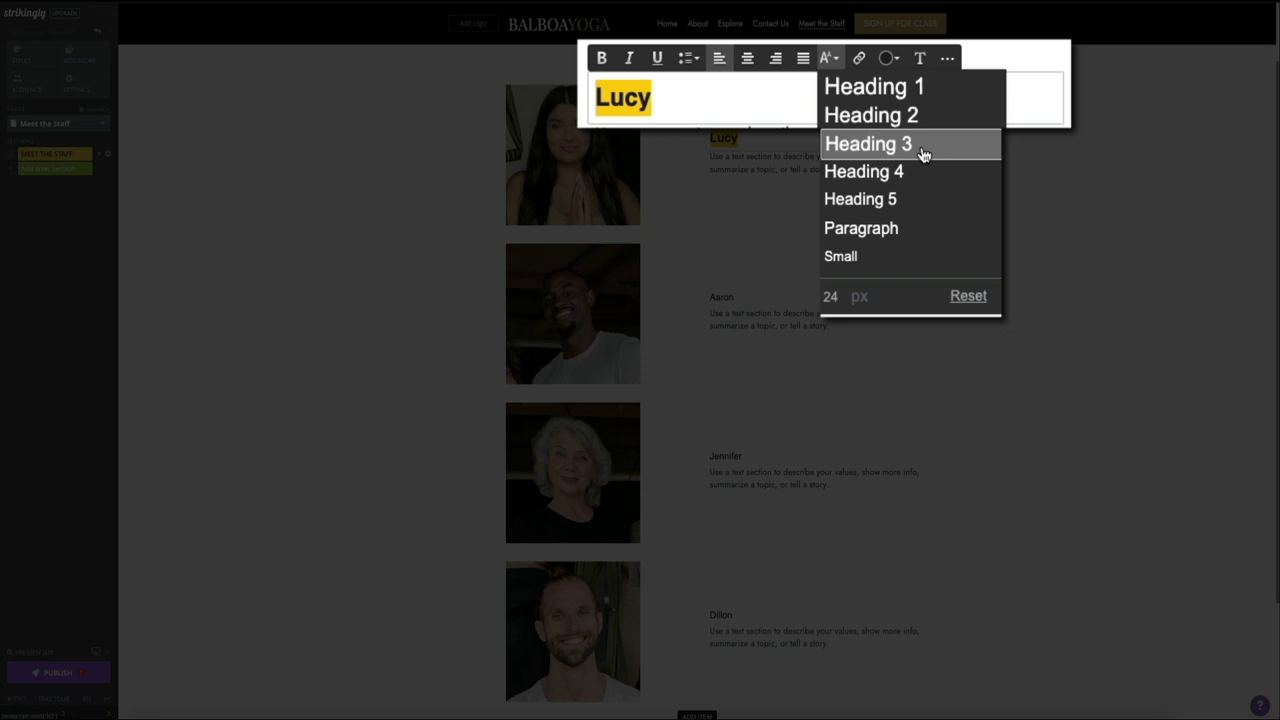
{"action": "left_click", "coordinate": [750, 297]}
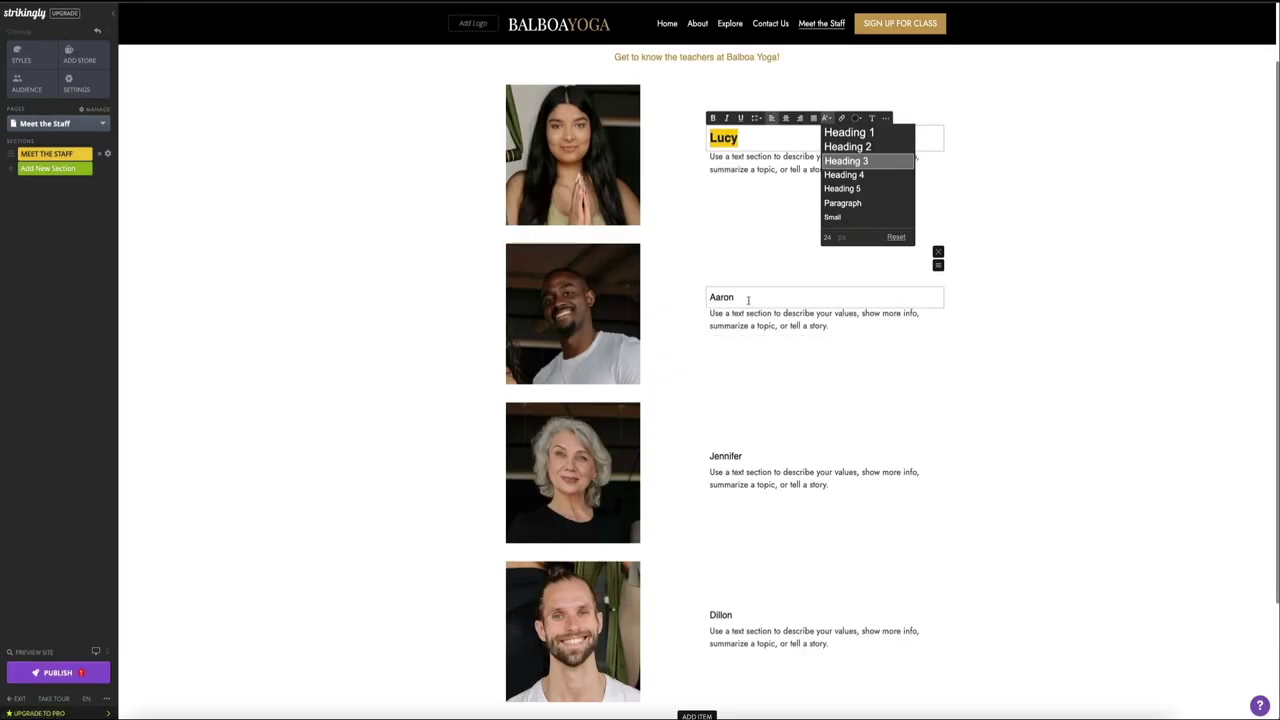
{"action": "double_click", "coordinate": [763, 300]}
{"action": "left_click", "coordinate": [826, 279]}
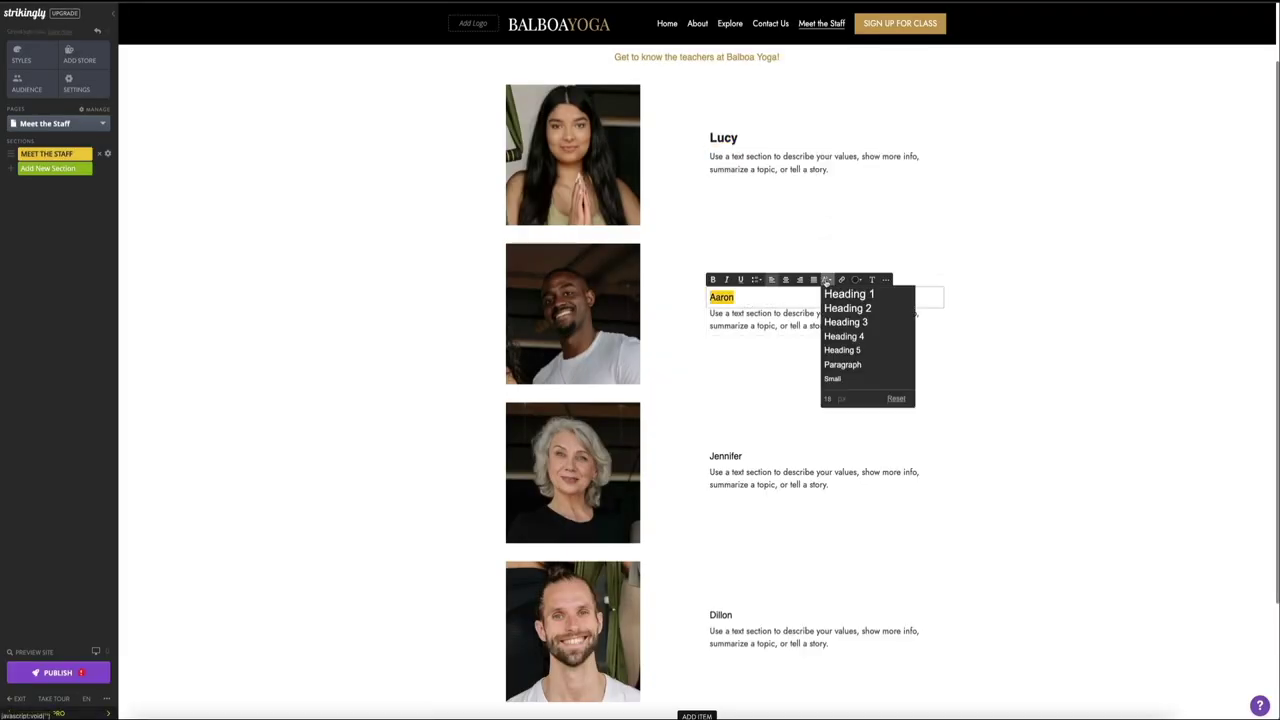
{"action": "left_click", "coordinate": [838, 321]}
Step: Set the Jennifer and Dillon names to Heading 3 text
{"action": "double_click", "coordinate": [730, 456]}
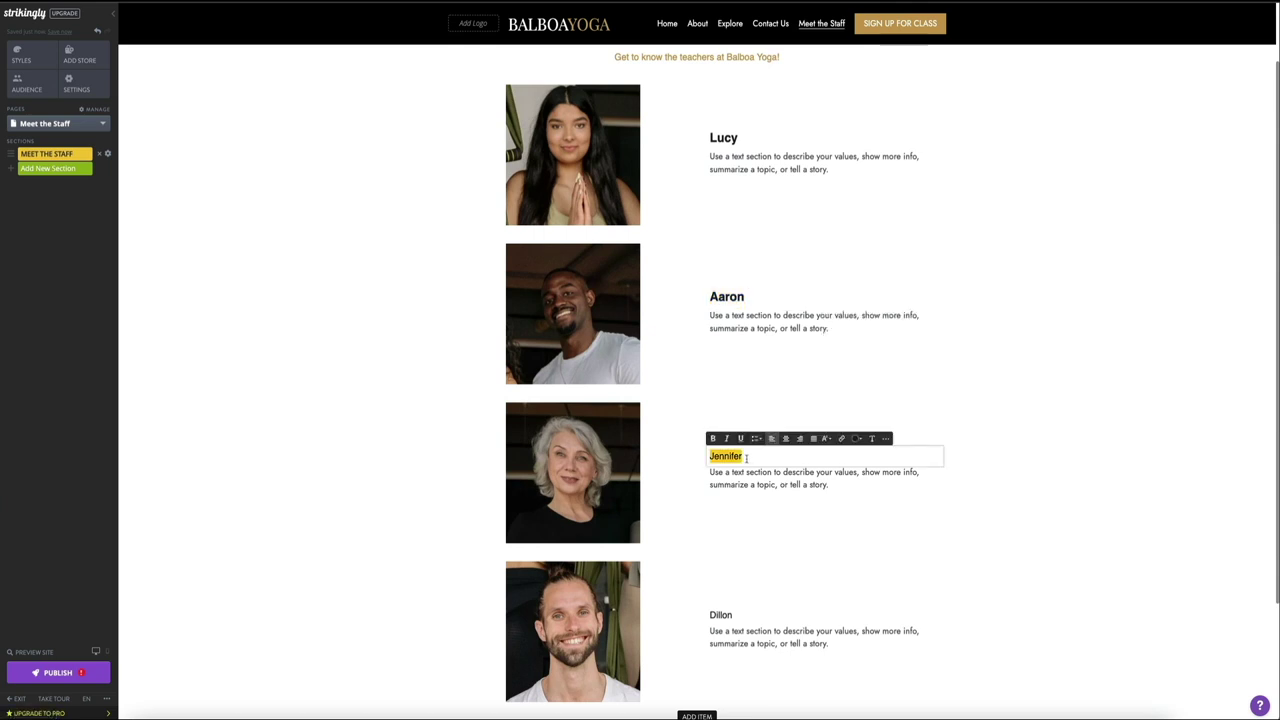
{"action": "left_click", "coordinate": [828, 441]}
{"action": "left_click", "coordinate": [846, 479]}
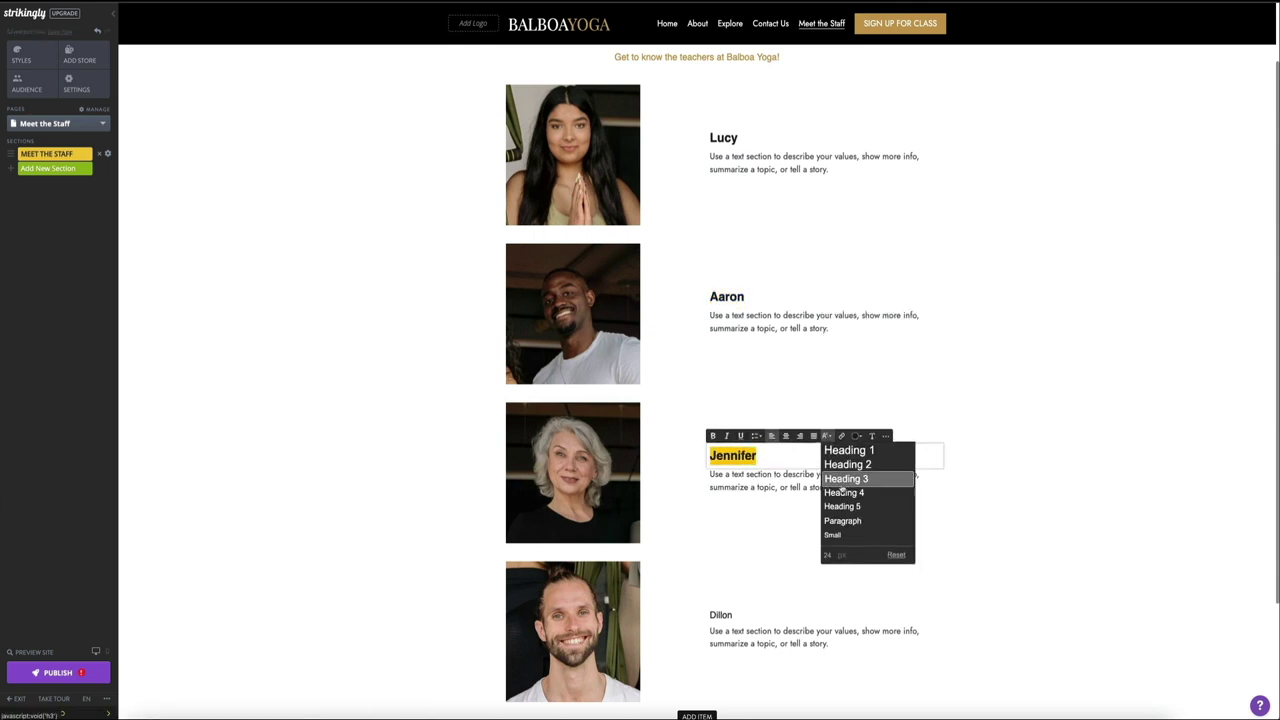
{"action": "double_click", "coordinate": [722, 616]}
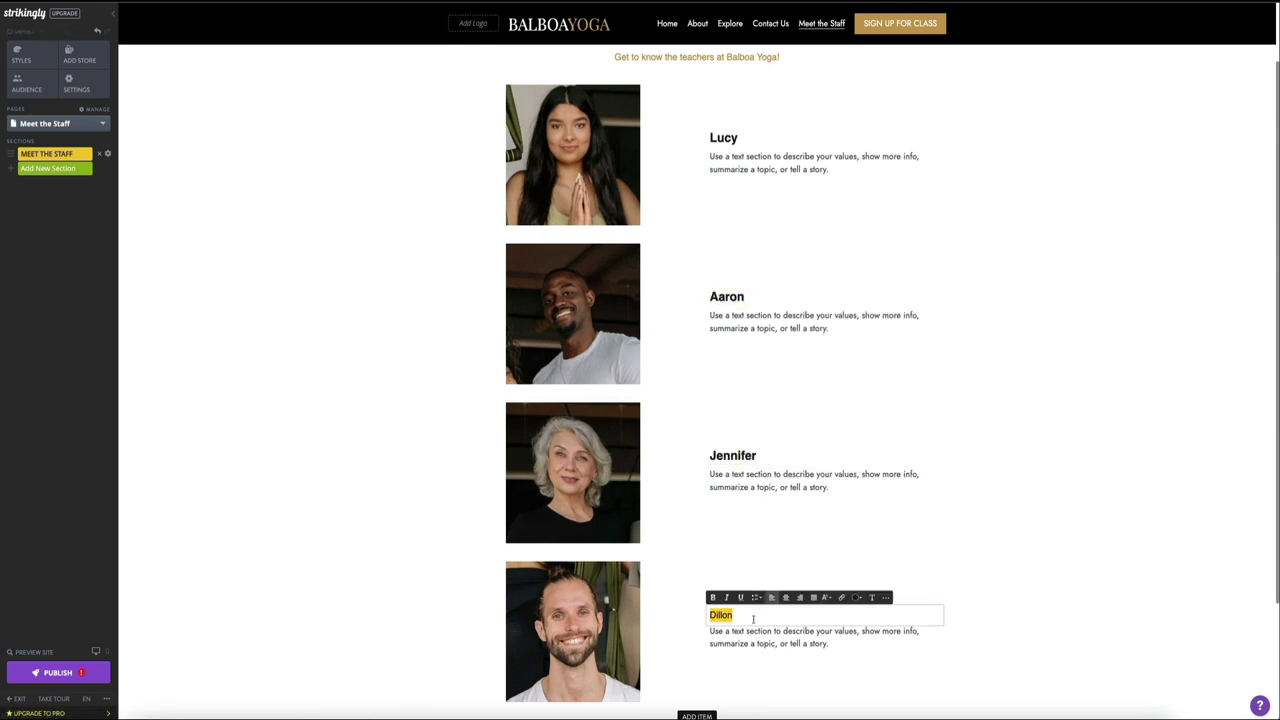
{"action": "left_click", "coordinate": [826, 597]}
{"action": "left_click", "coordinate": [846, 505]}
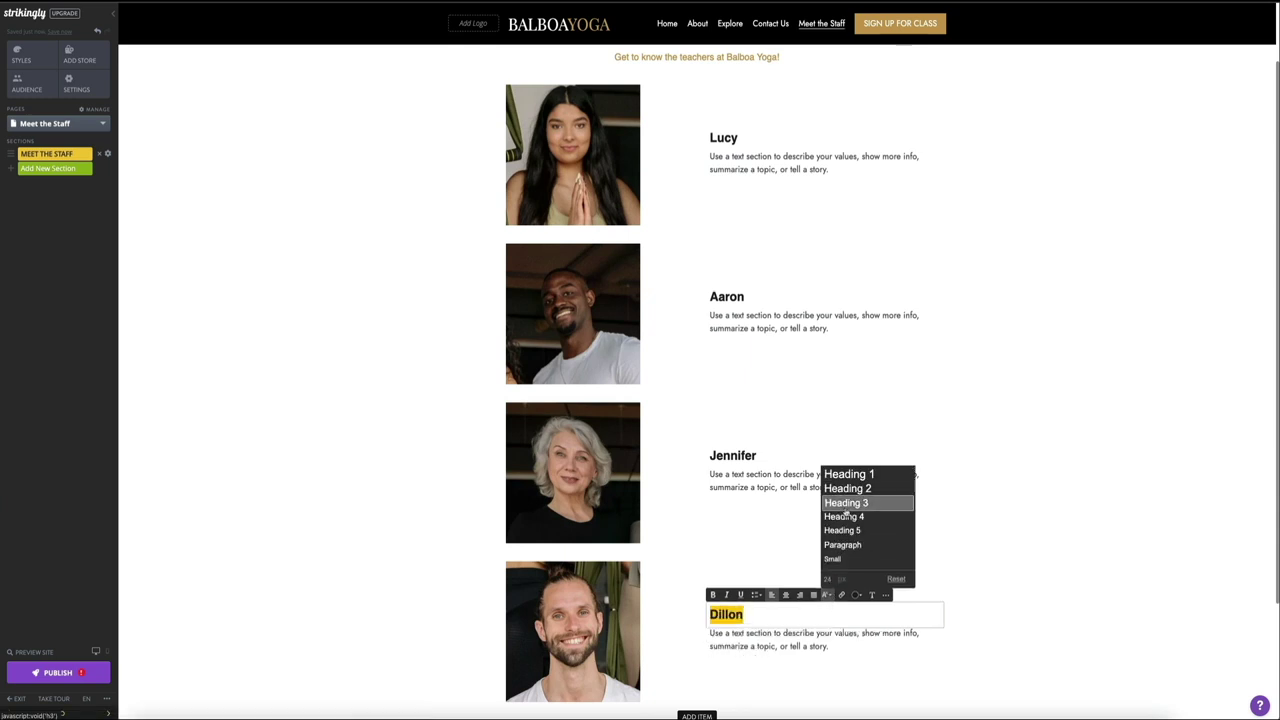
{"action": "left_click", "coordinate": [1008, 611]}
{"action": "scroll", "coordinate": [1026, 612], "scroll_direction": "down", "scroll_amount": 2}
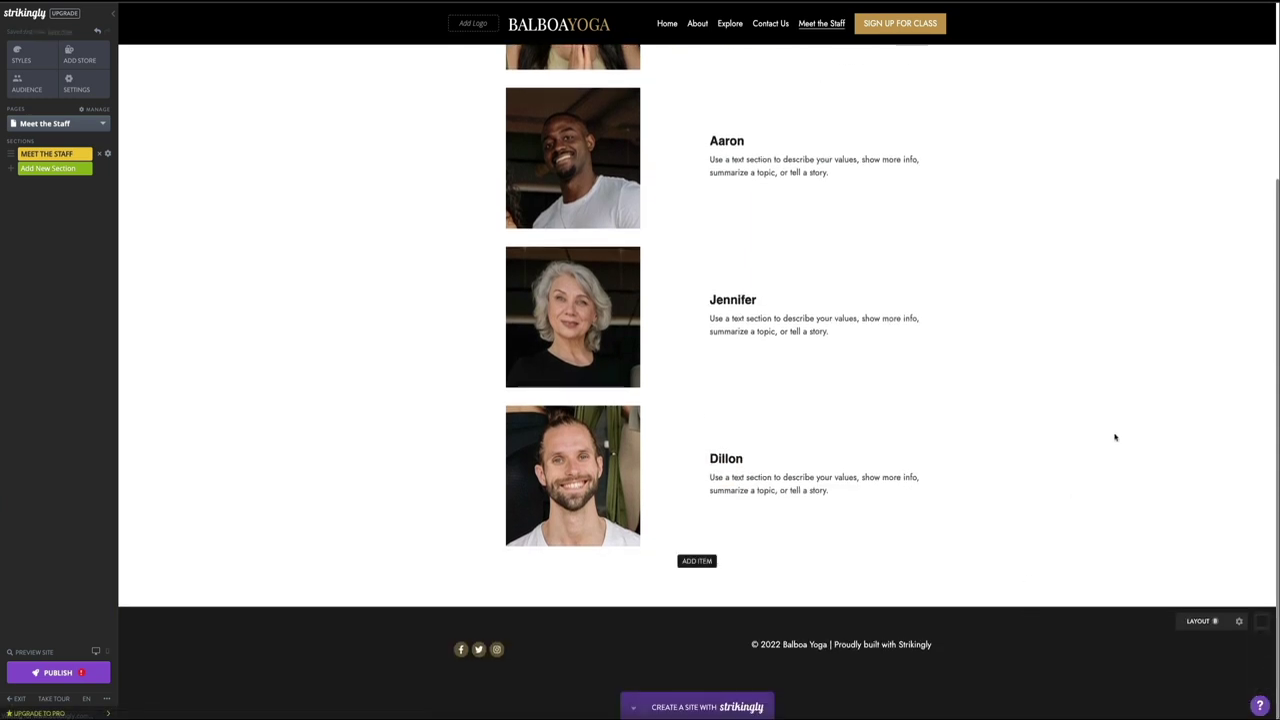
{"action": "scroll", "coordinate": [1116, 440], "scroll_direction": "up", "scroll_amount": 1}
{"action": "scroll", "coordinate": [1116, 440], "scroll_direction": "up", "scroll_amount": 1}
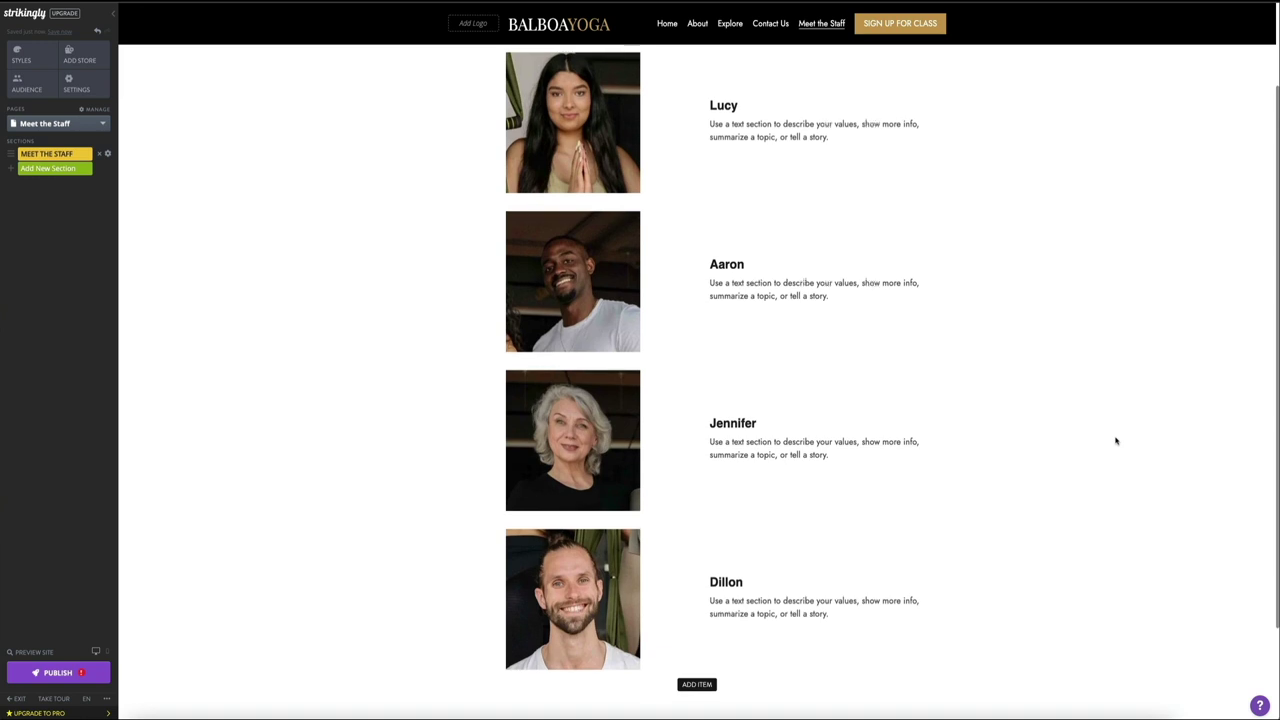
{"action": "scroll", "coordinate": [1116, 440], "scroll_direction": "up", "scroll_amount": 1}
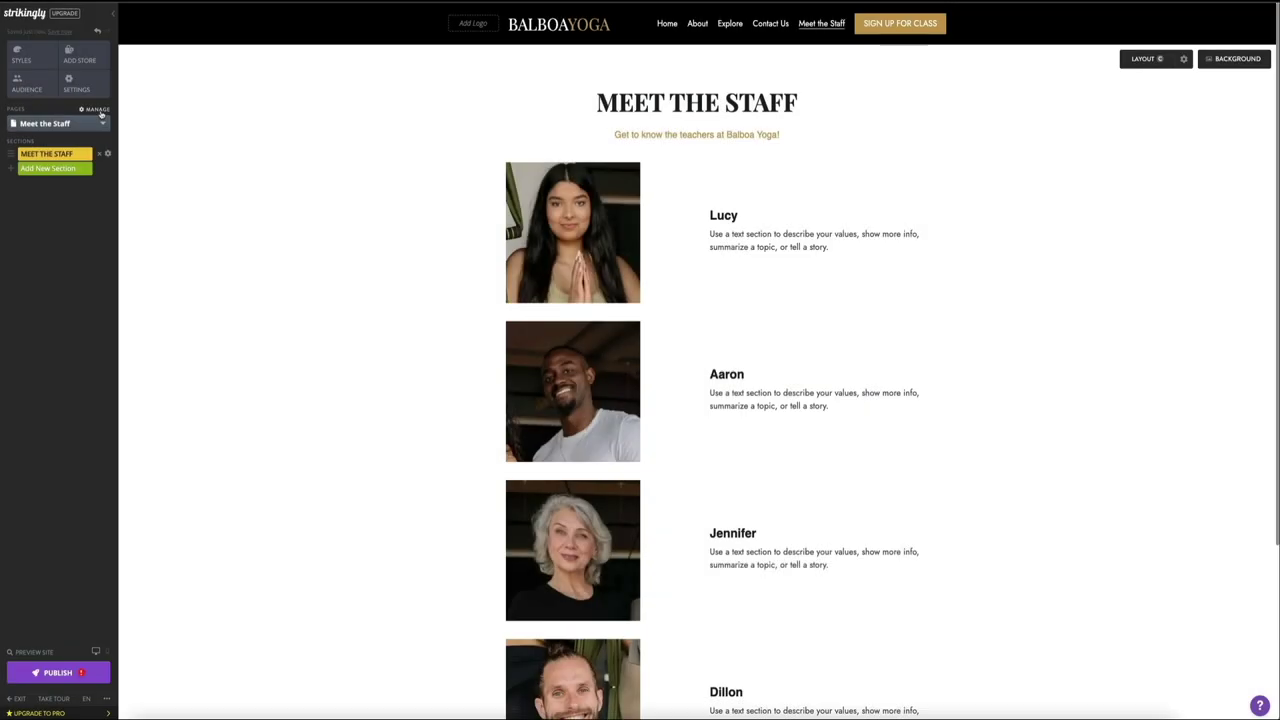
Step: Create a navigation dropdown menu named Teachers in the pages manager
{"action": "left_click", "coordinate": [108, 121]}
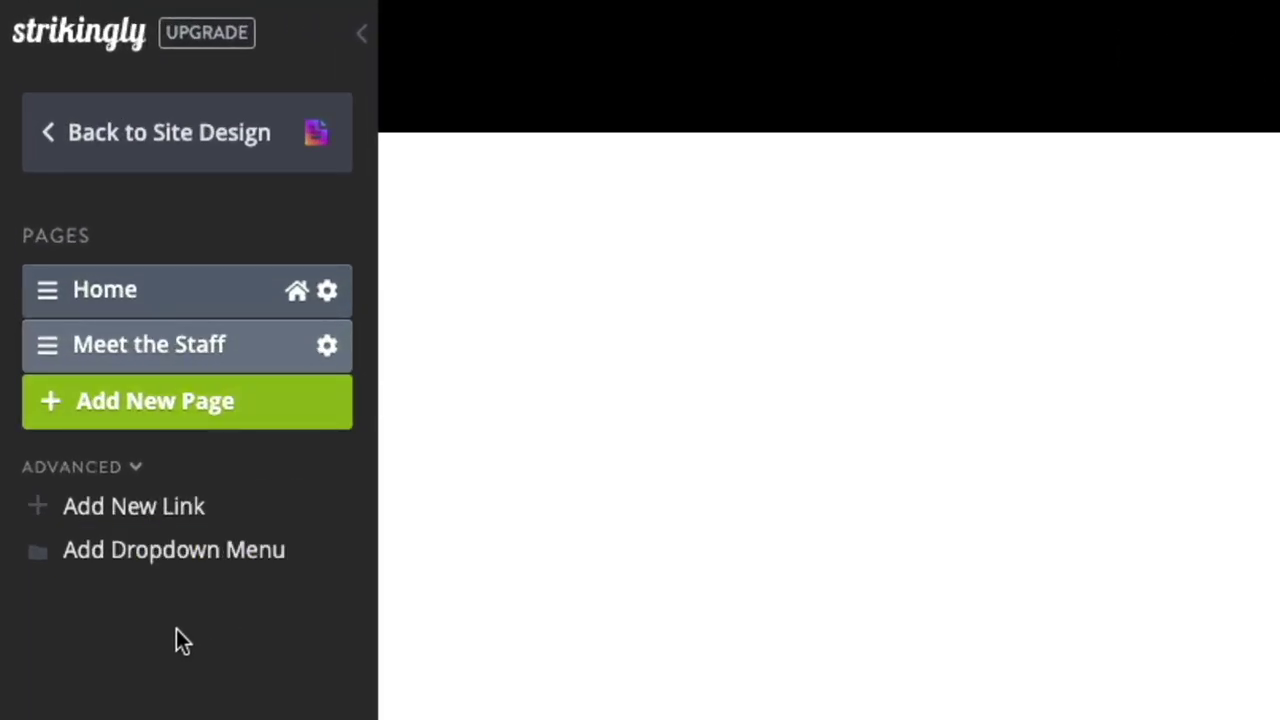
{"action": "left_click", "coordinate": [137, 570]}
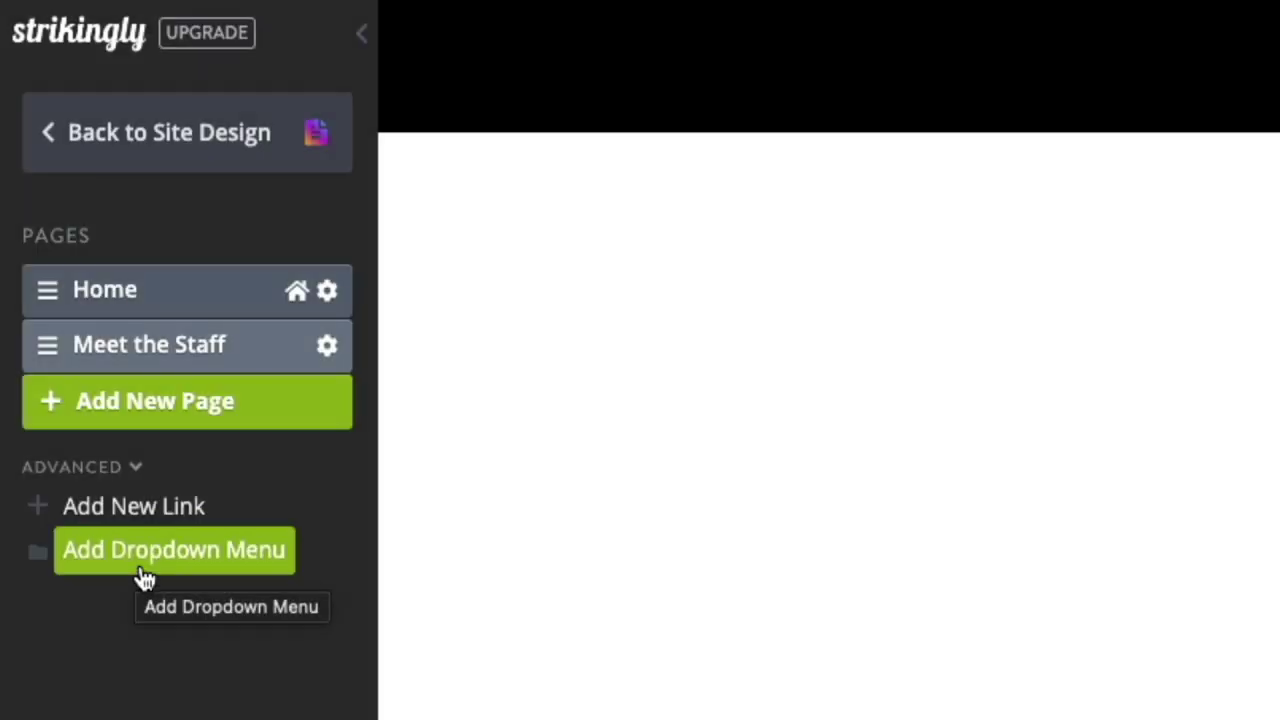
{"action": "left_click", "coordinate": [145, 570]}
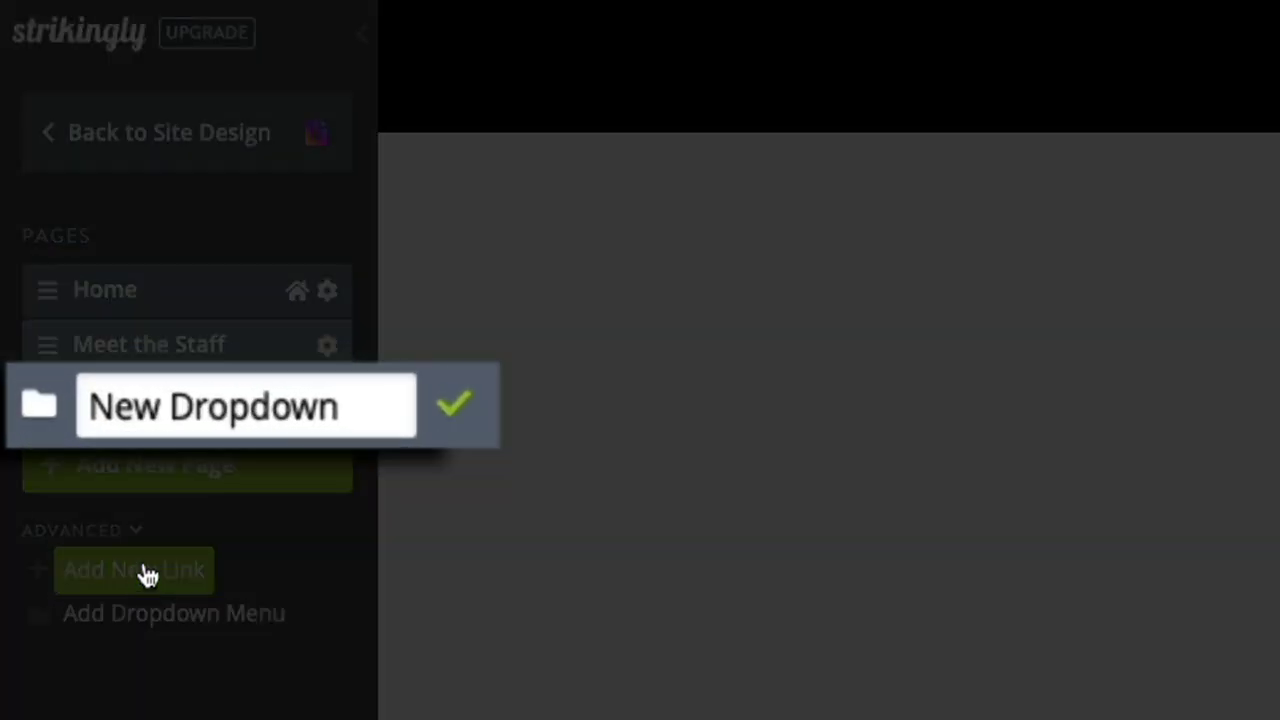
{"action": "left_click_drag", "start_coordinate": [362, 420], "coordinate": [91, 425]}
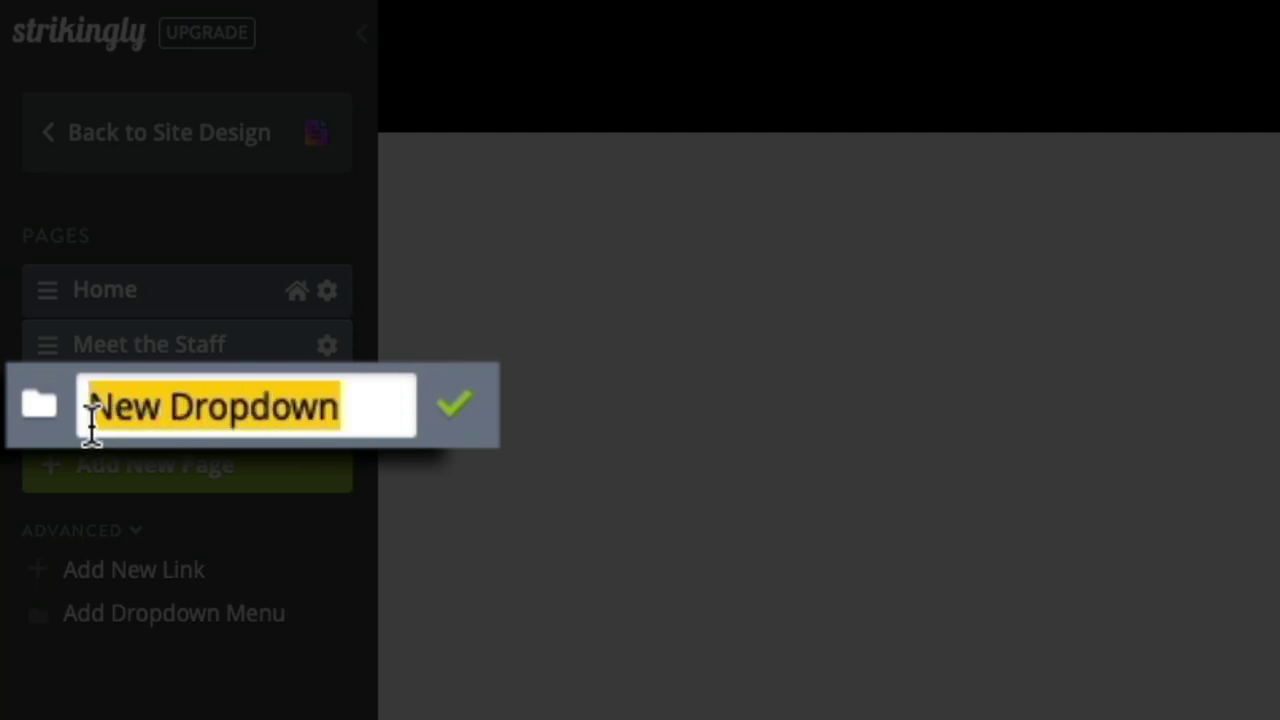
{"action": "type", "text": "Teac"}
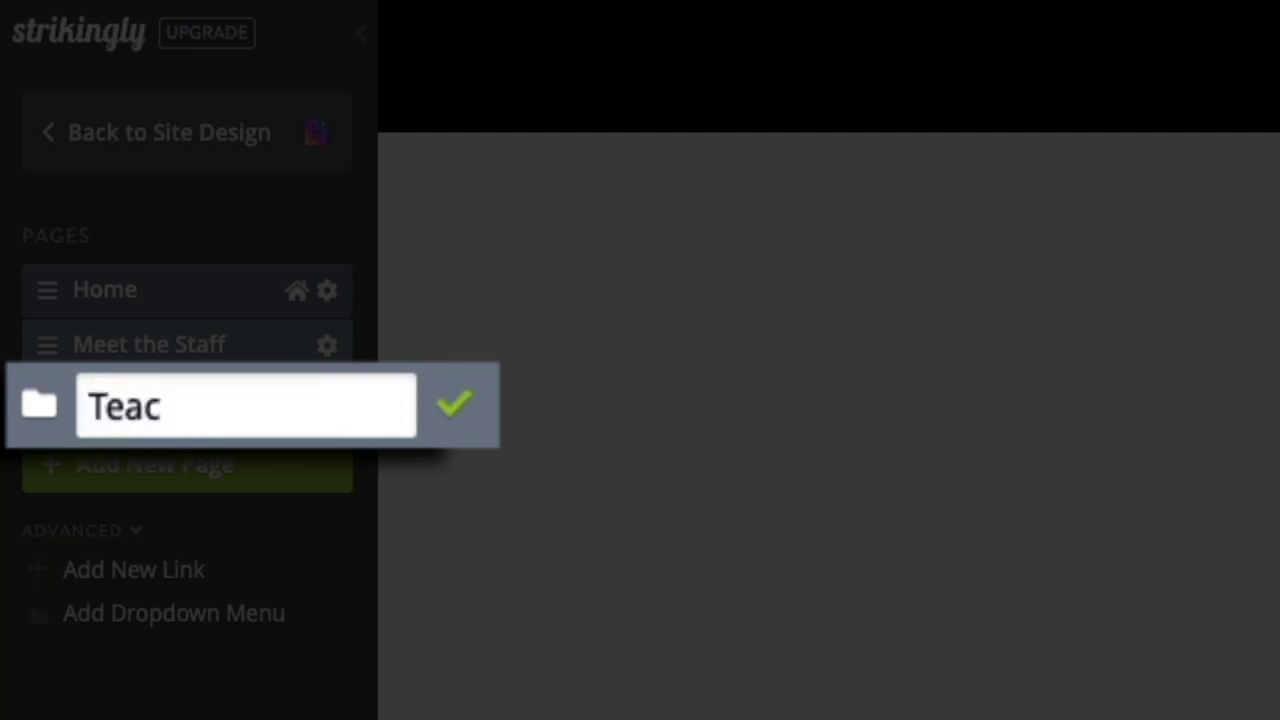
{"action": "type", "text": "hers"}
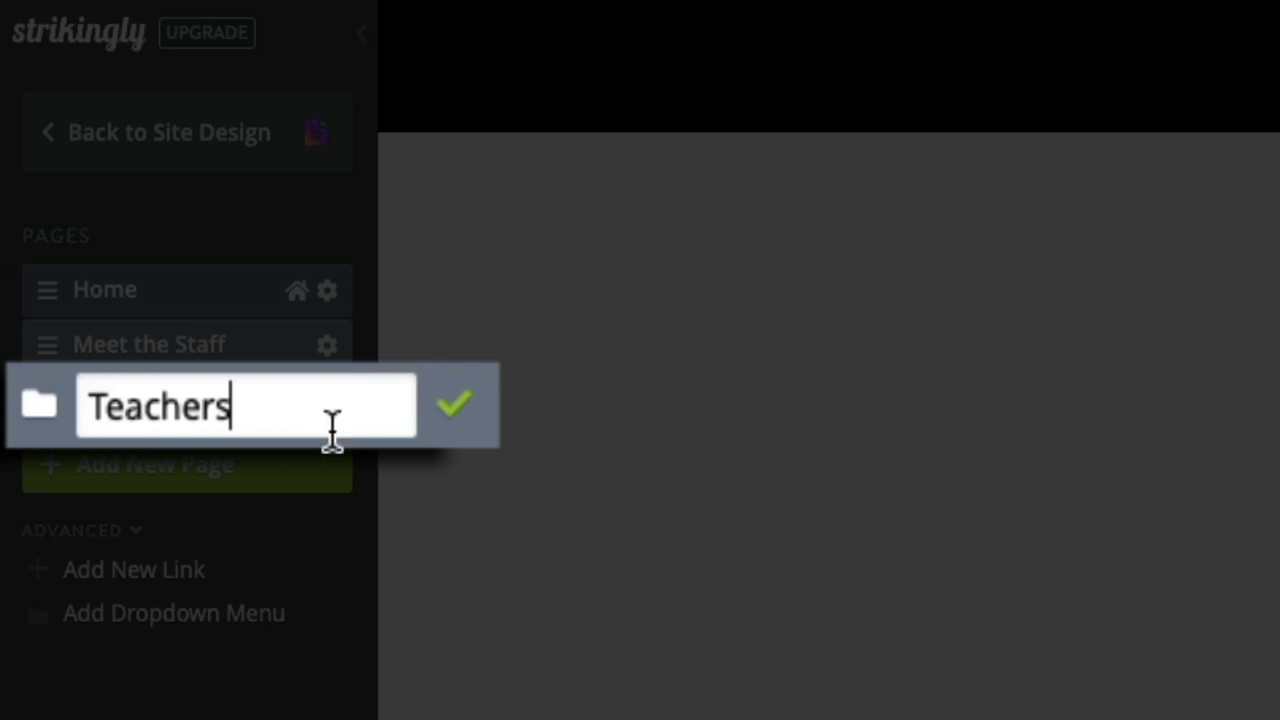
{"action": "left_click", "coordinate": [462, 428]}
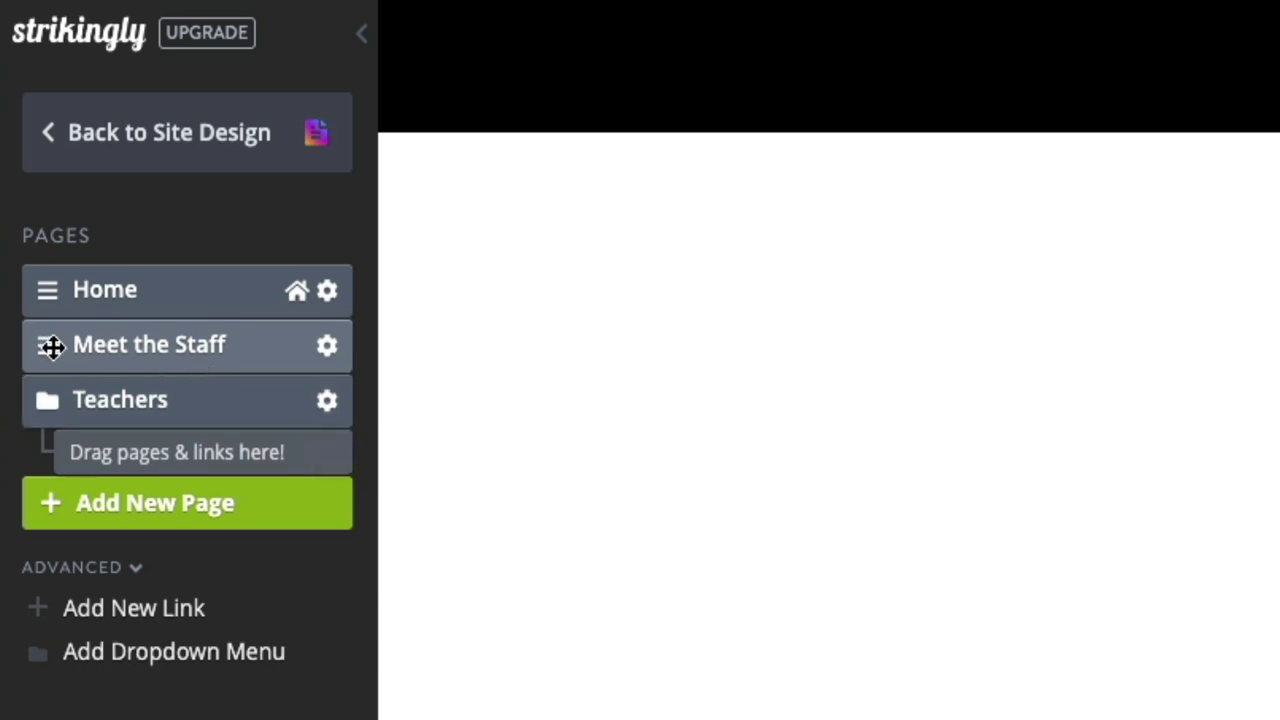
Step: Nest the Meet the Staff page under the Teachers dropdown and show it in the editor
{"action": "left_click_drag", "start_coordinate": [52, 346], "coordinate": [100, 417]}
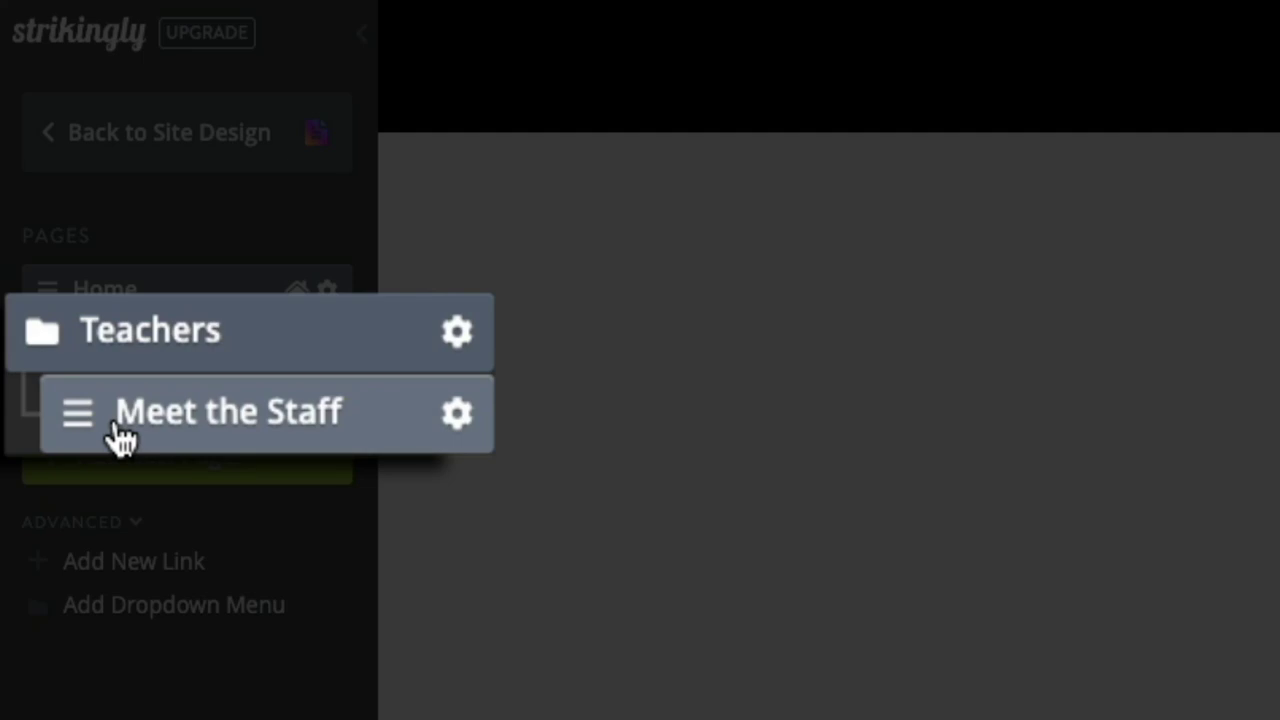
{"action": "left_click", "coordinate": [100, 417]}
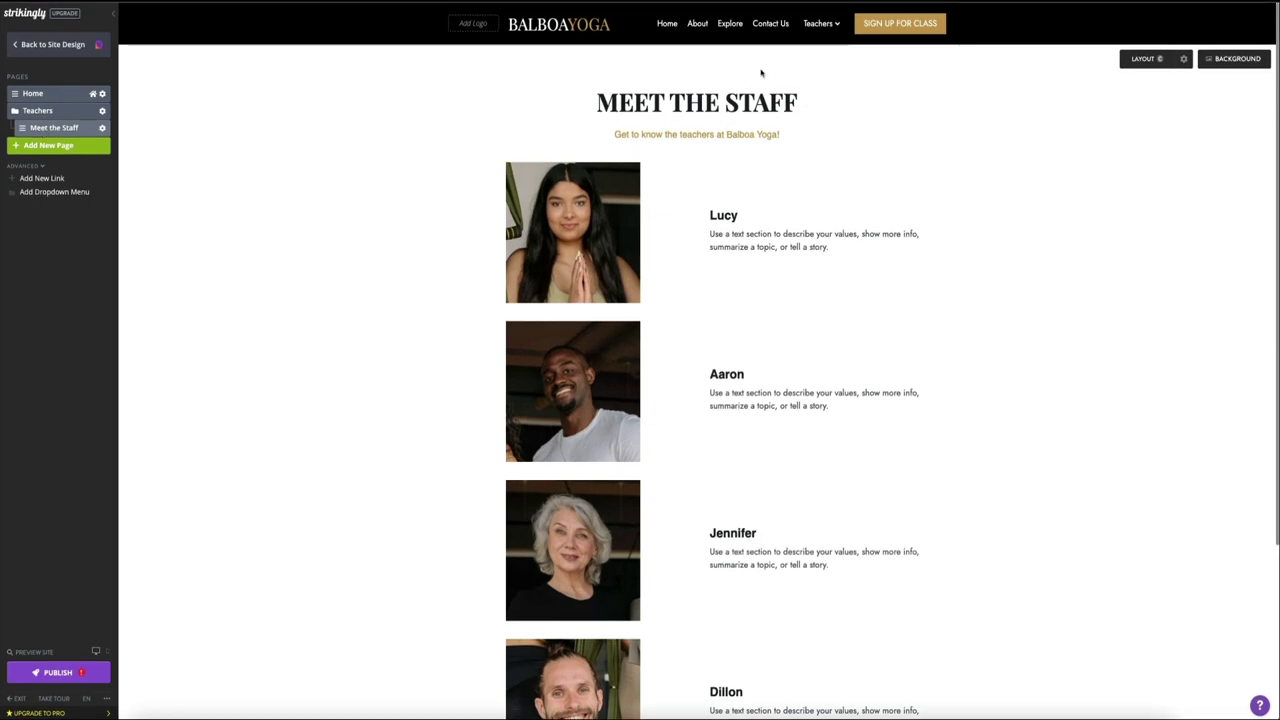
{"action": "mouse_move", "coordinate": [842, 26]}
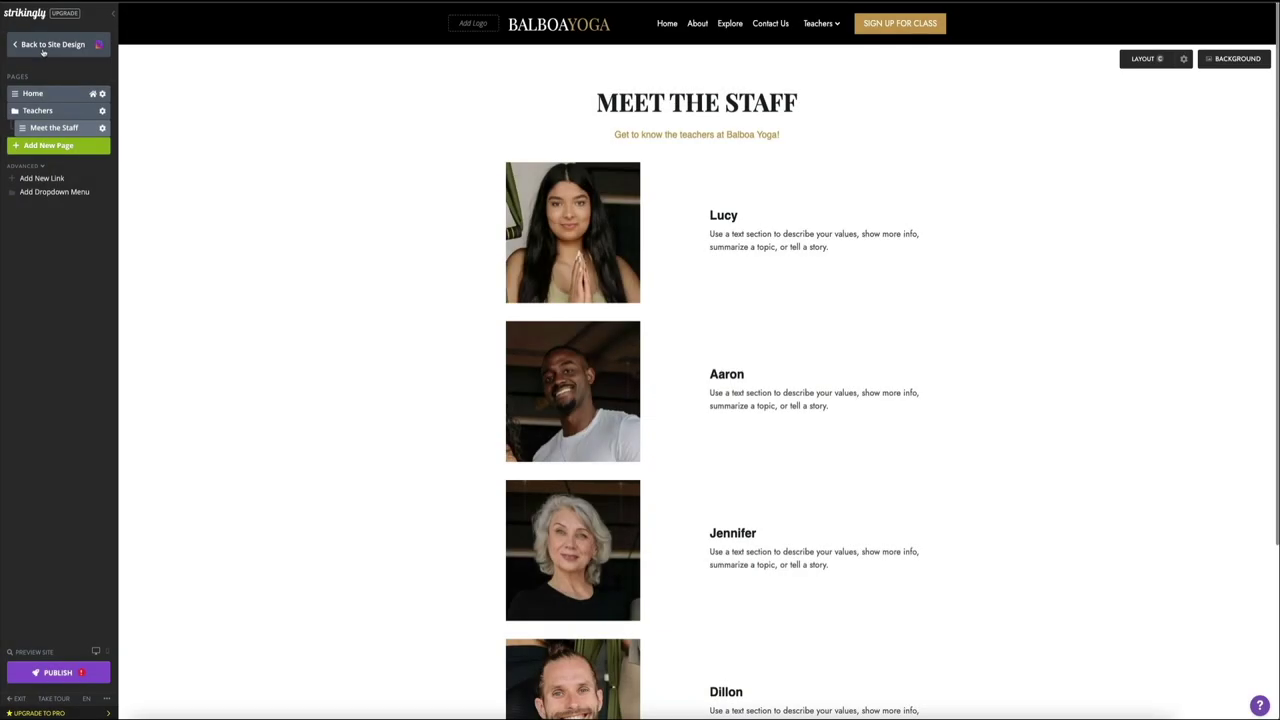
Step: Verify that Teachers > Meet the Staff opens the staff page, then return to Home
{"action": "left_click", "coordinate": [81, 60]}
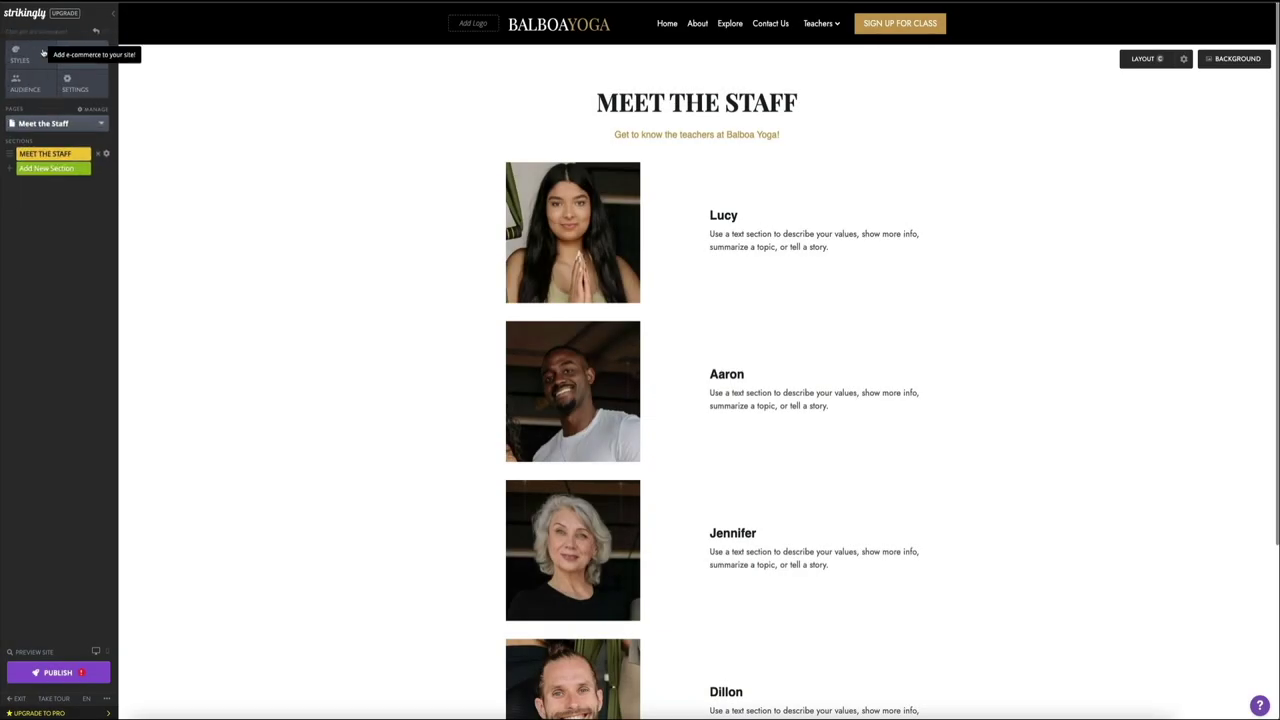
{"action": "left_click", "coordinate": [667, 30]}
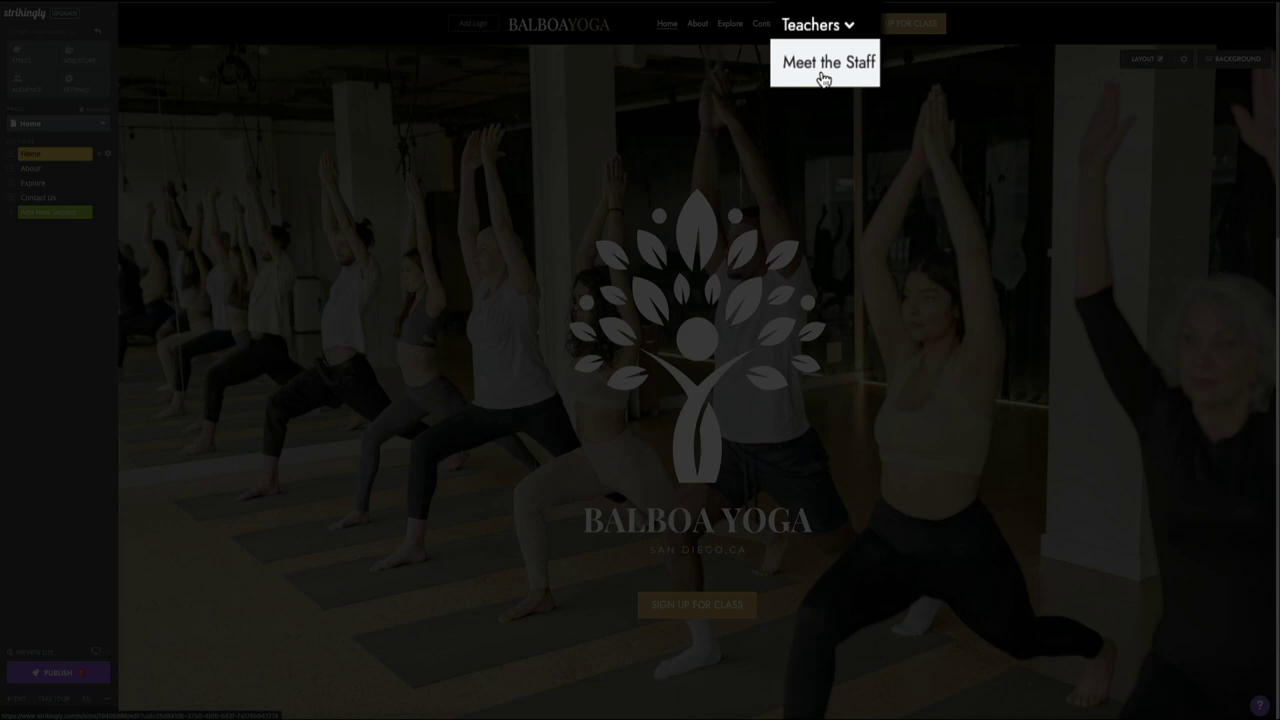
{"action": "left_click", "coordinate": [822, 48]}
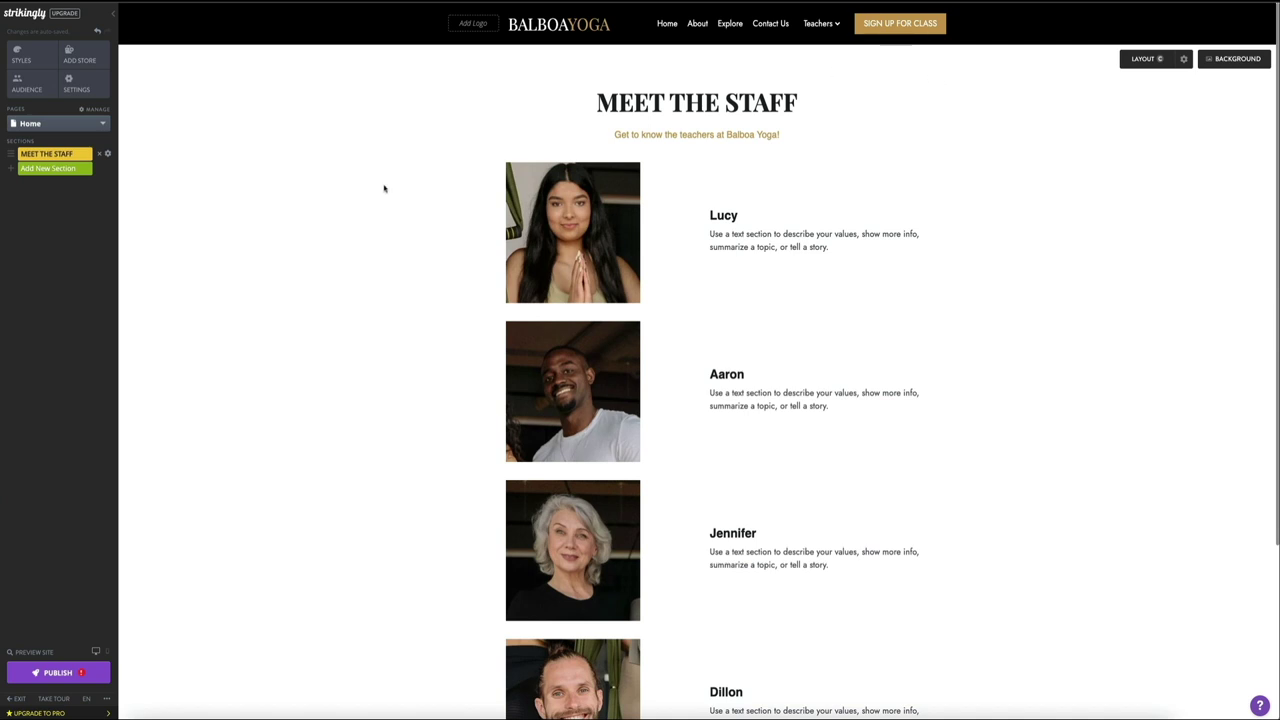
{"action": "scroll", "coordinate": [384, 188], "scroll_direction": "down", "scroll_amount": 2}
{"action": "scroll", "coordinate": [384, 188], "scroll_direction": "down", "scroll_amount": 2}
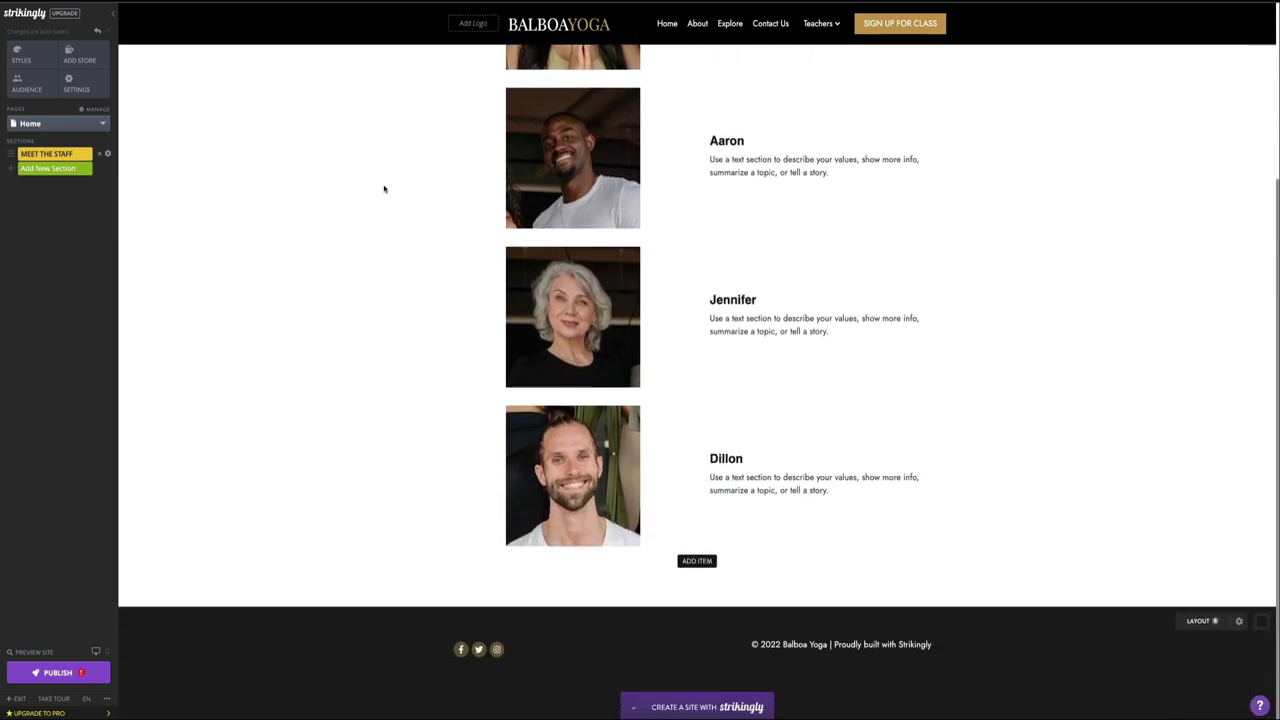
{"action": "scroll", "coordinate": [384, 188], "scroll_direction": "up", "scroll_amount": 3}
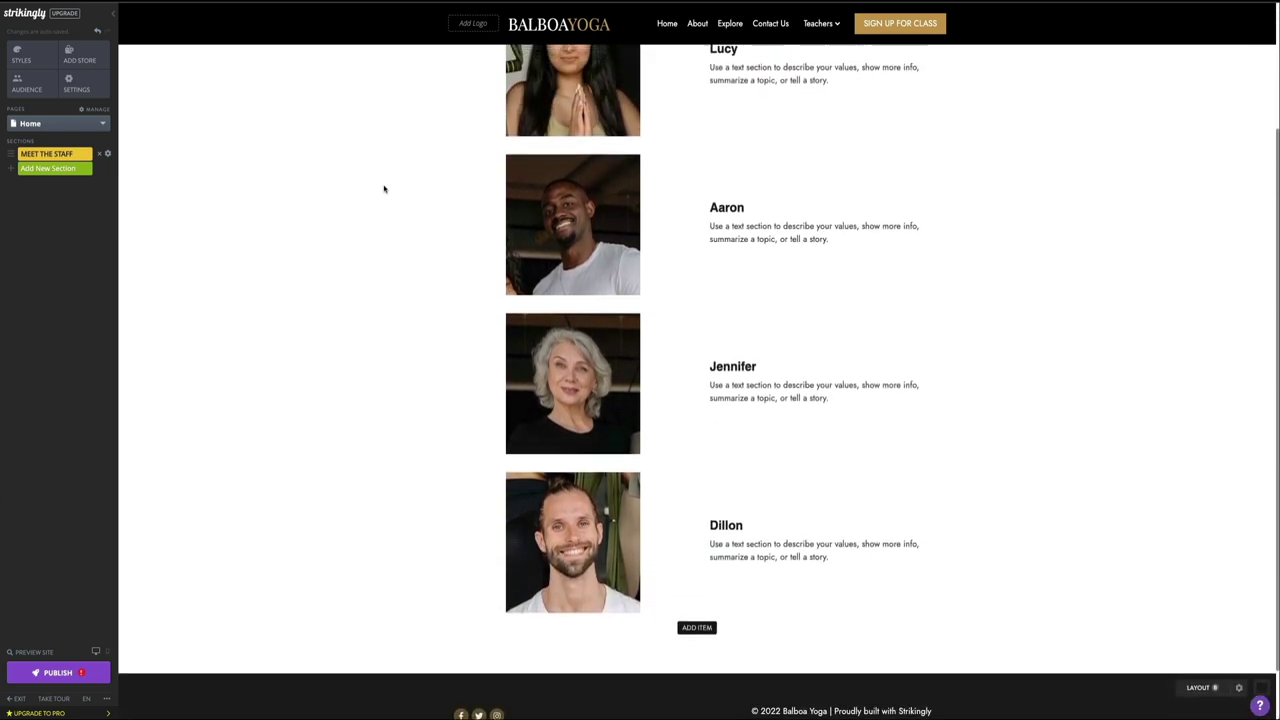
{"action": "scroll", "coordinate": [384, 188], "scroll_direction": "up", "scroll_amount": 1}
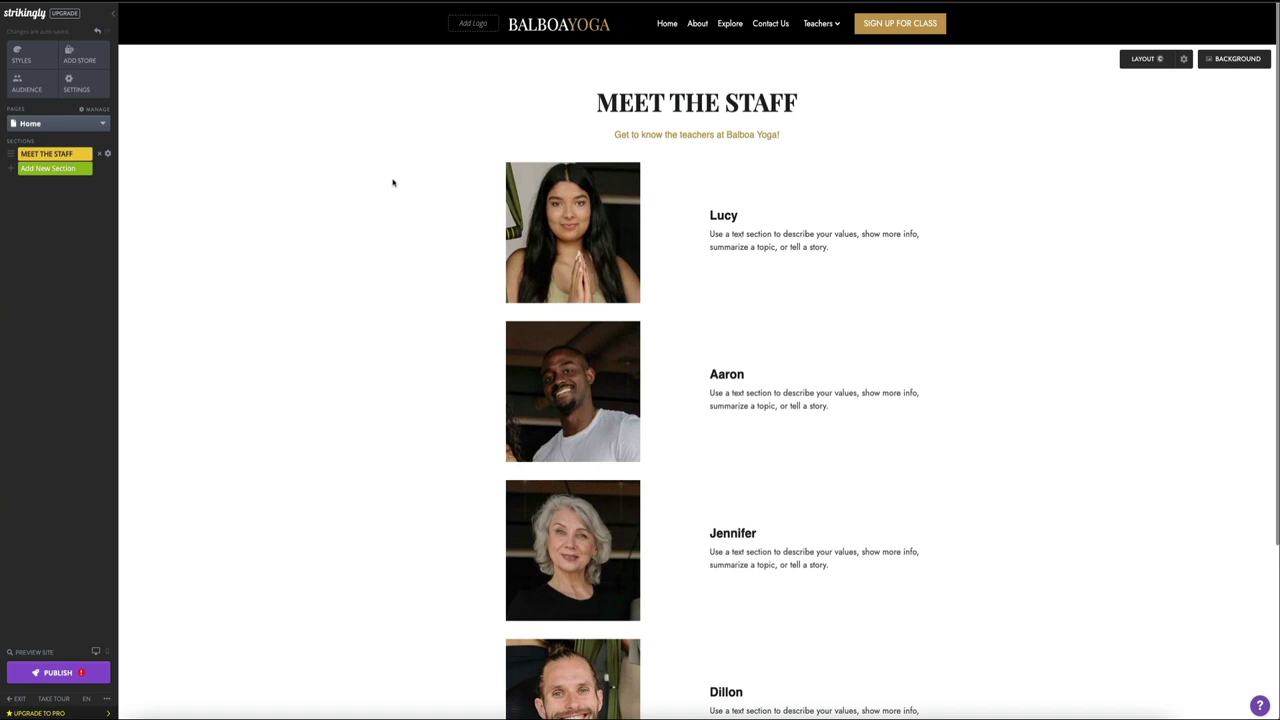
{"action": "left_click", "coordinate": [668, 30]}
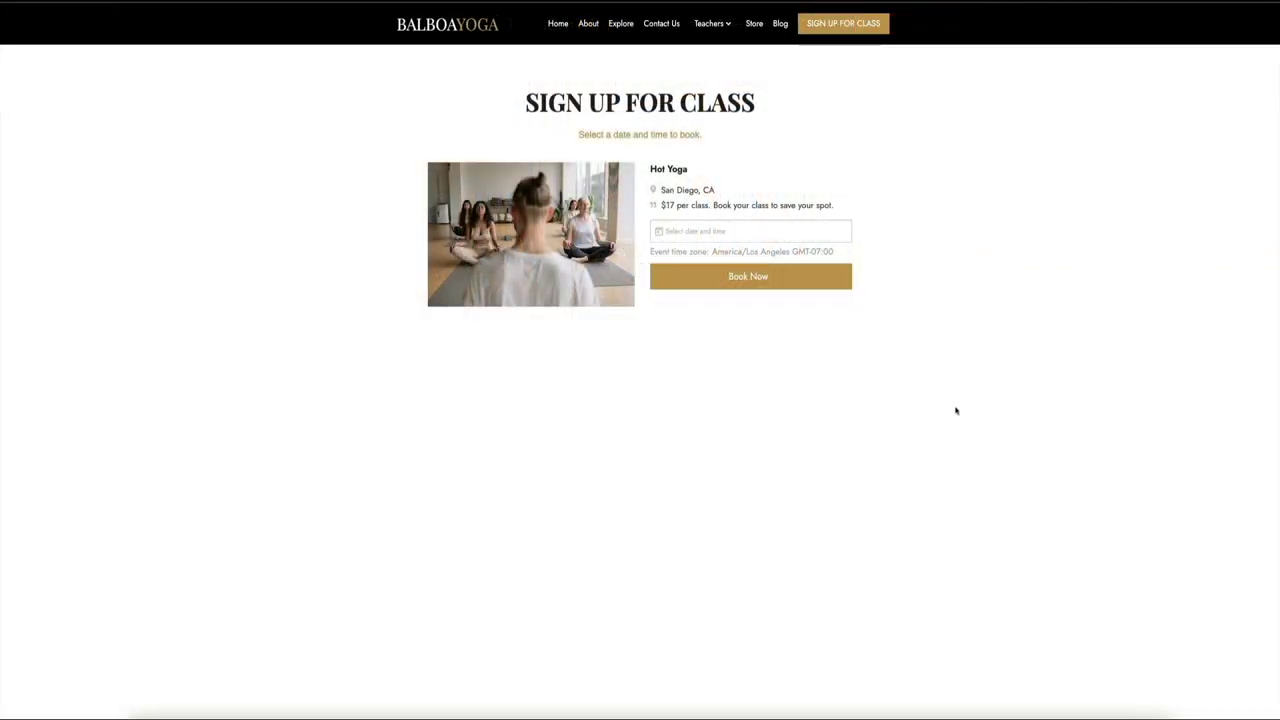
Step: Pick Aug 08 2022 and the 12:30 PM – 1:00 PM Hot Yoga slot
{"action": "left_click", "coordinate": [688, 232]}
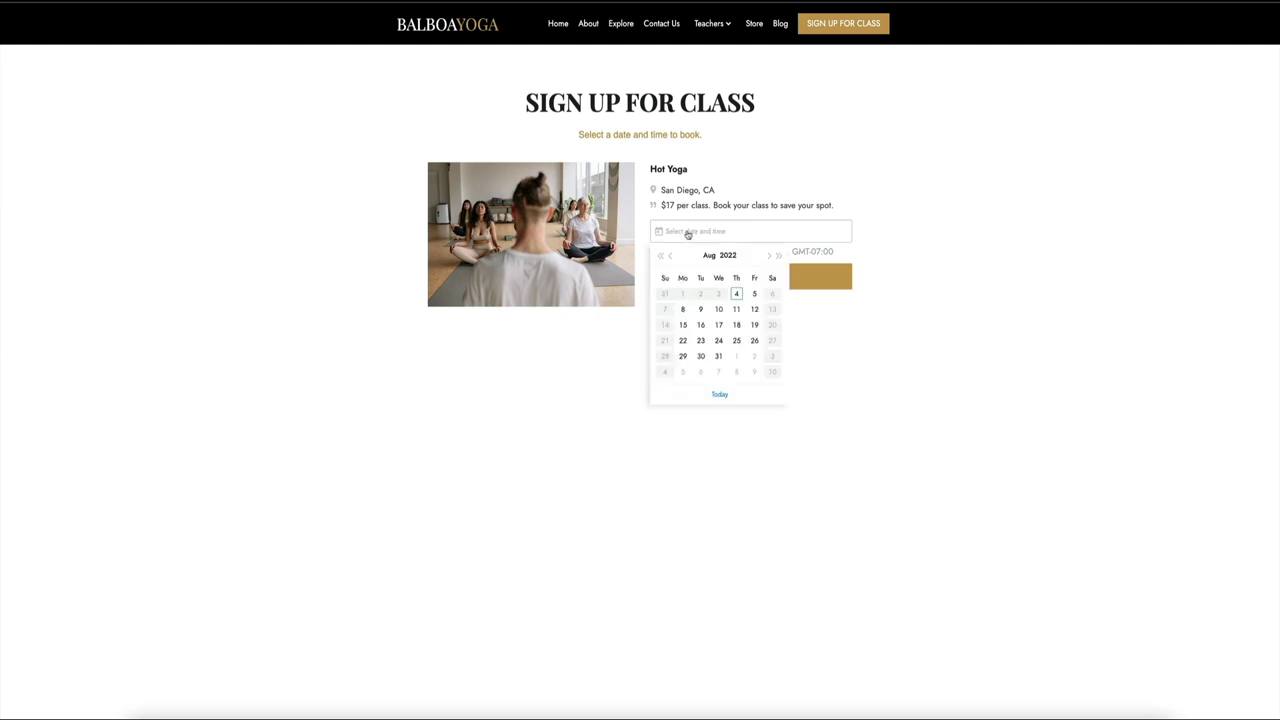
{"action": "left_click", "coordinate": [683, 310]}
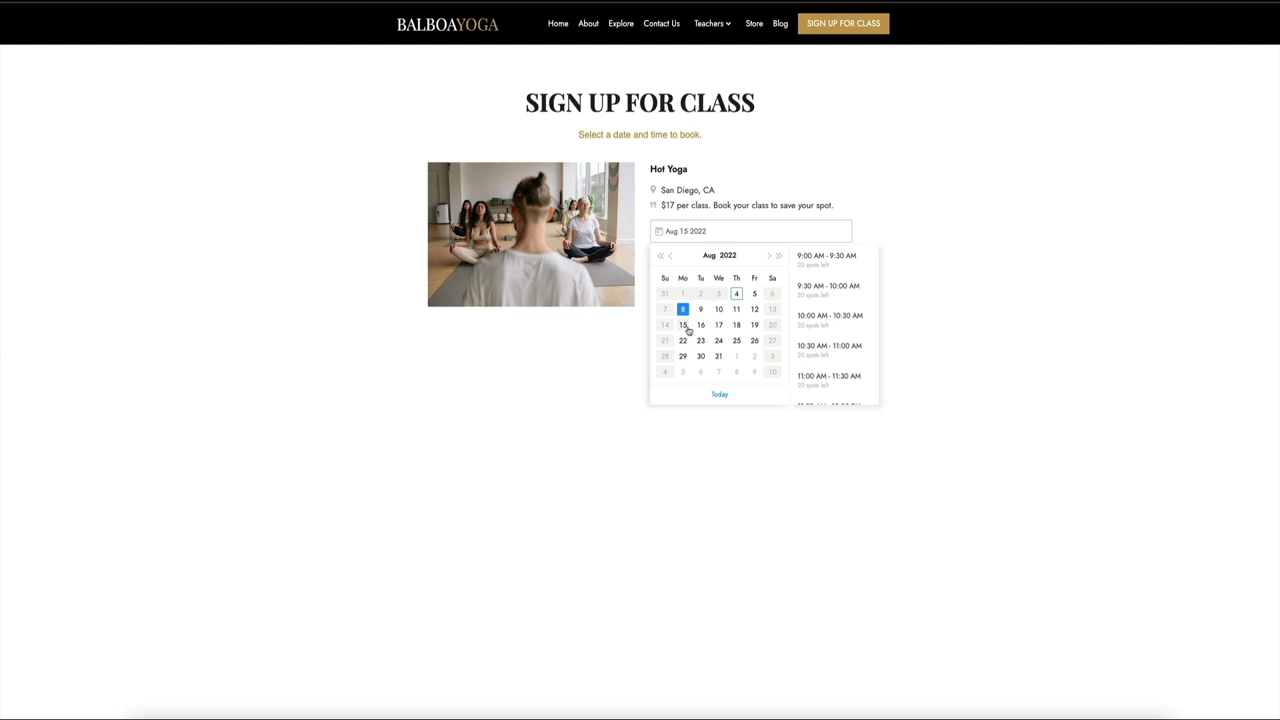
{"action": "scroll", "coordinate": [846, 344], "scroll_direction": "down", "scroll_amount": 2}
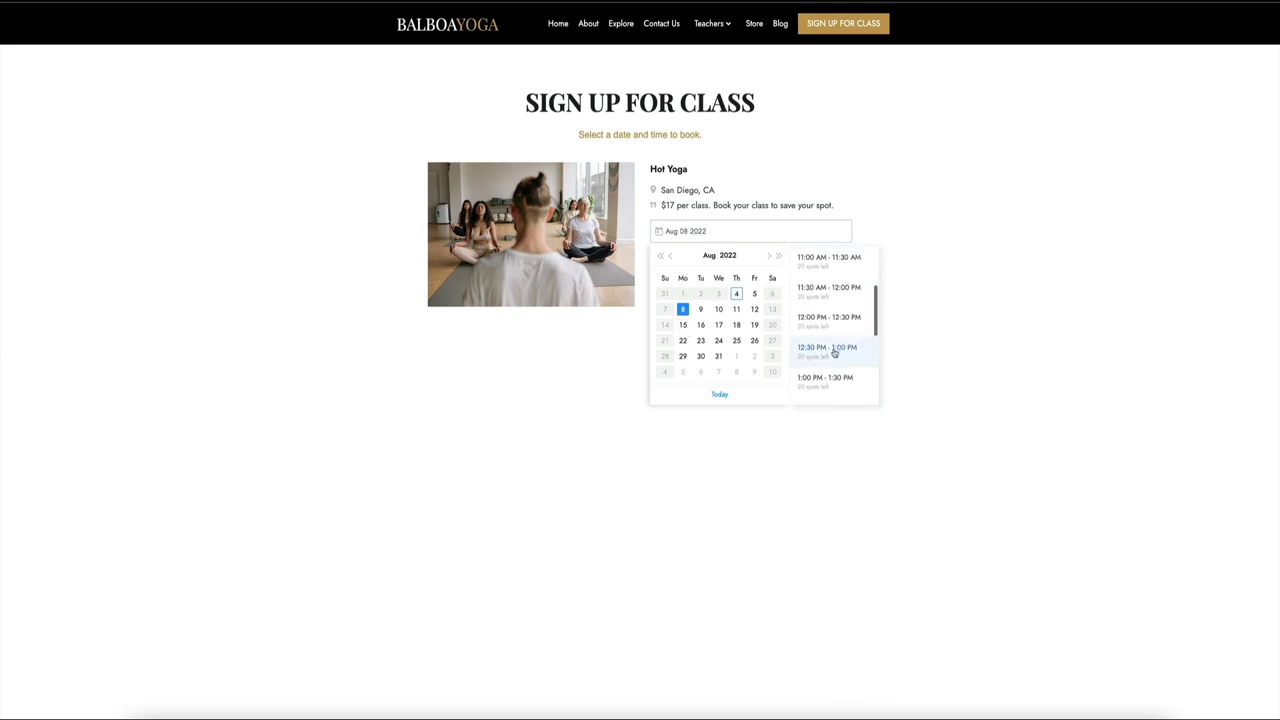
{"action": "left_click", "coordinate": [843, 360]}
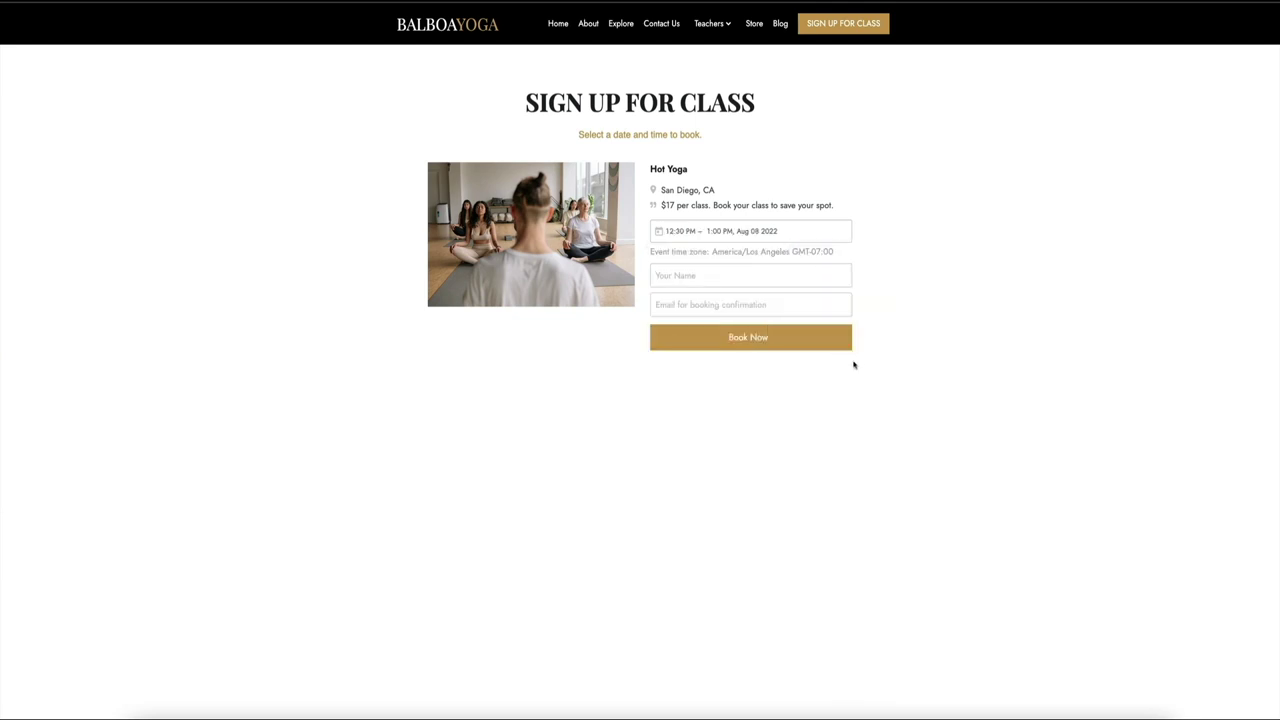
Step: Enter the booker's name and e-mail address and submit the booking
{"action": "left_click", "coordinate": [677, 274]}
{"action": "type", "text": "Ben"}
{"action": "key", "text": "Tab"}
{"action": "left_click", "coordinate": [750, 347]}
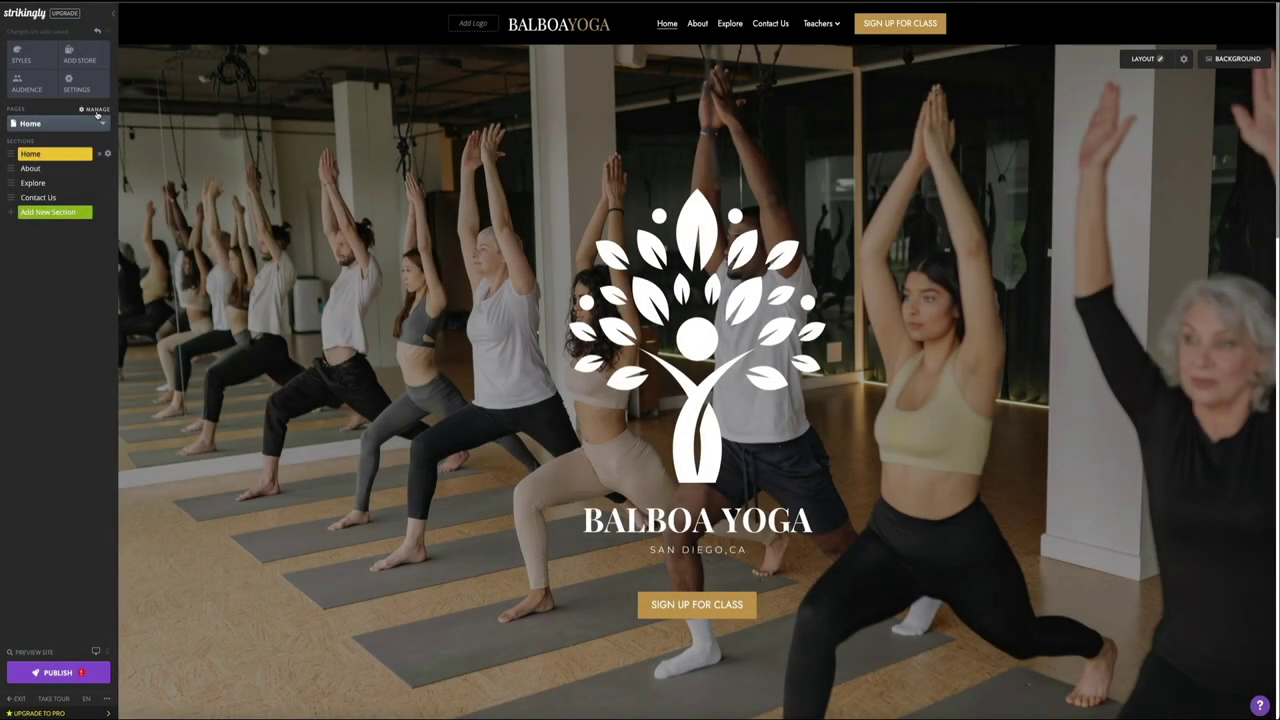
Step: Add a new page named 'Class' in the pages manager
{"action": "left_click", "coordinate": [97, 113]}
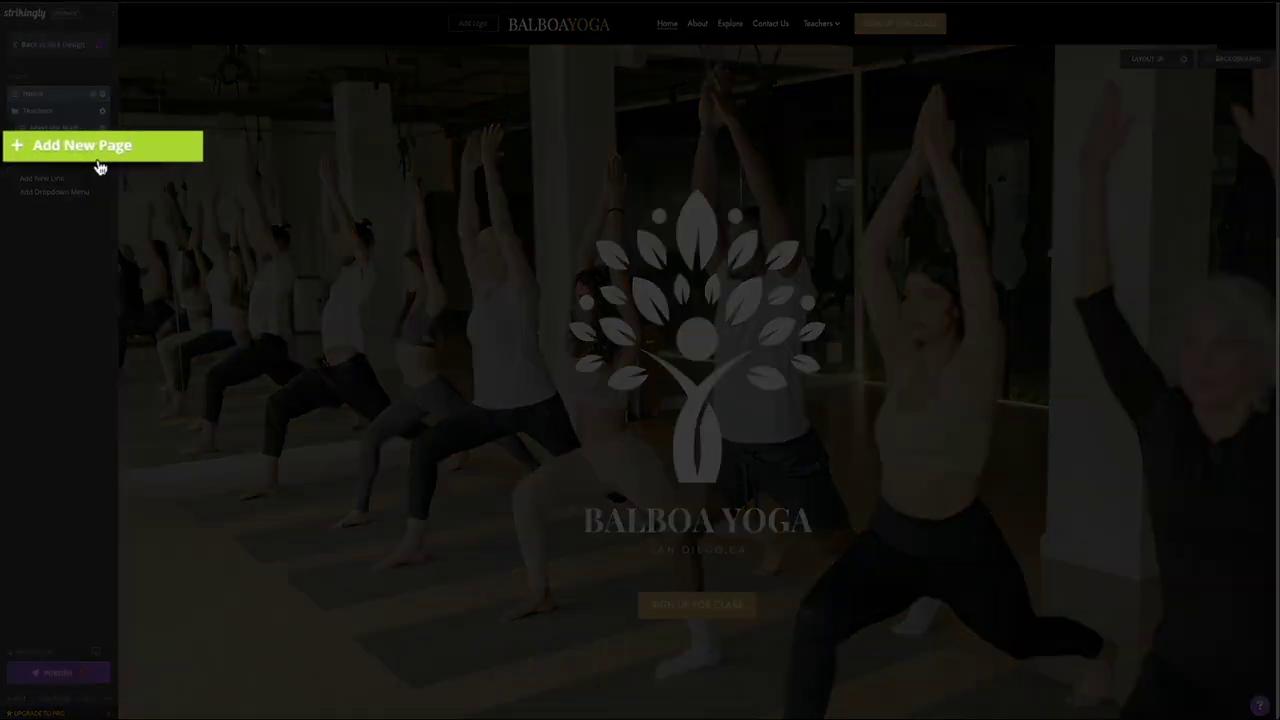
{"action": "left_click", "coordinate": [100, 166]}
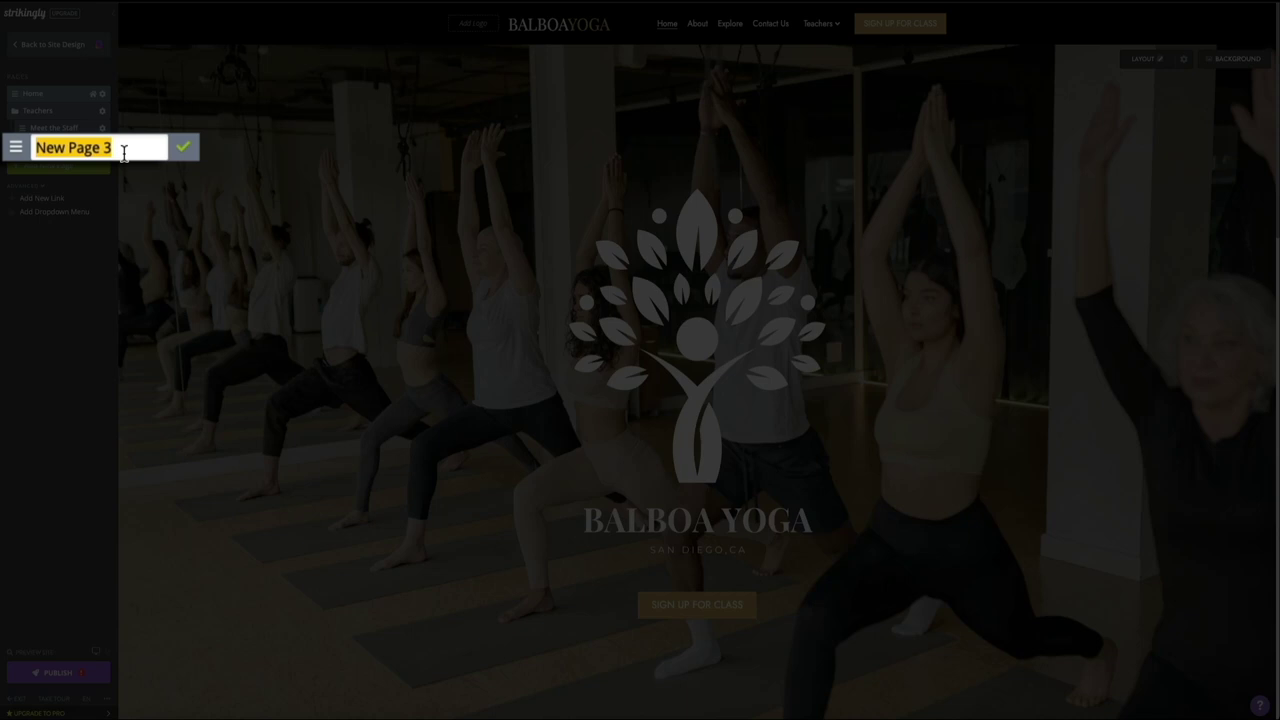
{"action": "type", "text": "Class"}
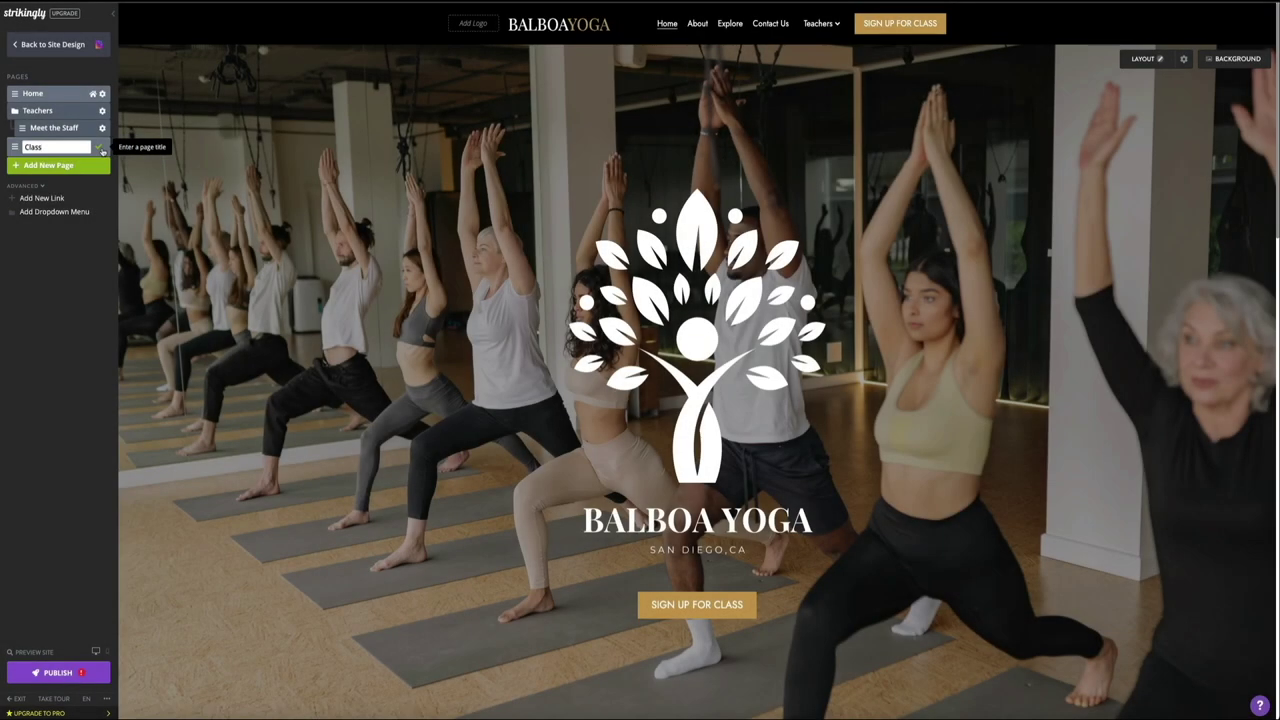
{"action": "left_click", "coordinate": [101, 150]}
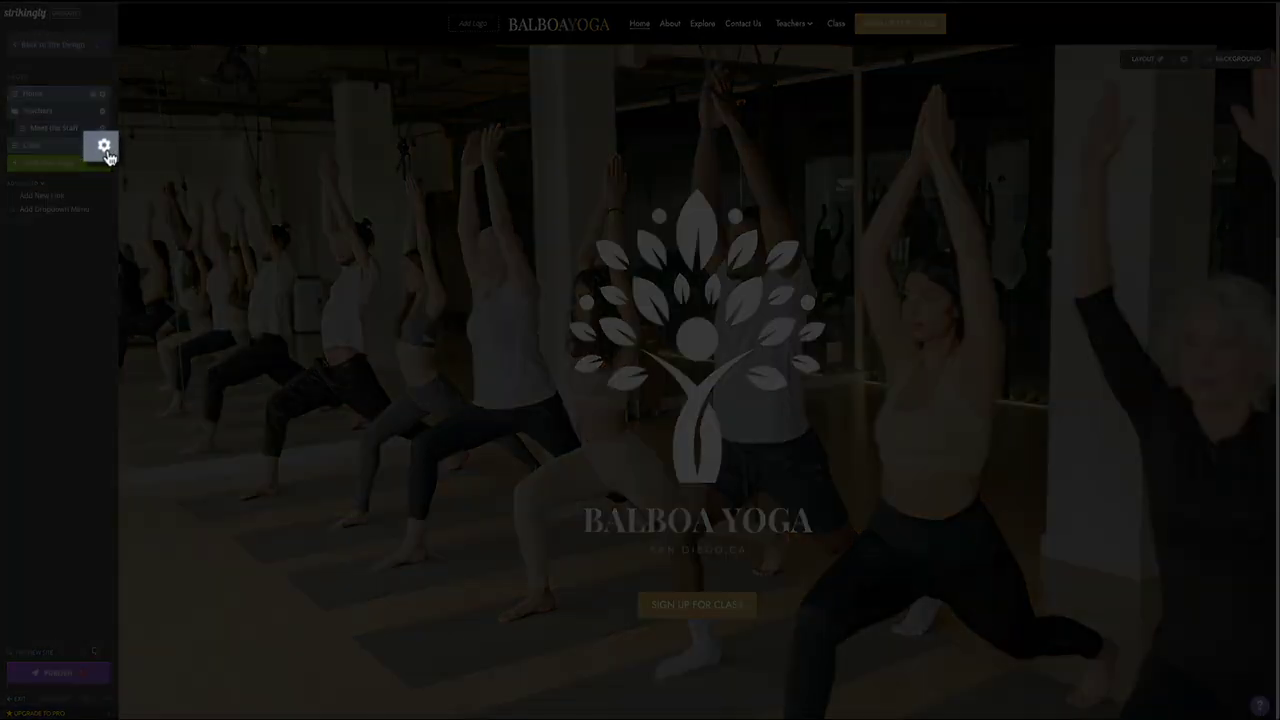
Step: Hide the Class page from the header navigation and open it in the editor
{"action": "left_click", "coordinate": [105, 150]}
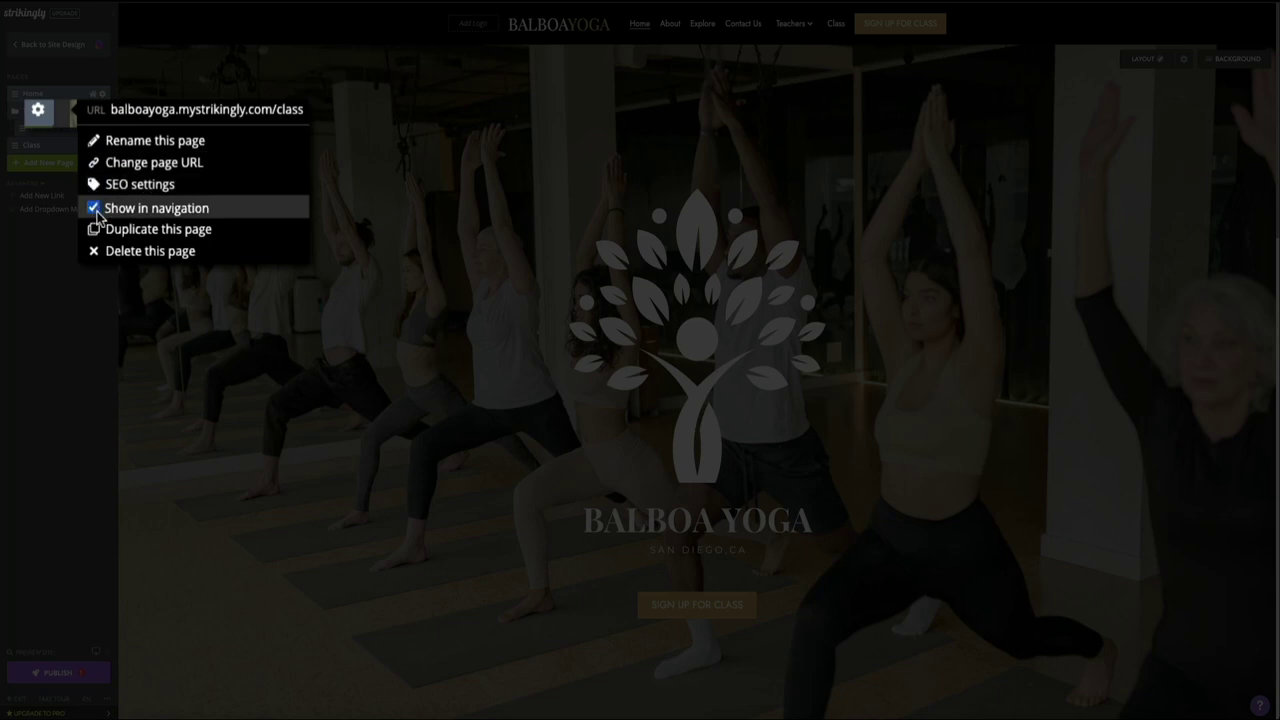
{"action": "left_click", "coordinate": [97, 210]}
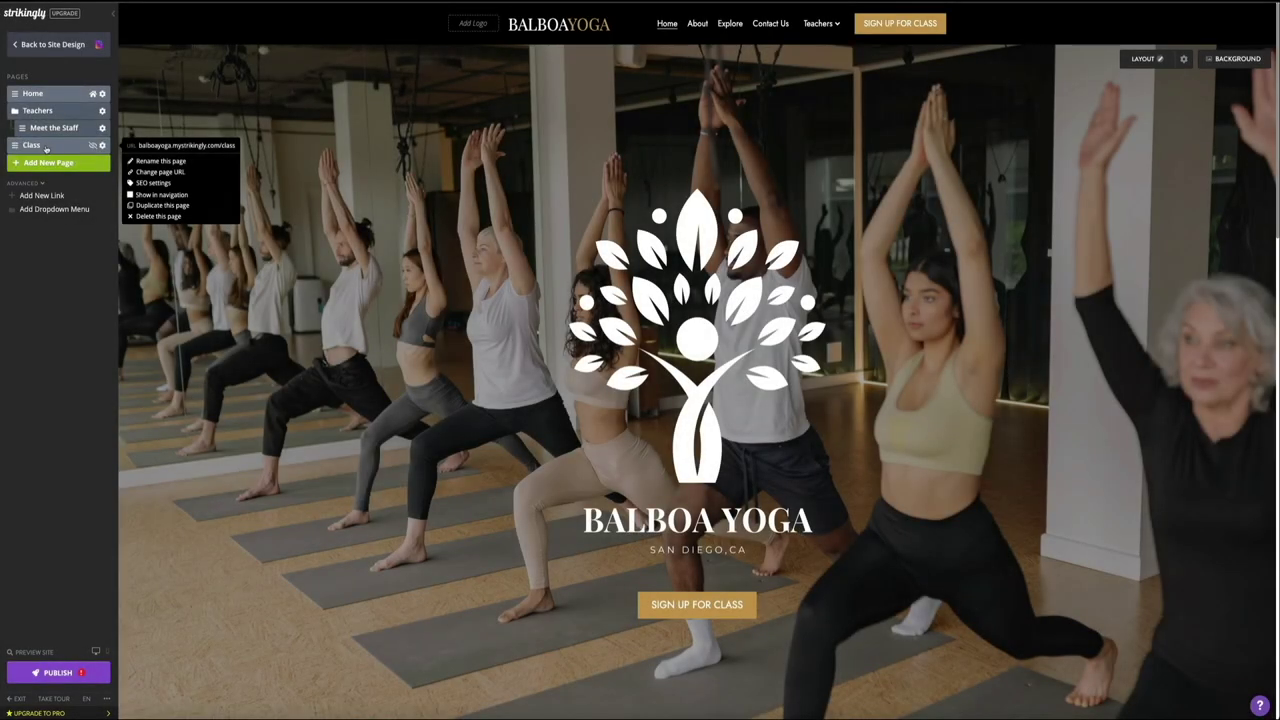
{"action": "left_click", "coordinate": [46, 148]}
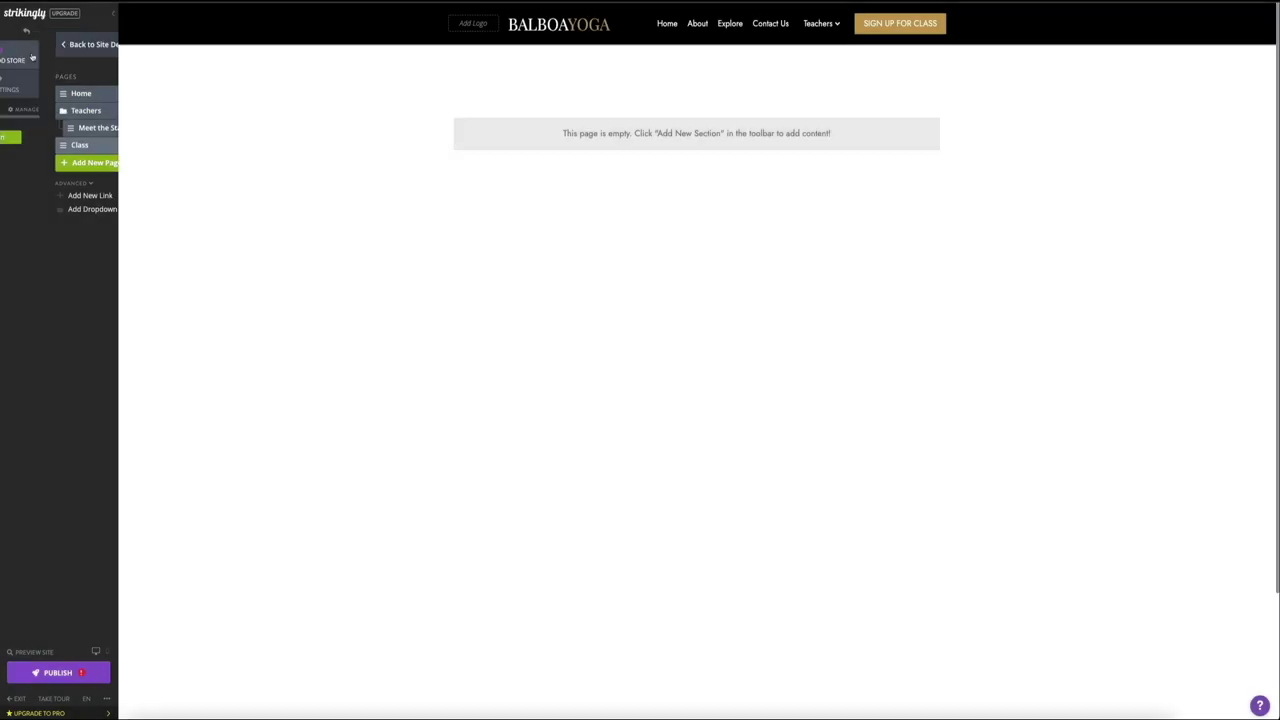
Step: Add a Bookings section from the Commerce section types to the Class page
{"action": "left_click", "coordinate": [55, 44]}
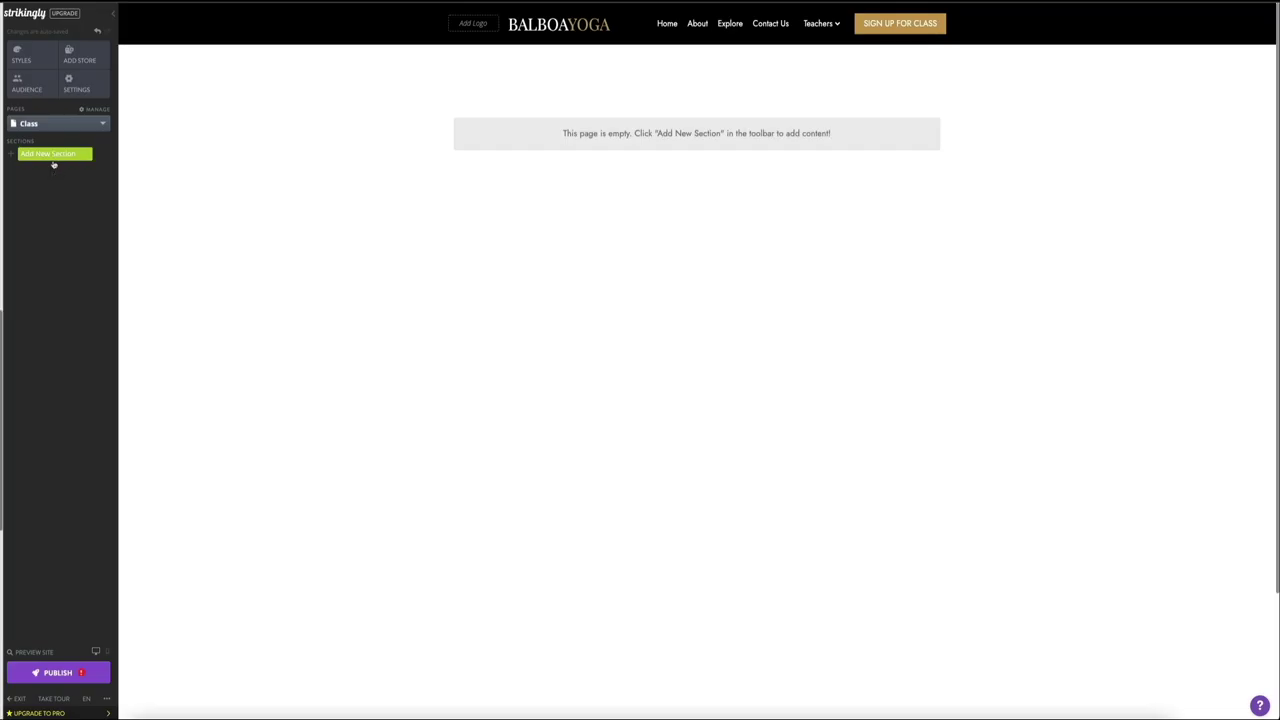
{"action": "left_click", "coordinate": [54, 157]}
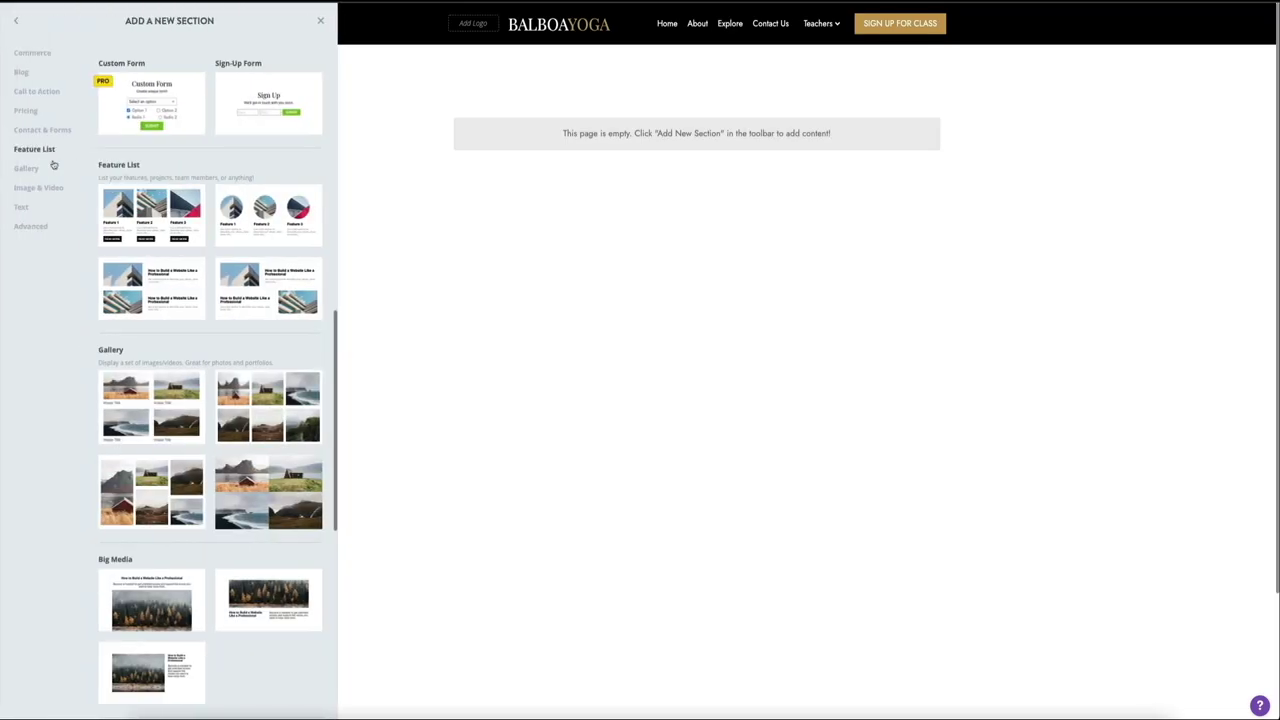
{"action": "scroll", "coordinate": [169, 242], "scroll_direction": "up", "scroll_amount": 4}
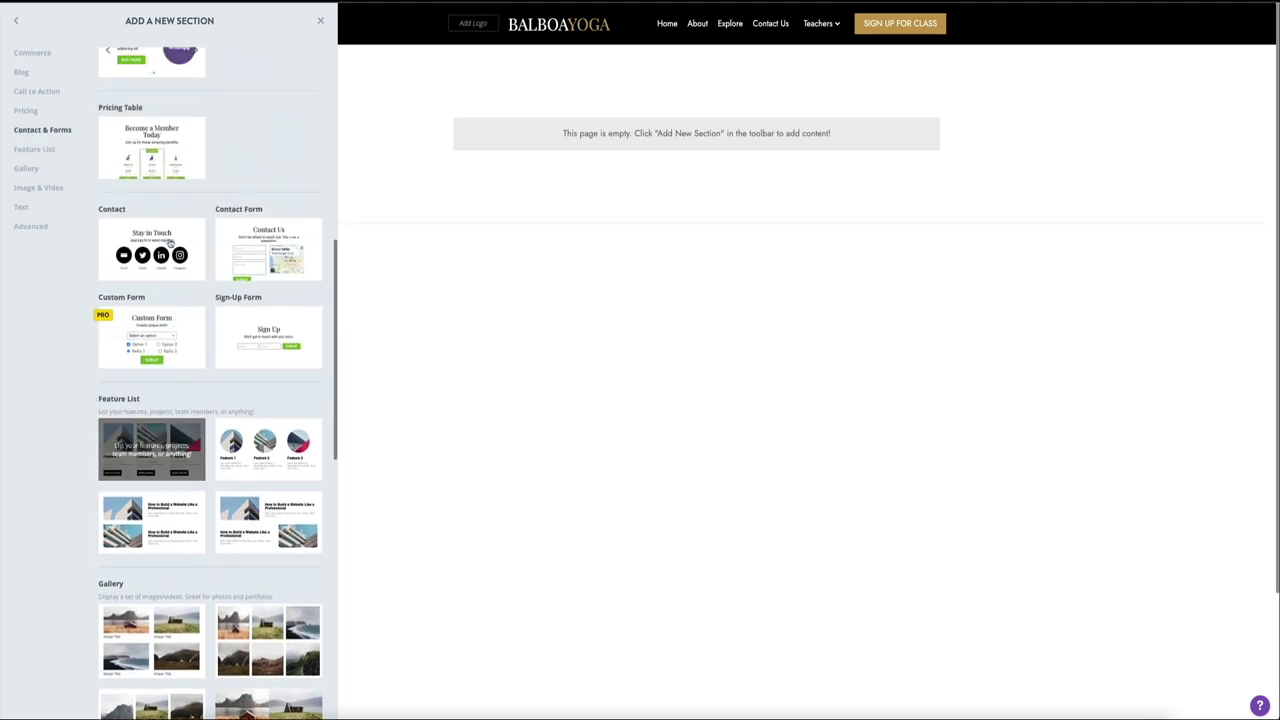
{"action": "scroll", "coordinate": [169, 242], "scroll_direction": "up", "scroll_amount": 5}
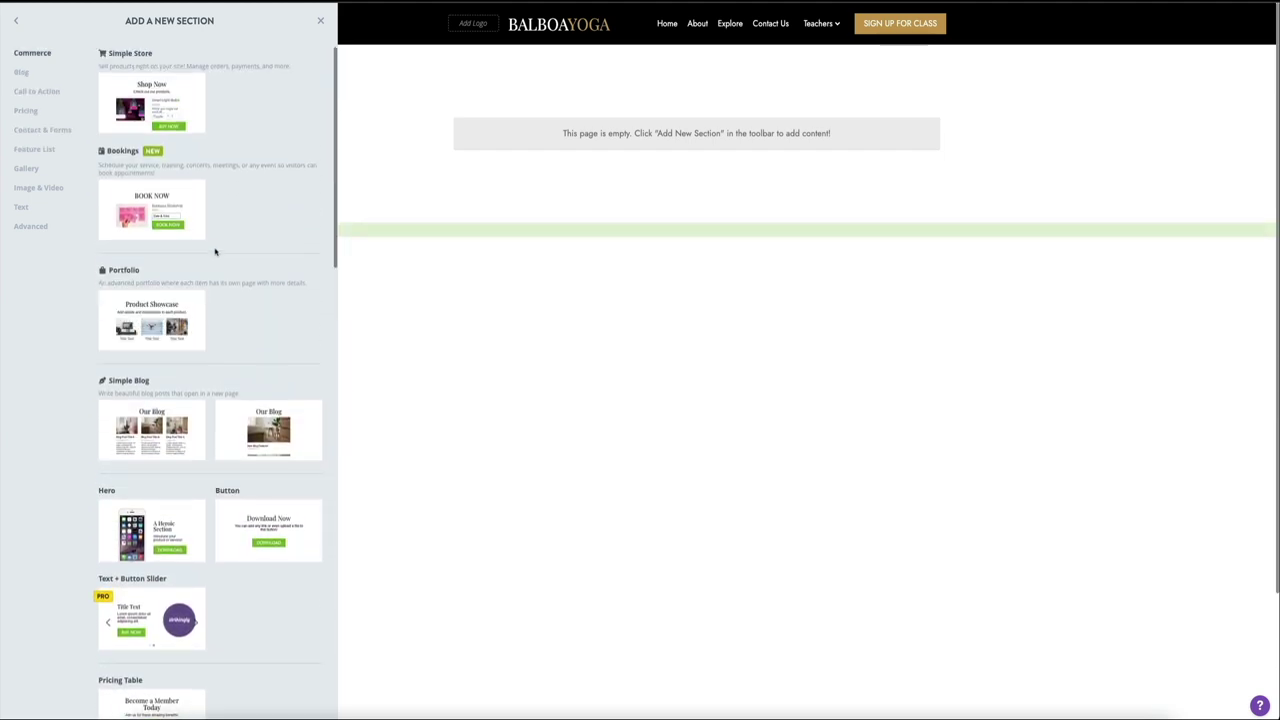
{"action": "mouse_move", "coordinate": [280, 246]}
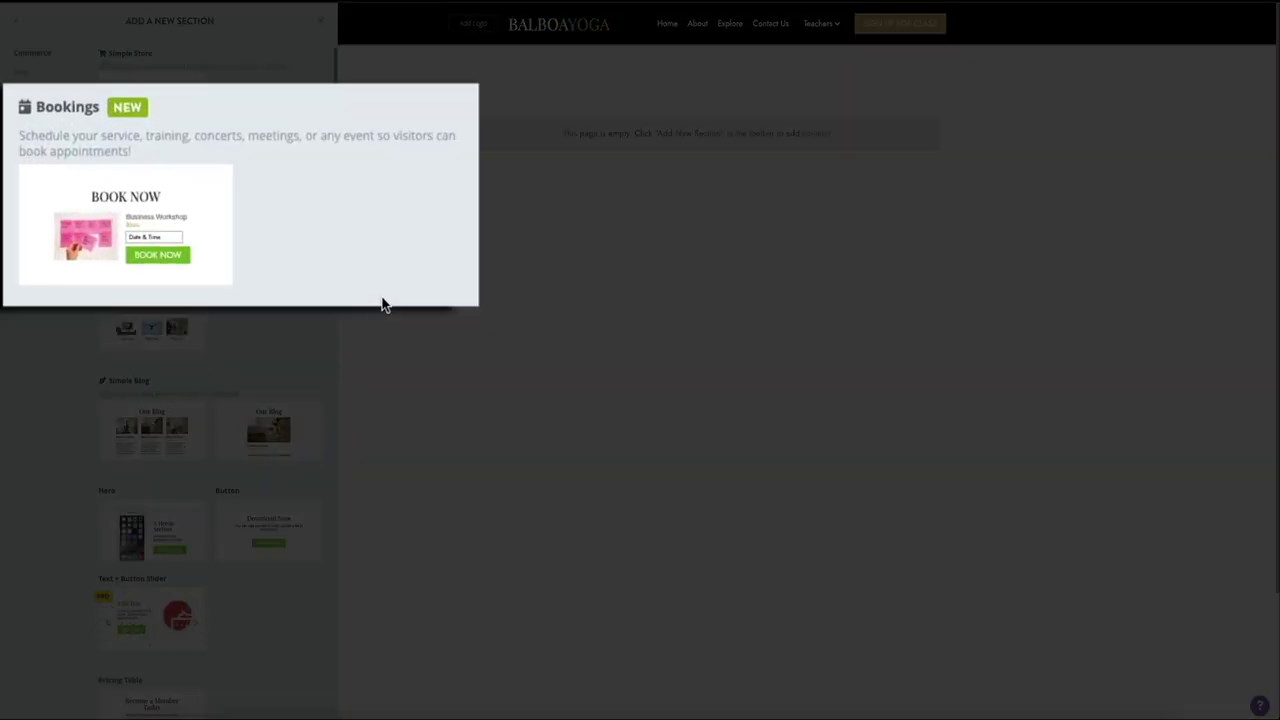
{"action": "mouse_move", "coordinate": [102, 284]}
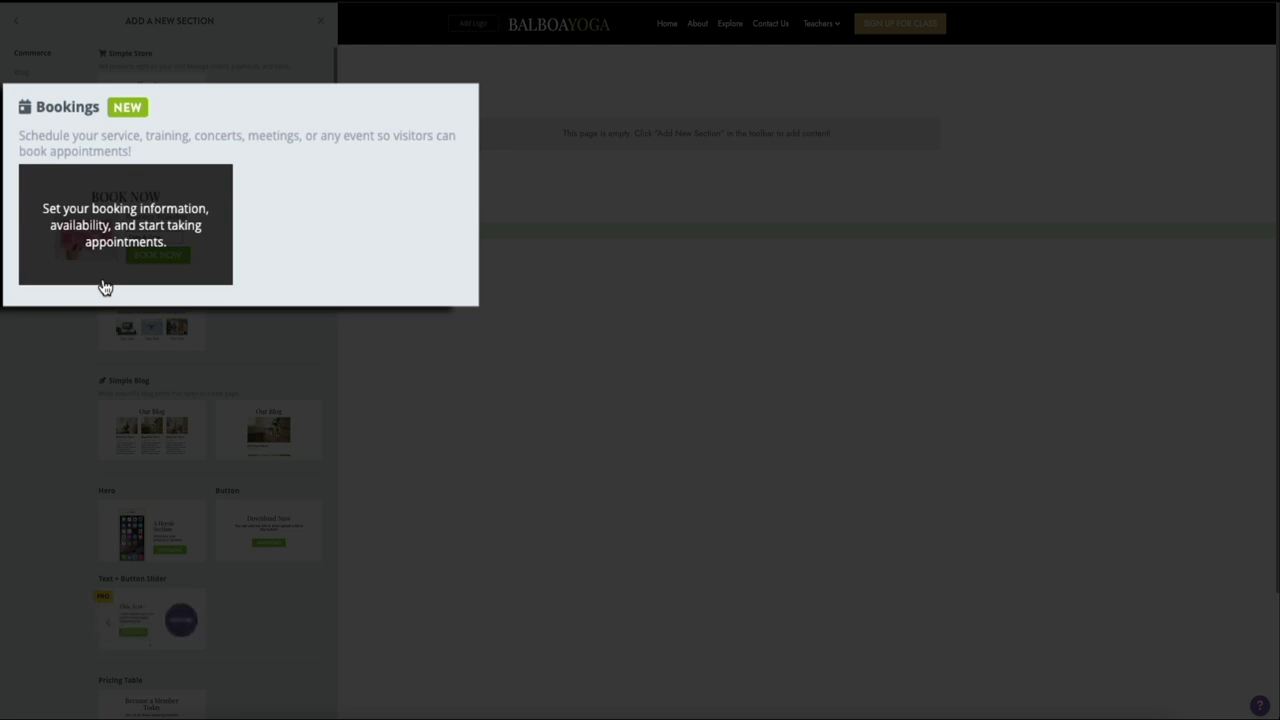
{"action": "left_click", "coordinate": [104, 287]}
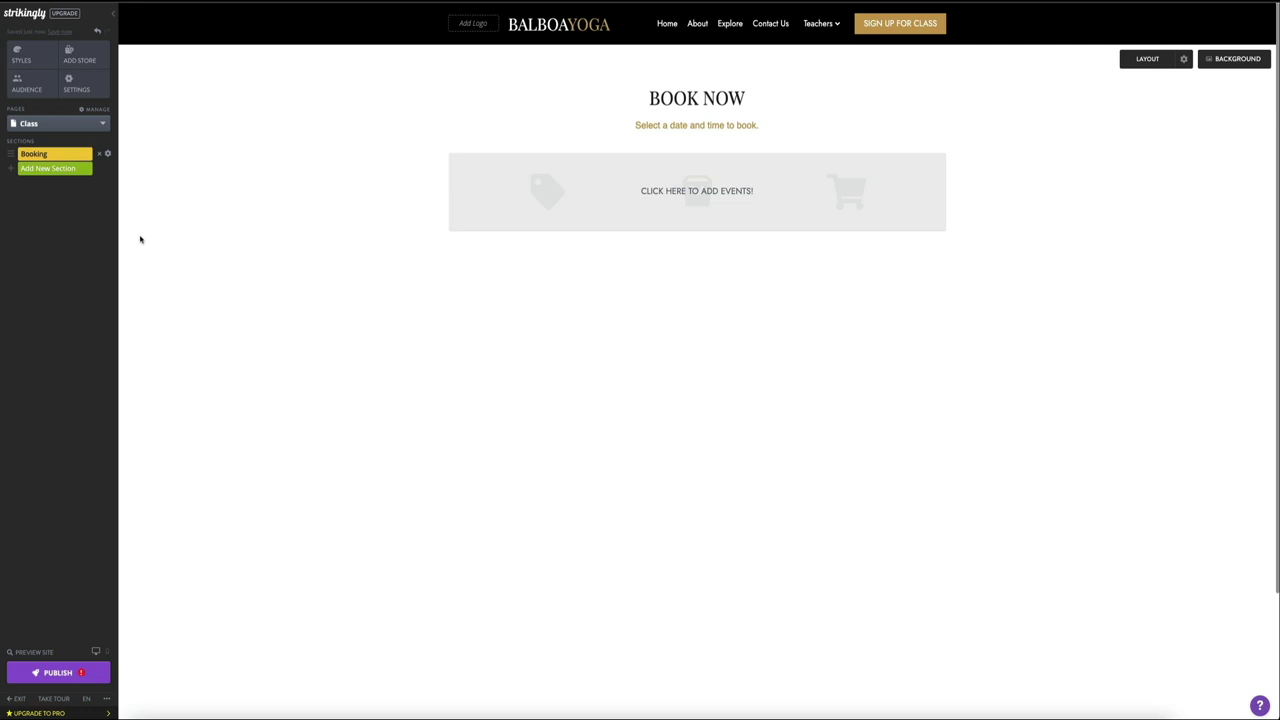
Step: Retitle the booking section 'SIGN UP FOR CLASS' in bold at 48 px, replacing 'BOOK NOW'
{"action": "left_click", "coordinate": [628, 98]}
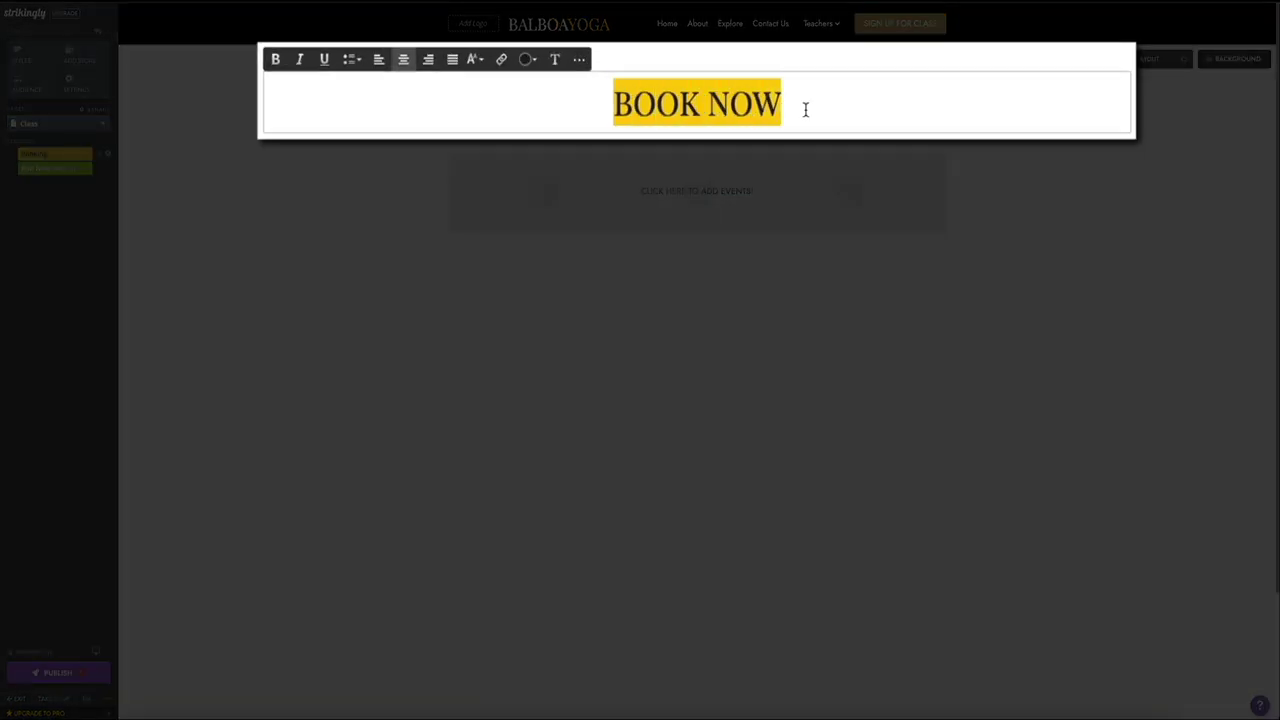
{"action": "type", "text": "SI"}
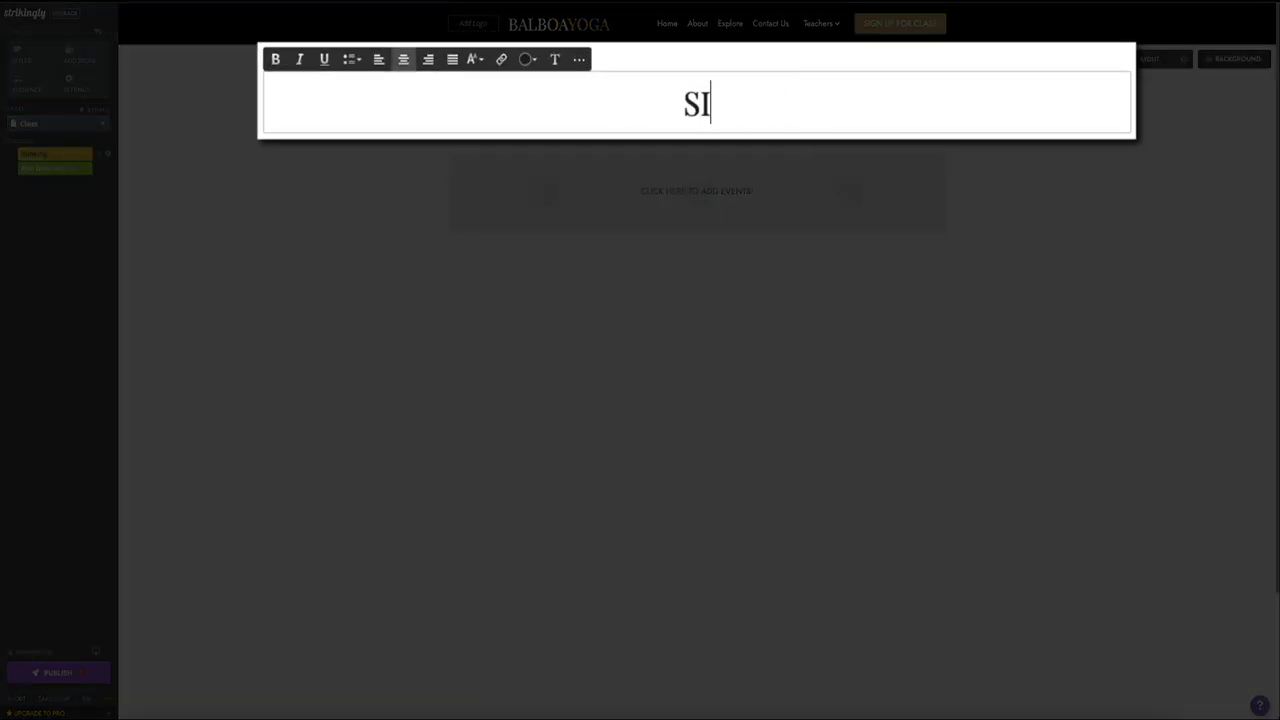
{"action": "type", "text": "GN UP FOR CLASS"}
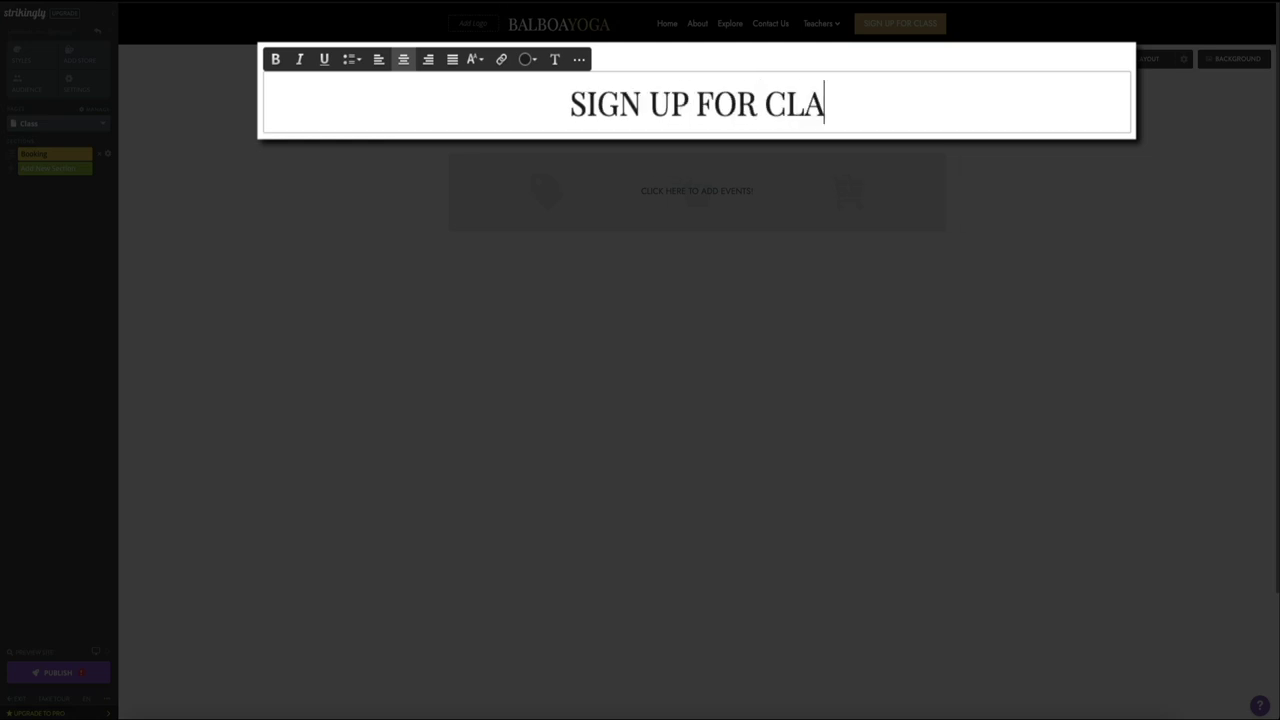
{"action": "triple_click", "coordinate": [822, 103]}
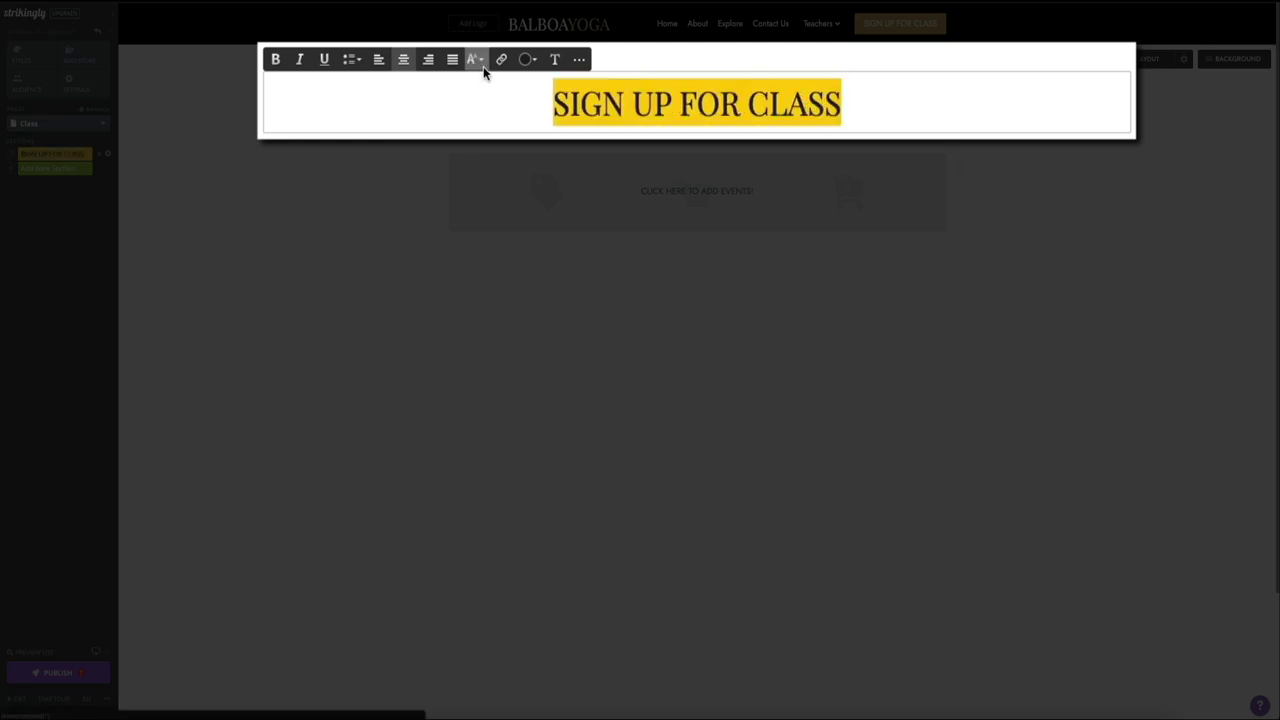
{"action": "left_click", "coordinate": [484, 66]}
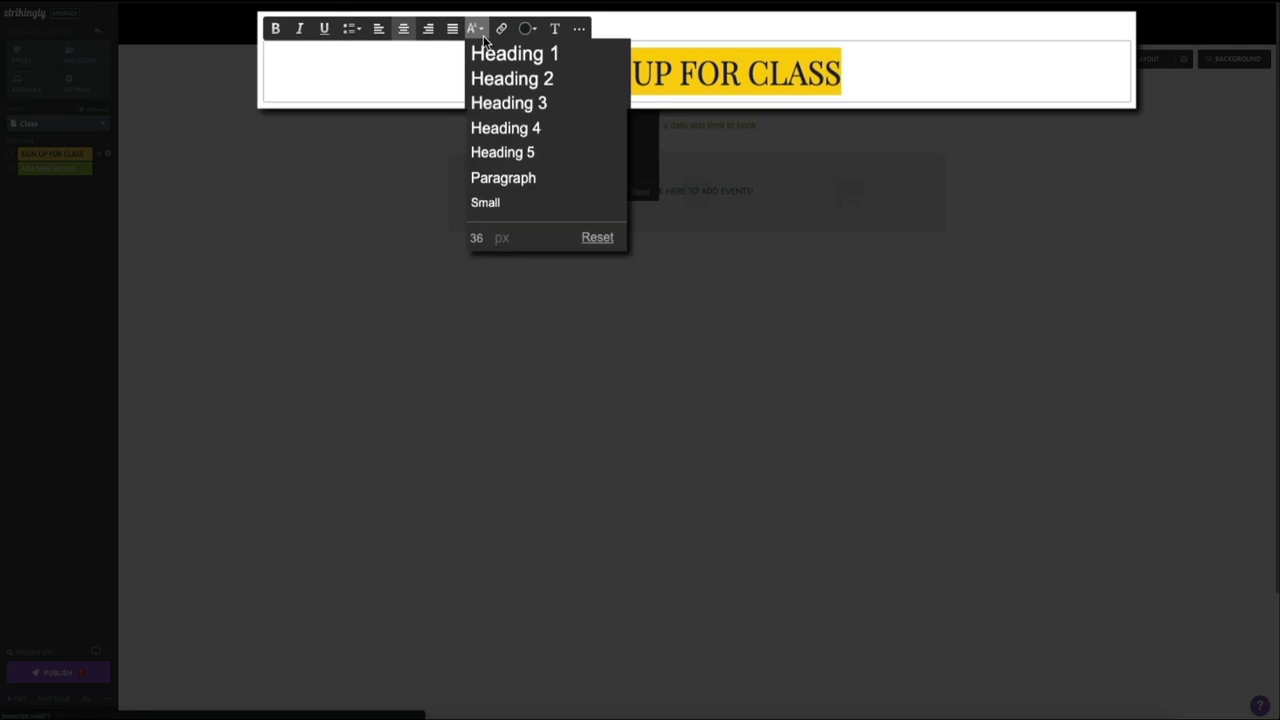
{"action": "left_click", "coordinate": [487, 243]}
{"action": "type", "text": "48"}
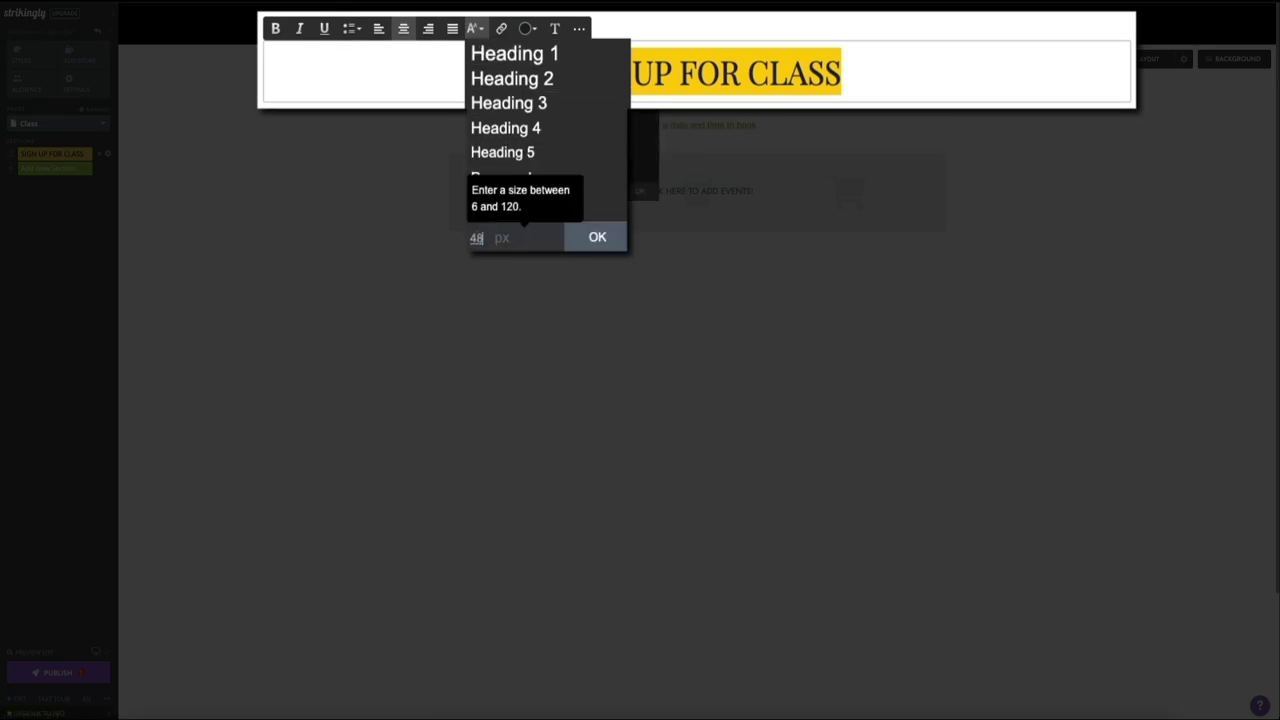
{"action": "key", "text": "Return"}
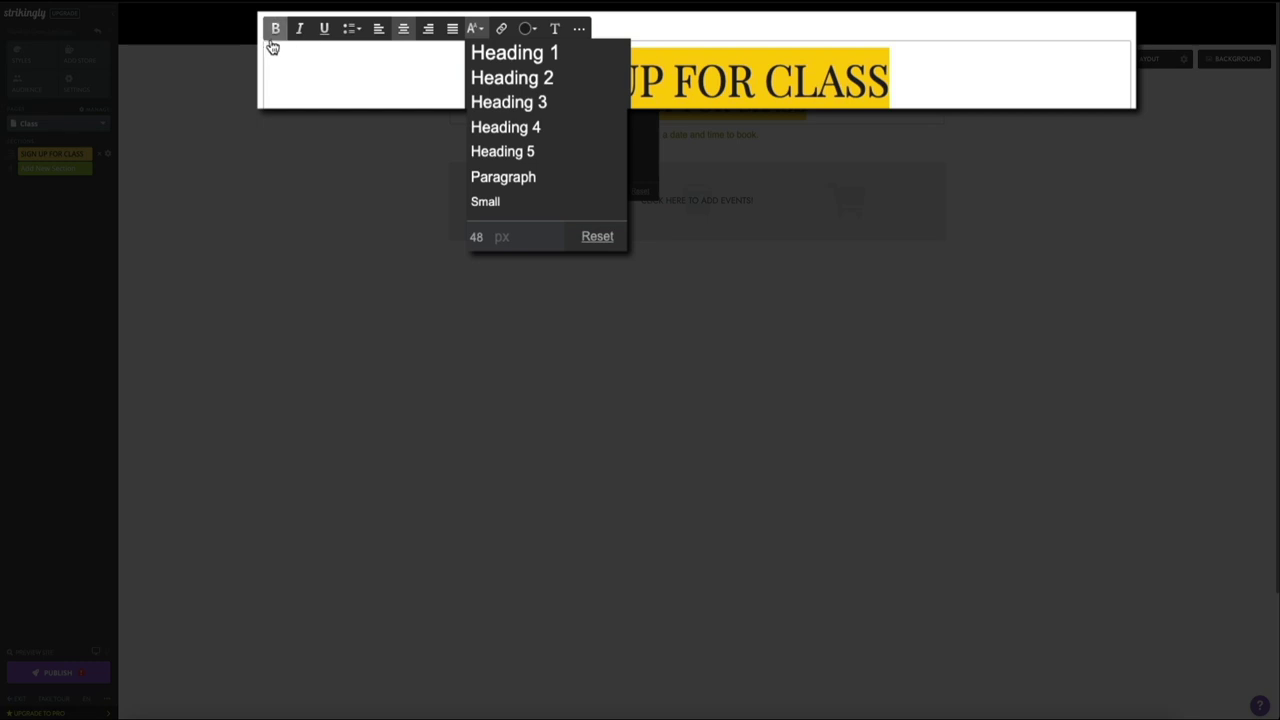
{"action": "left_click", "coordinate": [275, 45]}
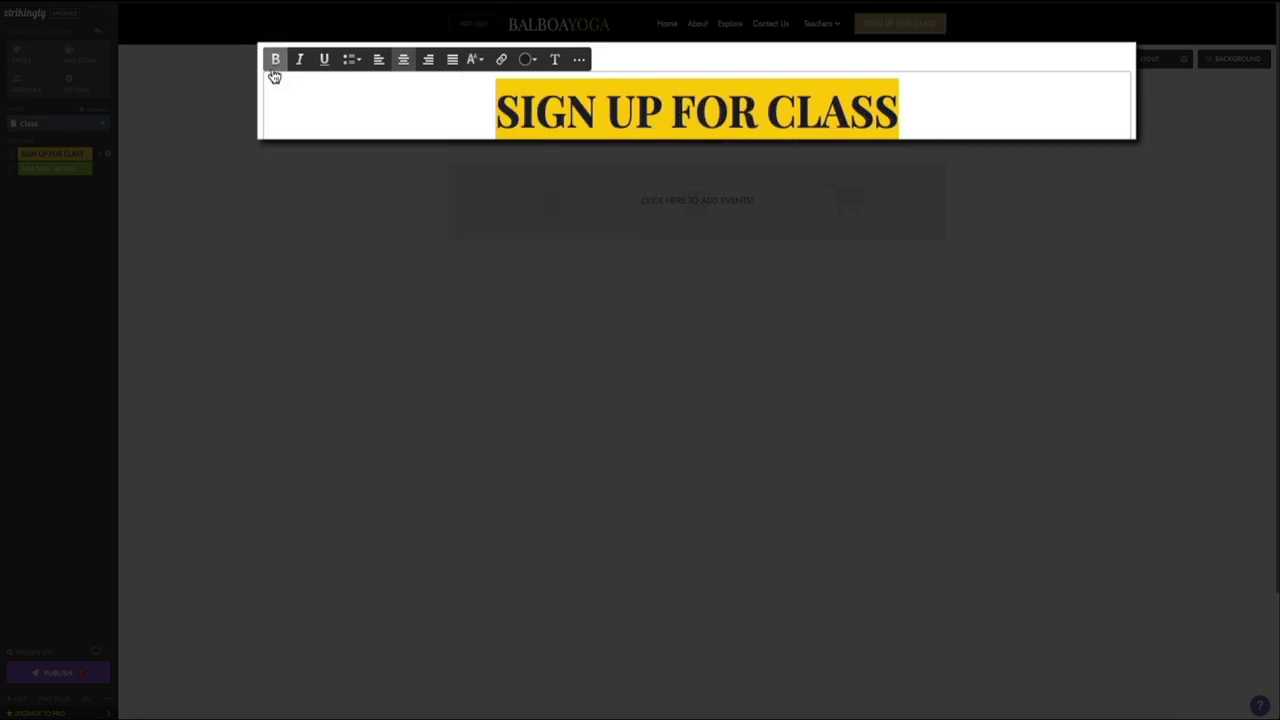
{"action": "left_click", "coordinate": [277, 254]}
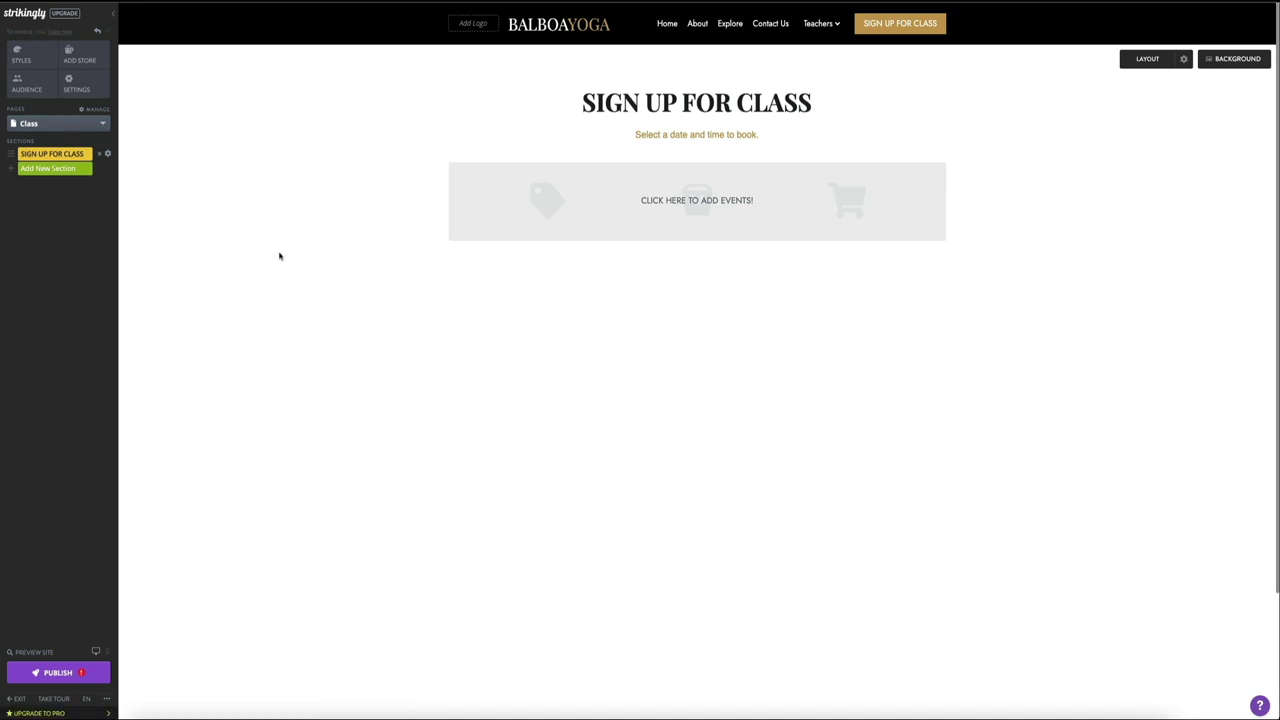
{"action": "left_click", "coordinate": [697, 207]}
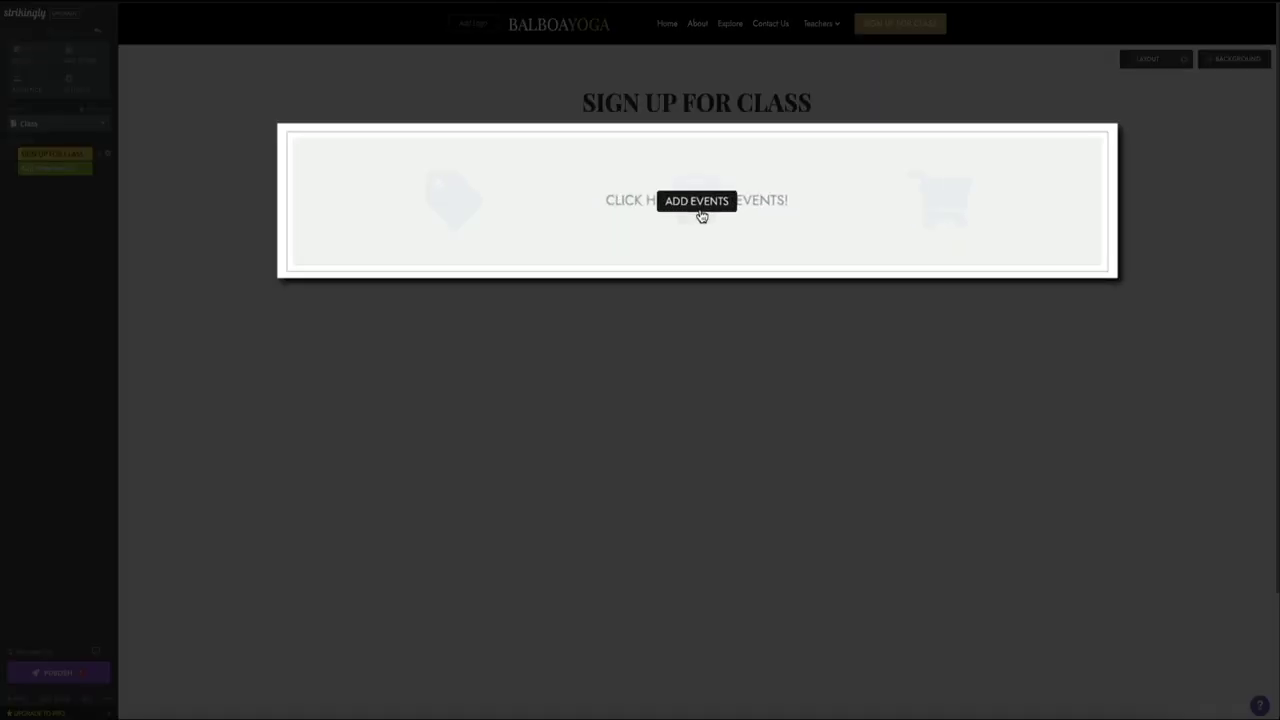
Step: Open the booking events manager from the section's events area
{"action": "left_click", "coordinate": [699, 206]}
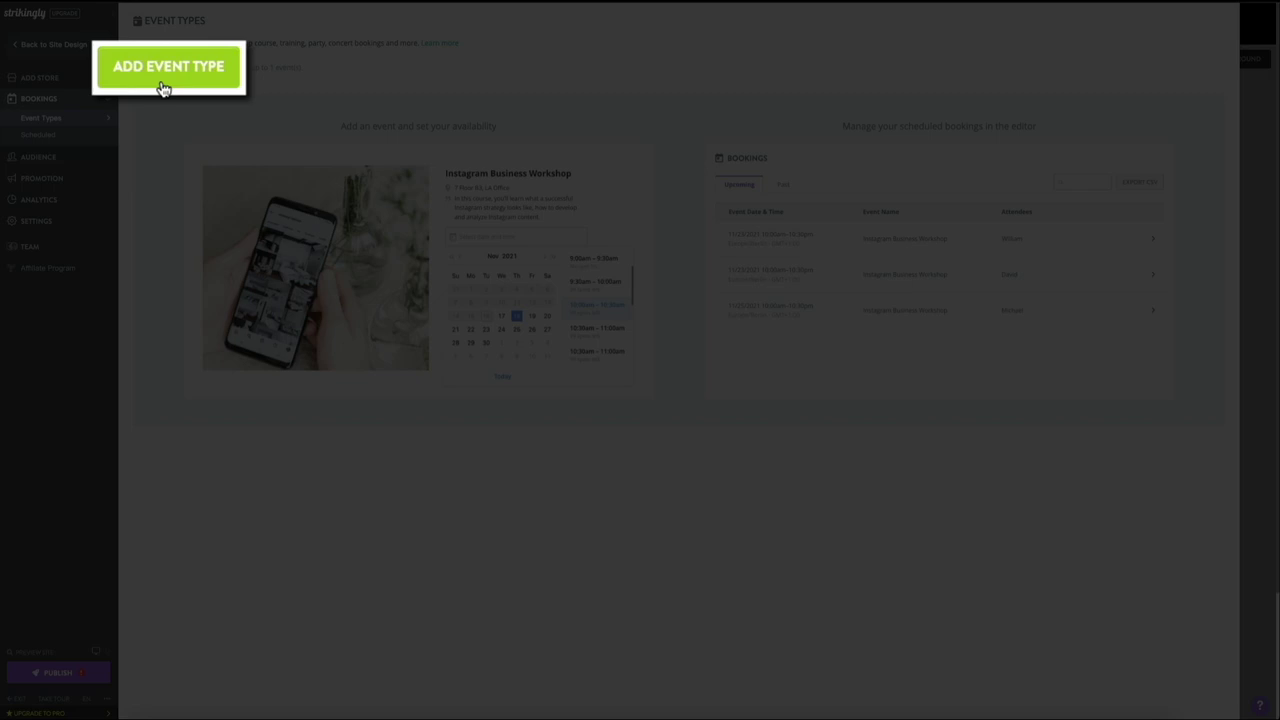
Step: Start a new event type in the Bookings dashboard
{"action": "left_click", "coordinate": [163, 88]}
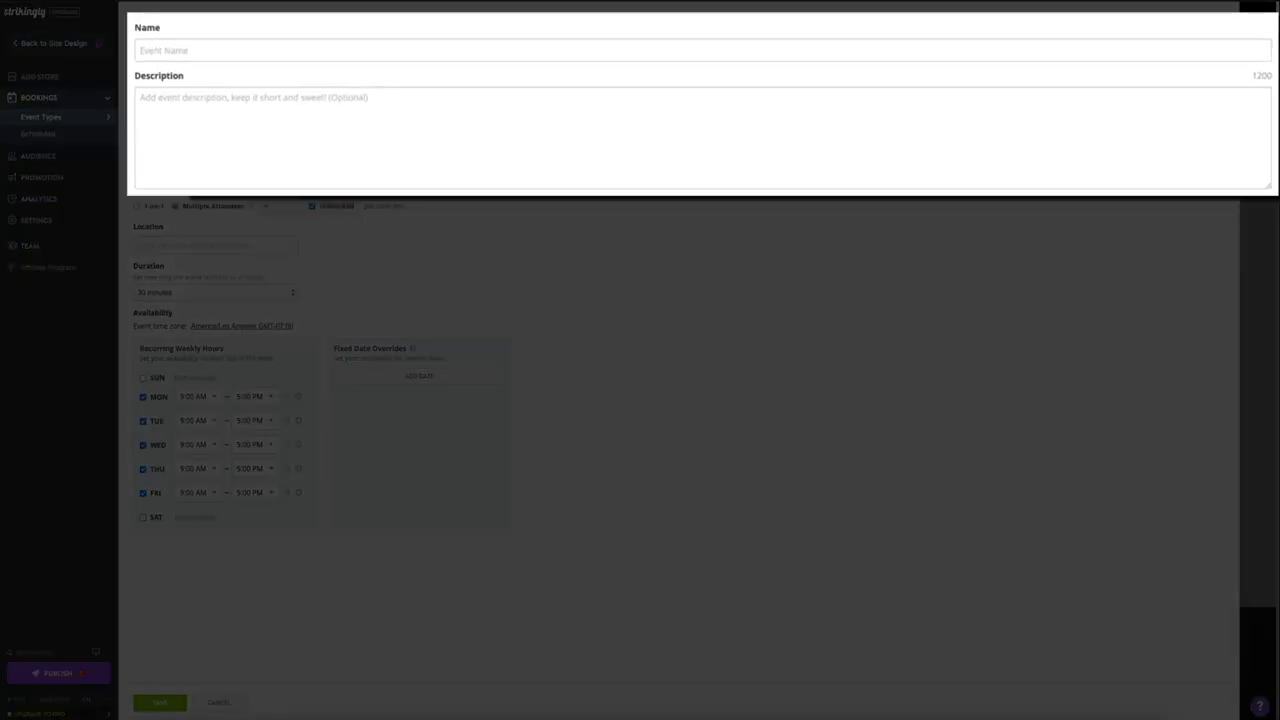
Step: Name the event 'Hot Yoga' with description '$17 per class. Book your class to save your spot.'
{"action": "type", "text": "Hot Yoga"}
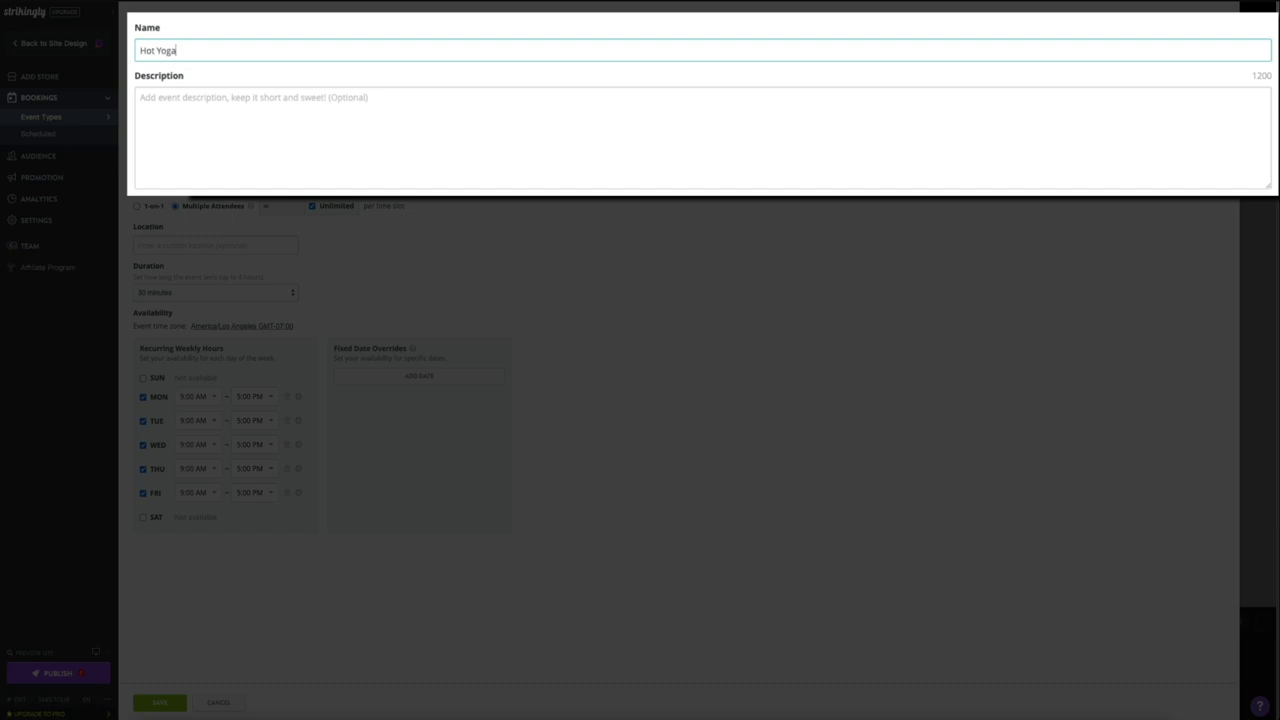
{"action": "left_click", "coordinate": [163, 100]}
{"action": "type", "text": "$17"}
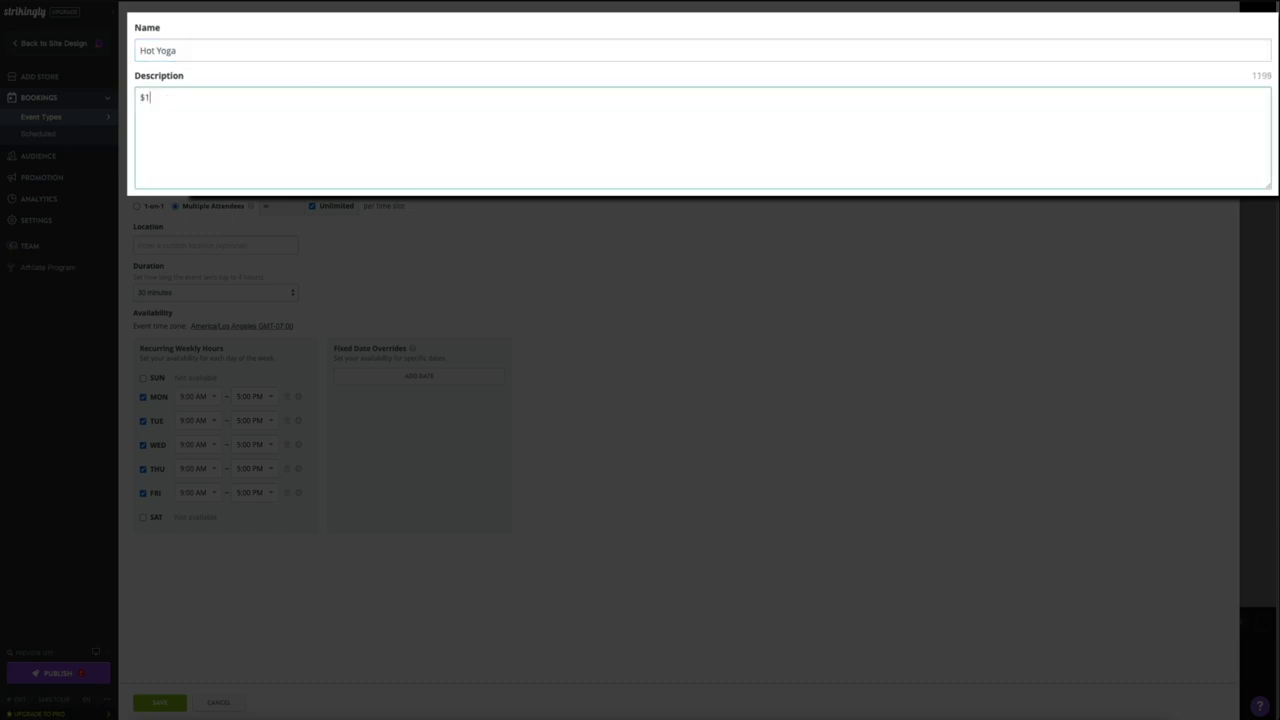
{"action": "type", "text": " per class. Book your class to save your spot."}
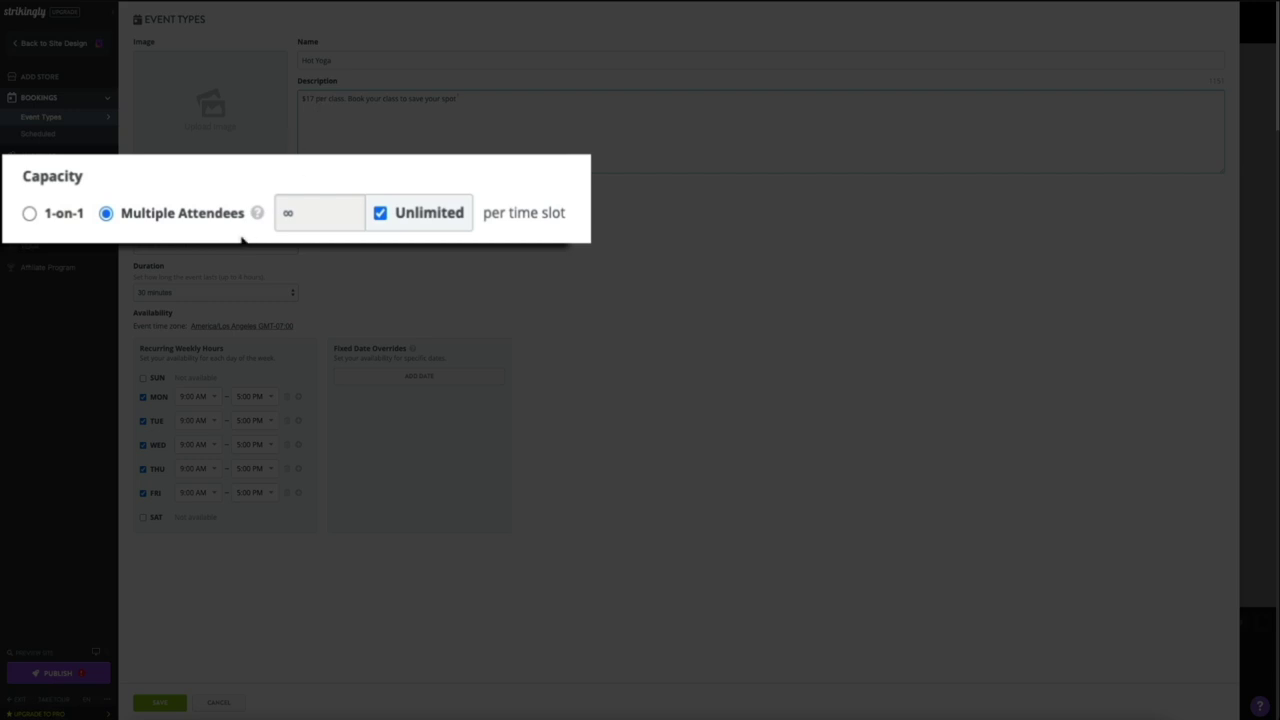
Step: Limit capacity to 20 attendees per slot and set the location to San Diego, CA
{"action": "left_click", "coordinate": [382, 216]}
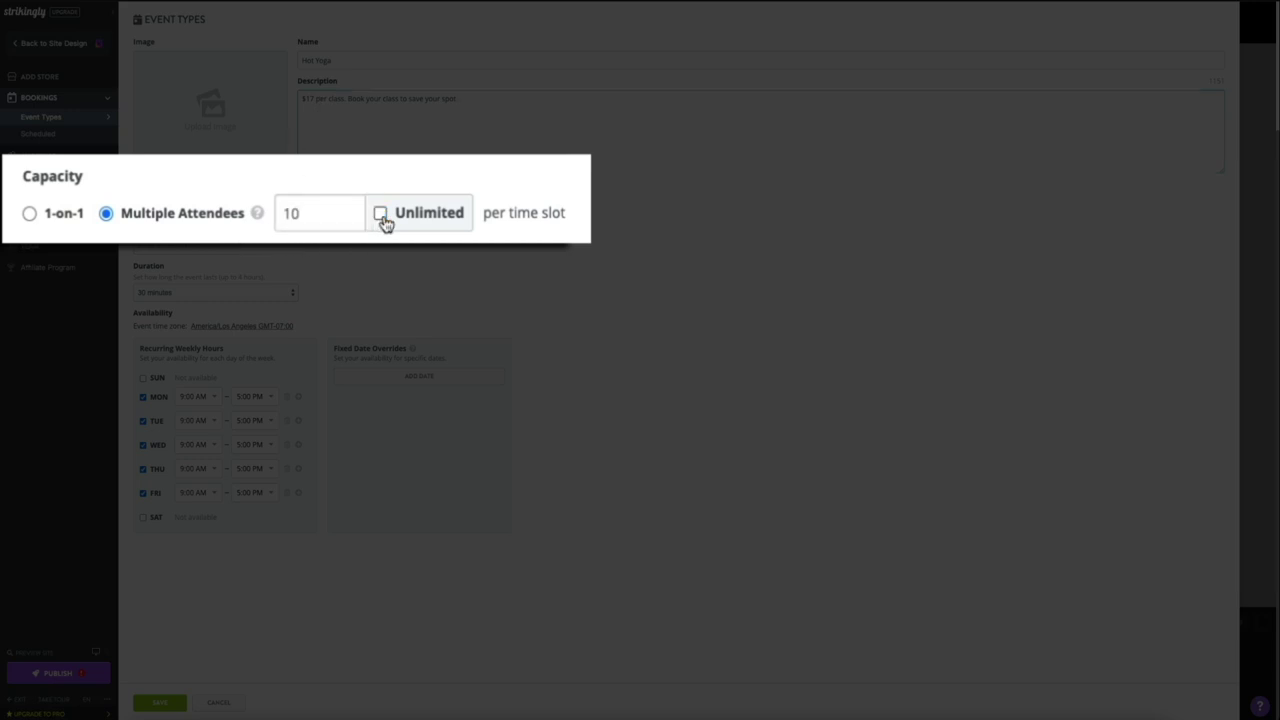
{"action": "double_click", "coordinate": [312, 220]}
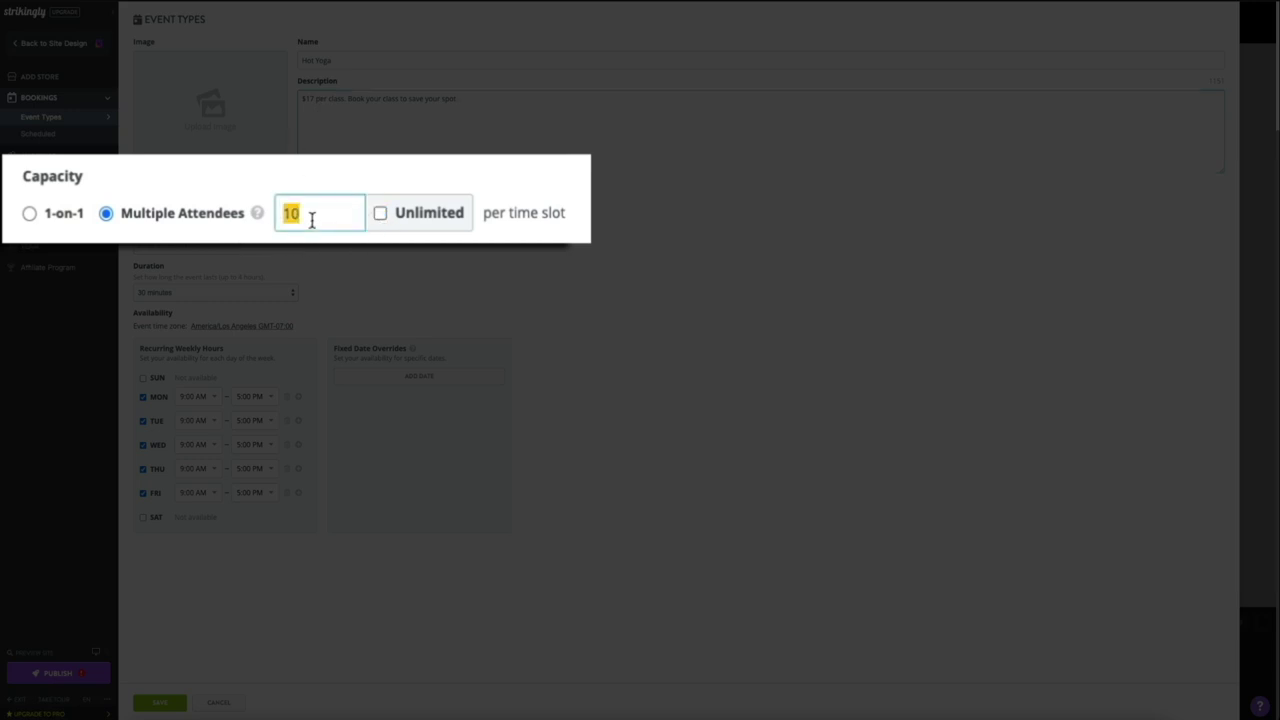
{"action": "type", "text": "20"}
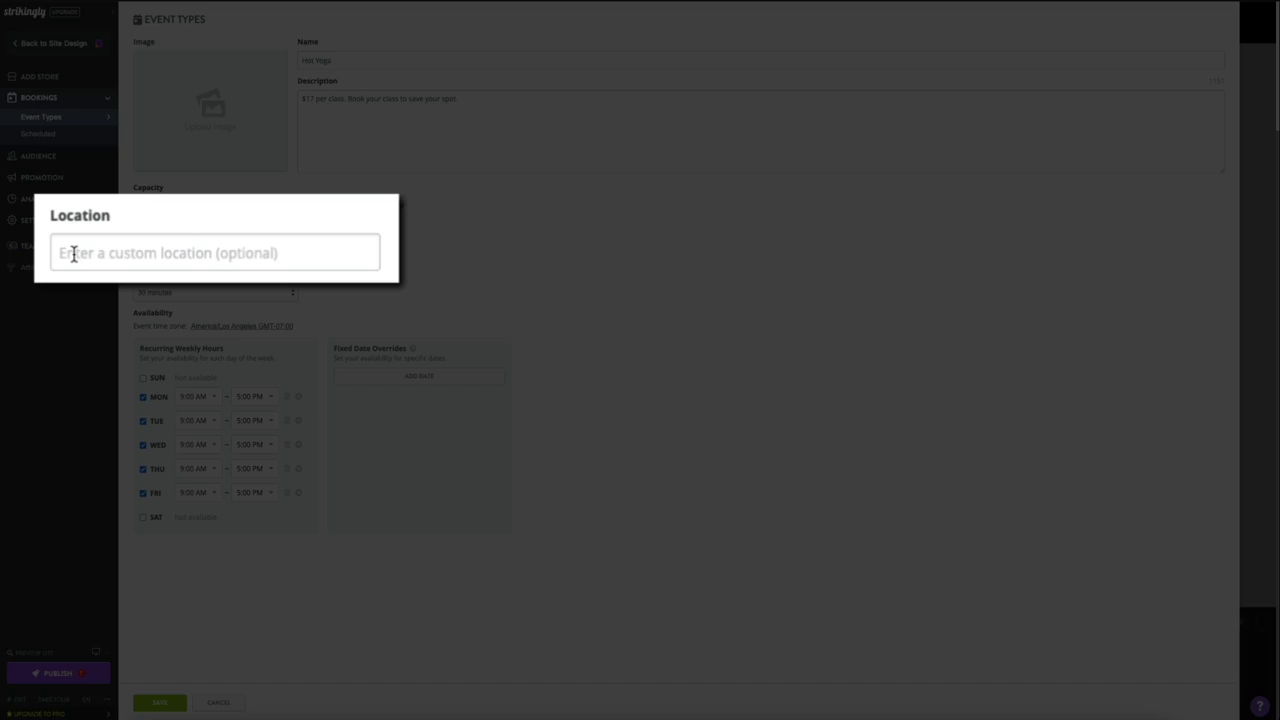
{"action": "left_click", "coordinate": [73, 253]}
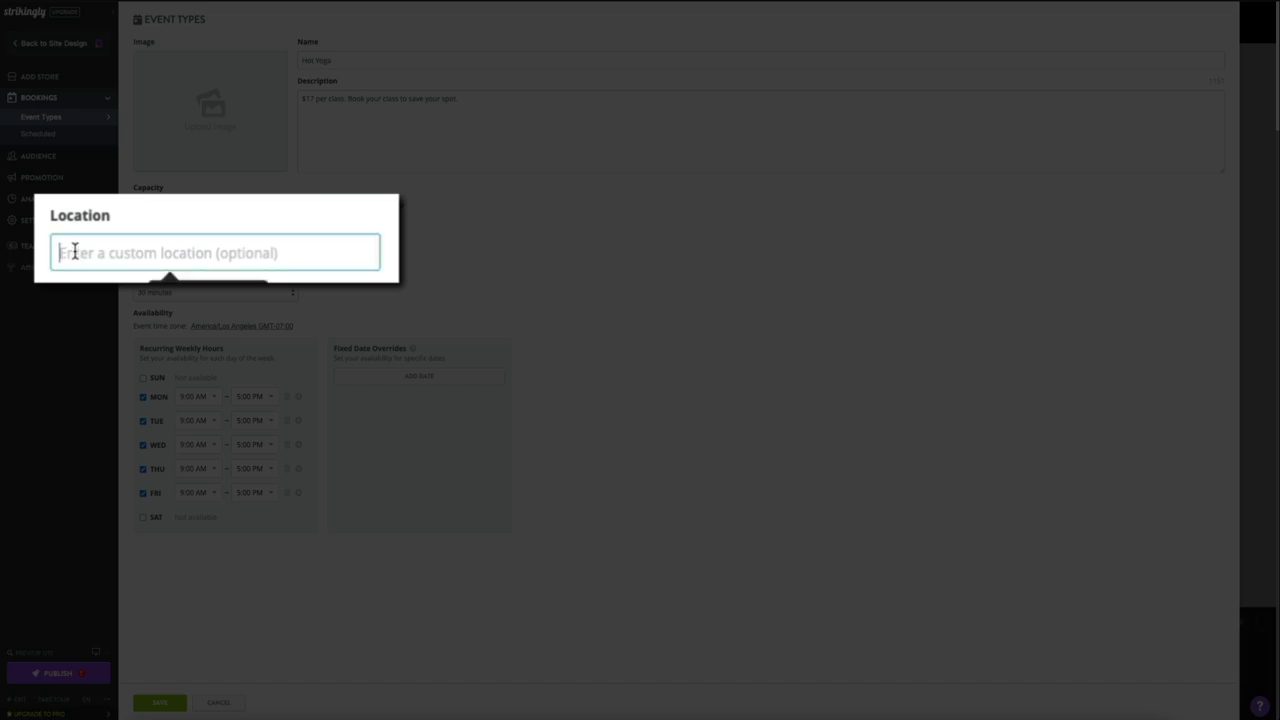
{"action": "type", "text": "San Diego, CA"}
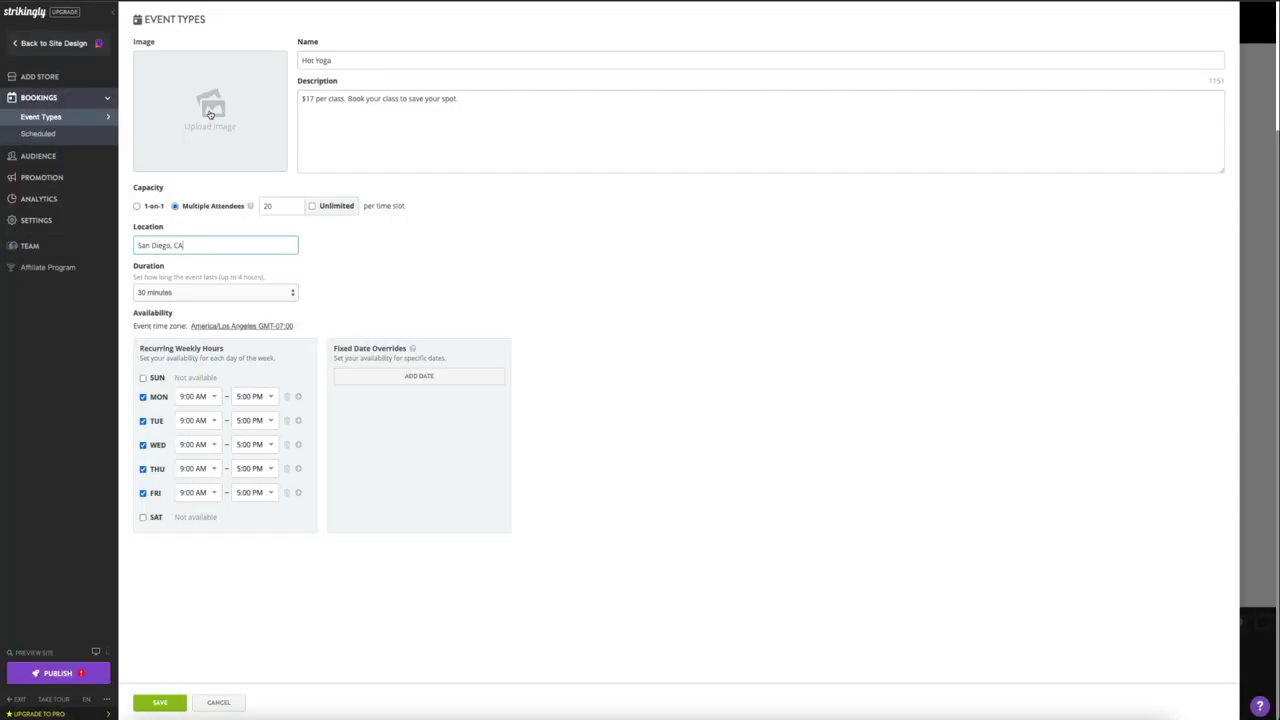
Step: Upload the pexels yoga photo from Downloads as the Hot Yoga image and save the event type
{"action": "left_click", "coordinate": [210, 108]}
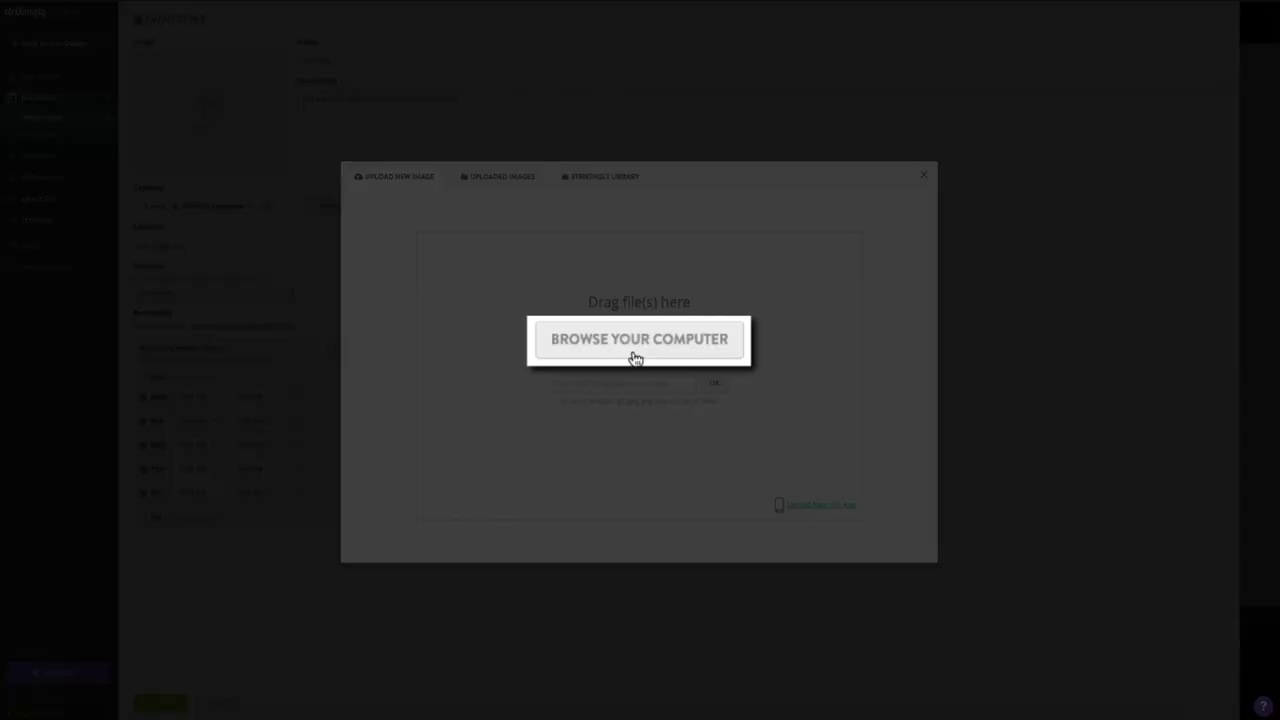
{"action": "left_click", "coordinate": [635, 357]}
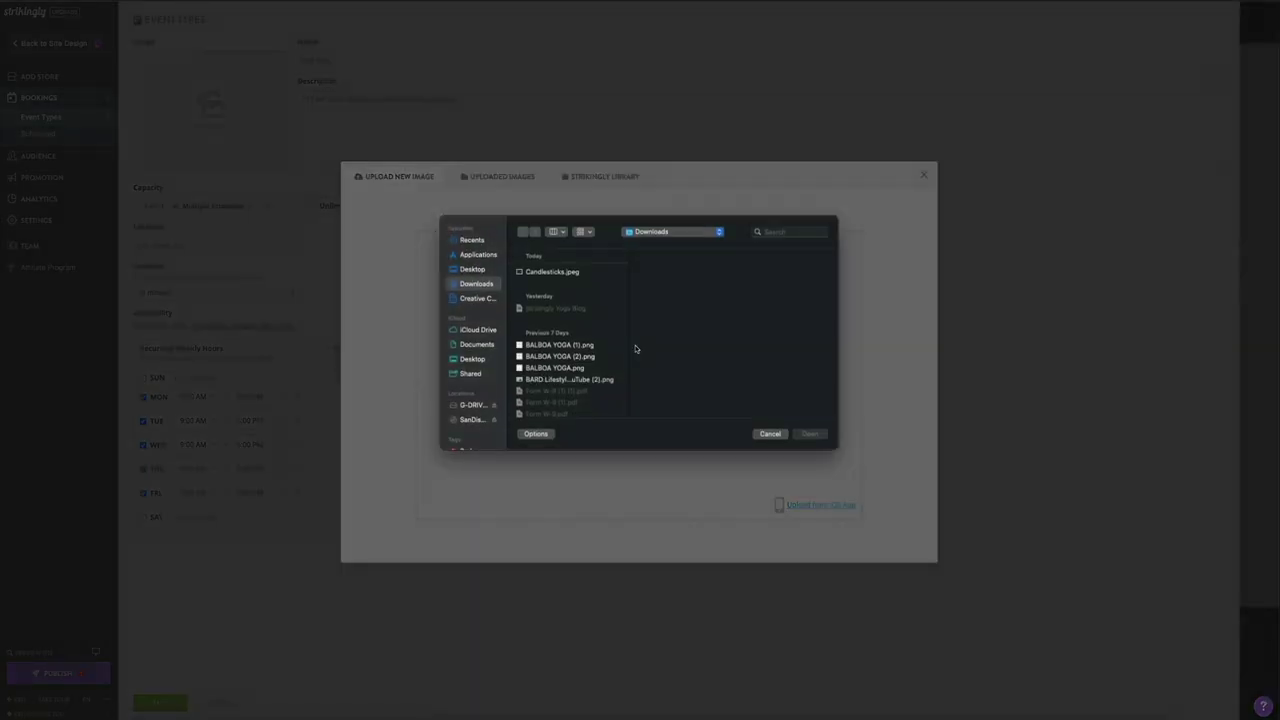
{"action": "scroll", "coordinate": [570, 340], "scroll_direction": "down", "scroll_amount": 5}
{"action": "left_click", "coordinate": [570, 302]}
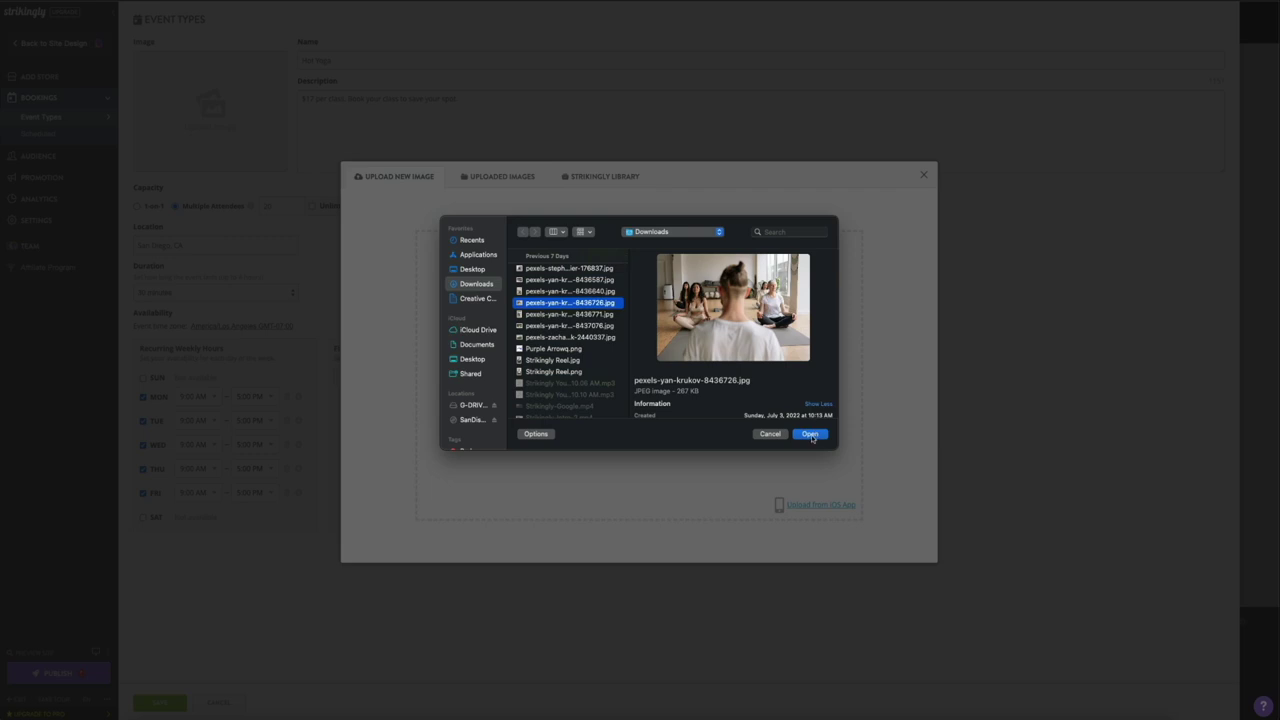
{"action": "left_click", "coordinate": [810, 434]}
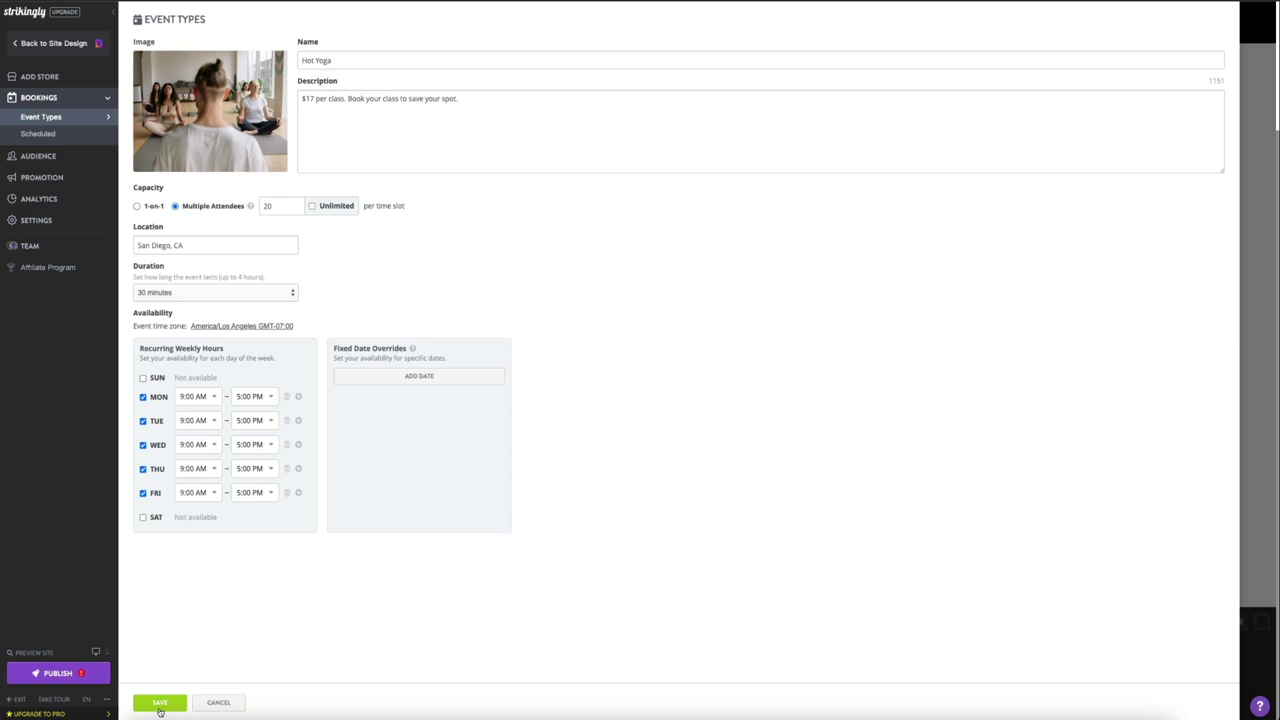
{"action": "left_click", "coordinate": [159, 705]}
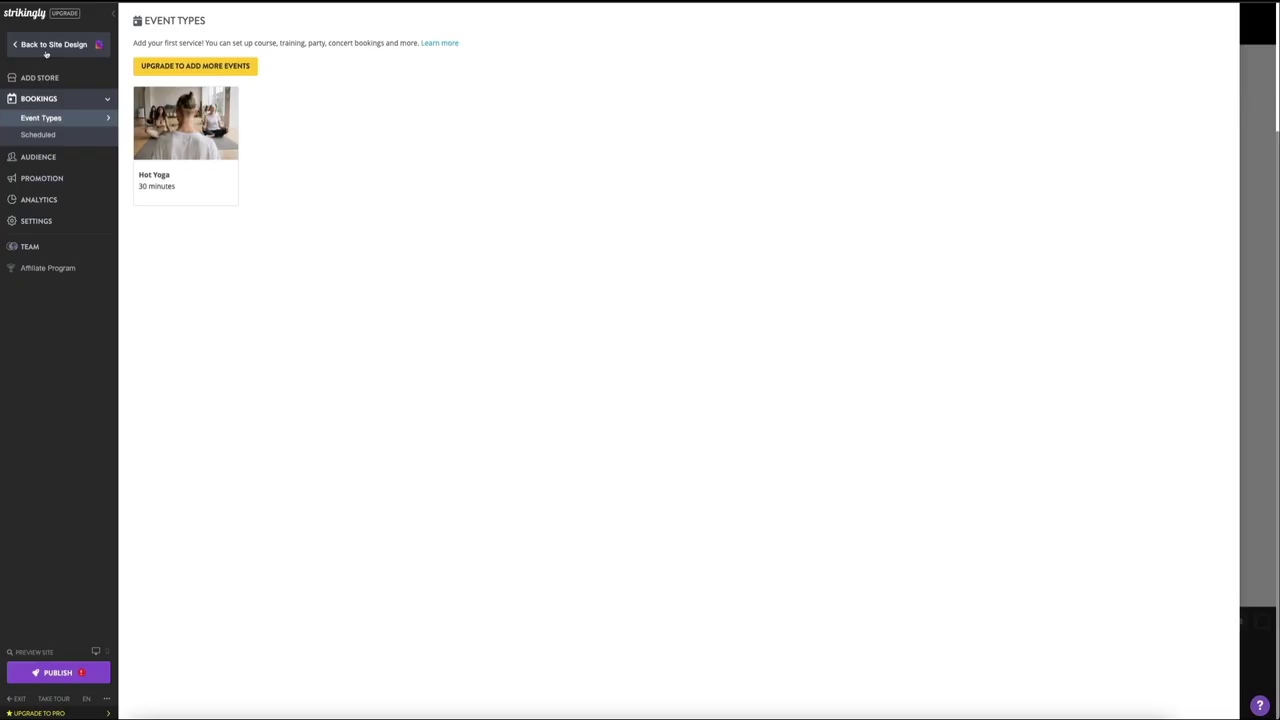
Step: Return to the site design and show the Pages list
{"action": "left_click", "coordinate": [48, 47]}
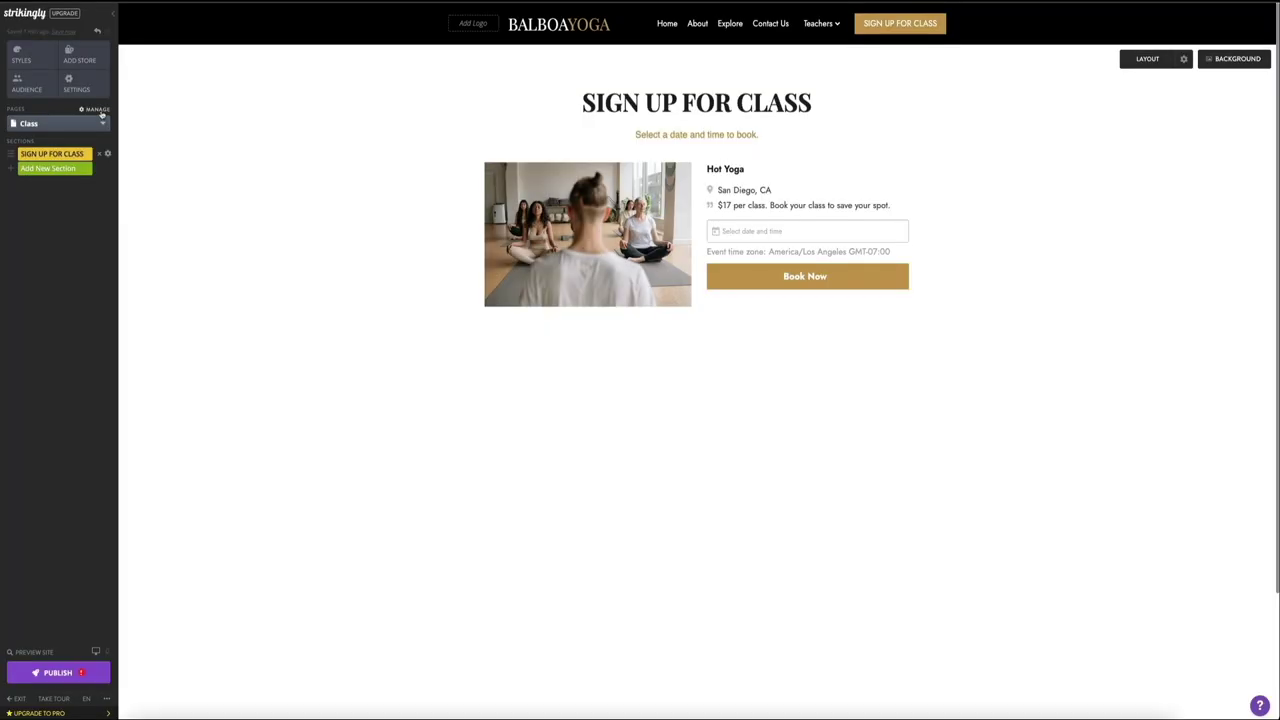
{"action": "left_click", "coordinate": [99, 111]}
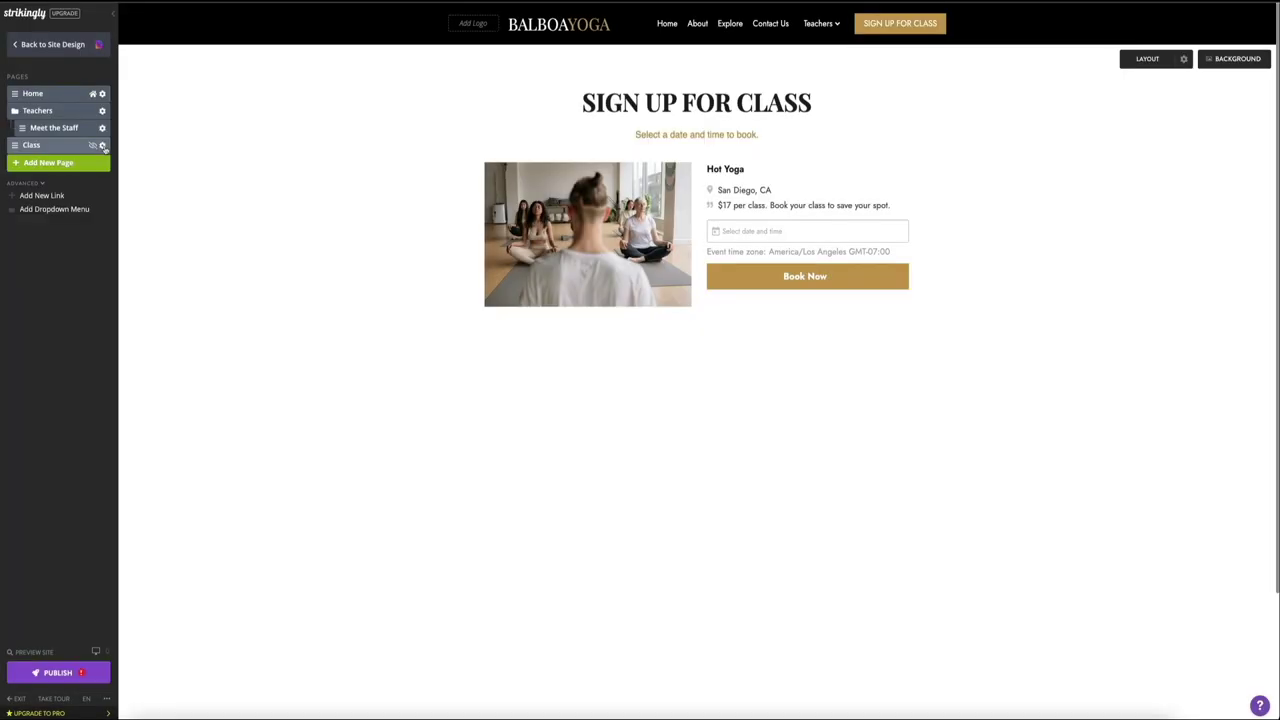
Step: Copy the Class page's address, balboayoga.mystrikingly.com/class, from its page settings
{"action": "left_click", "coordinate": [102, 146]}
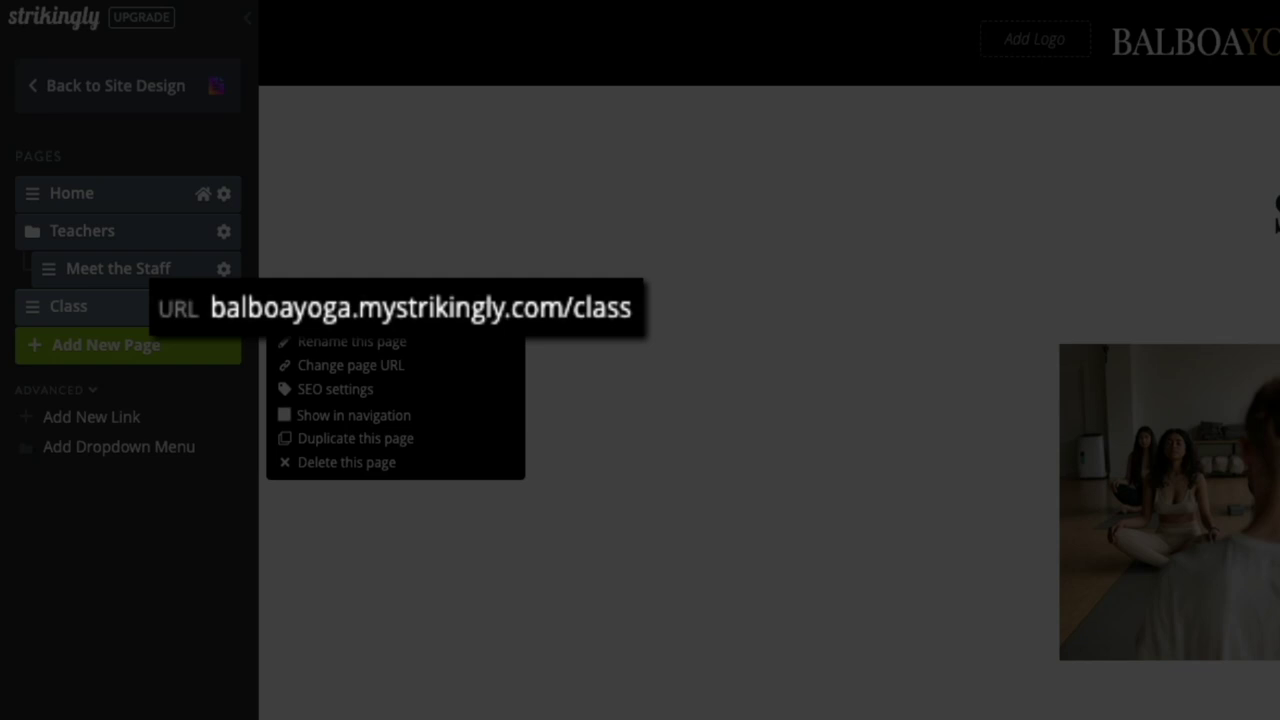
{"action": "left_click_drag", "start_coordinate": [40, 306], "coordinate": [100, 306]}
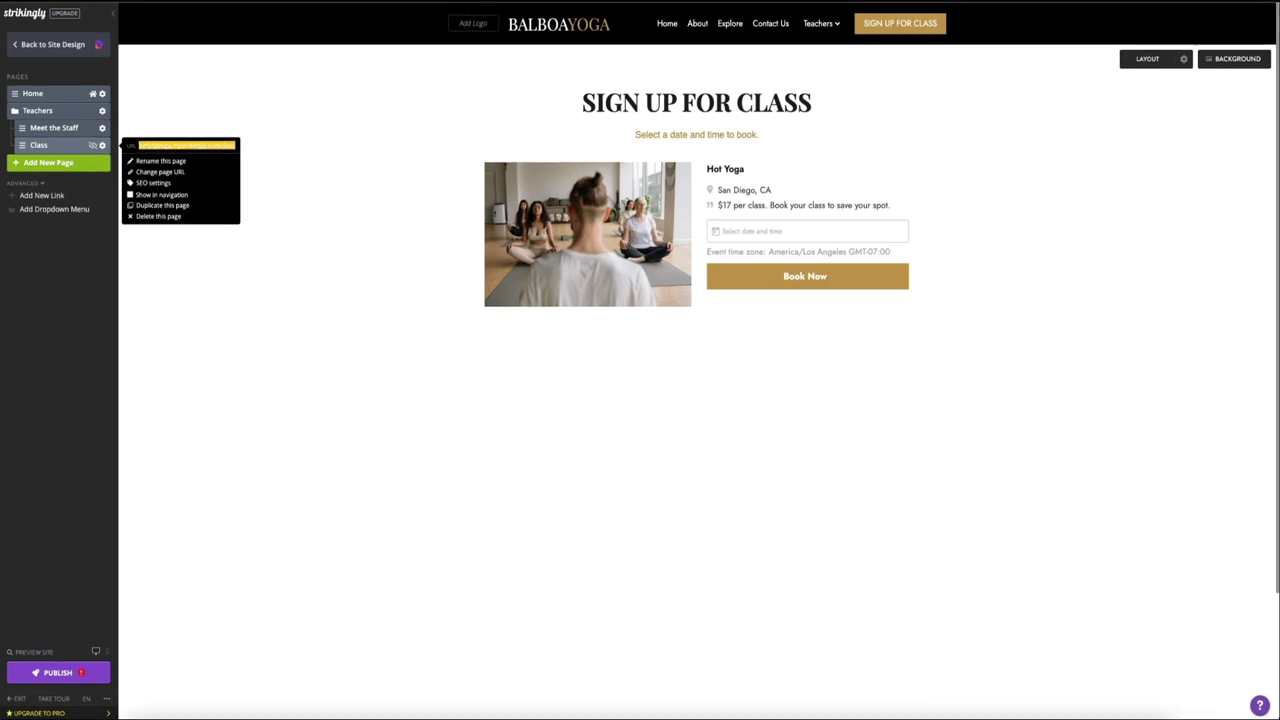
{"action": "mouse_move", "coordinate": [890, 35]}
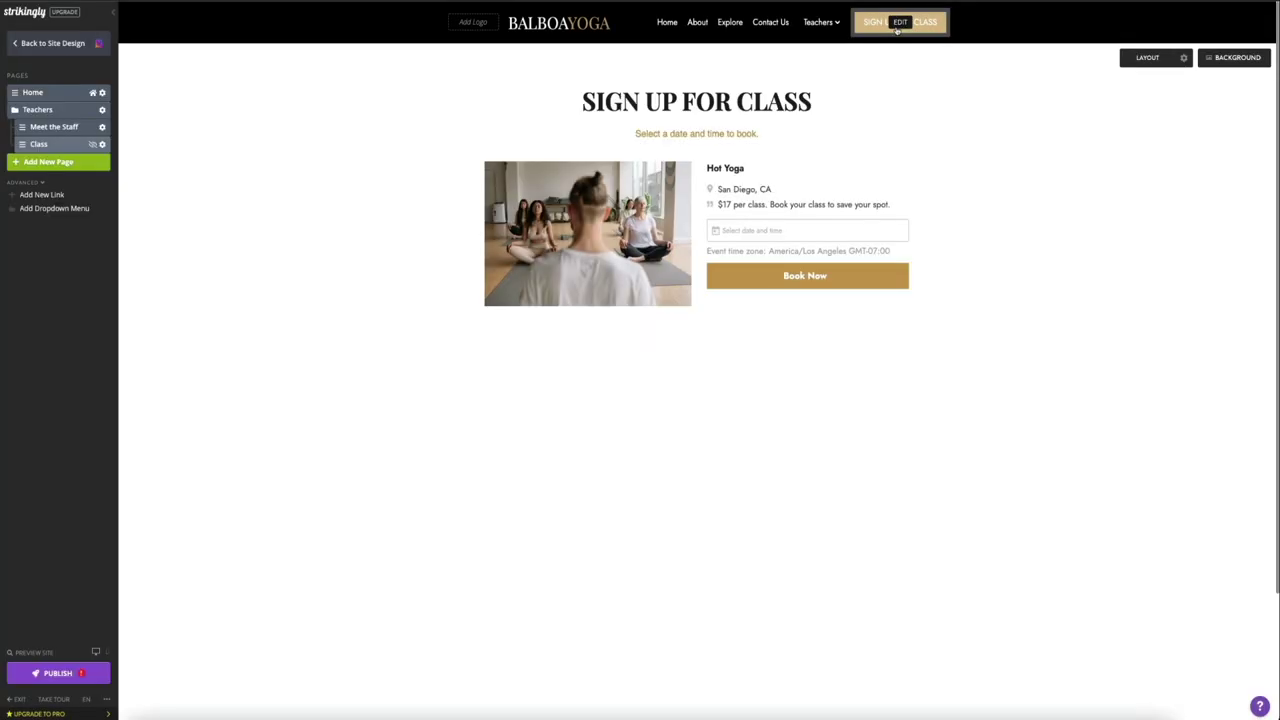
{"action": "left_click", "coordinate": [899, 30]}
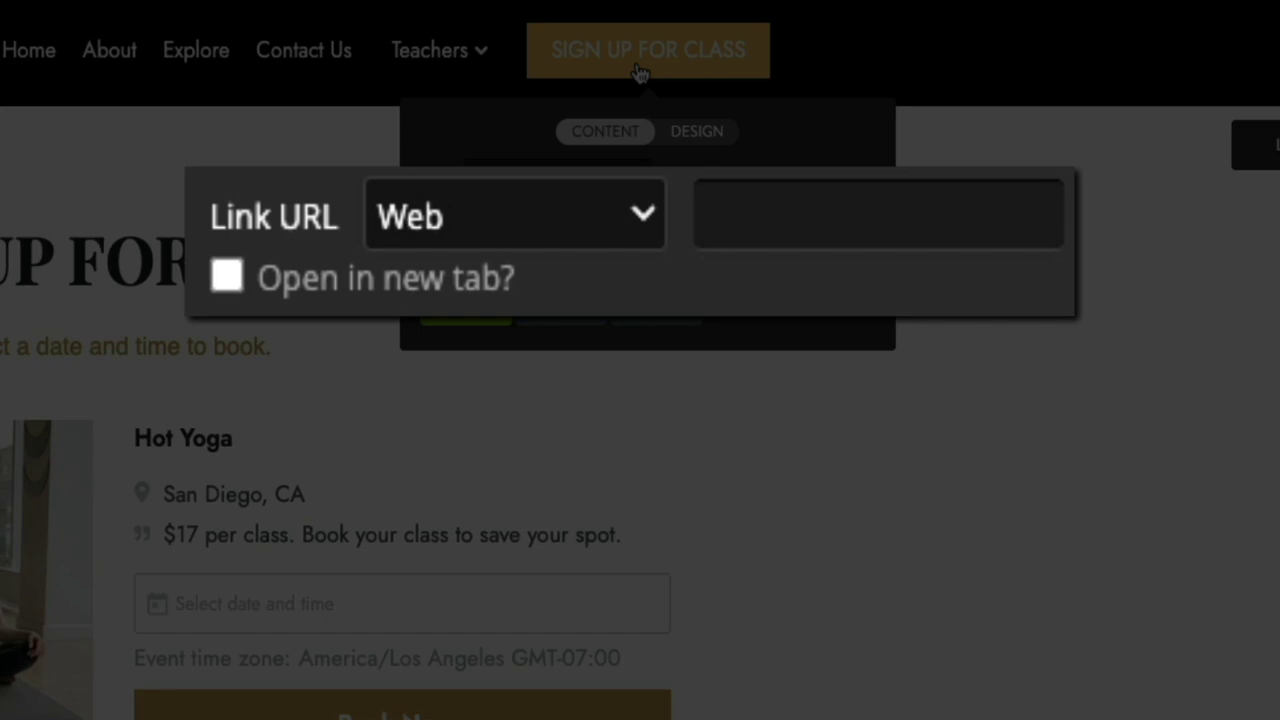
{"action": "left_click", "coordinate": [748, 228]}
{"action": "type", "text": "https://sdyoga.mystrikingly.com/class"}
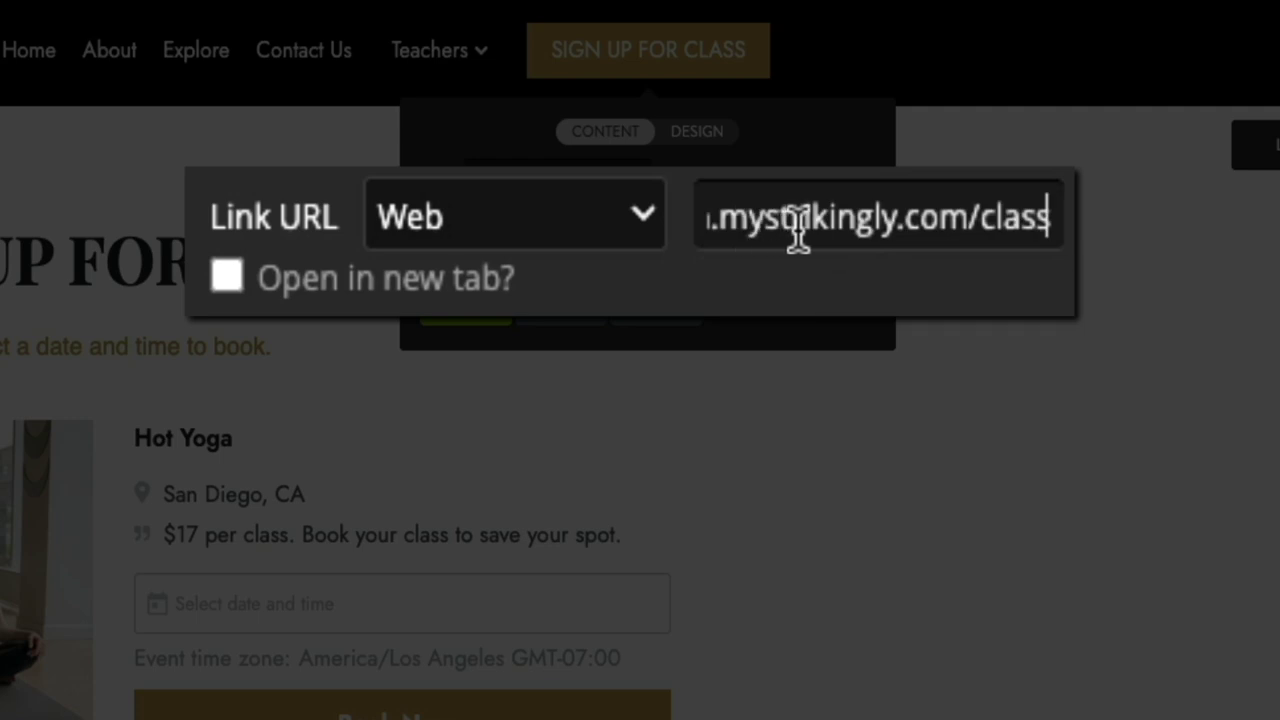
{"action": "triple_click", "coordinate": [800, 229]}
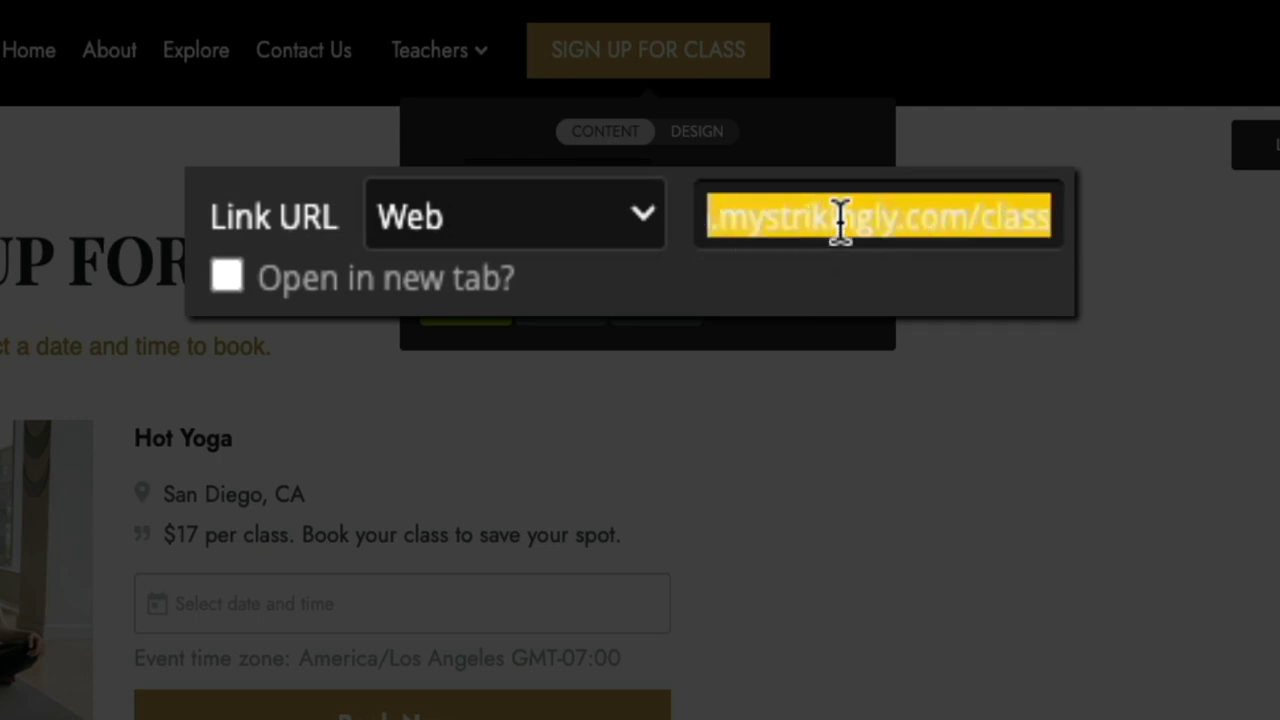
{"action": "key", "text": "Home"}
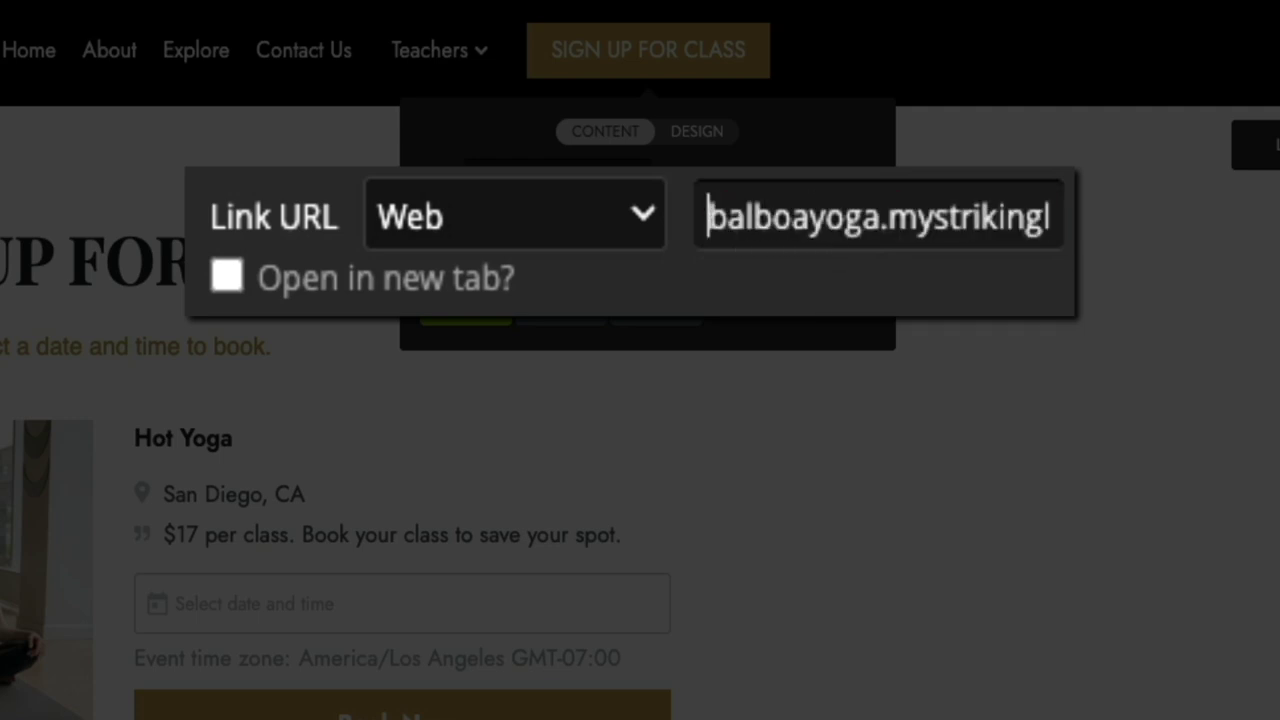
{"action": "type", "text": "http"}
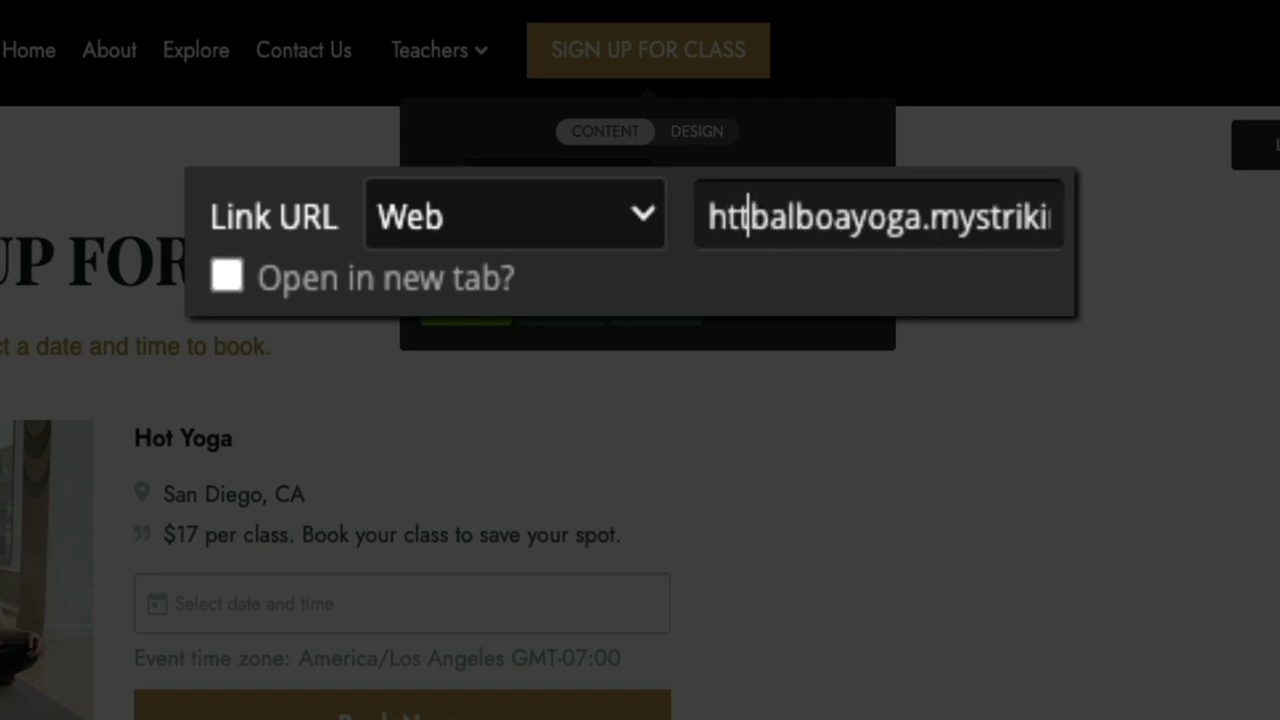
{"action": "type", "text": "s://"}
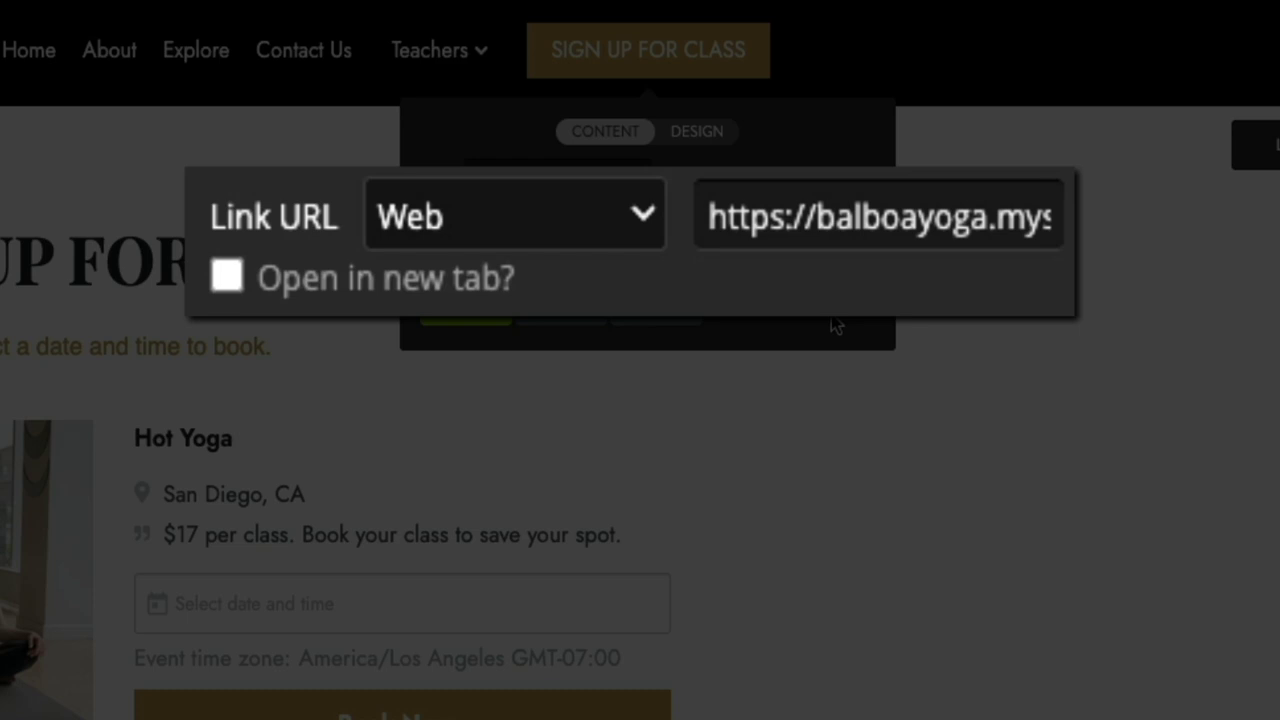
{"action": "triple_click", "coordinate": [814, 230]}
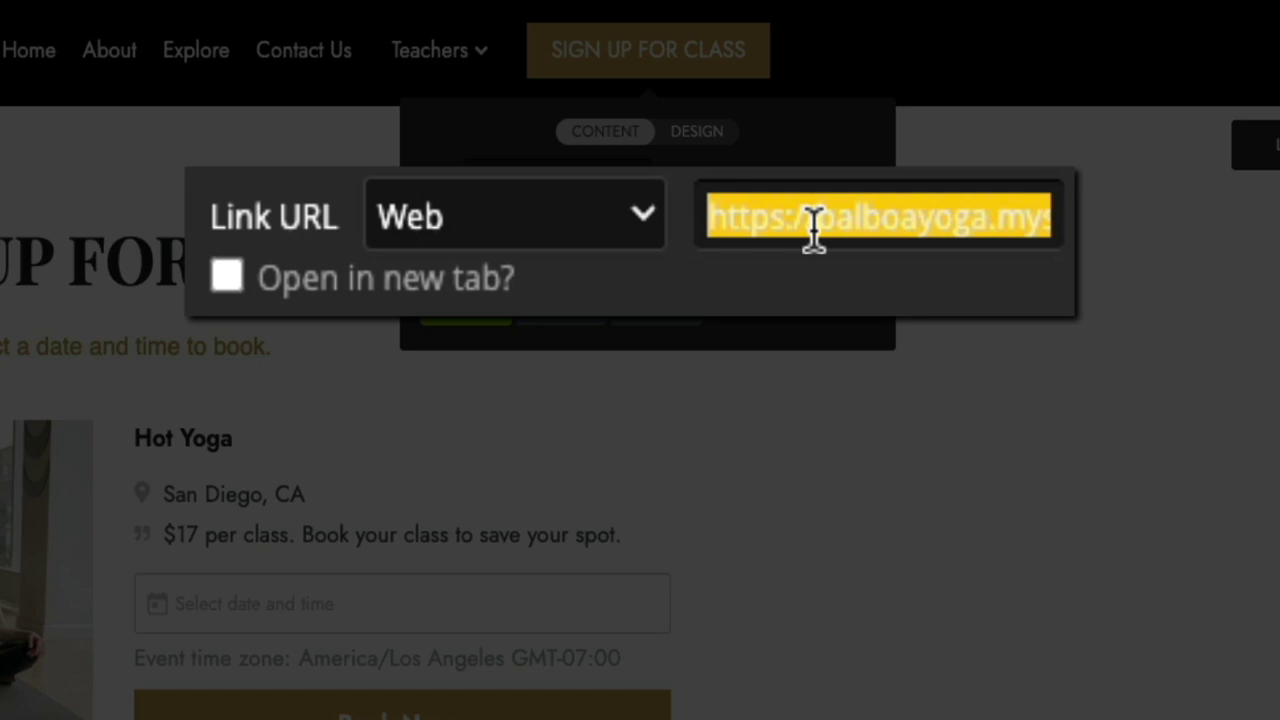
{"action": "left_click", "coordinate": [888, 313]}
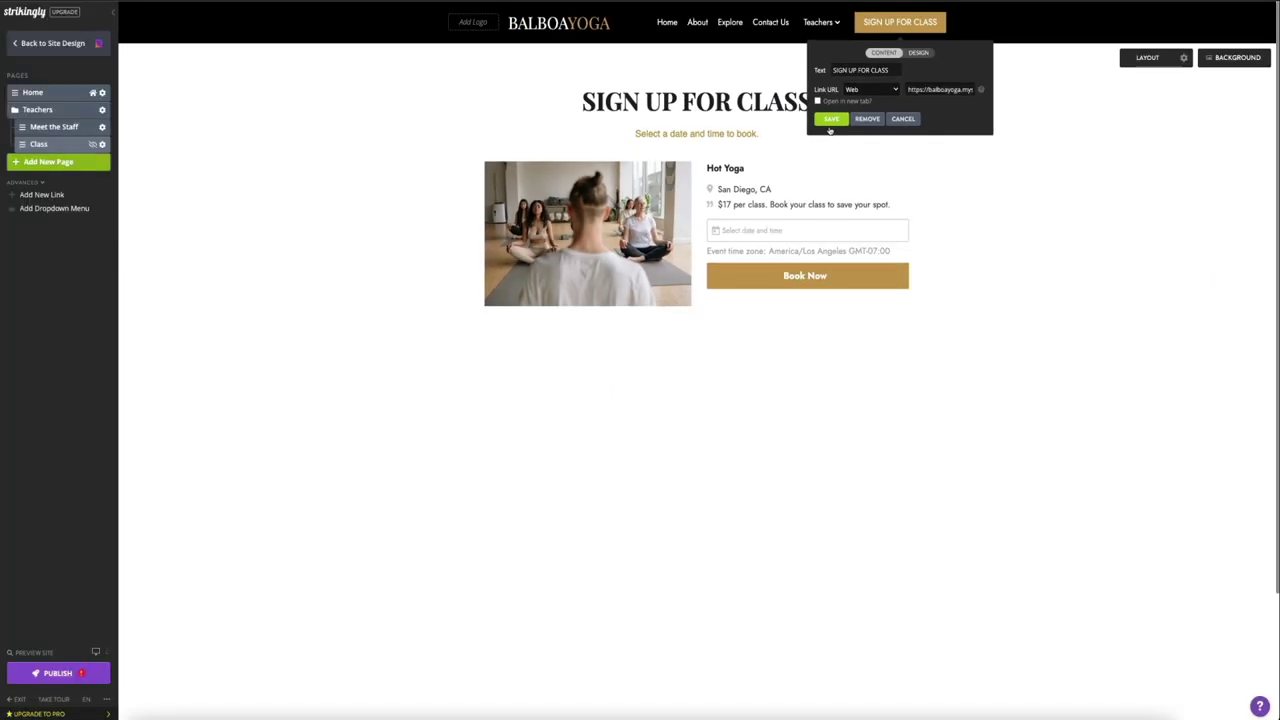
{"action": "left_click", "coordinate": [466, 308]}
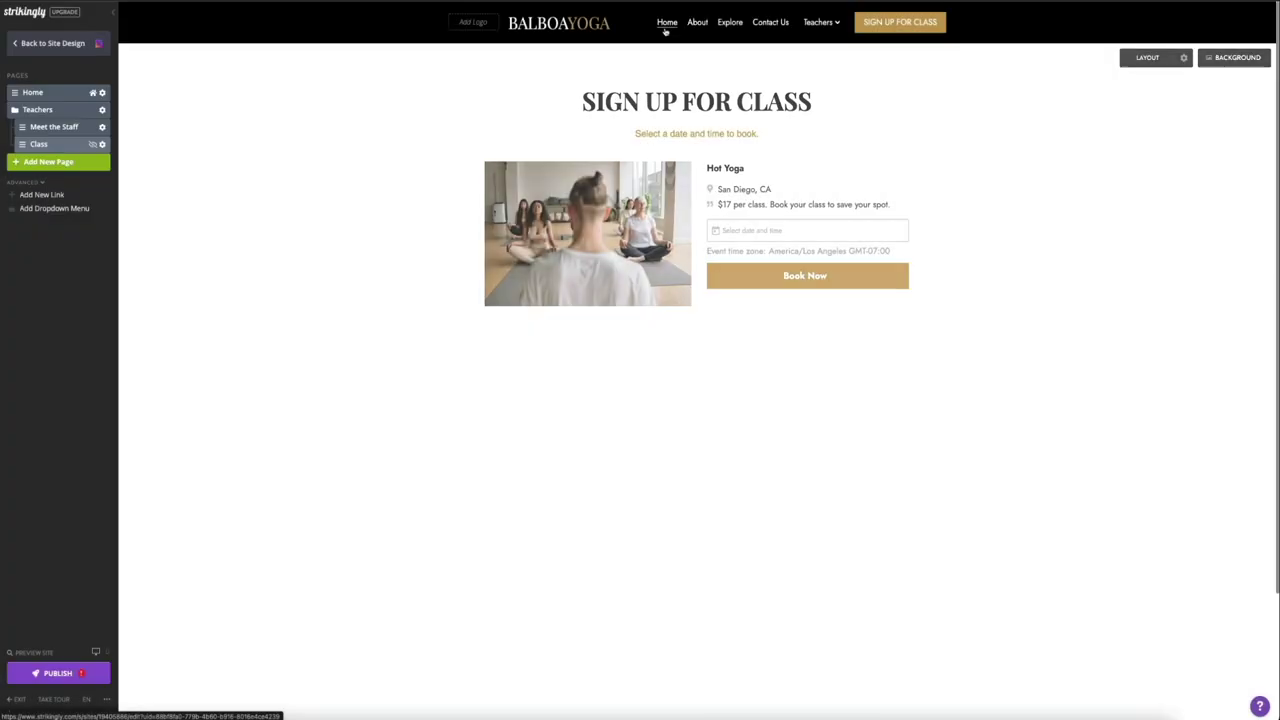
Step: On the Home page, change the hero SIGN UP FOR CLASS button link from #4 to the pasted Class page URL and save
{"action": "left_click", "coordinate": [665, 28]}
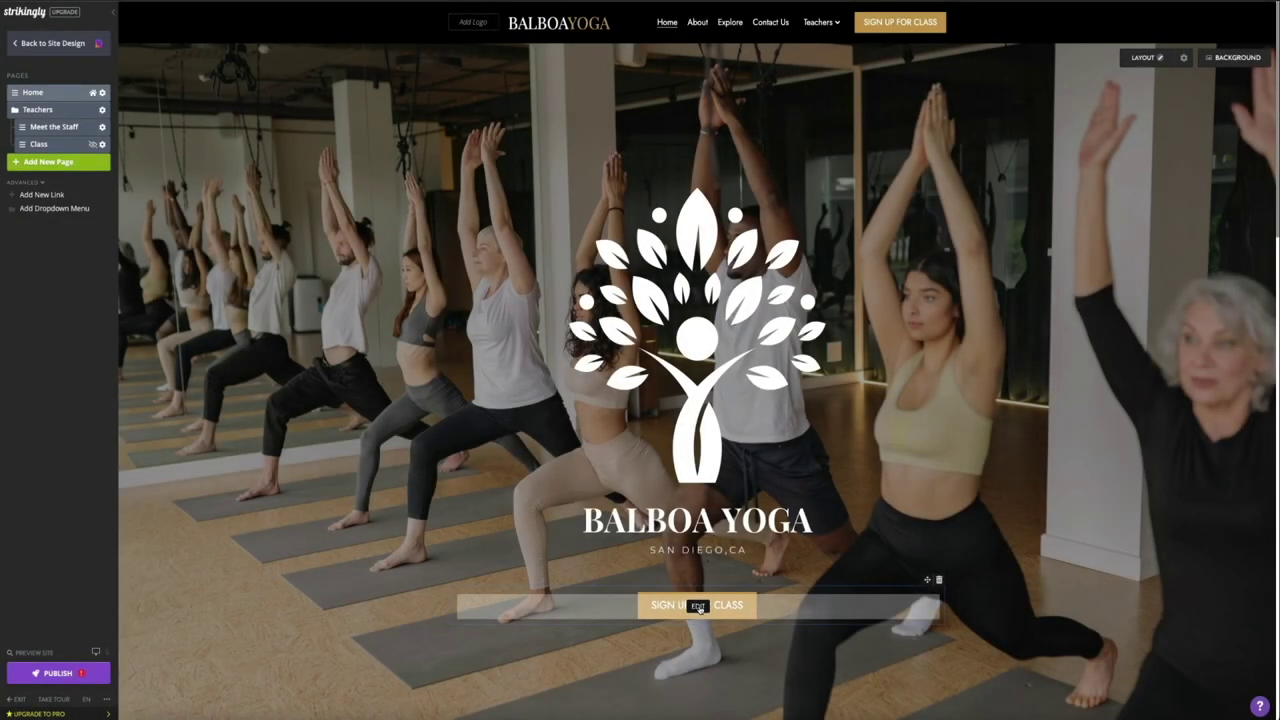
{"action": "left_click", "coordinate": [698, 606]}
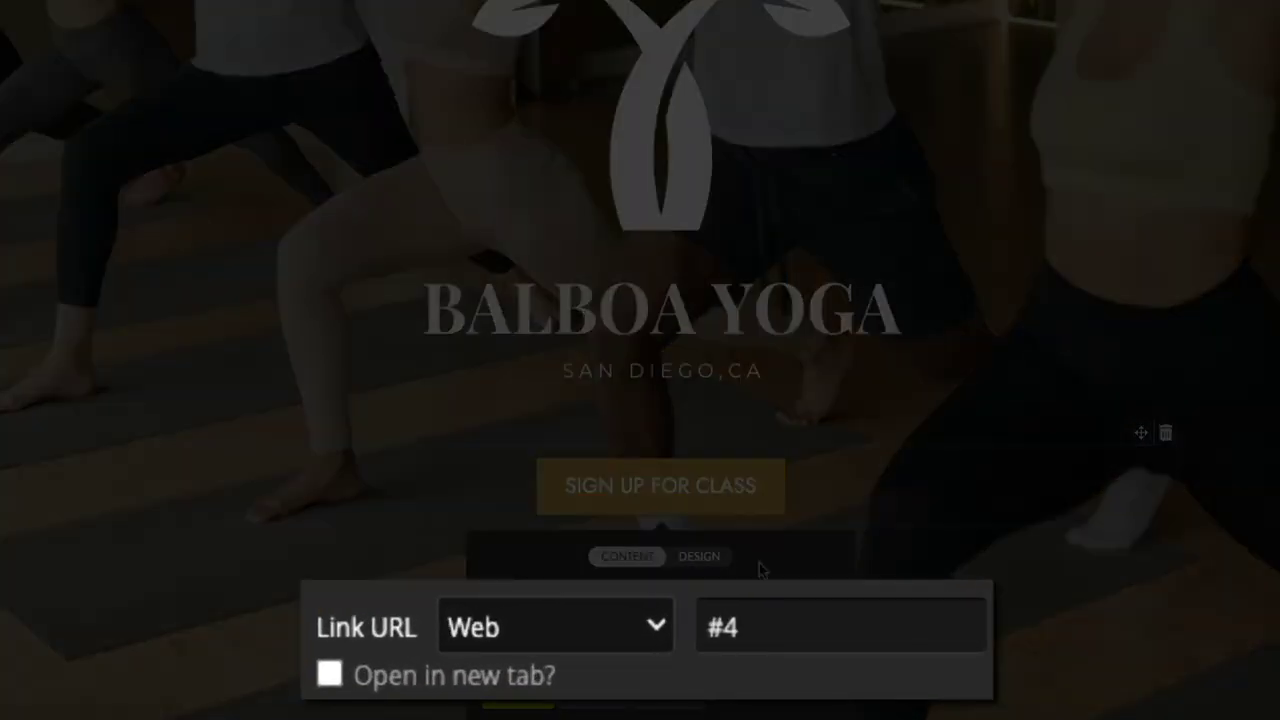
{"action": "triple_click", "coordinate": [773, 627]}
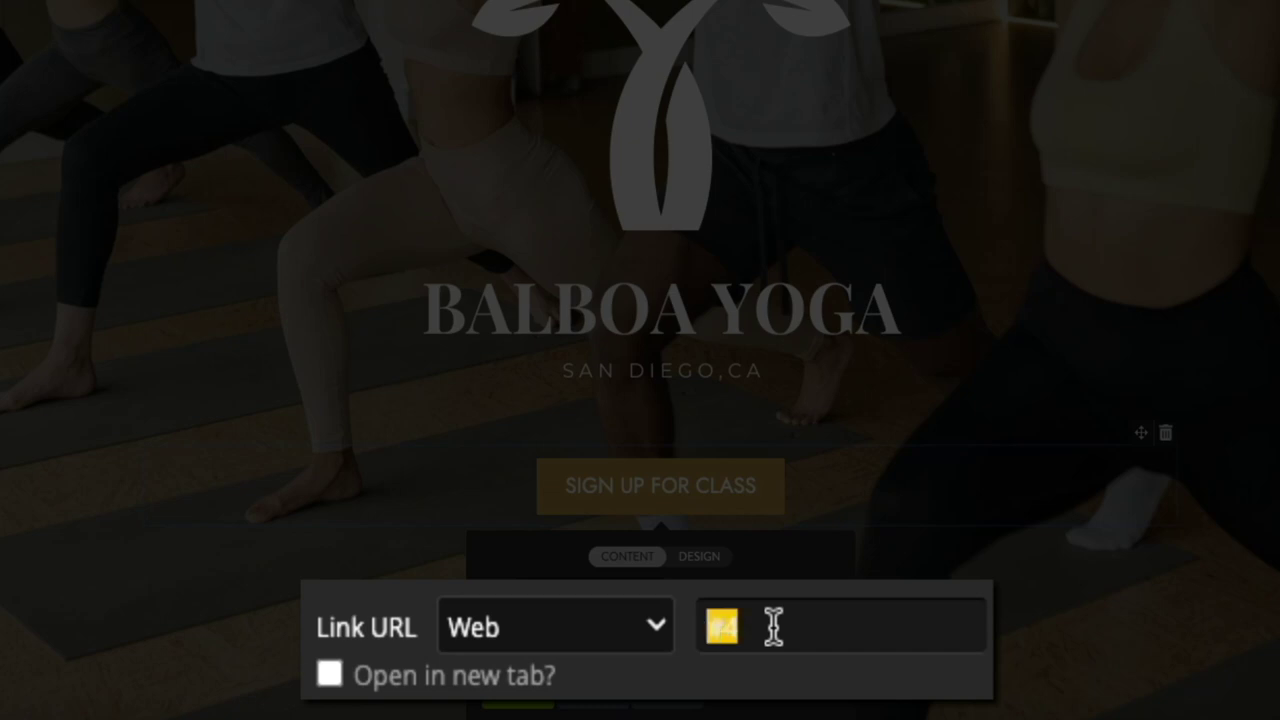
{"action": "key", "text": "ctrl+v"}
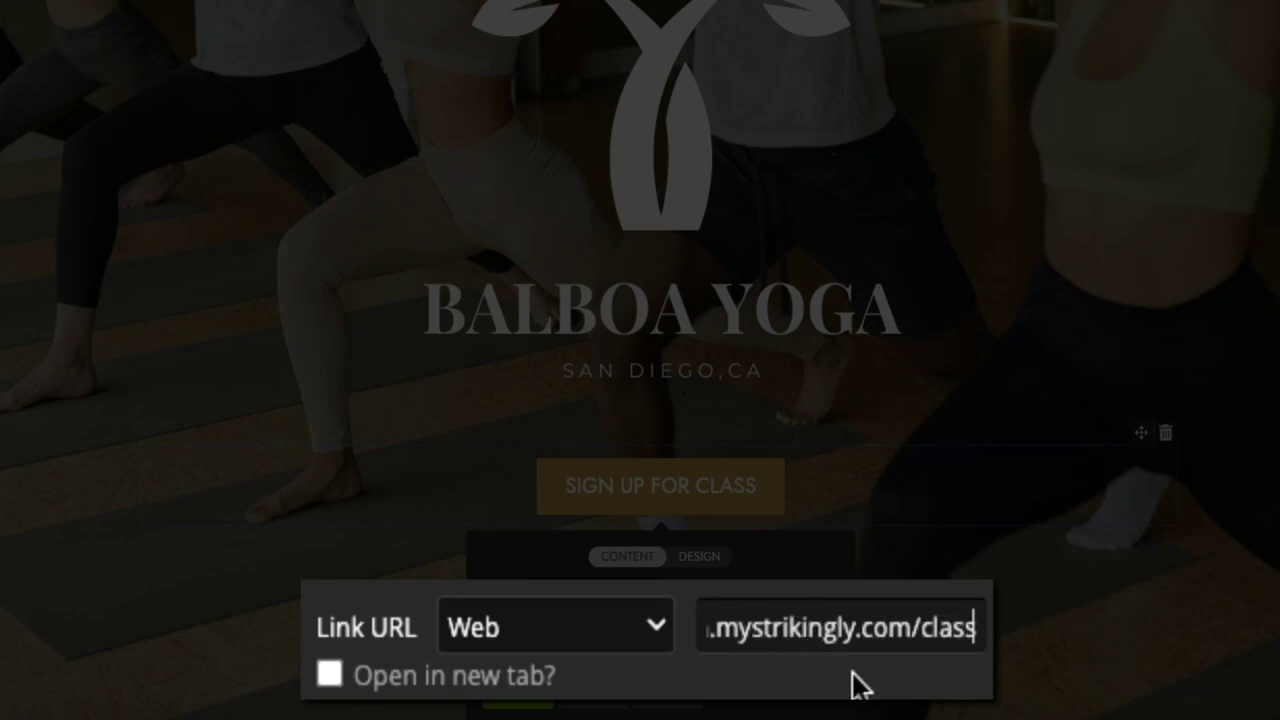
{"action": "triple_click", "coordinate": [858, 620]}
{"action": "key", "text": "Home"}
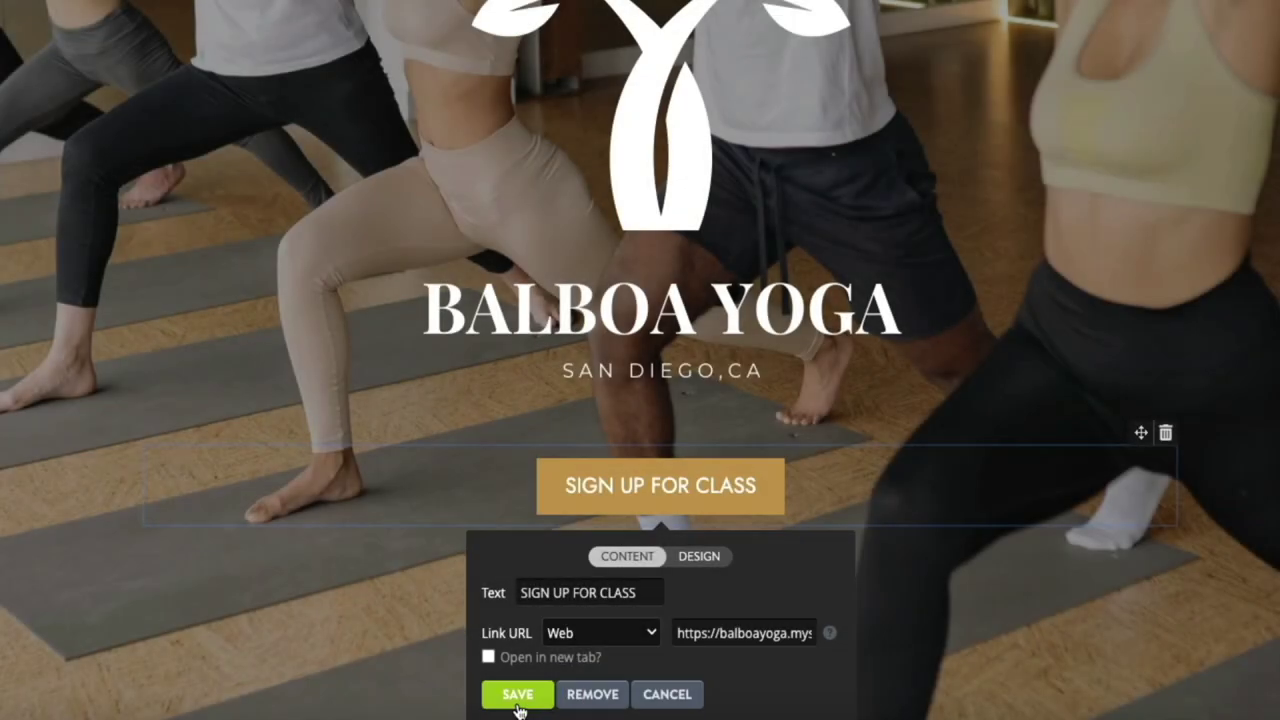
{"action": "left_click", "coordinate": [514, 694]}
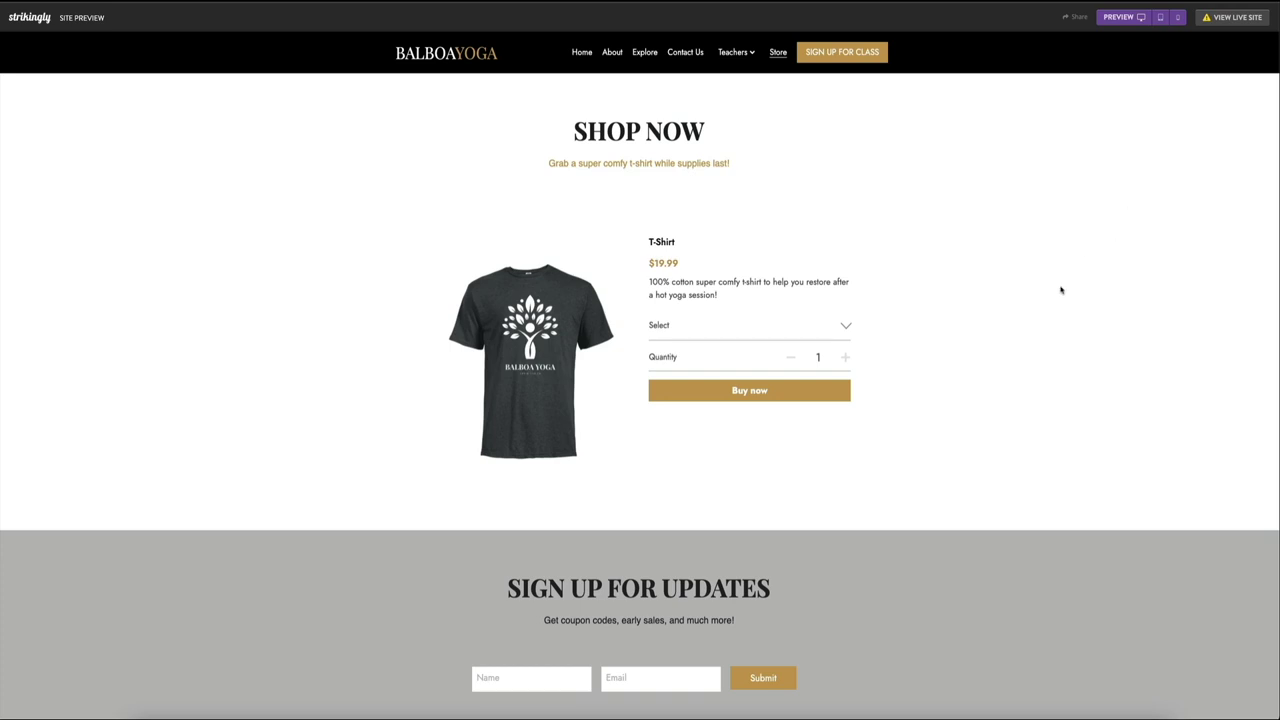
Step: In the preview, pick Extra Large from the $19.99 T-Shirt's size dropdown
{"action": "left_click", "coordinate": [842, 328]}
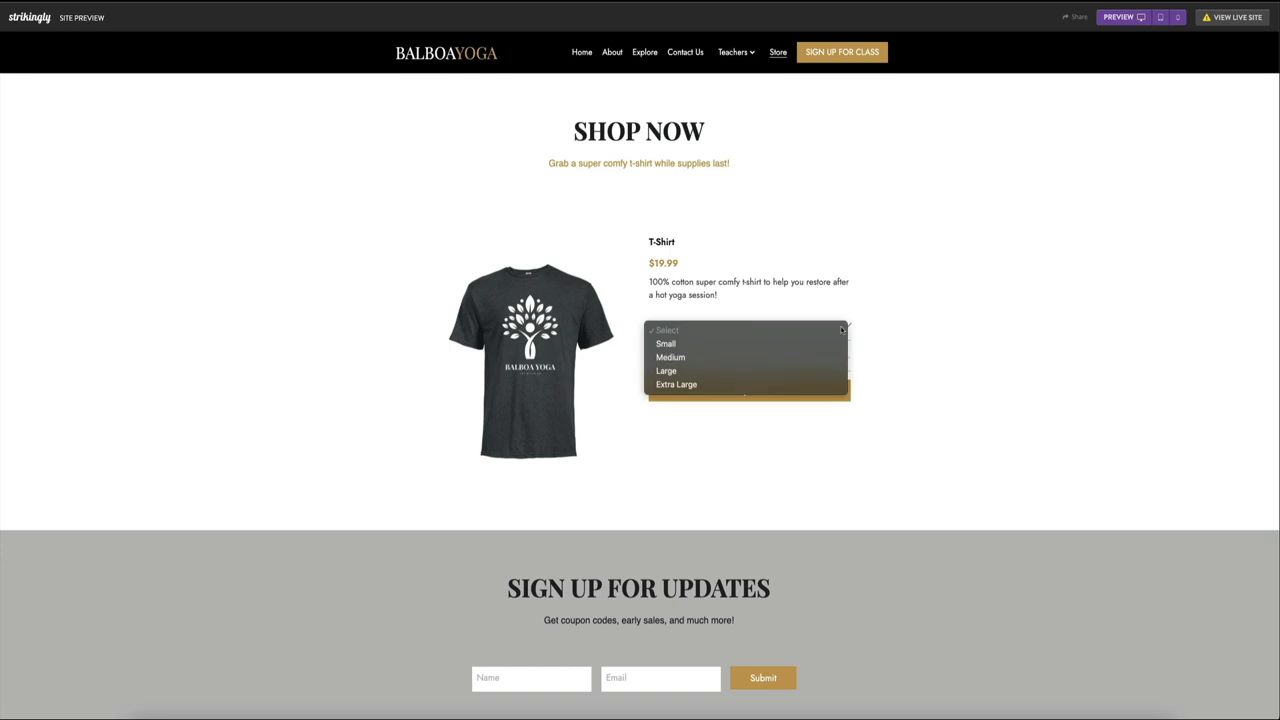
{"action": "left_click", "coordinate": [760, 384]}
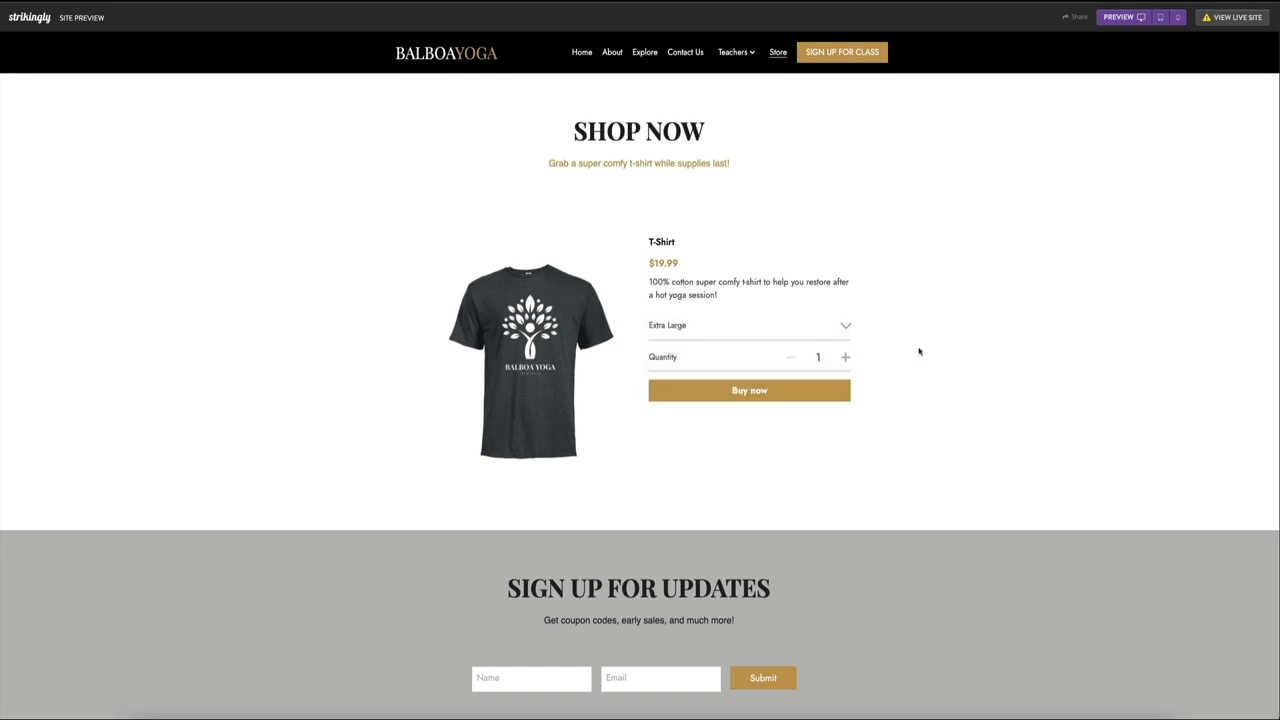
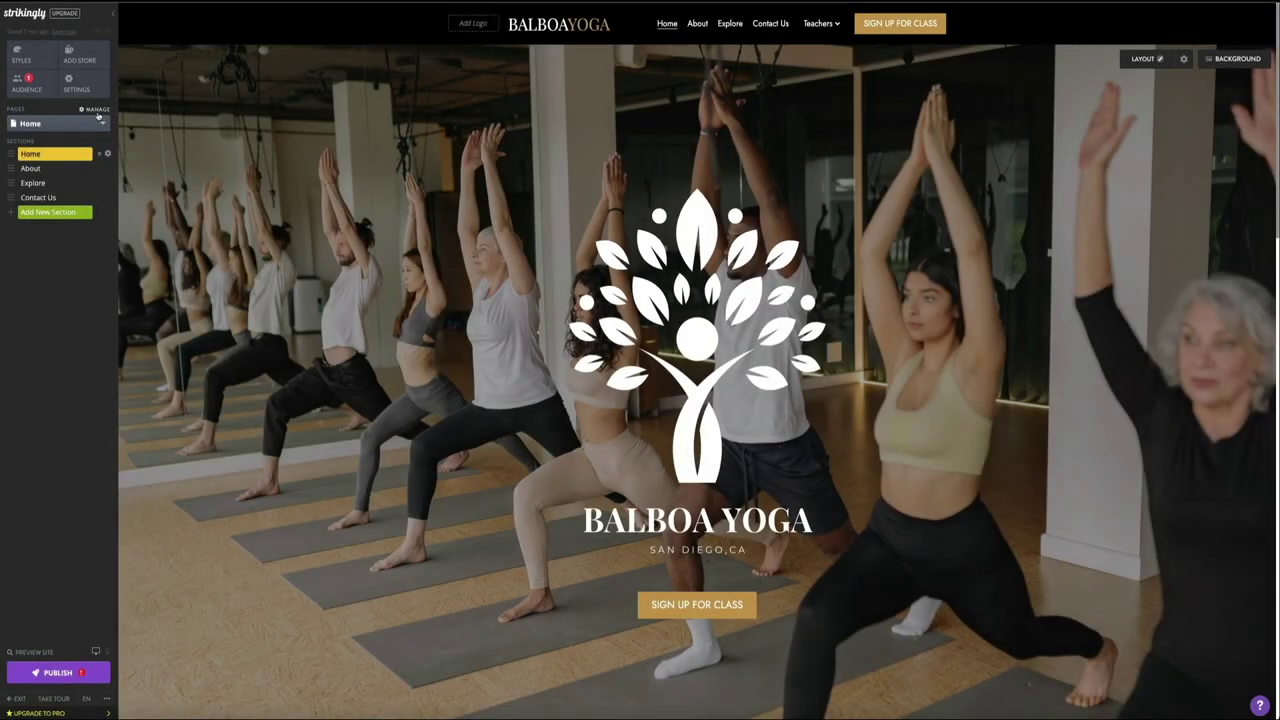
Step: Create a new page named 'Store' from Pages > Manage and open it for editing
{"action": "left_click", "coordinate": [101, 123]}
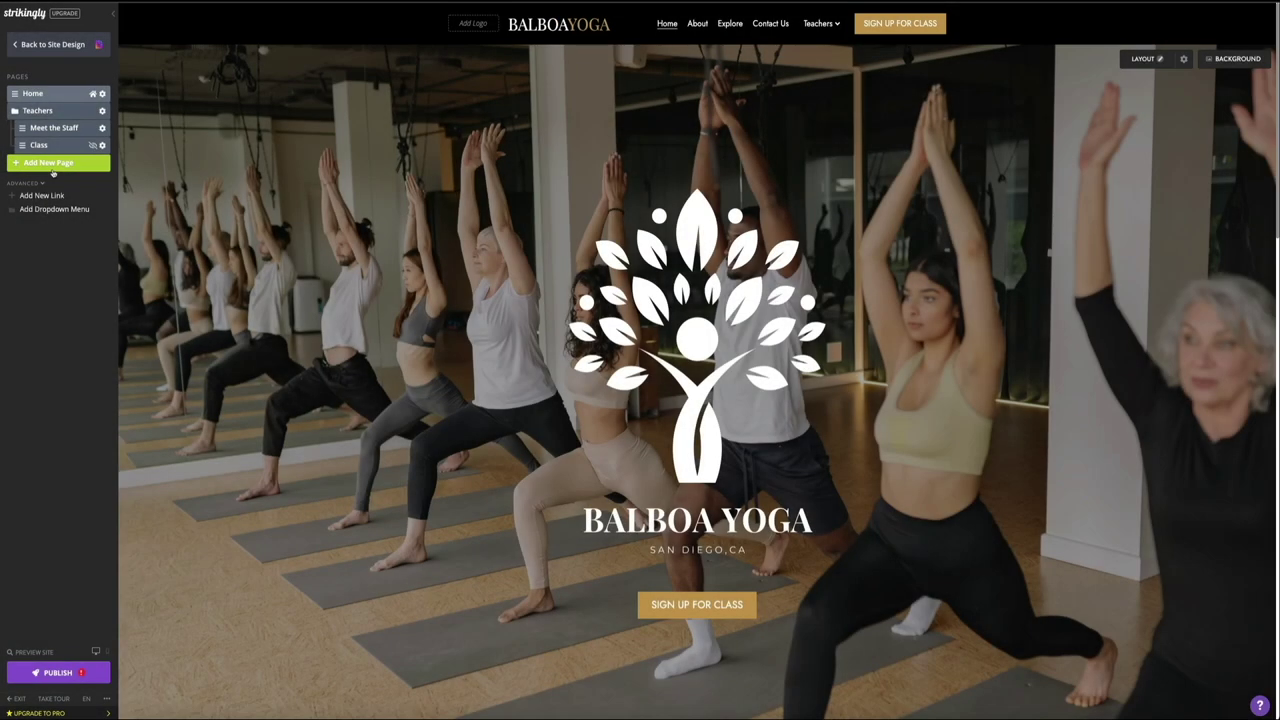
{"action": "left_click", "coordinate": [48, 163]}
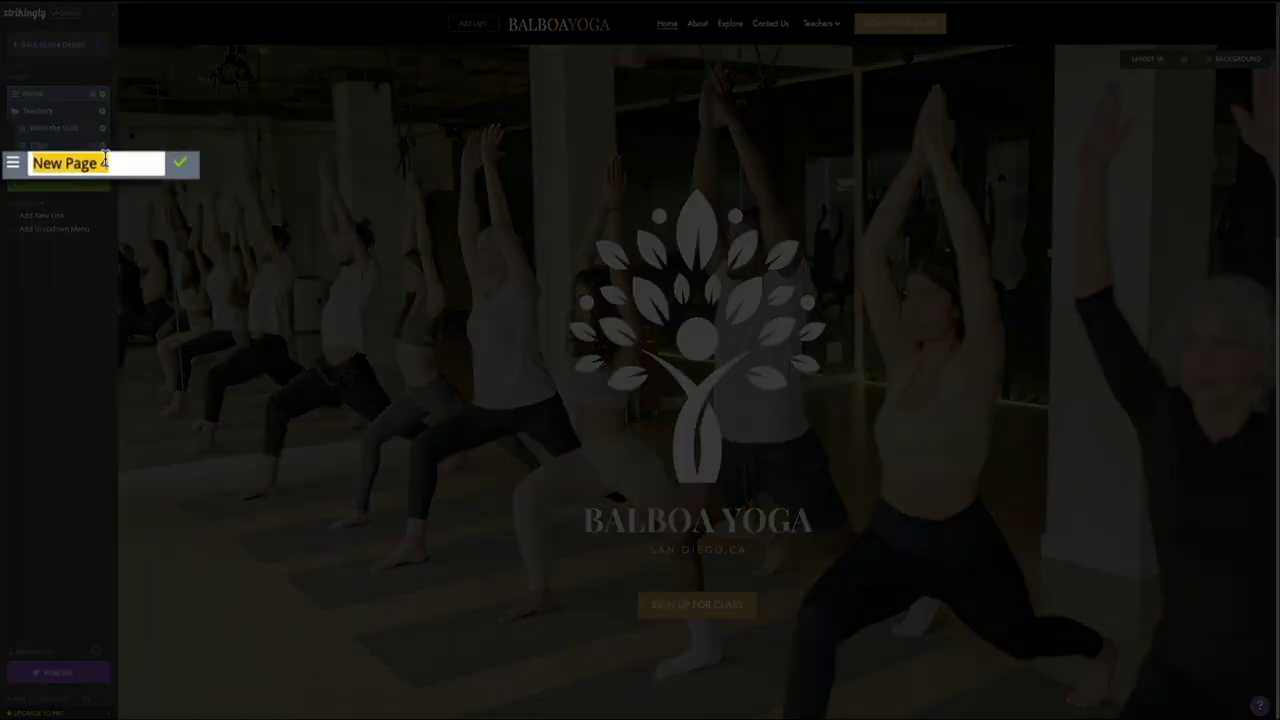
{"action": "type", "text": "Store"}
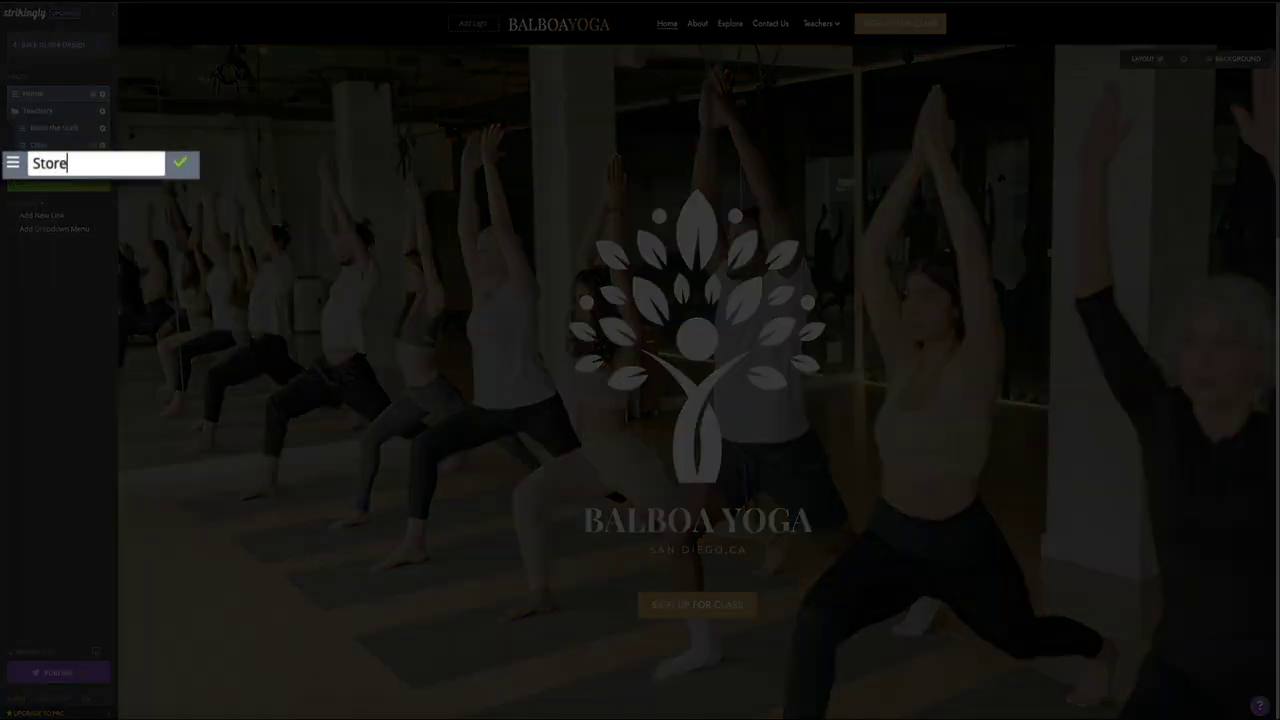
{"action": "left_click", "coordinate": [180, 168]}
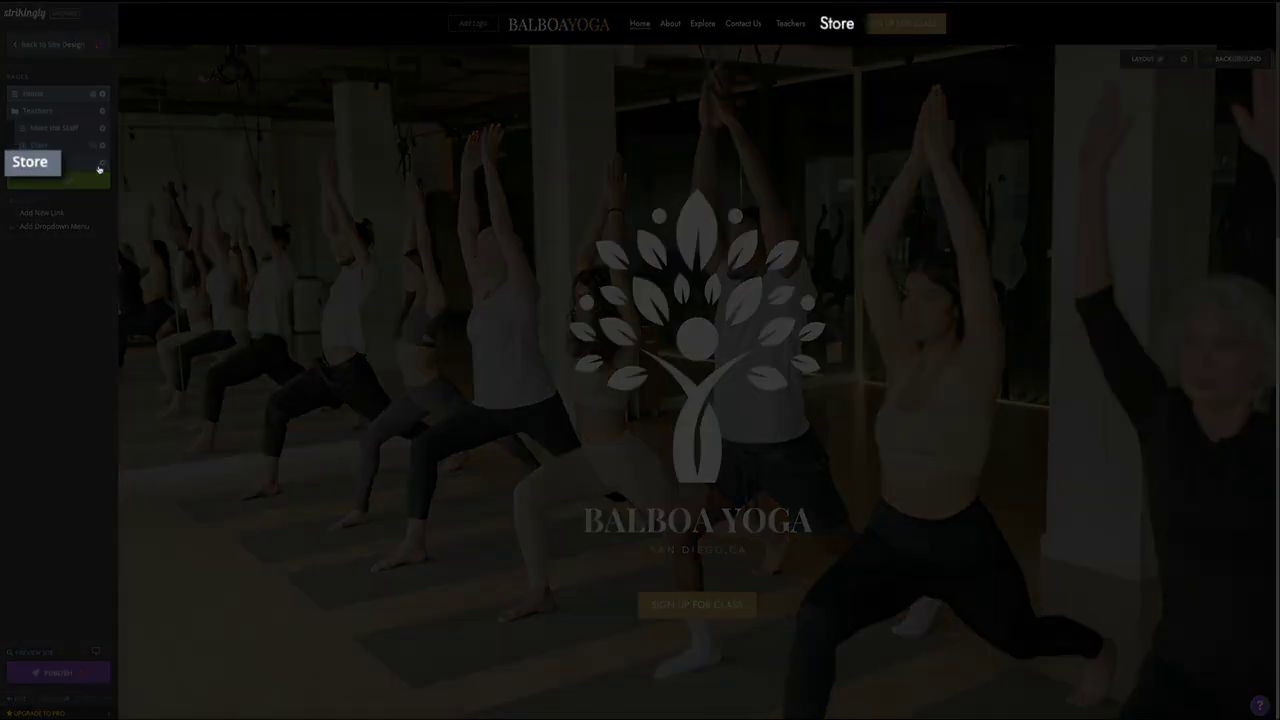
{"action": "left_click", "coordinate": [38, 175]}
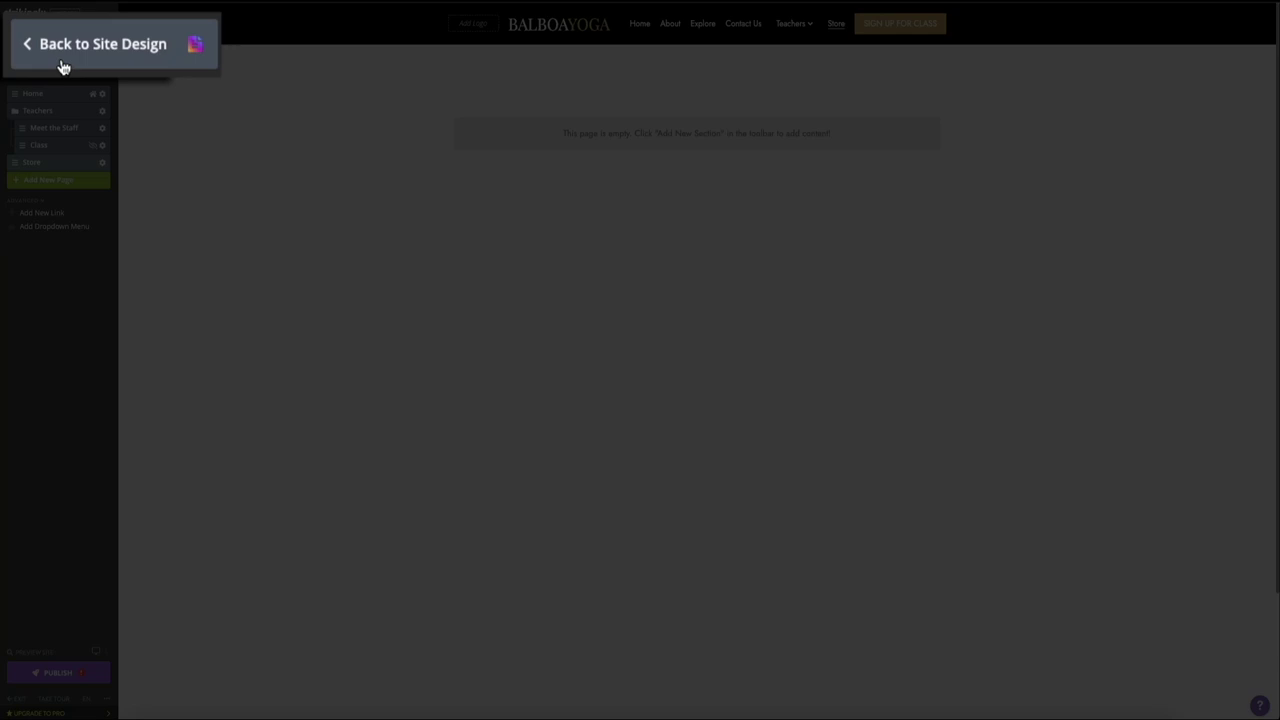
Step: Add a Simple Store section to the Store page
{"action": "left_click", "coordinate": [42, 56]}
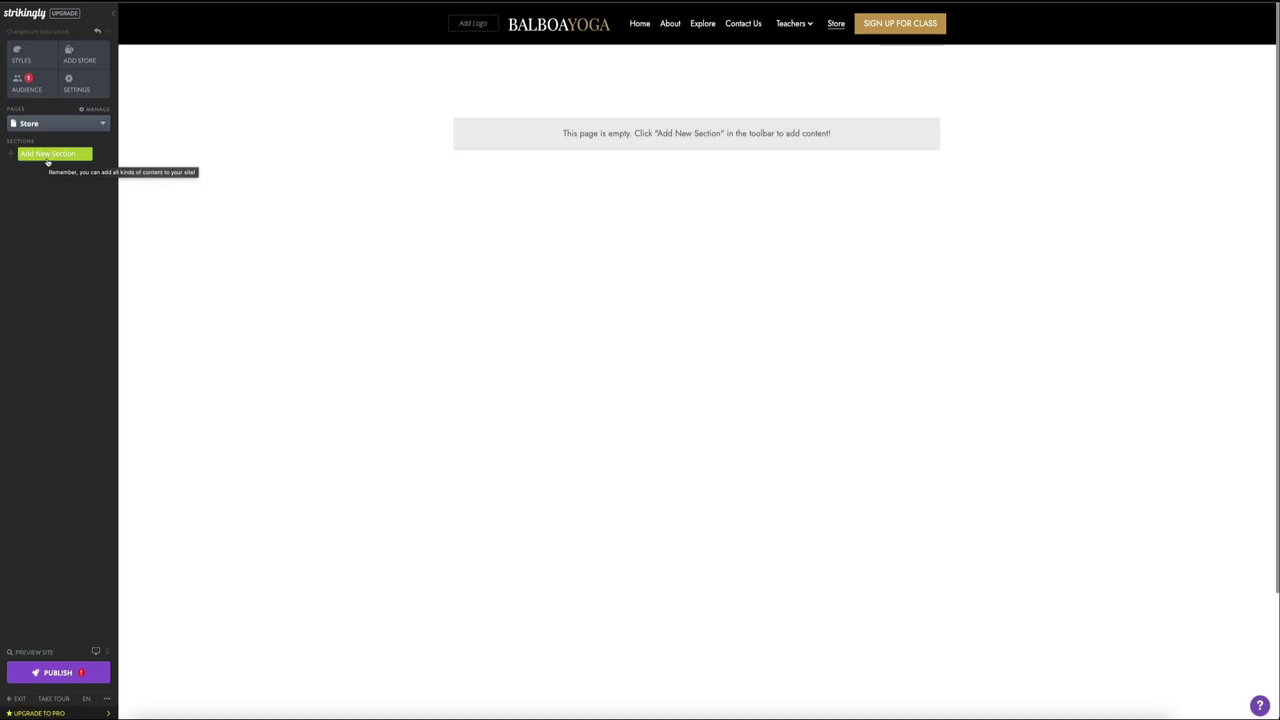
{"action": "left_click", "coordinate": [53, 168]}
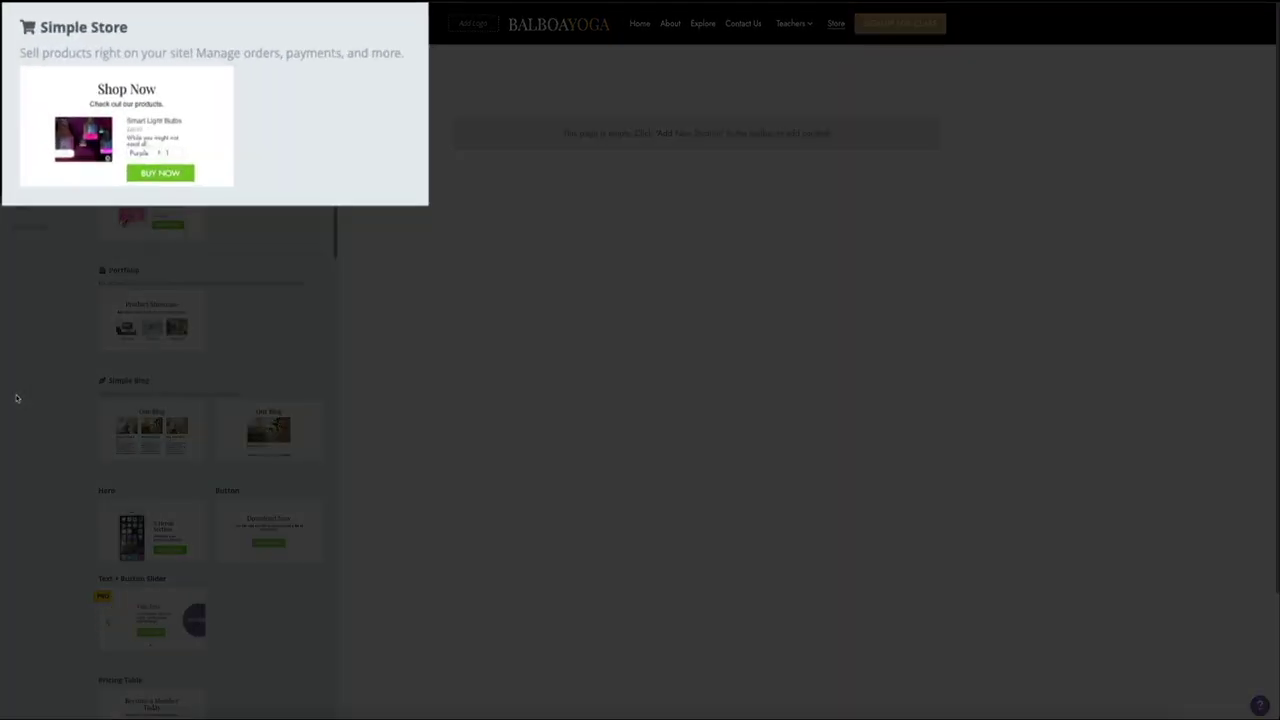
{"action": "mouse_move", "coordinate": [117, 155]}
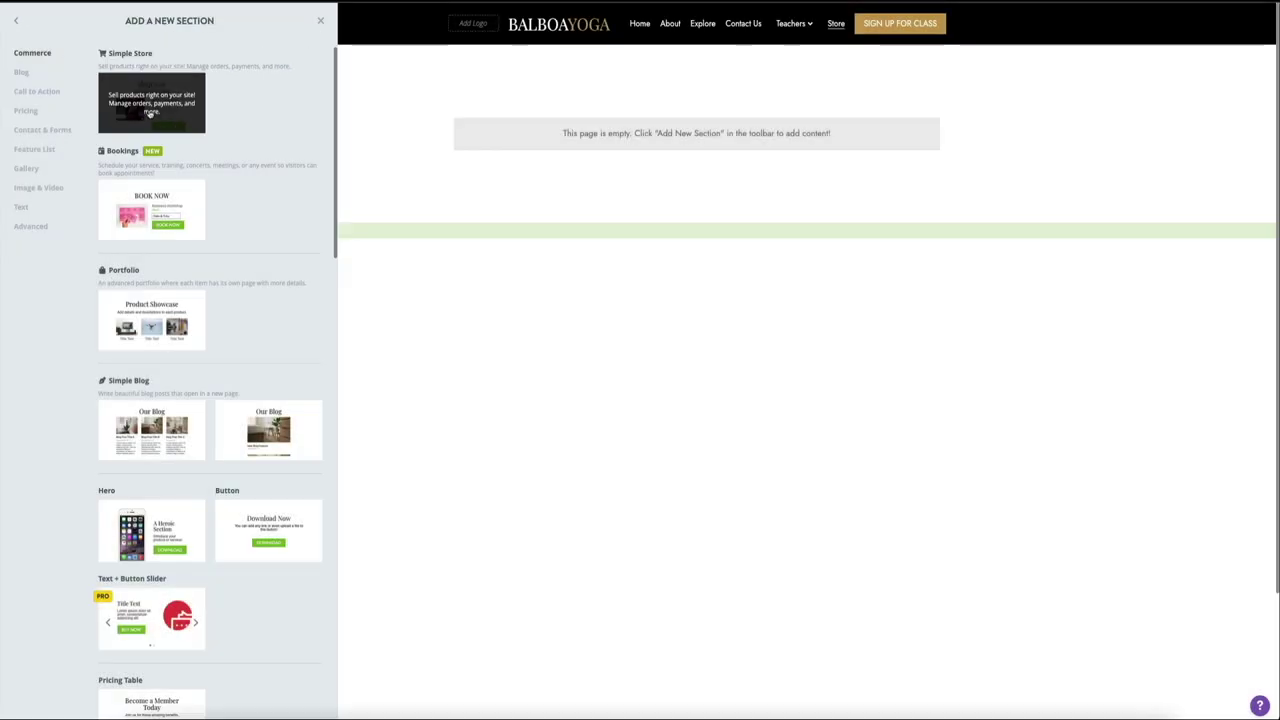
{"action": "left_click", "coordinate": [150, 113]}
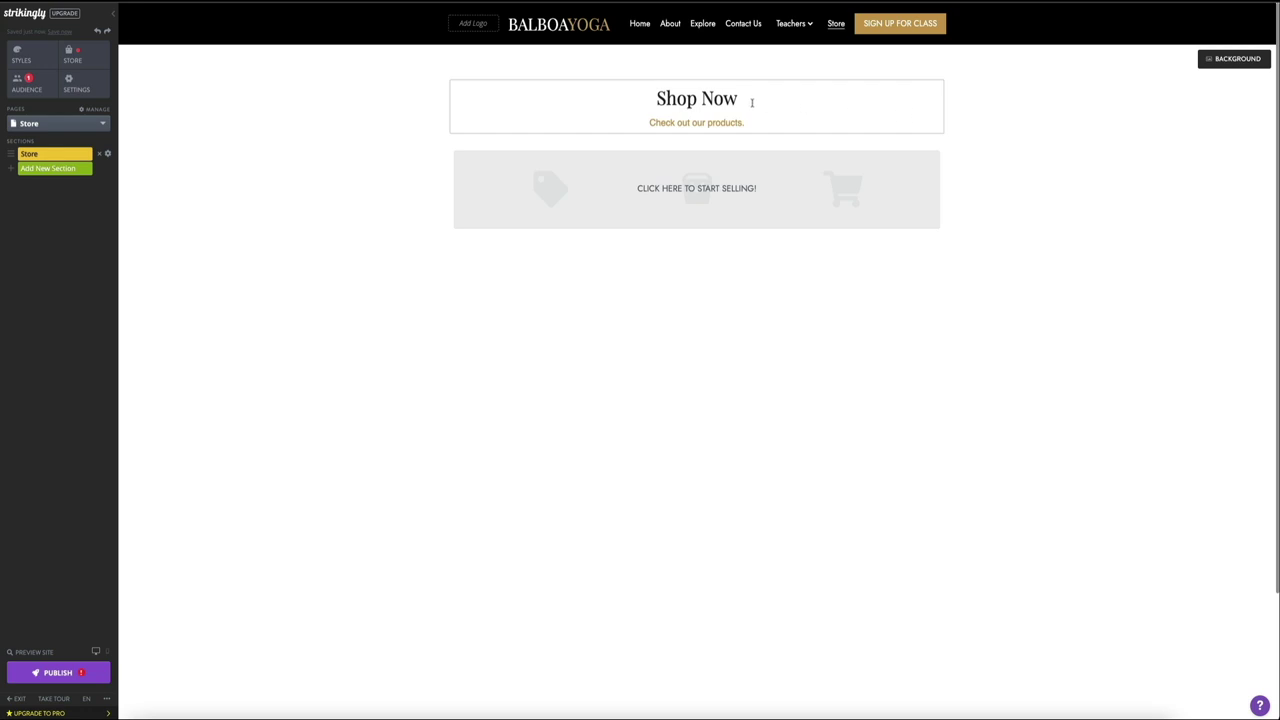
Step: Set the Shop Now heading's text size to 48 px
{"action": "left_click_drag", "start_coordinate": [656, 98], "coordinate": [791, 100]}
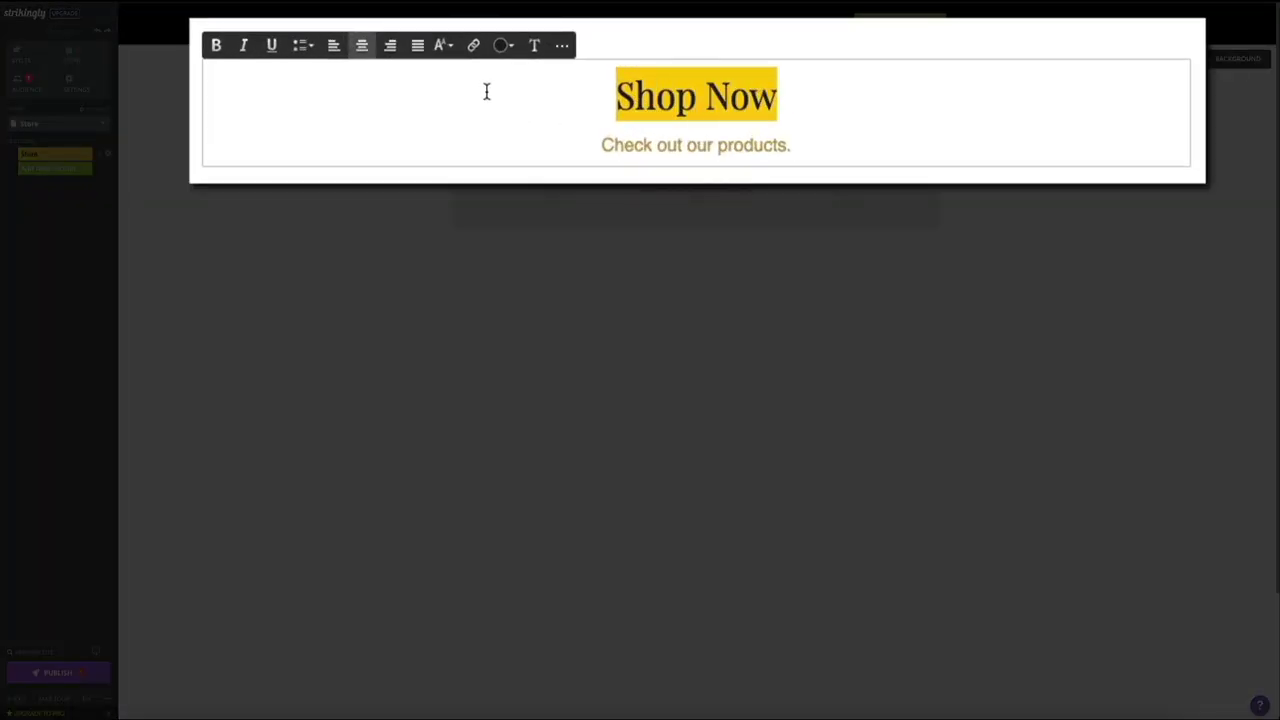
{"action": "left_click", "coordinate": [447, 46]}
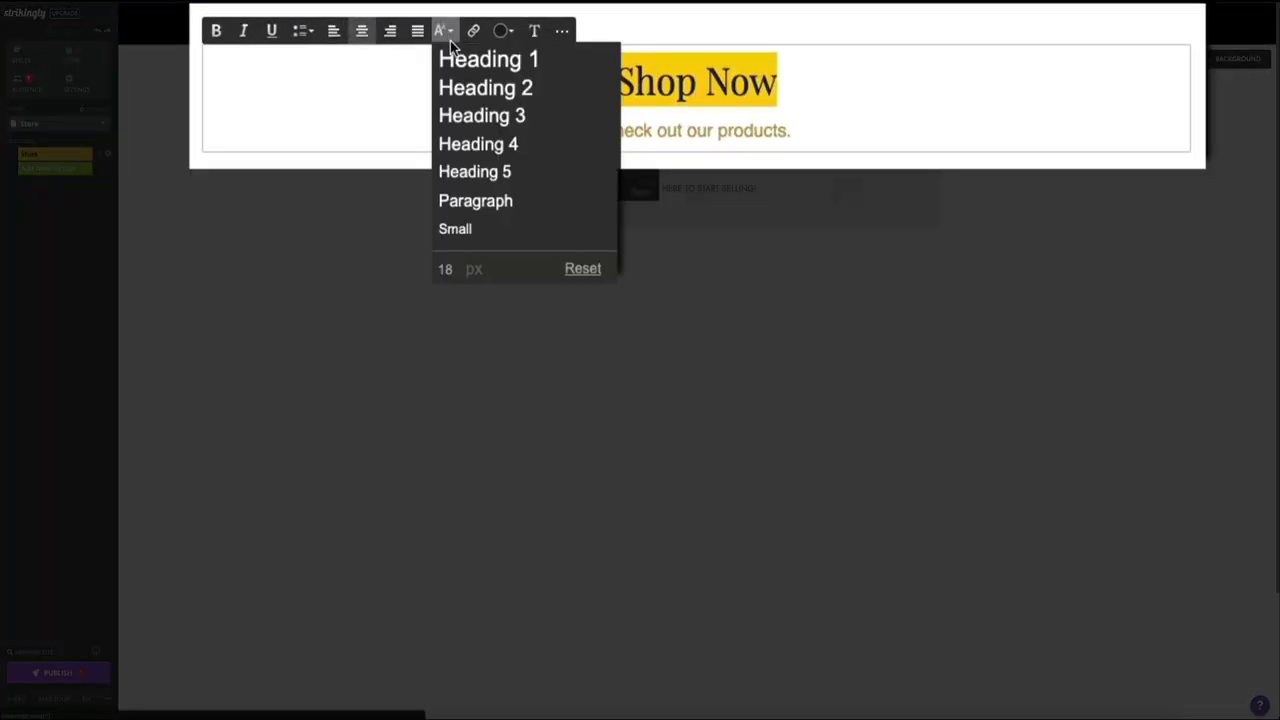
{"action": "left_click", "coordinate": [458, 268]}
{"action": "double_click", "coordinate": [461, 270]}
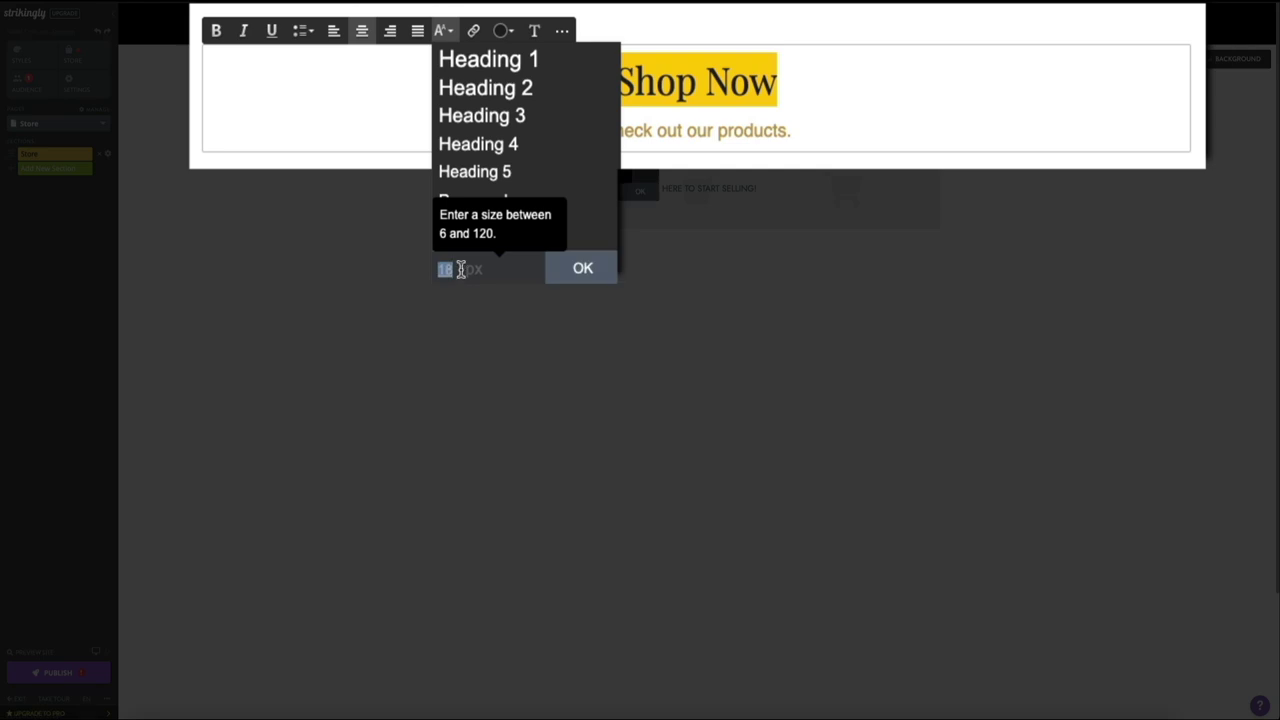
{"action": "type", "text": "48"}
{"action": "left_click", "coordinate": [586, 282]}
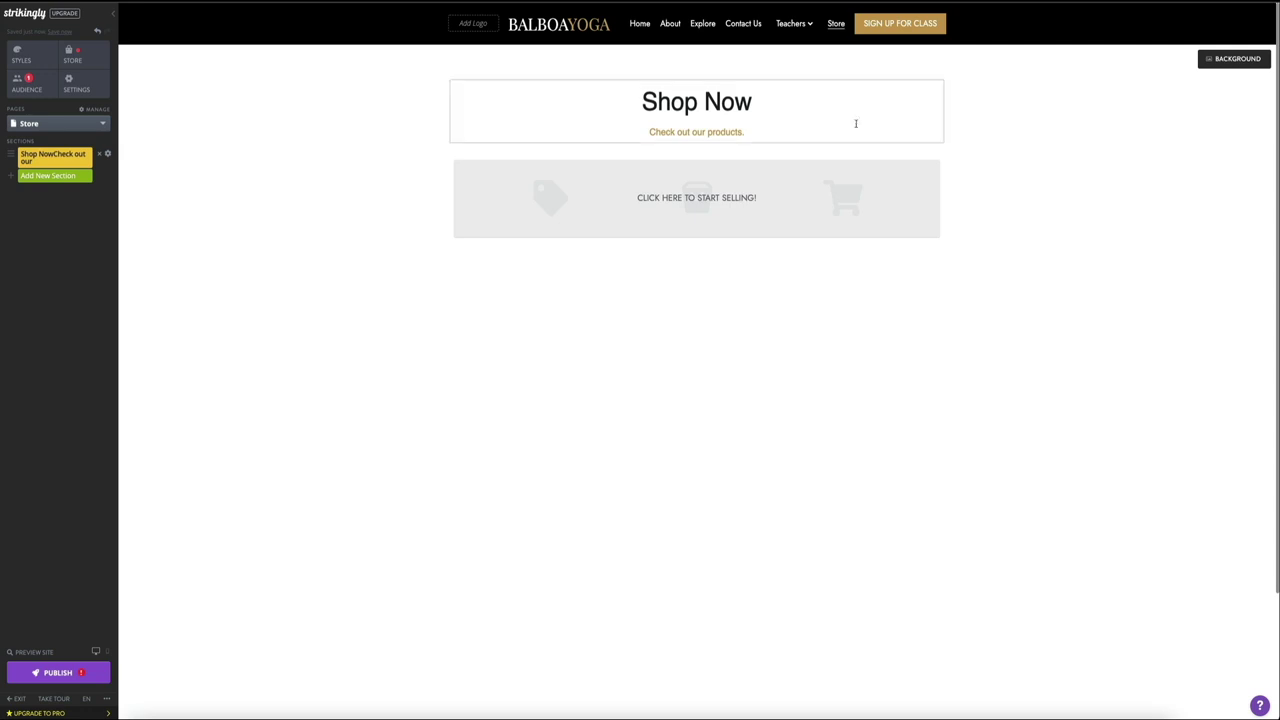
Step: Delete the Shop Now heading and its 'Check out our products.' subtitle
{"action": "left_click", "coordinate": [783, 102]}
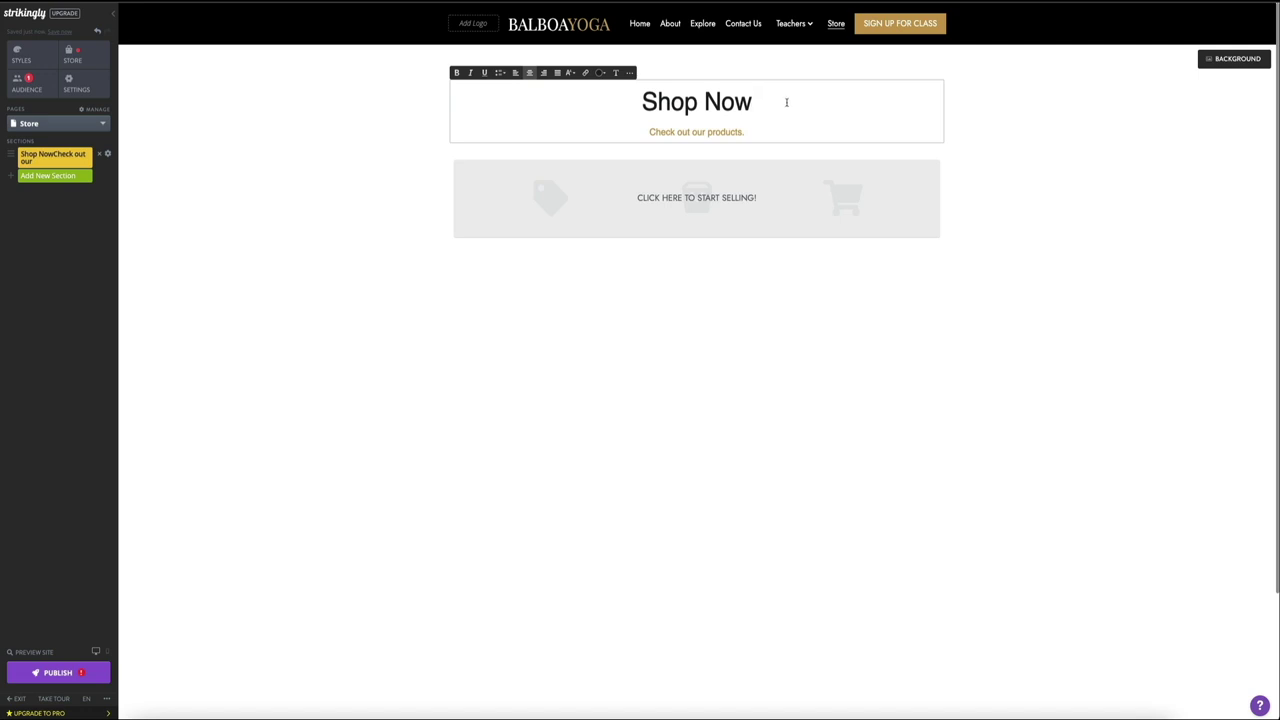
{"action": "left_click_drag", "start_coordinate": [777, 134], "coordinate": [631, 99]}
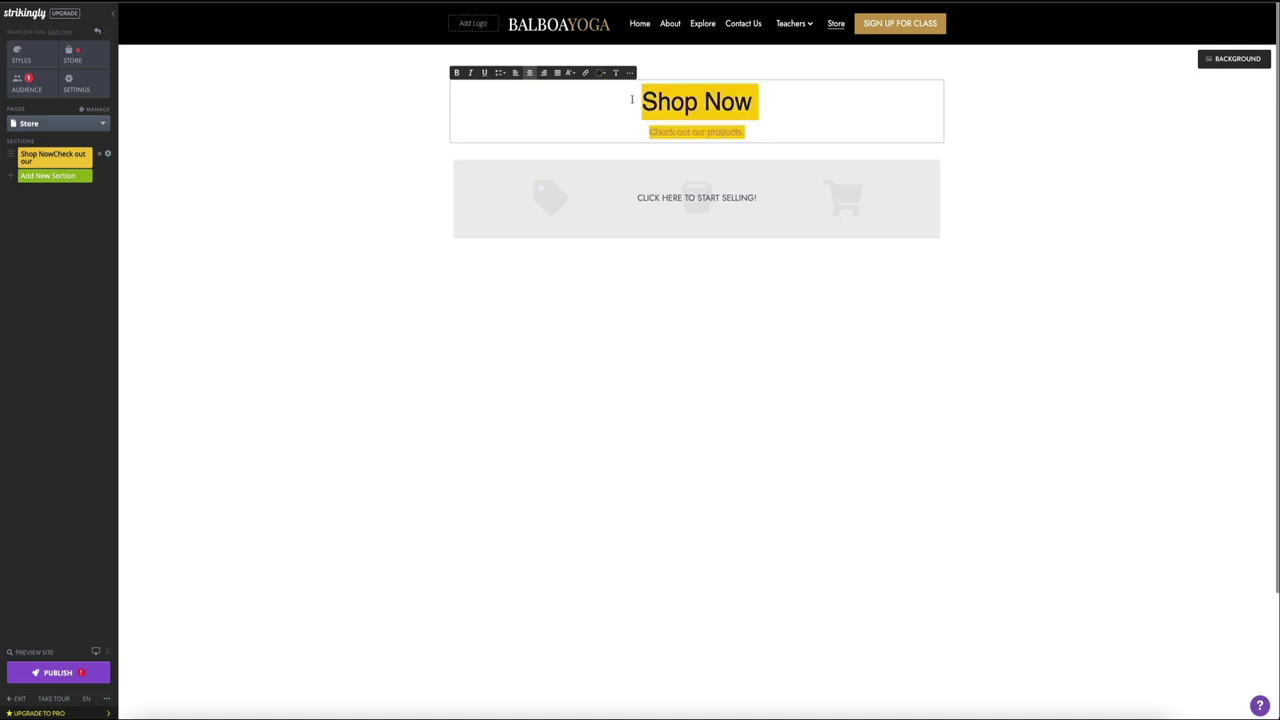
{"action": "key", "text": "BackSpace"}
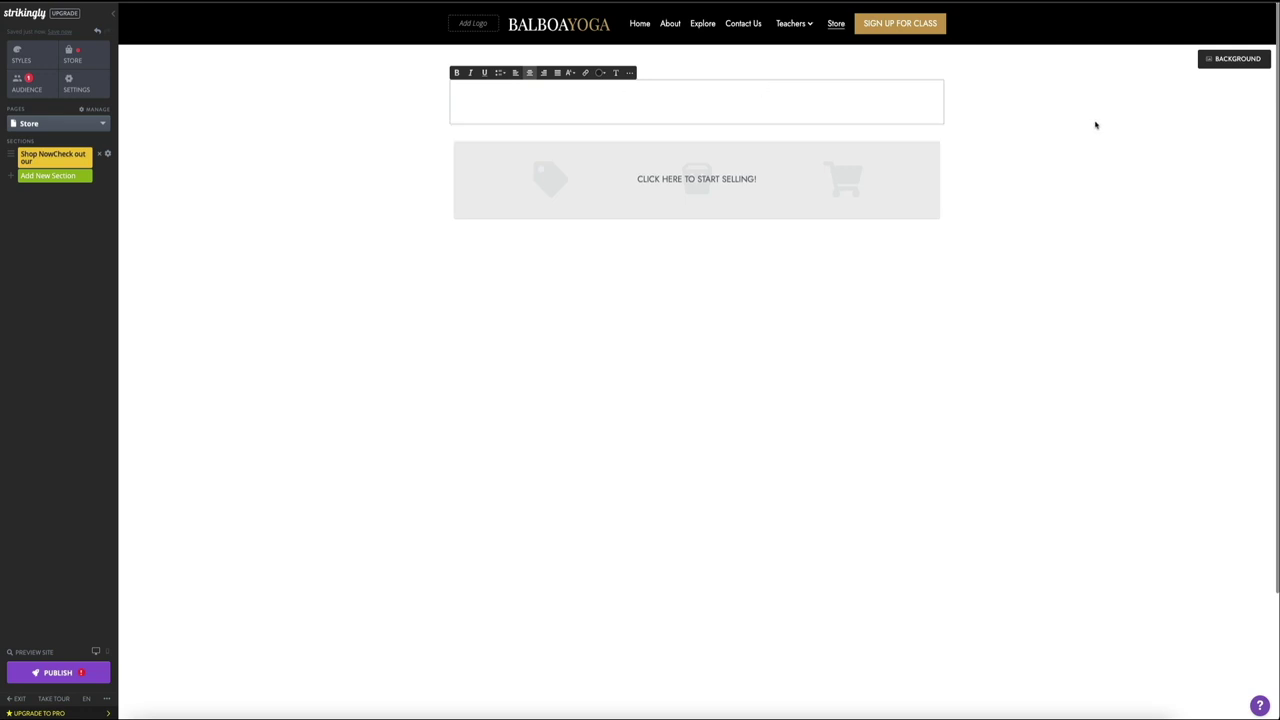
{"action": "left_click", "coordinate": [1031, 123]}
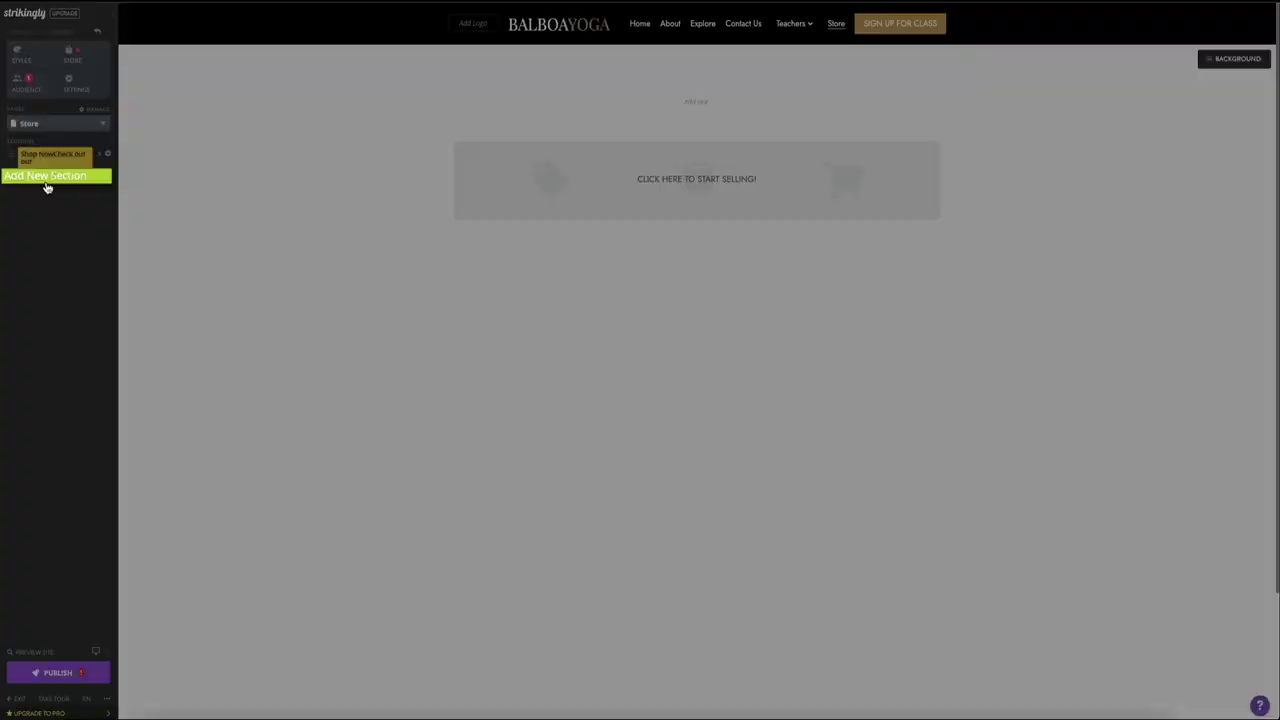
Step: Add a Title section and move it above the store section in the Sections list
{"action": "left_click", "coordinate": [46, 180]}
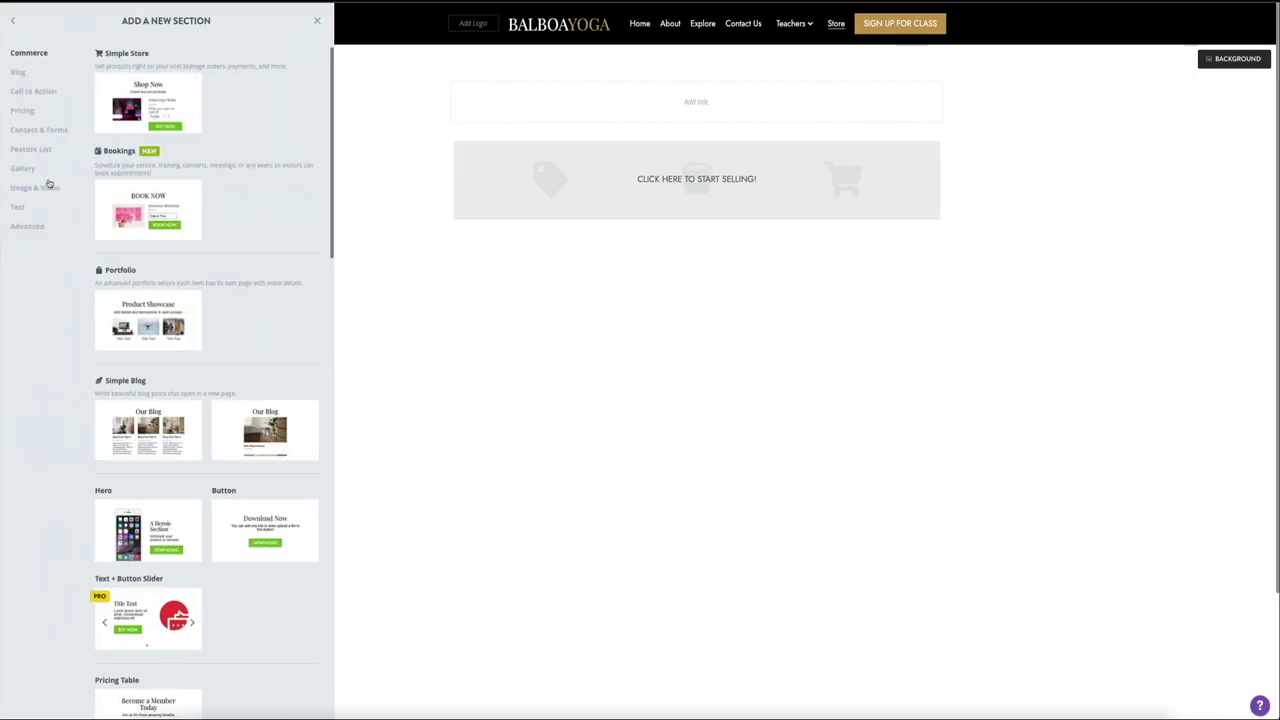
{"action": "scroll", "coordinate": [251, 434], "scroll_direction": "down", "scroll_amount": 6}
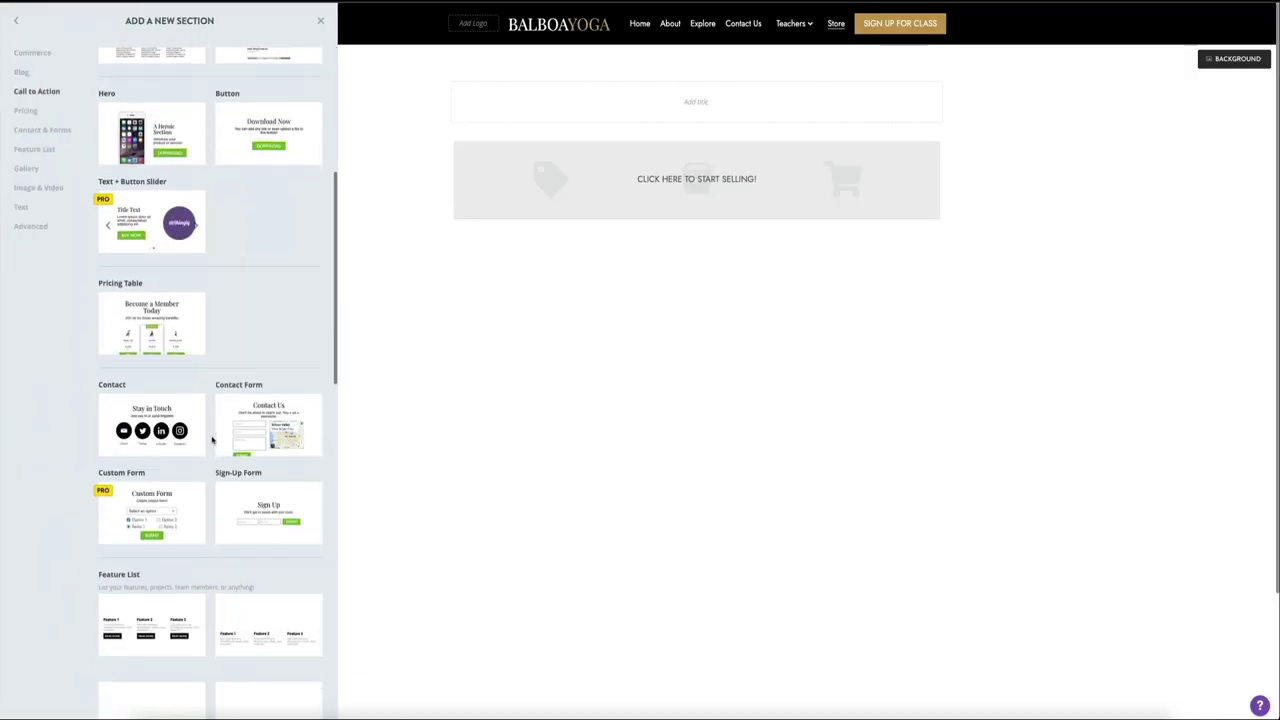
{"action": "scroll", "coordinate": [251, 434], "scroll_direction": "down", "scroll_amount": 5}
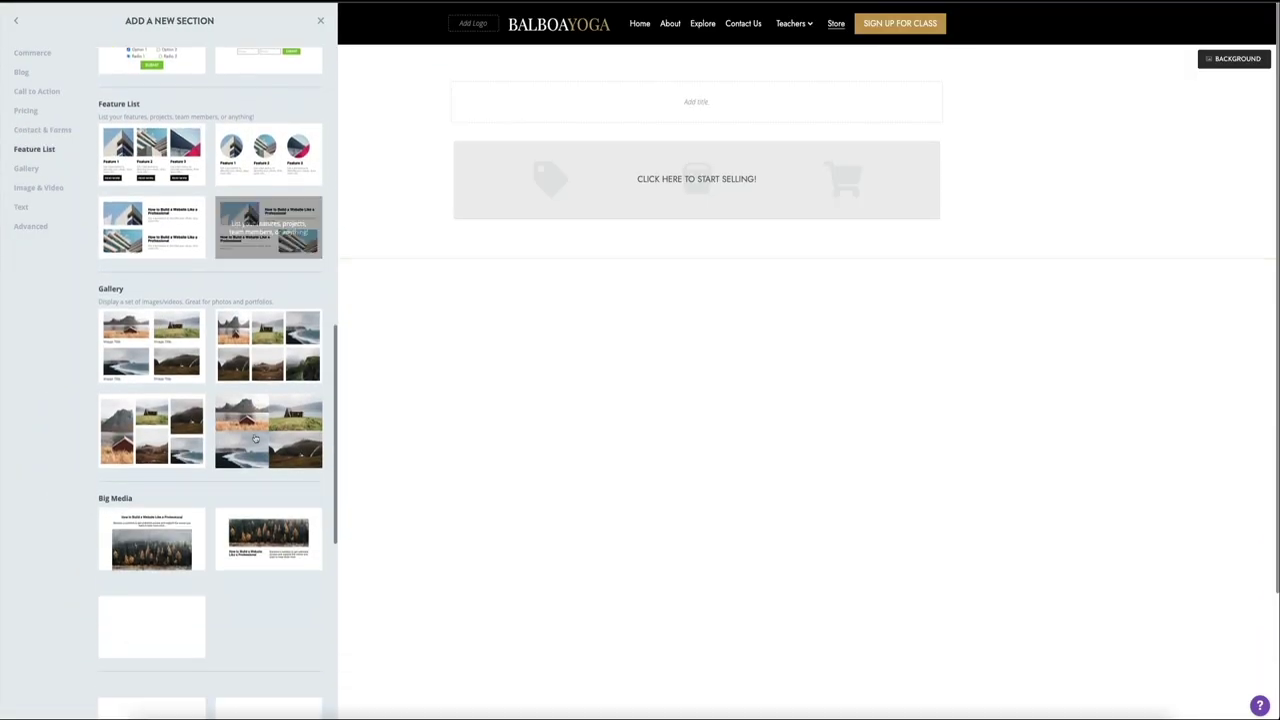
{"action": "scroll", "coordinate": [254, 437], "scroll_direction": "down", "scroll_amount": 2}
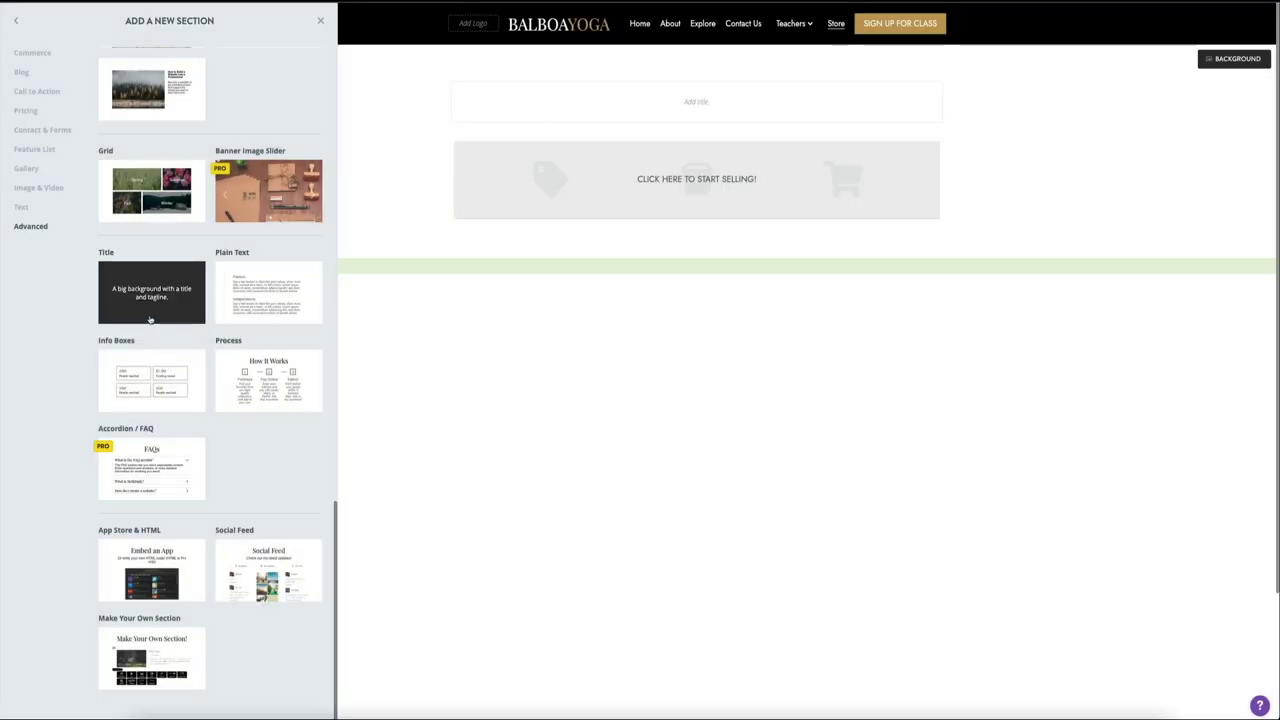
{"action": "left_click", "coordinate": [153, 315]}
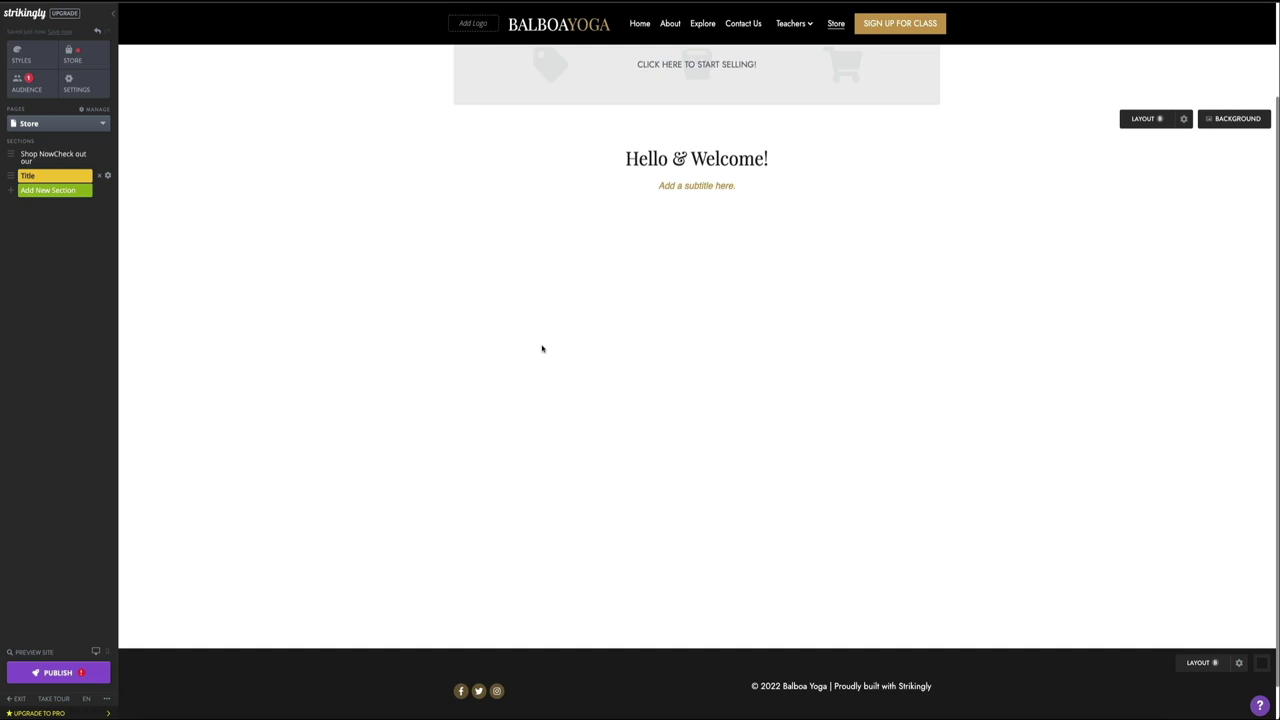
{"action": "scroll", "coordinate": [294, 356], "scroll_direction": "up", "scroll_amount": 2}
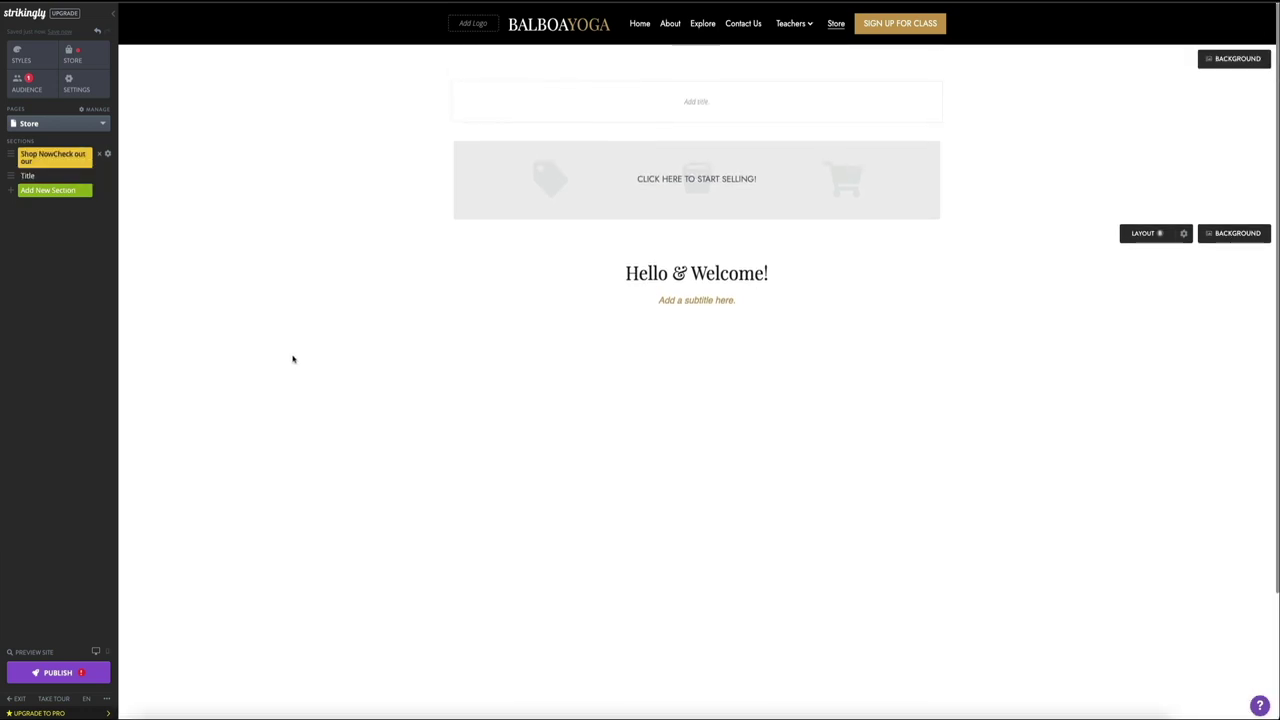
{"action": "left_click_drag", "start_coordinate": [16, 180], "coordinate": [11, 146]}
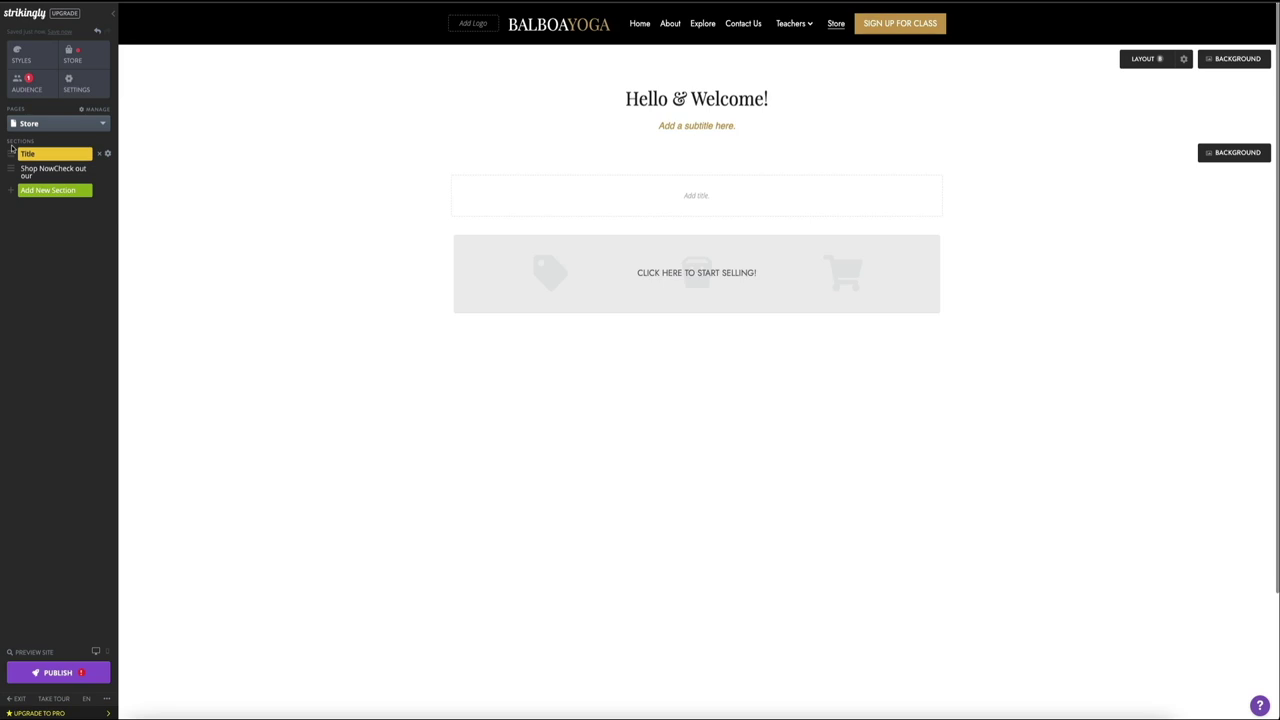
Step: Change the title to 'SHOP NOW', sized 48 px and bold
{"action": "left_click_drag", "start_coordinate": [782, 100], "coordinate": [527, 112]}
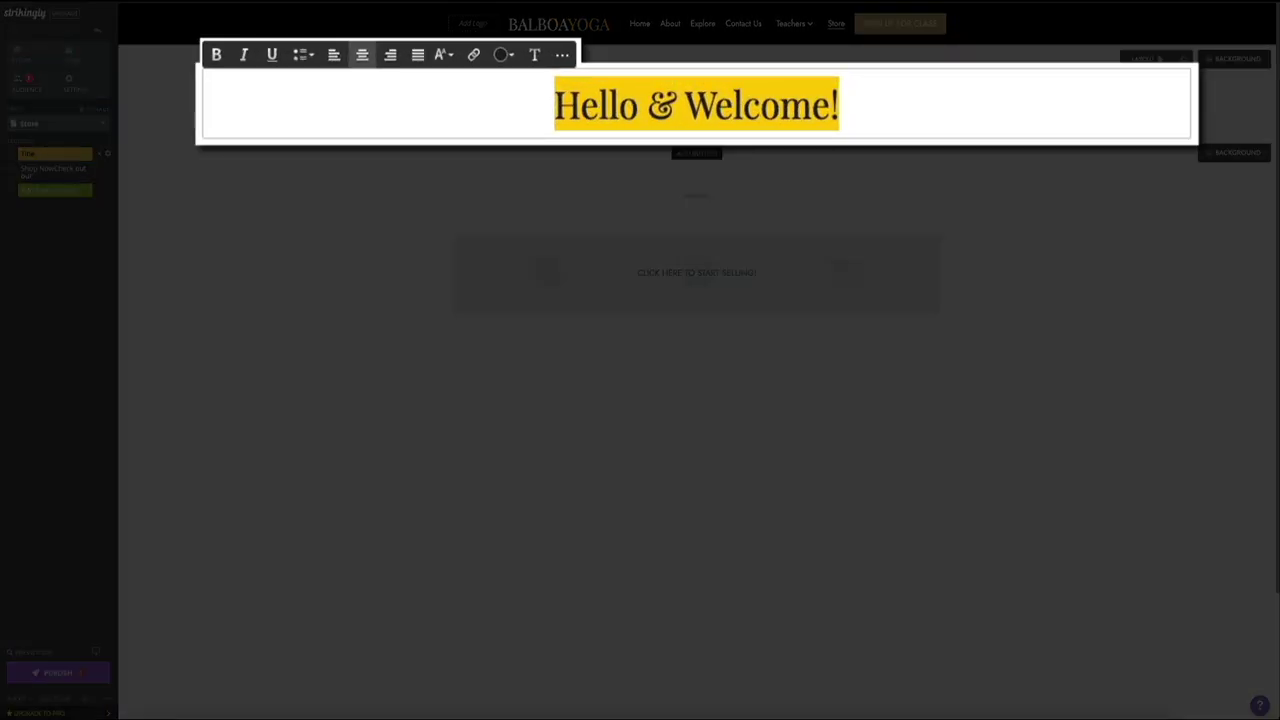
{"action": "type", "text": "SHOP NOW"}
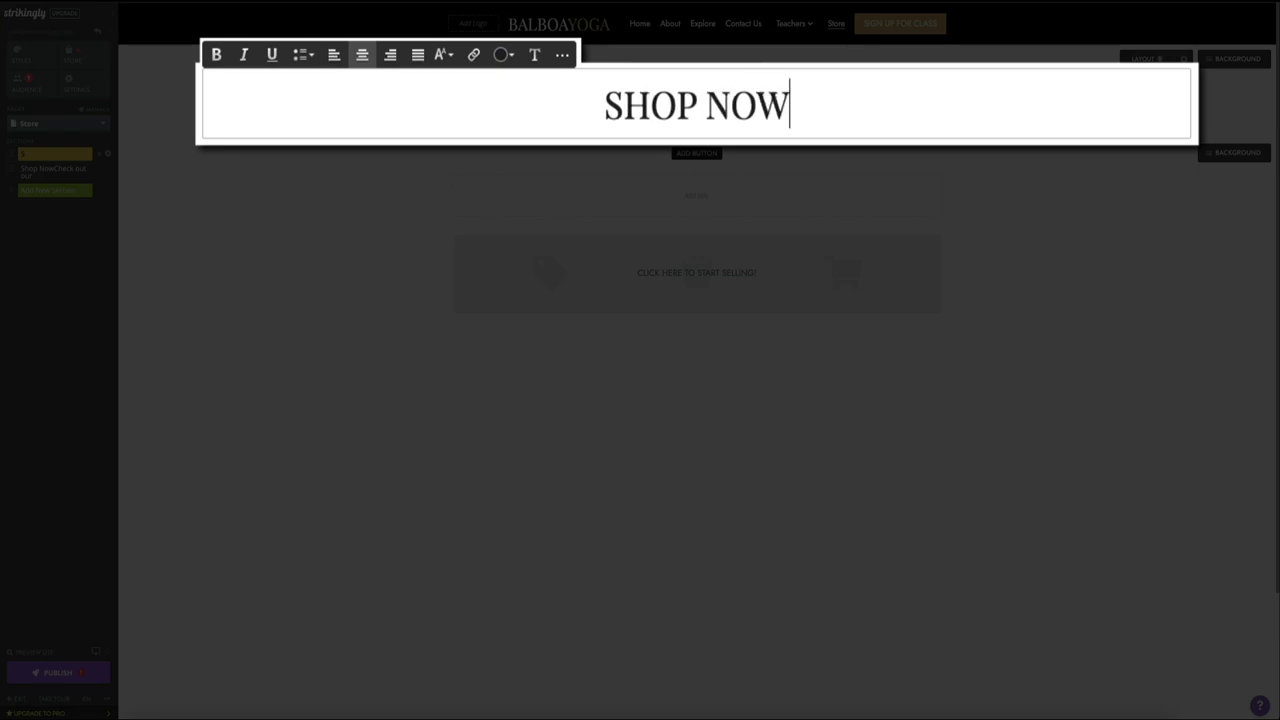
{"action": "left_click_drag", "start_coordinate": [794, 103], "coordinate": [513, 92]}
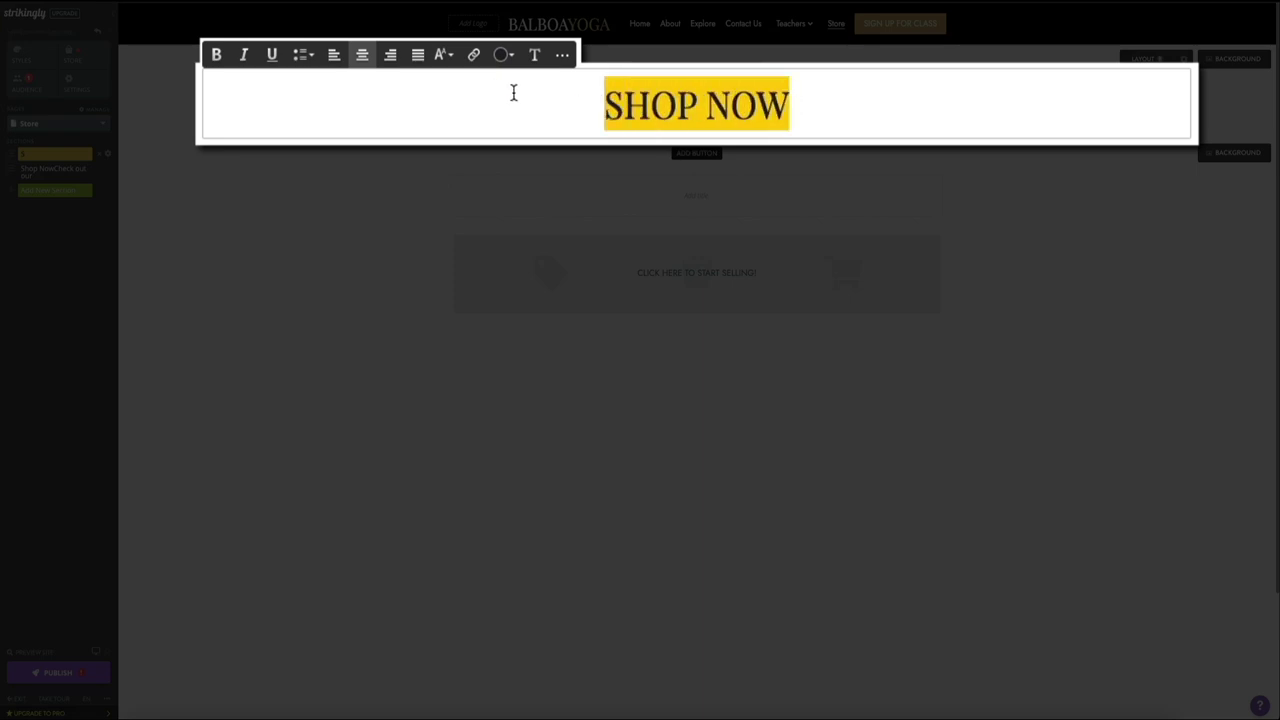
{"action": "left_click", "coordinate": [443, 55]}
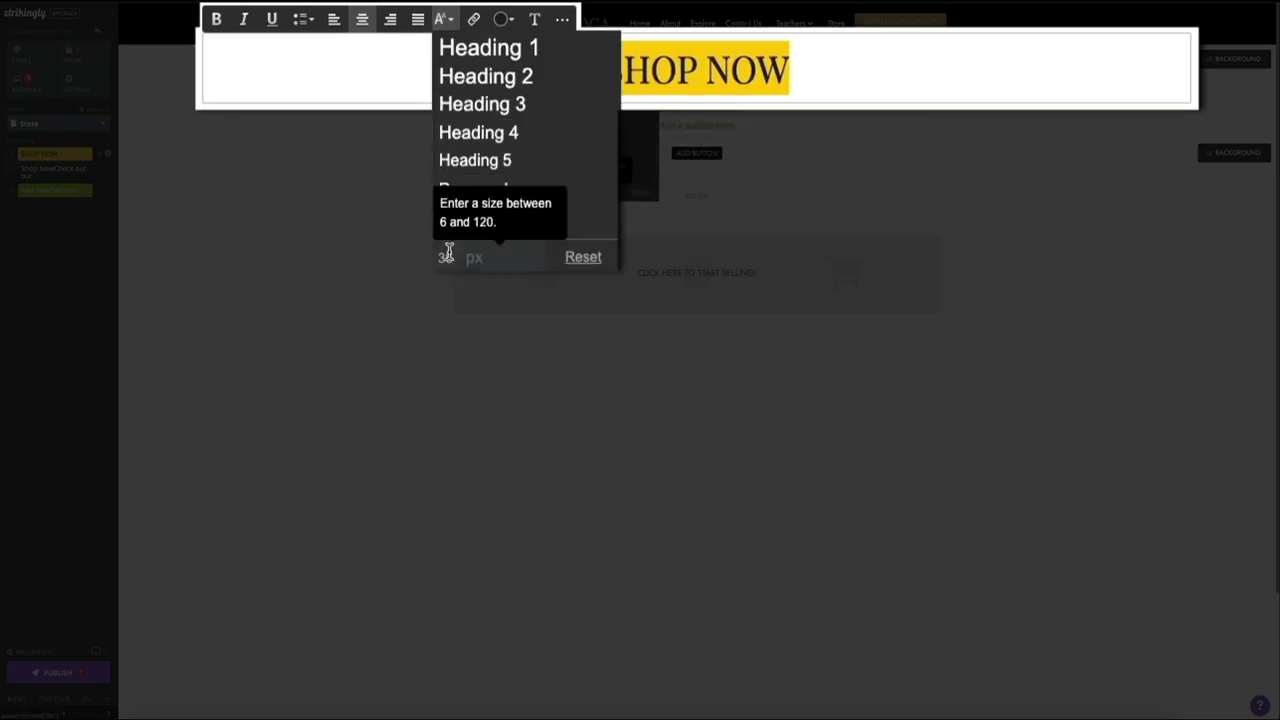
{"action": "double_click", "coordinate": [447, 257]}
{"action": "type", "text": "48"}
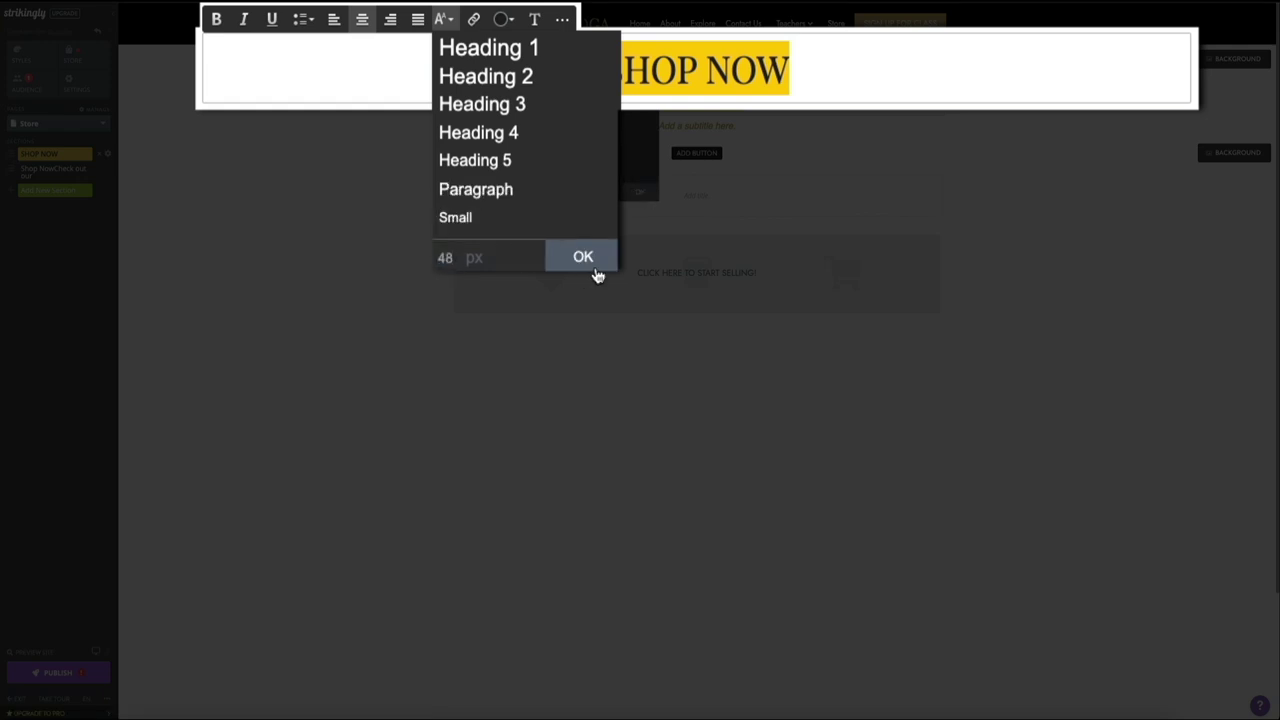
{"action": "left_click", "coordinate": [595, 268]}
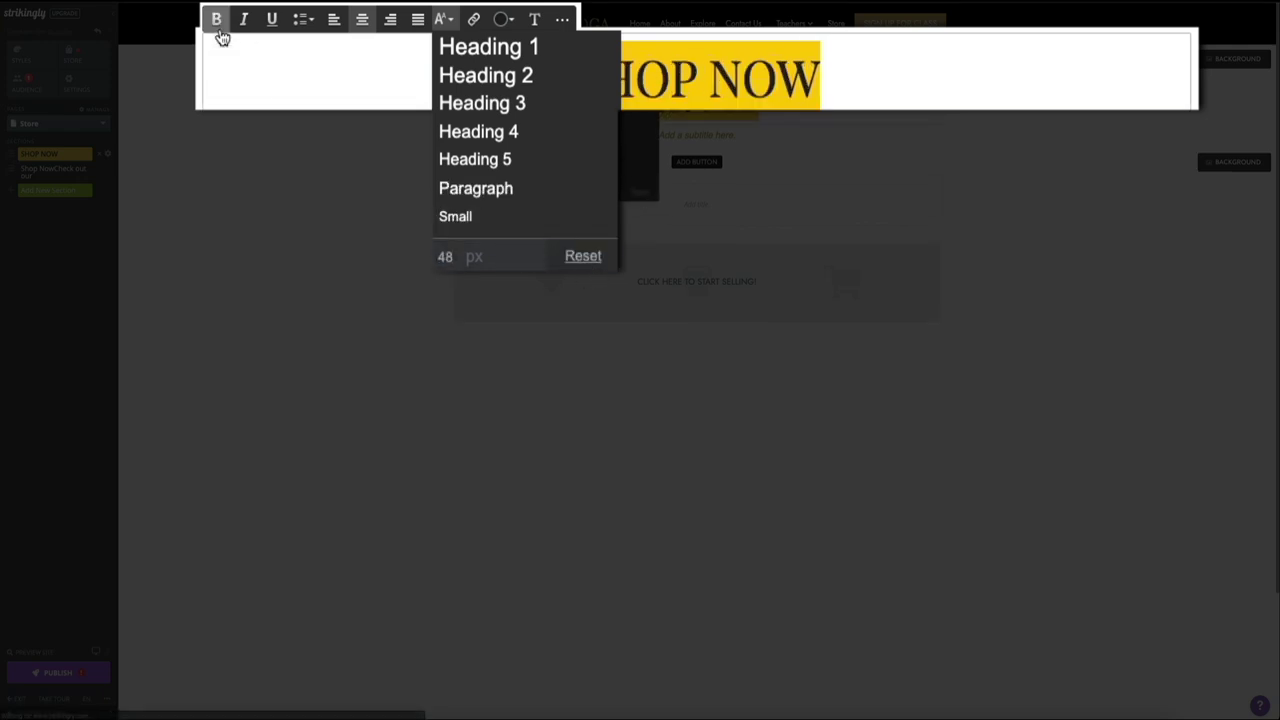
{"action": "left_click", "coordinate": [218, 28]}
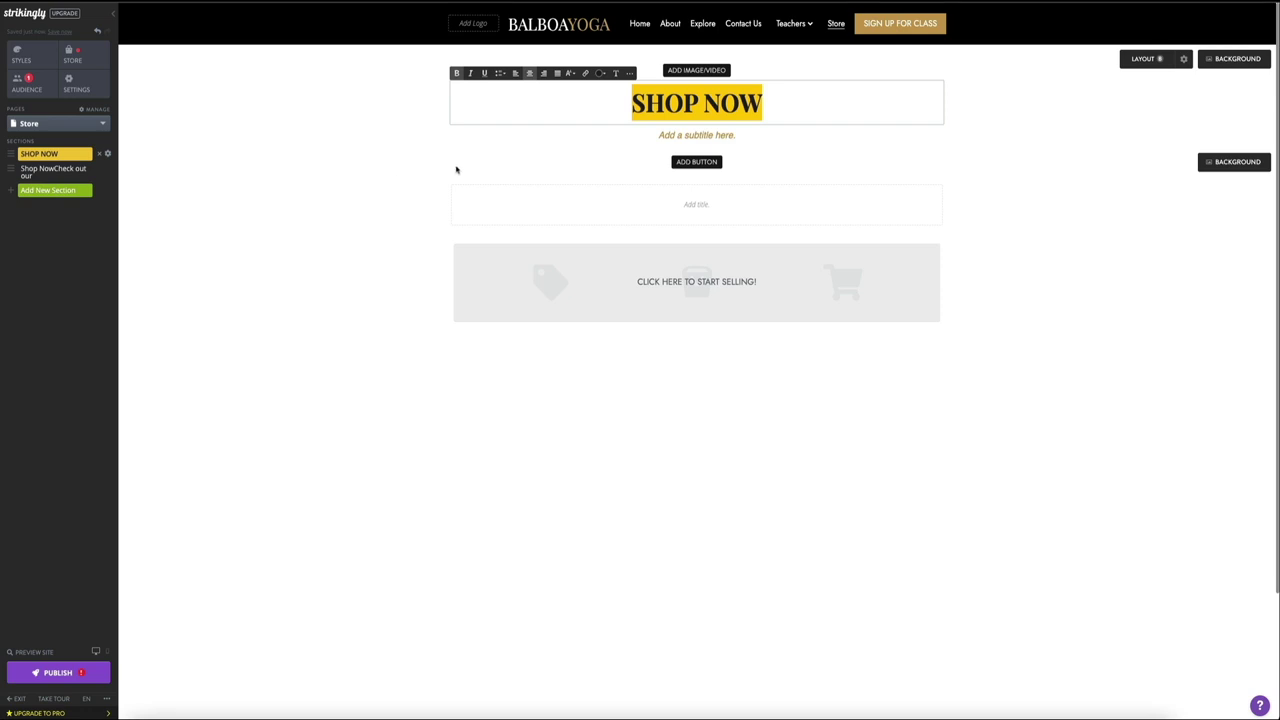
Step: Replace the subtitle placeholder with 'Grab a super comfy t-shirt while supplies last!'
{"action": "left_click_drag", "start_coordinate": [732, 135], "coordinate": [658, 136]}
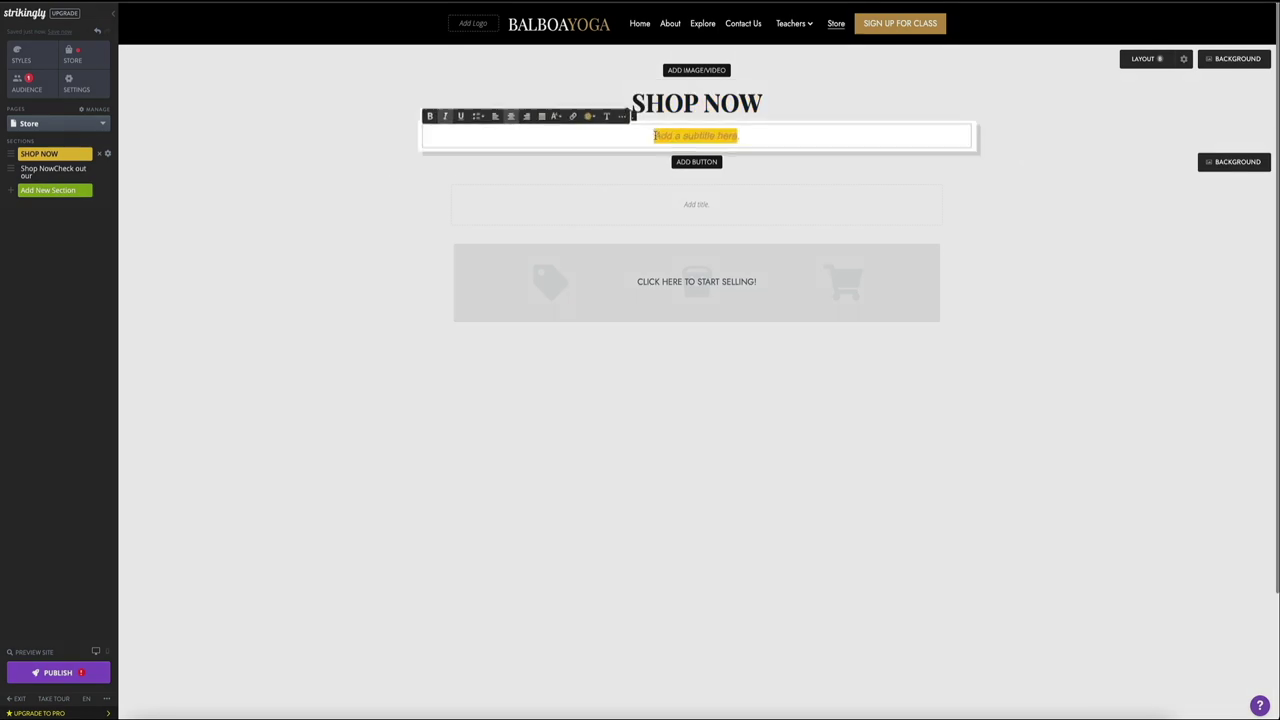
{"action": "type", "text": "Grab a super"}
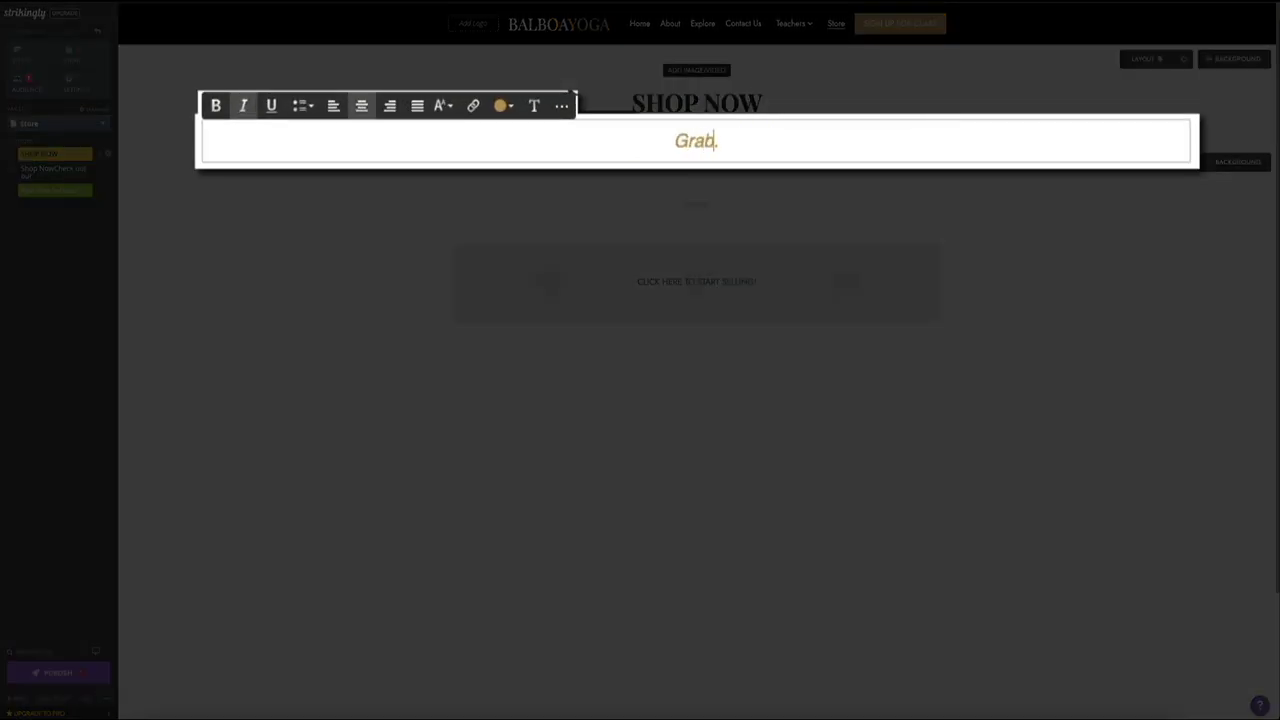
{"action": "type", "text": " comfy "}
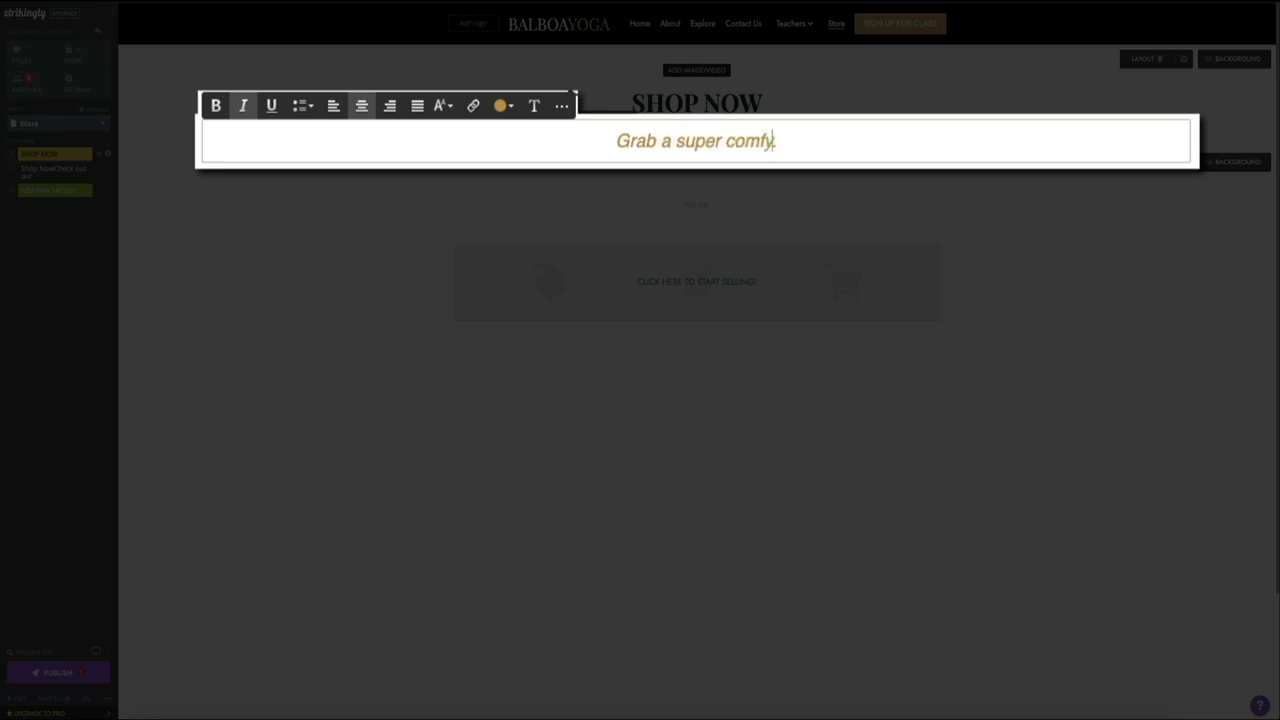
{"action": "type", "text": "t-shirt whil"}
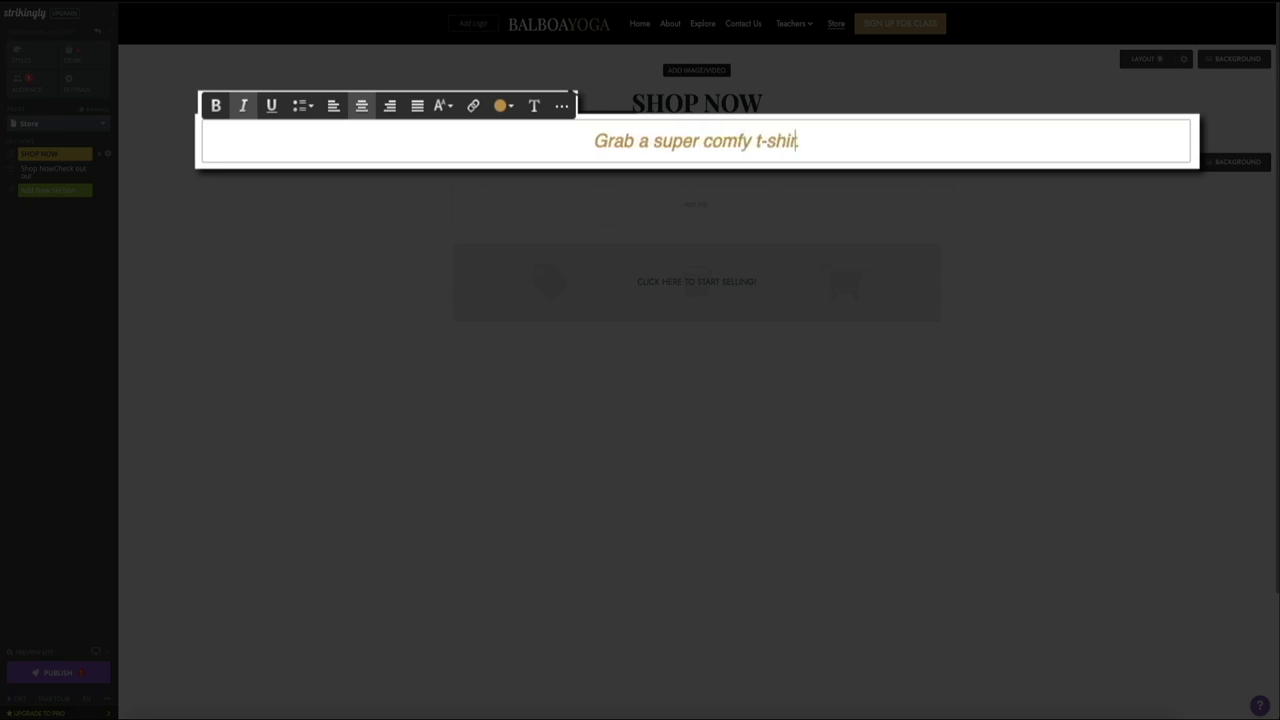
{"action": "type", "text": "pplies last."}
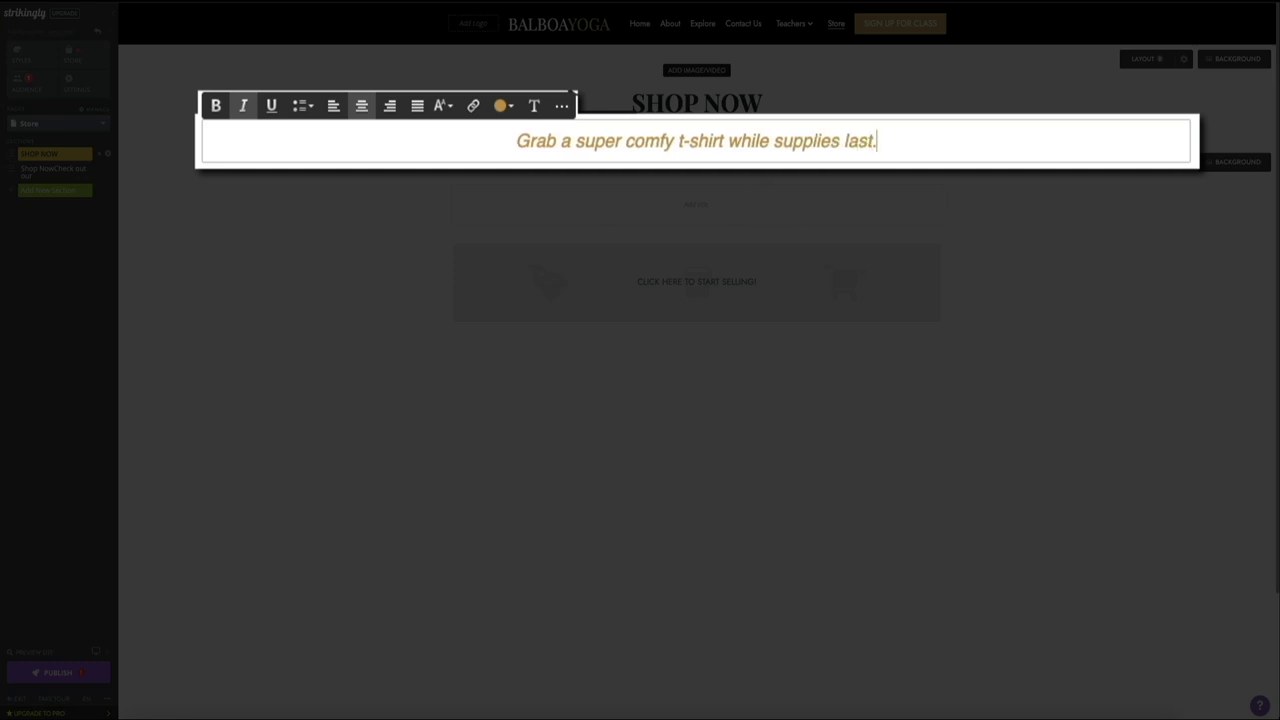
{"action": "key", "text": "BackSpace"}
{"action": "type", "text": "!"}
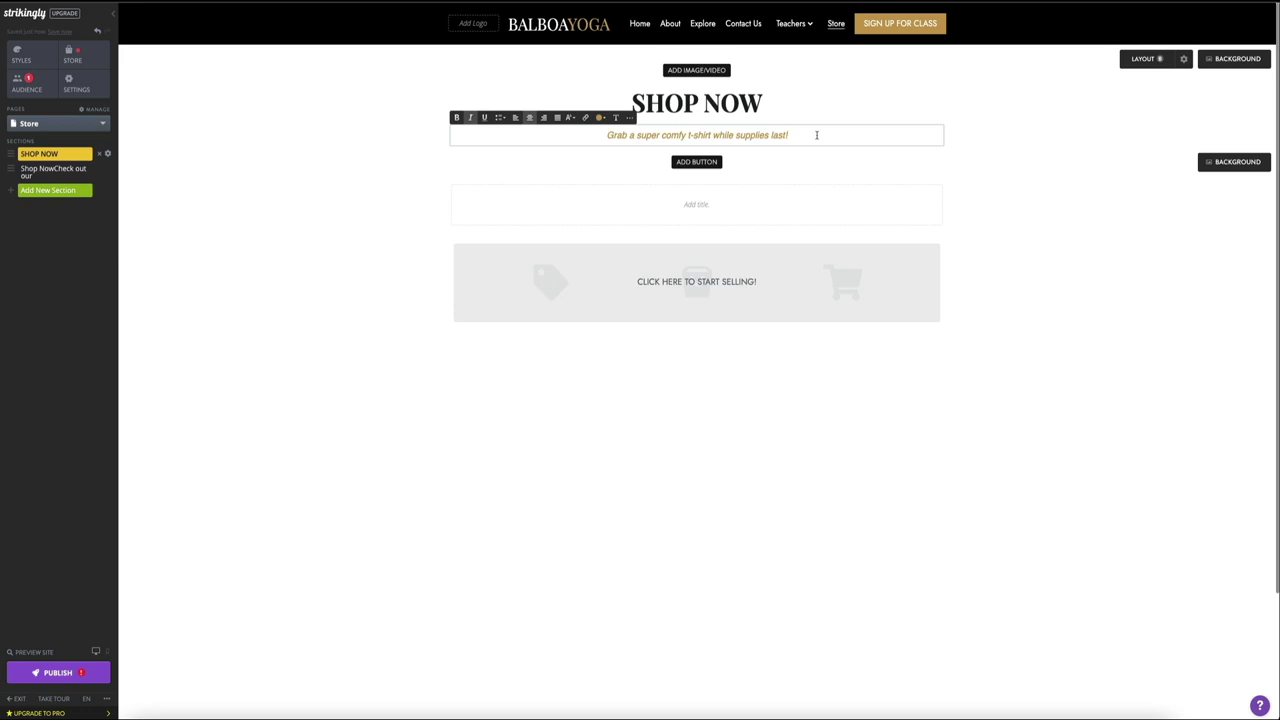
{"action": "triple_click", "coordinate": [816, 135]}
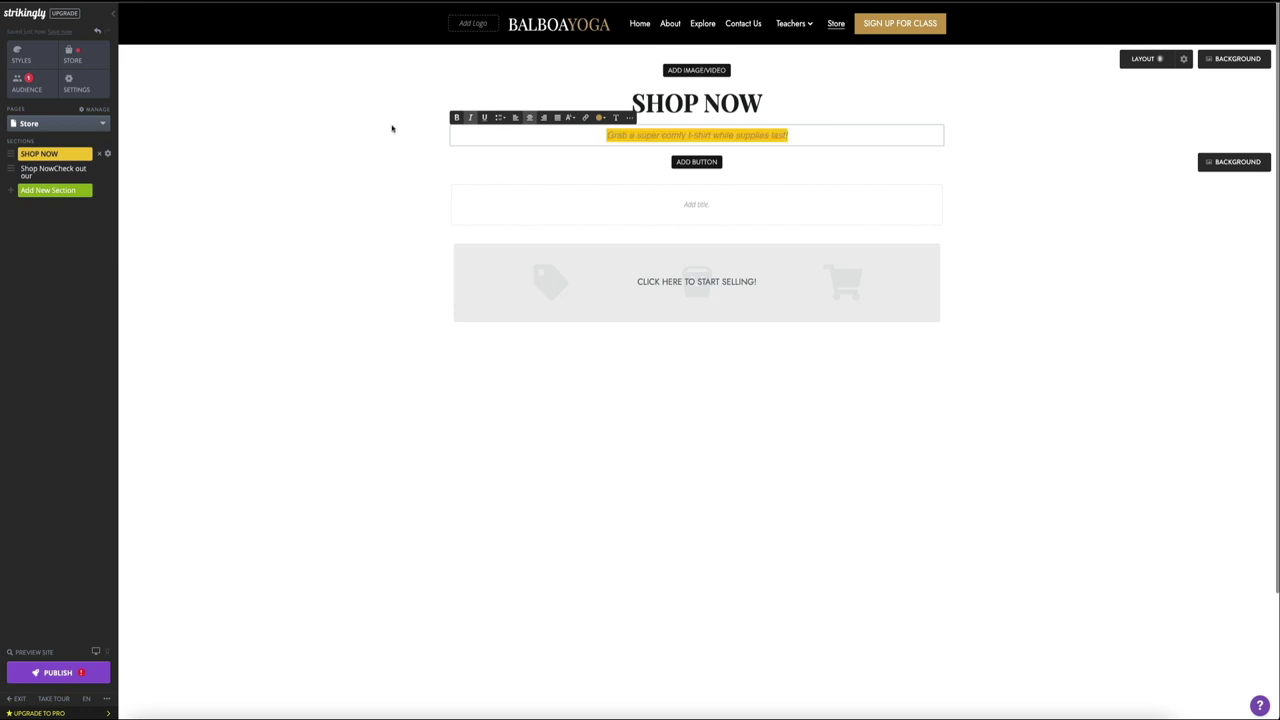
{"action": "left_click", "coordinate": [1038, 197]}
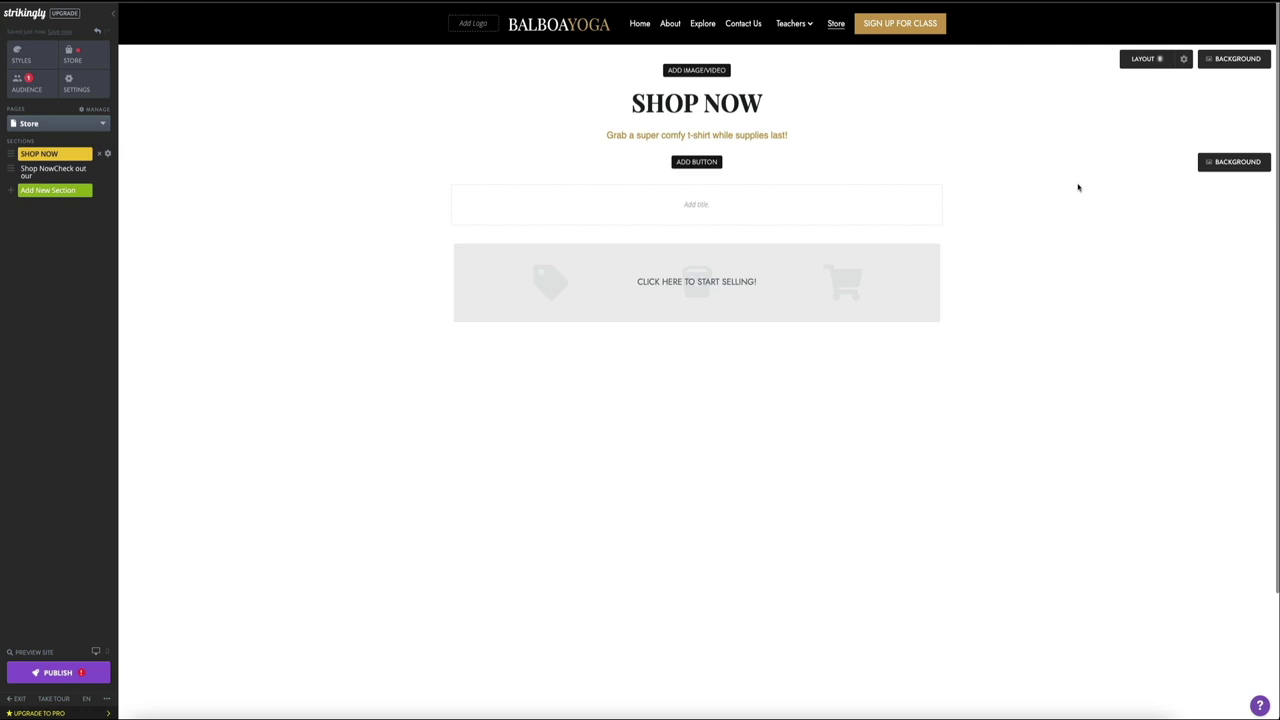
Step: Open the store's Products manager via ADD PRODUCT on the store block
{"action": "mouse_move", "coordinate": [700, 292]}
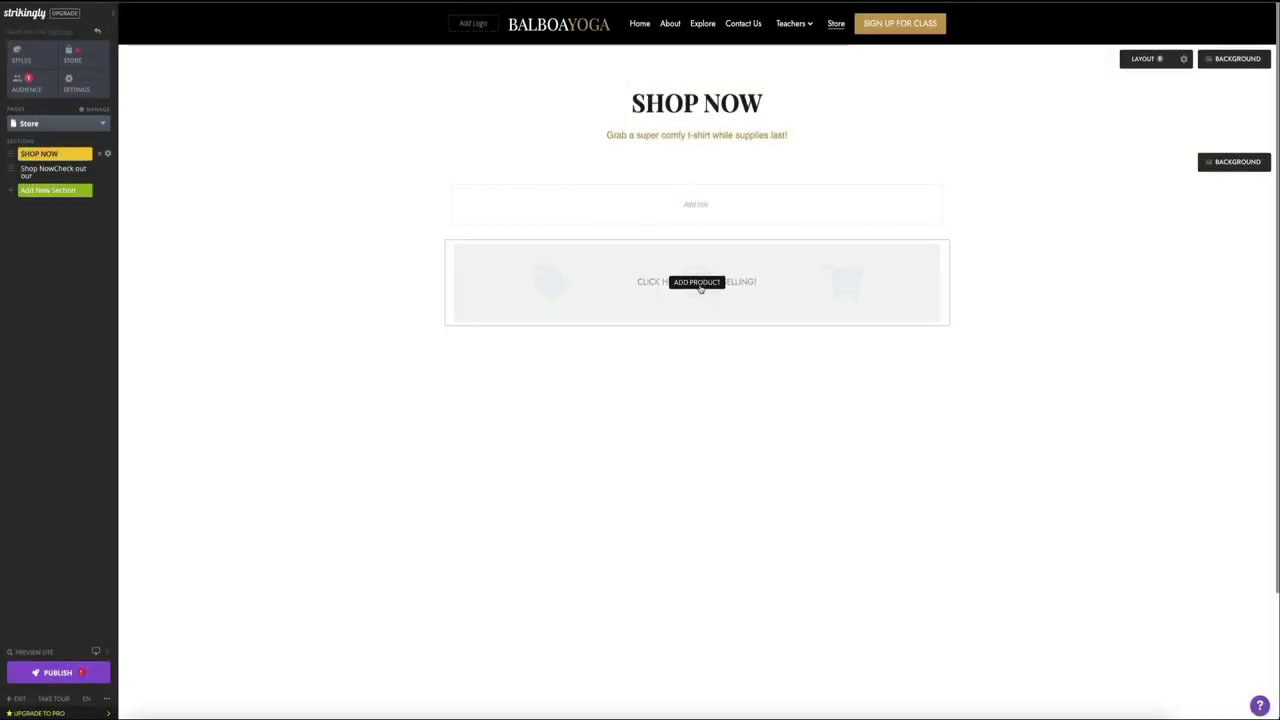
{"action": "left_click", "coordinate": [699, 286]}
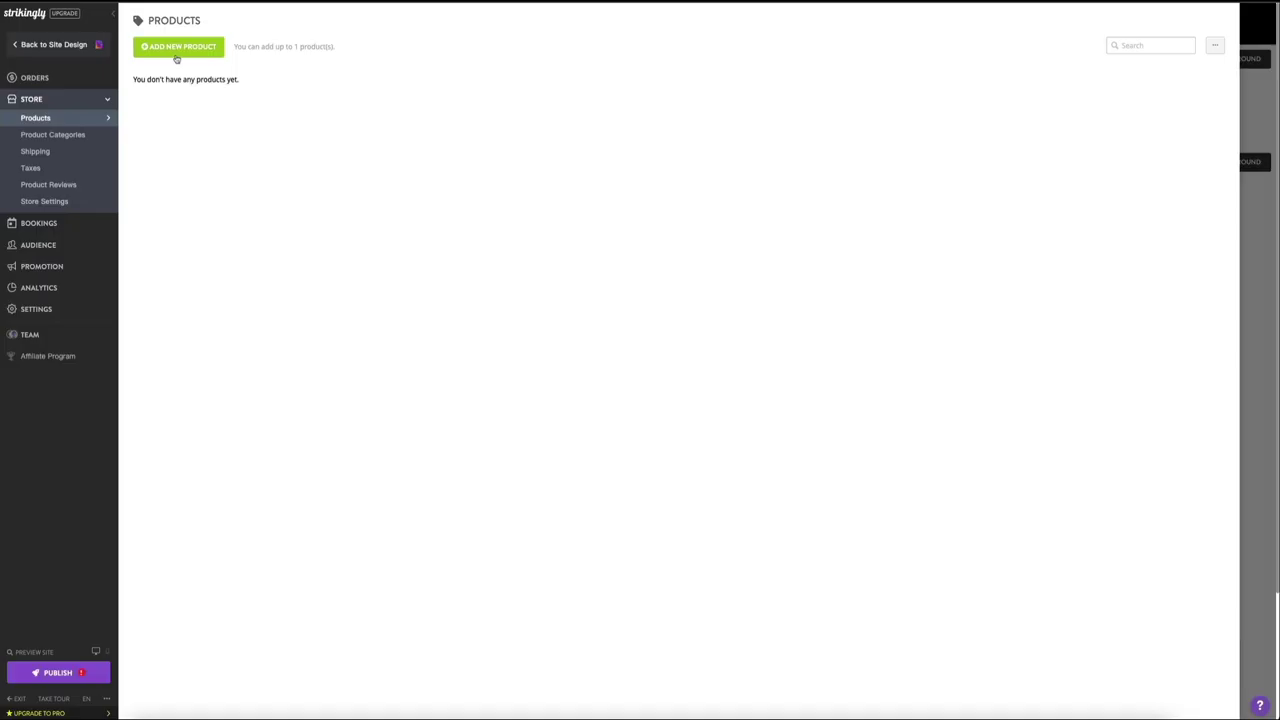
Step: Create a product 'T-Shirt' described as a 100% cotton comfy t-shirt for after hot yoga
{"action": "left_click", "coordinate": [176, 56]}
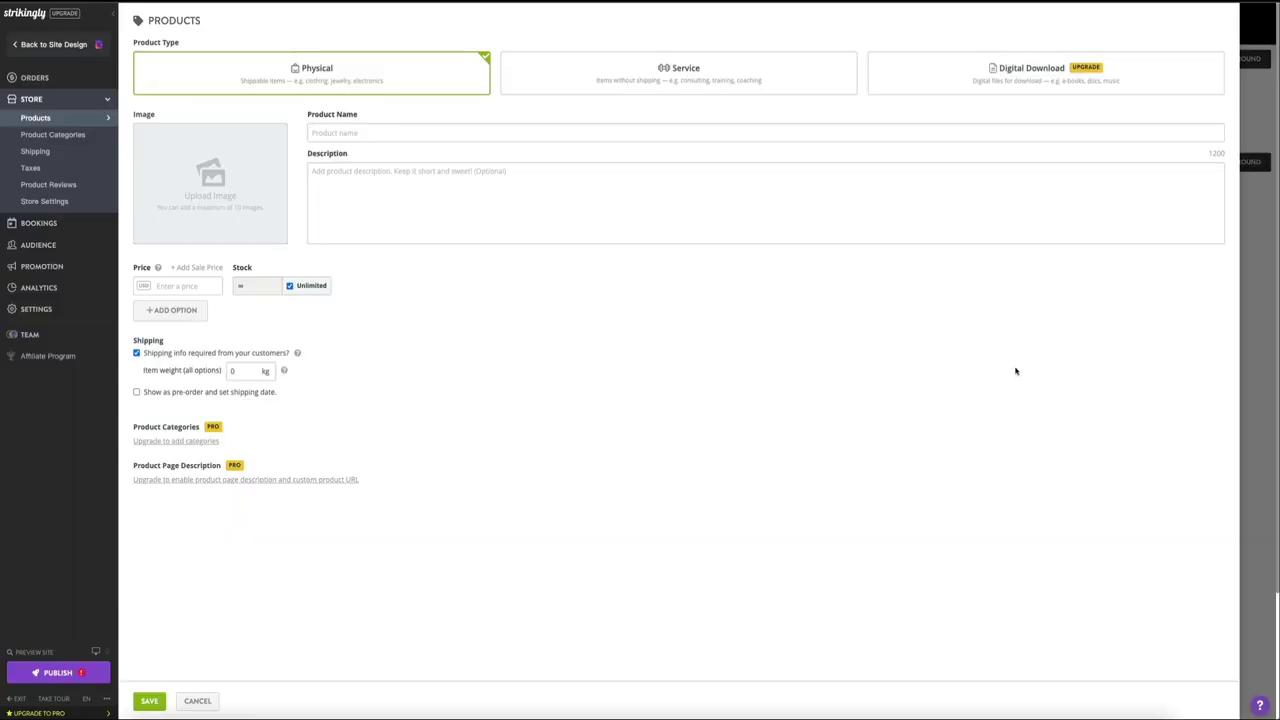
{"action": "left_click", "coordinate": [318, 132]}
{"action": "type", "text": "T-Shirt"}
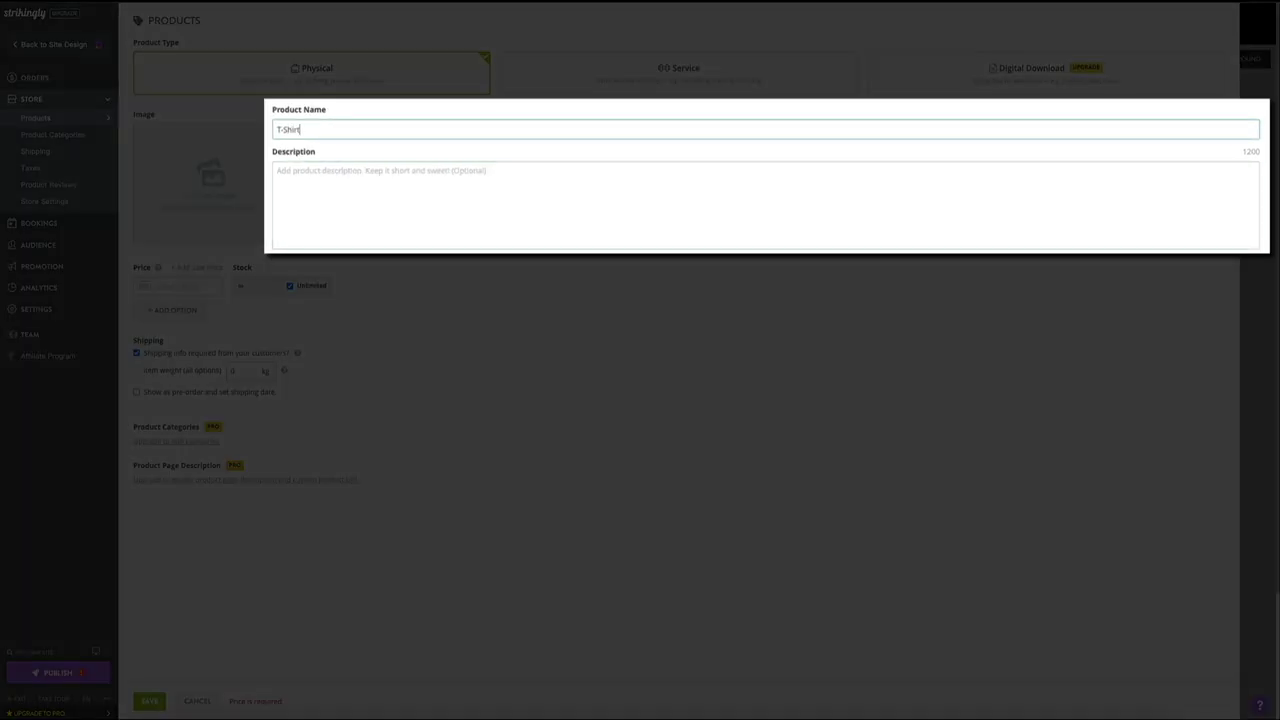
{"action": "key", "text": "Tab"}
{"action": "type", "text": "100% cotton"}
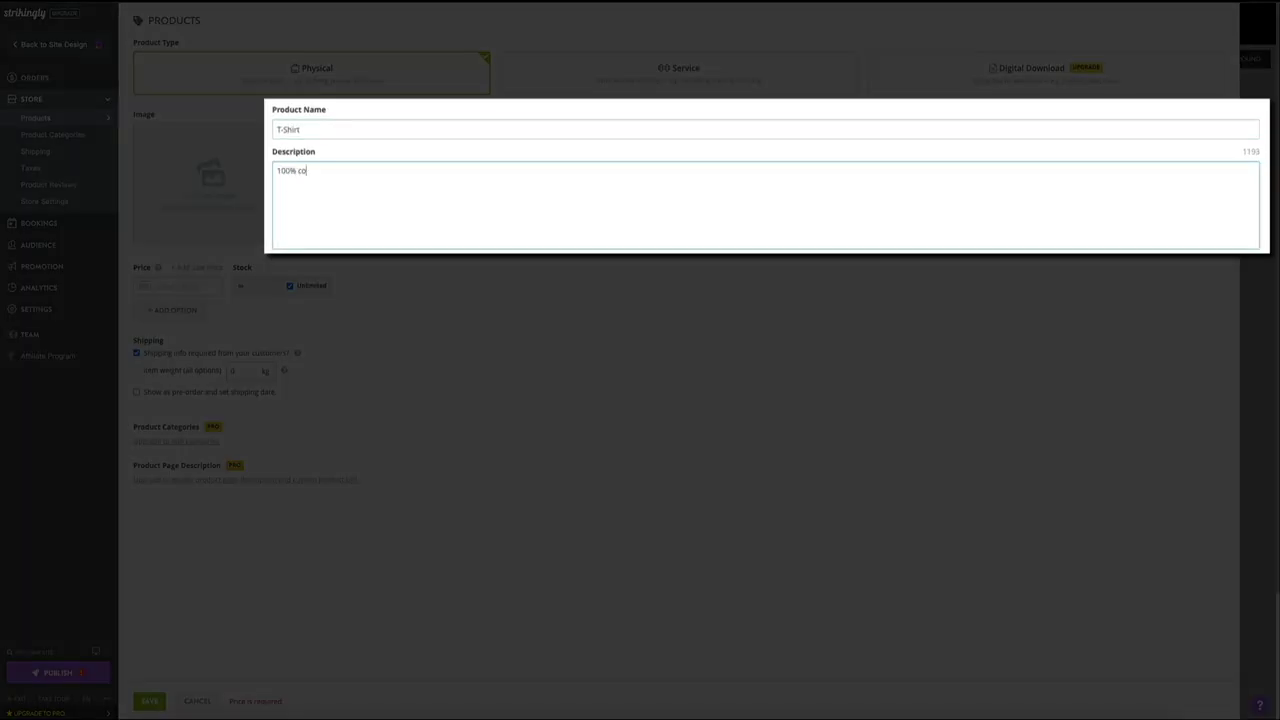
{"action": "type", "text": " super comfy t-shirt to help you restore after a hot yoga session!"}
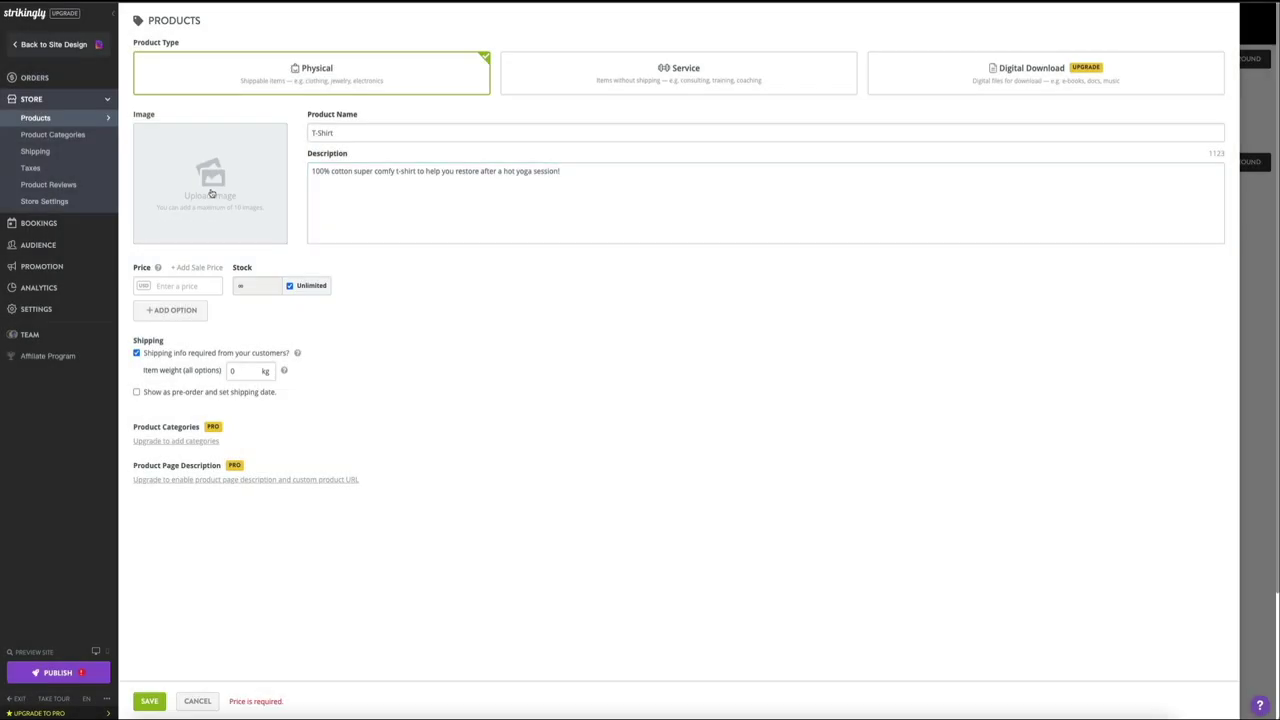
Step: Upload Yoga T-Shirt.png from Downloads as the T-Shirt product image
{"action": "left_click", "coordinate": [211, 193]}
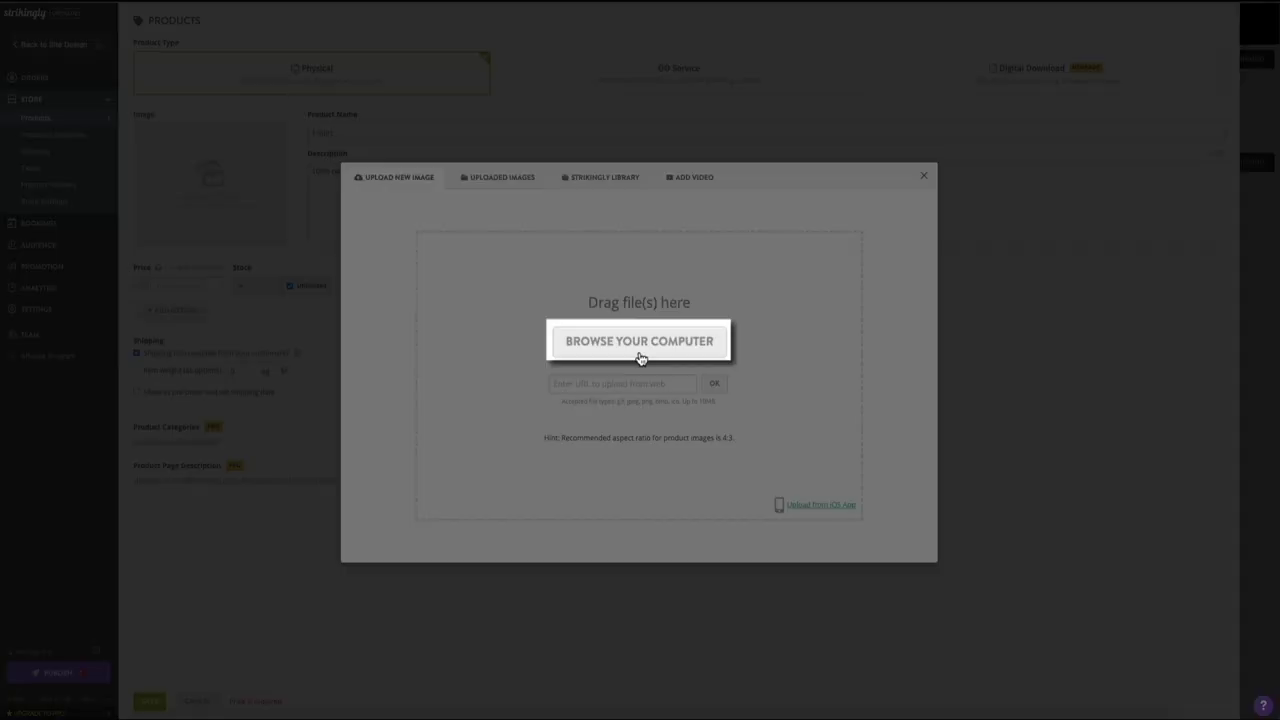
{"action": "left_click", "coordinate": [640, 350]}
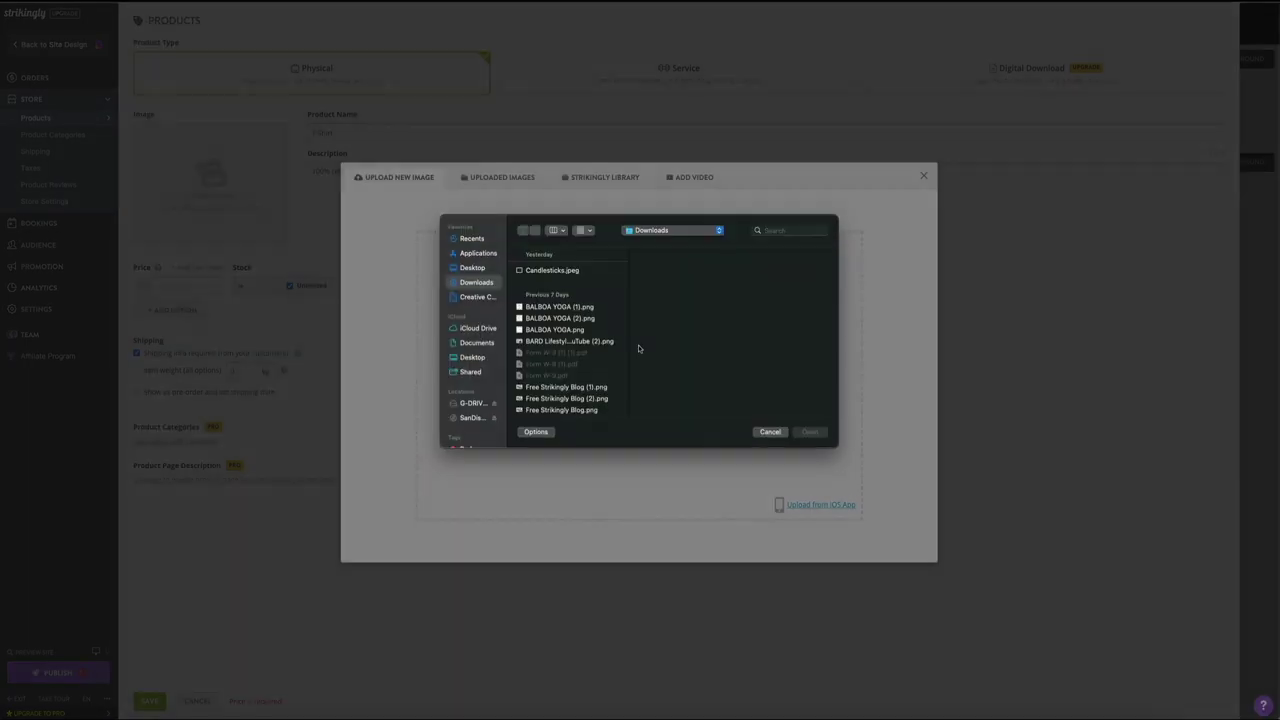
{"action": "left_click", "coordinate": [549, 354]}
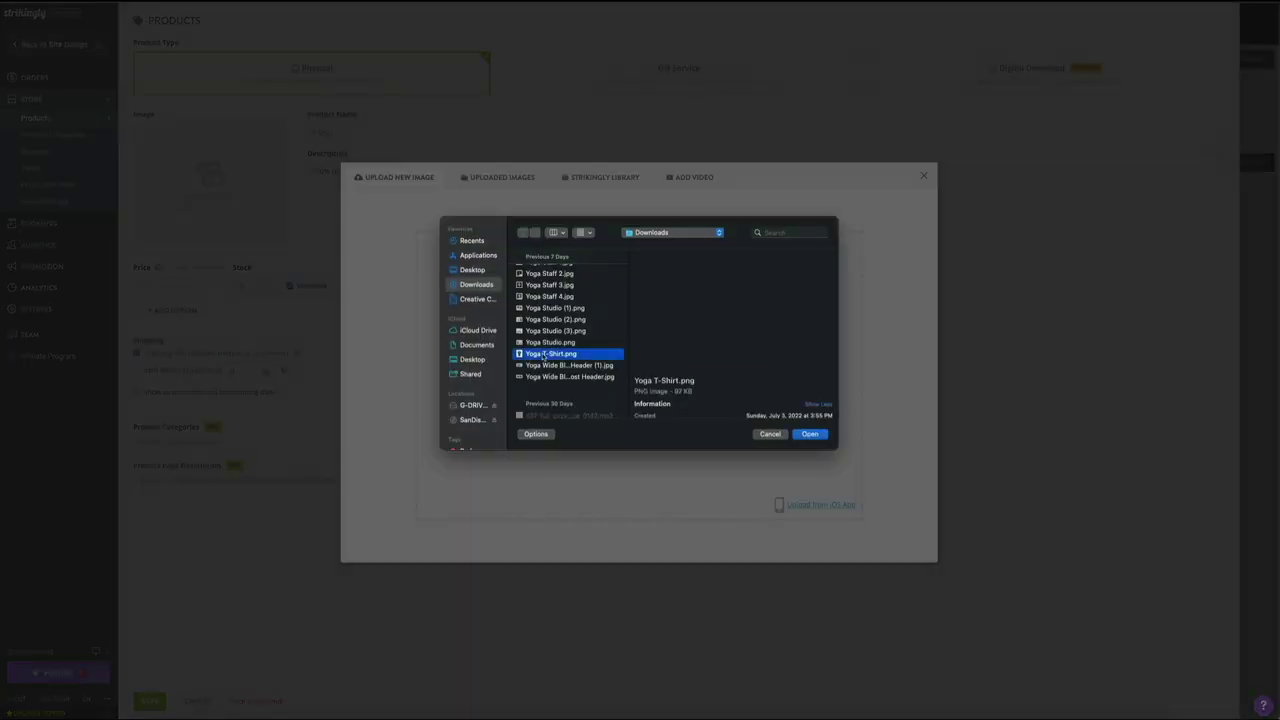
{"action": "left_click", "coordinate": [808, 435]}
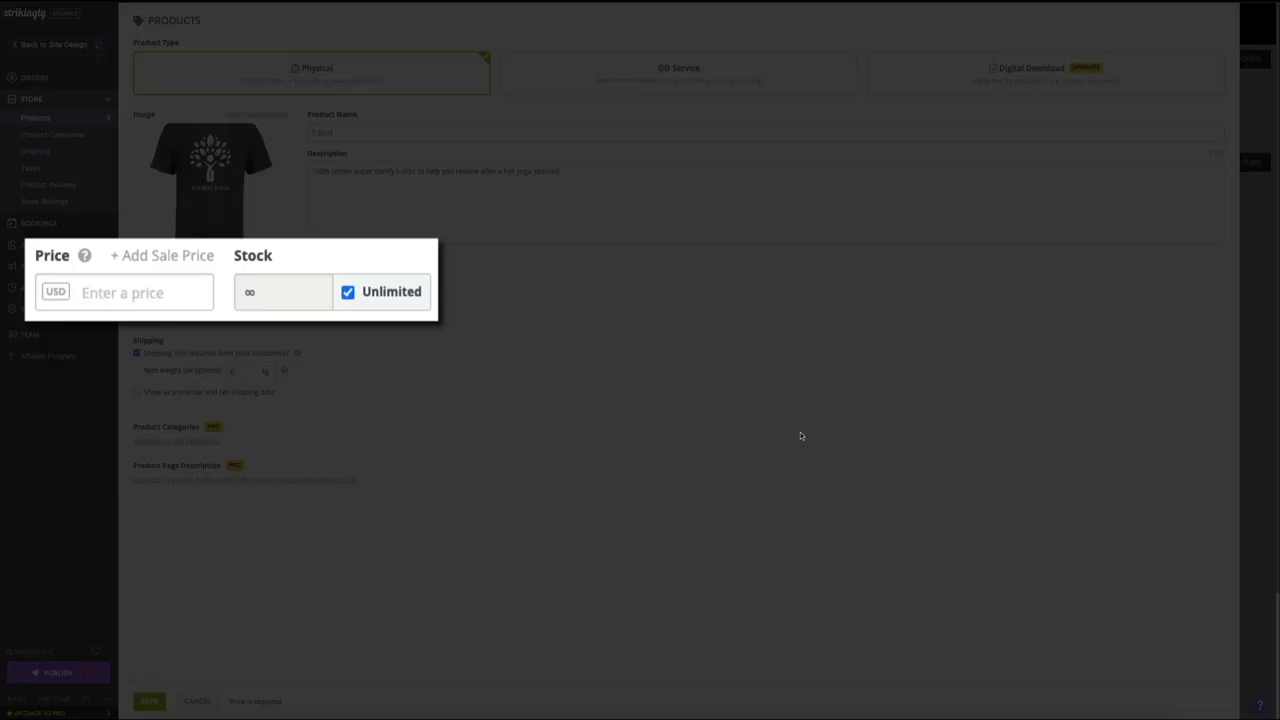
Step: Price the T-Shirt at 19.99 USD and limit its stock to 5
{"action": "left_click", "coordinate": [116, 293]}
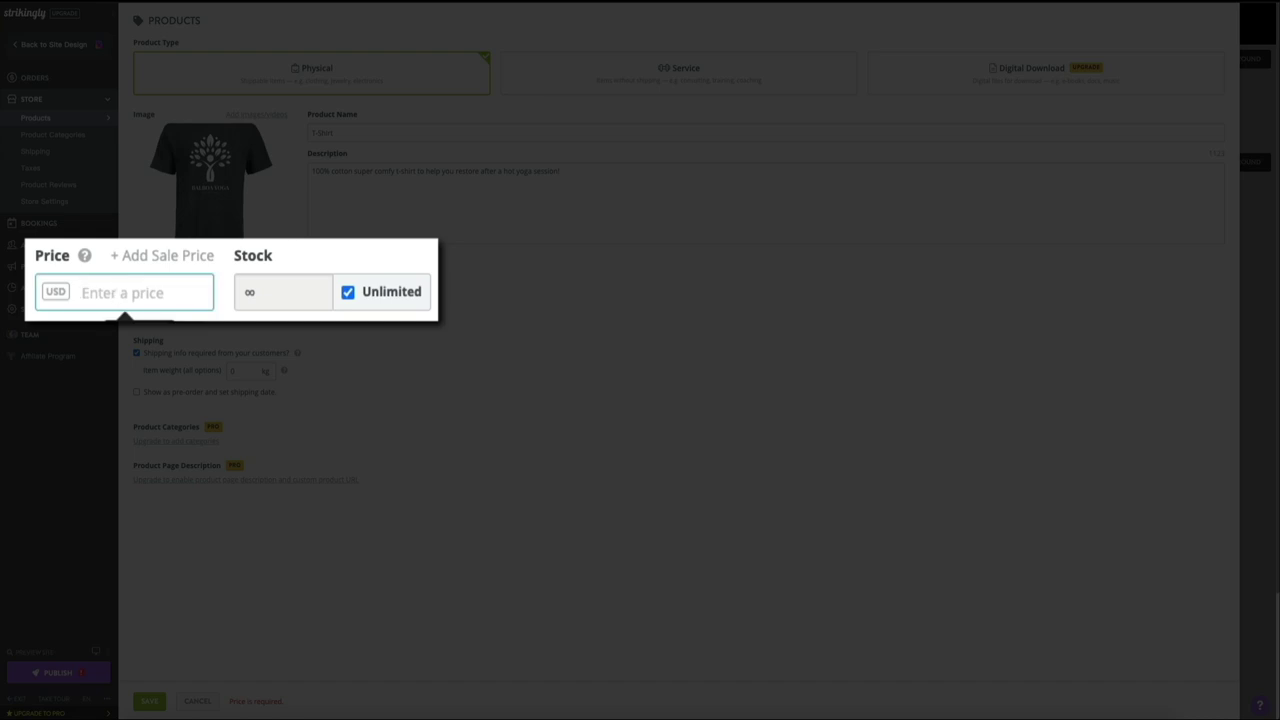
{"action": "type", "text": "19.99"}
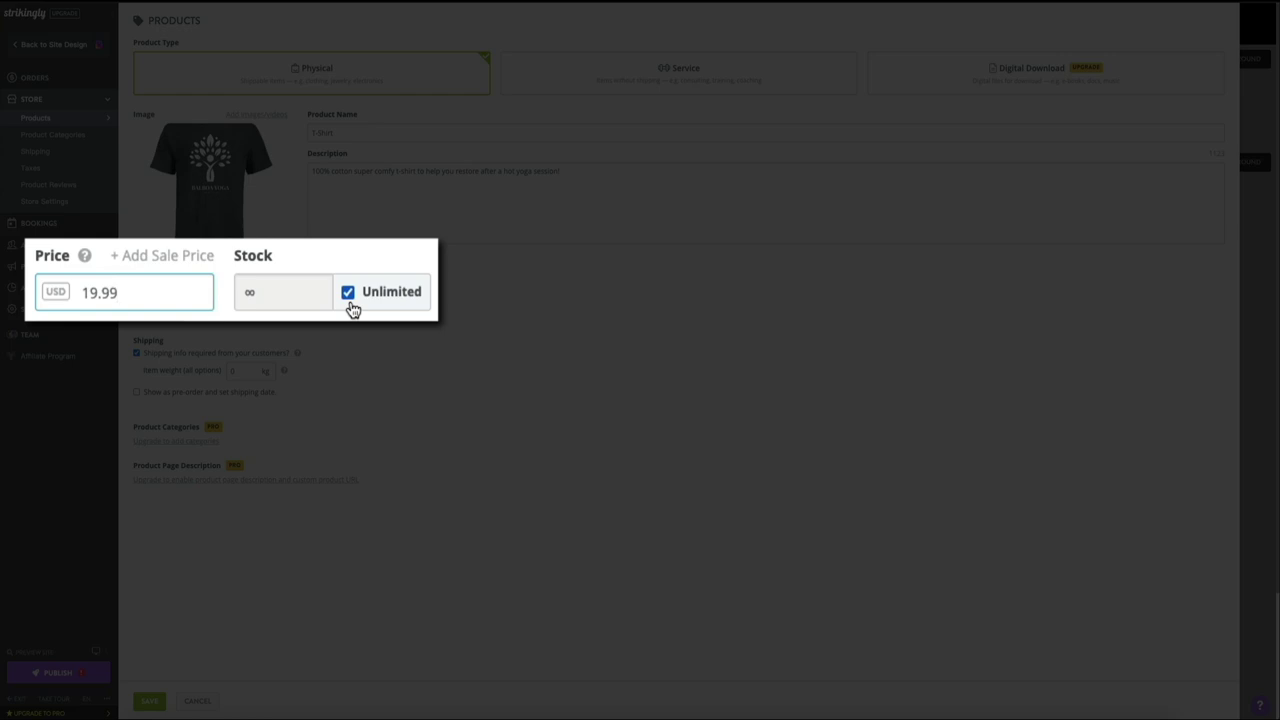
{"action": "left_click", "coordinate": [348, 292]}
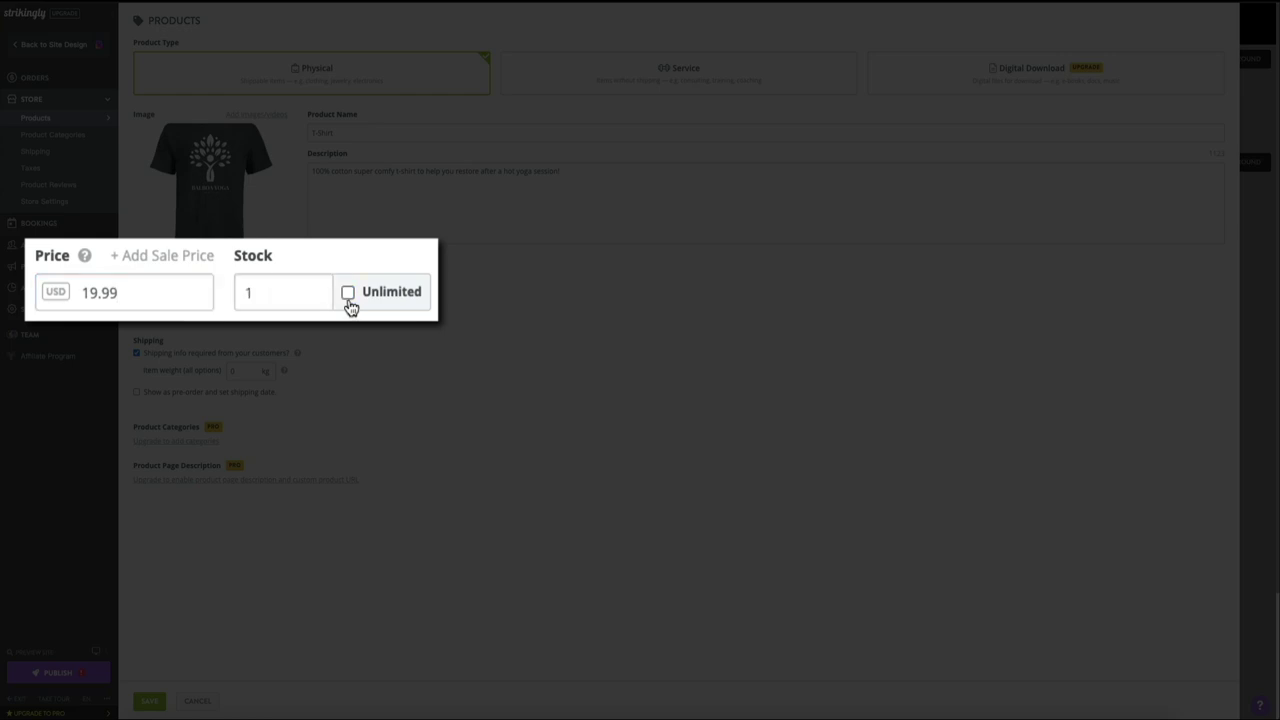
{"action": "double_click", "coordinate": [285, 297]}
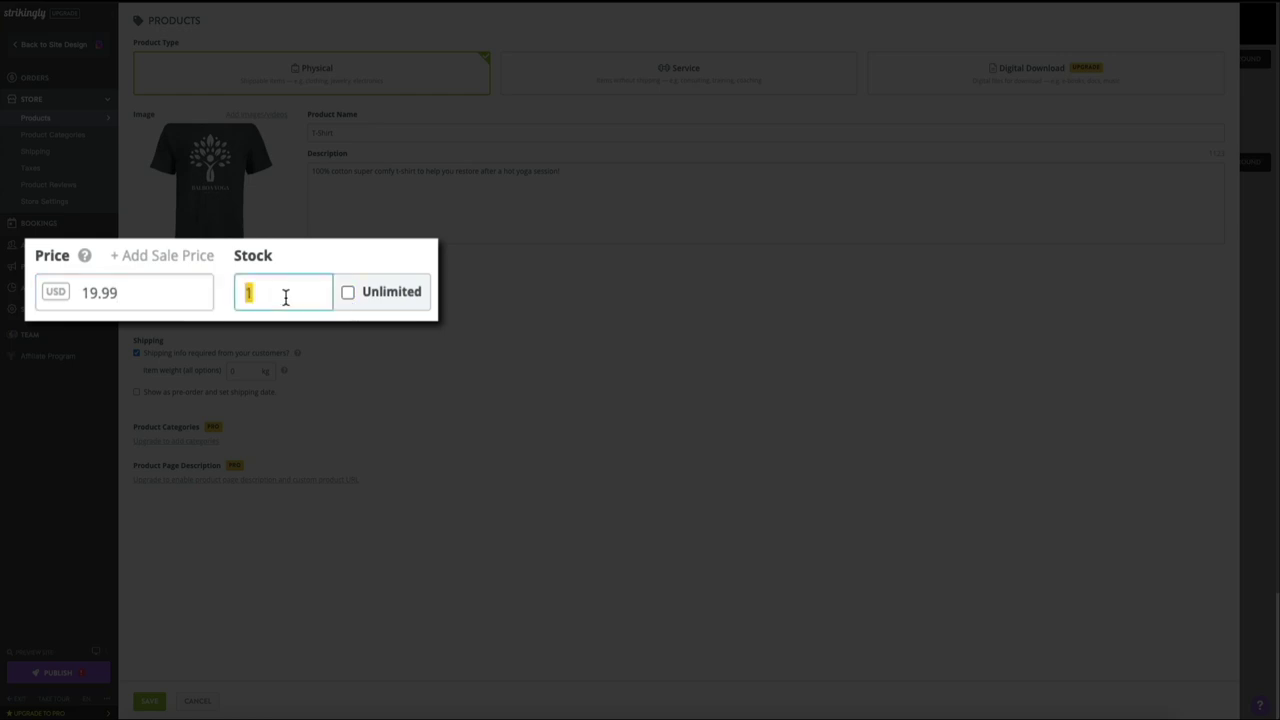
{"action": "type", "text": "5"}
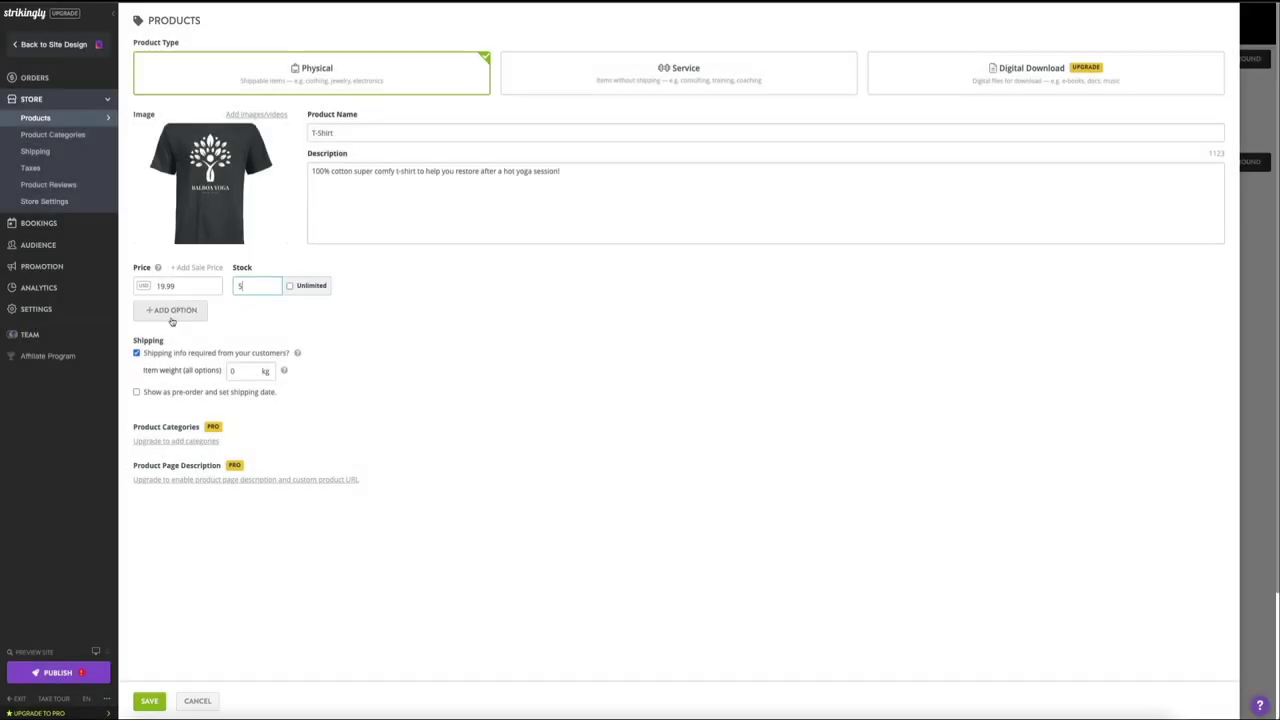
Step: Name the first T-Shirt option Small and add a Medium option at 19.99 USD with stock 5
{"action": "left_click", "coordinate": [172, 312]}
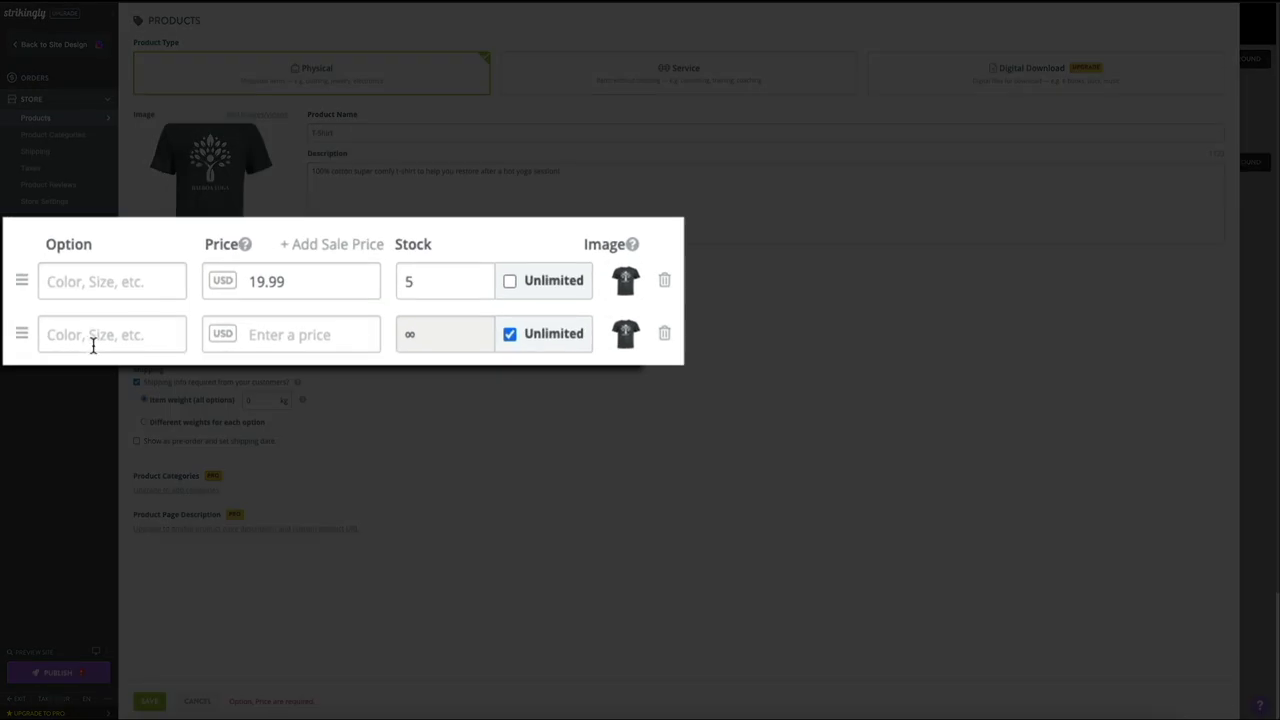
{"action": "left_click", "coordinate": [101, 281]}
{"action": "type", "text": "Small"}
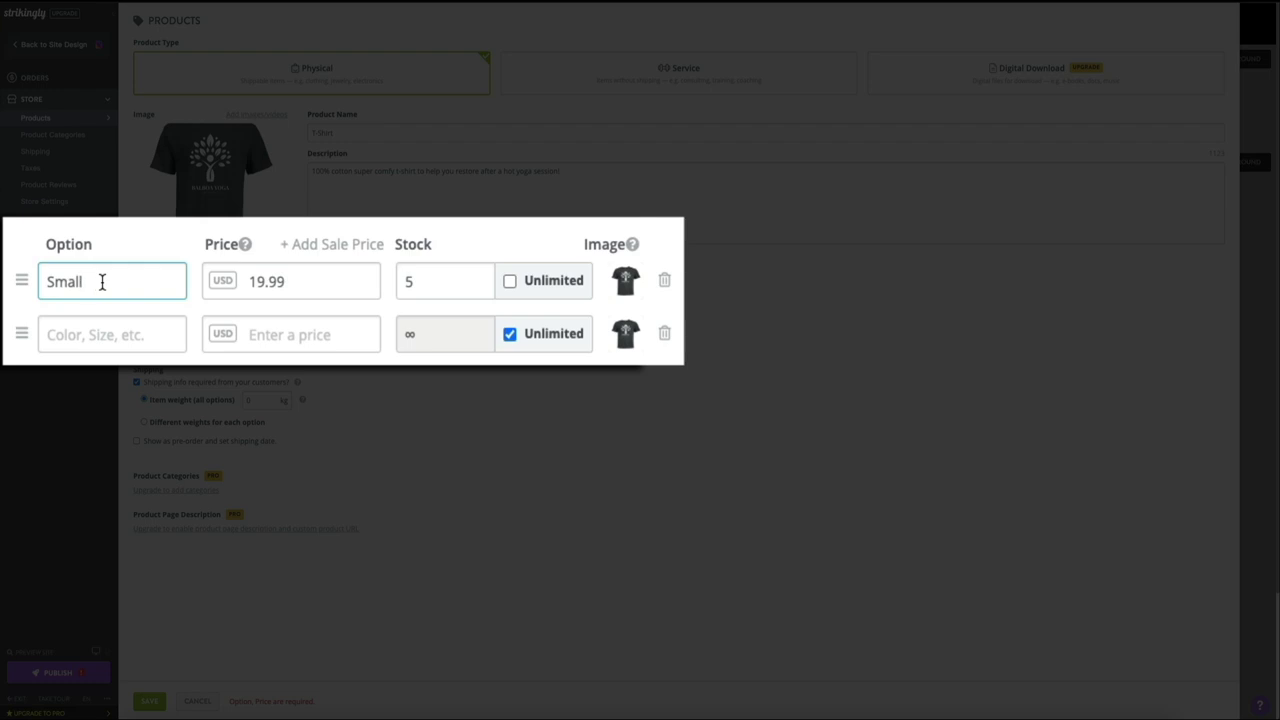
{"action": "left_click", "coordinate": [70, 334]}
{"action": "type", "text": "Medium"}
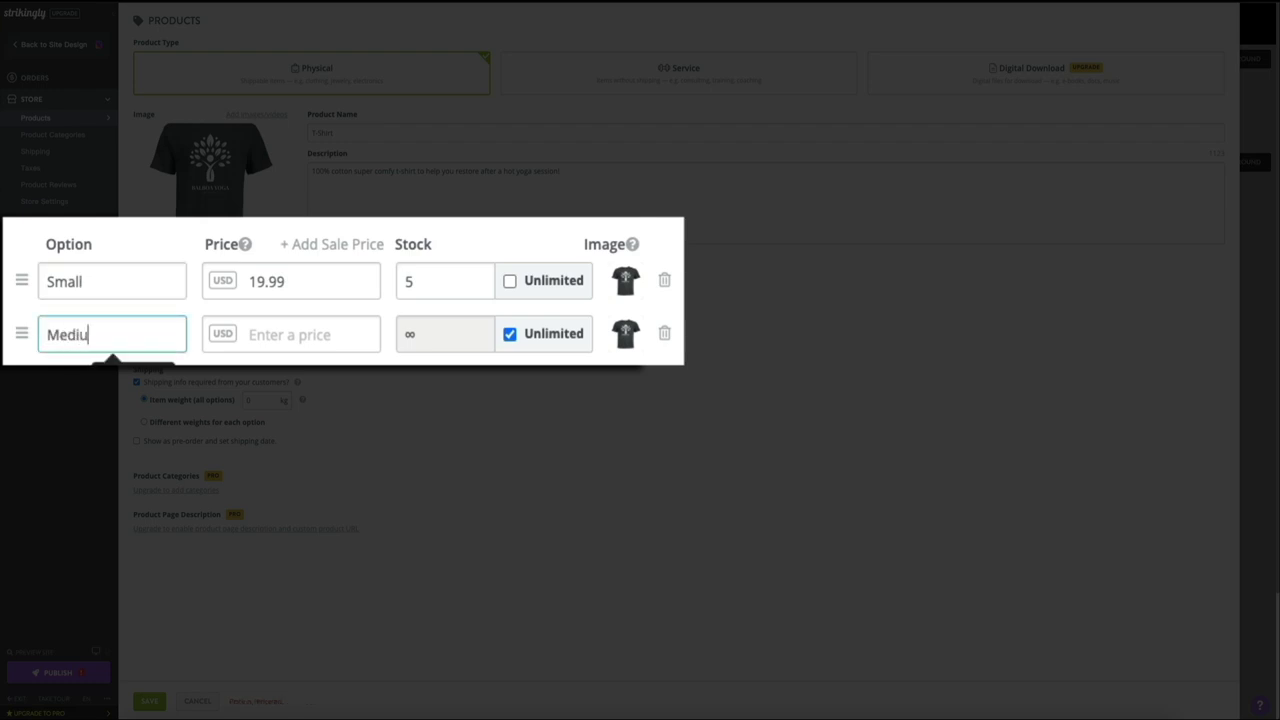
{"action": "left_click", "coordinate": [297, 337]}
{"action": "type", "text": "19.99"}
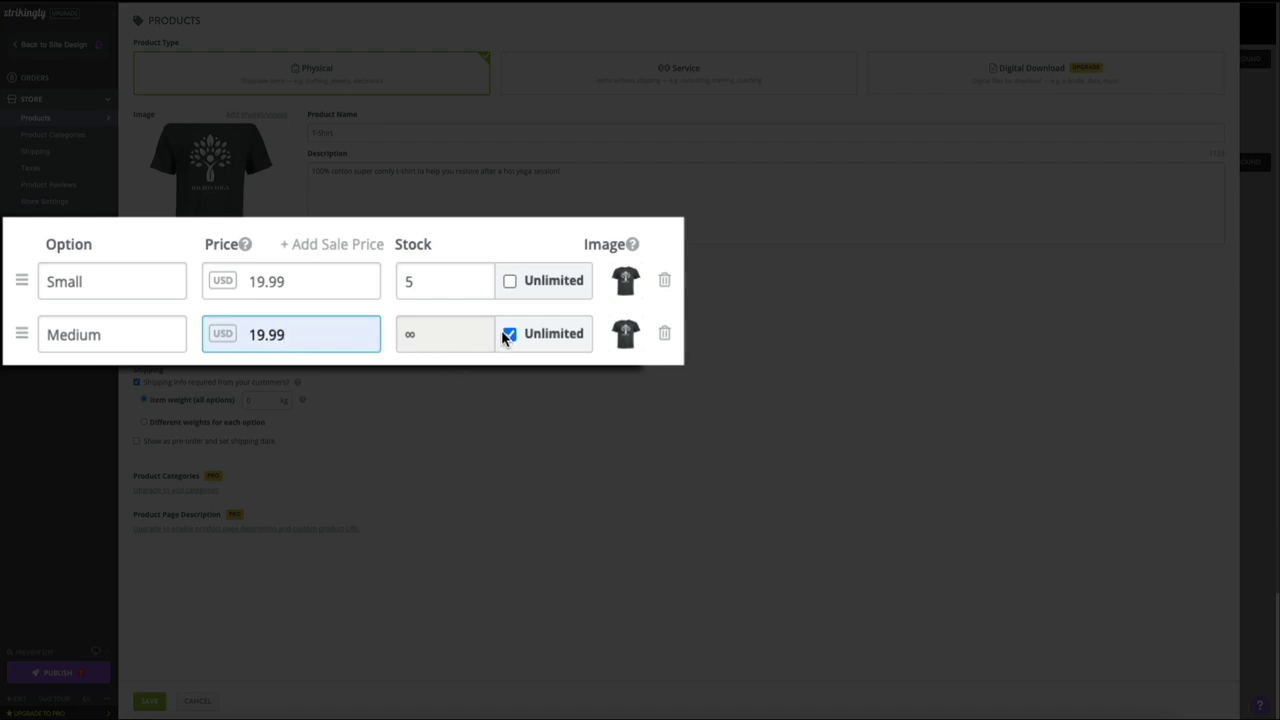
{"action": "left_click", "coordinate": [509, 334]}
{"action": "double_click", "coordinate": [453, 341]}
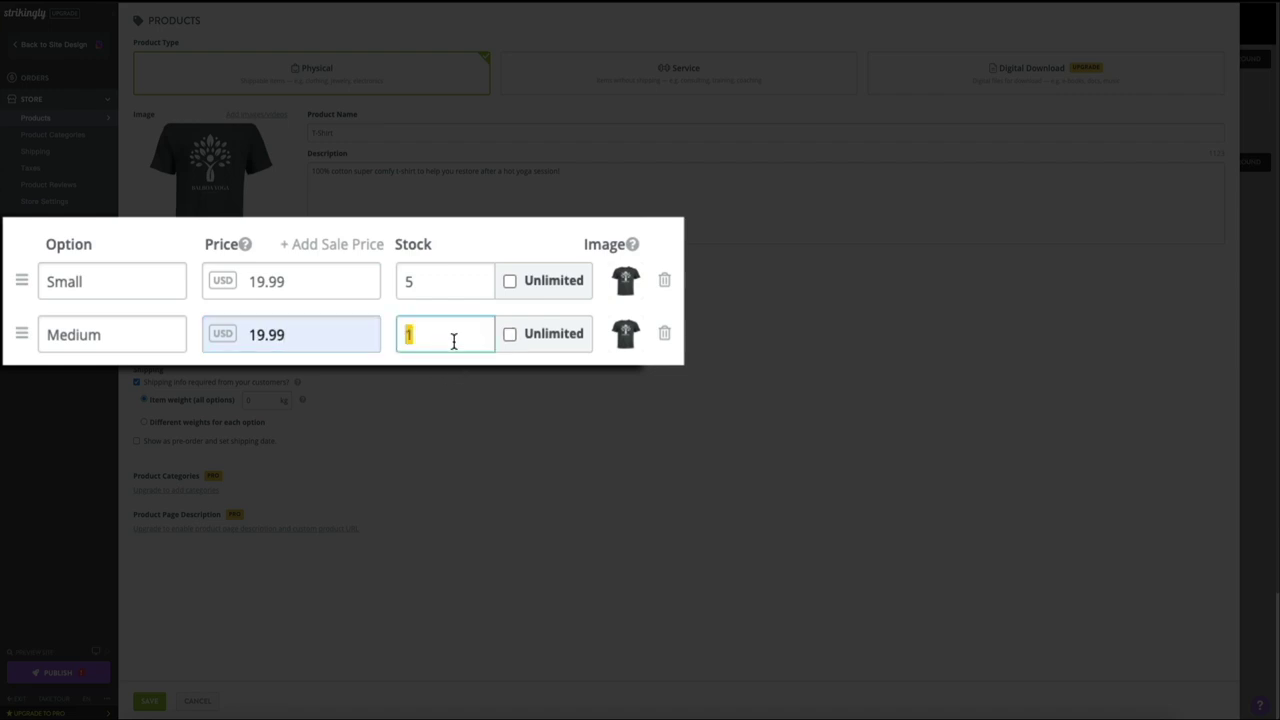
{"action": "type", "text": "5"}
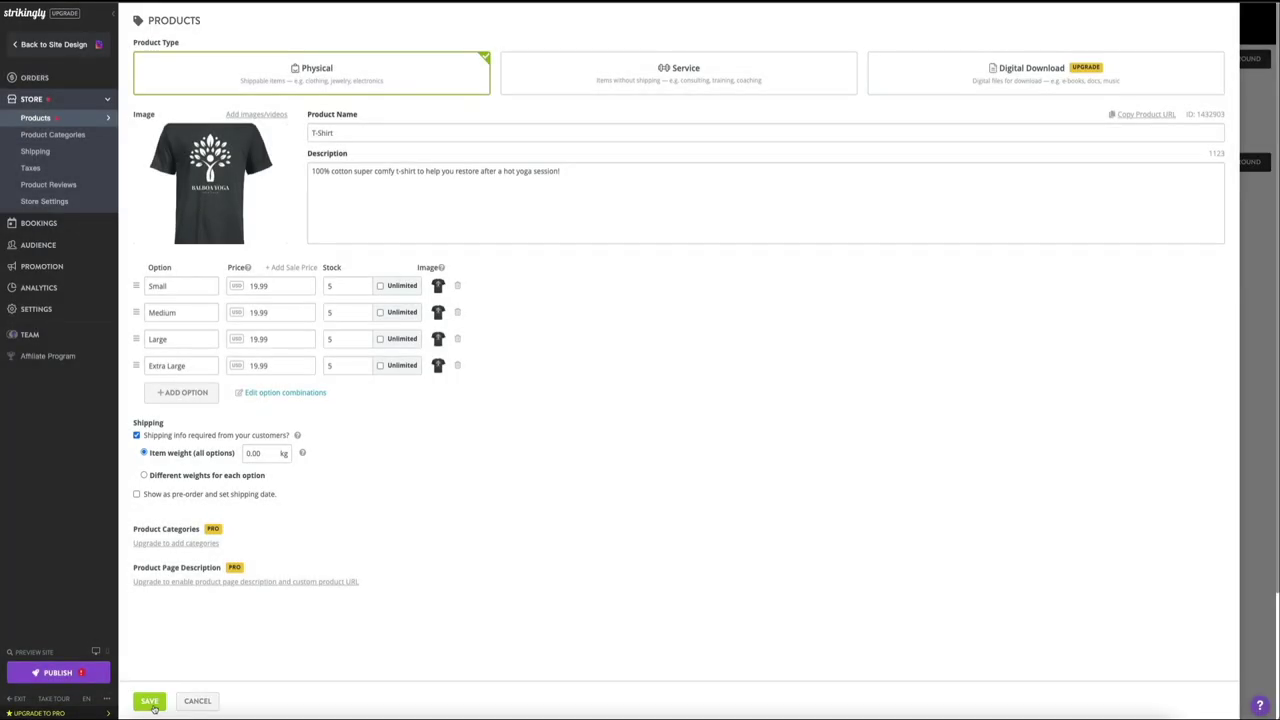
Step: Save the T-Shirt product so it is listed on the Products page at $19.99
{"action": "left_click", "coordinate": [150, 702]}
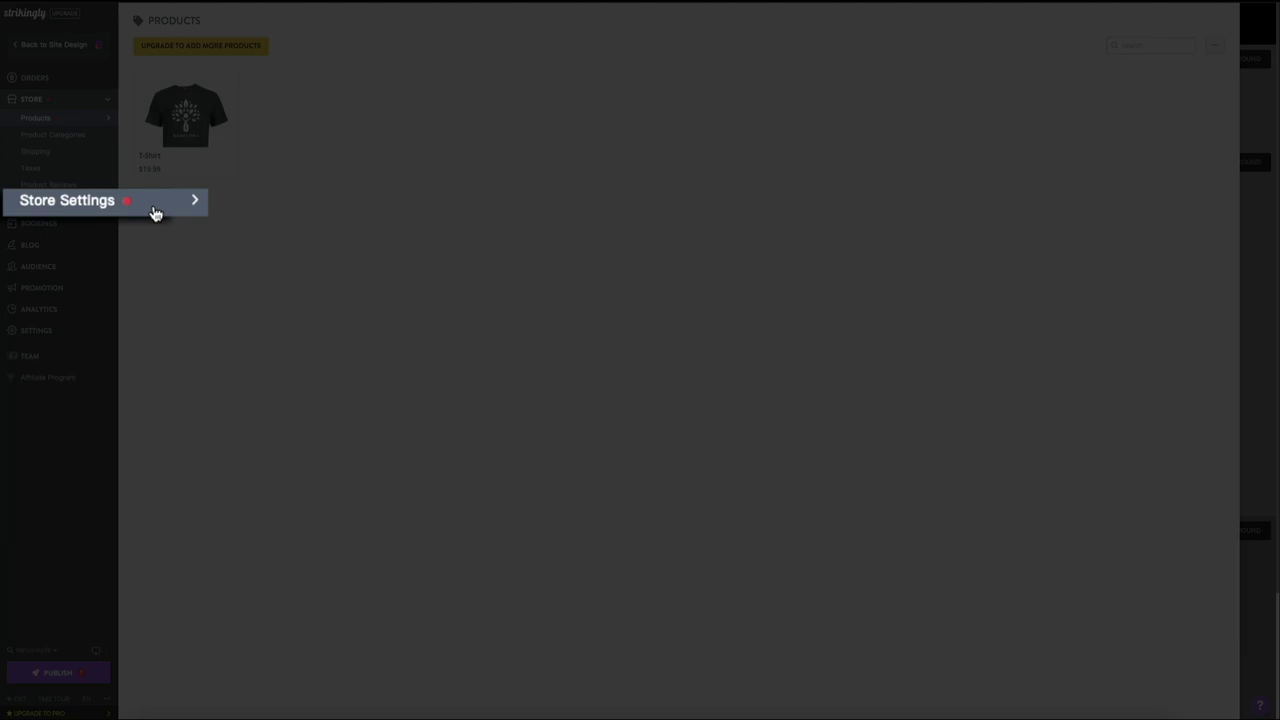
Step: Go to the store's Accept Payments settings and expand the PayPal gateway
{"action": "left_click", "coordinate": [155, 211]}
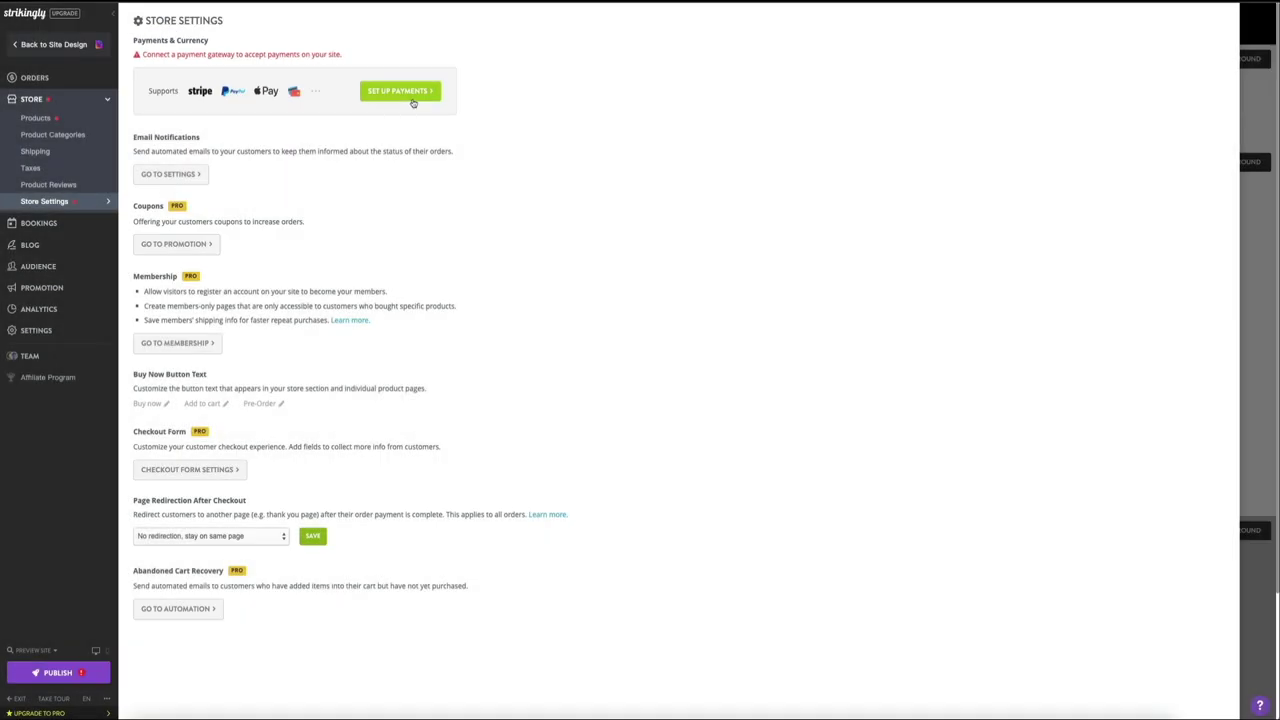
{"action": "left_click", "coordinate": [412, 102]}
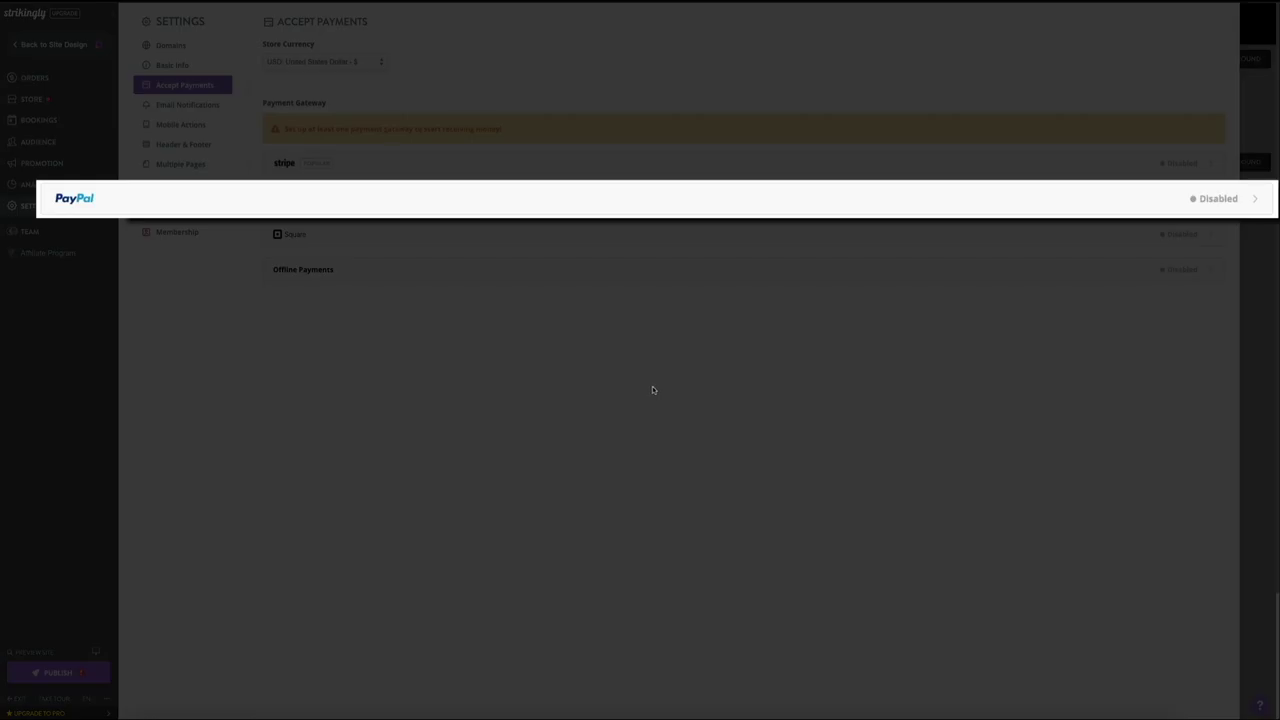
{"action": "left_click", "coordinate": [1244, 205]}
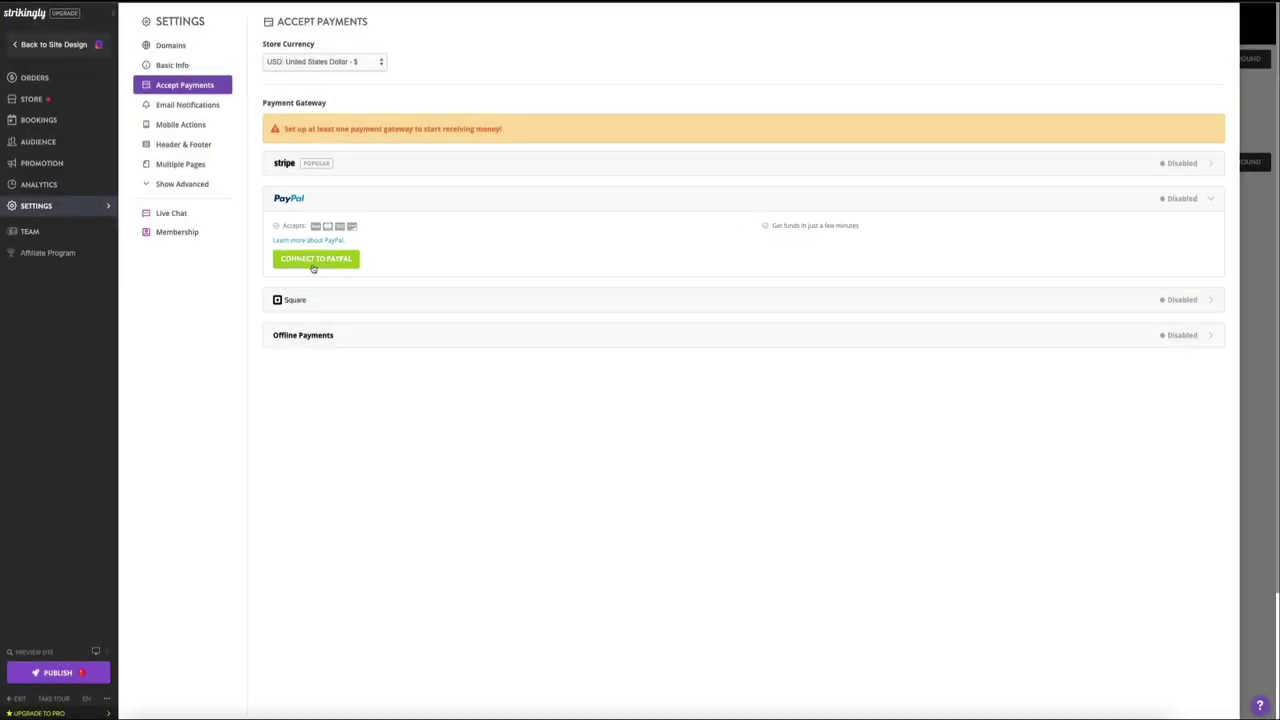
Step: Connect a PayPal account to Strikingly by signing in and authorising it, then return to Strikingly
{"action": "left_click", "coordinate": [312, 266]}
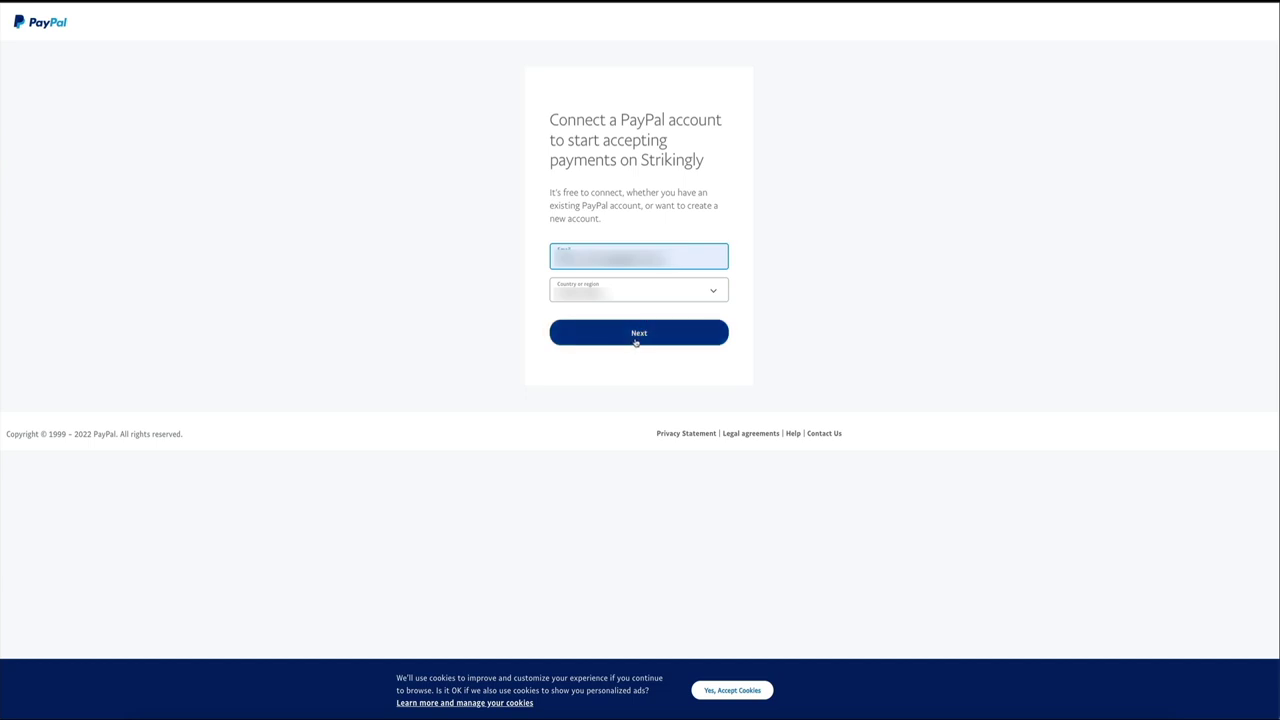
{"action": "left_click", "coordinate": [635, 342]}
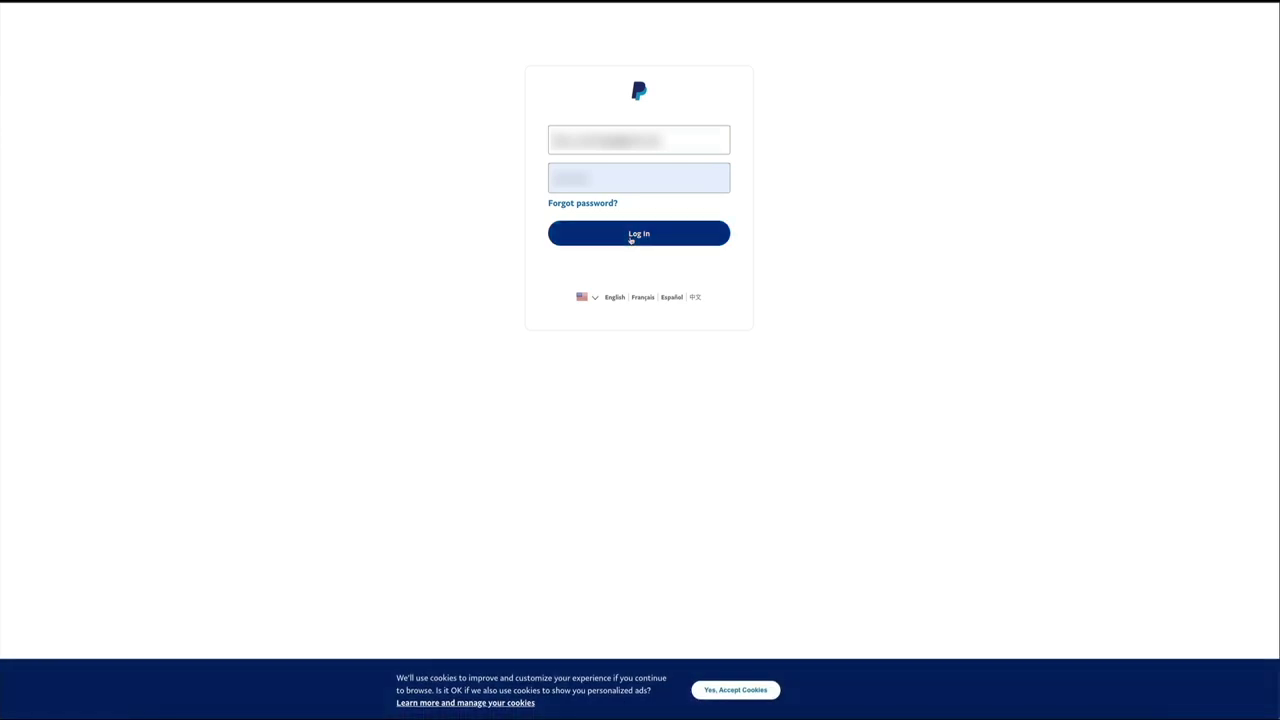
{"action": "left_click", "coordinate": [631, 236]}
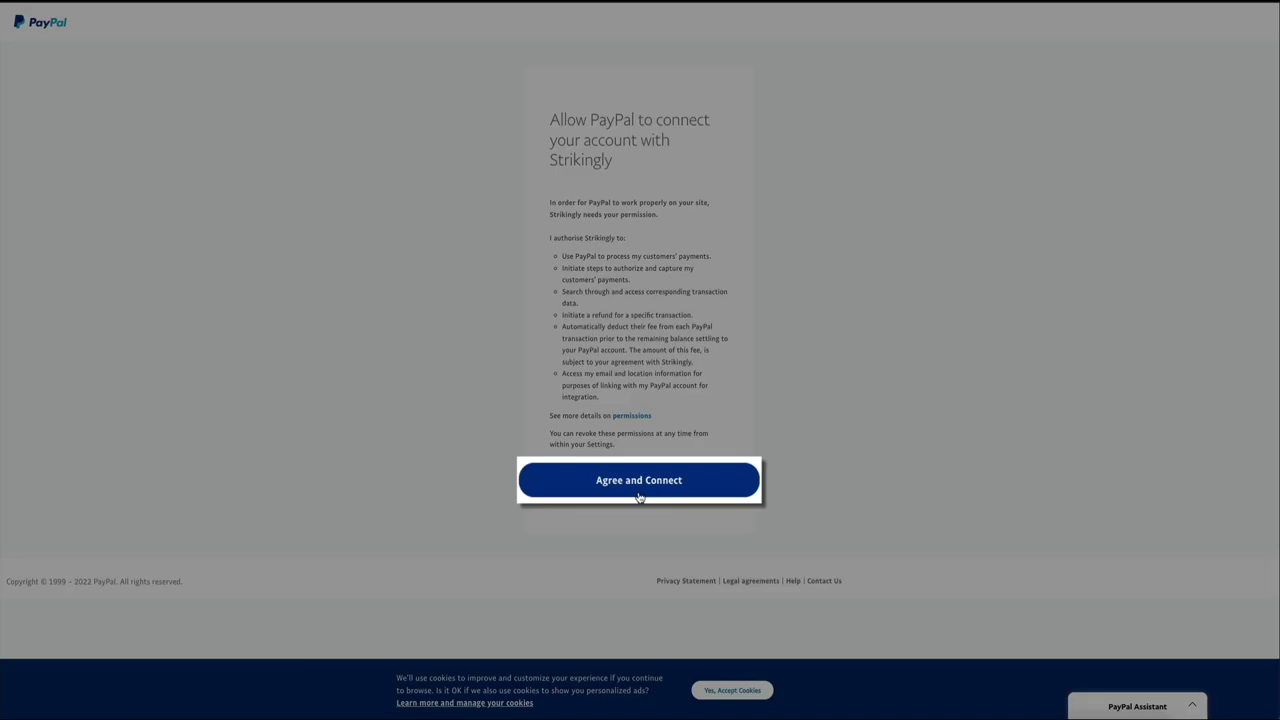
{"action": "left_click", "coordinate": [639, 489]}
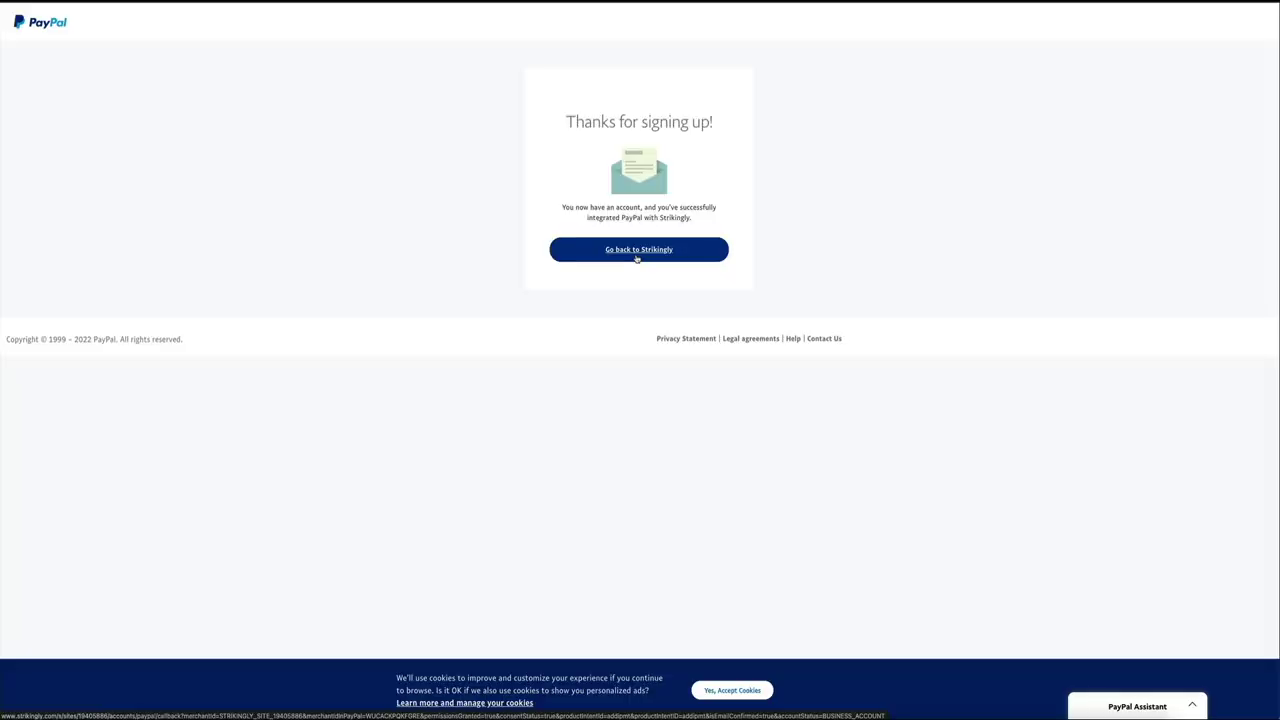
{"action": "left_click", "coordinate": [636, 258]}
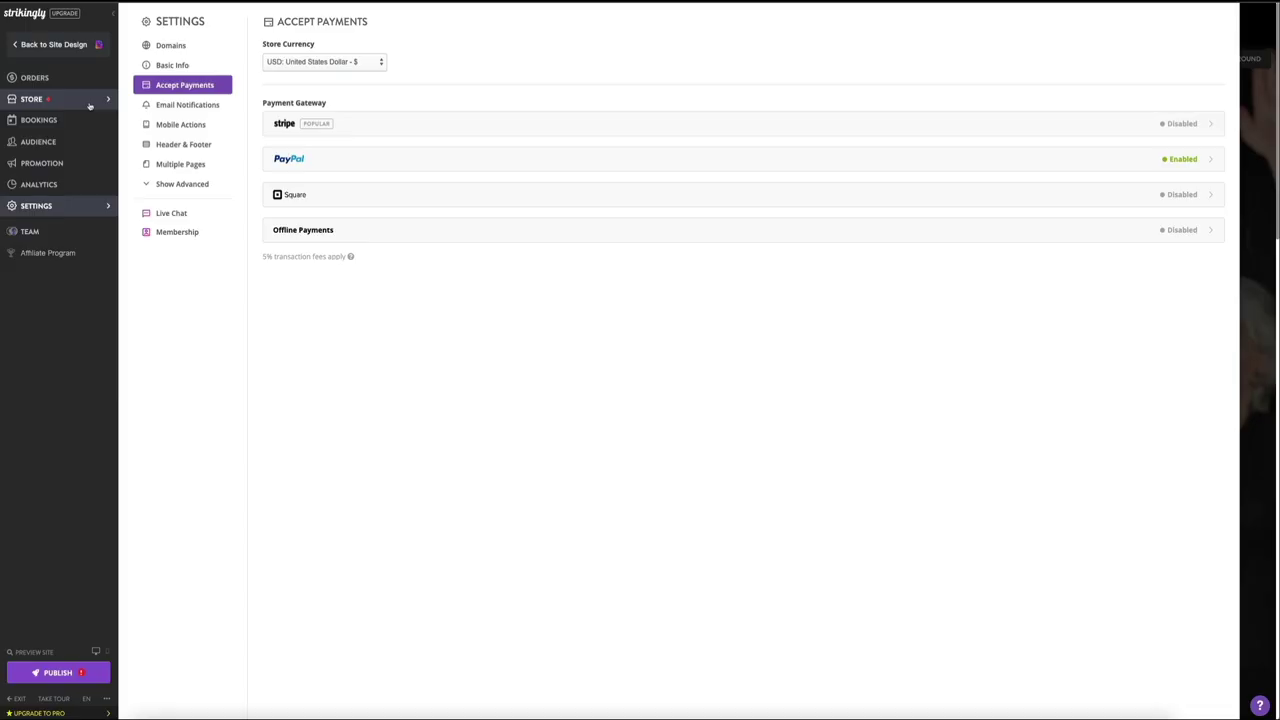
Step: Return to the store's Products page showing the T-Shirt at $19.99
{"action": "left_click", "coordinate": [90, 99]}
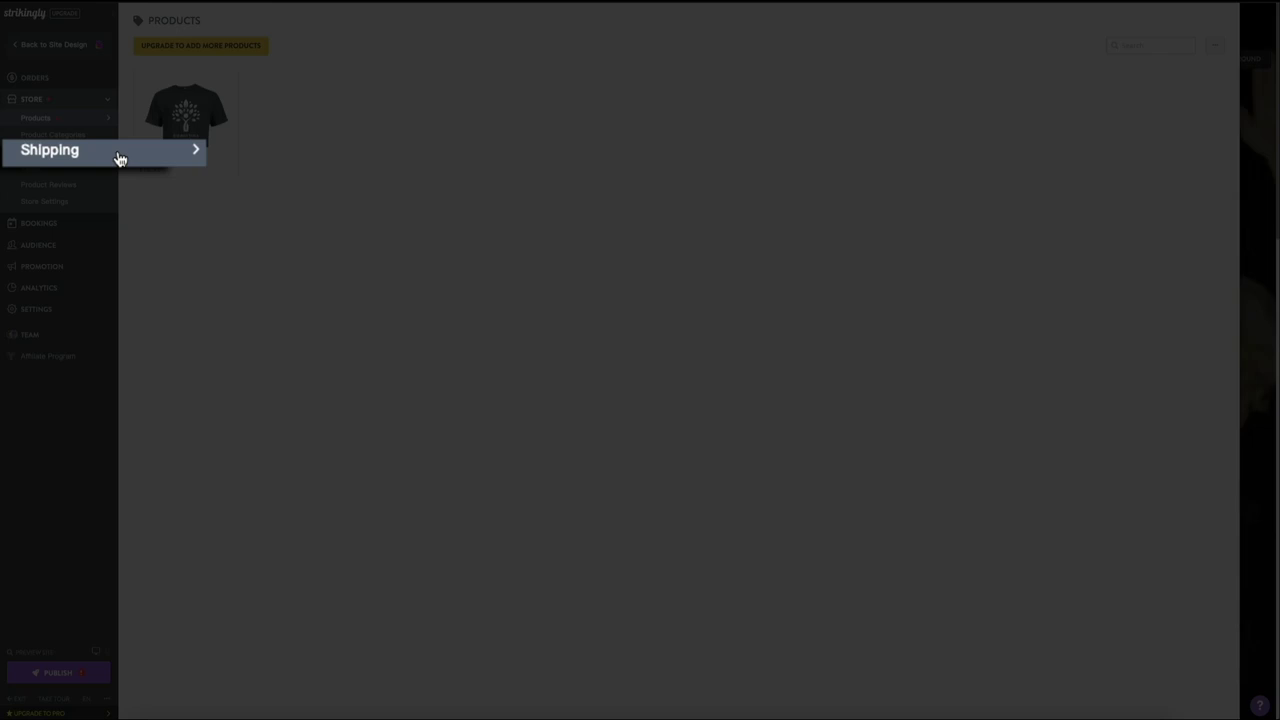
Step: Go to the store's Shipping settings with free Standard Shipping to The World
{"action": "left_click", "coordinate": [70, 152]}
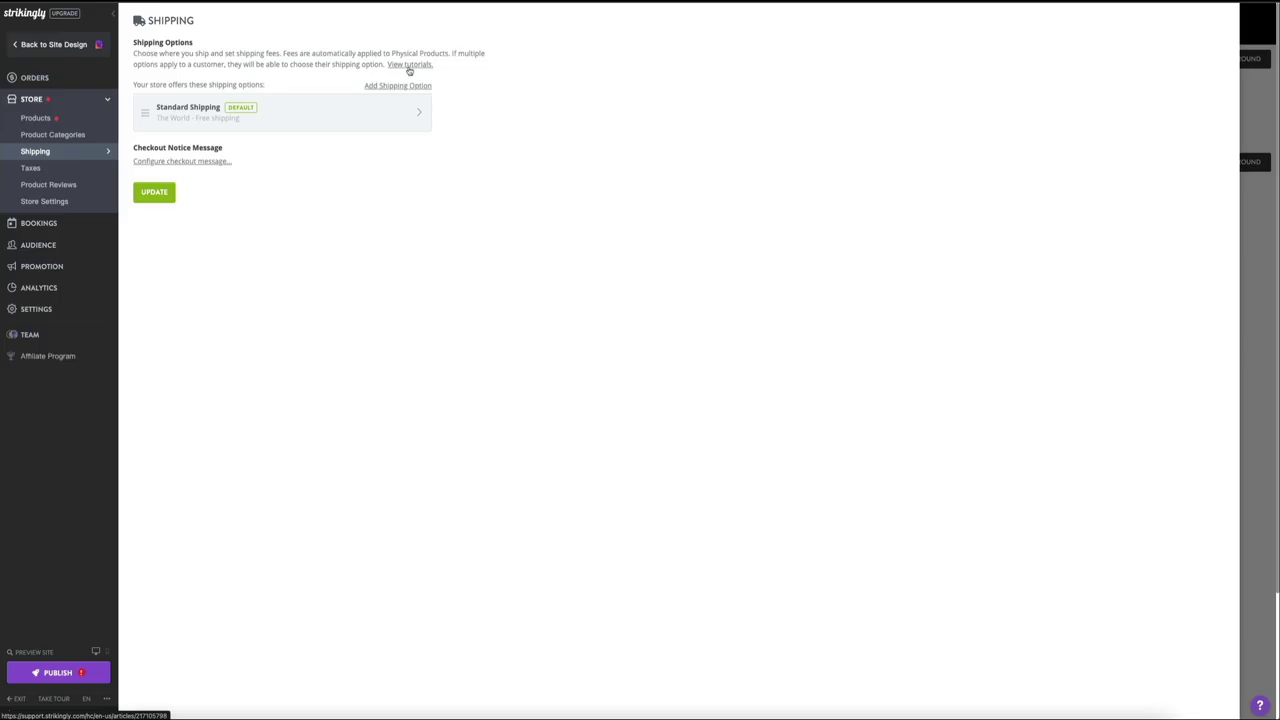
{"action": "left_click", "coordinate": [408, 67]}
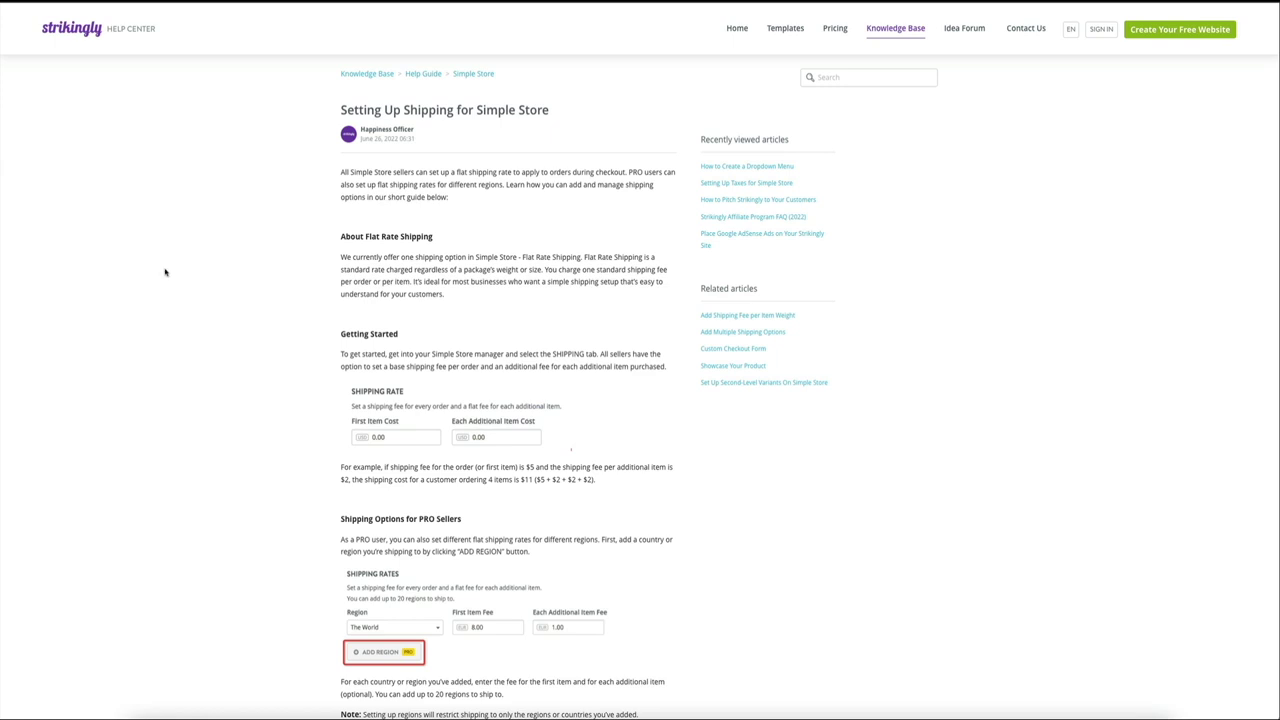
{"action": "scroll", "coordinate": [165, 272], "scroll_direction": "down", "scroll_amount": 2}
{"action": "scroll", "coordinate": [165, 272], "scroll_direction": "down", "scroll_amount": 5}
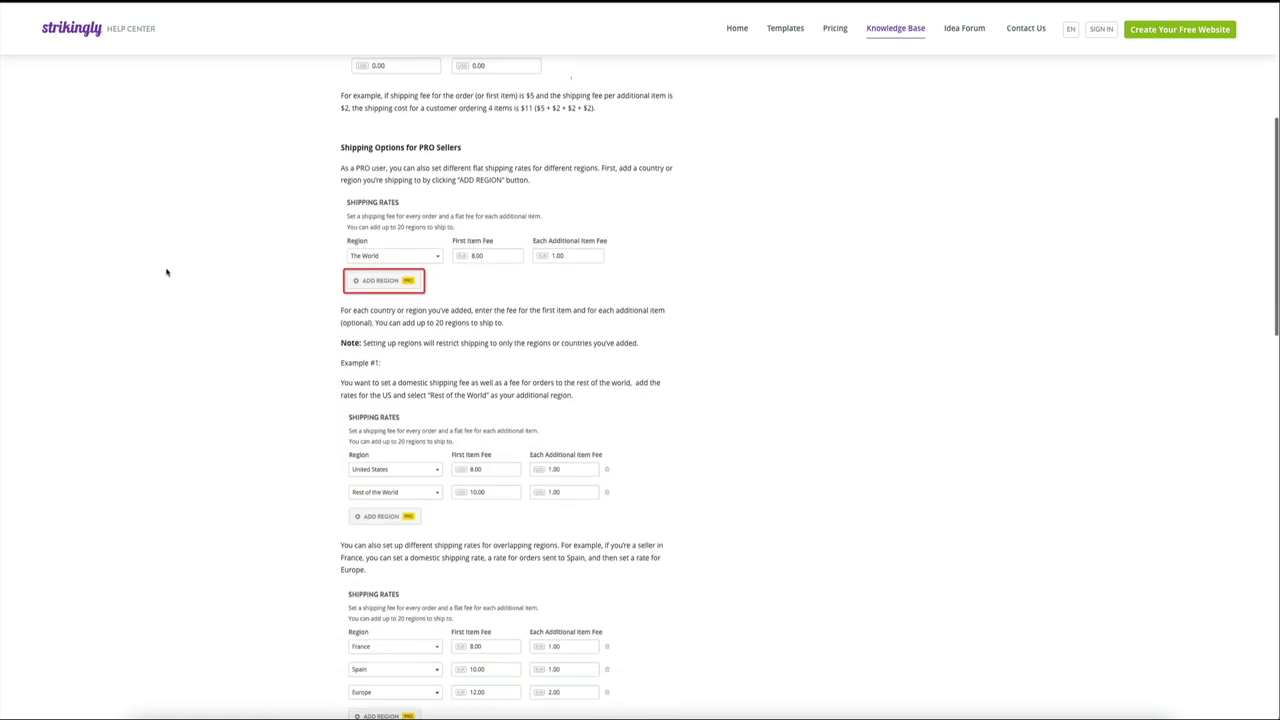
{"action": "scroll", "coordinate": [167, 272], "scroll_direction": "down", "scroll_amount": 3}
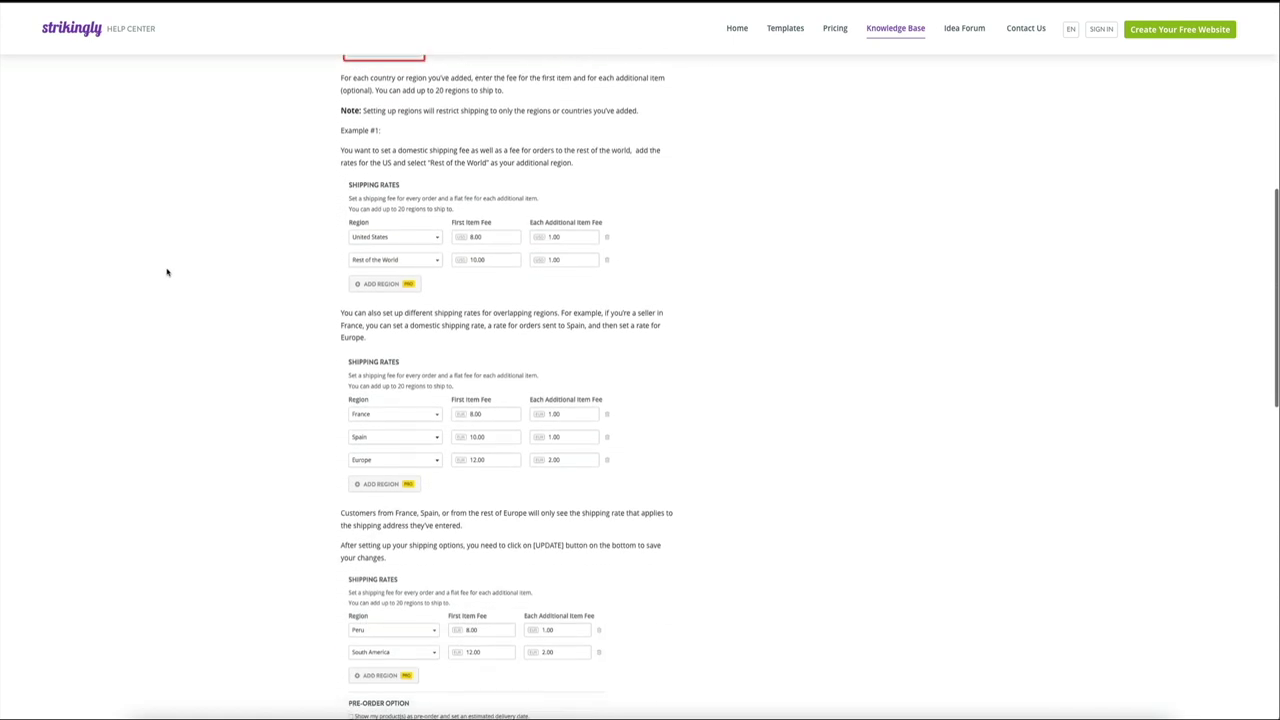
{"action": "scroll", "coordinate": [167, 272], "scroll_direction": "down", "scroll_amount": 6}
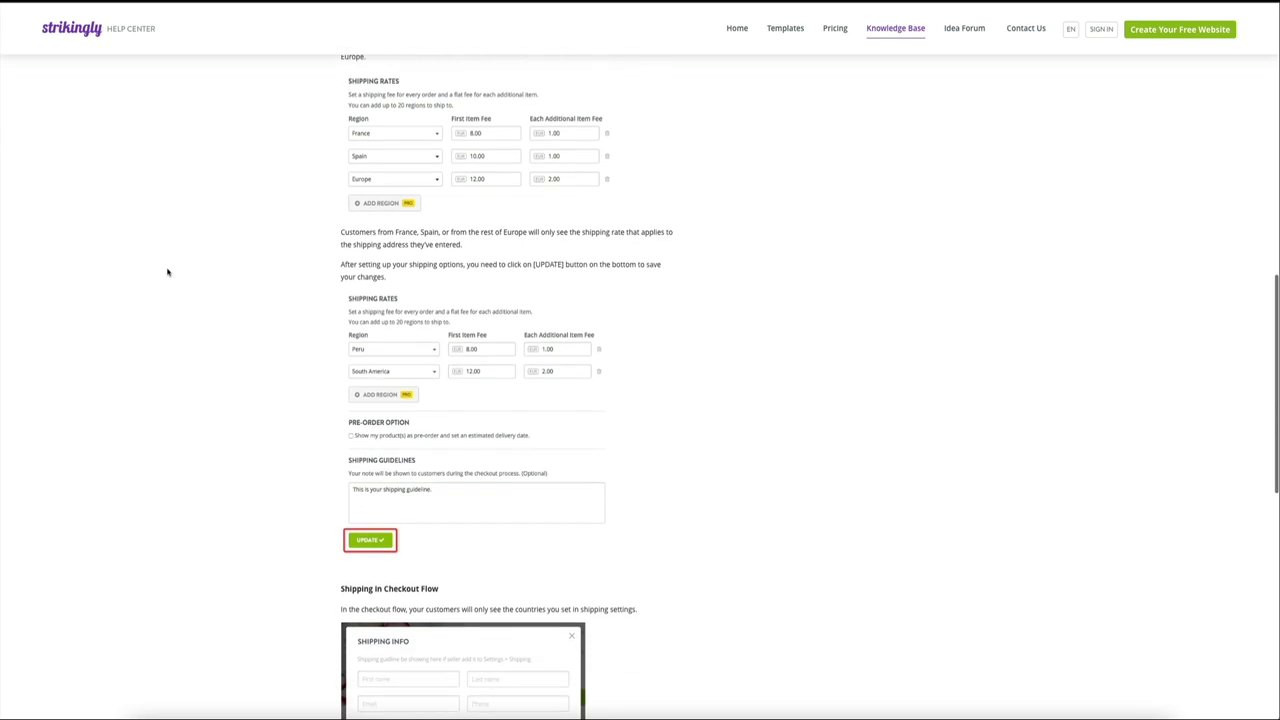
{"action": "scroll", "coordinate": [168, 271], "scroll_direction": "down", "scroll_amount": 4}
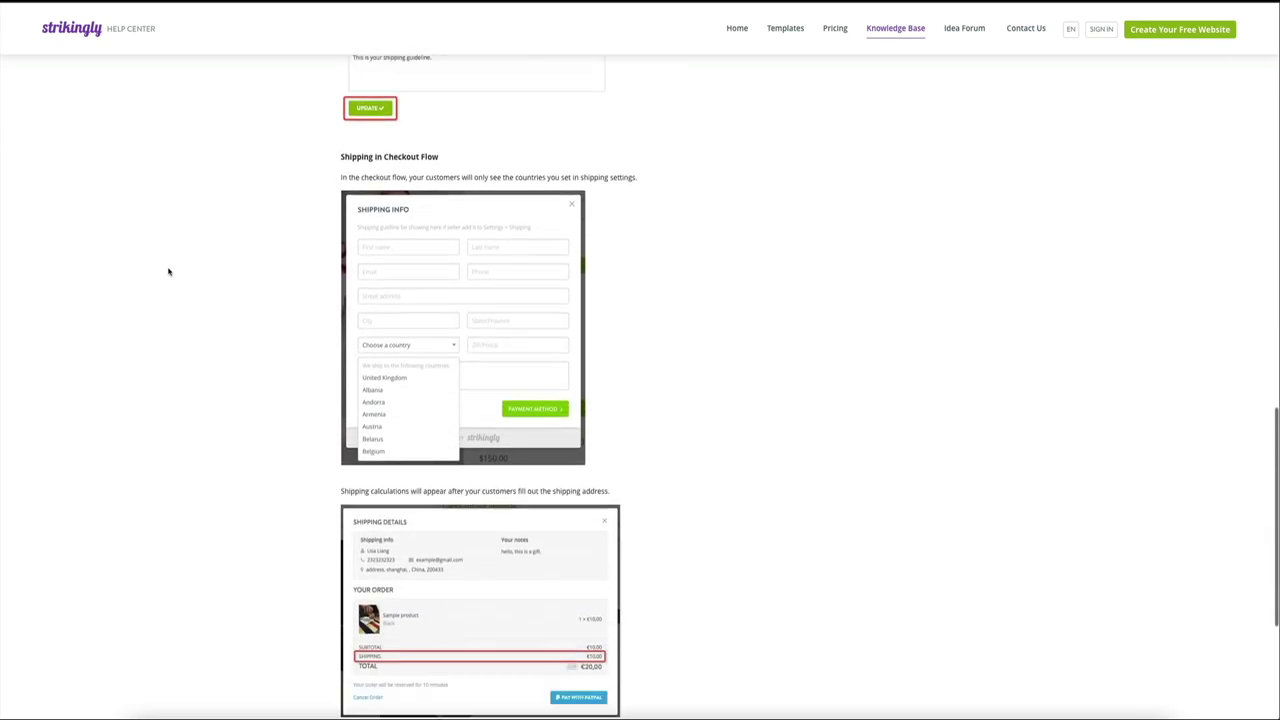
{"action": "scroll", "coordinate": [168, 271], "scroll_direction": "down", "scroll_amount": 1}
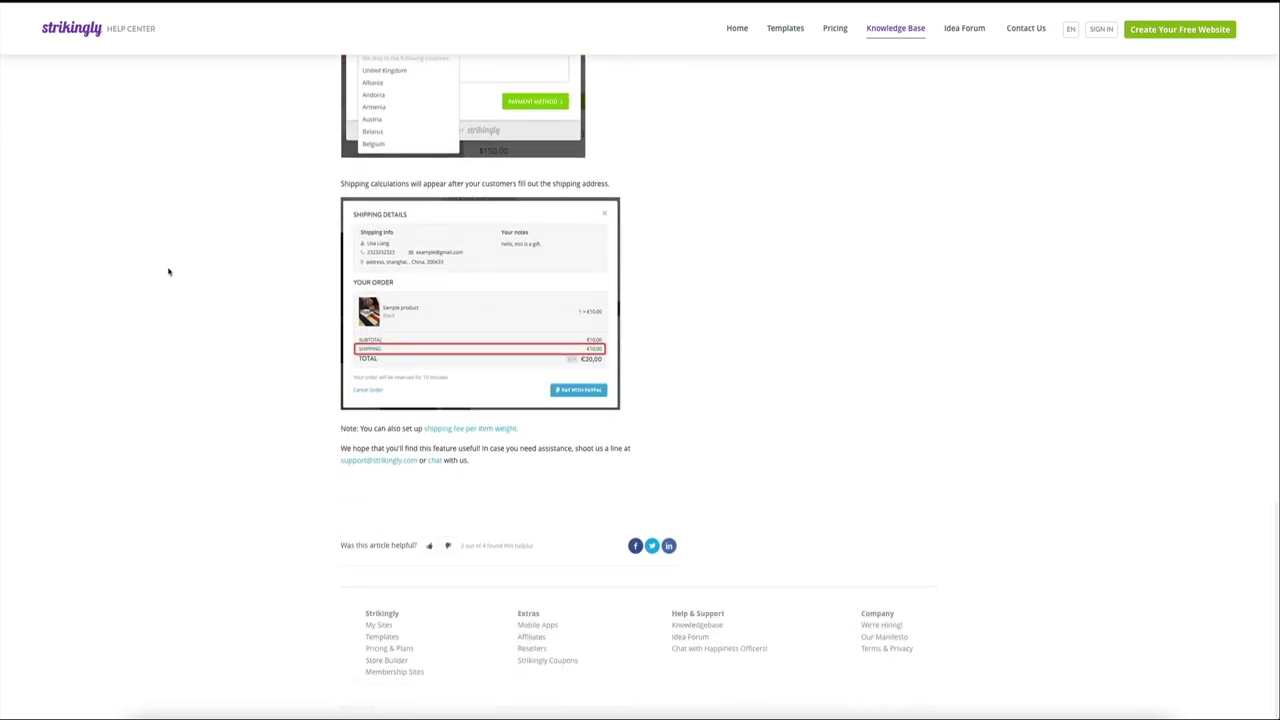
{"action": "scroll", "coordinate": [168, 271], "scroll_direction": "up", "scroll_amount": 1}
{"action": "scroll", "coordinate": [168, 271], "scroll_direction": "up", "scroll_amount": 7}
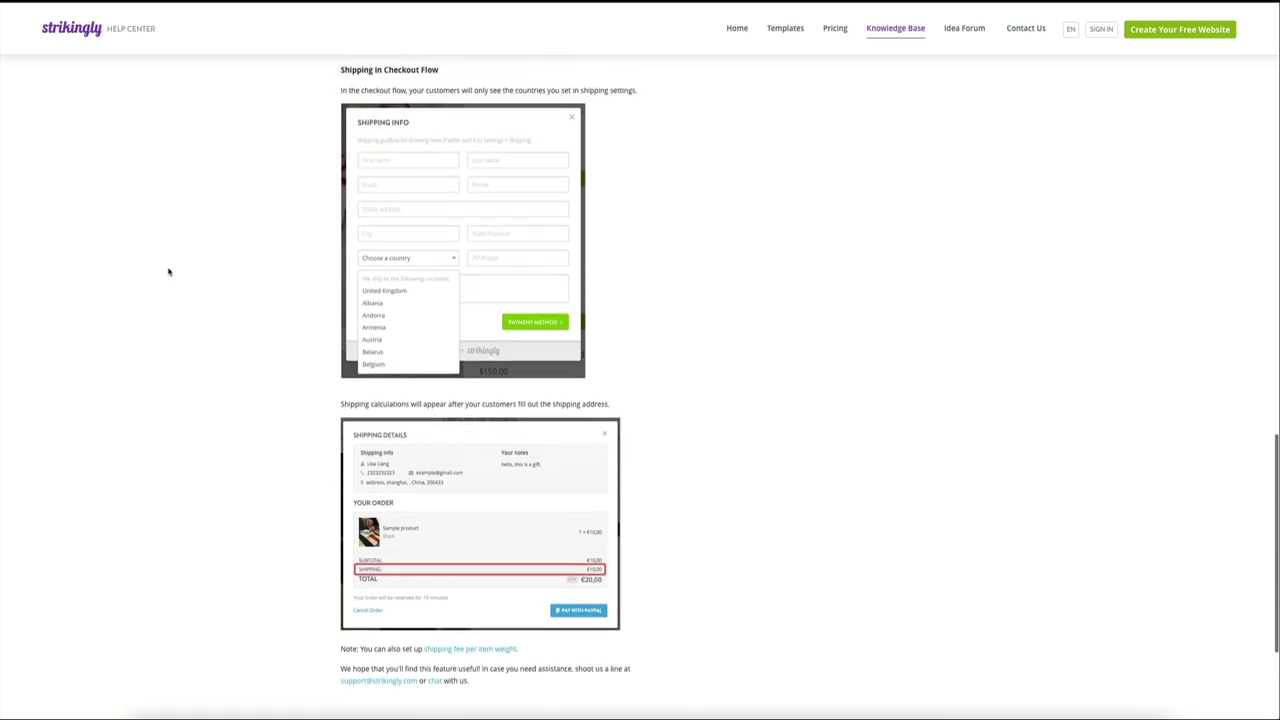
{"action": "scroll", "coordinate": [168, 271], "scroll_direction": "up", "scroll_amount": 8}
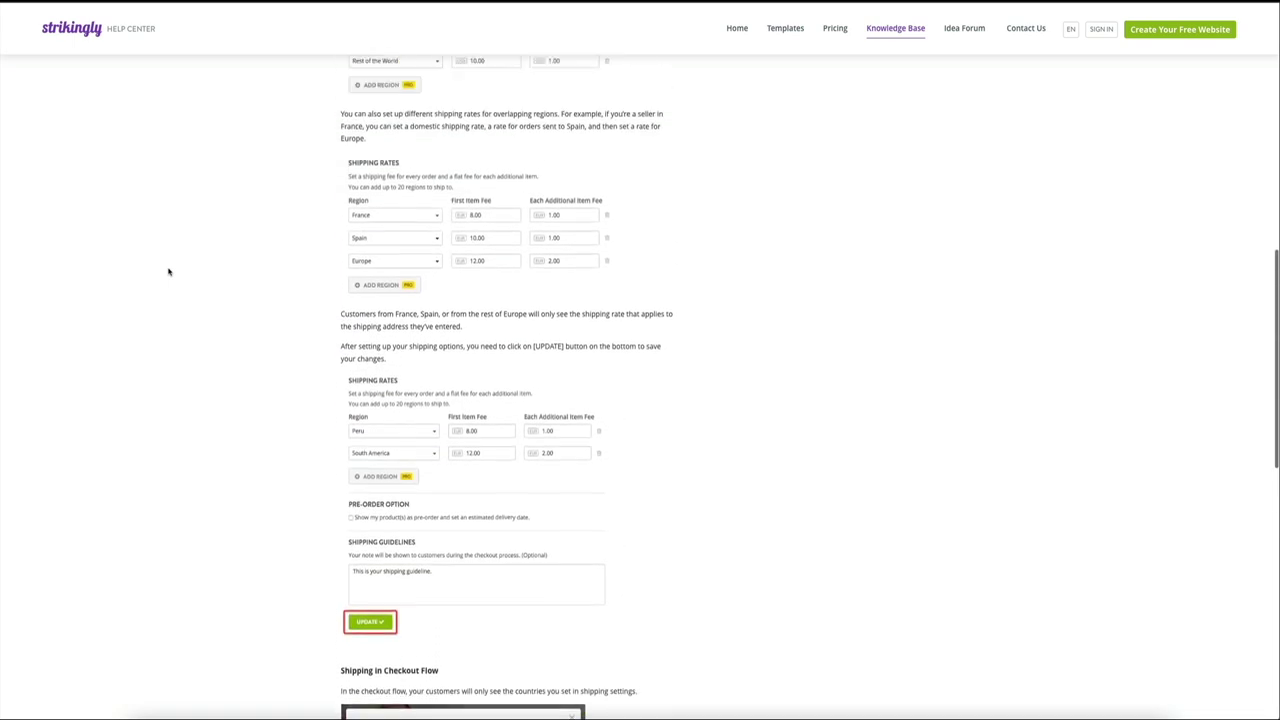
{"action": "scroll", "coordinate": [168, 271], "scroll_direction": "up", "scroll_amount": 4}
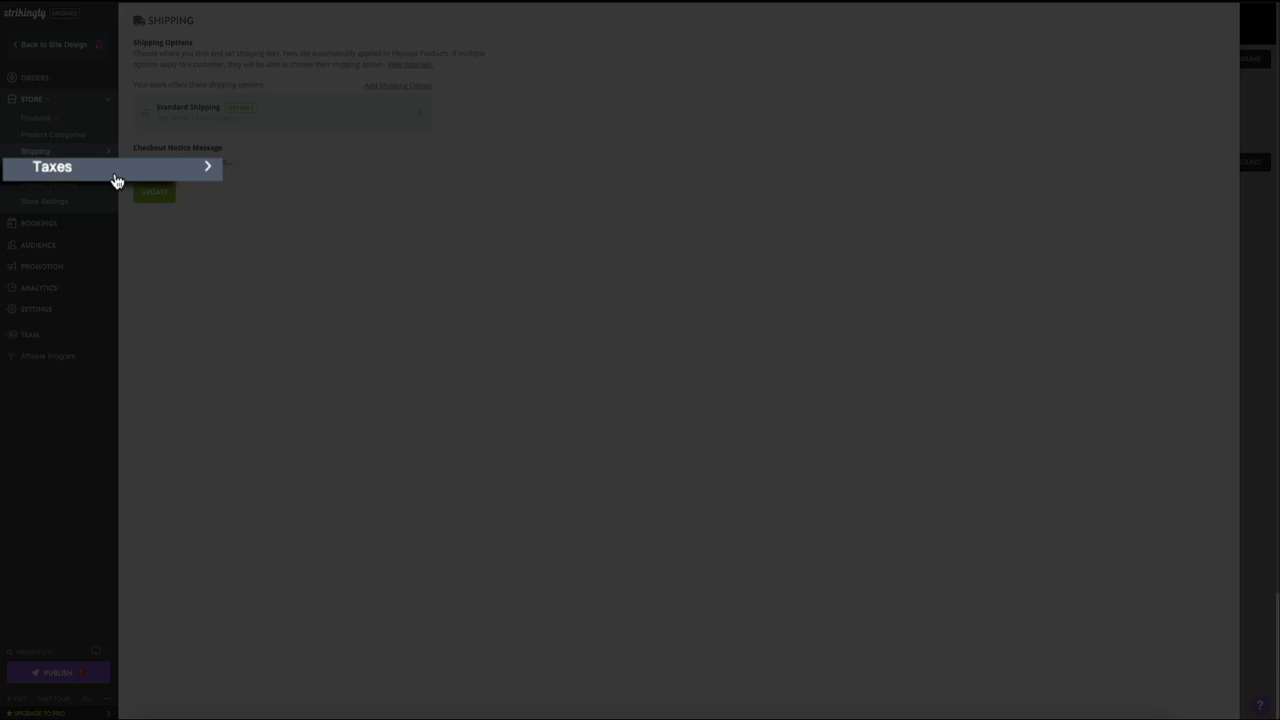
Step: View the store's Taxes settings and read the taxes help article on flat-rate tax
{"action": "left_click", "coordinate": [62, 170]}
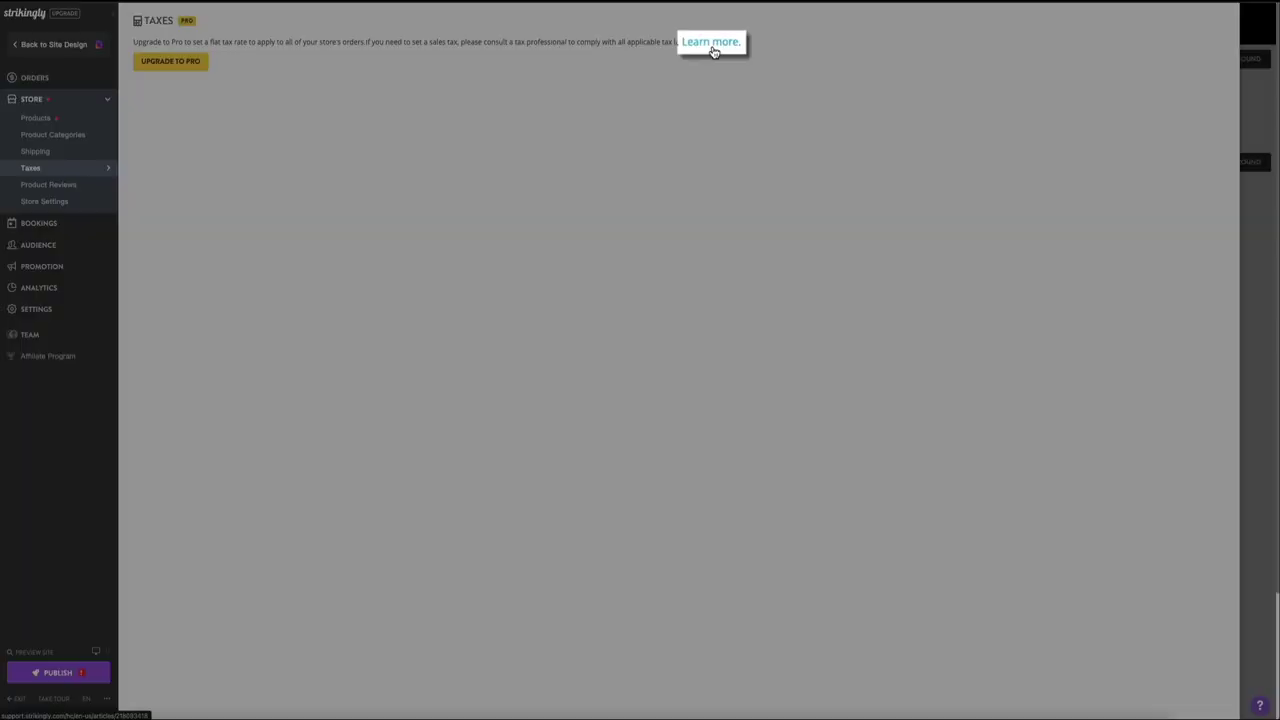
{"action": "left_click", "coordinate": [713, 48]}
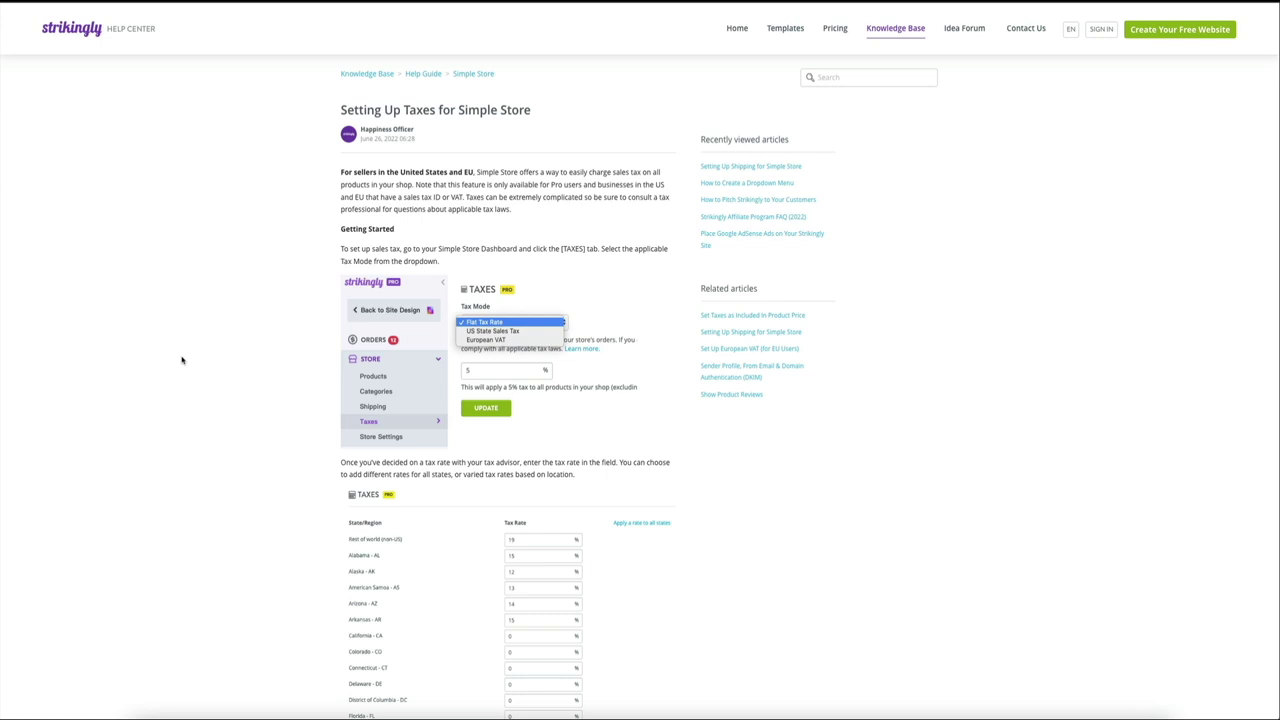
{"action": "scroll", "coordinate": [182, 360], "scroll_direction": "down", "scroll_amount": 5}
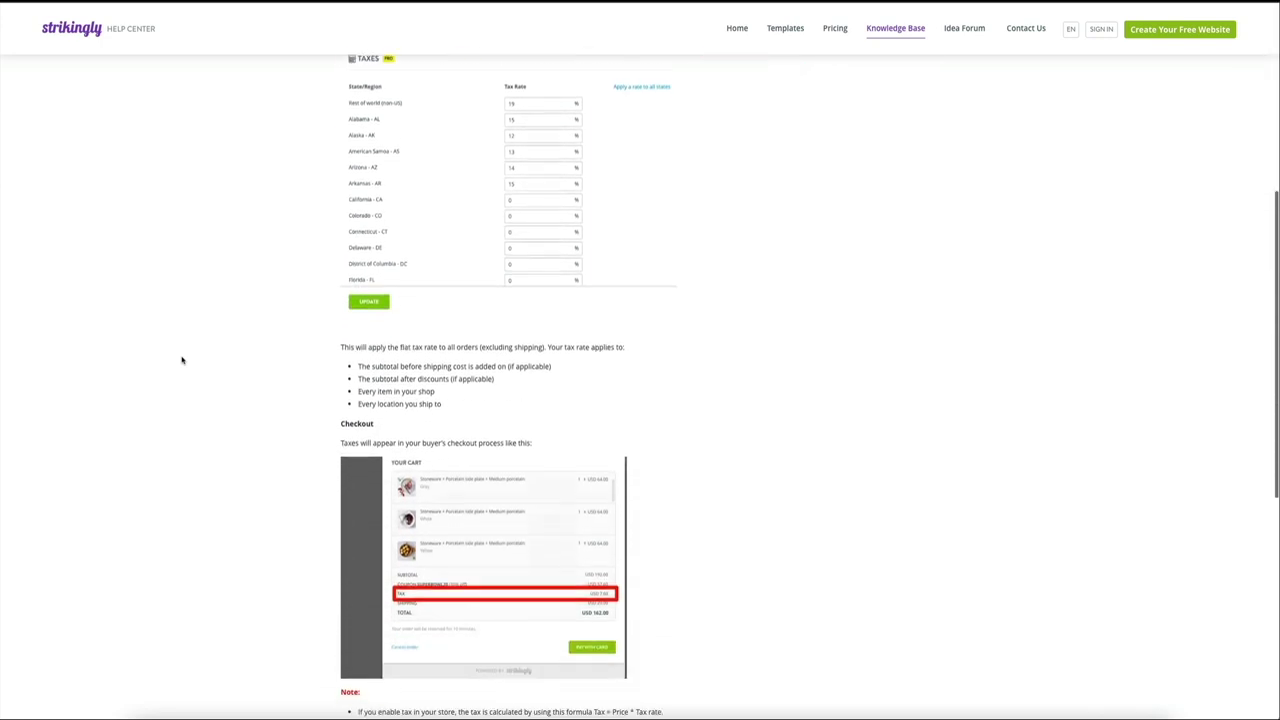
{"action": "scroll", "coordinate": [182, 360], "scroll_direction": "down", "scroll_amount": 5}
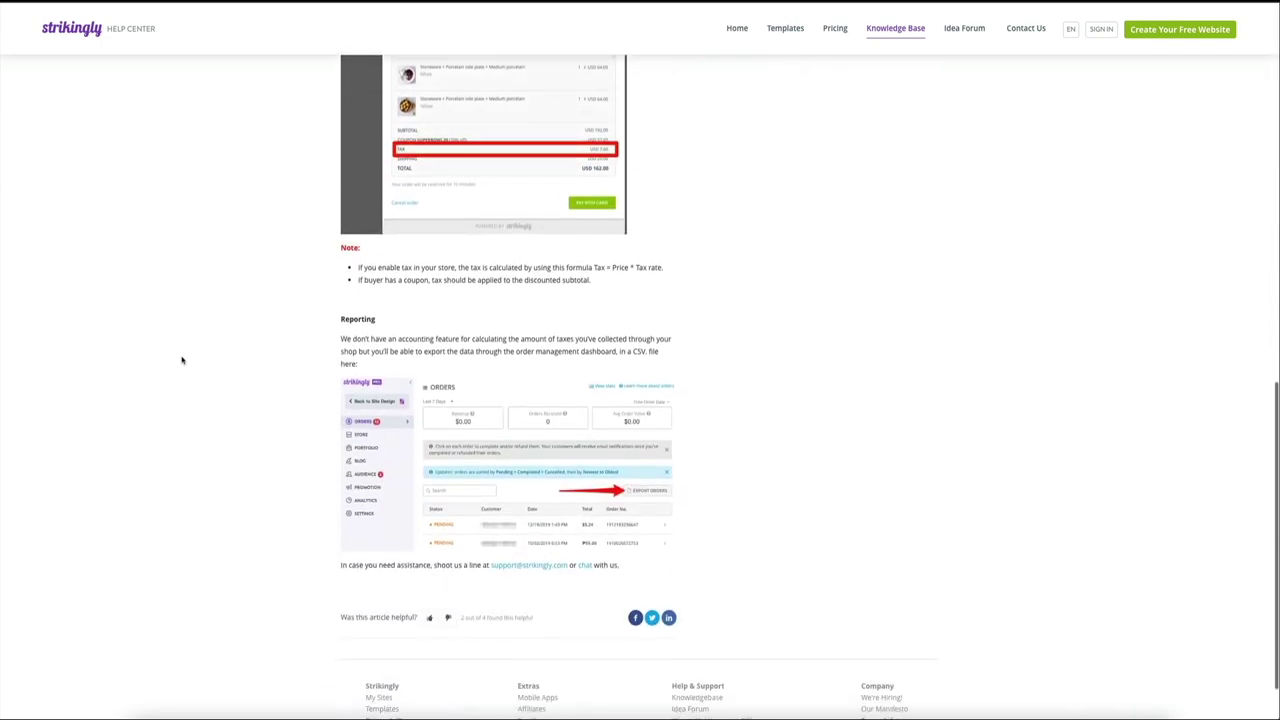
{"action": "scroll", "coordinate": [182, 360], "scroll_direction": "down", "scroll_amount": 1}
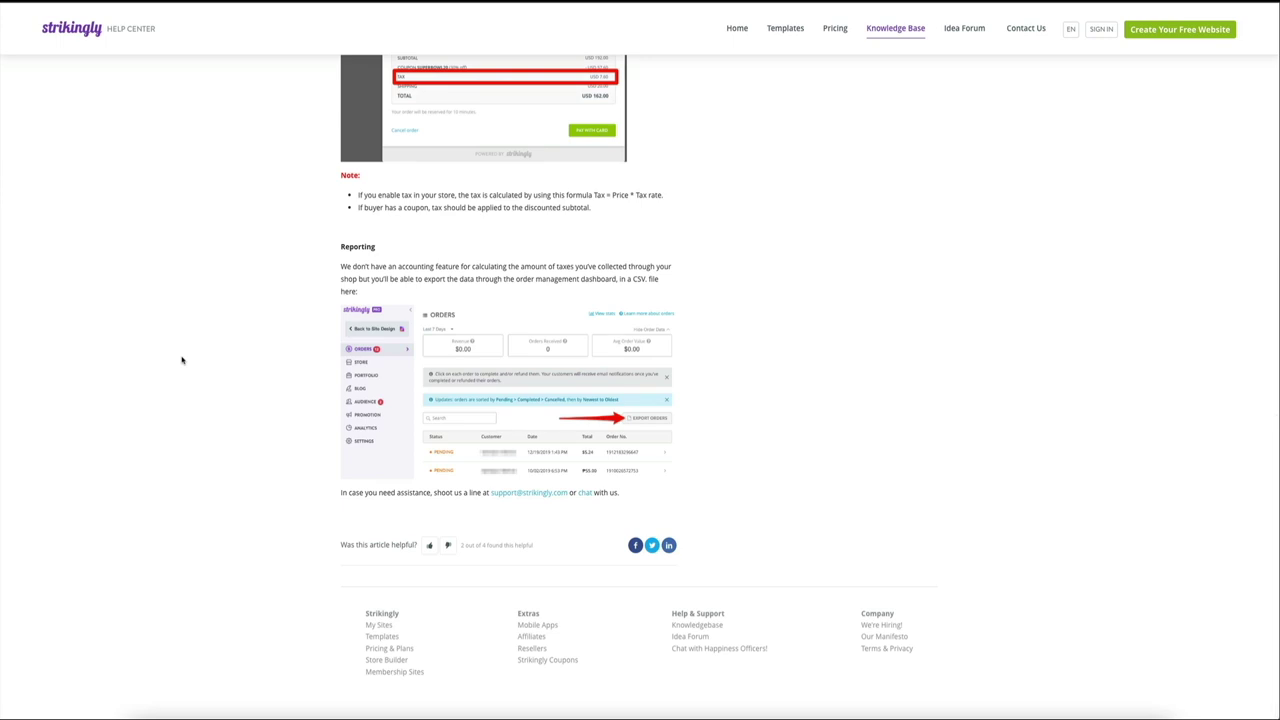
{"action": "scroll", "coordinate": [182, 360], "scroll_direction": "up", "scroll_amount": 2}
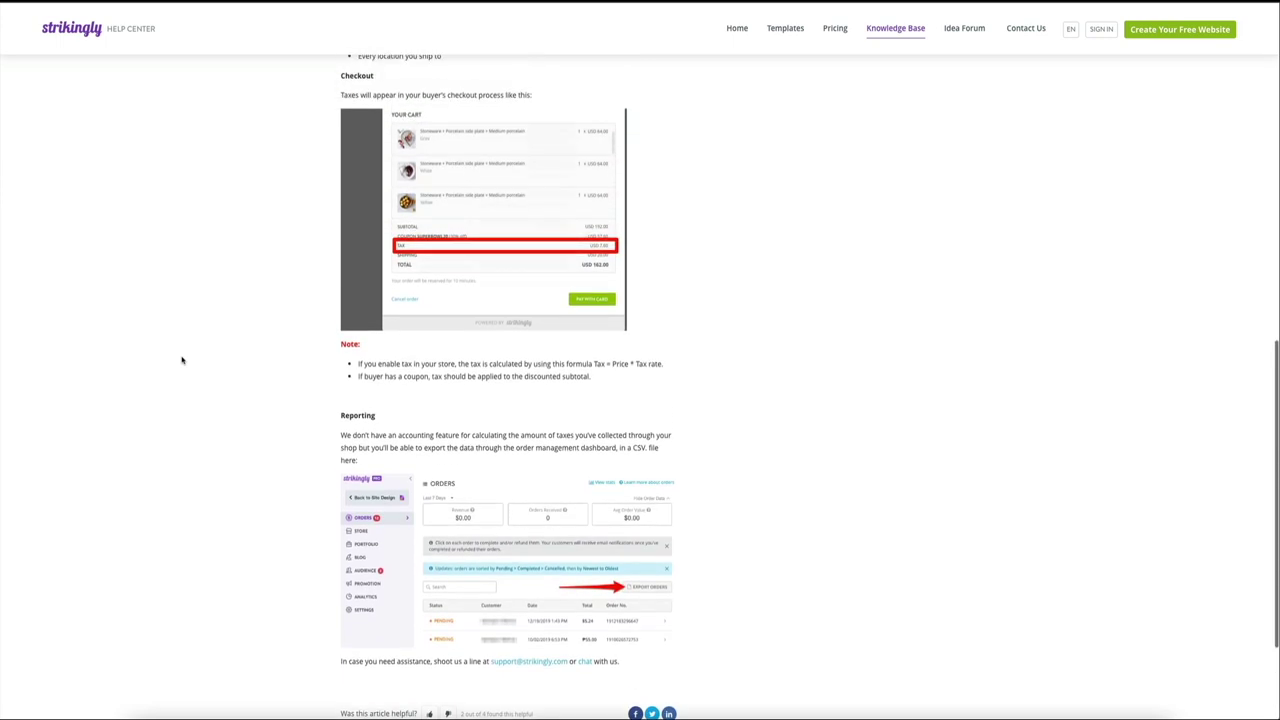
{"action": "scroll", "coordinate": [182, 360], "scroll_direction": "up", "scroll_amount": 3}
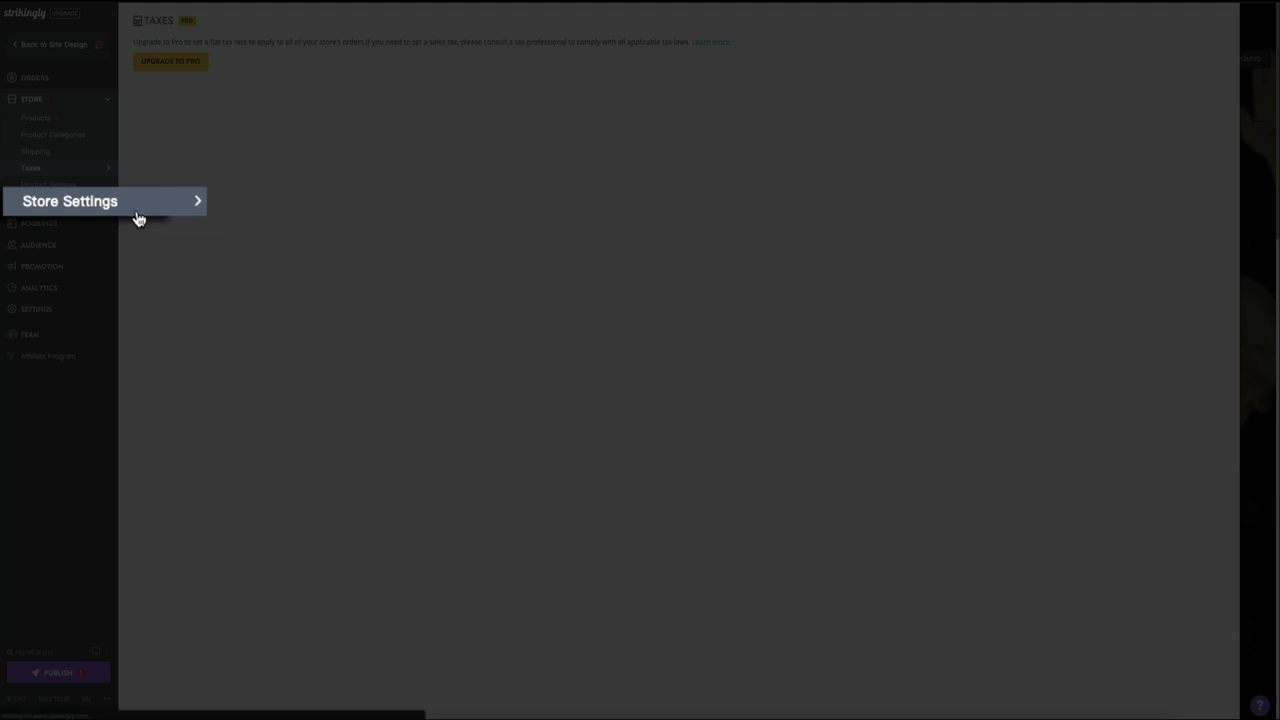
Step: Go to Store Settings to view payment, email notification, coupon and checkout options
{"action": "left_click", "coordinate": [139, 219]}
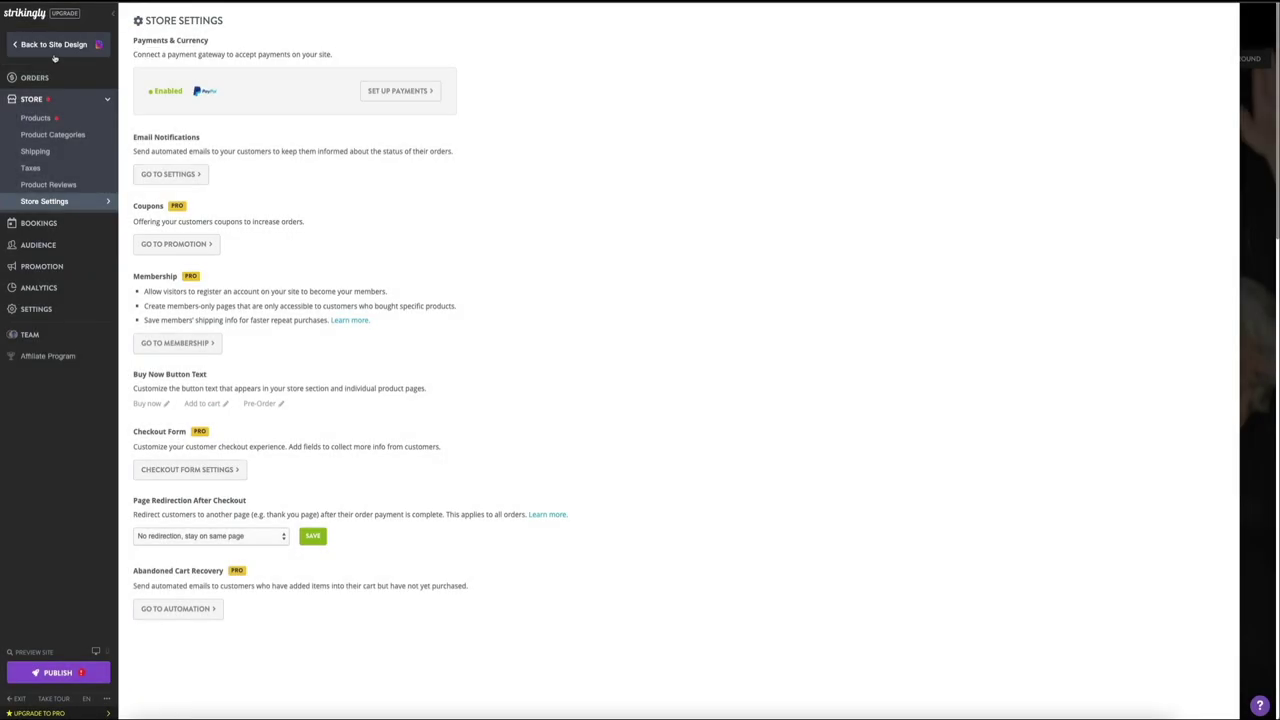
Step: Return to the site editor's Store page, then go back to store management
{"action": "left_click", "coordinate": [60, 44]}
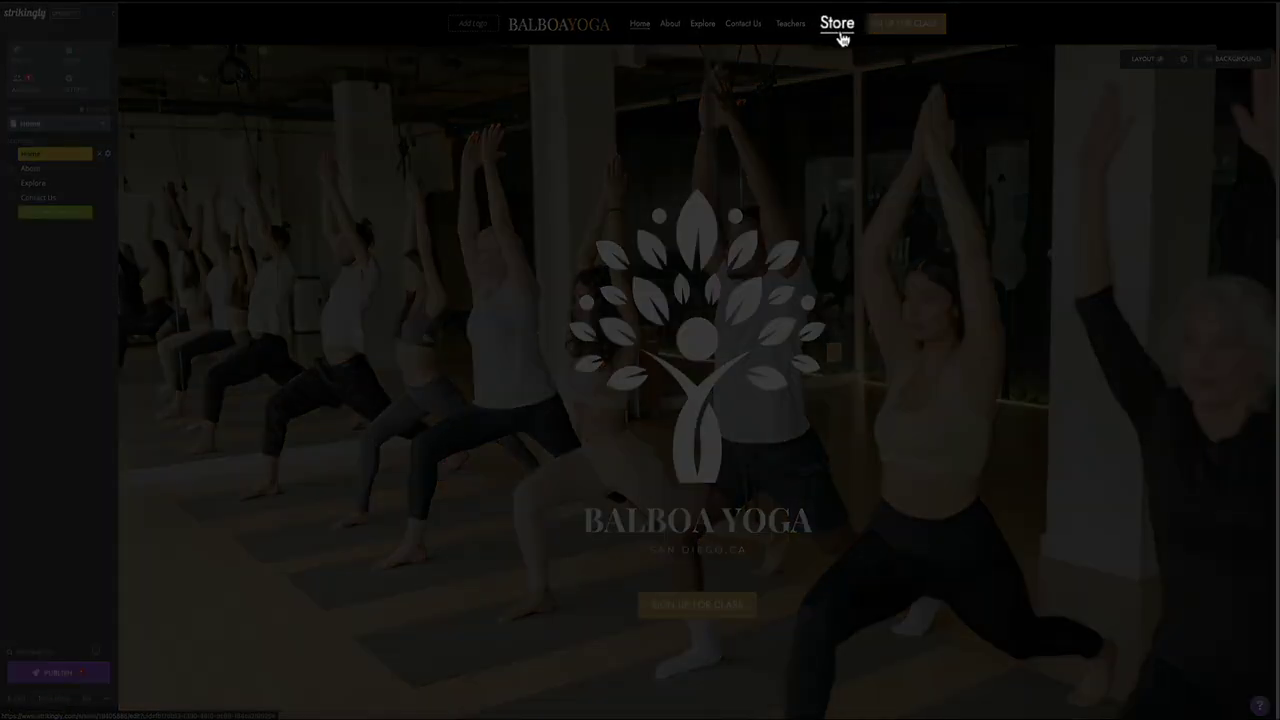
{"action": "left_click", "coordinate": [838, 28]}
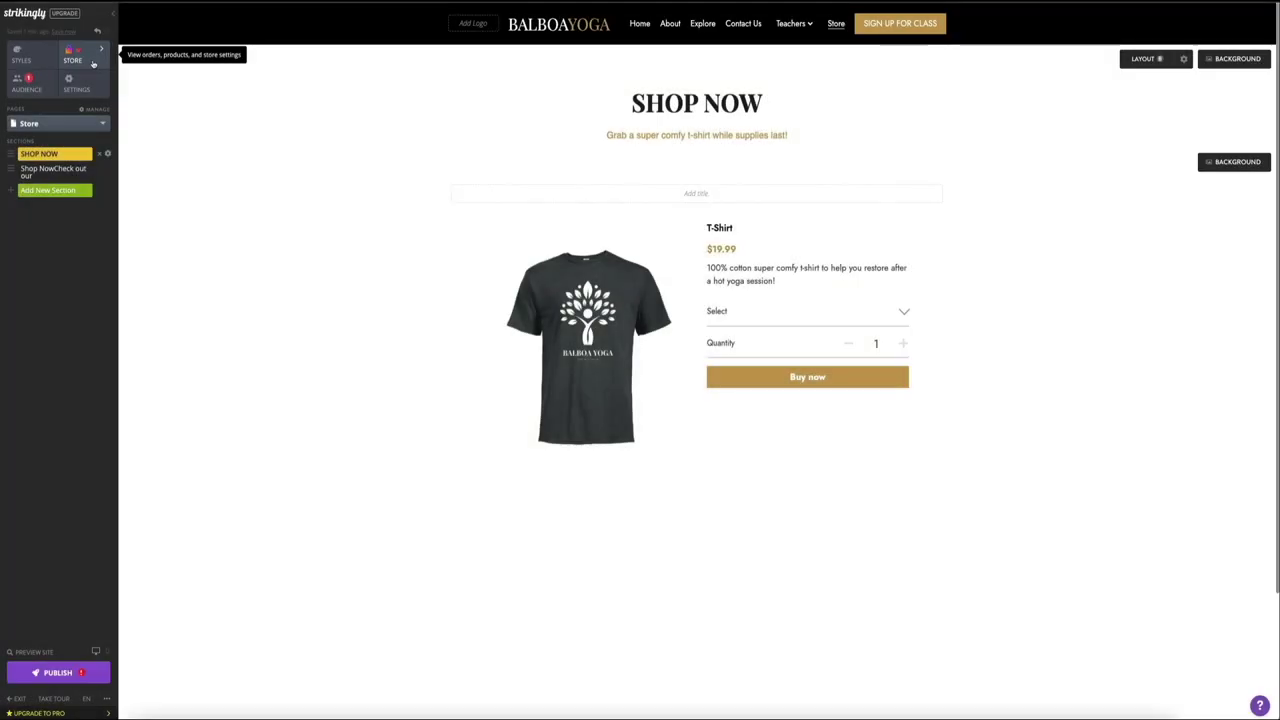
{"action": "left_click", "coordinate": [93, 63]}
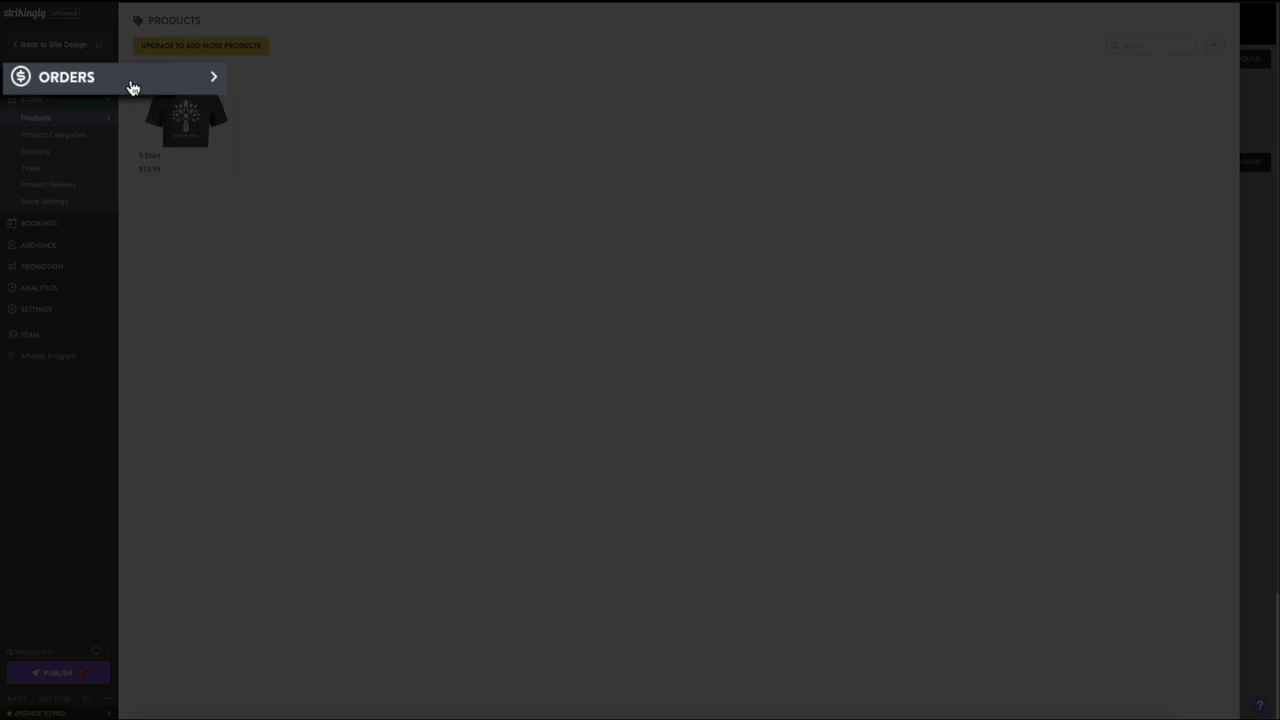
Step: Go to the store's Orders list, which has no orders yet
{"action": "left_click", "coordinate": [67, 80]}
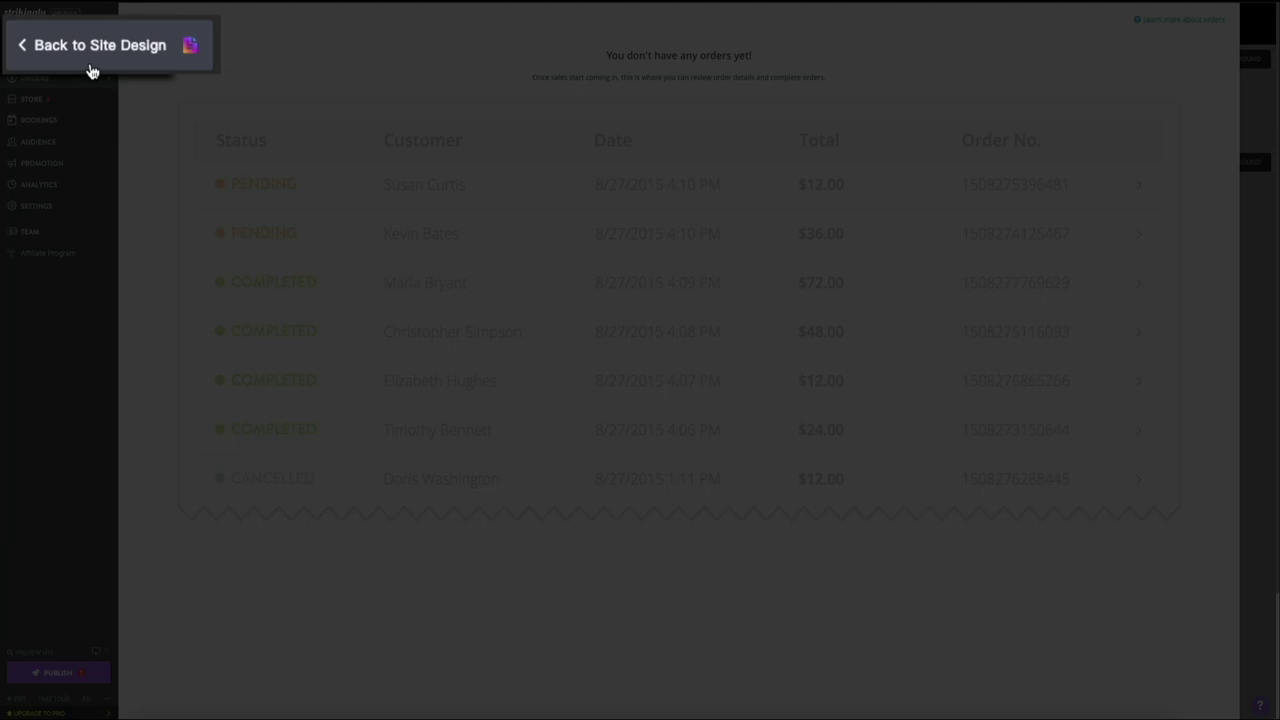
Step: Back on the Store page, insert a Contact & Forms Sign-Up Form section
{"action": "left_click", "coordinate": [90, 72]}
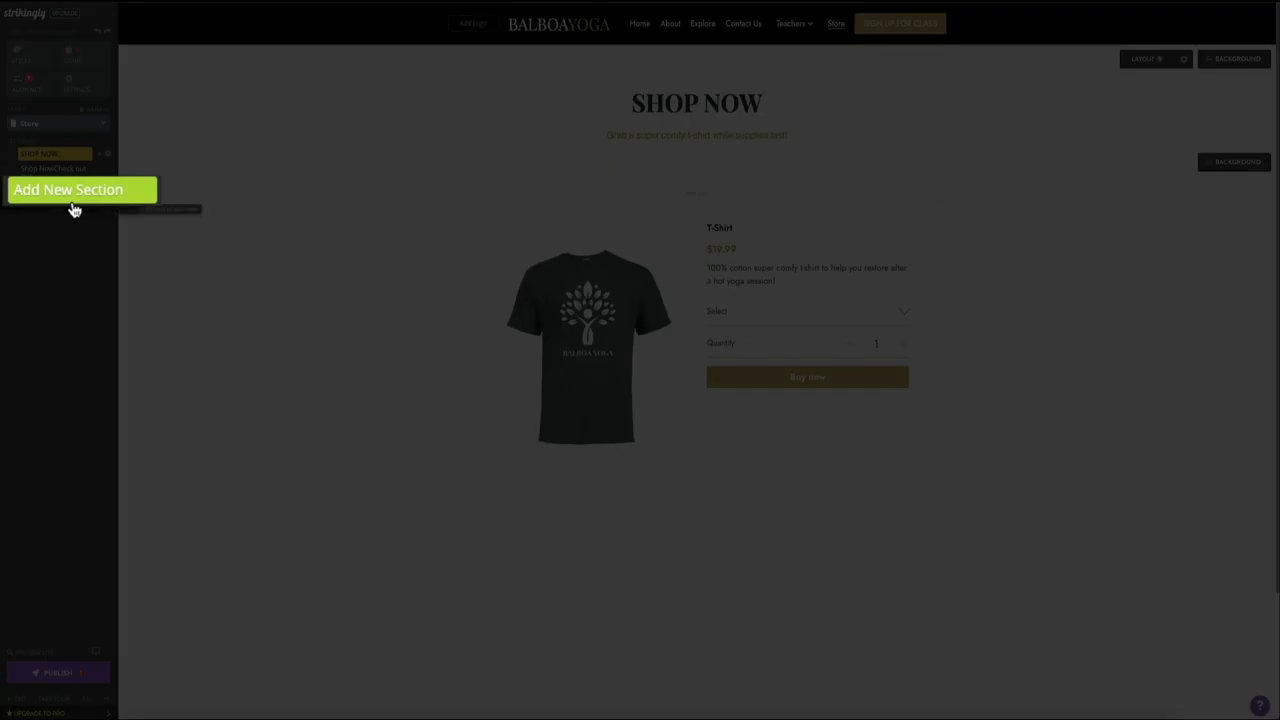
{"action": "left_click", "coordinate": [72, 203]}
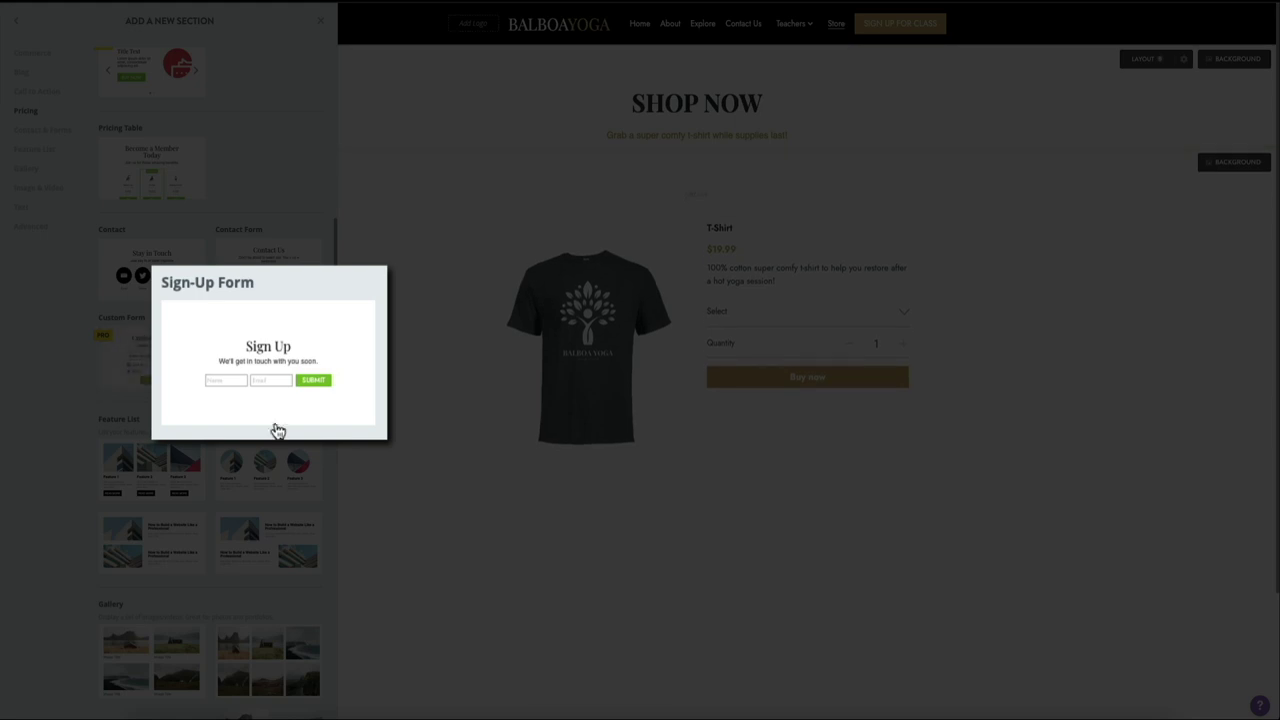
{"action": "mouse_move", "coordinate": [271, 429]}
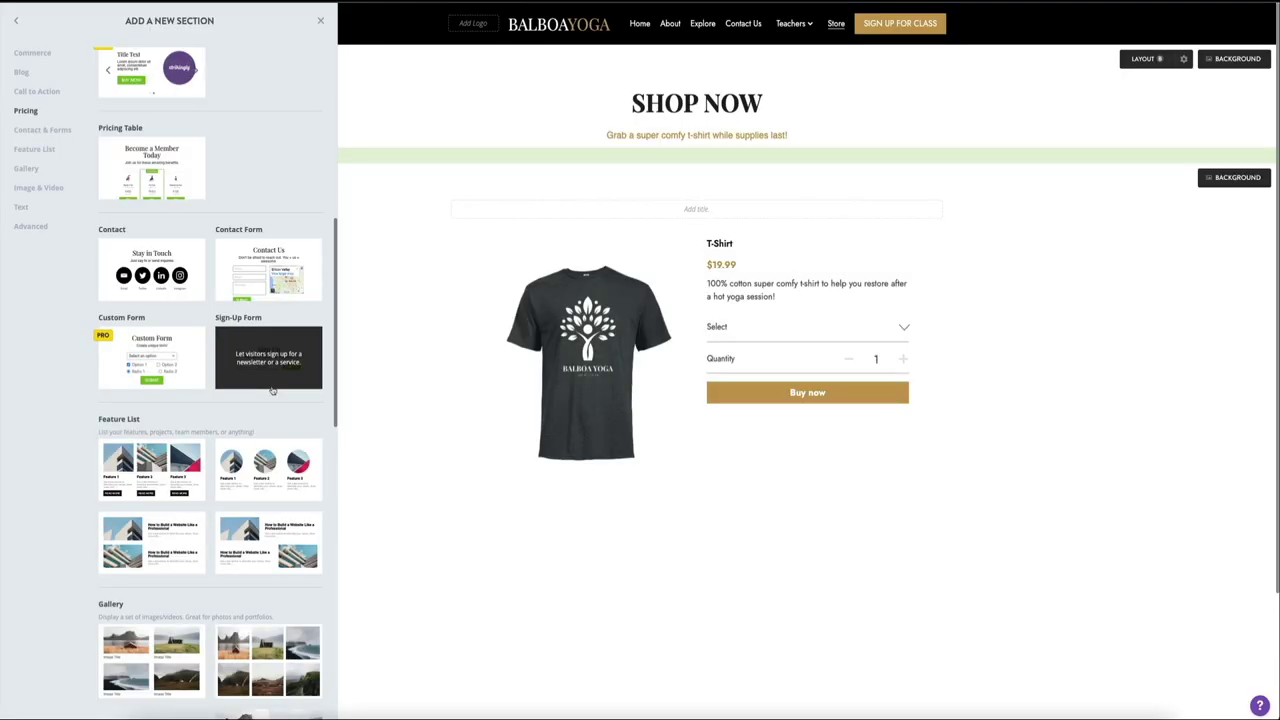
{"action": "left_click", "coordinate": [271, 389]}
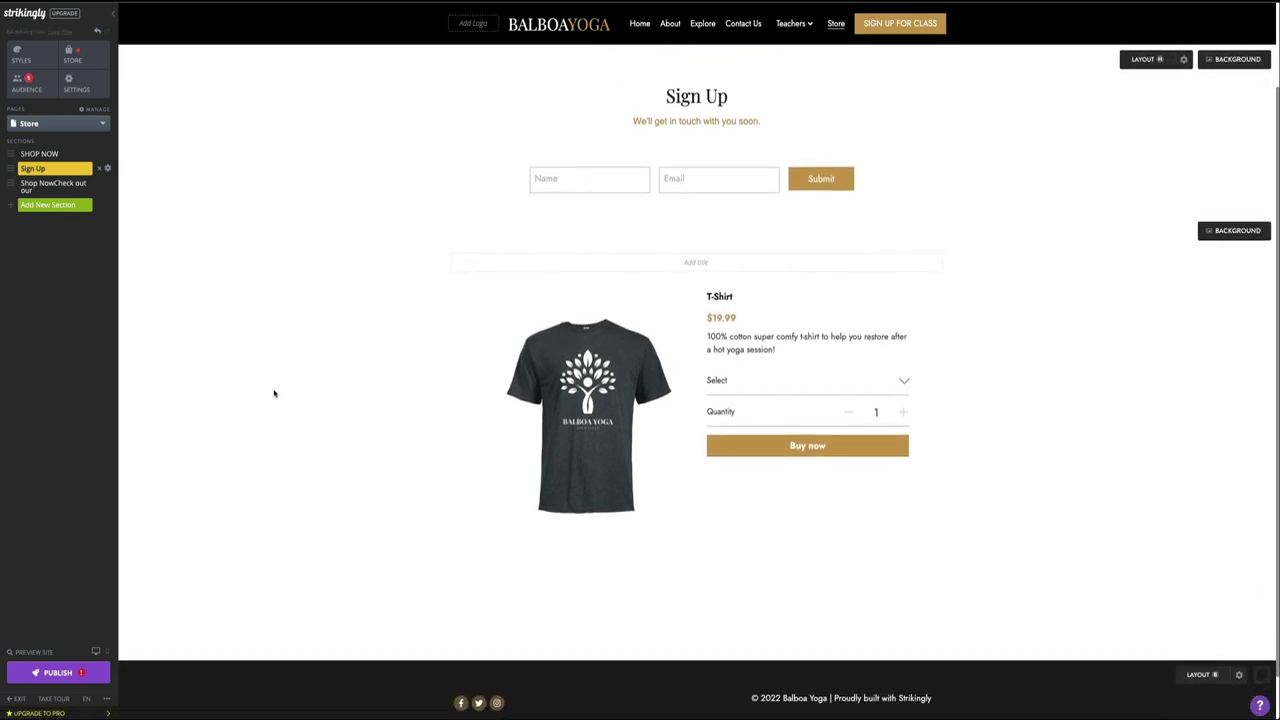
Step: Change the sign-up heading to 'SIGN UP FOR UPDATES' at font size 48
{"action": "triple_click", "coordinate": [734, 98]}
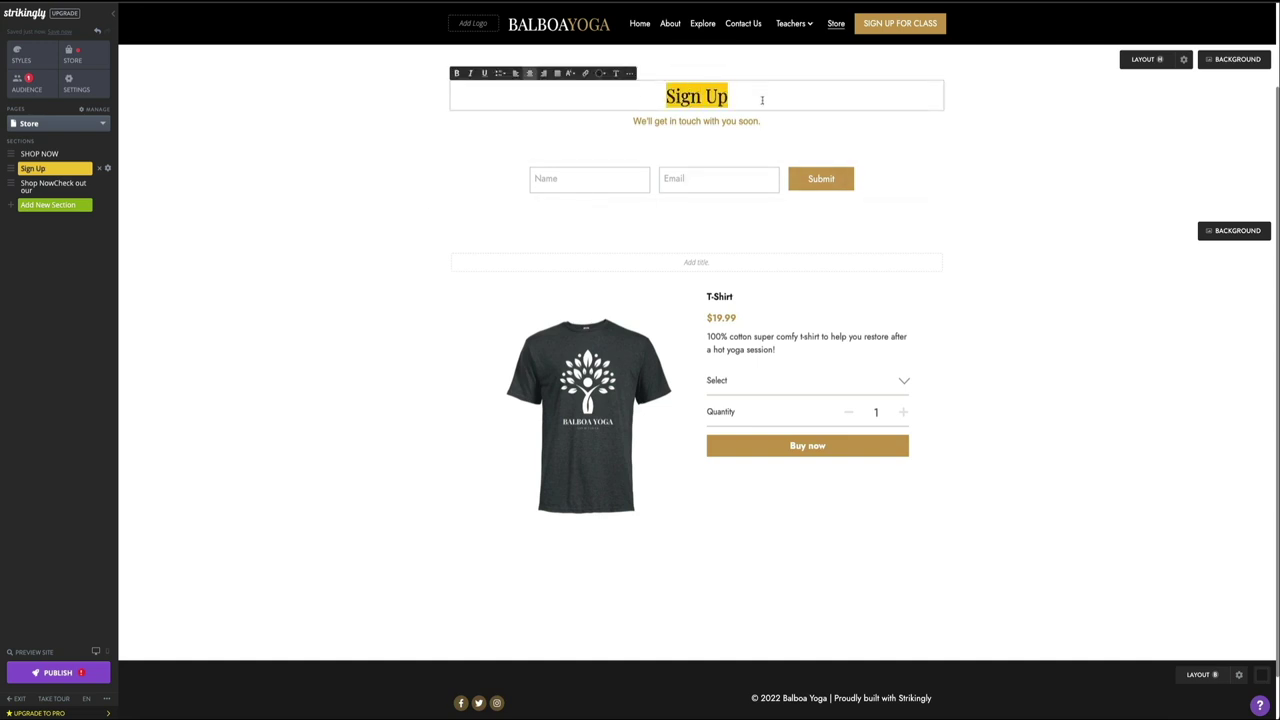
{"action": "type", "text": "SIGN UP FOR UPD"}
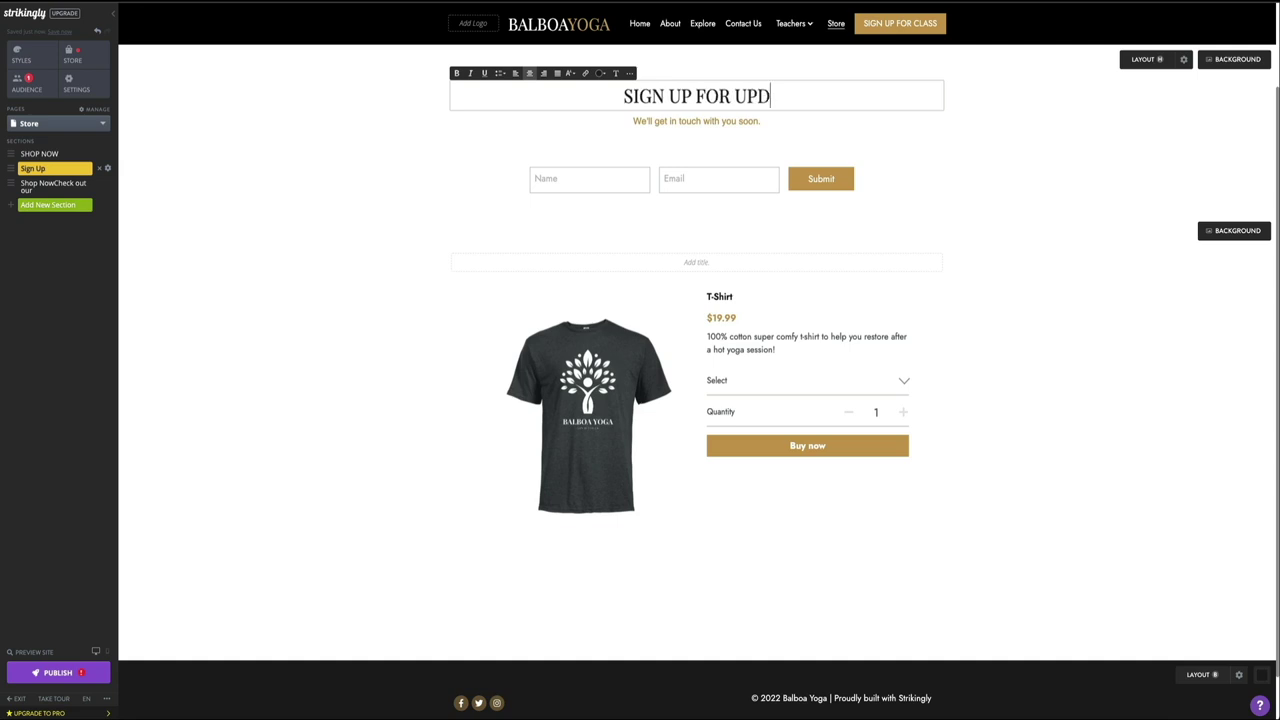
{"action": "type", "text": "ATES"}
{"action": "triple_click", "coordinate": [772, 100]}
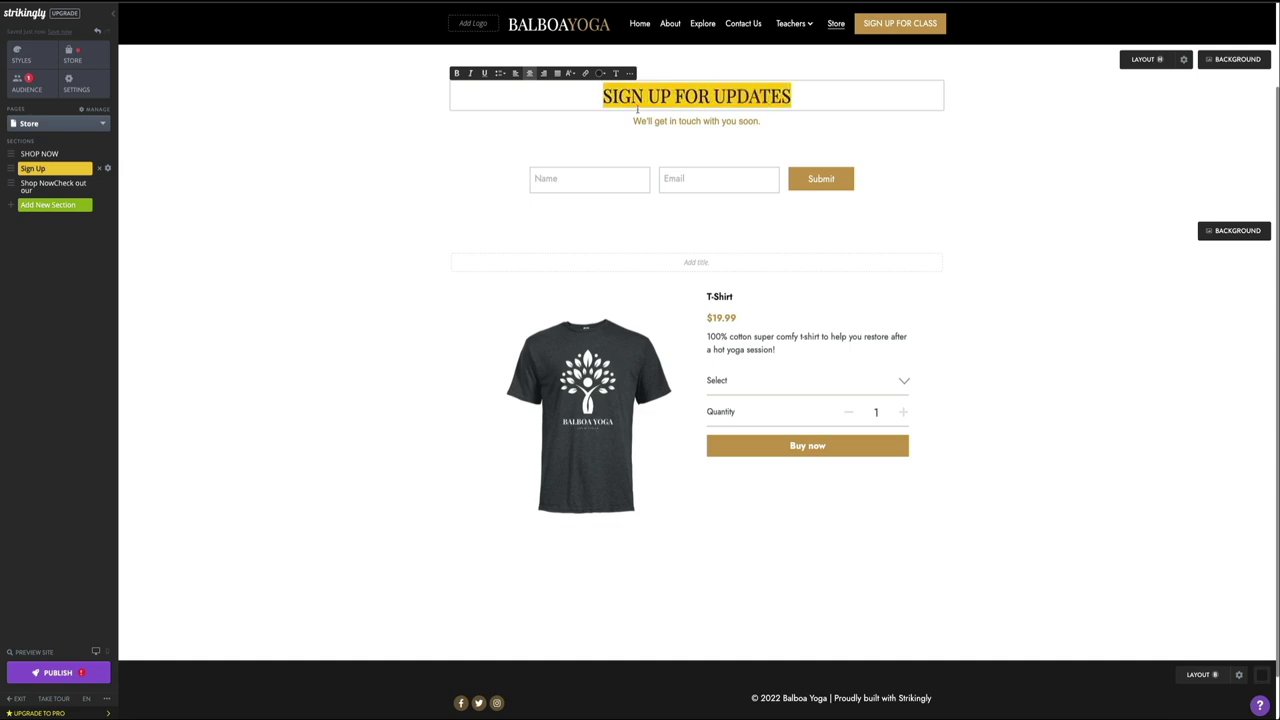
{"action": "left_click", "coordinate": [570, 73]}
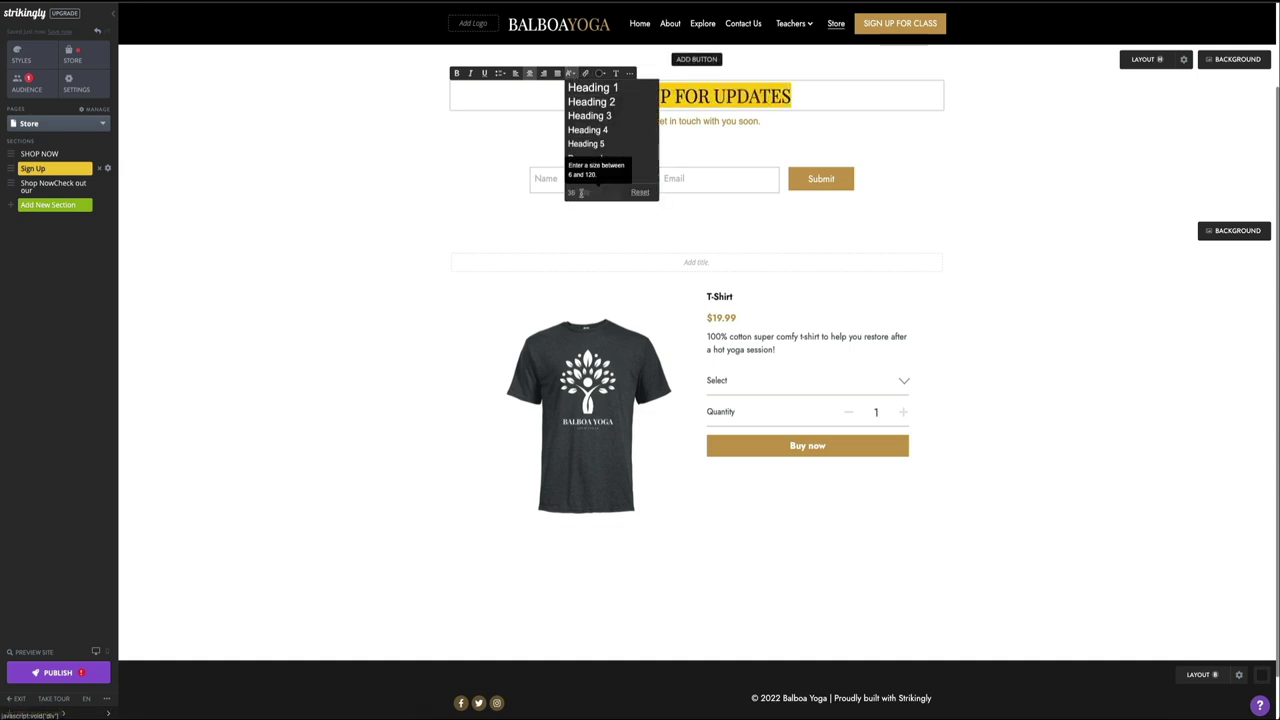
{"action": "left_click", "coordinate": [580, 193]}
{"action": "type", "text": "48"}
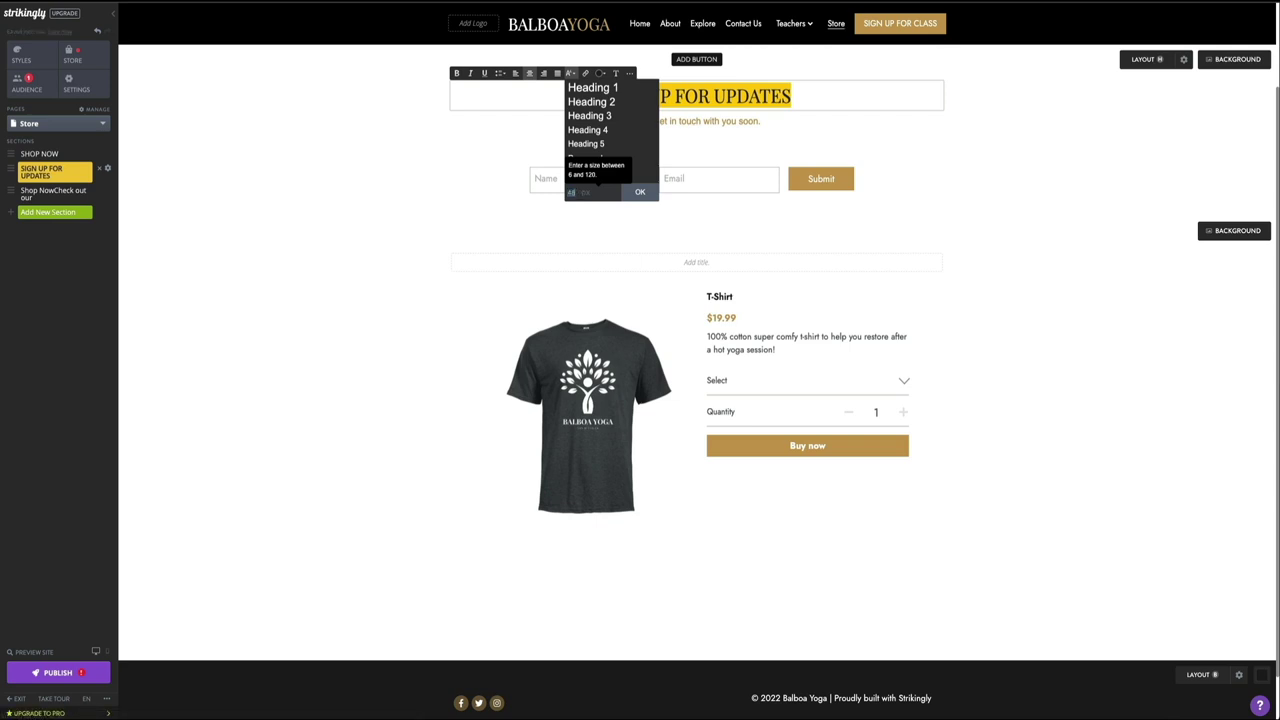
{"action": "left_click", "coordinate": [639, 192]}
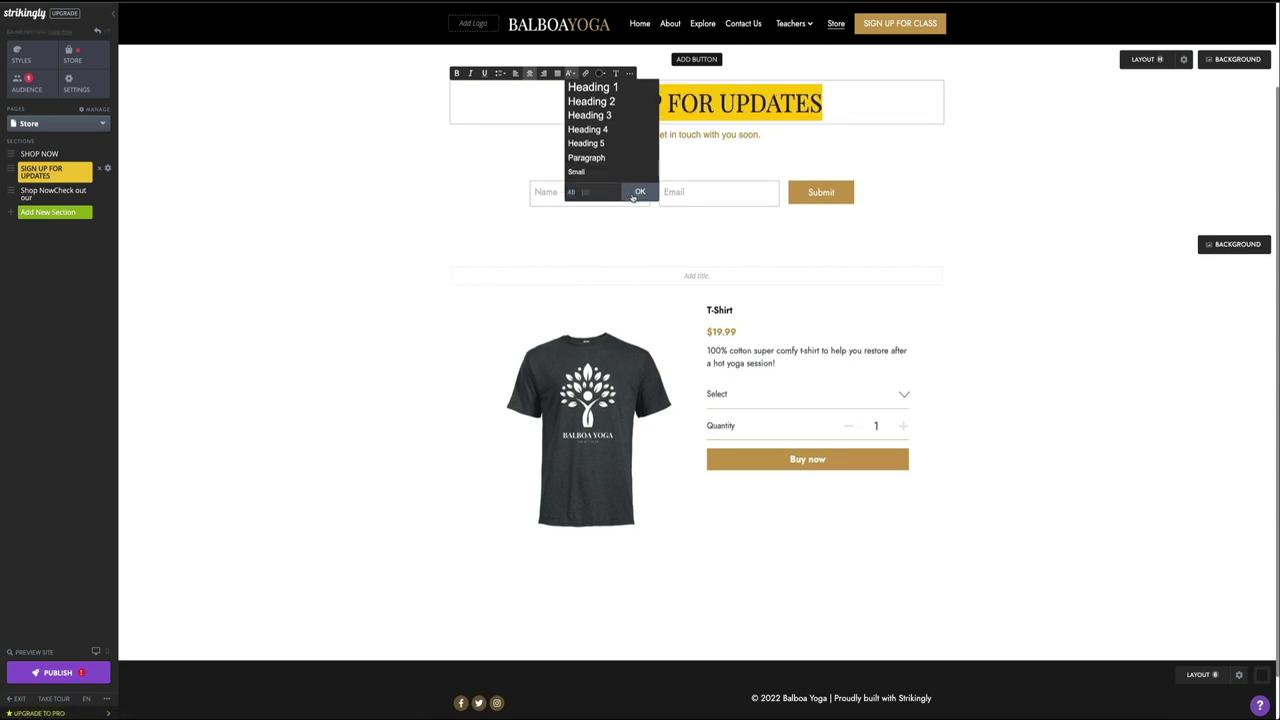
{"action": "left_click", "coordinate": [489, 92]}
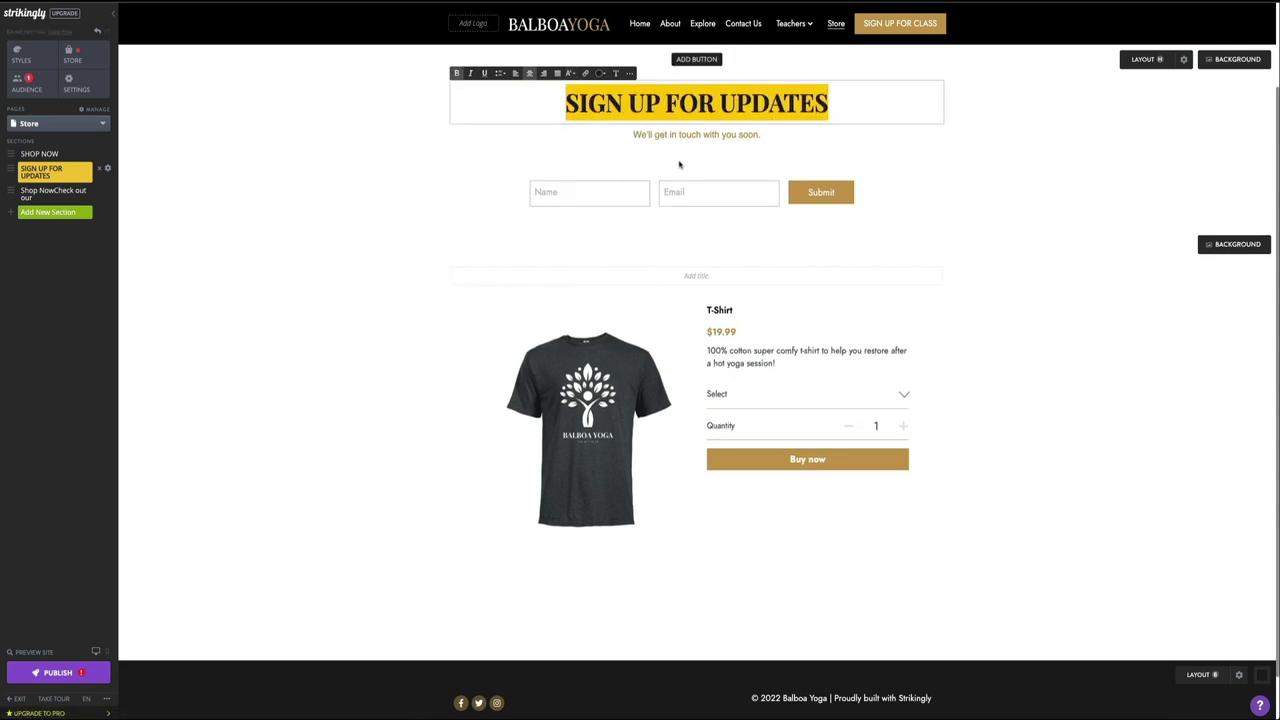
Step: Replace the subtitle with 'Get coupon codes, early sales, and much more!'
{"action": "triple_click", "coordinate": [696, 135]}
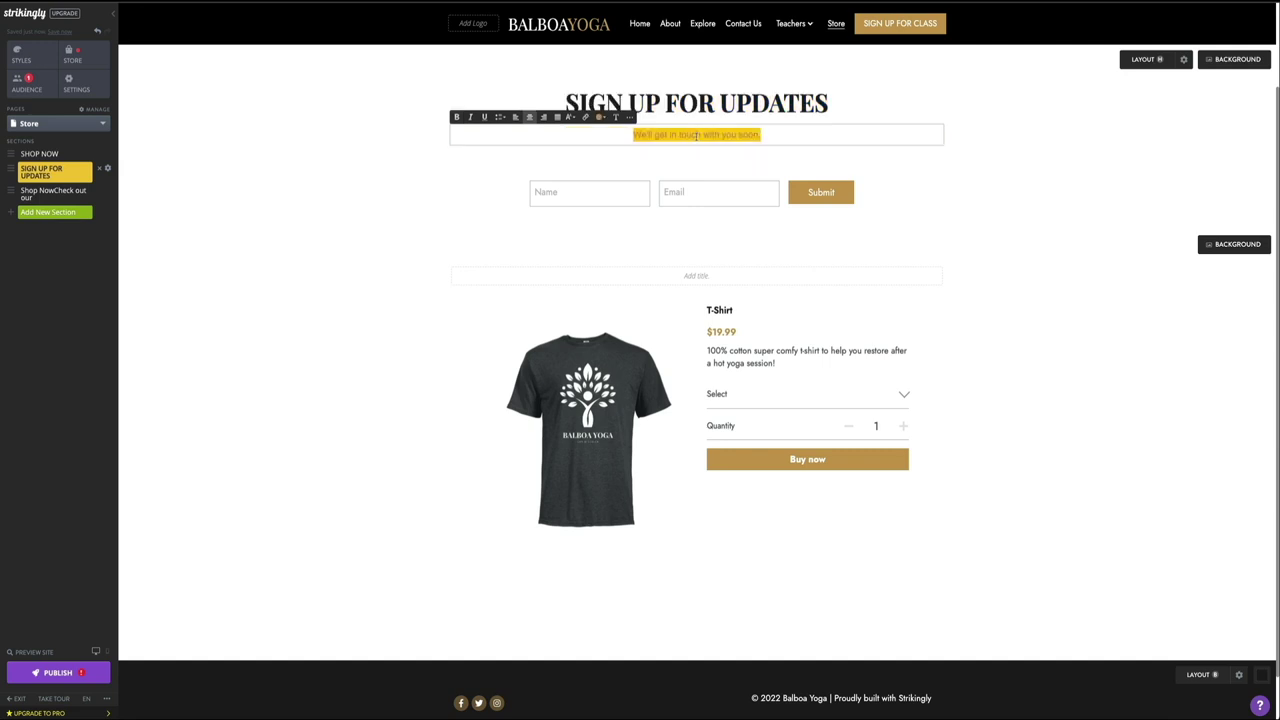
{"action": "type", "text": "Get coupon codes, early sales, and much more!"}
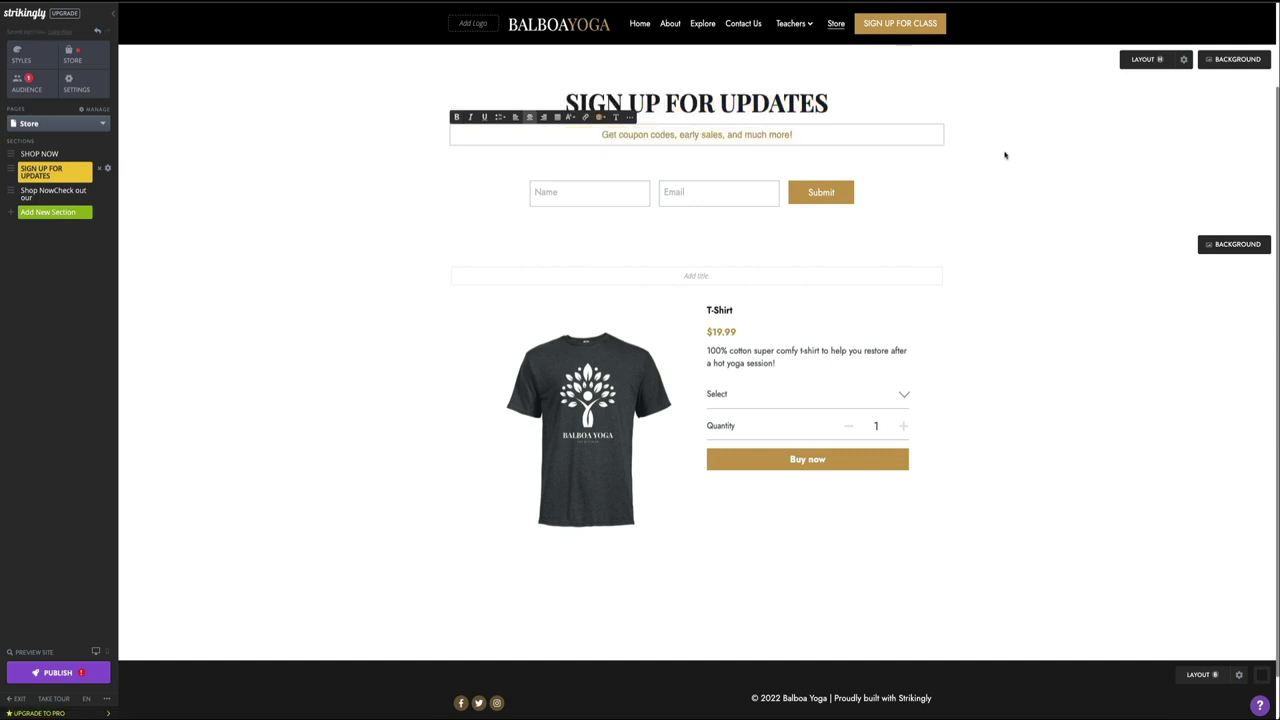
{"action": "left_click", "coordinate": [1055, 141]}
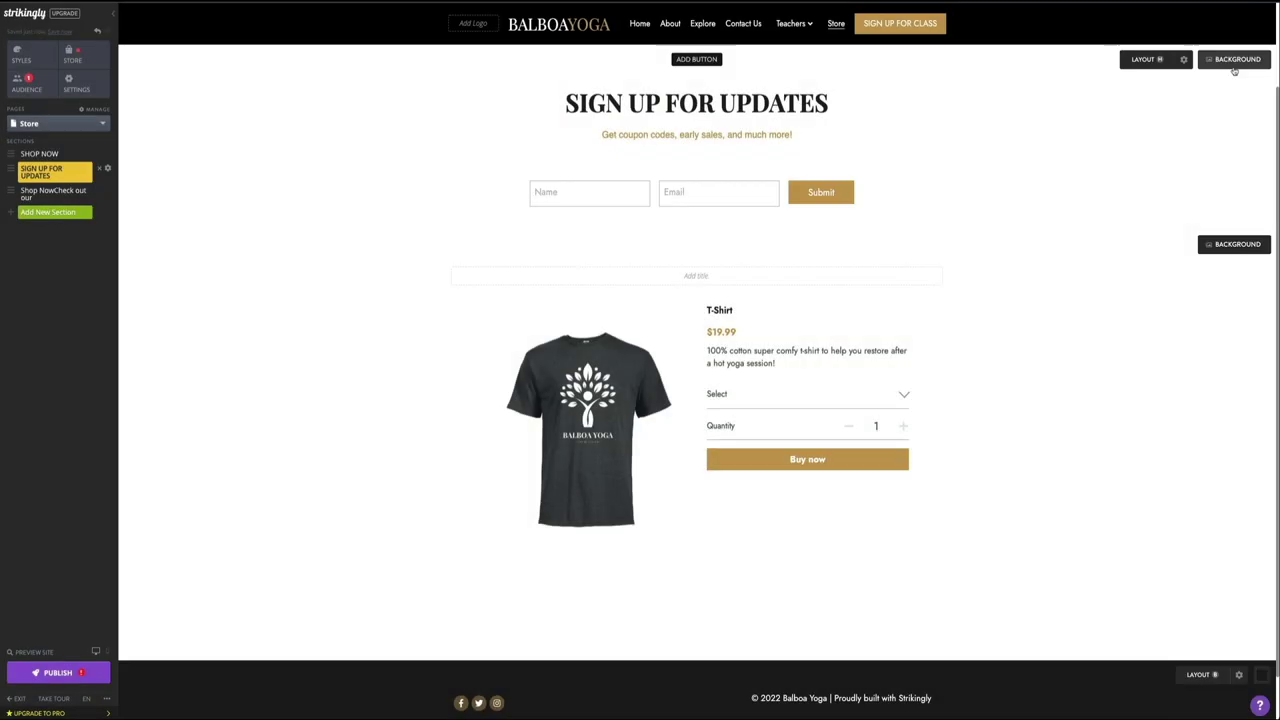
Step: Set the sign-up section's background colour to the grey swatch and save it
{"action": "left_click", "coordinate": [1228, 60]}
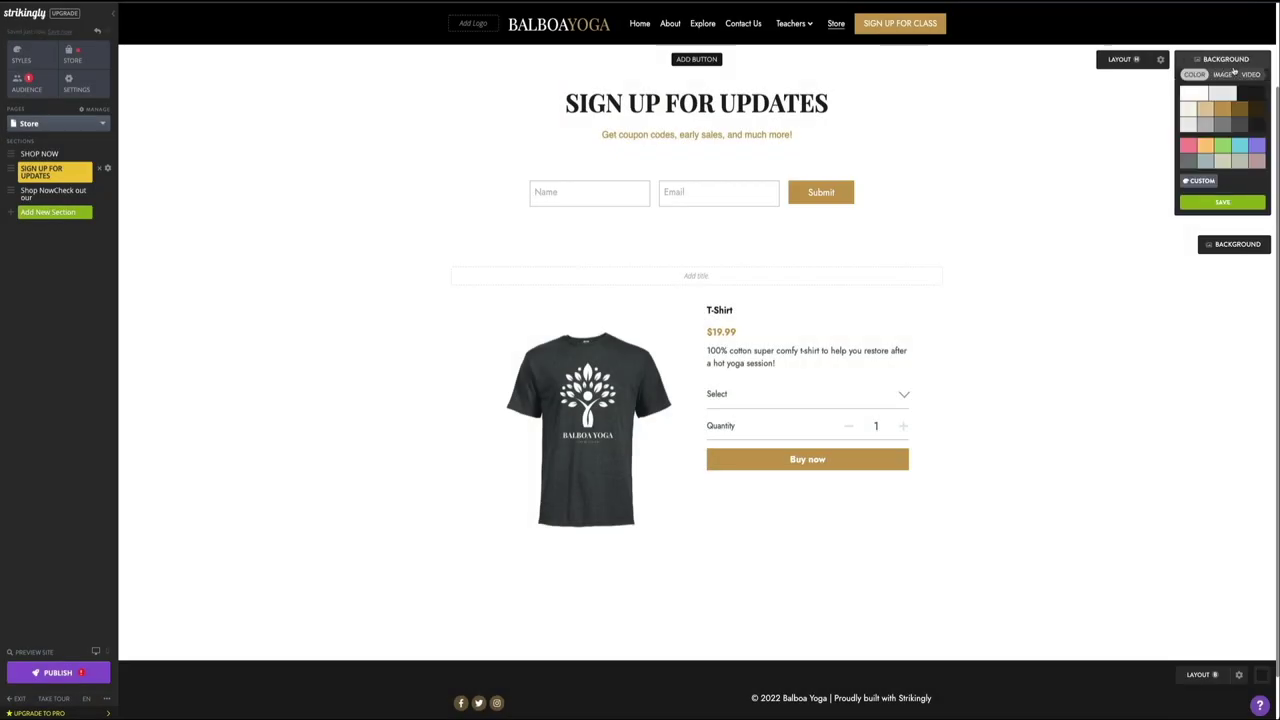
{"action": "left_click", "coordinate": [1206, 125]}
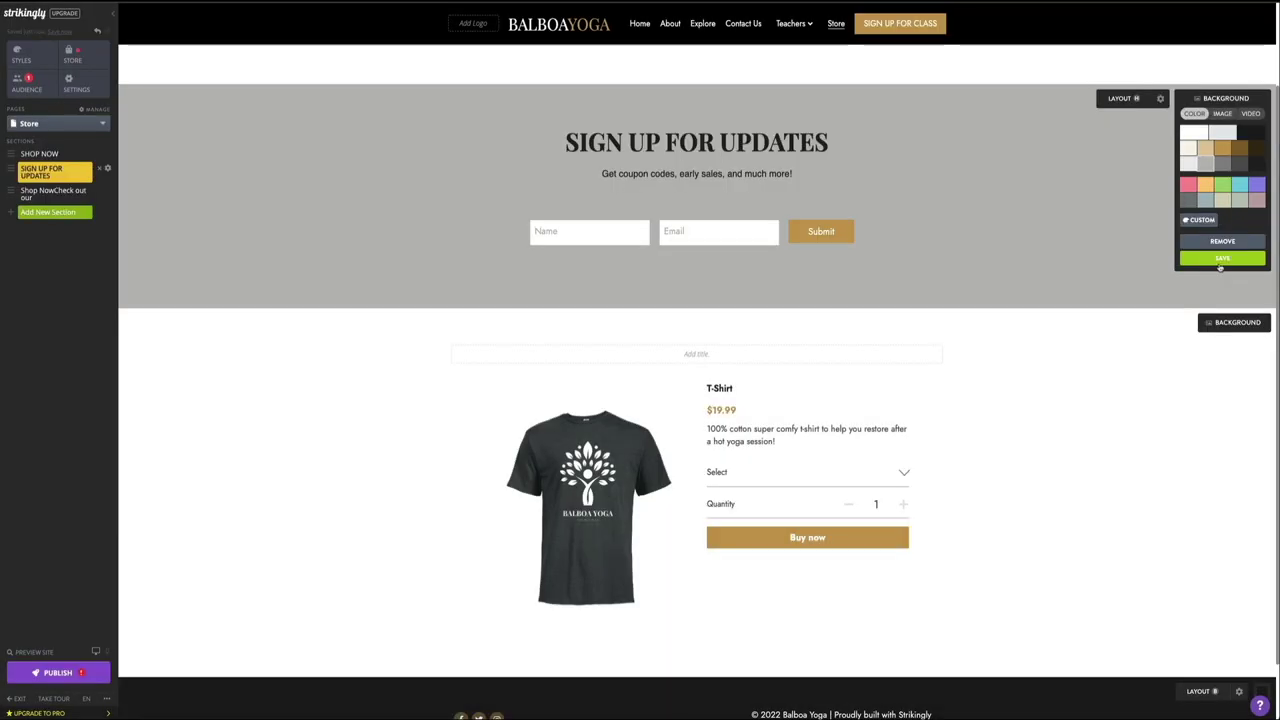
{"action": "left_click", "coordinate": [1221, 259]}
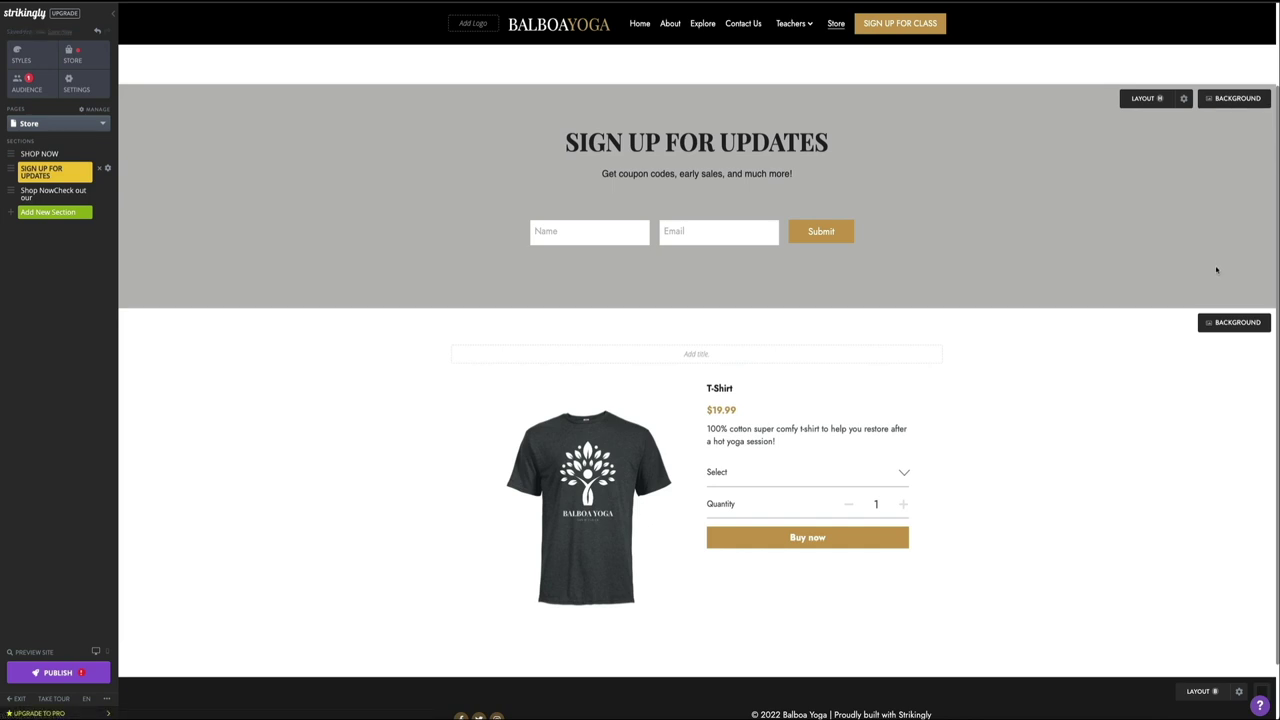
{"action": "left_click", "coordinate": [13, 170]}
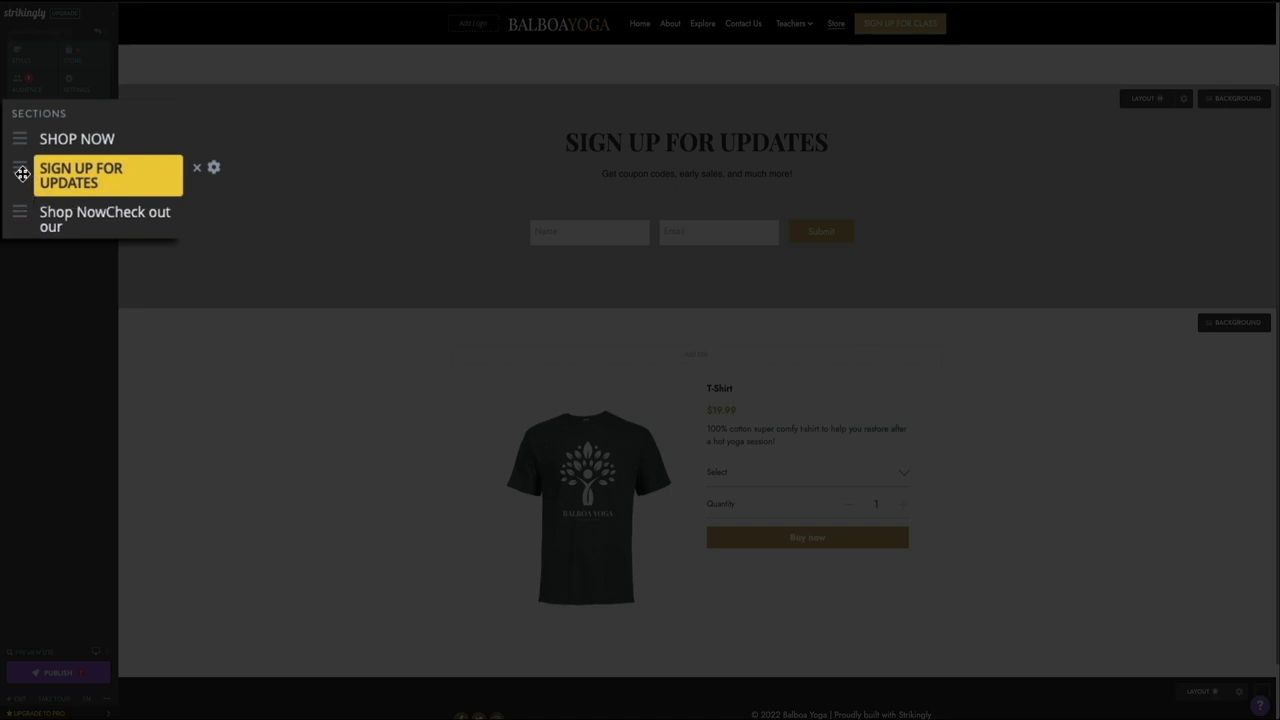
Step: Drag the SIGN UP FOR UPDATES section below the T-Shirt product section in the Sections list
{"action": "left_click_drag", "start_coordinate": [22, 174], "coordinate": [20, 213]}
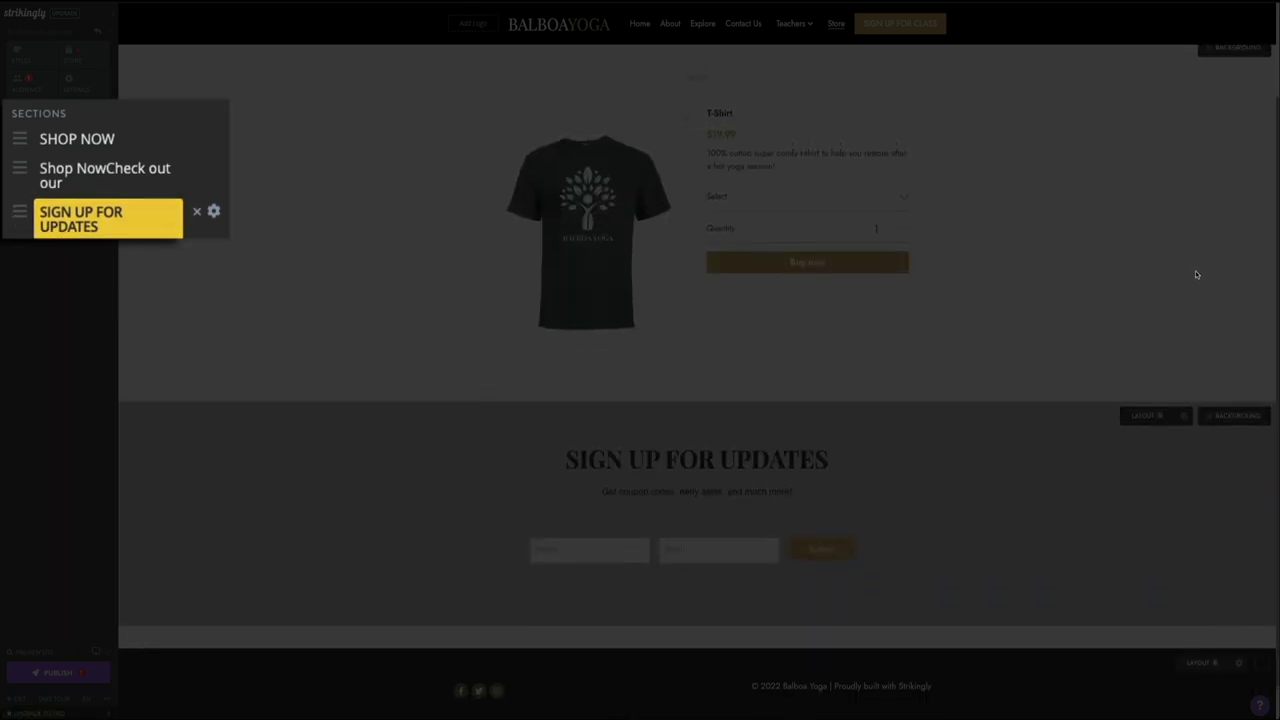
{"action": "scroll", "coordinate": [1196, 275], "scroll_direction": "up", "scroll_amount": 2}
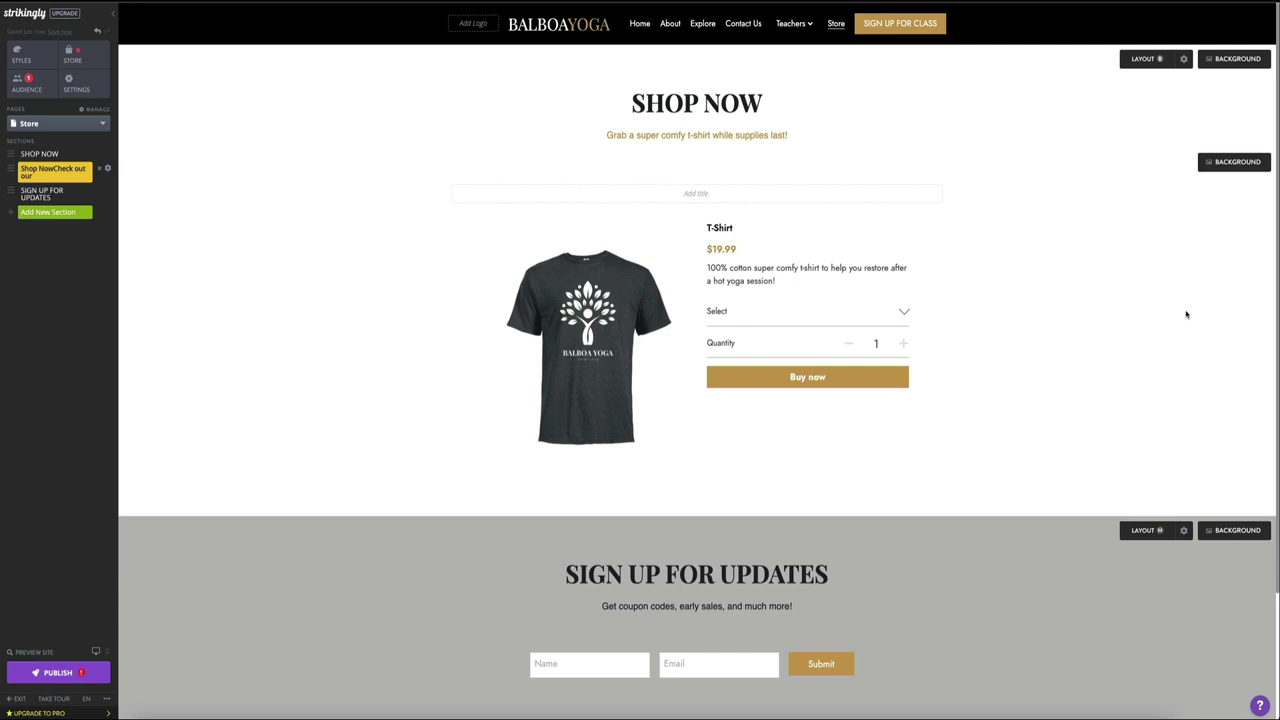
Step: Preview the site's Store page and pick Extra Large in the T-shirt size dropdown
{"action": "left_click", "coordinate": [40, 653]}
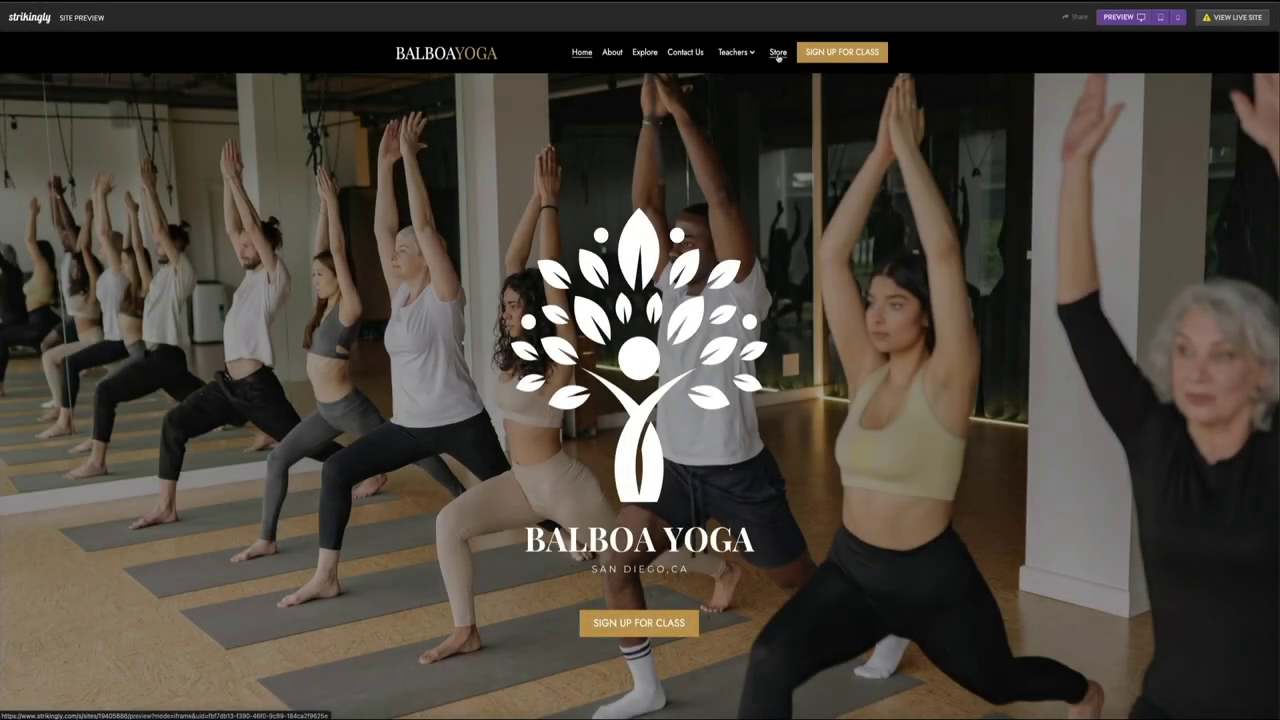
{"action": "left_click", "coordinate": [780, 56]}
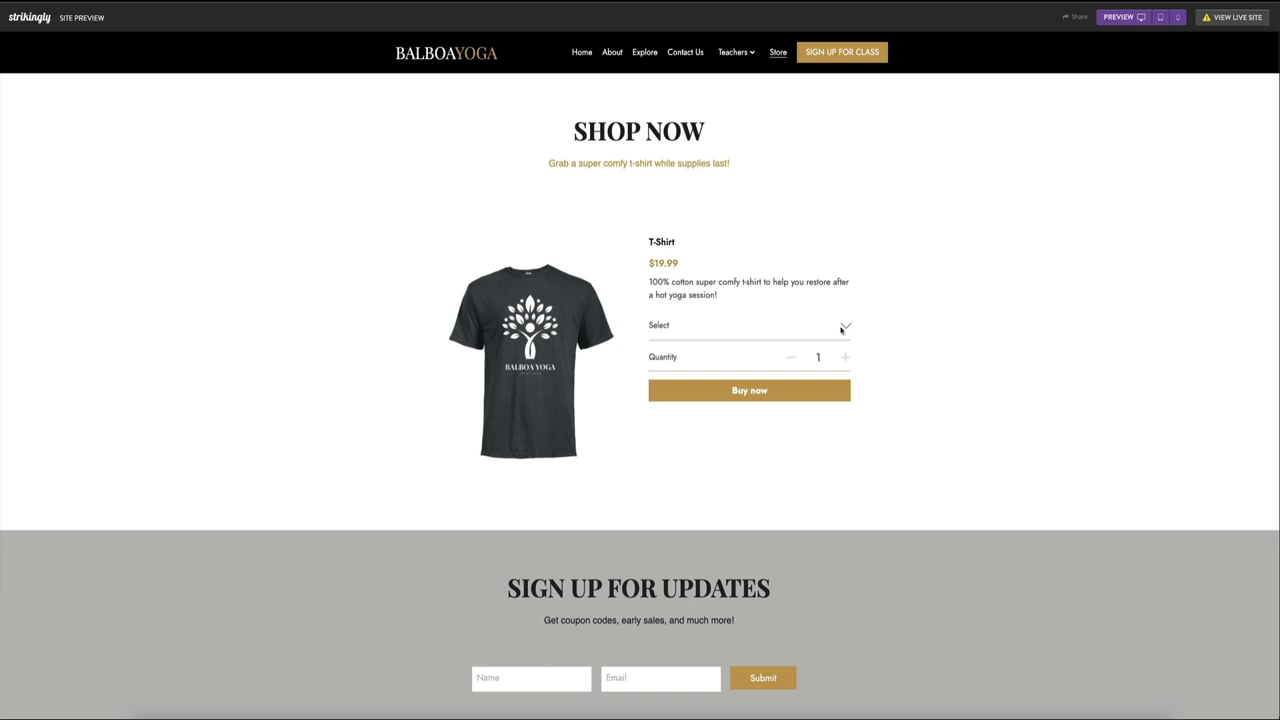
{"action": "left_click", "coordinate": [843, 330]}
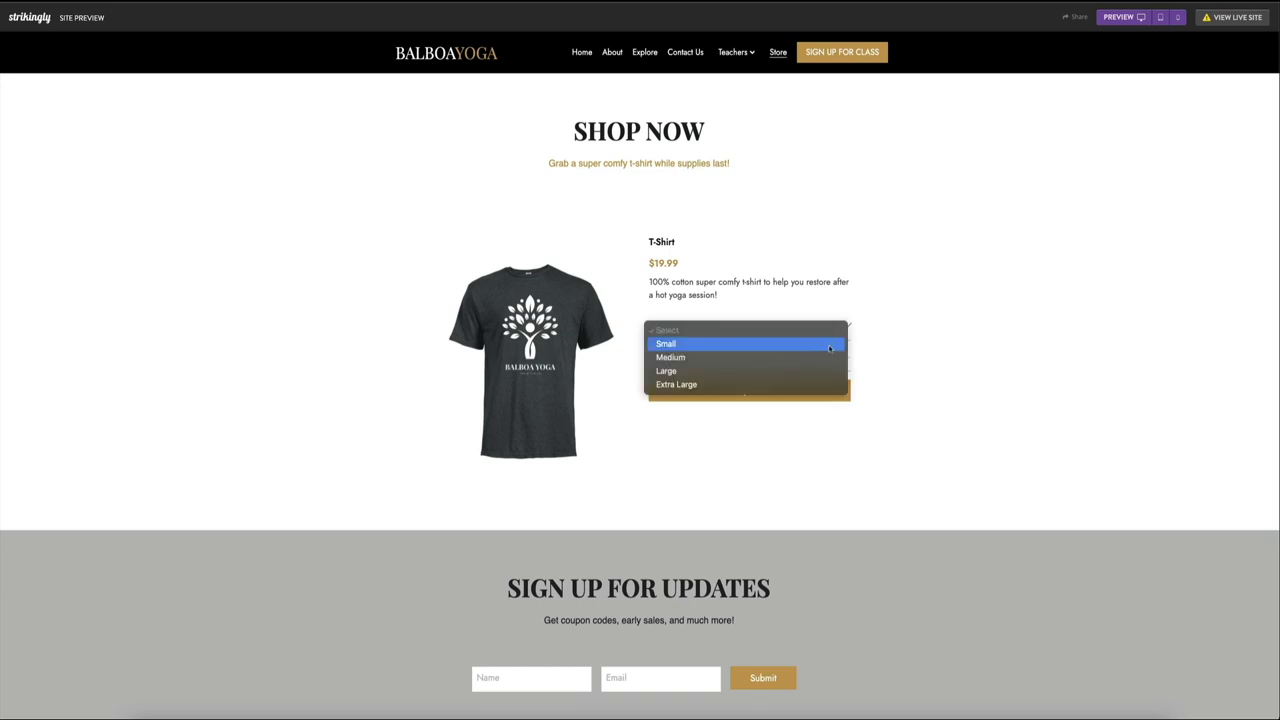
{"action": "left_click", "coordinate": [835, 384]}
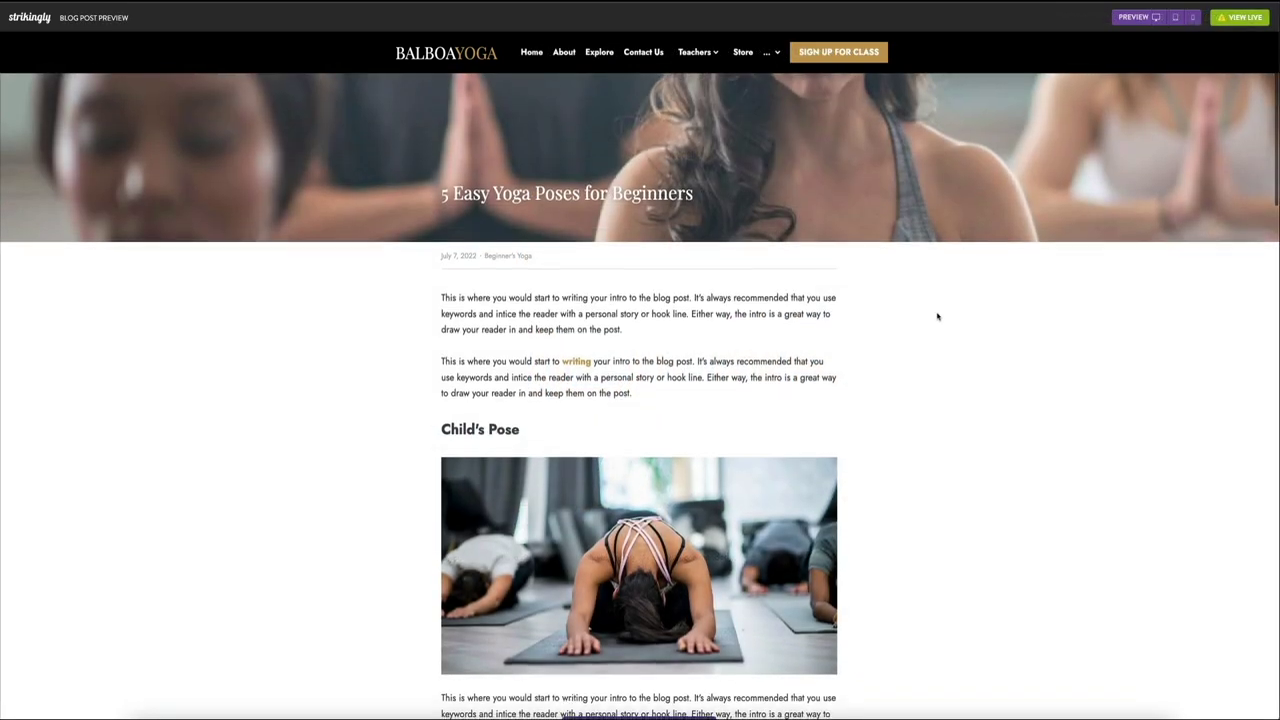
Step: Scroll down through the '5 Easy Yoga Poses for Beginners' post preview
{"action": "scroll", "coordinate": [937, 316], "scroll_direction": "down", "scroll_amount": 5}
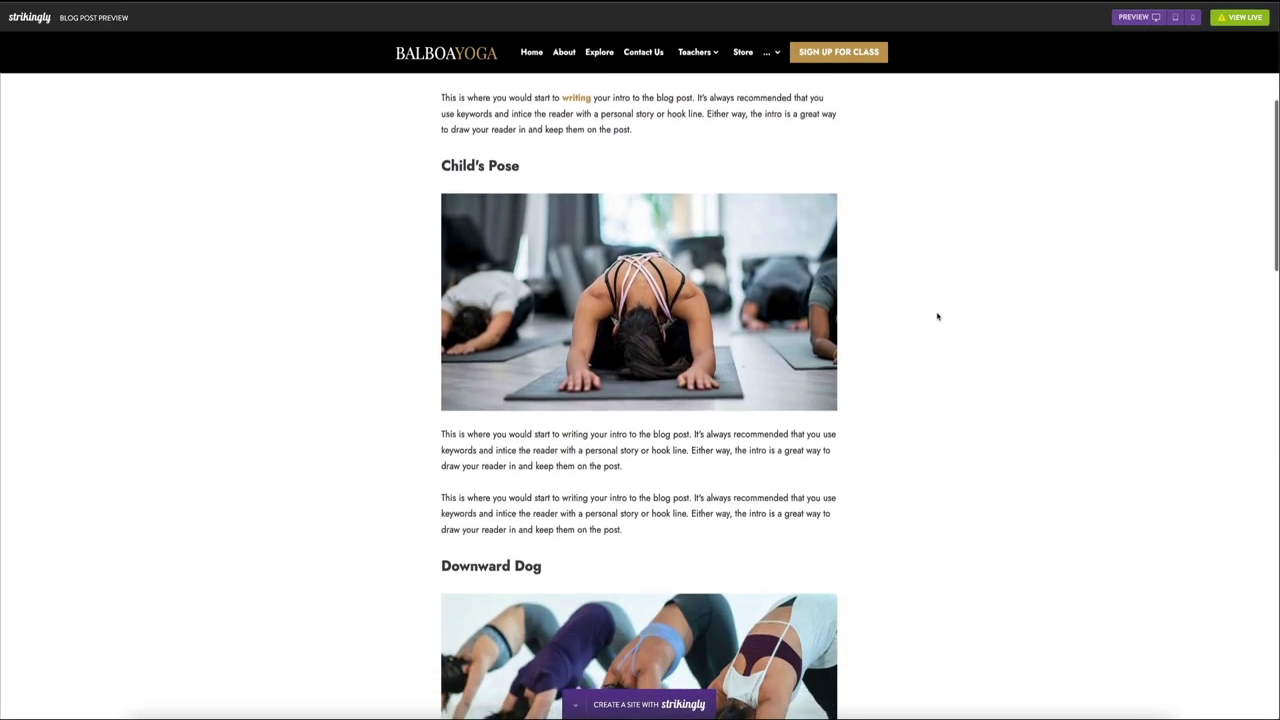
{"action": "scroll", "coordinate": [937, 316], "scroll_direction": "down", "scroll_amount": 5}
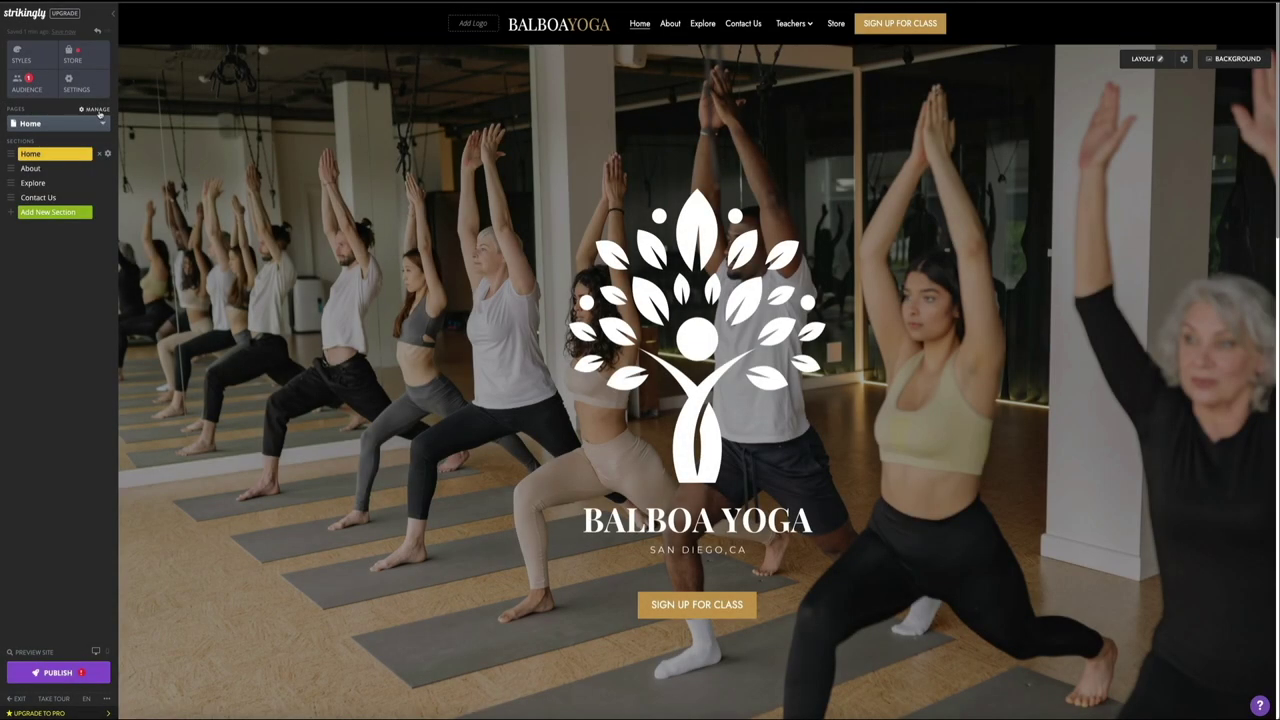
Step: Add a new page named 'Blog' in the pages list and open it
{"action": "left_click", "coordinate": [97, 110]}
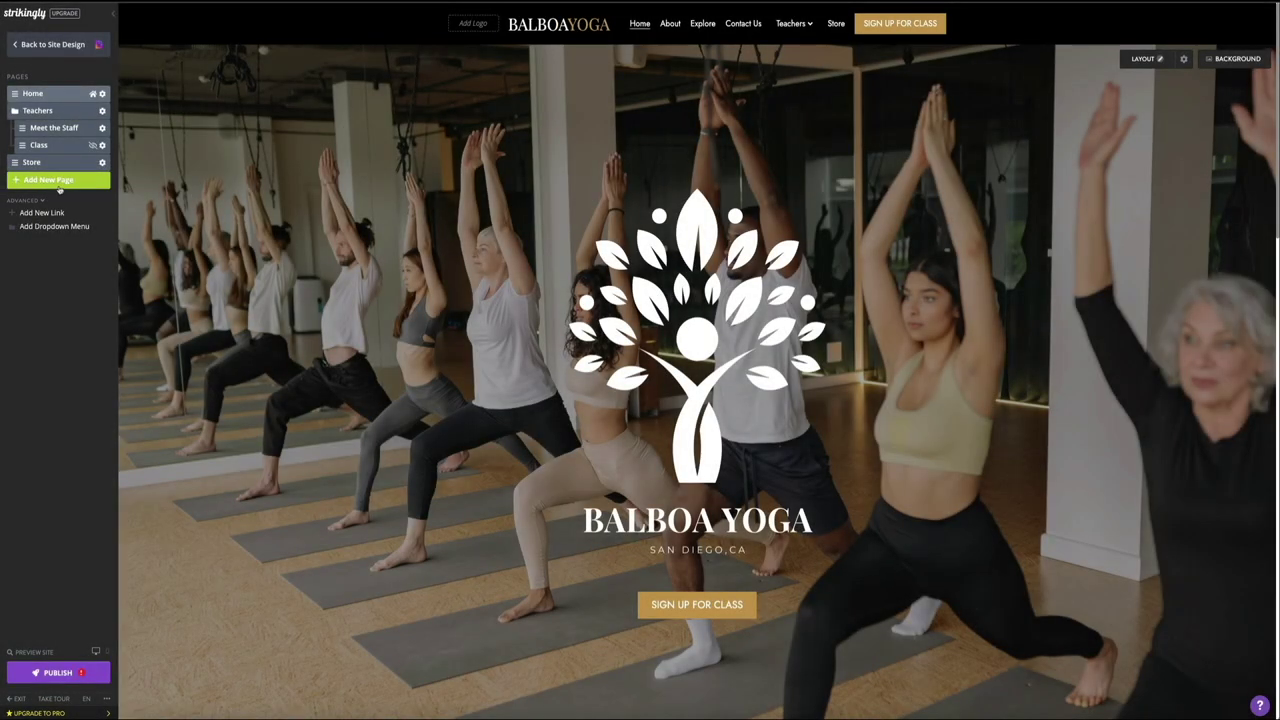
{"action": "left_click", "coordinate": [100, 198]}
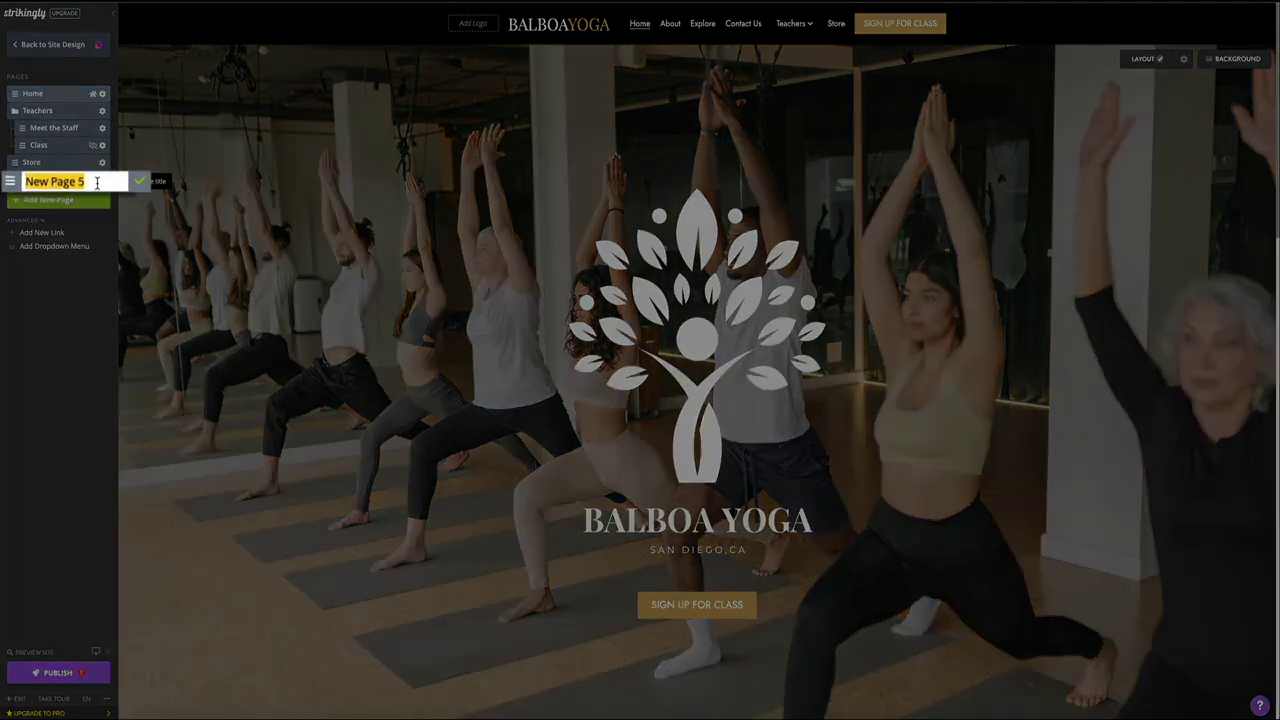
{"action": "type", "text": "Blog"}
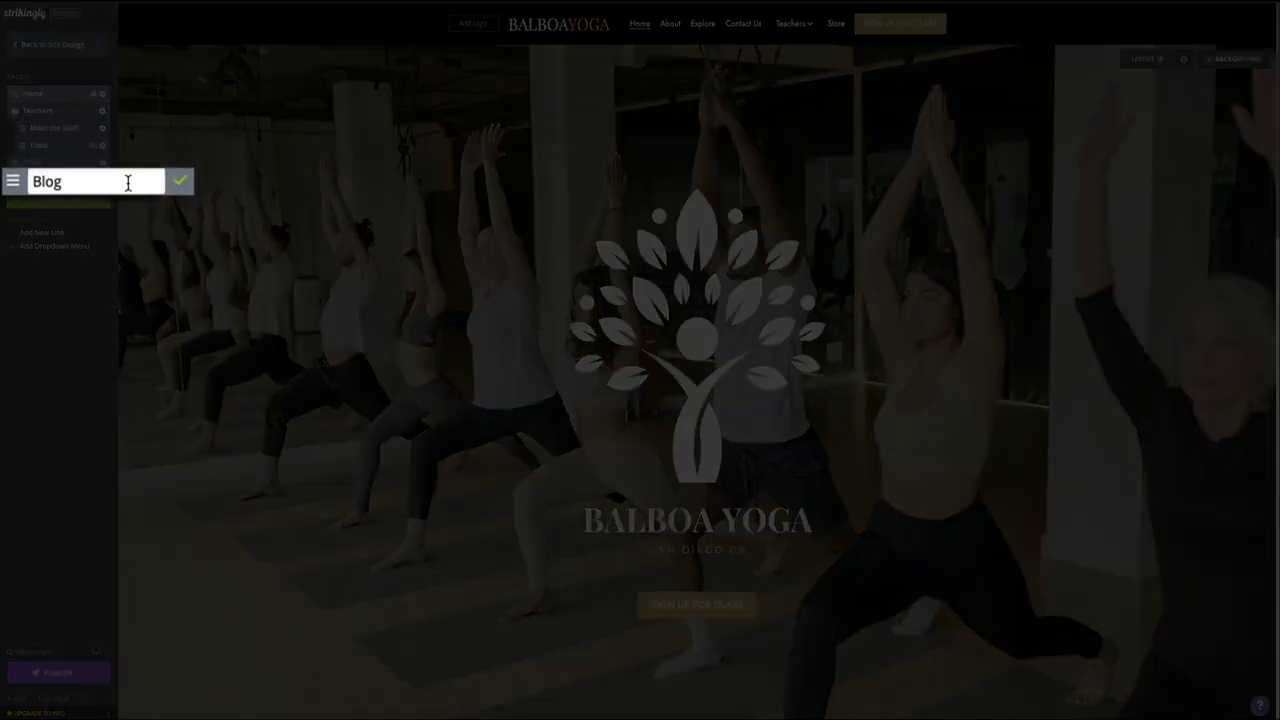
{"action": "left_click", "coordinate": [181, 184]}
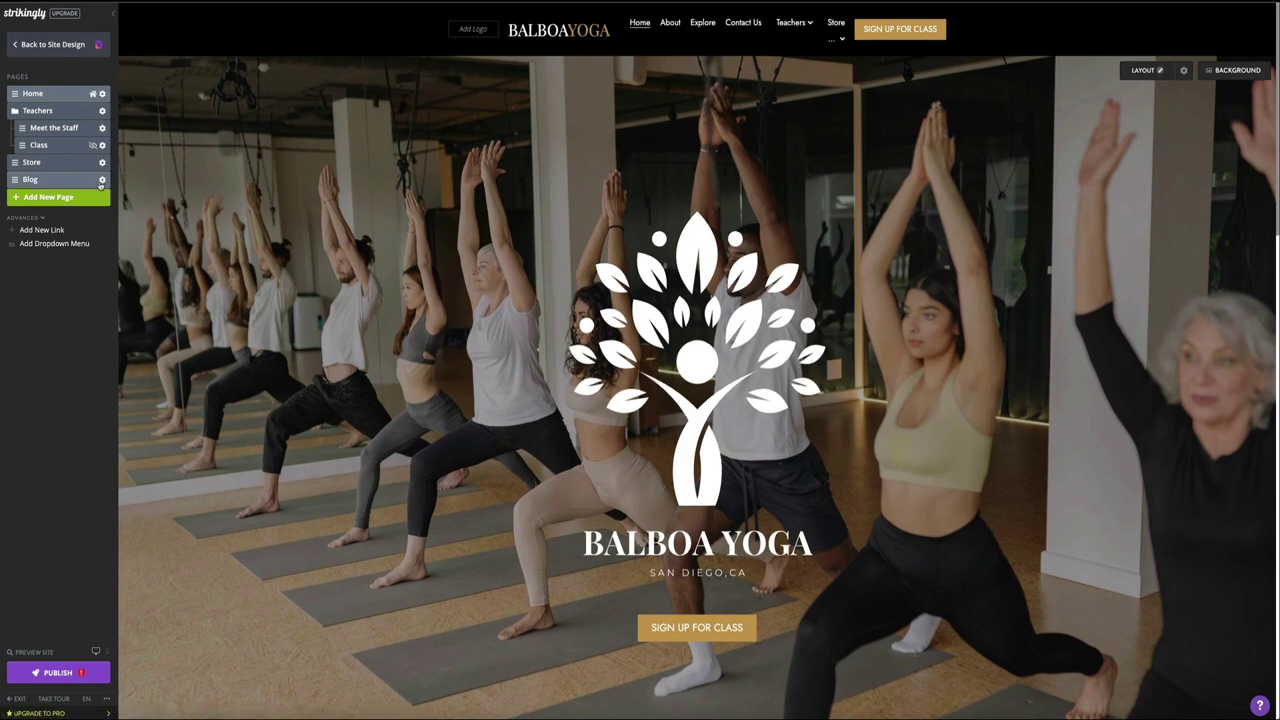
{"action": "left_click", "coordinate": [36, 185]}
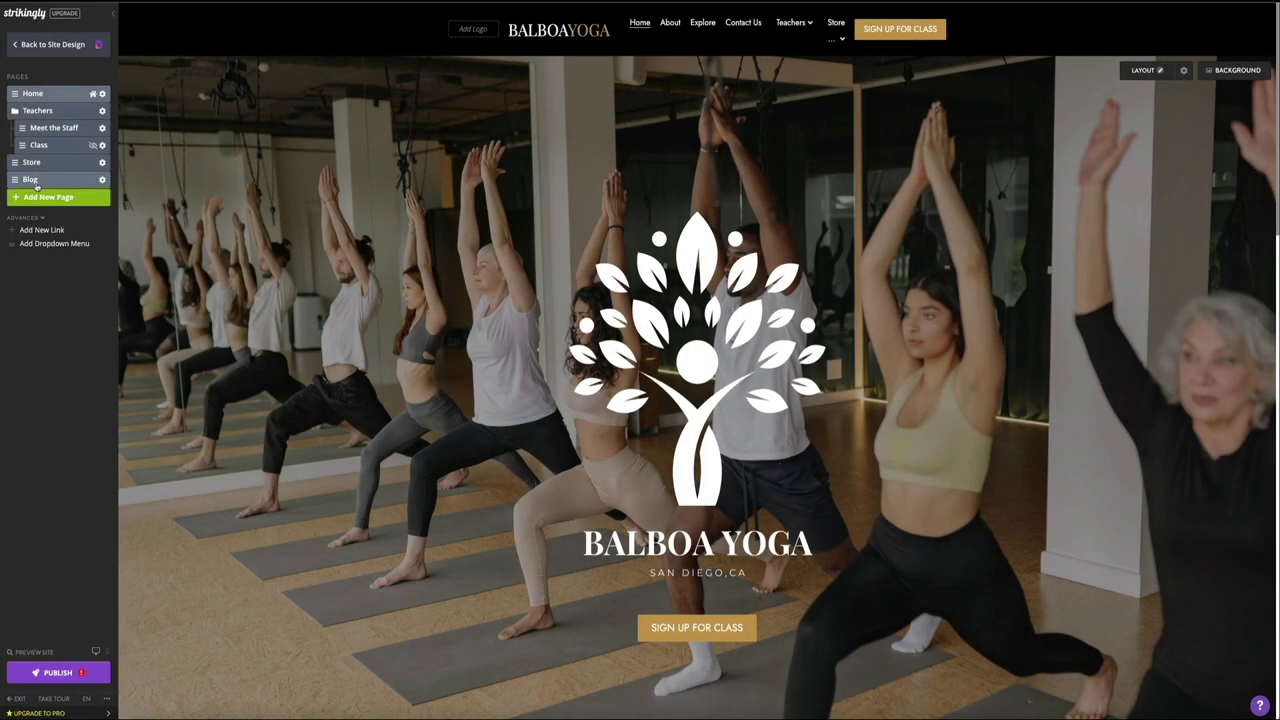
{"action": "left_click", "coordinate": [36, 186]}
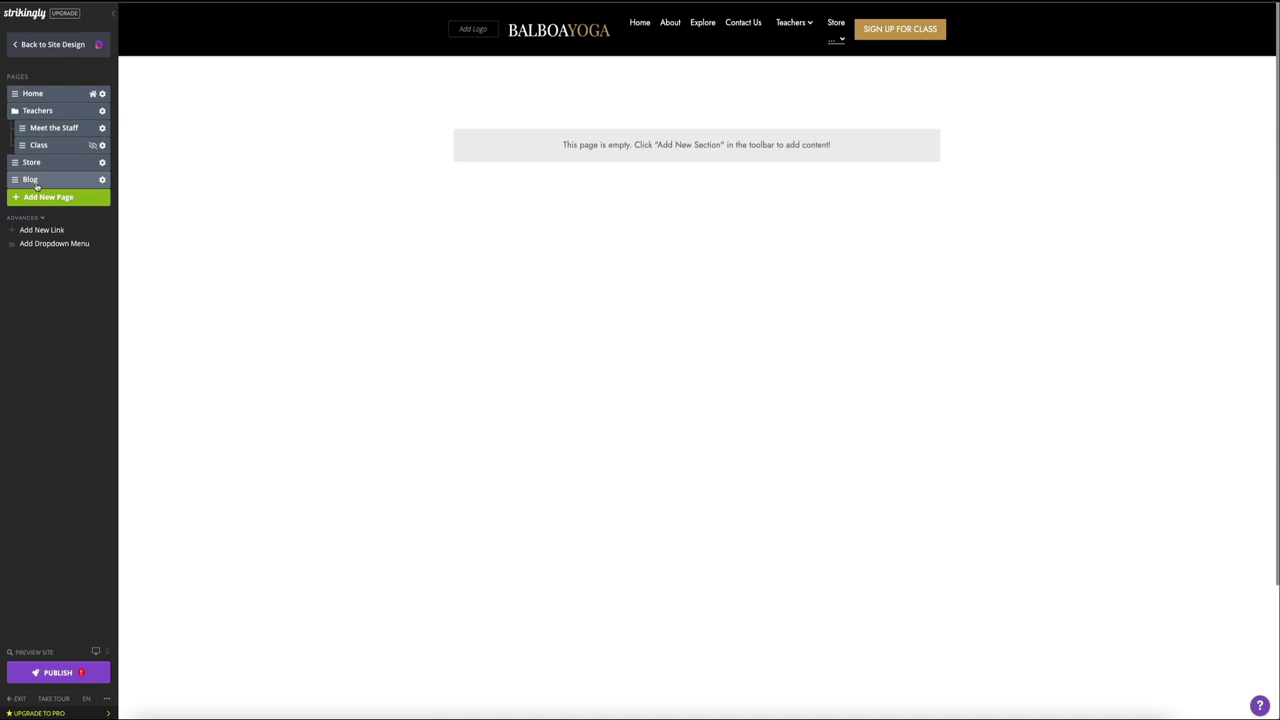
Step: Back in site design, add the Simple Blog section template to the Blog page
{"action": "left_click", "coordinate": [36, 185]}
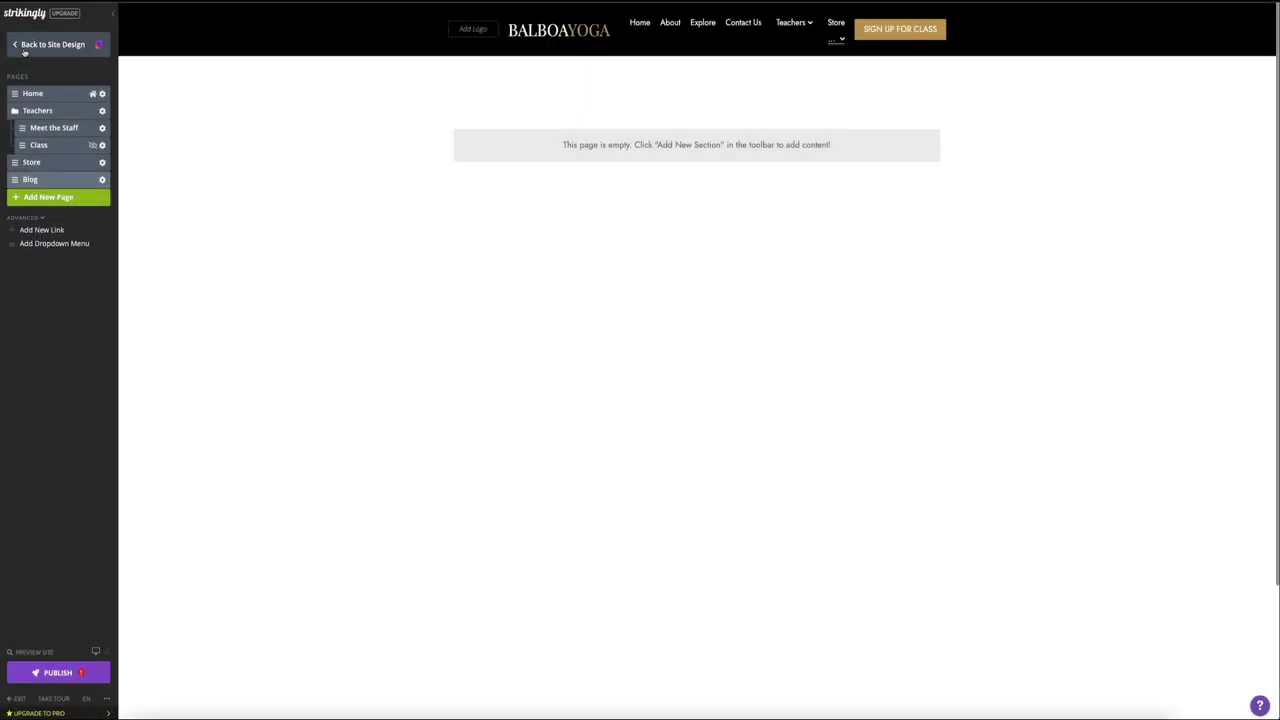
{"action": "left_click", "coordinate": [24, 51]}
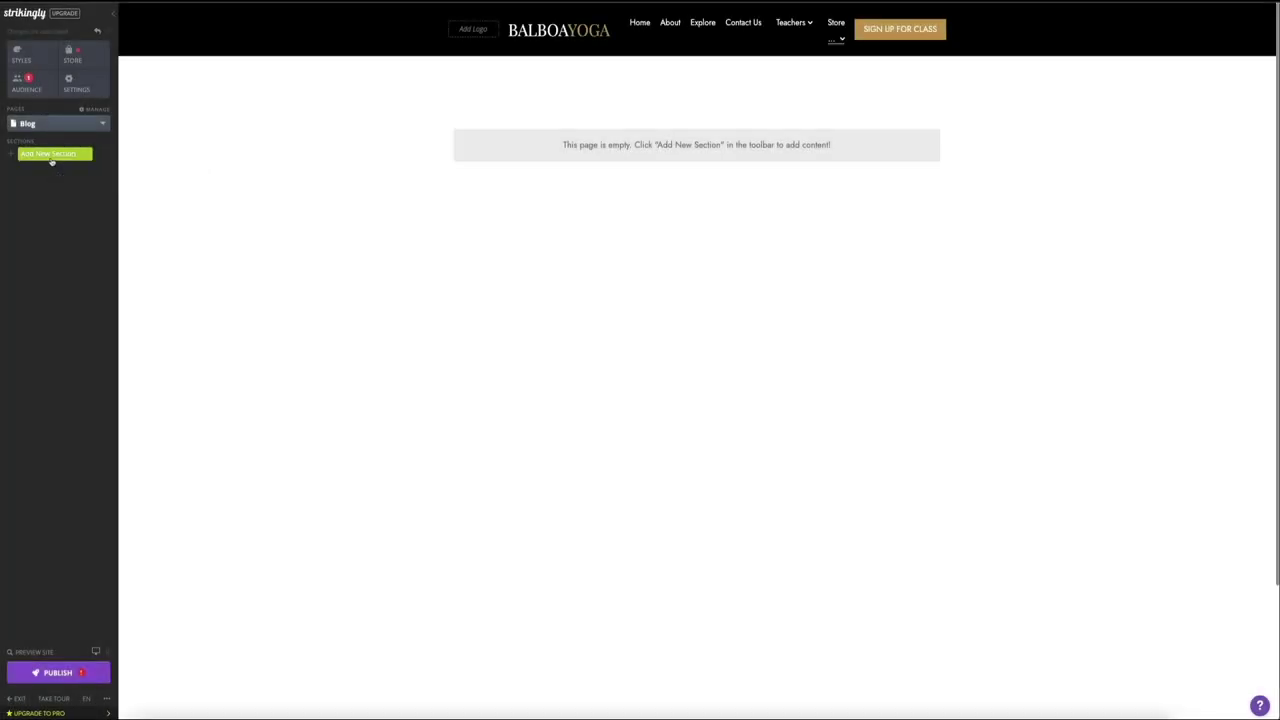
{"action": "left_click", "coordinate": [51, 158]}
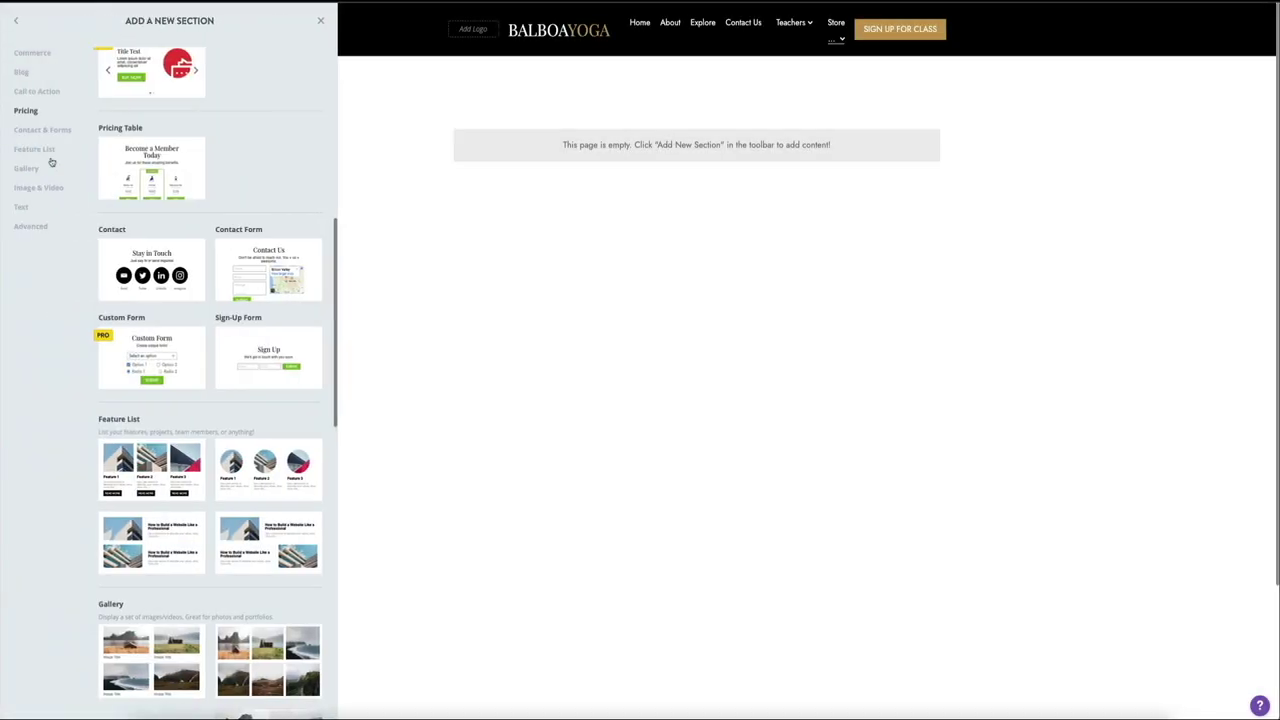
{"action": "scroll", "coordinate": [178, 220], "scroll_direction": "up", "scroll_amount": 5}
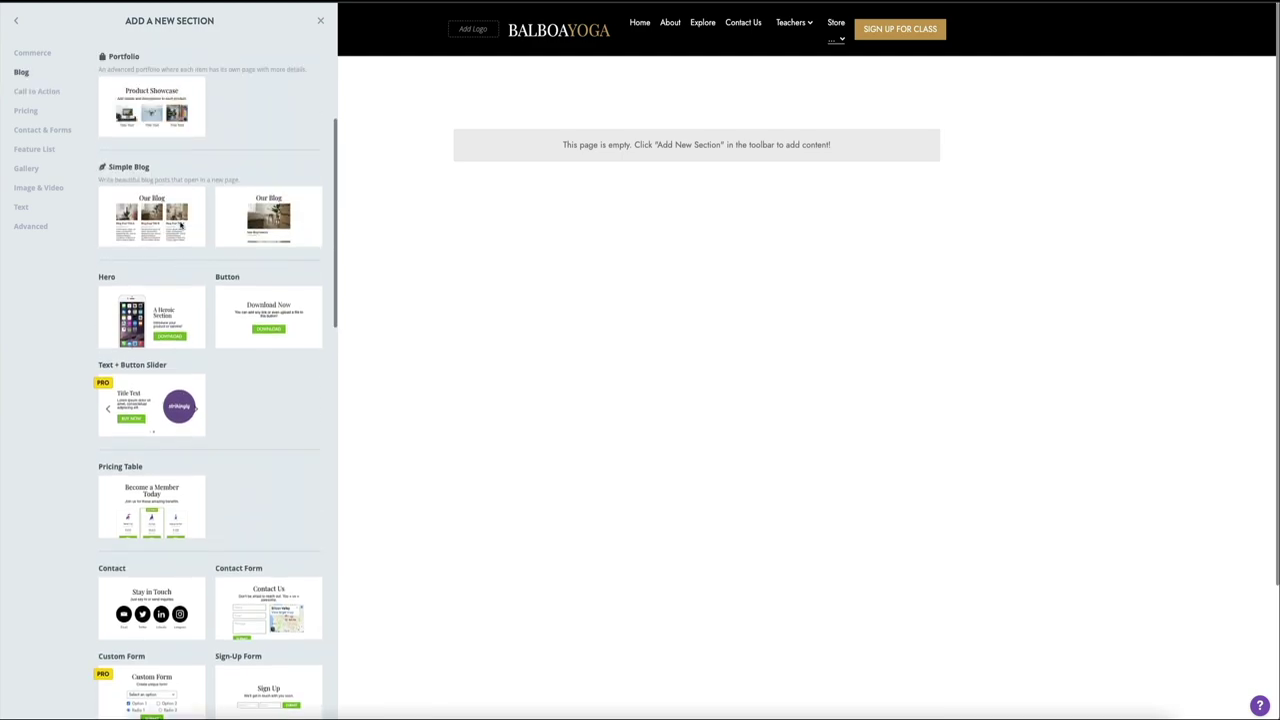
{"action": "scroll", "coordinate": [180, 225], "scroll_direction": "up", "scroll_amount": 2}
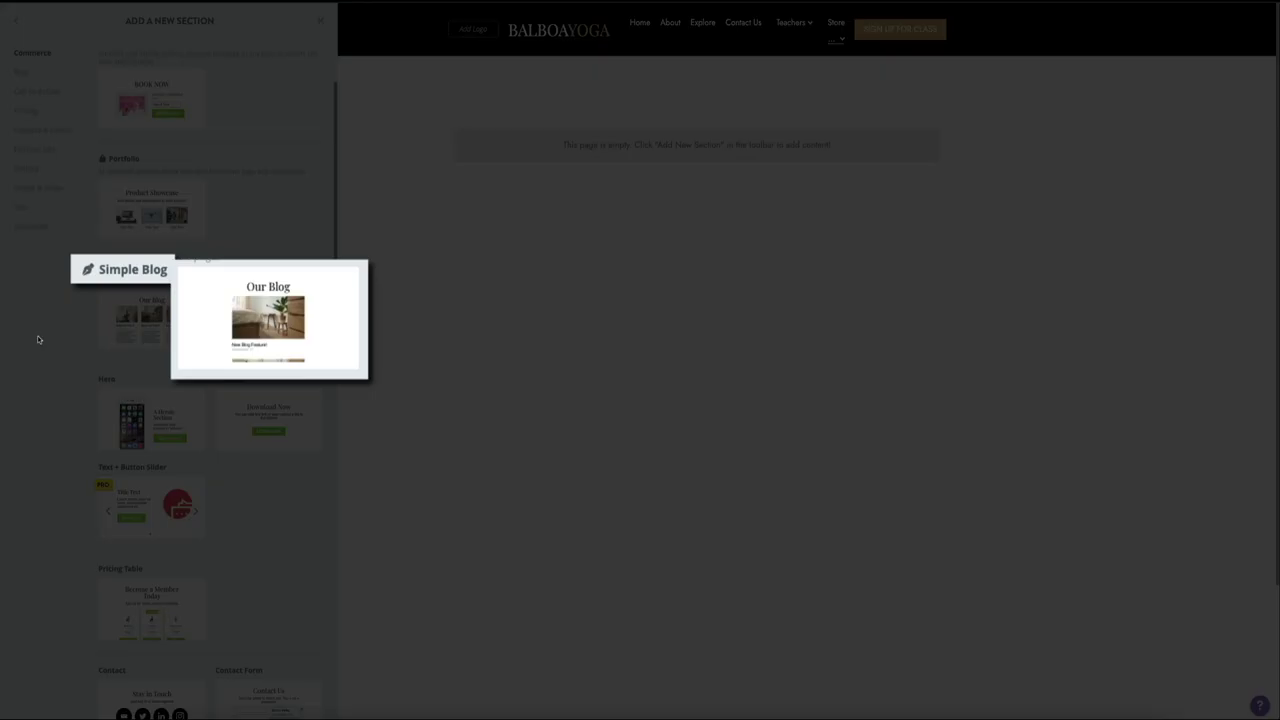
{"action": "mouse_move", "coordinate": [269, 366]}
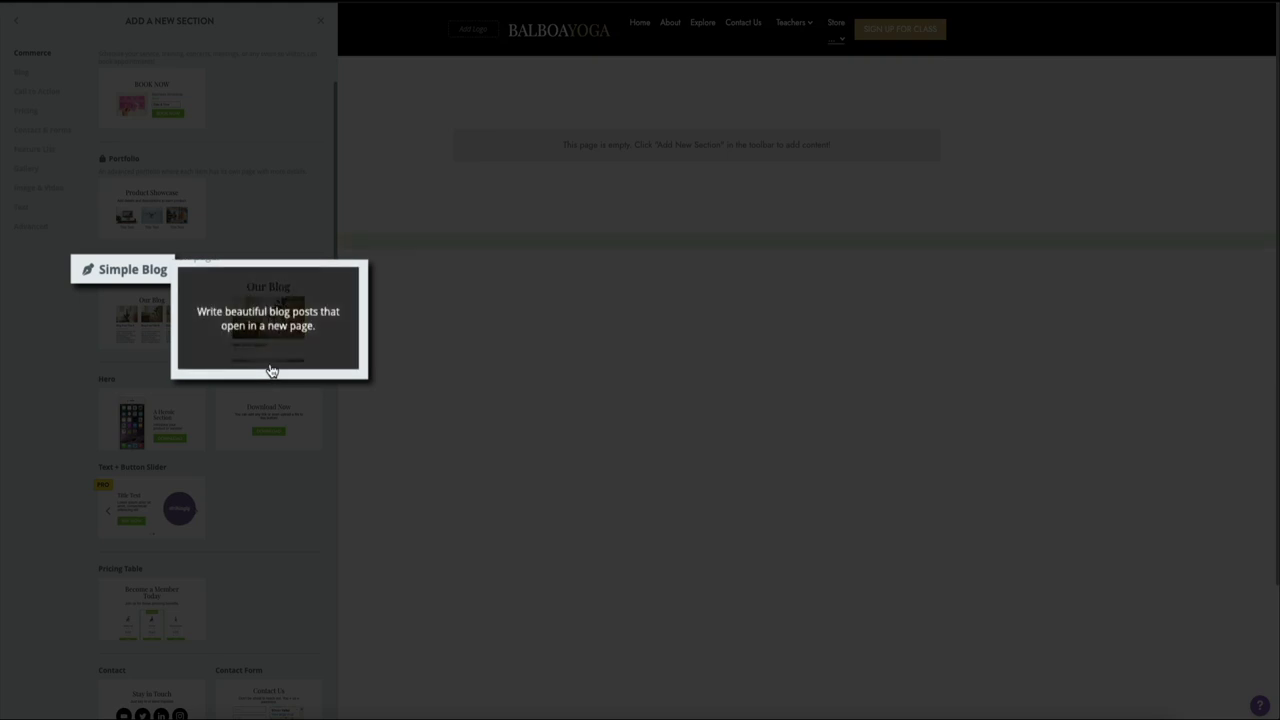
{"action": "left_click", "coordinate": [269, 348]}
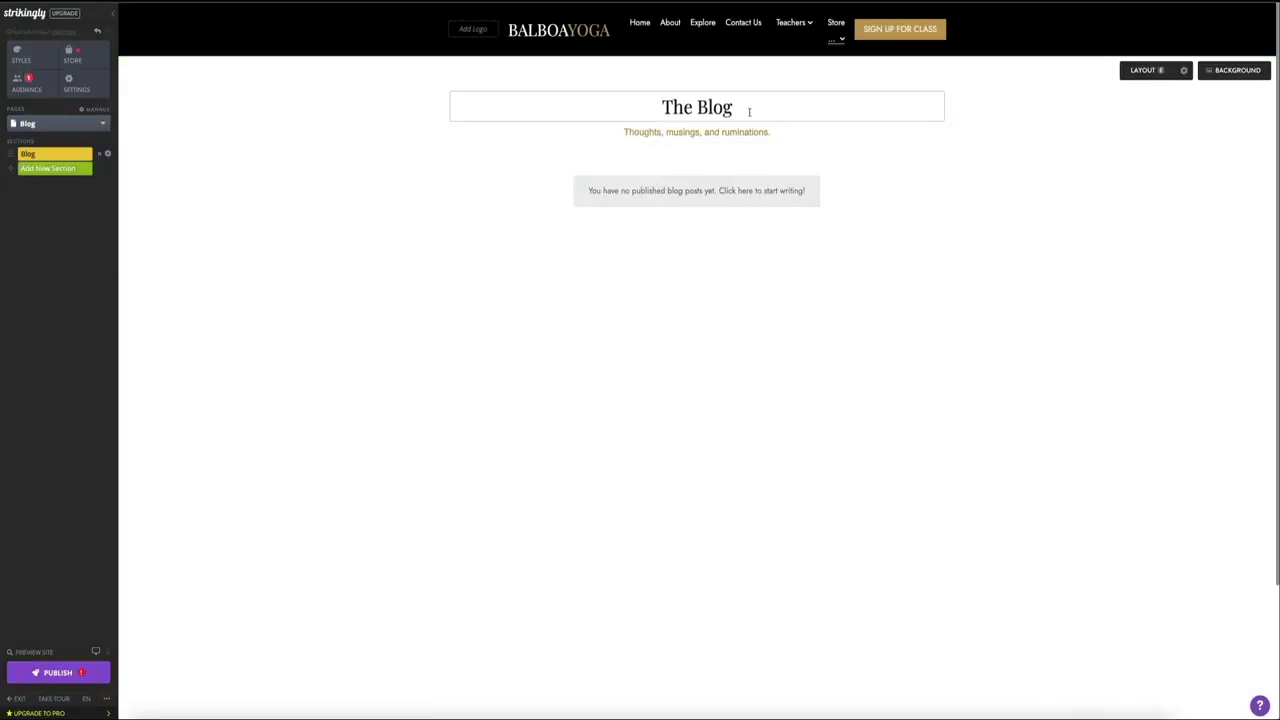
Step: Set the 'The Blog' heading to a custom text size of 48 px
{"action": "left_click_drag", "start_coordinate": [741, 109], "coordinate": [632, 118]}
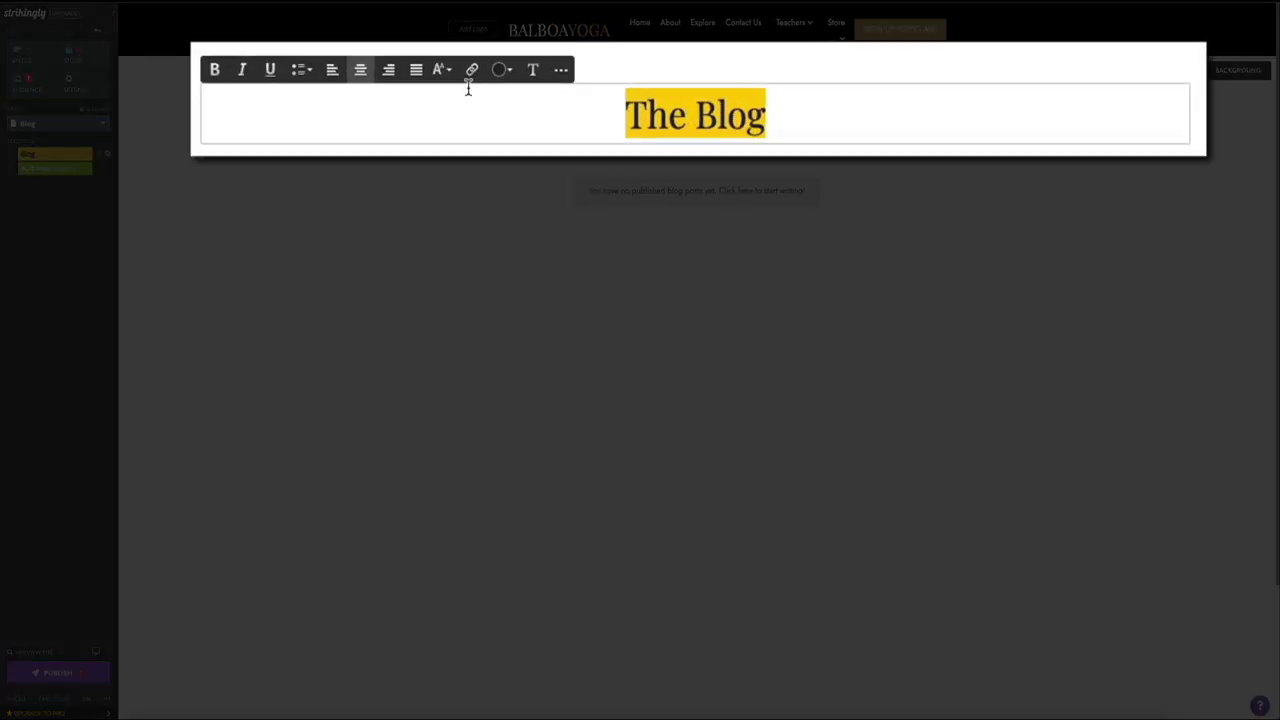
{"action": "left_click", "coordinate": [442, 70]}
{"action": "left_click", "coordinate": [462, 270]}
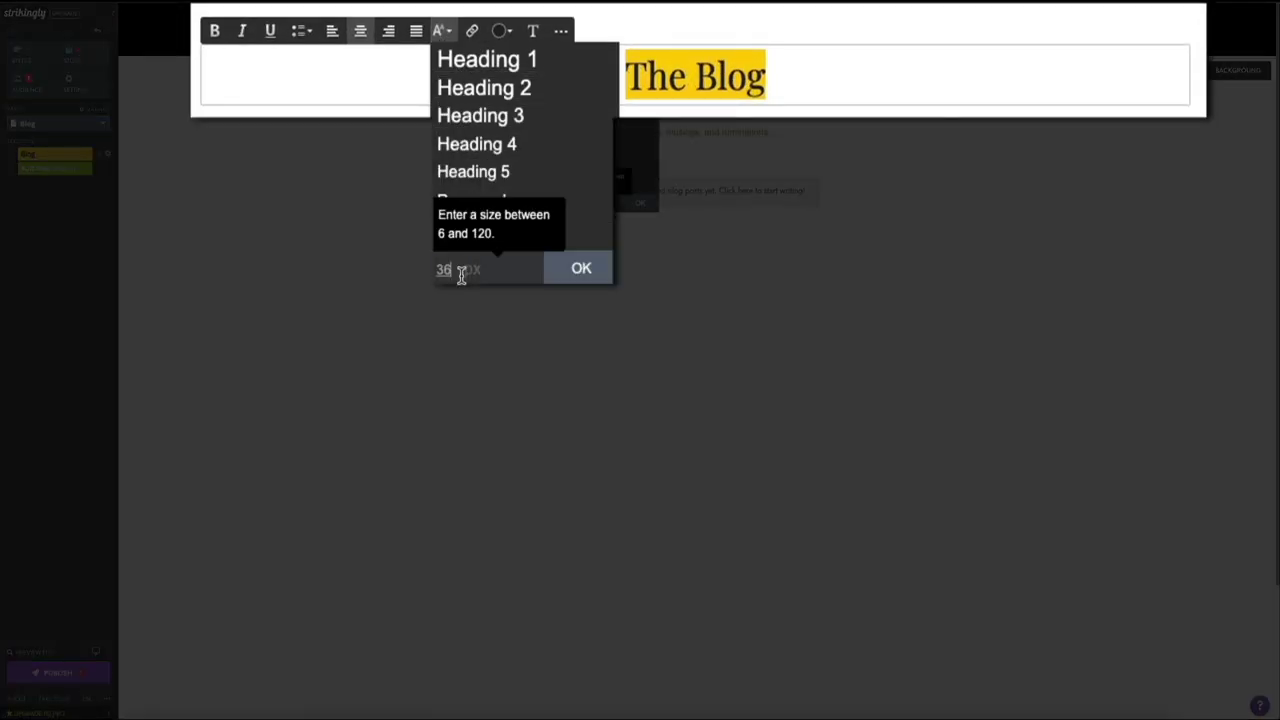
{"action": "type", "text": "48"}
{"action": "left_click", "coordinate": [585, 281]}
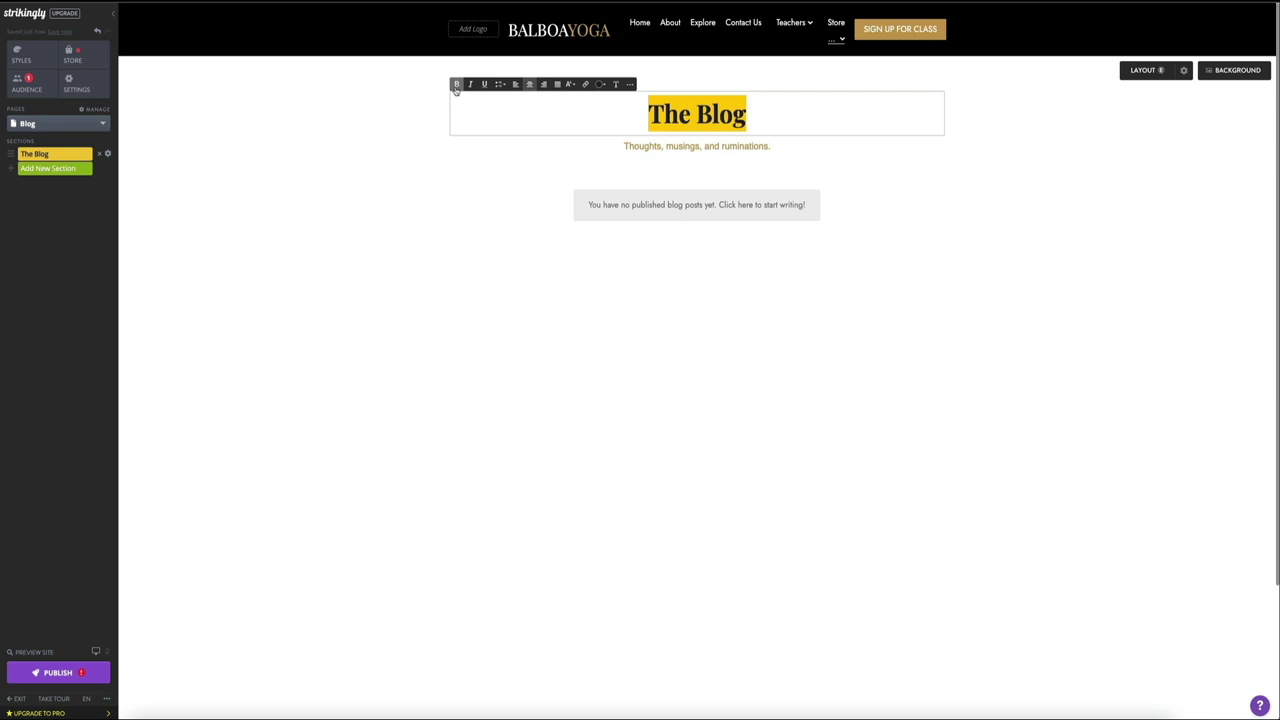
{"action": "left_click", "coordinate": [352, 500]}
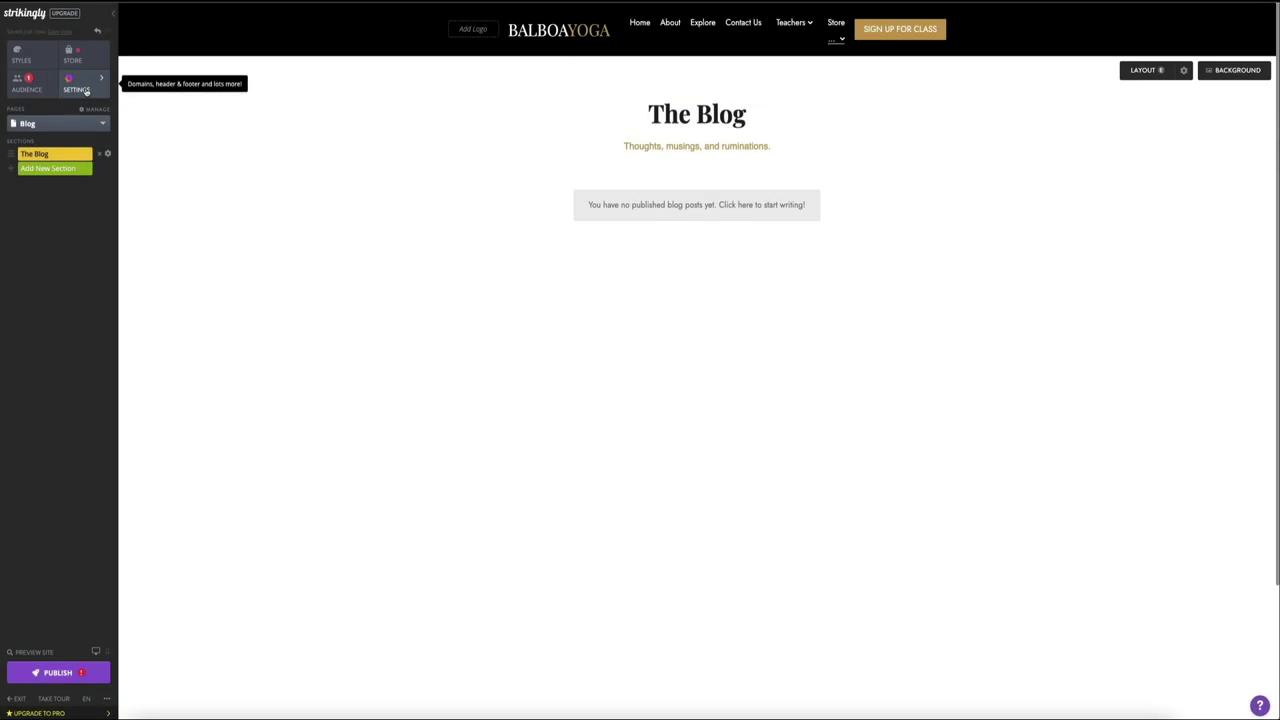
Step: Go to Settings, then Blog, then Blog Settings in the site dashboard
{"action": "left_click", "coordinate": [76, 85]}
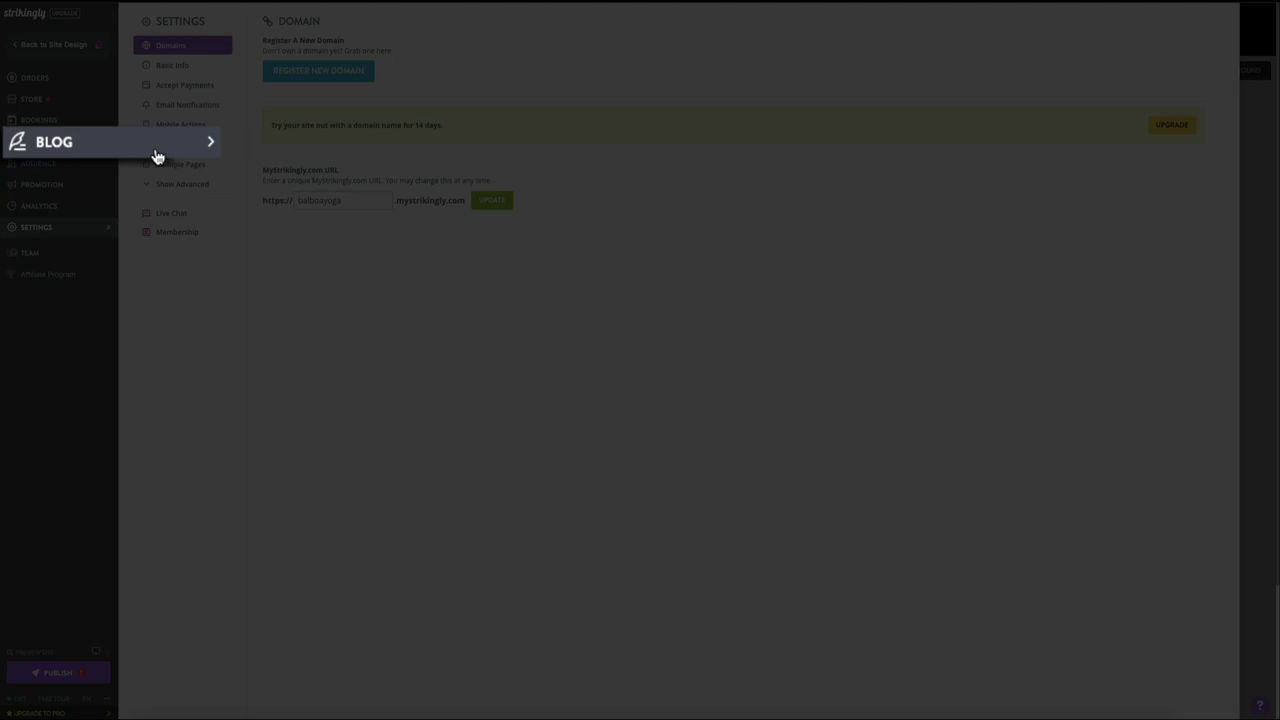
{"action": "left_click", "coordinate": [81, 143]}
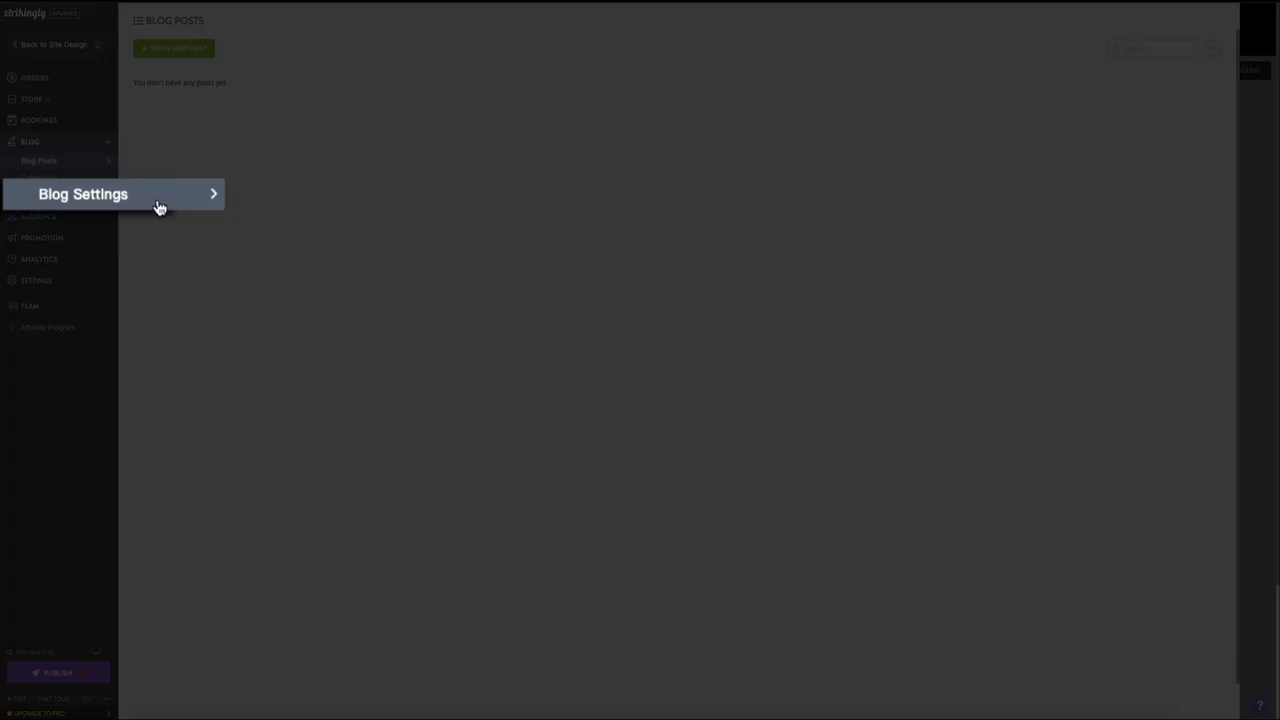
{"action": "left_click", "coordinate": [81, 195]}
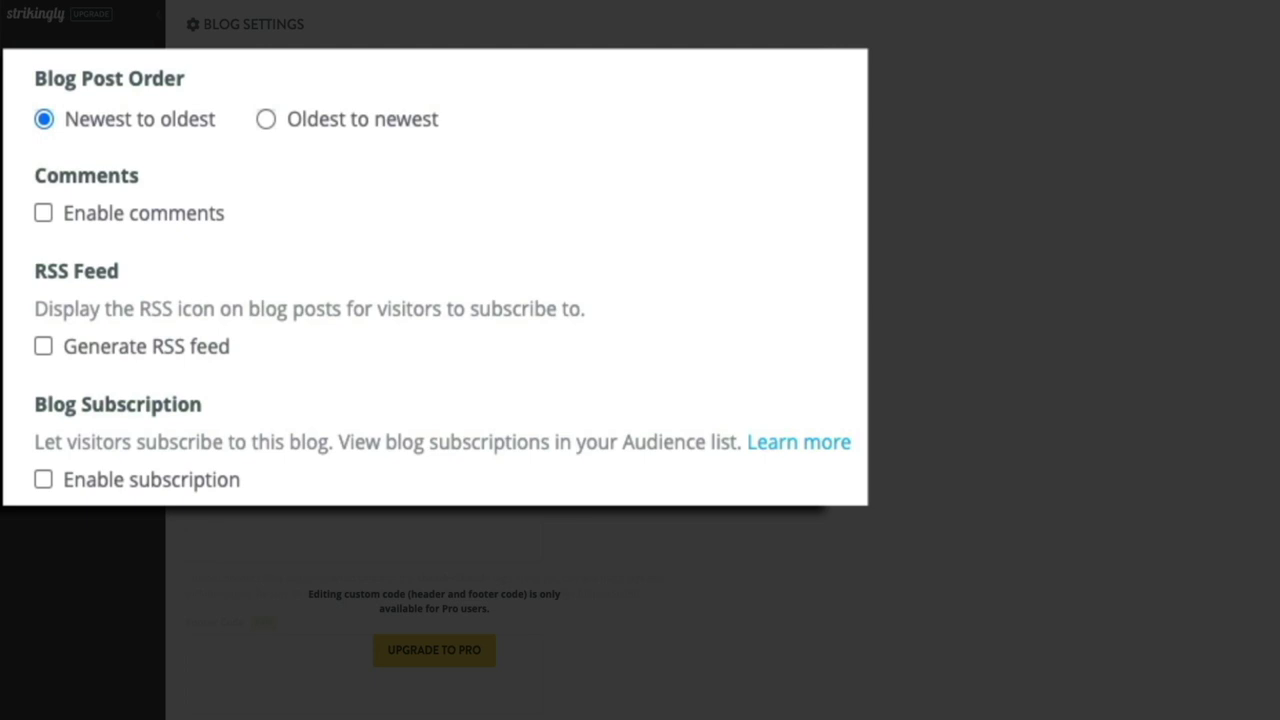
Step: Turn on comments requiring approval, the RSS feed and subscriptions, then save the blog settings
{"action": "left_click", "coordinate": [46, 218]}
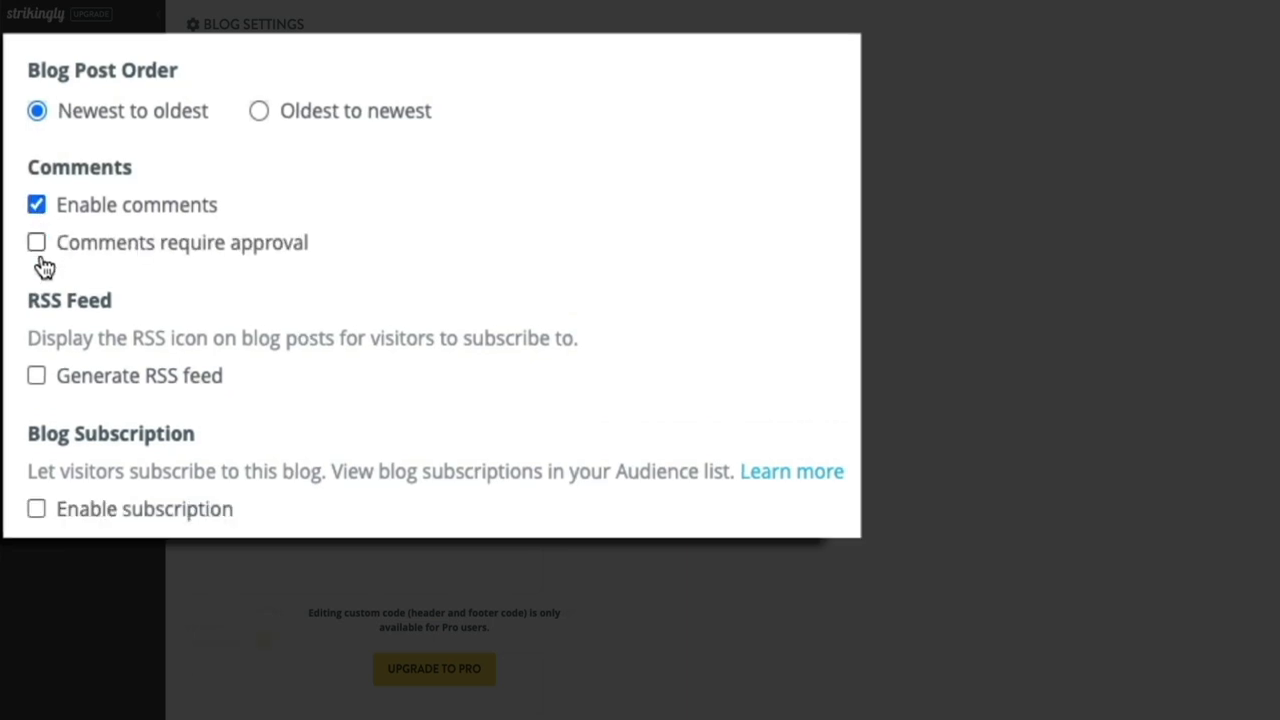
{"action": "left_click", "coordinate": [40, 248]}
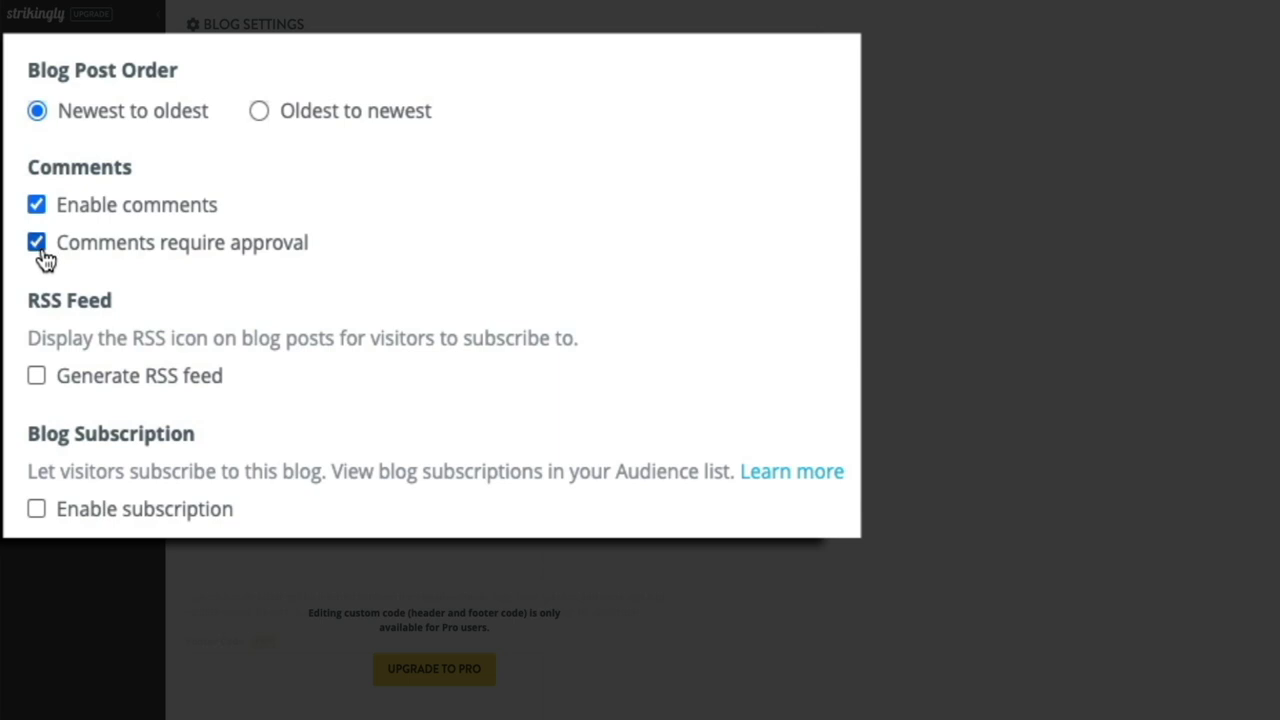
{"action": "left_click", "coordinate": [41, 384]}
{"action": "left_click", "coordinate": [45, 528]}
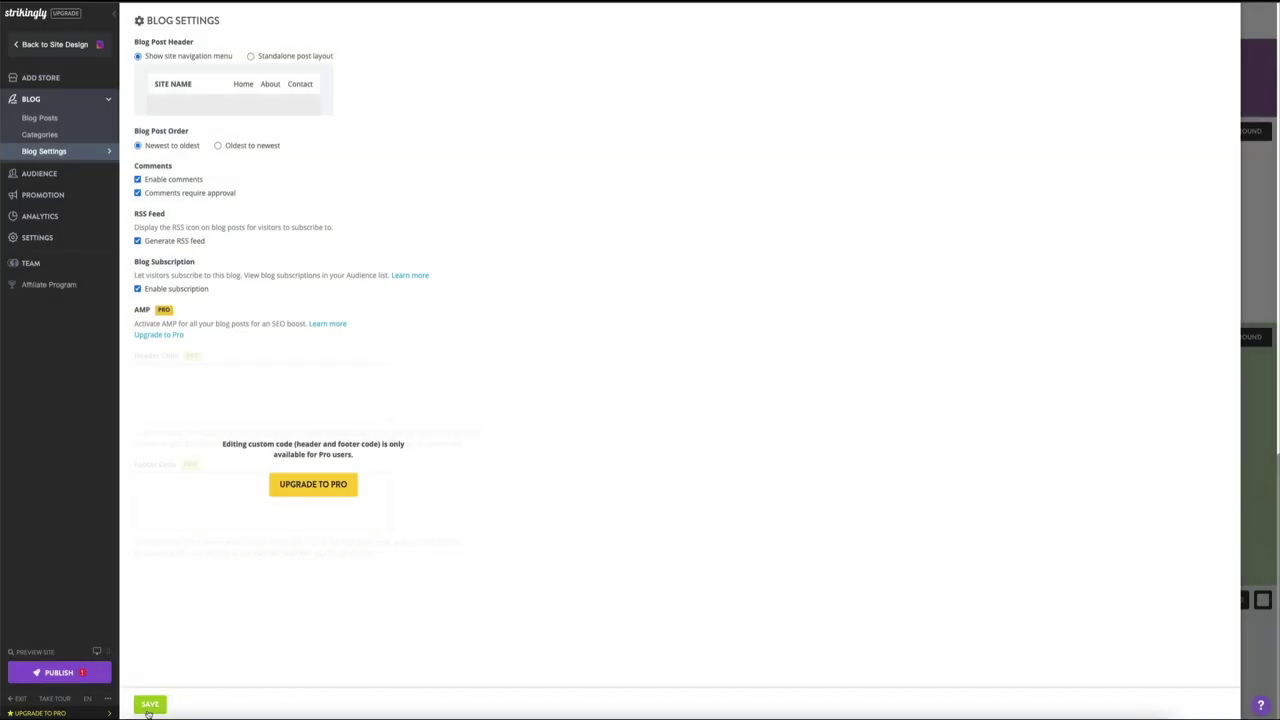
{"action": "left_click", "coordinate": [148, 708]}
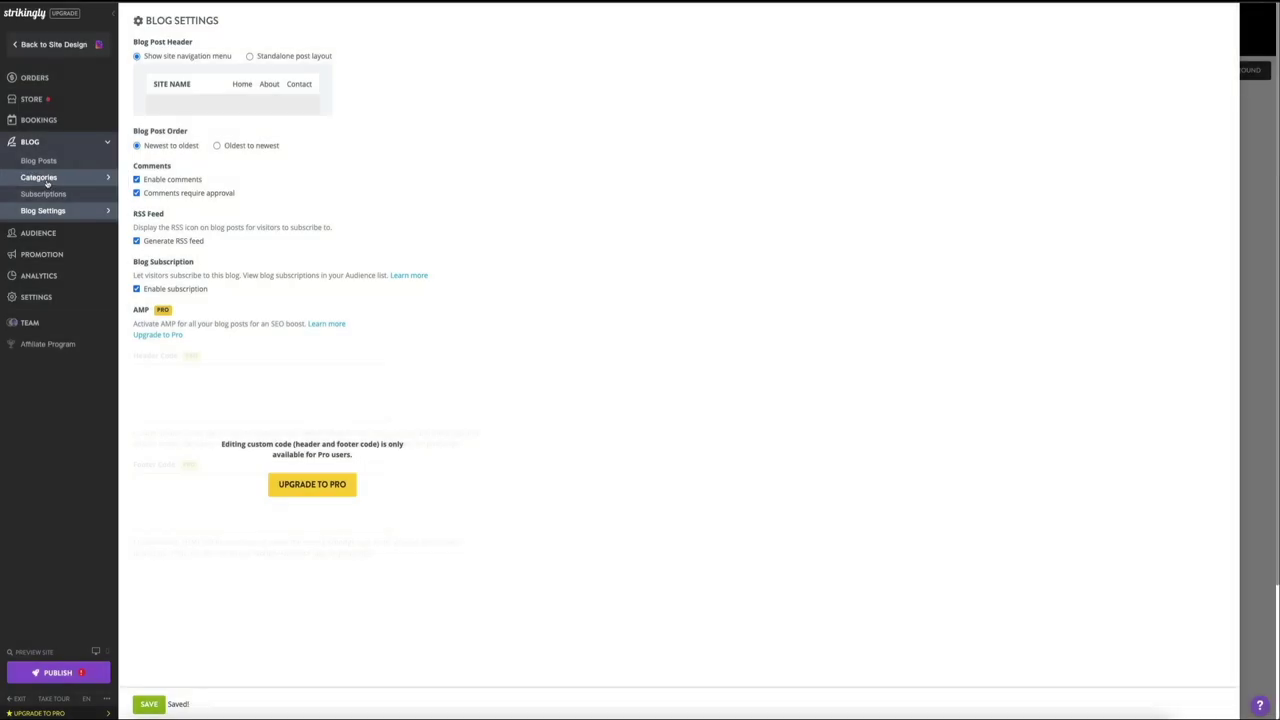
Step: Add the blog categories 'Beginner's Yoga' and 'Yoga Stretches' on the Categories page
{"action": "left_click", "coordinate": [46, 179]}
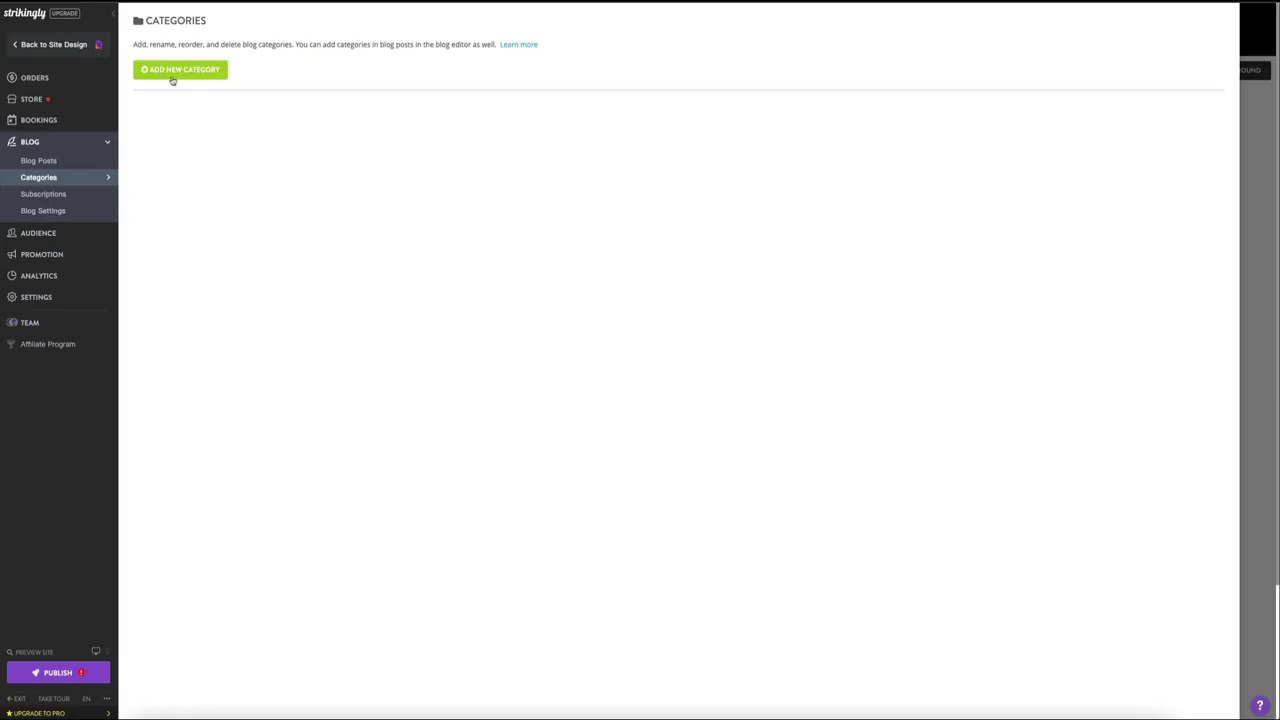
{"action": "left_click", "coordinate": [171, 78]}
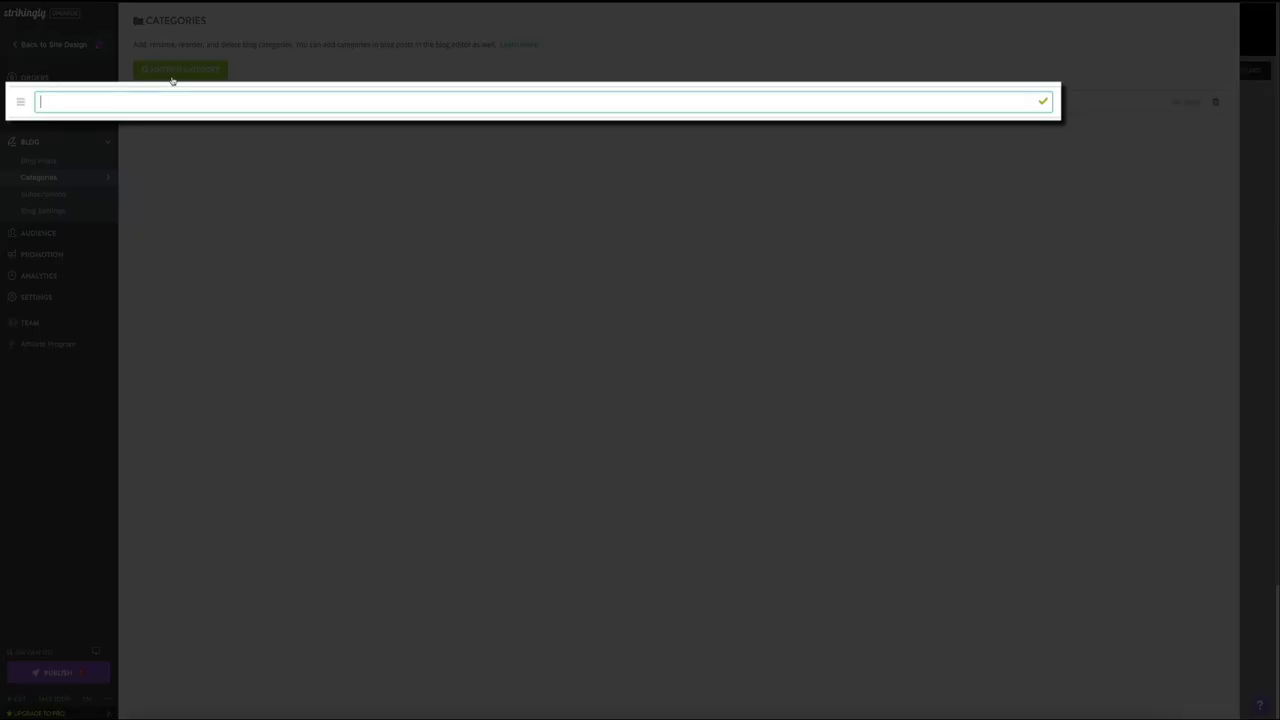
{"action": "type", "text": "Beginner's Yoga"}
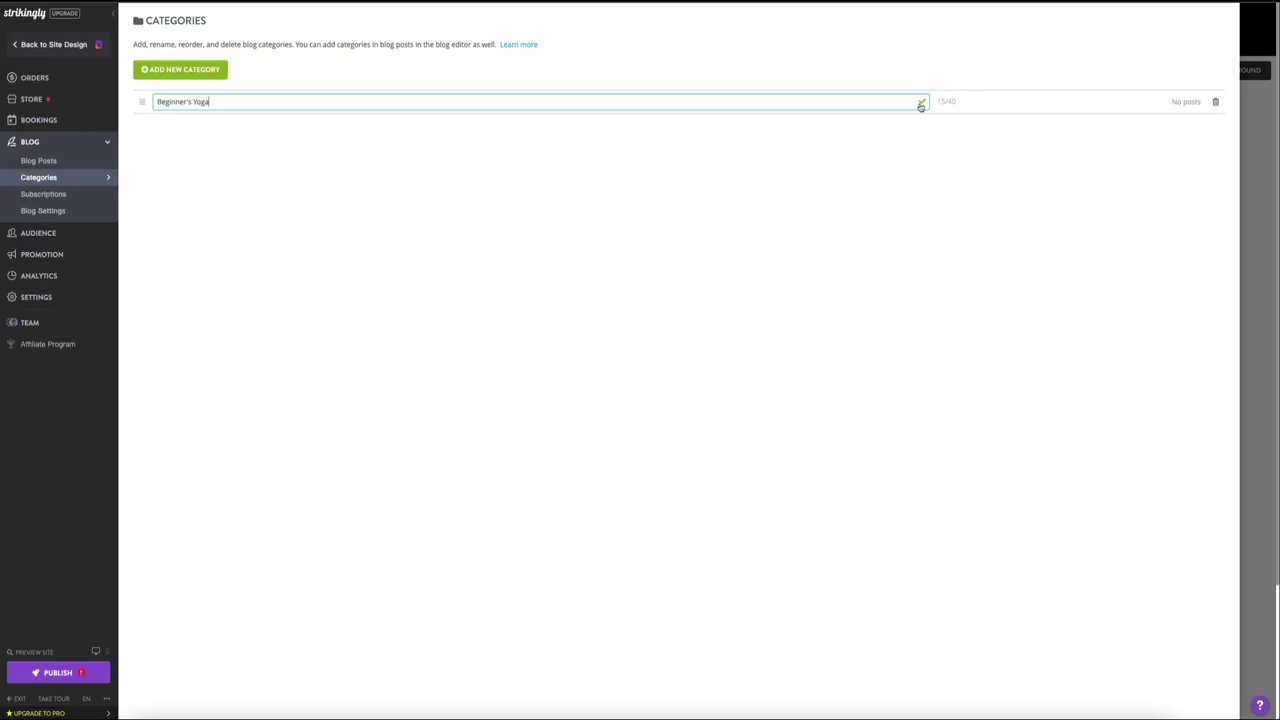
{"action": "left_click", "coordinate": [921, 104]}
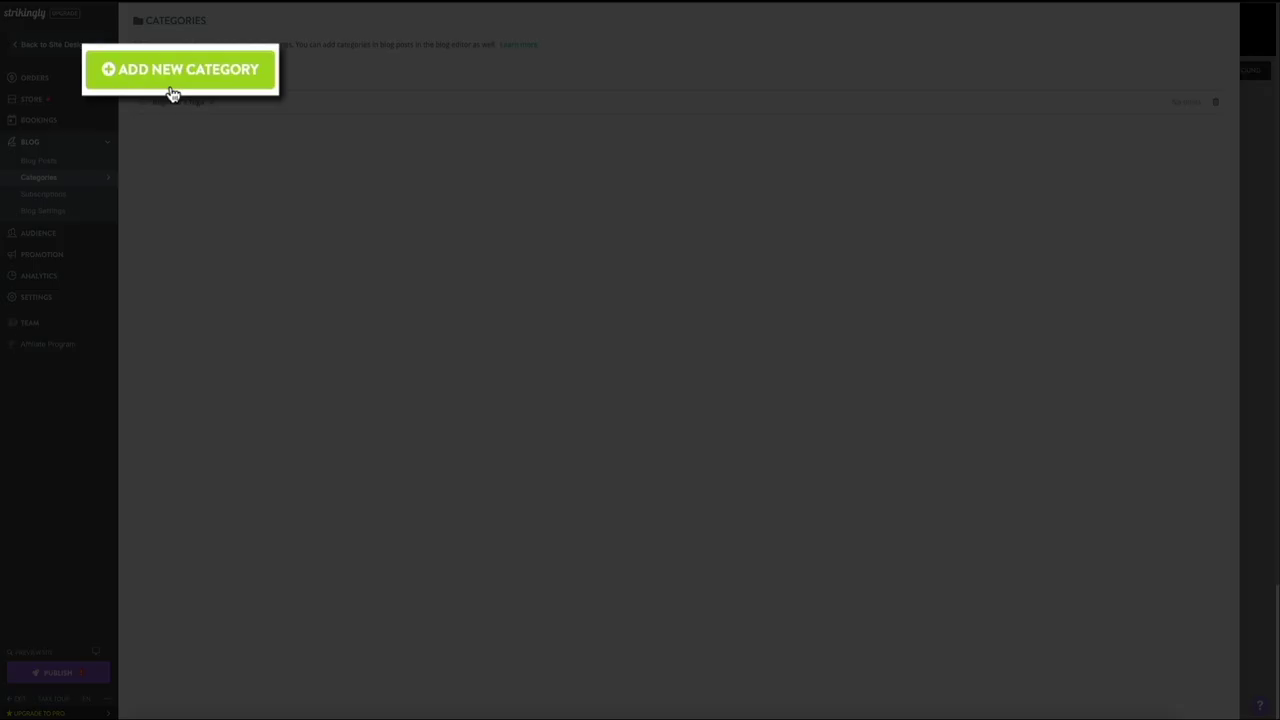
{"action": "left_click", "coordinate": [175, 76]}
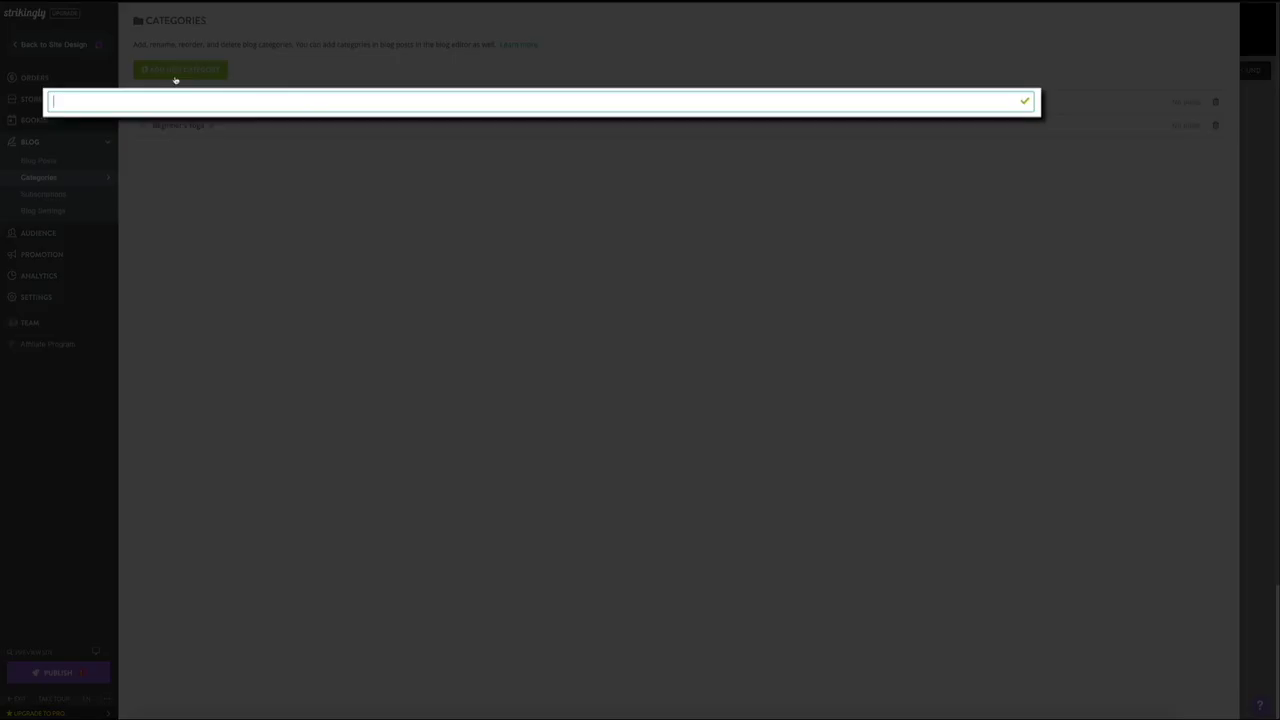
{"action": "type", "text": "Yoga Stretches"}
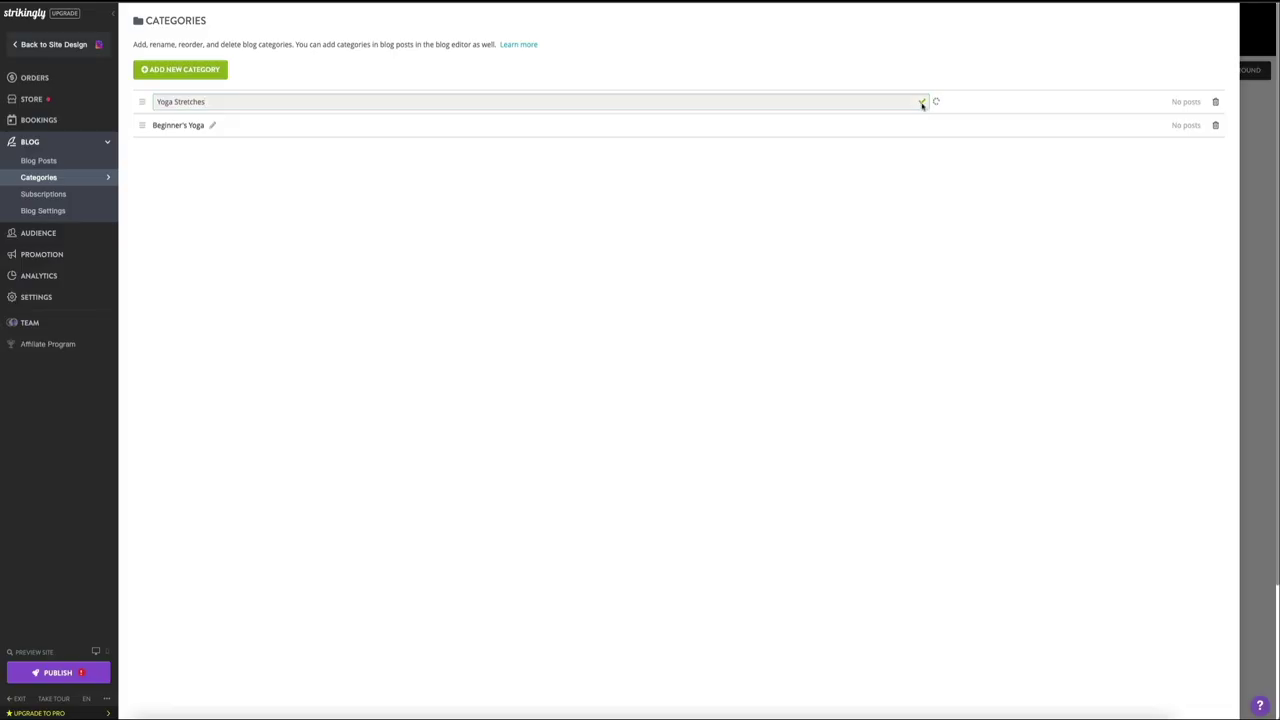
{"action": "left_click", "coordinate": [922, 104]}
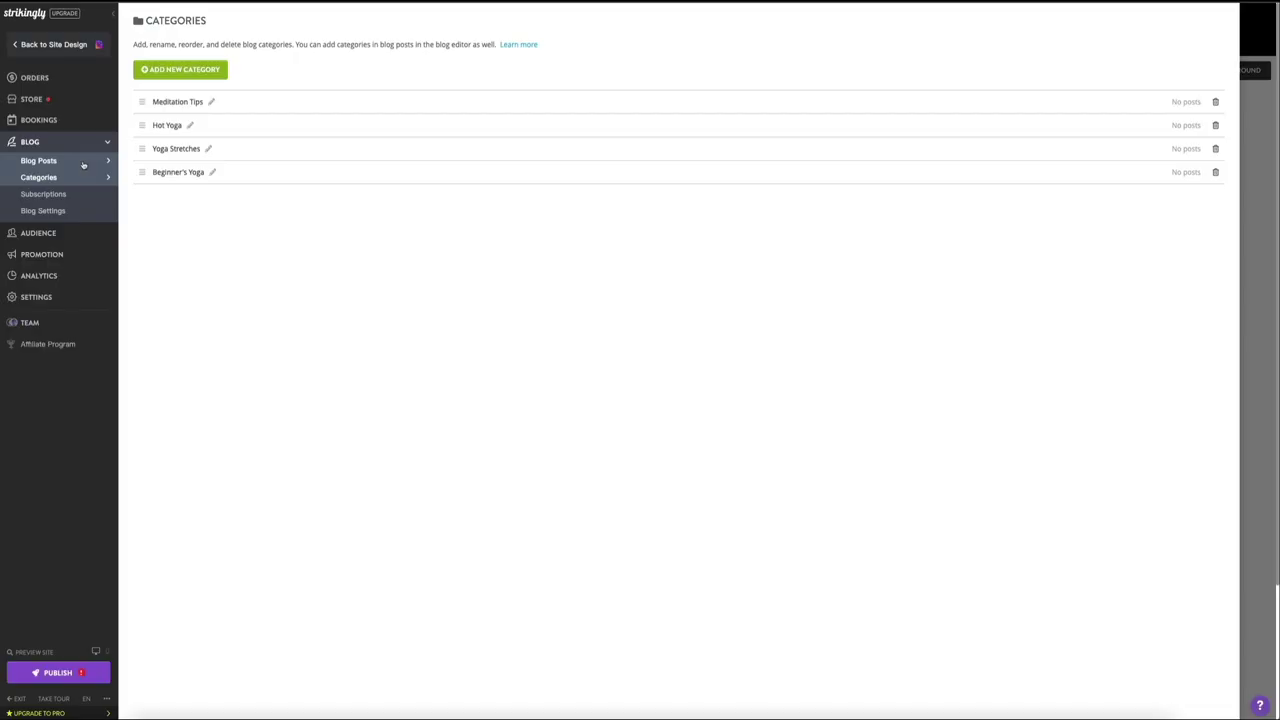
Step: Start a new blog post from the Blog Posts list
{"action": "left_click", "coordinate": [83, 163]}
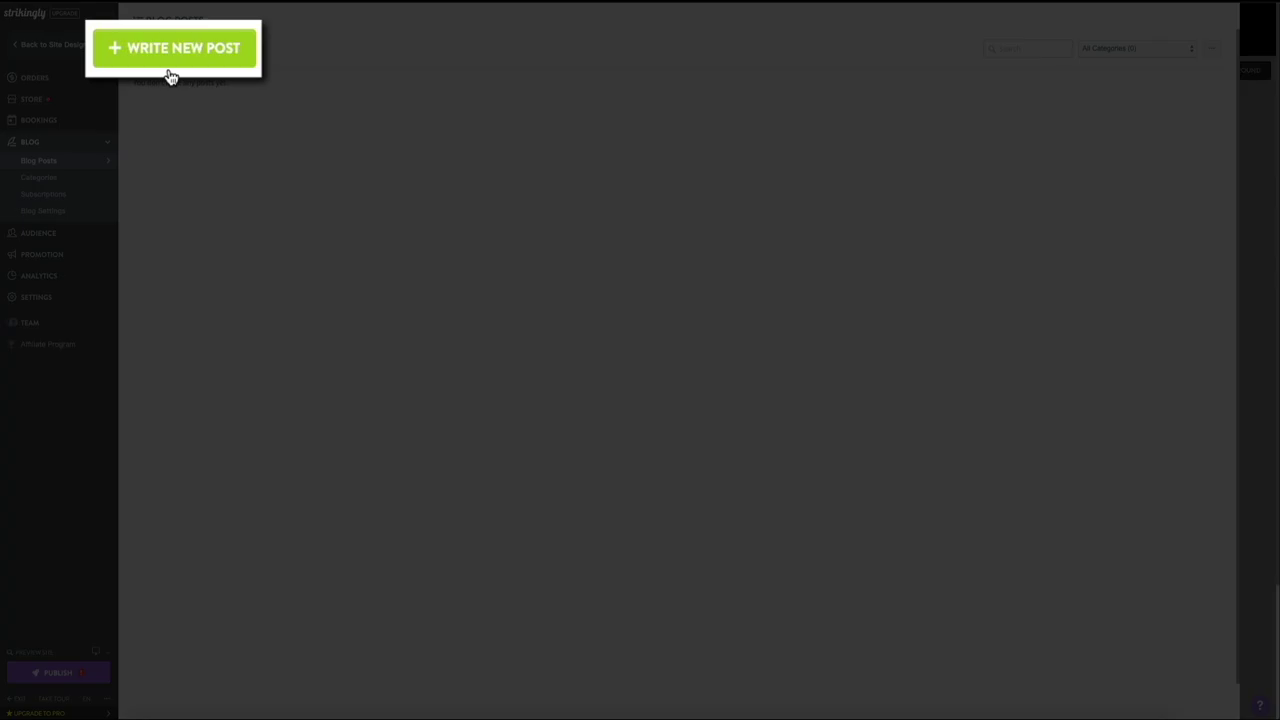
{"action": "left_click", "coordinate": [171, 64]}
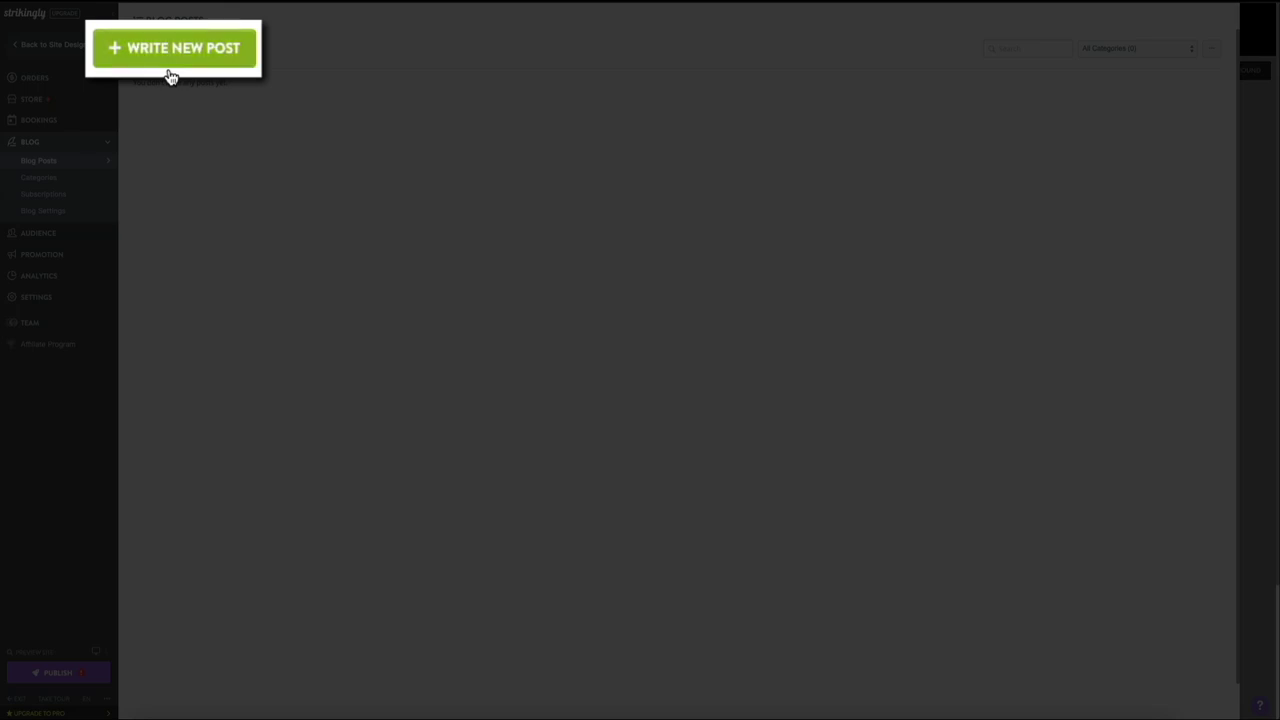
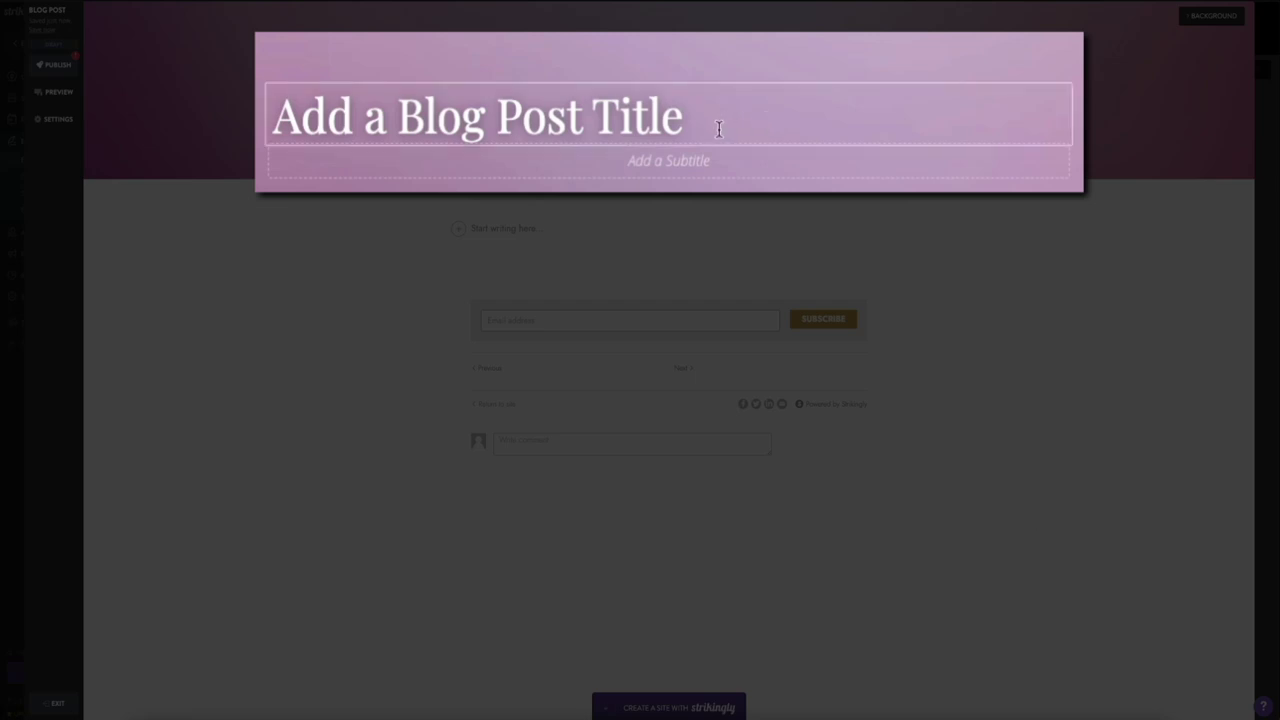
Step: Replace the placeholder post title with '5 Easy Yoga Poses for Beginners'
{"action": "left_click_drag", "start_coordinate": [717, 126], "coordinate": [269, 120]}
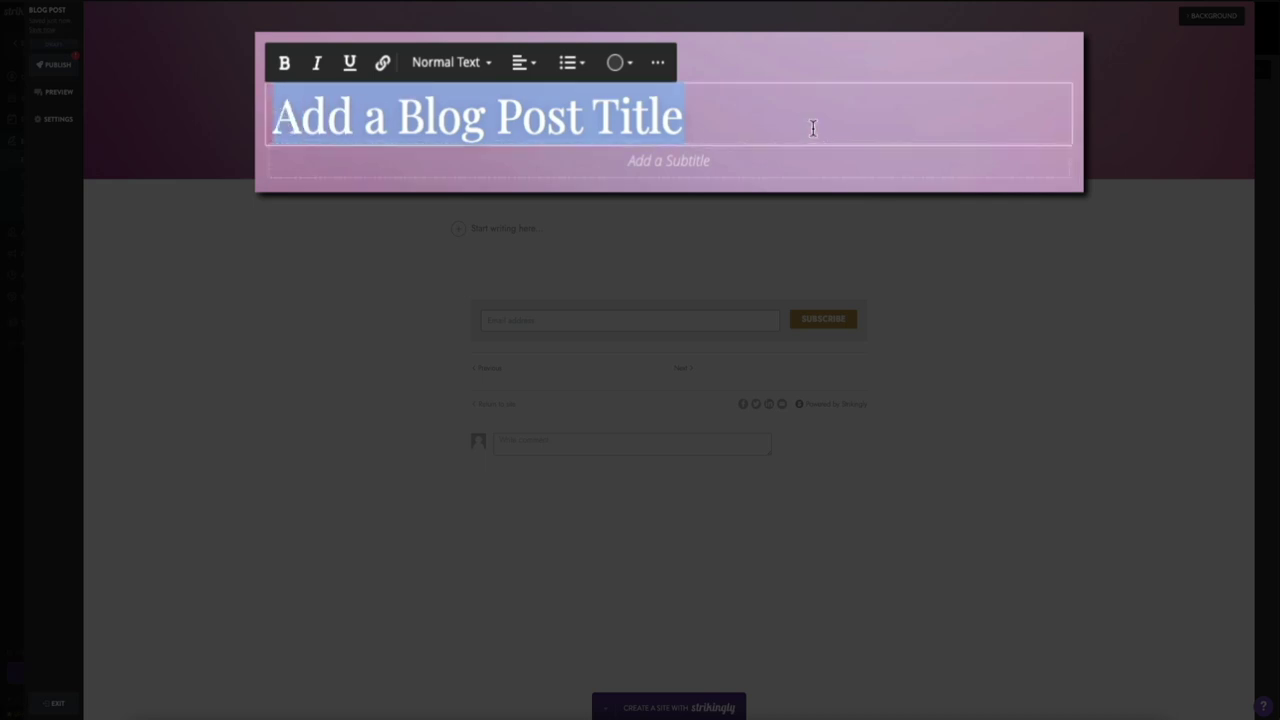
{"action": "type", "text": "5 Easy Yo"}
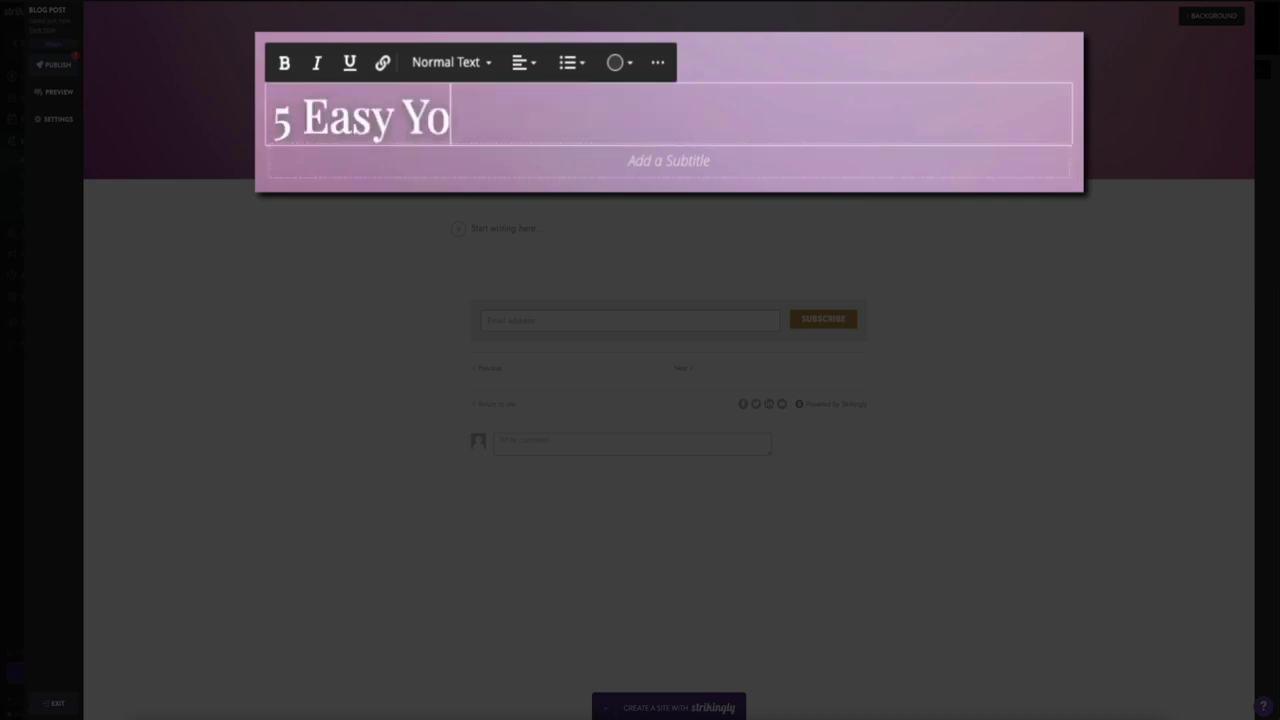
{"action": "type", "text": "ga Poses for B"}
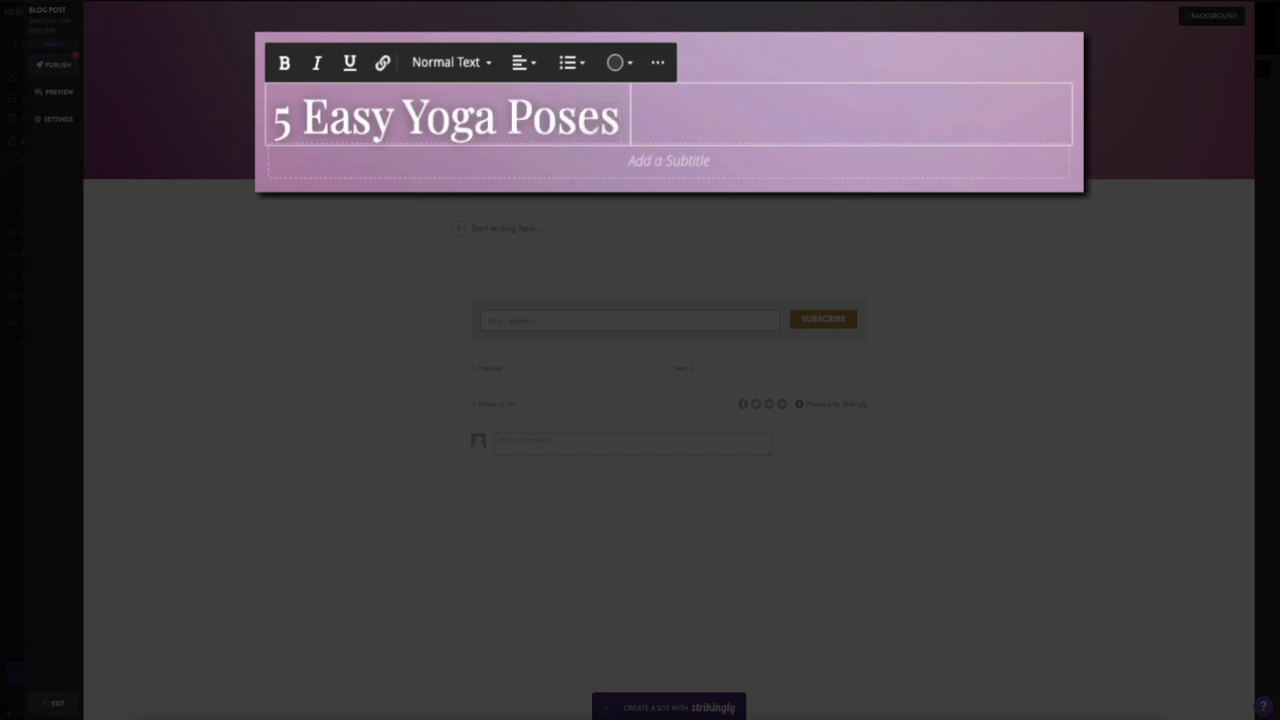
{"action": "type", "text": "eginners"}
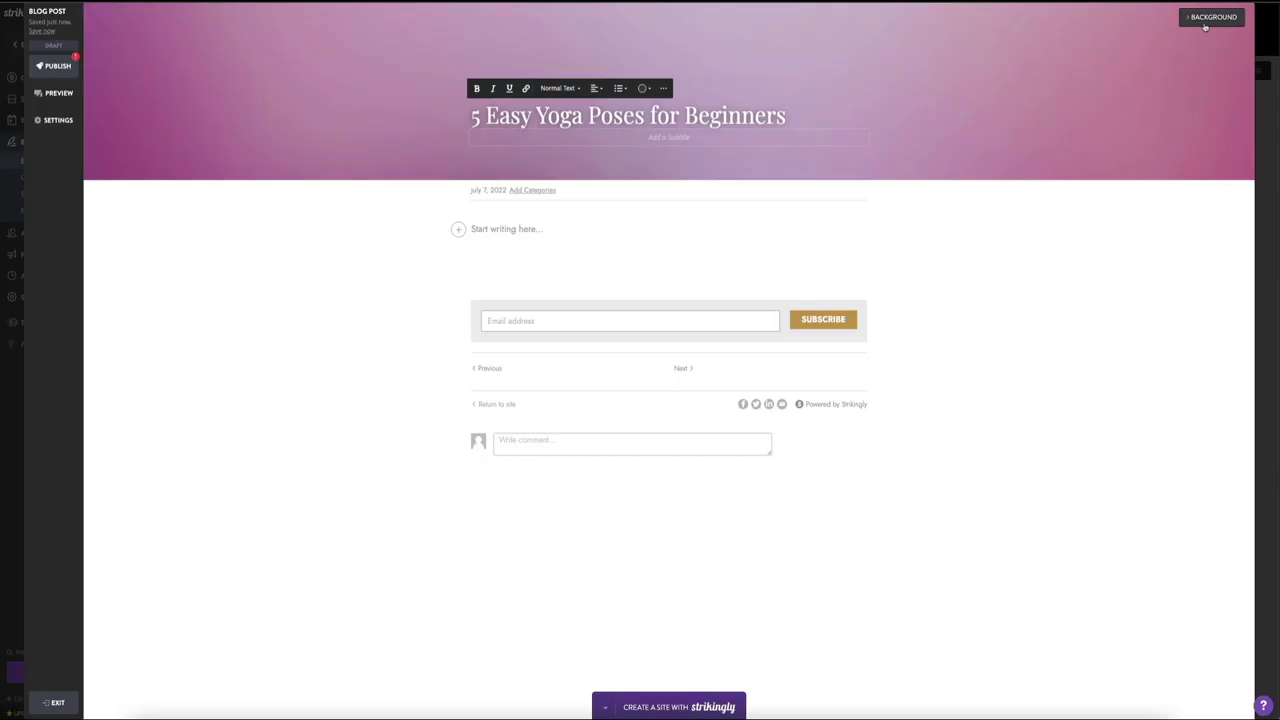
Step: Start uploading a new header background image from the Background panel
{"action": "left_click", "coordinate": [1210, 18]}
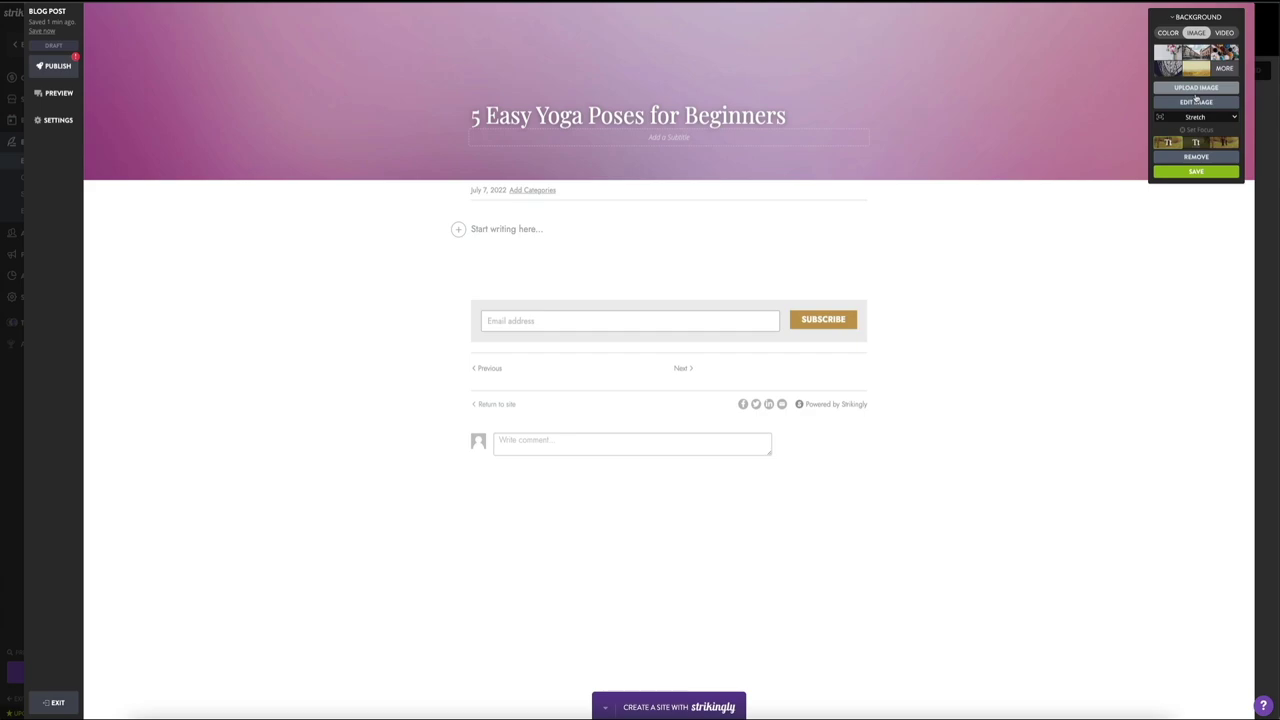
{"action": "left_click", "coordinate": [1197, 90]}
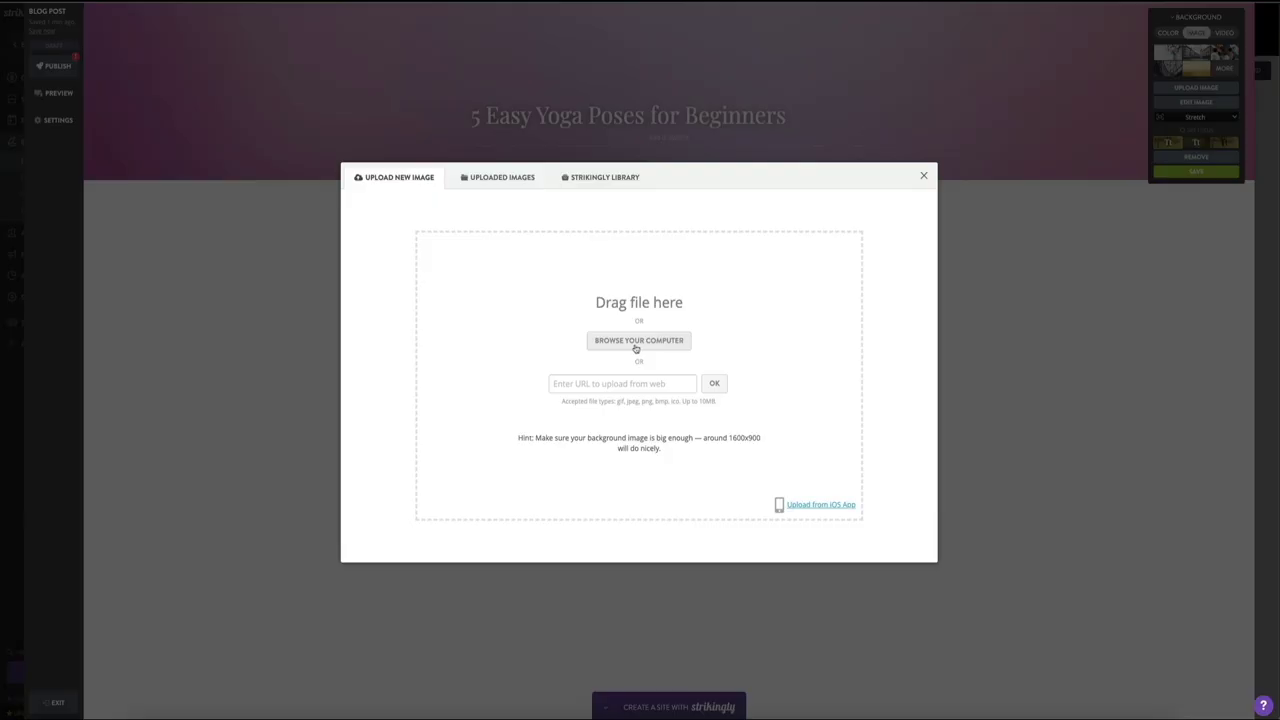
Step: Upload 'Yoga Wide Blog Post Header (1).jpg' from Downloads as the header background
{"action": "left_click", "coordinate": [635, 352]}
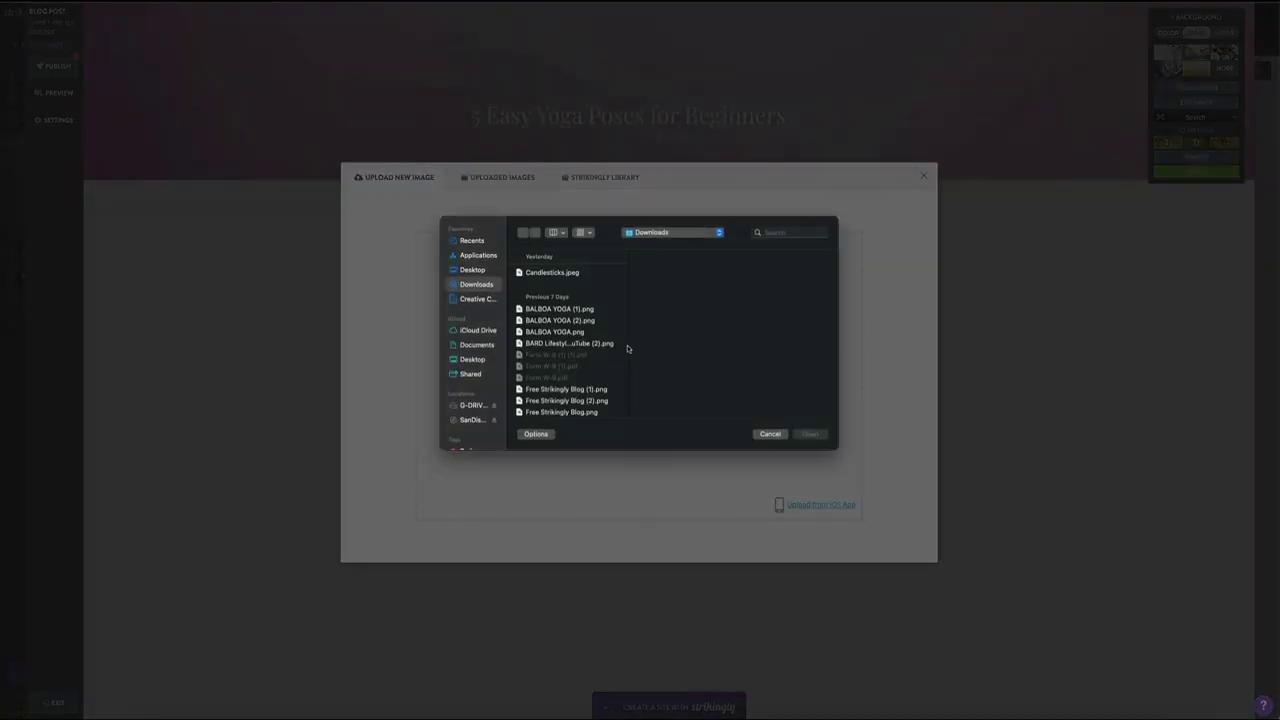
{"action": "scroll", "coordinate": [583, 344], "scroll_direction": "down", "scroll_amount": 10}
{"action": "left_click", "coordinate": [553, 366]}
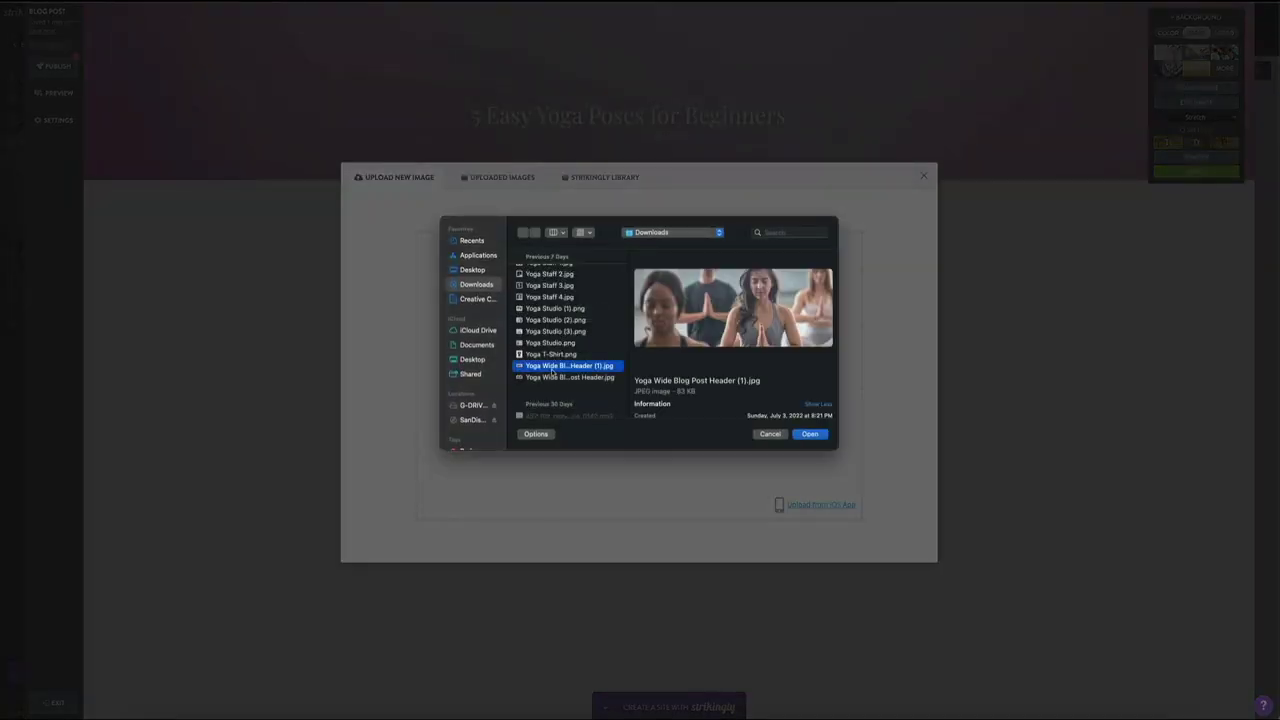
{"action": "left_click", "coordinate": [809, 434]}
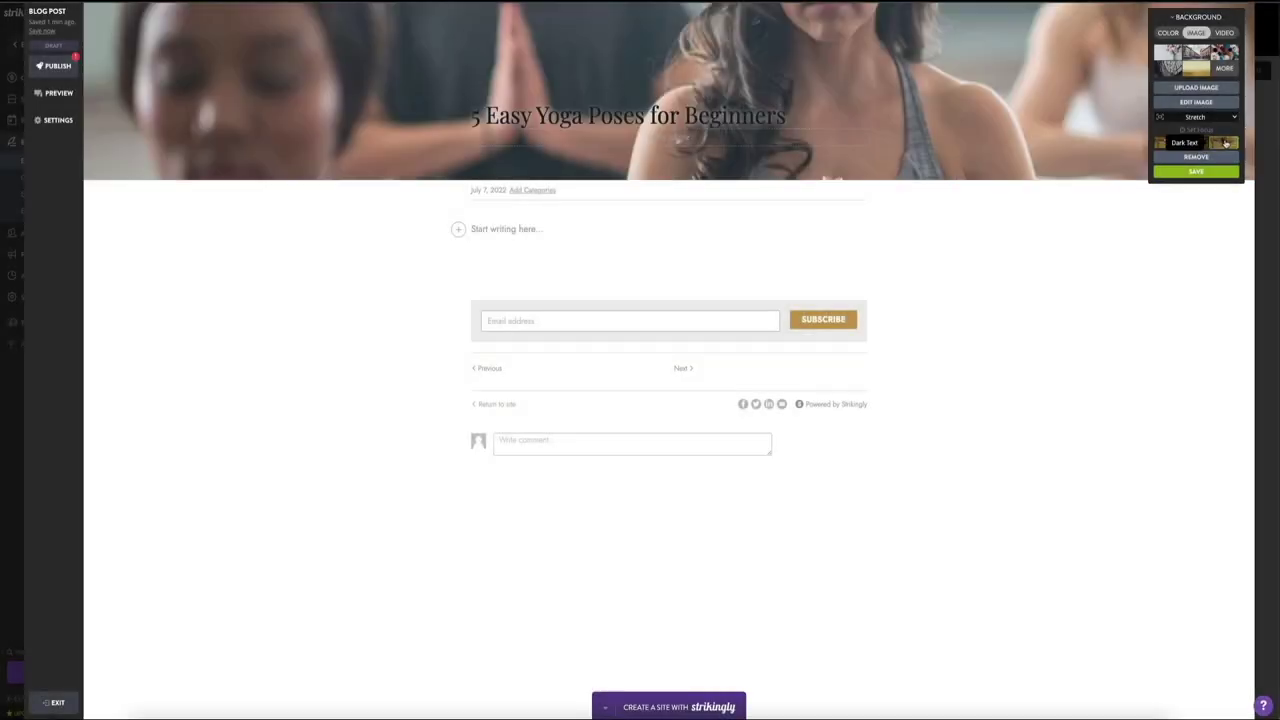
Step: Compare title text styles, settle on Light Text, and save the header background
{"action": "left_click", "coordinate": [1193, 144]}
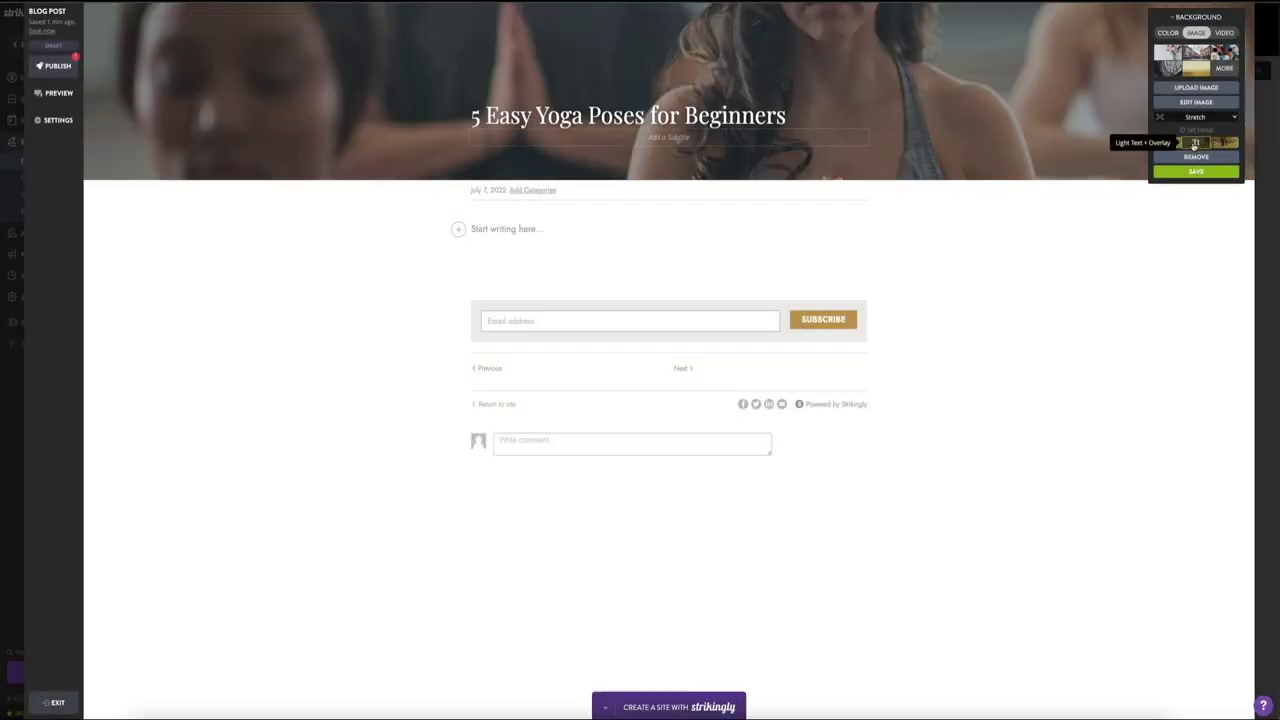
{"action": "left_click", "coordinate": [1167, 144]}
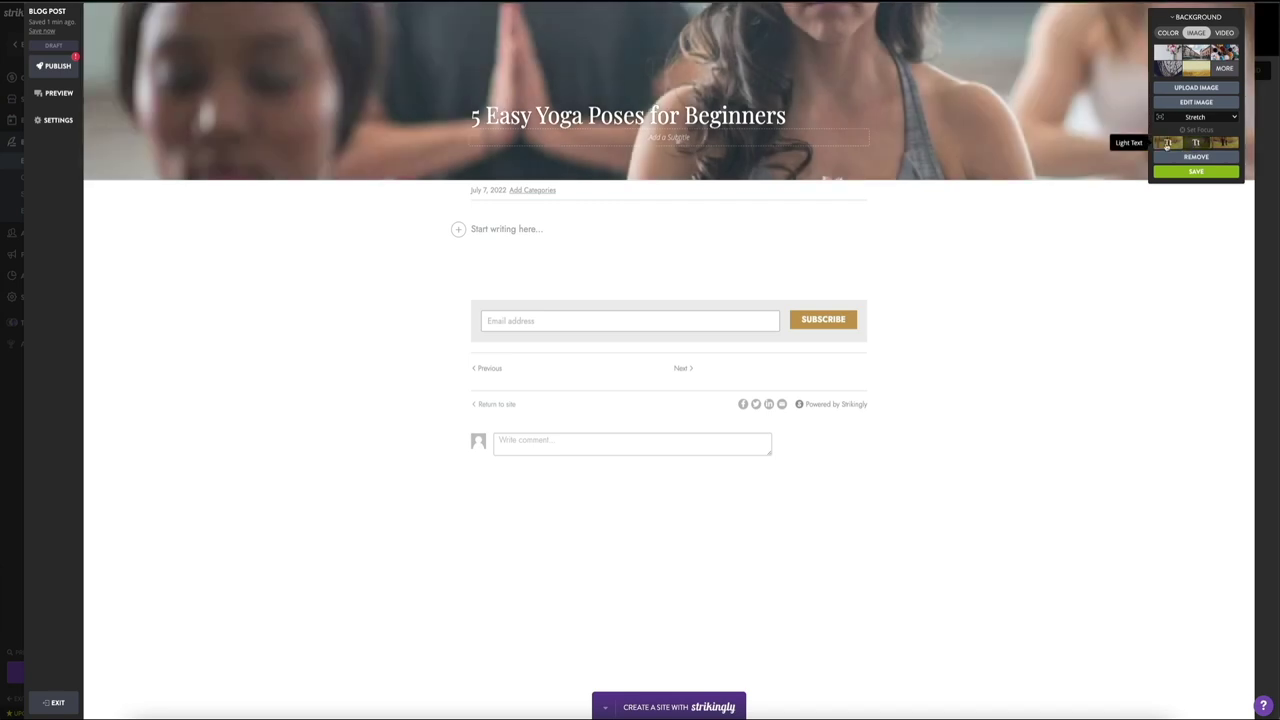
{"action": "left_click", "coordinate": [1193, 145]}
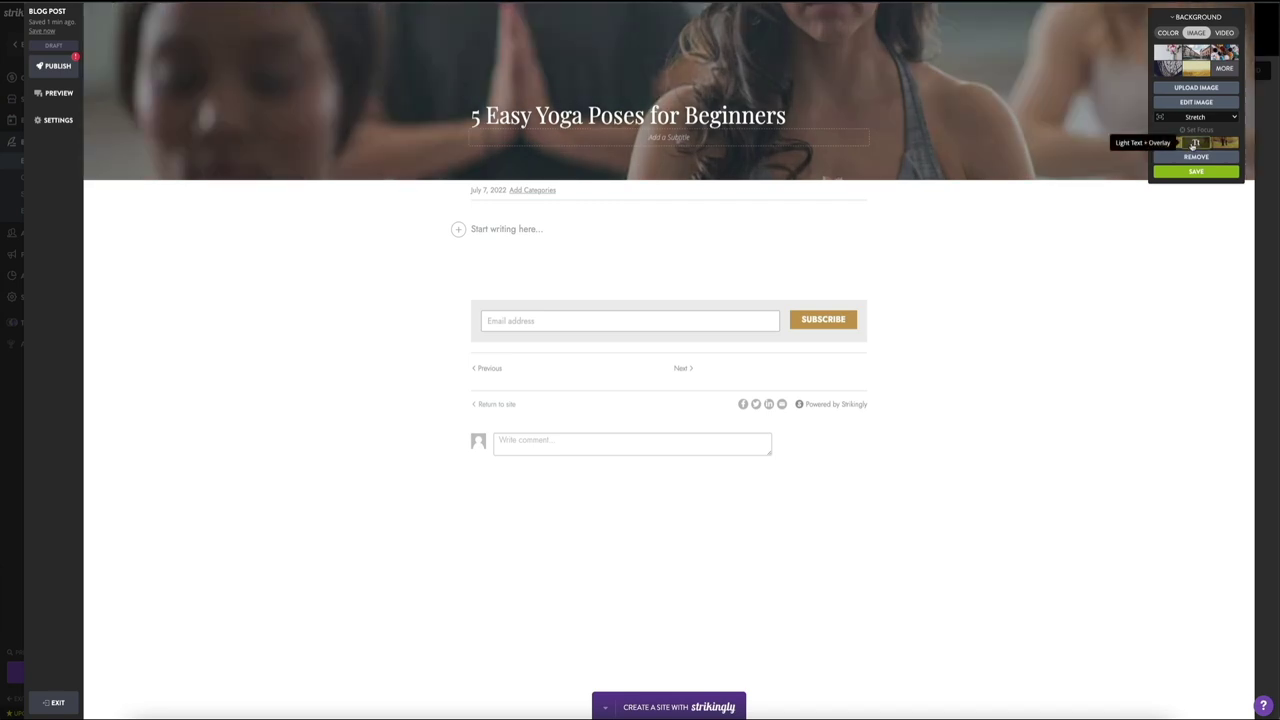
{"action": "left_click", "coordinate": [1215, 145]}
{"action": "left_click", "coordinate": [1167, 144]}
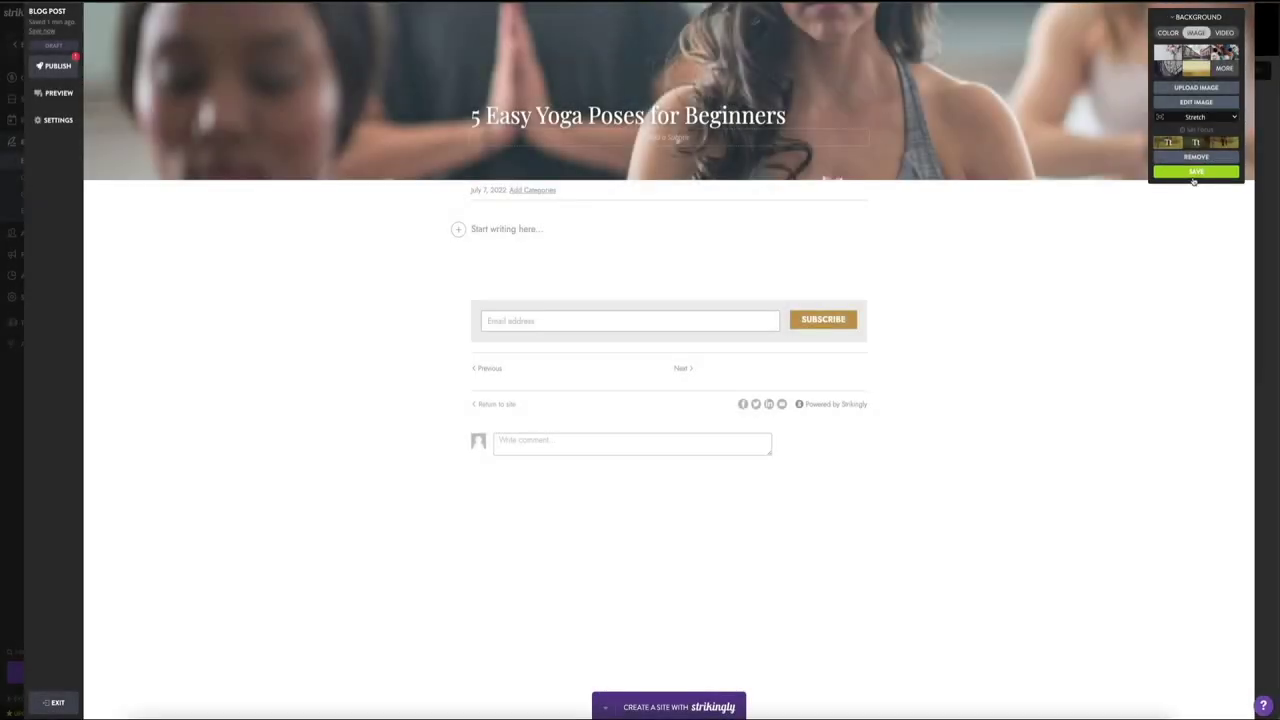
{"action": "left_click", "coordinate": [1192, 176]}
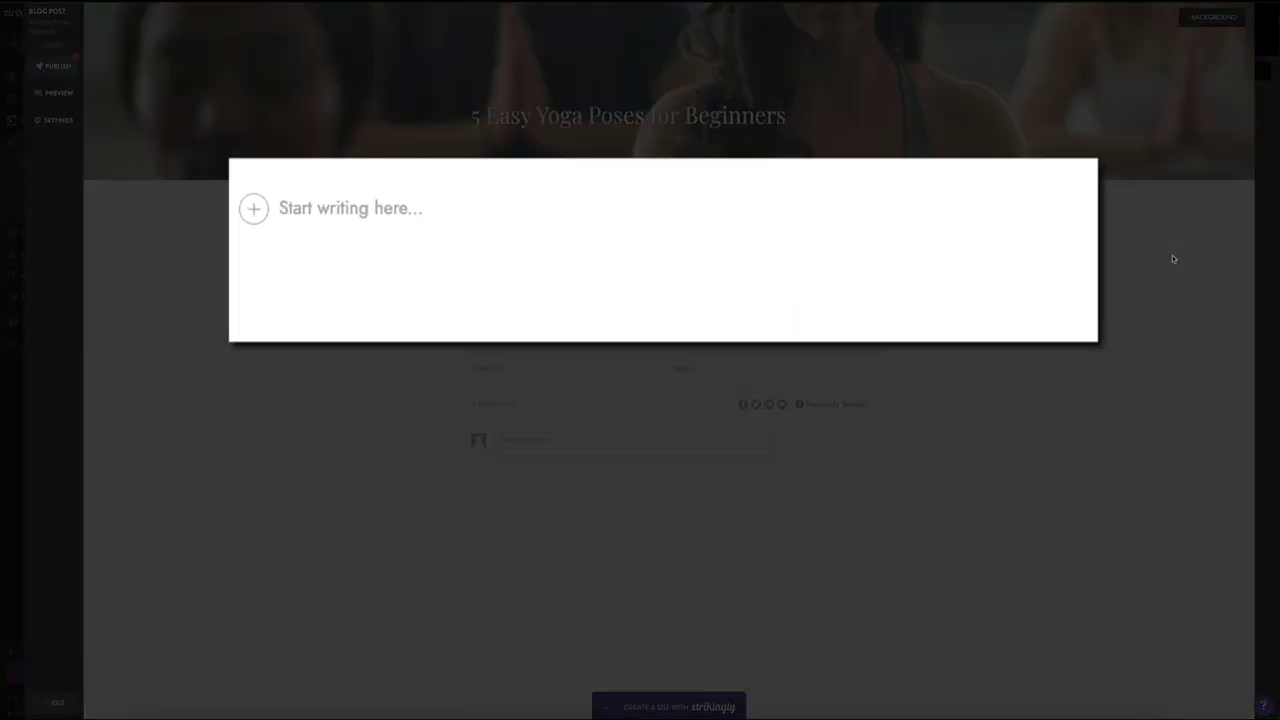
Step: Write the intro paragraph about using keywords and enticing the reader in the post body
{"action": "left_click", "coordinate": [286, 212]}
{"action": "type", "text": "This is whe"}
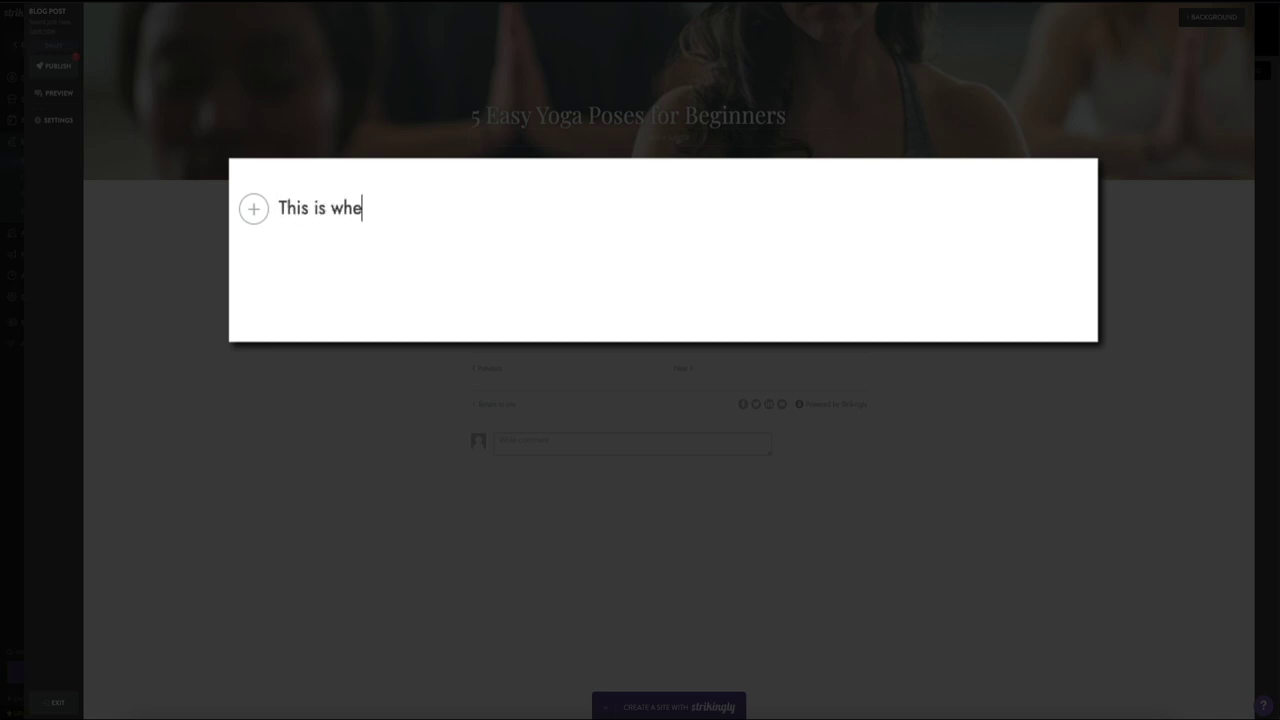
{"action": "type", "text": "re you would str"}
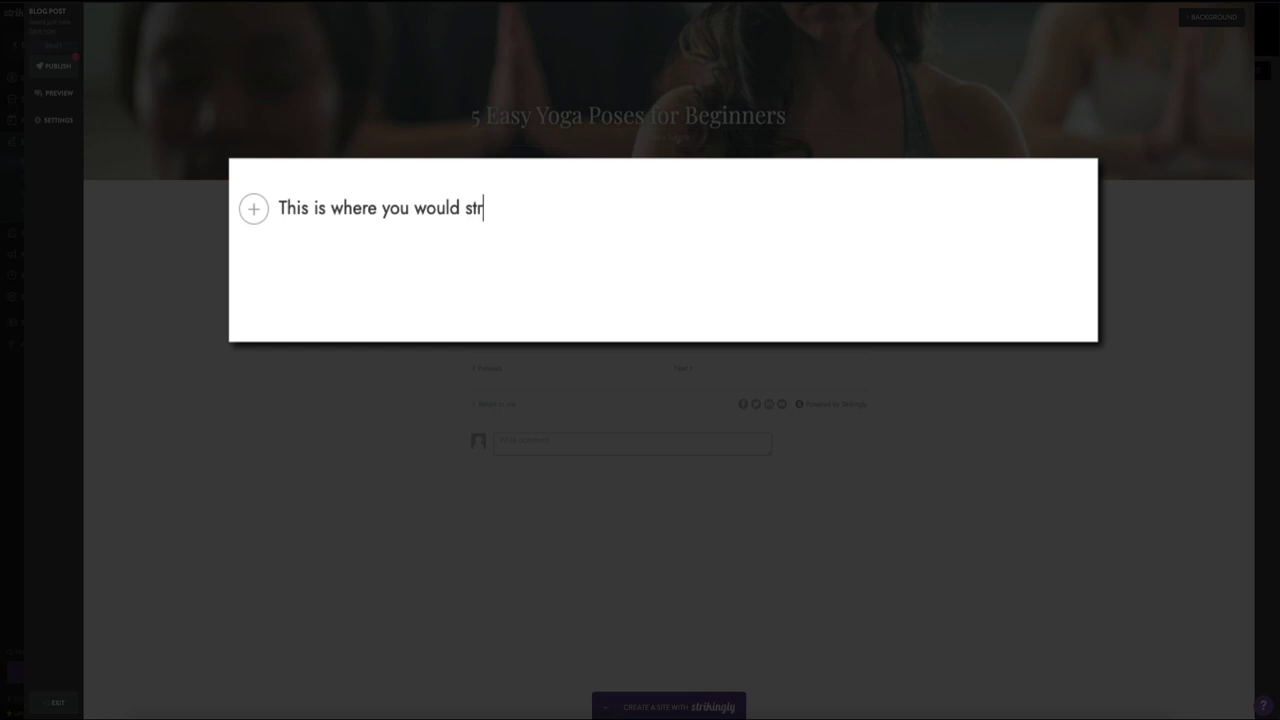
{"action": "key", "text": "BackSpace"}
{"action": "type", "text": "art to writin"}
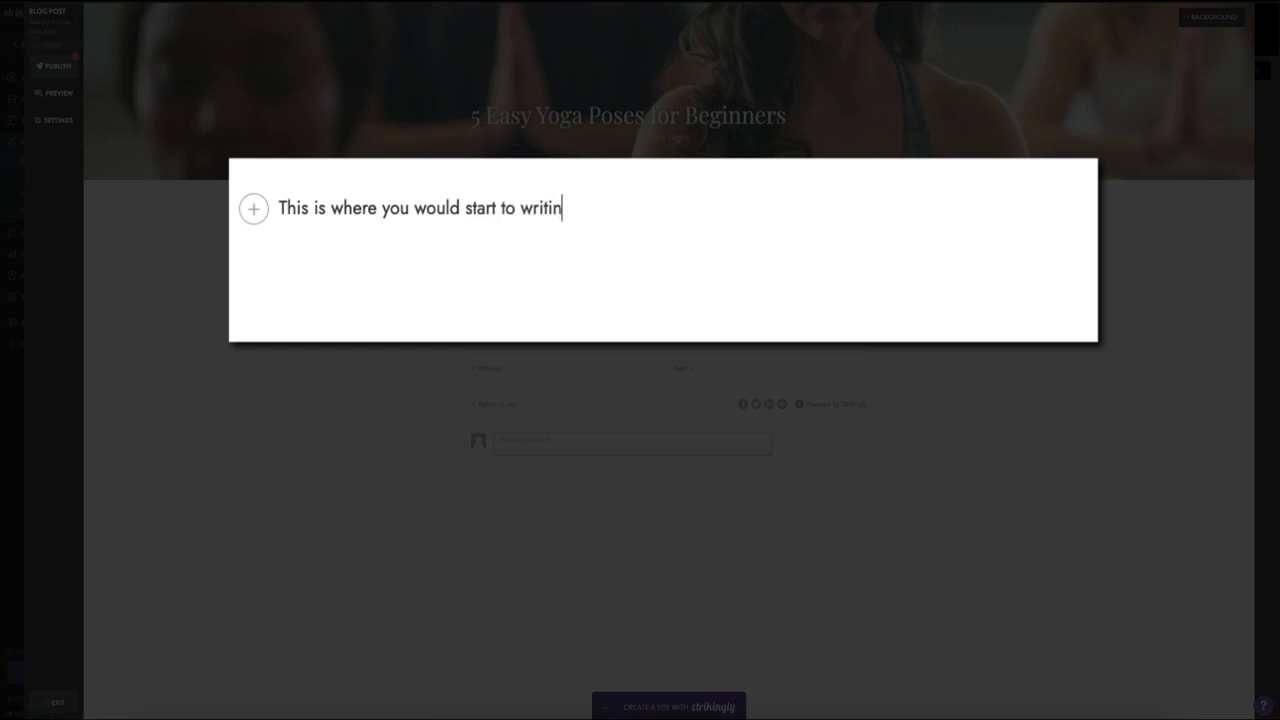
{"action": "type", "text": "g your int"}
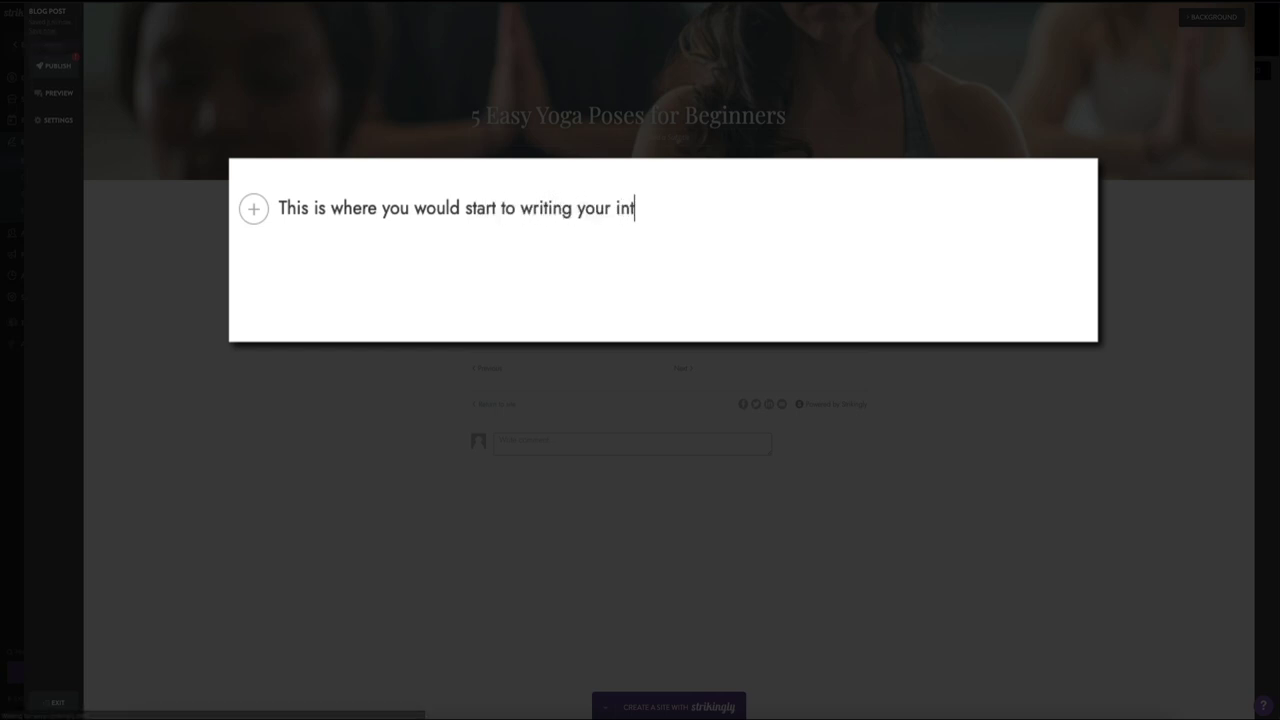
{"action": "type", "text": "ro to the blog p"}
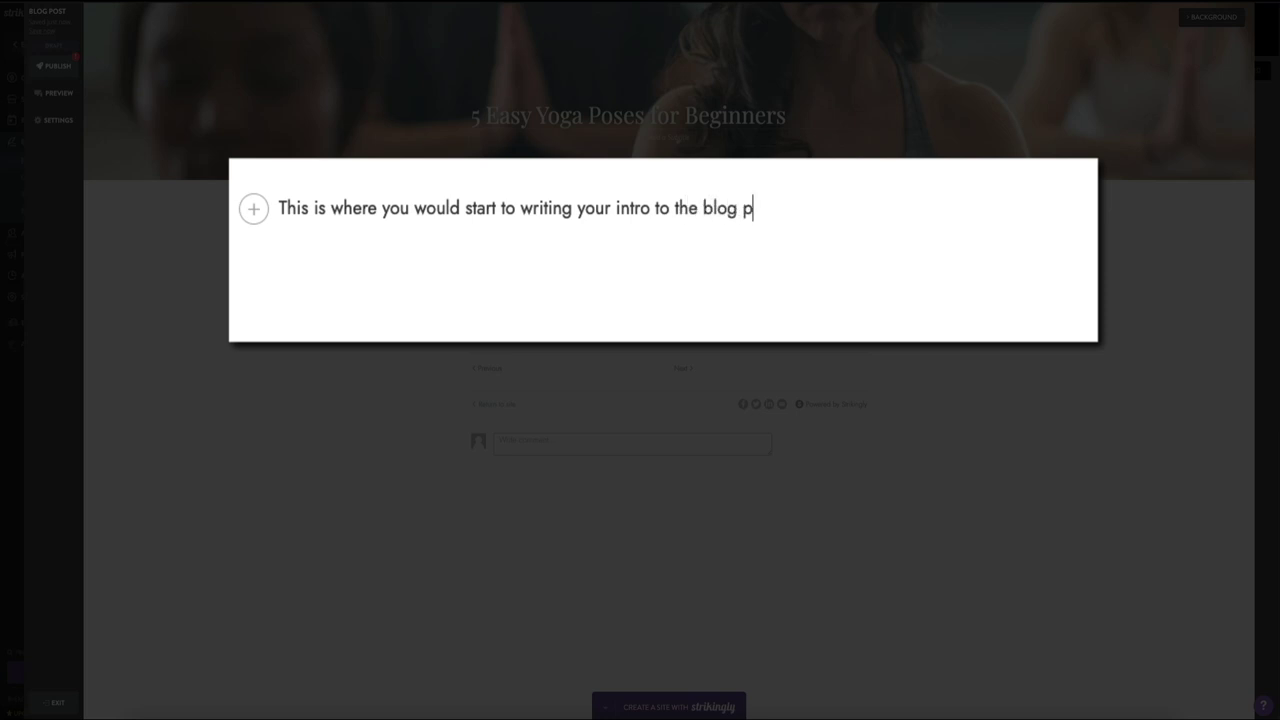
{"action": "type", "text": "ost. It's alway sre"}
{"action": "key", "text": "BackSpace"}
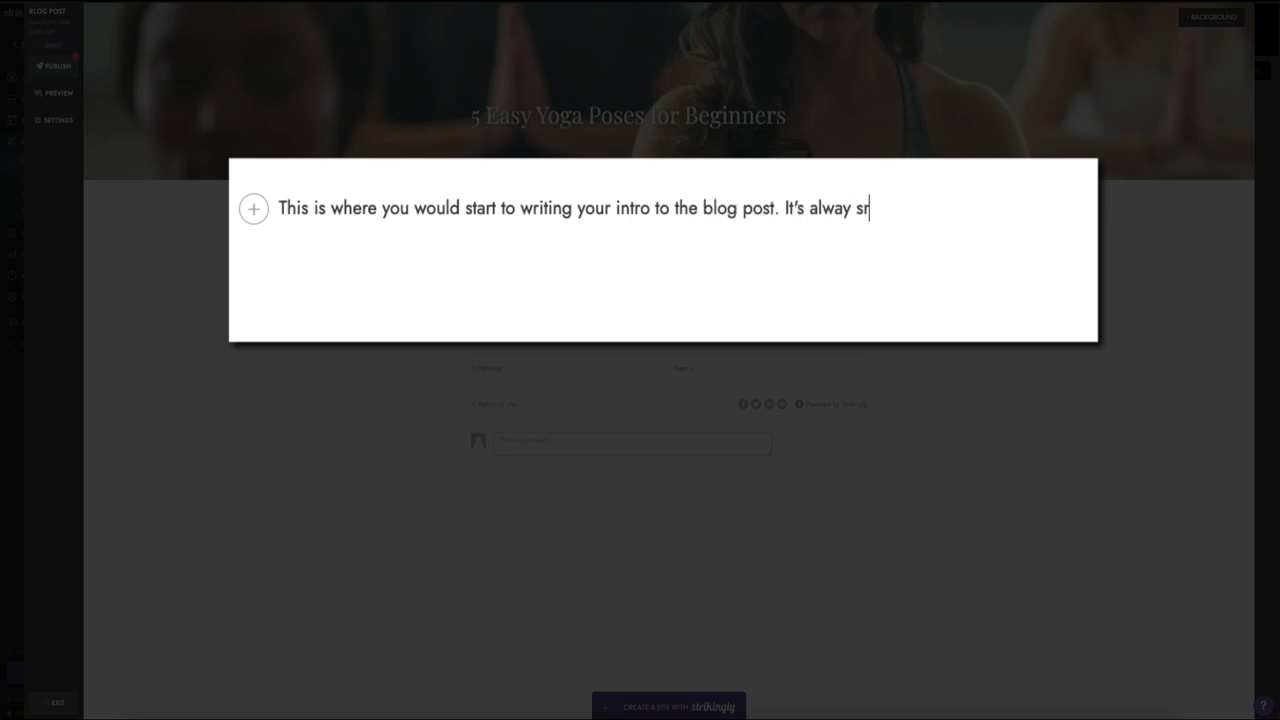
{"action": "key", "text": "BackSpace"}
{"action": "key", "text": "BackSpace"}
{"action": "key", "text": "BackSpace"}
{"action": "type", "text": "s recommended"}
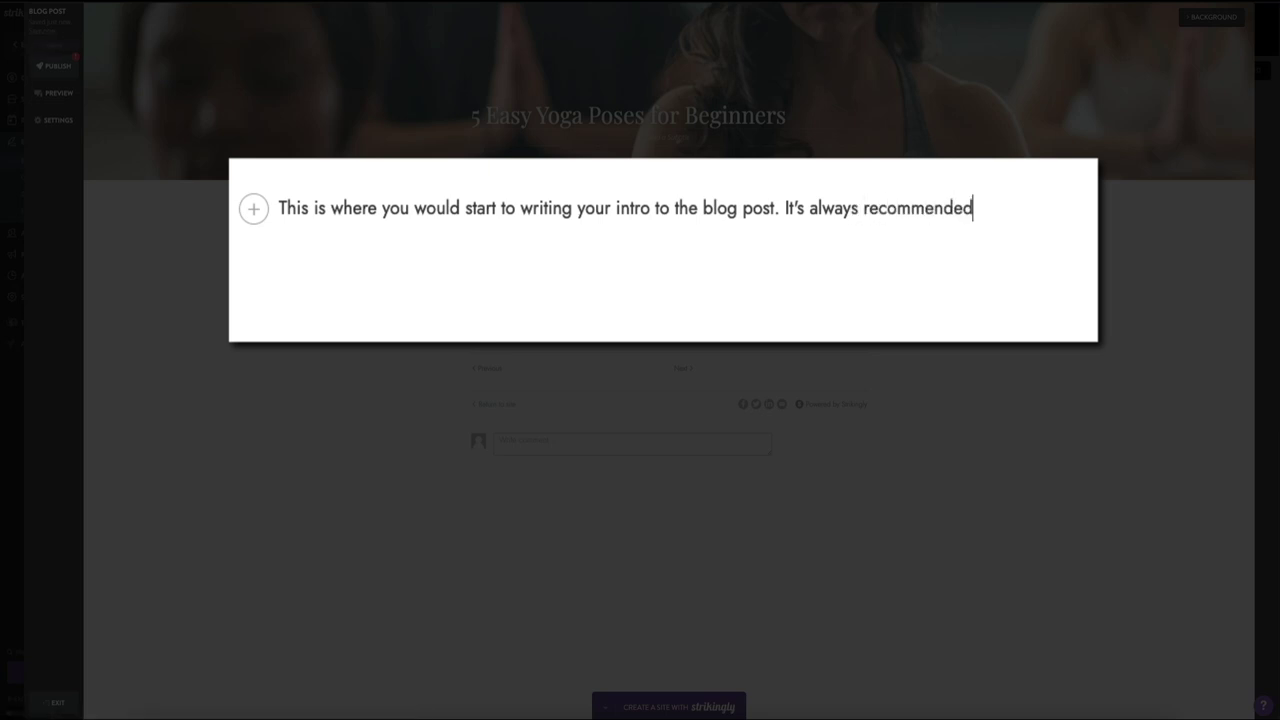
{"action": "type", "text": " that you use"}
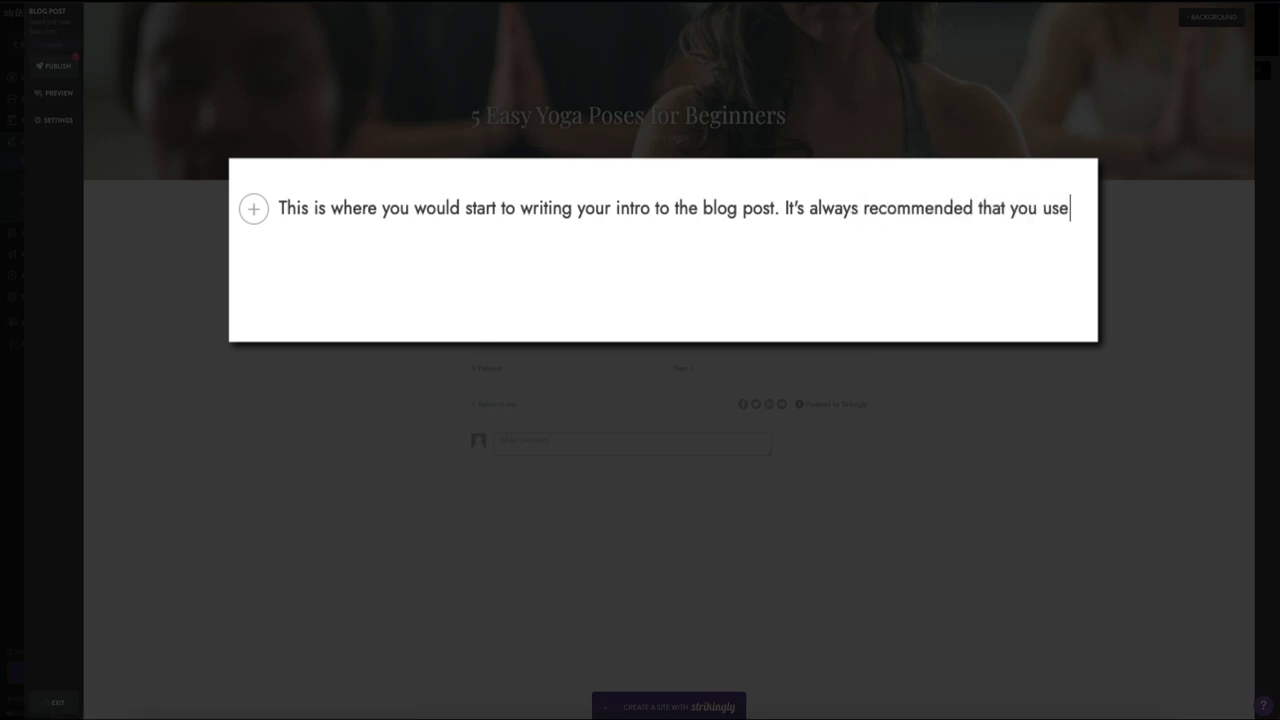
{"action": "type", "text": " keywords "}
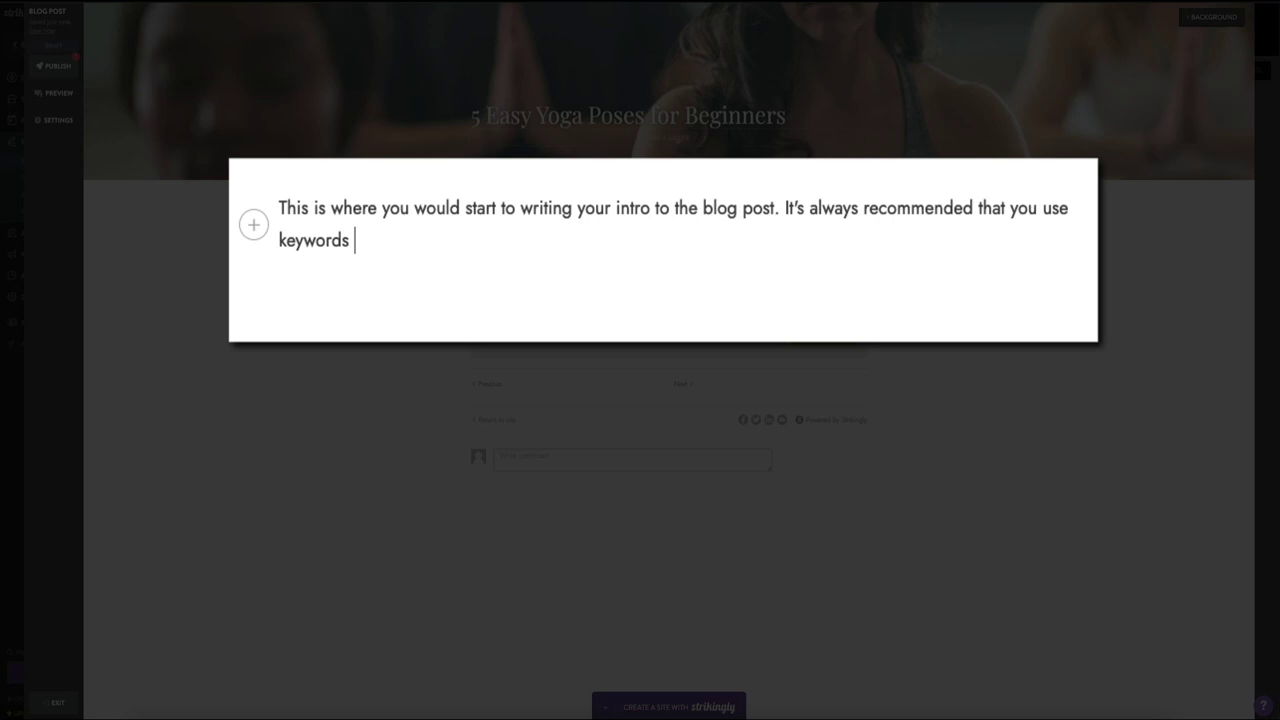
{"action": "type", "text": "and intice the reader with"}
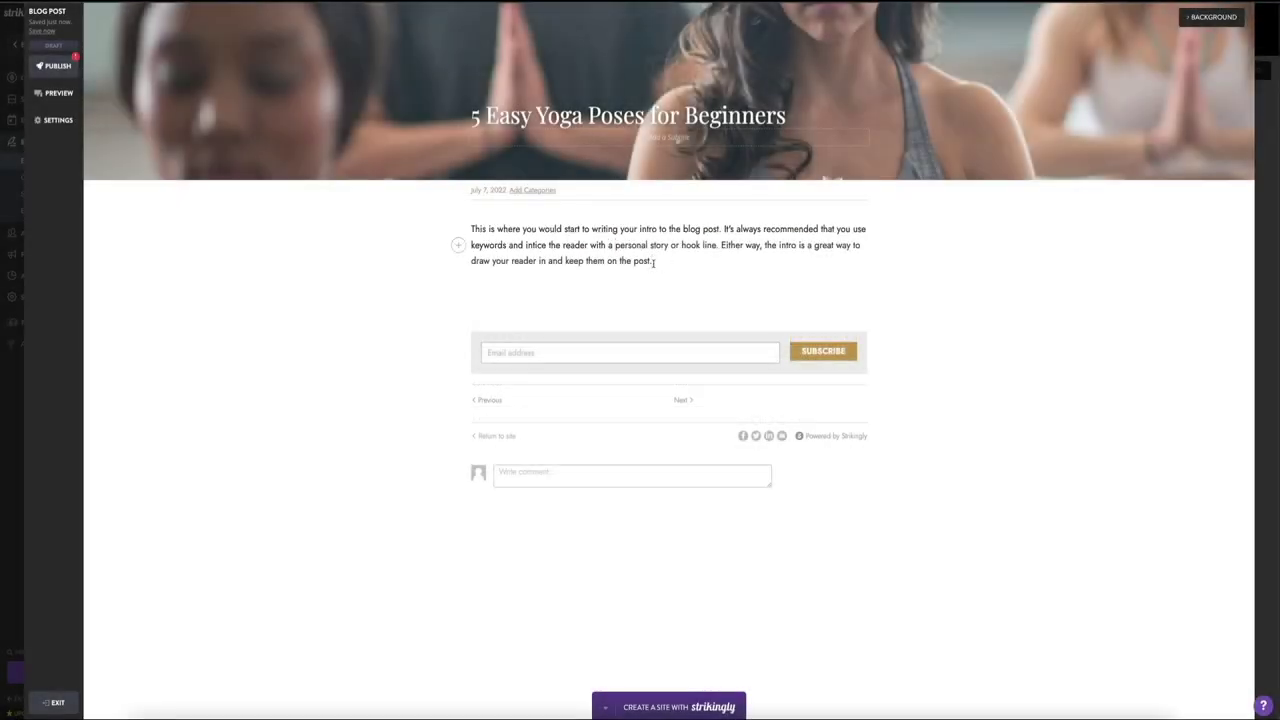
Step: Duplicate the intro paragraph below itself and add an empty line underneath
{"action": "left_click_drag", "start_coordinate": [653, 261], "coordinate": [471, 229]}
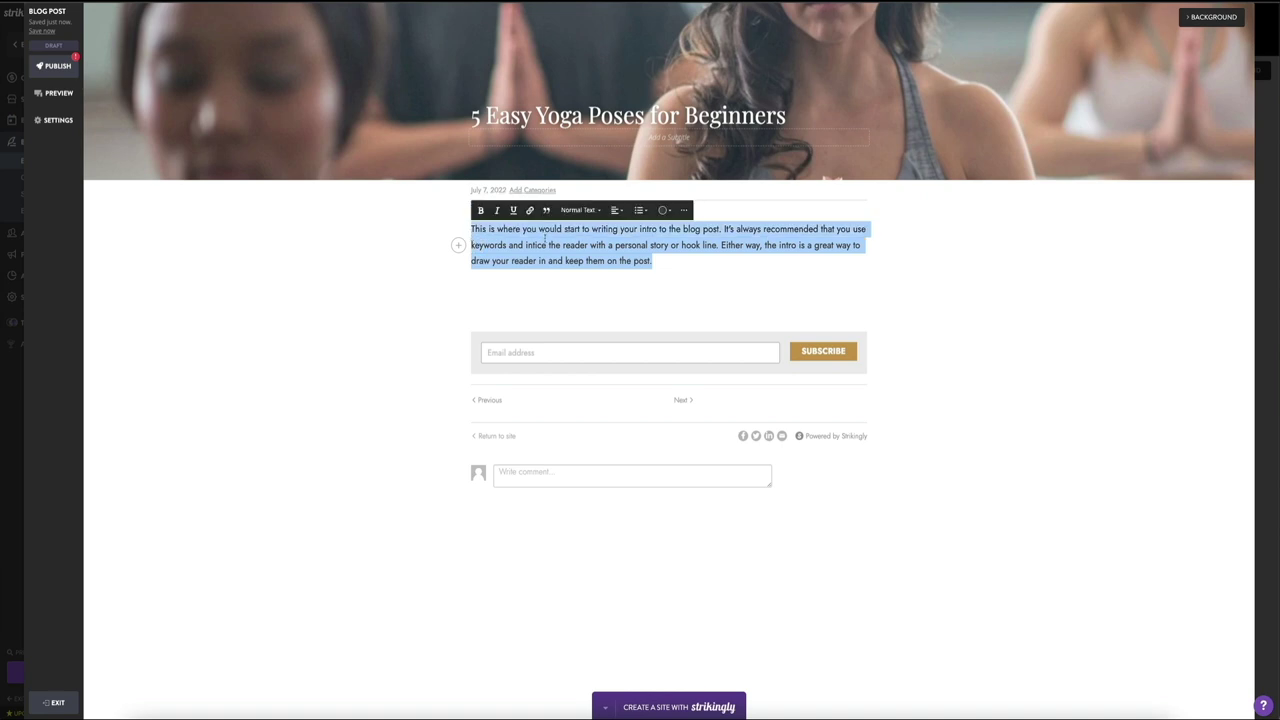
{"action": "key", "text": "ctrl+c"}
{"action": "key", "text": "Right"}
{"action": "key", "text": "Return"}
{"action": "key", "text": "ctrl+v"}
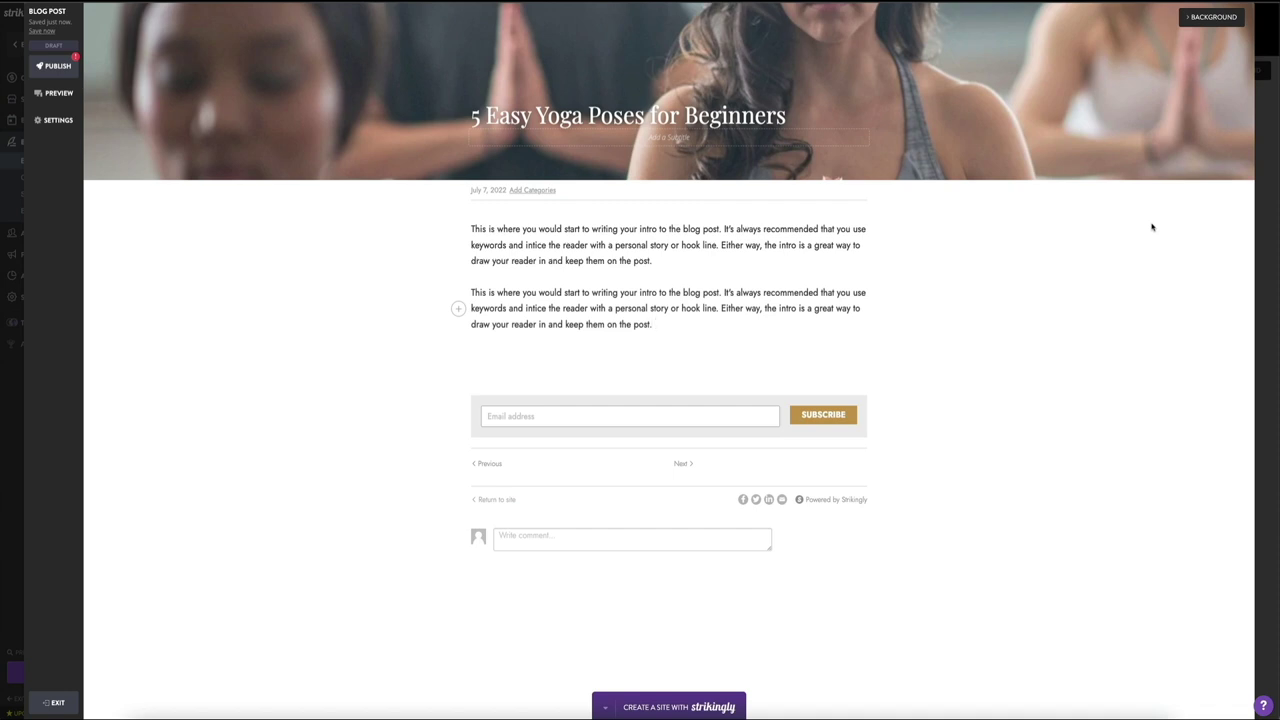
{"action": "key", "text": "Return"}
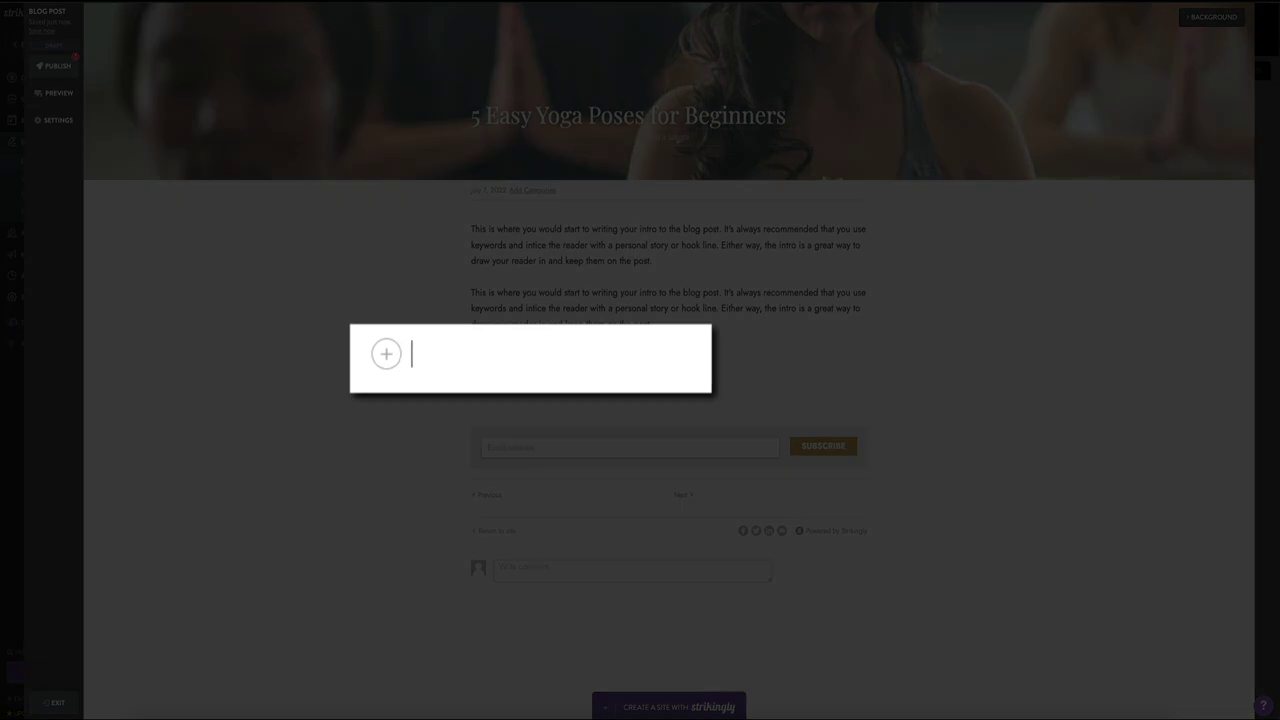
Step: Add a 'Child's Pose' line and bring up the text style choices for it
{"action": "type", "text": "Child's Pose"}
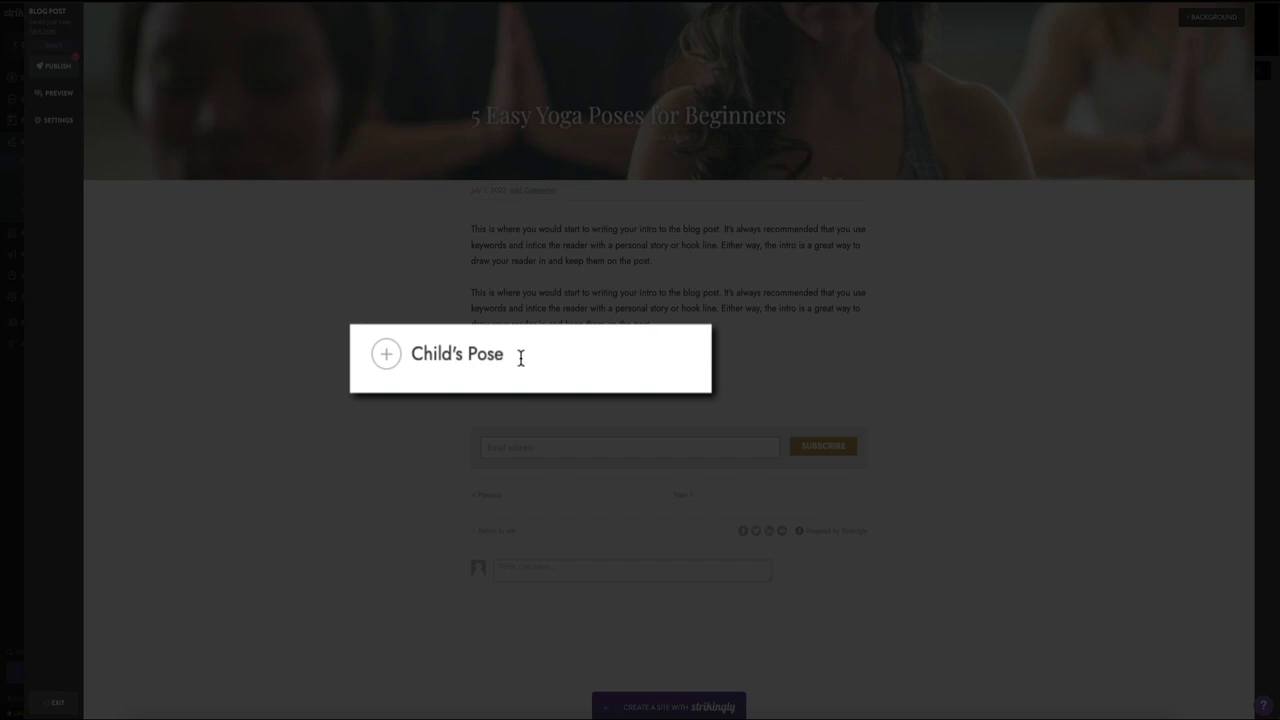
{"action": "left_click_drag", "start_coordinate": [506, 355], "coordinate": [408, 357]}
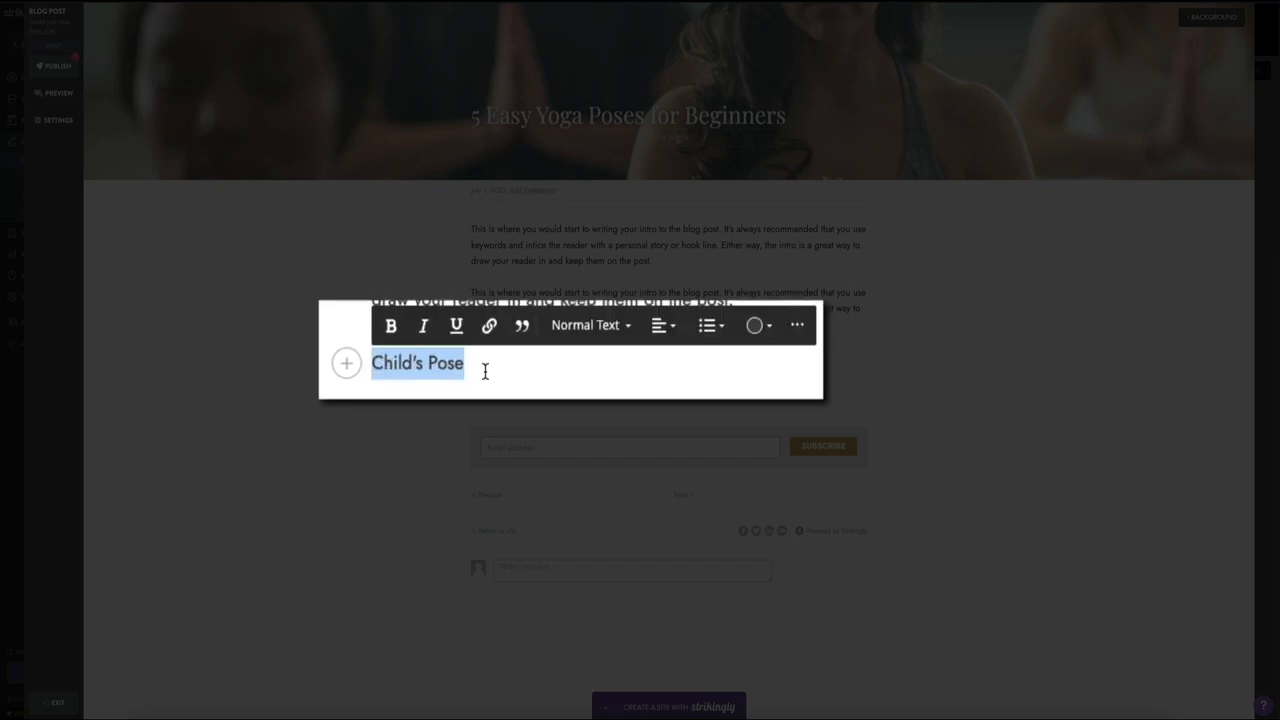
{"action": "left_click", "coordinate": [630, 326]}
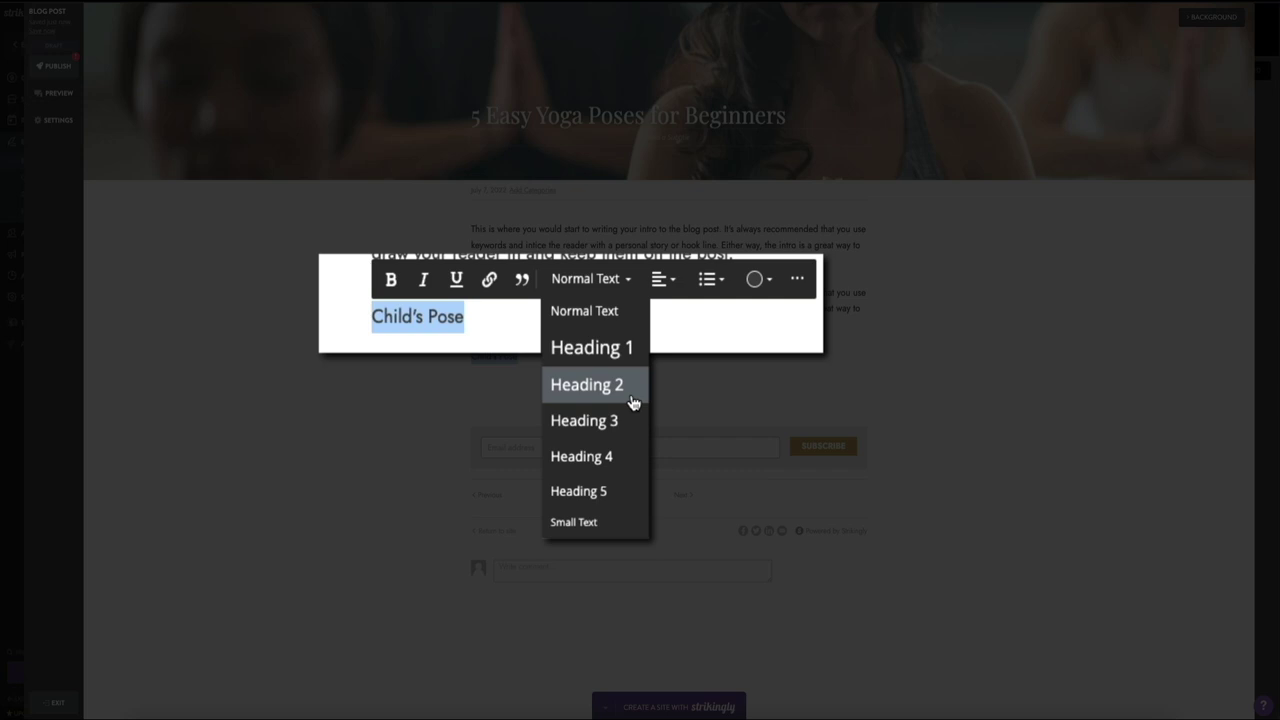
Step: Format the 'Child's Pose' line as a bold Heading 2
{"action": "left_click", "coordinate": [633, 402]}
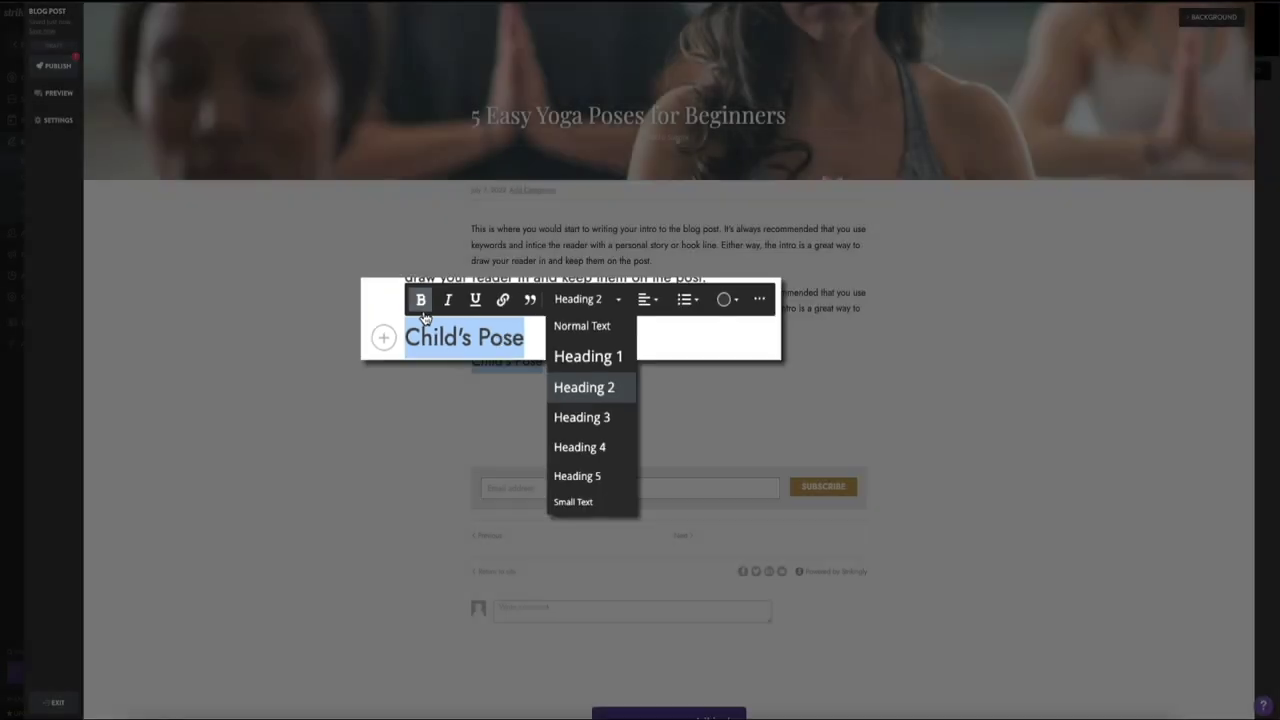
{"action": "left_click", "coordinate": [480, 339]}
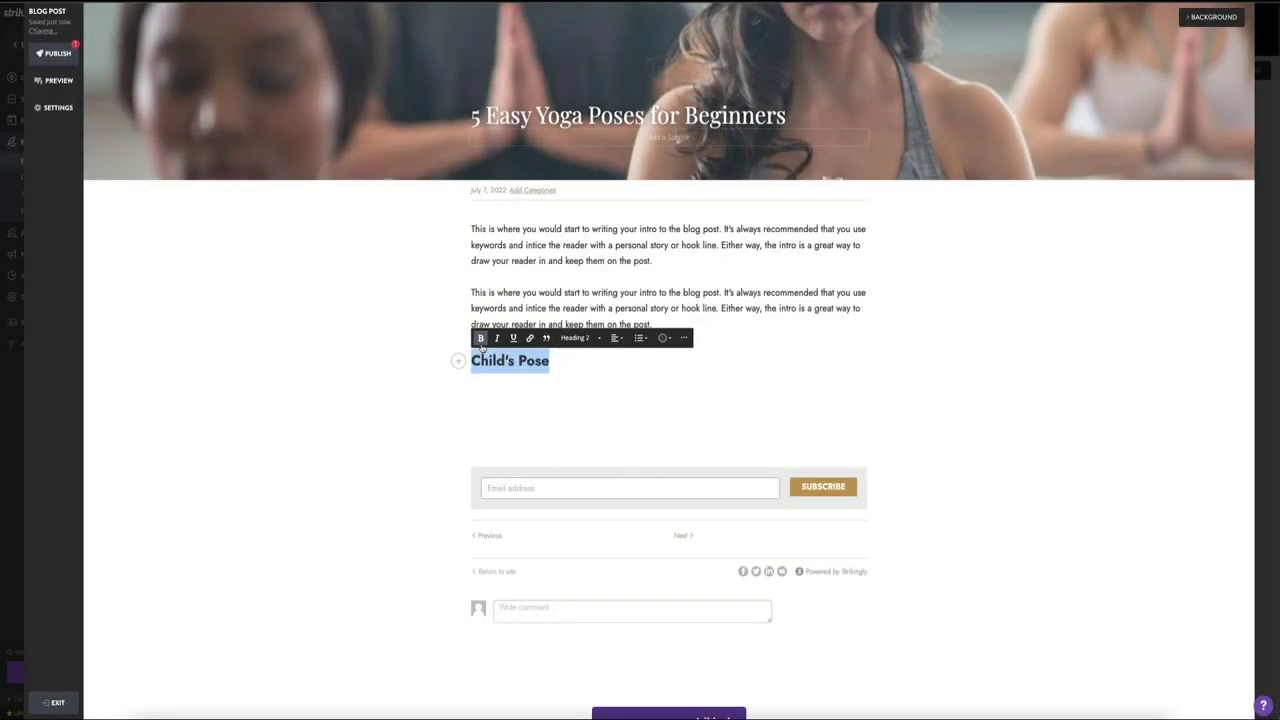
{"action": "left_click", "coordinate": [680, 366]}
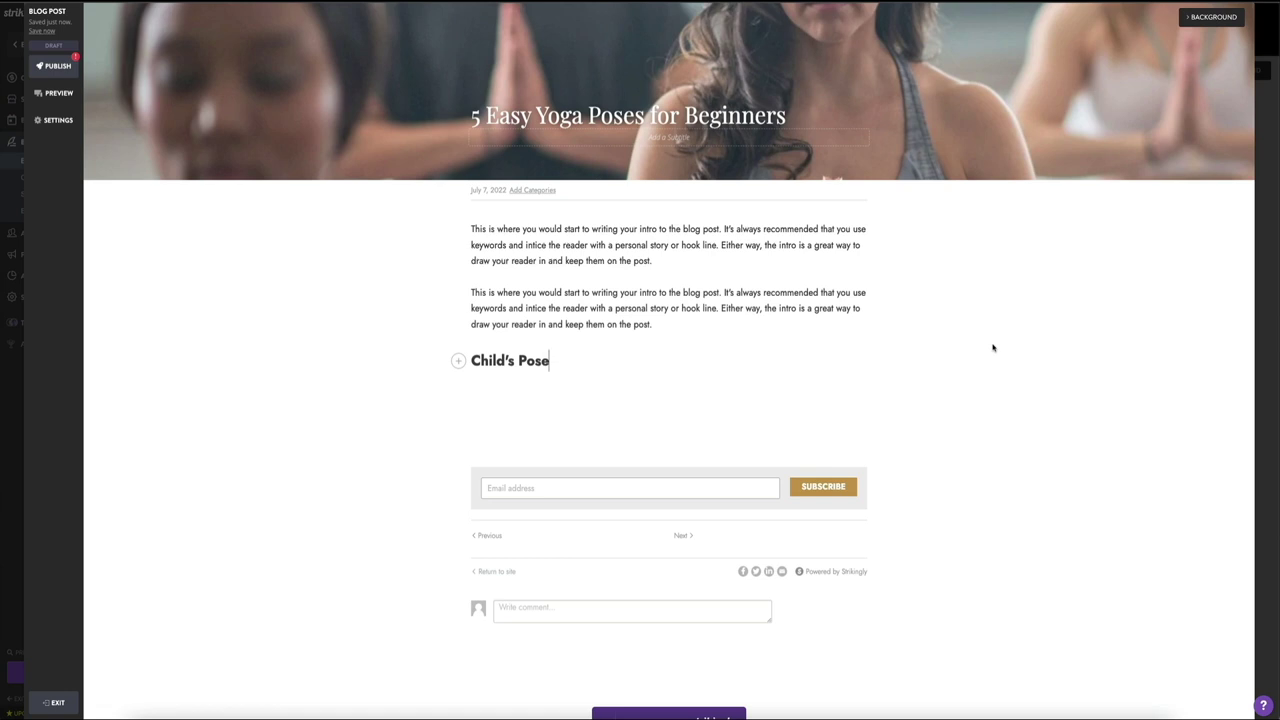
Step: Insert an empty Image element on a new line below the Child's Pose heading
{"action": "key", "text": "Return"}
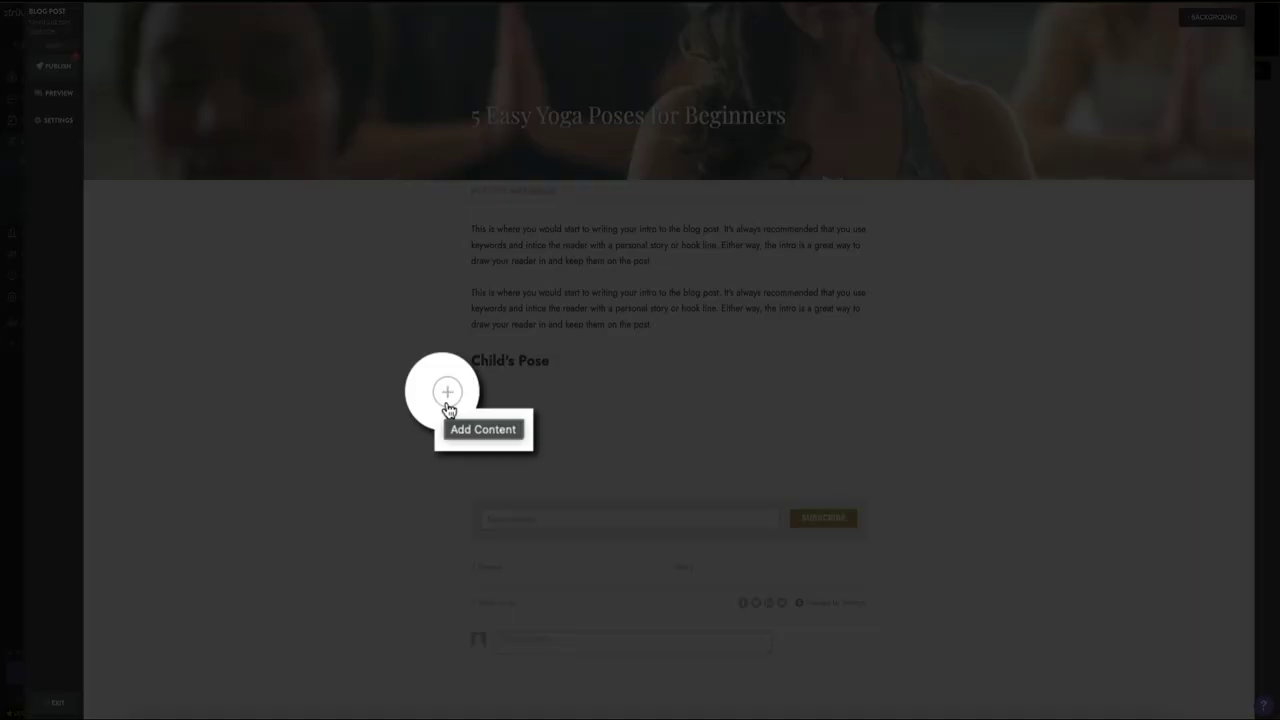
{"action": "left_click", "coordinate": [447, 403]}
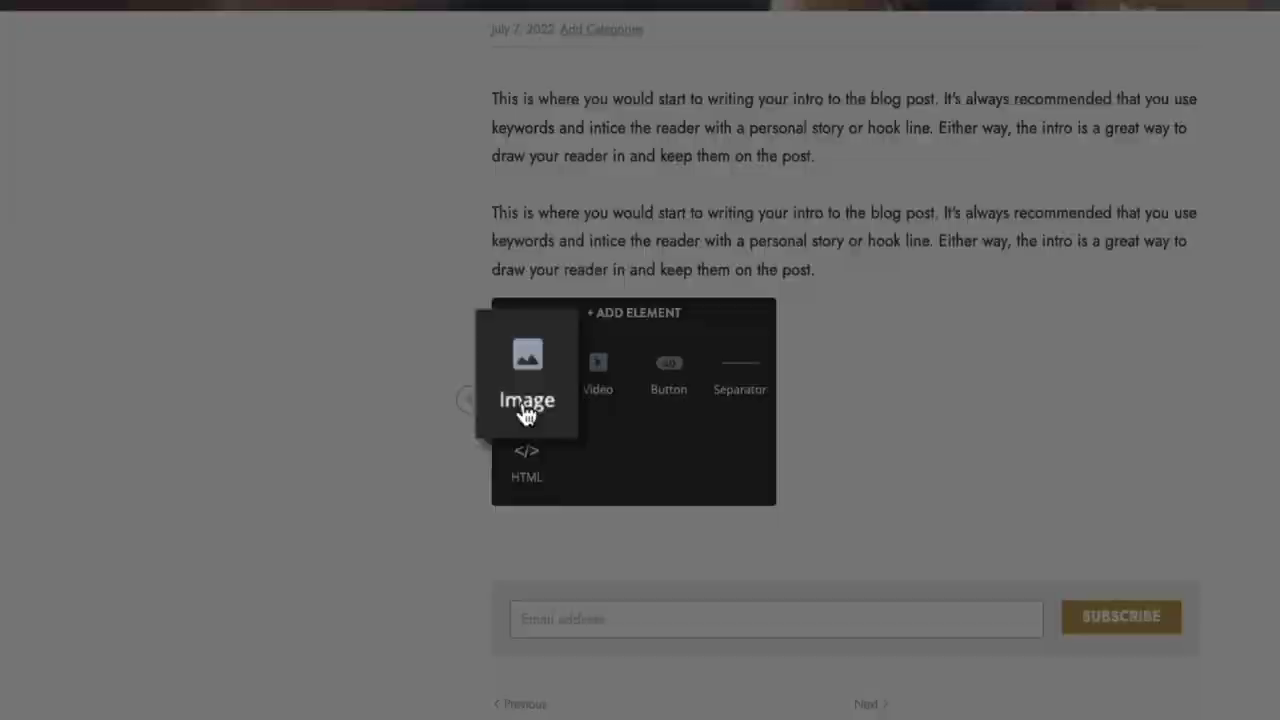
{"action": "left_click", "coordinate": [527, 395]}
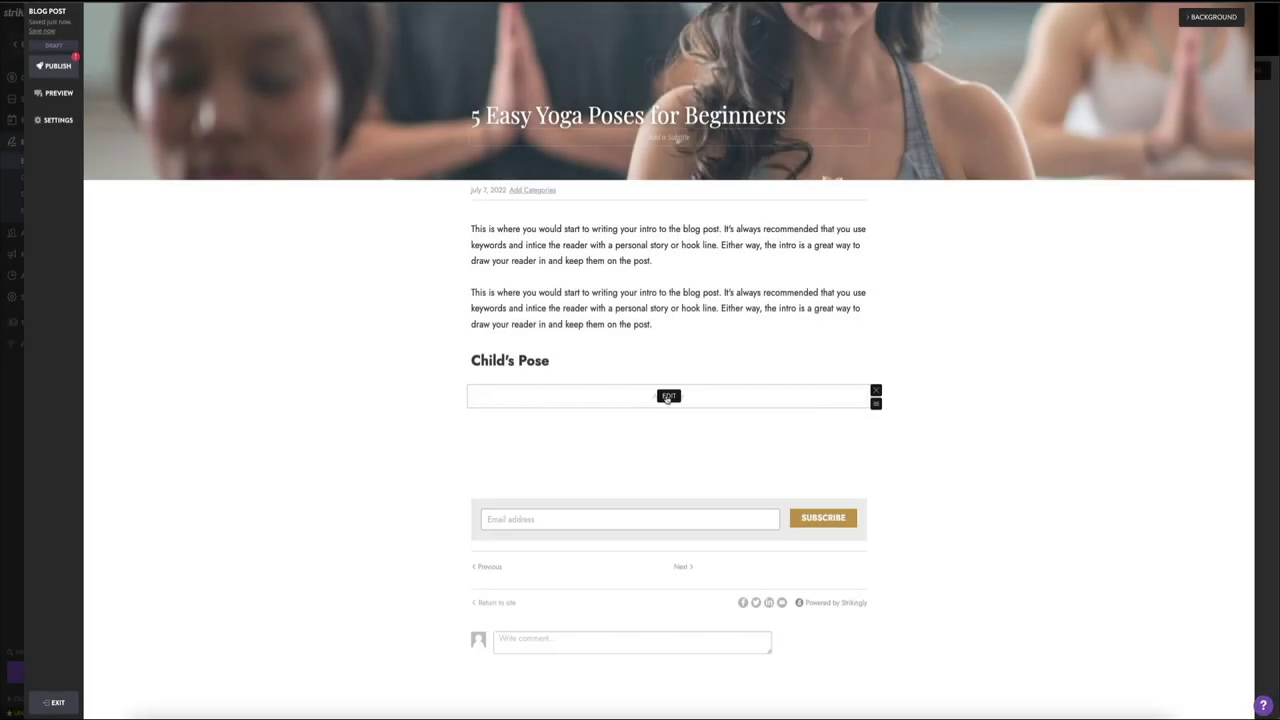
Step: Upload Yoga Blog.jpg from Downloads into the image block under Child's Pose
{"action": "left_click", "coordinate": [666, 400]}
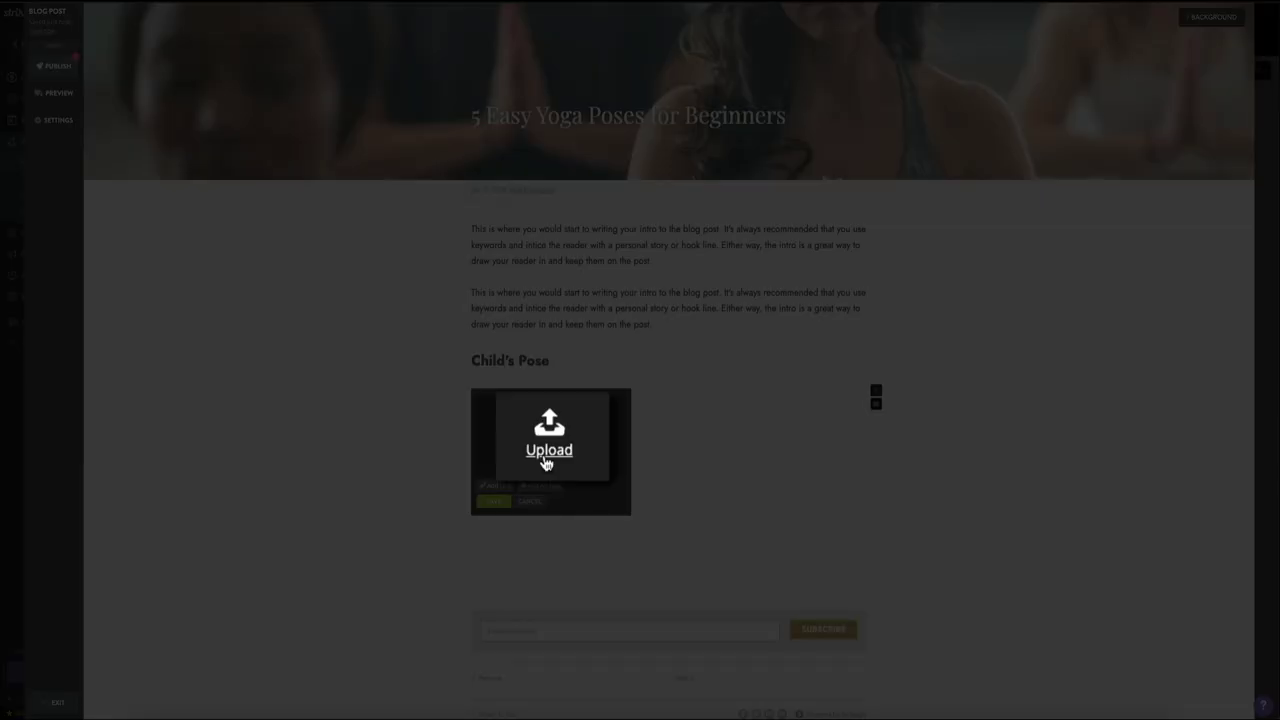
{"action": "left_click", "coordinate": [547, 455]}
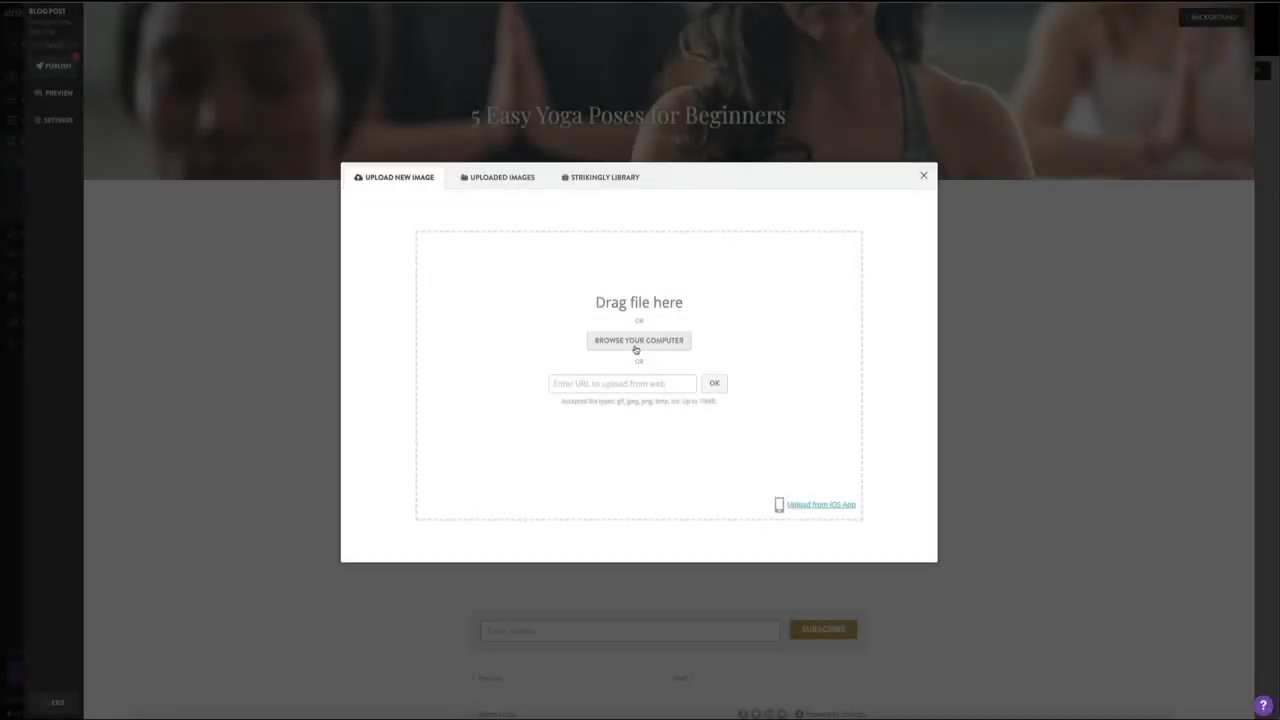
{"action": "left_click", "coordinate": [635, 347]}
{"action": "left_click", "coordinate": [546, 276]}
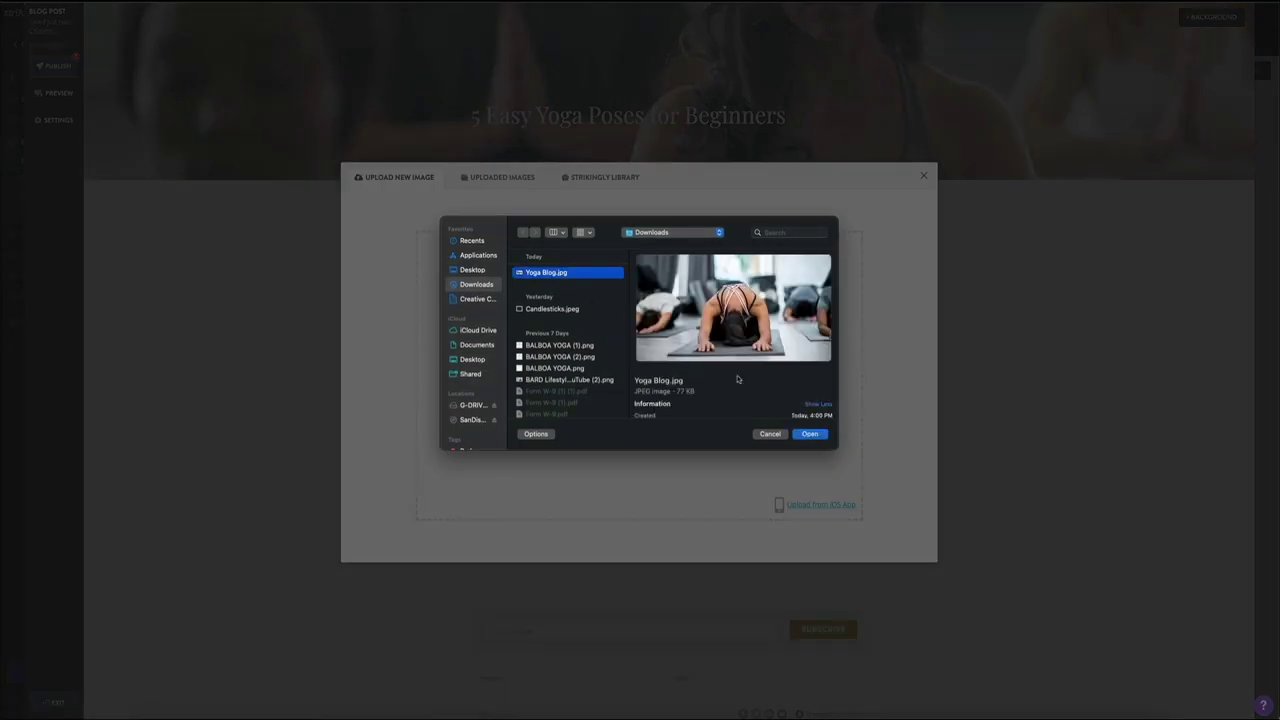
{"action": "left_click", "coordinate": [810, 434]}
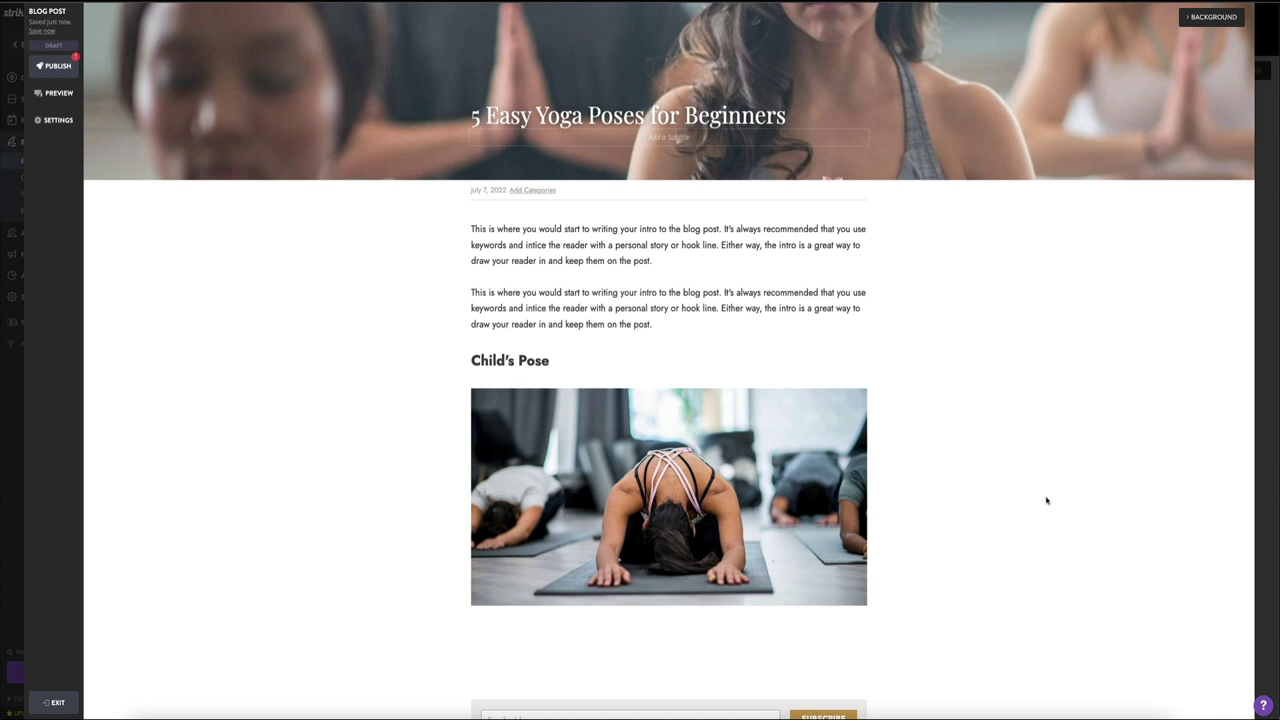
{"action": "mouse_move", "coordinate": [672, 503]}
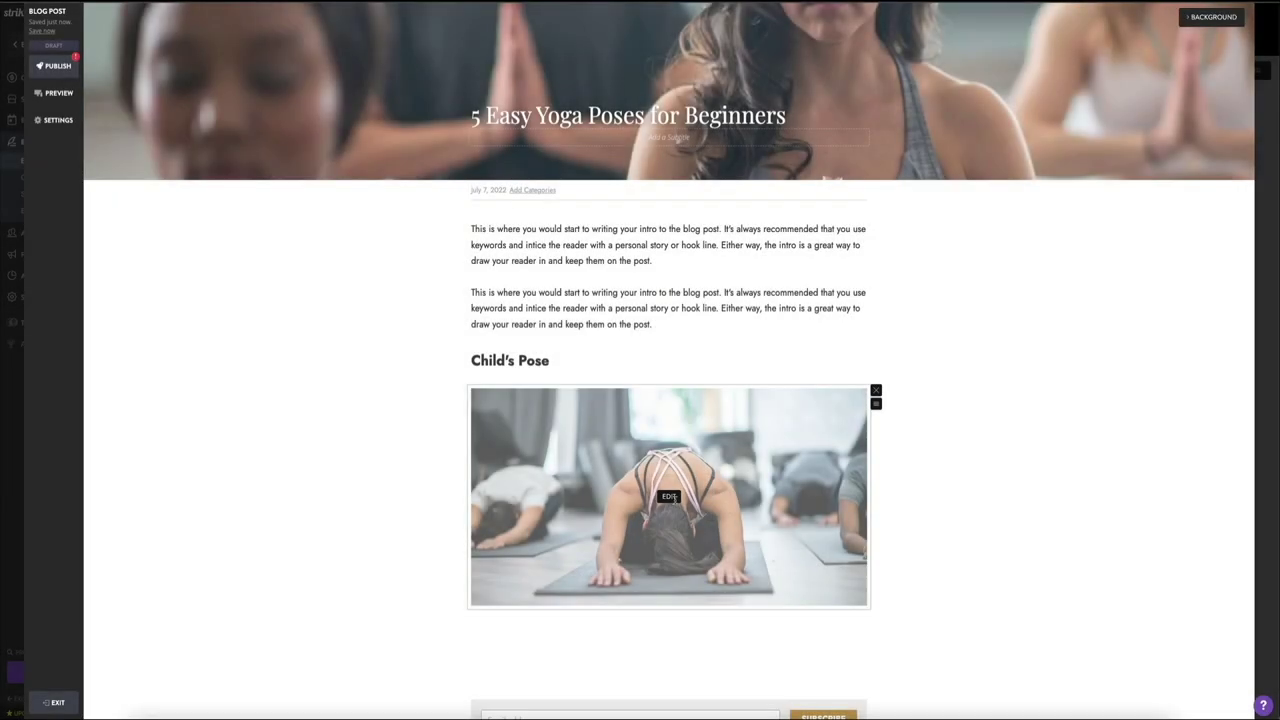
Step: Save the alt text 'woman performing child's pose yoga position' on the Child's Pose photo
{"action": "left_click", "coordinate": [672, 499]}
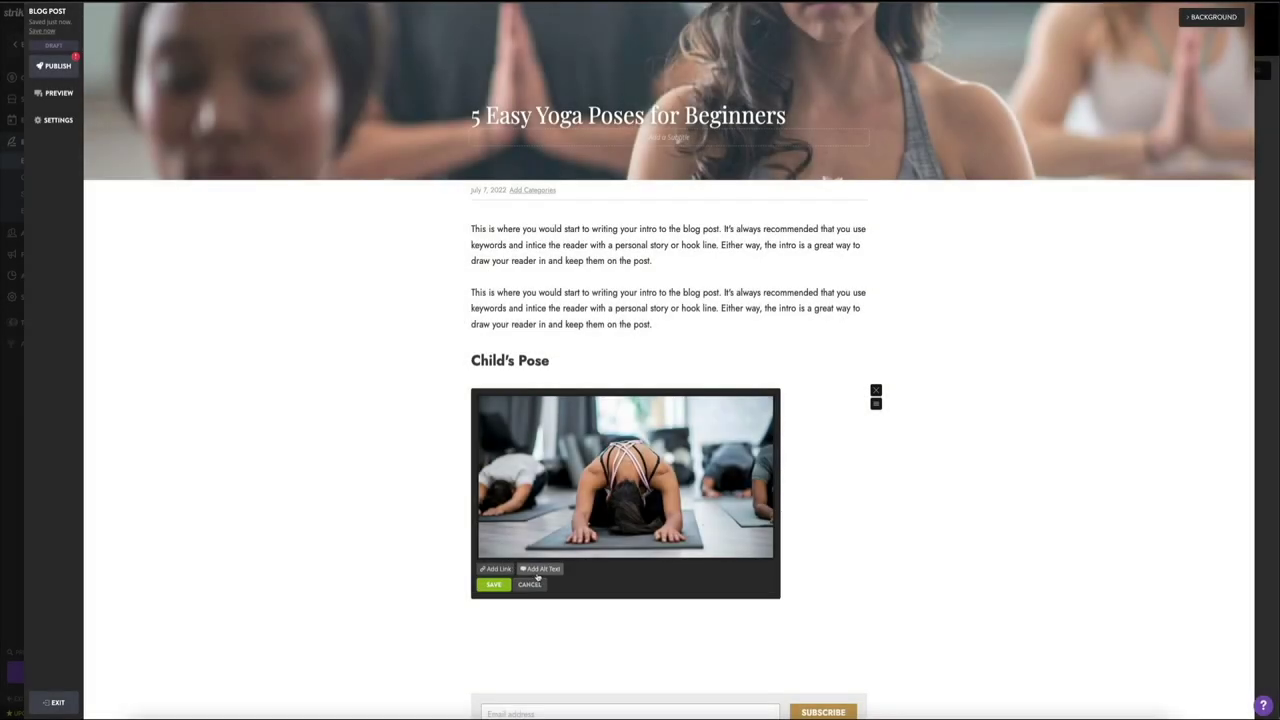
{"action": "left_click", "coordinate": [538, 586]}
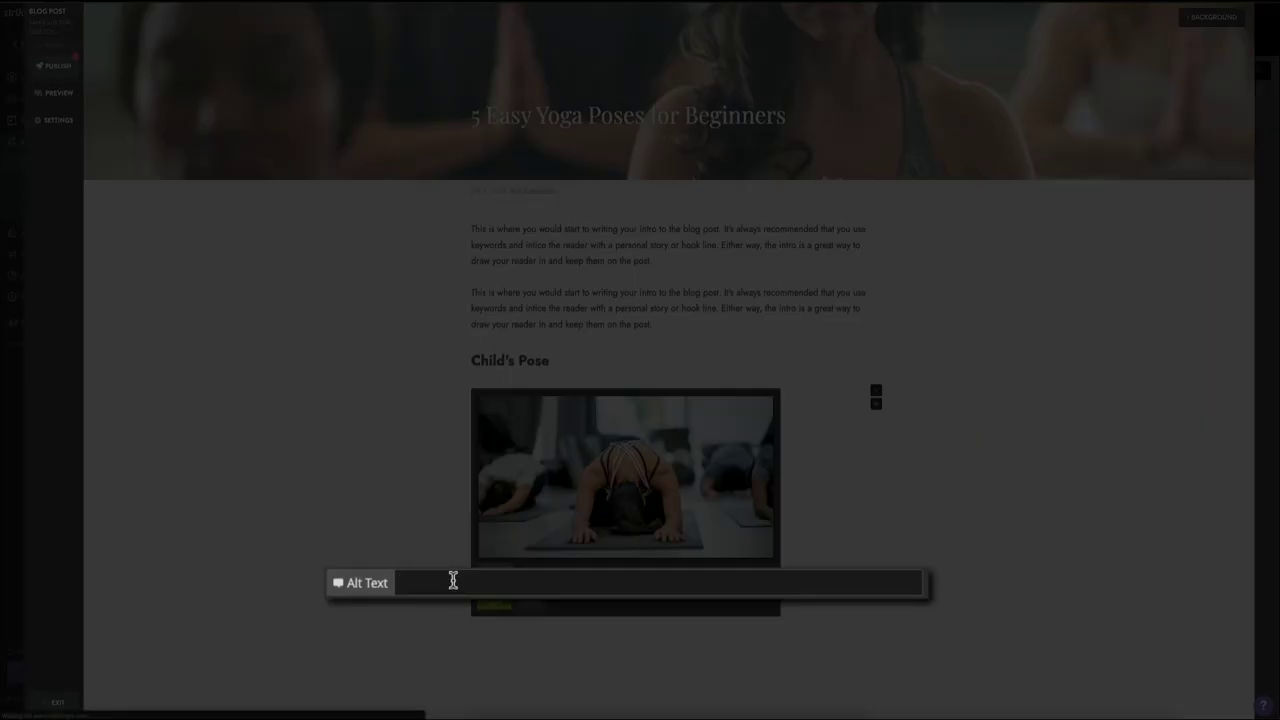
{"action": "type", "text": "woman "}
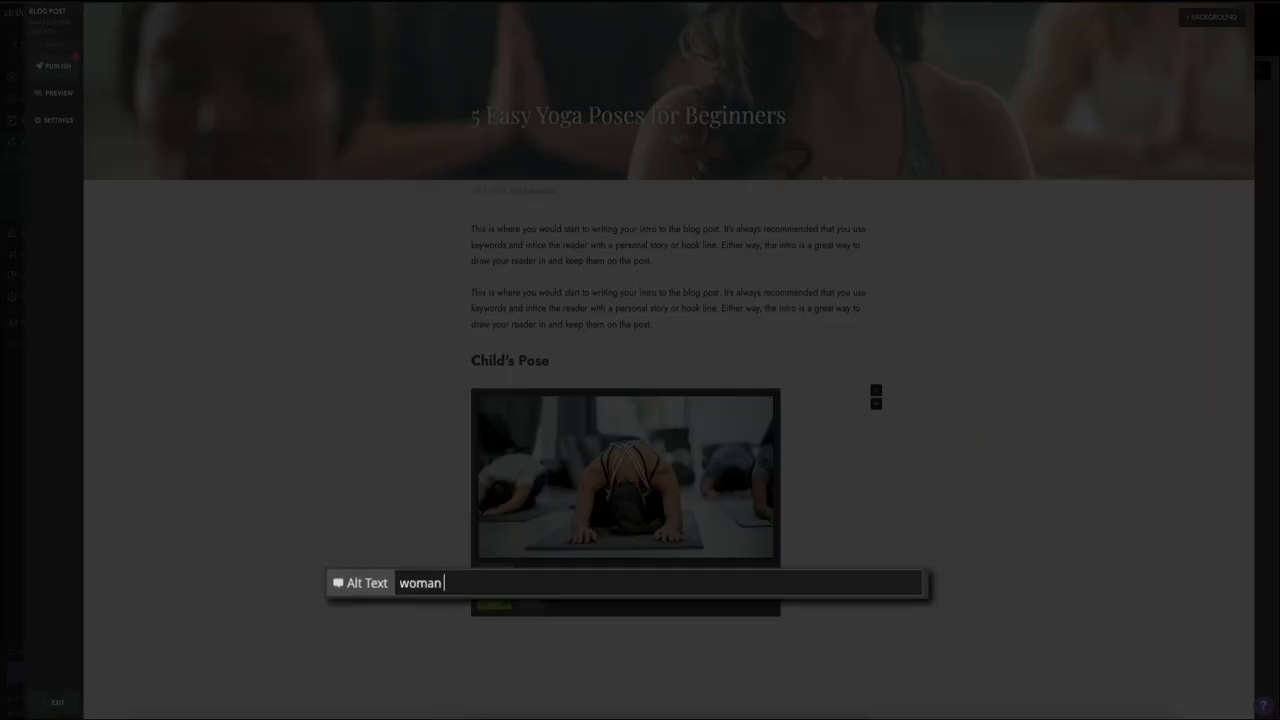
{"action": "type", "text": "performing child's pose yo"}
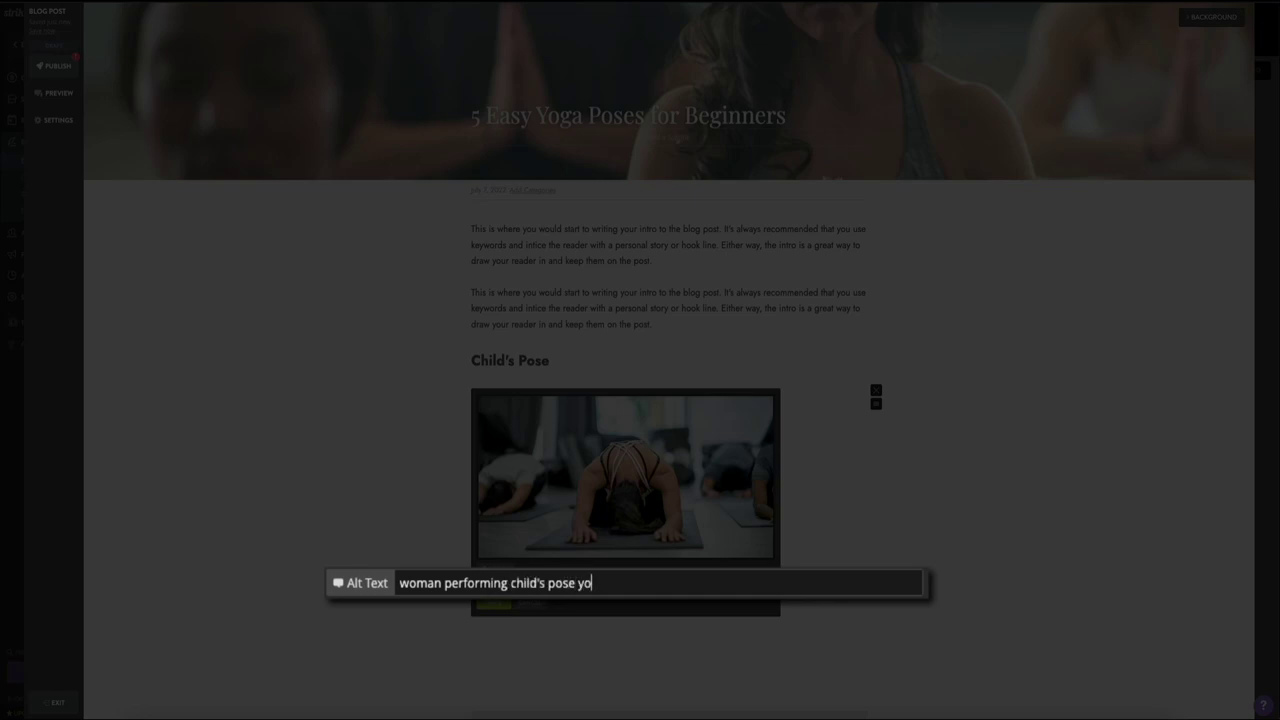
{"action": "type", "text": "ga position"}
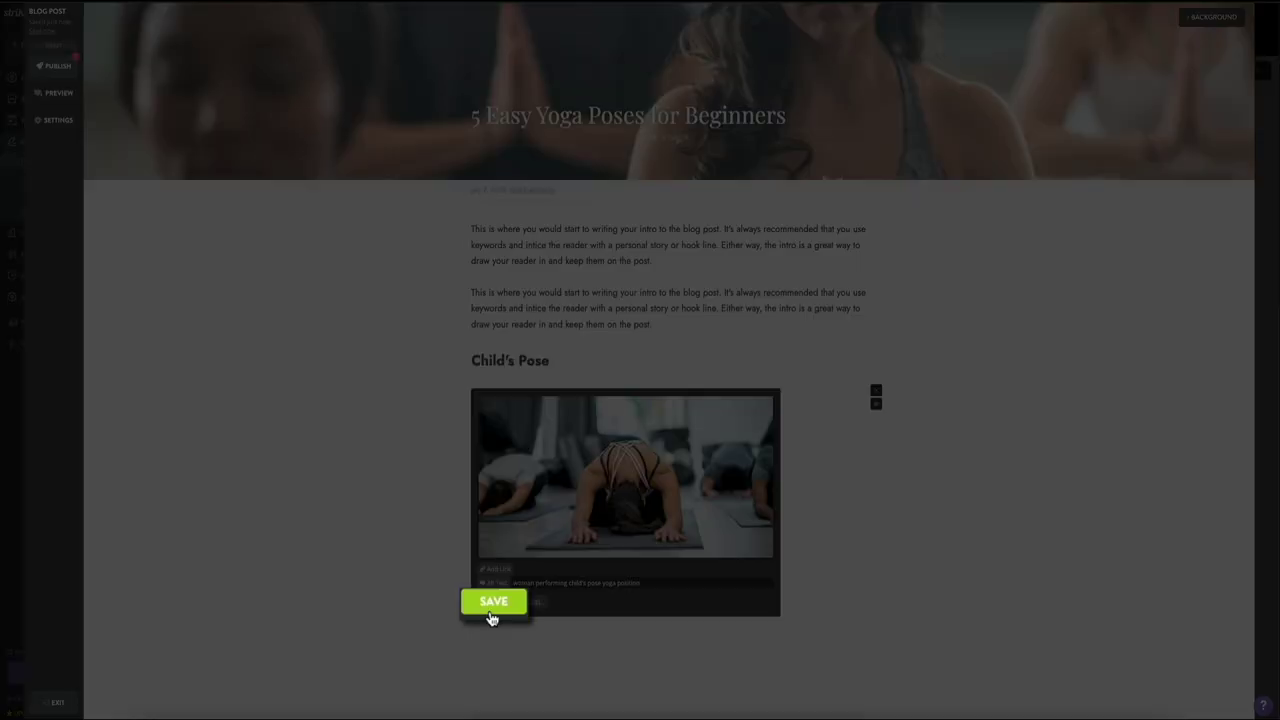
{"action": "left_click", "coordinate": [493, 602]}
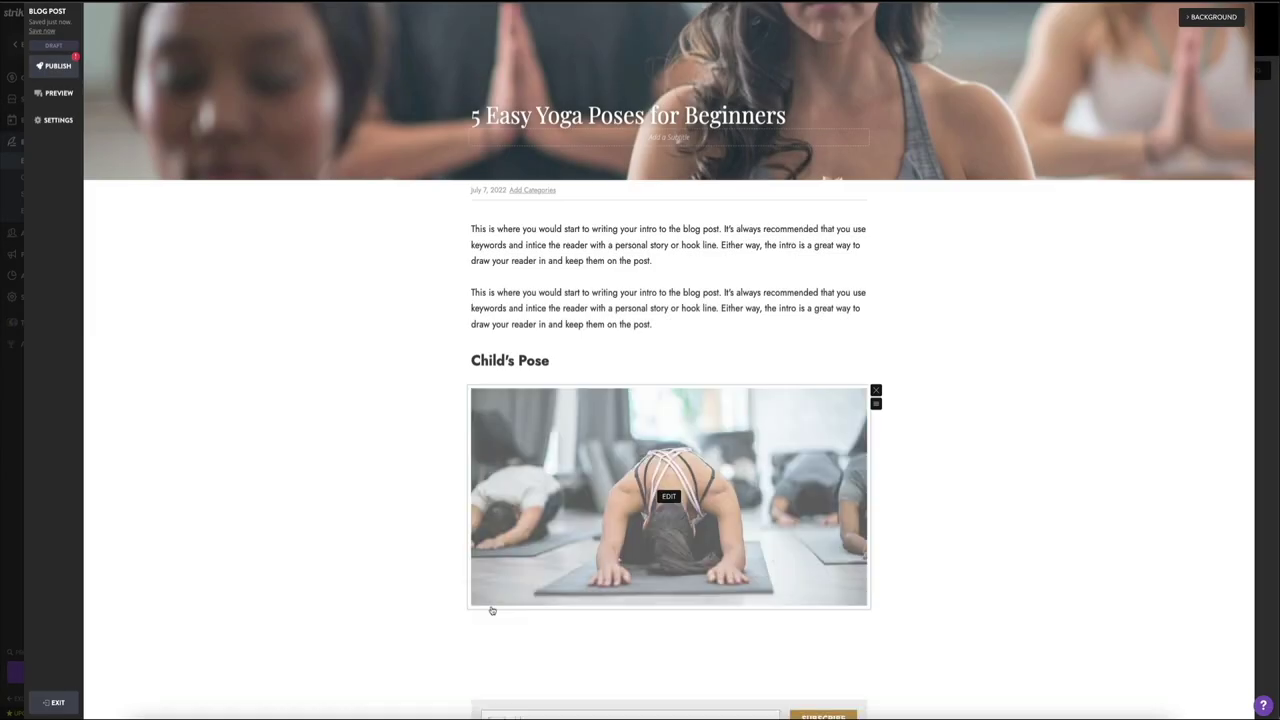
{"action": "type", "text": "This is where you would start to writing your intro to the blog post. It’s always recommended that you use keywords and intice the reader with a personal story or hook line. Either way, the intro is a great way to draw your reader in and keep them on the post."}
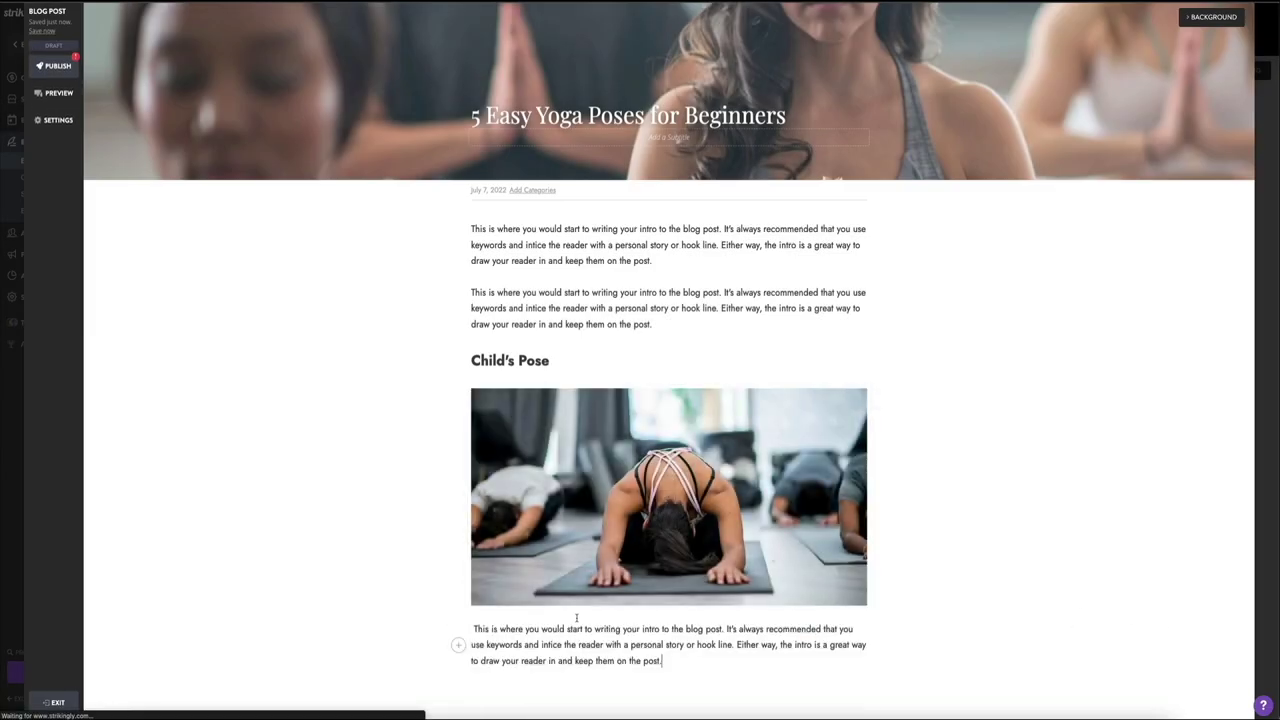
{"action": "key", "text": "Return"}
{"action": "type", "text": "This is where you would start to writing your intro to the blog post. It's always recommended that you use keywords and intice the reader with a personal story or hook line. Either way, the intro is a great way to draw your reader in and keep them on the post."}
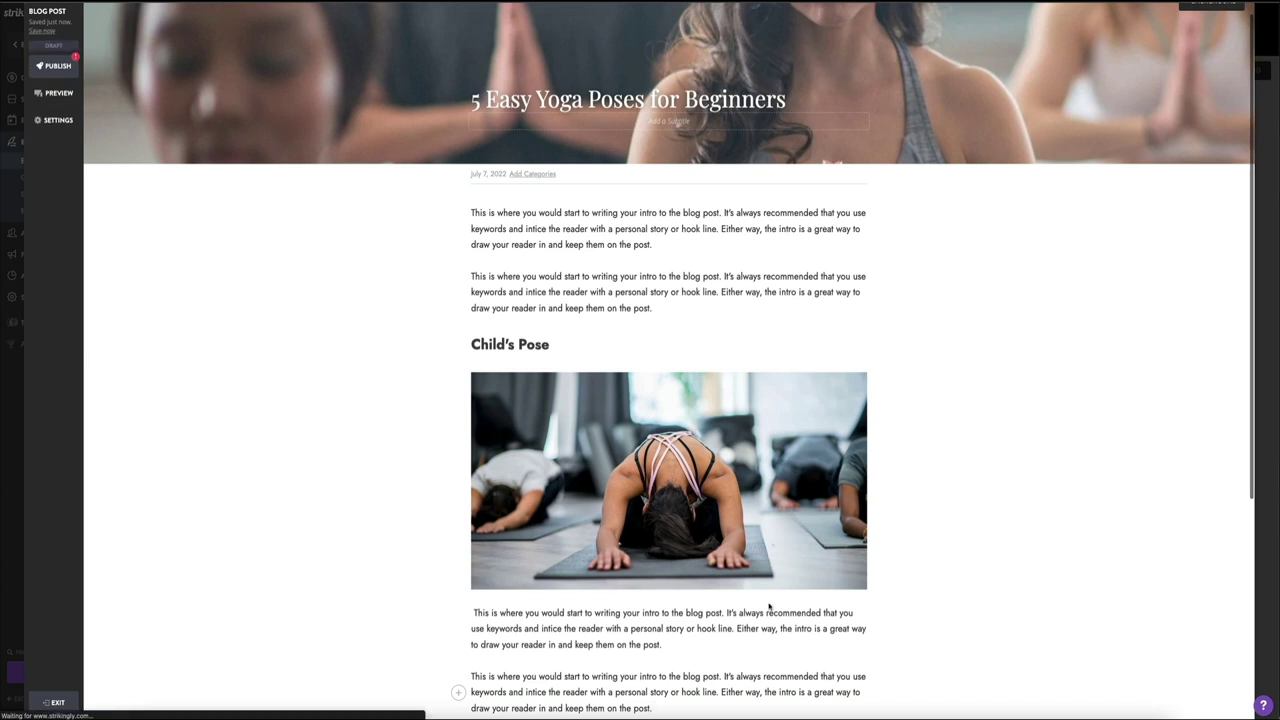
{"action": "left_click", "coordinate": [471, 612]}
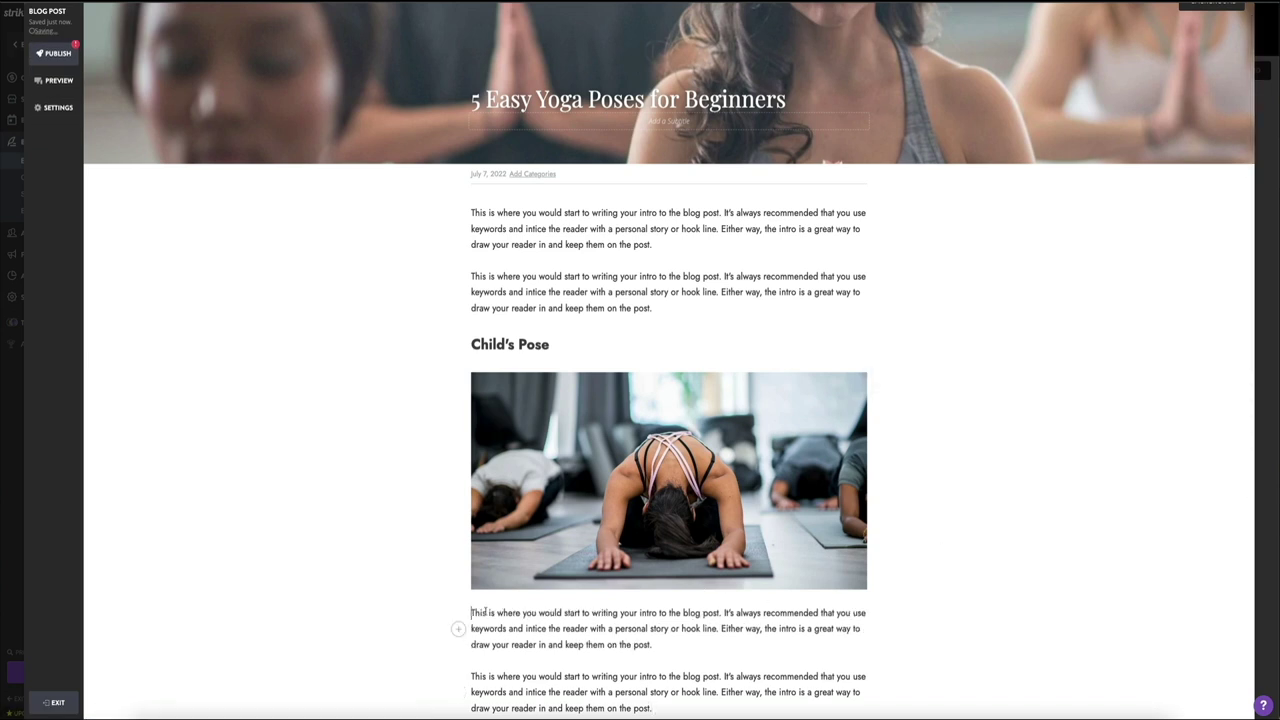
{"action": "scroll", "coordinate": [948, 622], "scroll_direction": "down", "scroll_amount": 1}
{"action": "scroll", "coordinate": [948, 622], "scroll_direction": "down", "scroll_amount": 1}
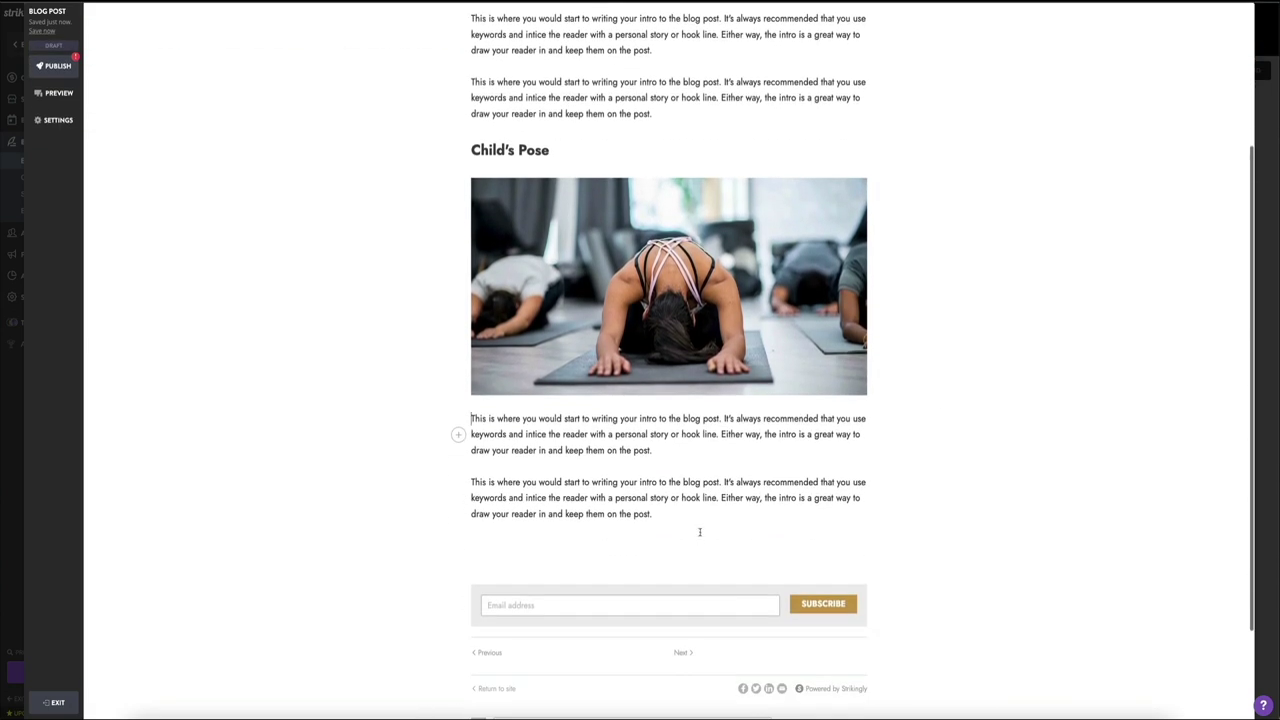
{"action": "left_click", "coordinate": [687, 518]}
{"action": "key", "text": "Return"}
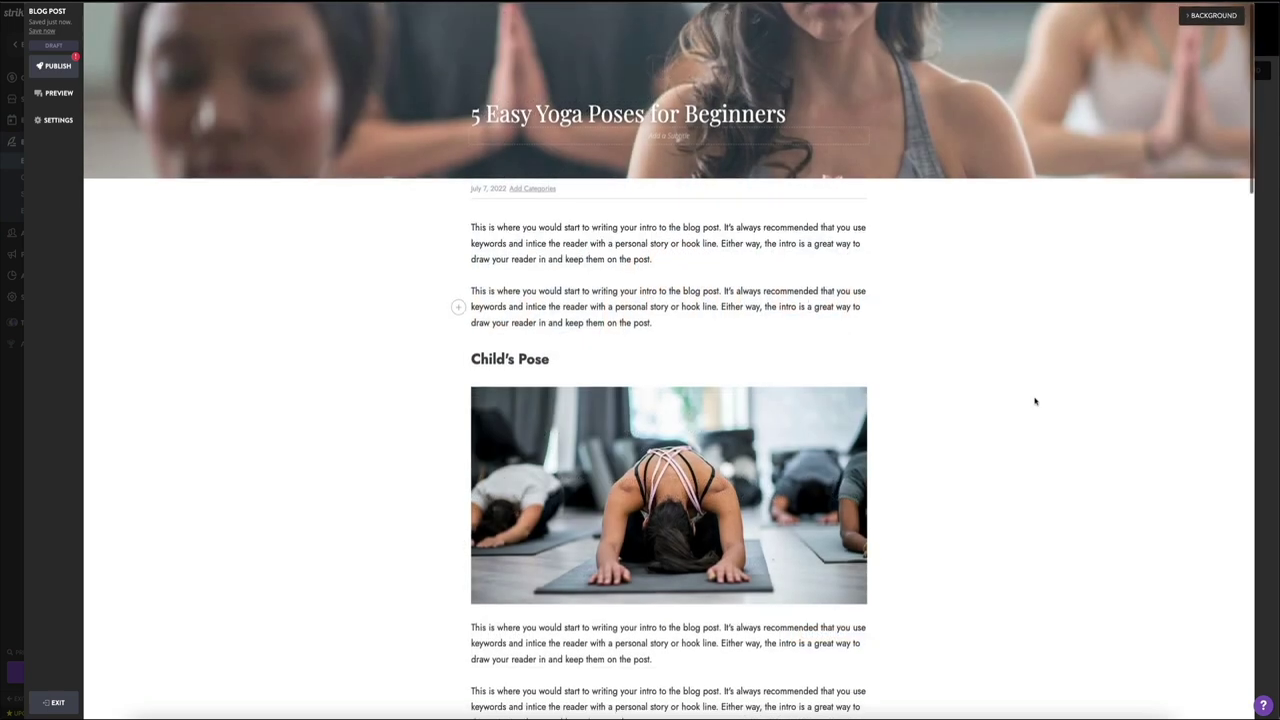
{"action": "scroll", "coordinate": [1035, 401], "scroll_direction": "down", "scroll_amount": 3}
{"action": "scroll", "coordinate": [1035, 401], "scroll_direction": "down", "scroll_amount": 5}
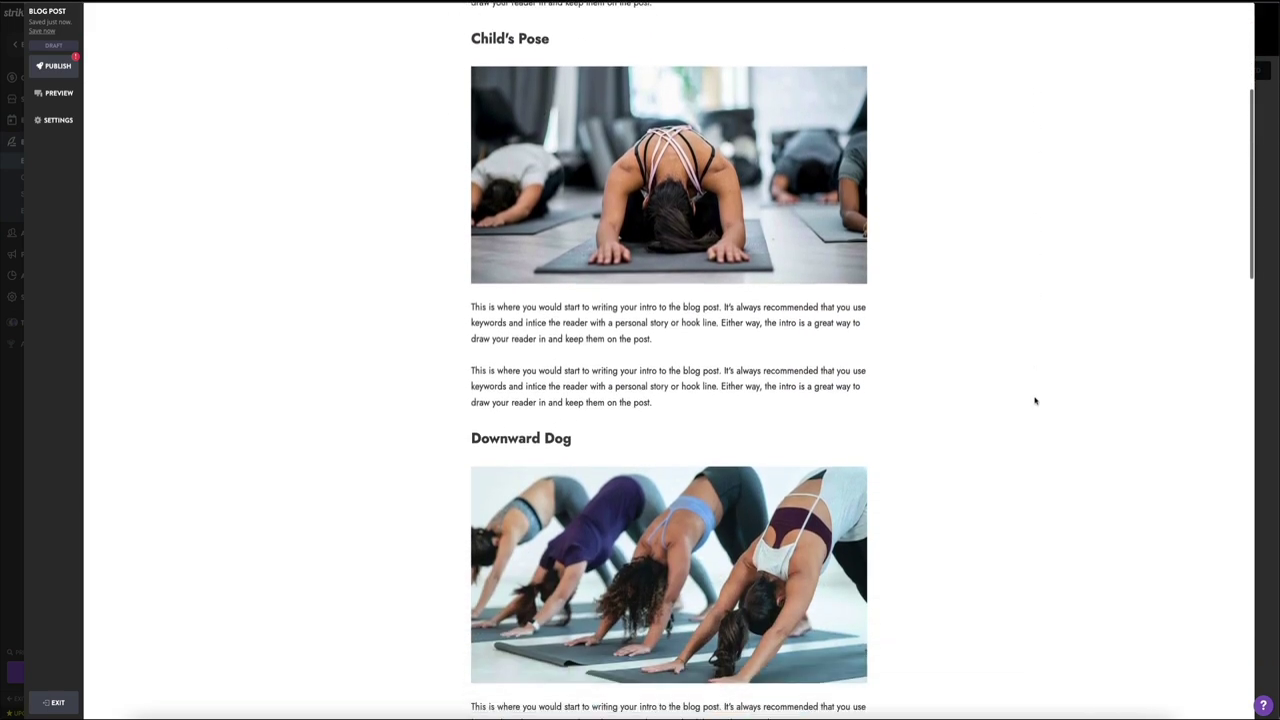
{"action": "scroll", "coordinate": [1035, 400], "scroll_direction": "down", "scroll_amount": 4}
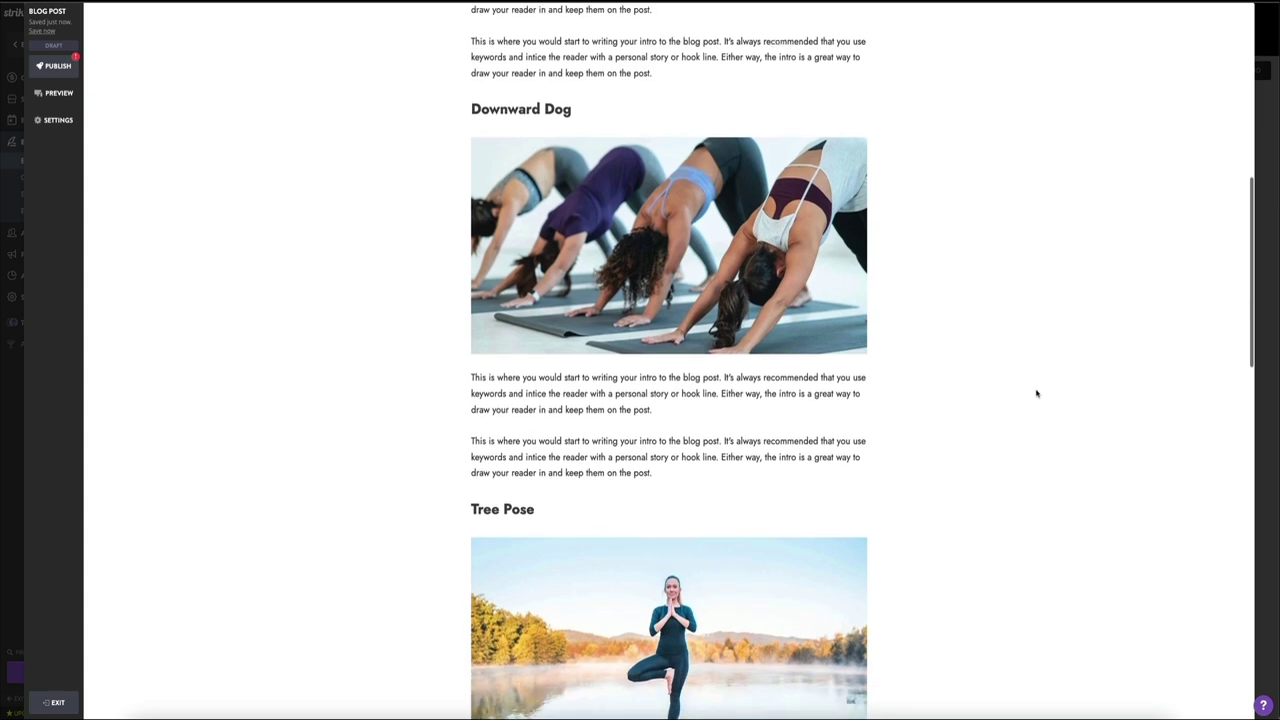
{"action": "scroll", "coordinate": [1036, 393], "scroll_direction": "down", "scroll_amount": 2}
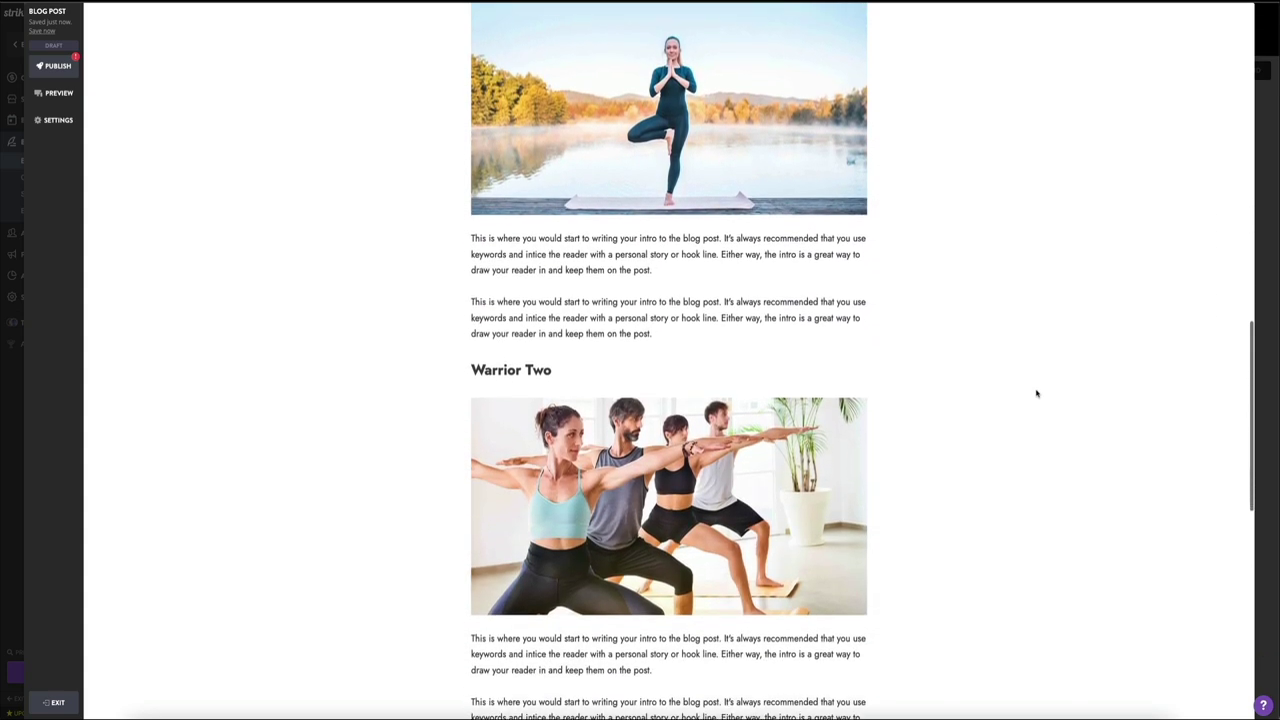
{"action": "scroll", "coordinate": [1036, 393], "scroll_direction": "down", "scroll_amount": 2}
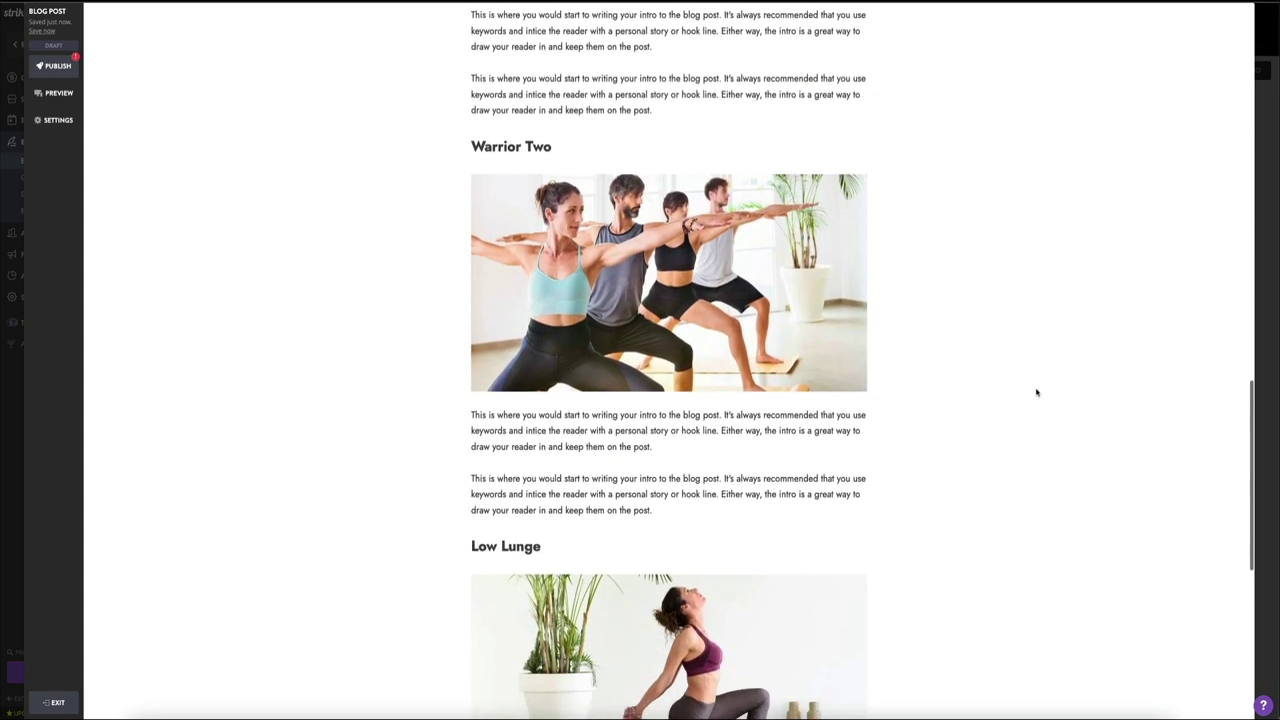
{"action": "scroll", "coordinate": [1036, 393], "scroll_direction": "down", "scroll_amount": 5}
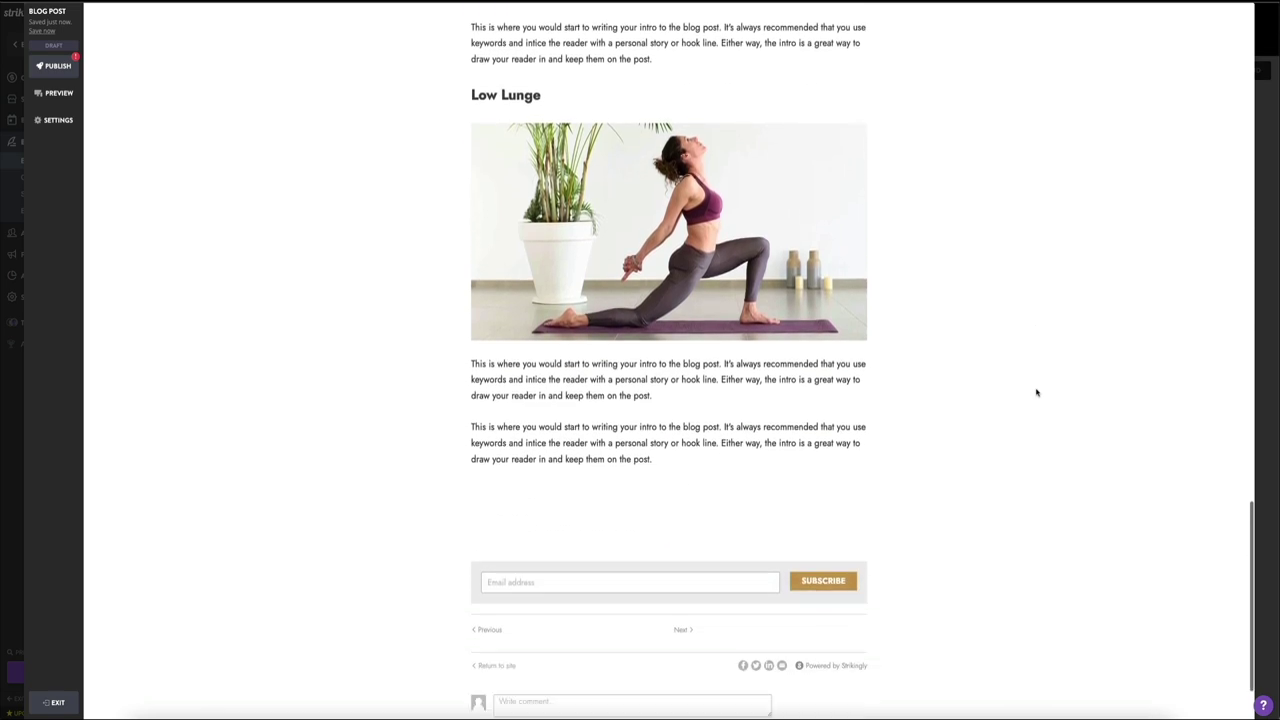
{"action": "scroll", "coordinate": [1036, 393], "scroll_direction": "down", "scroll_amount": 1}
{"action": "scroll", "coordinate": [1036, 392], "scroll_direction": "up", "scroll_amount": 3}
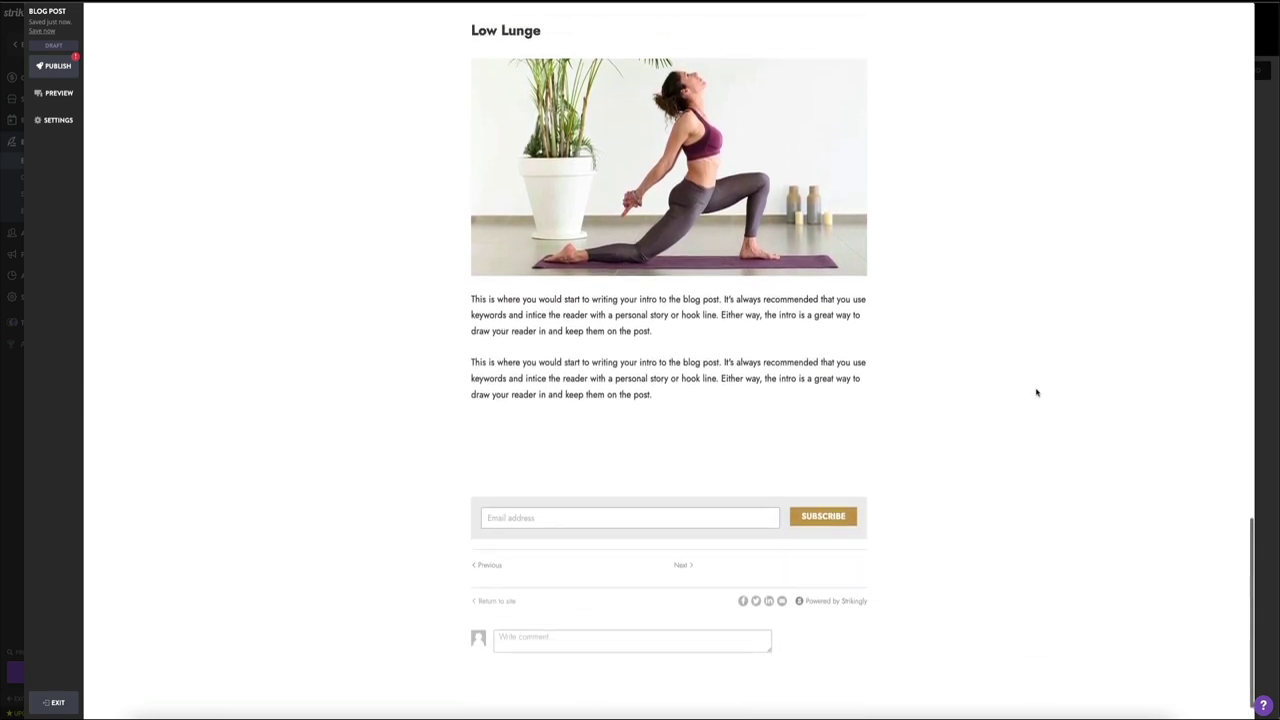
{"action": "scroll", "coordinate": [1036, 393], "scroll_direction": "up", "scroll_amount": 10}
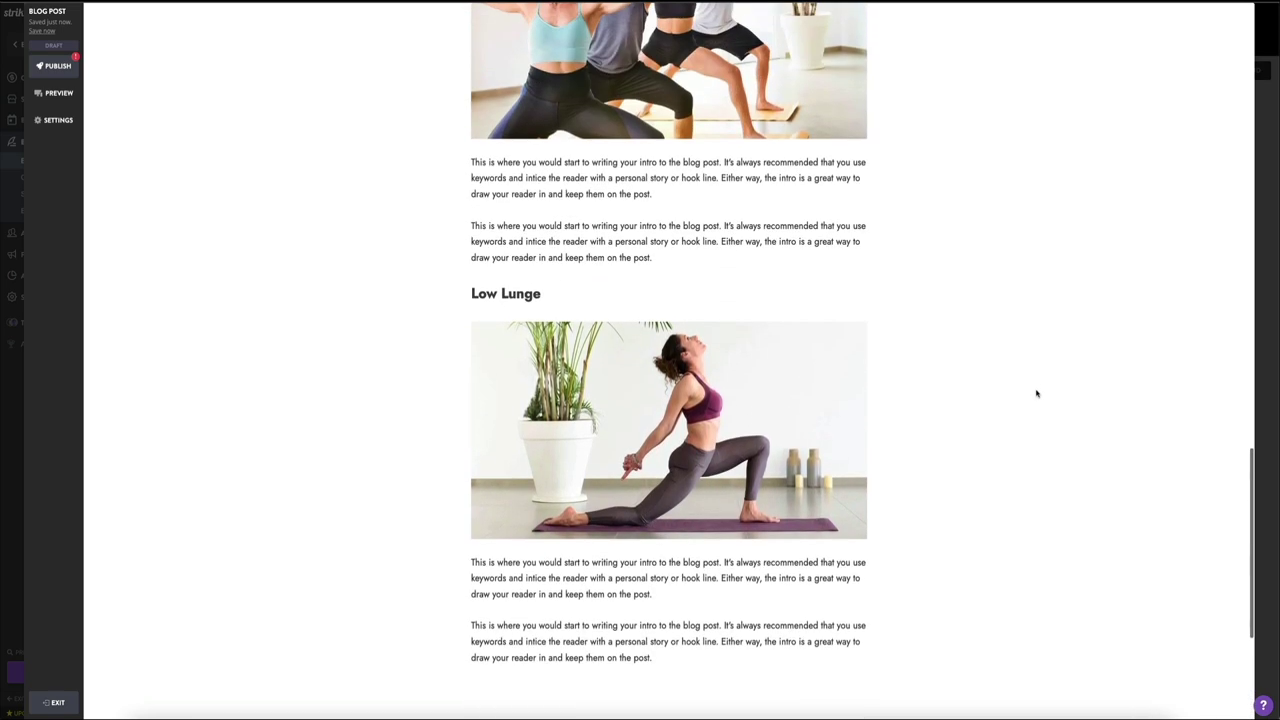
{"action": "scroll", "coordinate": [1036, 394], "scroll_direction": "up", "scroll_amount": 10}
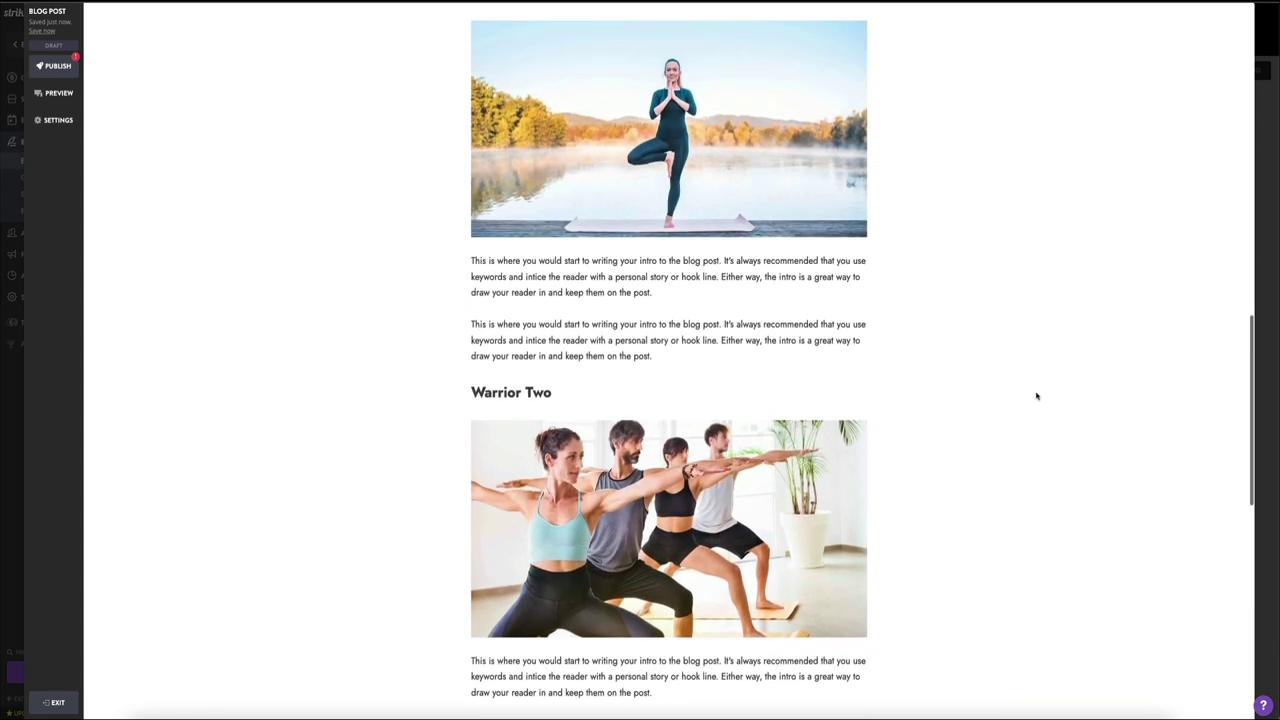
{"action": "scroll", "coordinate": [1036, 397], "scroll_direction": "up", "scroll_amount": 12}
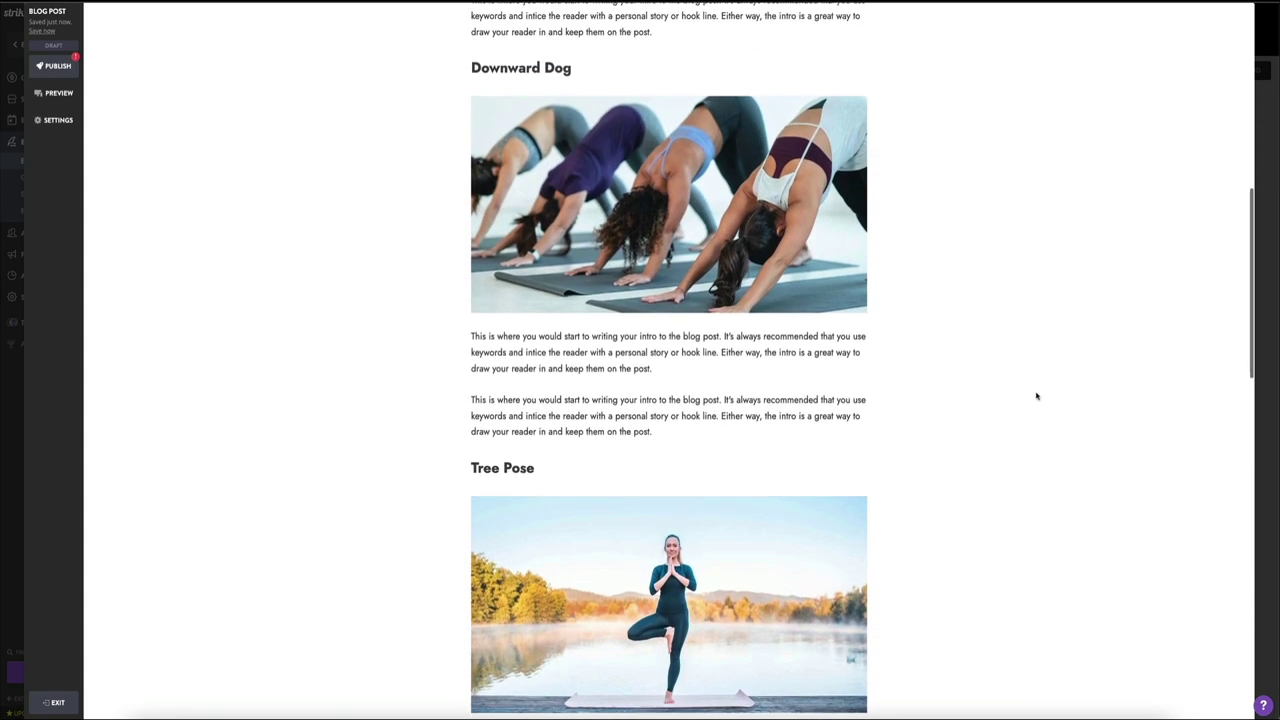
{"action": "scroll", "coordinate": [1036, 397], "scroll_direction": "up", "scroll_amount": 1}
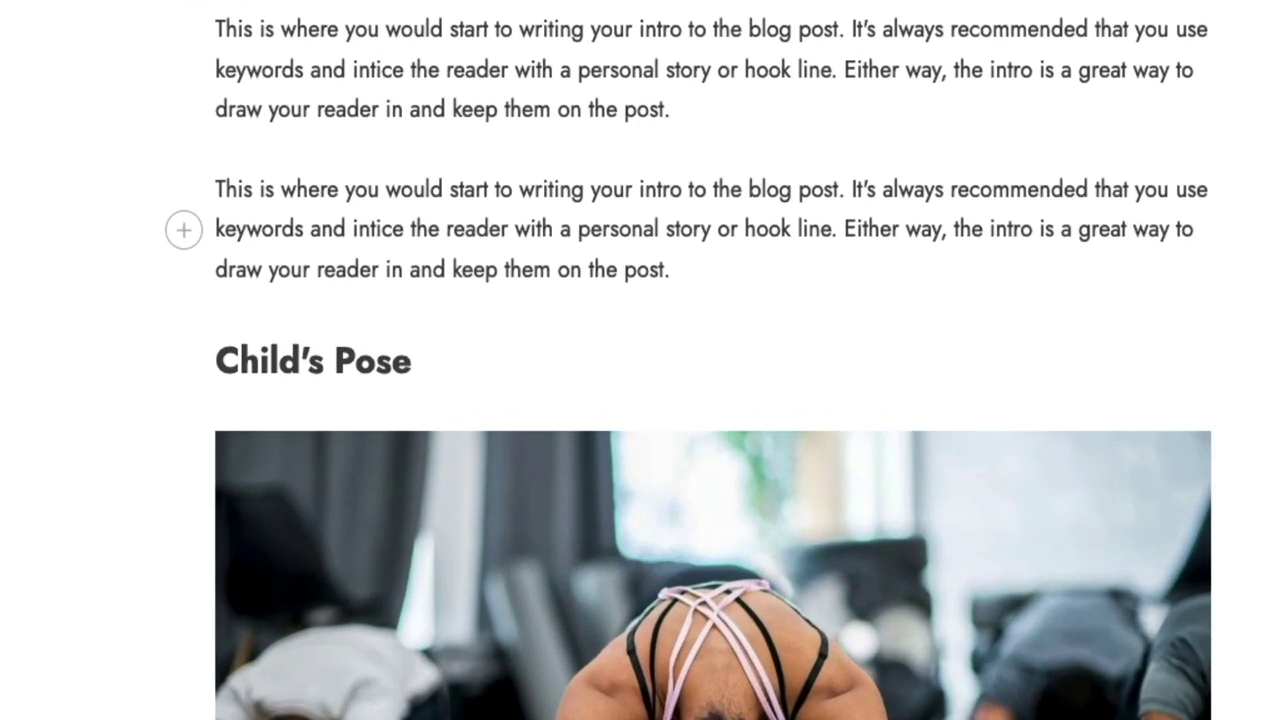
Step: Make the word 'writing' in the second intro paragraph gold and bold
{"action": "left_click_drag", "start_coordinate": [519, 190], "coordinate": [584, 198]}
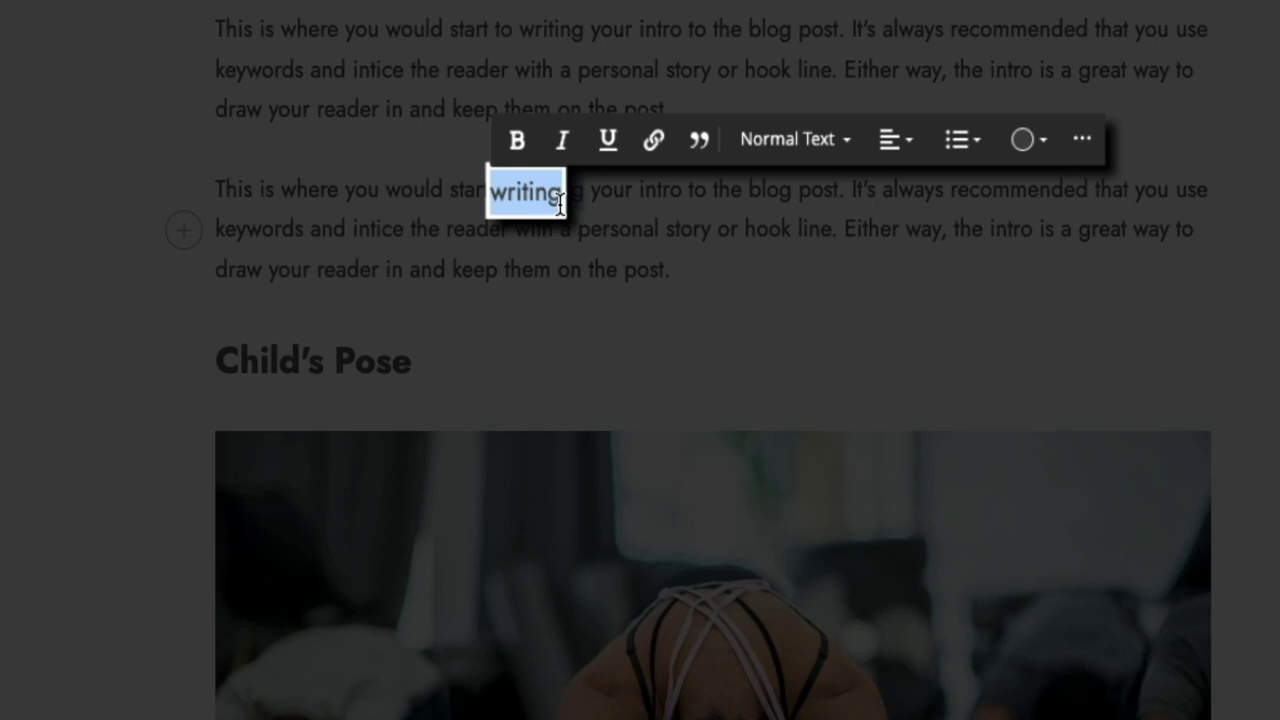
{"action": "left_click", "coordinate": [1030, 160]}
{"action": "left_click", "coordinate": [1095, 241]}
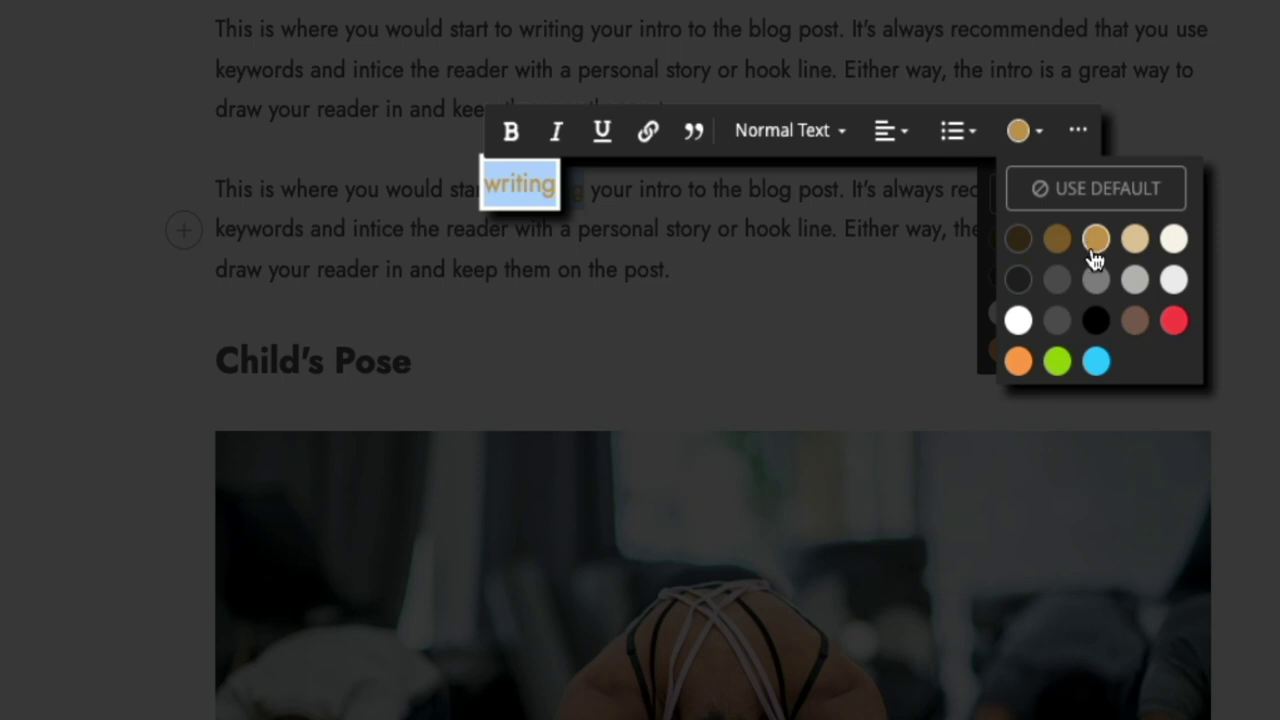
{"action": "left_click", "coordinate": [511, 152]}
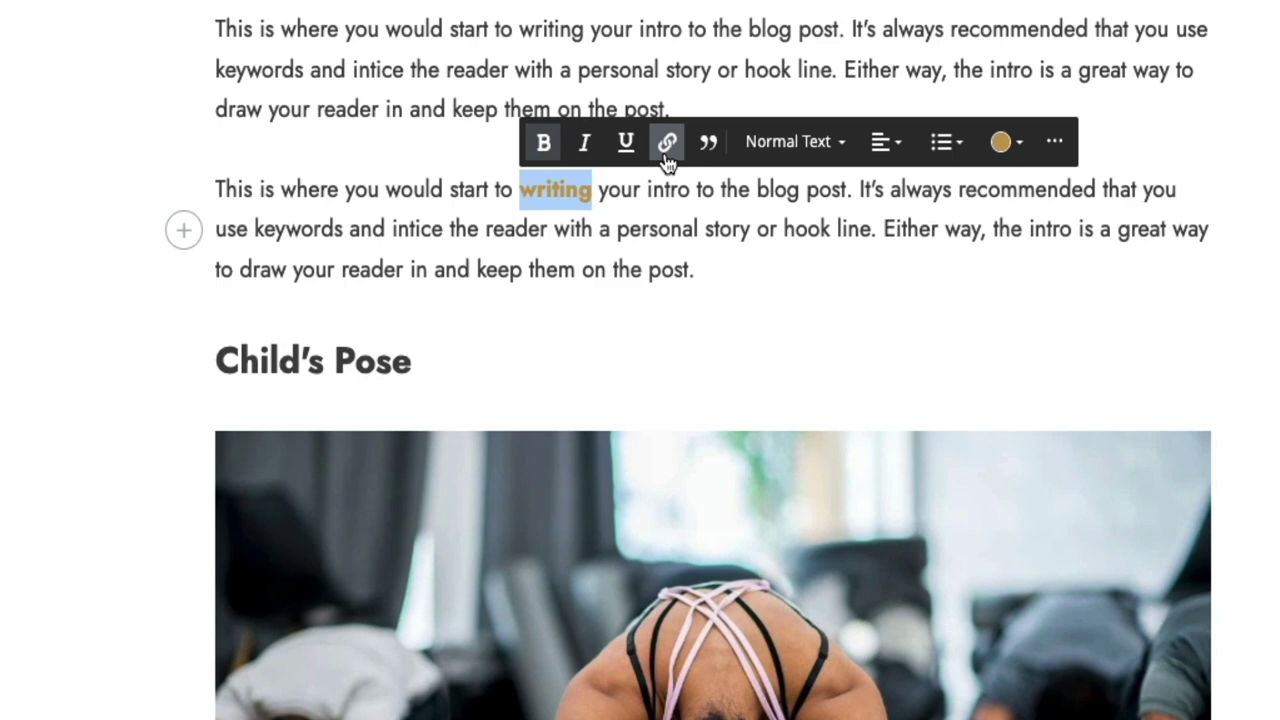
{"action": "left_click", "coordinate": [668, 148]}
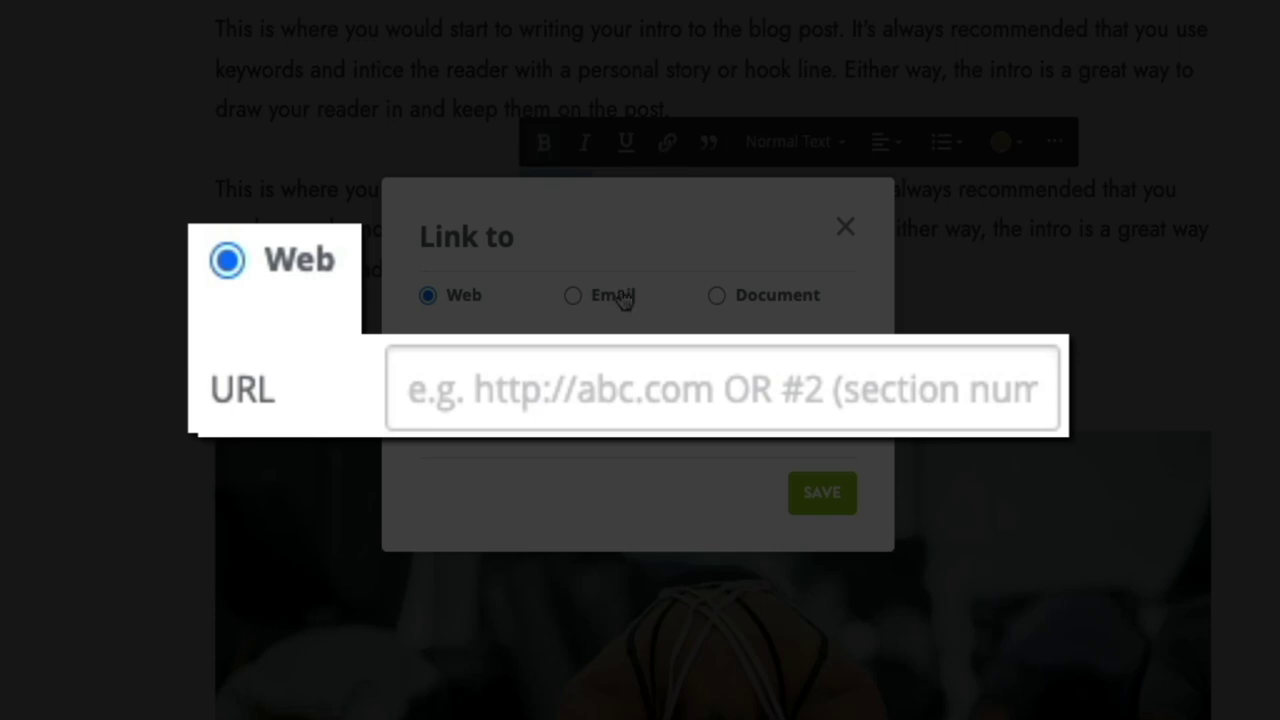
{"action": "left_click", "coordinate": [517, 410]}
{"action": "type", "text": "https://www."}
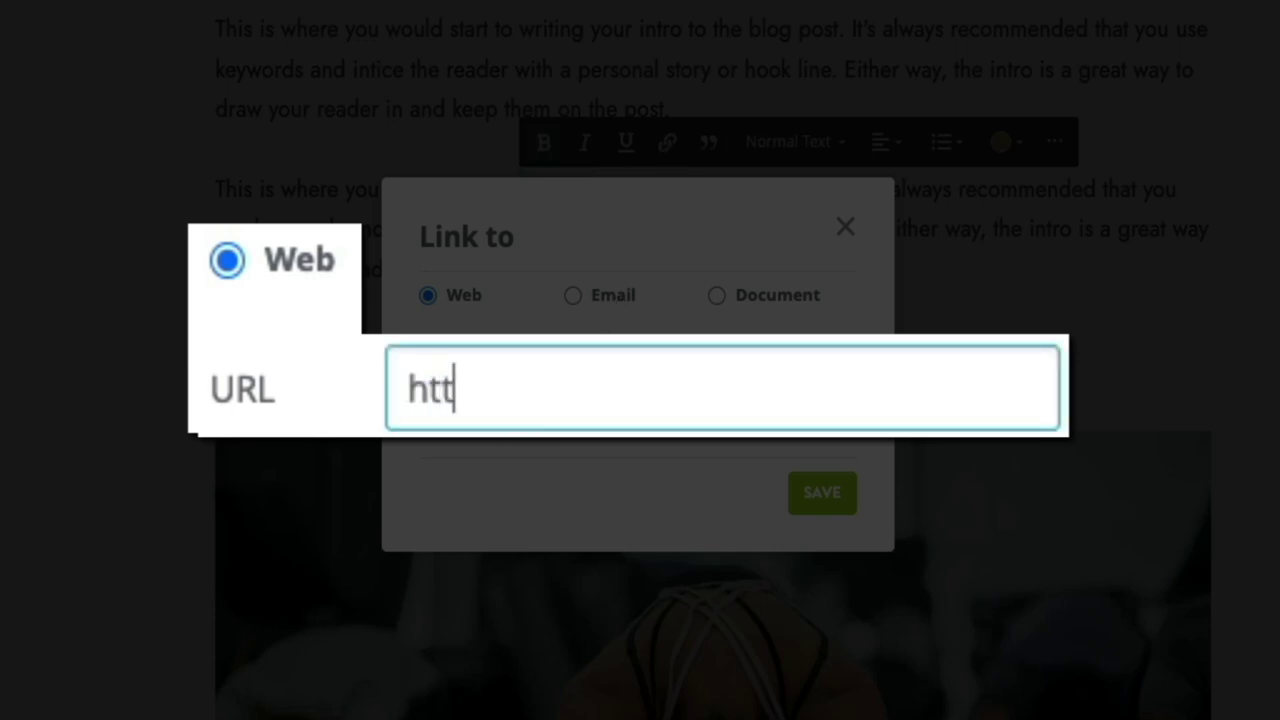
{"action": "type", "text": "google.com"}
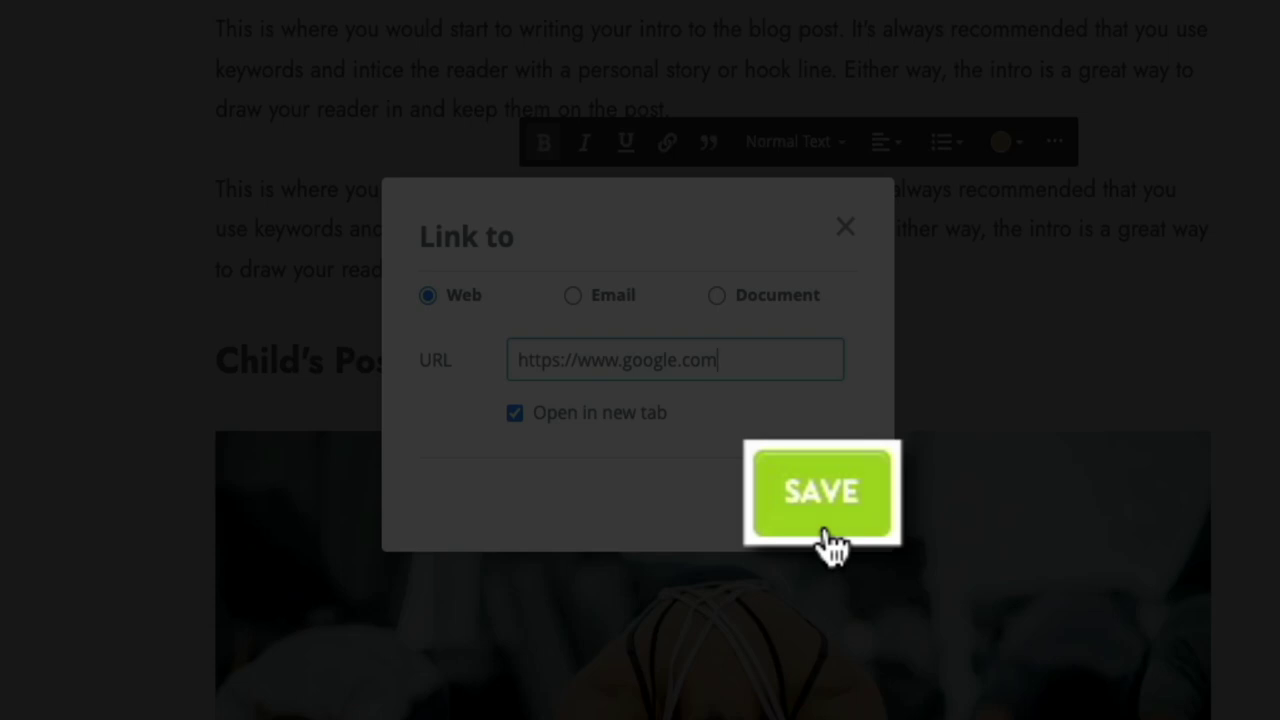
{"action": "left_click", "coordinate": [832, 545]}
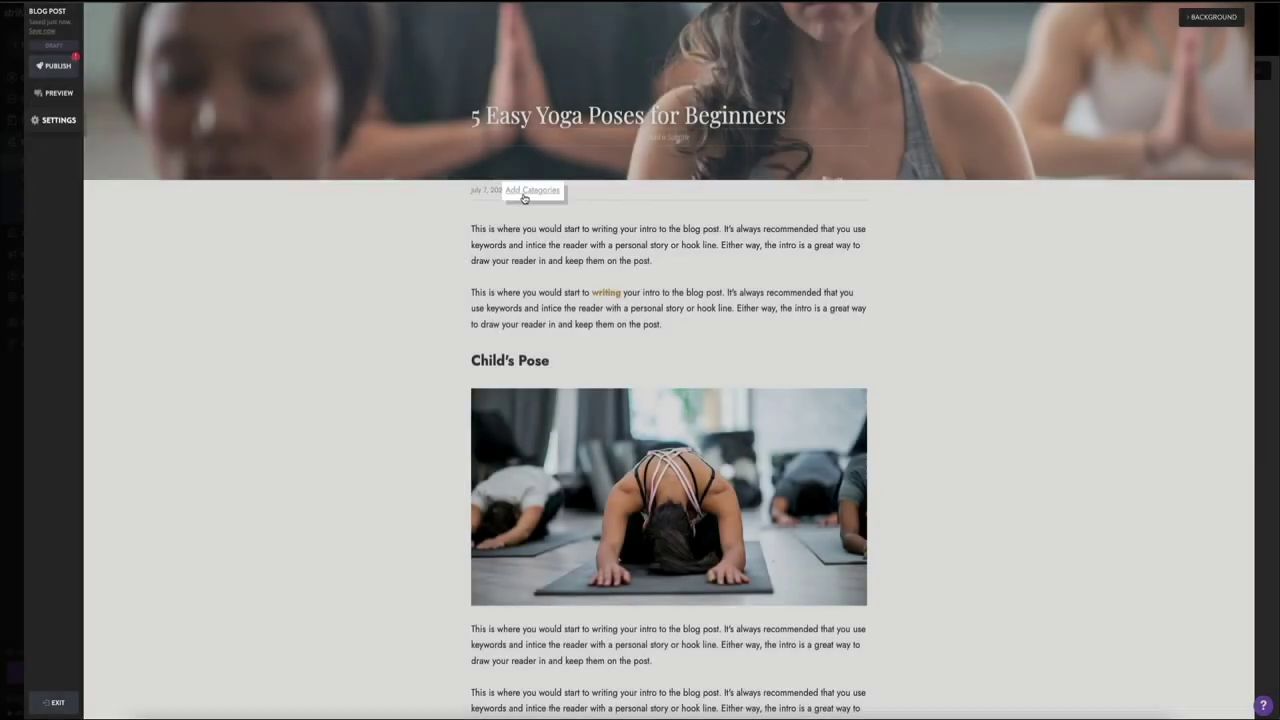
Step: In the post settings, add Beginner's Yoga as the post's blog category
{"action": "left_click", "coordinate": [525, 195]}
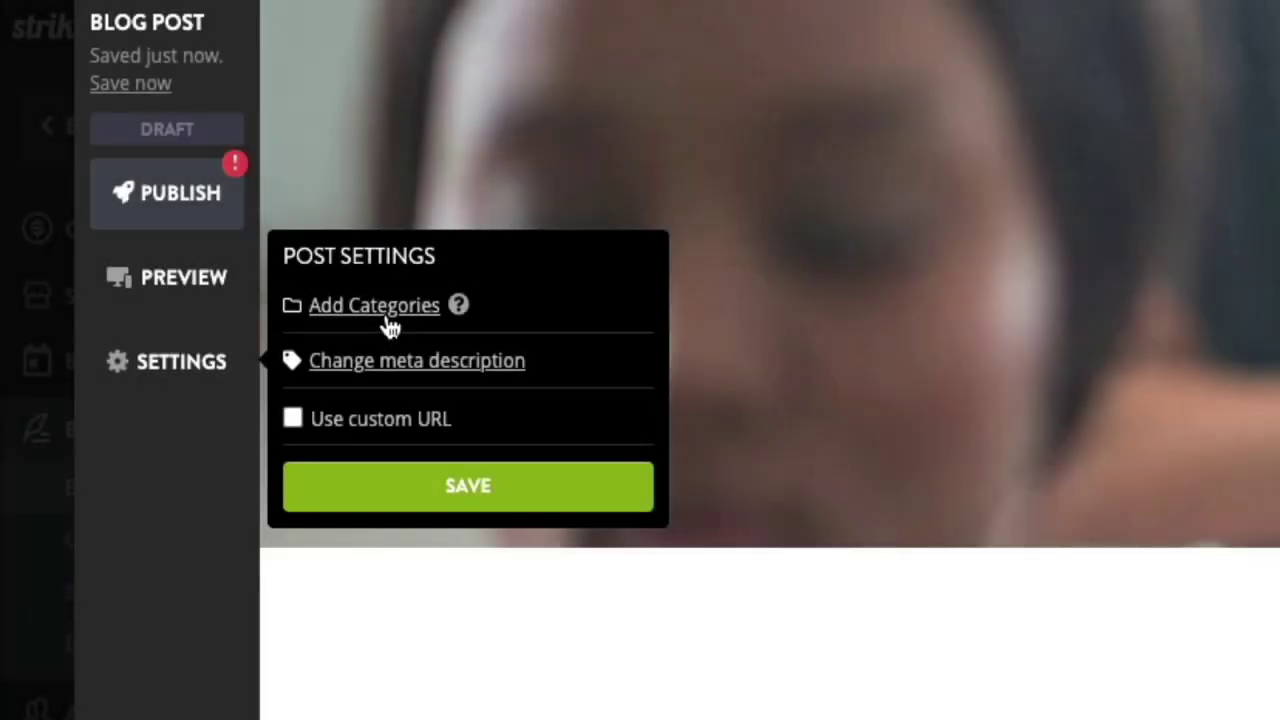
{"action": "left_click", "coordinate": [388, 310]}
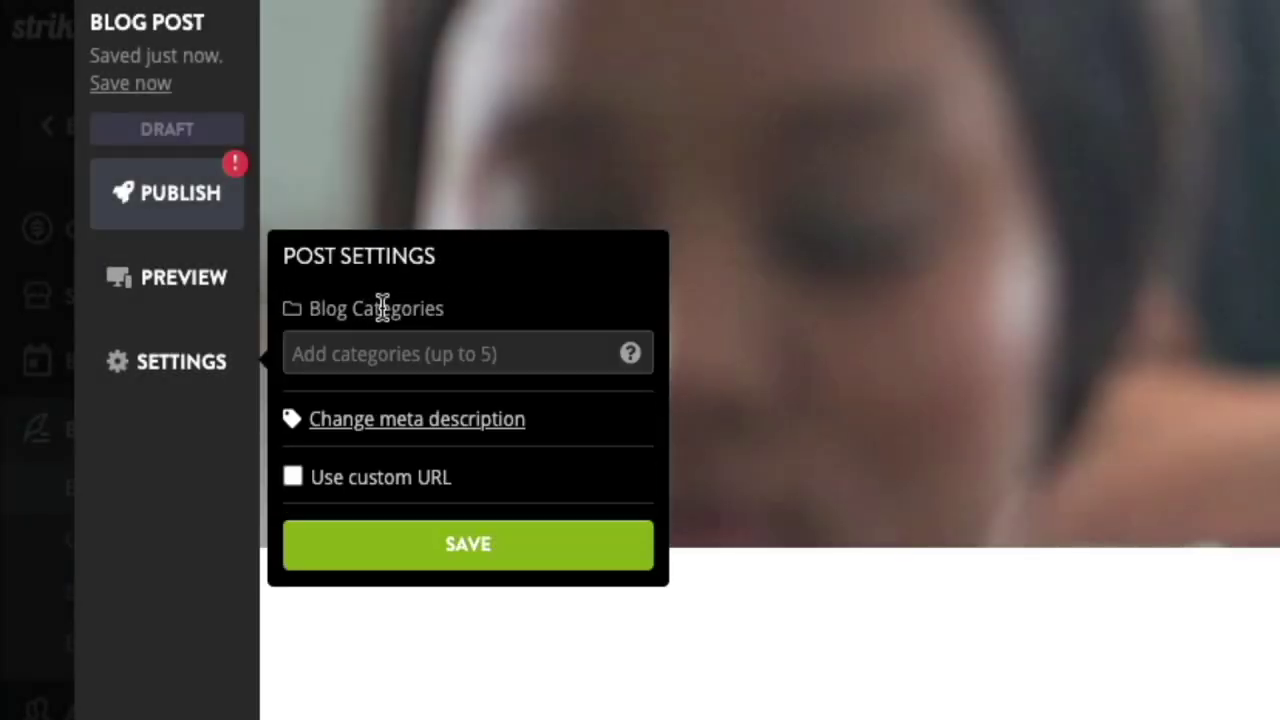
{"action": "left_click", "coordinate": [404, 360]}
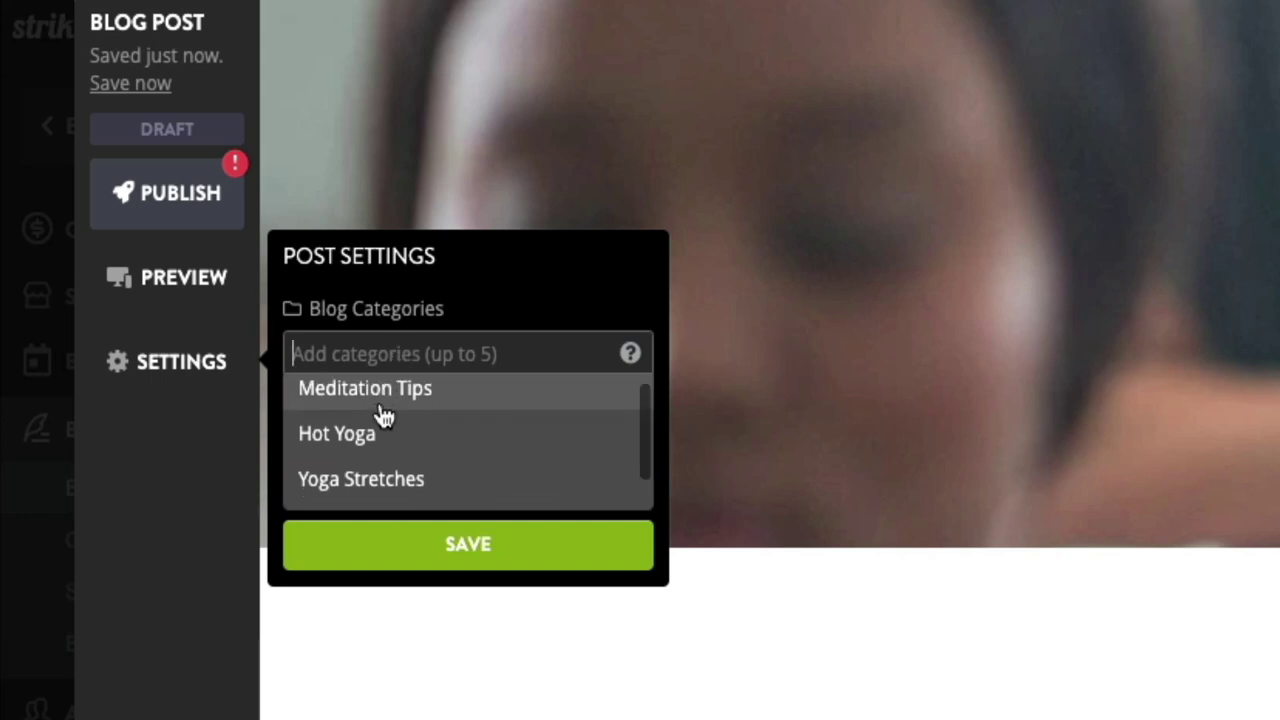
{"action": "scroll", "coordinate": [380, 415], "scroll_direction": "down", "scroll_amount": 1}
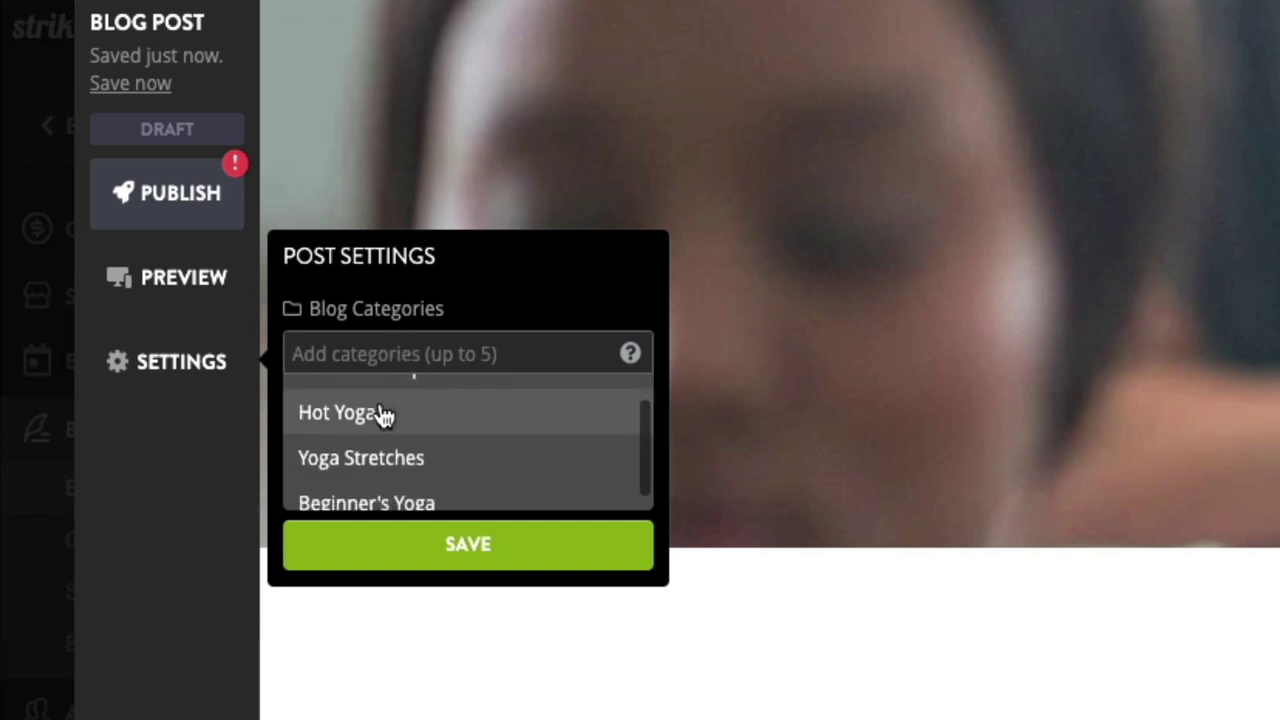
{"action": "left_click", "coordinate": [380, 500]}
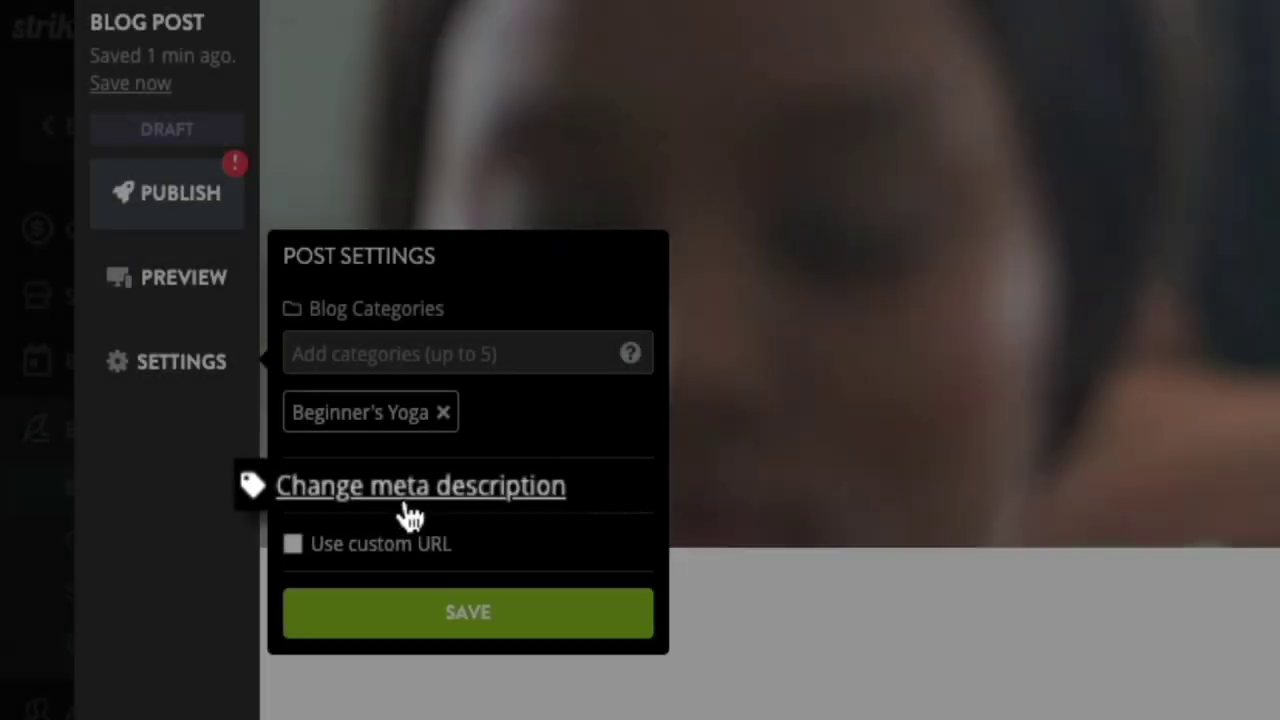
Step: Set the meta description to 'Learn the five yoga poses for beginners and start your yoga training today!' and save
{"action": "left_click", "coordinate": [410, 517]}
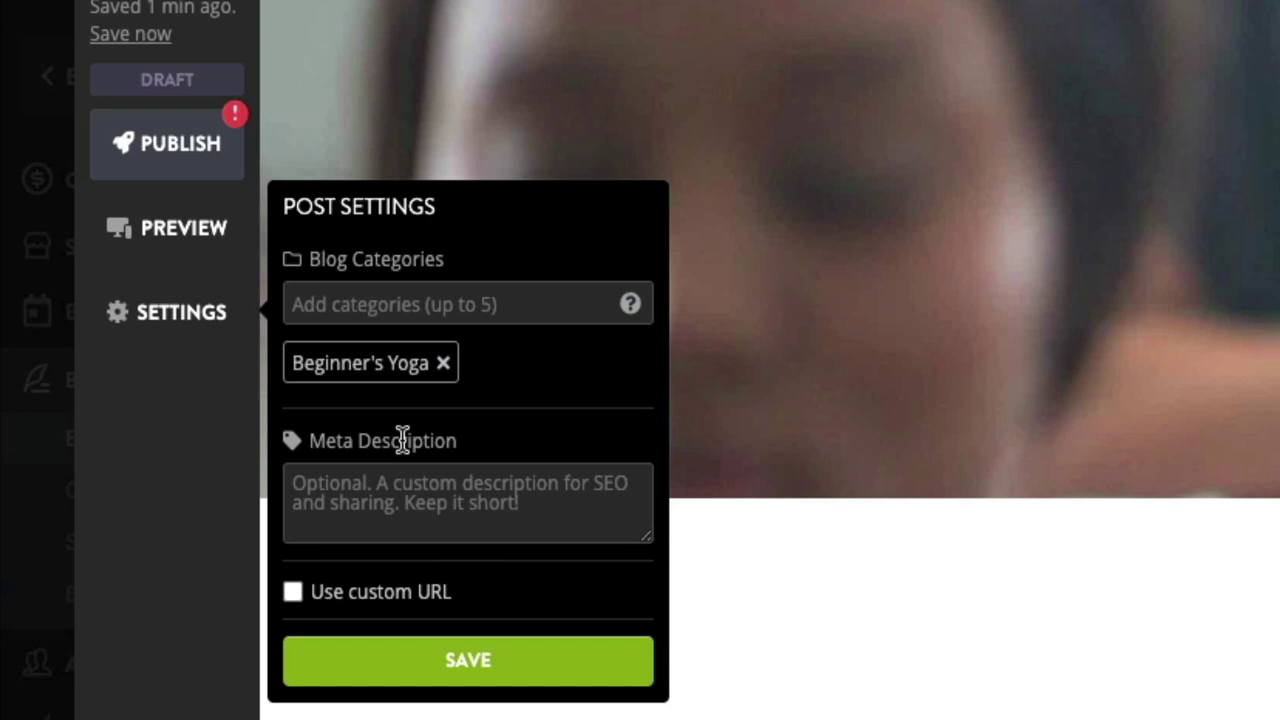
{"action": "left_click", "coordinate": [288, 490]}
{"action": "type", "text": "Lear"}
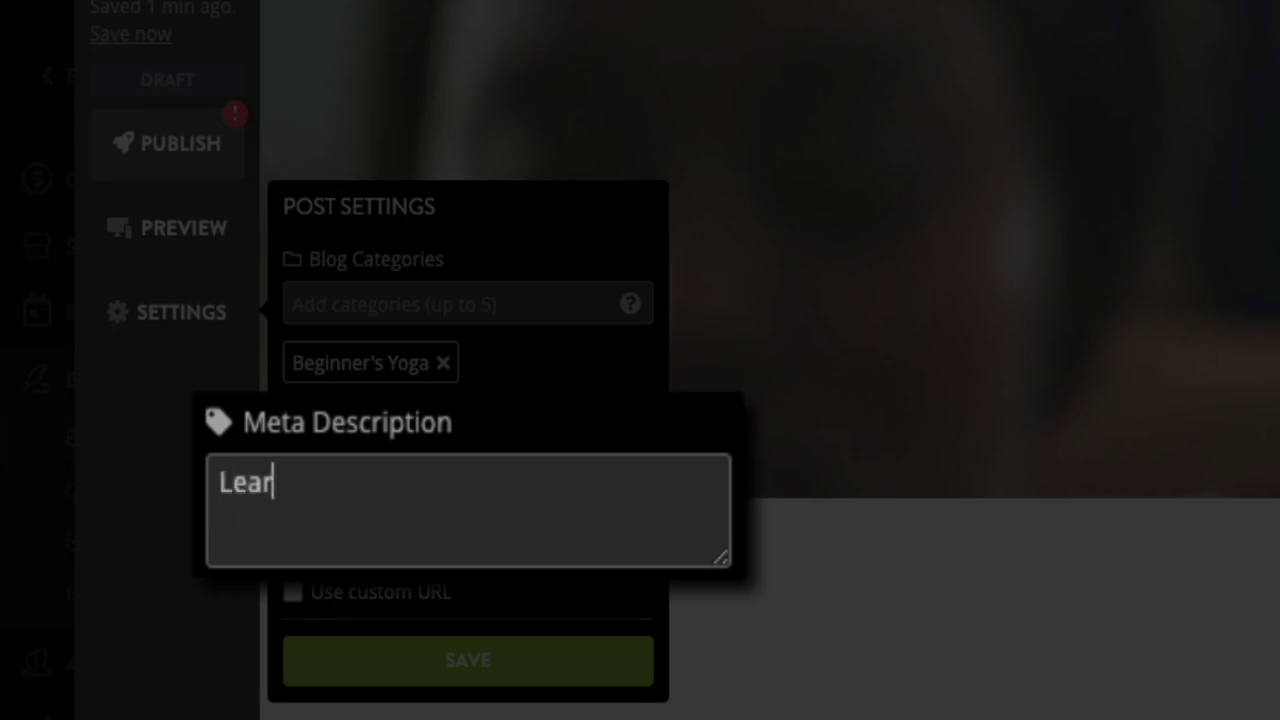
{"action": "type", "text": "n the five"}
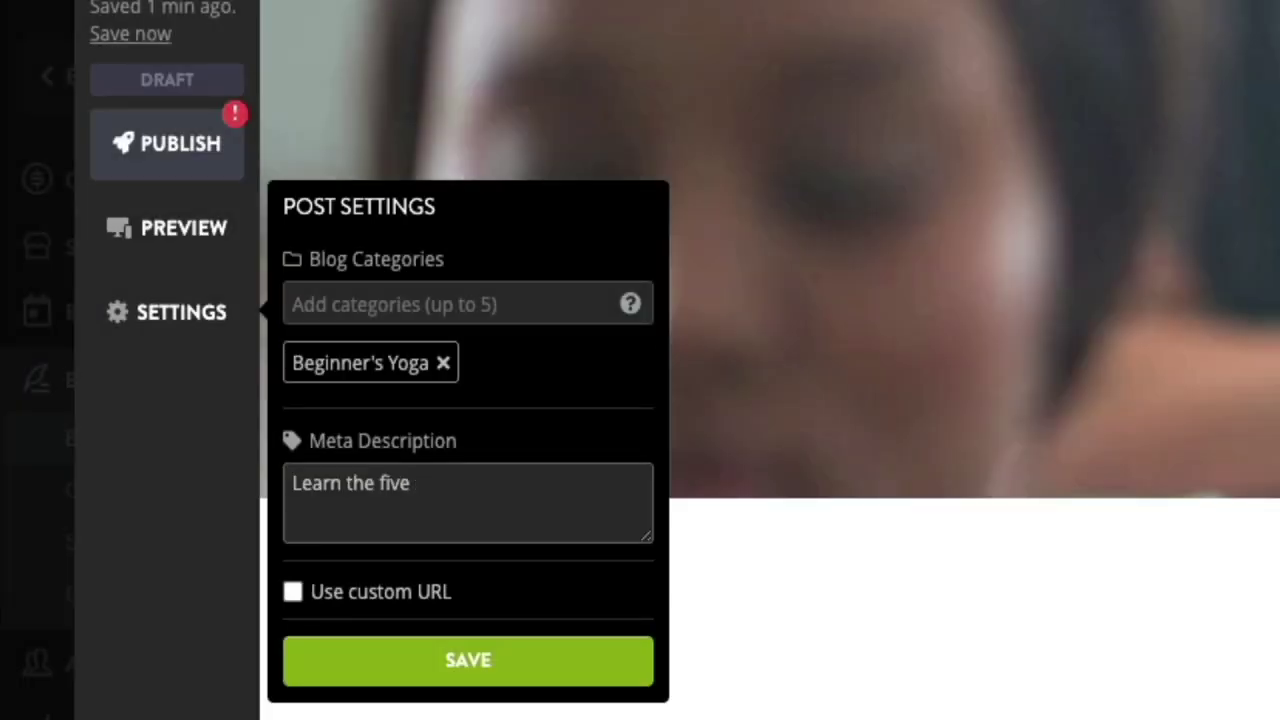
{"action": "type", "text": " yoga poses for beginners and start your yoga training today!"}
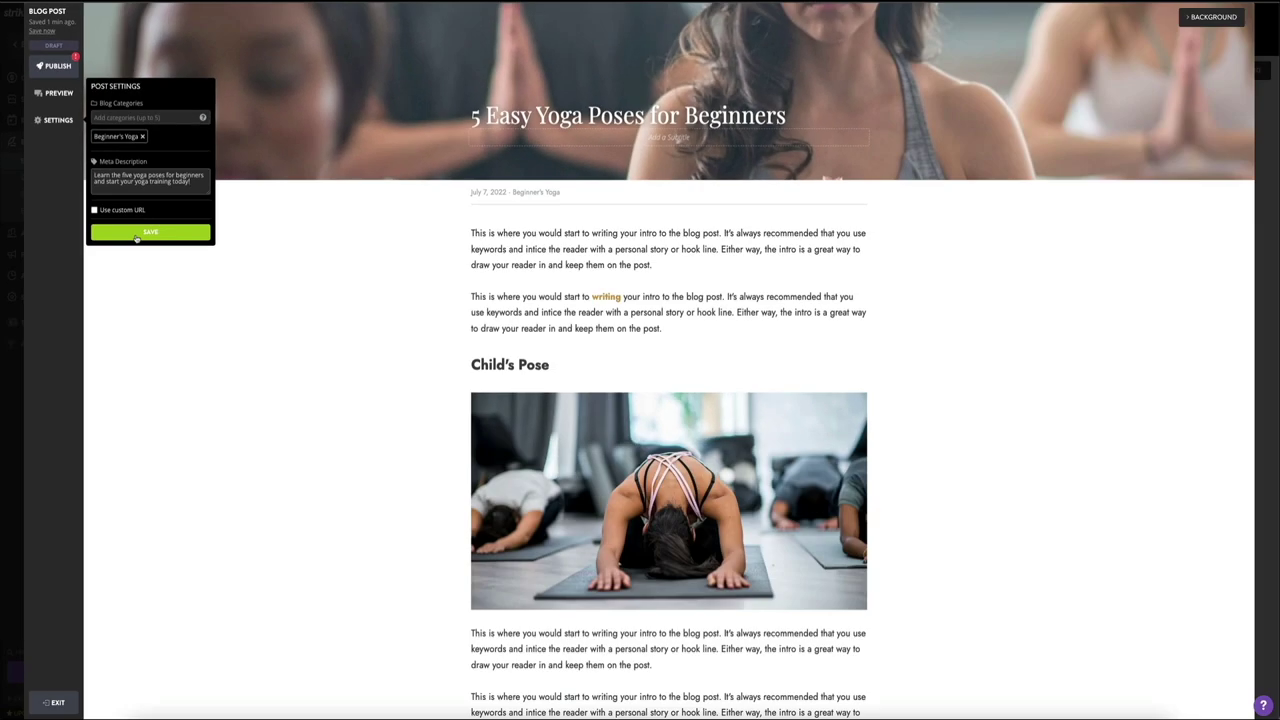
{"action": "left_click", "coordinate": [136, 237]}
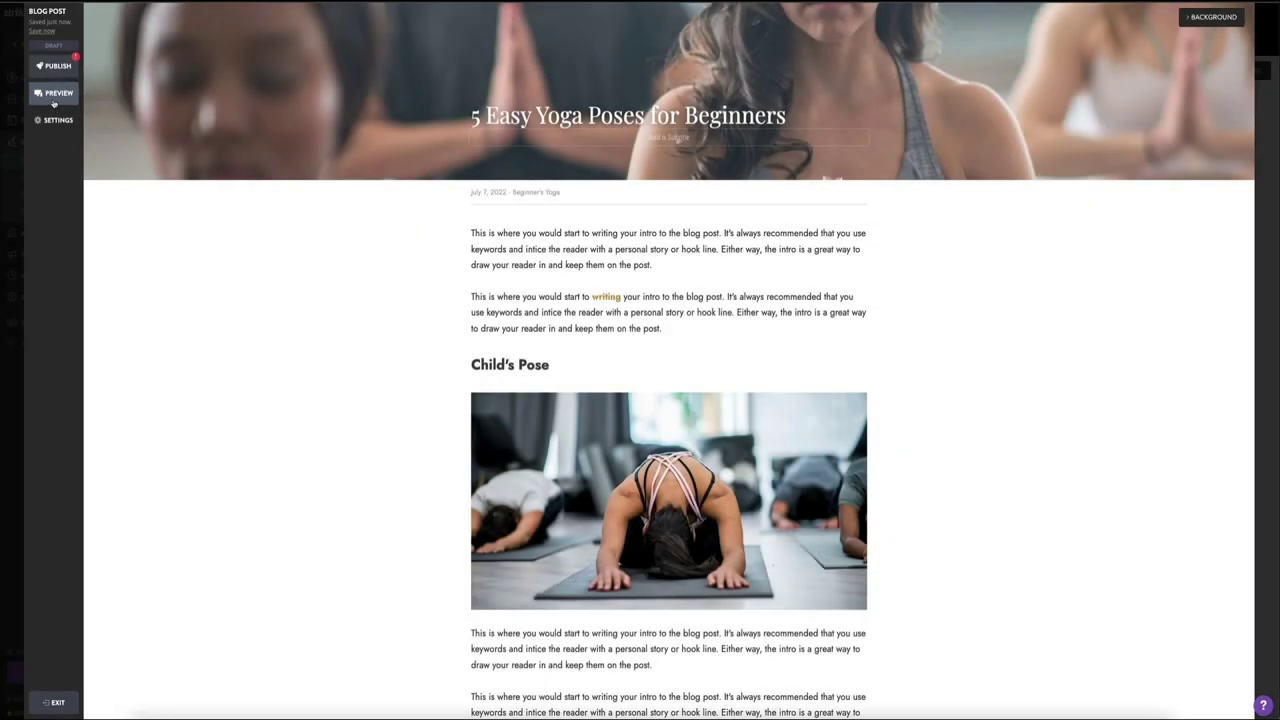
{"action": "left_click", "coordinate": [53, 99]}
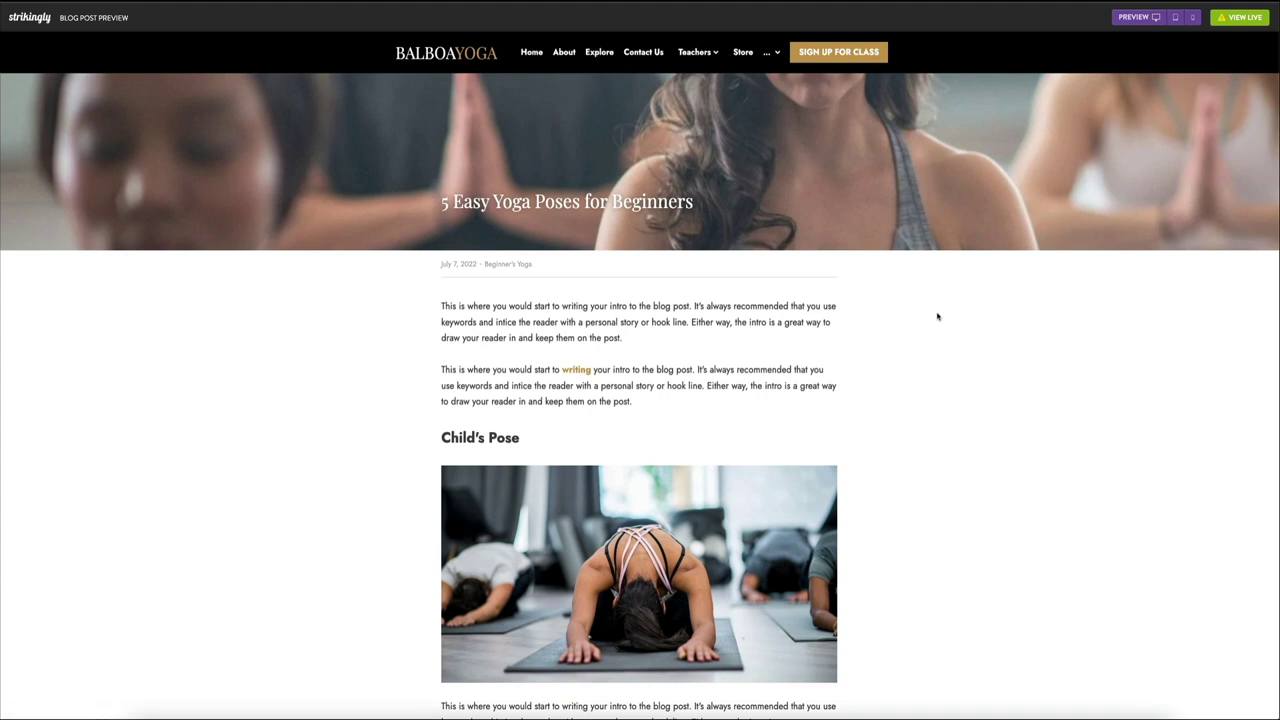
{"action": "scroll", "coordinate": [937, 317], "scroll_direction": "down", "scroll_amount": 3}
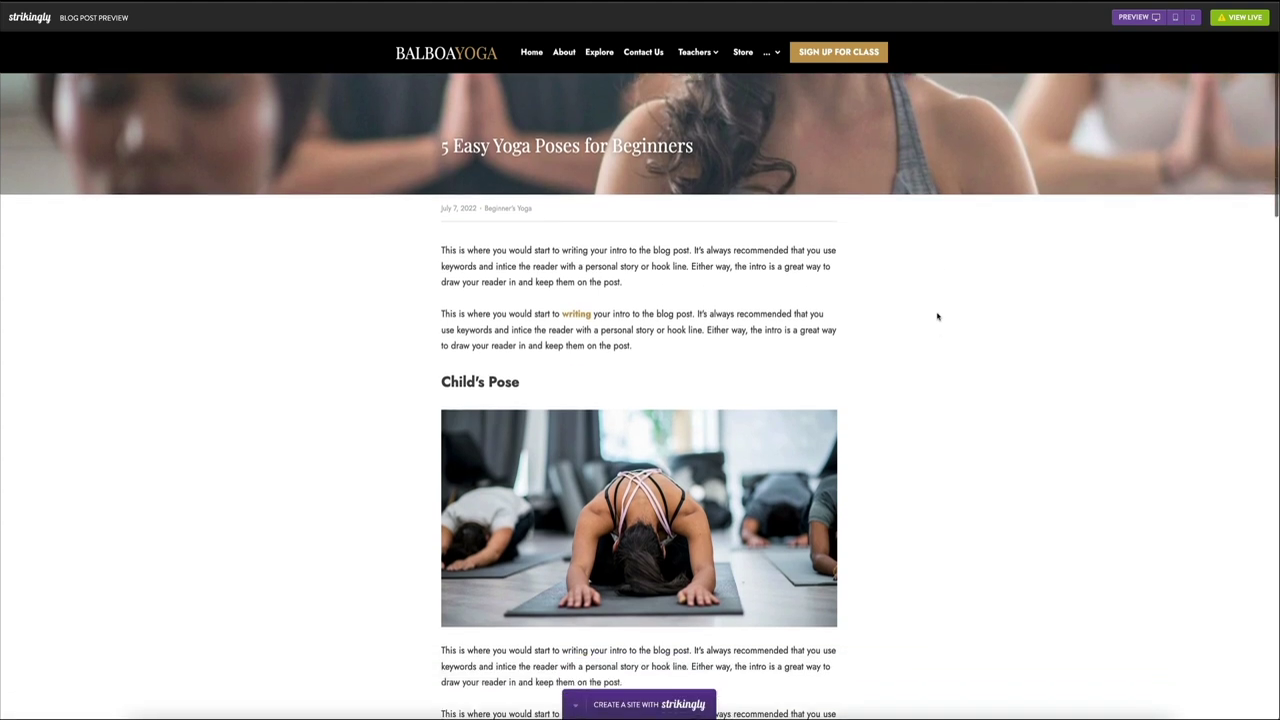
{"action": "scroll", "coordinate": [937, 317], "scroll_direction": "down", "scroll_amount": 5}
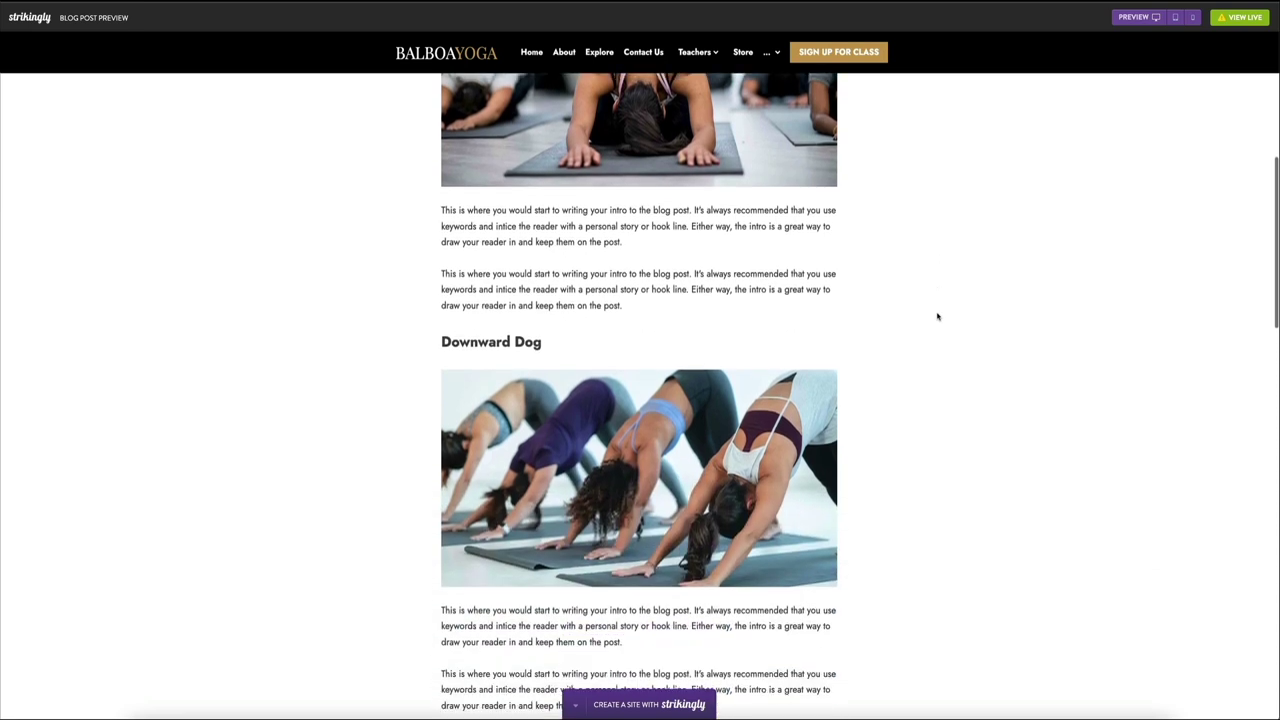
{"action": "scroll", "coordinate": [937, 317], "scroll_direction": "down", "scroll_amount": 5}
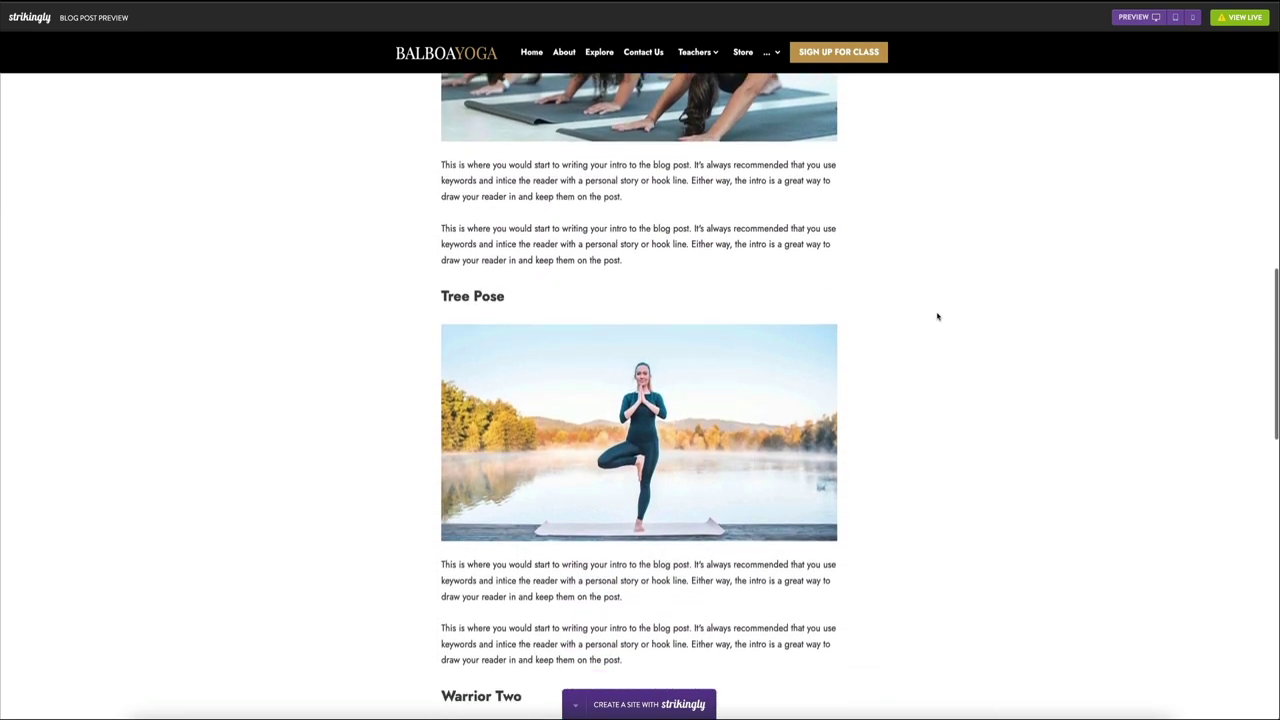
{"action": "scroll", "coordinate": [937, 317], "scroll_direction": "down", "scroll_amount": 8}
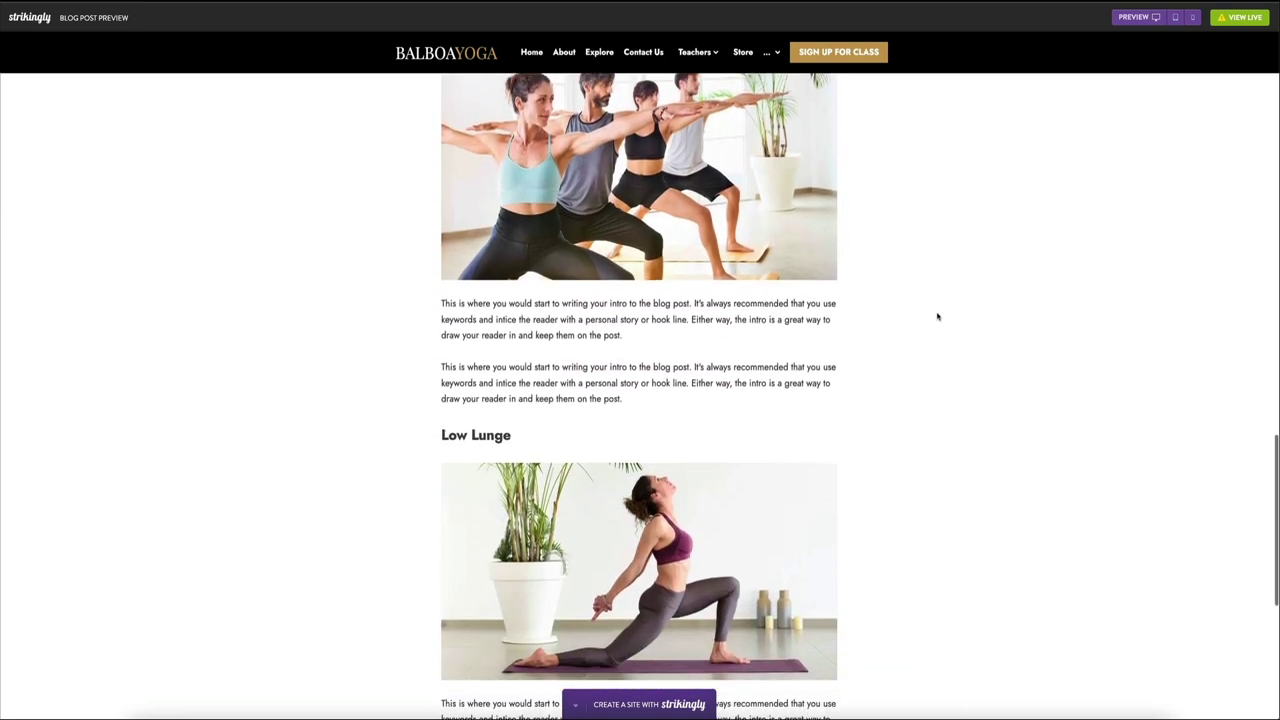
{"action": "scroll", "coordinate": [937, 317], "scroll_direction": "up", "scroll_amount": 4}
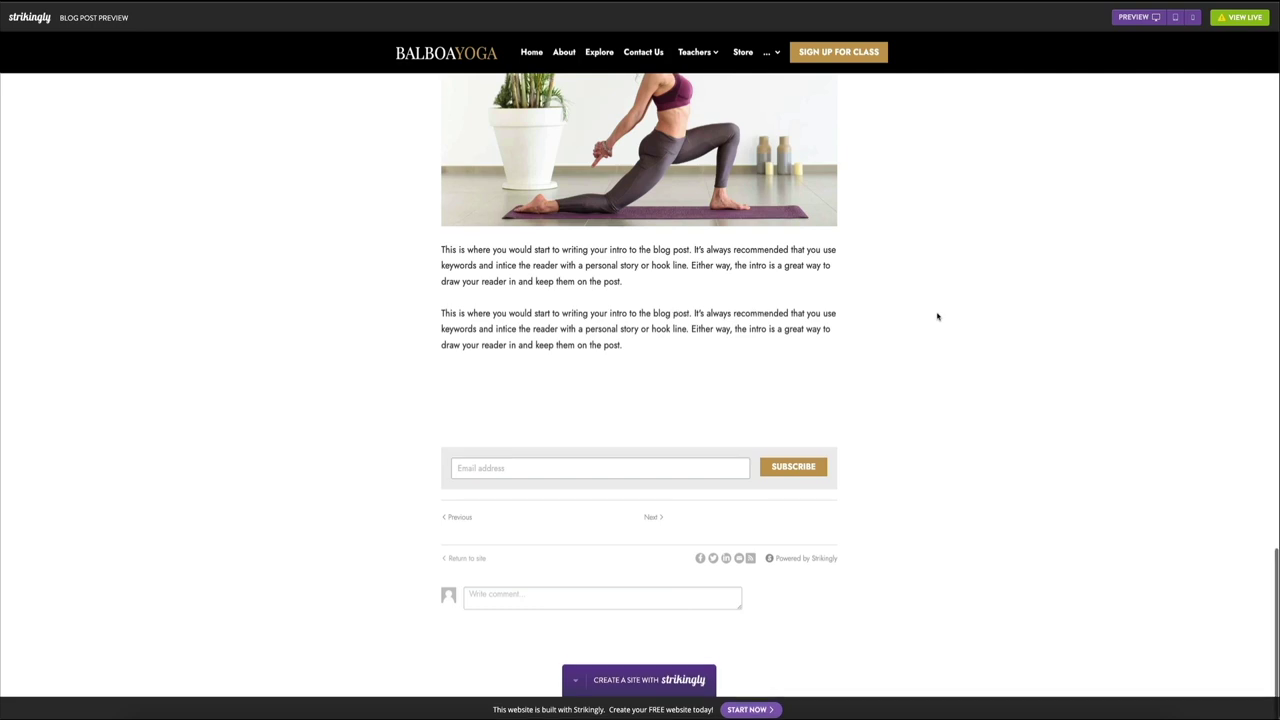
{"action": "scroll", "coordinate": [937, 317], "scroll_direction": "up", "scroll_amount": 9}
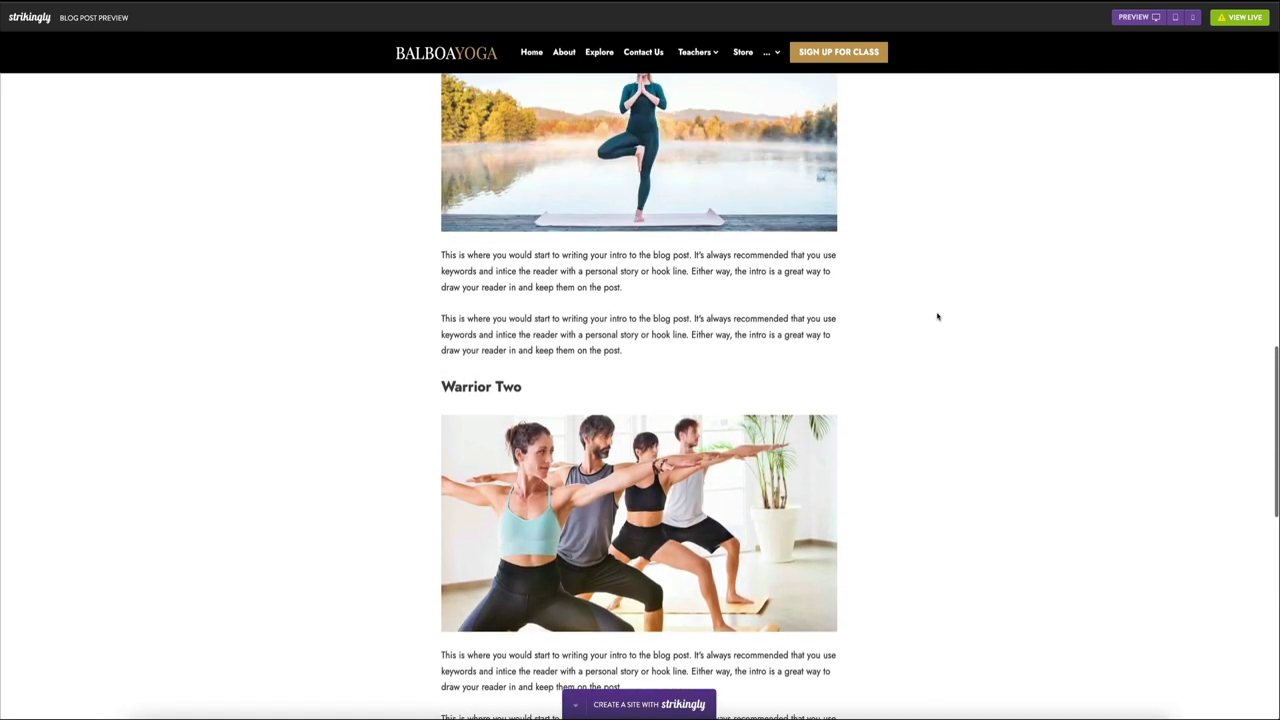
{"action": "scroll", "coordinate": [937, 317], "scroll_direction": "up", "scroll_amount": 12}
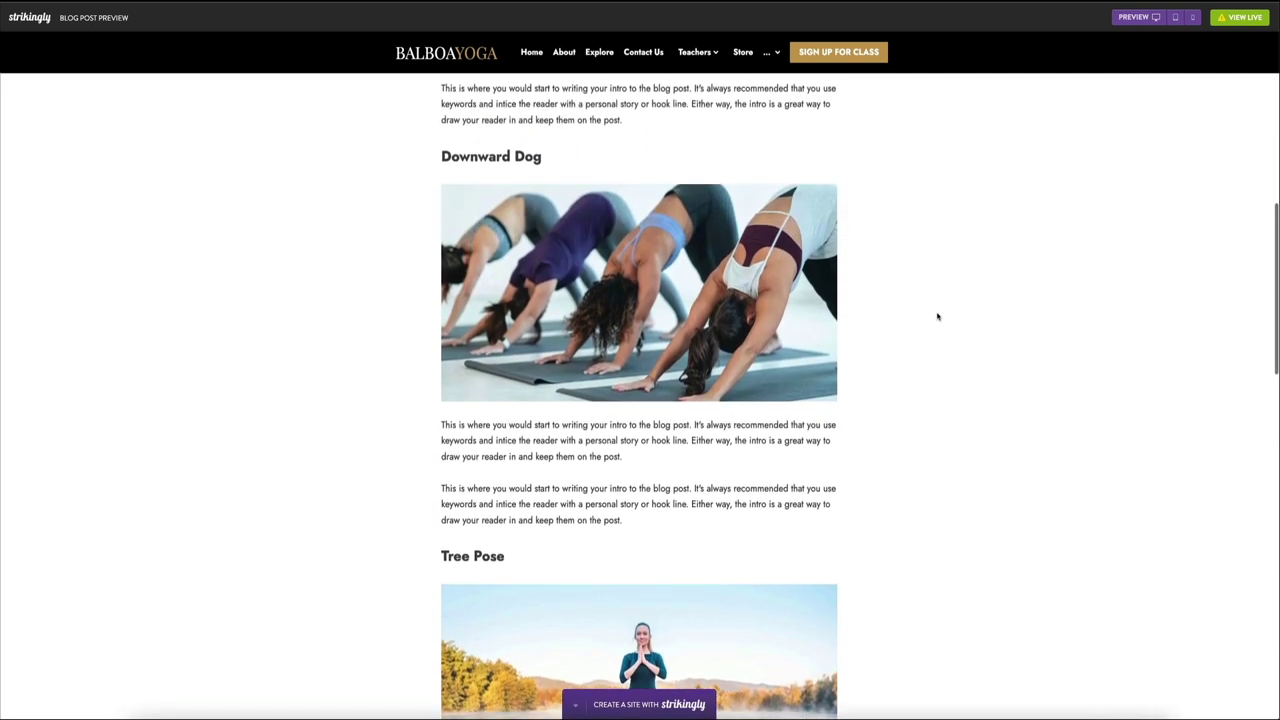
{"action": "scroll", "coordinate": [937, 317], "scroll_direction": "up", "scroll_amount": 1}
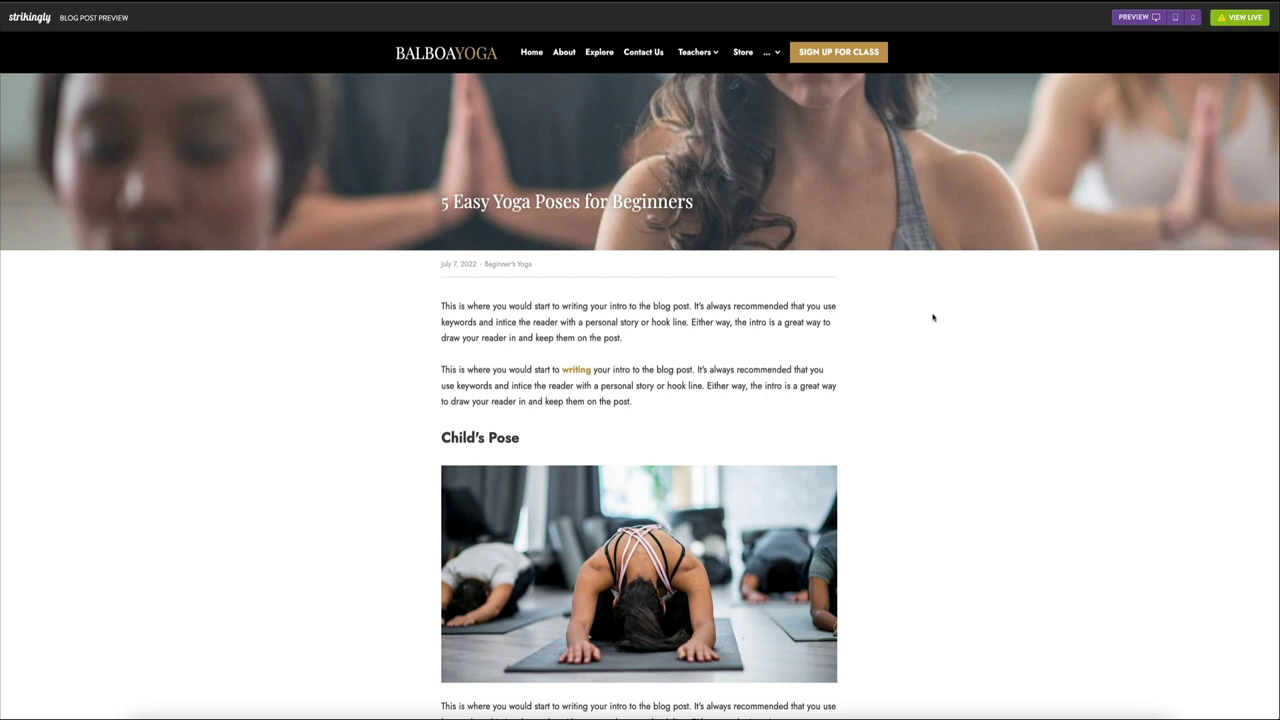
{"action": "key", "text": "Escape"}
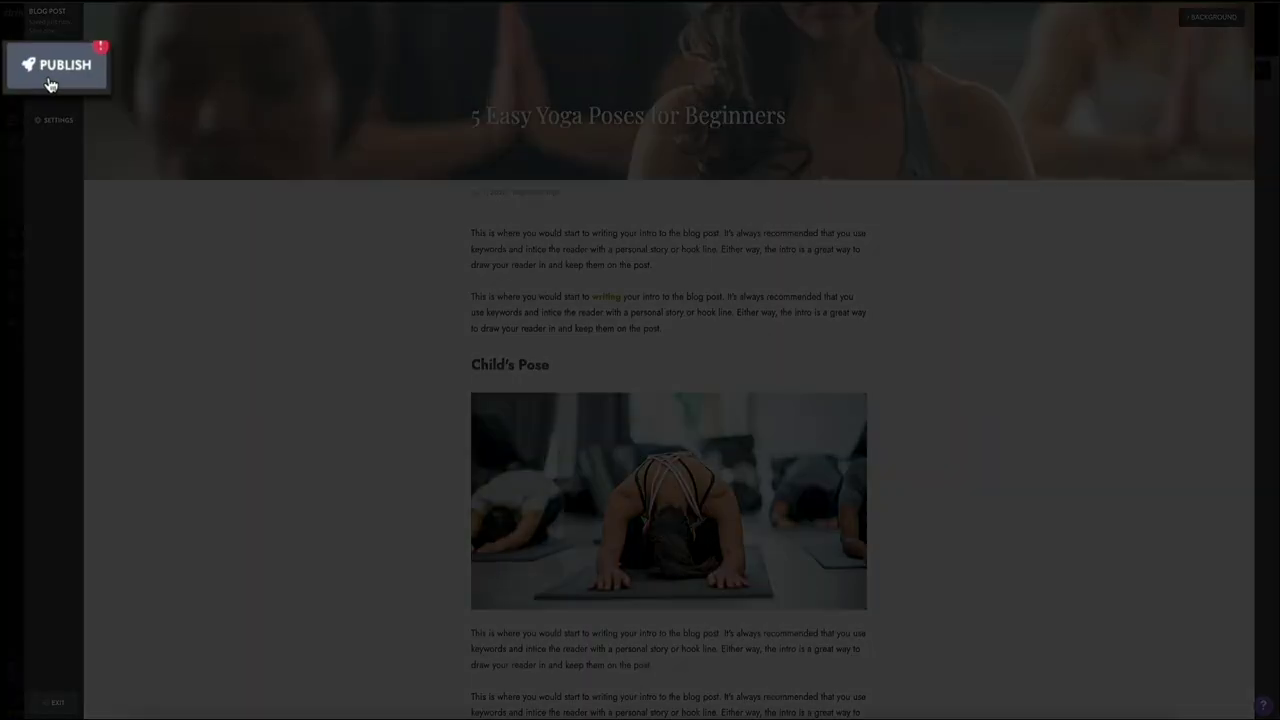
Step: Publish the post now and close the Published confirmation
{"action": "left_click", "coordinate": [52, 70]}
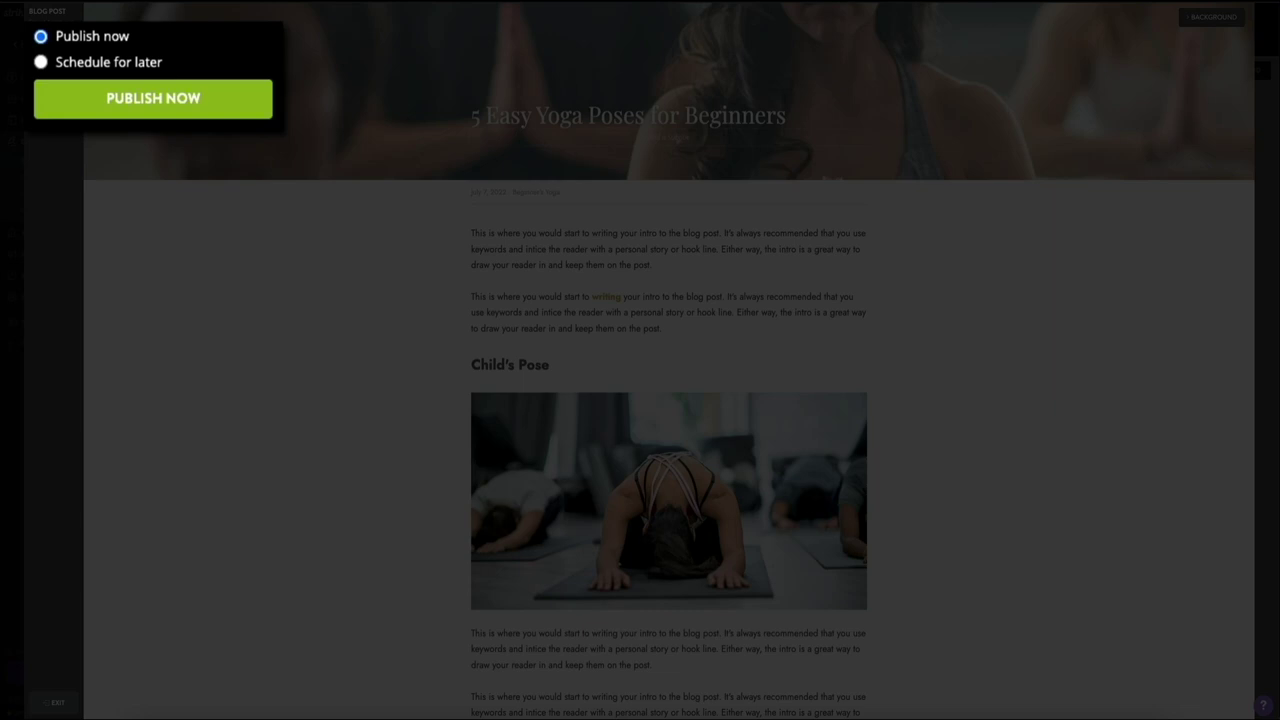
{"action": "left_click", "coordinate": [155, 117]}
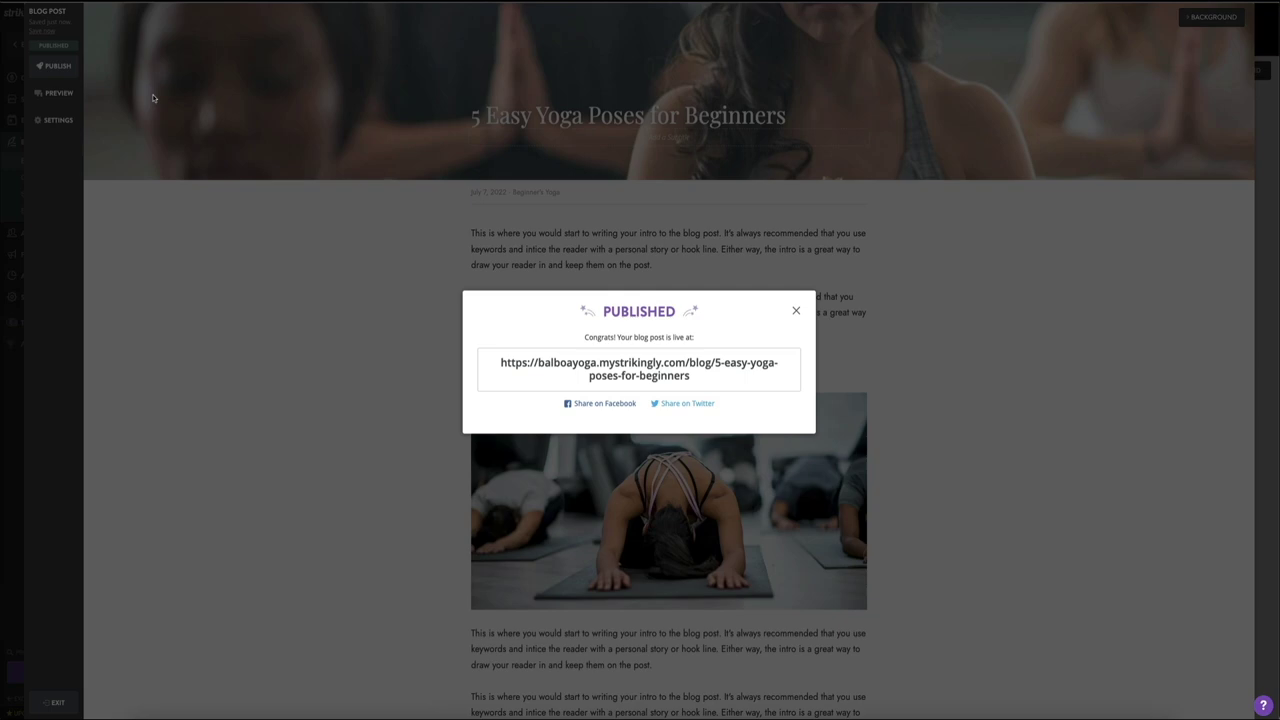
{"action": "left_click", "coordinate": [794, 313]}
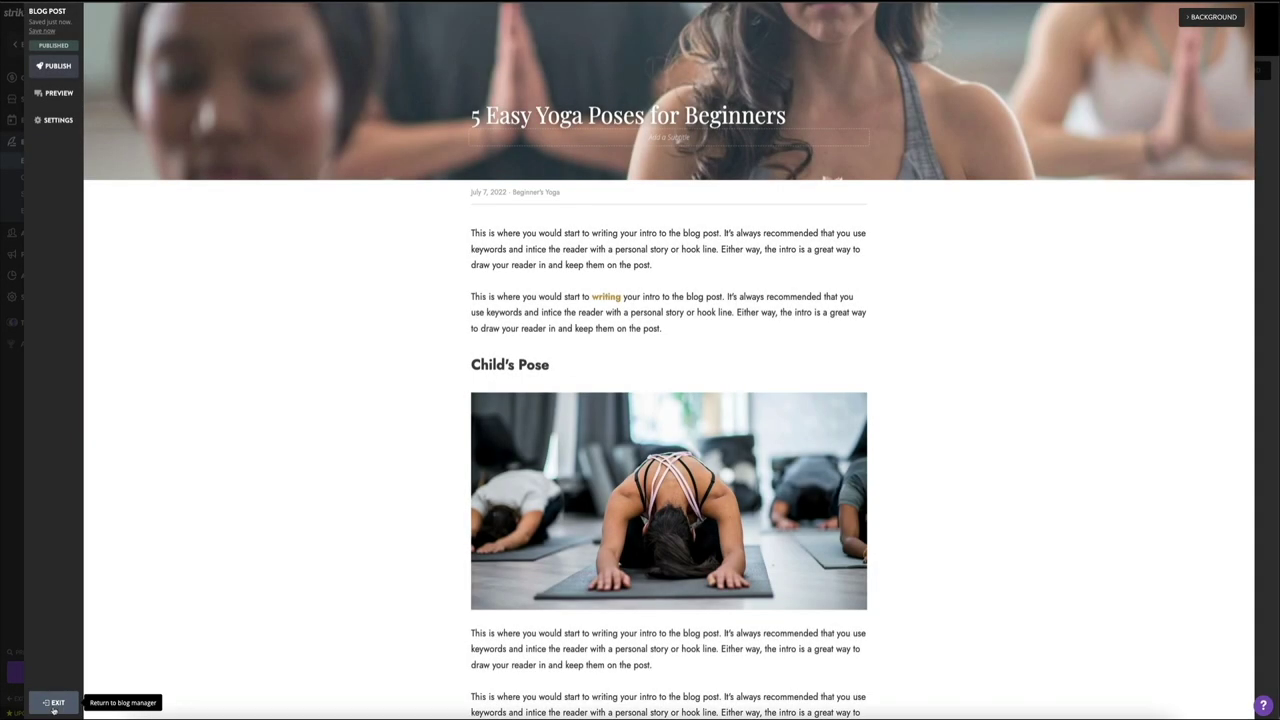
Step: Exit to the Blog Posts list, check the post's options, and return to the site design
{"action": "left_click", "coordinate": [53, 704]}
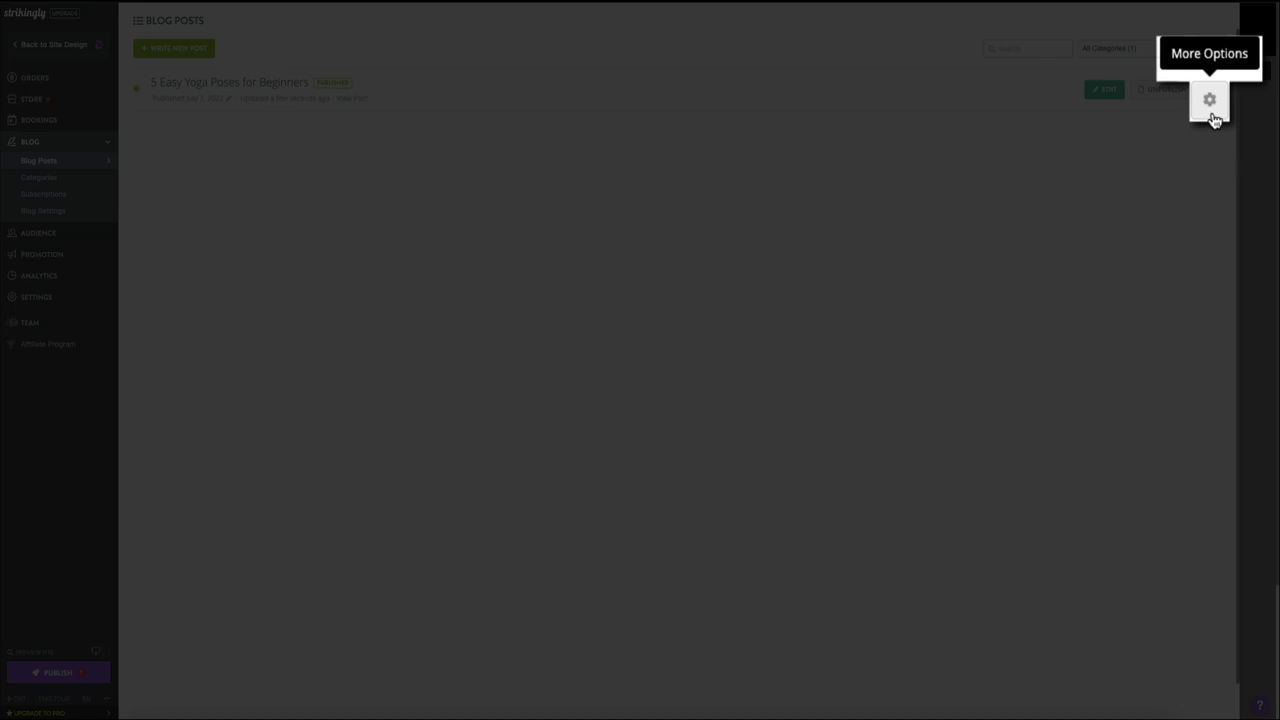
{"action": "left_click", "coordinate": [1212, 116]}
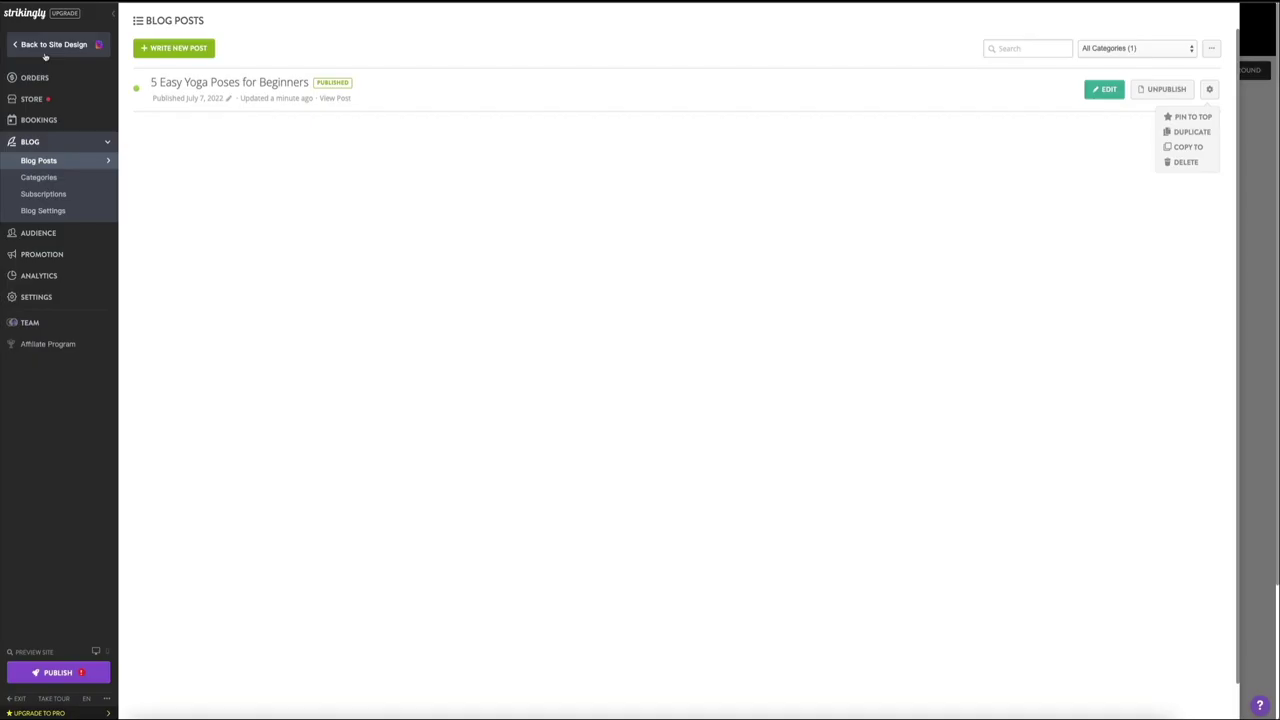
{"action": "left_click", "coordinate": [52, 45]}
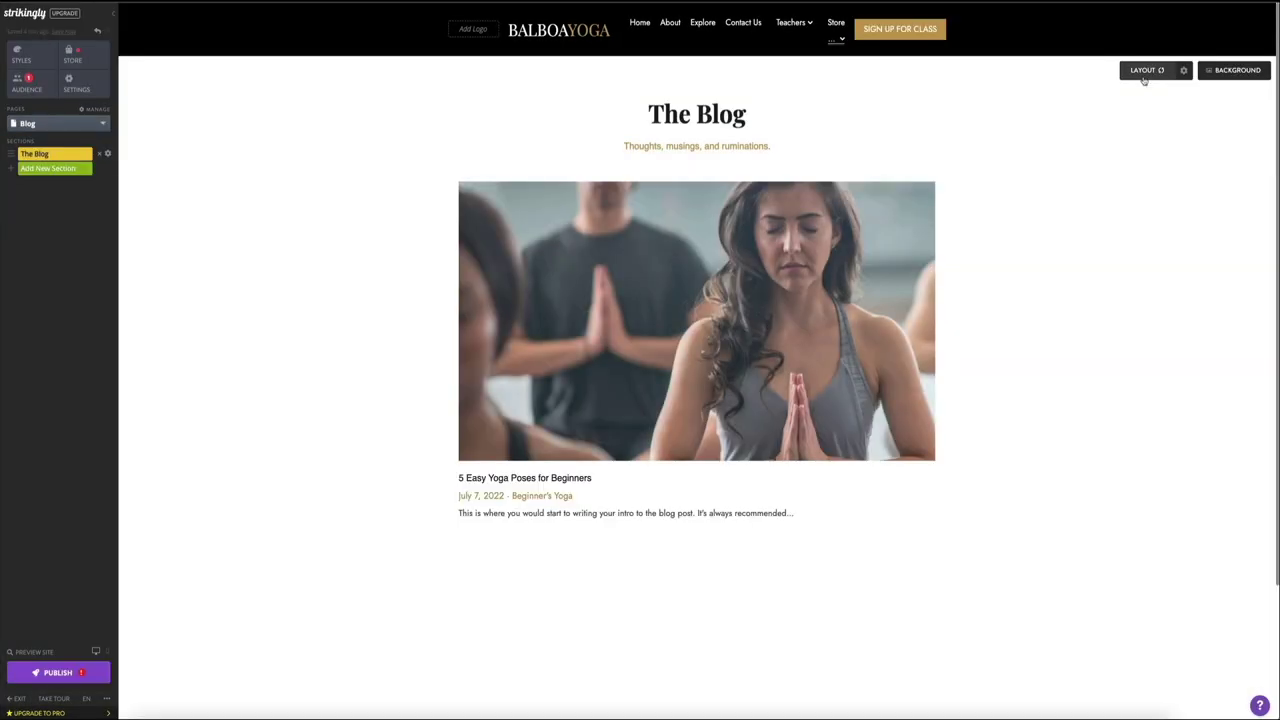
{"action": "left_click", "coordinate": [1145, 74]}
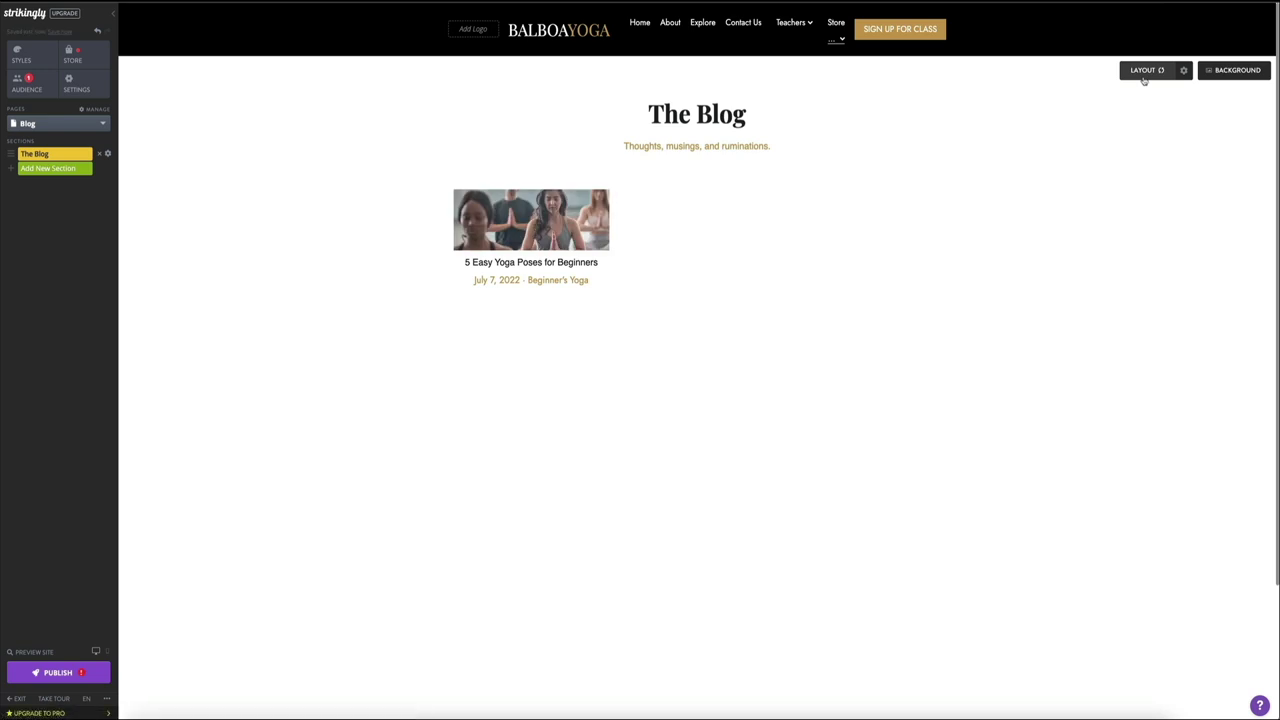
{"action": "left_click", "coordinate": [1144, 76]}
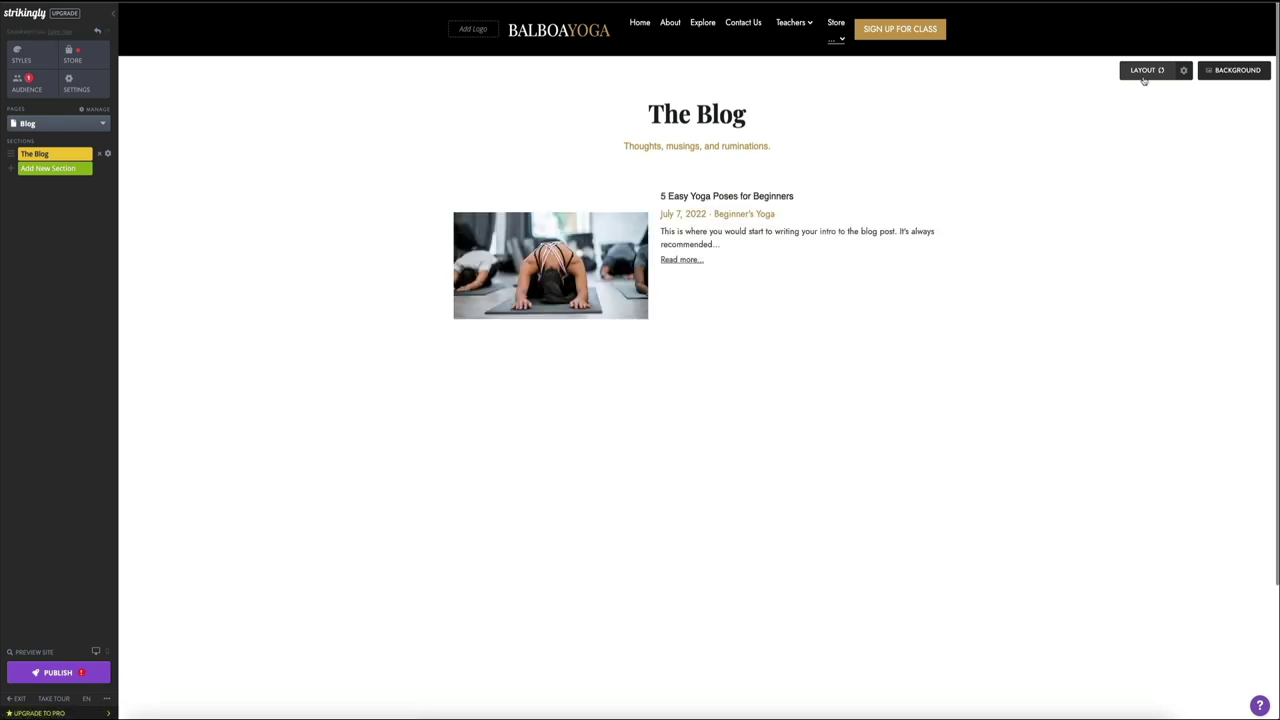
{"action": "left_click", "coordinate": [1144, 78]}
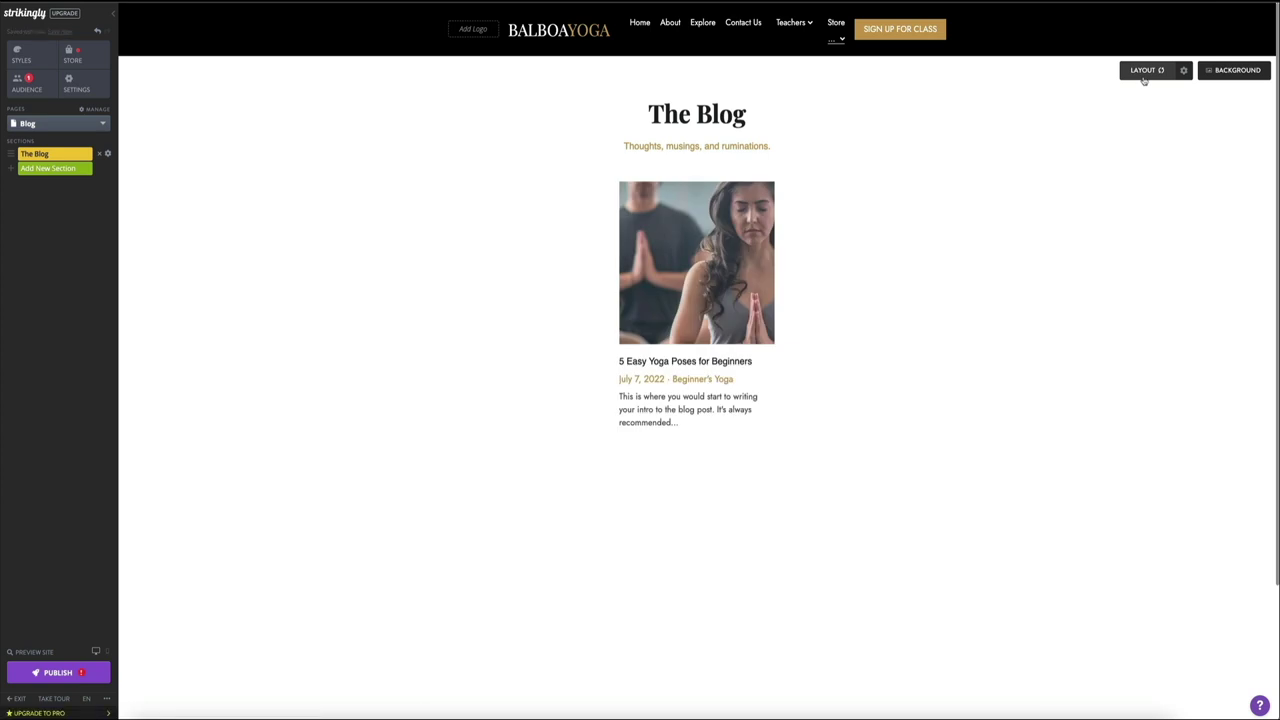
{"action": "left_click", "coordinate": [1144, 78]}
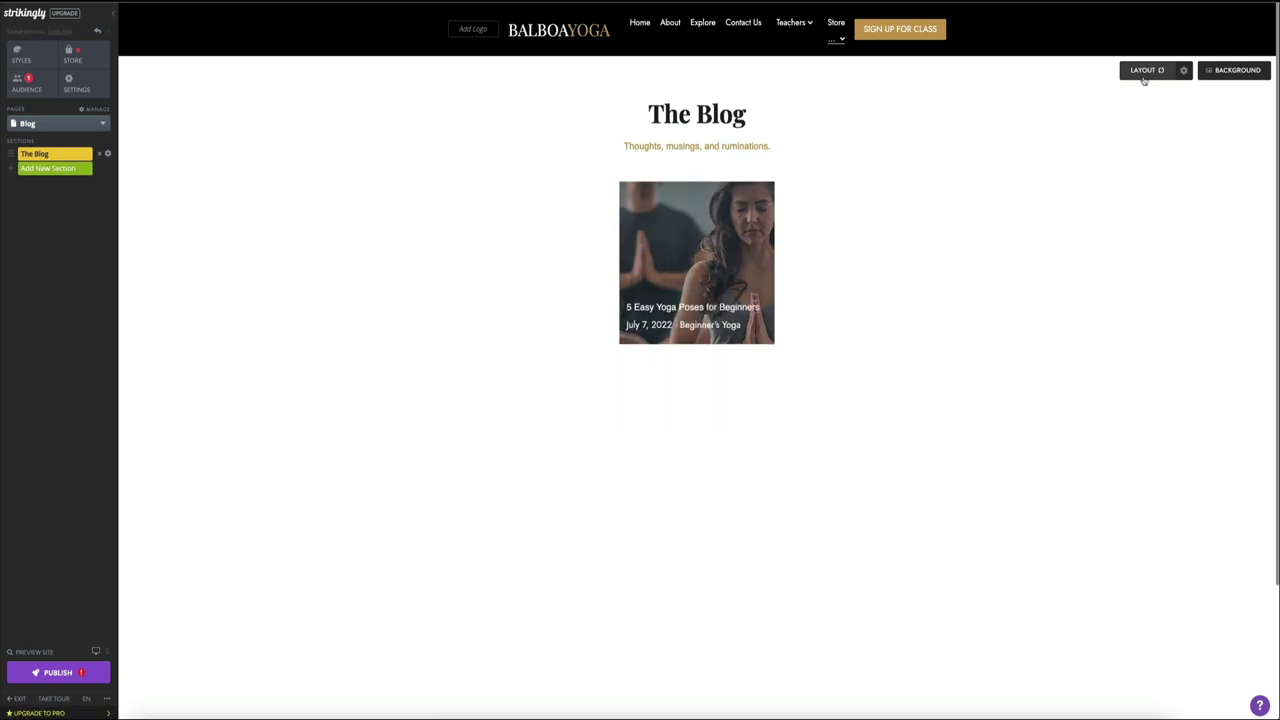
{"action": "left_click", "coordinate": [1144, 78]}
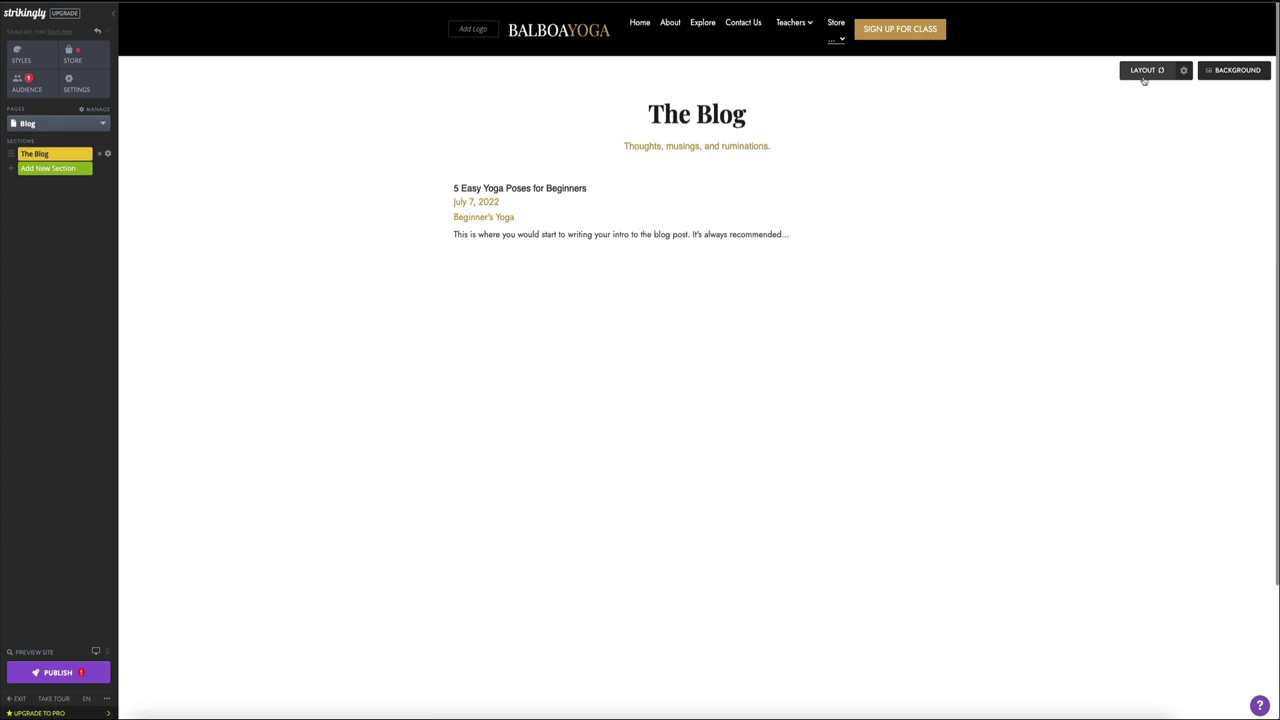
{"action": "left_click", "coordinate": [1144, 78]}
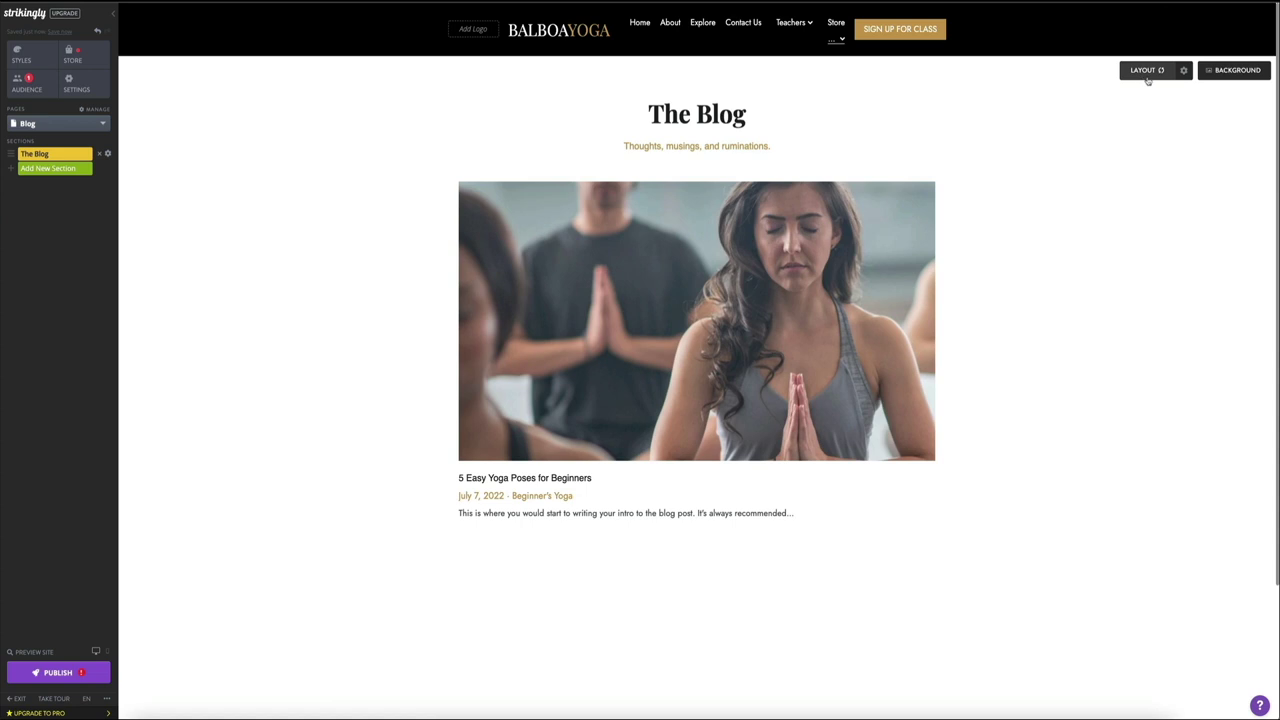
{"action": "left_click", "coordinate": [1184, 74]}
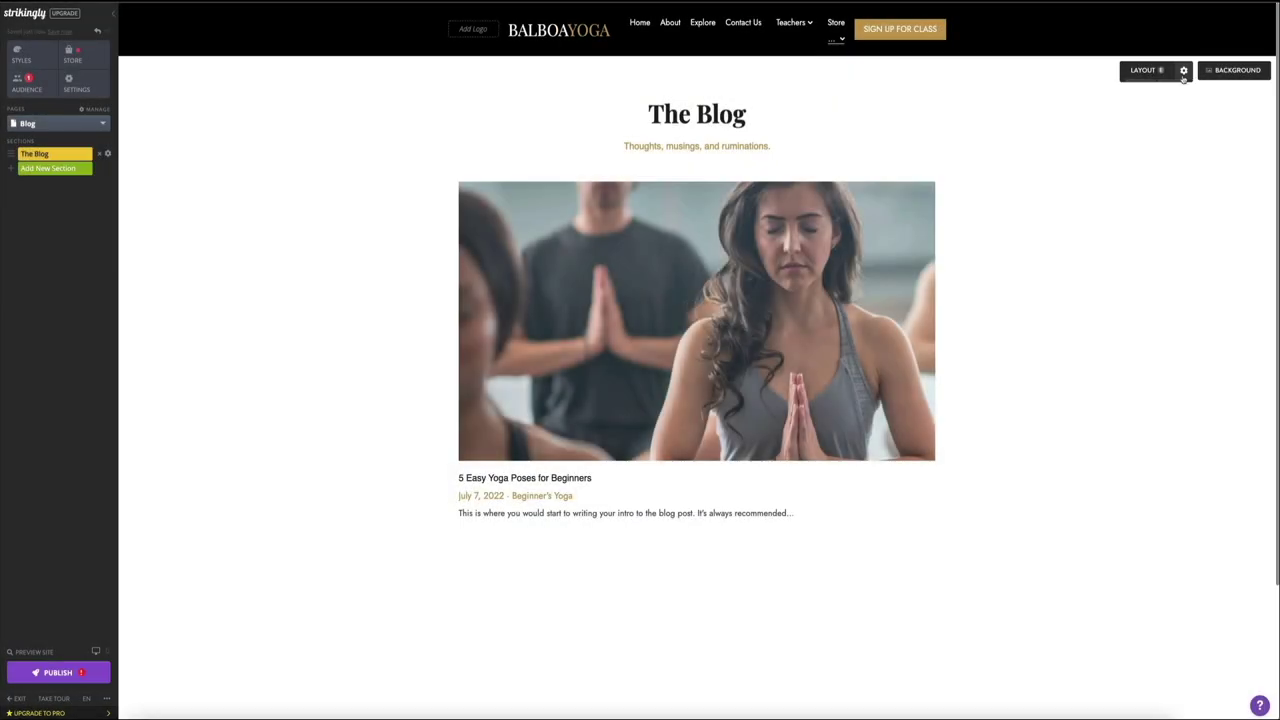
Step: Enable category tabs in The Blog section's settings, save, and preview the site
{"action": "left_click", "coordinate": [1185, 72]}
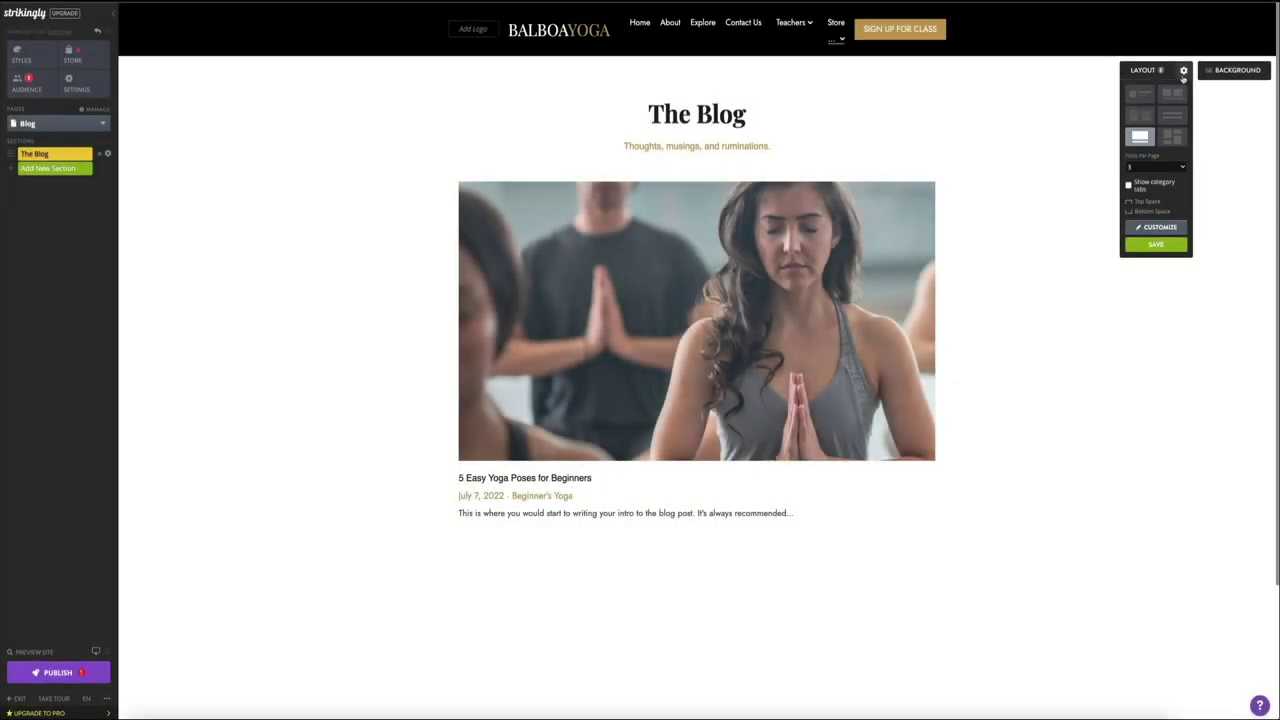
{"action": "left_click", "coordinate": [1183, 74]}
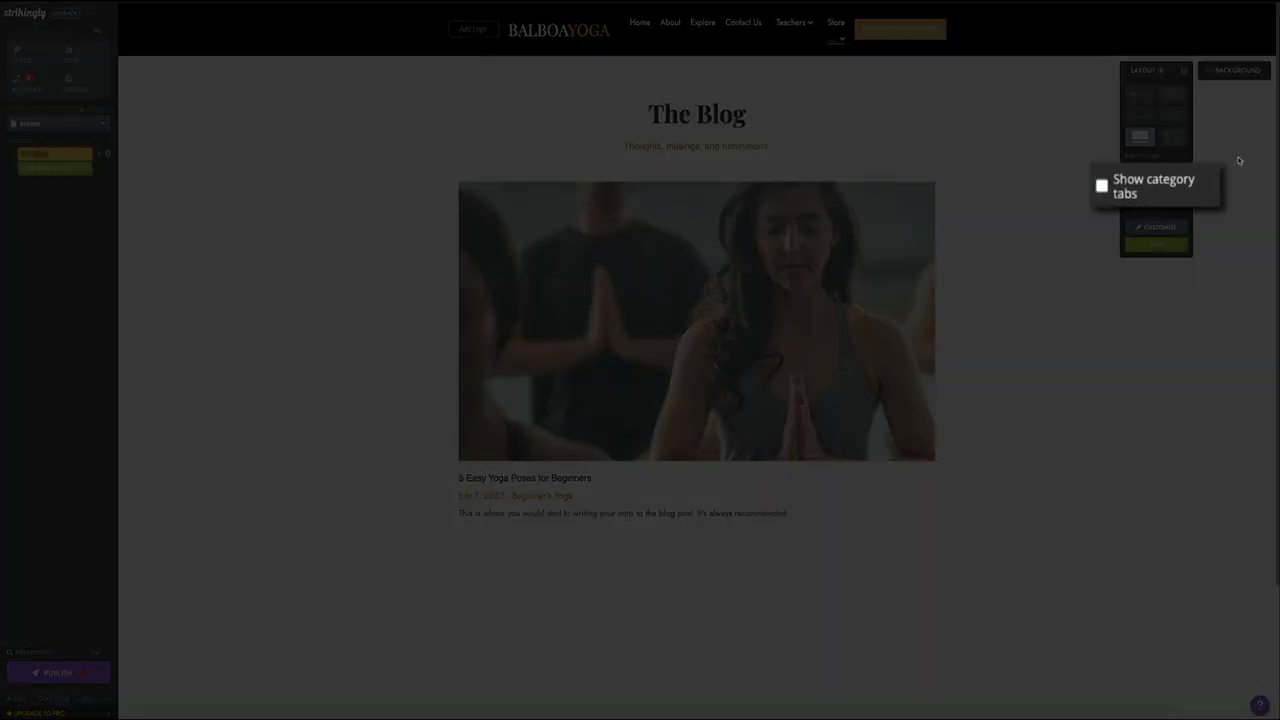
{"action": "left_click", "coordinate": [1101, 194]}
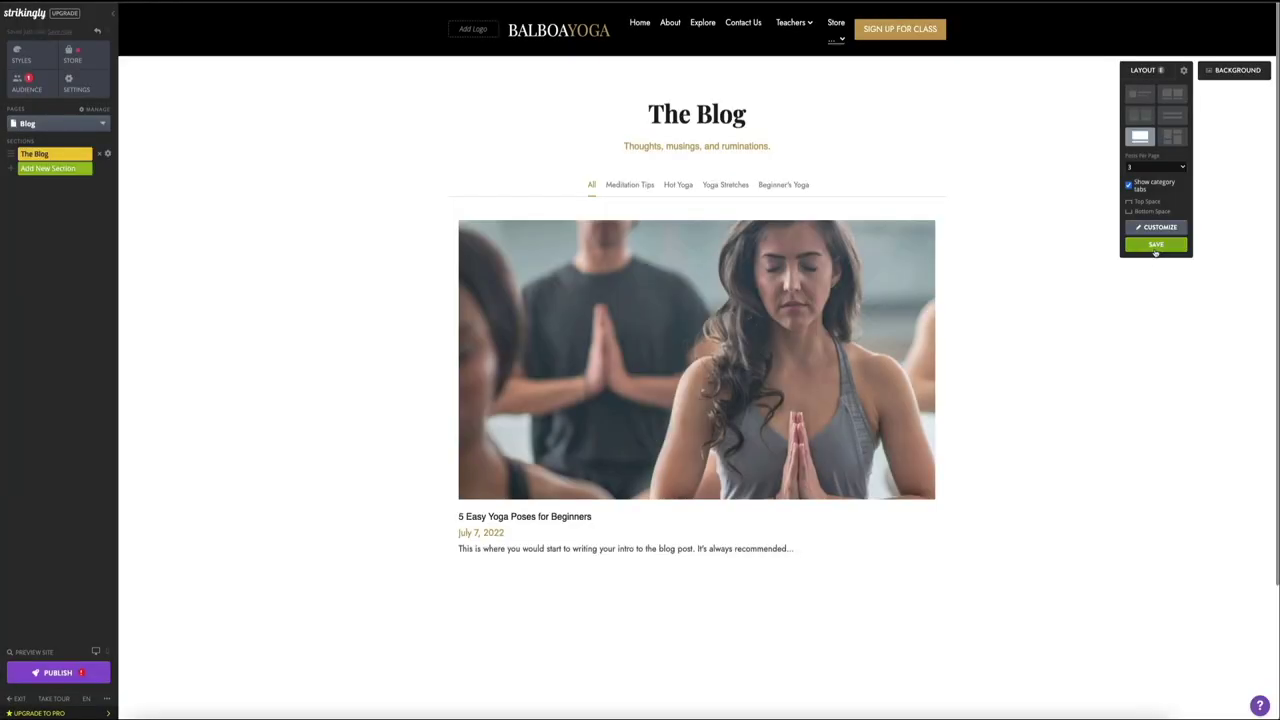
{"action": "left_click", "coordinate": [1155, 250]}
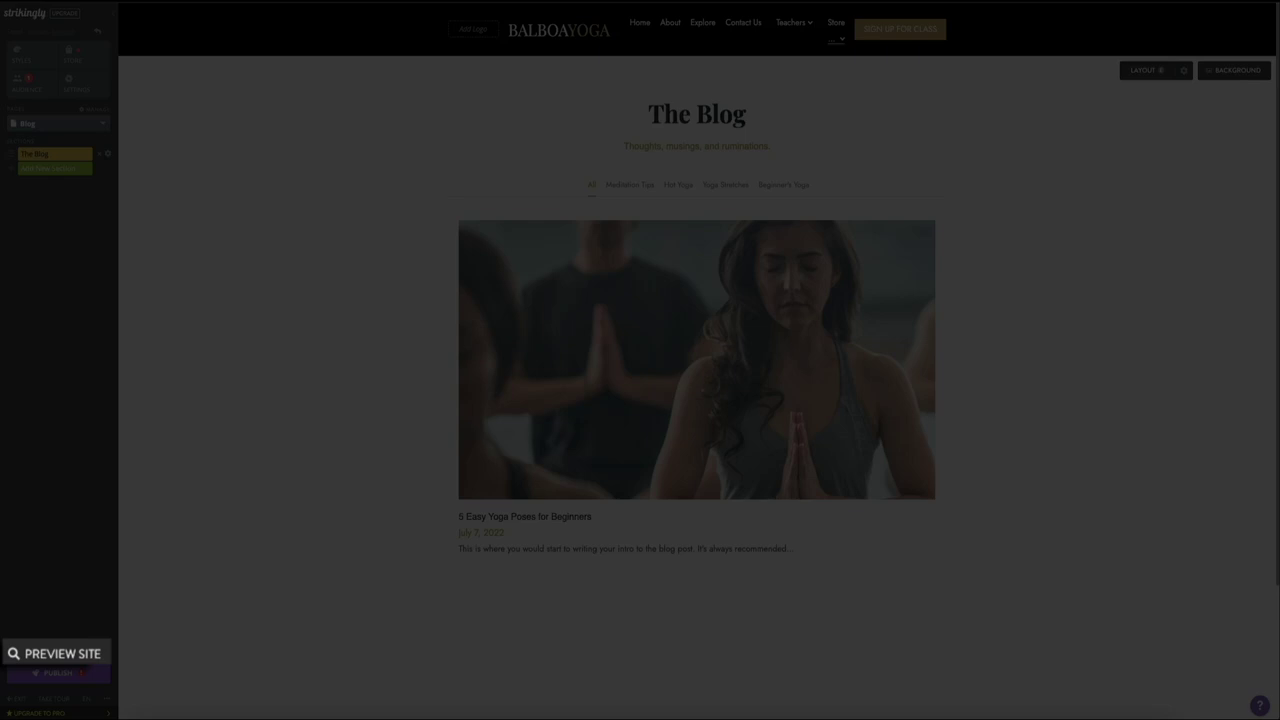
{"action": "left_click", "coordinate": [40, 655]}
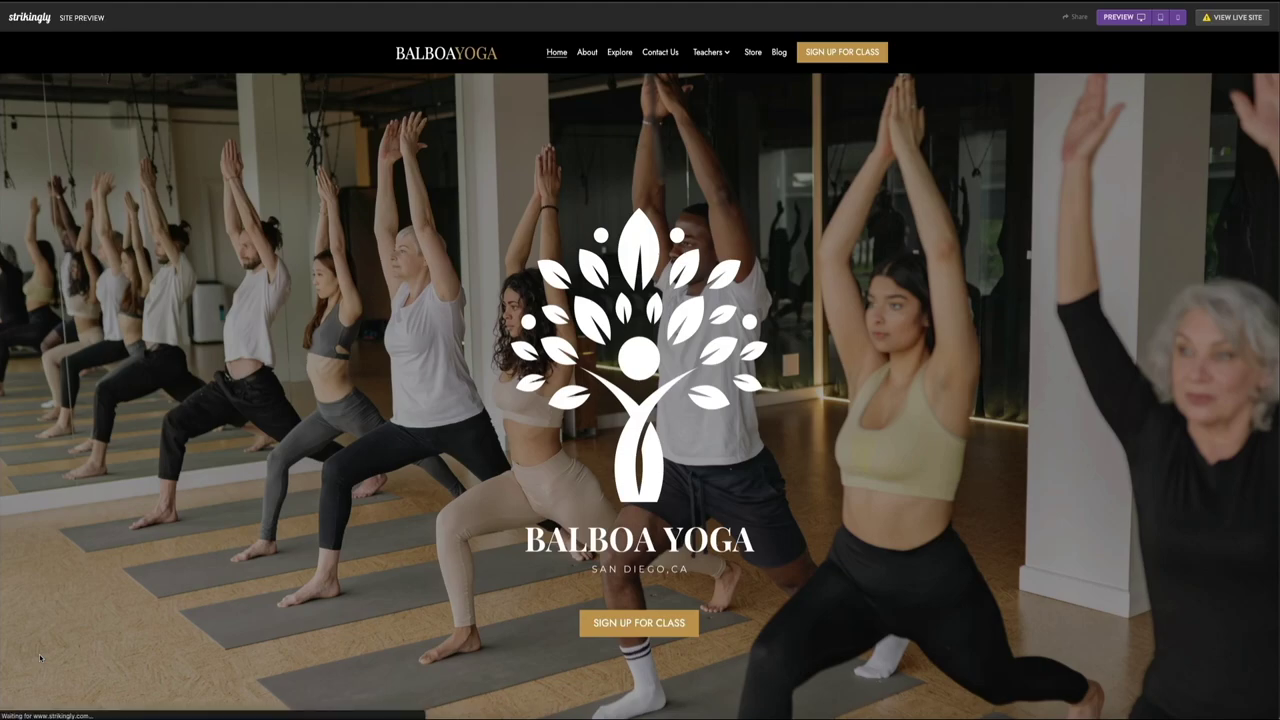
Step: View The Blog page in the site preview
{"action": "left_click", "coordinate": [782, 57]}
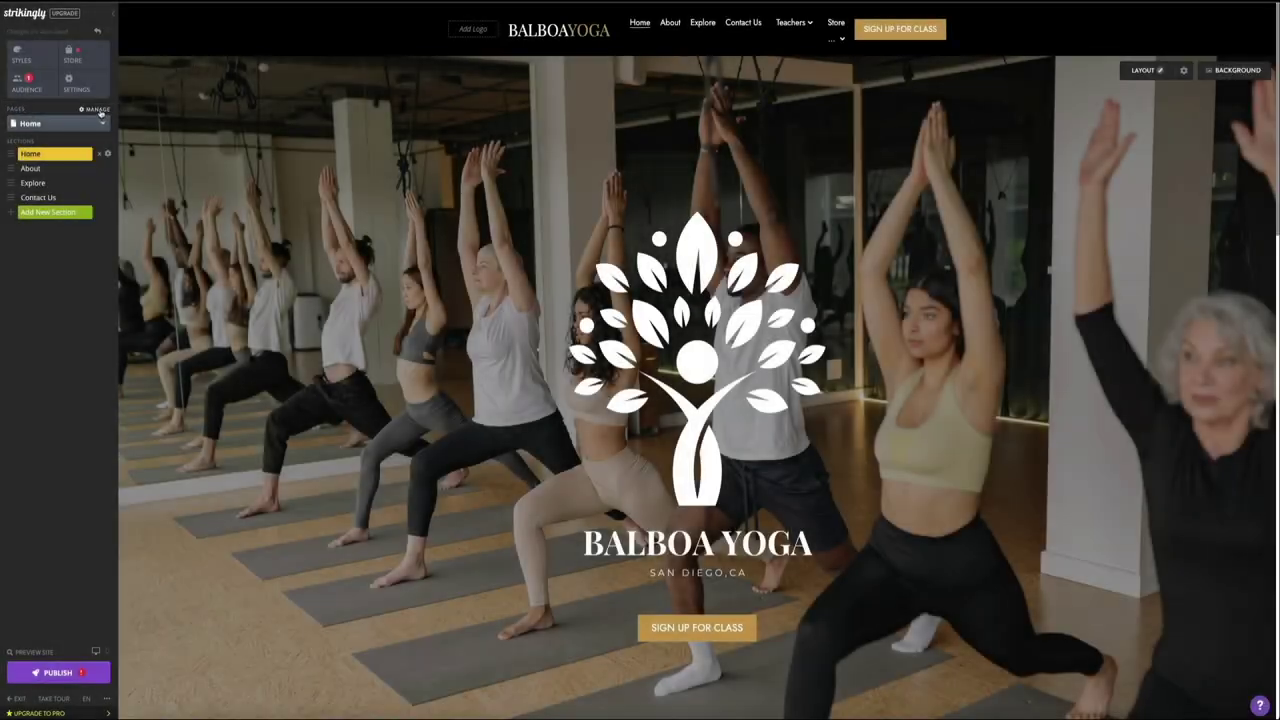
Step: Open the Home page's SEO settings from the Pages manager
{"action": "left_click", "coordinate": [105, 121]}
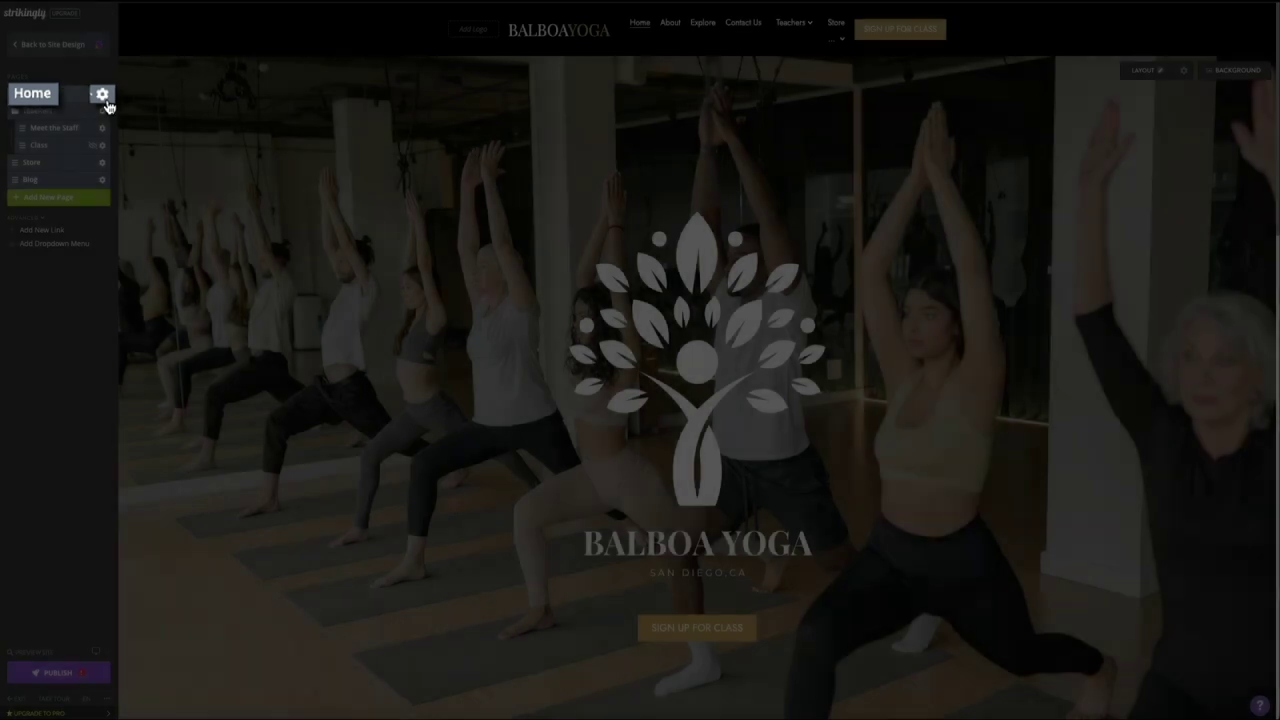
{"action": "left_click", "coordinate": [102, 94]}
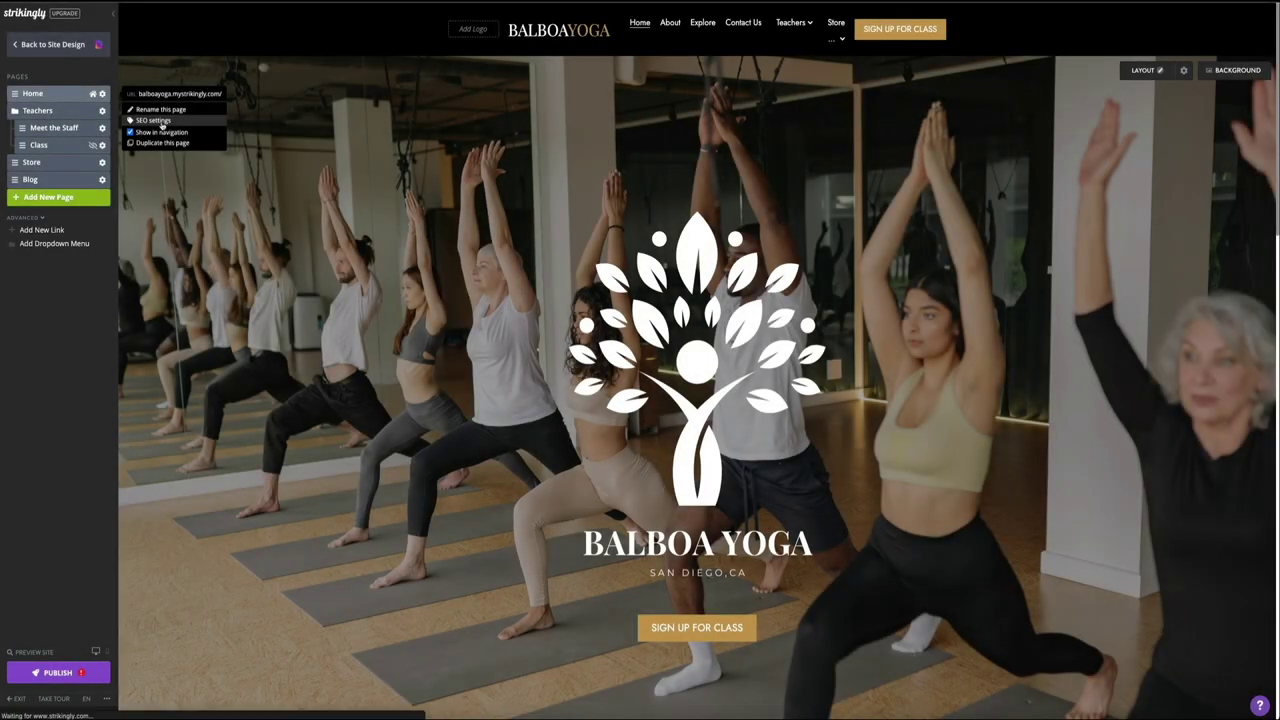
{"action": "left_click", "coordinate": [167, 122]}
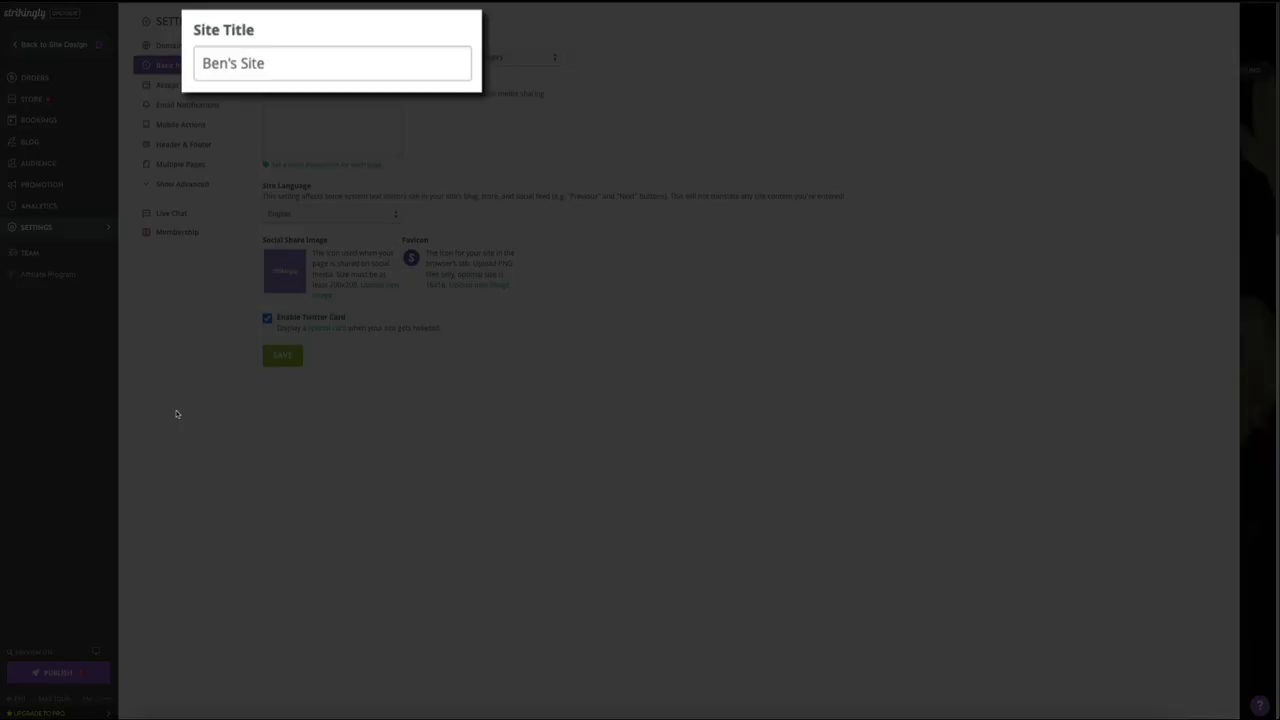
Step: Replace the site title with 'Balboa Yoga' and choose Business as the site category
{"action": "left_click_drag", "start_coordinate": [291, 62], "coordinate": [190, 63]}
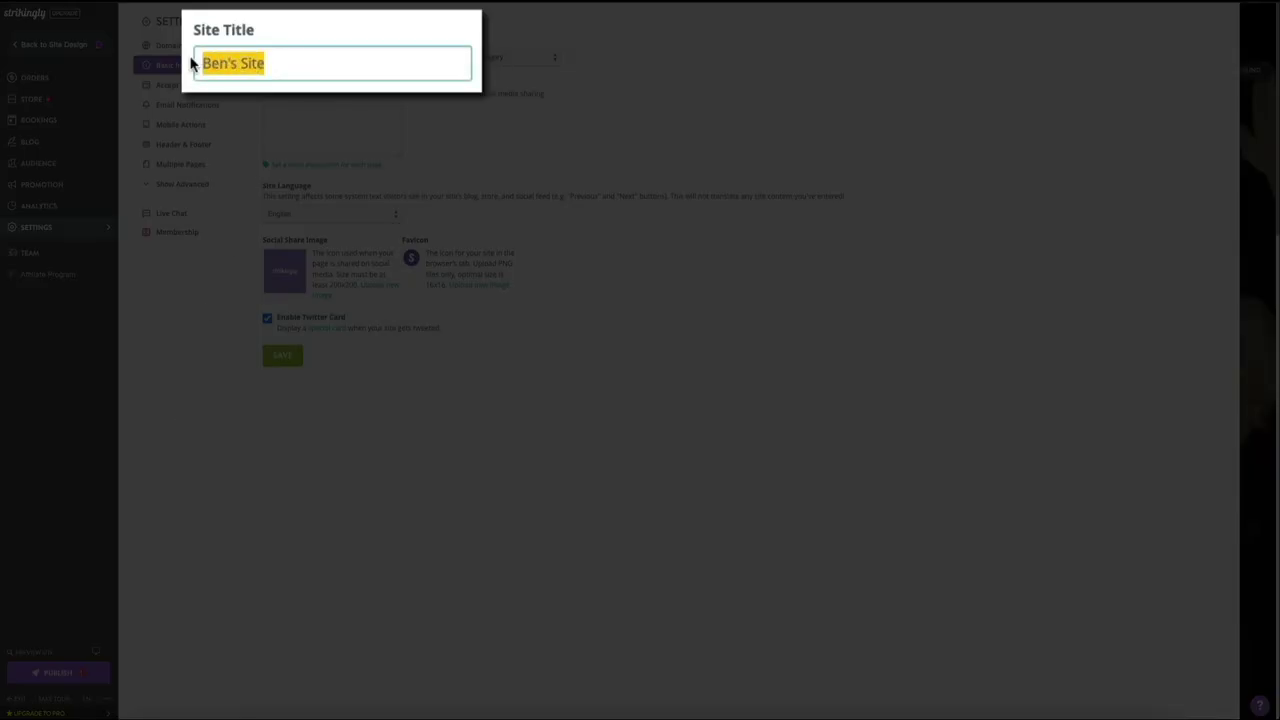
{"action": "type", "text": "Balboa Yo"}
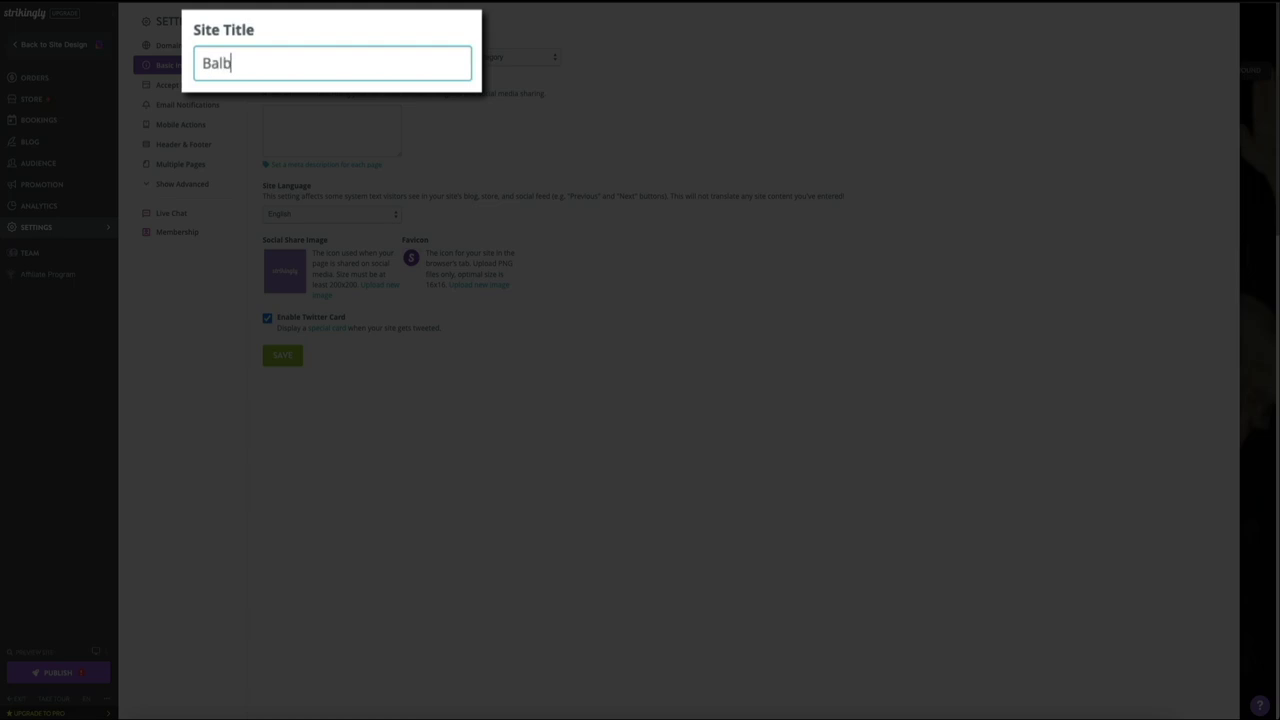
{"action": "type", "text": "ga"}
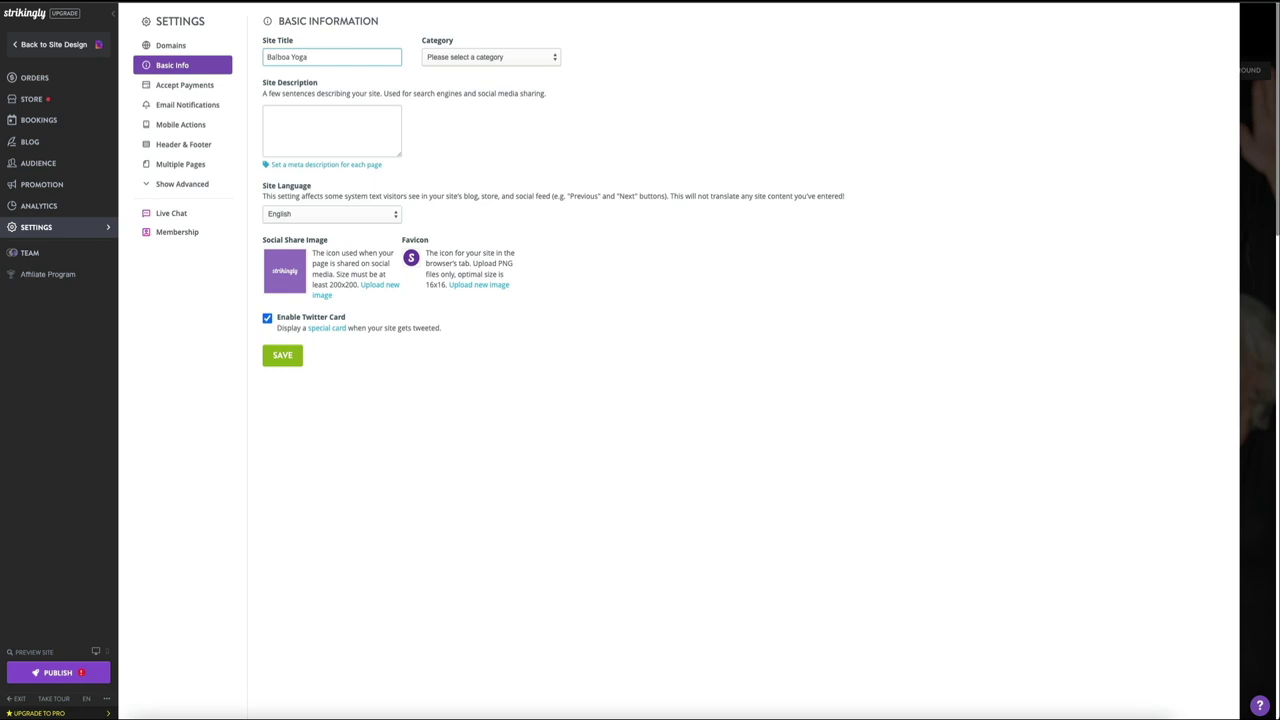
{"action": "left_click", "coordinate": [546, 59]}
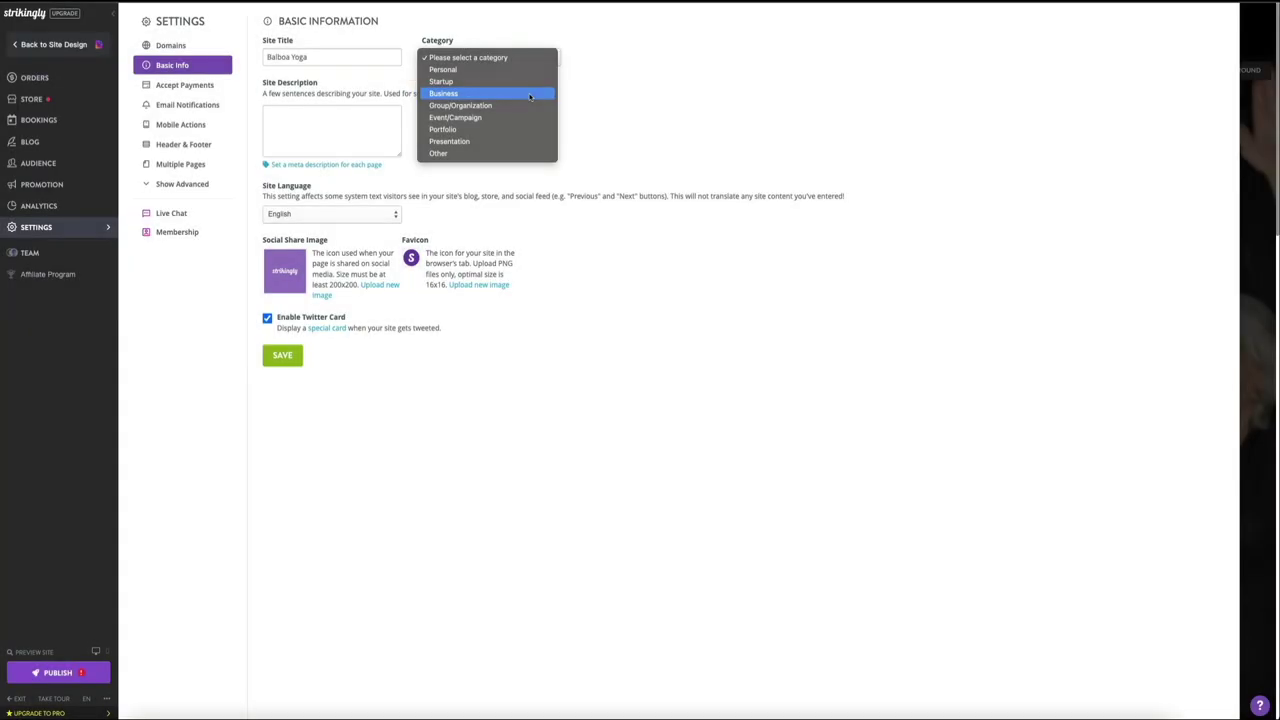
{"action": "left_click", "coordinate": [530, 96]}
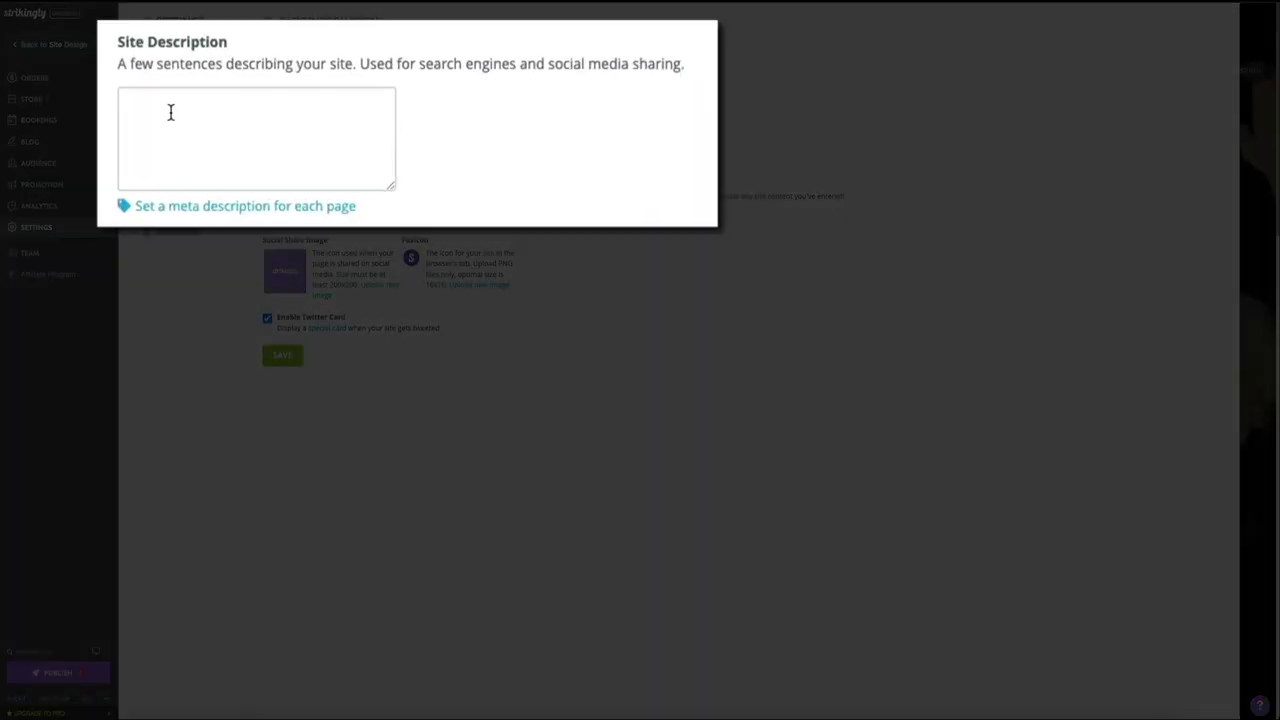
Step: Enter the site description 'Welcome to Balboa Yoga! Your go to yoga studio in San Diego, California!'
{"action": "left_click", "coordinate": [169, 111]}
{"action": "type", "text": "Welcome to Balboa Yo"}
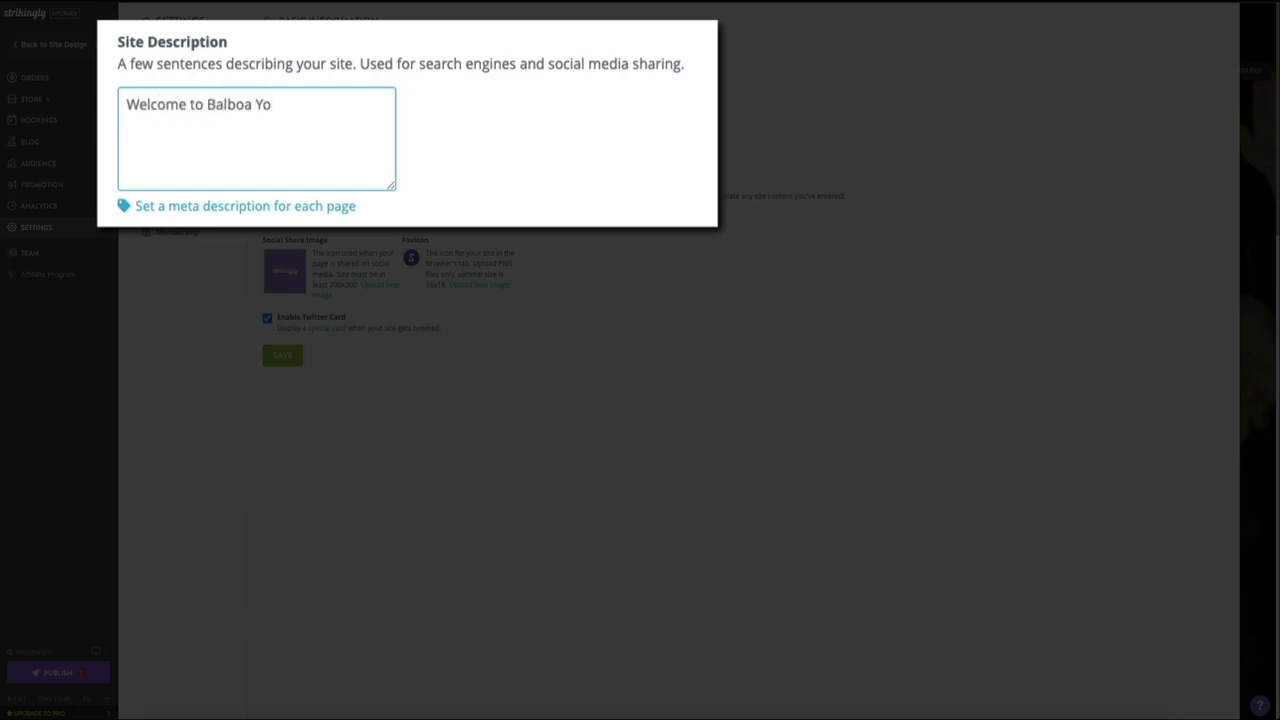
{"action": "type", "text": "ga! Your go to yog"}
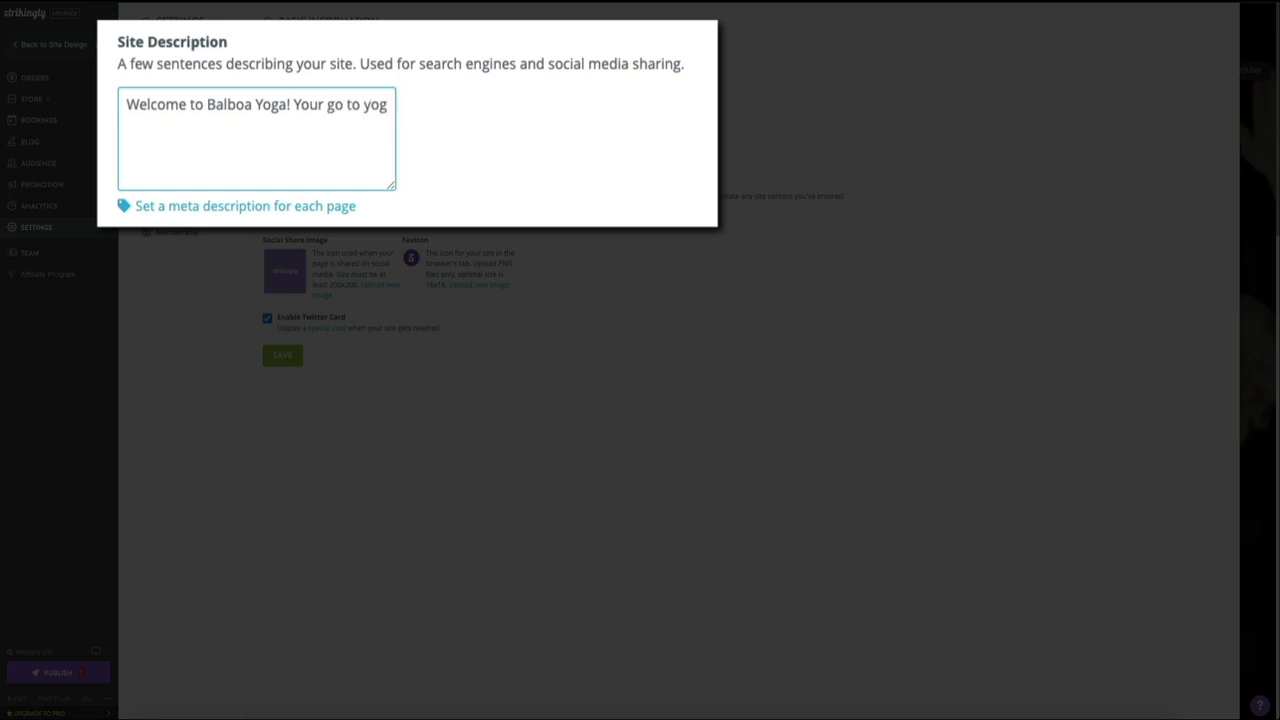
{"action": "type", "text": "a studio in"}
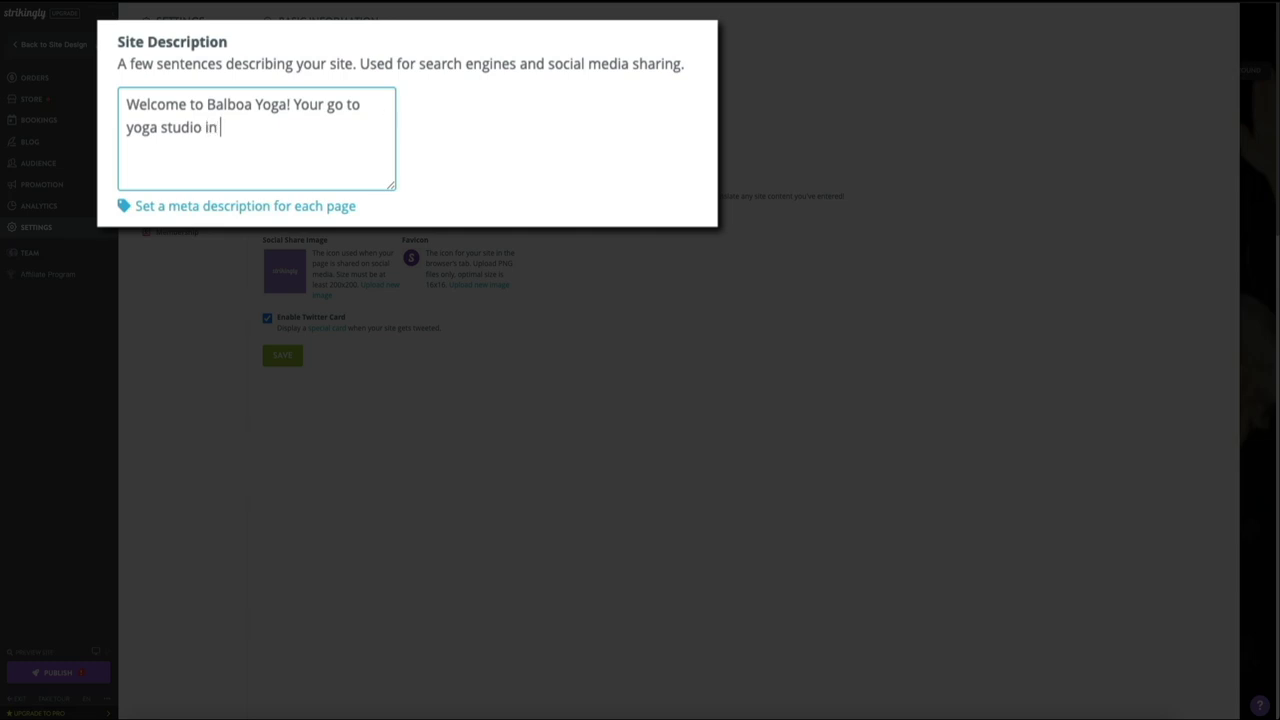
{"action": "type", "text": " San Diego, California!"}
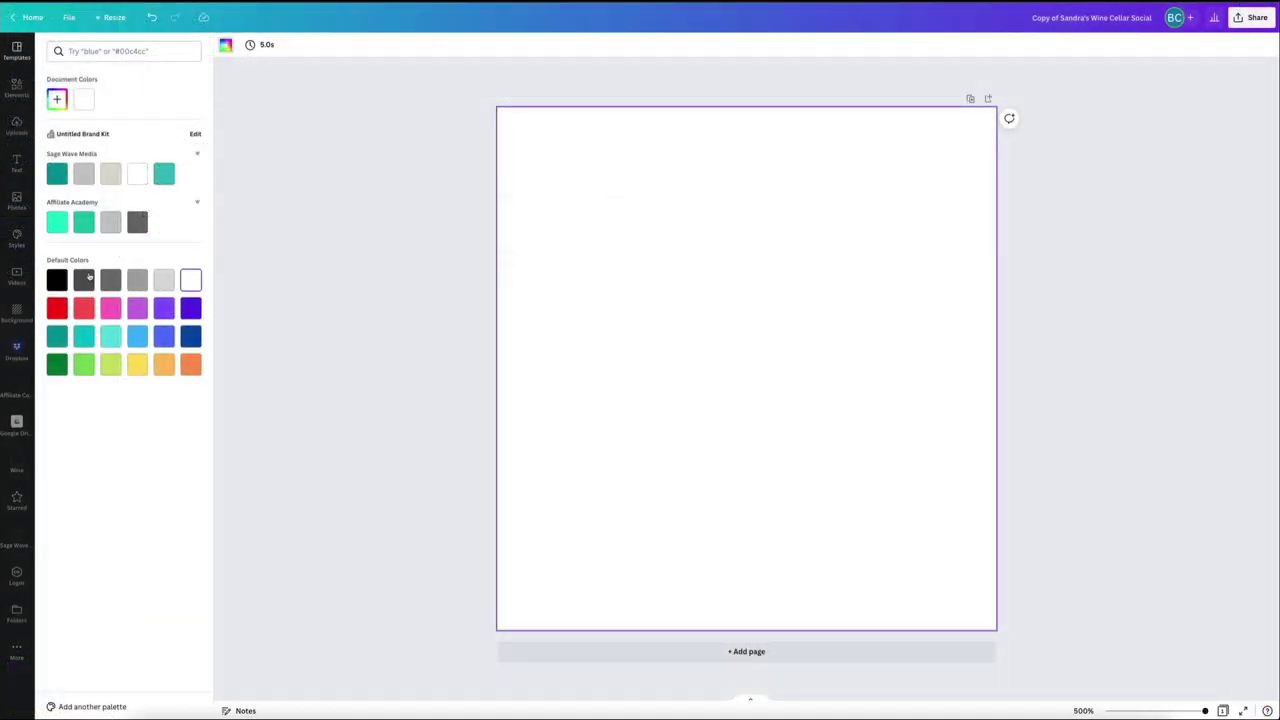
Step: Give the Canva page a black background and place the uploaded Balboa Yoga logo, enlarged and centred
{"action": "left_click", "coordinate": [57, 281]}
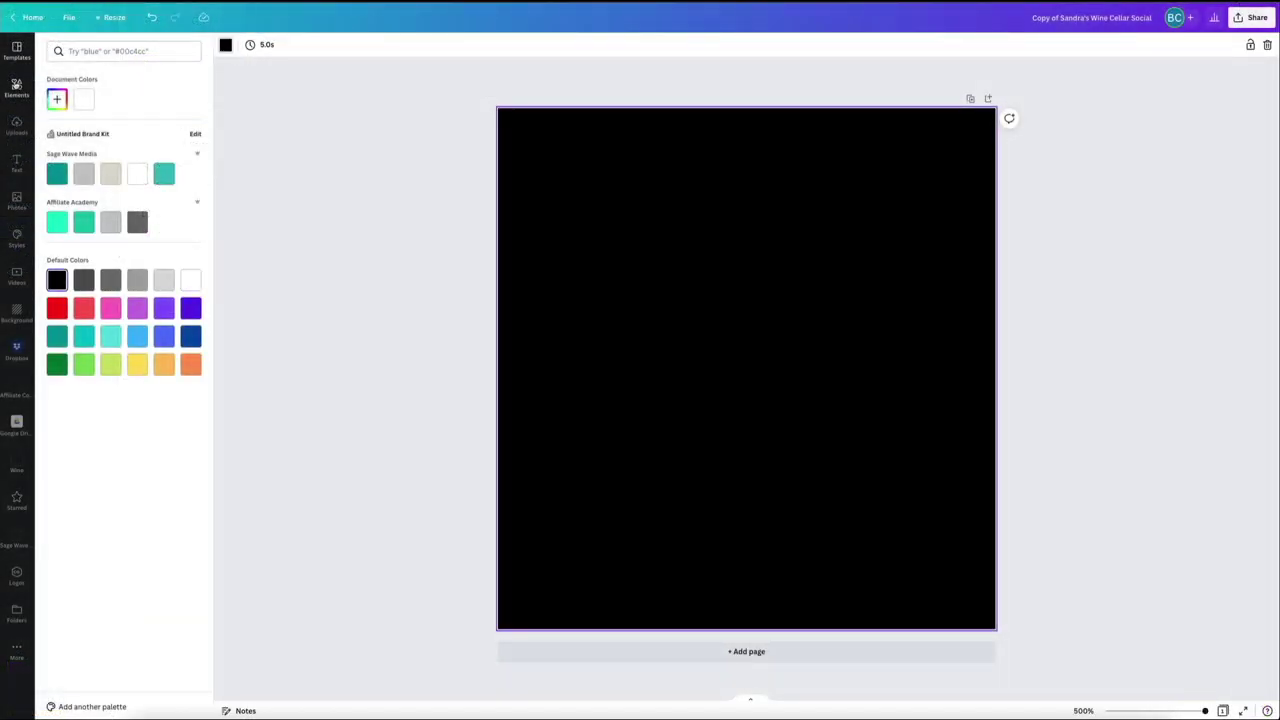
{"action": "left_click", "coordinate": [16, 126]}
{"action": "left_click", "coordinate": [173, 232]}
{"action": "left_click_drag", "start_coordinate": [593, 208], "coordinate": [494, 106]}
{"action": "left_click_drag", "start_coordinate": [763, 283], "coordinate": [808, 329]}
{"action": "left_click_drag", "start_coordinate": [540, 160], "coordinate": [498, 108]}
{"action": "left_click_drag", "start_coordinate": [739, 258], "coordinate": [763, 282]}
{"action": "left_click", "coordinate": [1132, 383]}
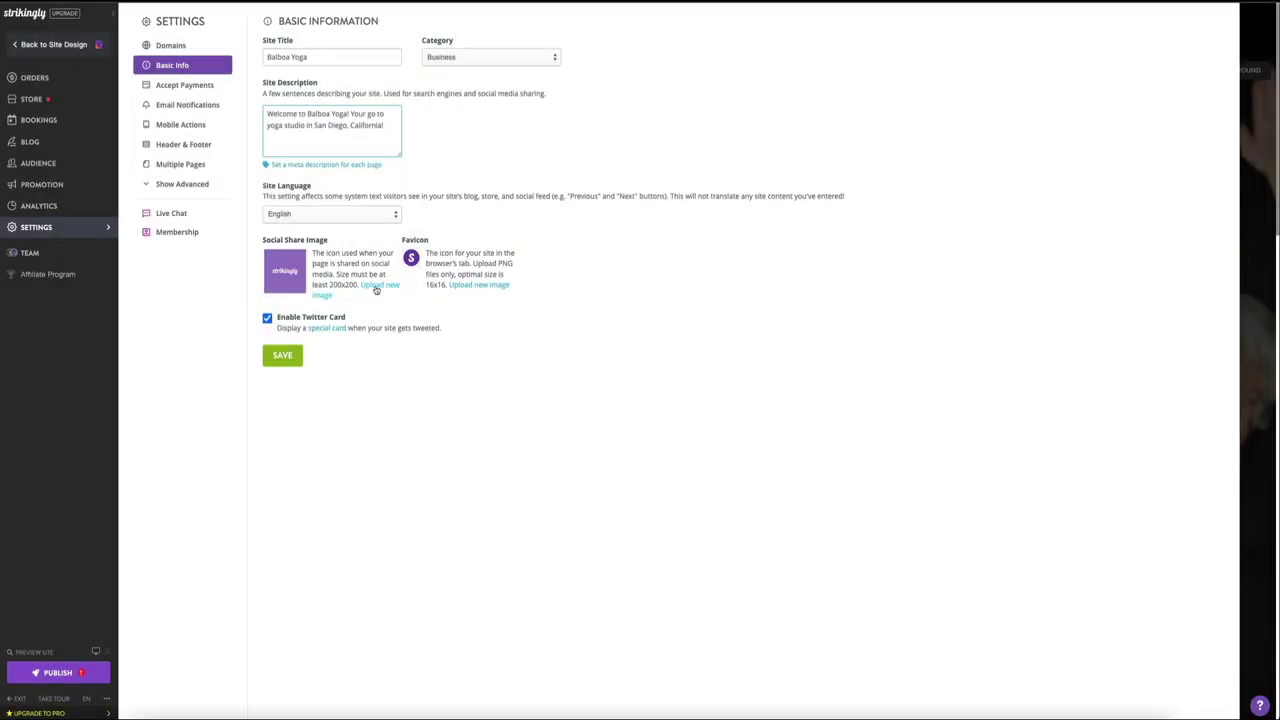
Step: Upload 'Balboa Yoga Site Icon.jpg' from the computer as the social share image
{"action": "left_click", "coordinate": [376, 290]}
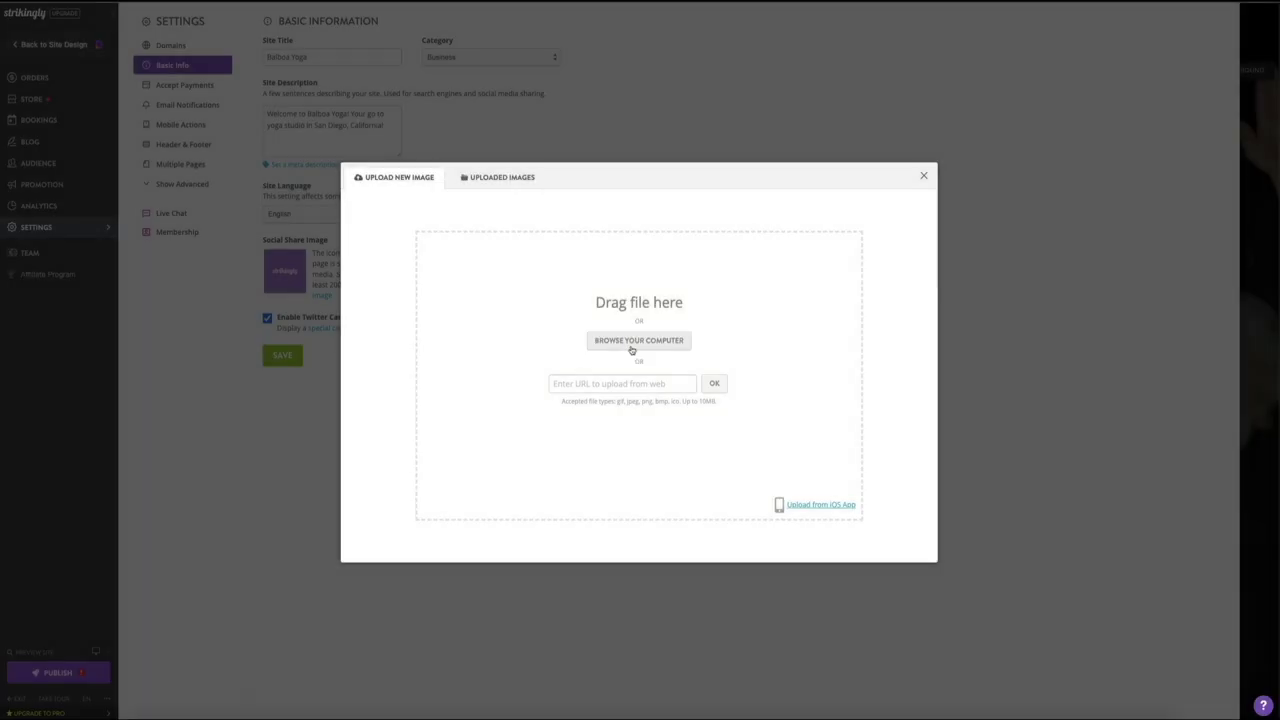
{"action": "left_click", "coordinate": [632, 348]}
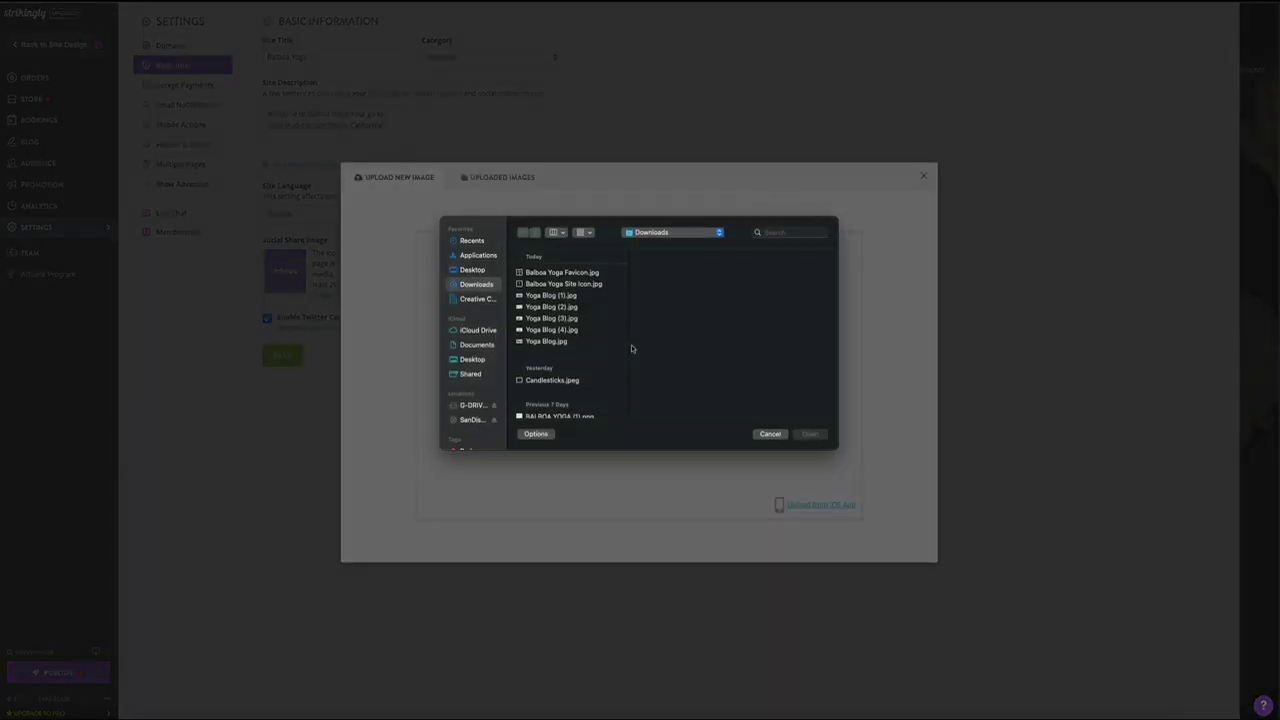
{"action": "left_click", "coordinate": [584, 286]}
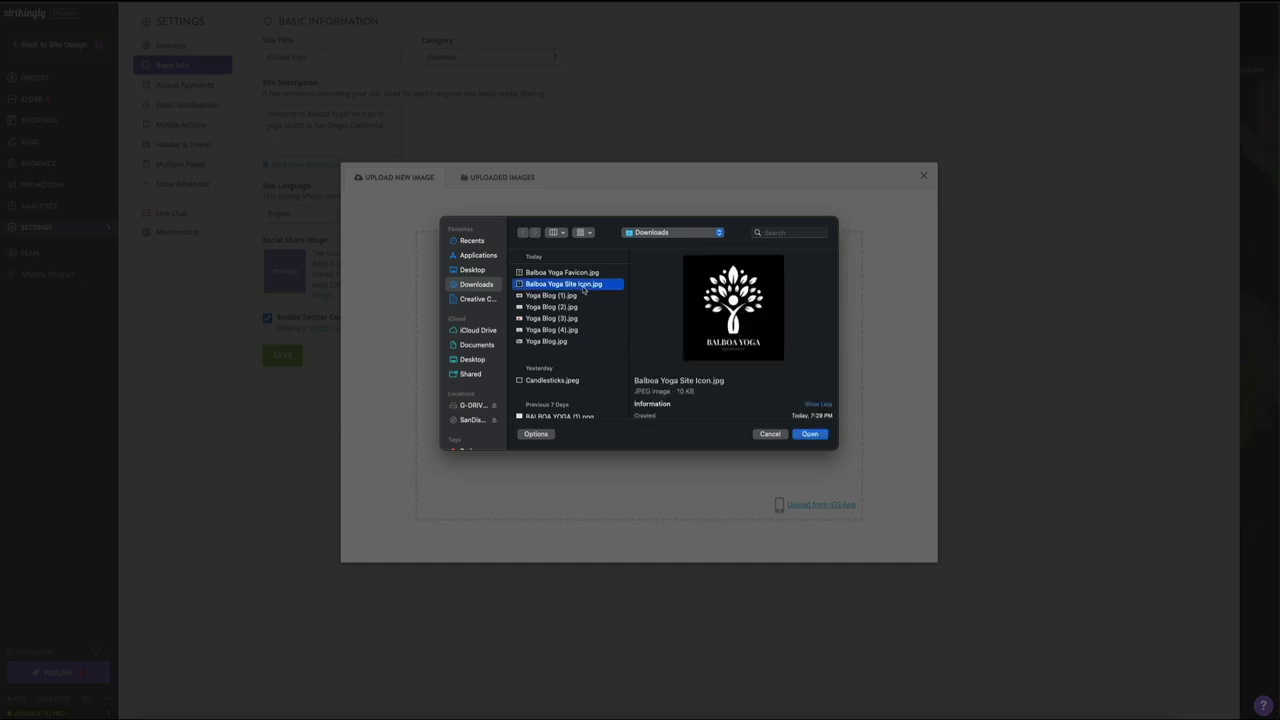
{"action": "left_click", "coordinate": [810, 434]}
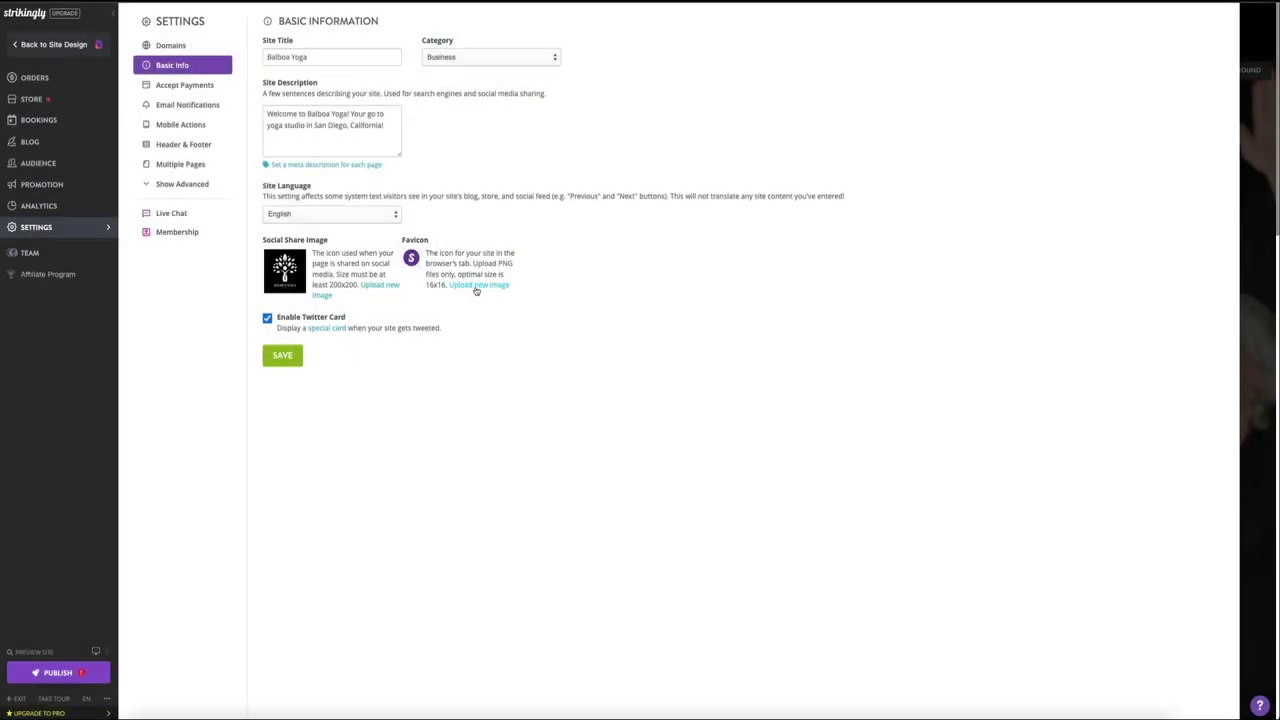
Step: Upload 'Balboa Yoga Favicon.jpg' from the computer as the site favicon
{"action": "left_click", "coordinate": [477, 288]}
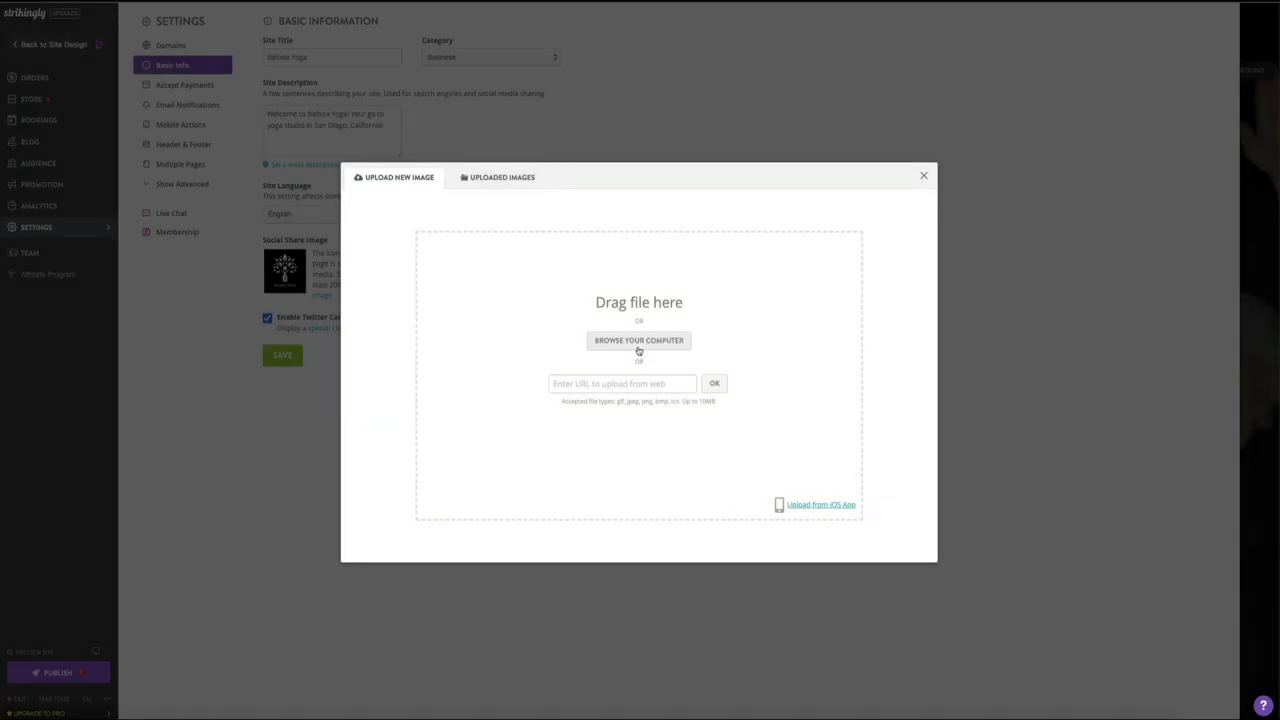
{"action": "left_click", "coordinate": [638, 345]}
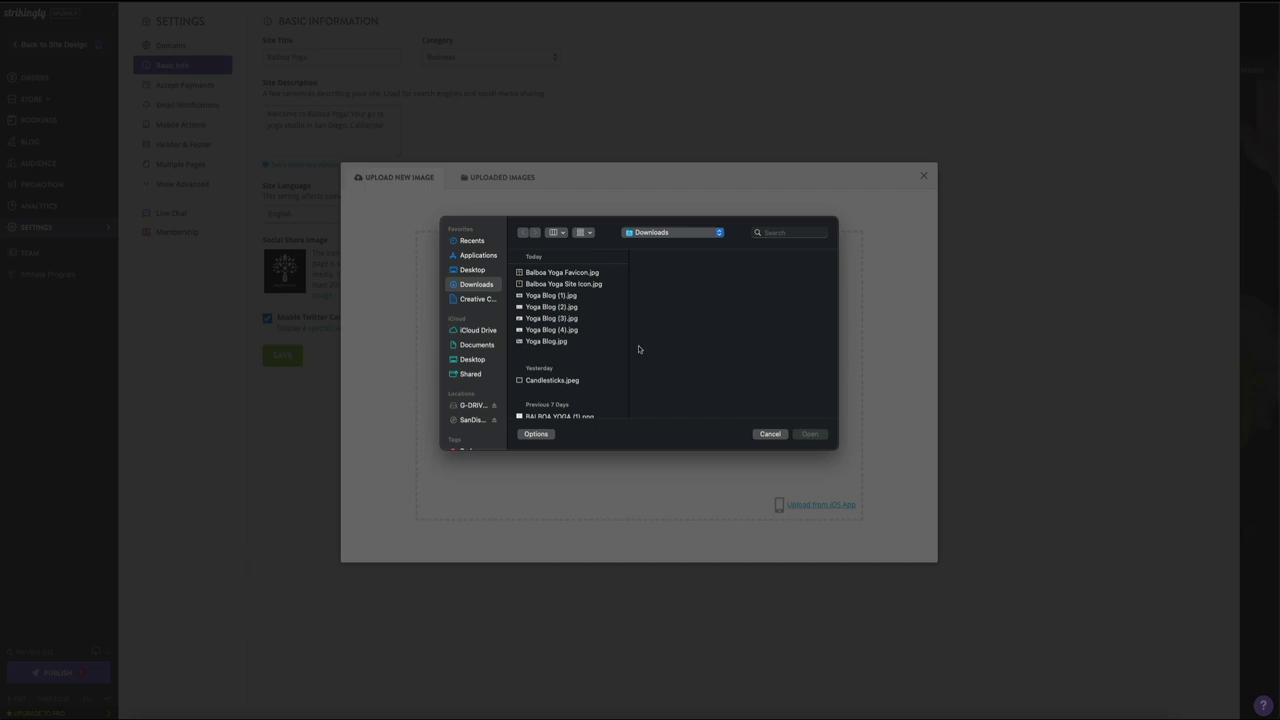
{"action": "left_click", "coordinate": [571, 273]}
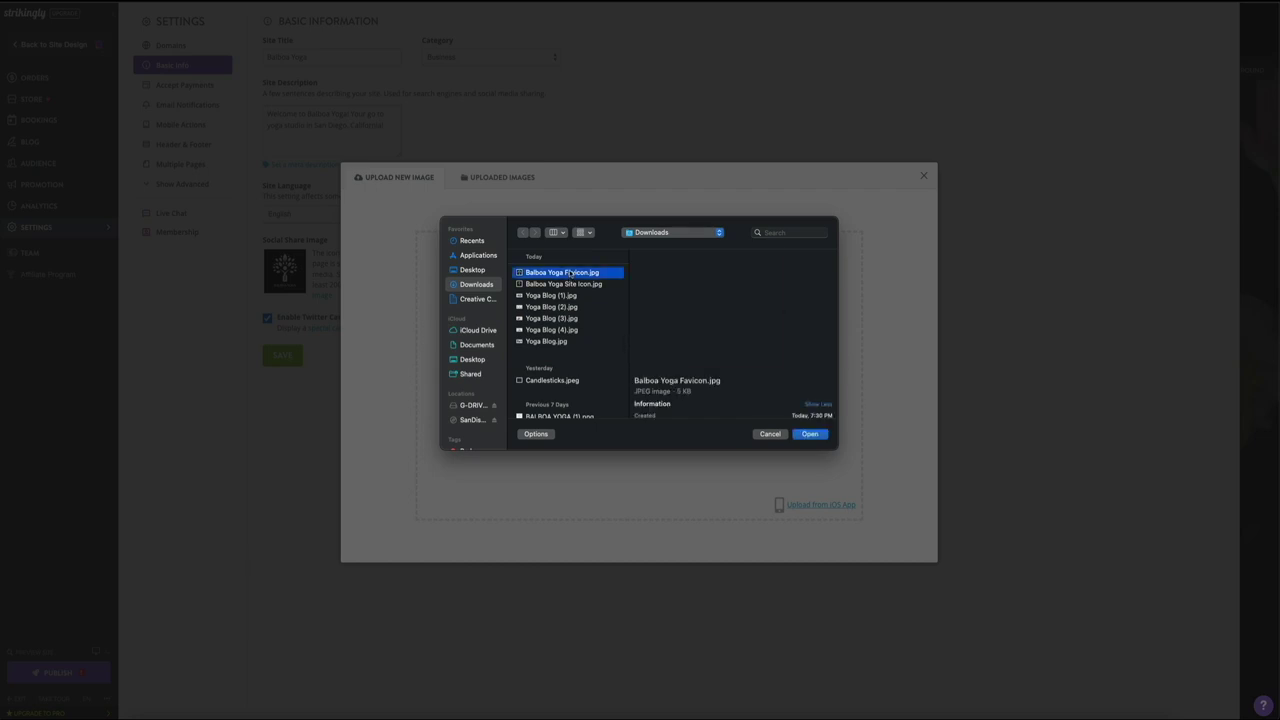
{"action": "left_click", "coordinate": [809, 434]}
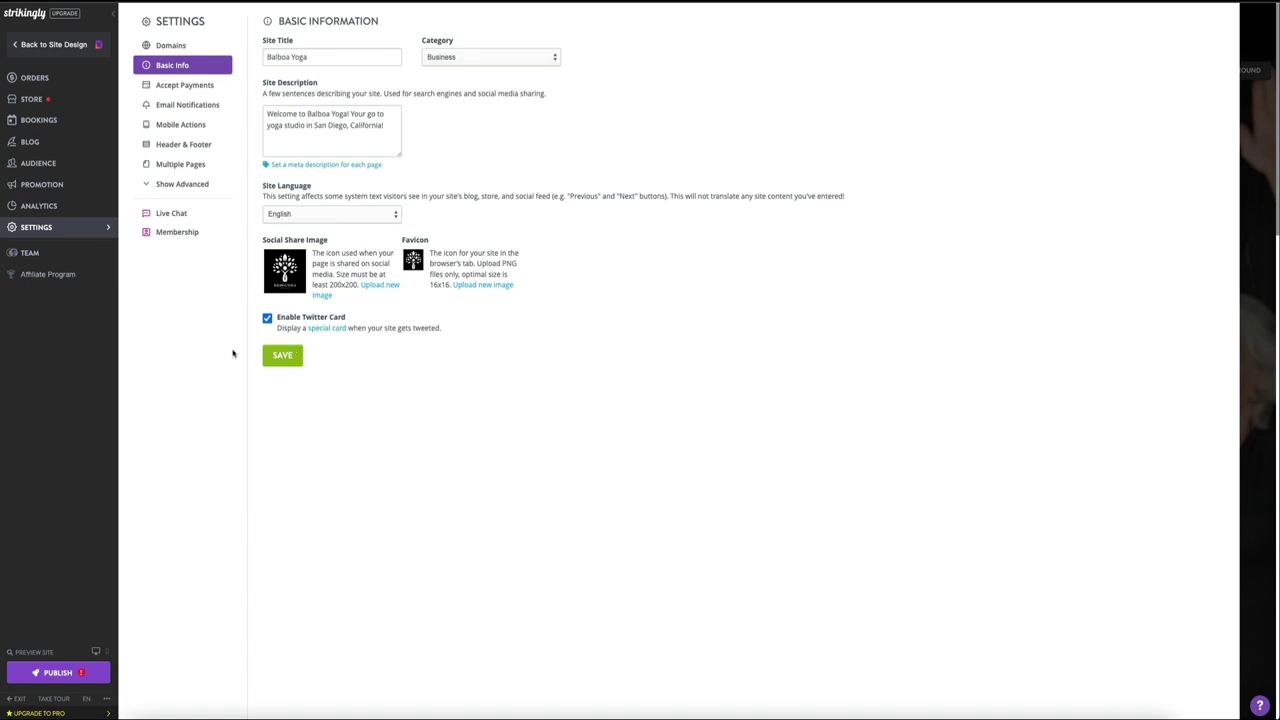
Step: Save the Basic Information settings and go back to the site design editor
{"action": "left_click", "coordinate": [286, 358]}
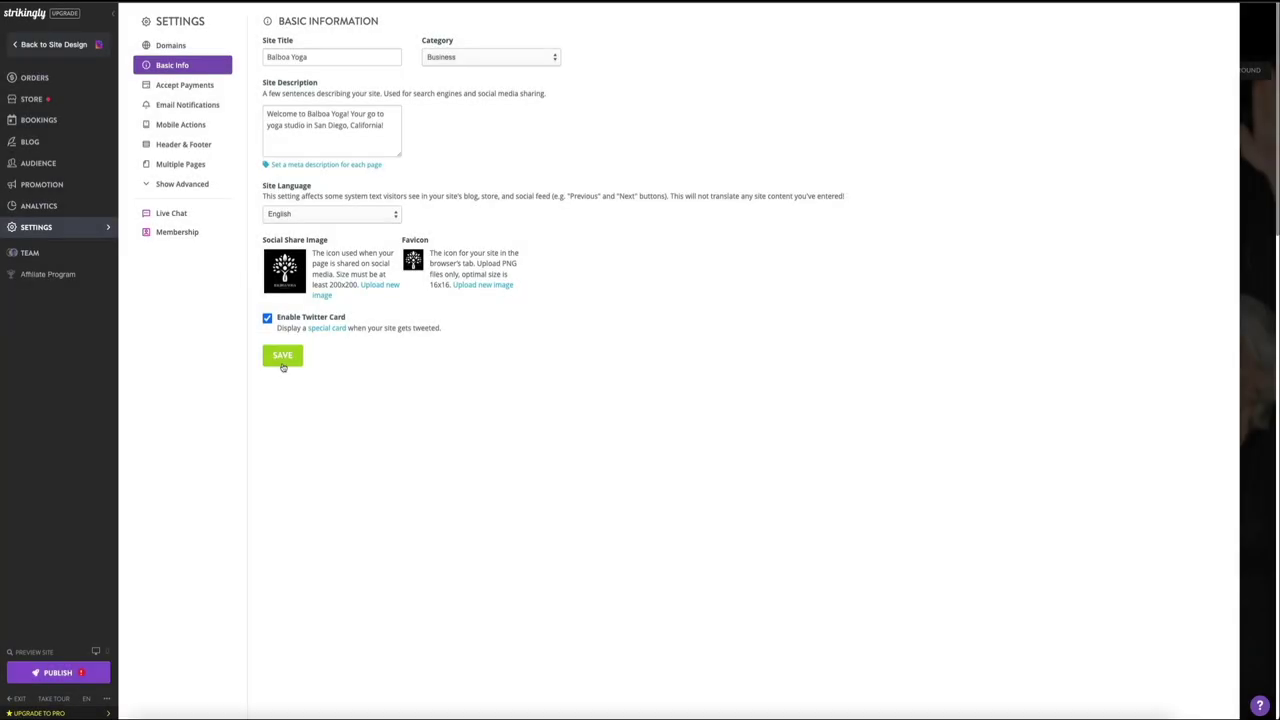
{"action": "left_click", "coordinate": [284, 358]}
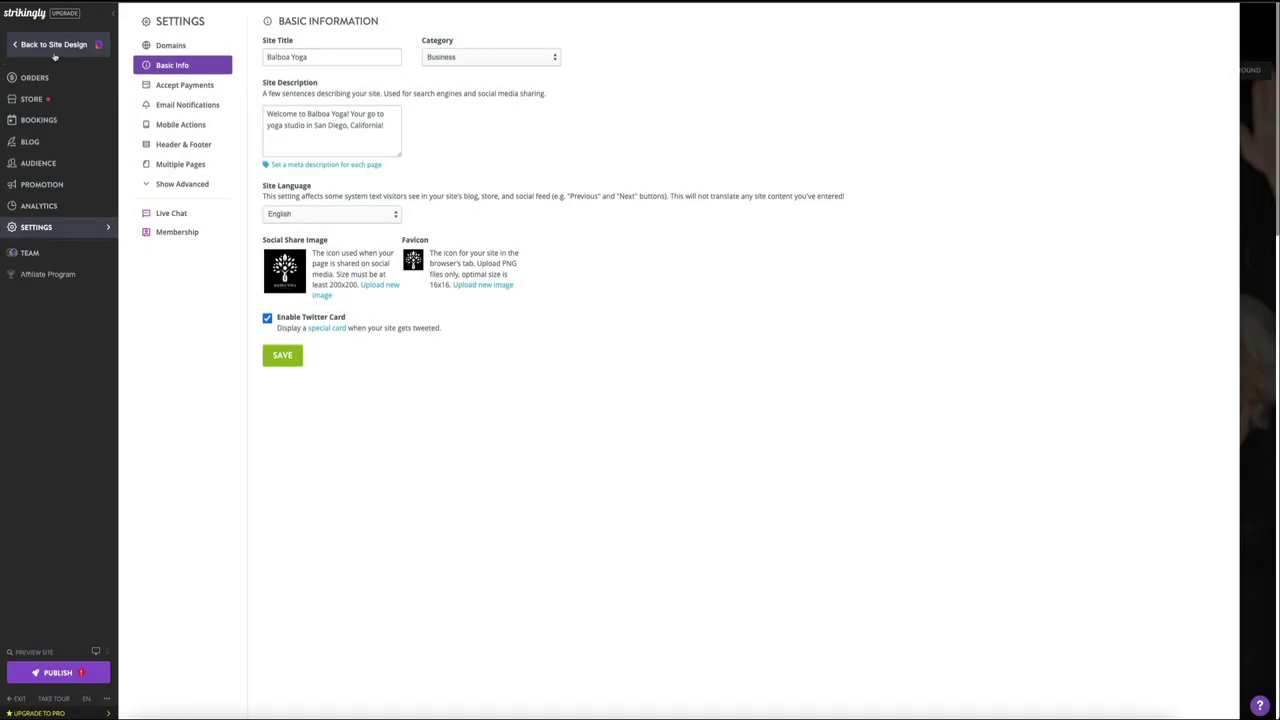
{"action": "left_click", "coordinate": [55, 54]}
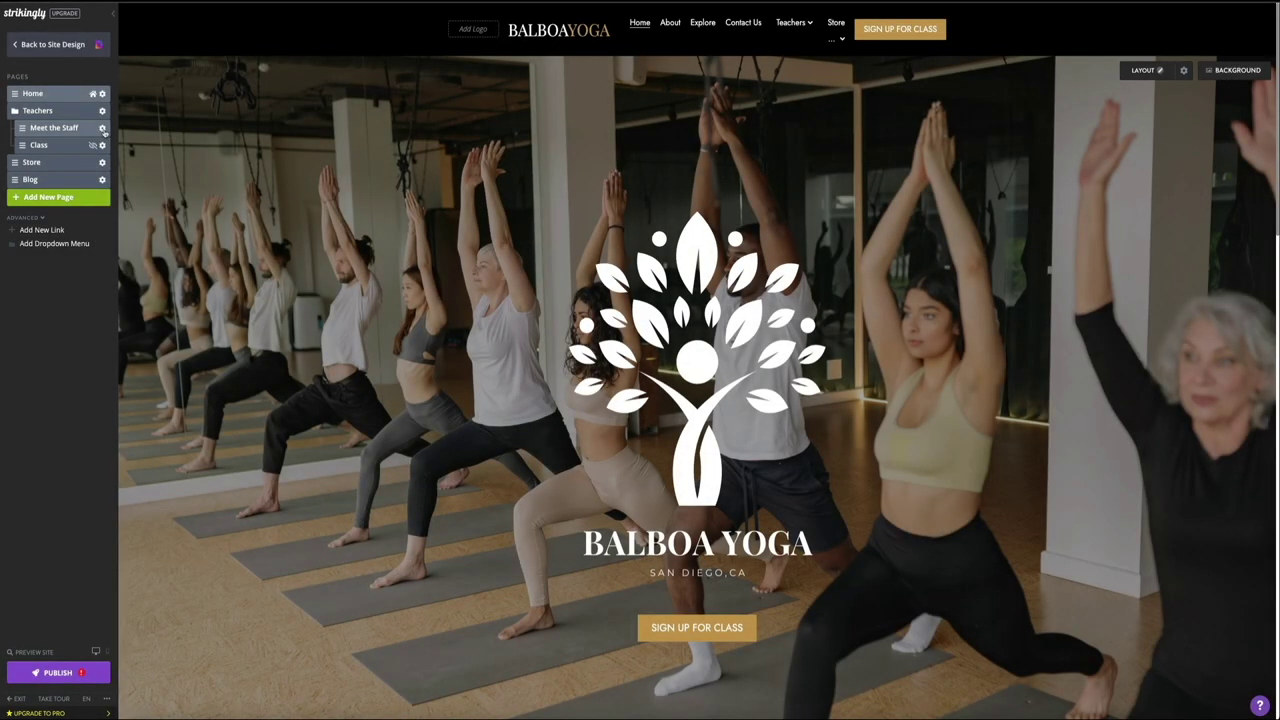
Step: Open the SEO settings from the Meet the Staff page's gear menu
{"action": "left_click", "coordinate": [102, 128]}
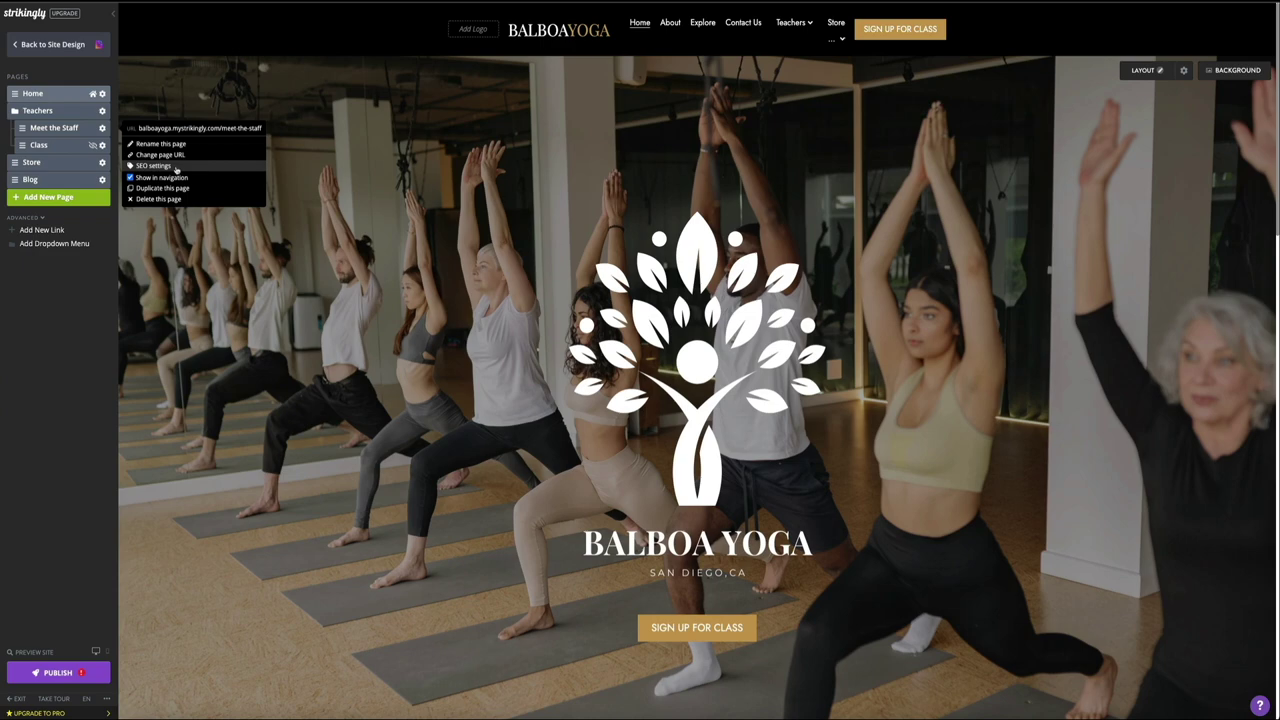
{"action": "left_click", "coordinate": [185, 167]}
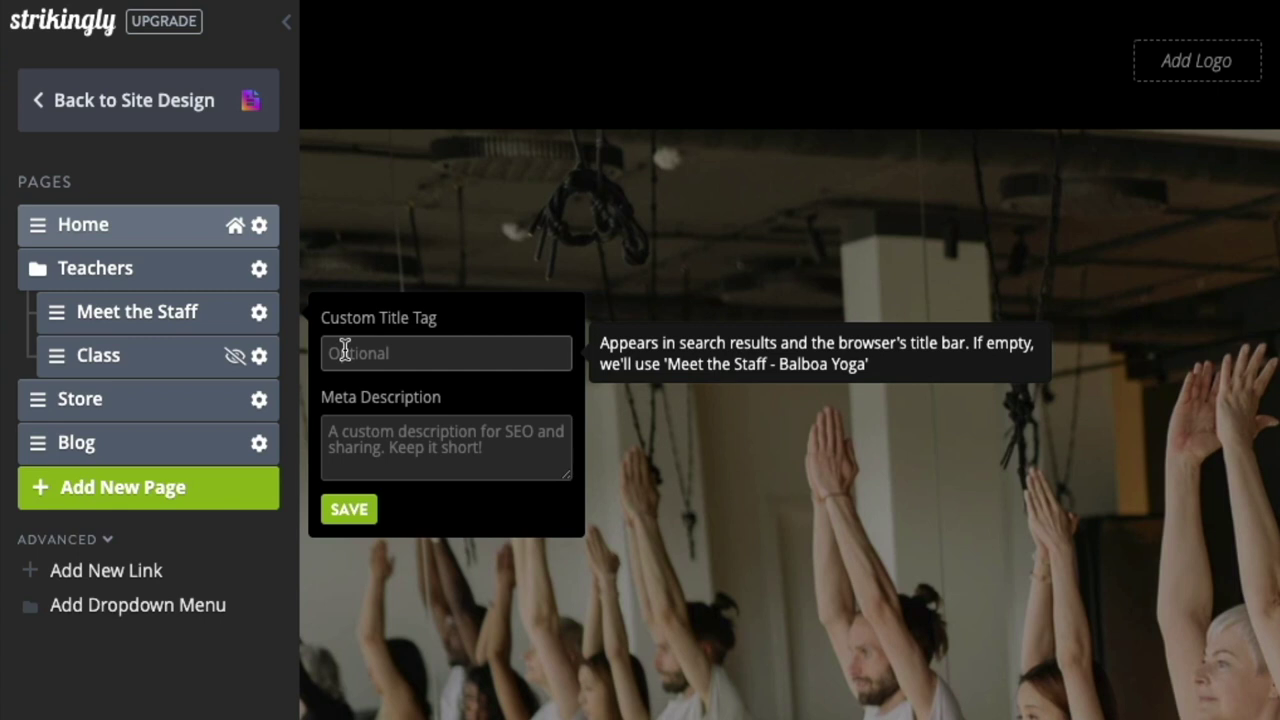
Step: Save the meta description 'Meet the staff at Balboa Yoga in sunny San Diego, California. Come say hi!'
{"action": "left_click", "coordinate": [348, 436]}
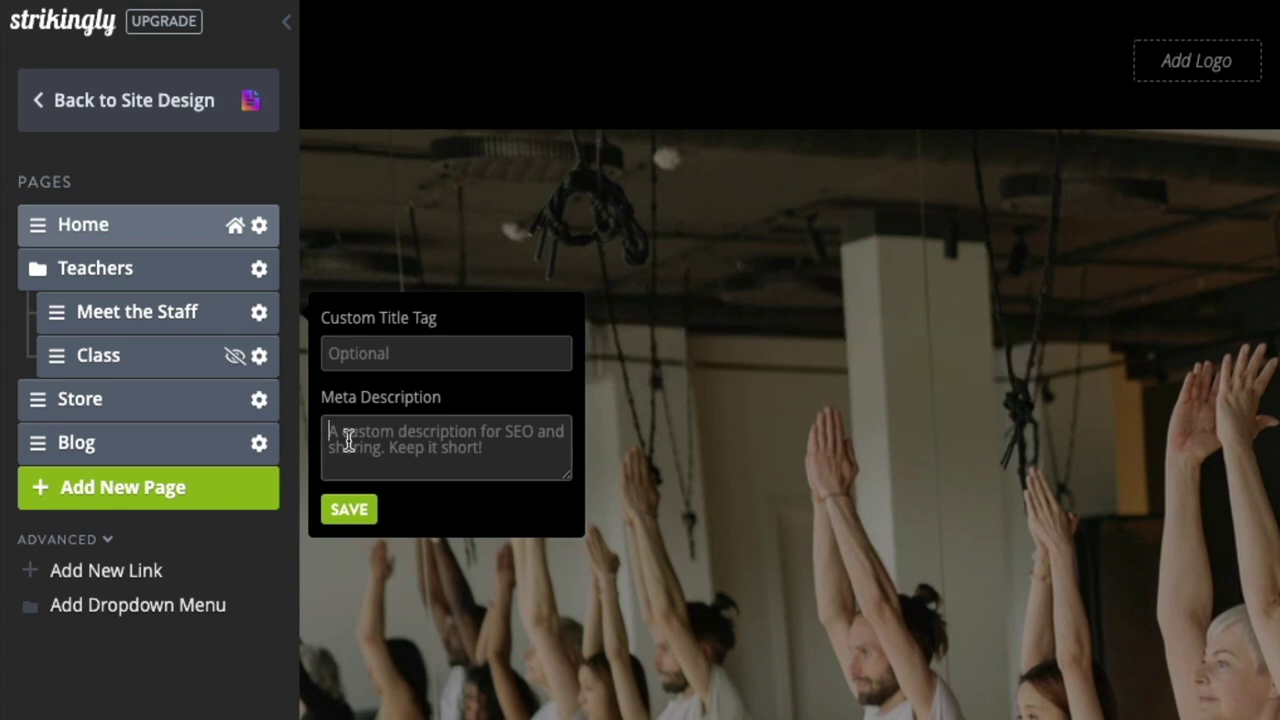
{"action": "type", "text": "Meet the sta"}
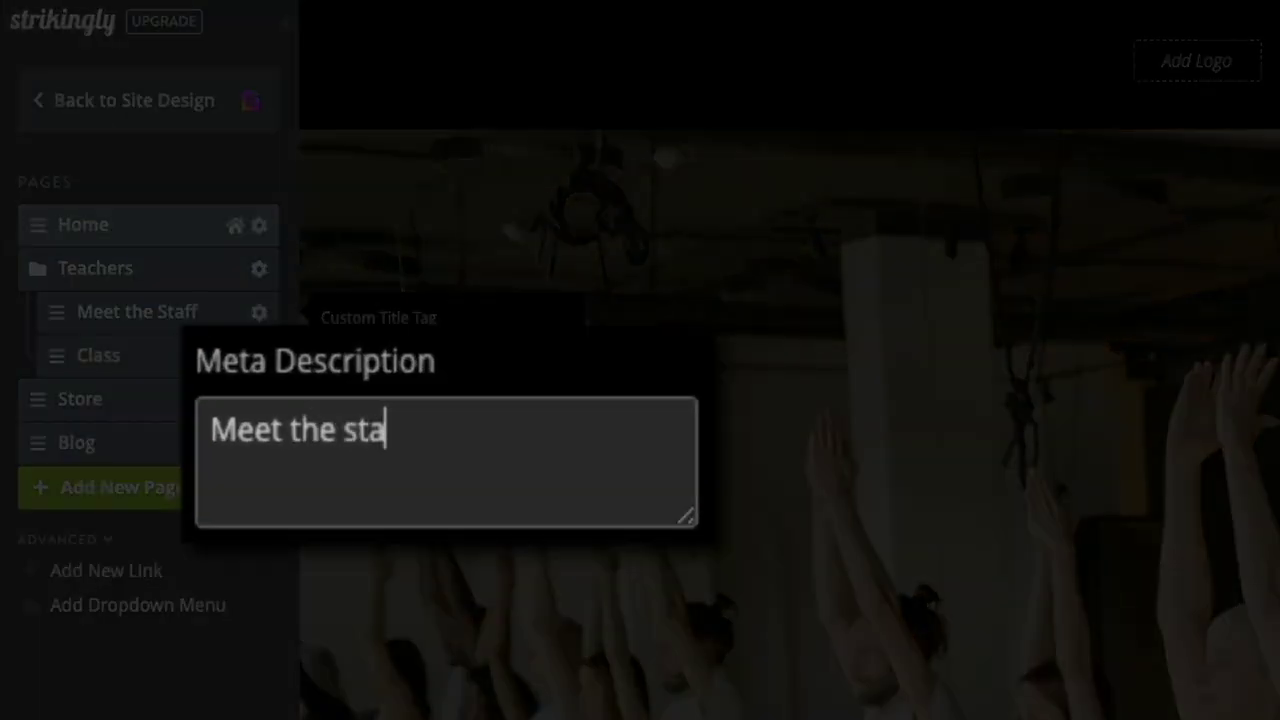
{"action": "type", "text": "ff at Balboa "}
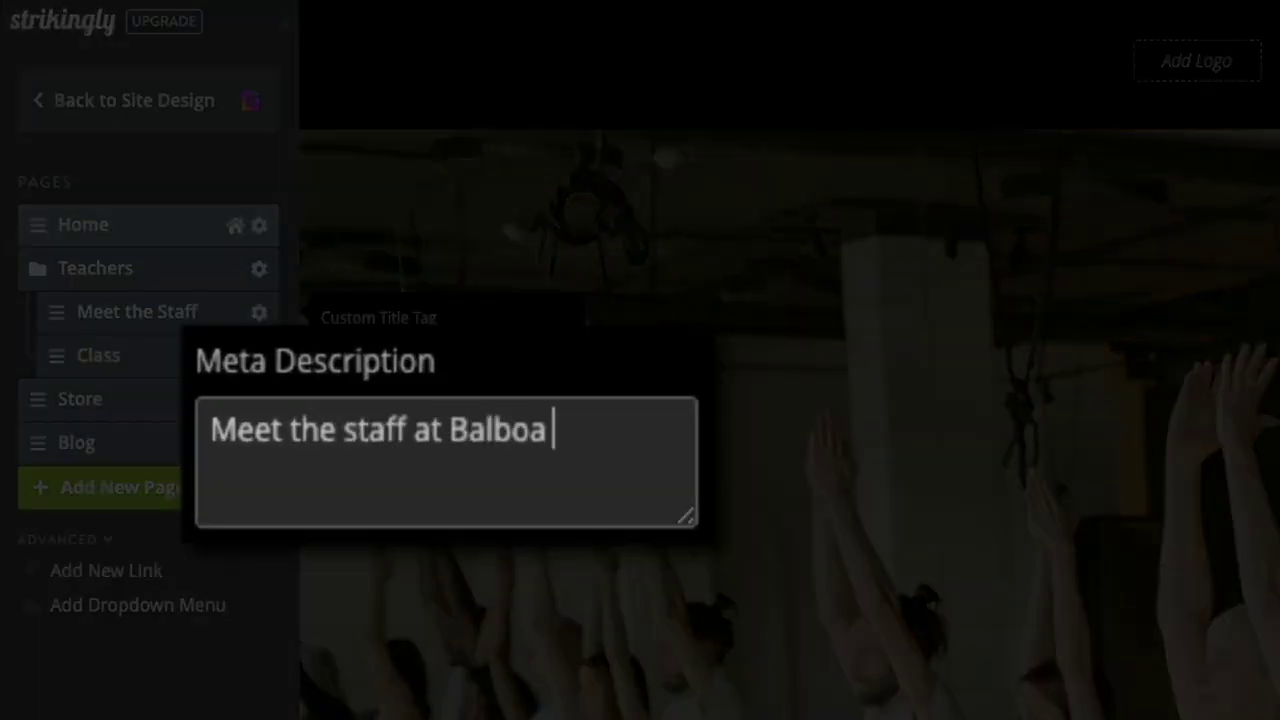
{"action": "type", "text": "Yoga in"}
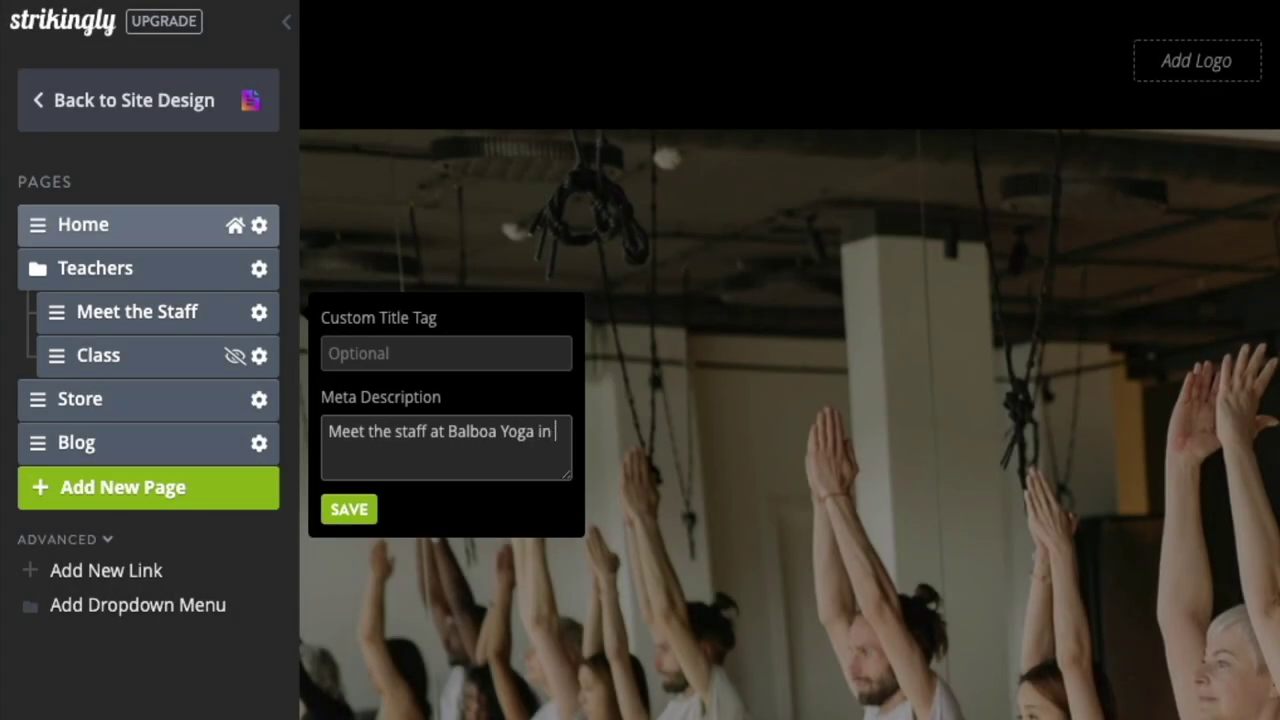
{"action": "type", "text": " sunny San Diego, Ca"}
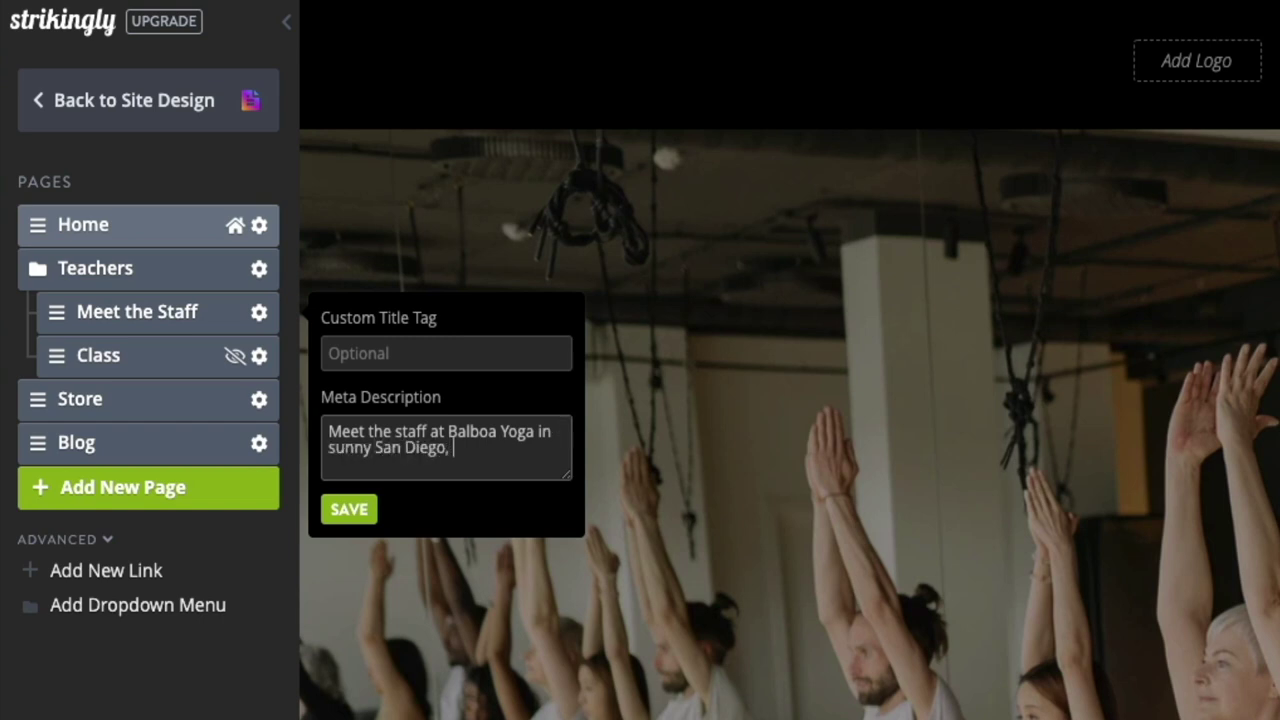
{"action": "type", "text": "lifornia. Come say hi!"}
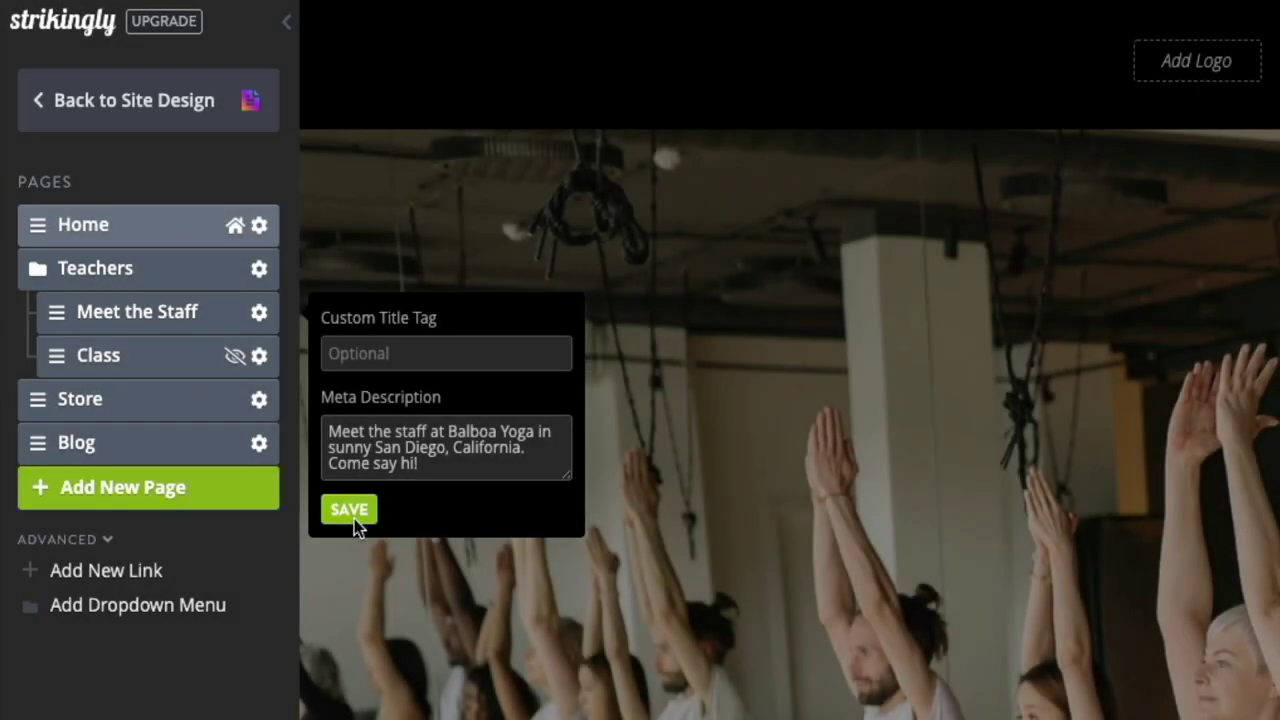
{"action": "left_click", "coordinate": [354, 519]}
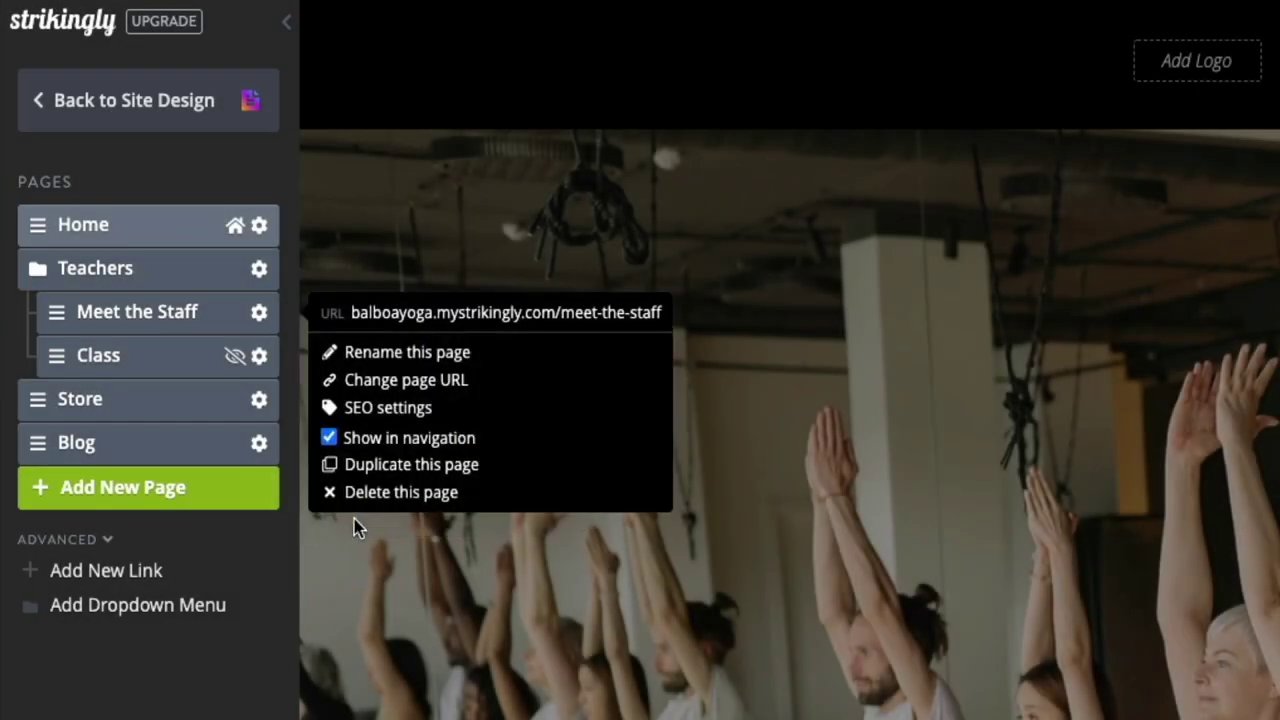
Step: Close the Meet the Staff page settings popup by clicking the background outside it
{"action": "left_click", "coordinate": [418, 566]}
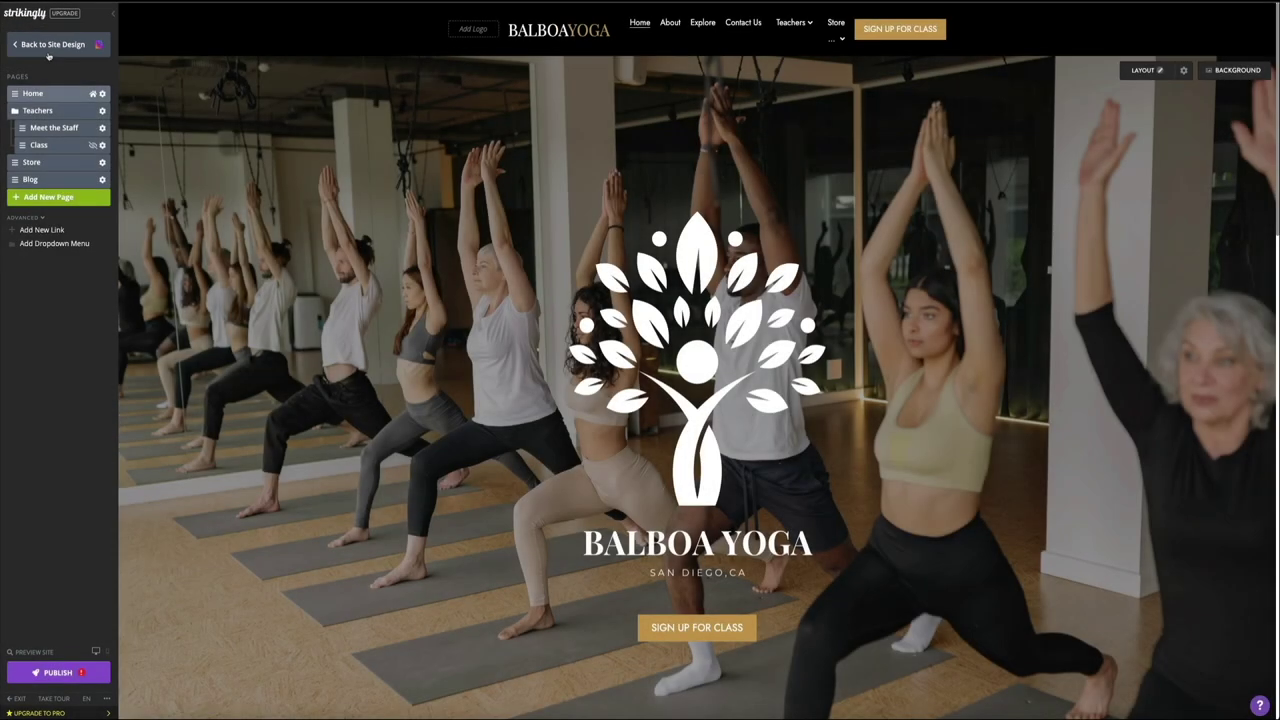
Step: Return from the Pages panel to the main Site Design panel
{"action": "left_click", "coordinate": [88, 44]}
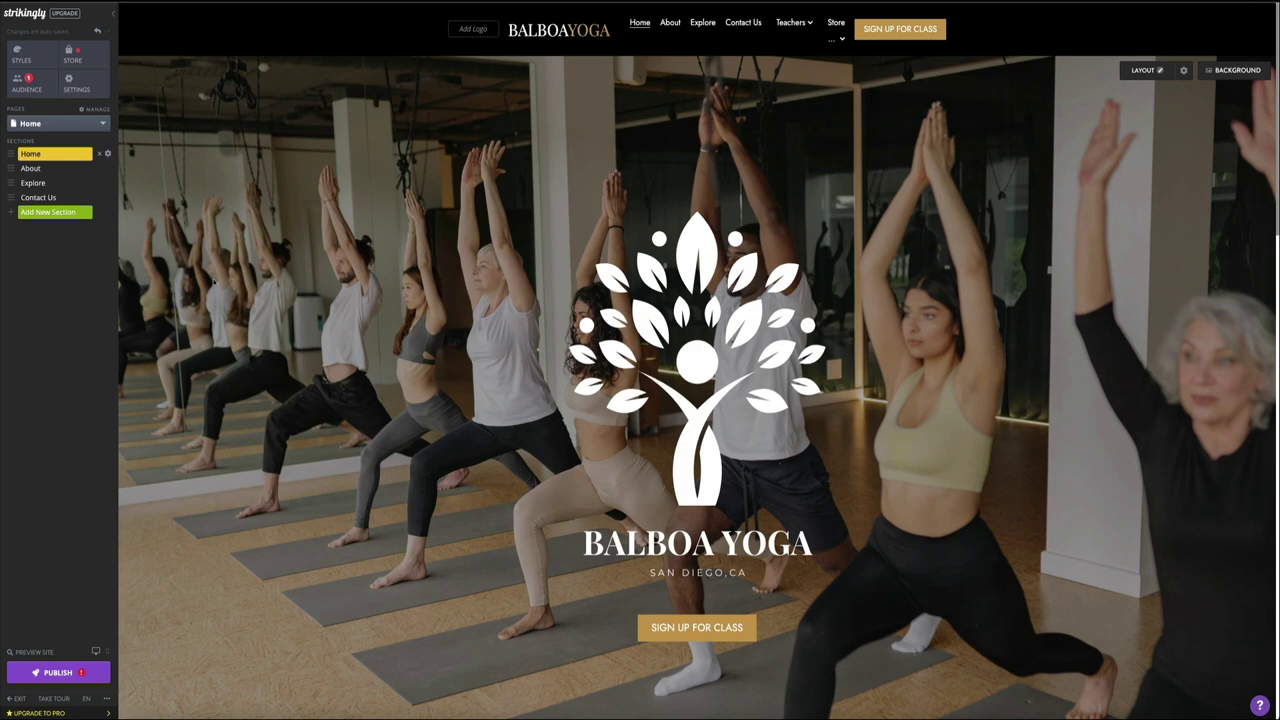
Step: Show the advanced site settings and go to the Privacy & Legal page
{"action": "left_click", "coordinate": [86, 99]}
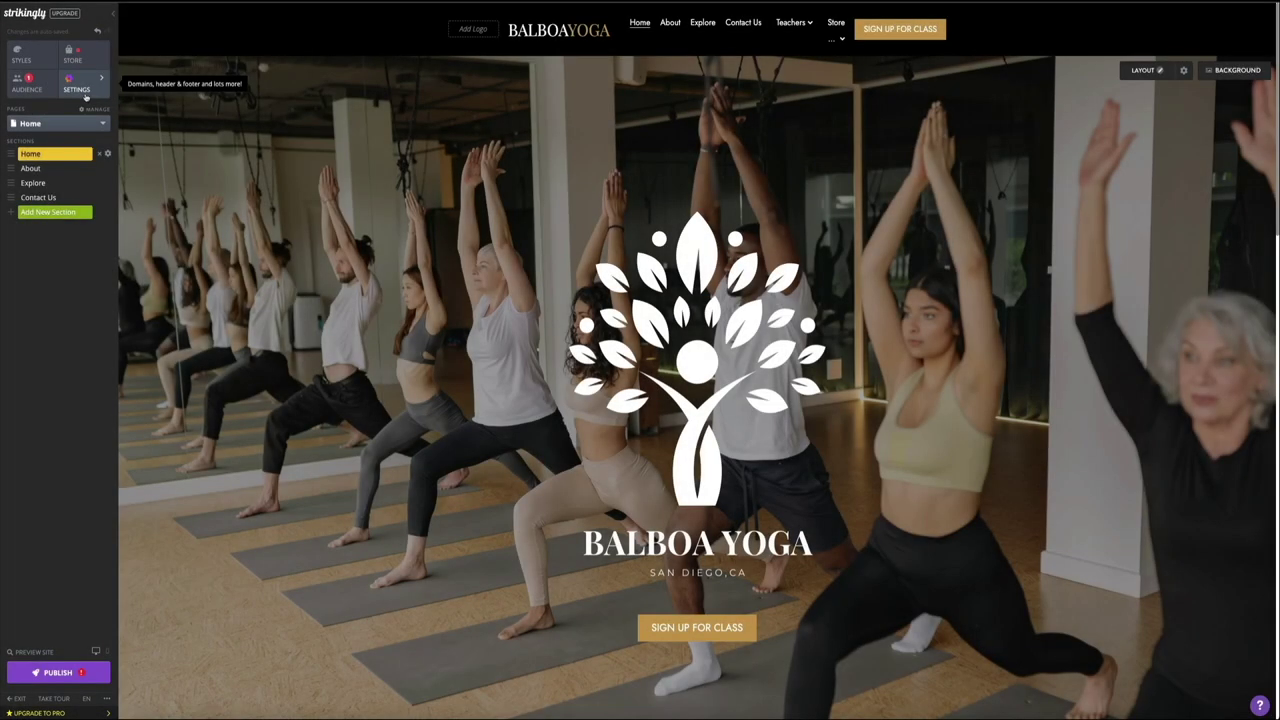
{"action": "left_click", "coordinate": [86, 97]}
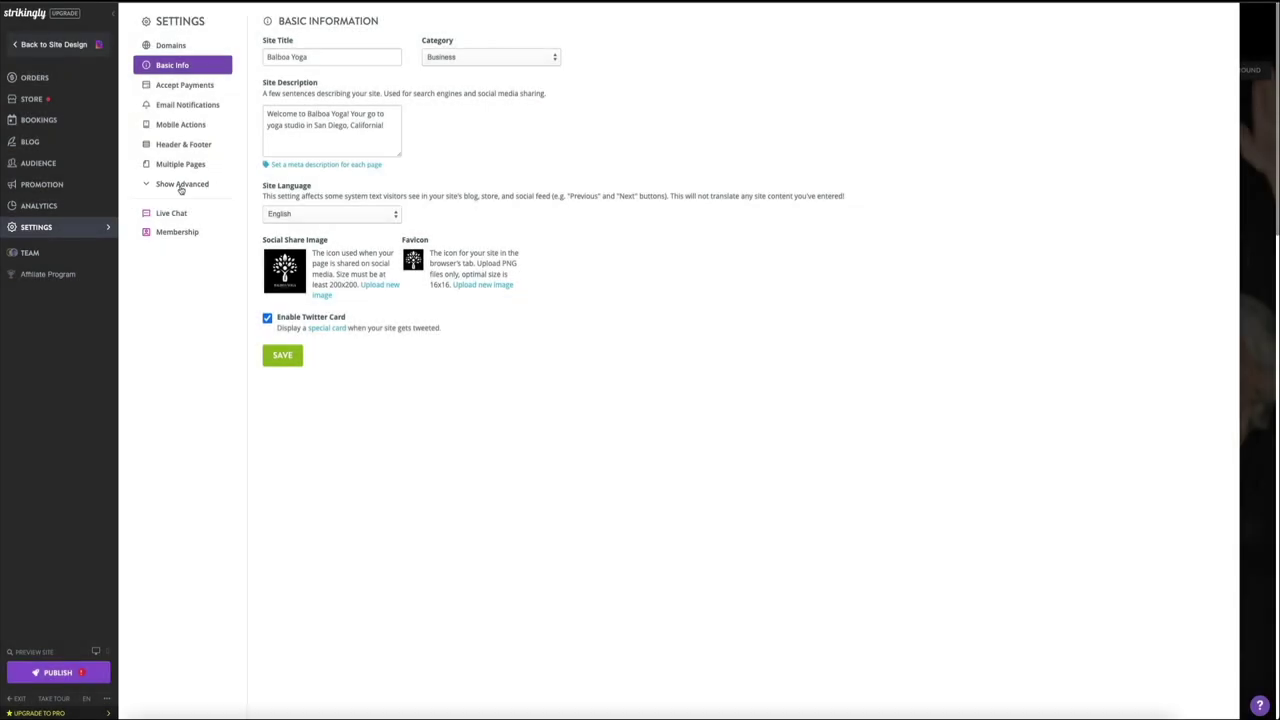
{"action": "left_click", "coordinate": [181, 188]}
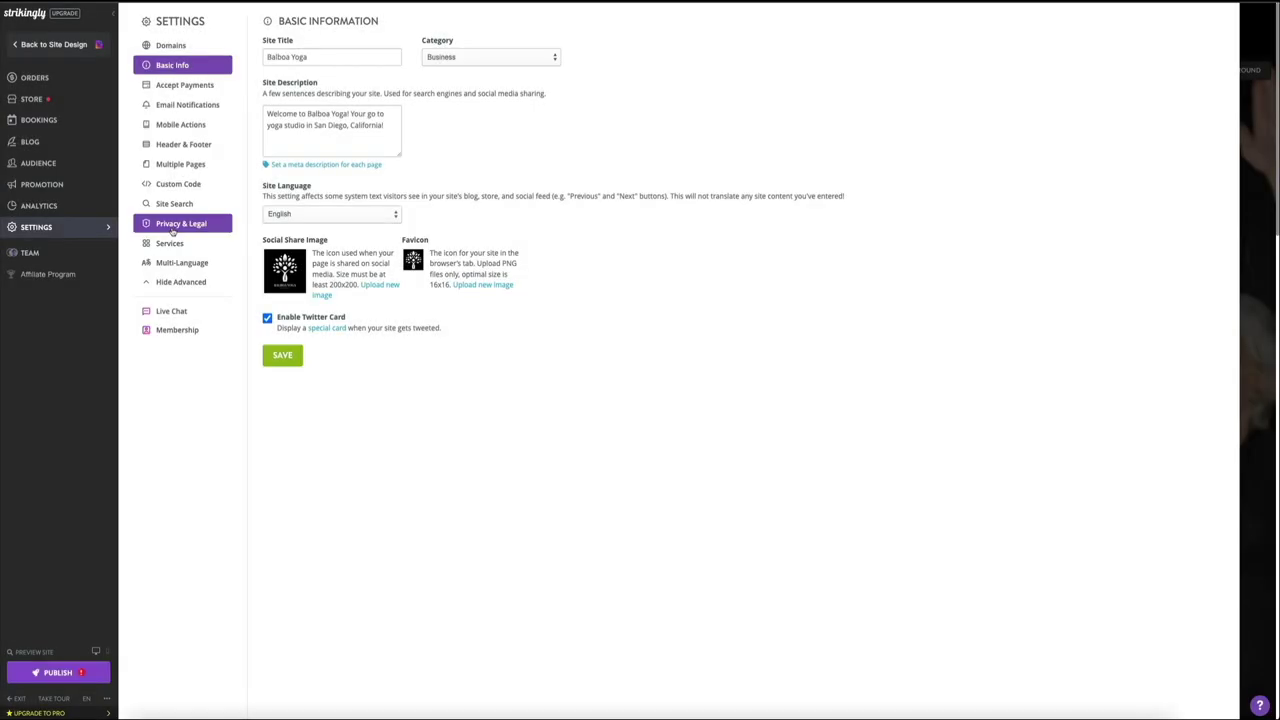
{"action": "left_click", "coordinate": [190, 227]}
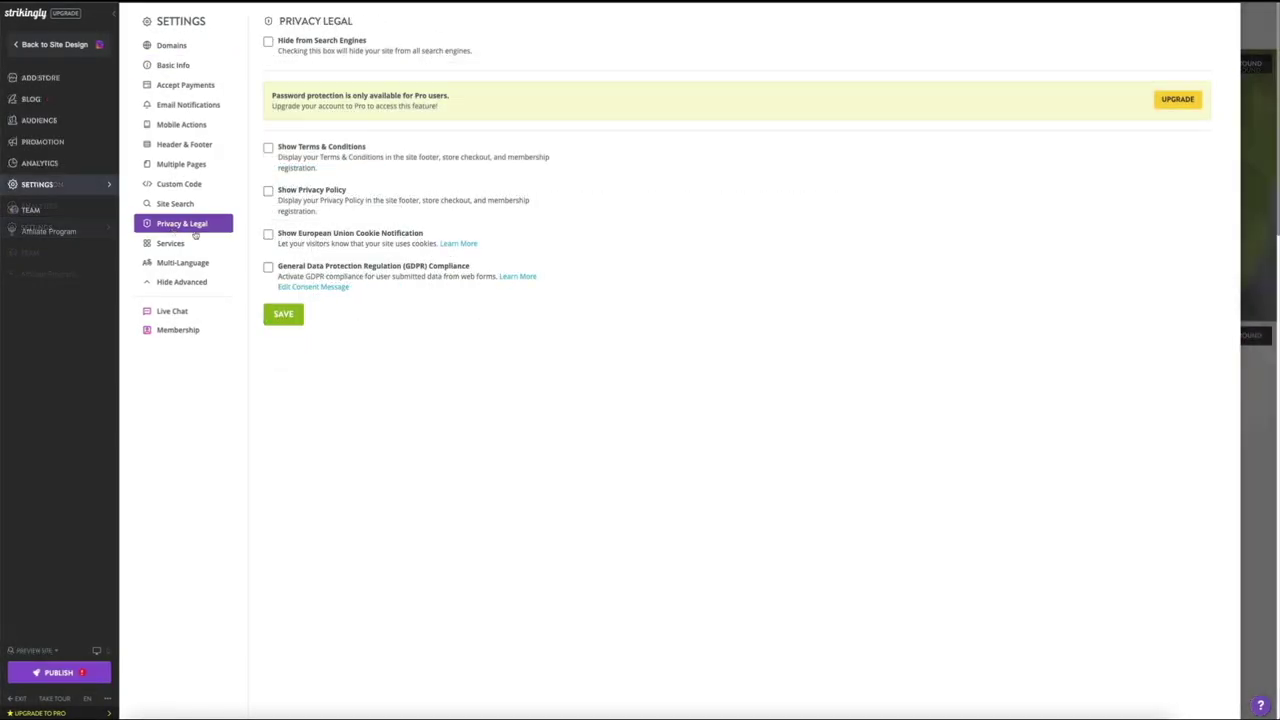
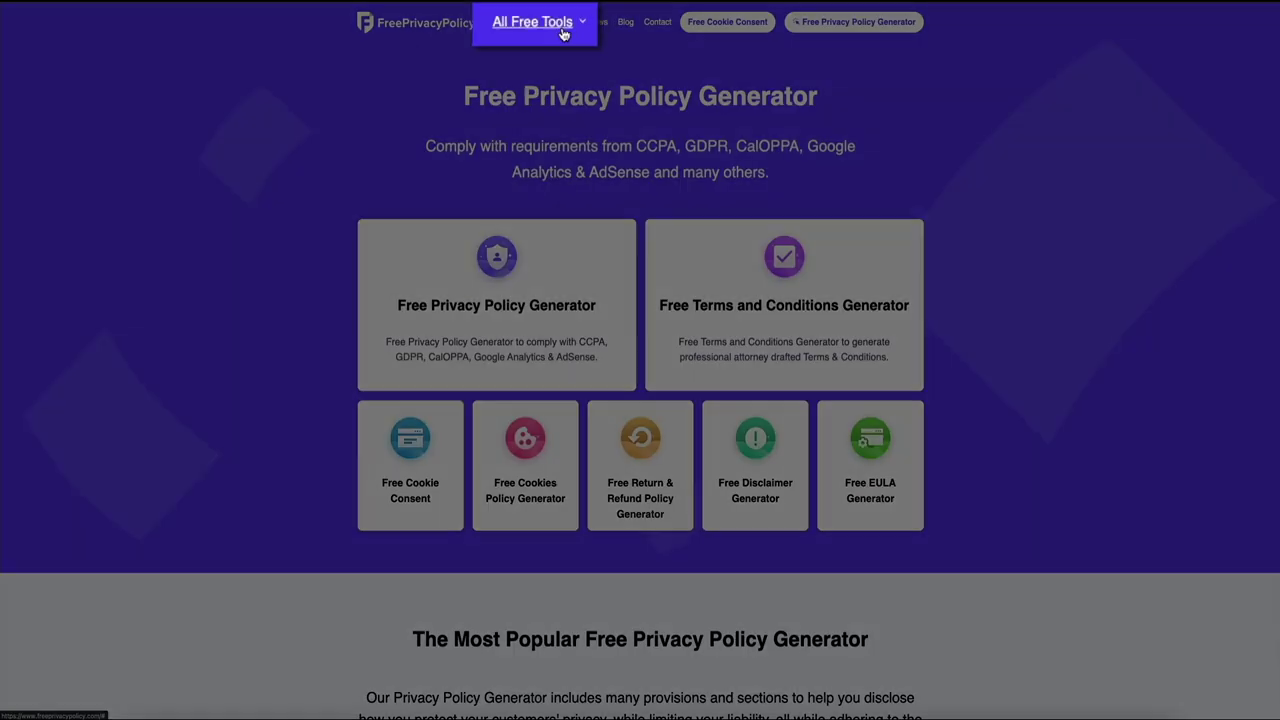
Step: Show FreePrivacyPolicy.com's All Free Tools list of policy generators
{"action": "left_click", "coordinate": [551, 25]}
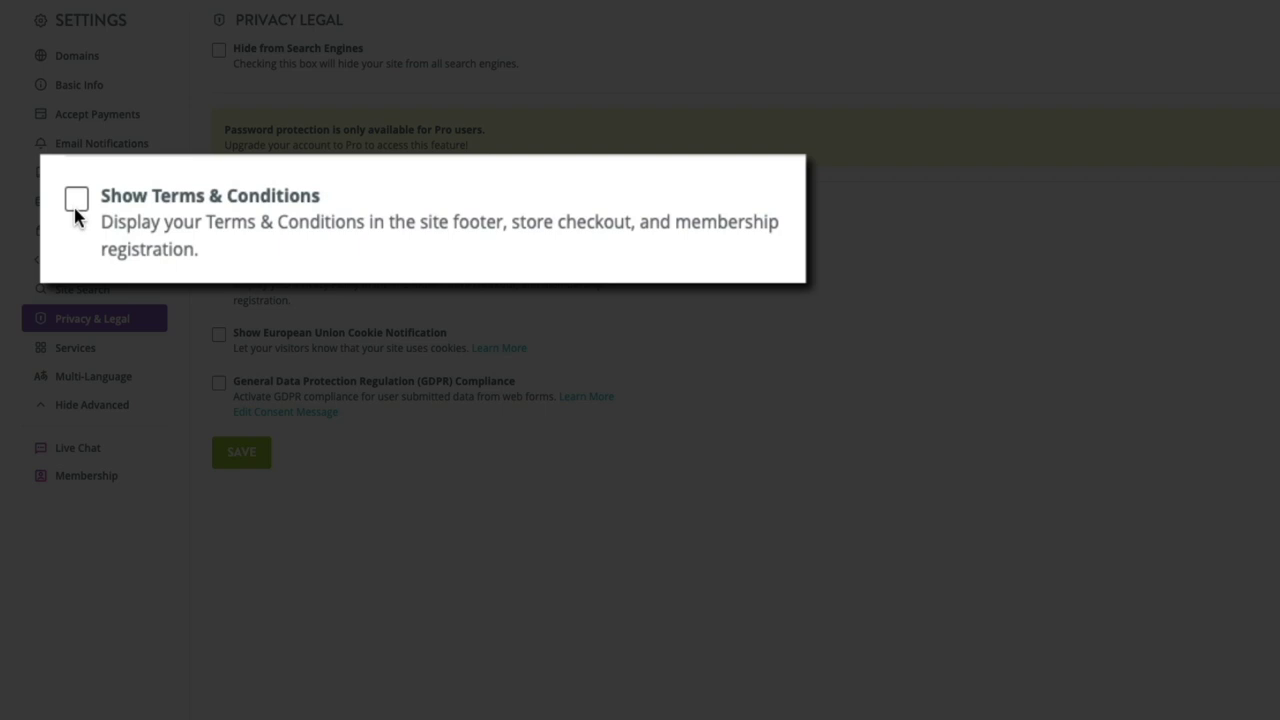
Step: Enable Show Terms & Conditions and paste Lorem ipsum sample text as the terms
{"action": "left_click", "coordinate": [75, 210]}
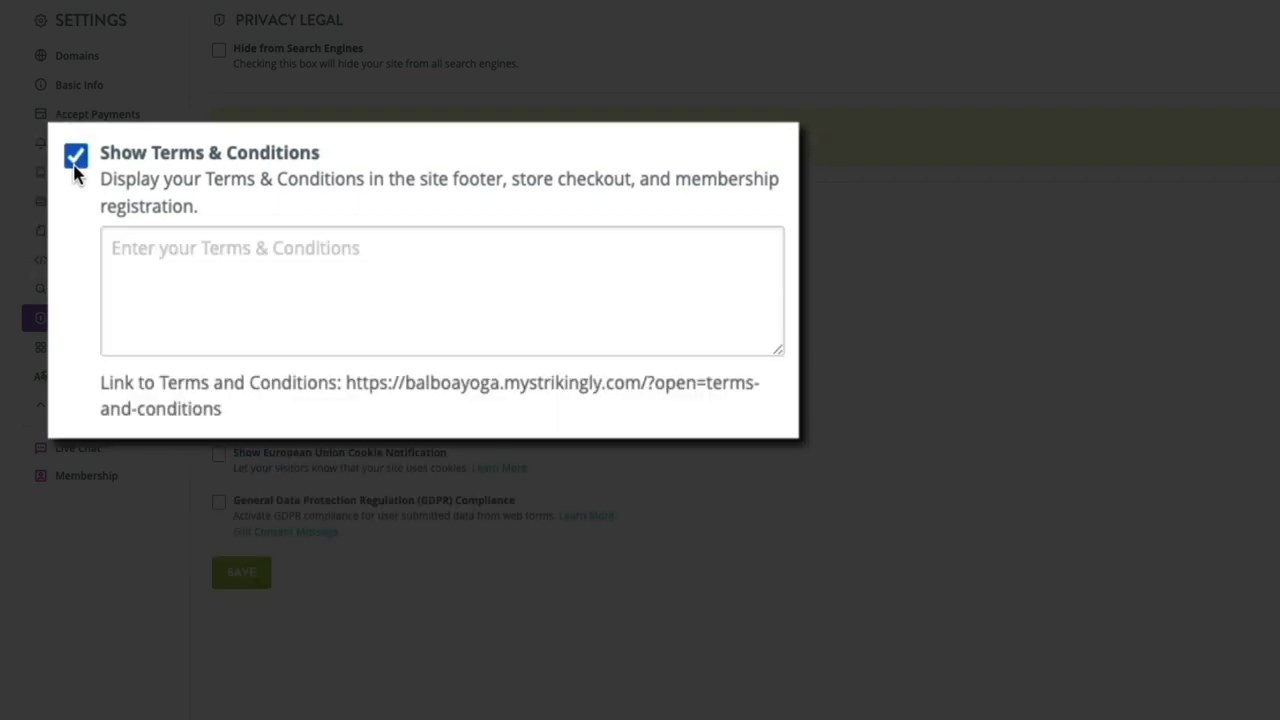
{"action": "left_click", "coordinate": [117, 255]}
{"action": "type", "text": "Lorem ipsum dolor sit amet, consectetuer adipiscing elit. Aenean commodo ligula eget dolor. Aenean massa. Cum sociis natoque penatibus et magnis dis parturient montes, nascetur ridiculus mus. Donec quam felis, ultricies nec, pellentesque eu, pretium quis, sem."}
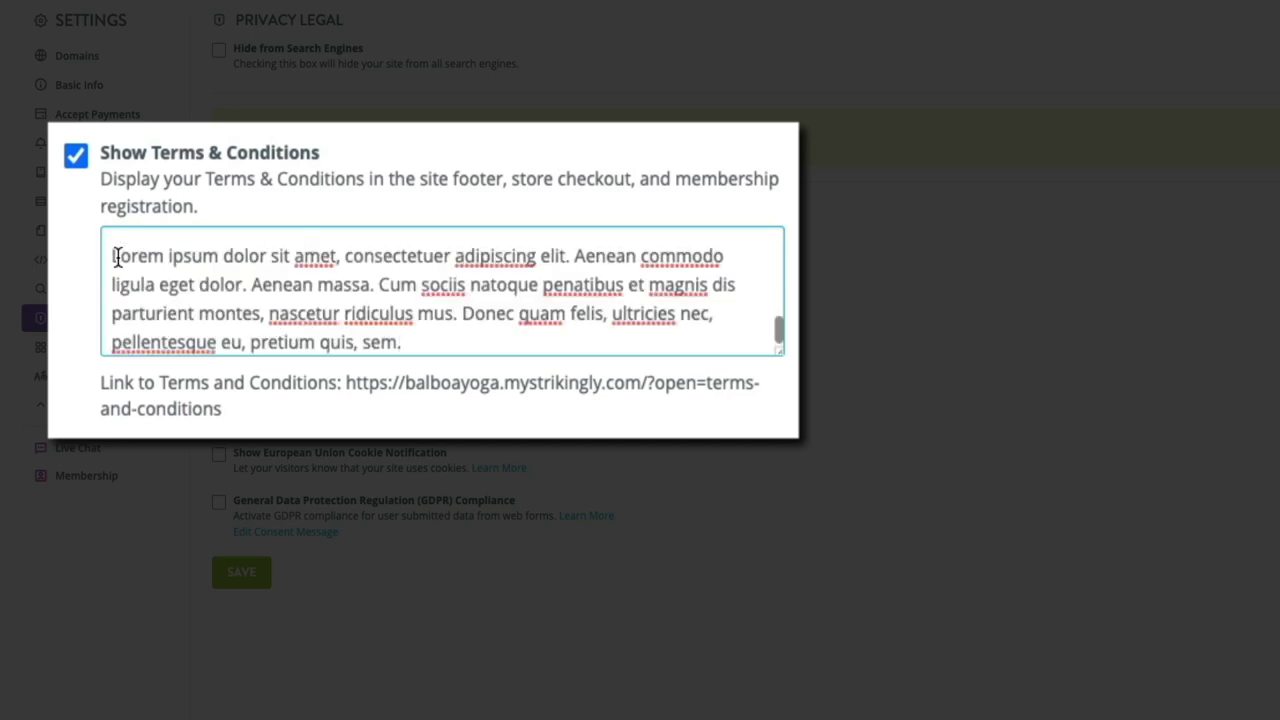
{"action": "scroll", "coordinate": [123, 283], "scroll_direction": "up", "scroll_amount": 10}
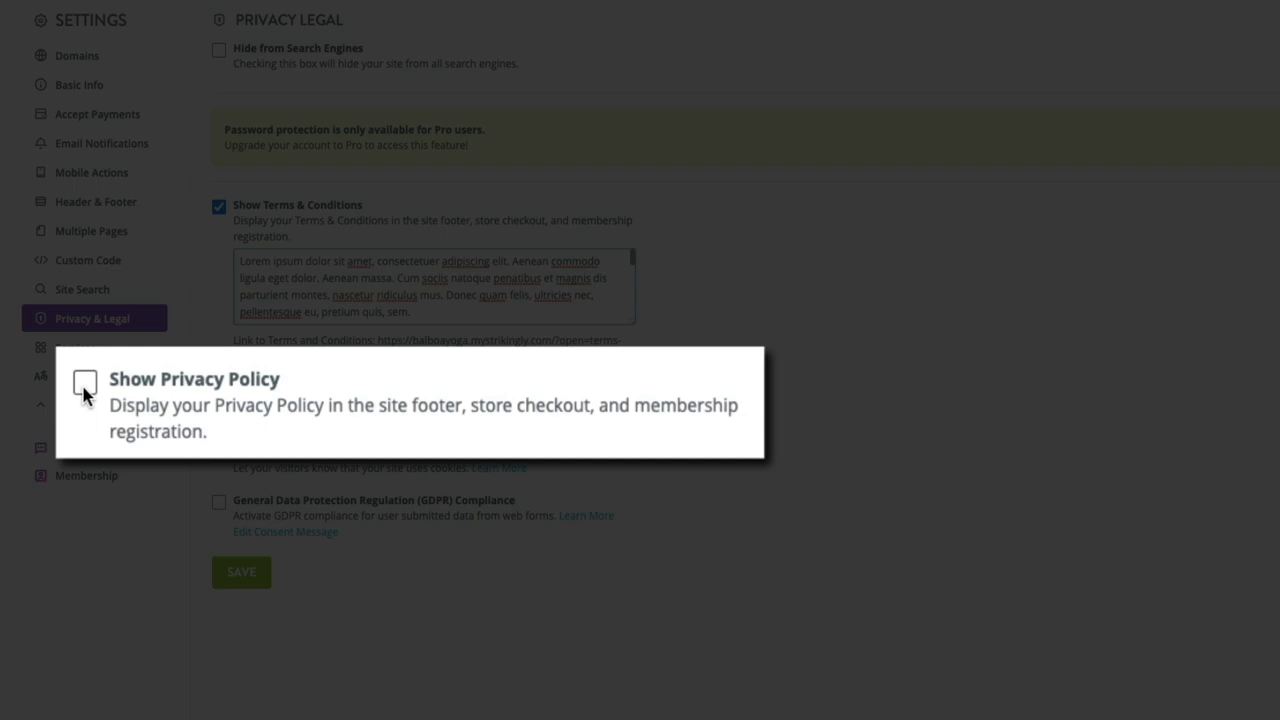
Step: Enable Show Privacy Policy and paste Lorem ipsum sample text into its box
{"action": "left_click", "coordinate": [84, 386]}
{"action": "left_click", "coordinate": [119, 448]}
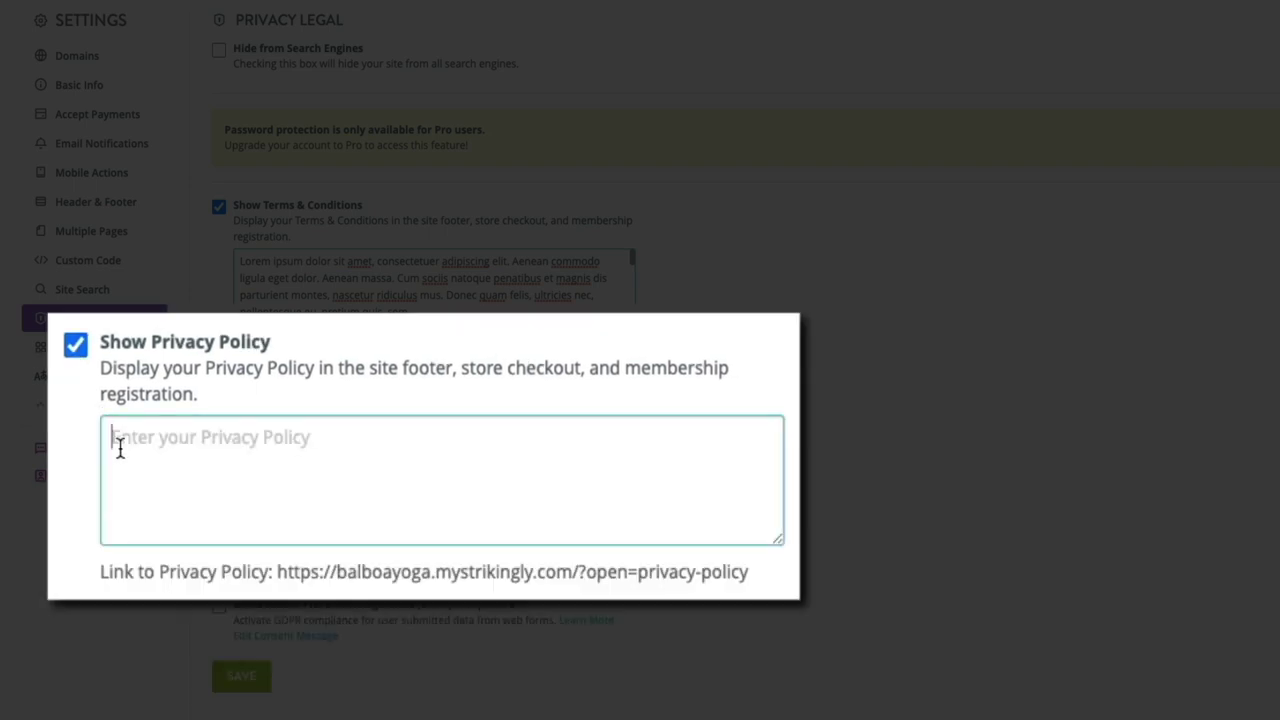
{"action": "key", "text": "ctrl+v"}
{"action": "scroll", "coordinate": [119, 448], "scroll_direction": "down", "scroll_amount": 1}
{"action": "scroll", "coordinate": [119, 448], "scroll_direction": "up", "scroll_amount": 1}
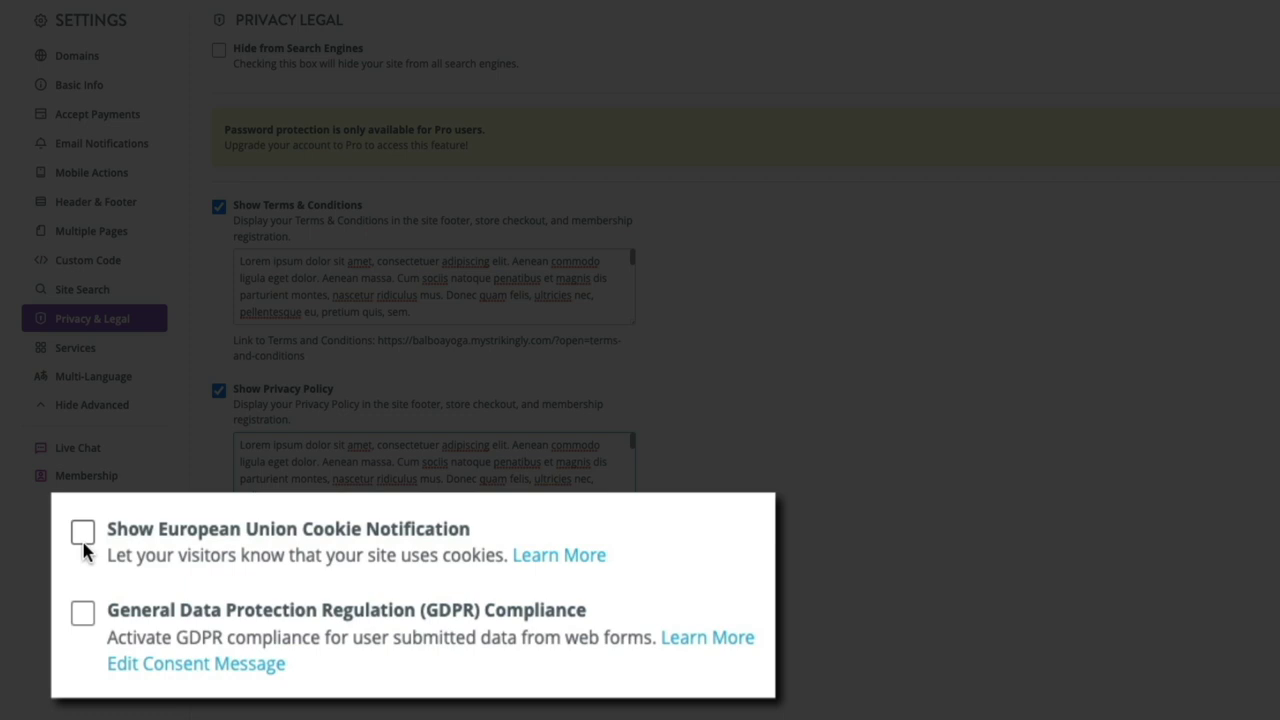
Step: Turn on the European Union Cookie Notification option
{"action": "left_click", "coordinate": [84, 545]}
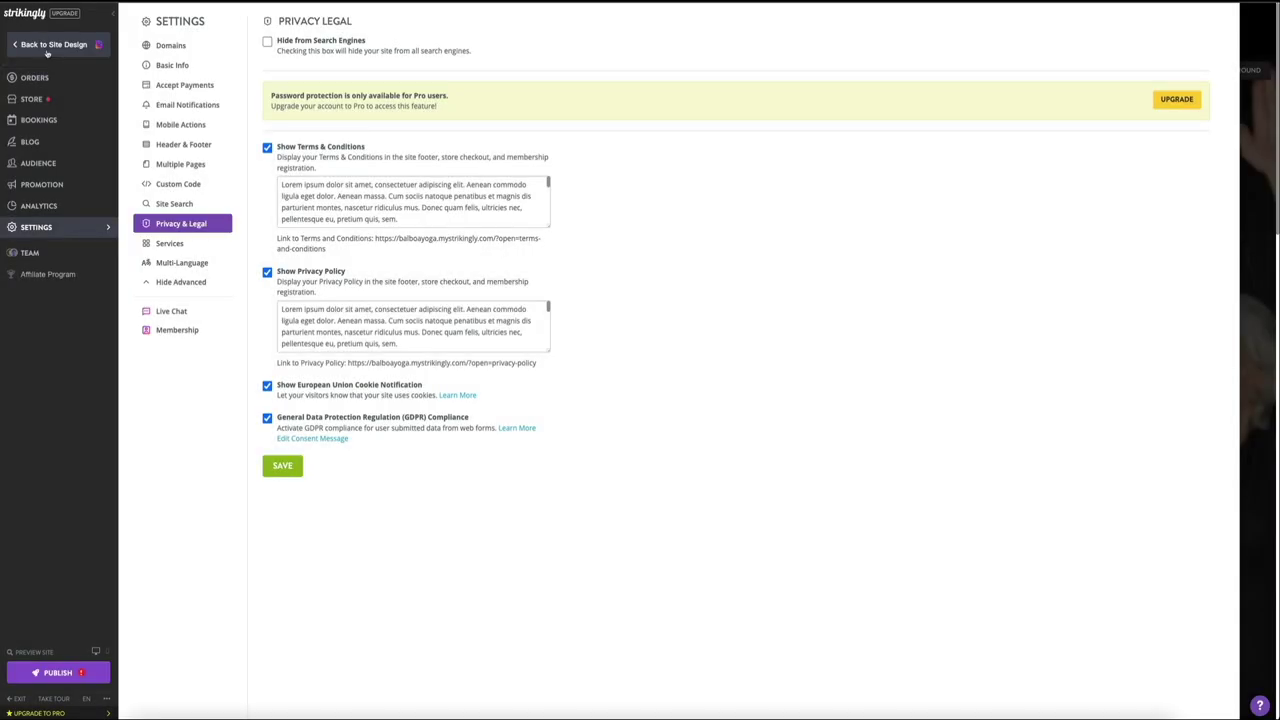
Step: Return to the site design editor and start publishing the Balboa Yoga site
{"action": "left_click", "coordinate": [47, 48]}
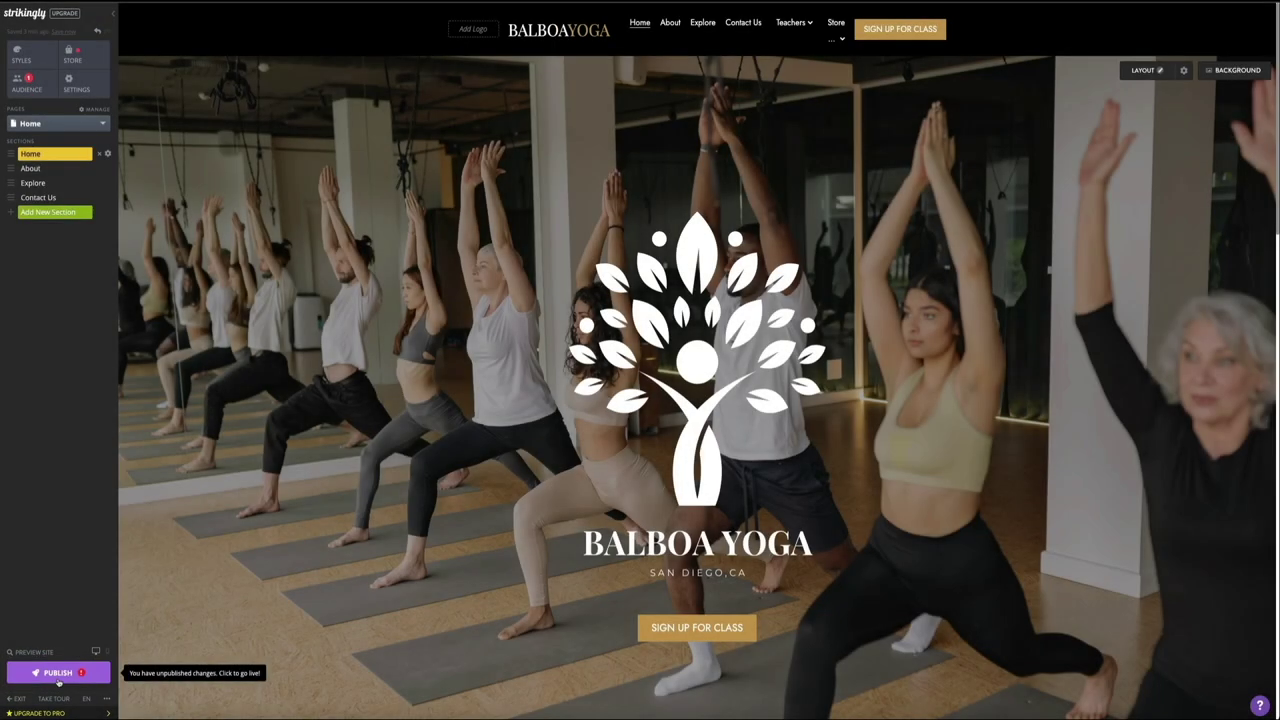
{"action": "left_click", "coordinate": [58, 676]}
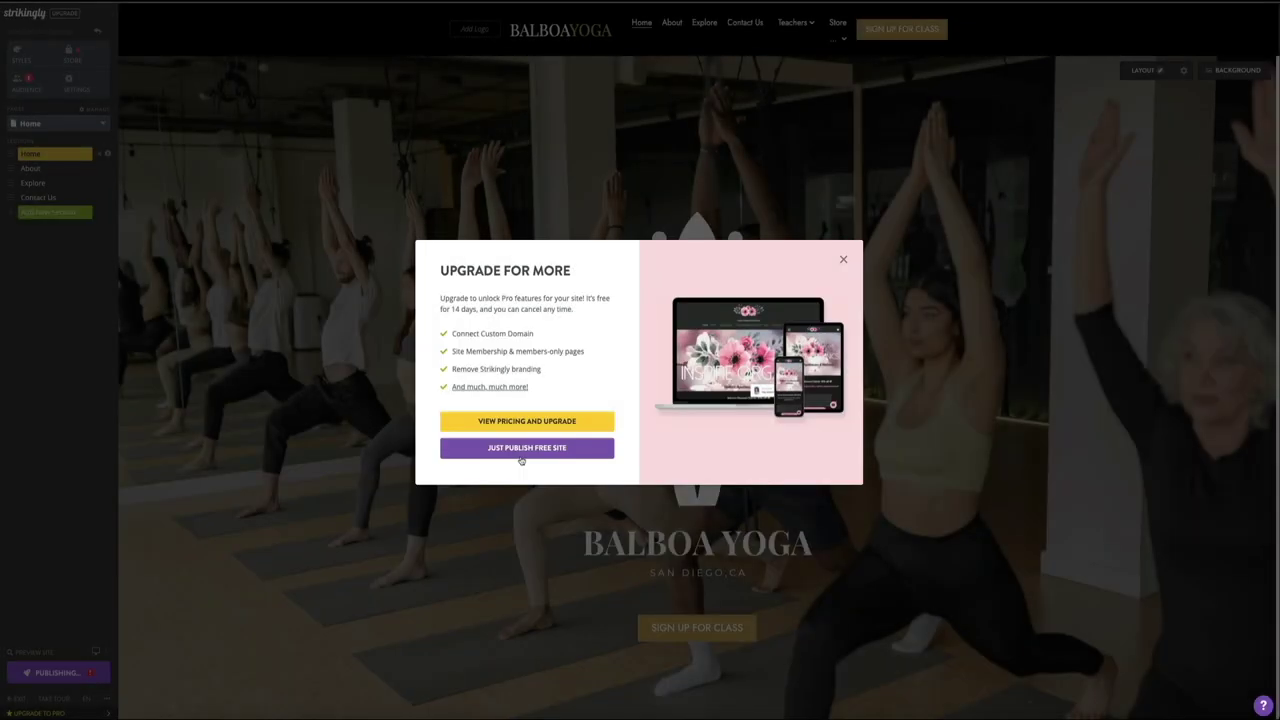
Step: Publish as a free site at balboayoga.mystrikingly.com and dismiss the go-live confirmation
{"action": "left_click", "coordinate": [526, 450]}
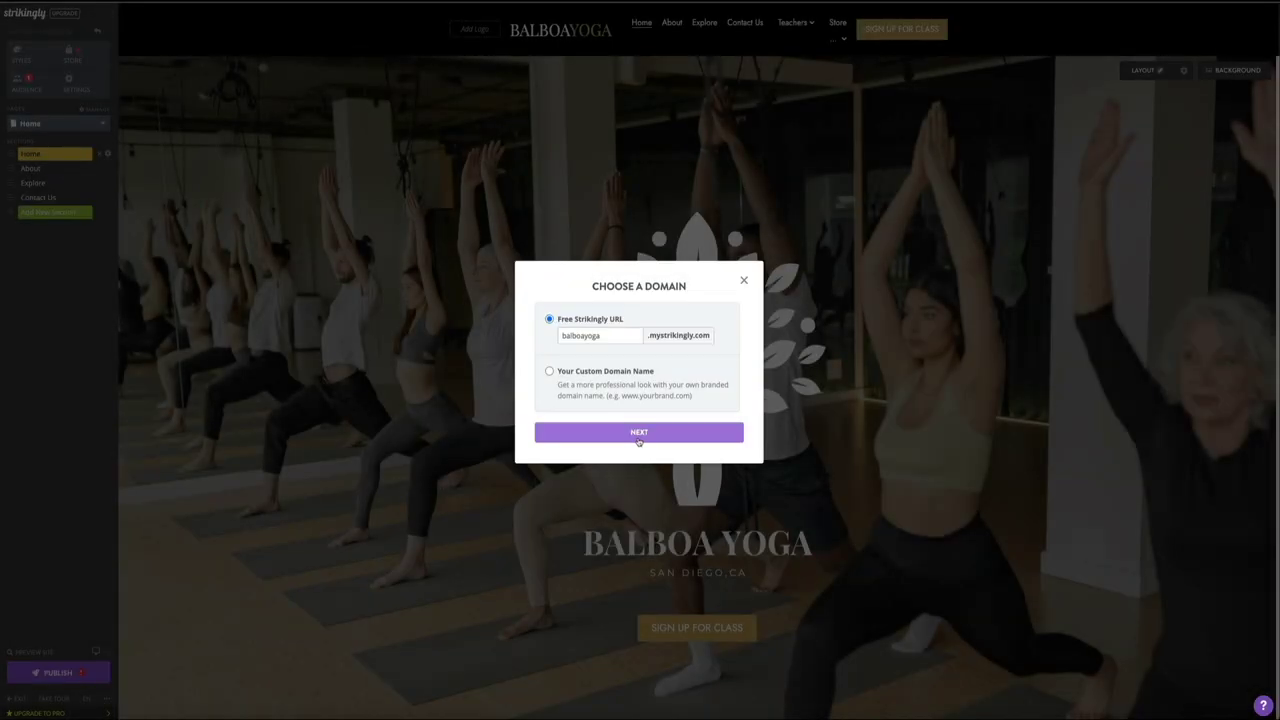
{"action": "left_click", "coordinate": [638, 441]}
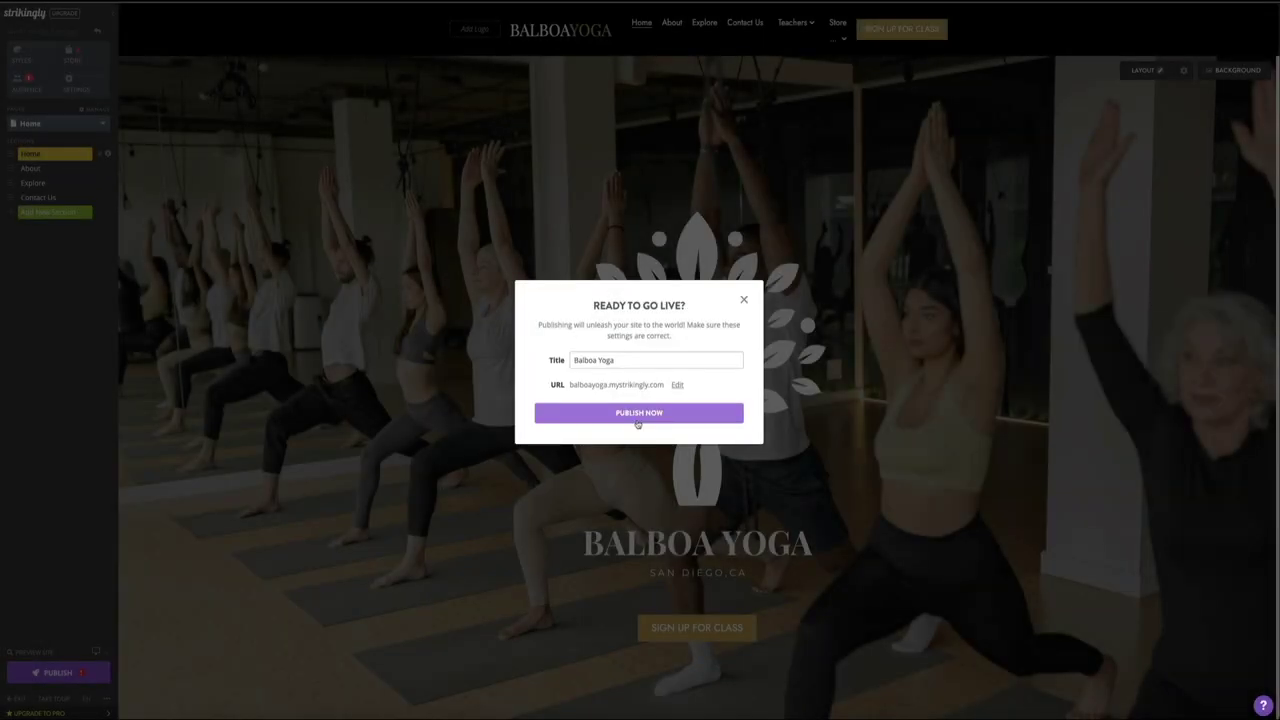
{"action": "left_click", "coordinate": [637, 421]}
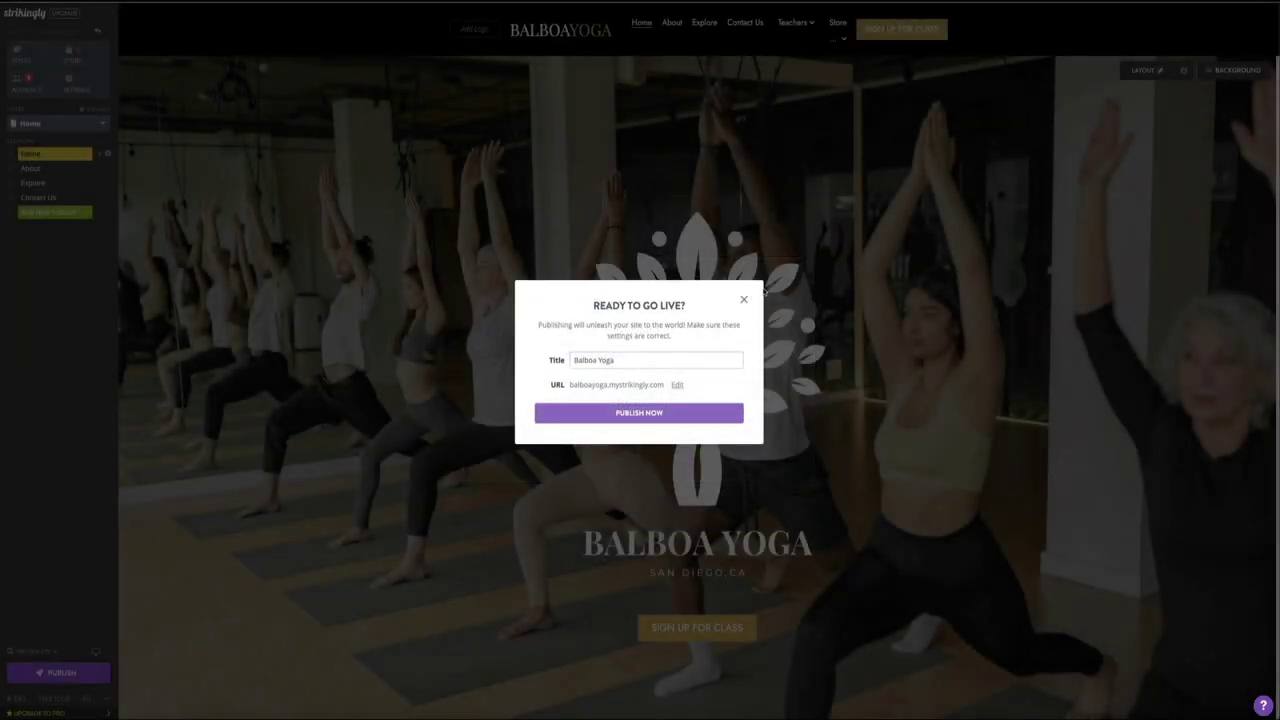
{"action": "left_click", "coordinate": [744, 299]}
{"action": "mouse_move", "coordinate": [57, 653]}
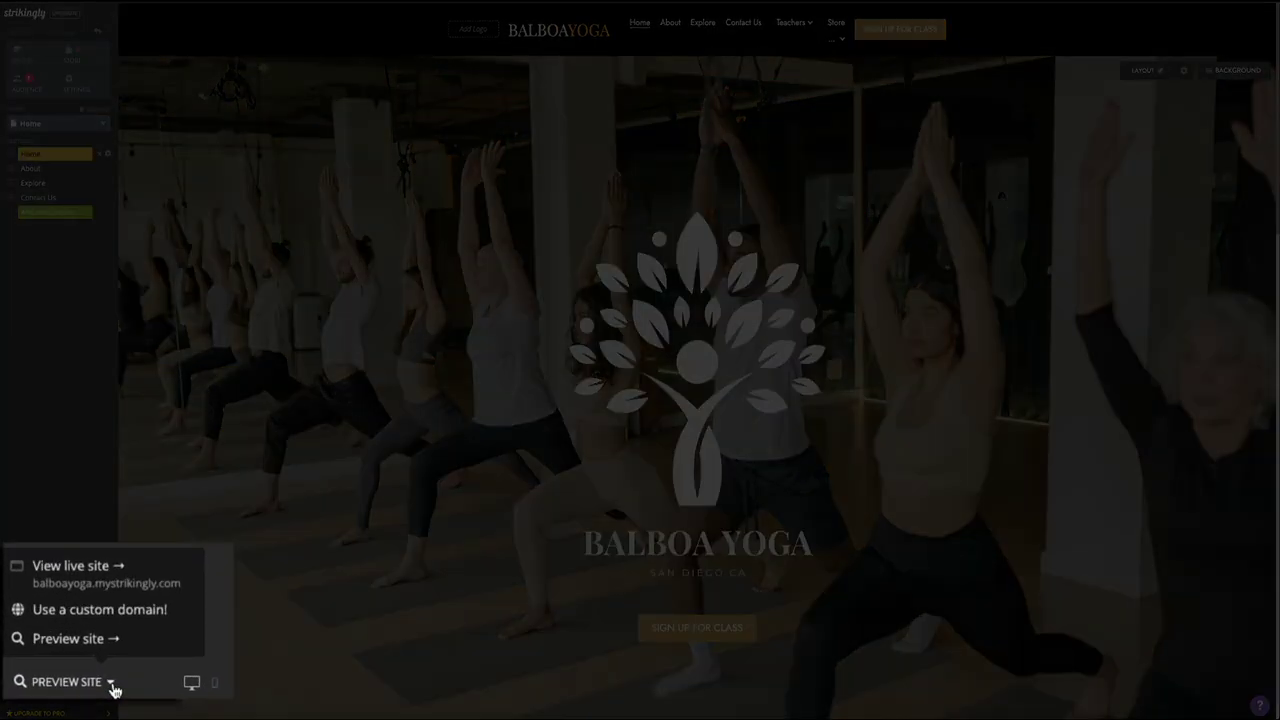
Step: Open the live Balboa Yoga site and scroll down to its footer
{"action": "left_click", "coordinate": [119, 571]}
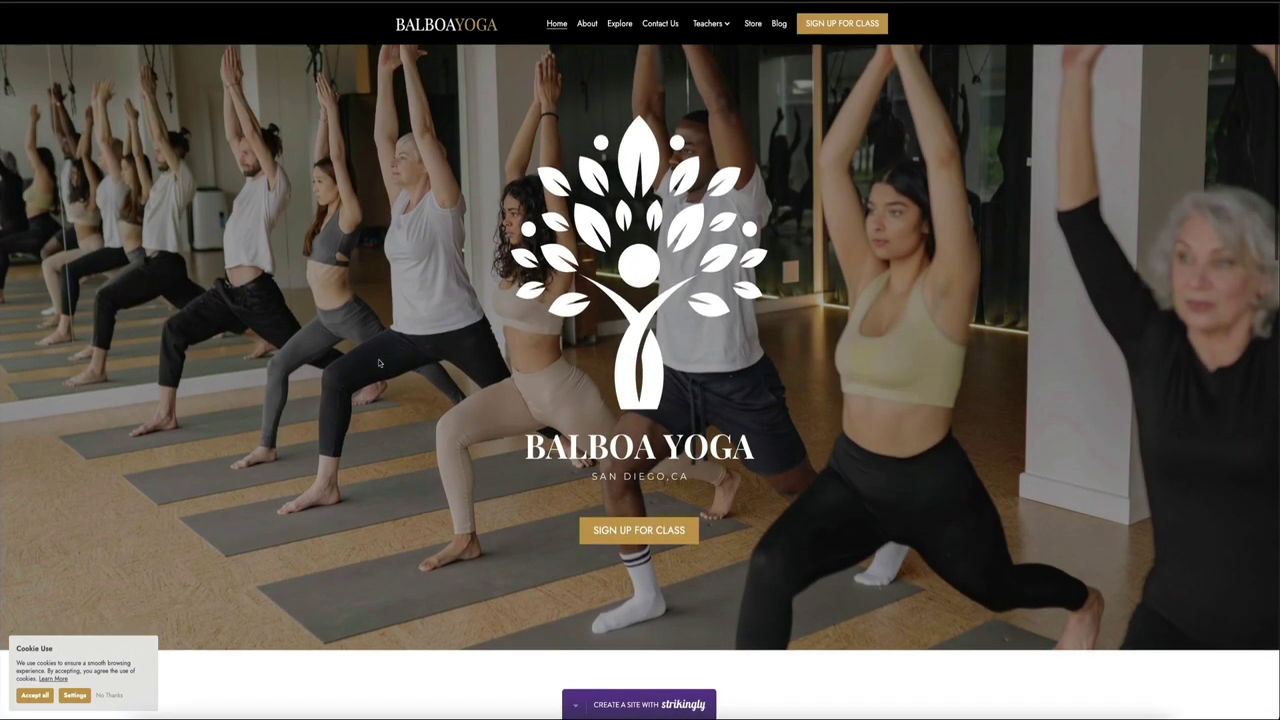
{"action": "scroll", "coordinate": [379, 363], "scroll_direction": "down", "scroll_amount": 3}
{"action": "scroll", "coordinate": [379, 363], "scroll_direction": "down", "scroll_amount": 2}
{"action": "scroll", "coordinate": [379, 363], "scroll_direction": "down", "scroll_amount": 3}
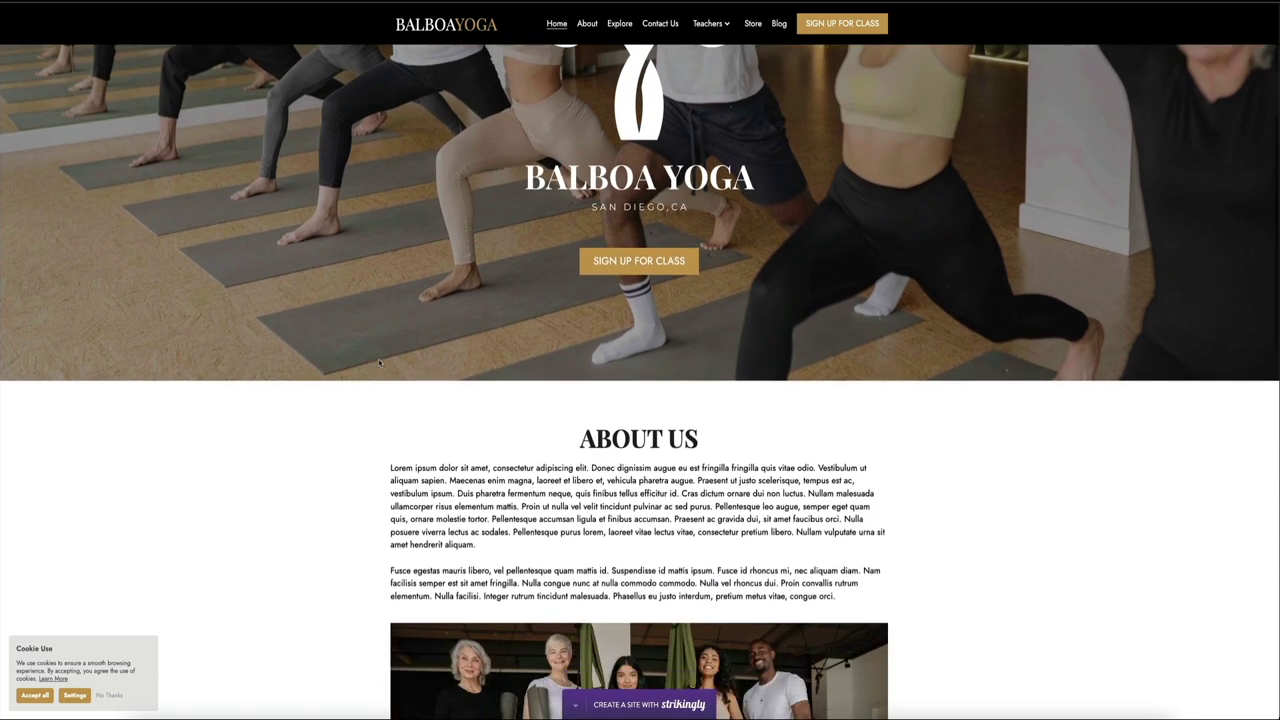
{"action": "scroll", "coordinate": [379, 363], "scroll_direction": "down", "scroll_amount": 2}
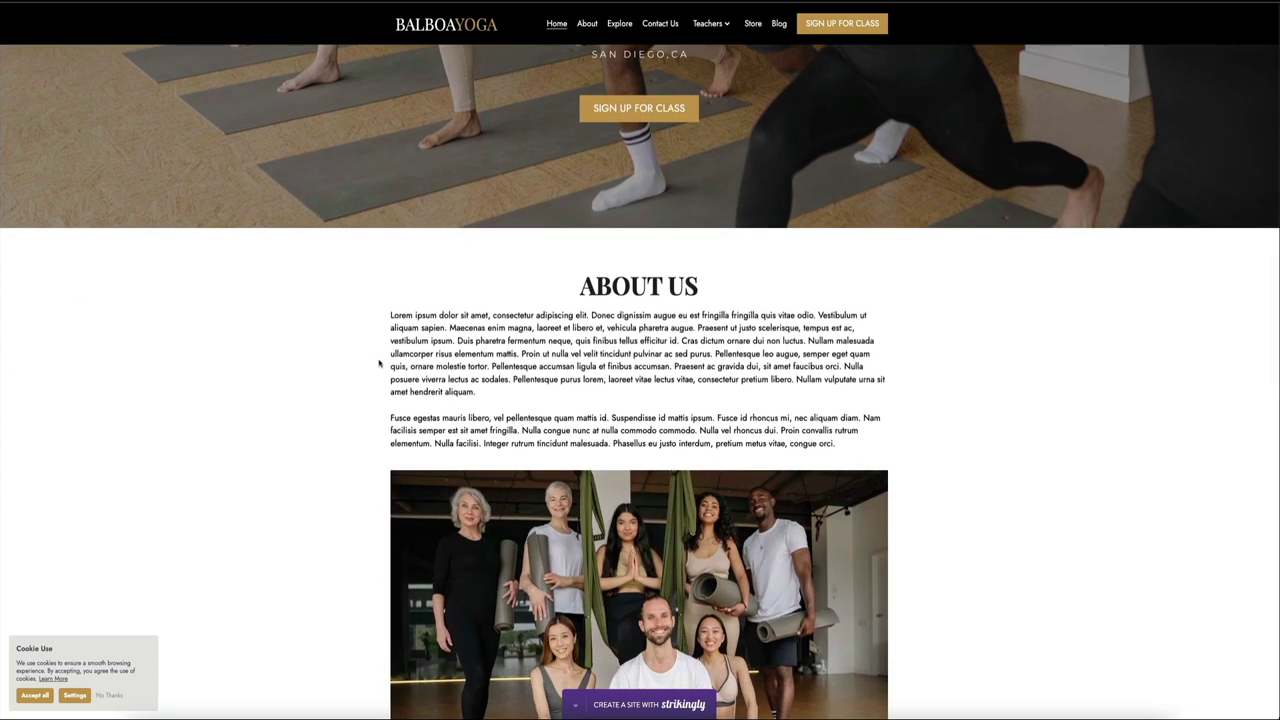
{"action": "scroll", "coordinate": [379, 363], "scroll_direction": "down", "scroll_amount": 2}
{"action": "scroll", "coordinate": [379, 363], "scroll_direction": "down", "scroll_amount": 8}
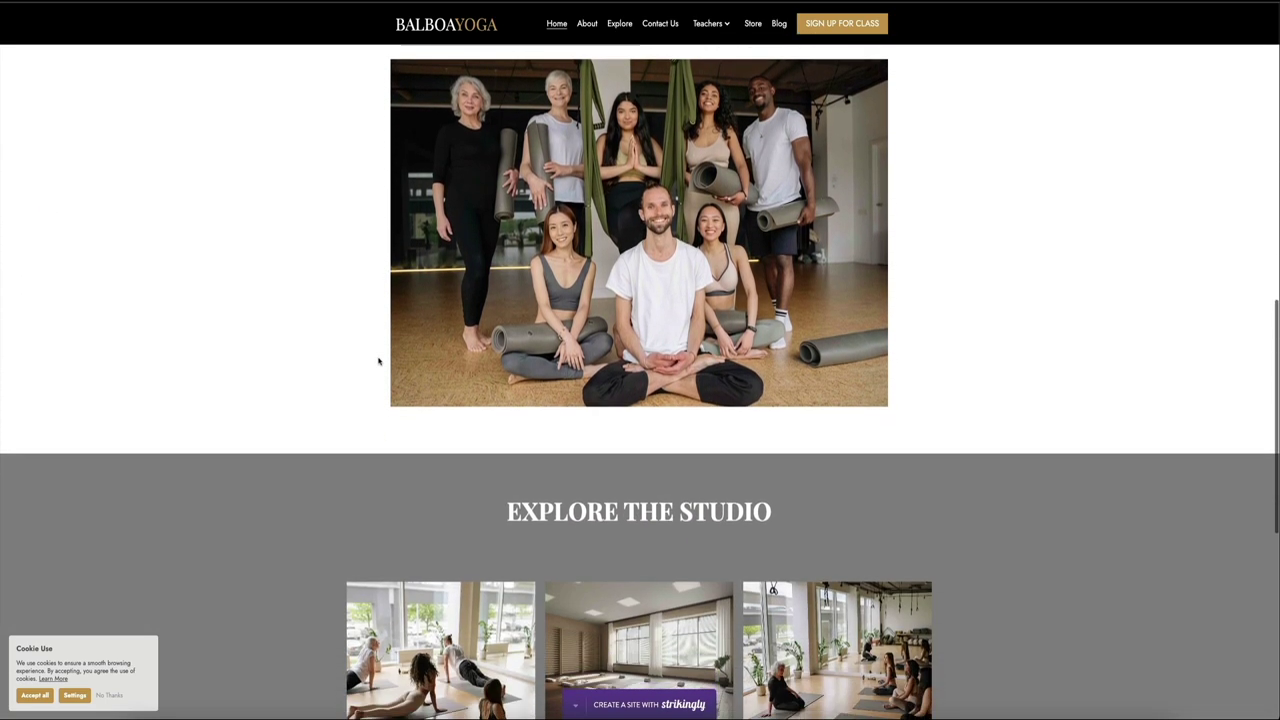
{"action": "scroll", "coordinate": [379, 360], "scroll_direction": "down", "scroll_amount": 8}
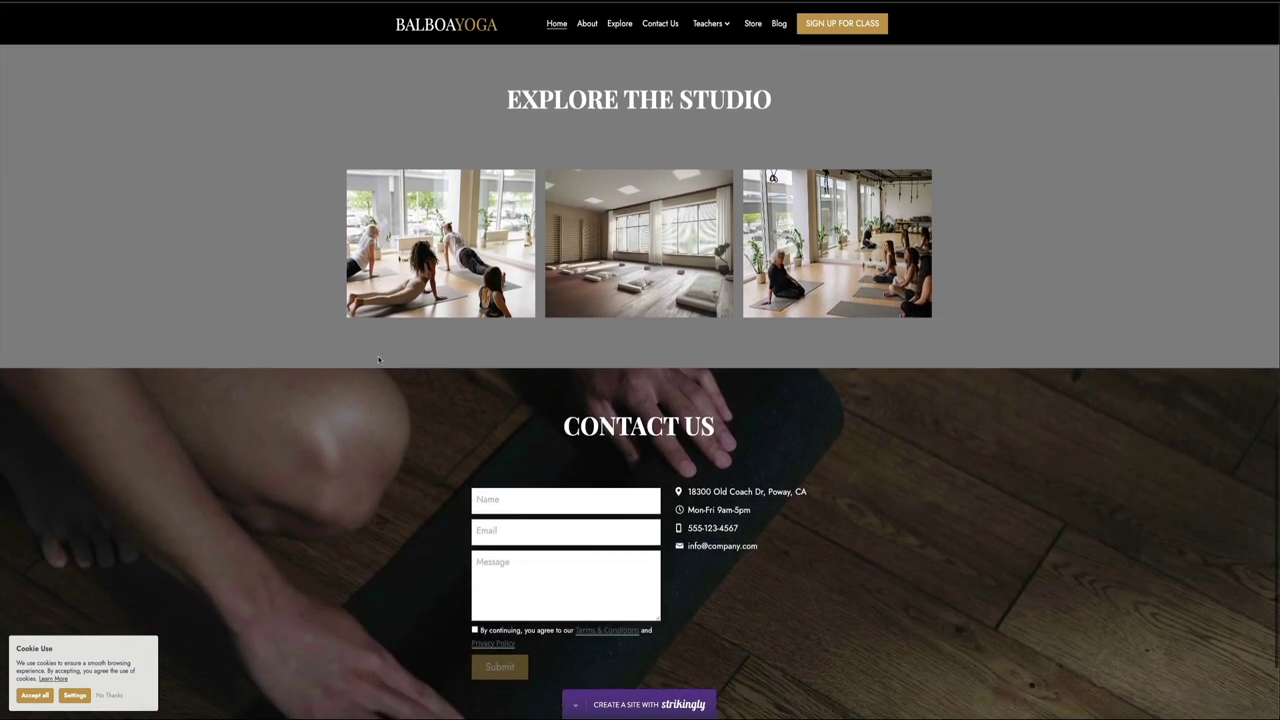
{"action": "scroll", "coordinate": [379, 360], "scroll_direction": "down", "scroll_amount": 1}
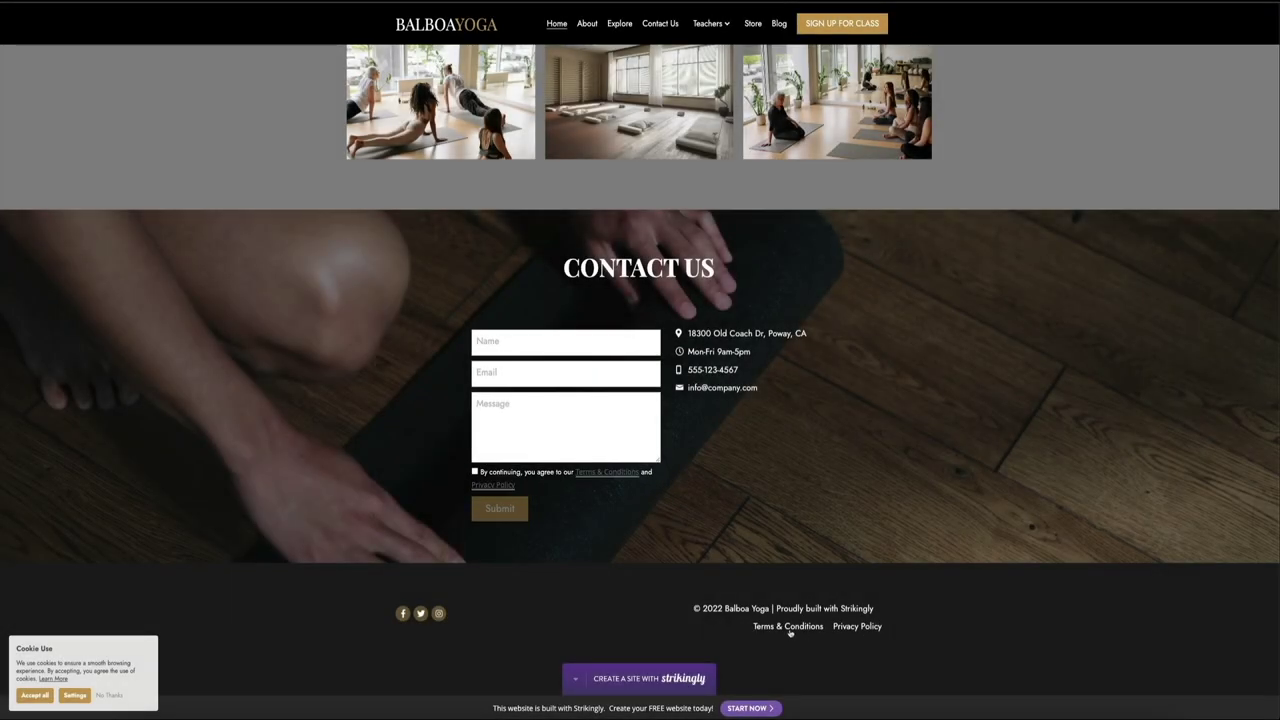
Step: View and close the footer's Terms & Conditions and Privacy Policy pop-ups
{"action": "left_click", "coordinate": [790, 628]}
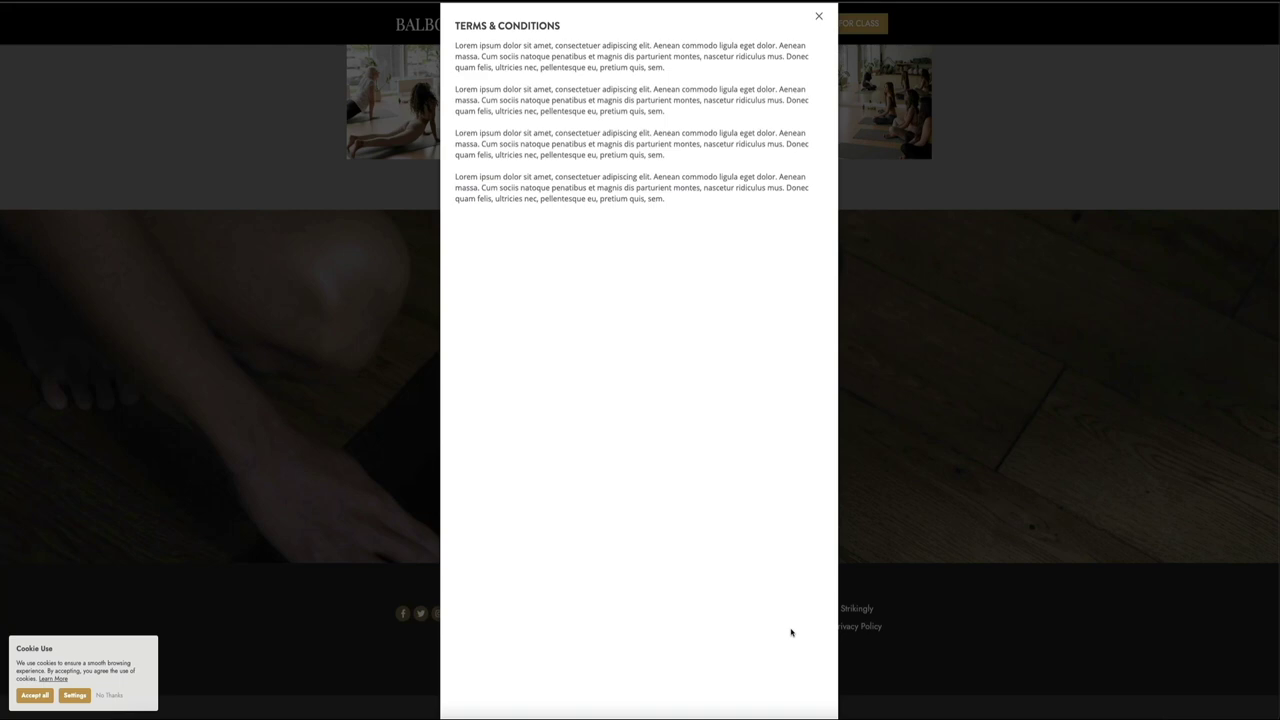
{"action": "left_click", "coordinate": [951, 642]}
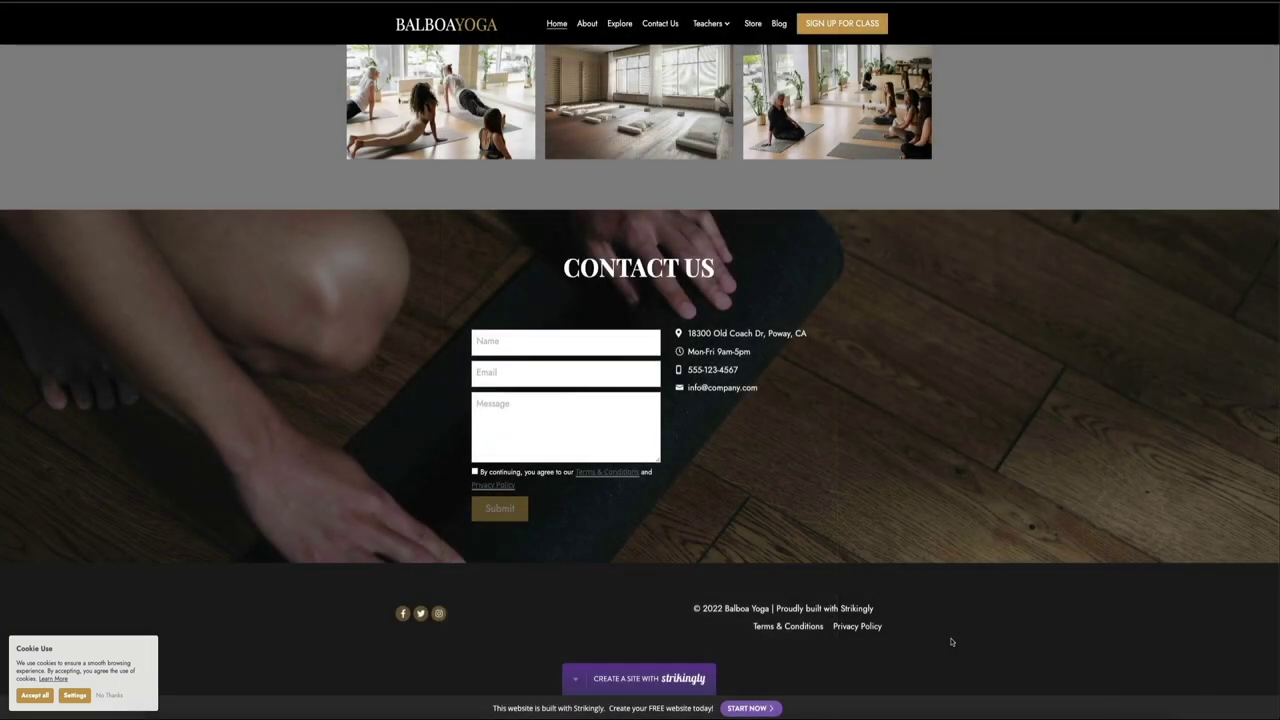
{"action": "left_click", "coordinate": [859, 629]}
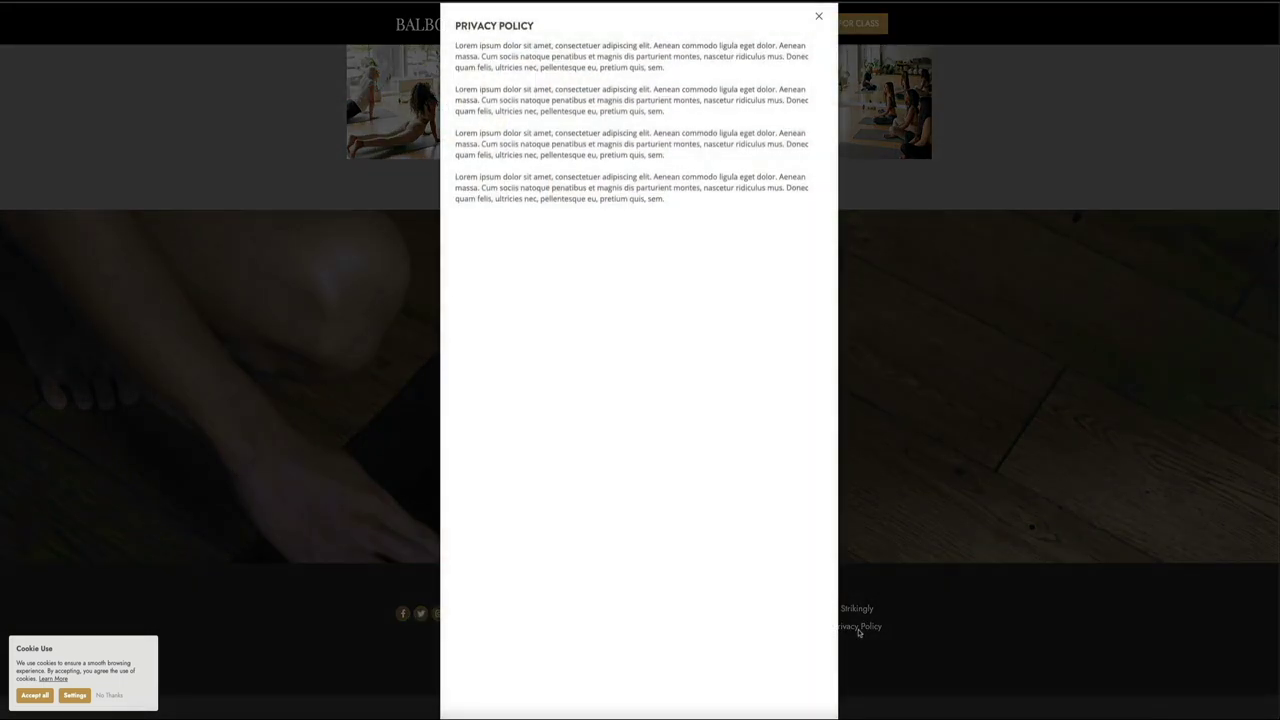
{"action": "left_click", "coordinate": [984, 632]}
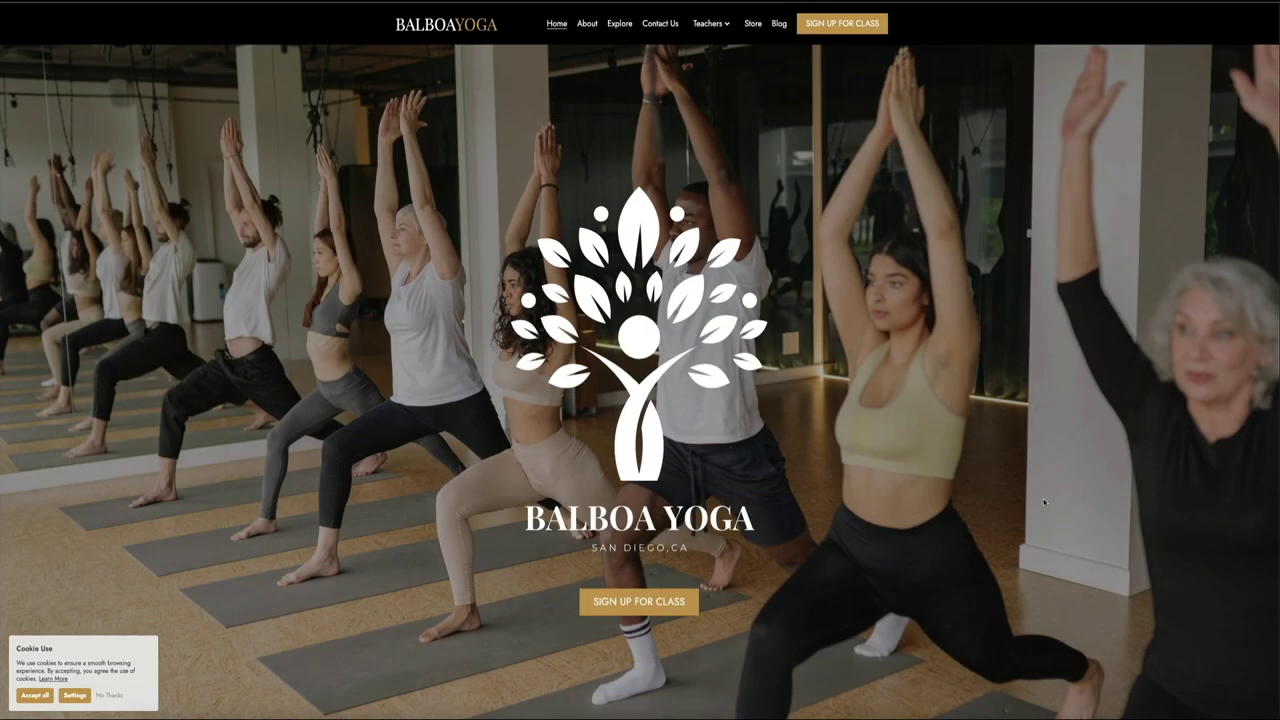
Step: Visit the Store and Blog pages, then the Sign Up For Class page for Hot Yoga
{"action": "left_click", "coordinate": [751, 25]}
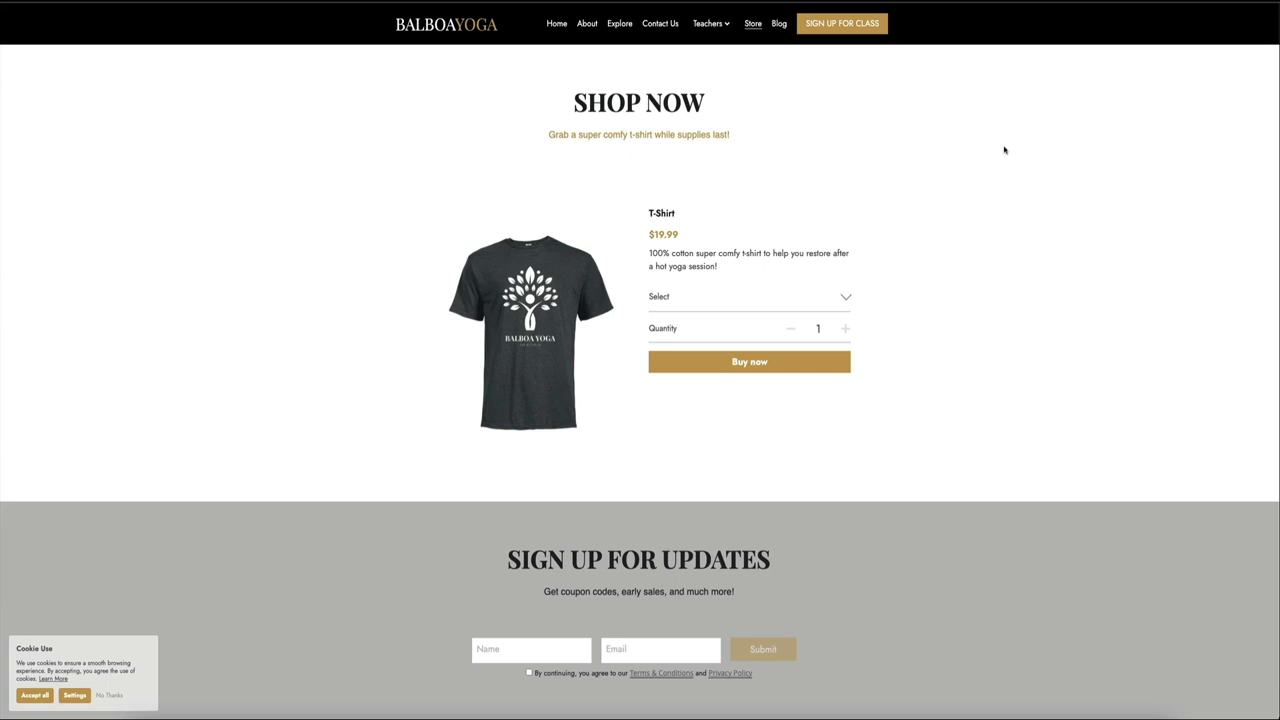
{"action": "left_click", "coordinate": [779, 23]}
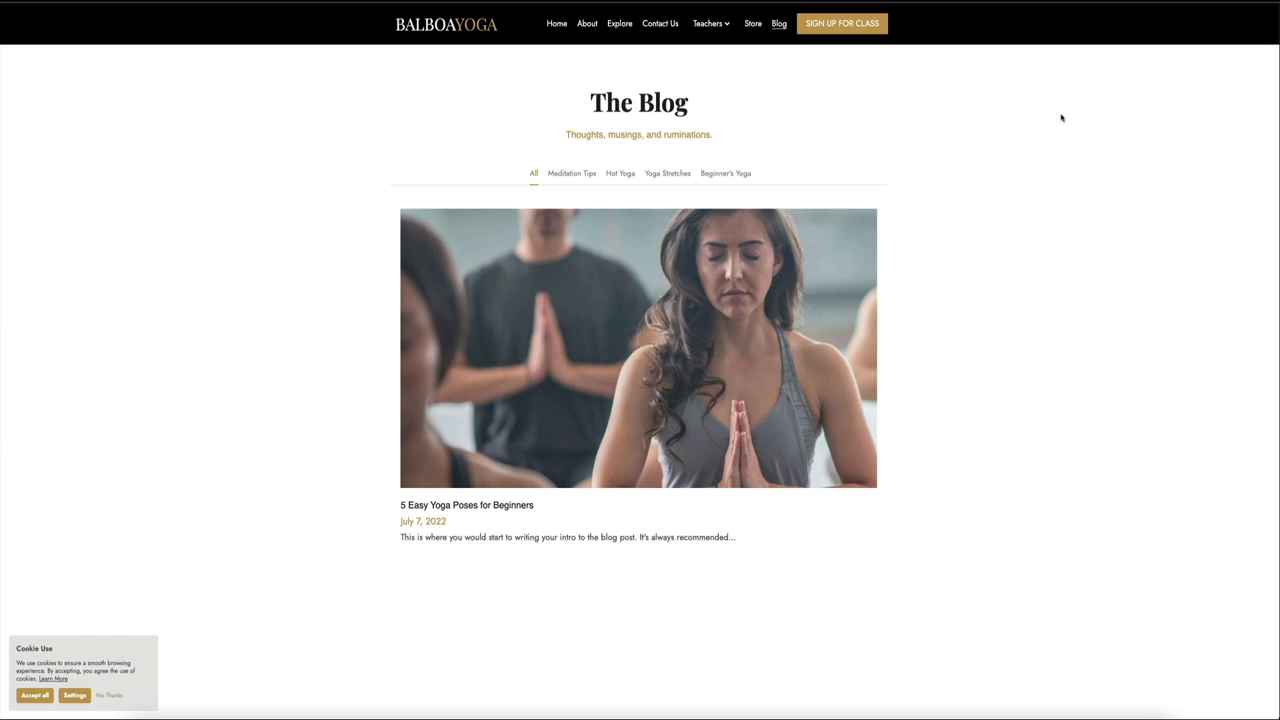
{"action": "left_click", "coordinate": [842, 32]}
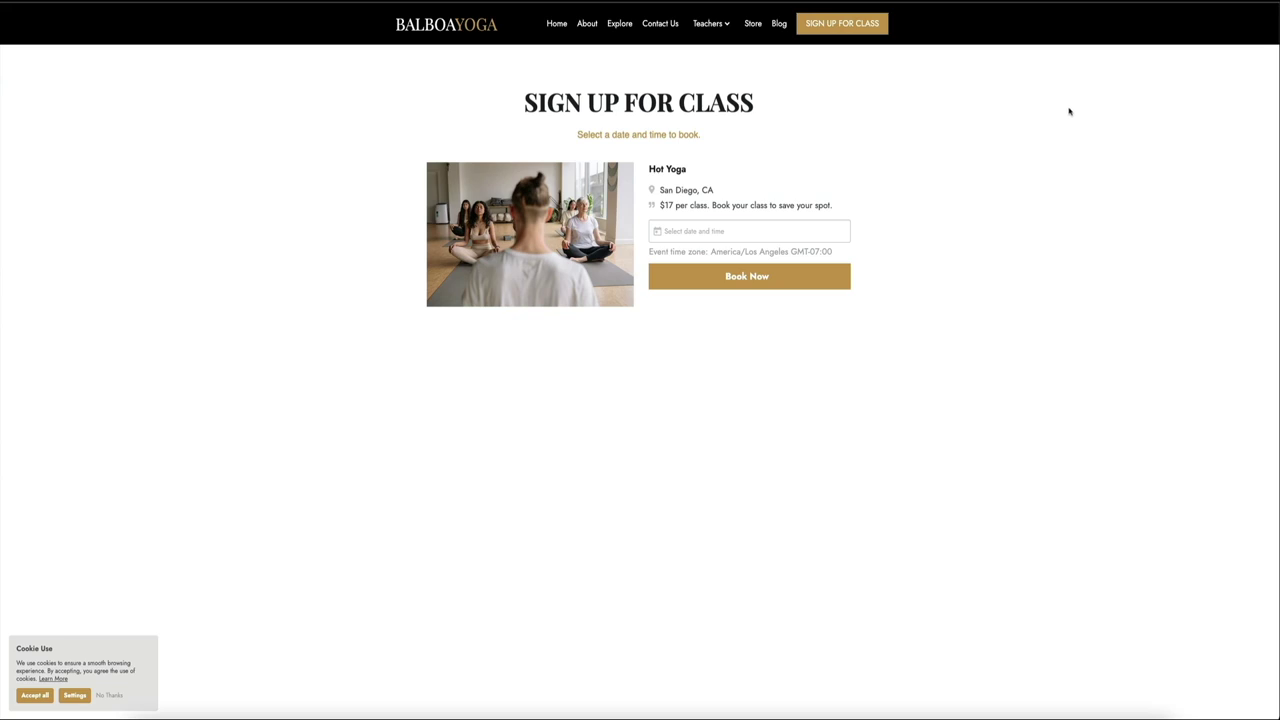
Step: Go back to the Balboa Yoga home page from the navigation bar
{"action": "left_click", "coordinate": [555, 30]}
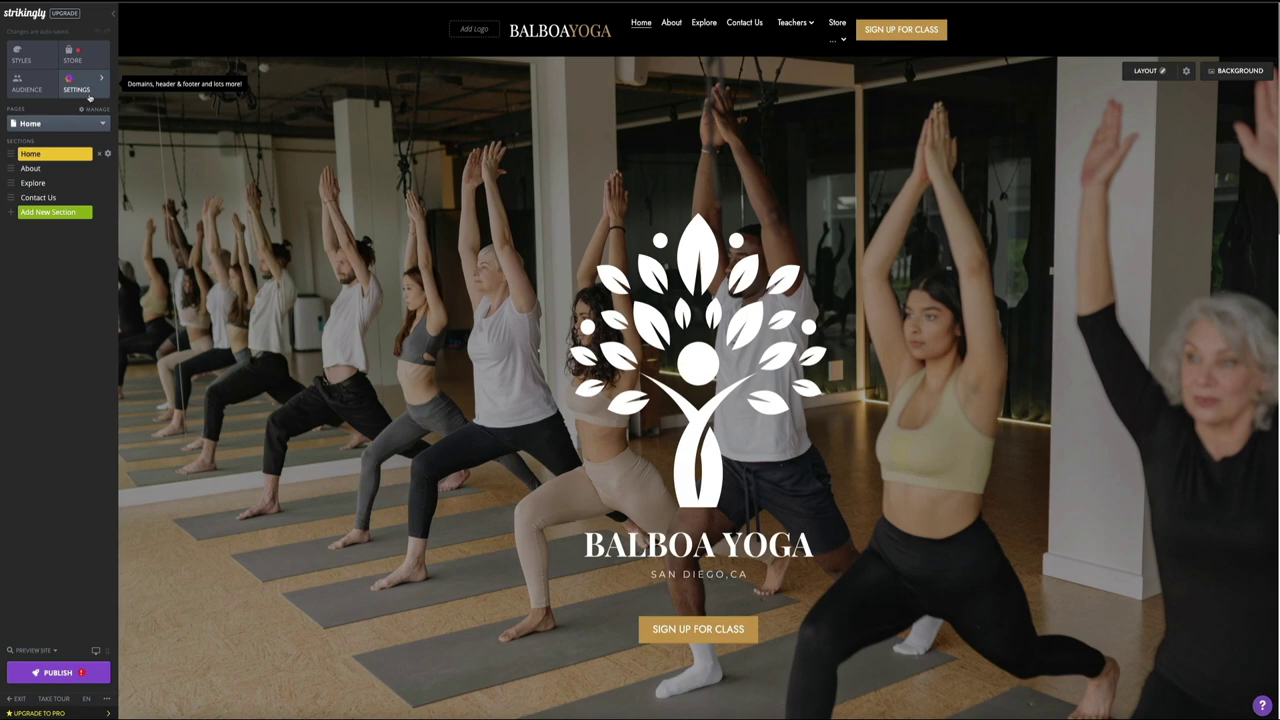
Step: Open the site settings, reveal the advanced sections, and choose Services
{"action": "left_click", "coordinate": [90, 100]}
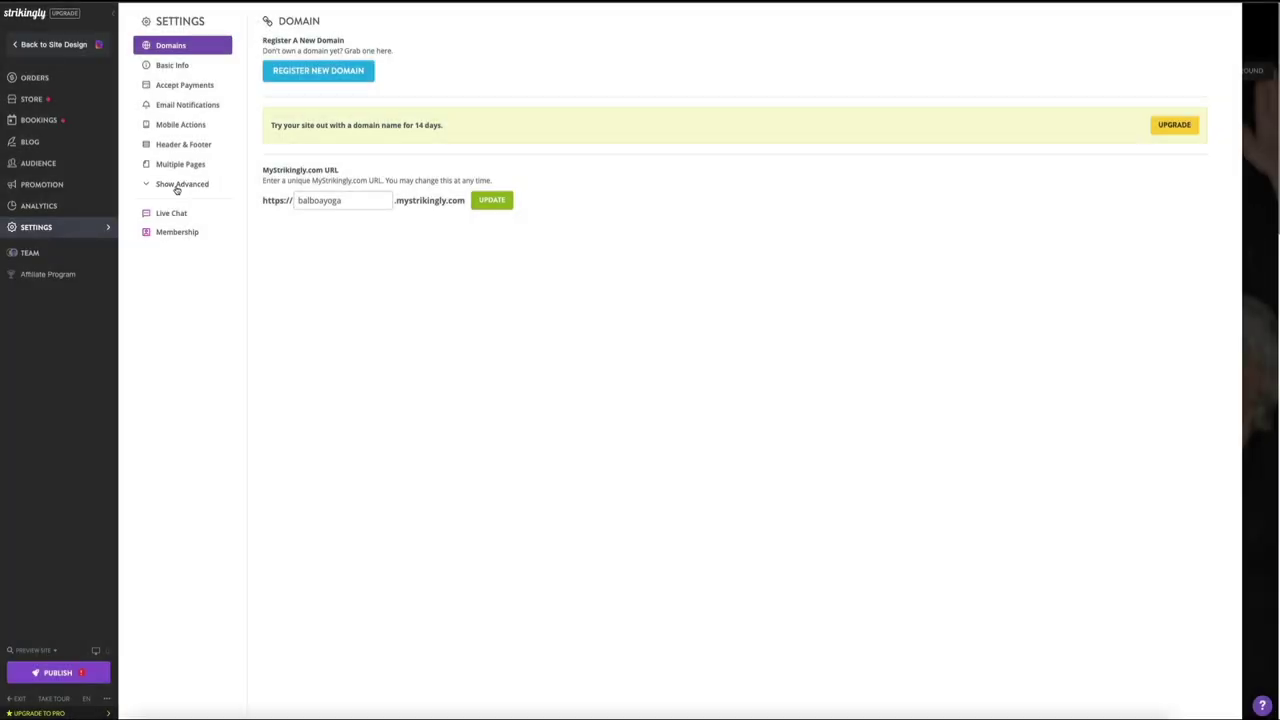
{"action": "left_click", "coordinate": [177, 189]}
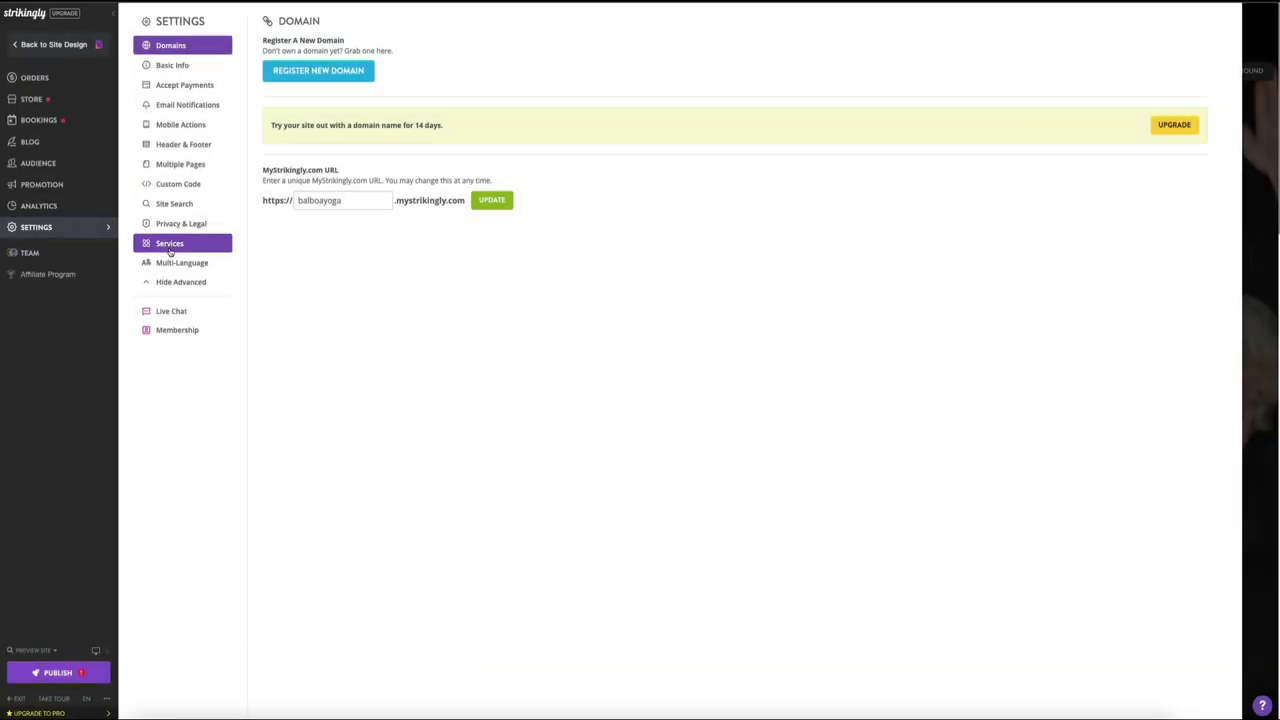
{"action": "left_click", "coordinate": [170, 246]}
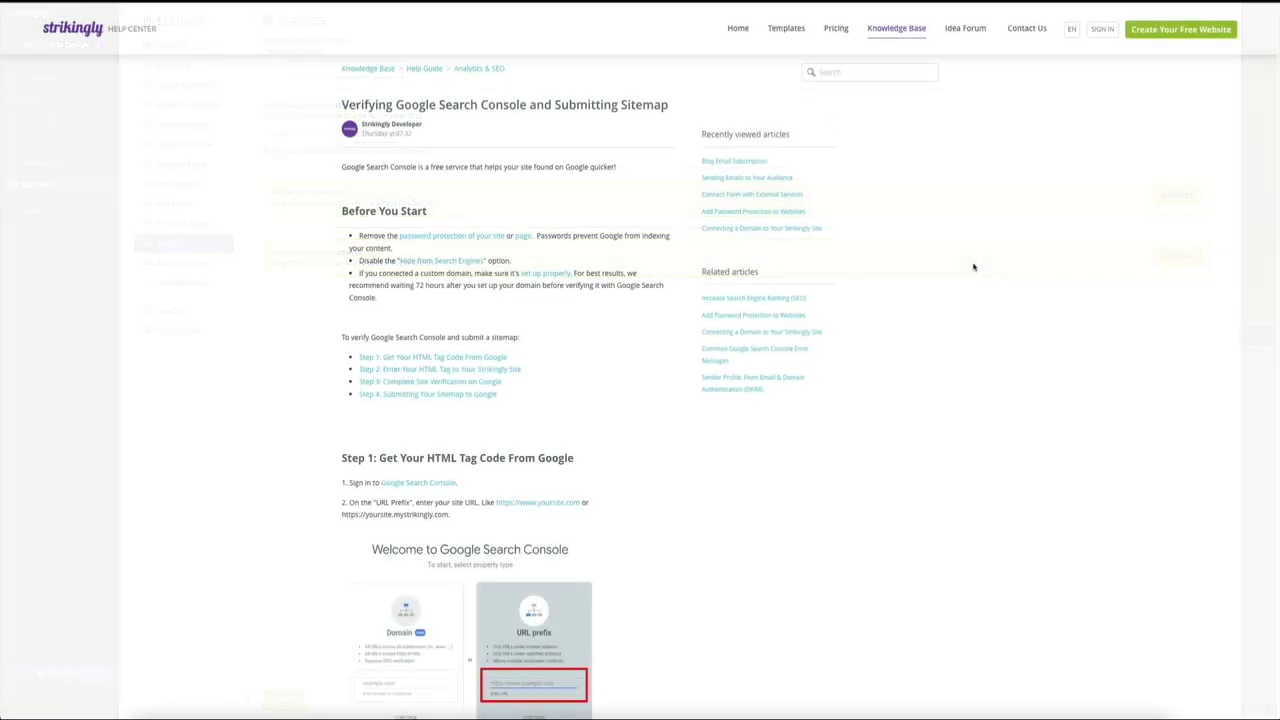
Step: Scroll through Steps 1–3 of the Verifying Google Search Console and Submitting Sitemap help article
{"action": "scroll", "coordinate": [973, 267], "scroll_direction": "down", "scroll_amount": 3}
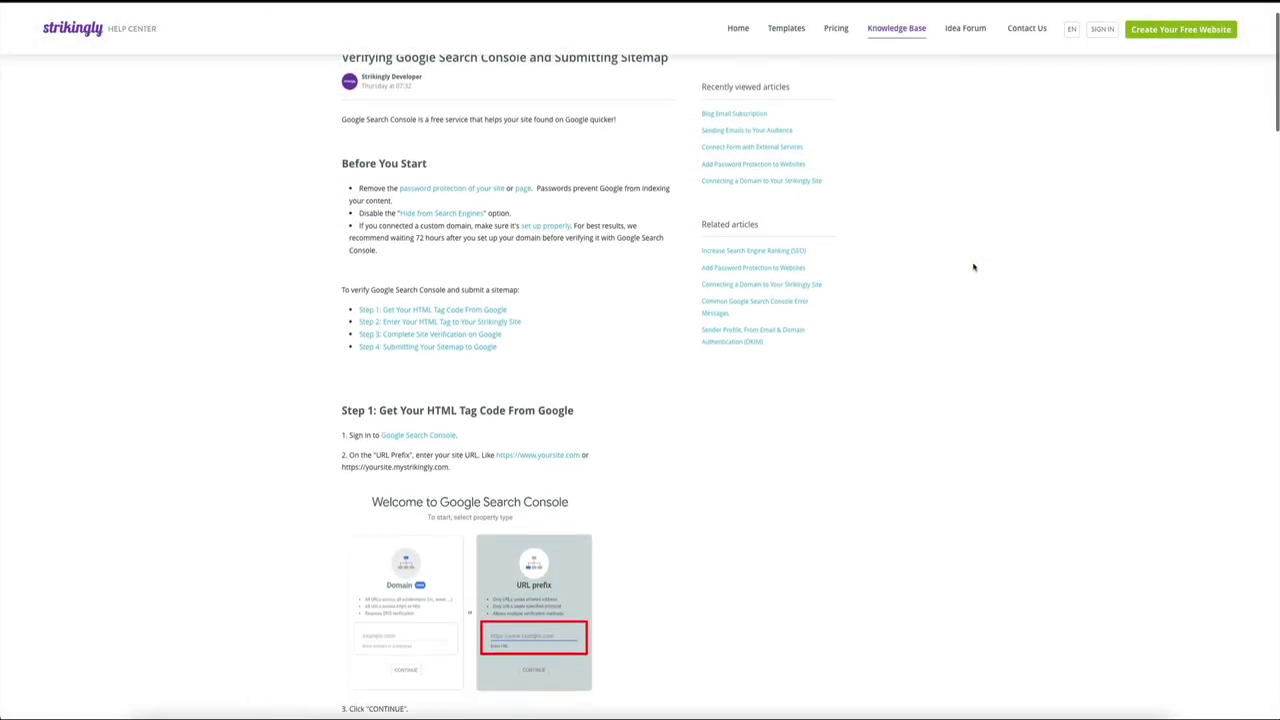
{"action": "scroll", "coordinate": [973, 267], "scroll_direction": "down", "scroll_amount": 5}
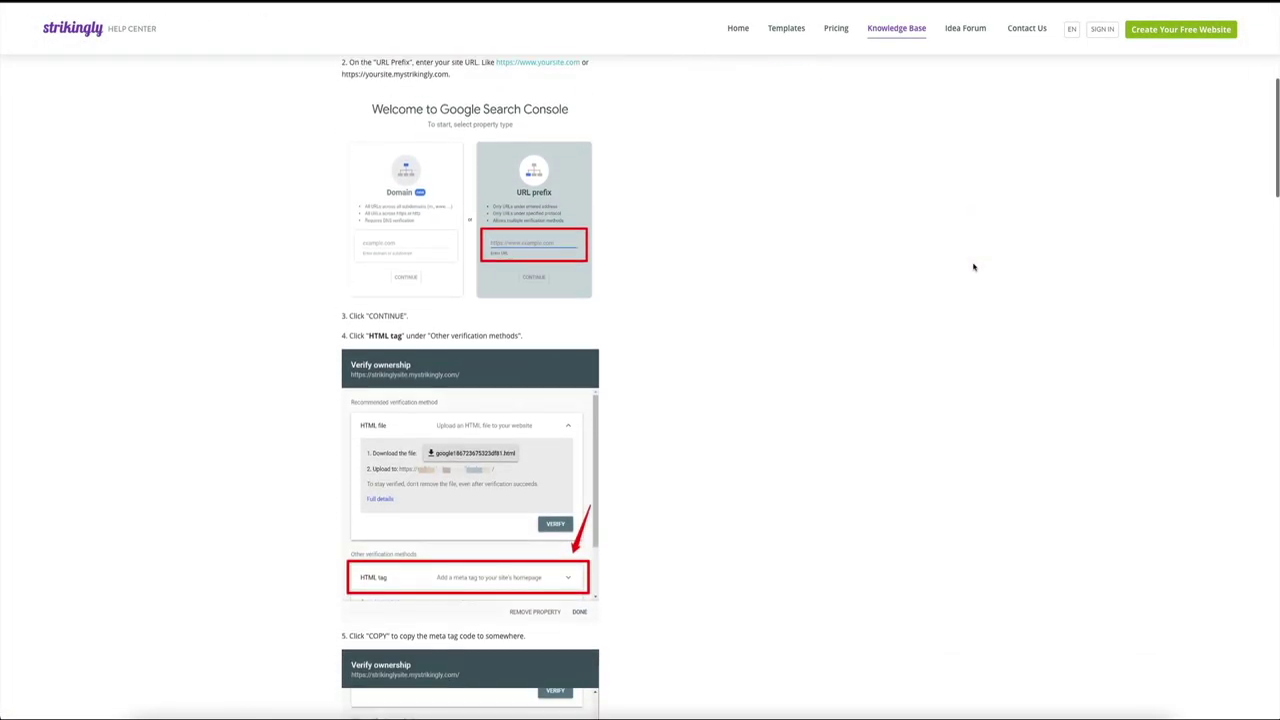
{"action": "scroll", "coordinate": [973, 267], "scroll_direction": "down", "scroll_amount": 4}
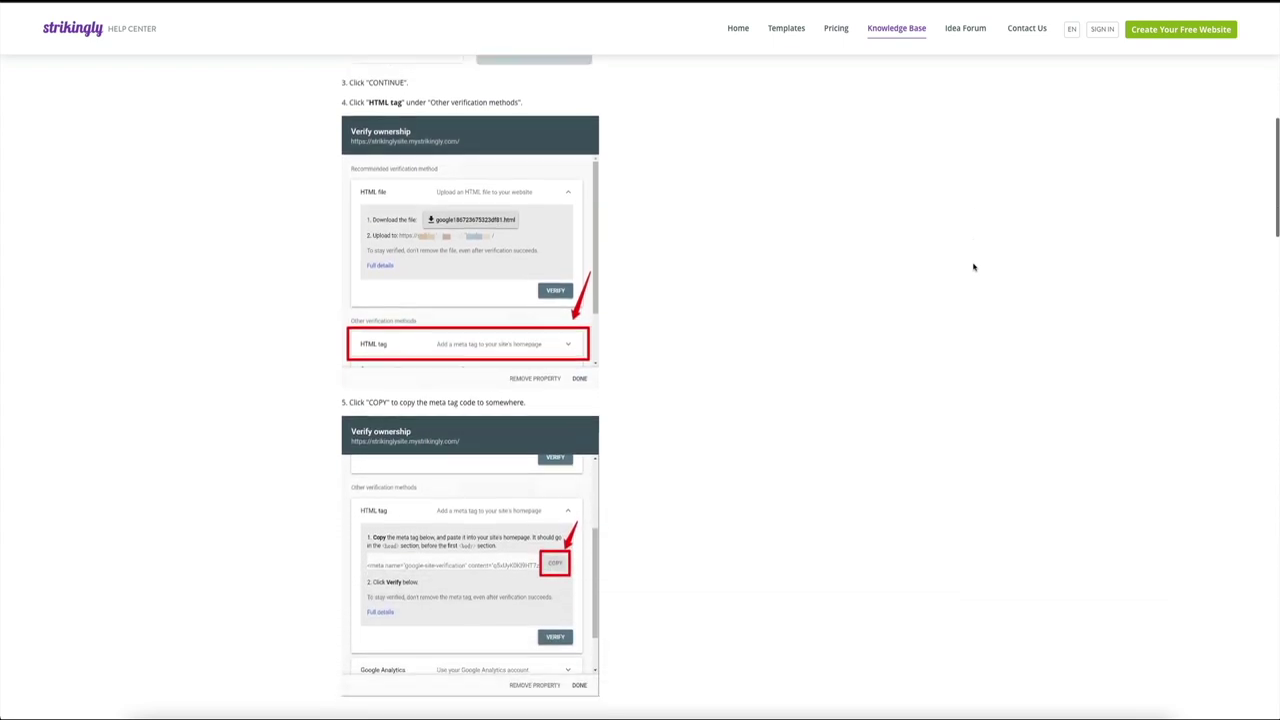
{"action": "scroll", "coordinate": [973, 267], "scroll_direction": "down", "scroll_amount": 6}
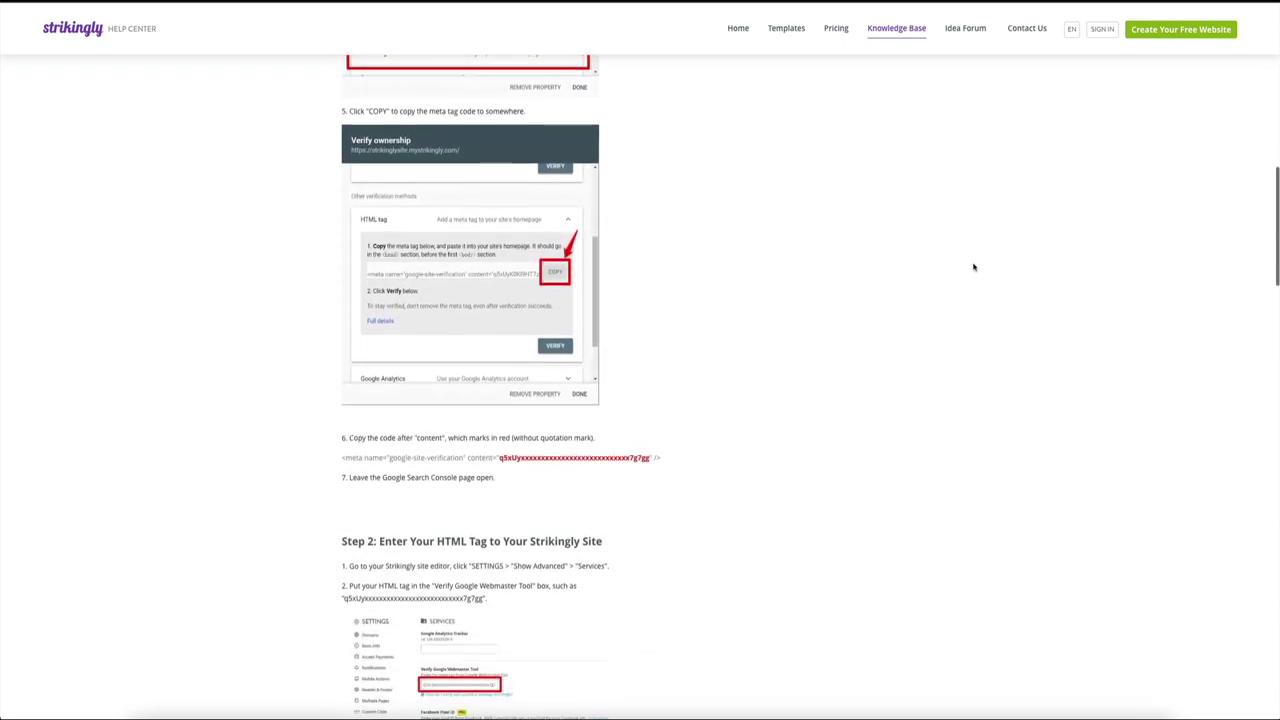
{"action": "scroll", "coordinate": [973, 267], "scroll_direction": "down", "scroll_amount": 7}
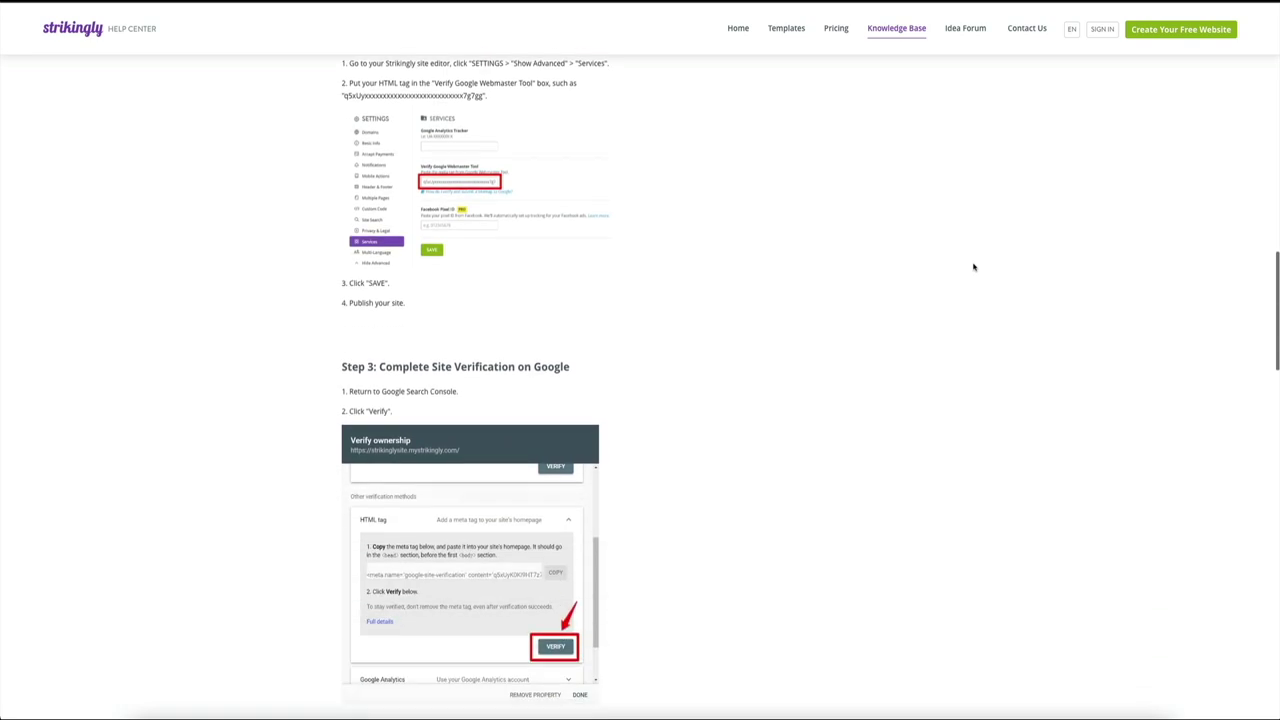
{"action": "scroll", "coordinate": [973, 267], "scroll_direction": "down", "scroll_amount": 5}
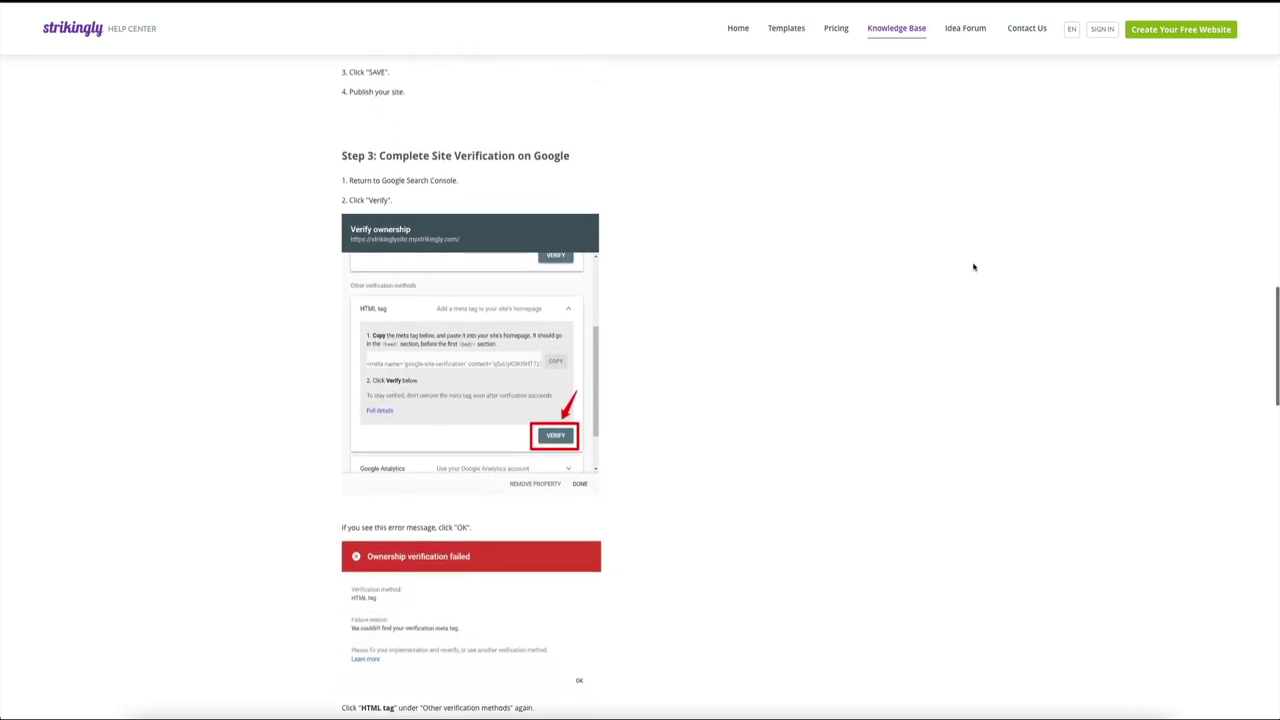
{"action": "scroll", "coordinate": [973, 267], "scroll_direction": "down", "scroll_amount": 6}
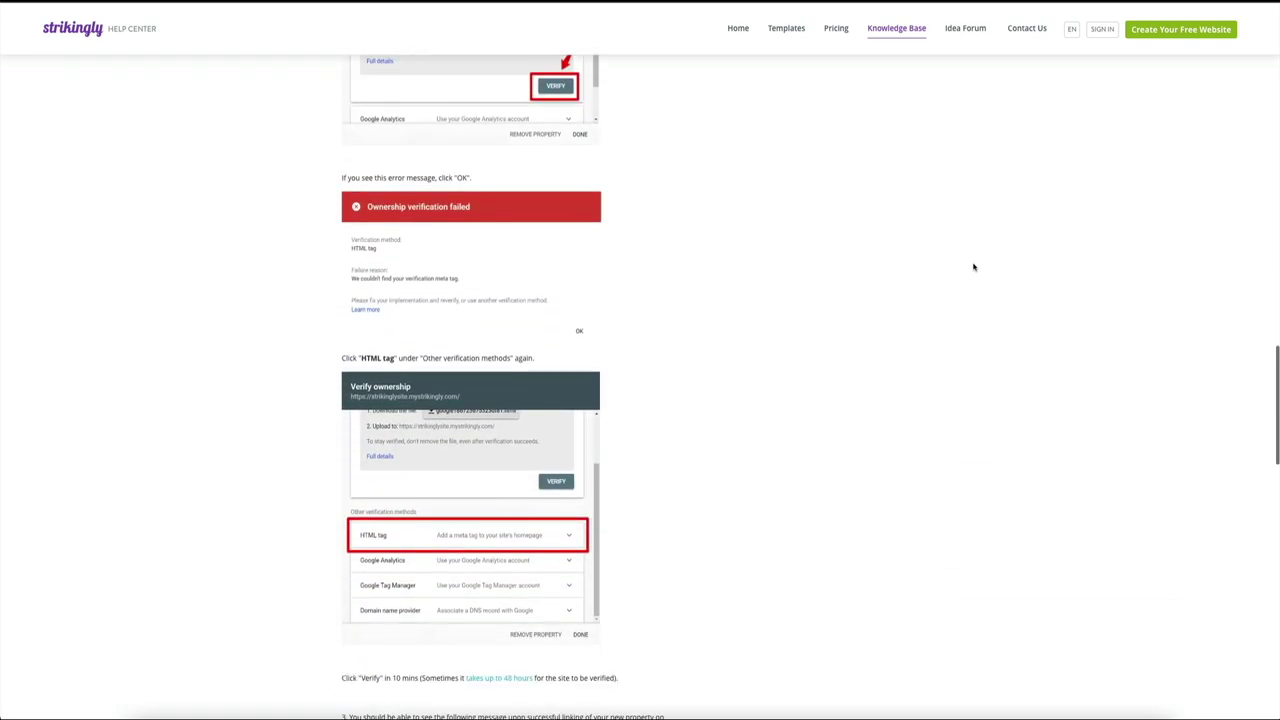
{"action": "scroll", "coordinate": [973, 267], "scroll_direction": "down", "scroll_amount": 3}
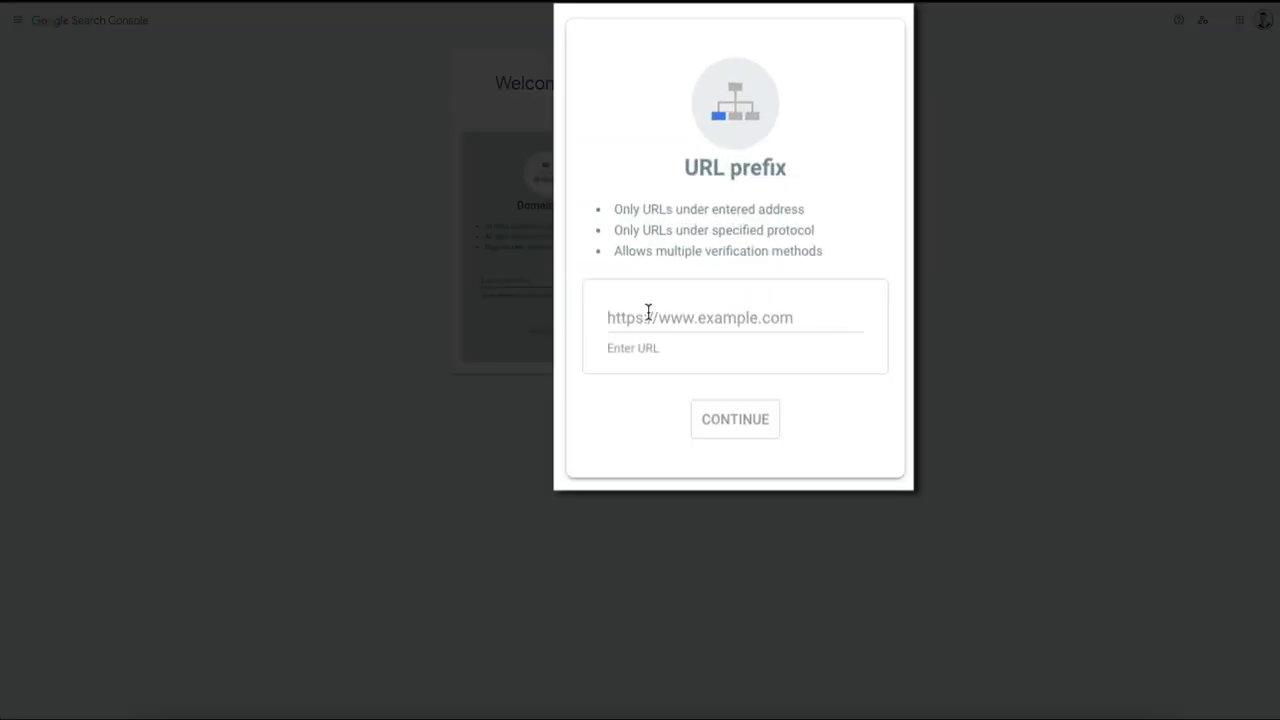
Step: Add the site's pasted address as a URL prefix property and copy its HTML-tag verification meta tag
{"action": "left_click", "coordinate": [688, 280]}
{"action": "type", "text": "https://sandraswinecellar.mystrikingly.com/"}
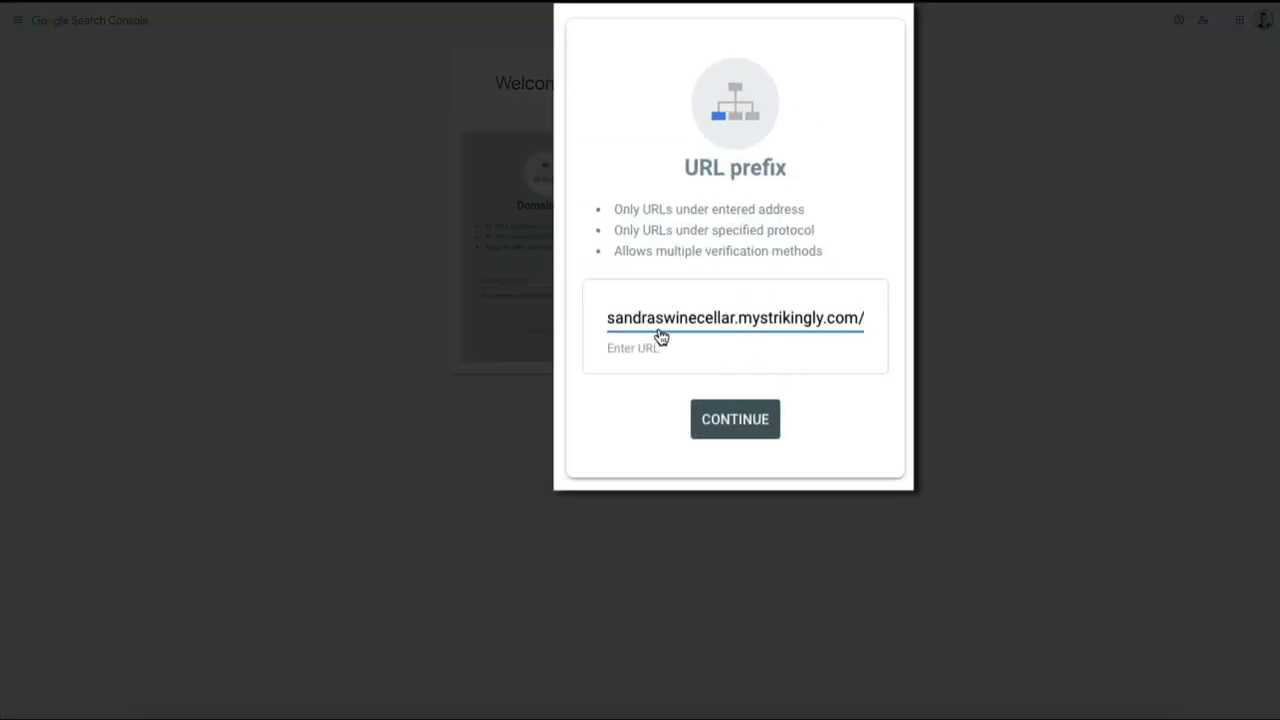
{"action": "left_click", "coordinate": [608, 322]}
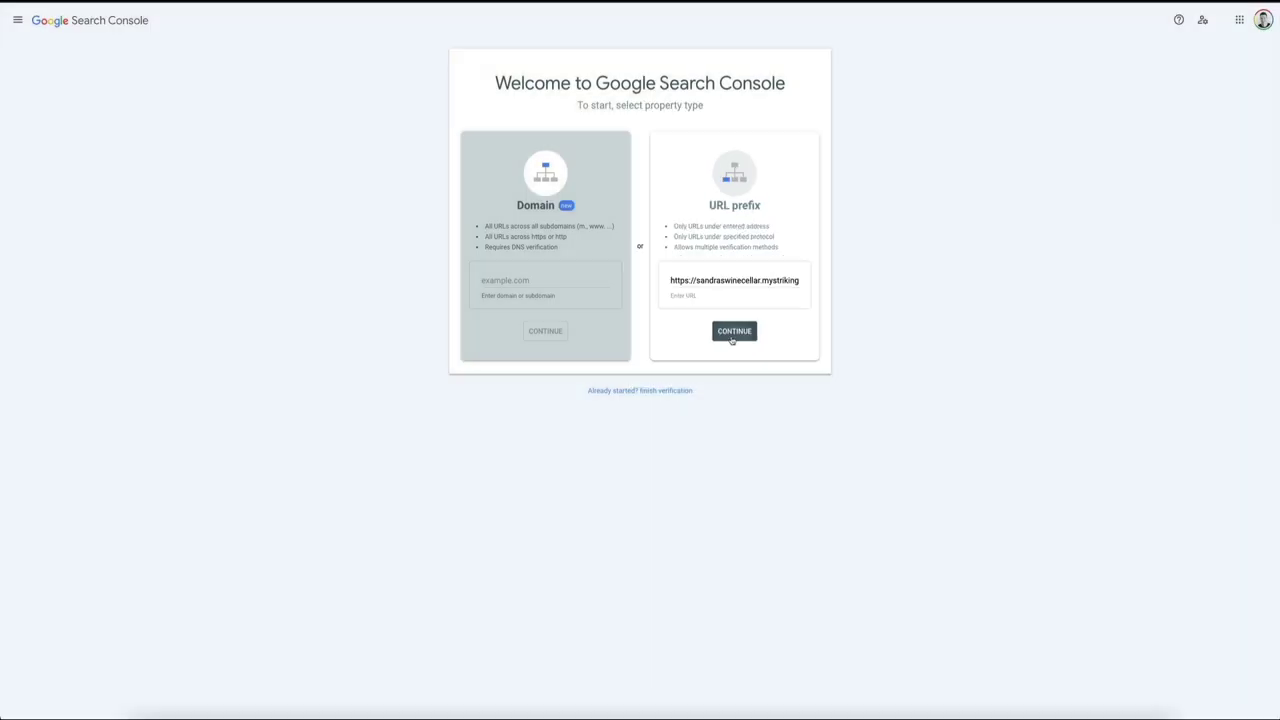
{"action": "left_click", "coordinate": [733, 436]}
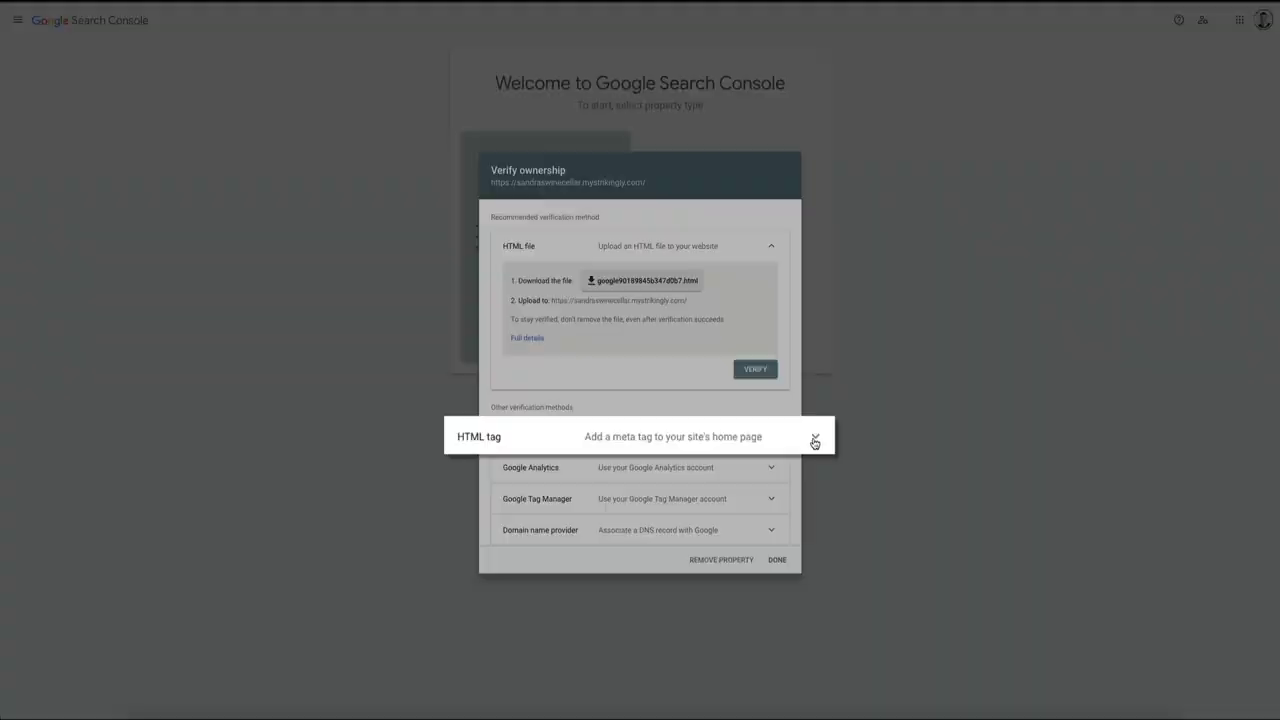
{"action": "left_click", "coordinate": [903, 442]}
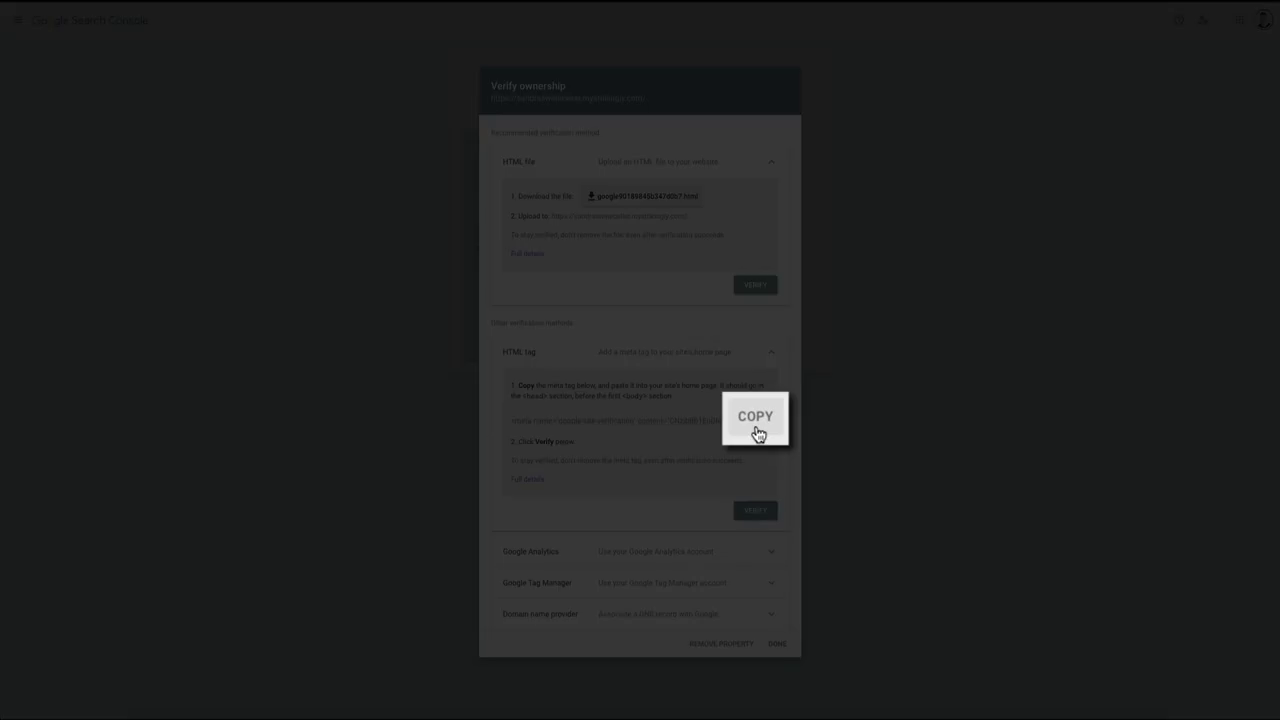
{"action": "left_click", "coordinate": [756, 428]}
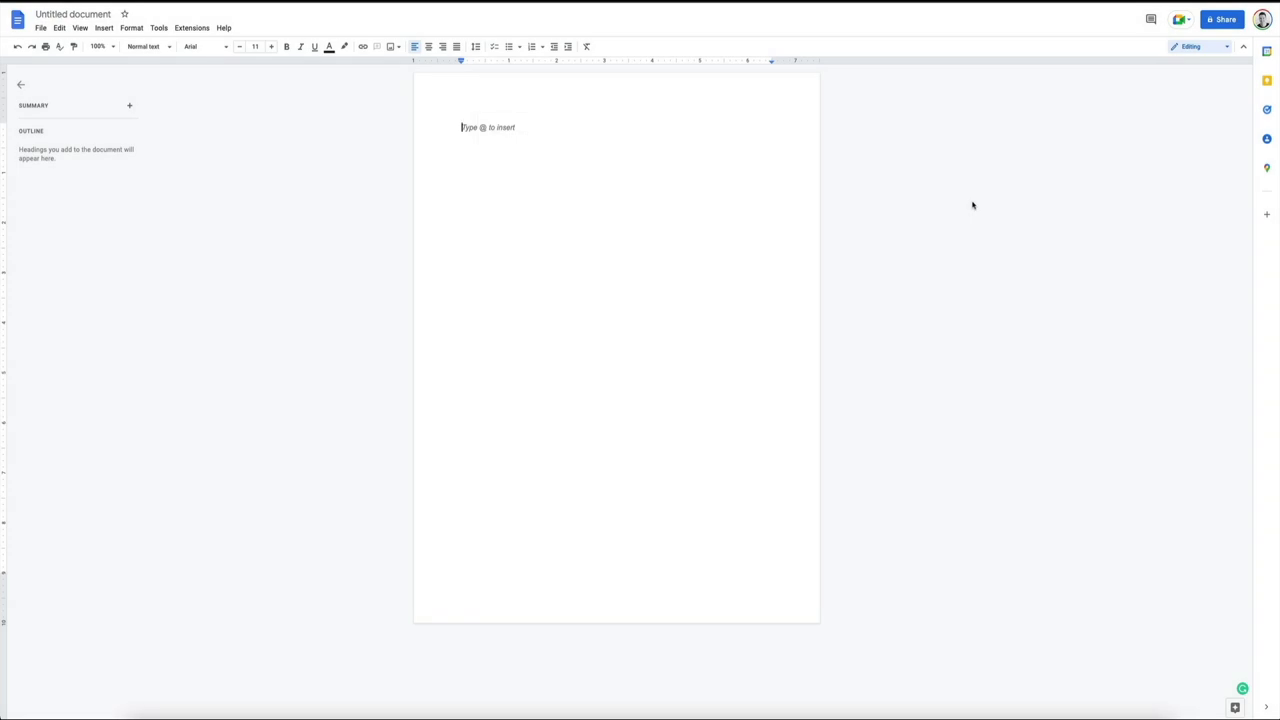
Step: Paste the google-site-verification meta tag into the blank doc and select its content code value
{"action": "key", "text": "ctrl+v"}
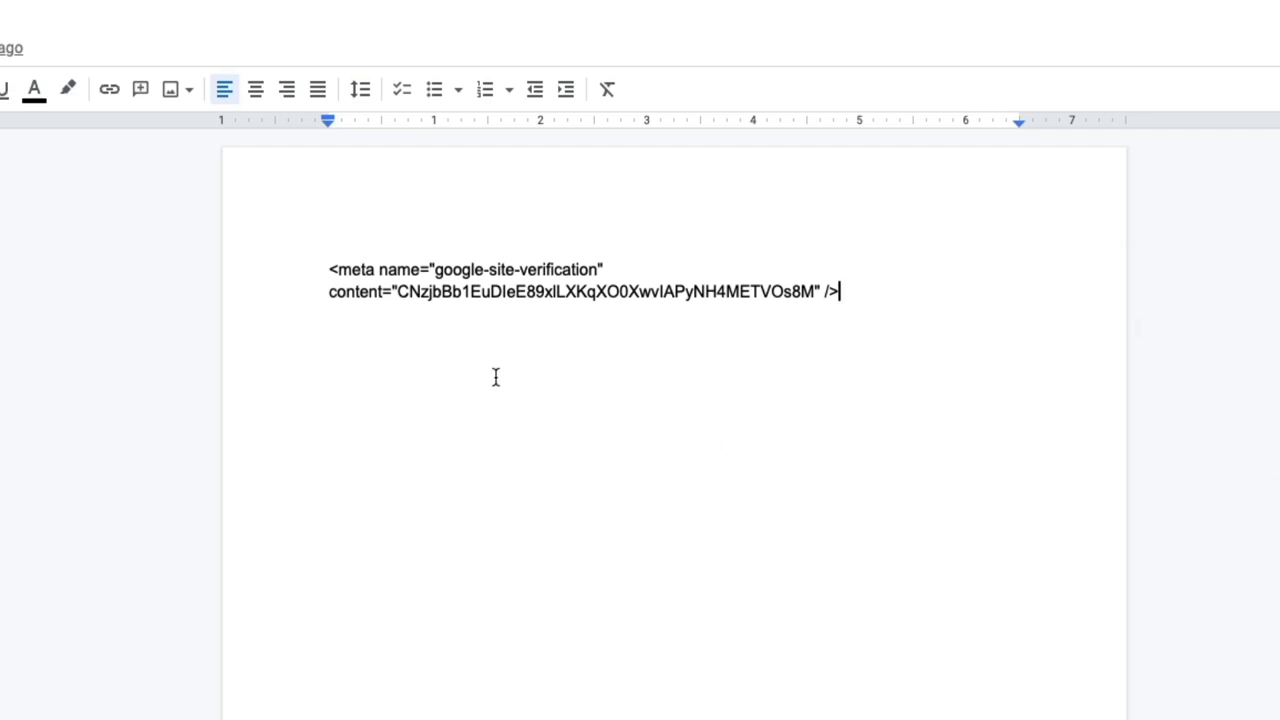
{"action": "left_click_drag", "start_coordinate": [397, 291], "coordinate": [815, 300]}
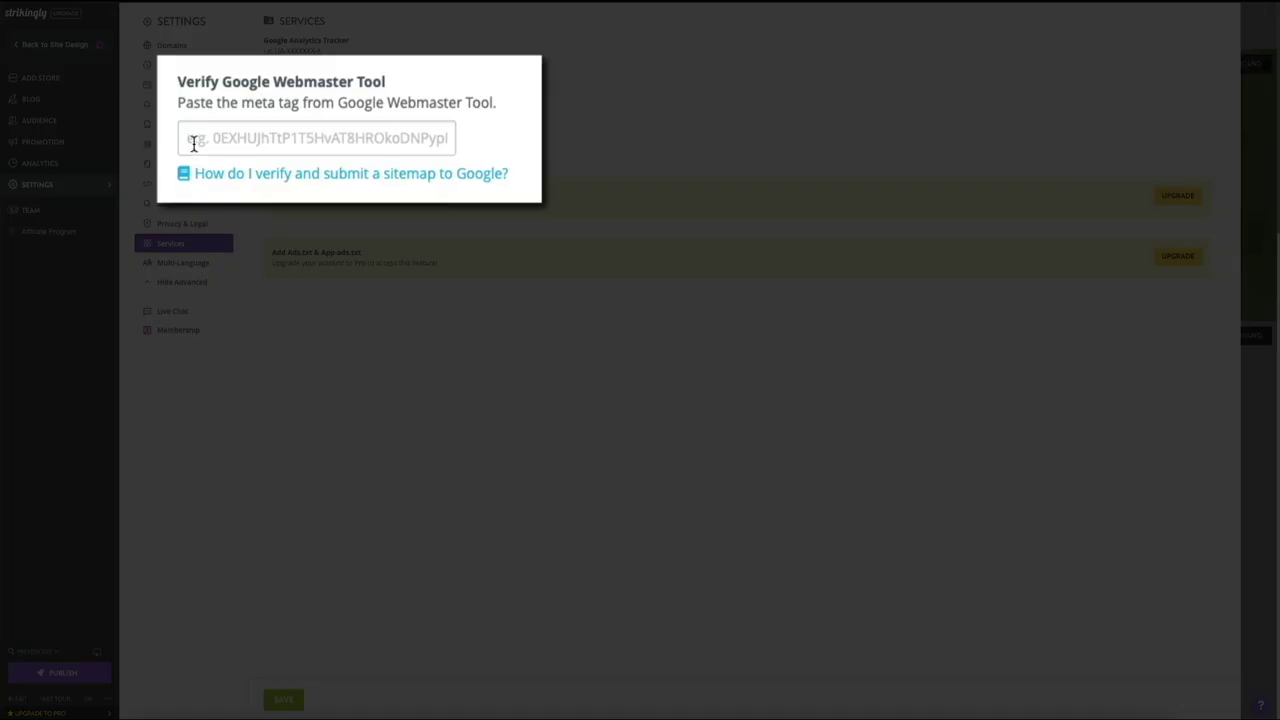
Step: Paste the verification code into Strikingly's Verify Google Webmaster Tool field under Services
{"action": "left_click", "coordinate": [193, 143]}
{"action": "key", "text": "ctrl+v"}
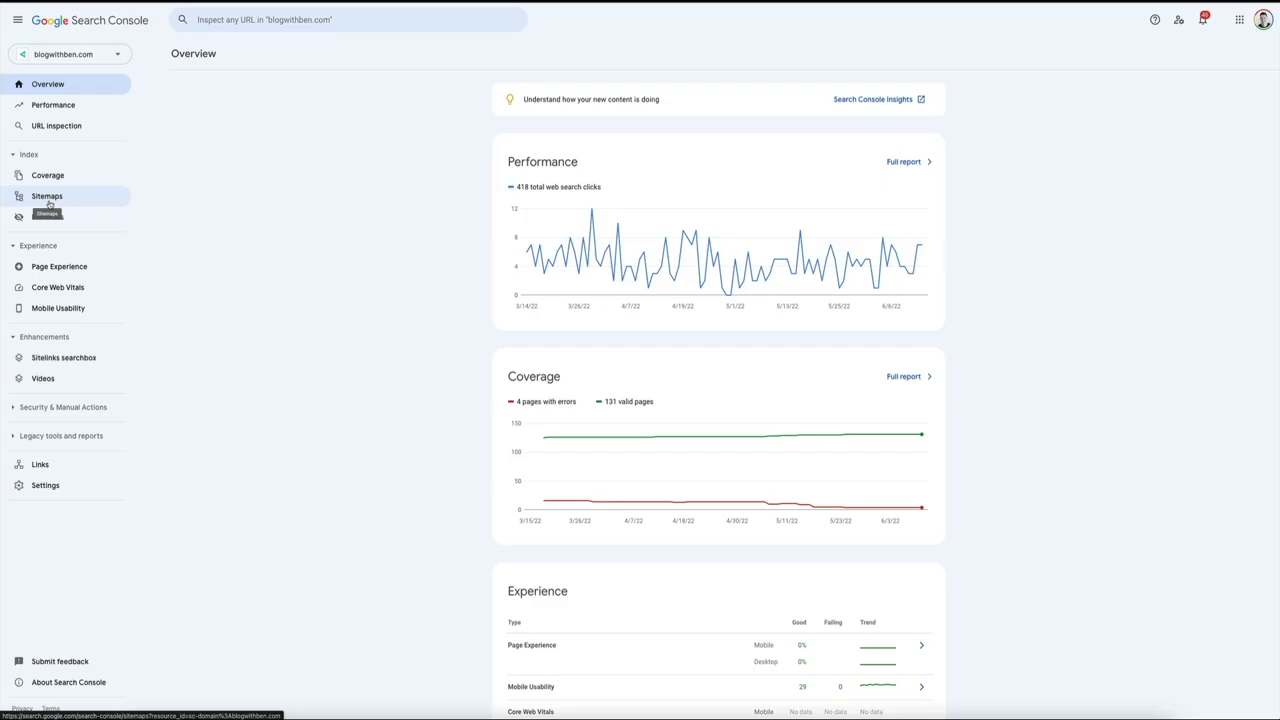
Step: On the Sitemaps page, enter the site URL followed by sitemap.xml as a new sitemap
{"action": "left_click", "coordinate": [48, 202]}
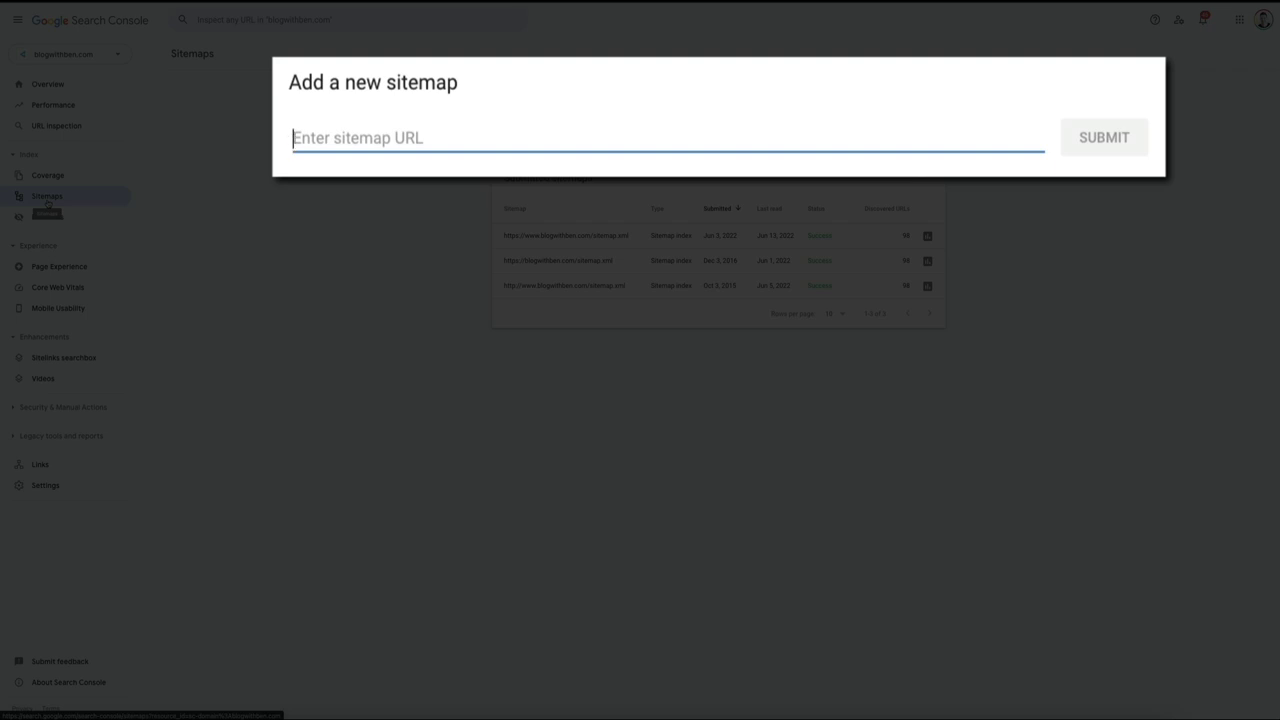
{"action": "key", "text": "ctrl+v"}
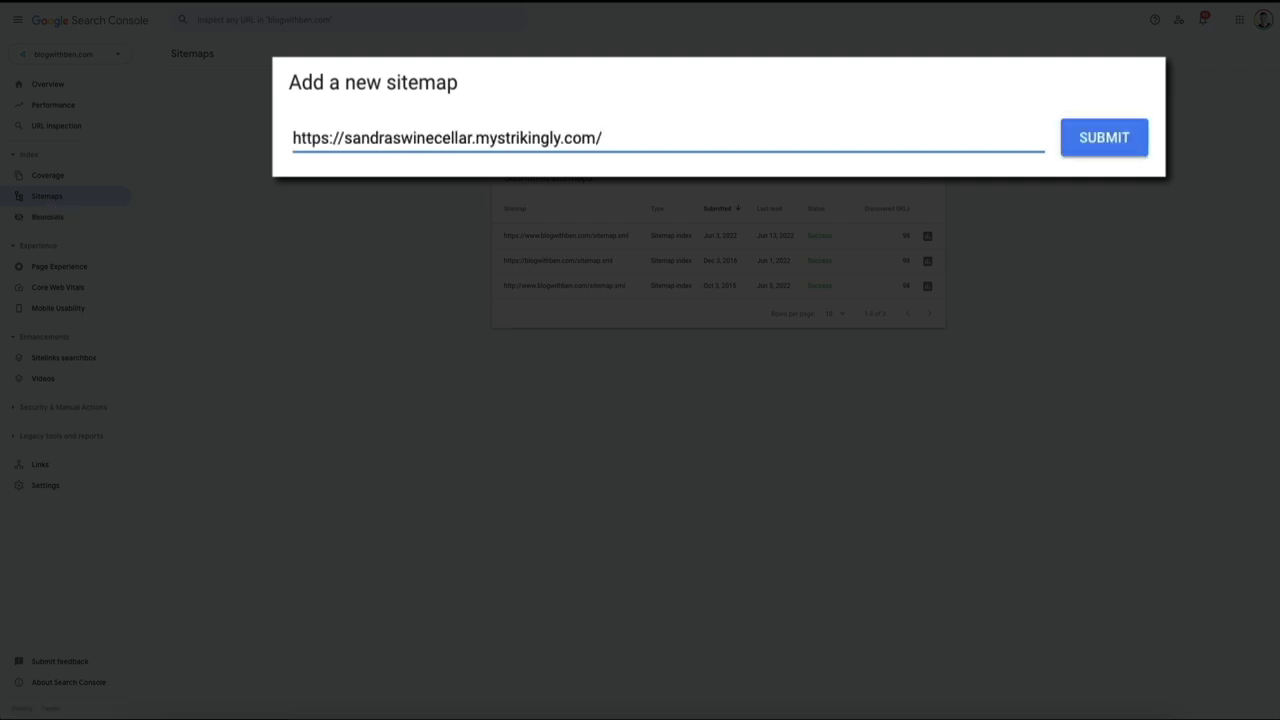
{"action": "type", "text": "sitemap.xml"}
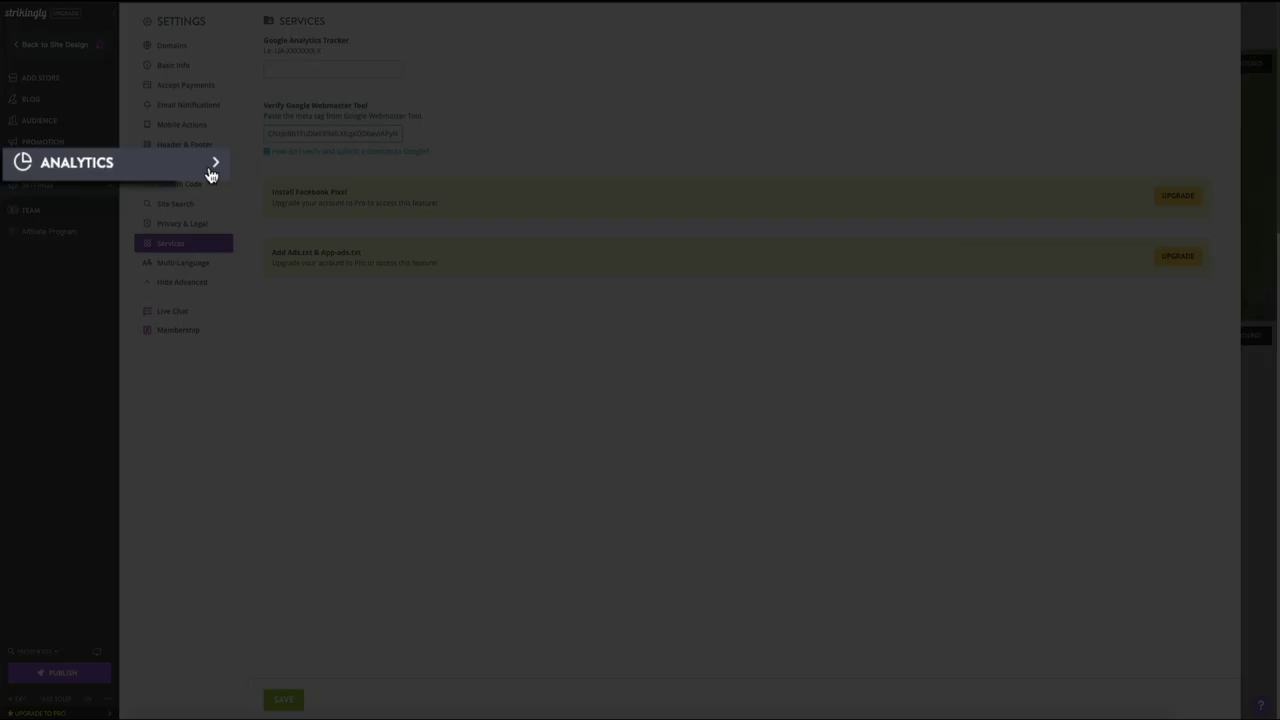
Step: Review the Analytics dashboard showing 1 unique weekly visitor from the United States
{"action": "left_click", "coordinate": [211, 175]}
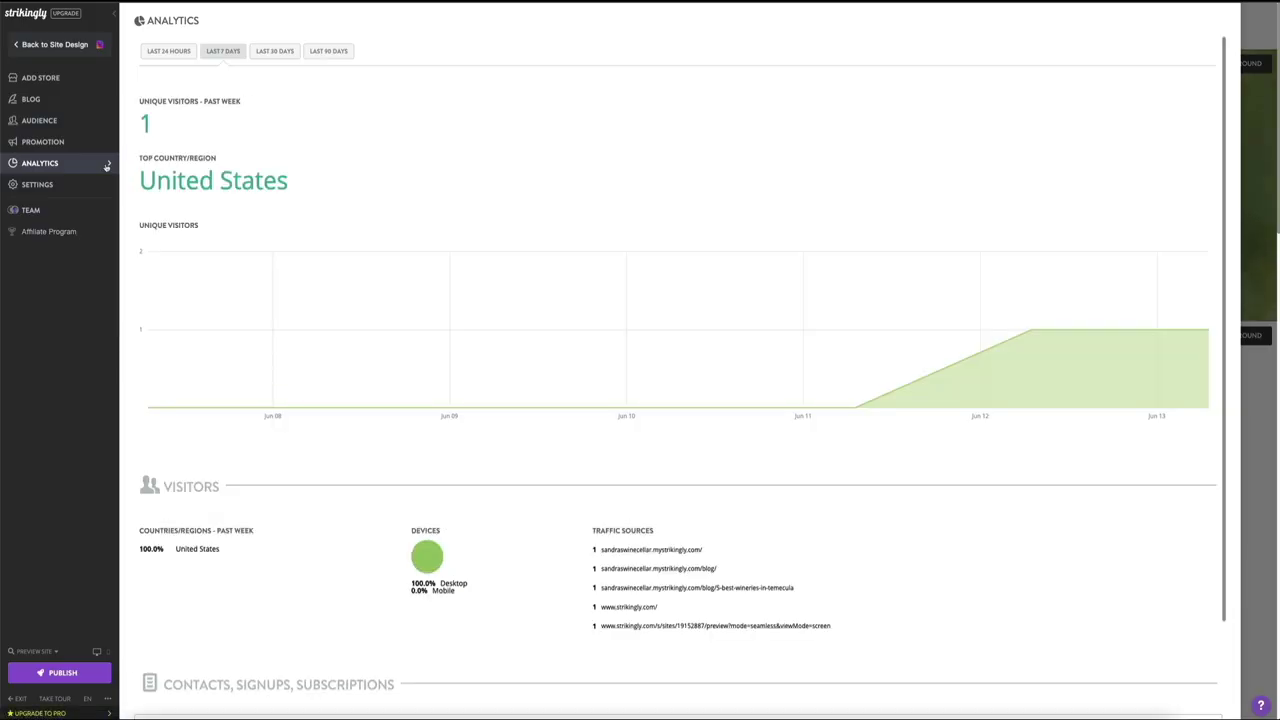
{"action": "scroll", "coordinate": [497, 263], "scroll_direction": "down", "scroll_amount": 3}
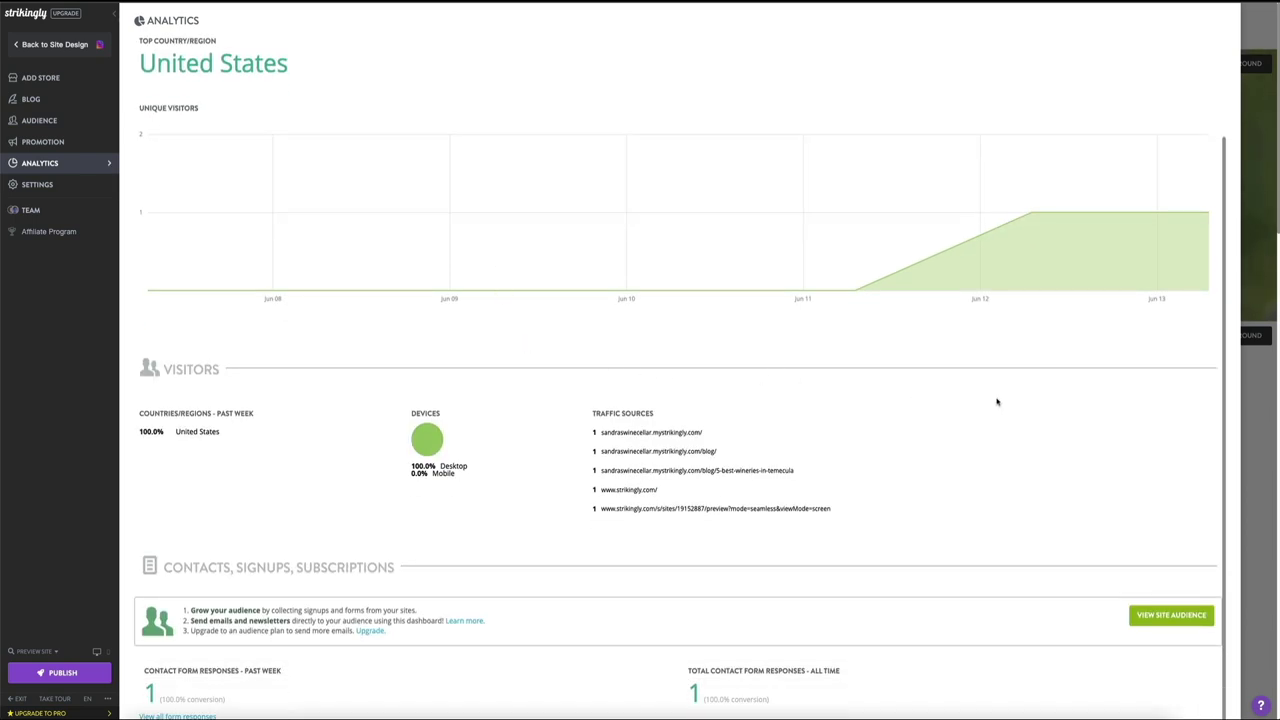
{"action": "scroll", "coordinate": [997, 402], "scroll_direction": "up", "scroll_amount": 3}
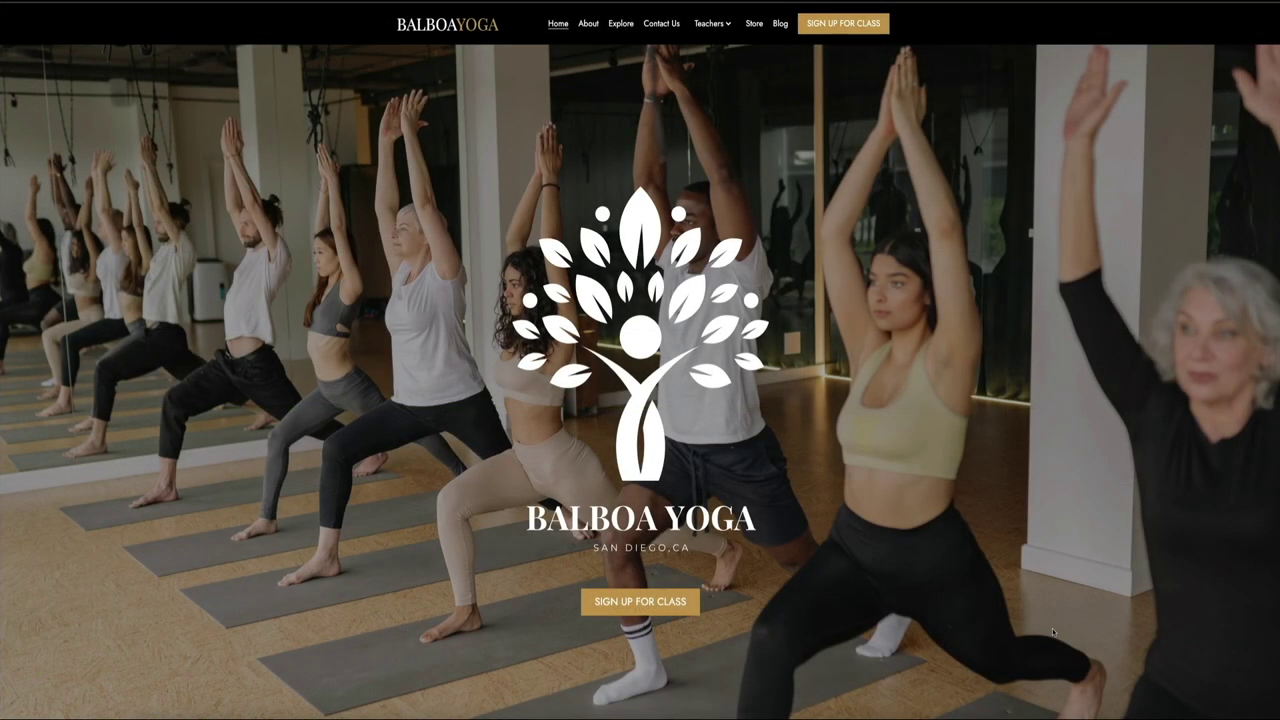
{"action": "scroll", "coordinate": [1052, 628], "scroll_direction": "down", "scroll_amount": 4}
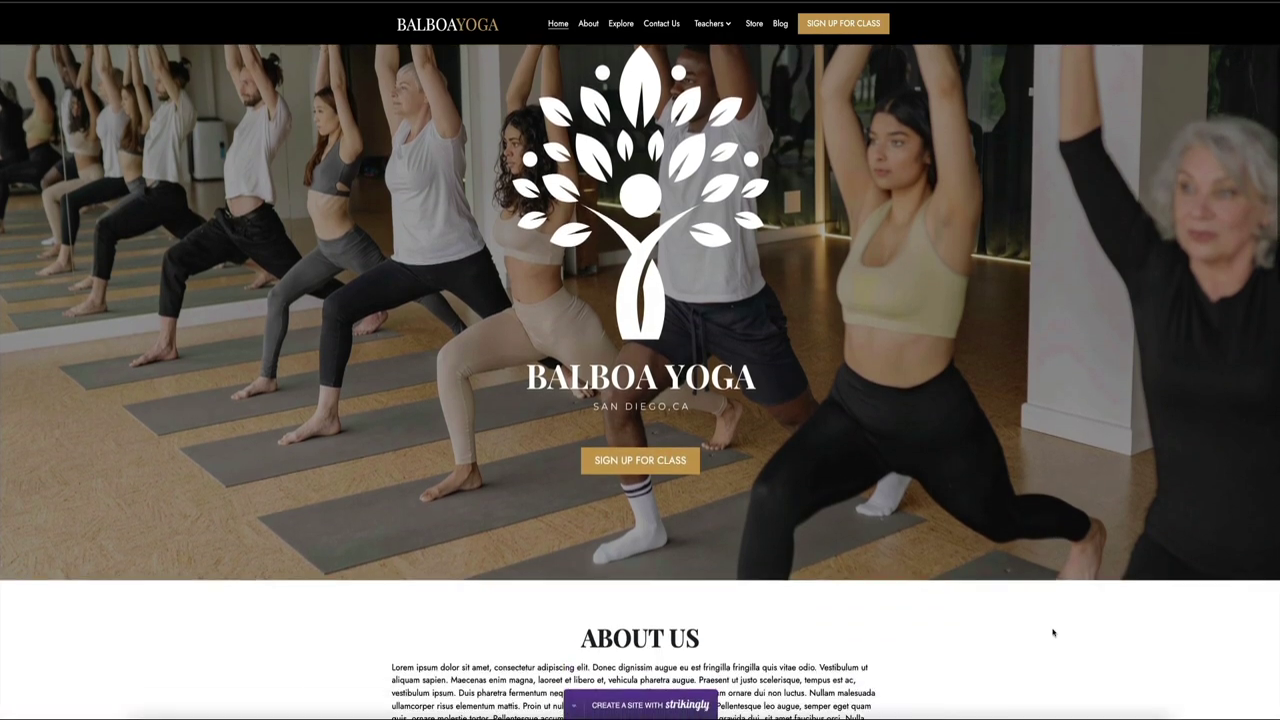
{"action": "scroll", "coordinate": [1052, 632], "scroll_direction": "down", "scroll_amount": 5}
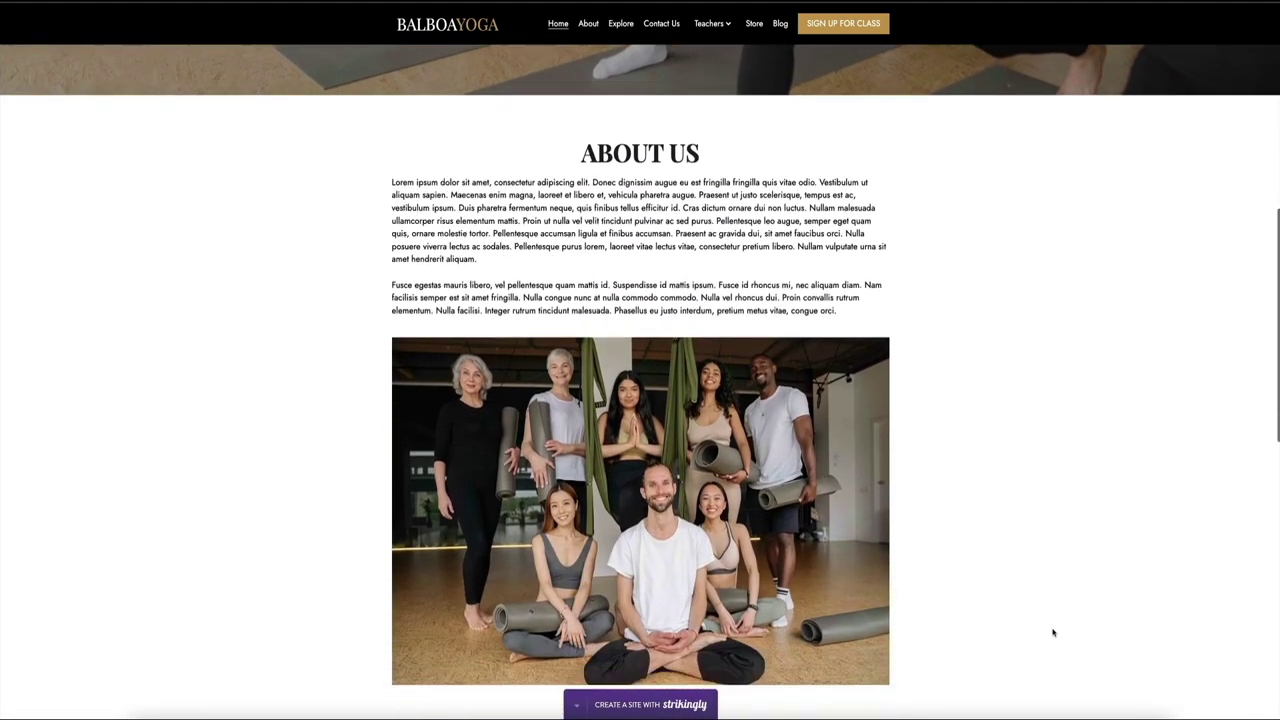
{"action": "scroll", "coordinate": [1052, 632], "scroll_direction": "down", "scroll_amount": 4}
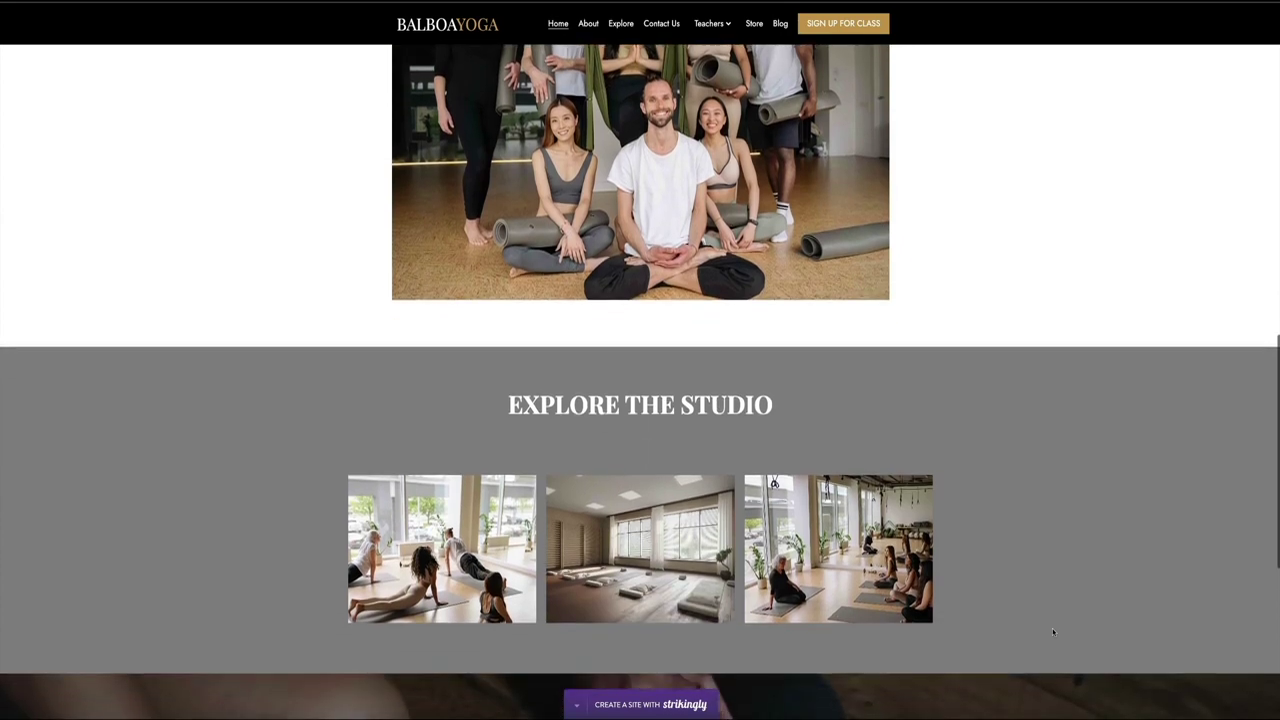
{"action": "scroll", "coordinate": [1052, 628], "scroll_direction": "down", "scroll_amount": 3}
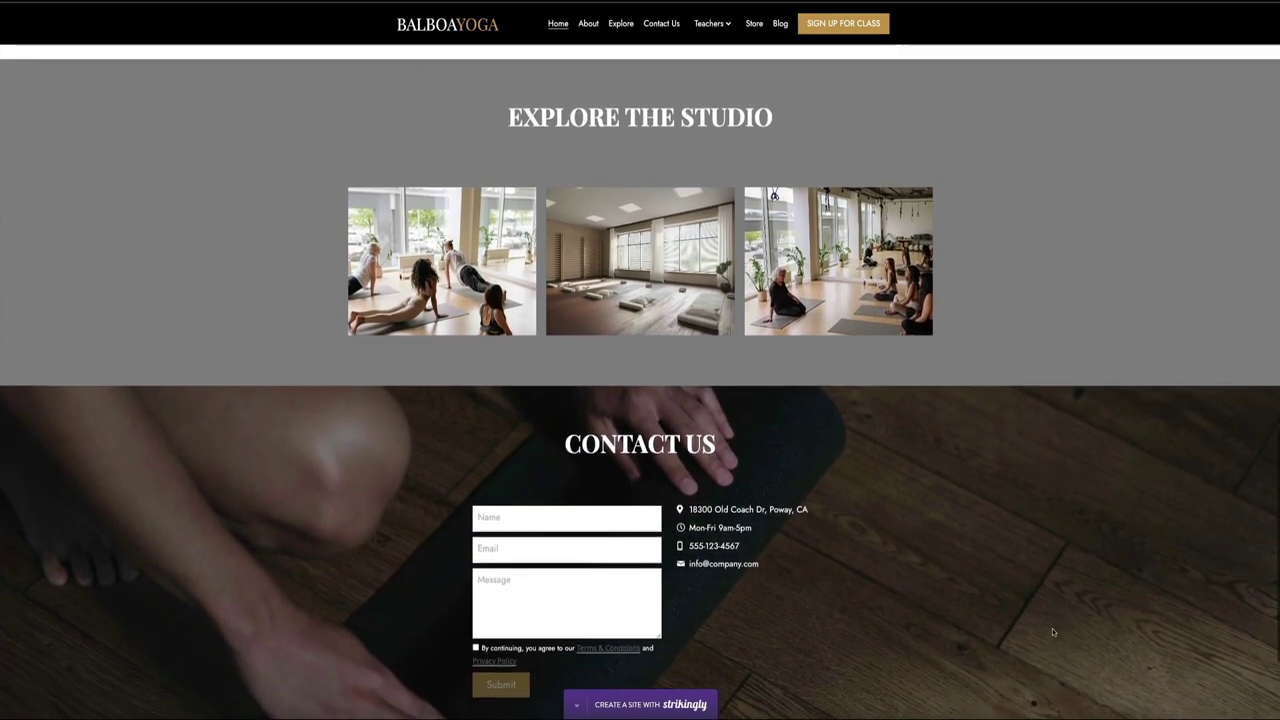
{"action": "scroll", "coordinate": [1052, 628], "scroll_direction": "down", "scroll_amount": 1}
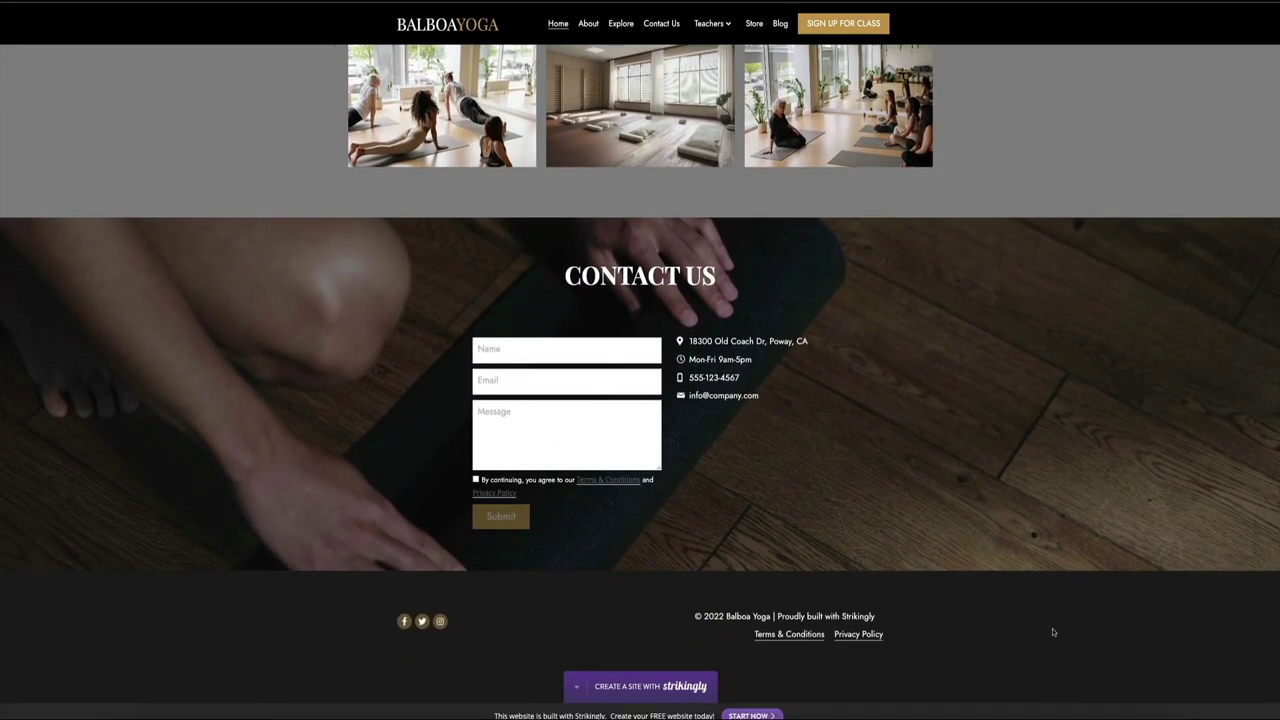
{"action": "scroll", "coordinate": [1052, 632], "scroll_direction": "up", "scroll_amount": 3}
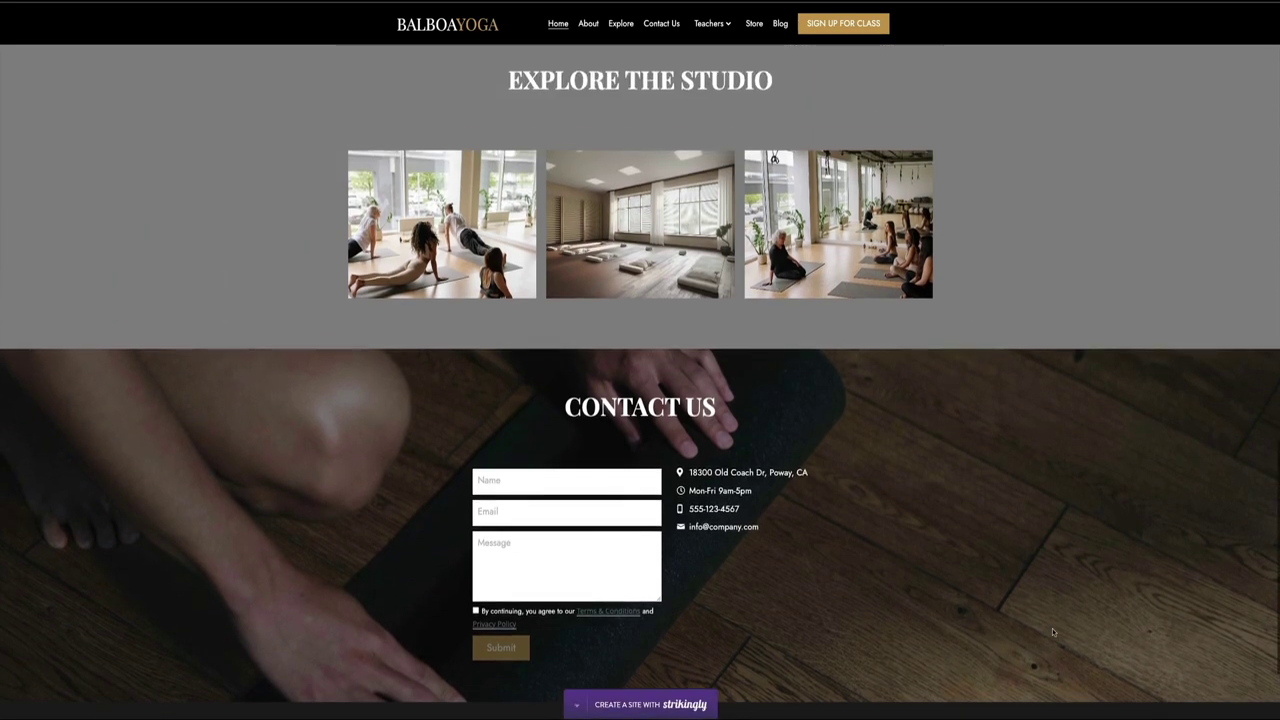
{"action": "scroll", "coordinate": [1052, 632], "scroll_direction": "up", "scroll_amount": 5}
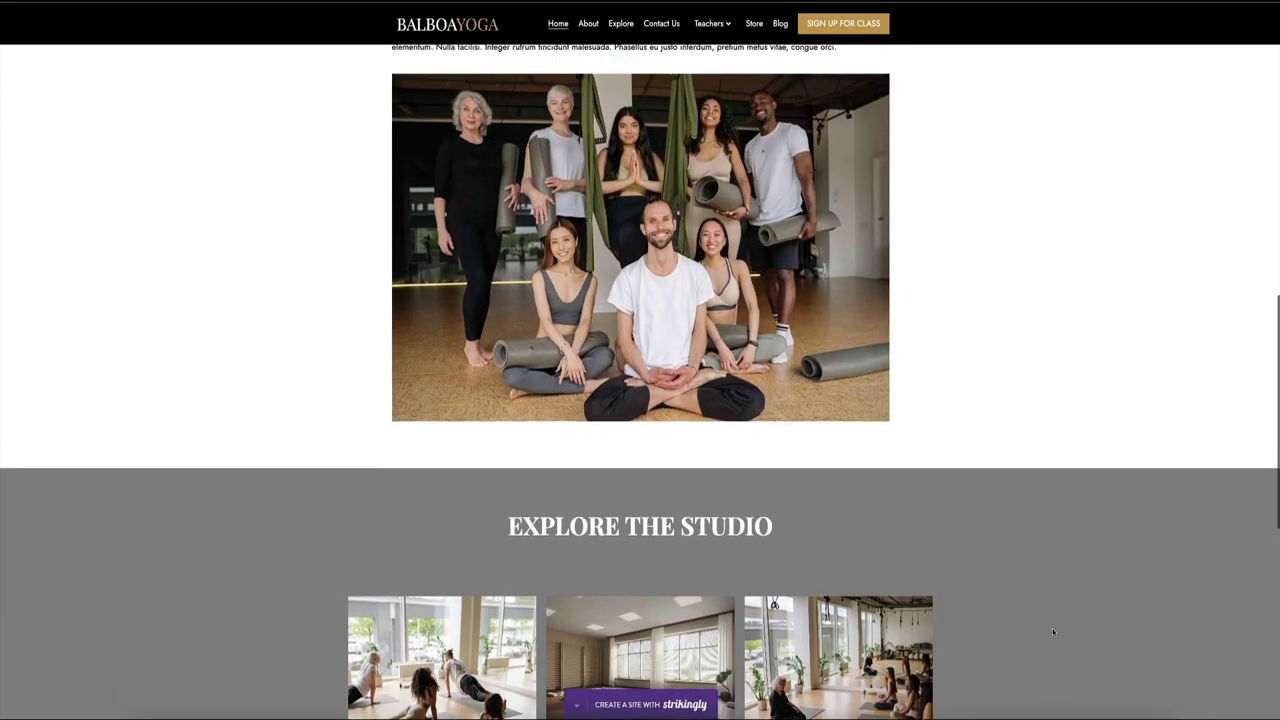
{"action": "scroll", "coordinate": [1052, 630], "scroll_direction": "up", "scroll_amount": 4}
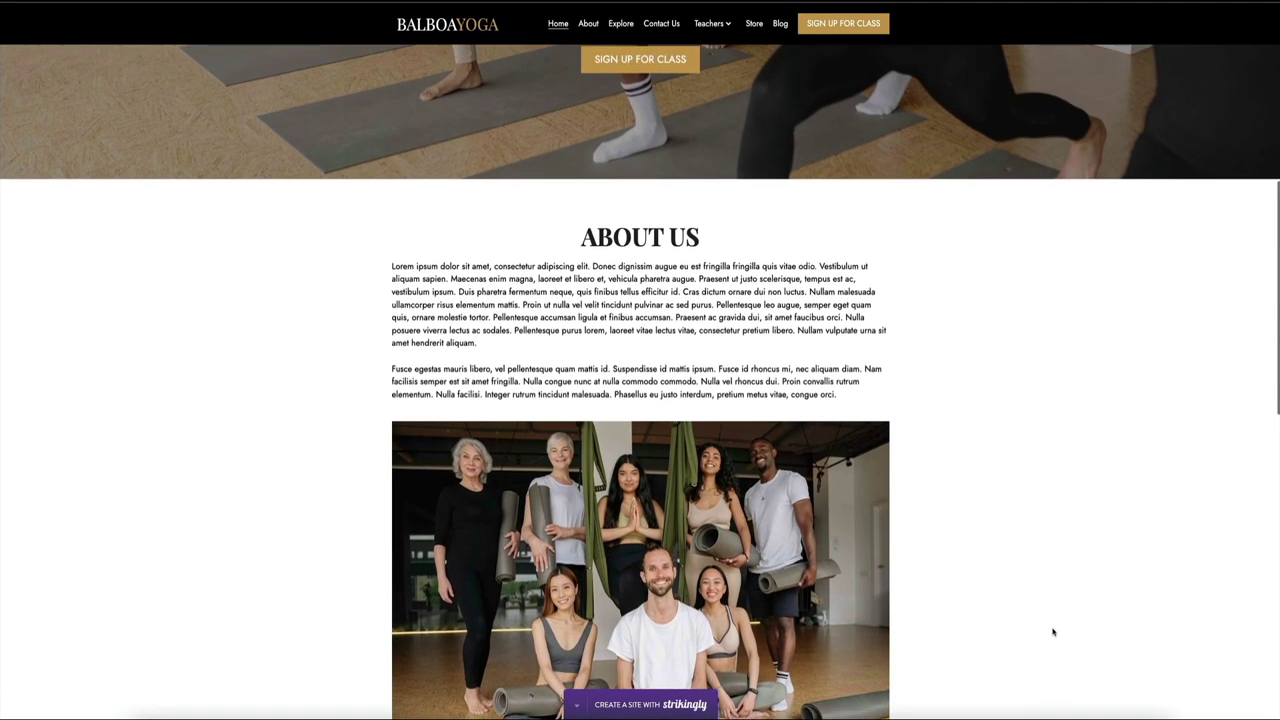
{"action": "scroll", "coordinate": [1052, 632], "scroll_direction": "up", "scroll_amount": 3}
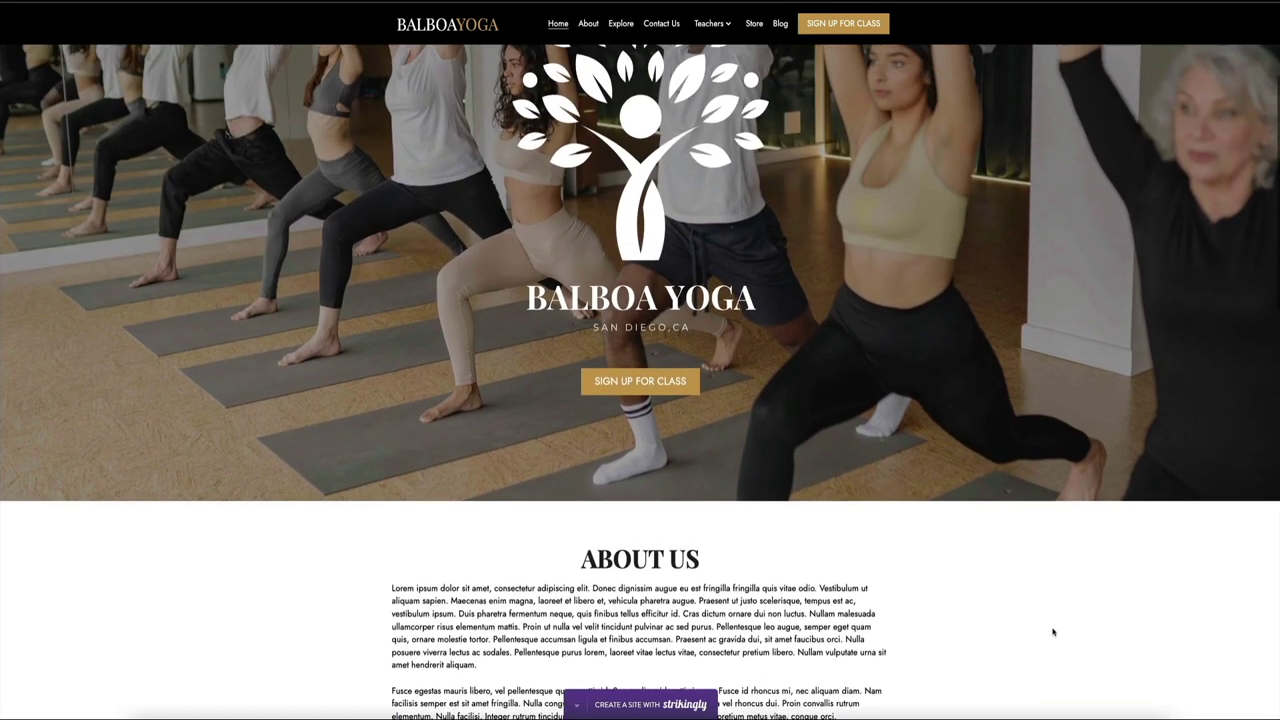
{"action": "scroll", "coordinate": [1052, 632], "scroll_direction": "up", "scroll_amount": 2}
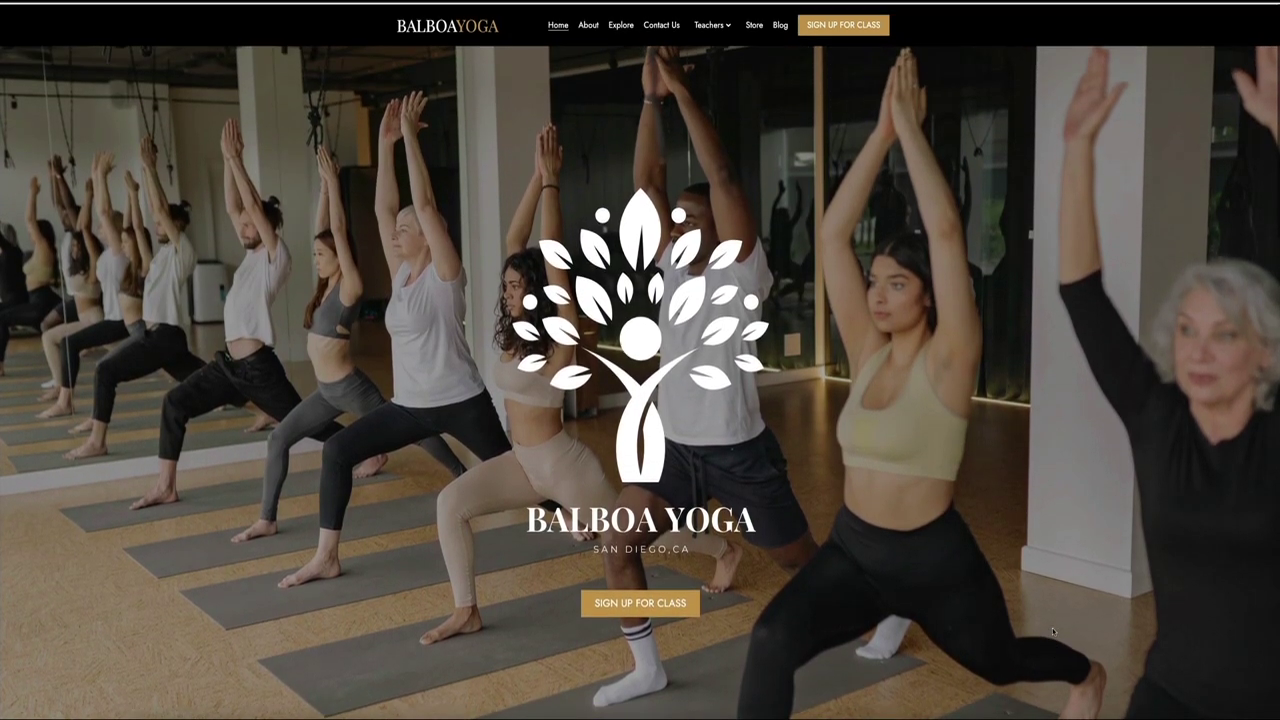